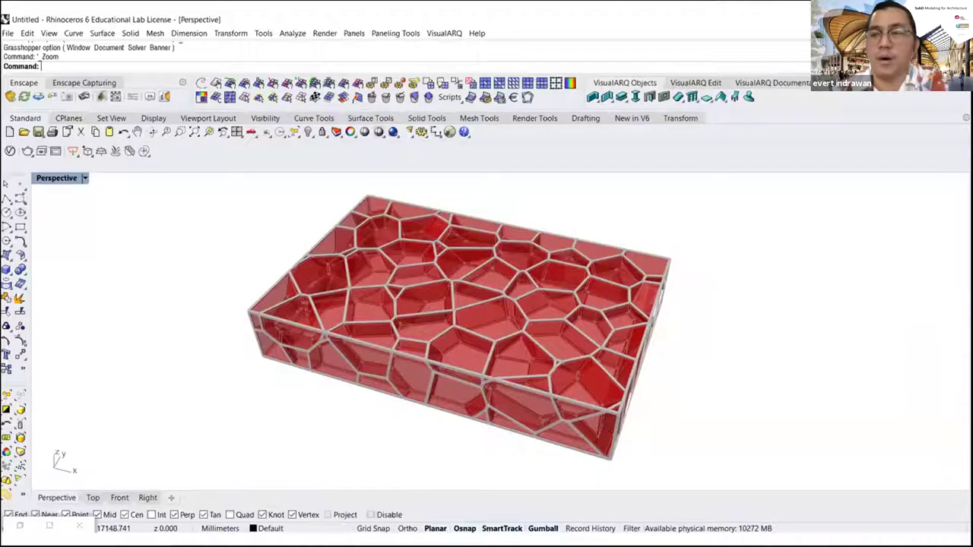
{"action": "key", "text": "alt+Tab"}
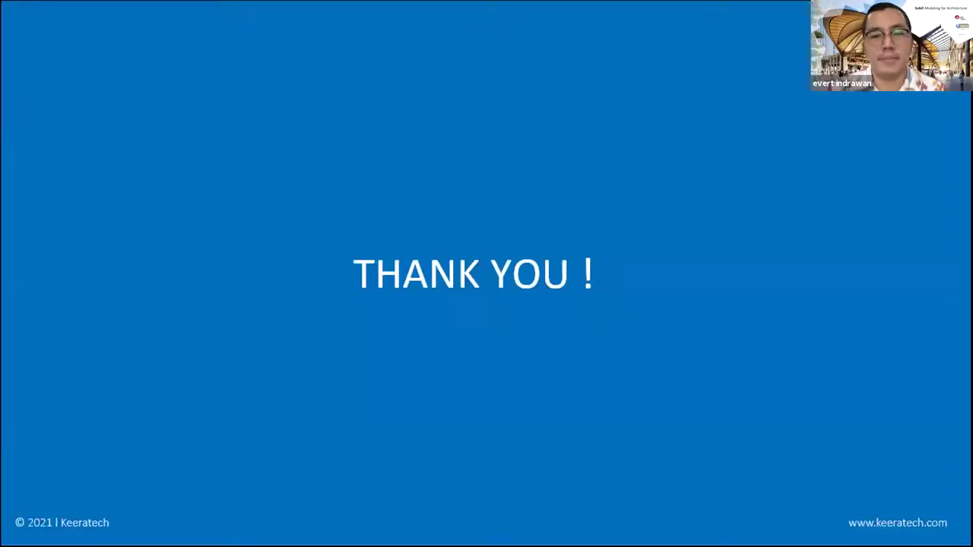
{"action": "key", "text": "Right"}
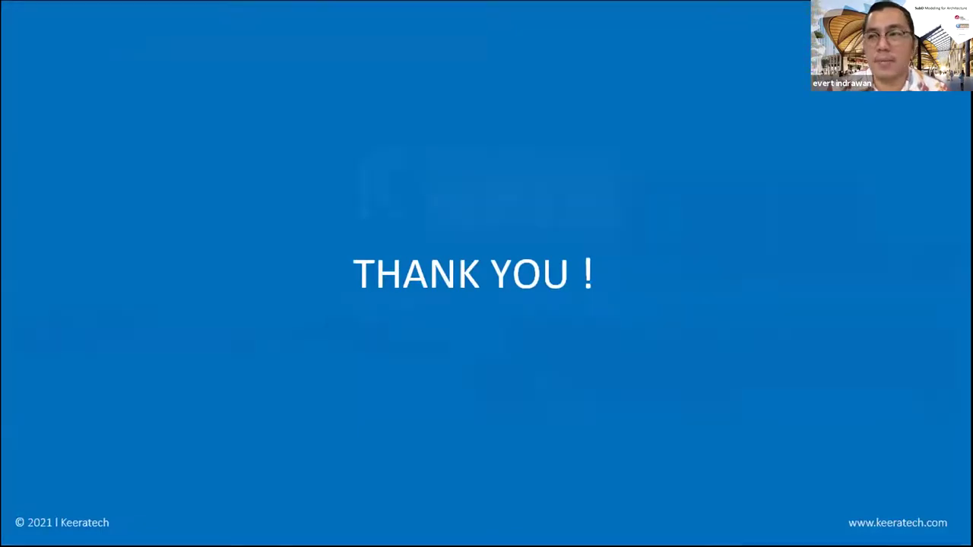
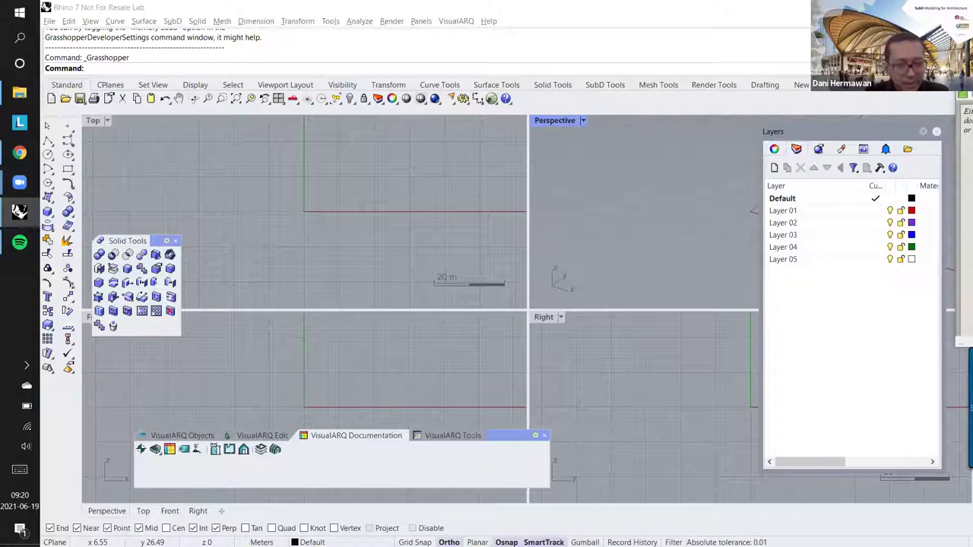
Step: Clear the Rhino workspace by closing the floating VisualARQ toolbar and the Grasshopper tutorial browser, with the Grasshopper window minimized
{"action": "left_click", "coordinate": [544, 436]}
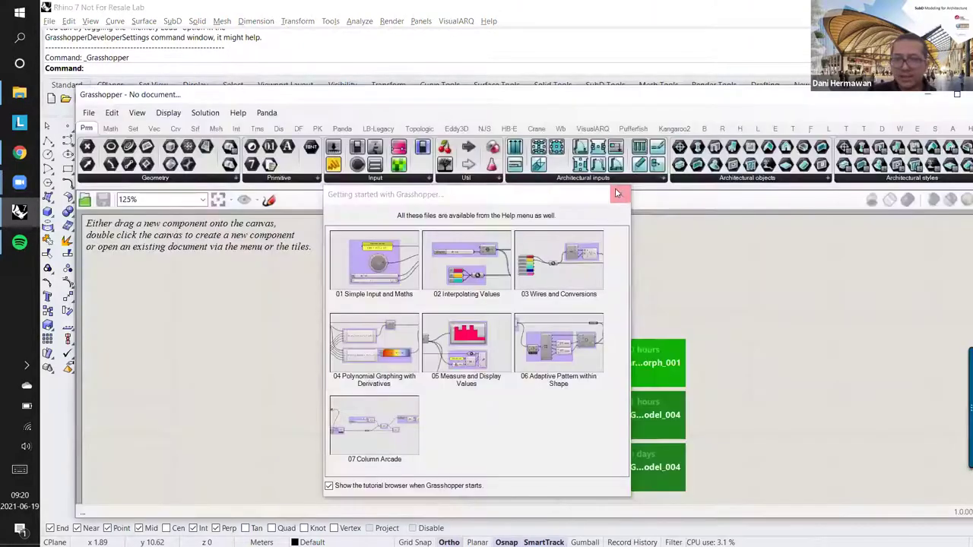
{"action": "left_click", "coordinate": [619, 191]}
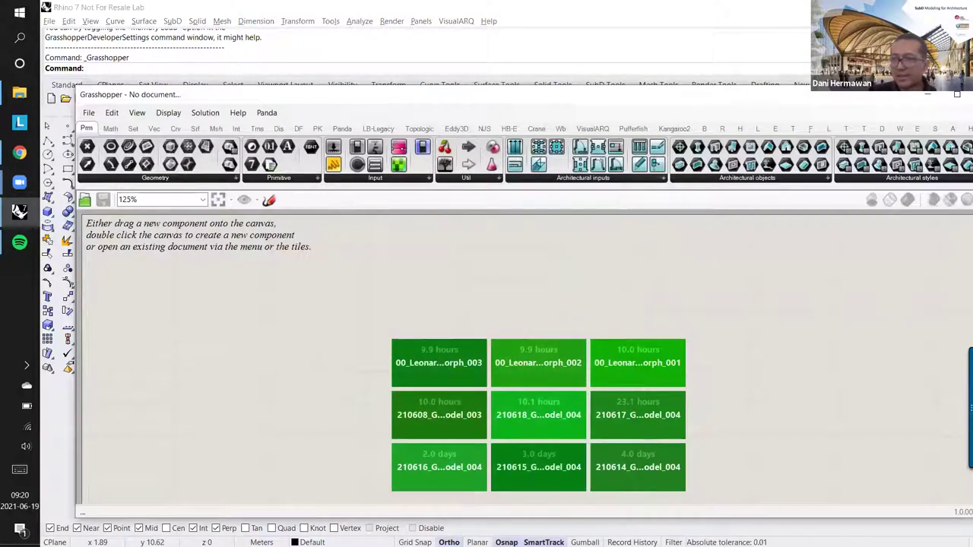
{"action": "left_click", "coordinate": [927, 94]}
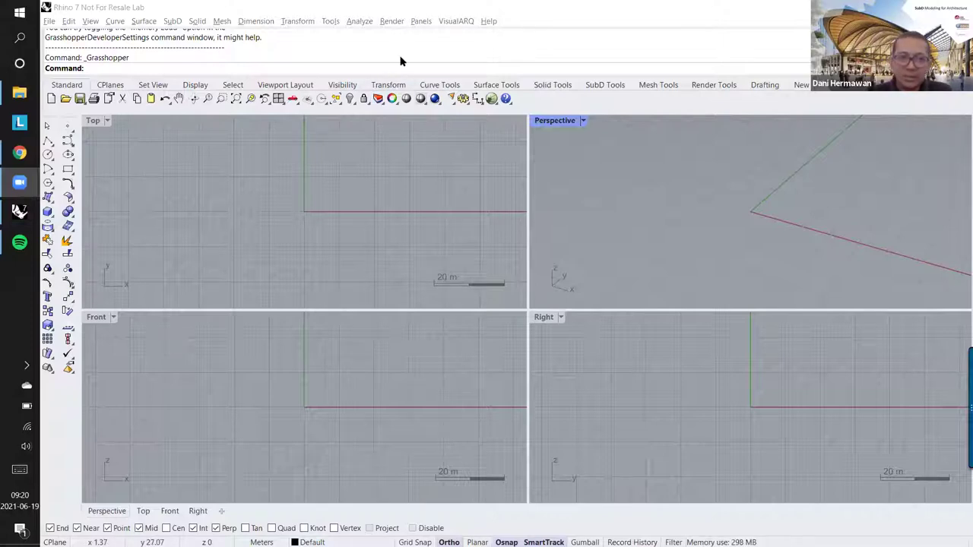
{"action": "double_click", "coordinate": [400, 12]}
{"action": "left_click_drag", "start_coordinate": [396, 4], "coordinate": [396, 0]}
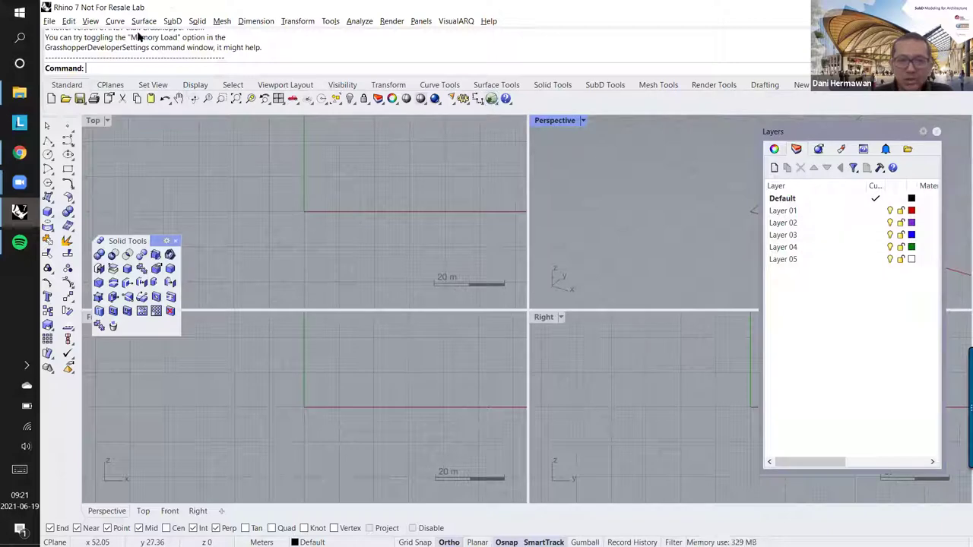
{"action": "left_click", "coordinate": [153, 85]}
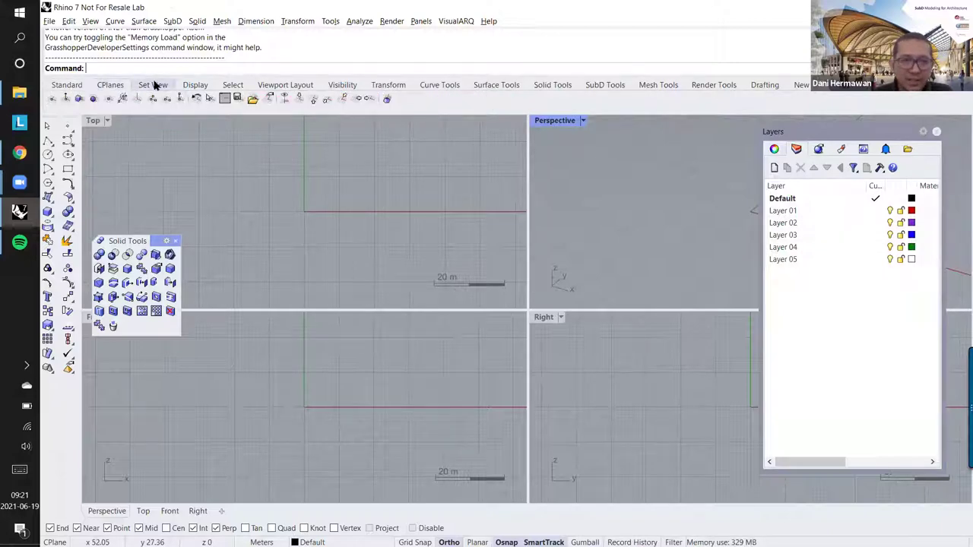
{"action": "left_click", "coordinate": [198, 86]}
{"action": "left_click", "coordinate": [67, 85]}
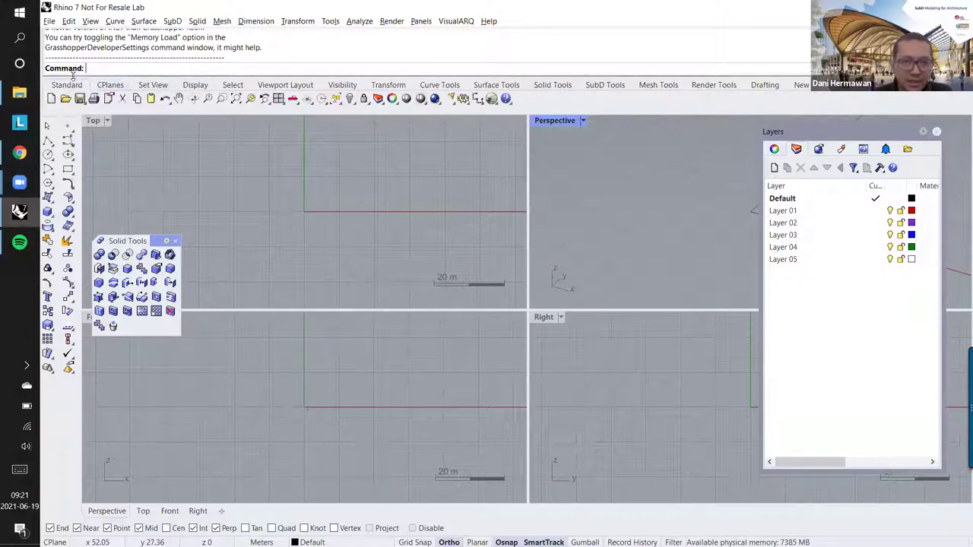
Step: Bring Grasshopper back up and resize its window to about half the screen width, beside Rhino's Top and Front viewports
{"action": "left_click", "coordinate": [491, 99]}
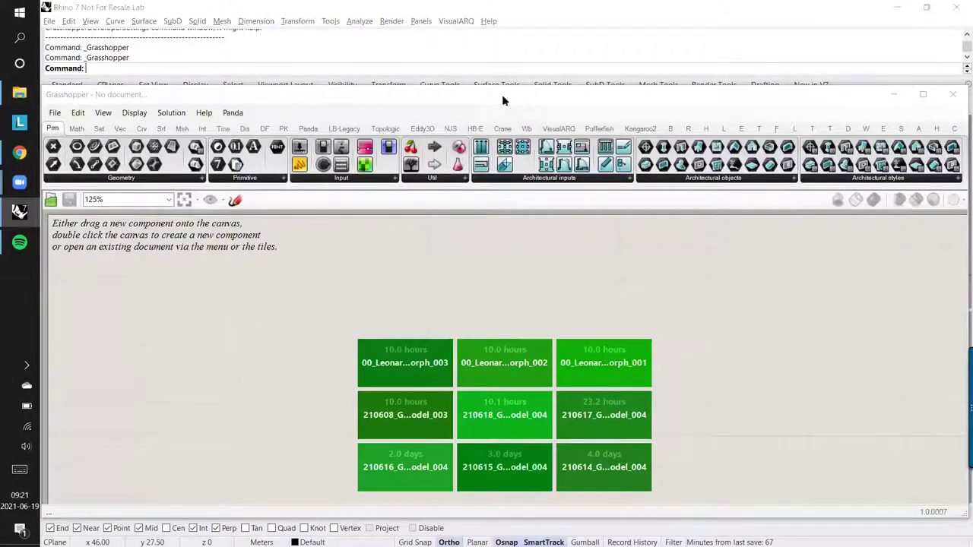
{"action": "left_click_drag", "start_coordinate": [503, 98], "coordinate": [659, 69]}
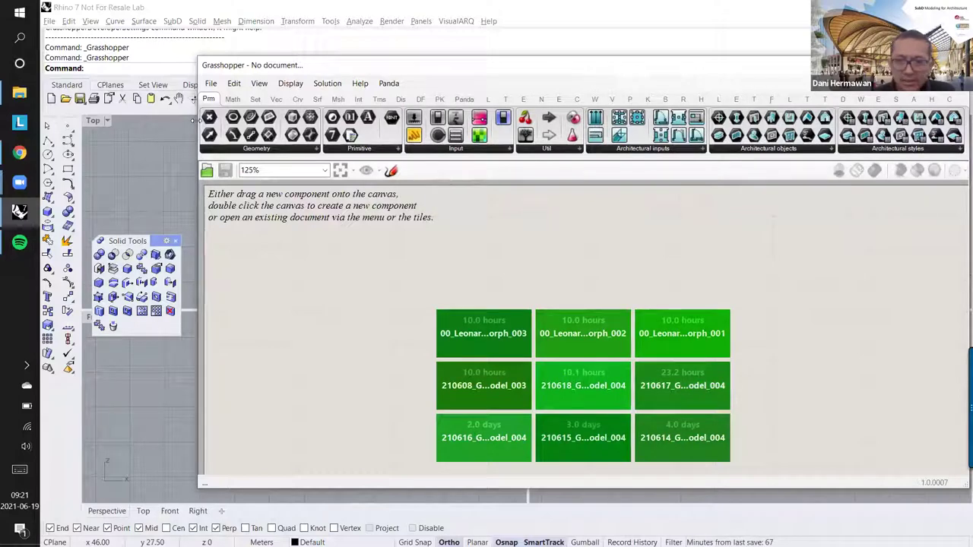
{"action": "left_click_drag", "start_coordinate": [196, 120], "coordinate": [498, 121]}
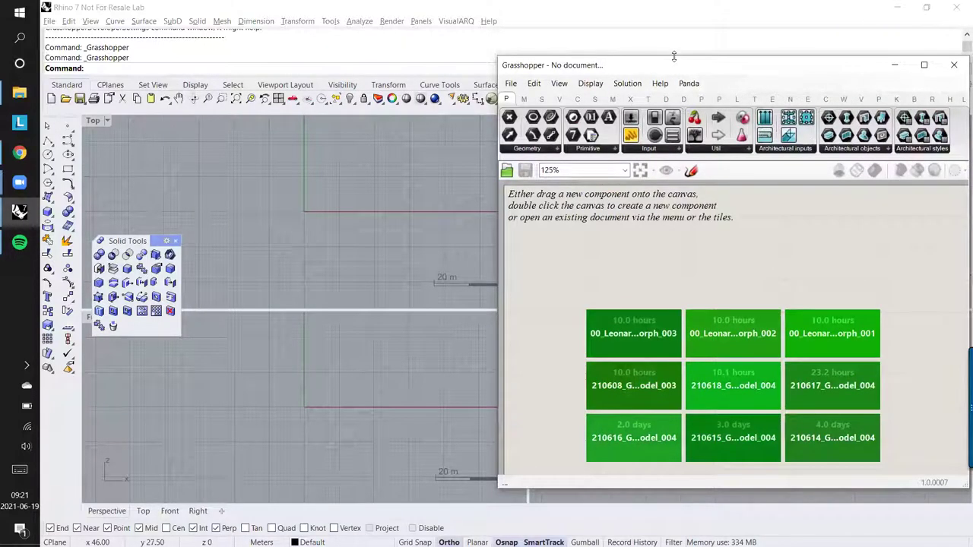
{"action": "left_click_drag", "start_coordinate": [673, 57], "coordinate": [672, 4]}
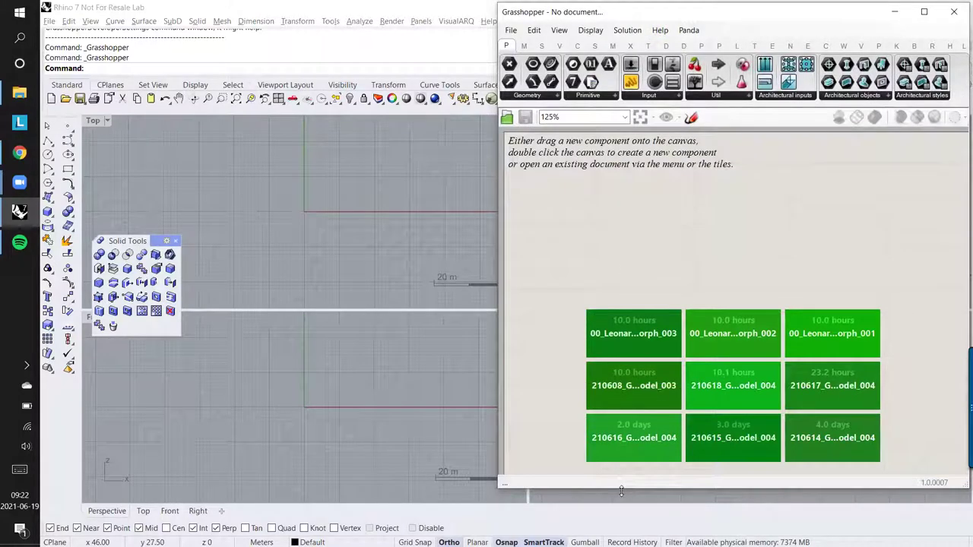
{"action": "left_click_drag", "start_coordinate": [621, 492], "coordinate": [621, 541]}
{"action": "left_click", "coordinate": [302, 212]}
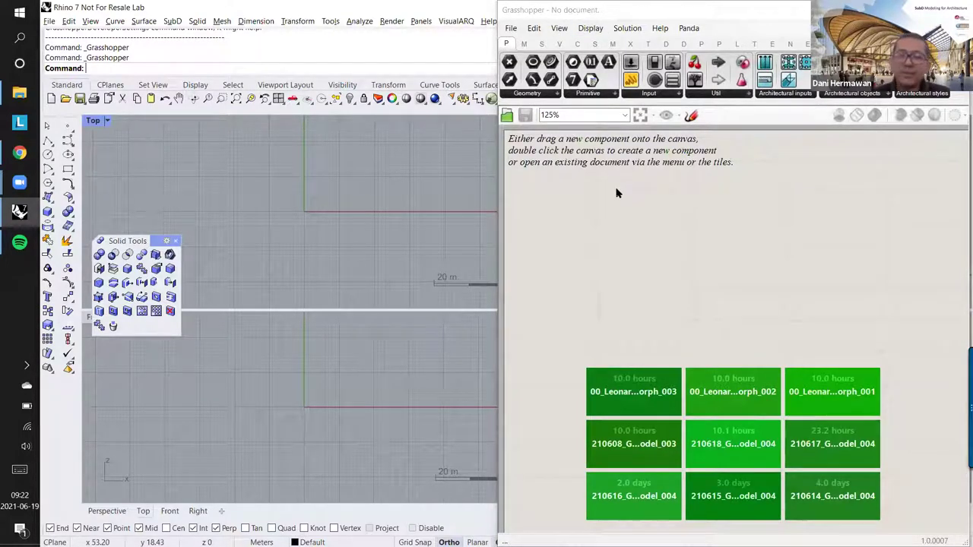
{"action": "left_click", "coordinate": [587, 14]}
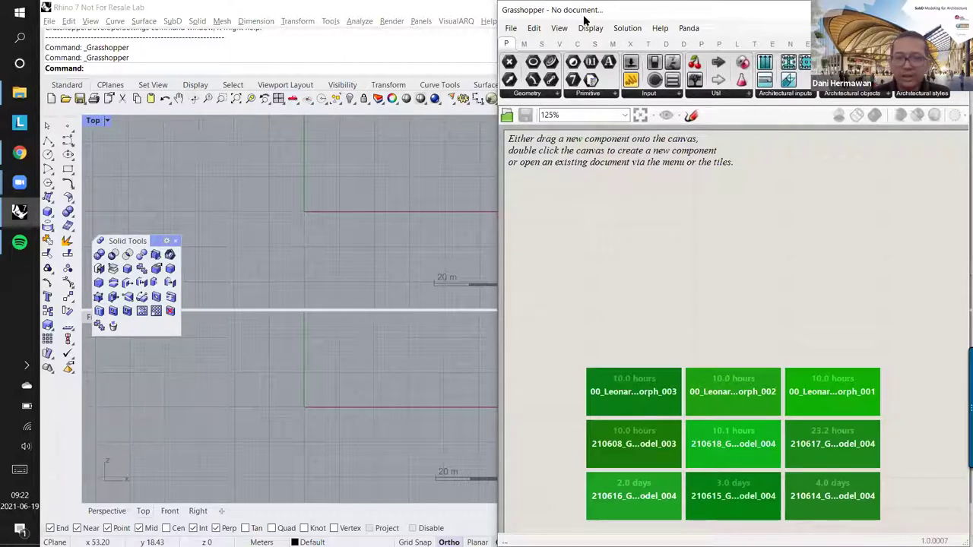
{"action": "left_click_drag", "start_coordinate": [585, 20], "coordinate": [616, 29]}
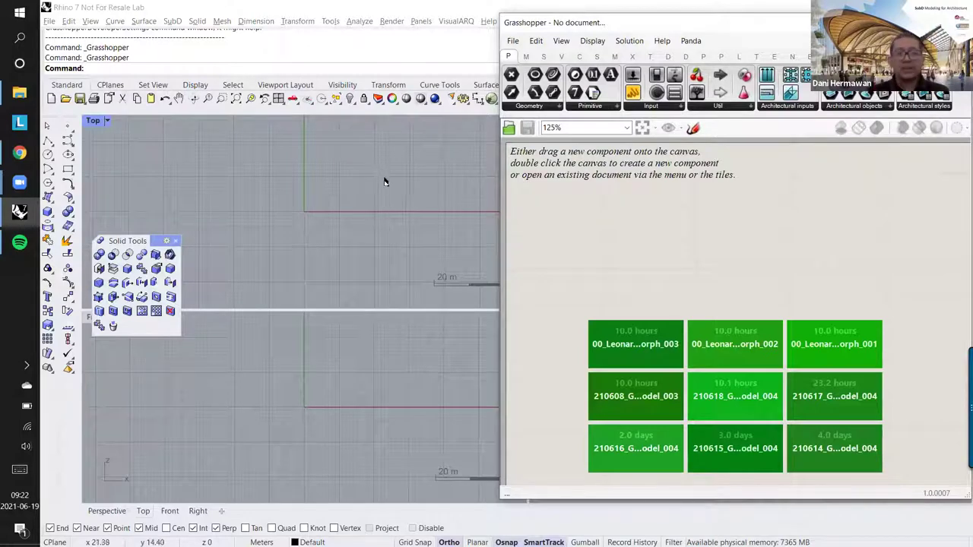
Step: Switch to File Explorer and open the KeeraTech_IAISulsel.rar archive in WinRAR, dismissing the license reminder
{"action": "left_click", "coordinate": [19, 93]}
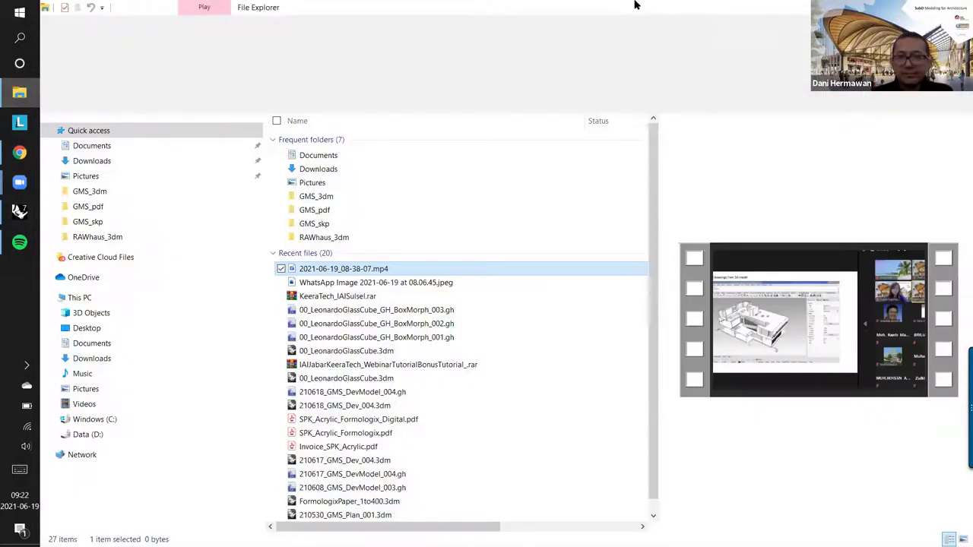
{"action": "left_click_drag", "start_coordinate": [647, 14], "coordinate": [972, 15]}
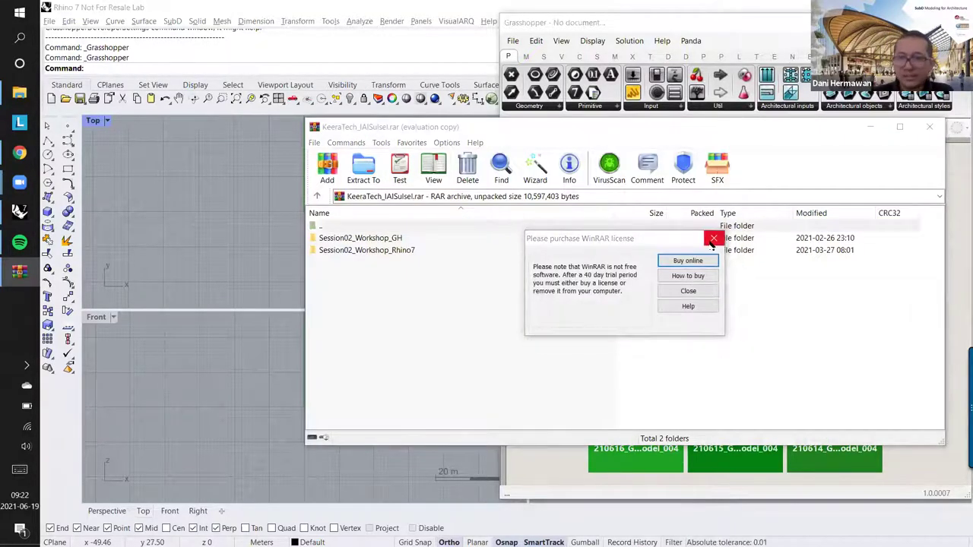
{"action": "left_click", "coordinate": [712, 238]}
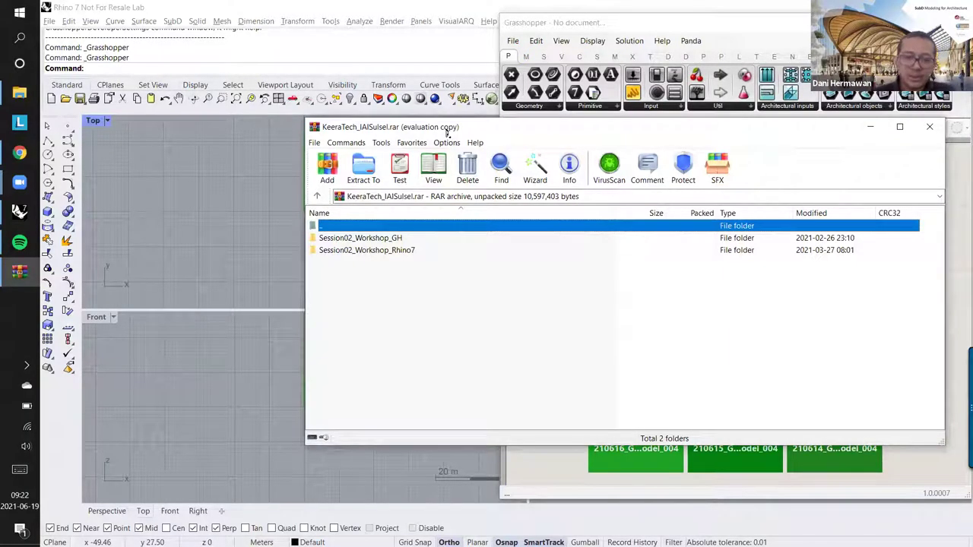
{"action": "left_click_drag", "start_coordinate": [447, 133], "coordinate": [396, 68]}
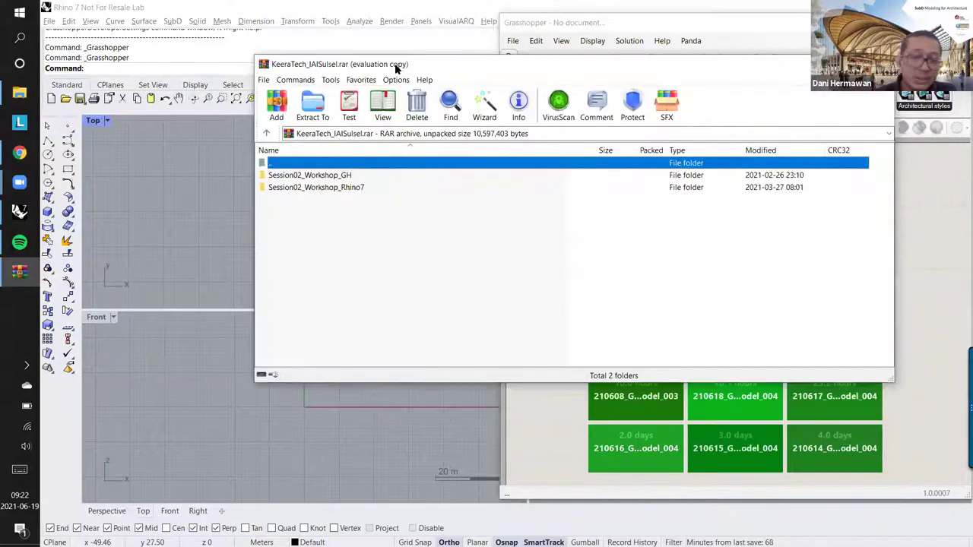
Step: Look through the Session02_Workshop_GH and Session02_Workshop_Rhino7 folders in the archive, and close WinRAR
{"action": "double_click", "coordinate": [312, 177]}
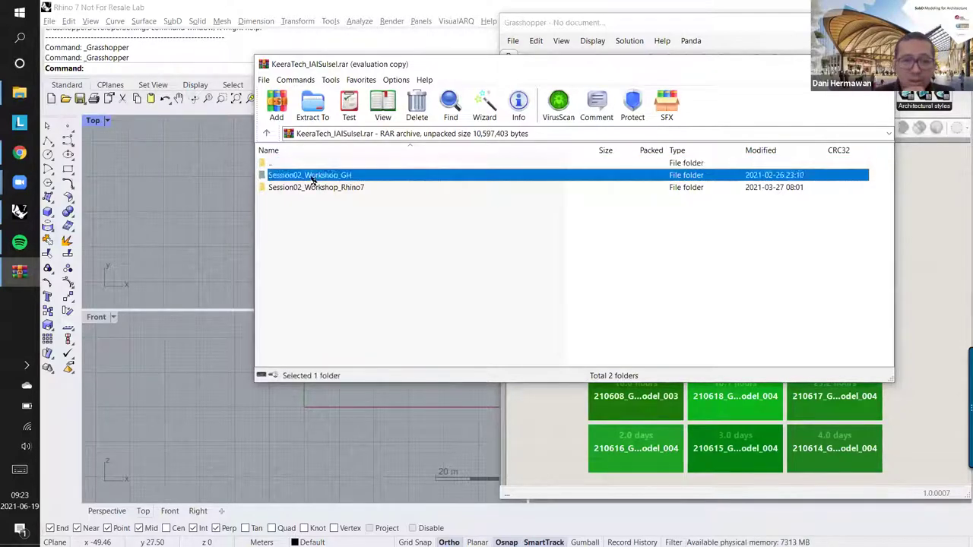
{"action": "left_click", "coordinate": [267, 133]}
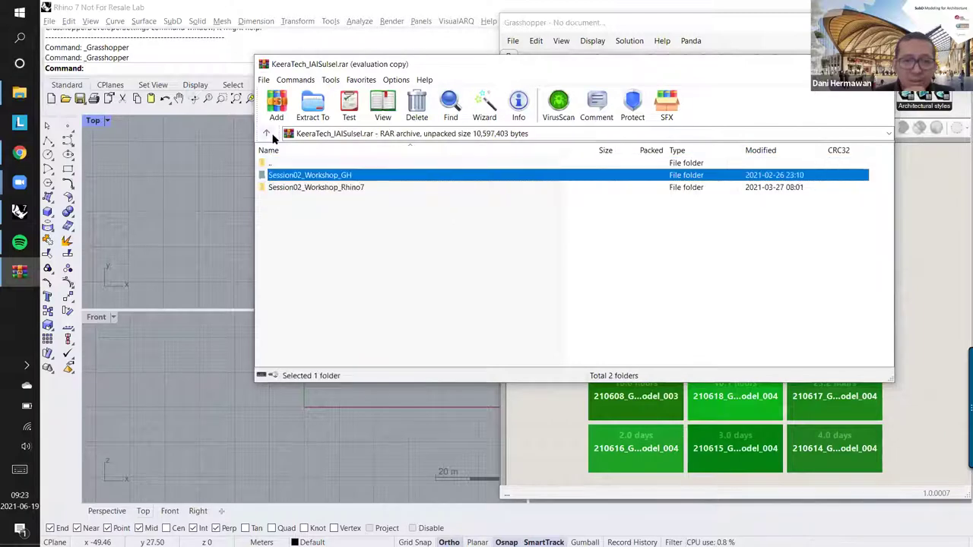
{"action": "left_click", "coordinate": [312, 188]}
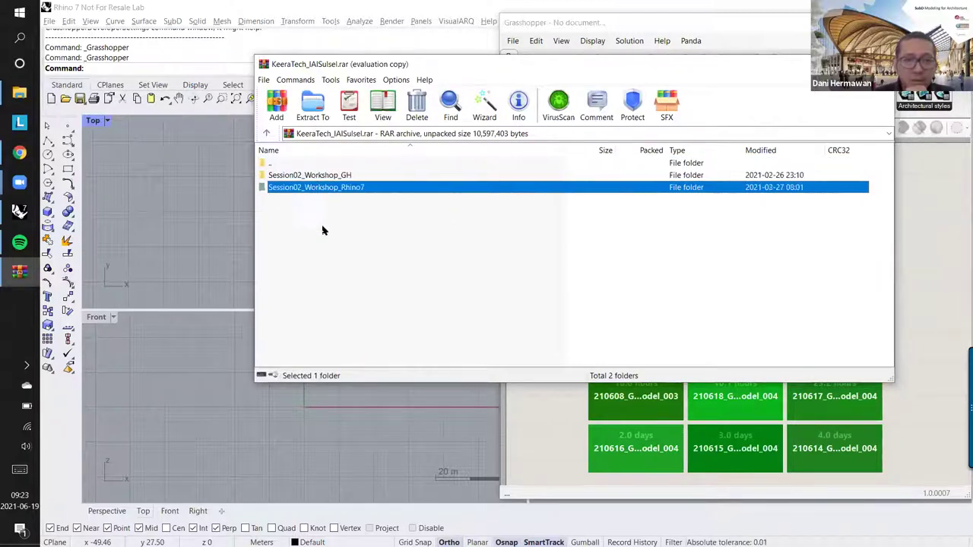
{"action": "double_click", "coordinate": [319, 190]}
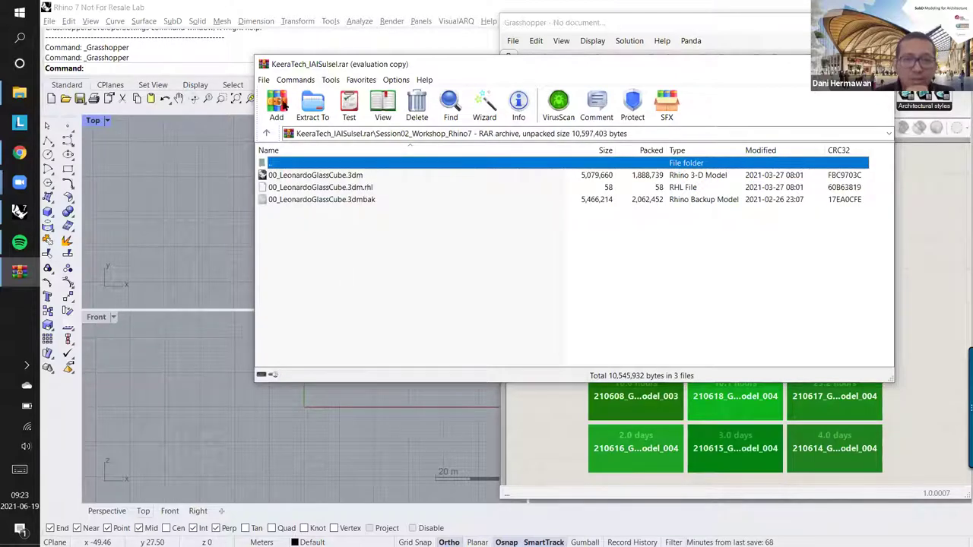
{"action": "left_click", "coordinate": [266, 134]}
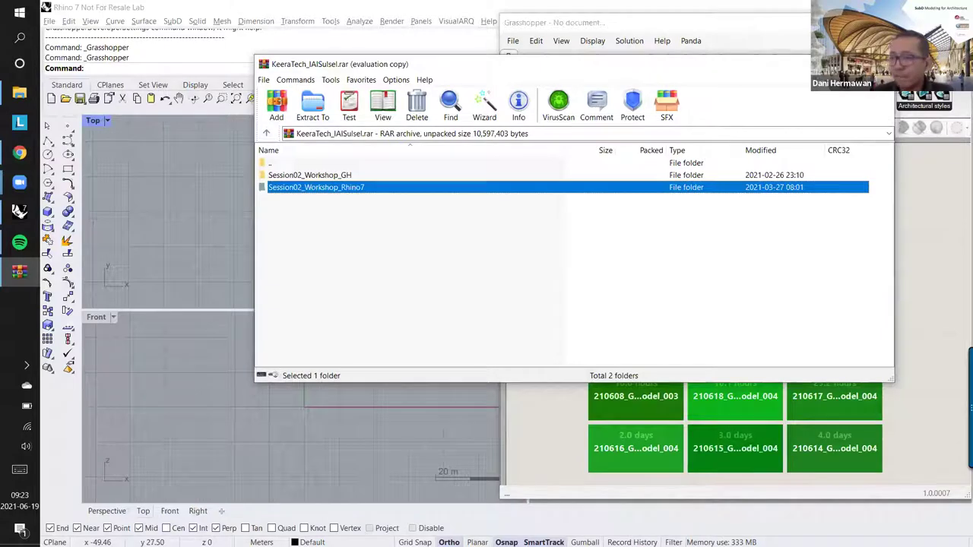
{"action": "key", "text": "alt+F4"}
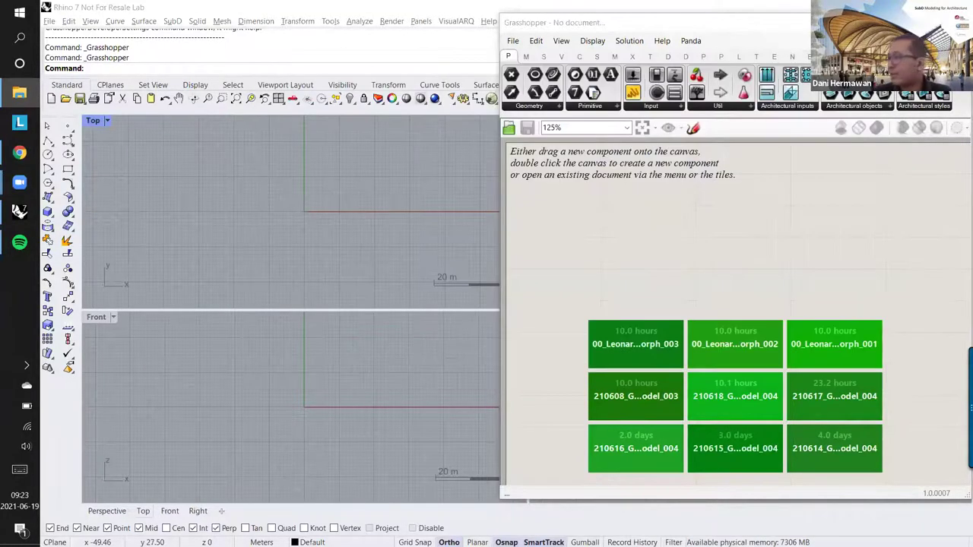
Step: Switch to Chrome and examine the "leonardo cube" image results for the Leonardo Glass Cube's facade structure and surrounding paths
{"action": "key", "text": "alt+Tab"}
{"action": "key", "text": "alt+Tab"}
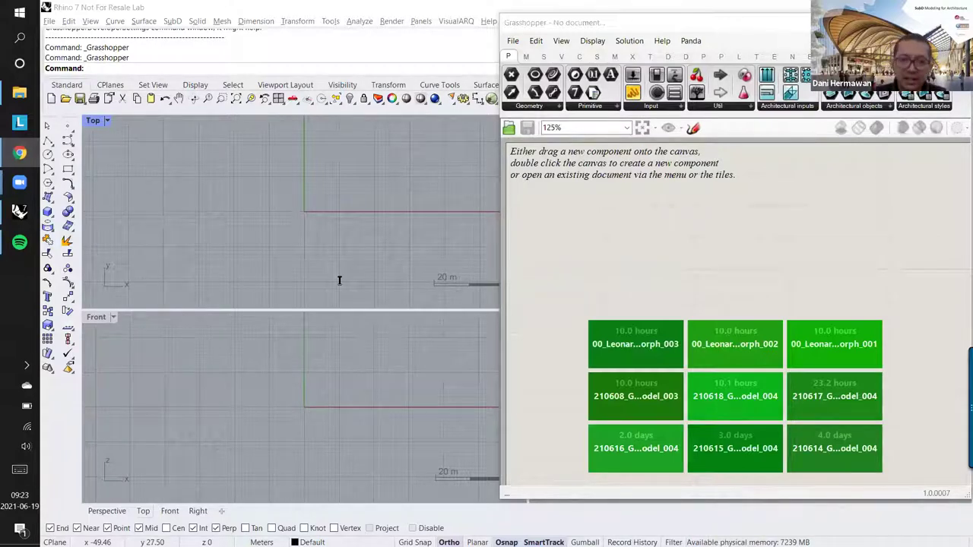
{"action": "key", "text": "alt+Tab"}
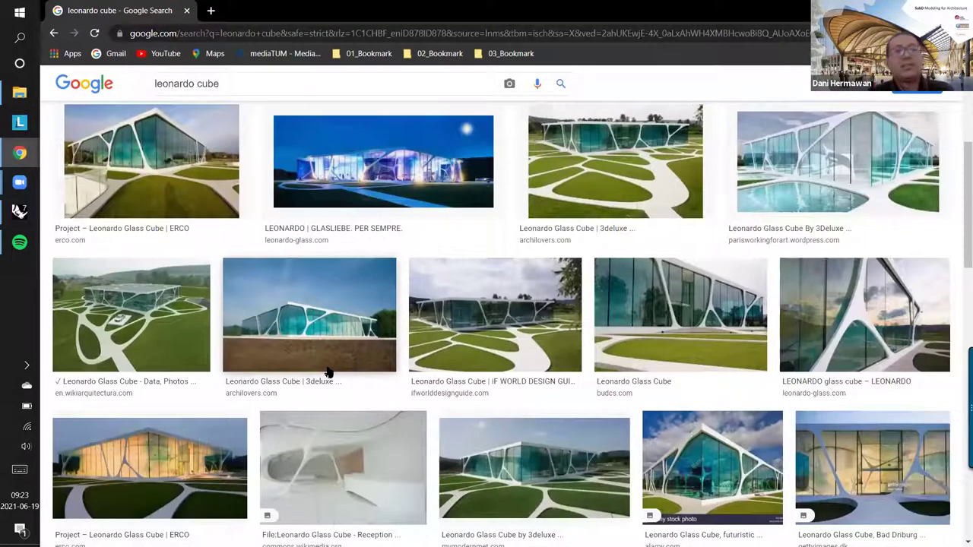
{"action": "scroll", "coordinate": [337, 313], "scroll_direction": "down", "scroll_amount": 1}
{"action": "scroll", "coordinate": [338, 313], "scroll_direction": "up", "scroll_amount": 2}
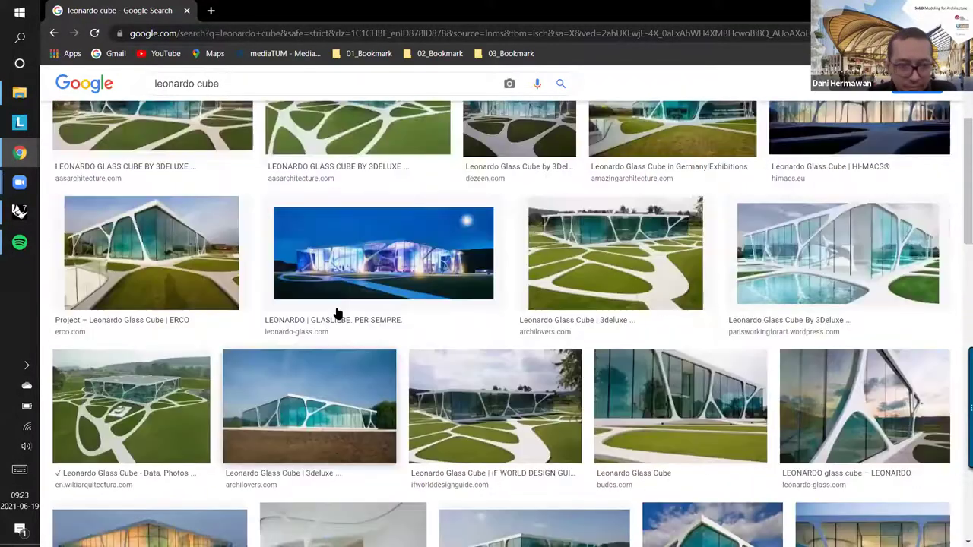
{"action": "scroll", "coordinate": [337, 313], "scroll_direction": "up", "scroll_amount": 1}
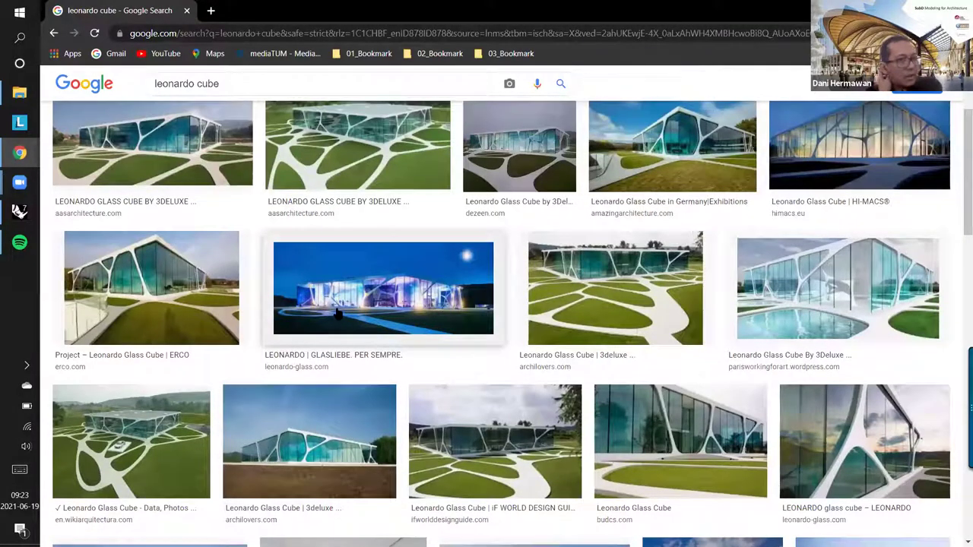
{"action": "scroll", "coordinate": [337, 313], "scroll_direction": "down", "scroll_amount": 2}
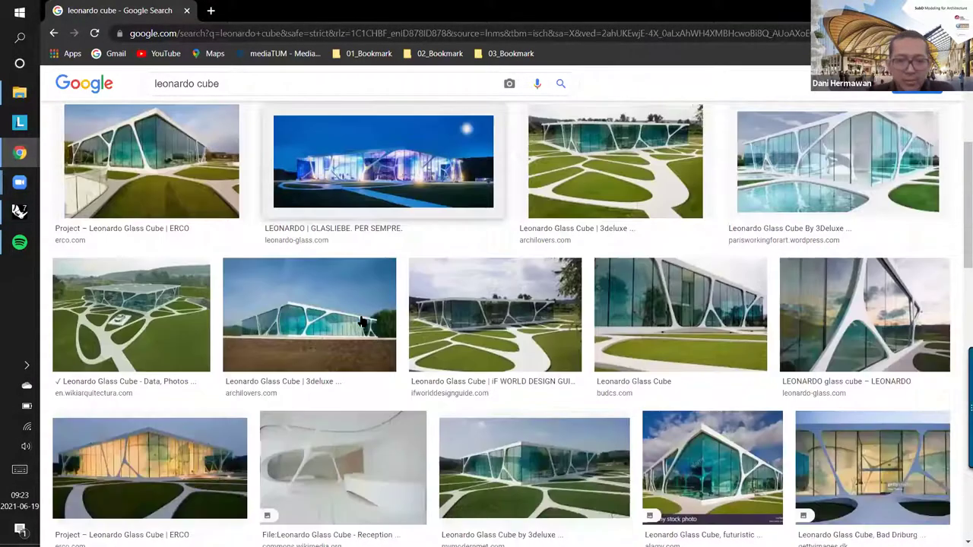
{"action": "scroll", "coordinate": [362, 321], "scroll_direction": "up", "scroll_amount": 1}
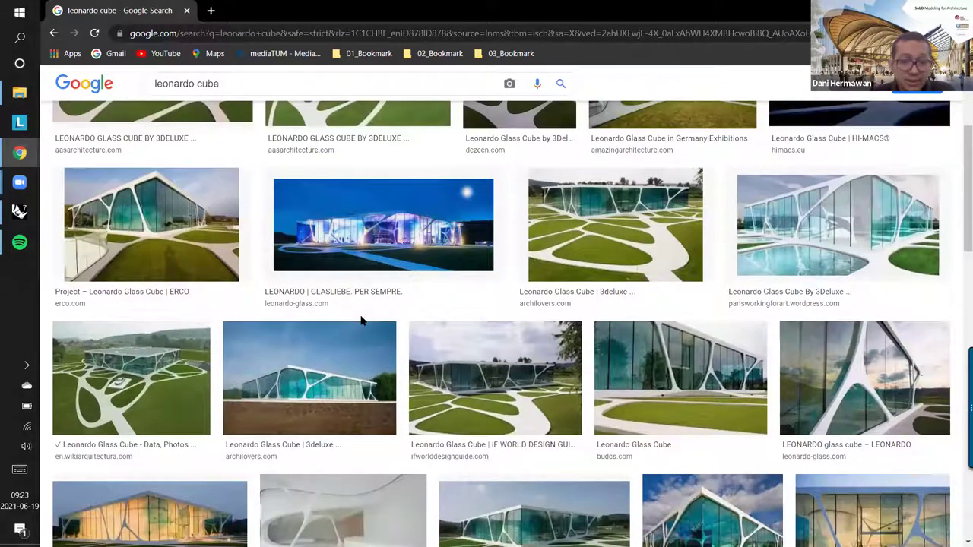
{"action": "scroll", "coordinate": [362, 321], "scroll_direction": "up", "scroll_amount": 1}
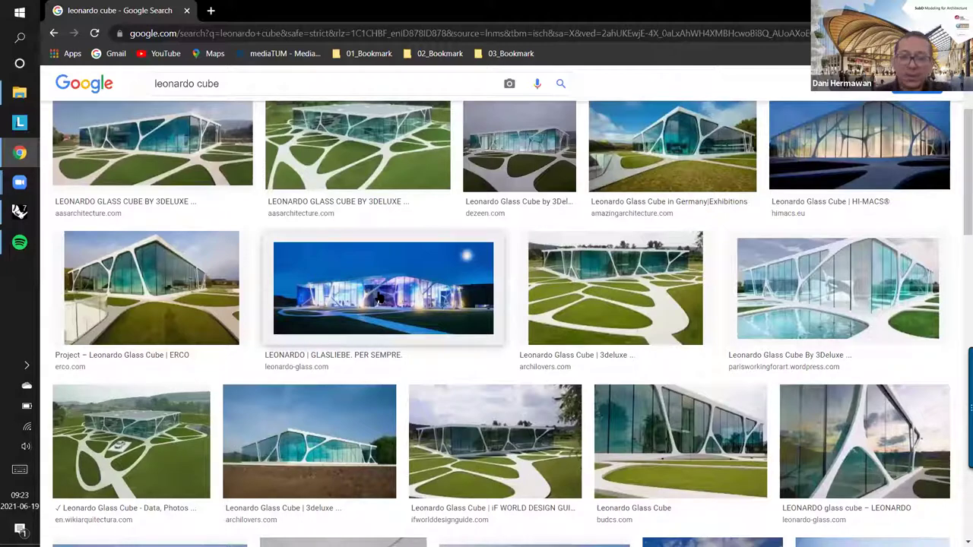
{"action": "scroll", "coordinate": [393, 313], "scroll_direction": "up", "scroll_amount": 1}
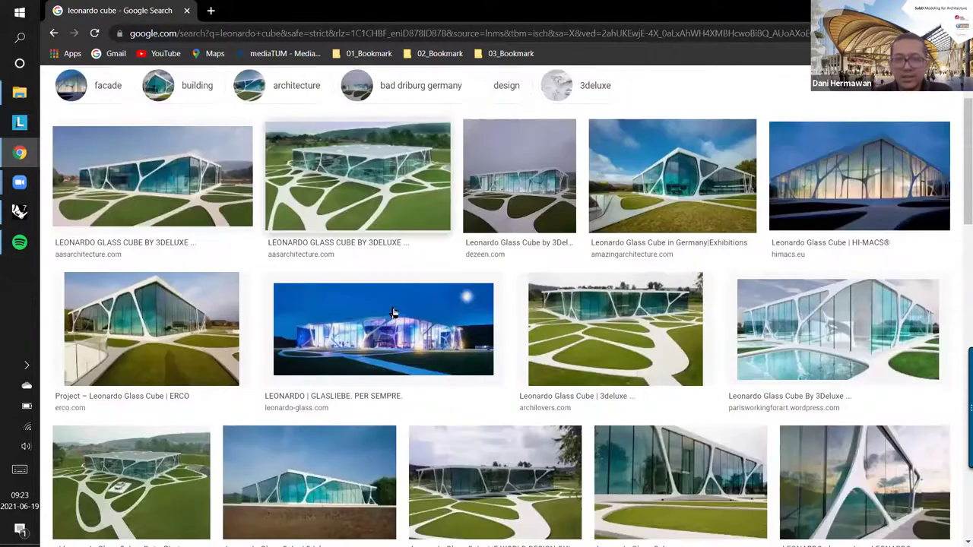
{"action": "scroll", "coordinate": [402, 319], "scroll_direction": "down", "scroll_amount": 3}
{"action": "scroll", "coordinate": [475, 339], "scroll_direction": "down", "scroll_amount": 4}
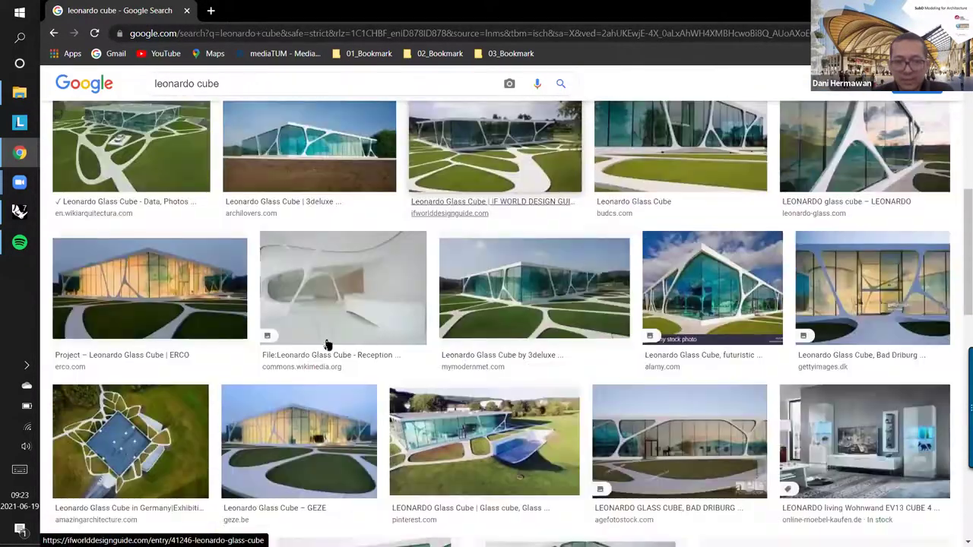
Step: Browse further through the "leonardo cube" image results and compare exterior, aerial and facade photos of the Leonardo Glass Cube
{"action": "scroll", "coordinate": [392, 381], "scroll_direction": "down", "scroll_amount": 2}
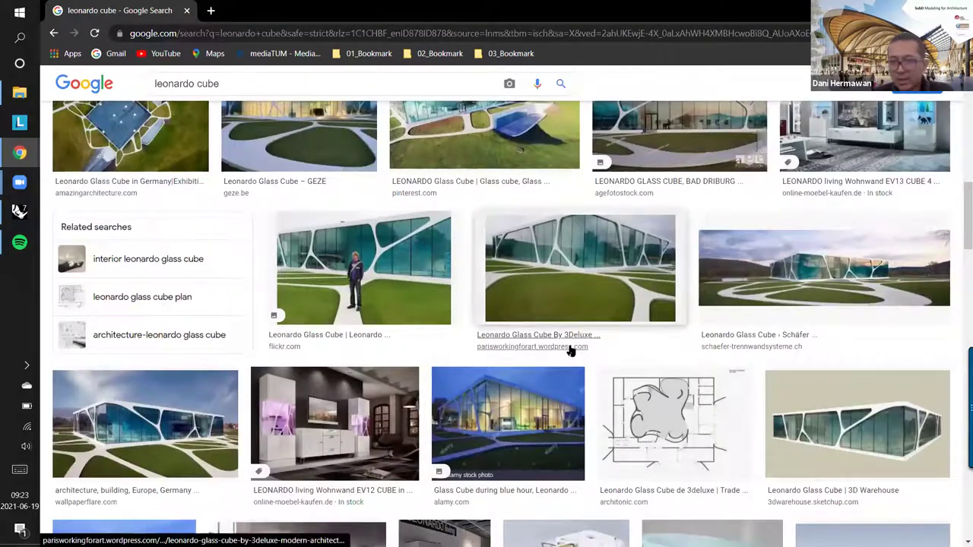
{"action": "scroll", "coordinate": [568, 348], "scroll_direction": "up", "scroll_amount": 2}
{"action": "scroll", "coordinate": [566, 348], "scroll_direction": "up", "scroll_amount": 1}
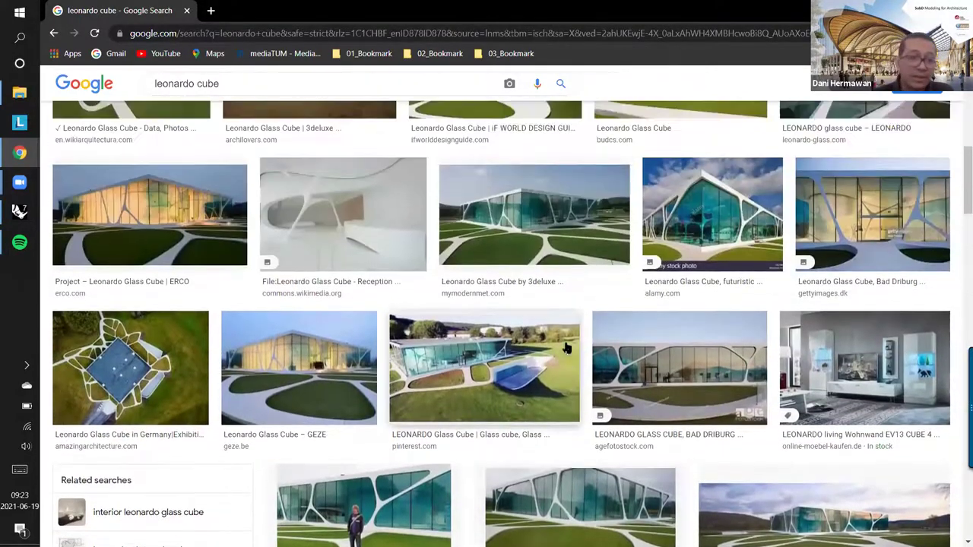
{"action": "scroll", "coordinate": [408, 363], "scroll_direction": "up", "scroll_amount": 2}
{"action": "scroll", "coordinate": [408, 363], "scroll_direction": "up", "scroll_amount": 1}
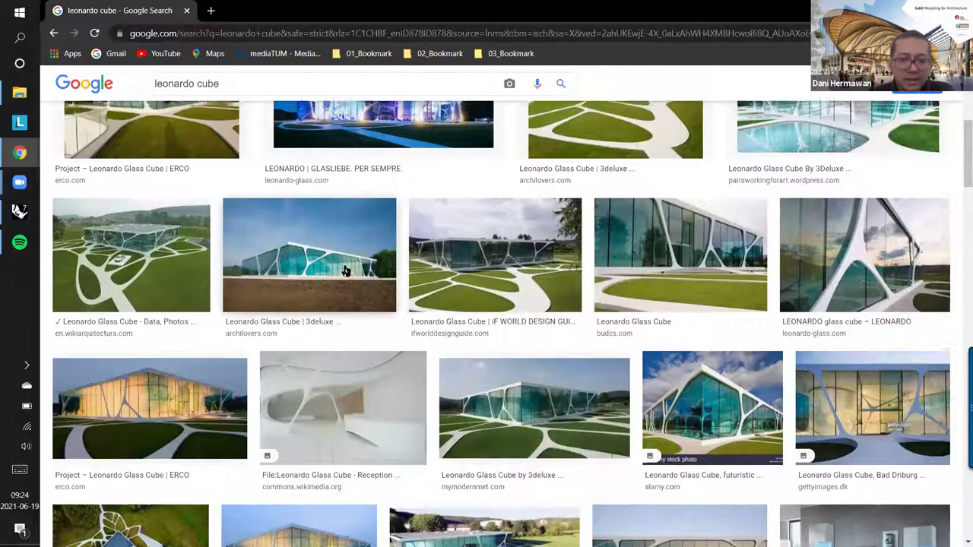
{"action": "scroll", "coordinate": [346, 272], "scroll_direction": "up", "scroll_amount": 2}
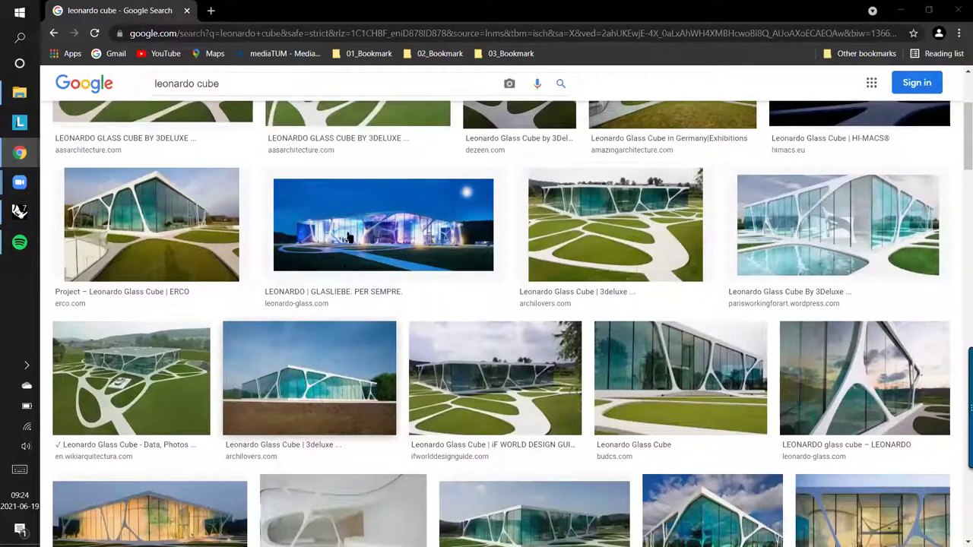
{"action": "scroll", "coordinate": [361, 297], "scroll_direction": "up", "scroll_amount": 2}
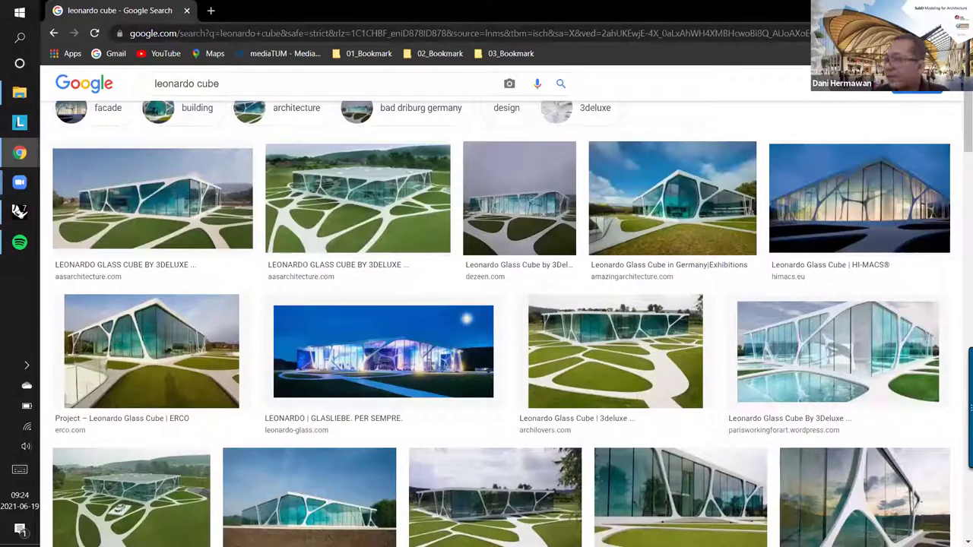
Step: Switch back to Rhino and open 00_LeonardoGlassCube.3dm from the Session02_Workshop_Rhino7 folder in File Explorer, using the Open file option
{"action": "key", "text": "alt+Tab"}
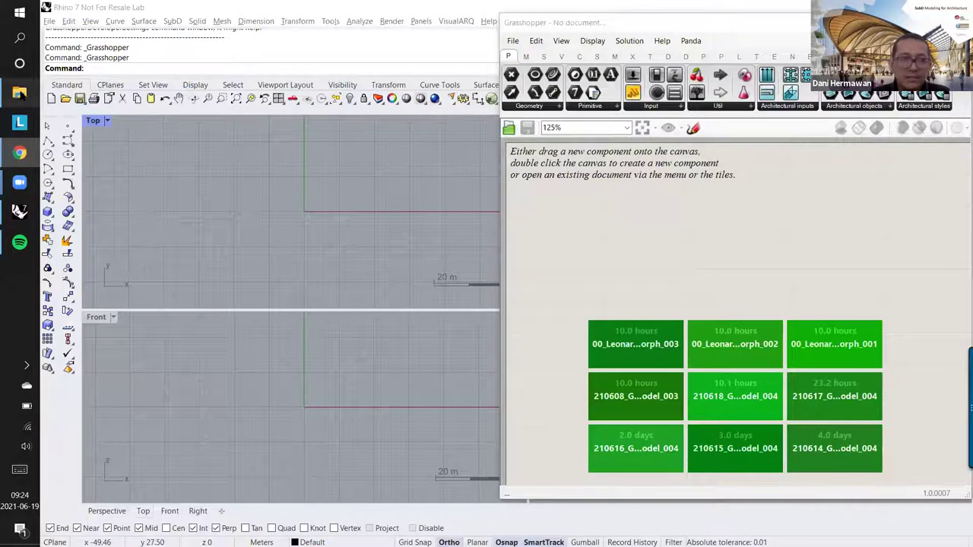
{"action": "left_click", "coordinate": [21, 94]}
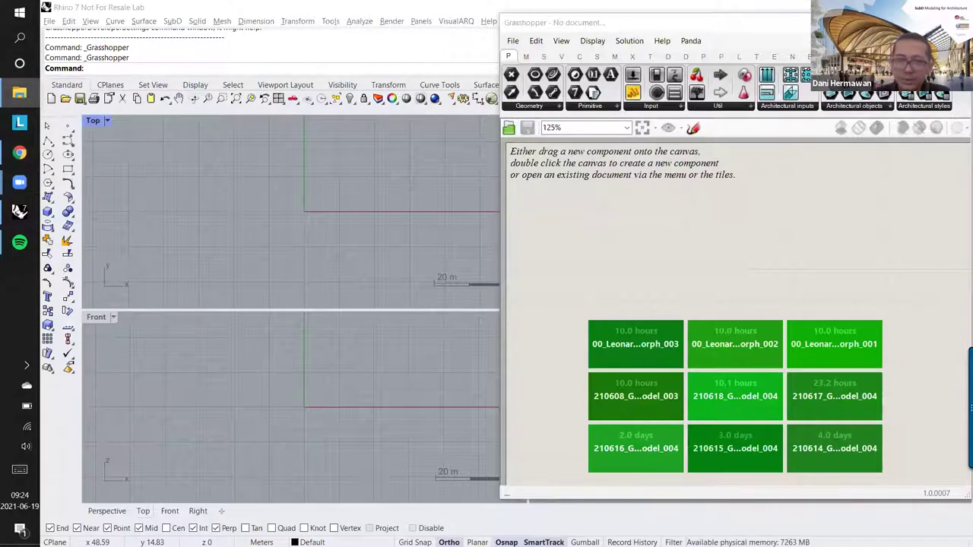
{"action": "key", "text": "alt+Tab"}
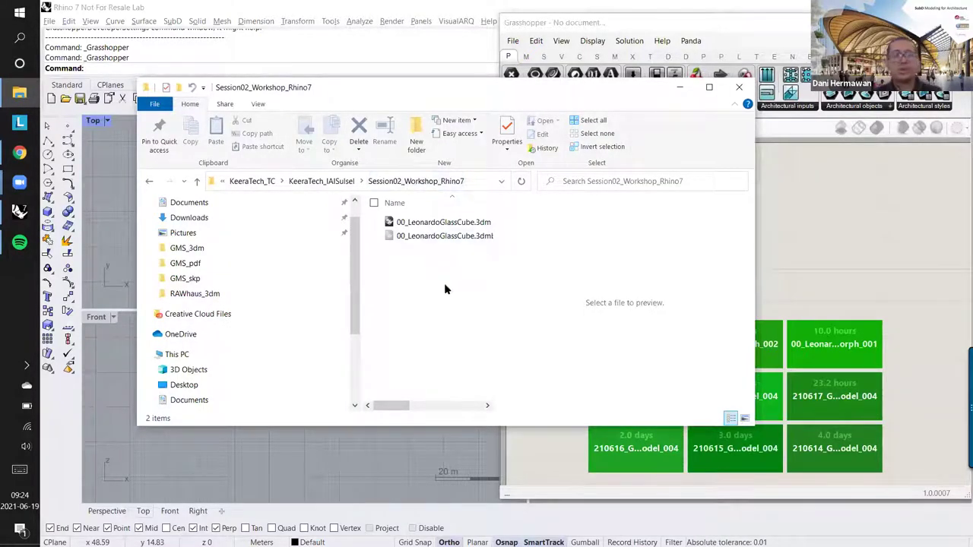
{"action": "left_click", "coordinate": [447, 226]}
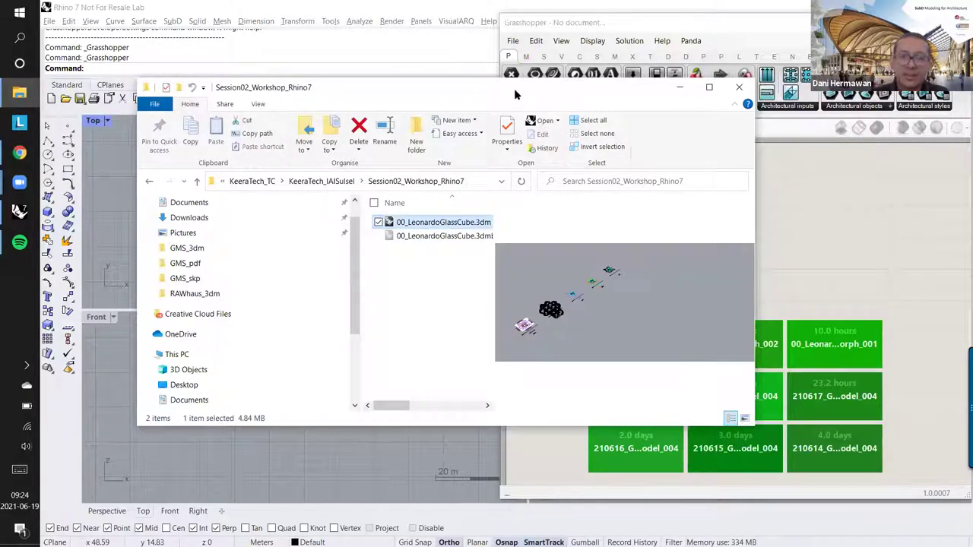
{"action": "left_click_drag", "start_coordinate": [514, 88], "coordinate": [756, 59]}
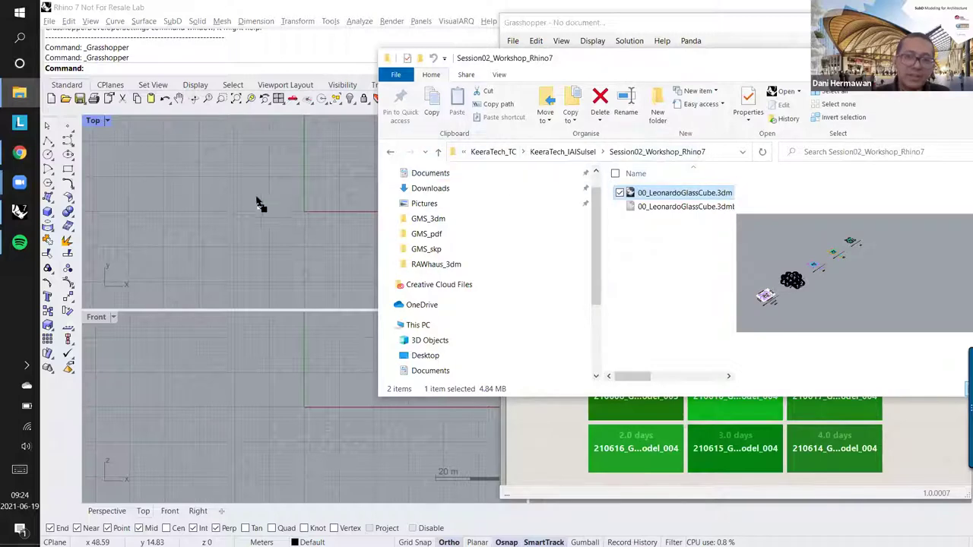
{"action": "left_click_drag", "start_coordinate": [233, 226], "coordinate": [233, 219]}
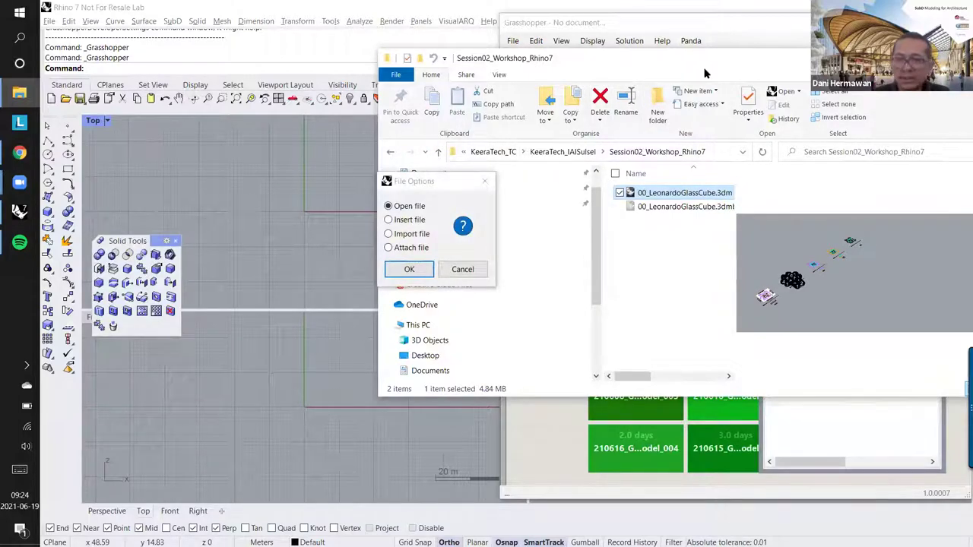
{"action": "left_click", "coordinate": [452, 234]}
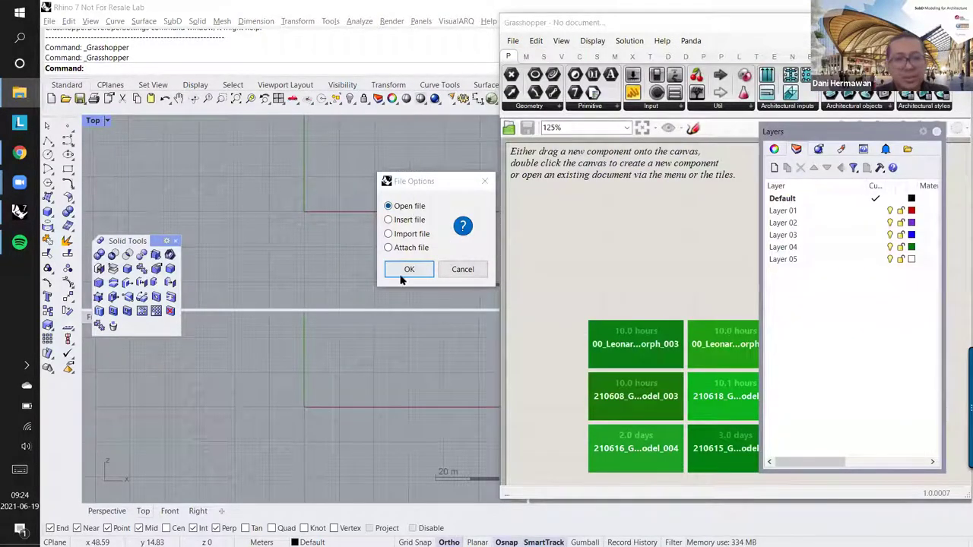
{"action": "left_click", "coordinate": [403, 208]}
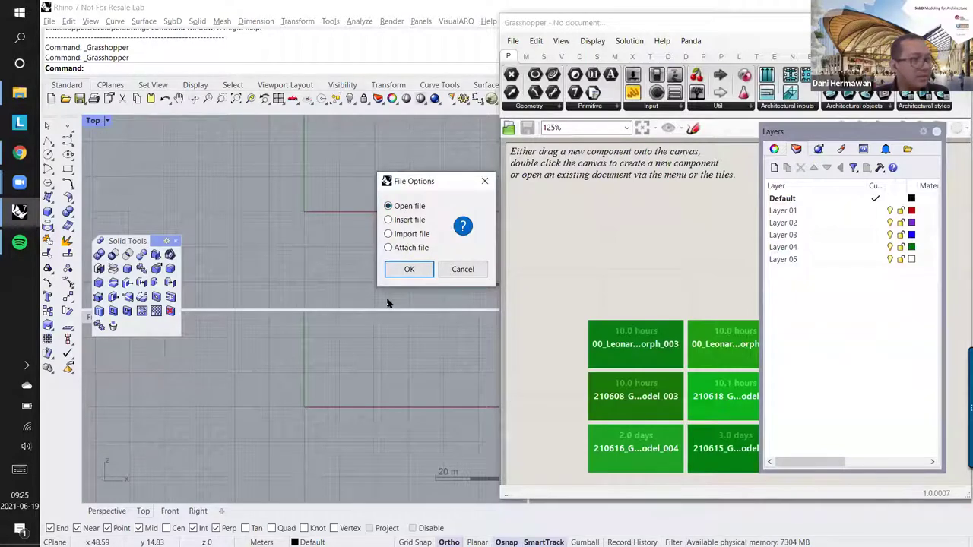
{"action": "left_click", "coordinate": [409, 269]}
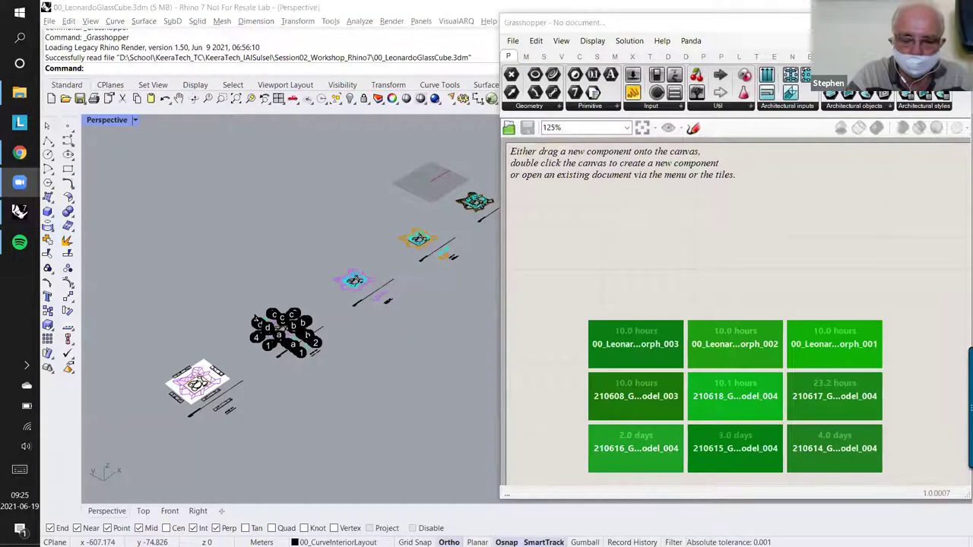
Step: Minimize Grasshopper and close the floating Layers and Solid Tools panels to clear the Perspective viewport
{"action": "scroll", "coordinate": [256, 316], "scroll_direction": "down", "scroll_amount": 2}
{"action": "right_click_drag", "start_coordinate": [303, 331], "coordinate": [322, 311]}
{"action": "scroll", "coordinate": [320, 316], "scroll_direction": "up", "scroll_amount": 1}
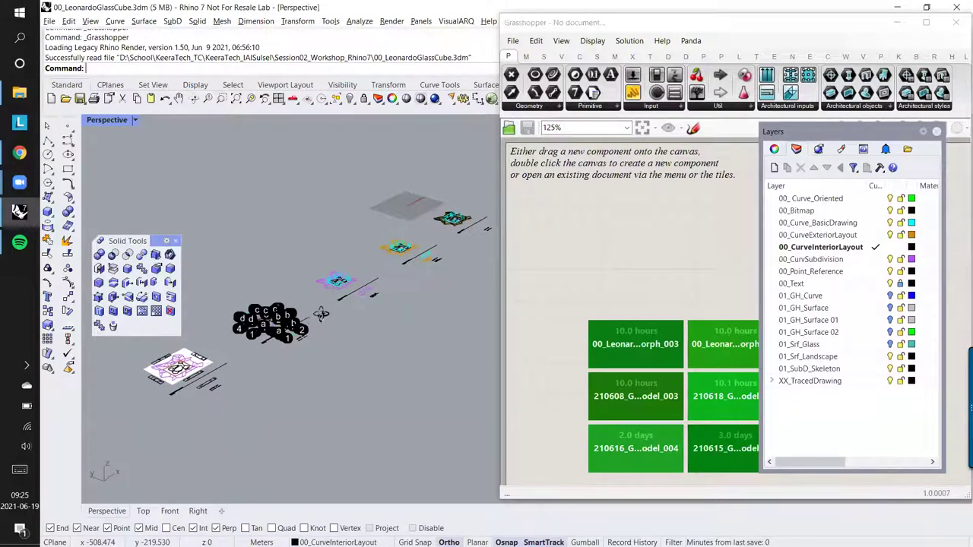
{"action": "scroll", "coordinate": [321, 316], "scroll_direction": "up", "scroll_amount": 1}
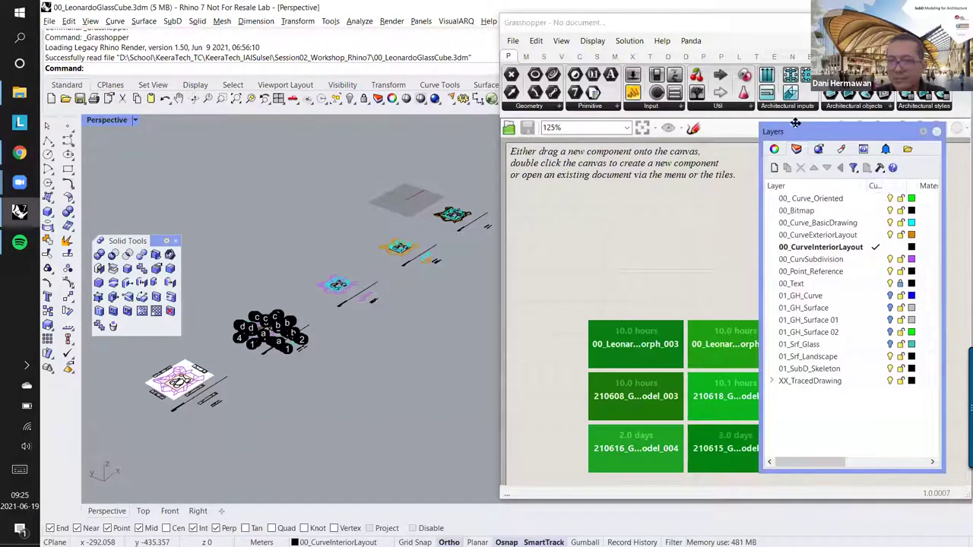
{"action": "left_click", "coordinate": [648, 29]}
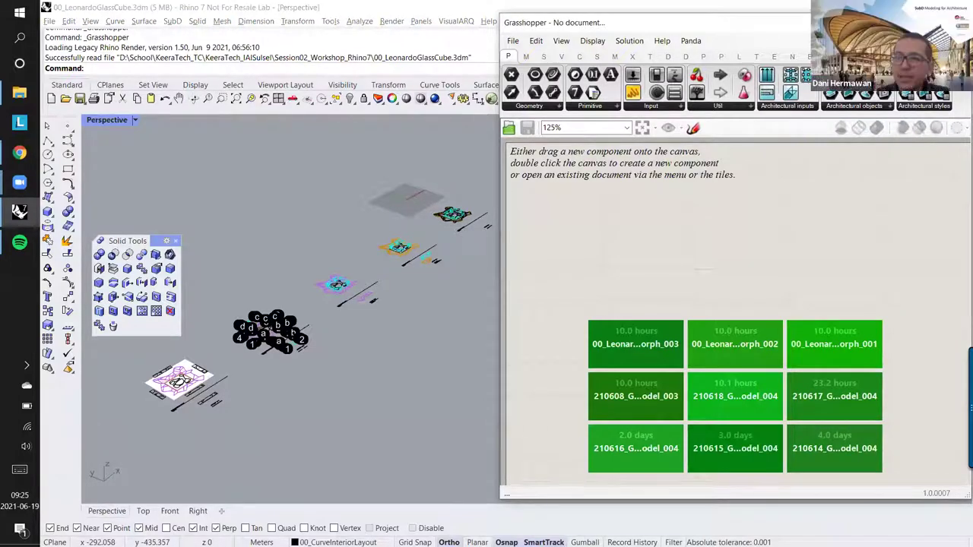
{"action": "left_click", "coordinate": [888, 22]}
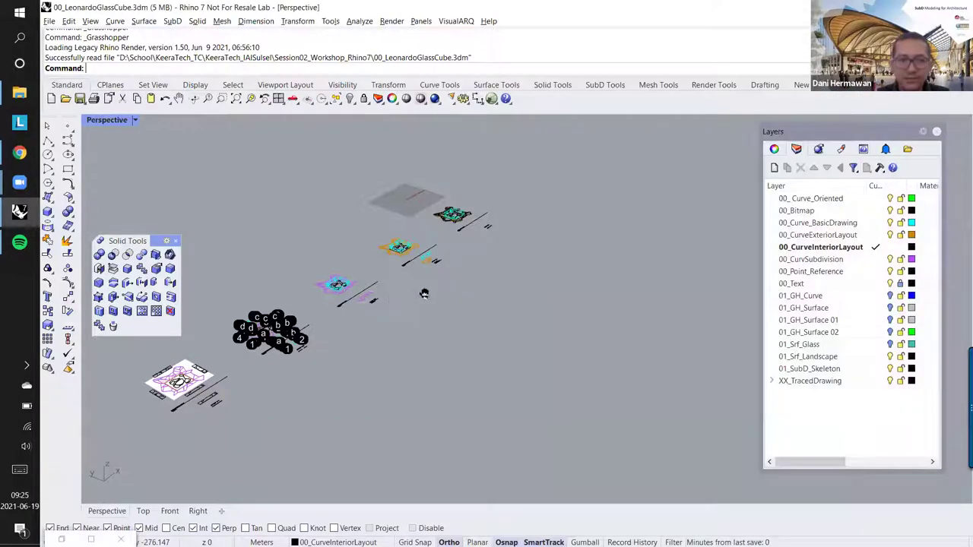
{"action": "right_click_drag", "start_coordinate": [424, 294], "coordinate": [483, 303]}
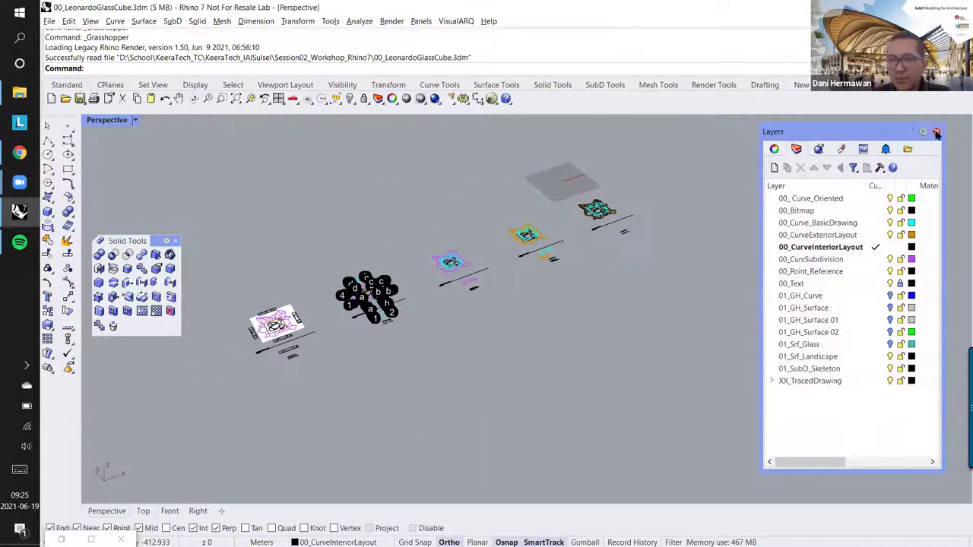
{"action": "left_click", "coordinate": [938, 133]}
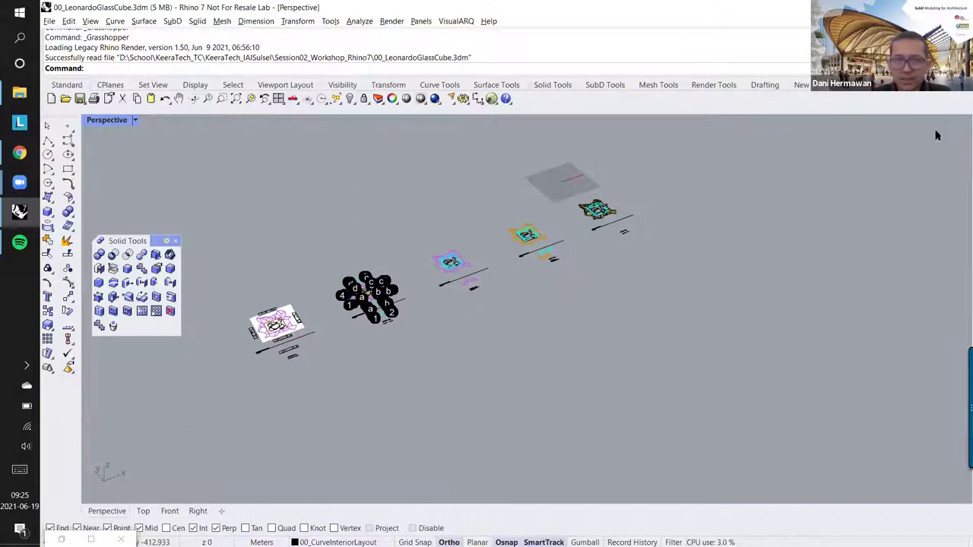
{"action": "left_click", "coordinate": [174, 241]}
Step: Examine the row of modeling stages in the Perspective viewport, from the traced plan image to the final curve layout
{"action": "right_click_drag", "start_coordinate": [271, 256], "coordinate": [355, 269]}
{"action": "scroll", "coordinate": [331, 301], "scroll_direction": "up", "scroll_amount": 3}
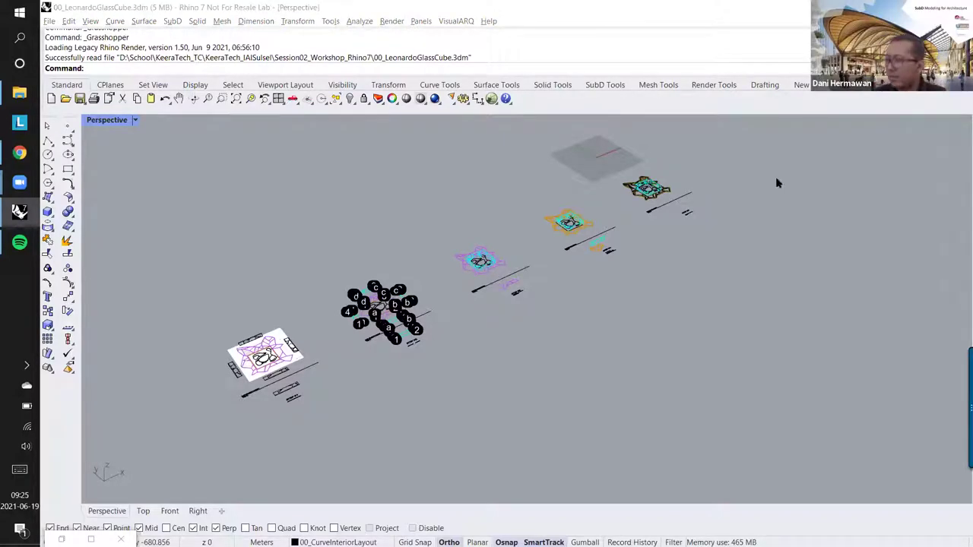
{"action": "right_click_drag", "start_coordinate": [446, 271], "coordinate": [407, 275]}
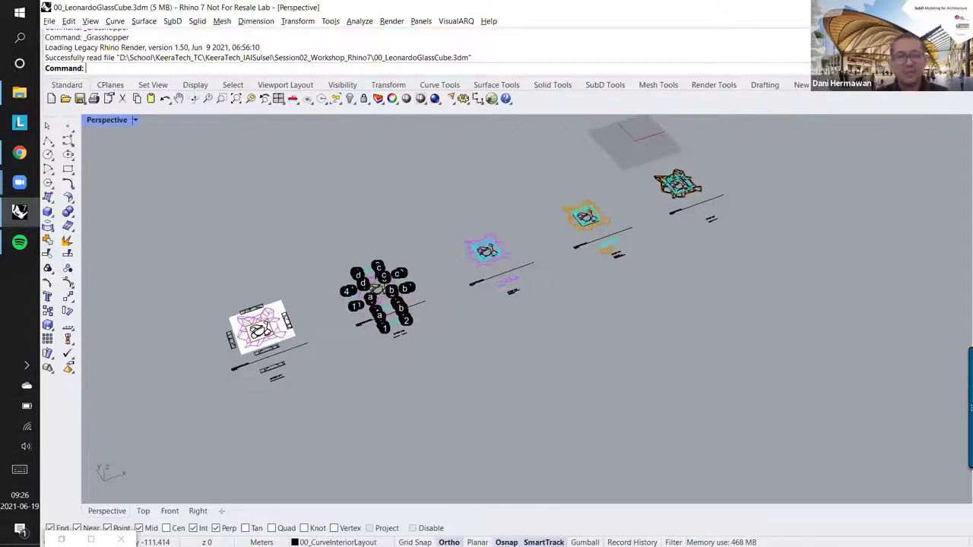
{"action": "right_click_drag", "start_coordinate": [337, 332], "coordinate": [347, 302]}
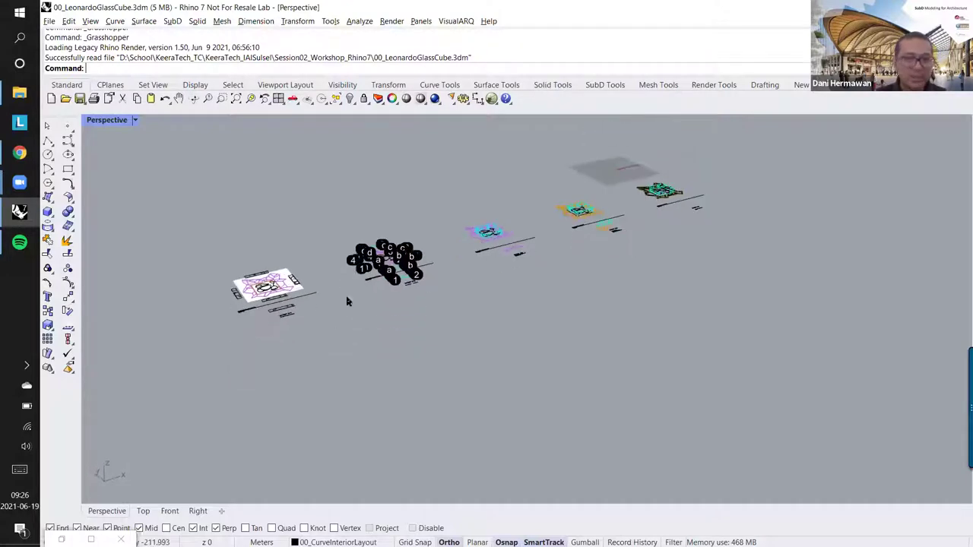
{"action": "scroll", "coordinate": [354, 288], "scroll_direction": "up", "scroll_amount": 4}
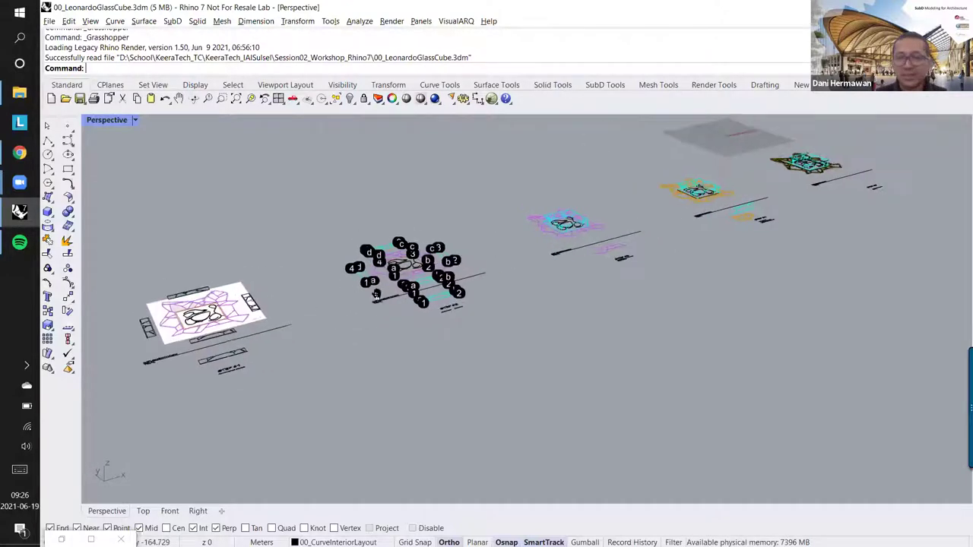
{"action": "mouse_move", "coordinate": [377, 301]}
{"action": "right_mouse_down"}
{"action": "mouse_move", "coordinate": [384, 311]}
{"action": "mouse_move", "coordinate": [403, 299]}
{"action": "mouse_move", "coordinate": [389, 292]}
{"action": "right_mouse_up"}
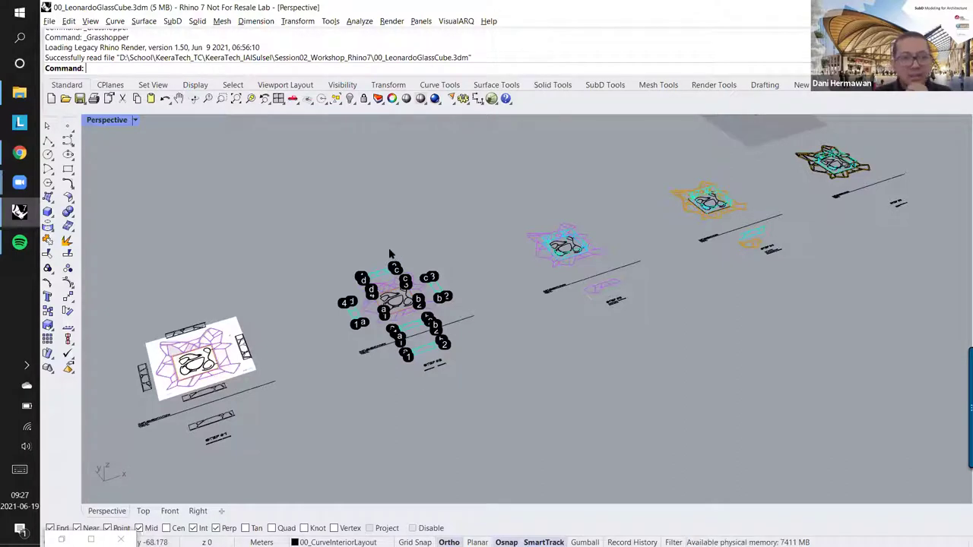
Step: Restore the four-viewport layout and inspect the plan and unfolded facades with lettered and numbered corners in the Top viewport
{"action": "double_click", "coordinate": [106, 120]}
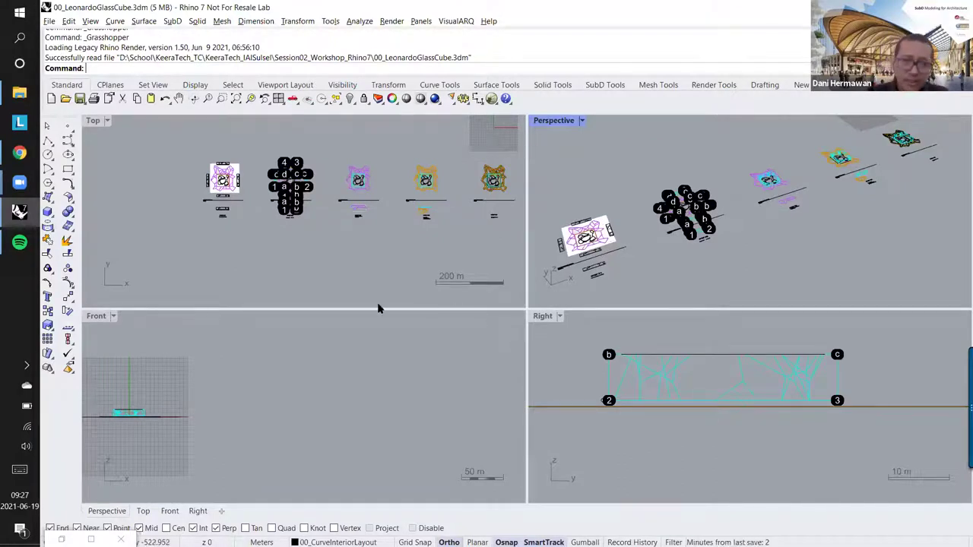
{"action": "left_click", "coordinate": [157, 181]}
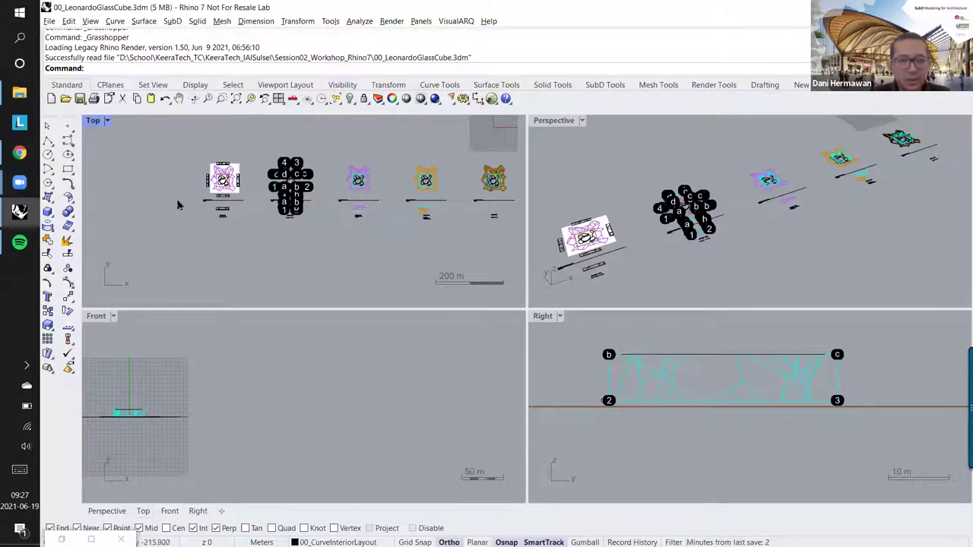
{"action": "right_click_drag", "start_coordinate": [259, 168], "coordinate": [280, 200]}
{"action": "scroll", "coordinate": [327, 206], "scroll_direction": "up", "scroll_amount": 6}
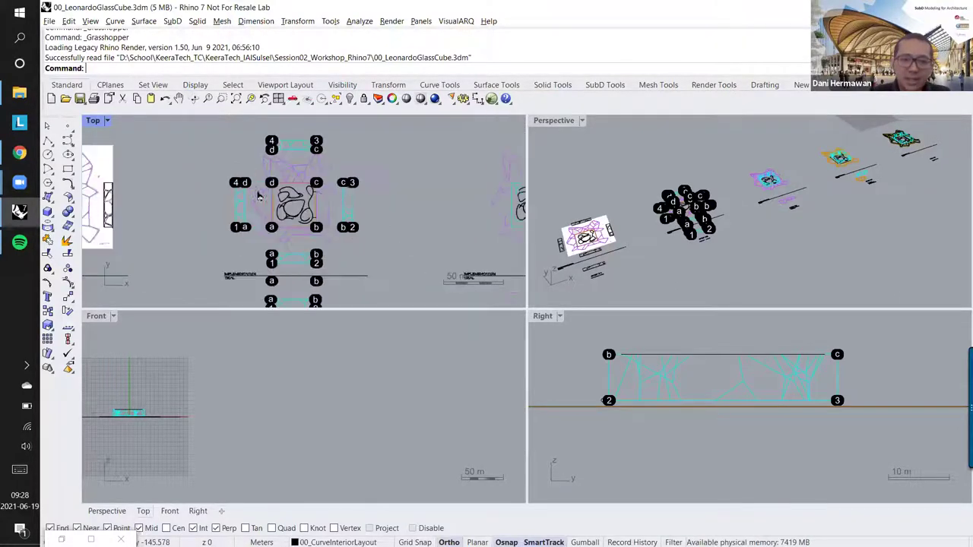
{"action": "right_click_drag", "start_coordinate": [355, 195], "coordinate": [233, 192]}
{"action": "scroll", "coordinate": [342, 198], "scroll_direction": "down", "scroll_amount": 8}
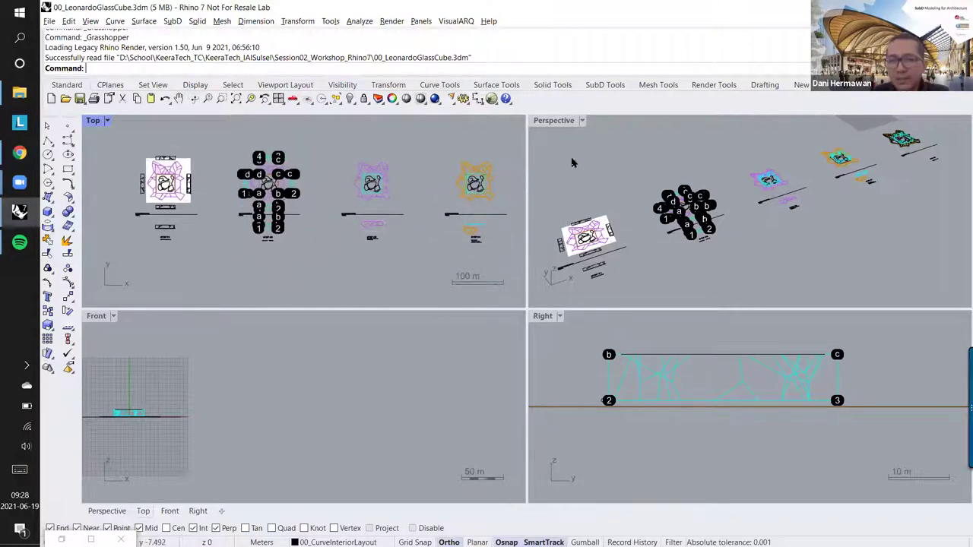
Step: Show the whole row of drawings in the Perspective viewport and frame the cube's facade elevation in the Front viewport
{"action": "left_click", "coordinate": [642, 176]}
{"action": "right_click_drag", "start_coordinate": [644, 213], "coordinate": [680, 188]}
{"action": "left_click", "coordinate": [297, 374]}
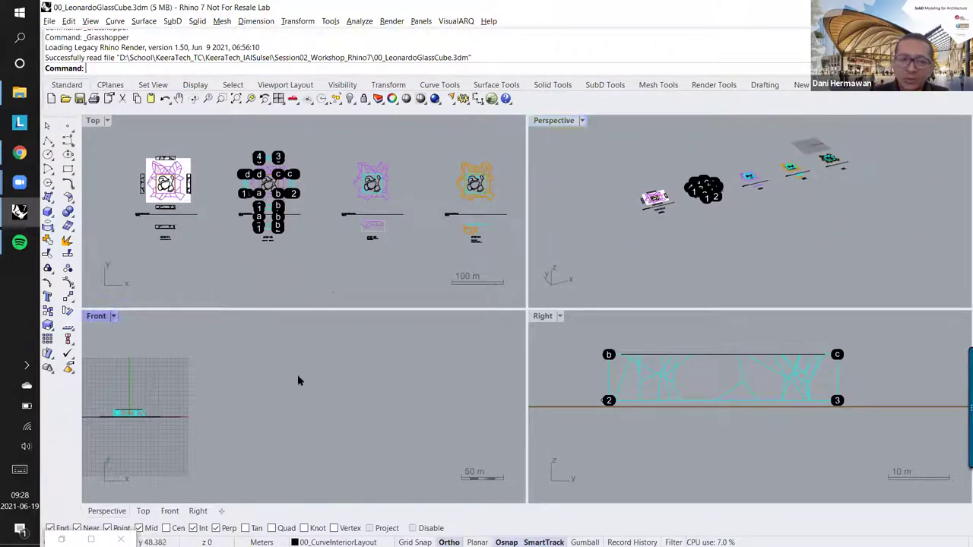
{"action": "left_click", "coordinate": [602, 437]}
{"action": "right_click_drag", "start_coordinate": [306, 390], "coordinate": [428, 371]}
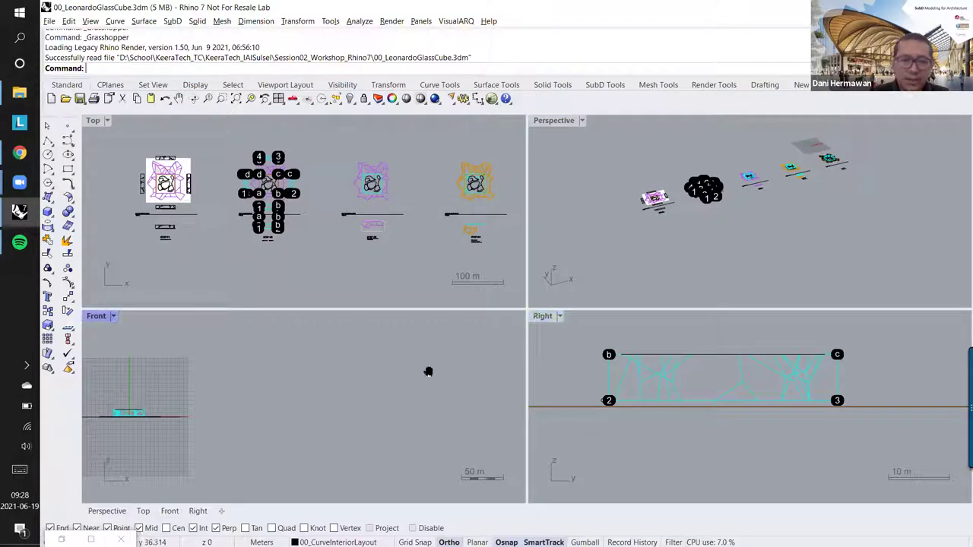
{"action": "right_click_drag", "start_coordinate": [261, 394], "coordinate": [293, 384]}
{"action": "scroll", "coordinate": [287, 380], "scroll_direction": "up", "scroll_amount": 11}
{"action": "scroll", "coordinate": [296, 380], "scroll_direction": "down", "scroll_amount": 3}
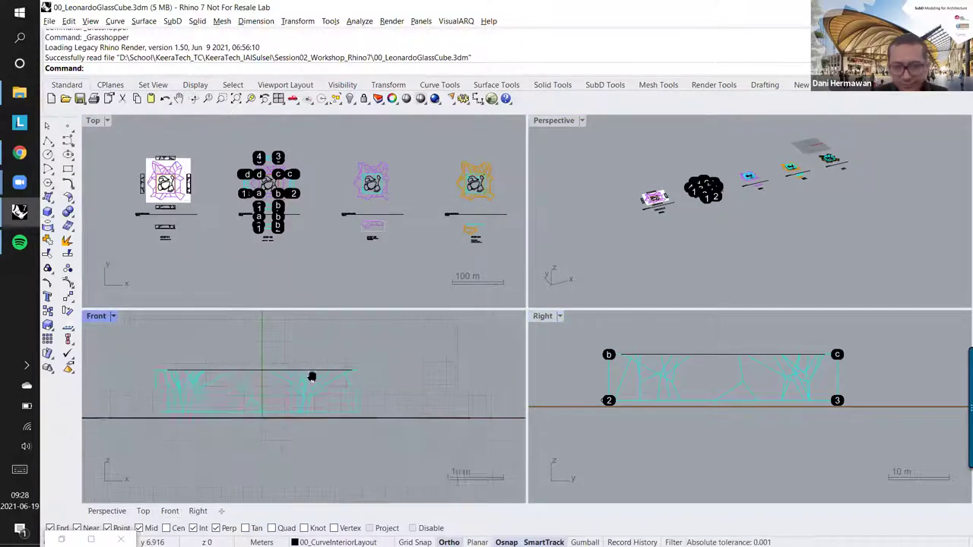
Step: Take a closer look at the traced plan image and the lettered corner layout in the Perspective viewport
{"action": "left_click", "coordinate": [703, 258]}
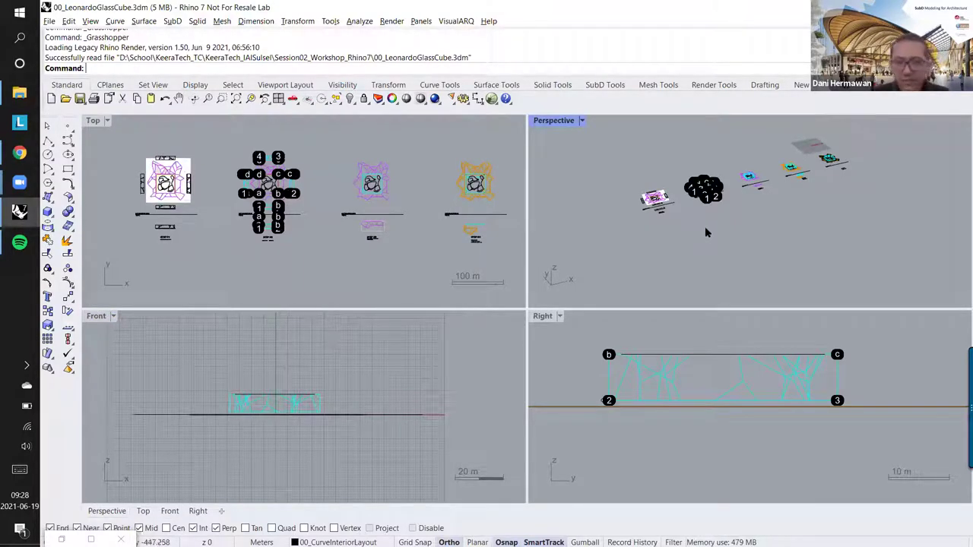
{"action": "right_click_drag", "start_coordinate": [713, 221], "coordinate": [692, 228]}
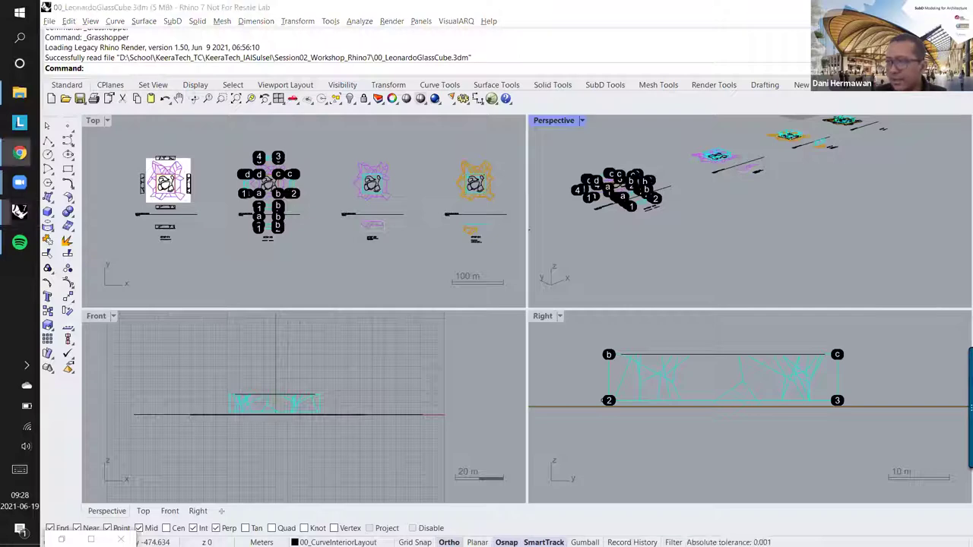
{"action": "mouse_move", "coordinate": [749, 209]}
{"action": "right_mouse_down", "text": "shift"}
{"action": "mouse_move", "coordinate": [810, 196]}
{"action": "mouse_move", "coordinate": [725, 252]}
{"action": "mouse_move", "coordinate": [741, 226]}
{"action": "mouse_move", "coordinate": [807, 208]}
{"action": "mouse_move", "coordinate": [789, 204]}
{"action": "mouse_move", "coordinate": [724, 228]}
{"action": "mouse_move", "coordinate": [751, 214]}
{"action": "mouse_move", "coordinate": [743, 216]}
{"action": "right_mouse_up", "text": "shift"}
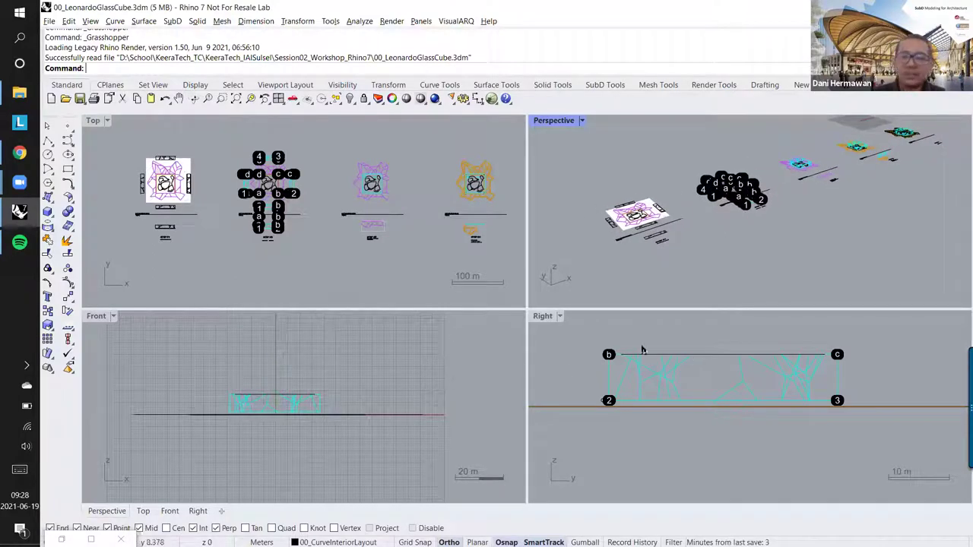
Step: Adjust the Front and Right elevation views and show the whole row of staged drawings in the Perspective viewport
{"action": "left_click", "coordinate": [373, 348]}
{"action": "right_click_drag", "start_coordinate": [372, 347], "coordinate": [328, 350]}
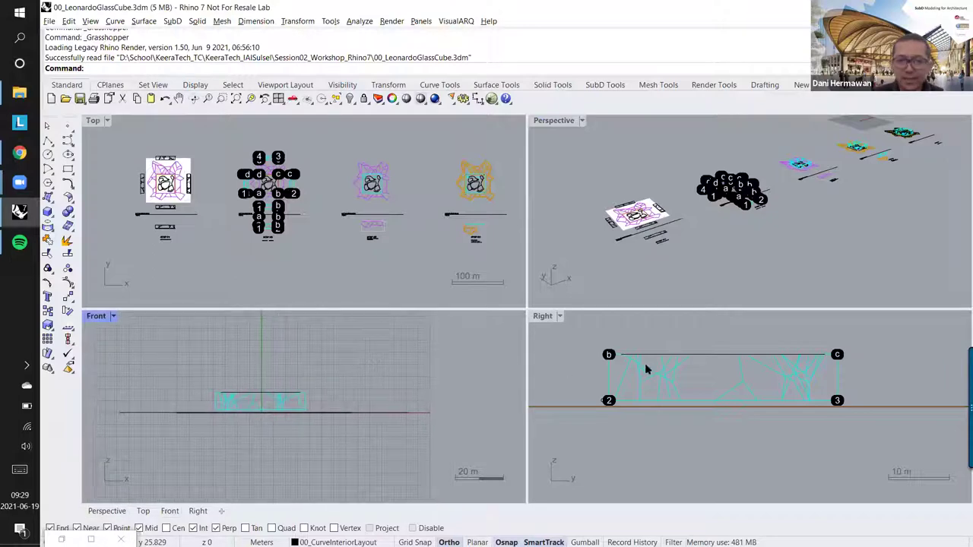
{"action": "mouse_move", "coordinate": [651, 364]}
{"action": "right_mouse_down"}
{"action": "mouse_move", "coordinate": [635, 360]}
{"action": "mouse_move", "coordinate": [645, 376]}
{"action": "right_mouse_up"}
{"action": "left_click", "coordinate": [712, 249]}
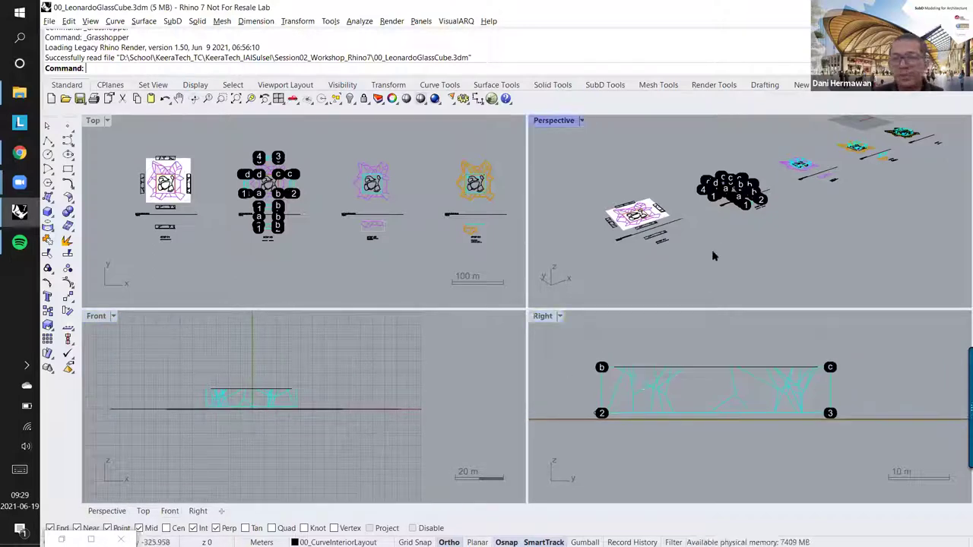
{"action": "scroll", "coordinate": [713, 251], "scroll_direction": "down", "scroll_amount": 3}
{"action": "scroll", "coordinate": [720, 247], "scroll_direction": "up", "scroll_amount": 5}
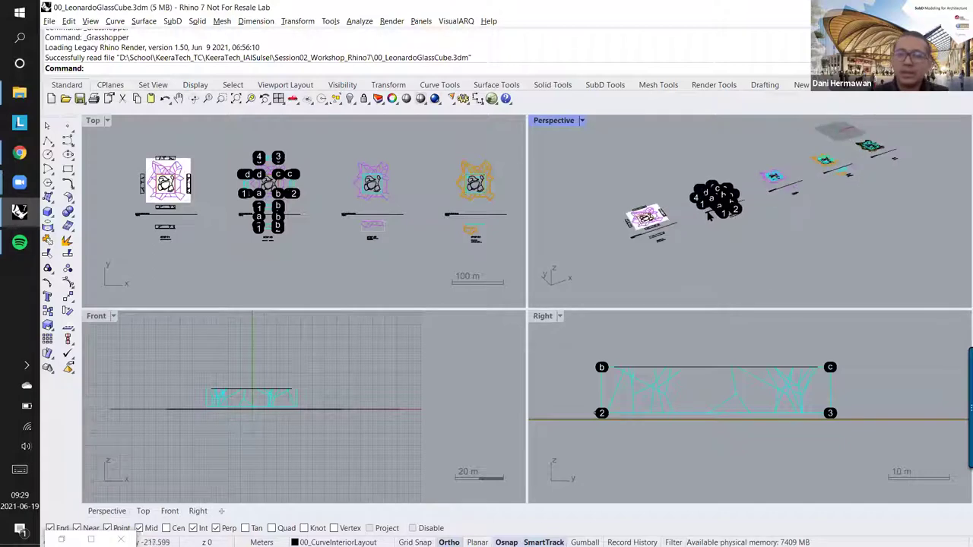
Step: Select the separate facade strip of the Step #1 drawing, leaving the long baseline out, and inspect it beside the plan before clearing the selection
{"action": "left_click", "coordinate": [641, 240]}
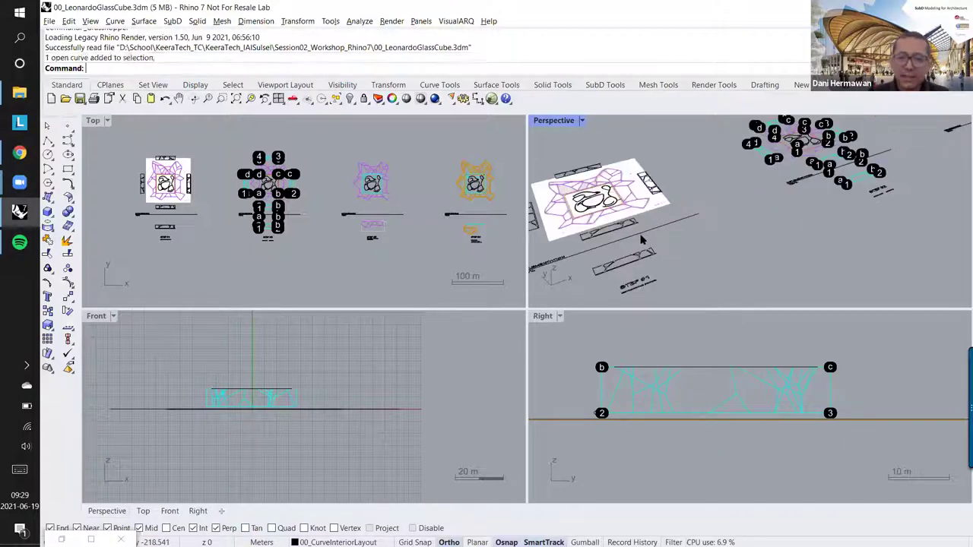
{"action": "right_click_drag", "start_coordinate": [679, 248], "coordinate": [716, 235]}
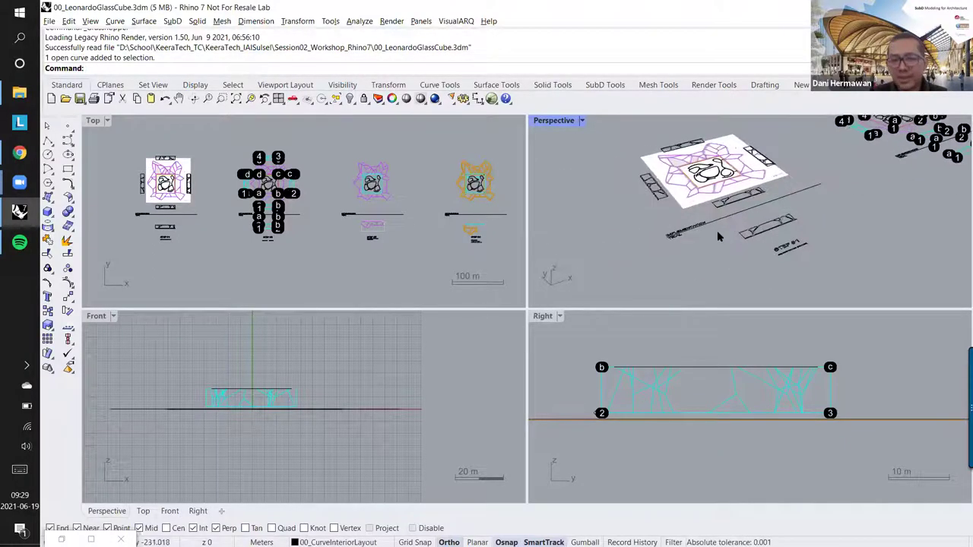
{"action": "left_click", "coordinate": [752, 210]}
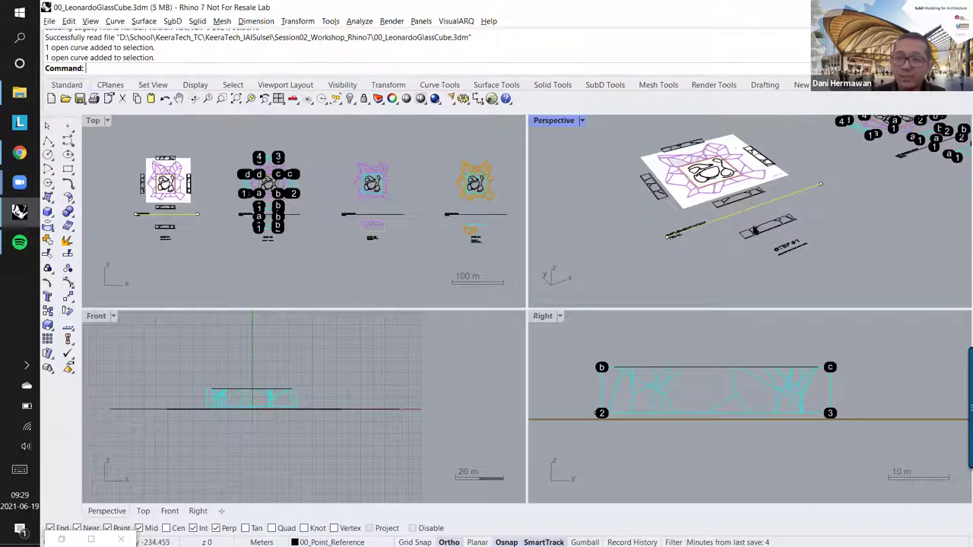
{"action": "scroll", "coordinate": [735, 239], "scroll_direction": "up", "scroll_amount": 4}
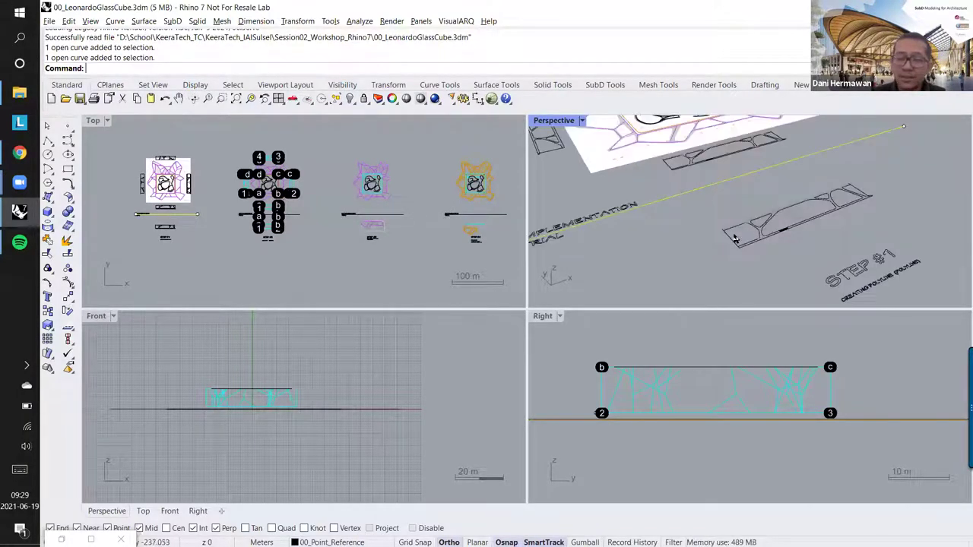
{"action": "left_click", "coordinate": [728, 240], "text": "shift"}
{"action": "scroll", "coordinate": [671, 203], "scroll_direction": "down", "scroll_amount": 5}
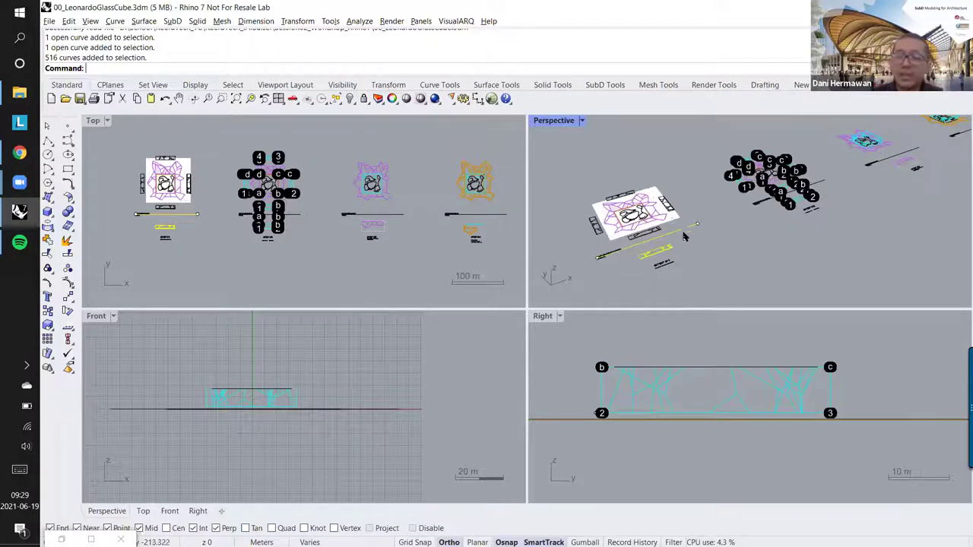
{"action": "left_click", "coordinate": [683, 231], "text": "ctrl"}
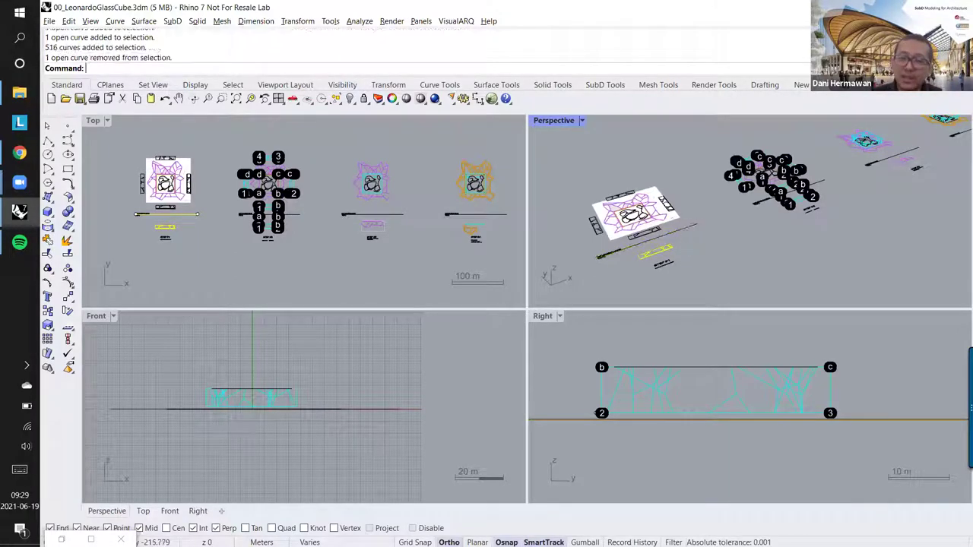
{"action": "scroll", "coordinate": [688, 243], "scroll_direction": "up", "scroll_amount": 2}
{"action": "scroll", "coordinate": [681, 234], "scroll_direction": "up", "scroll_amount": 2}
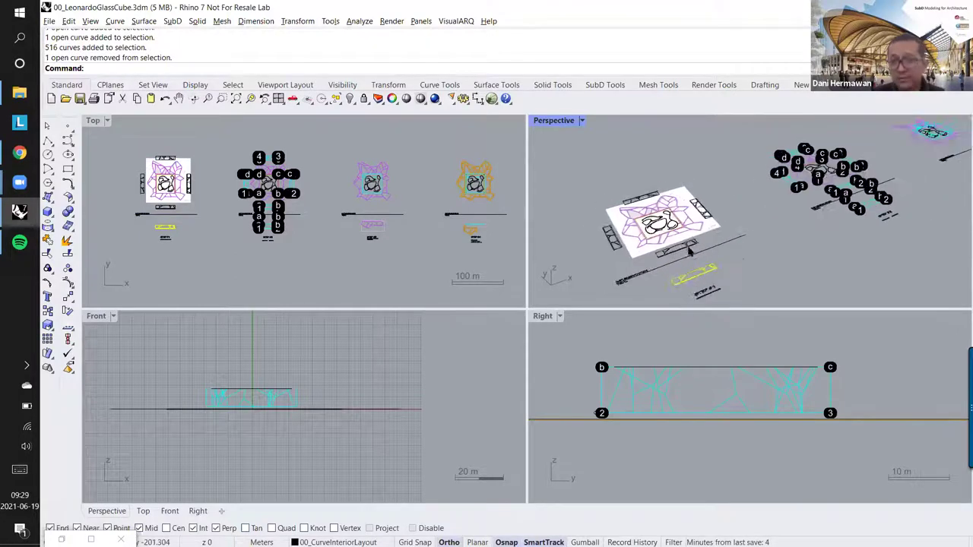
{"action": "scroll", "coordinate": [757, 243], "scroll_direction": "up", "scroll_amount": 2}
{"action": "scroll", "coordinate": [743, 231], "scroll_direction": "down", "scroll_amount": 3}
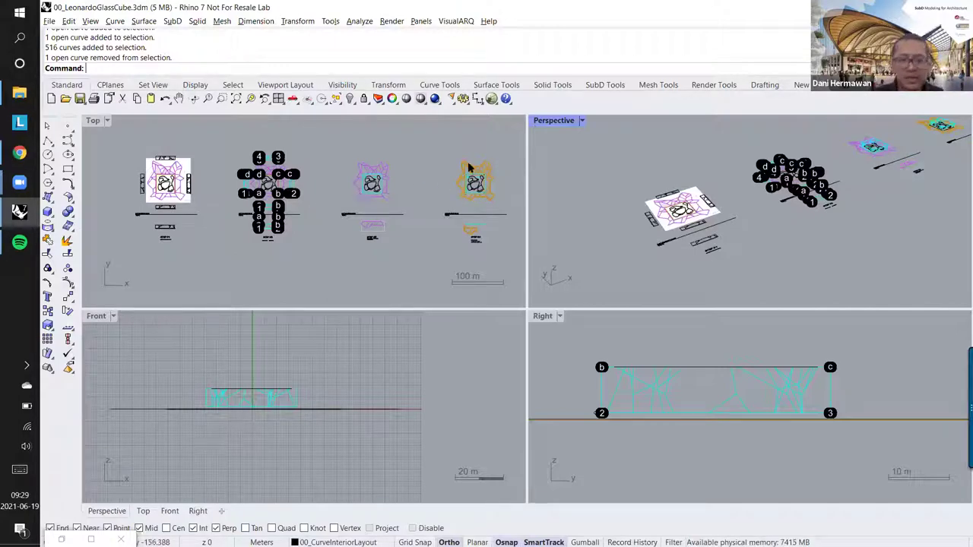
Step: Enlarge the viewports one after another, ending with the Right view, and return to the four-viewport layout
{"action": "left_click", "coordinate": [552, 122]}
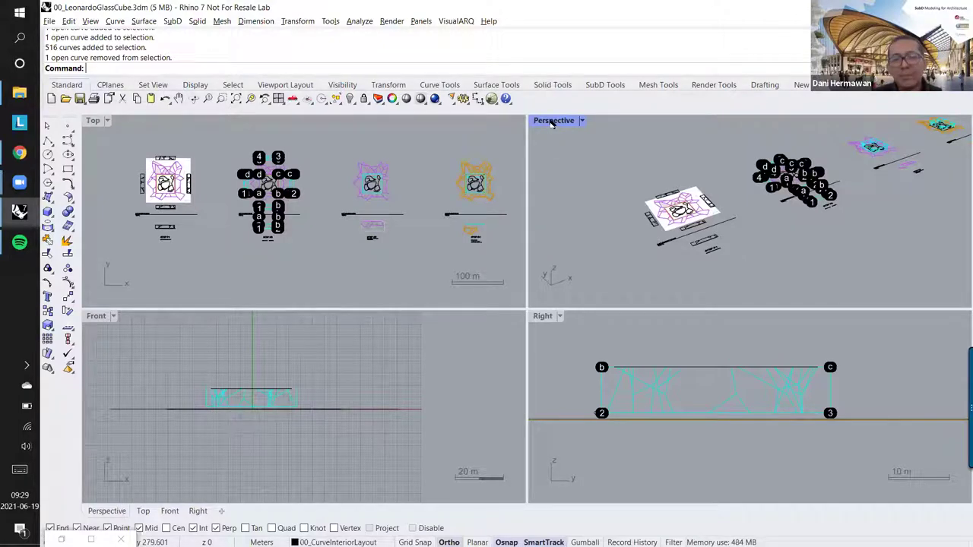
{"action": "double_click", "coordinate": [552, 122]}
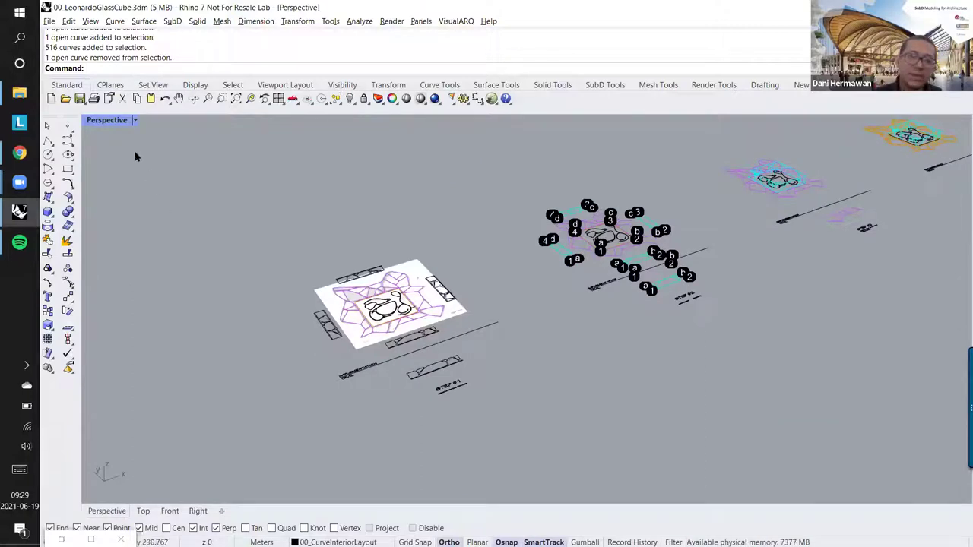
{"action": "double_click", "coordinate": [93, 121]}
{"action": "double_click", "coordinate": [92, 121]}
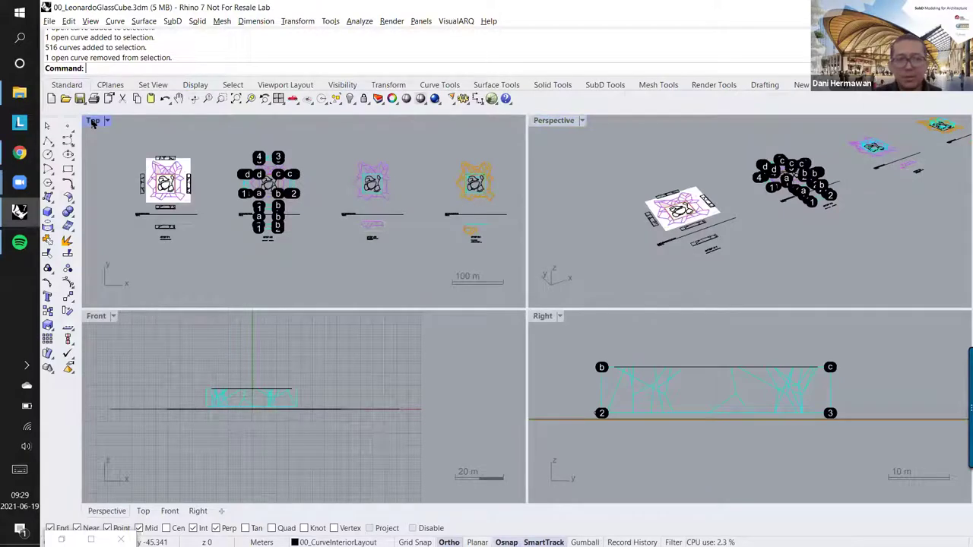
{"action": "double_click", "coordinate": [95, 316]}
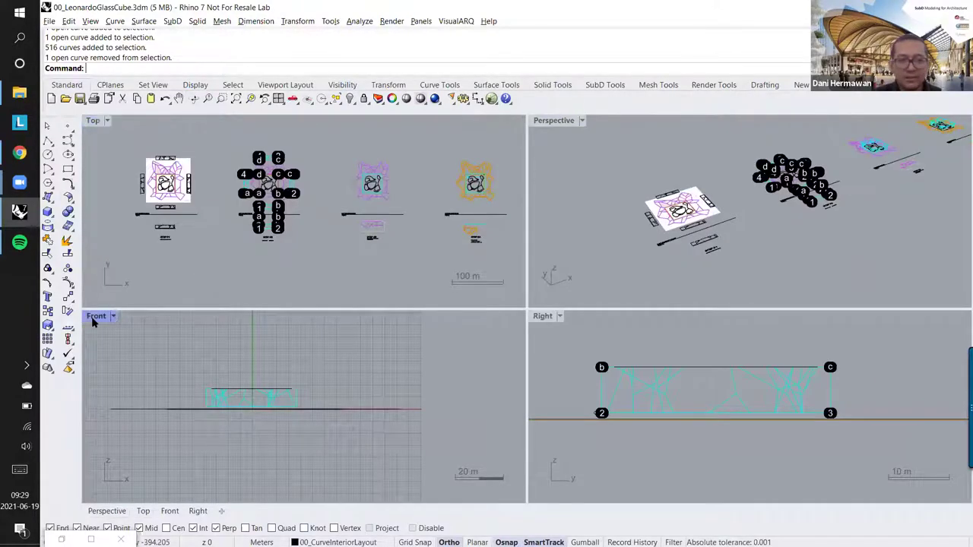
{"action": "double_click", "coordinate": [96, 122]}
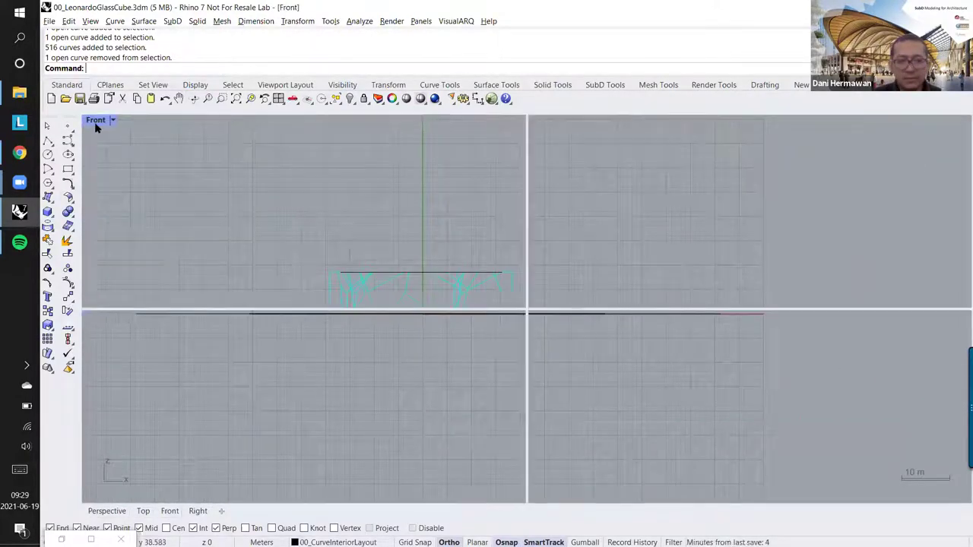
{"action": "left_click", "coordinate": [545, 318]}
{"action": "double_click", "coordinate": [544, 318]}
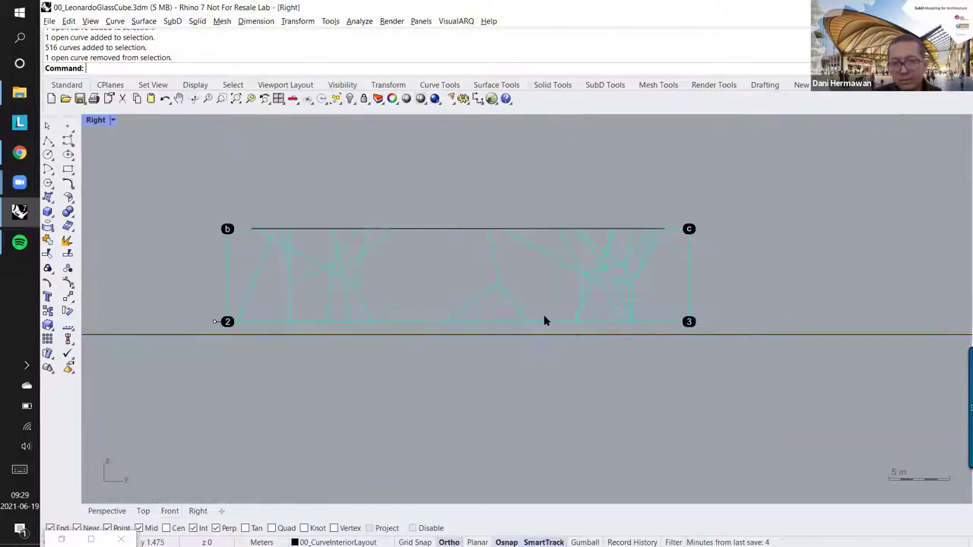
{"action": "double_click", "coordinate": [95, 122]}
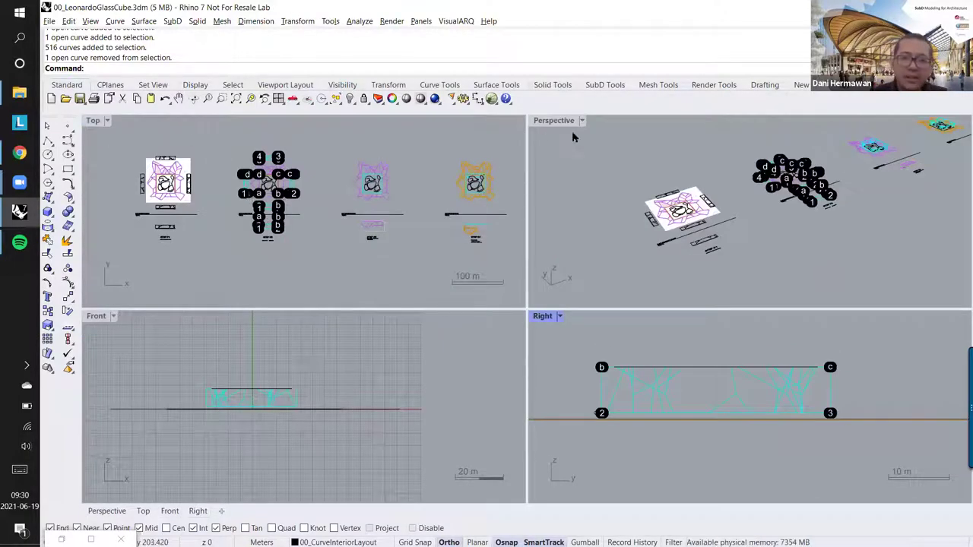
Step: Enlarge the Perspective viewport and frame the full row of staged drawings
{"action": "left_click", "coordinate": [547, 122]}
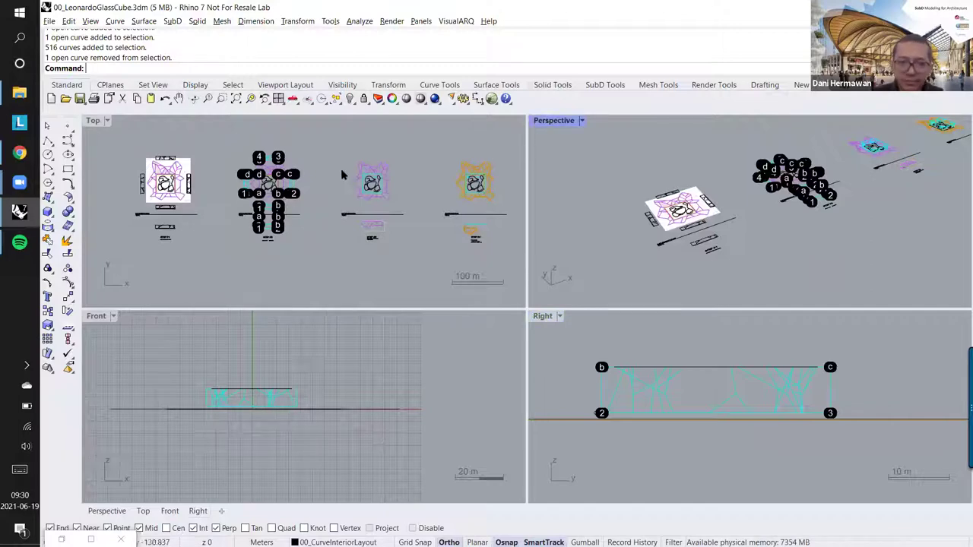
{"action": "right_click_drag", "start_coordinate": [341, 172], "coordinate": [343, 179]}
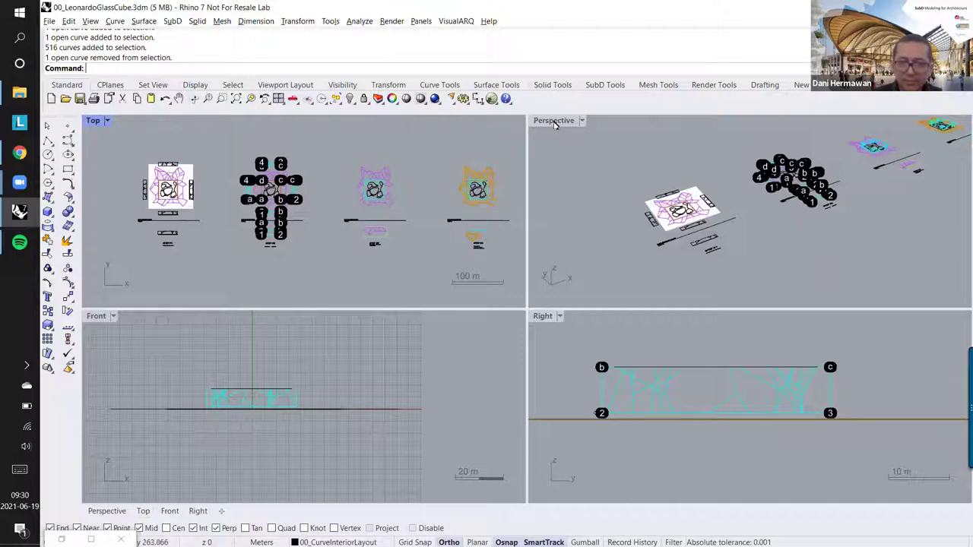
{"action": "left_click", "coordinate": [555, 123]}
{"action": "double_click", "coordinate": [555, 122]}
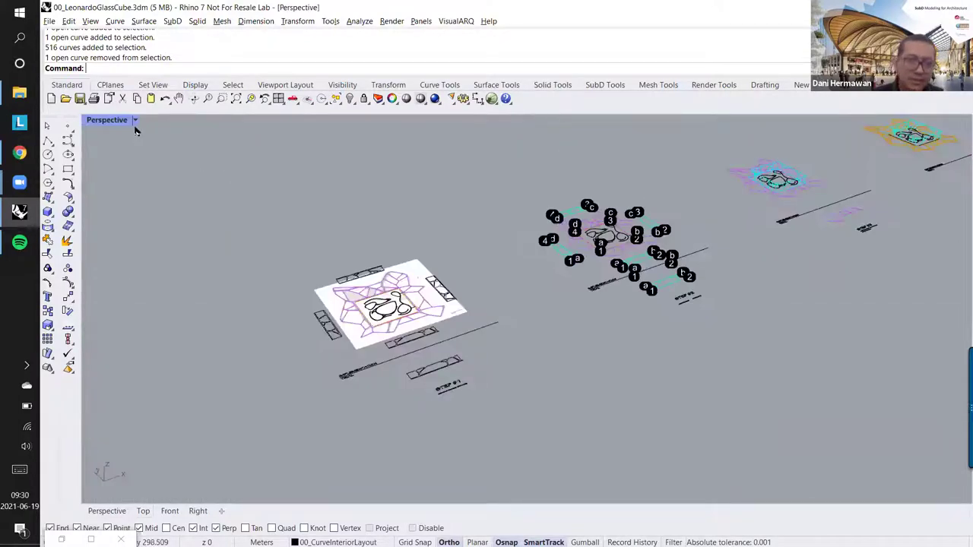
{"action": "right_click_drag", "start_coordinate": [361, 222], "coordinate": [156, 217]}
{"action": "scroll", "coordinate": [202, 200], "scroll_direction": "down", "scroll_amount": 3}
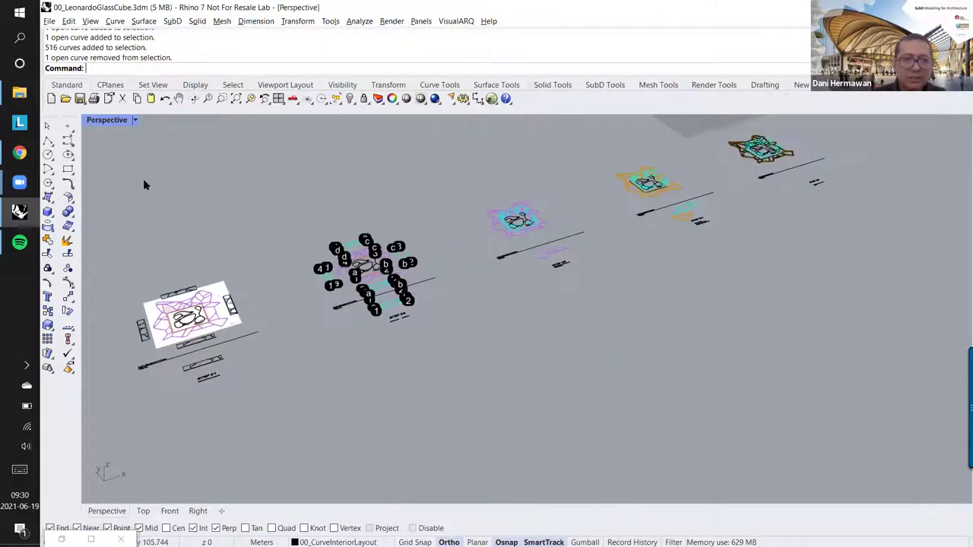
Step: Review the display modes available for the Perspective viewport and keep it set to Shaded
{"action": "left_click", "coordinate": [136, 121]}
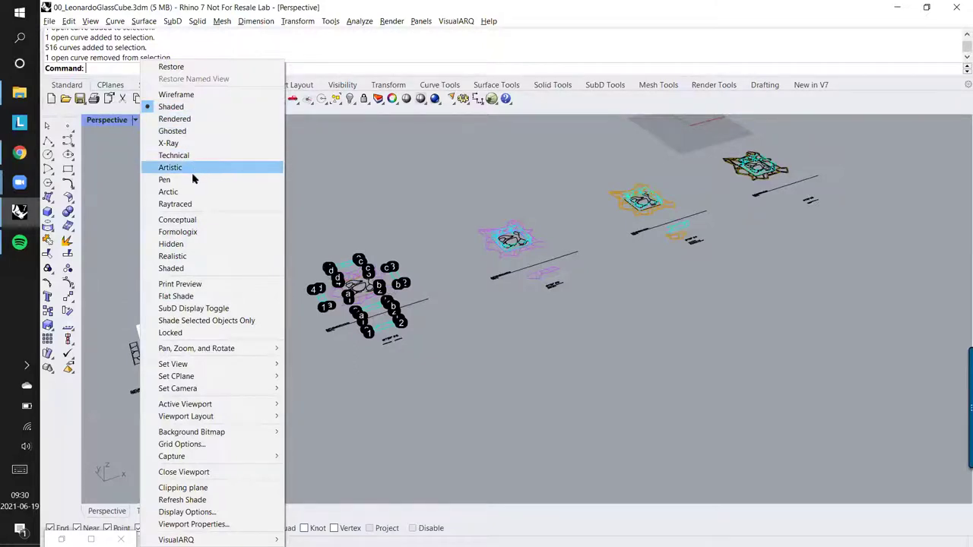
{"action": "left_click", "coordinate": [371, 152]}
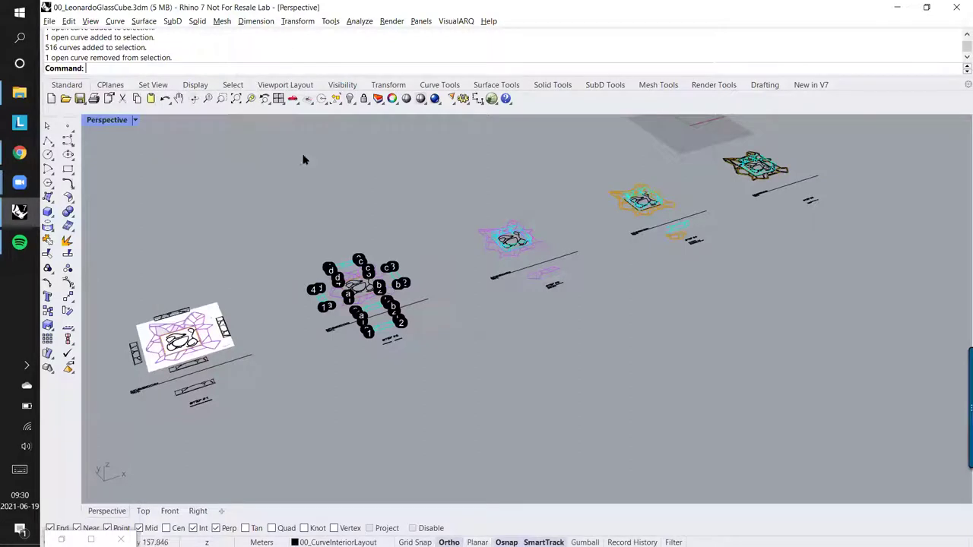
{"action": "left_click", "coordinate": [135, 120]}
{"action": "left_click", "coordinate": [171, 106]}
{"action": "right_click_drag", "start_coordinate": [204, 182], "coordinate": [207, 179], "text": "shift"}
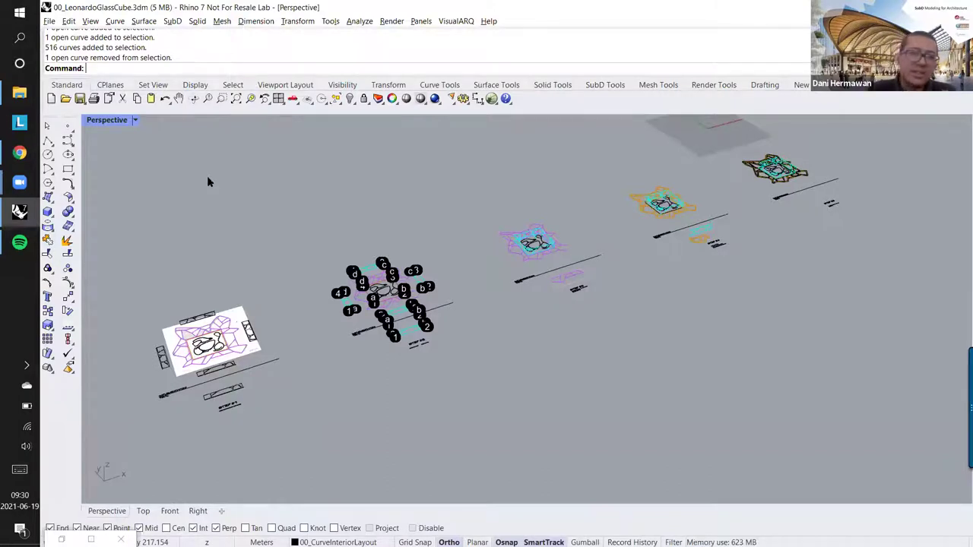
Step: Restore the four-viewport layout to view the drawings in Top, then enlarge Perspective and frame the row from the traced plan onward
{"action": "double_click", "coordinate": [110, 122]}
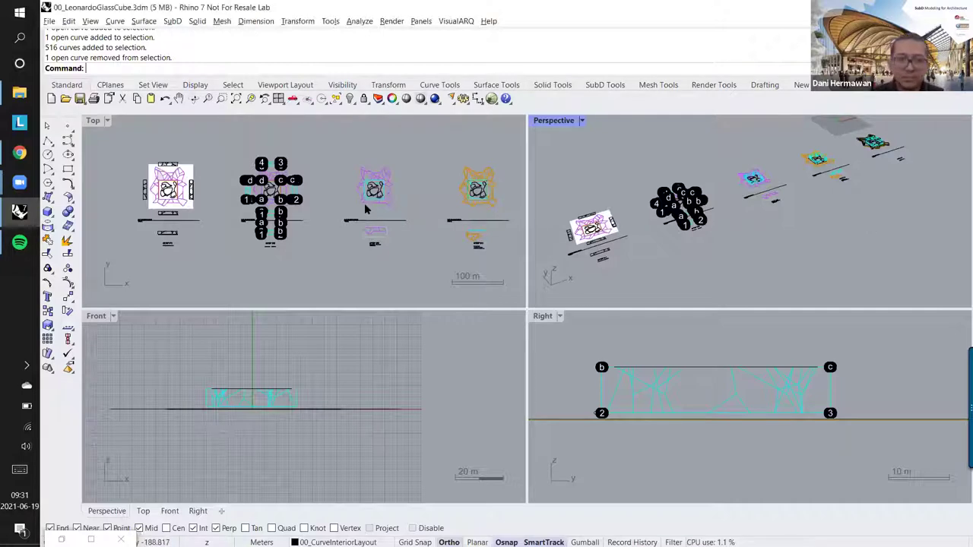
{"action": "right_click_drag", "start_coordinate": [427, 221], "coordinate": [411, 232]}
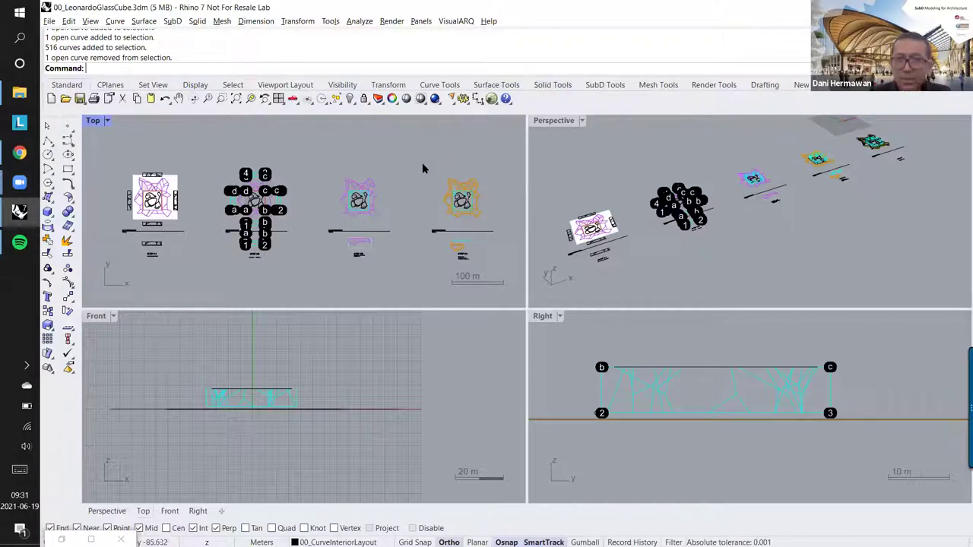
{"action": "left_click", "coordinate": [554, 120]}
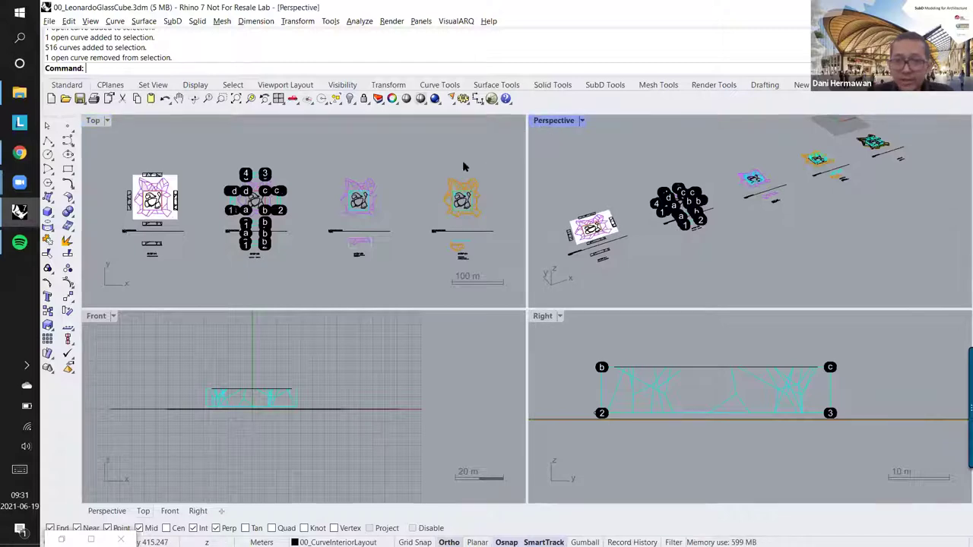
{"action": "key", "text": "ctrl+m"}
{"action": "right_click_drag", "start_coordinate": [294, 265], "coordinate": [339, 255]}
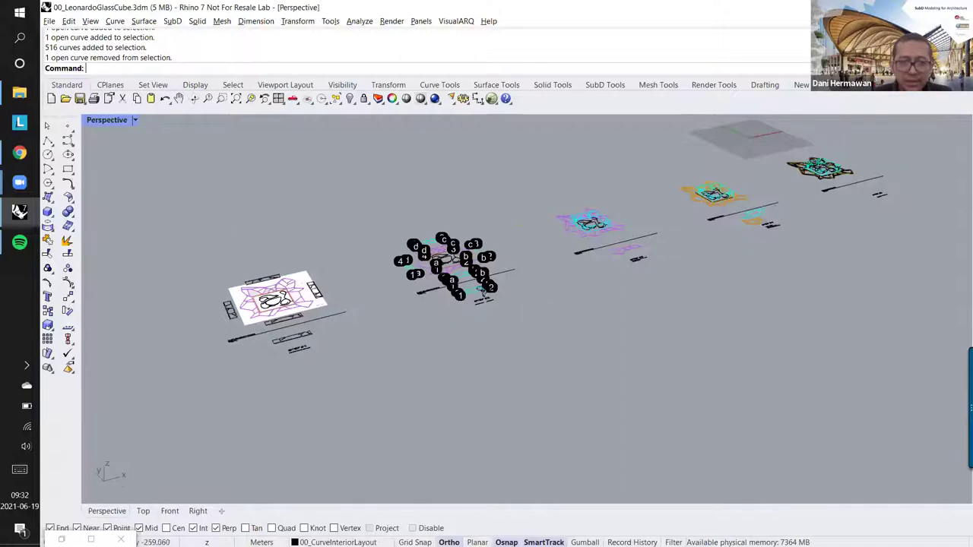
{"action": "right_click_drag", "start_coordinate": [464, 283], "coordinate": [378, 247]}
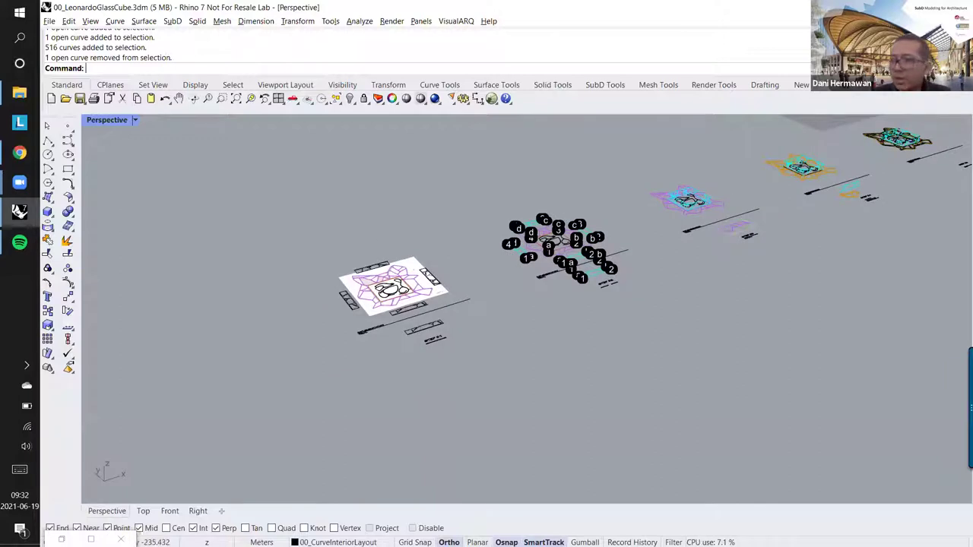
{"action": "key", "text": "alt+Tab"}
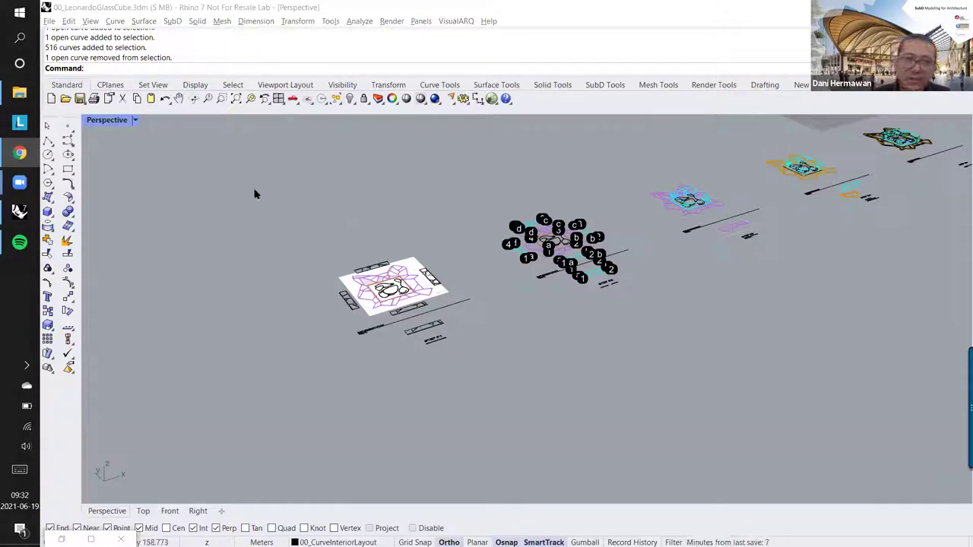
{"action": "key", "text": "alt+Tab"}
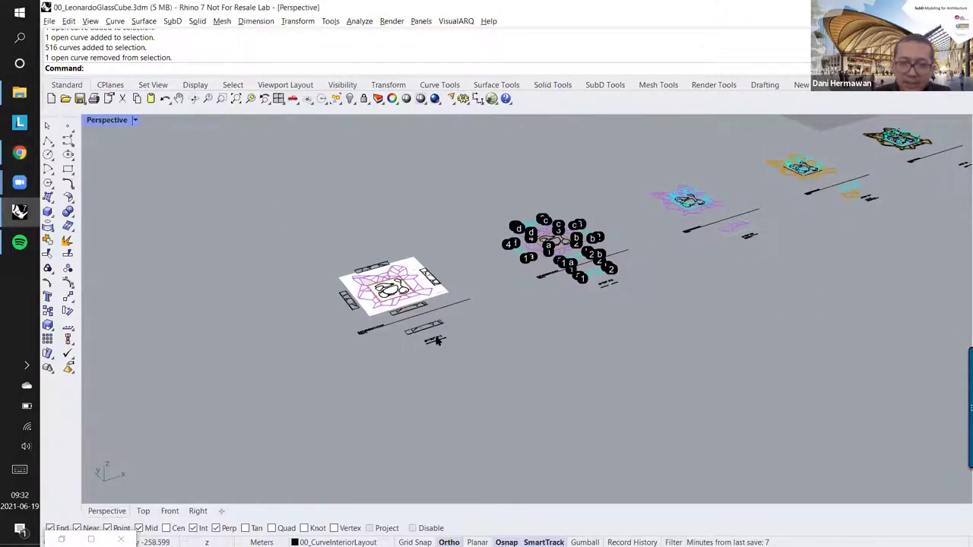
Step: Window-select the first stage's plan image, traced curves and facade strips, and zoom the Perspective viewport to the selection
{"action": "mouse_move", "coordinate": [259, 184]}
{"action": "left_mouse_down"}
{"action": "mouse_move", "coordinate": [473, 370]}
{"action": "mouse_move", "coordinate": [498, 430]}
{"action": "left_mouse_up"}
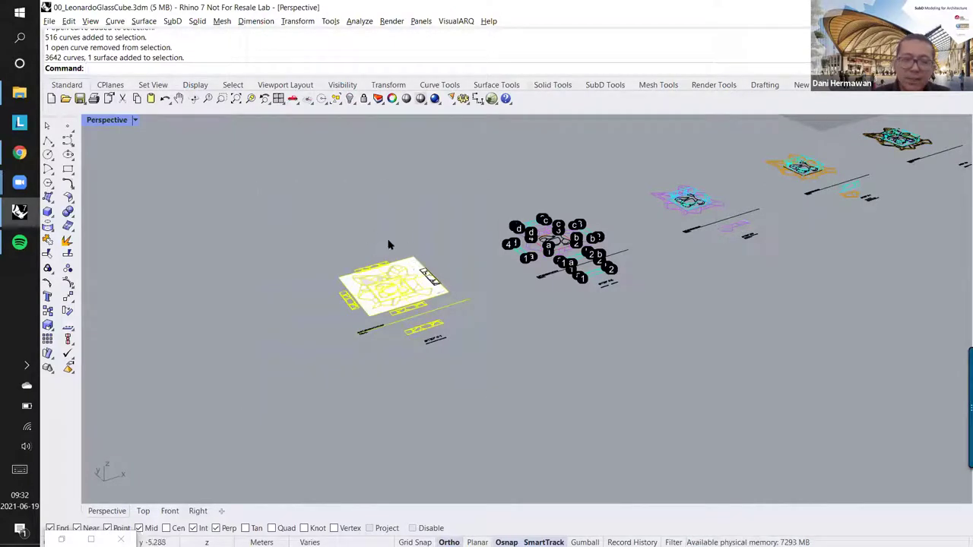
{"action": "right_click_drag", "start_coordinate": [390, 274], "coordinate": [382, 279]}
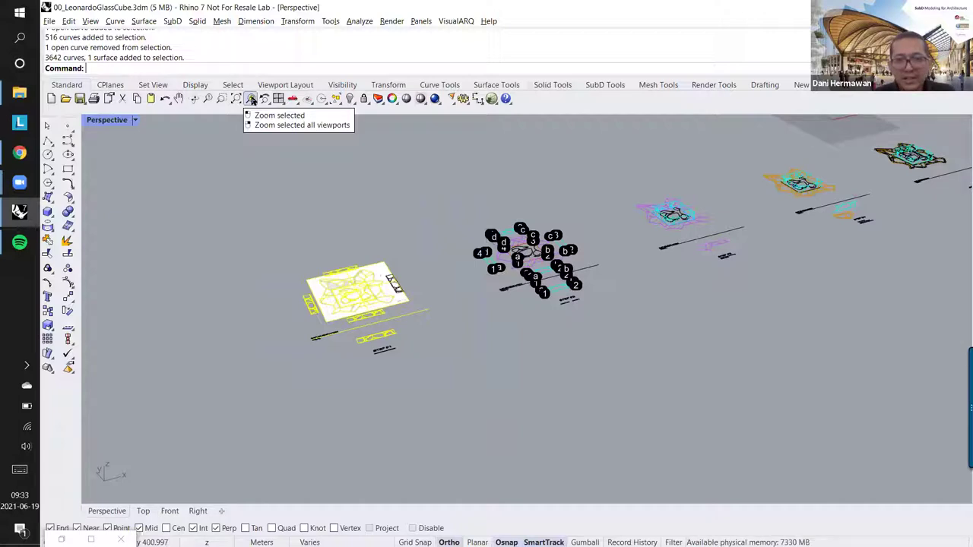
{"action": "left_click", "coordinate": [251, 99]}
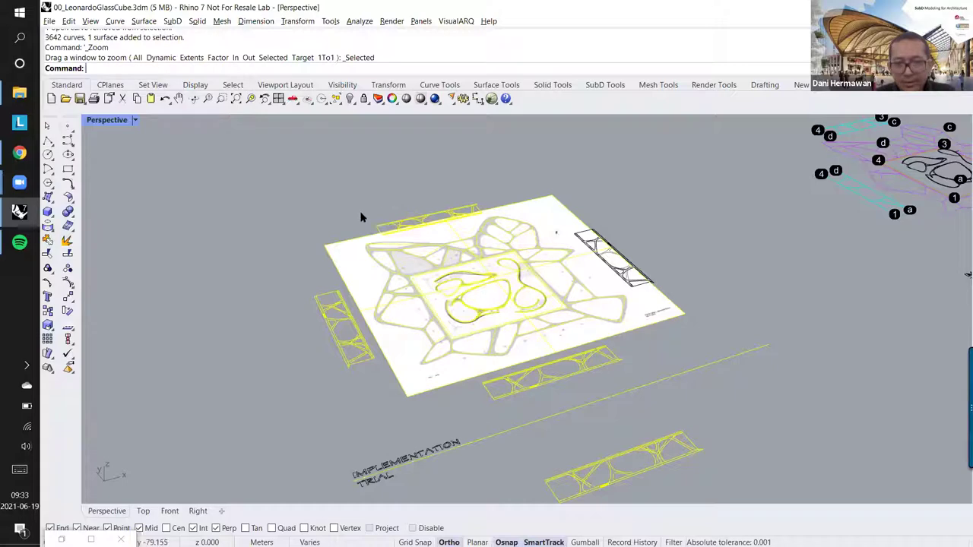
Step: Select the second stage's labelled plan and facade drawings and zoom the Perspective viewport to the selection
{"action": "mouse_move", "coordinate": [532, 284]}
{"action": "right_mouse_down"}
{"action": "mouse_move", "coordinate": [477, 289]}
{"action": "mouse_move", "coordinate": [332, 252]}
{"action": "mouse_move", "coordinate": [554, 286]}
{"action": "mouse_move", "coordinate": [376, 263]}
{"action": "mouse_move", "coordinate": [511, 325]}
{"action": "mouse_move", "coordinate": [517, 297]}
{"action": "mouse_move", "coordinate": [370, 280]}
{"action": "mouse_move", "coordinate": [463, 278]}
{"action": "mouse_move", "coordinate": [549, 242]}
{"action": "mouse_move", "coordinate": [460, 267]}
{"action": "mouse_move", "coordinate": [469, 246]}
{"action": "mouse_move", "coordinate": [928, 177]}
{"action": "mouse_move", "coordinate": [801, 256]}
{"action": "mouse_move", "coordinate": [687, 356]}
{"action": "mouse_move", "coordinate": [710, 352]}
{"action": "mouse_move", "coordinate": [476, 157]}
{"action": "right_mouse_up"}
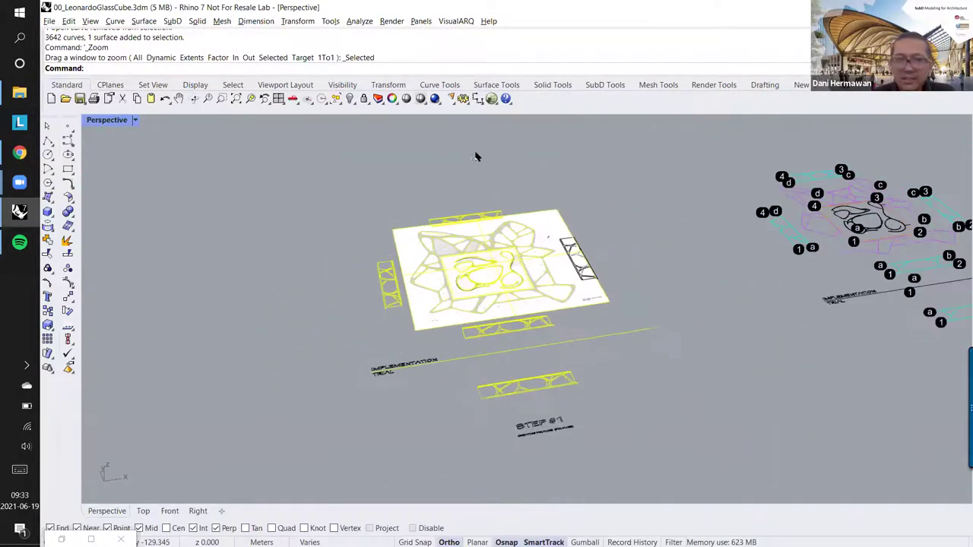
{"action": "scroll", "coordinate": [470, 242], "scroll_direction": "down", "scroll_amount": 2}
{"action": "left_click", "coordinate": [787, 228]}
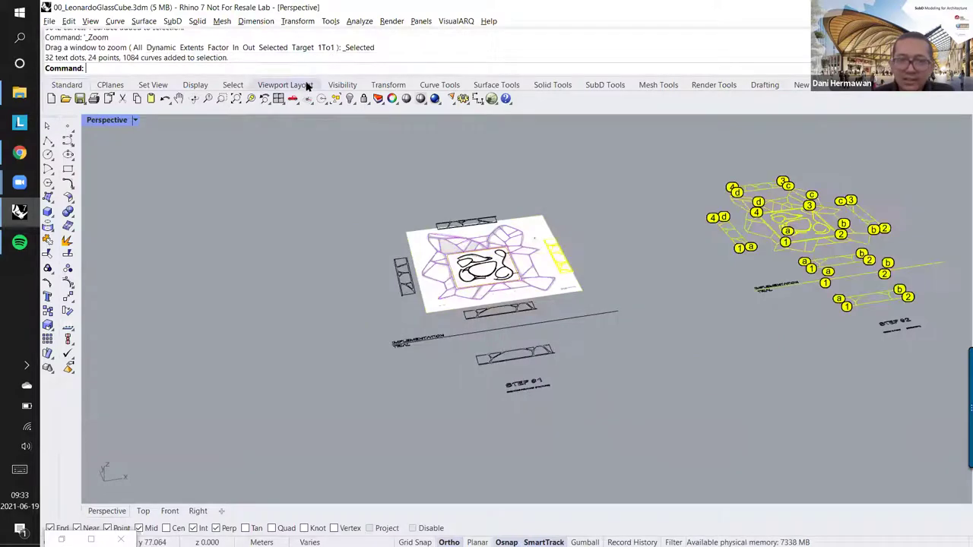
{"action": "left_click", "coordinate": [251, 101]}
Step: Window-select the third stage's plan curves and facade strip and zoom the Perspective viewport to the selection
{"action": "right_click_drag", "start_coordinate": [513, 265], "coordinate": [607, 265]}
{"action": "scroll", "coordinate": [607, 266], "scroll_direction": "down", "scroll_amount": 3}
{"action": "left_click_drag", "start_coordinate": [601, 206], "coordinate": [793, 466]}
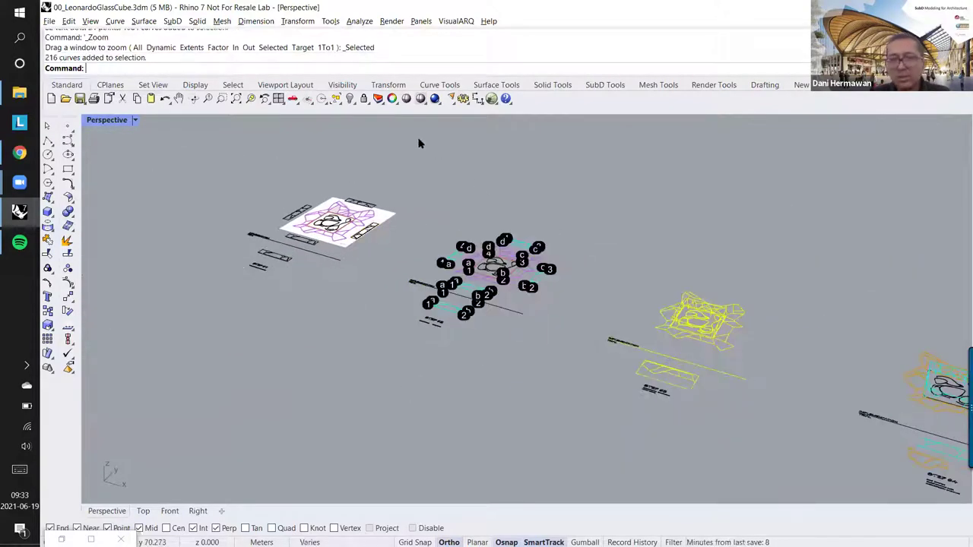
{"action": "left_click", "coordinate": [251, 101]}
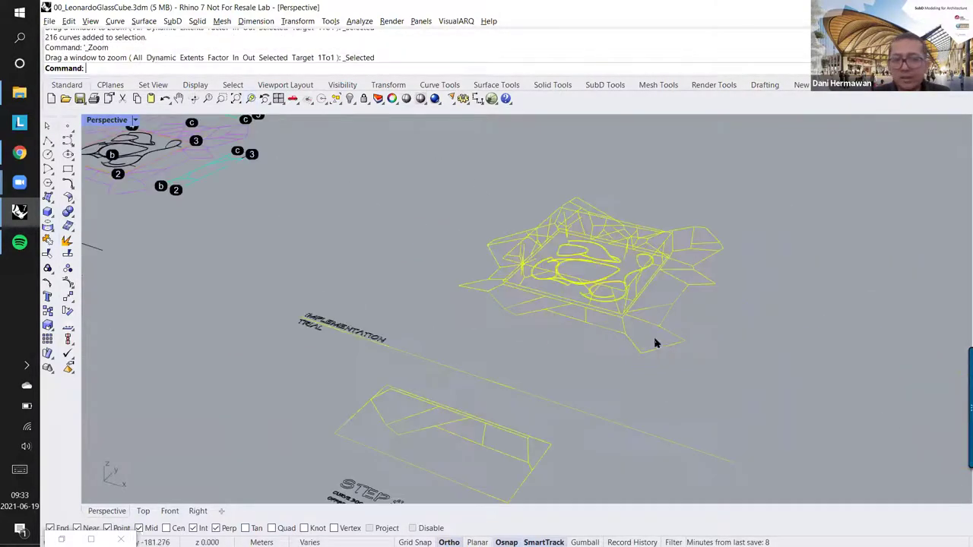
Step: Clear the selection and examine the later staged drawings in Perspective, ending on the first stage's traced plan
{"action": "right_click_drag", "start_coordinate": [538, 282], "coordinate": [745, 211]}
{"action": "left_click", "coordinate": [511, 213]}
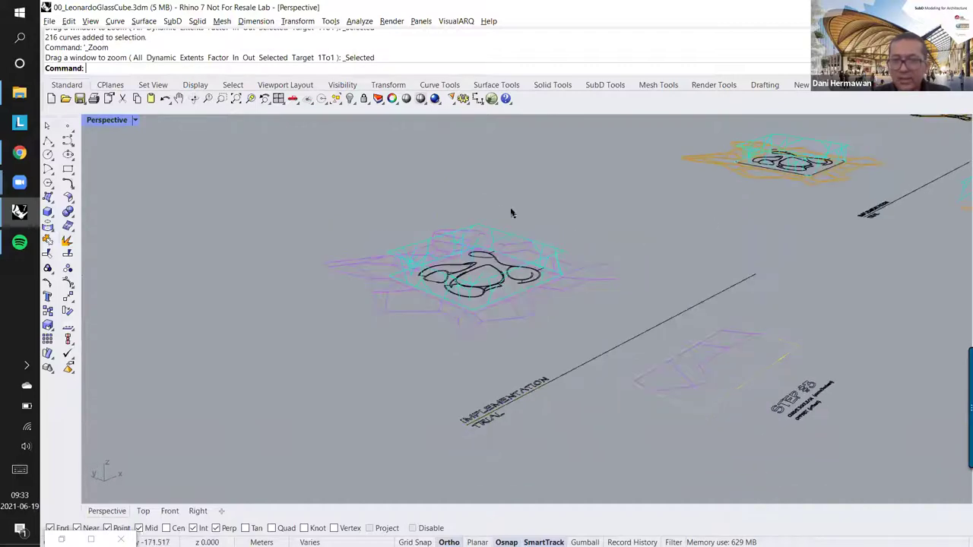
{"action": "right_click_drag", "start_coordinate": [821, 254], "coordinate": [727, 270], "text": "shift"}
{"action": "left_click", "coordinate": [593, 211]}
{"action": "left_click", "coordinate": [575, 226]}
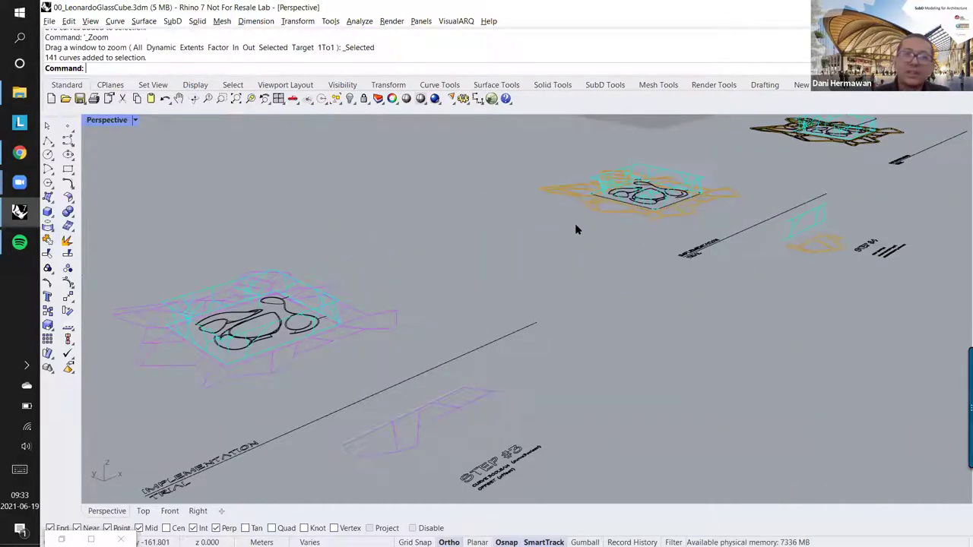
{"action": "scroll", "coordinate": [576, 227], "scroll_direction": "down", "scroll_amount": 3}
{"action": "right_click_drag", "start_coordinate": [364, 221], "coordinate": [327, 149]}
{"action": "scroll", "coordinate": [291, 191], "scroll_direction": "up", "scroll_amount": 4}
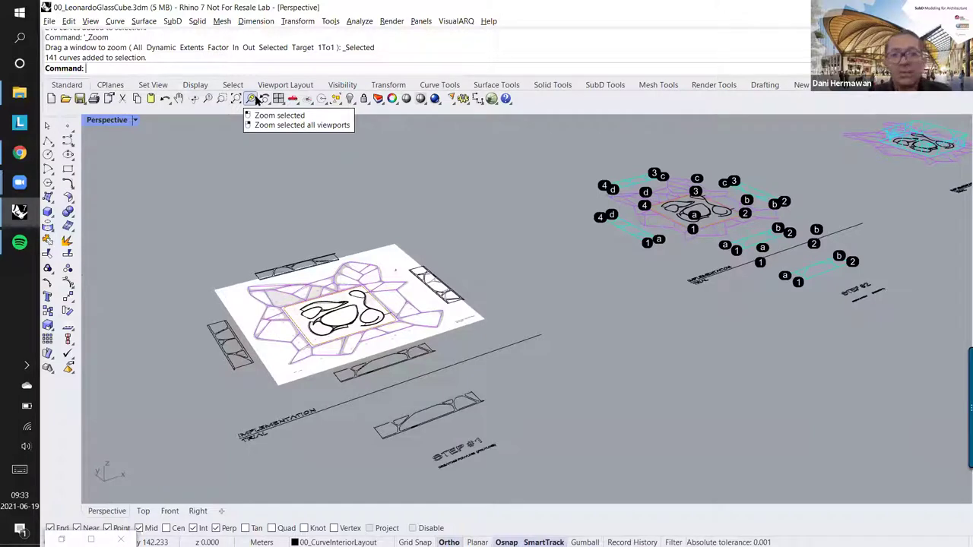
Step: Restore the four-viewport layout, window-select the first stage's drawings in Top and zoom all viewports to the selection
{"action": "double_click", "coordinate": [110, 120]}
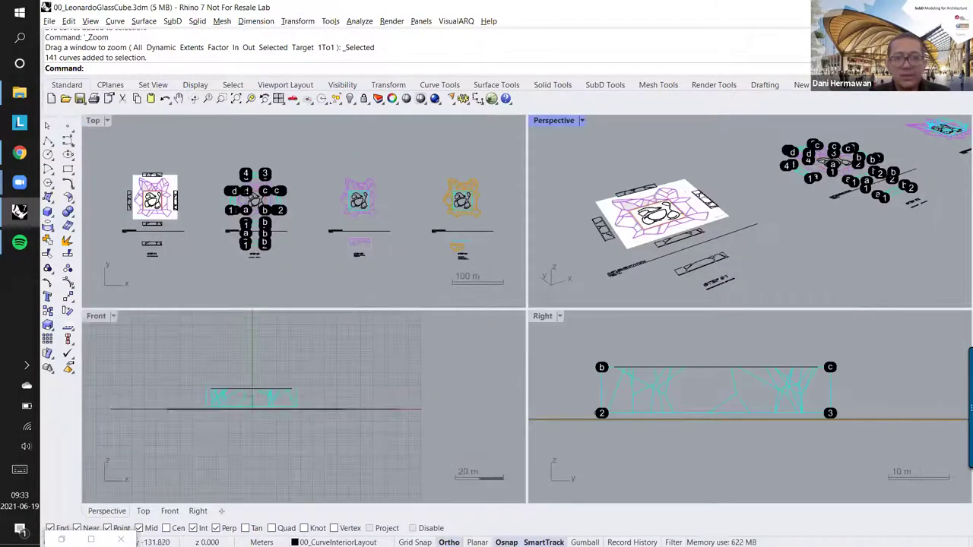
{"action": "left_click_drag", "start_coordinate": [108, 157], "coordinate": [195, 278]}
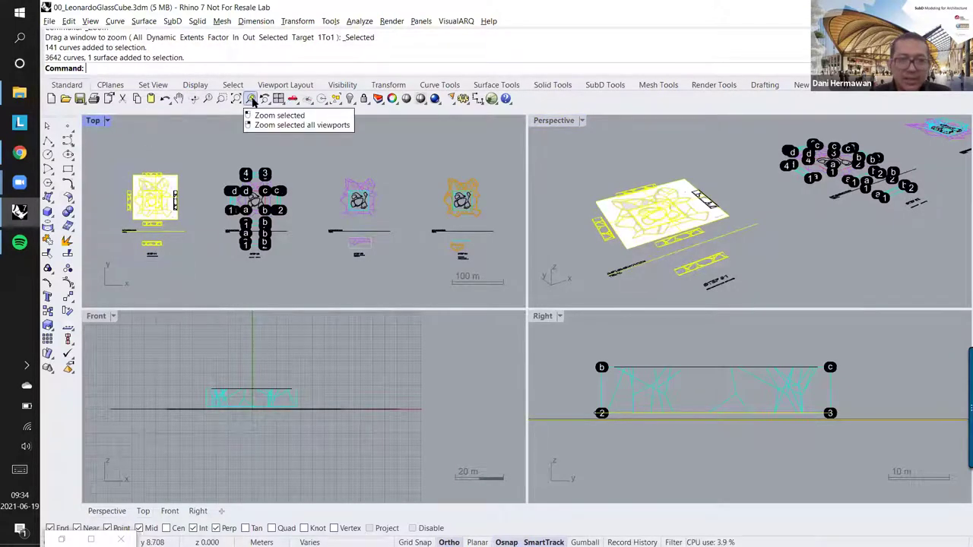
{"action": "right_click", "coordinate": [252, 101]}
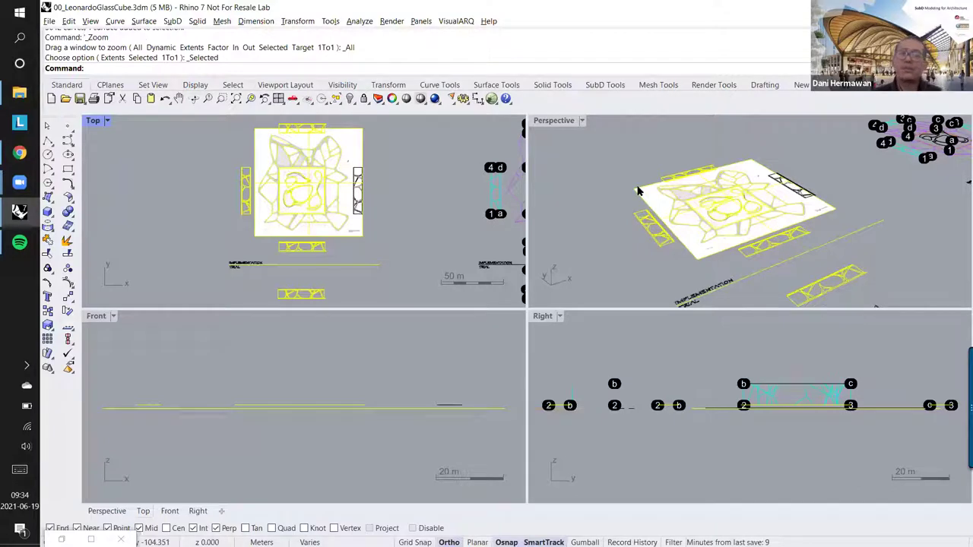
Step: Clear the selection, select the second stage's reference points and zoom all viewports to them
{"action": "left_click", "coordinate": [903, 153]}
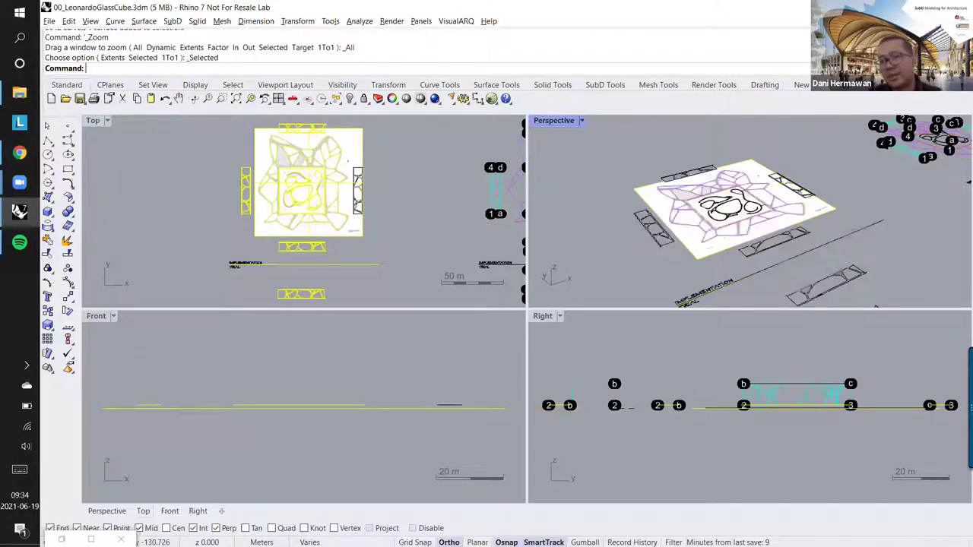
{"action": "left_click", "coordinate": [885, 152]}
{"action": "key", "text": "Return"}
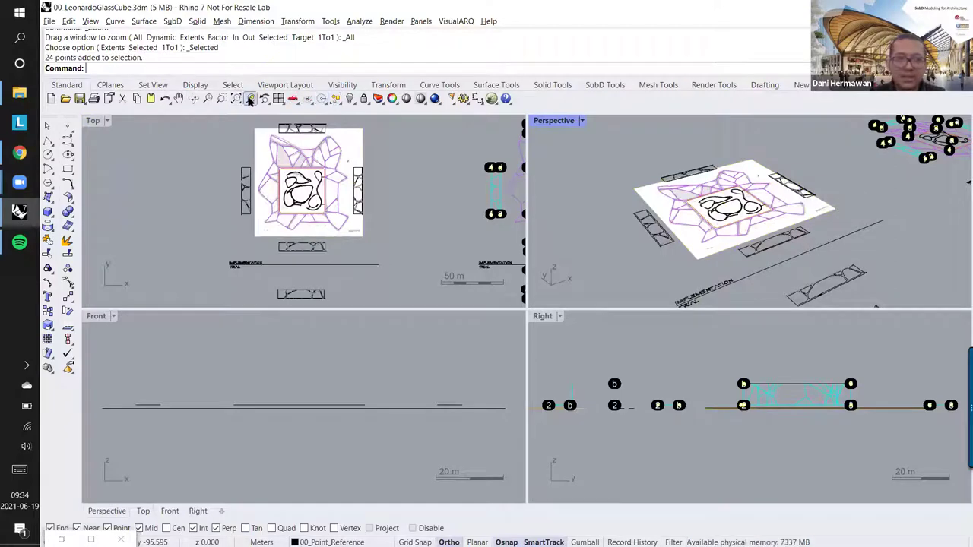
{"action": "right_click", "coordinate": [250, 99]}
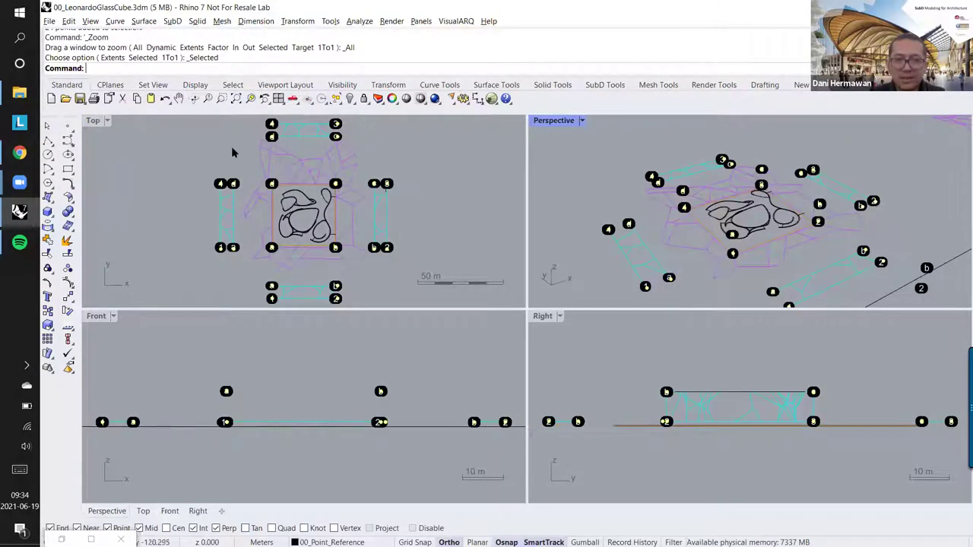
Step: Enlarge the Perspective viewport, clear the point selection and bring the first stage's traced plan back into view
{"action": "double_click", "coordinate": [549, 122]}
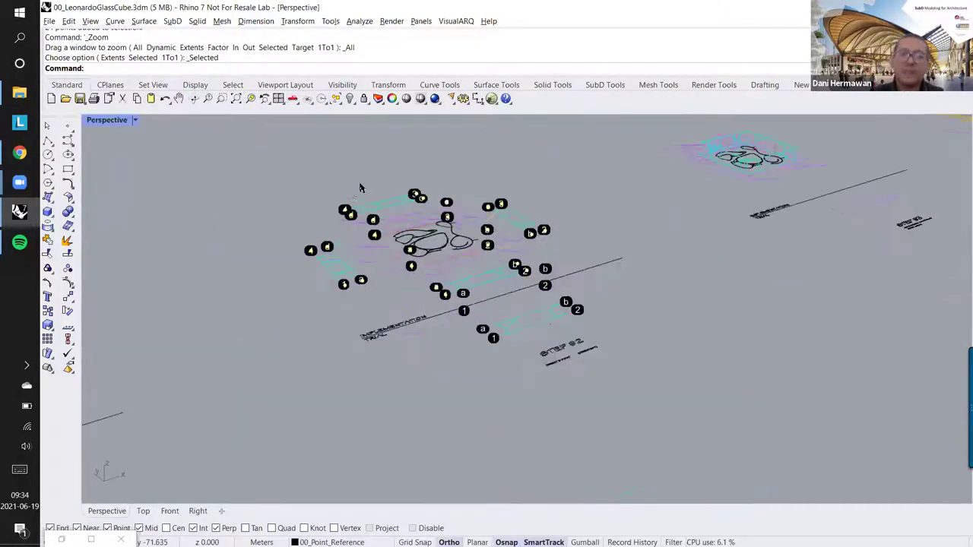
{"action": "left_click", "coordinate": [297, 217]}
{"action": "right_click_drag", "start_coordinate": [296, 218], "coordinate": [252, 178]}
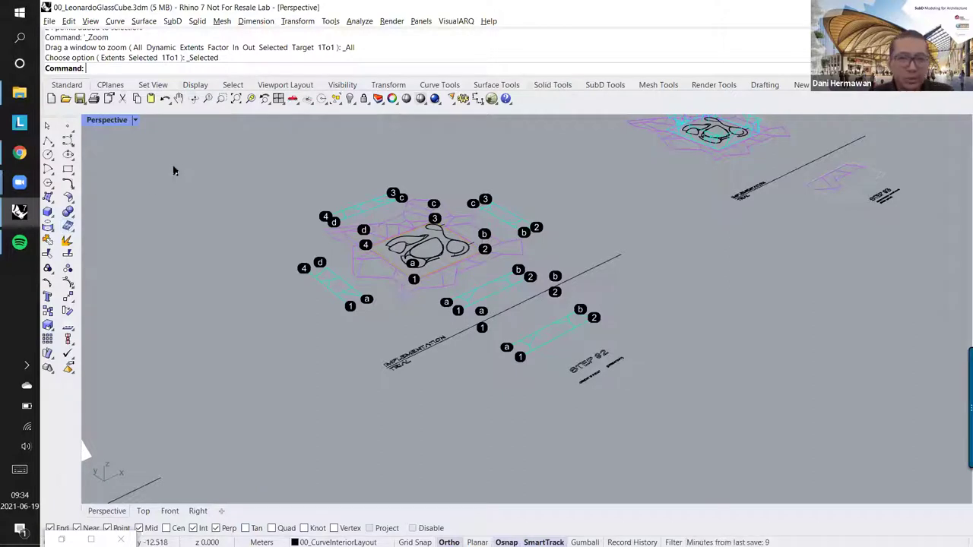
{"action": "scroll", "coordinate": [176, 175], "scroll_direction": "down", "scroll_amount": 5}
{"action": "mouse_move", "coordinate": [136, 217]}
{"action": "right_mouse_down", "text": "shift"}
{"action": "mouse_move", "coordinate": [225, 219]}
{"action": "mouse_move", "coordinate": [288, 203]}
{"action": "mouse_move", "coordinate": [280, 196]}
{"action": "right_mouse_up", "text": "shift"}
{"action": "scroll", "coordinate": [141, 185], "scroll_direction": "up", "scroll_amount": 5}
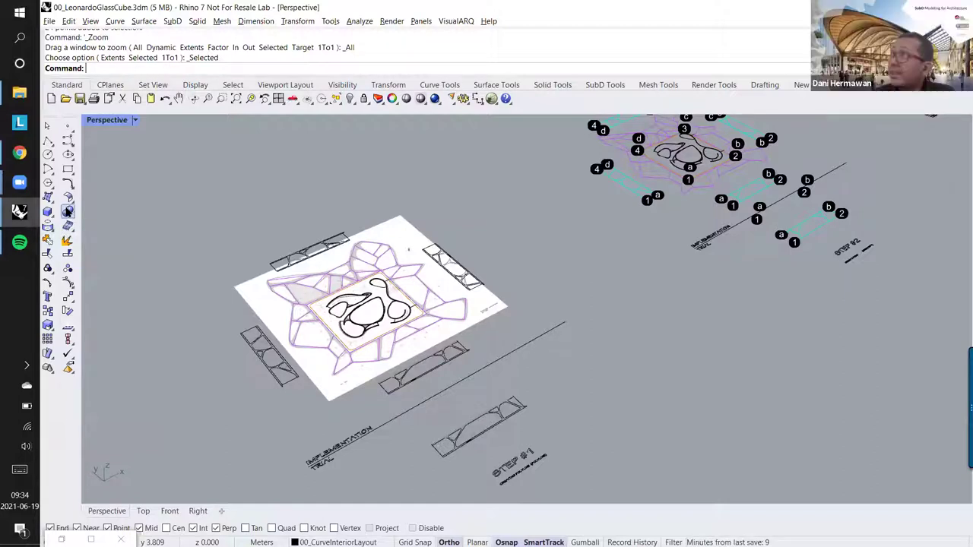
Step: Tear off the Solid Tools toolbar as a floating palette over the Perspective viewport
{"action": "left_click", "coordinate": [70, 215]}
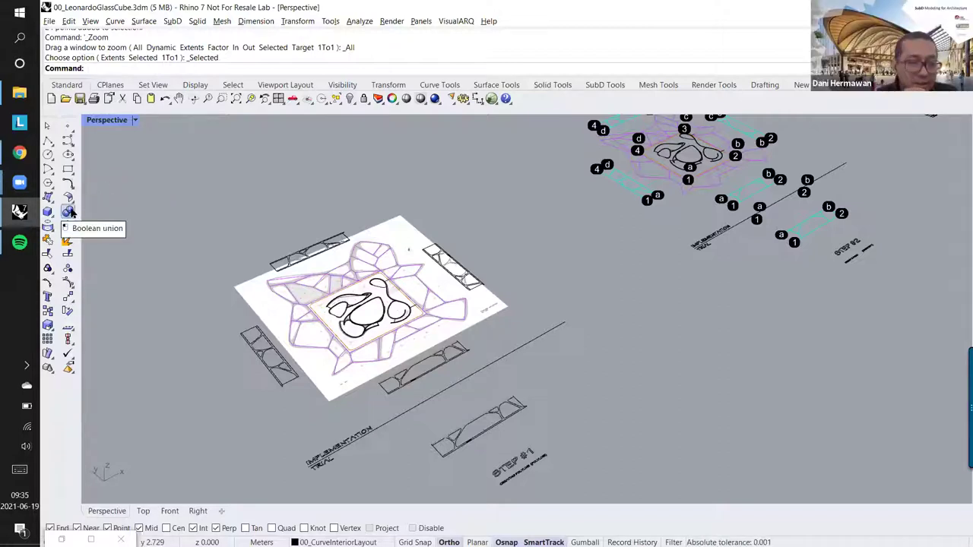
{"action": "left_click", "coordinate": [71, 213]}
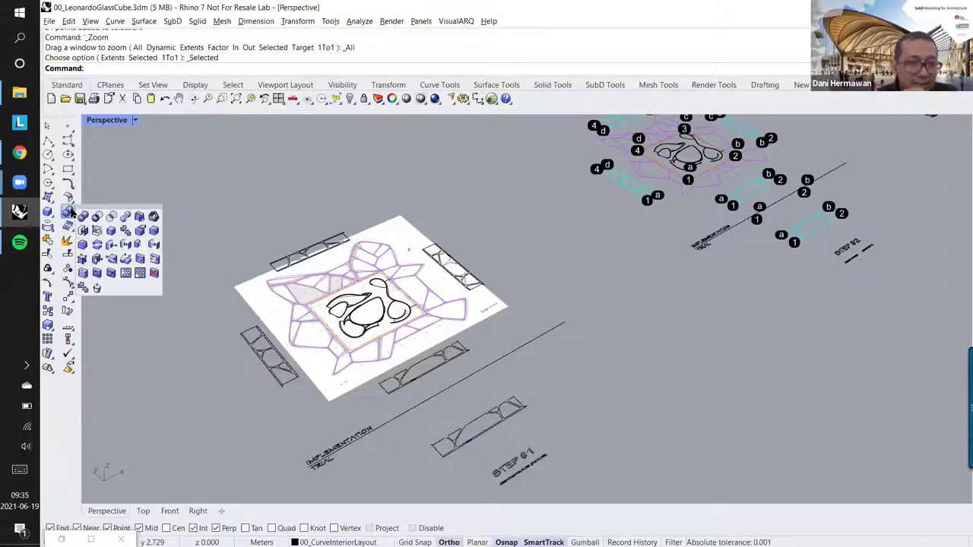
{"action": "left_click_drag", "start_coordinate": [76, 206], "coordinate": [137, 161]}
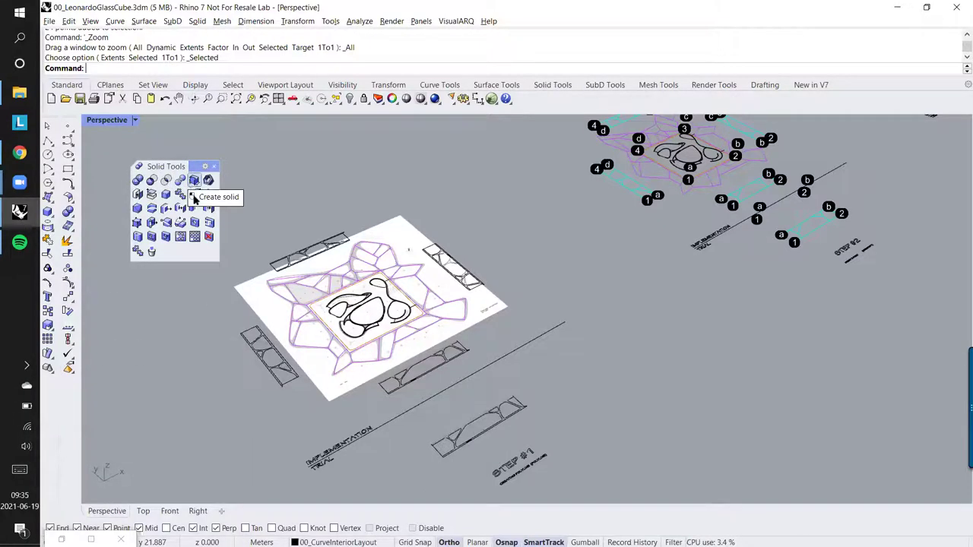
Step: Tear off the Mesh Tools toolbar as a floating palette and close both floating toolbars
{"action": "left_click", "coordinate": [69, 228]}
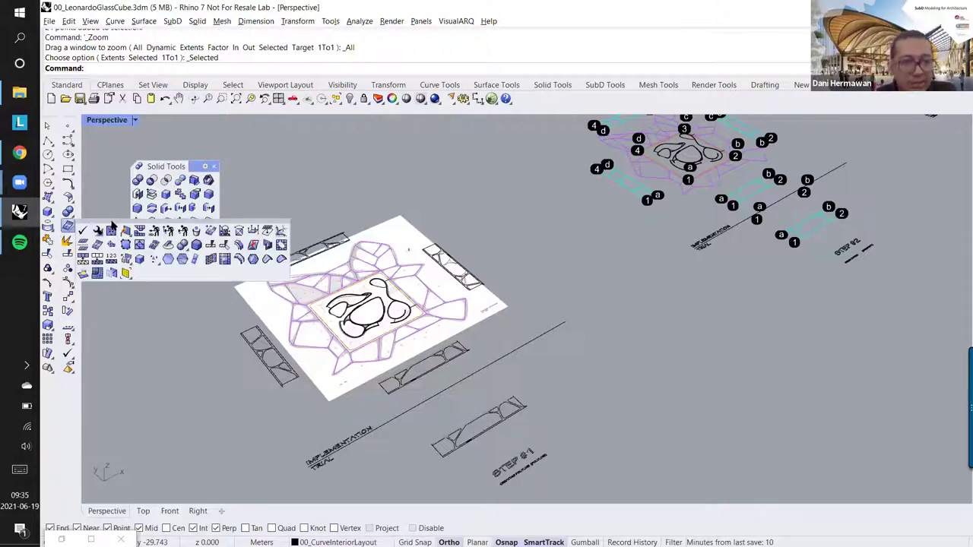
{"action": "left_click_drag", "start_coordinate": [111, 227], "coordinate": [135, 398]}
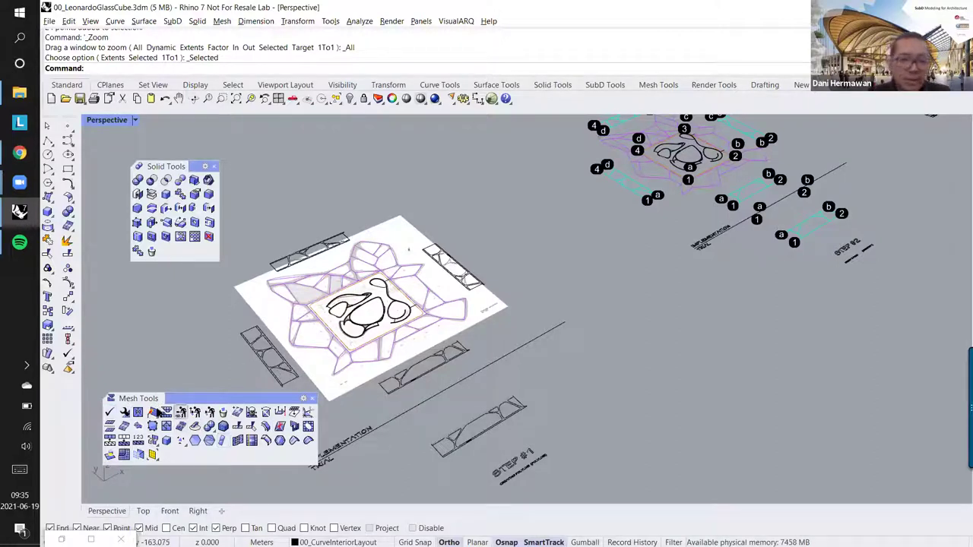
{"action": "left_click_drag", "start_coordinate": [152, 166], "coordinate": [142, 290]}
{"action": "left_click", "coordinate": [311, 400]}
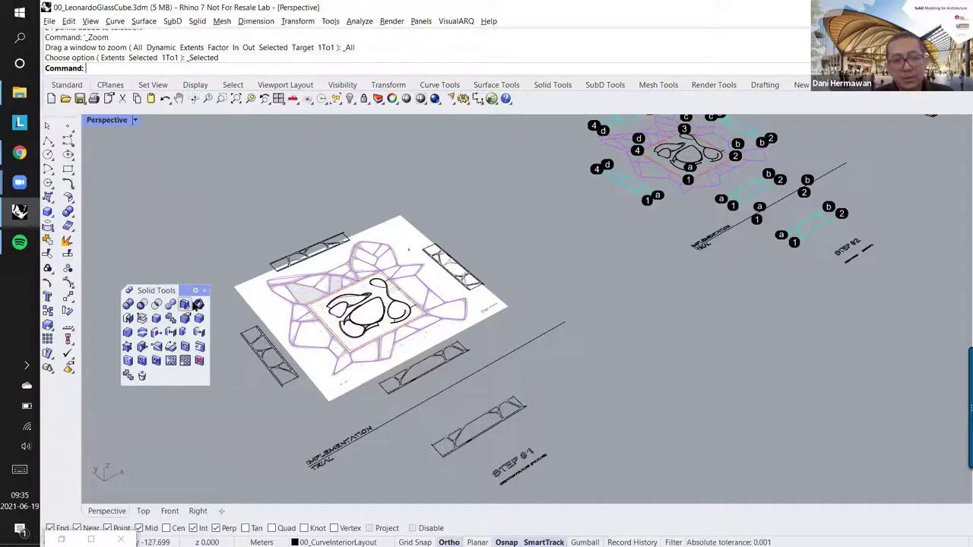
{"action": "left_click", "coordinate": [204, 290]}
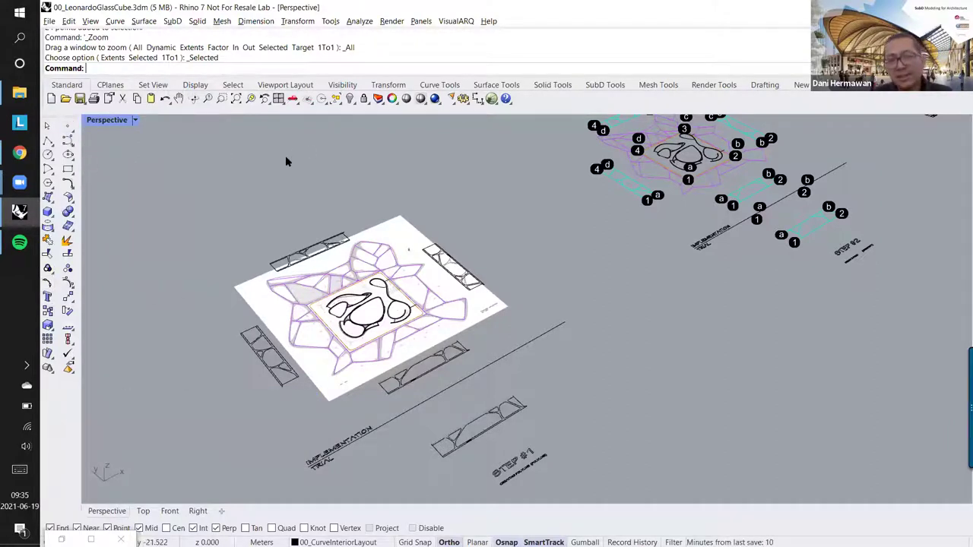
Step: Frame the full row of staged drawings in Perspective and open the Layers panel
{"action": "scroll", "coordinate": [456, 175], "scroll_direction": "down", "scroll_amount": 5}
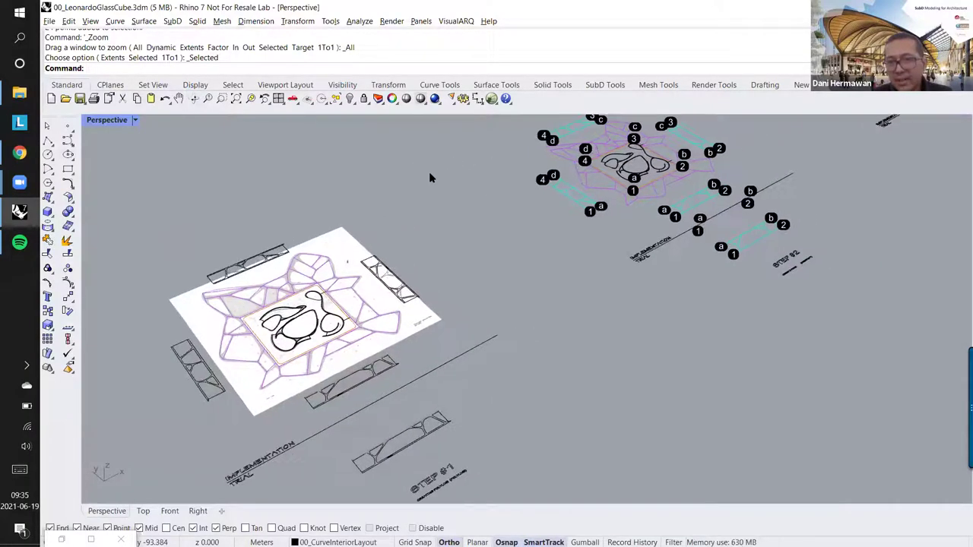
{"action": "right_click_drag", "start_coordinate": [419, 298], "coordinate": [331, 268]}
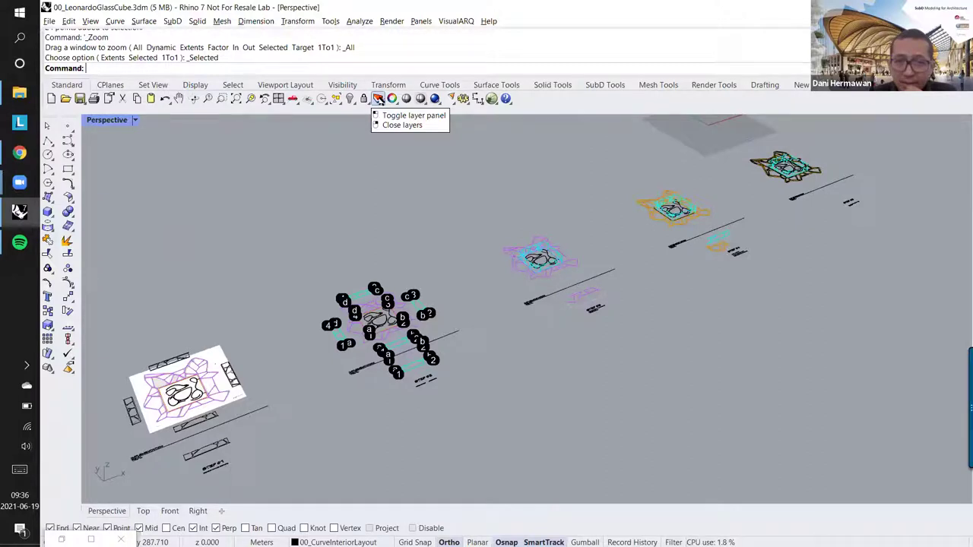
{"action": "left_click", "coordinate": [378, 99]}
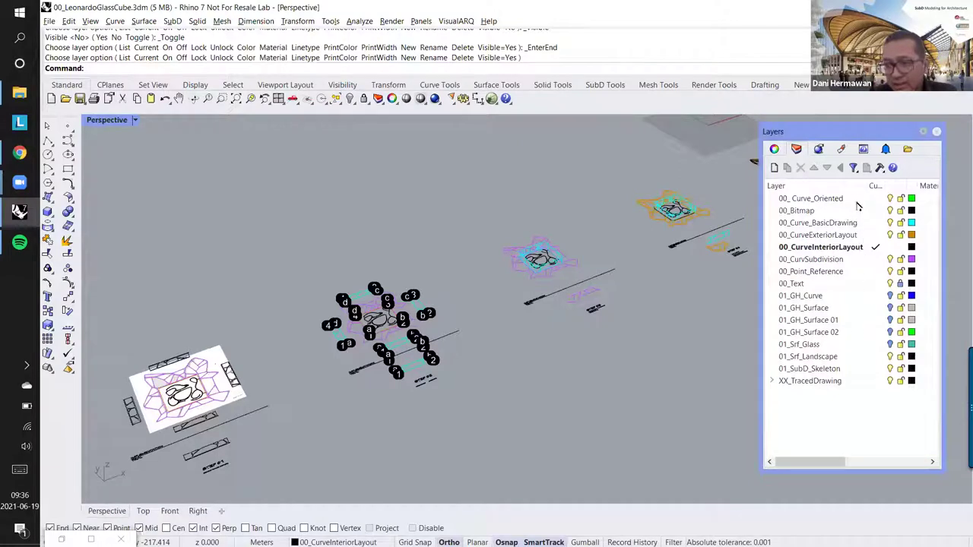
Step: Dock the Layers panel beside the Perspective viewport and undock it again as a floating panel
{"action": "left_click_drag", "start_coordinate": [795, 135], "coordinate": [212, 126]}
{"action": "right_click_drag", "start_coordinate": [640, 238], "coordinate": [536, 222], "text": "shift"}
{"action": "left_click_drag", "start_coordinate": [256, 128], "coordinate": [962, 138]}
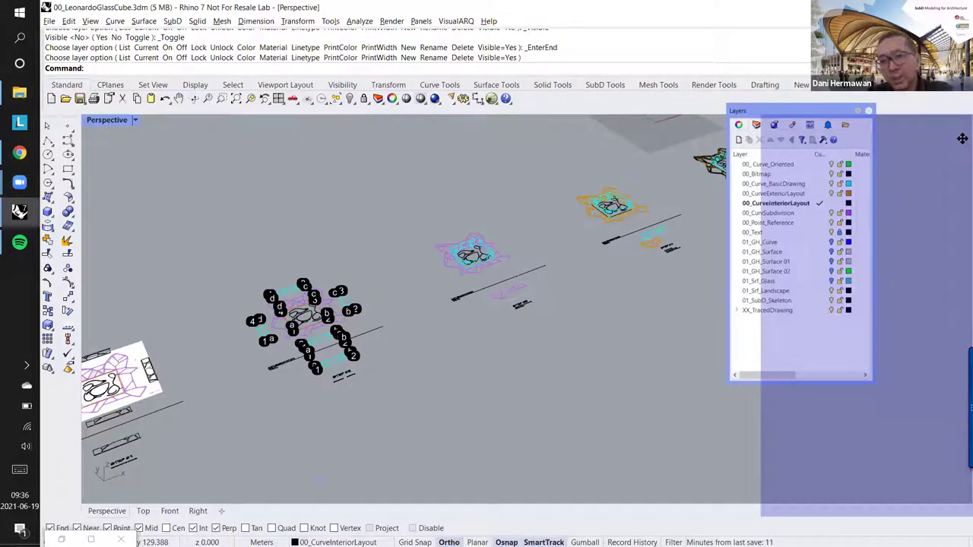
{"action": "left_click_drag", "start_coordinate": [962, 139], "coordinate": [962, 138]}
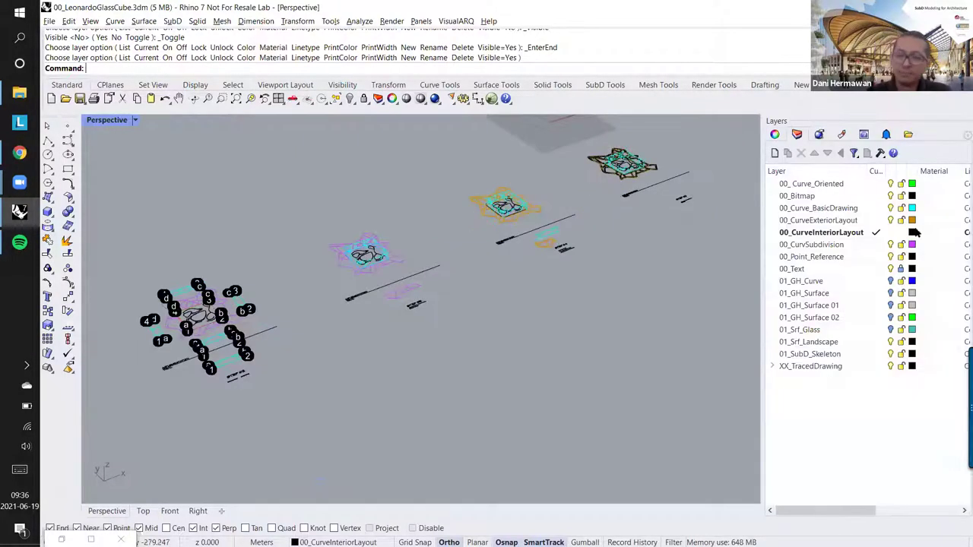
{"action": "left_click_drag", "start_coordinate": [871, 123], "coordinate": [819, 153]}
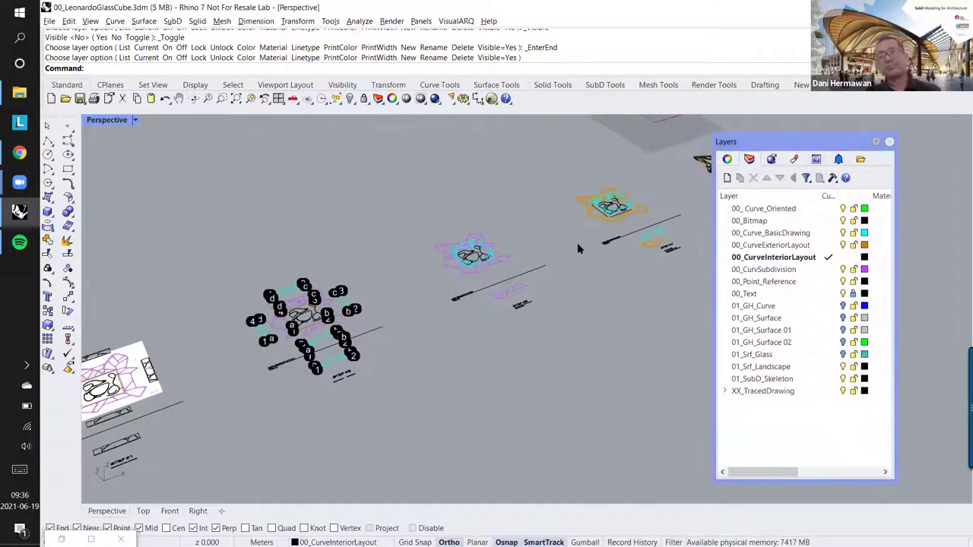
Step: Frame all the stages beside the Layers panel and examine the XX_TracedDrawing layer's sublayers, leaving the layer collapsed
{"action": "scroll", "coordinate": [554, 261], "scroll_direction": "down", "scroll_amount": 3}
{"action": "right_click_drag", "start_coordinate": [495, 301], "coordinate": [453, 314], "text": "shift"}
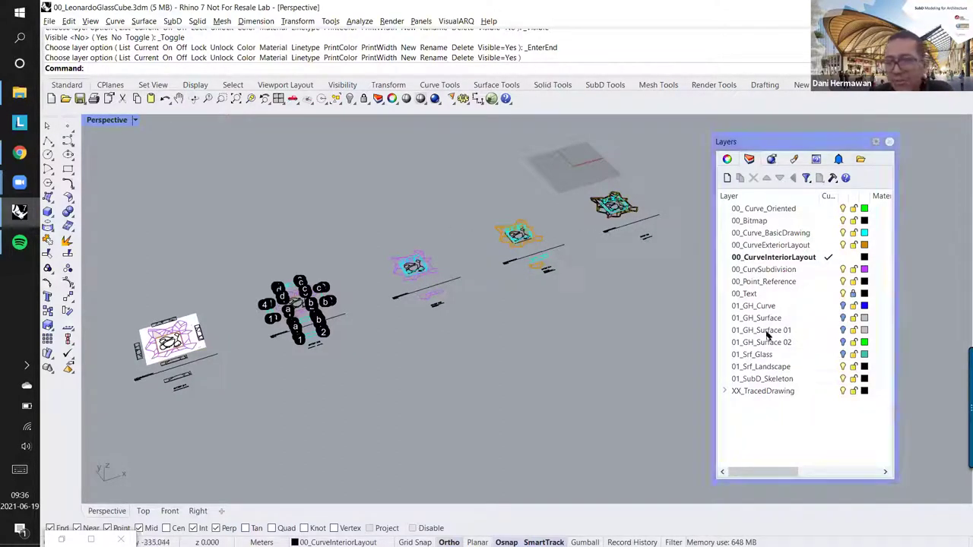
{"action": "left_click", "coordinate": [723, 391]}
{"action": "left_click", "coordinate": [723, 390]}
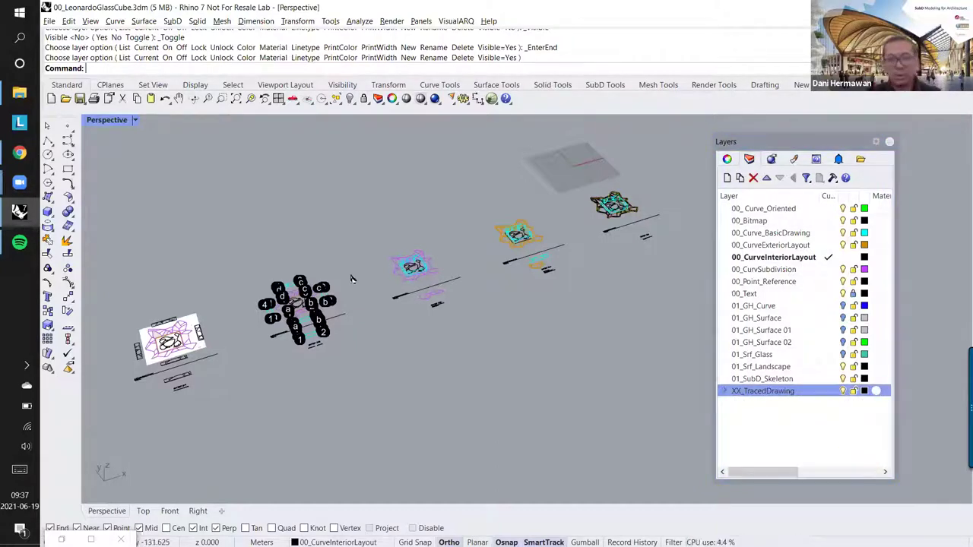
{"action": "right_click_drag", "start_coordinate": [352, 278], "coordinate": [354, 299]}
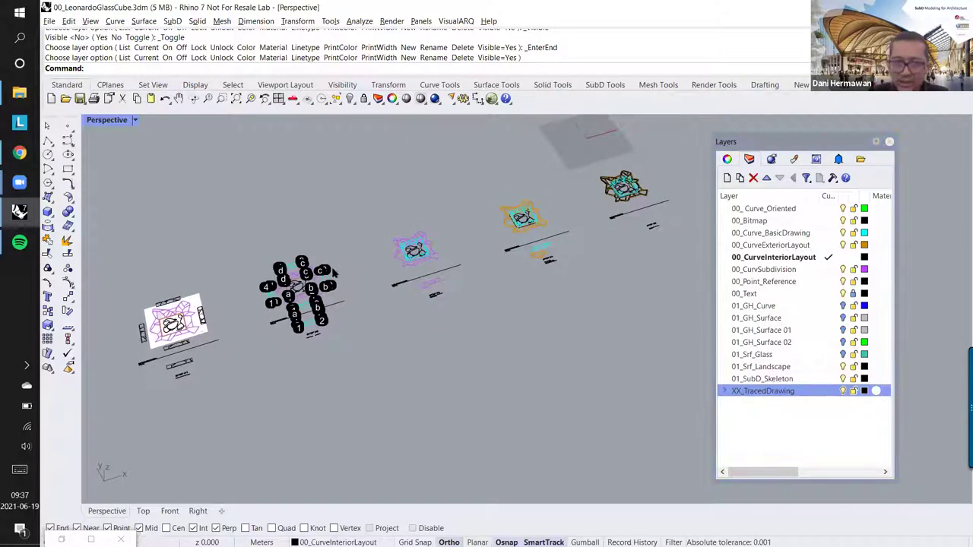
Step: Check the 00_Curve_Oriented, 00_Curve_BasicDrawing and 00_CurvSubdivision layers one after another in the layer list
{"action": "left_click", "coordinate": [840, 210]}
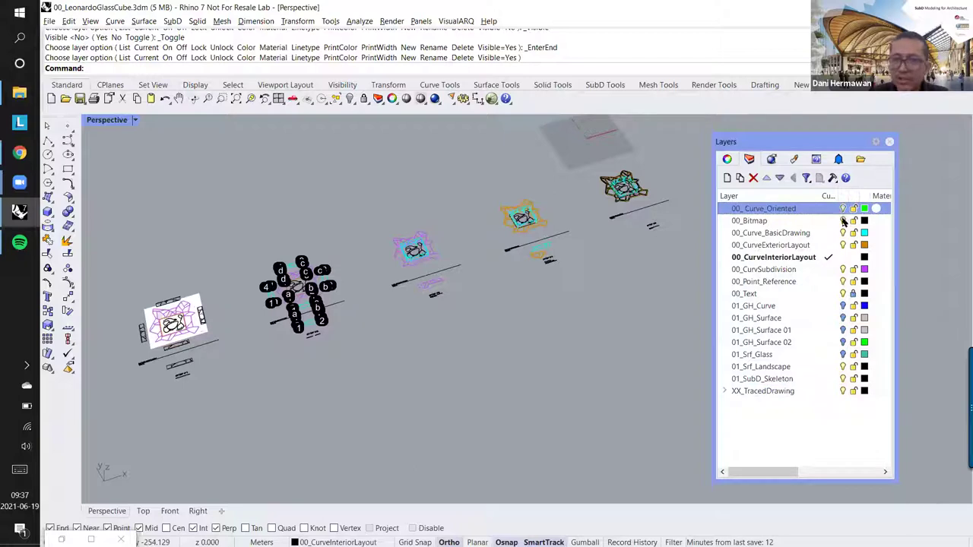
{"action": "left_click", "coordinate": [842, 233]}
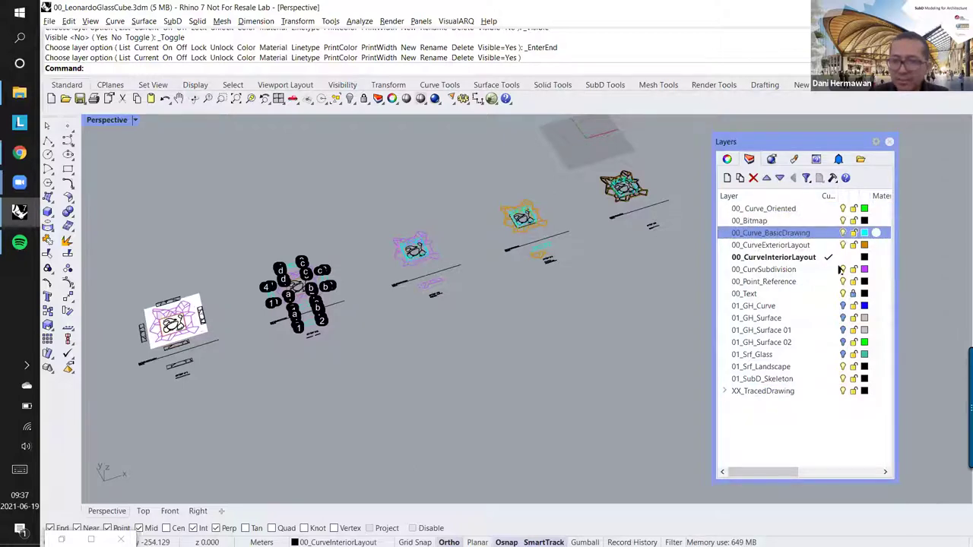
{"action": "left_click", "coordinate": [845, 270]}
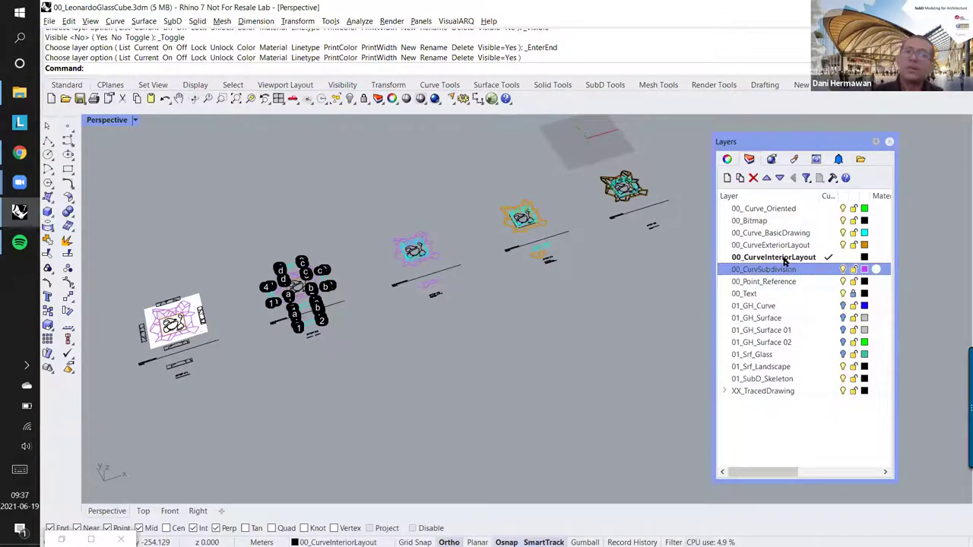
Step: Add a new layer directly below 00_Curve_Oriented in the layer list
{"action": "left_click", "coordinate": [770, 233]}
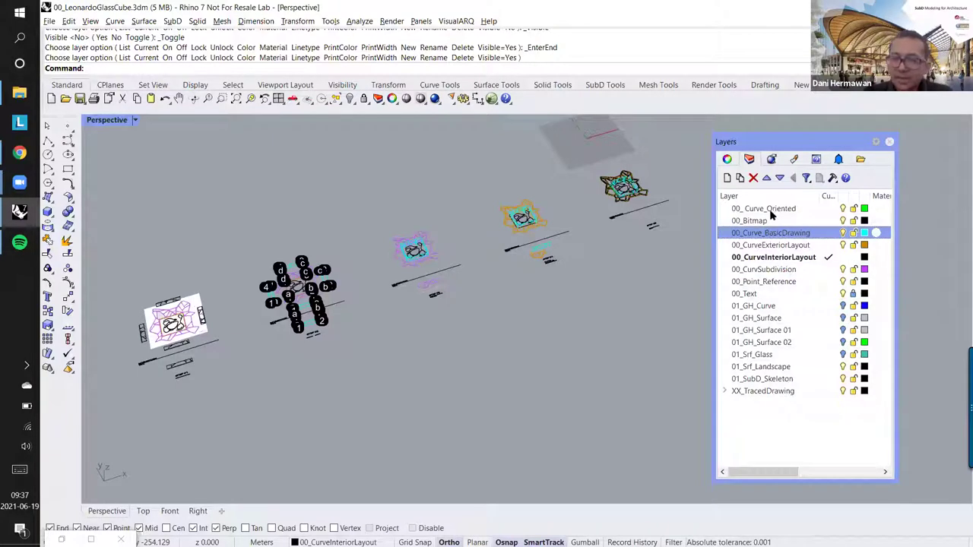
{"action": "left_click", "coordinate": [771, 213]}
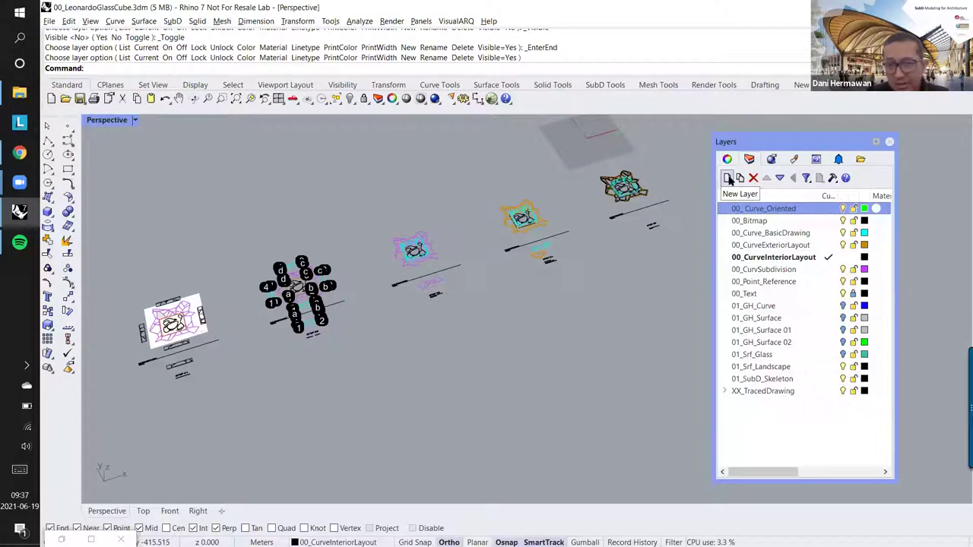
{"action": "left_click", "coordinate": [728, 178]}
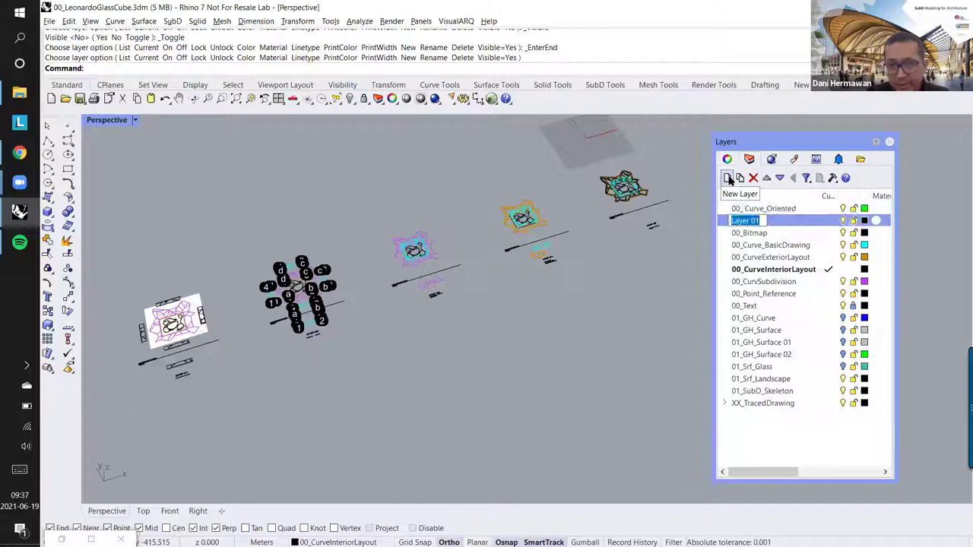
{"action": "left_click", "coordinate": [777, 247]}
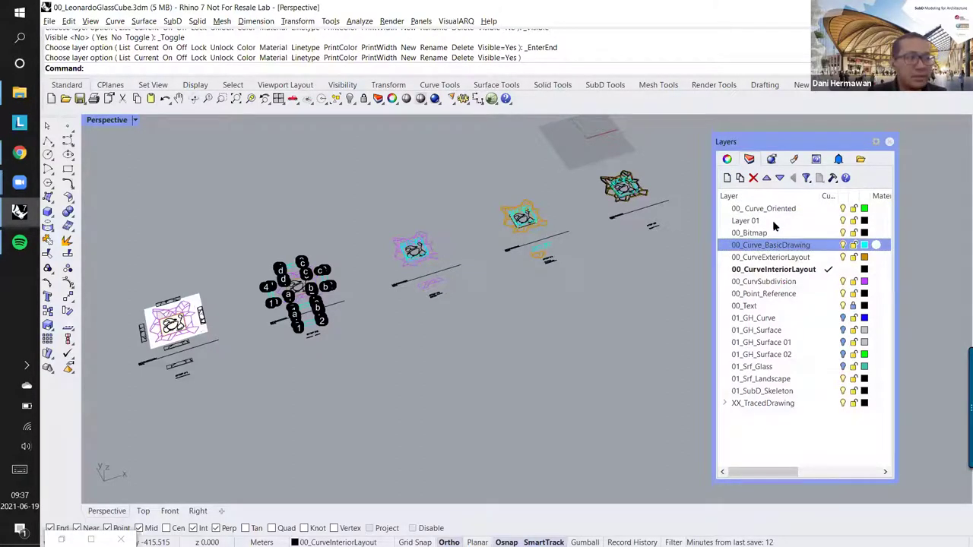
{"action": "left_click", "coordinate": [774, 222]}
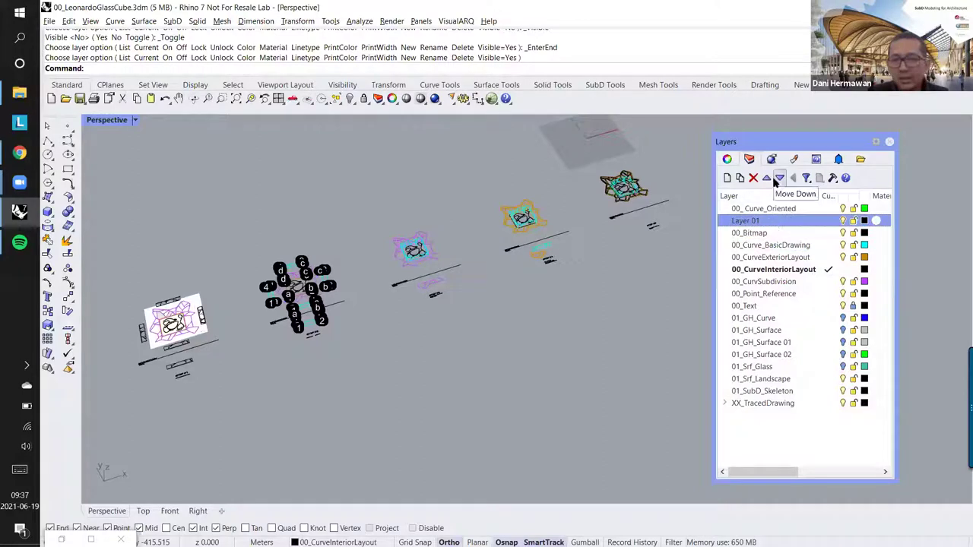
Step: Rename the new layer Tutorial_01
{"action": "left_click", "coordinate": [745, 221]}
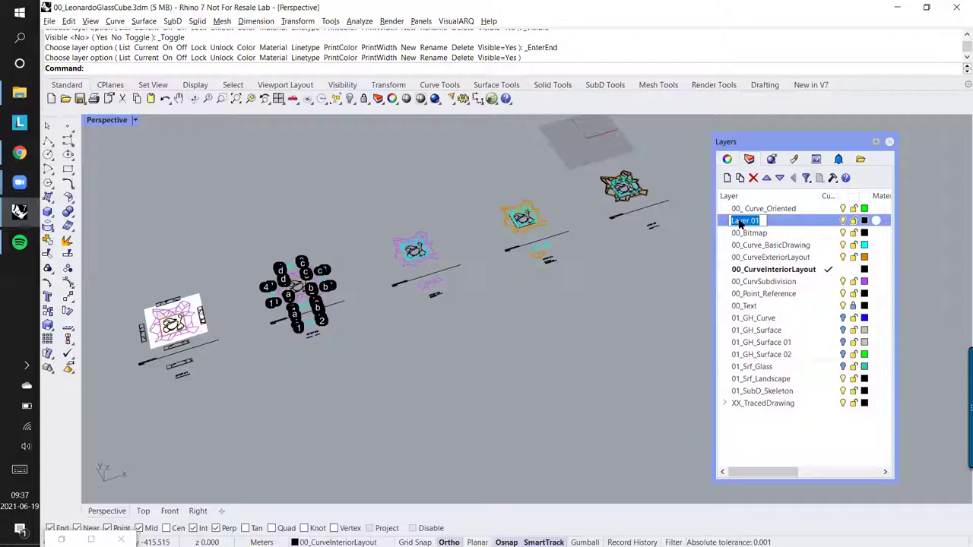
{"action": "type", "text": "Tuto"}
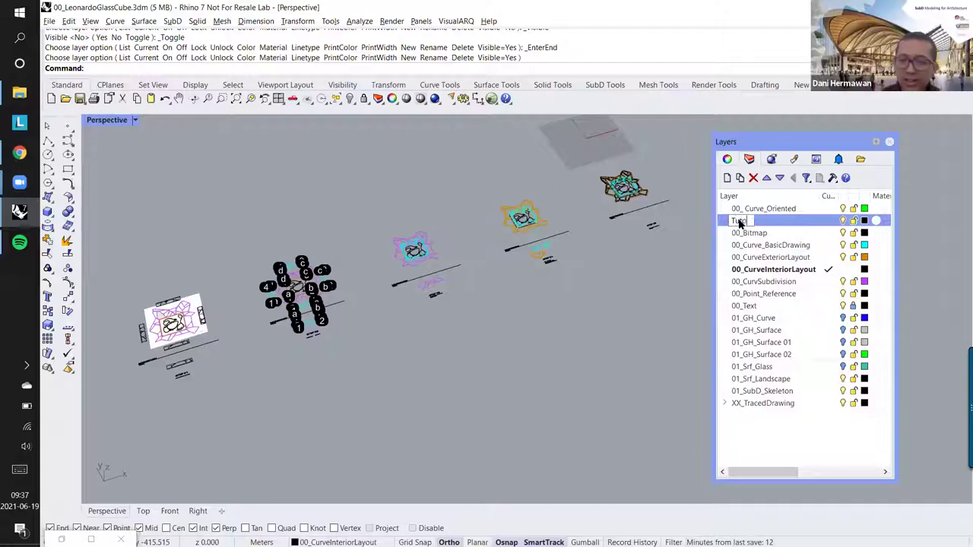
{"action": "type", "text": "rial"}
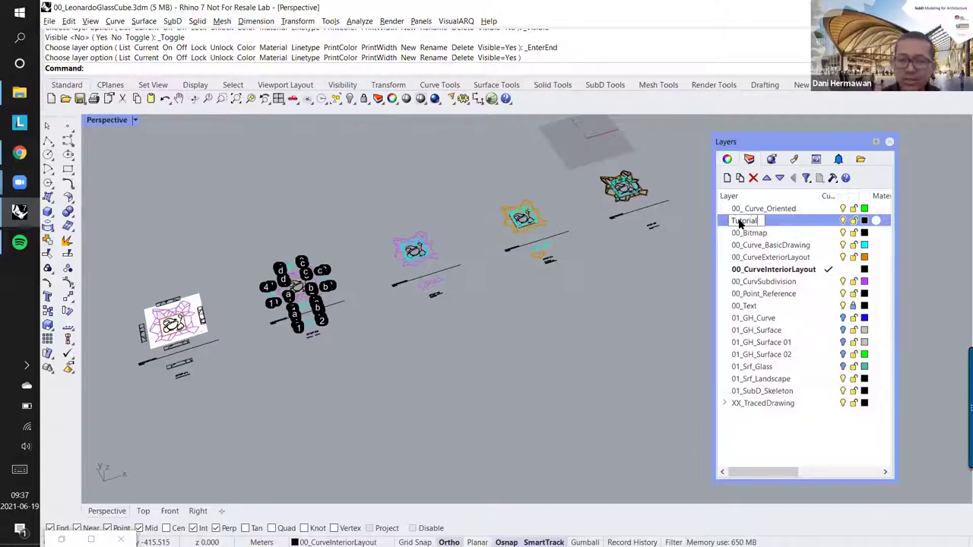
{"action": "type", "text": "_01"}
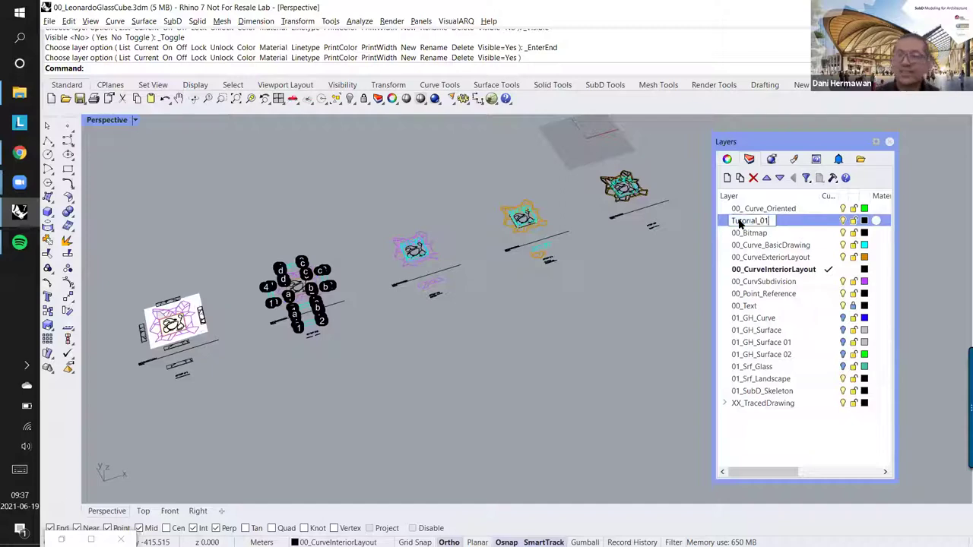
{"action": "key", "text": "Return"}
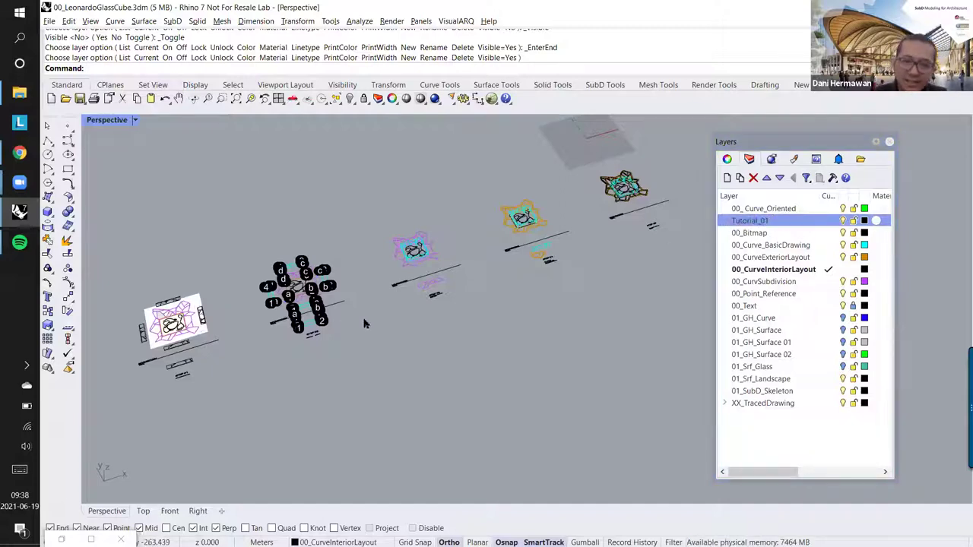
{"action": "mouse_move", "coordinate": [375, 319]}
{"action": "right_mouse_down", "text": "shift"}
{"action": "mouse_move", "coordinate": [350, 327]}
{"action": "mouse_move", "coordinate": [377, 322]}
{"action": "right_mouse_up", "text": "shift"}
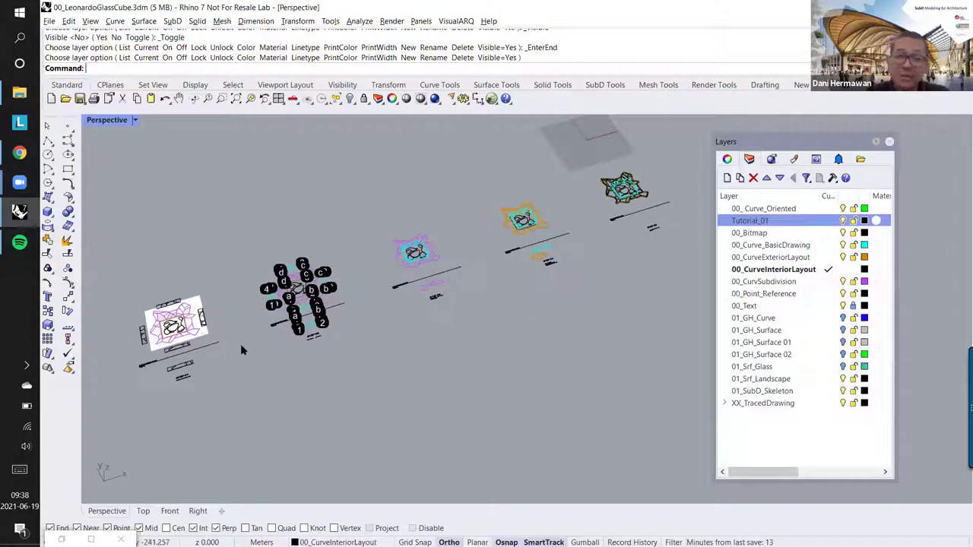
Step: Move the Tutorial_01 layer above 00_Curve_Oriented, to the top of the layer list
{"action": "left_click", "coordinate": [750, 219]}
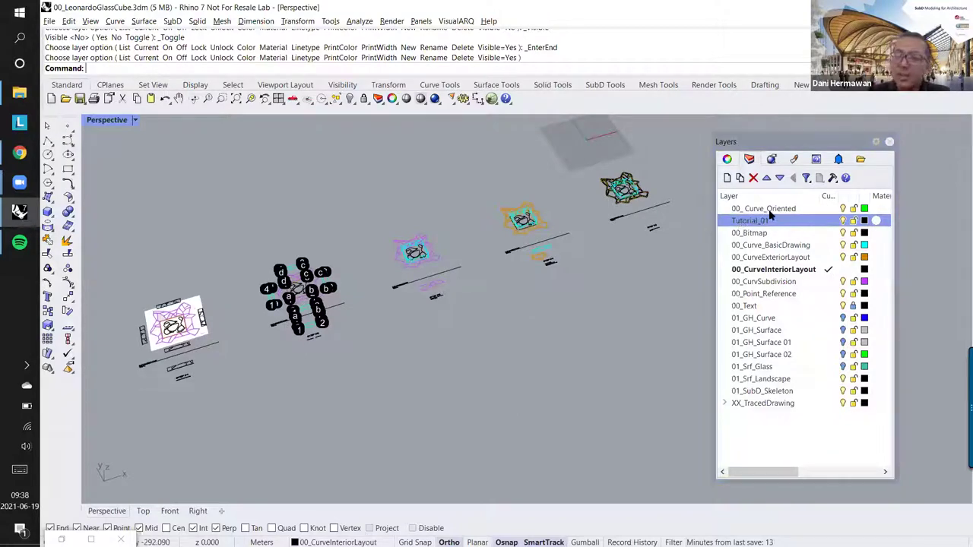
{"action": "left_click", "coordinate": [754, 231]}
{"action": "left_click", "coordinate": [757, 219]}
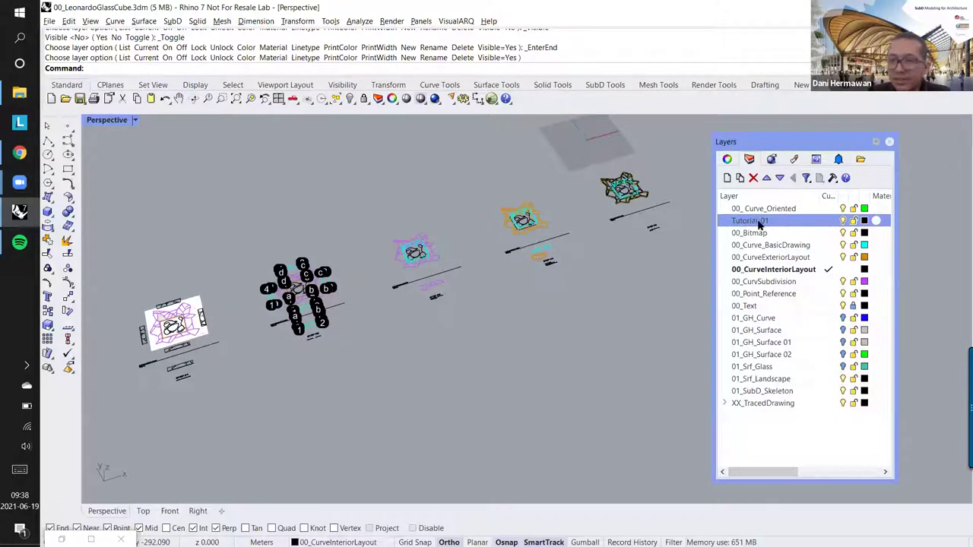
{"action": "left_click", "coordinate": [767, 179]}
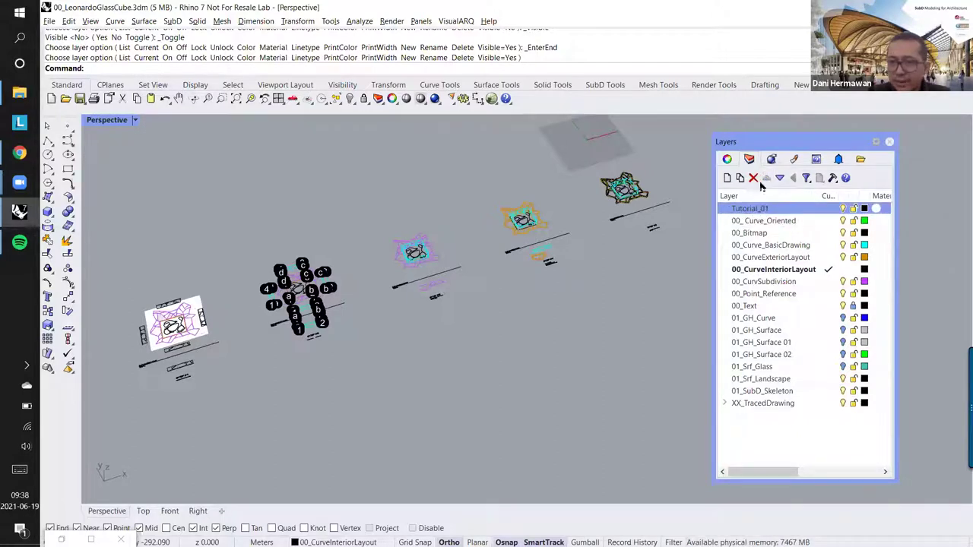
{"action": "left_click", "coordinate": [772, 220]}
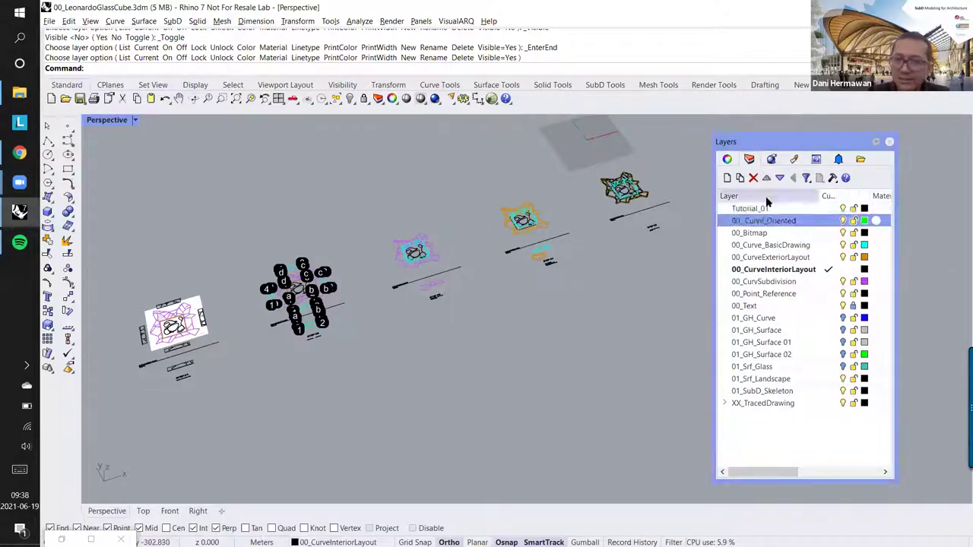
{"action": "left_click", "coordinate": [752, 209]}
{"action": "left_click_drag", "start_coordinate": [752, 209], "coordinate": [760, 221]}
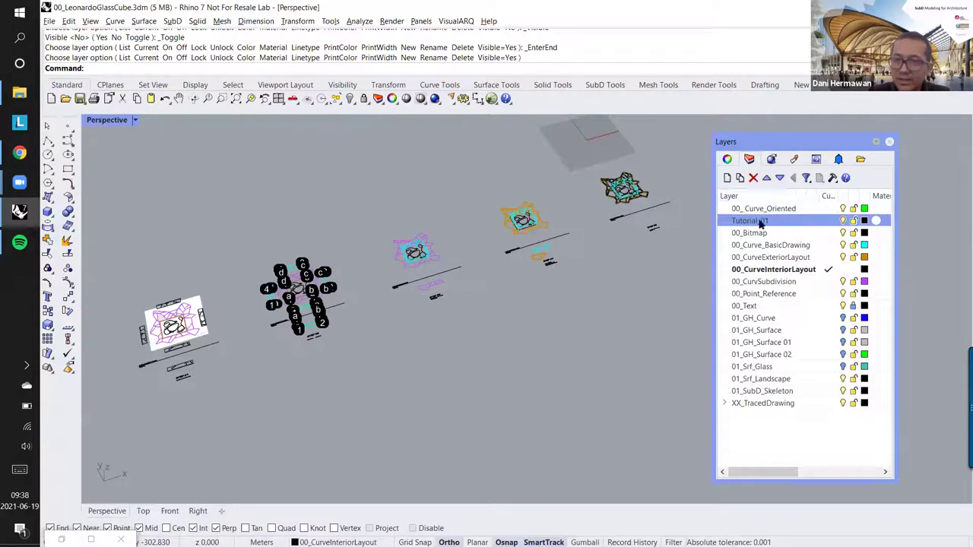
{"action": "left_click", "coordinate": [767, 179]}
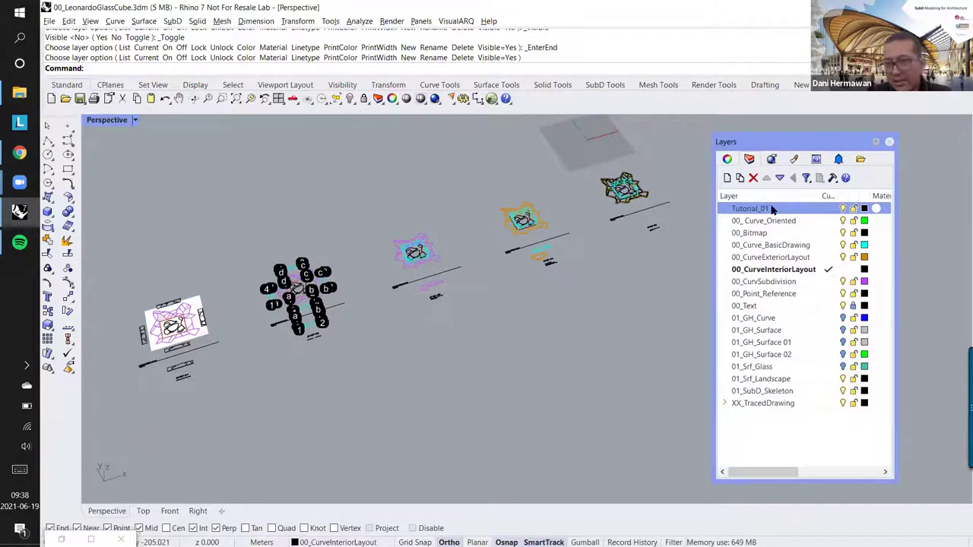
Step: Make Tutorial_01 the current layer and set its layer colour to blue
{"action": "right_click", "coordinate": [749, 212]}
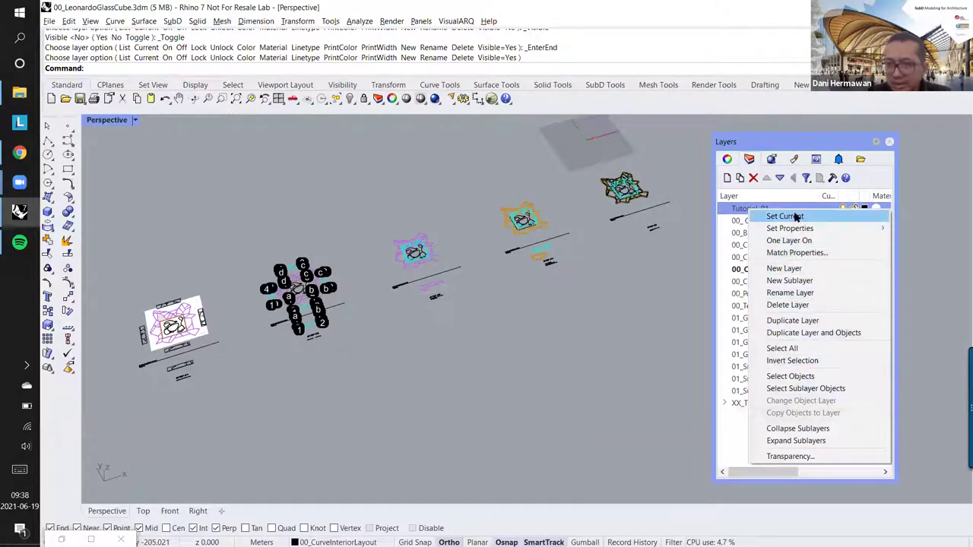
{"action": "left_click", "coordinate": [783, 217]}
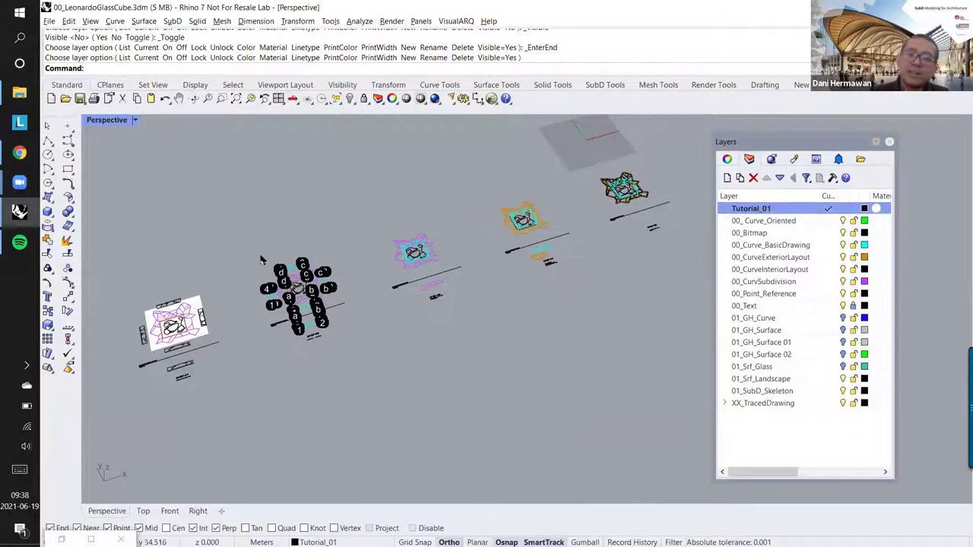
{"action": "right_click_drag", "start_coordinate": [240, 288], "coordinate": [260, 275], "text": "shift"}
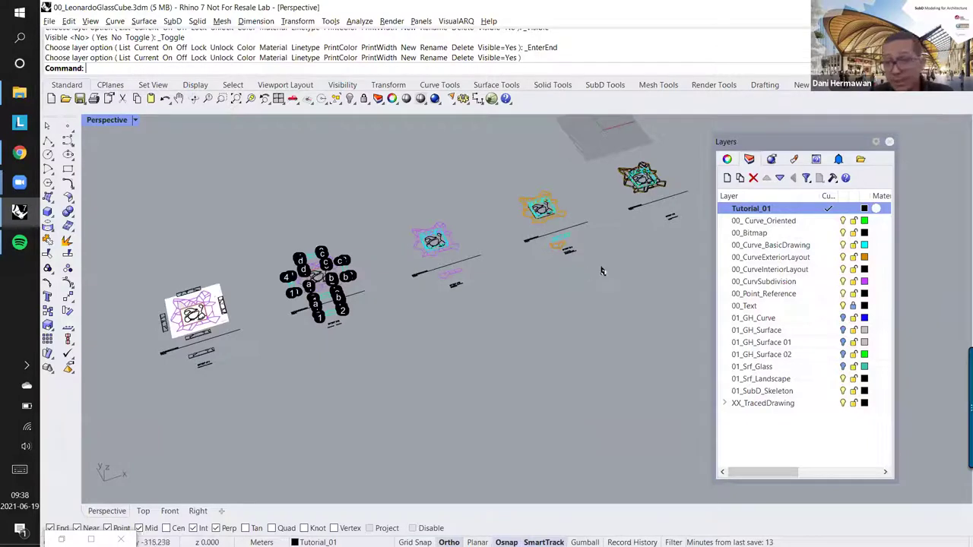
{"action": "left_click", "coordinate": [864, 209]}
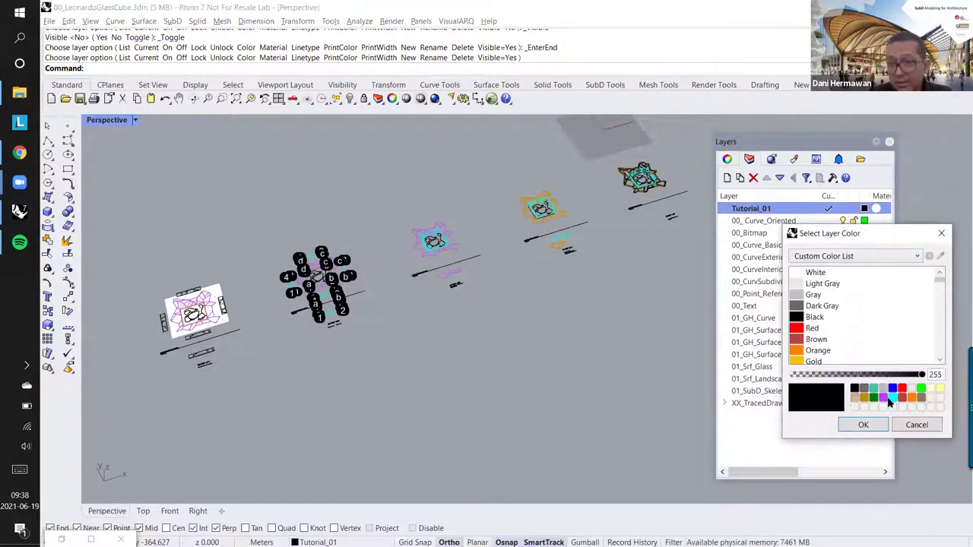
{"action": "left_click", "coordinate": [892, 389]}
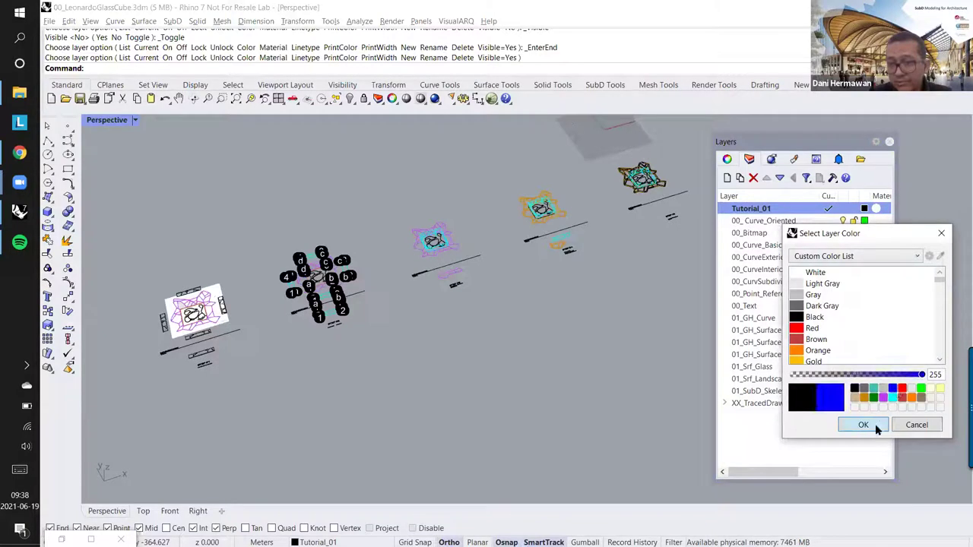
{"action": "left_click", "coordinate": [874, 425]}
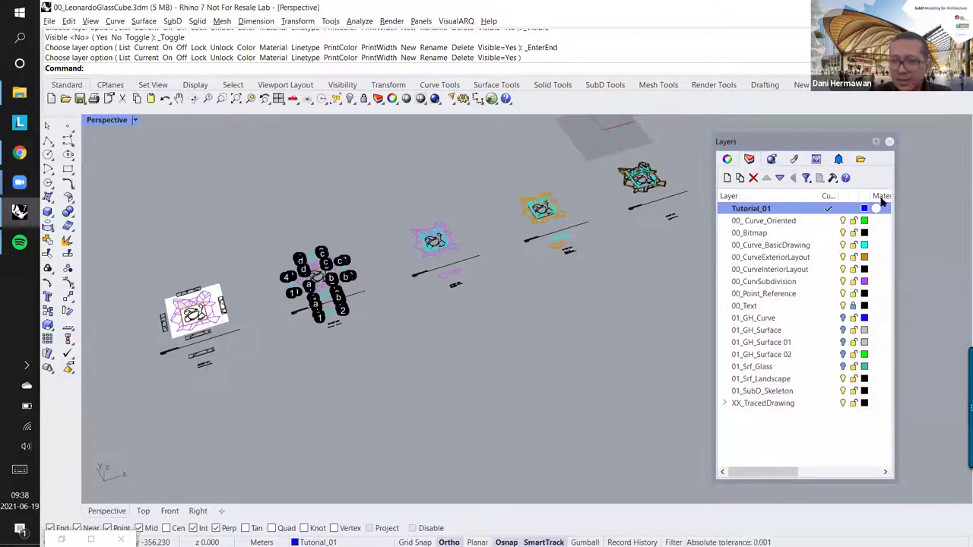
Step: Resize the floating Layers panel from both sides so that the full Material column fits
{"action": "left_click_drag", "start_coordinate": [773, 472], "coordinate": [742, 474]}
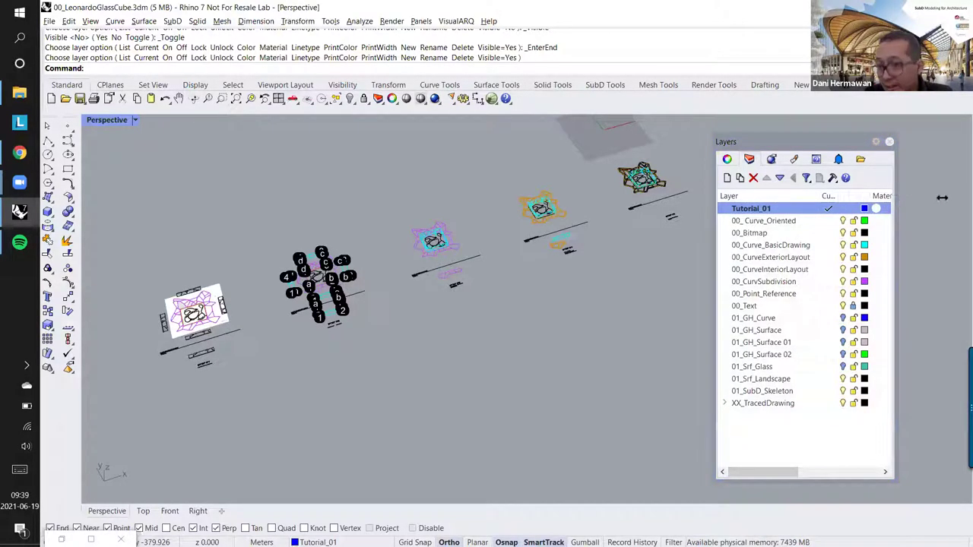
{"action": "left_click_drag", "start_coordinate": [954, 198], "coordinate": [950, 198]}
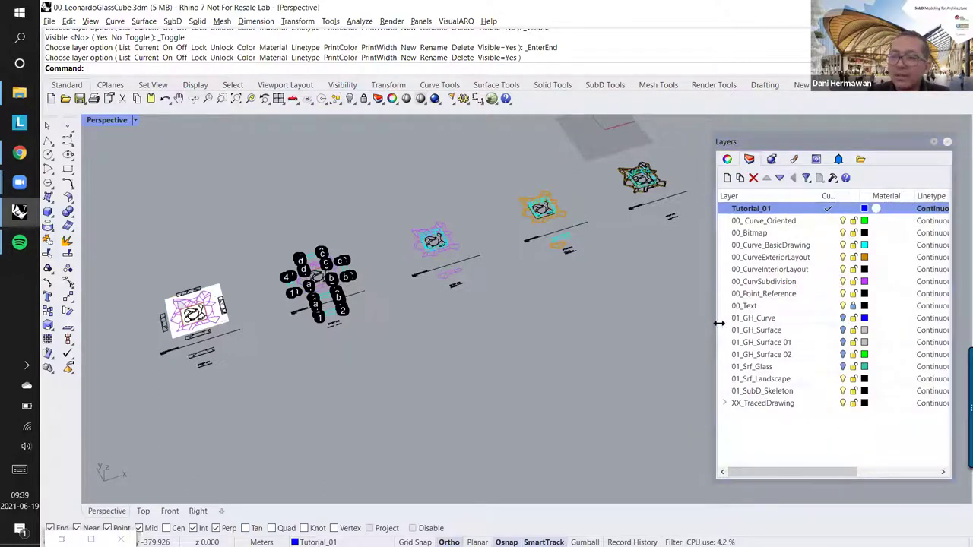
{"action": "left_click_drag", "start_coordinate": [745, 322], "coordinate": [759, 292]}
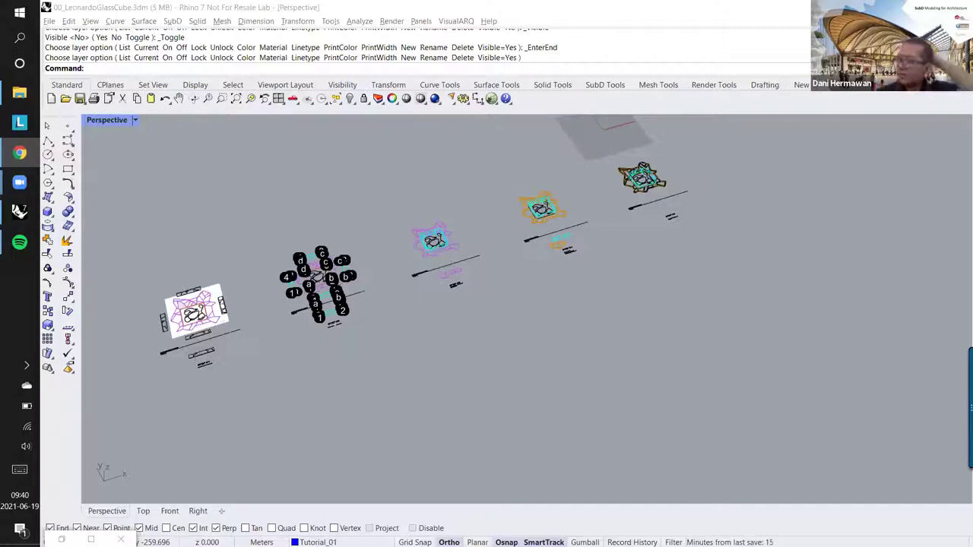
Step: Select the first staged drawing with the white plan sheet and zoom the Perspective view to the selection
{"action": "left_click", "coordinate": [620, 11]}
{"action": "right_click_drag", "start_coordinate": [372, 268], "coordinate": [499, 232], "text": "shift"}
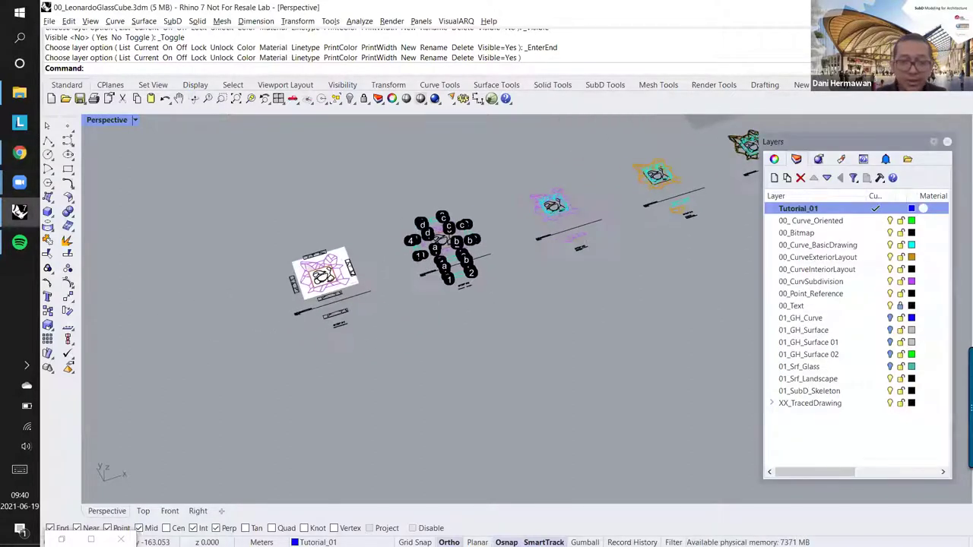
{"action": "right_click_drag", "start_coordinate": [376, 301], "coordinate": [339, 336], "text": "shift"}
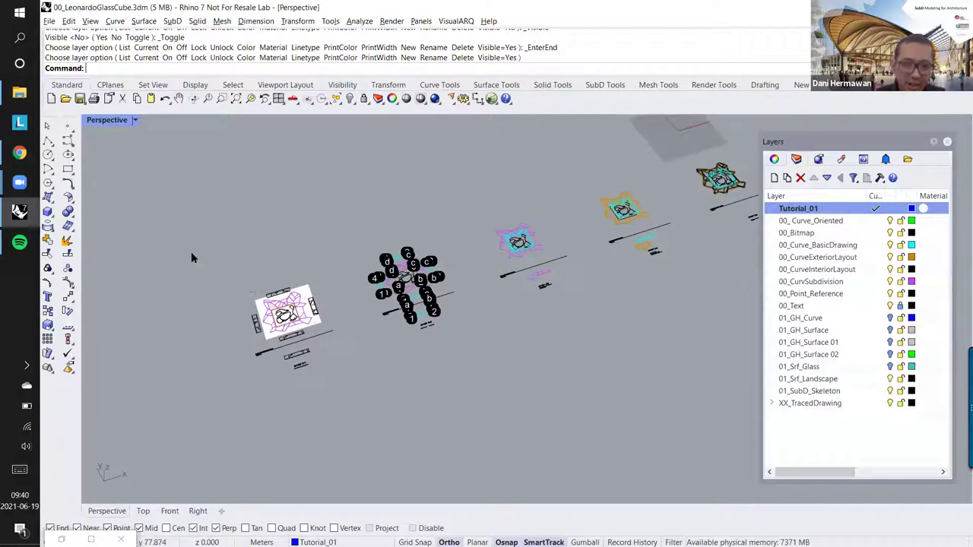
{"action": "left_click_drag", "start_coordinate": [182, 241], "coordinate": [352, 442]}
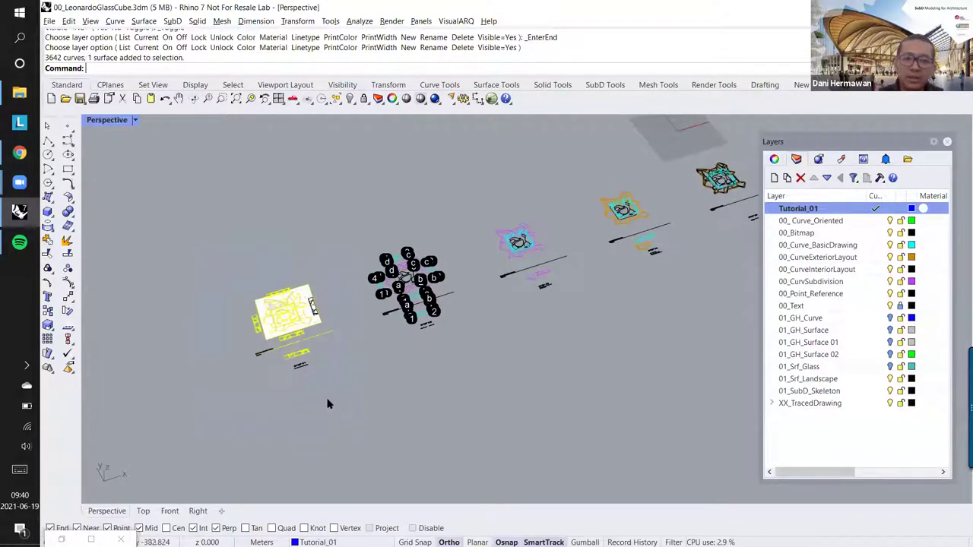
{"action": "left_click", "coordinate": [251, 101]}
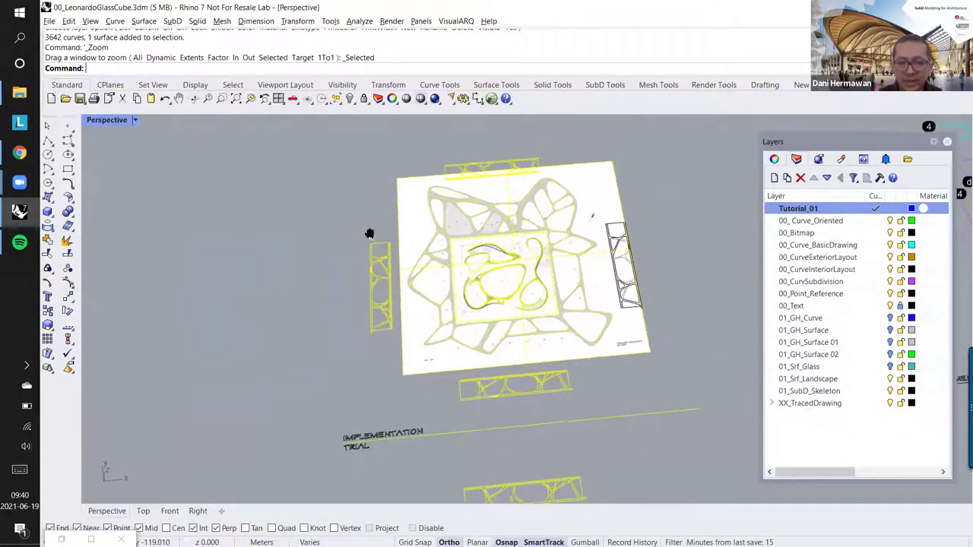
Step: Deselect the drawing, examine the Step #1 Creating Polyline label and the elevation above it, and switch to the Top view
{"action": "right_click_drag", "start_coordinate": [523, 396], "coordinate": [503, 367], "text": "shift"}
{"action": "right_click_drag", "start_coordinate": [451, 495], "coordinate": [434, 442], "text": "shift"}
{"action": "key", "text": "Escape"}
{"action": "scroll", "coordinate": [433, 441], "scroll_direction": "up", "scroll_amount": 4}
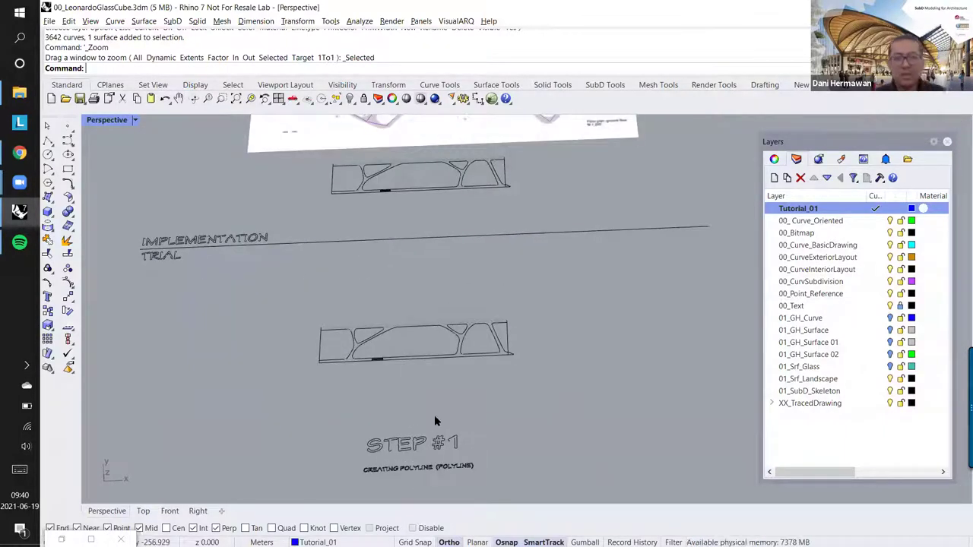
{"action": "scroll", "coordinate": [371, 380], "scroll_direction": "up", "scroll_amount": 2}
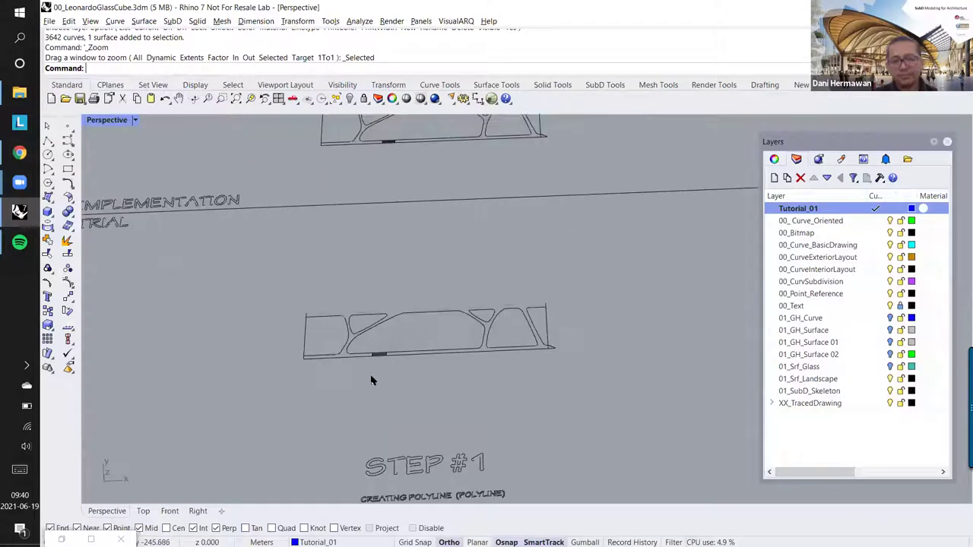
{"action": "scroll", "coordinate": [372, 380], "scroll_direction": "down", "scroll_amount": 2}
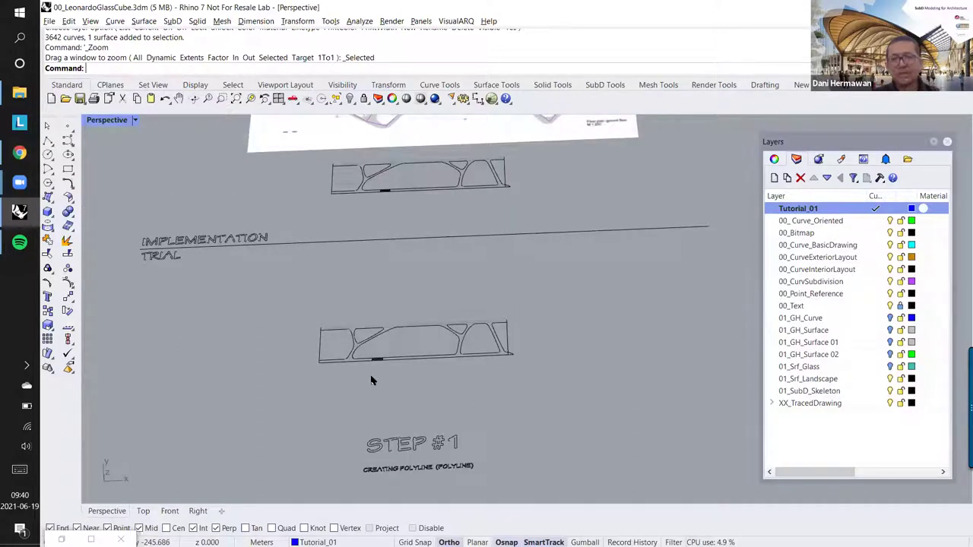
{"action": "scroll", "coordinate": [386, 278], "scroll_direction": "down", "scroll_amount": 3}
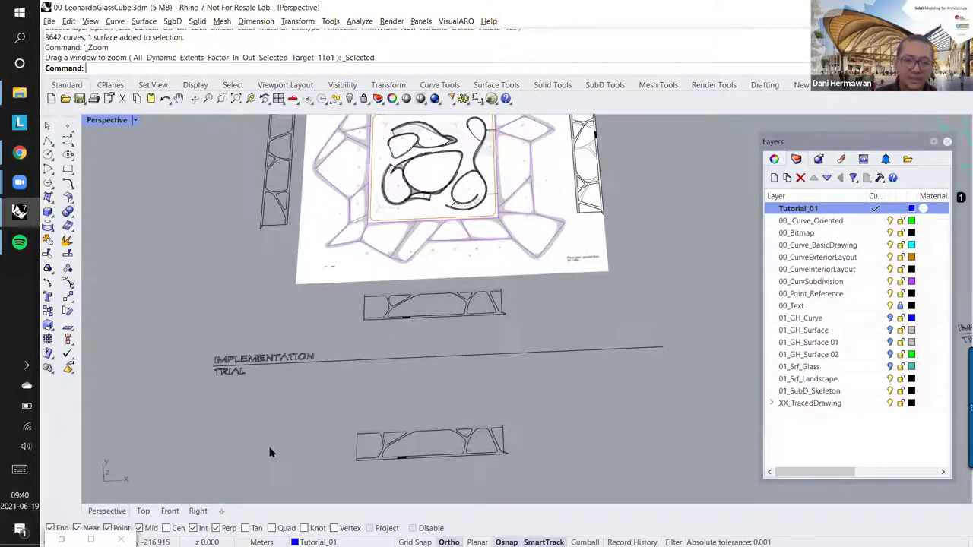
{"action": "left_click", "coordinate": [143, 511]}
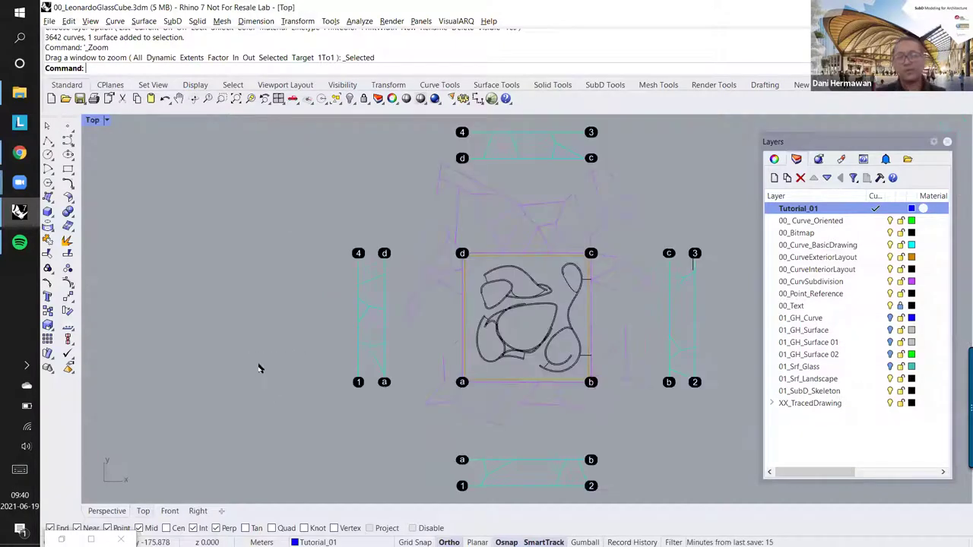
Step: Examine the first staged plan and the four elevations around it in the Top view
{"action": "scroll", "coordinate": [322, 348], "scroll_direction": "down", "scroll_amount": 5}
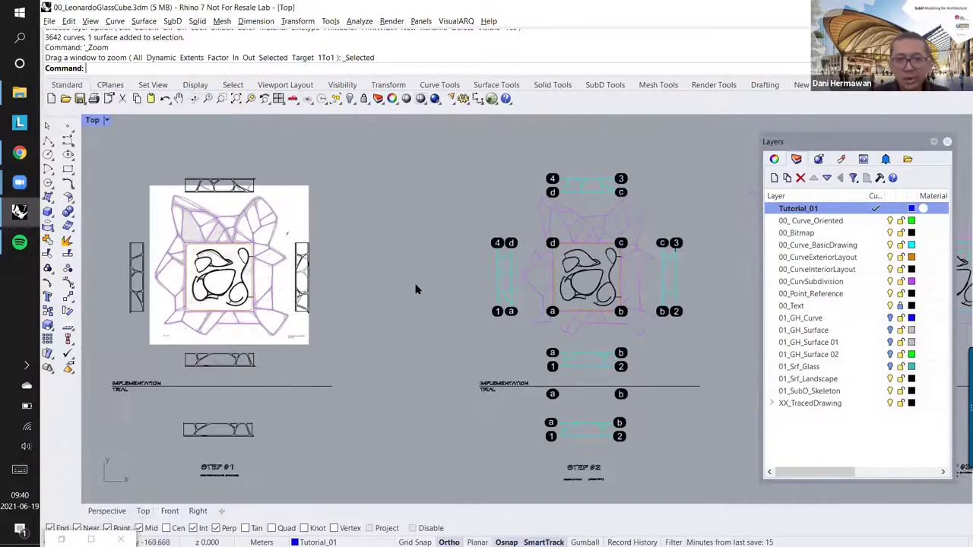
{"action": "scroll", "coordinate": [417, 293], "scroll_direction": "up", "scroll_amount": 5}
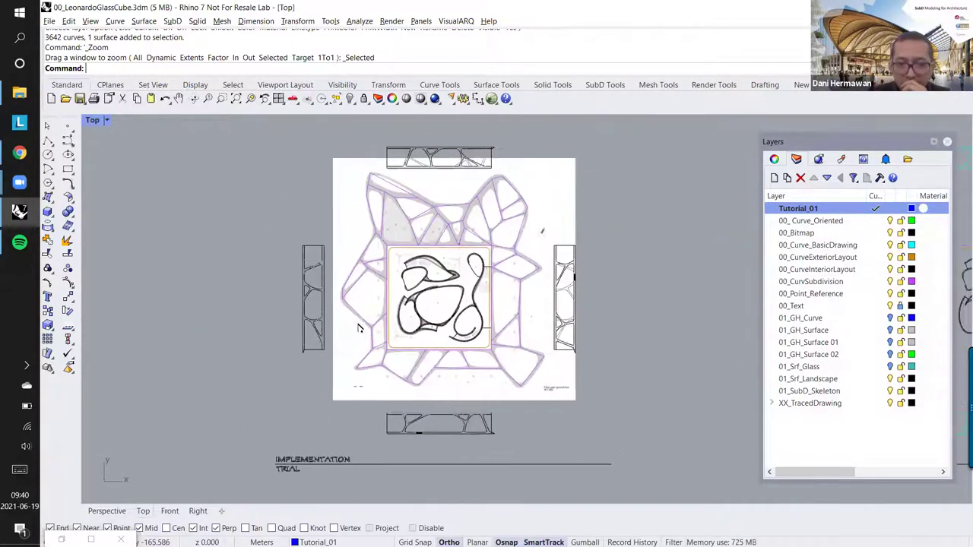
{"action": "scroll", "coordinate": [364, 310], "scroll_direction": "up", "scroll_amount": 2}
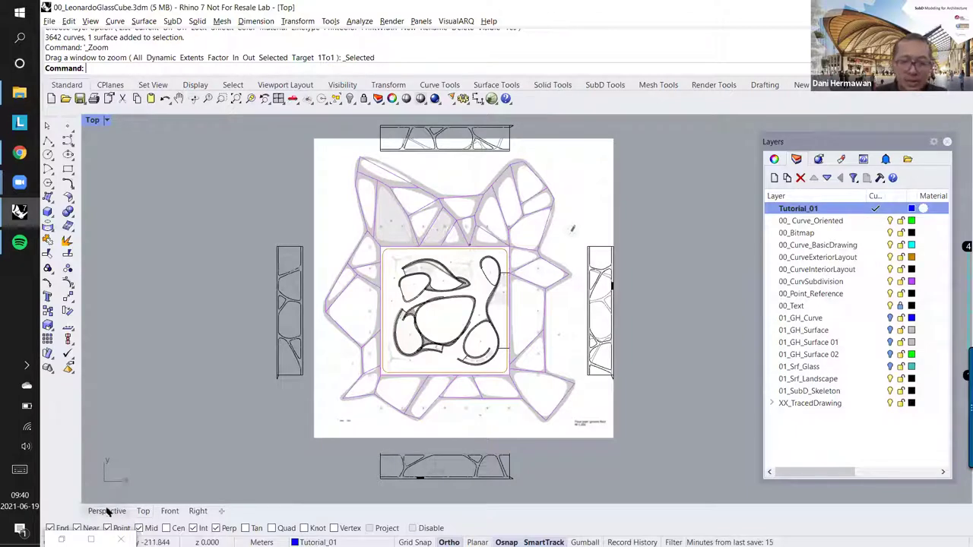
{"action": "right_click_drag", "start_coordinate": [257, 383], "coordinate": [228, 338]}
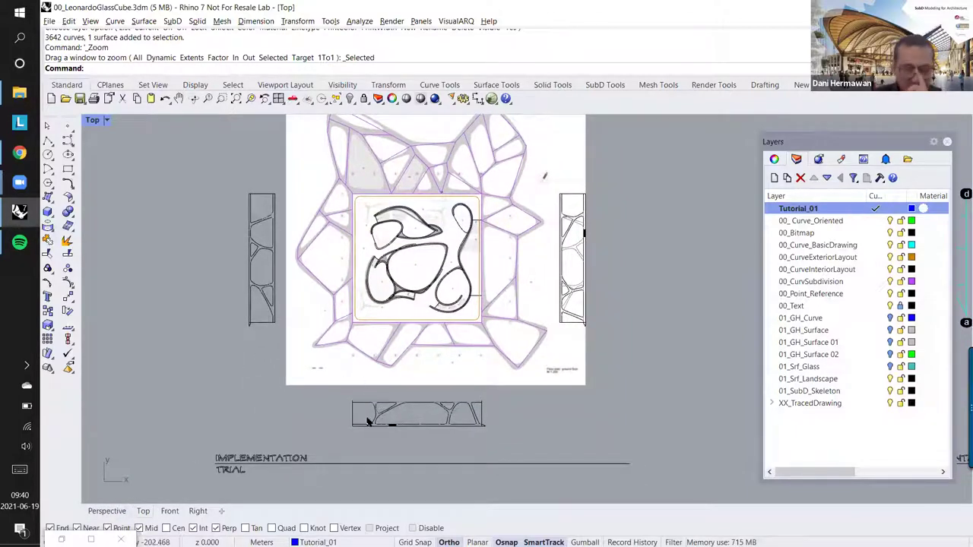
{"action": "scroll", "coordinate": [367, 420], "scroll_direction": "up", "scroll_amount": 1}
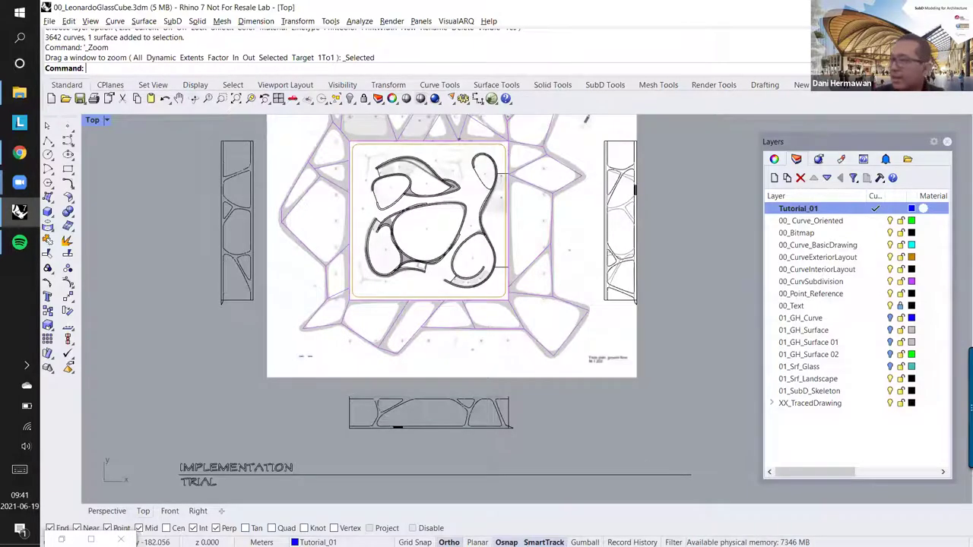
Step: Switch to Chrome and change the image search to "leonardo cube elvation"
{"action": "key", "text": "alt+Tab"}
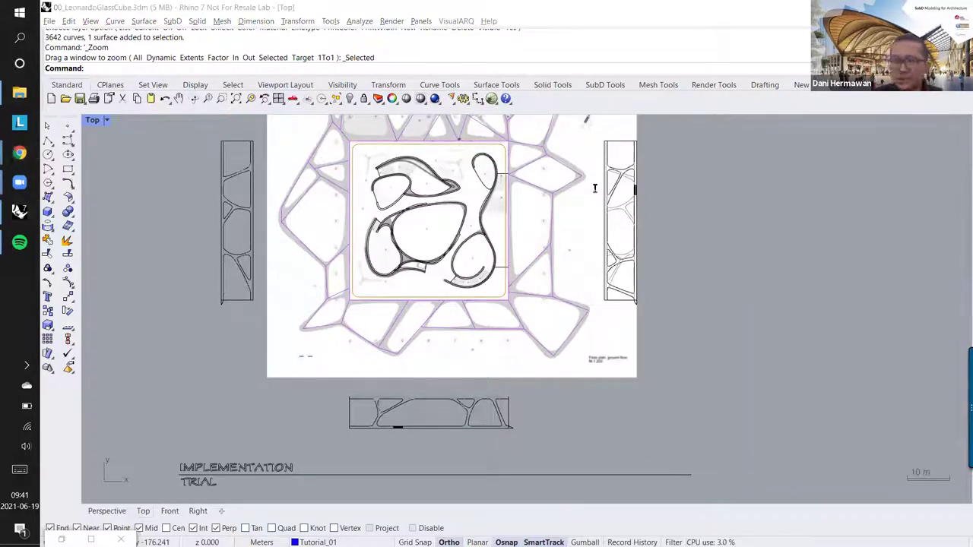
{"action": "key", "text": "alt+Tab"}
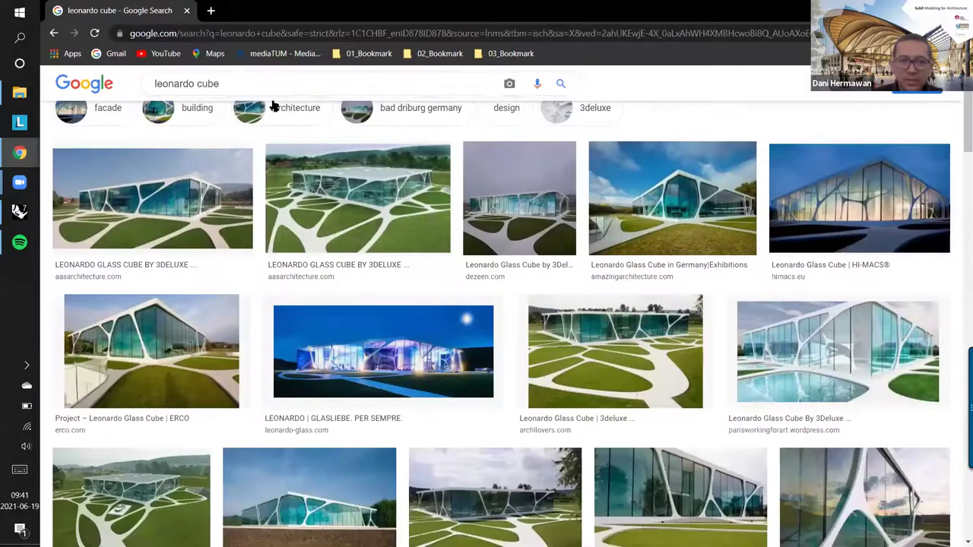
{"action": "left_click", "coordinate": [232, 81]}
{"action": "type", "text": "elevation"}
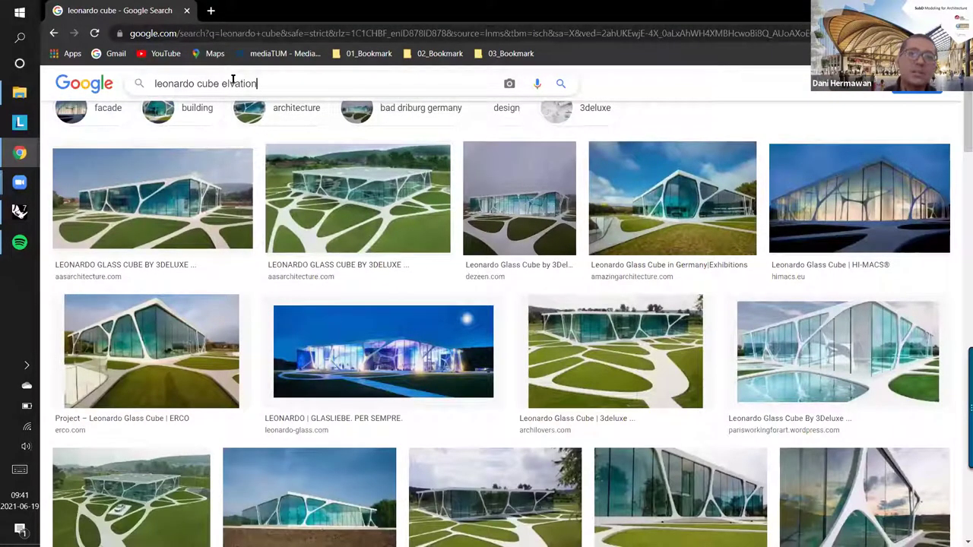
{"action": "key", "text": "Return"}
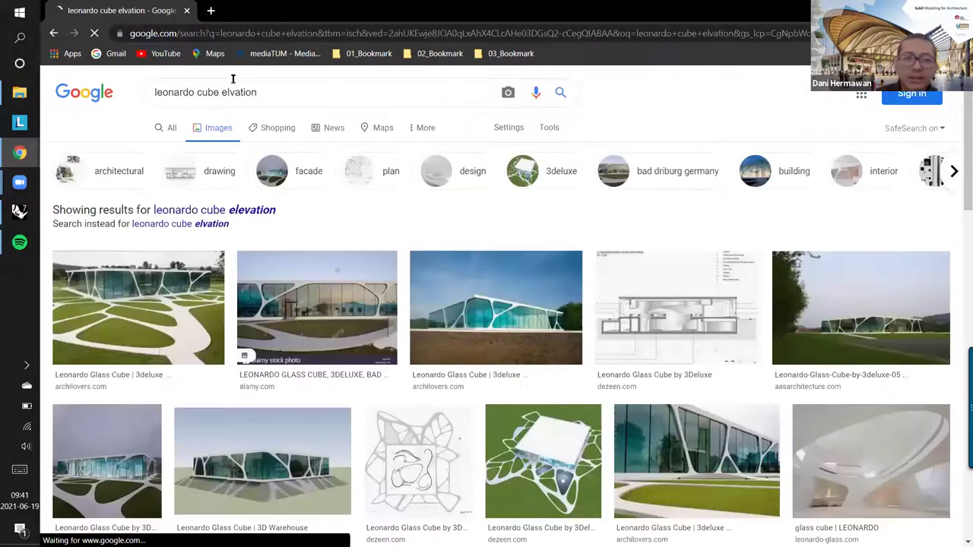
{"action": "scroll", "coordinate": [401, 337], "scroll_direction": "down", "scroll_amount": 2}
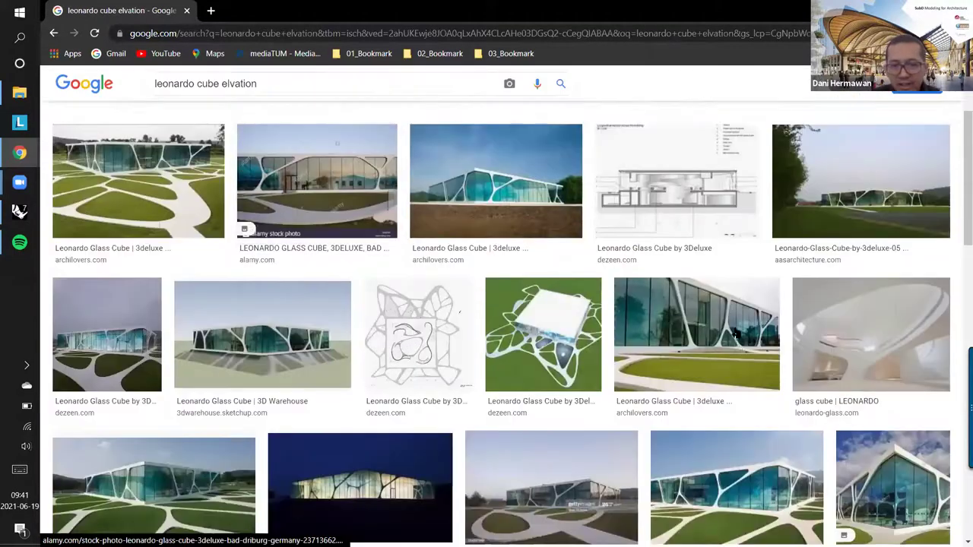
Step: Open the Dezeen ground floor plan image and look through the remaining image results for elevation drawings
{"action": "left_click", "coordinate": [397, 336]}
{"action": "scroll", "coordinate": [361, 308], "scroll_direction": "down", "scroll_amount": 5}
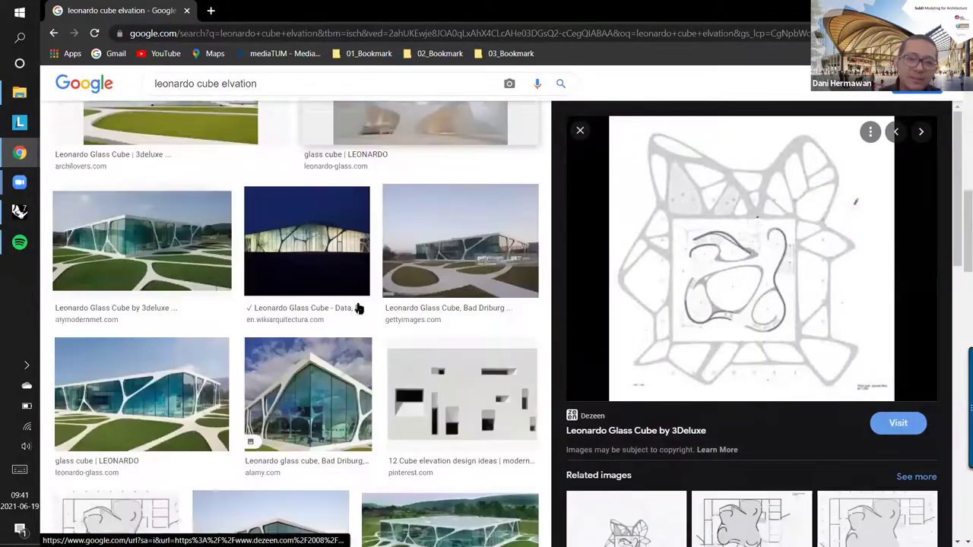
{"action": "scroll", "coordinate": [211, 353], "scroll_direction": "down", "scroll_amount": 10}
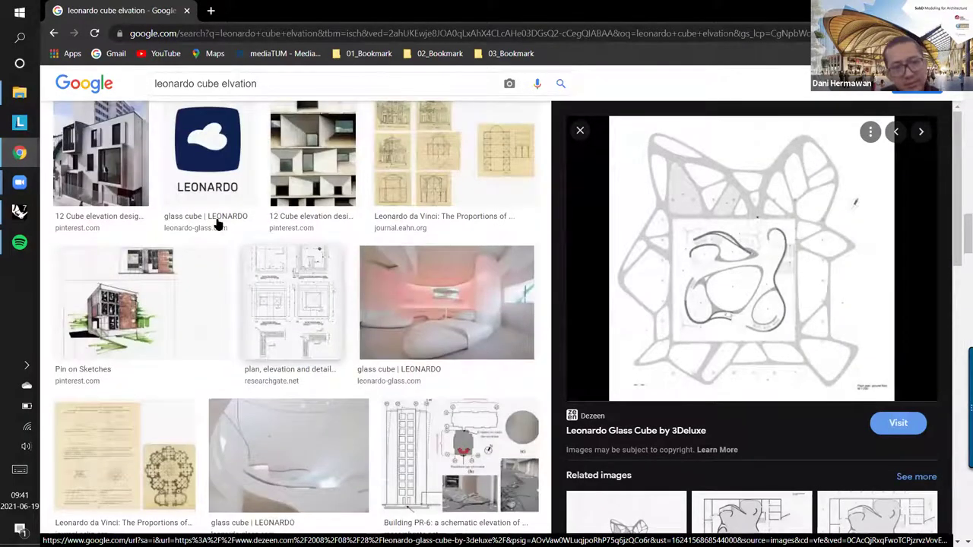
{"action": "scroll", "coordinate": [160, 395], "scroll_direction": "up", "scroll_amount": 4}
{"action": "scroll", "coordinate": [159, 395], "scroll_direction": "up", "scroll_amount": 10}
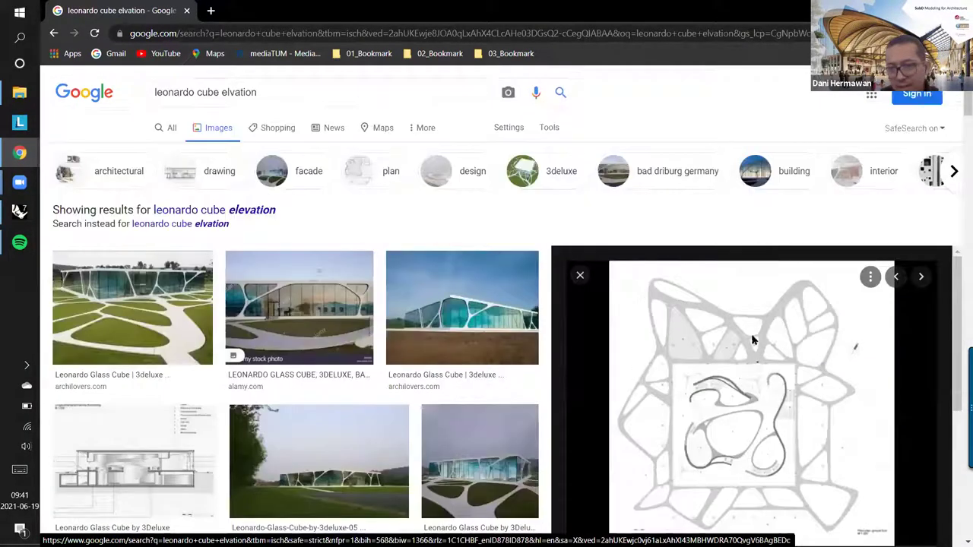
Step: Preview the Dezeen section drawing with its related images and the Alamy front facade photo, and return to Rhino
{"action": "left_click", "coordinate": [132, 460]}
{"action": "scroll", "coordinate": [722, 422], "scroll_direction": "down", "scroll_amount": 4}
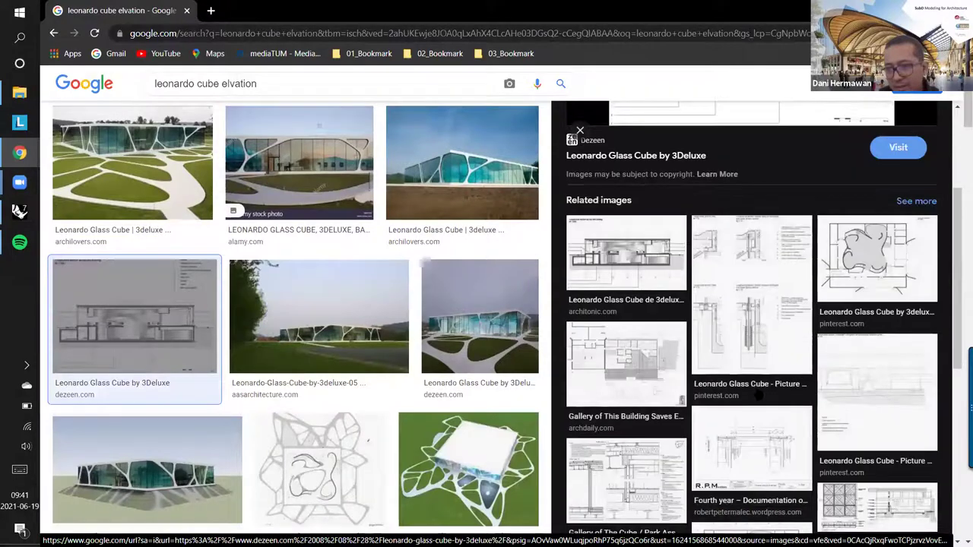
{"action": "scroll", "coordinate": [722, 422], "scroll_direction": "down", "scroll_amount": 5}
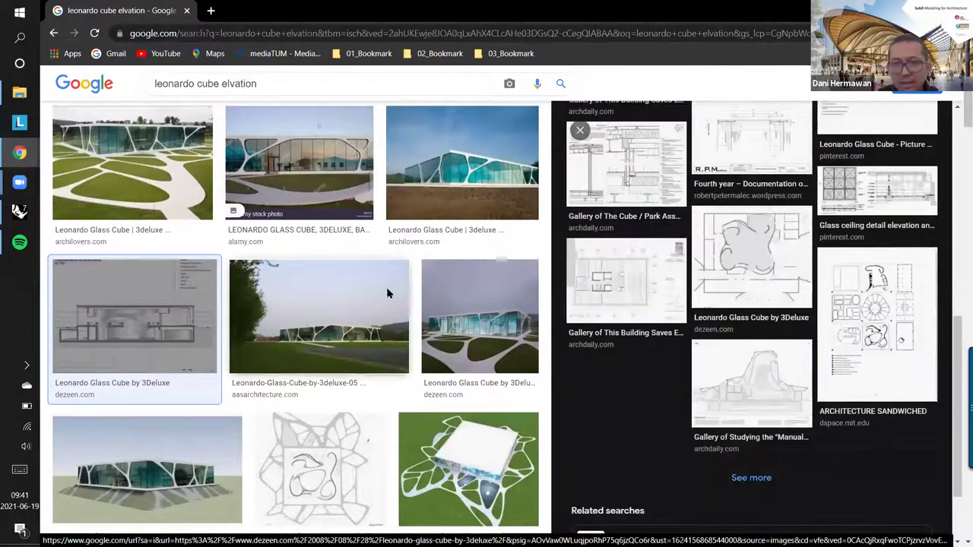
{"action": "scroll", "coordinate": [311, 285], "scroll_direction": "up", "scroll_amount": 2}
{"action": "scroll", "coordinate": [315, 289], "scroll_direction": "down", "scroll_amount": 1}
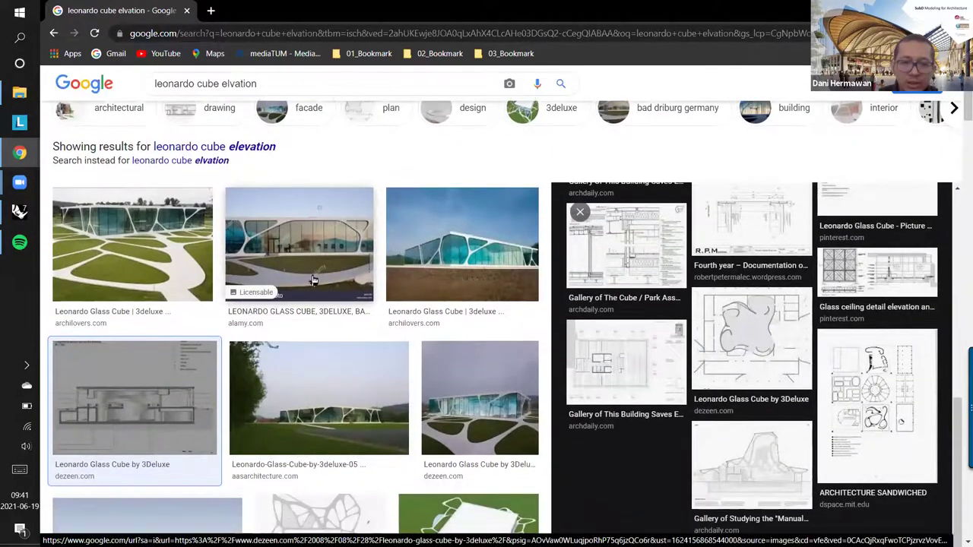
{"action": "left_click", "coordinate": [311, 268]}
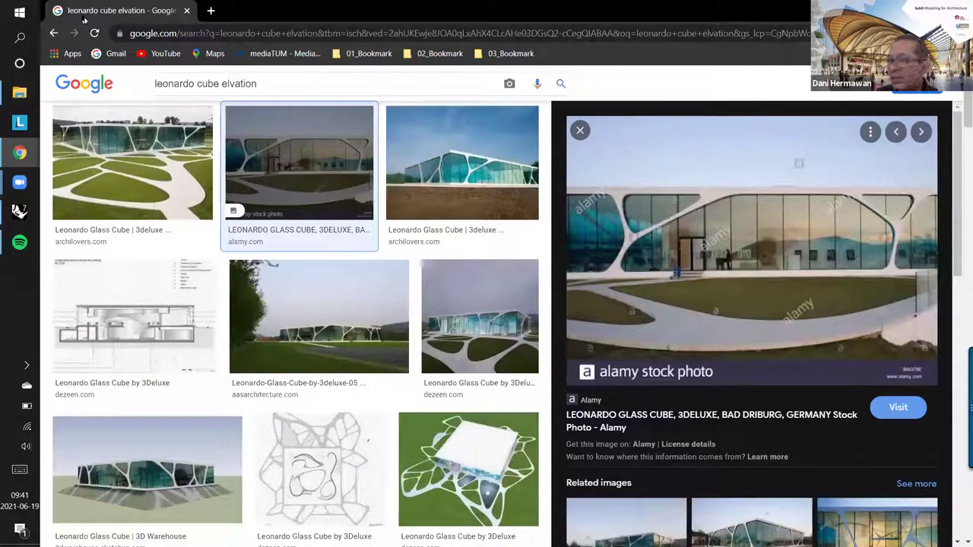
{"action": "left_click_drag", "start_coordinate": [84, 20], "coordinate": [0, 19]}
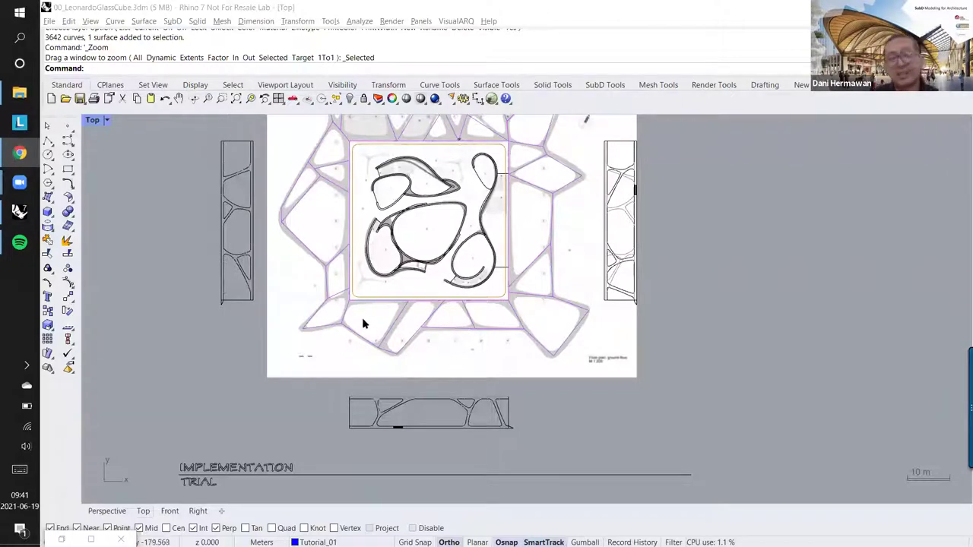
Step: Examine the elevation directly below the plan sheet, above the Implementation Trial line
{"action": "mouse_move", "coordinate": [339, 328]}
{"action": "right_mouse_down"}
{"action": "mouse_move", "coordinate": [332, 334]}
{"action": "mouse_move", "coordinate": [325, 325]}
{"action": "right_mouse_up"}
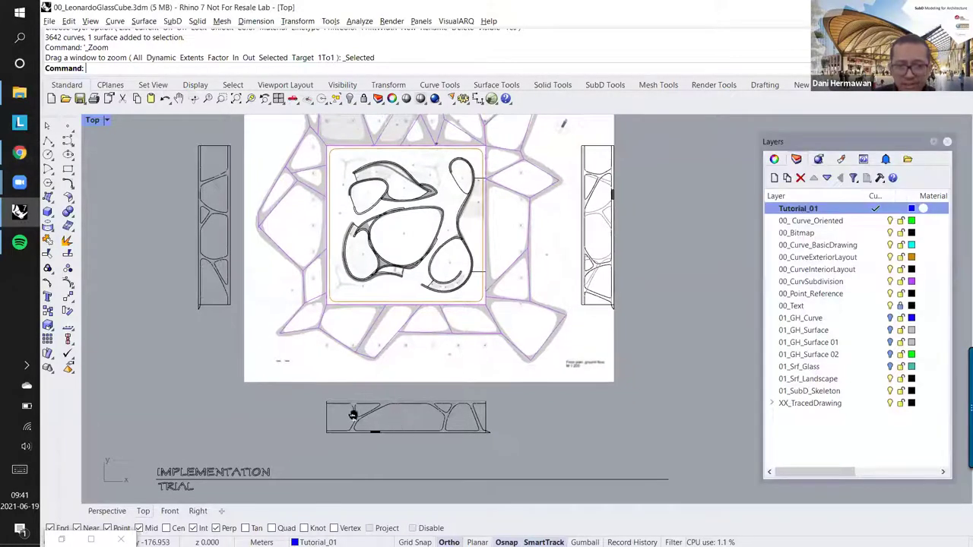
{"action": "scroll", "coordinate": [402, 421], "scroll_direction": "up", "scroll_amount": 4}
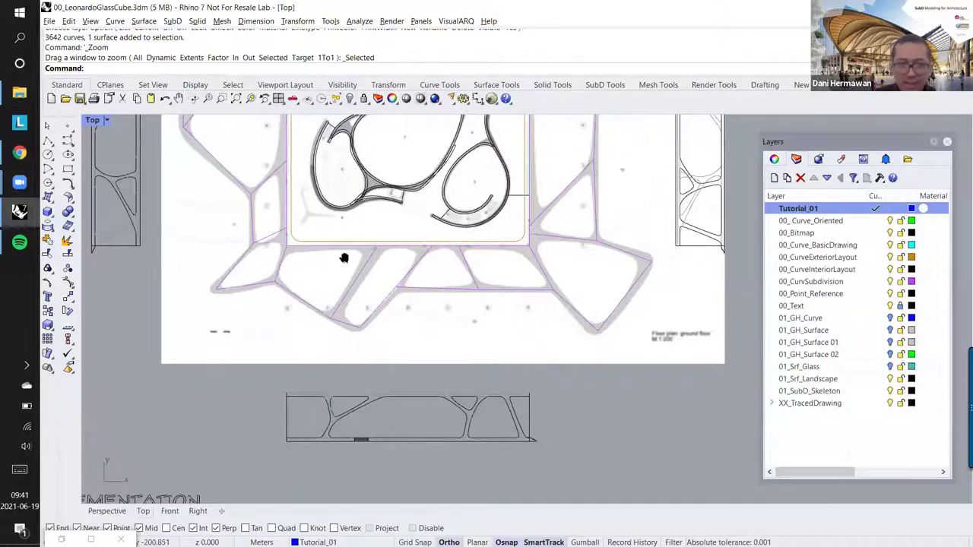
{"action": "scroll", "coordinate": [510, 314], "scroll_direction": "down", "scroll_amount": 5}
{"action": "scroll", "coordinate": [476, 180], "scroll_direction": "down", "scroll_amount": 4}
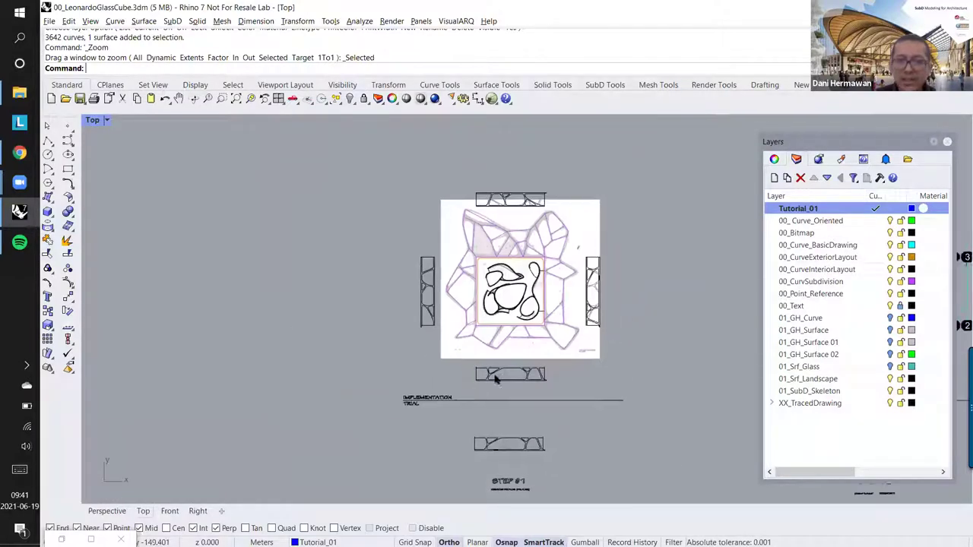
{"action": "scroll", "coordinate": [498, 396], "scroll_direction": "up", "scroll_amount": 4}
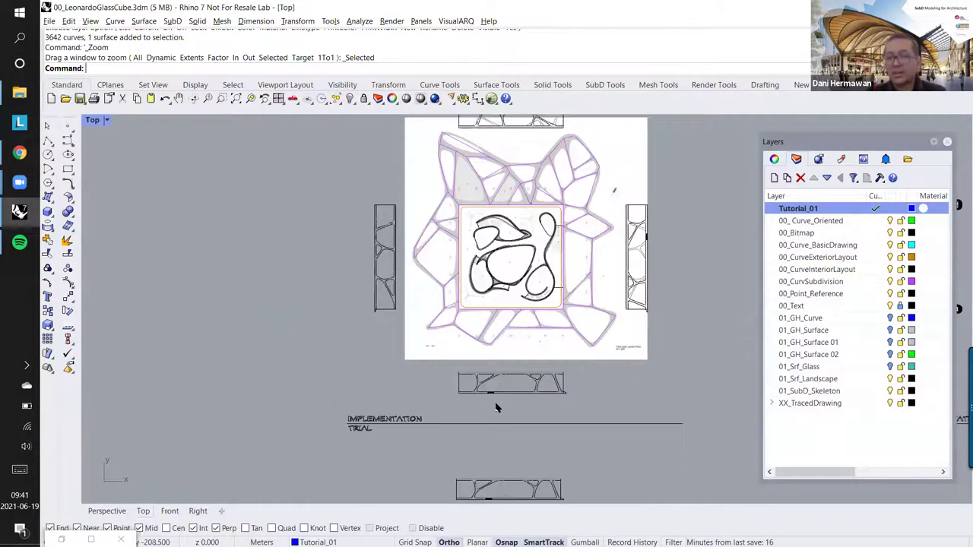
{"action": "right_click_drag", "start_coordinate": [458, 386], "coordinate": [427, 370]}
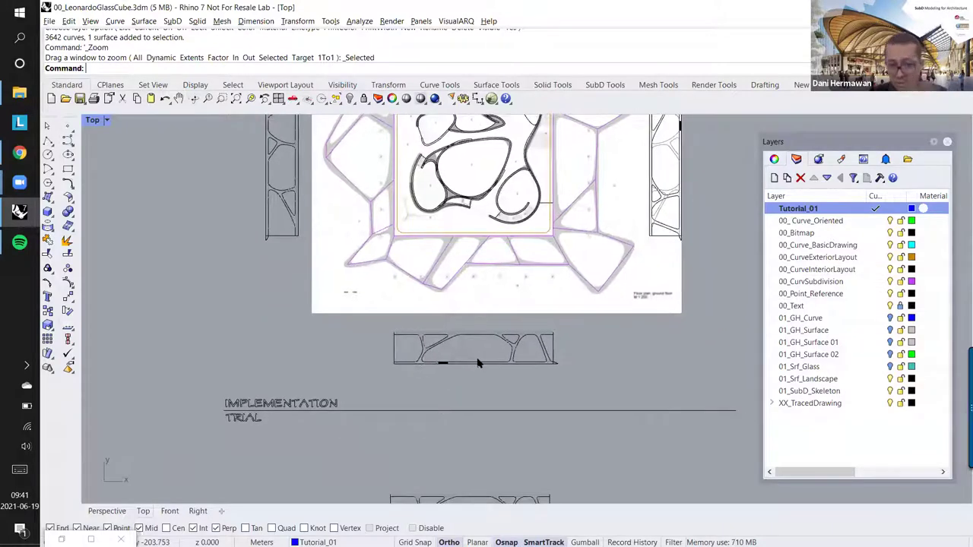
{"action": "scroll", "coordinate": [477, 363], "scroll_direction": "up", "scroll_amount": 3}
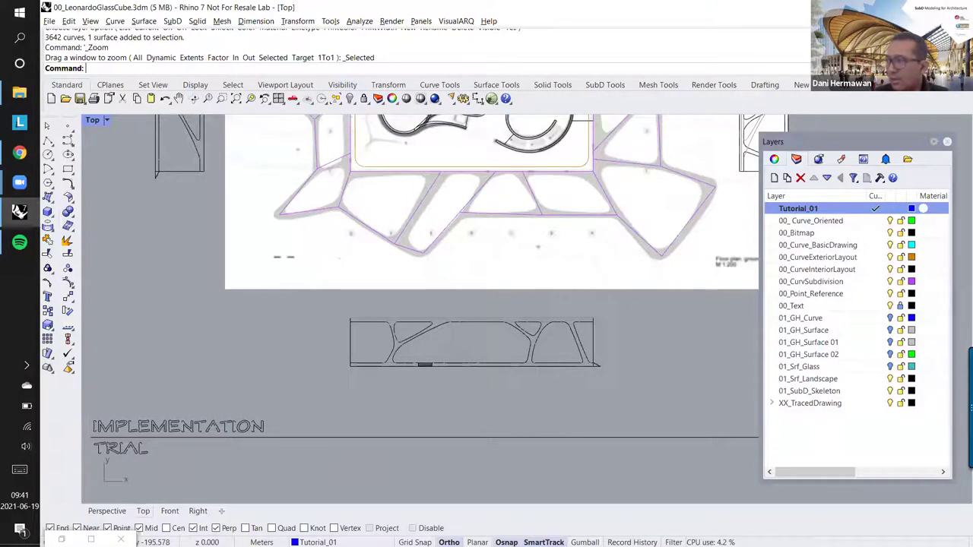
Step: Switch to Chrome to view the Leonardo Glass Cube image results again, and minimize the browser to return to Rhino
{"action": "key", "text": "alt+Tab"}
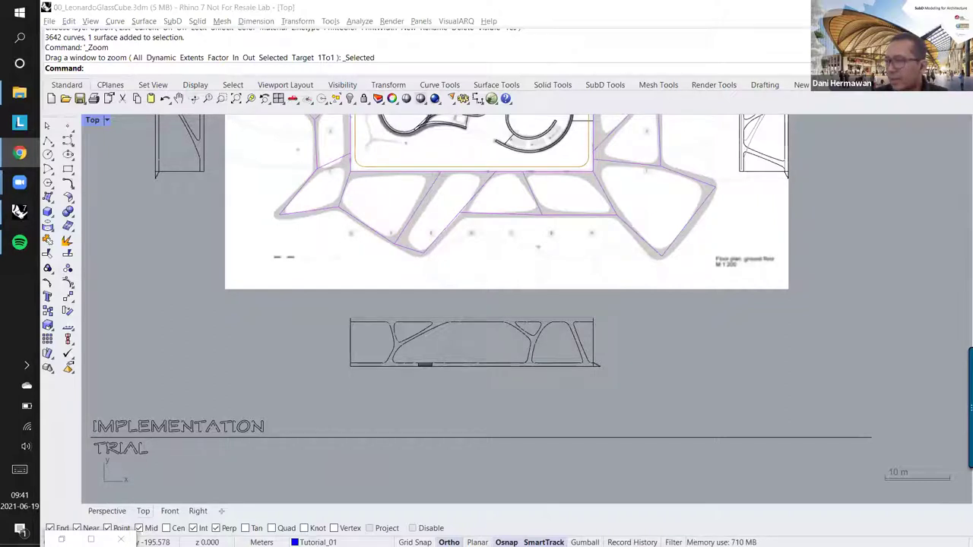
{"action": "key", "text": "alt+Tab"}
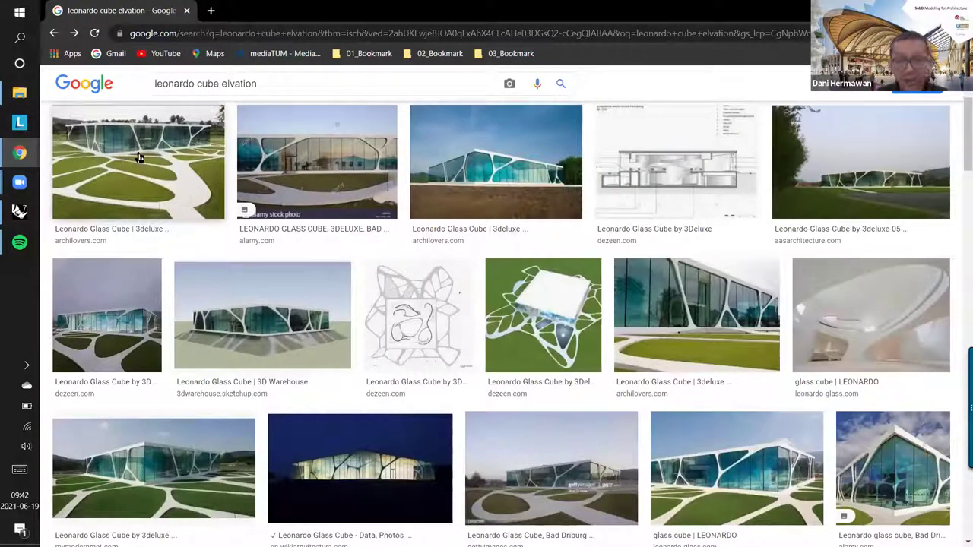
{"action": "left_click_drag", "start_coordinate": [423, 11], "coordinate": [382, 47]}
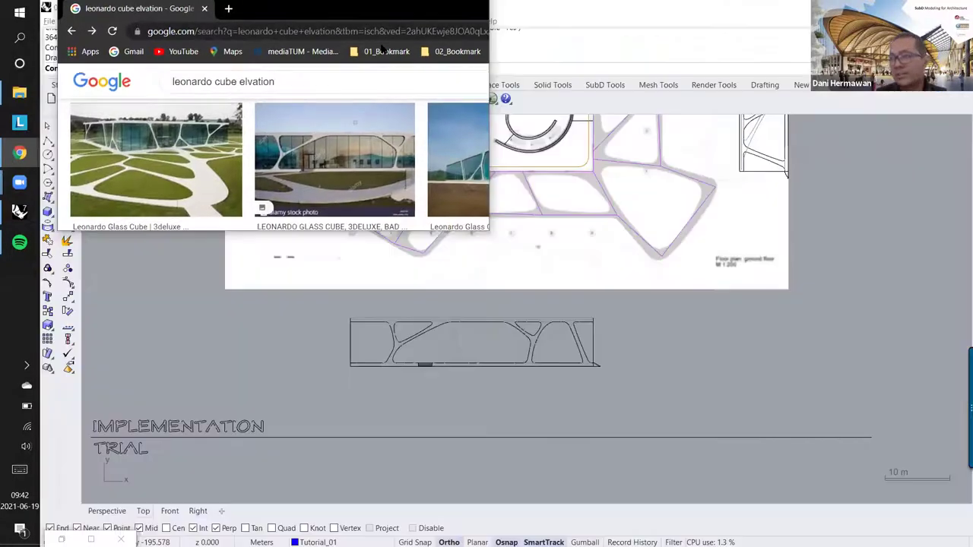
{"action": "key", "text": "super+Down"}
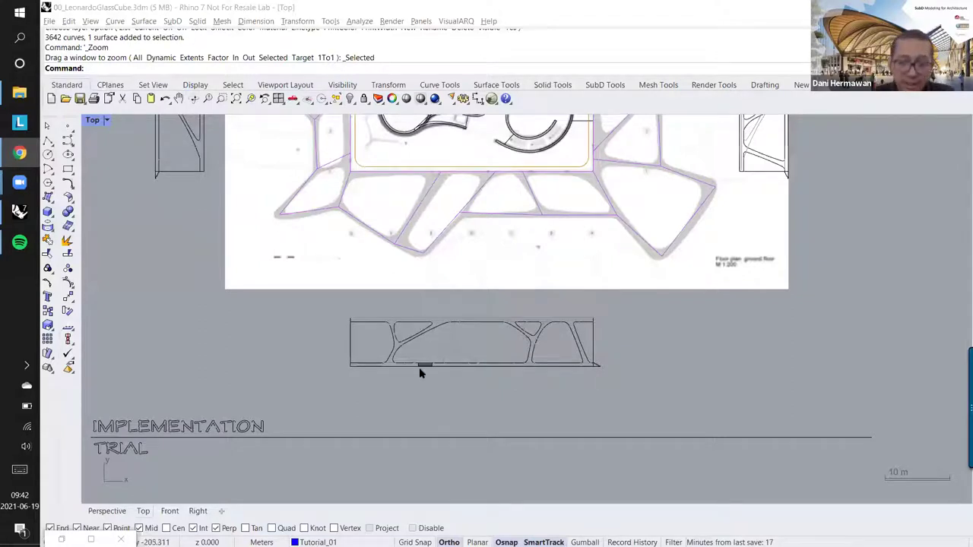
Step: Select all curves of the trial elevation above the Step #1 label and bring them into close view
{"action": "right_click_drag", "start_coordinate": [419, 368], "coordinate": [419, 333]}
{"action": "scroll", "coordinate": [419, 333], "scroll_direction": "down", "scroll_amount": 4}
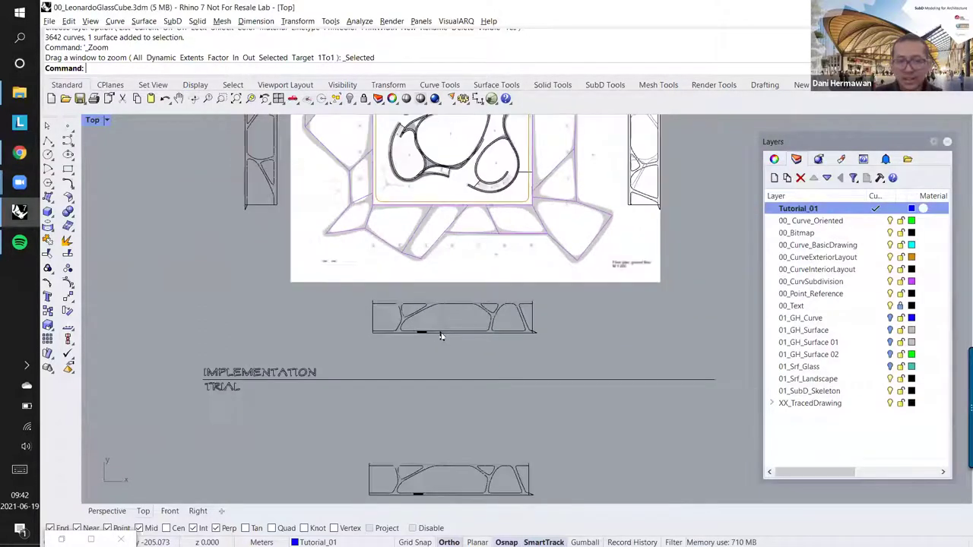
{"action": "scroll", "coordinate": [423, 275], "scroll_direction": "down", "scroll_amount": 4}
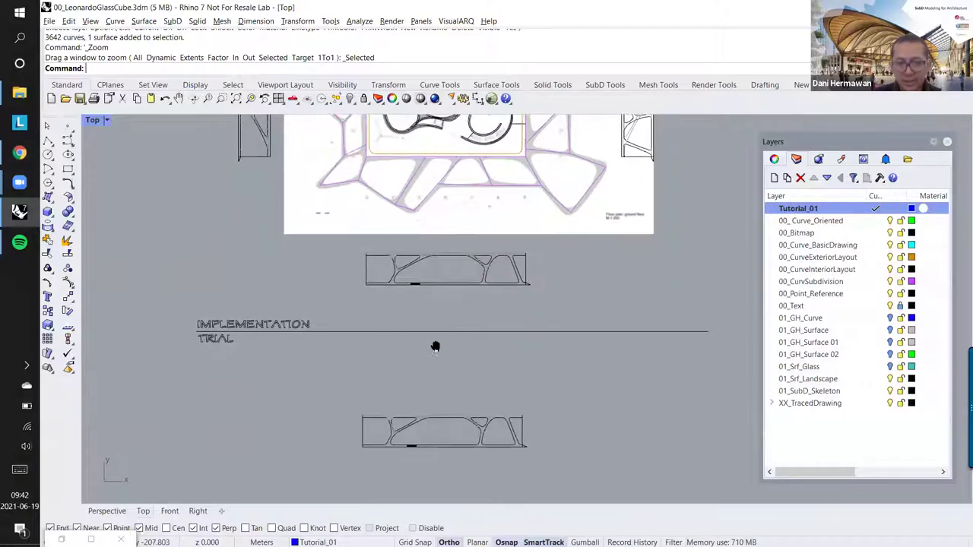
{"action": "scroll", "coordinate": [439, 445], "scroll_direction": "down", "scroll_amount": 4}
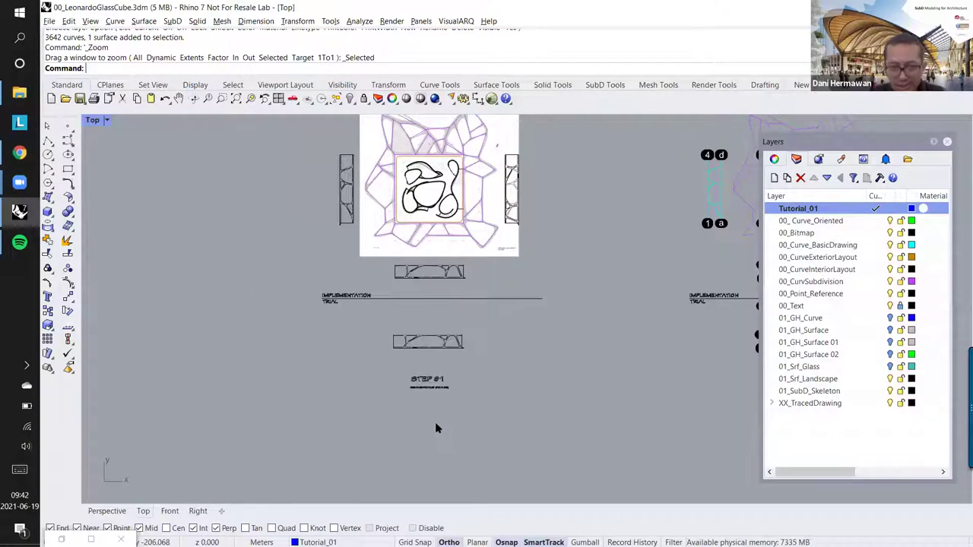
{"action": "scroll", "coordinate": [441, 441], "scroll_direction": "up", "scroll_amount": 4}
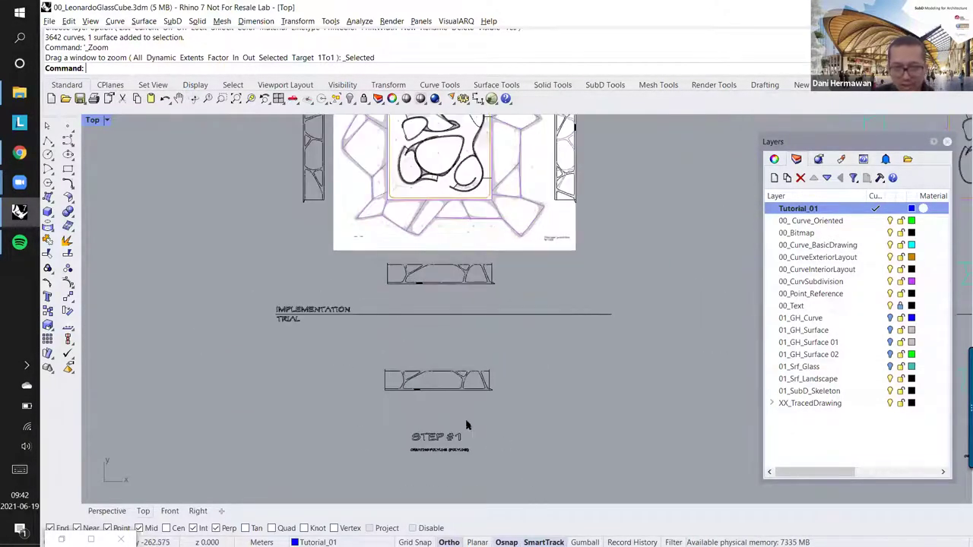
{"action": "left_click_drag", "start_coordinate": [315, 339], "coordinate": [510, 448]}
{"action": "scroll", "coordinate": [456, 414], "scroll_direction": "up", "scroll_amount": 4}
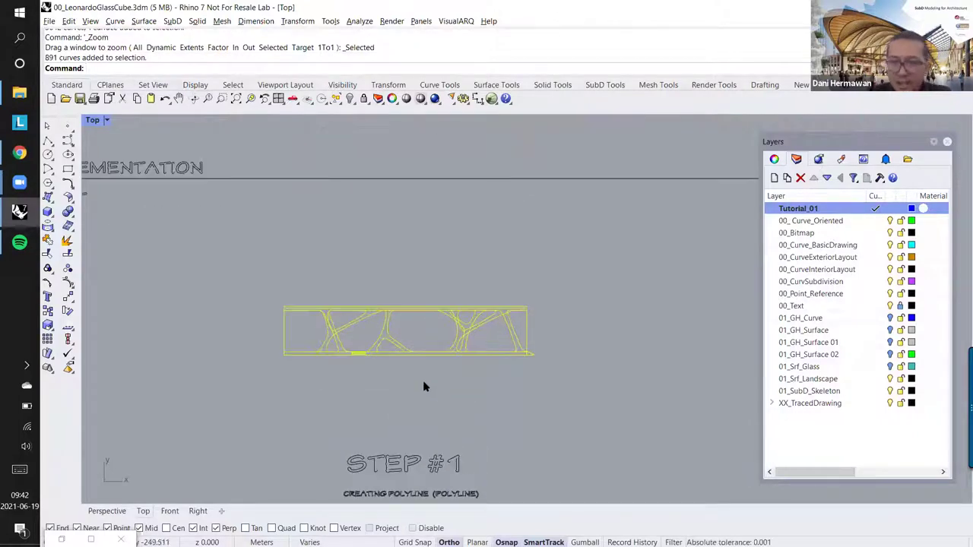
{"action": "right_click_drag", "start_coordinate": [423, 391], "coordinate": [404, 339]}
{"action": "scroll", "coordinate": [360, 269], "scroll_direction": "up", "scroll_amount": 2}
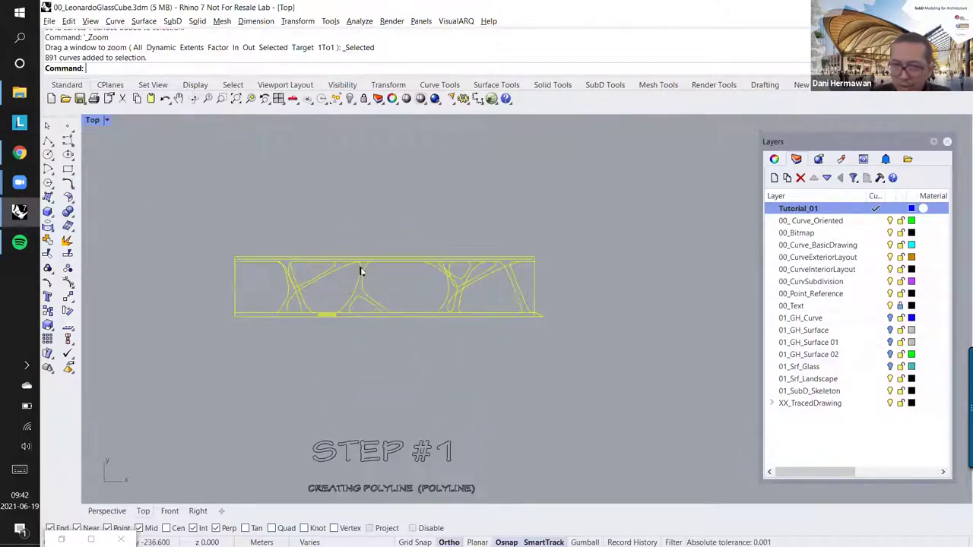
{"action": "scroll", "coordinate": [298, 239], "scroll_direction": "up", "scroll_amount": 3}
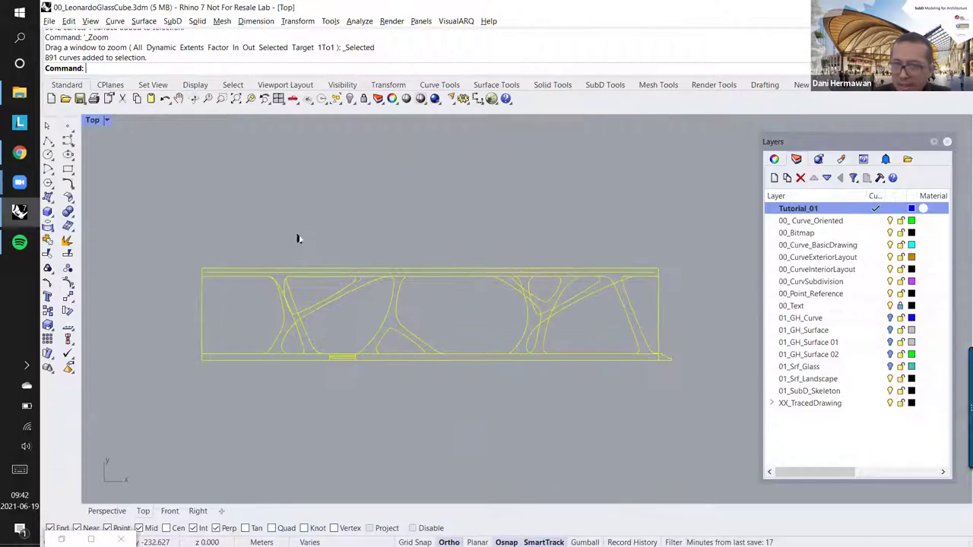
Step: Clear the selection of the trial elevation's curves
{"action": "key", "text": "Escape"}
{"action": "scroll", "coordinate": [300, 255], "scroll_direction": "up", "scroll_amount": 2}
{"action": "scroll", "coordinate": [244, 289], "scroll_direction": "up", "scroll_amount": 5}
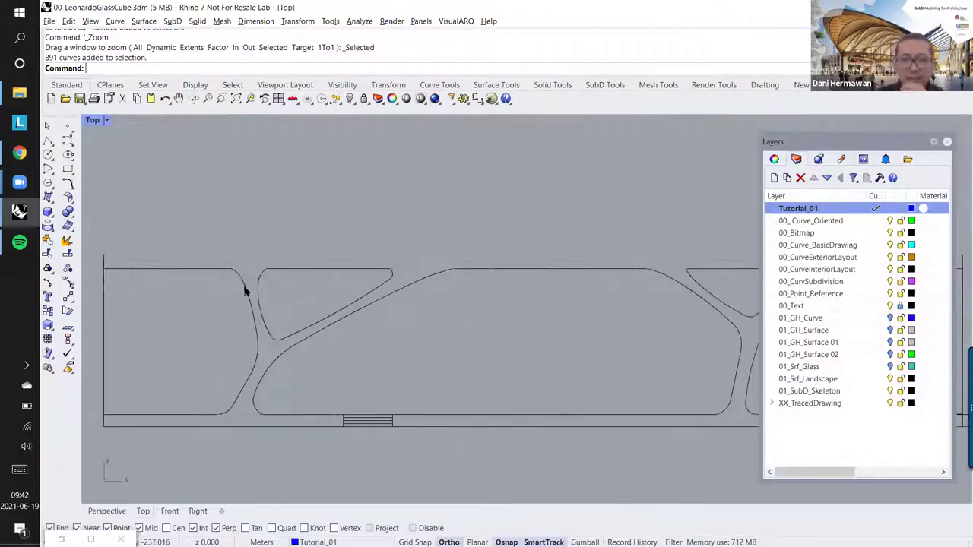
{"action": "scroll", "coordinate": [312, 259], "scroll_direction": "down", "scroll_amount": 2}
{"action": "scroll", "coordinate": [302, 258], "scroll_direction": "up", "scroll_amount": 2}
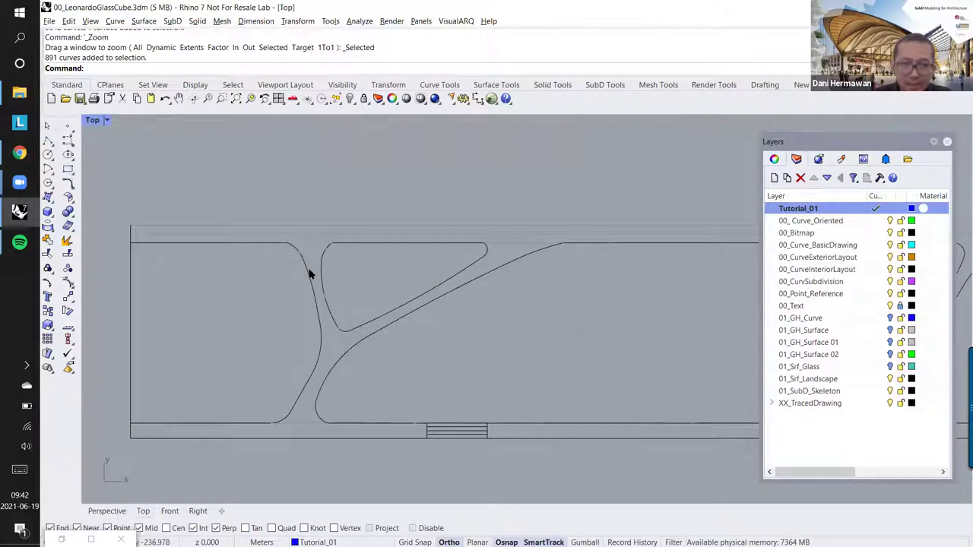
{"action": "left_click", "coordinate": [310, 266]}
{"action": "left_click", "coordinate": [317, 180]}
{"action": "left_click", "coordinate": [900, 220]}
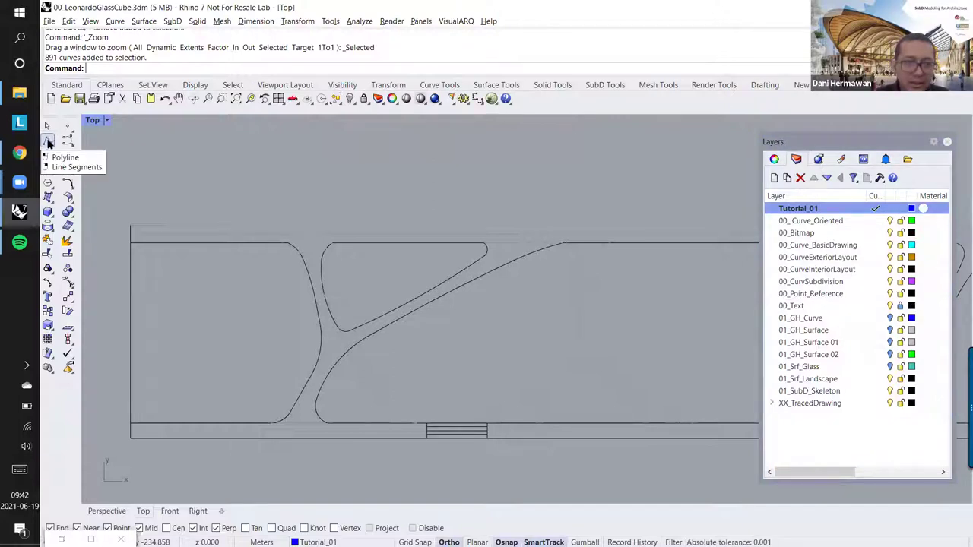
{"action": "left_click", "coordinate": [47, 143]}
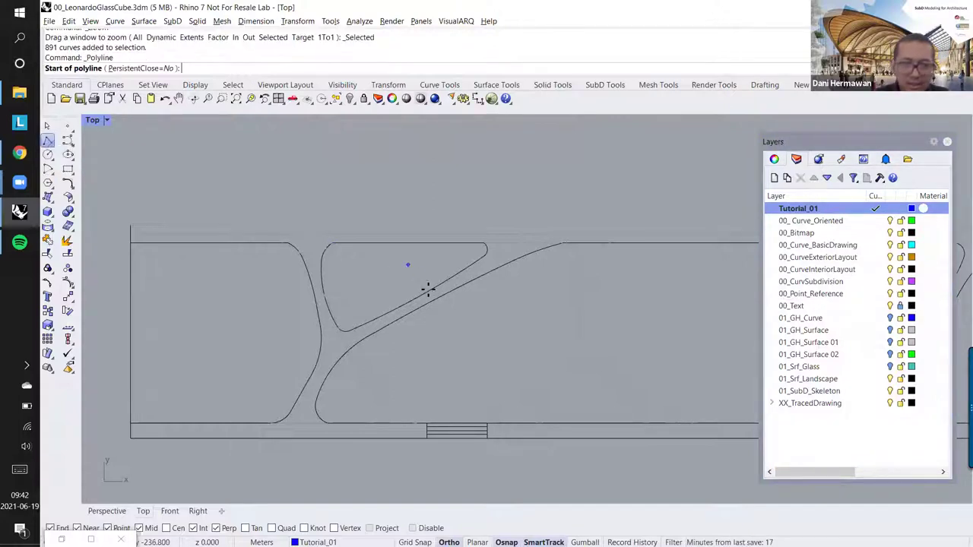
{"action": "scroll", "coordinate": [339, 258], "scroll_direction": "up", "scroll_amount": 3}
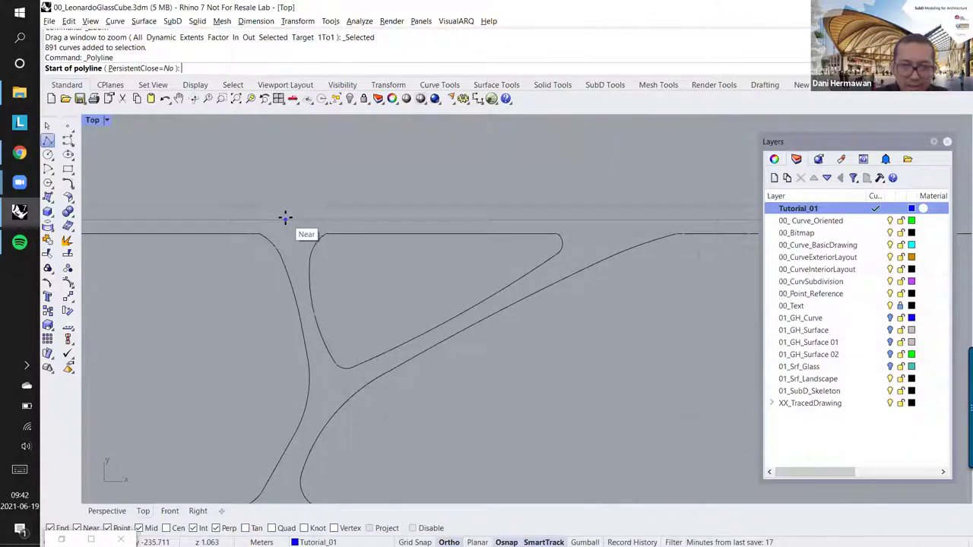
{"action": "left_click", "coordinate": [283, 220]}
{"action": "left_click", "coordinate": [335, 364]}
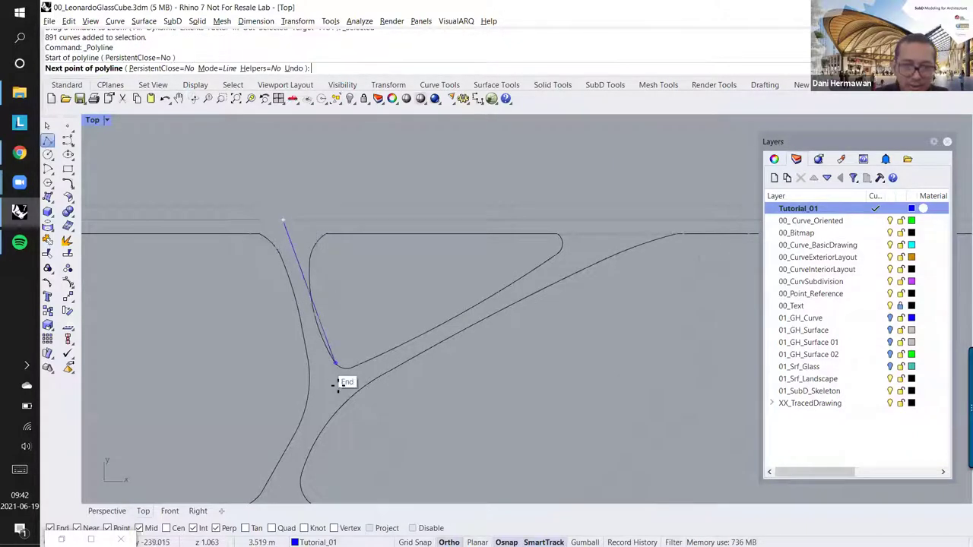
{"action": "key", "text": "Escape"}
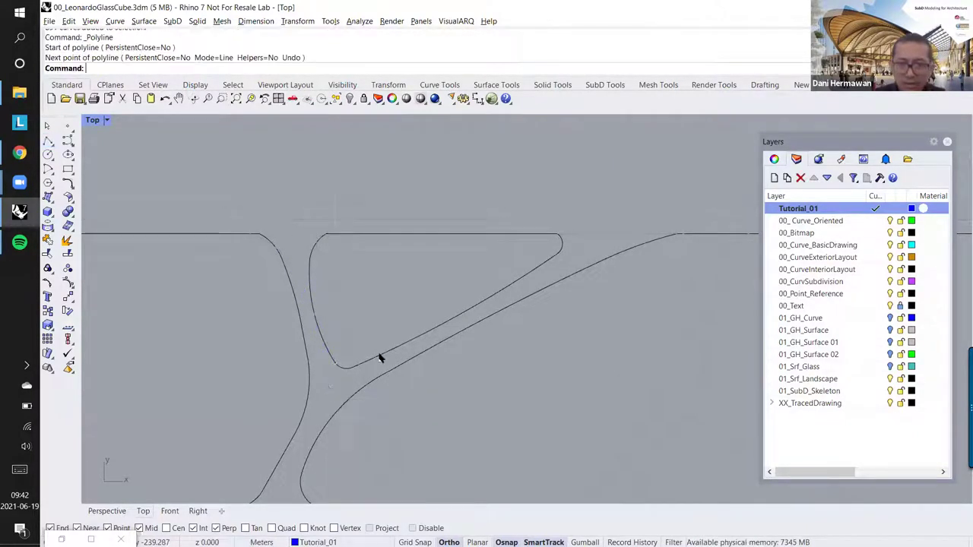
Step: Draw a polyline along the middle of the first column's long diagonal branch, from the ceiling line to the branching point
{"action": "scroll", "coordinate": [438, 288], "scroll_direction": "down", "scroll_amount": 6}
{"action": "scroll", "coordinate": [477, 285], "scroll_direction": "up", "scroll_amount": 3}
{"action": "key", "text": "Return"}
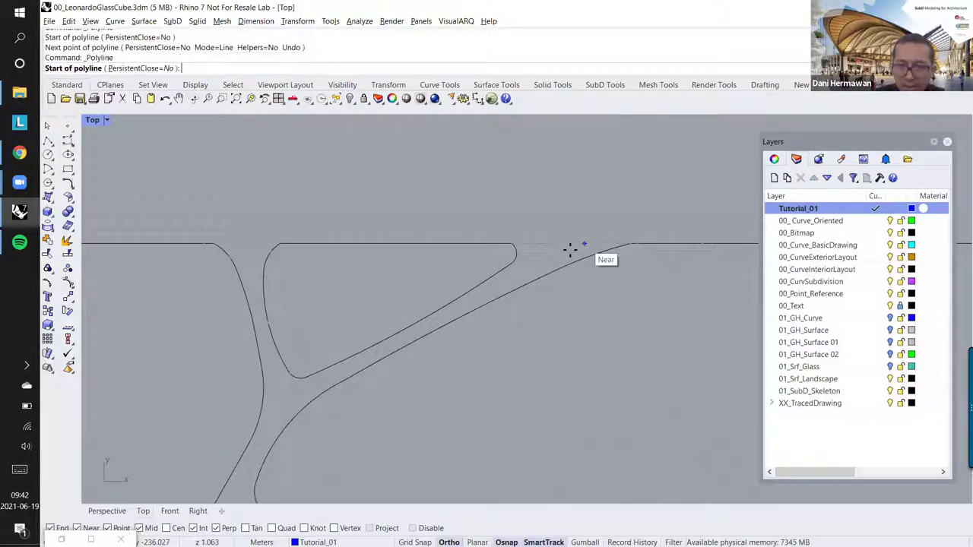
{"action": "left_click", "coordinate": [582, 244]}
{"action": "scroll", "coordinate": [295, 403], "scroll_direction": "up", "scroll_amount": 3}
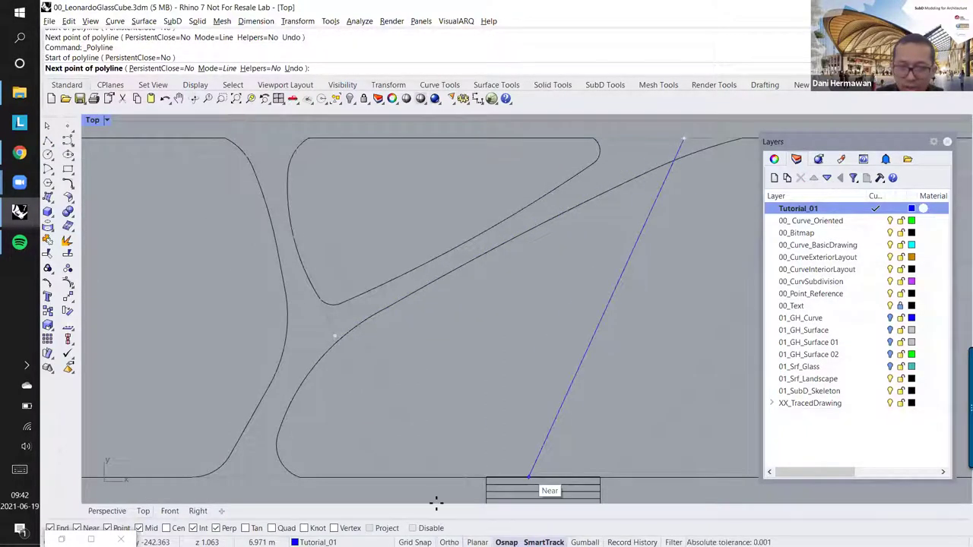
{"action": "scroll", "coordinate": [350, 454], "scroll_direction": "down", "scroll_amount": 1}
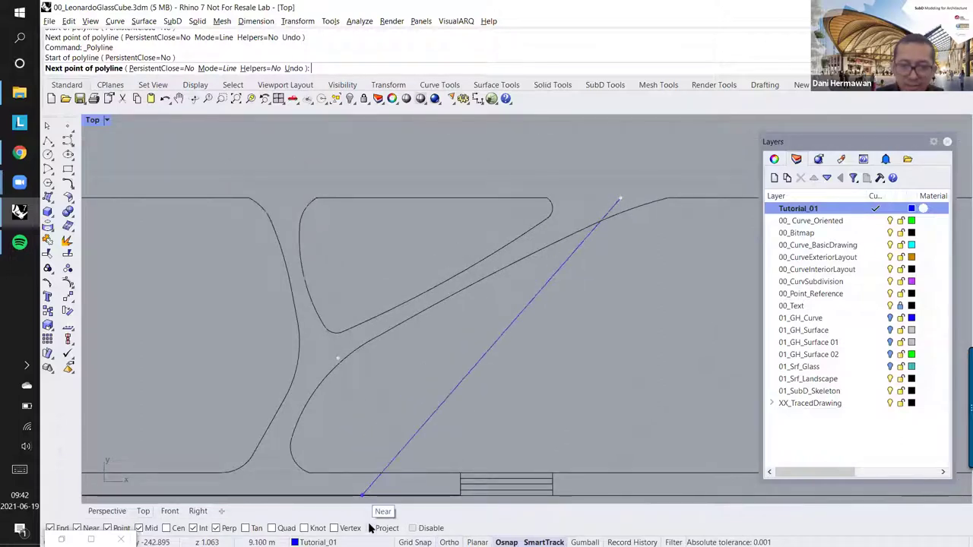
{"action": "left_click", "coordinate": [371, 528]}
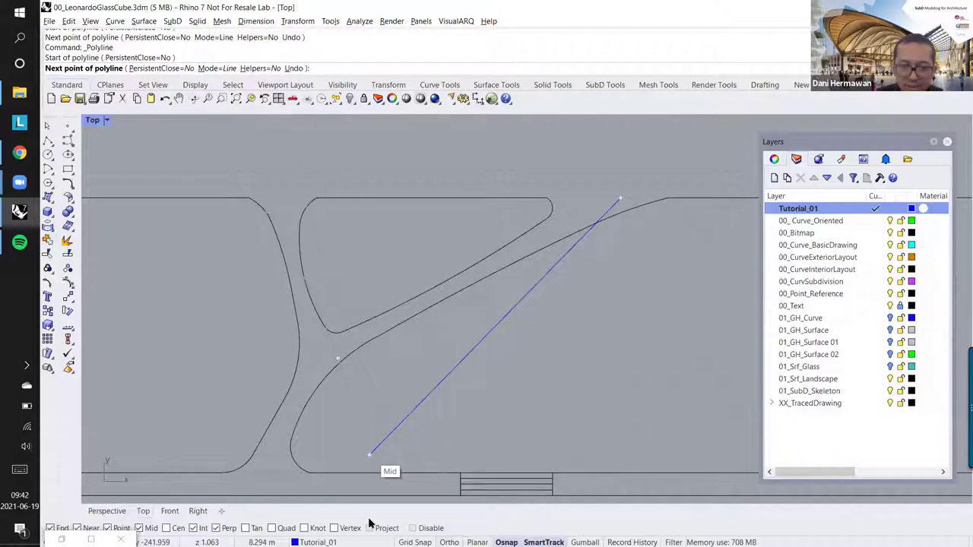
{"action": "left_click", "coordinate": [317, 357]}
{"action": "key", "text": "Return"}
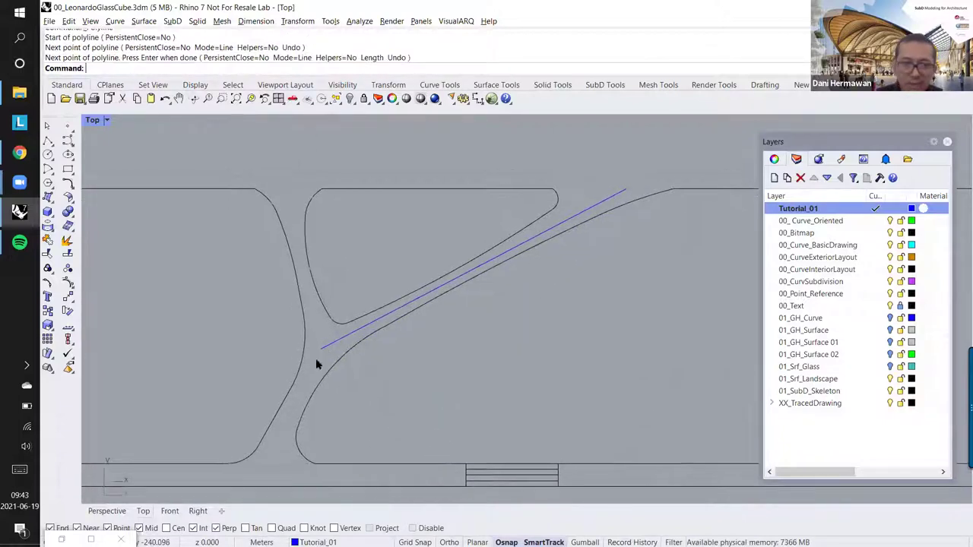
Step: Draw a polyline along the first column's lower leg, from the floor line to the end of the diagonal at the branching point
{"action": "key", "text": "Return"}
{"action": "left_click", "coordinate": [273, 457]}
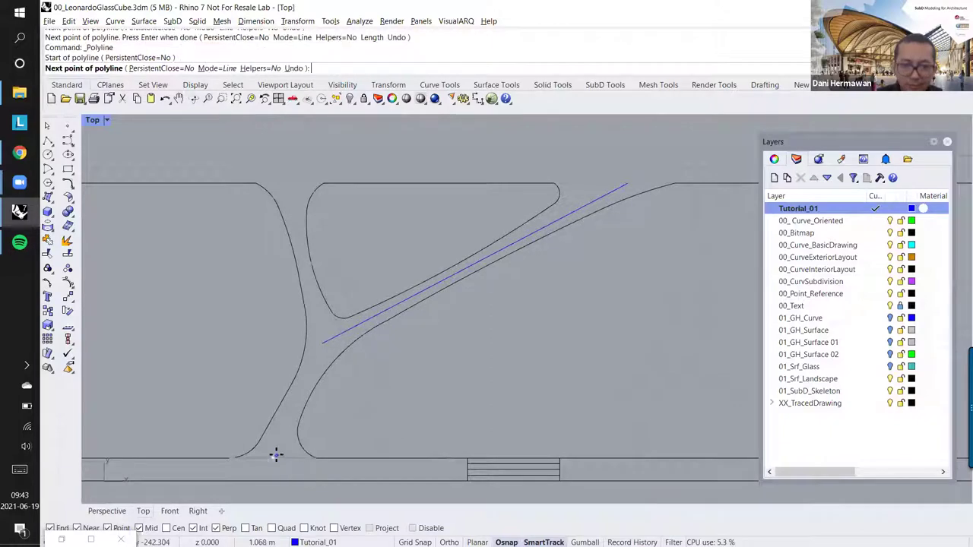
{"action": "left_click", "coordinate": [320, 343]}
{"action": "key", "text": "Return"}
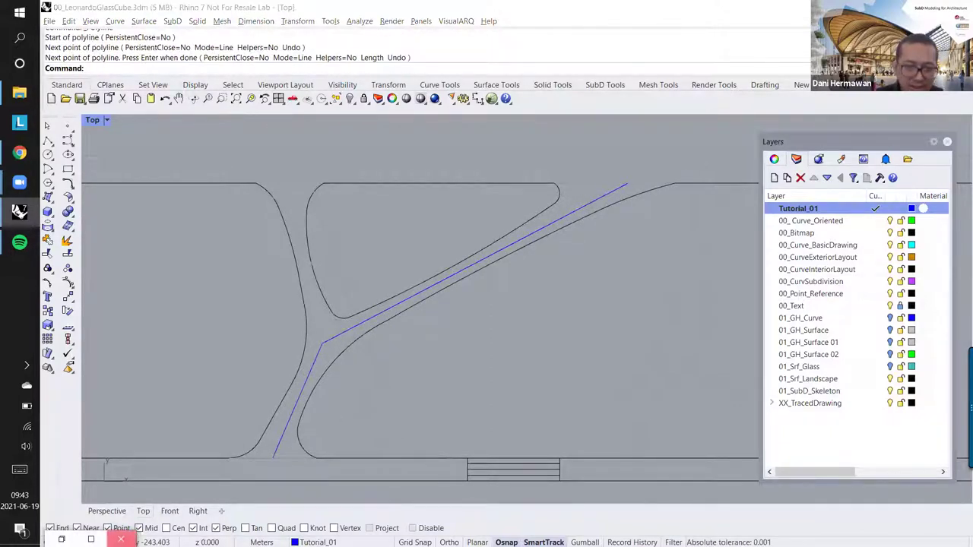
Step: Disable the Perp object snap and enable Project
{"action": "scroll", "coordinate": [326, 369], "scroll_direction": "down", "scroll_amount": 4}
{"action": "mouse_move", "coordinate": [331, 368]}
{"action": "right_mouse_down"}
{"action": "mouse_move", "coordinate": [335, 376]}
{"action": "mouse_move", "coordinate": [373, 363]}
{"action": "right_mouse_up"}
{"action": "scroll", "coordinate": [334, 367], "scroll_direction": "up", "scroll_amount": 4}
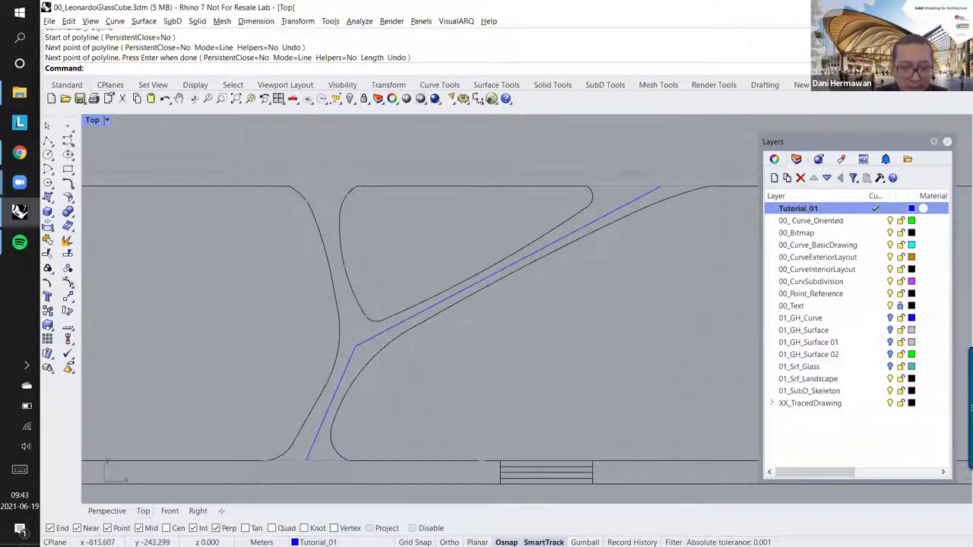
{"action": "left_click", "coordinate": [51, 527]}
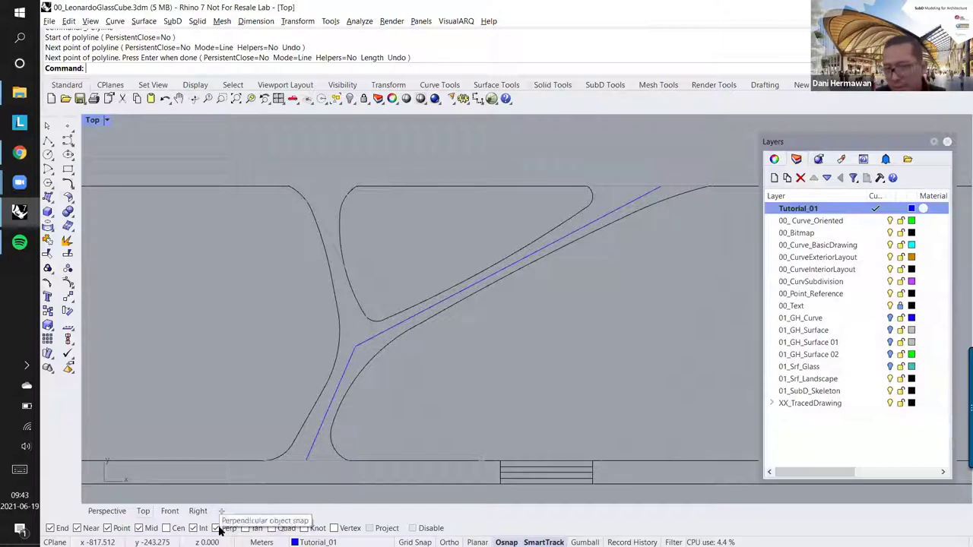
{"action": "left_click", "coordinate": [220, 529]}
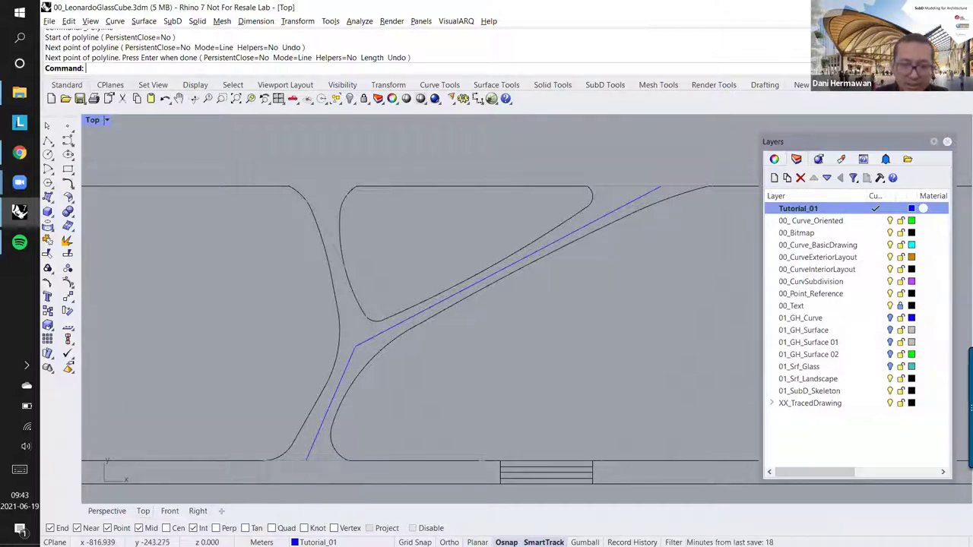
{"action": "left_click", "coordinate": [369, 528]}
{"action": "right_click_drag", "start_coordinate": [292, 281], "coordinate": [289, 297]}
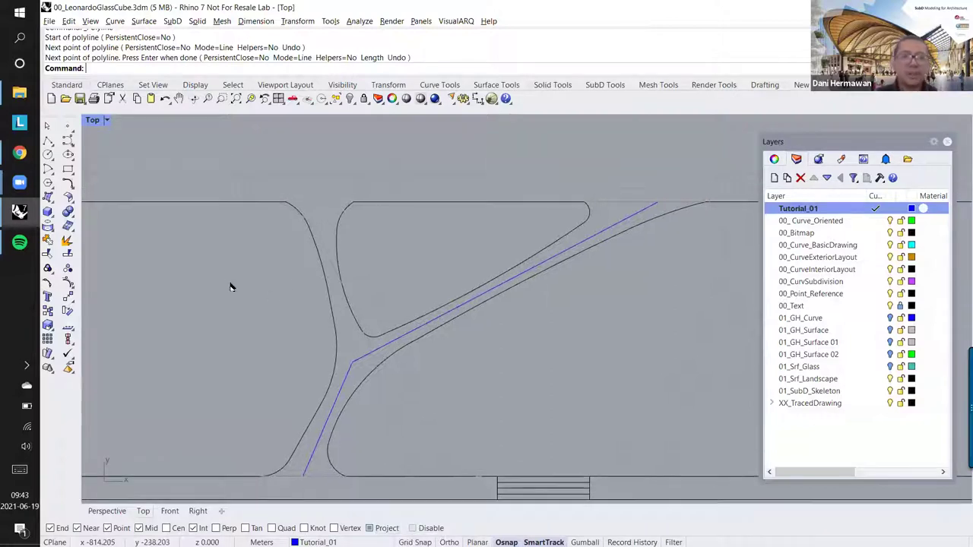
Step: Draw a polyline about 4.1 m long along the first column's steep upper branch, from the upper roof line to the branching point
{"action": "left_click", "coordinate": [48, 141]}
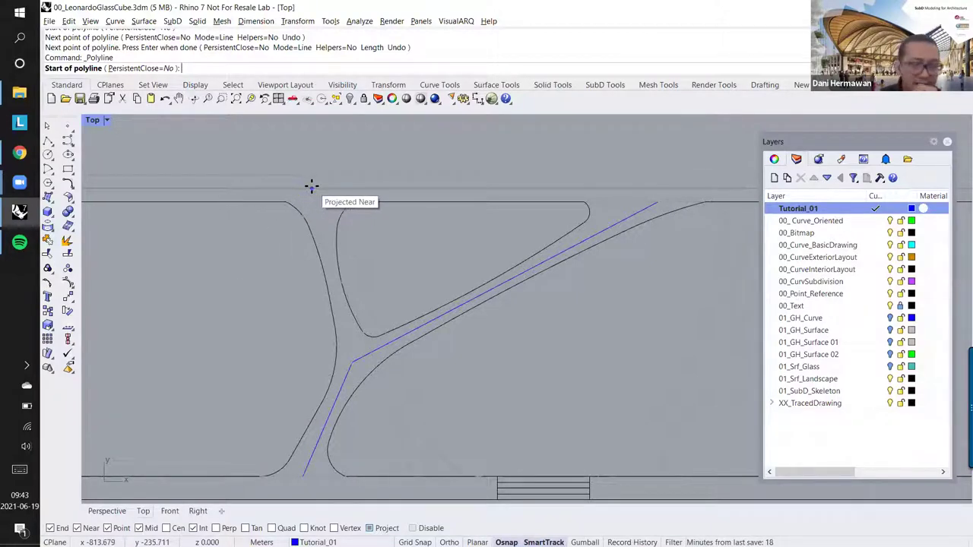
{"action": "left_click", "coordinate": [310, 188]}
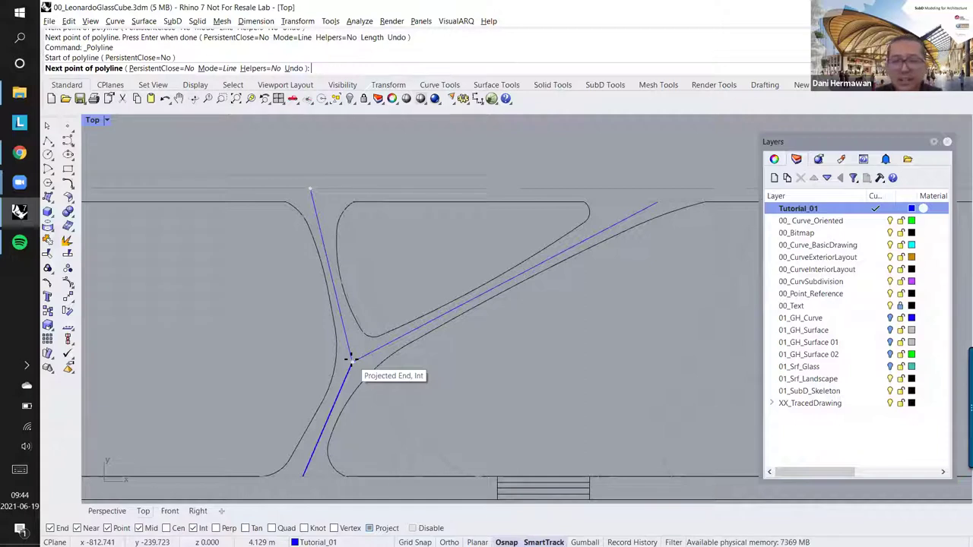
{"action": "left_click", "coordinate": [350, 359]}
{"action": "key", "text": "Return"}
{"action": "scroll", "coordinate": [348, 358], "scroll_direction": "down", "scroll_amount": 3}
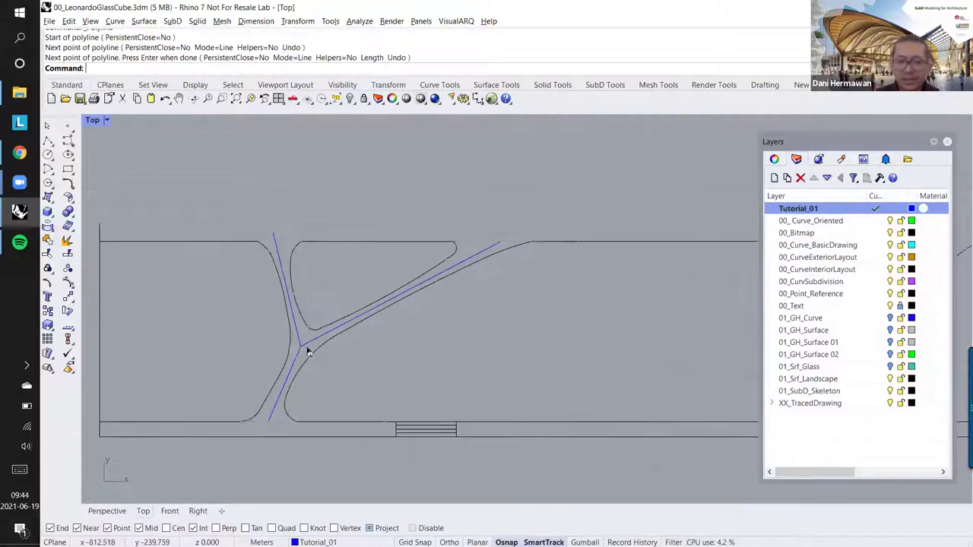
Step: Draw a polyline about 5 m long along the second Y-shaped column's left branch, from the upper roof line to its branching point
{"action": "scroll", "coordinate": [307, 348], "scroll_direction": "down", "scroll_amount": 6}
{"action": "right_click_drag", "start_coordinate": [393, 334], "coordinate": [307, 331]}
{"action": "scroll", "coordinate": [472, 332], "scroll_direction": "up", "scroll_amount": 5}
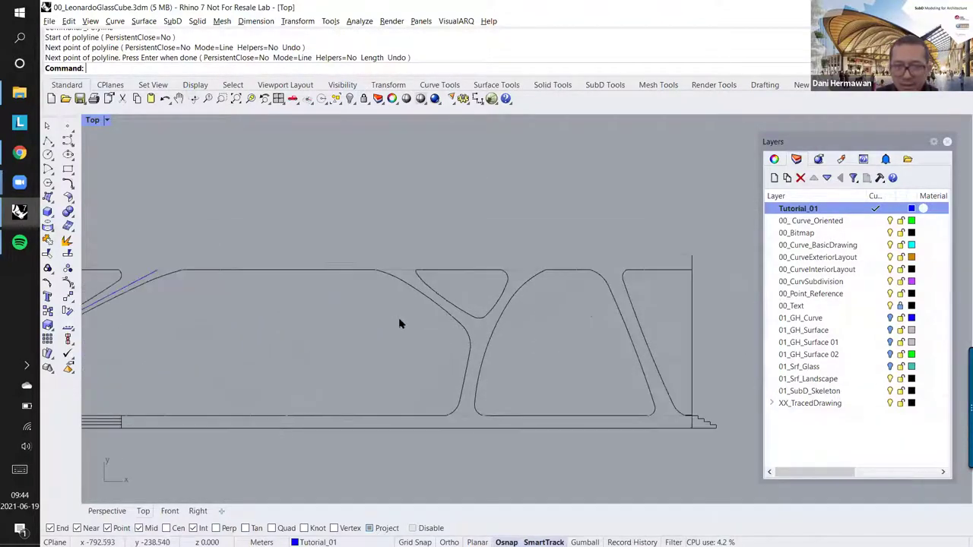
{"action": "scroll", "coordinate": [400, 323], "scroll_direction": "down", "scroll_amount": 3}
{"action": "scroll", "coordinate": [203, 297], "scroll_direction": "up", "scroll_amount": 1}
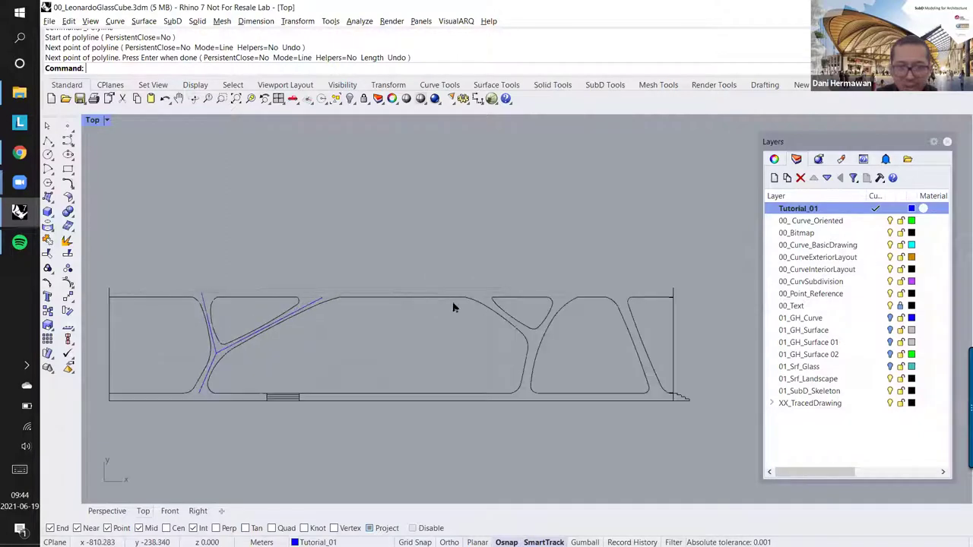
{"action": "scroll", "coordinate": [540, 328], "scroll_direction": "up", "scroll_amount": 5}
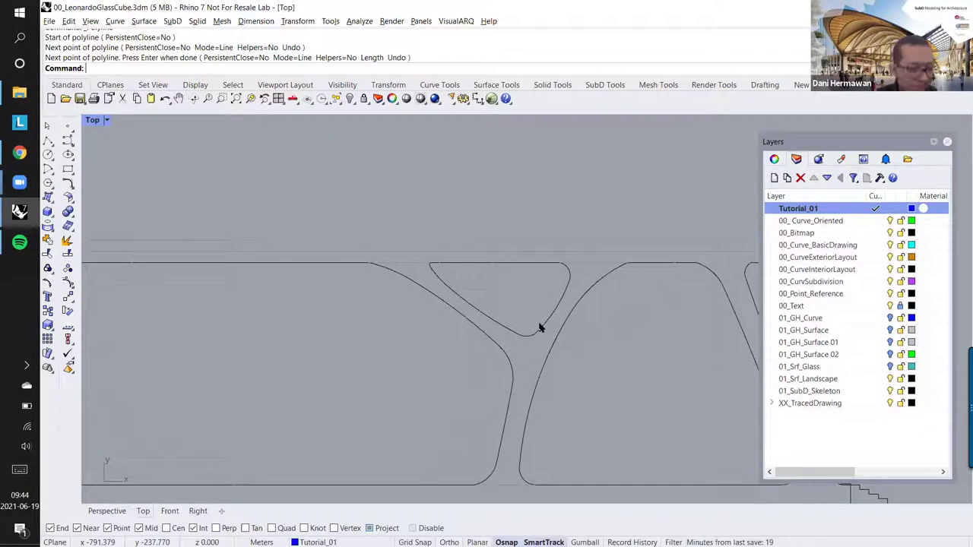
{"action": "scroll", "coordinate": [369, 279], "scroll_direction": "down", "scroll_amount": 1}
{"action": "scroll", "coordinate": [369, 278], "scroll_direction": "up", "scroll_amount": 2}
{"action": "right_click", "coordinate": [308, 244]}
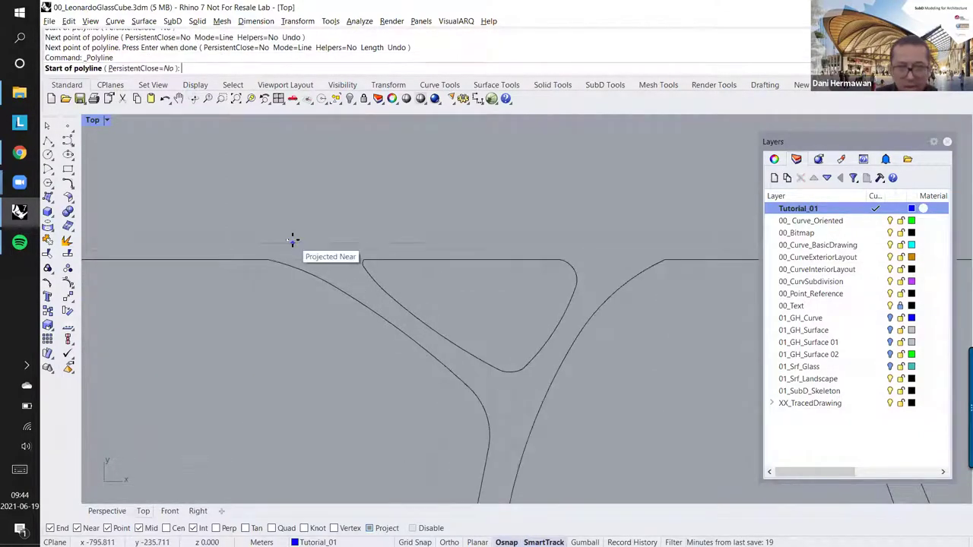
{"action": "left_click", "coordinate": [292, 243]}
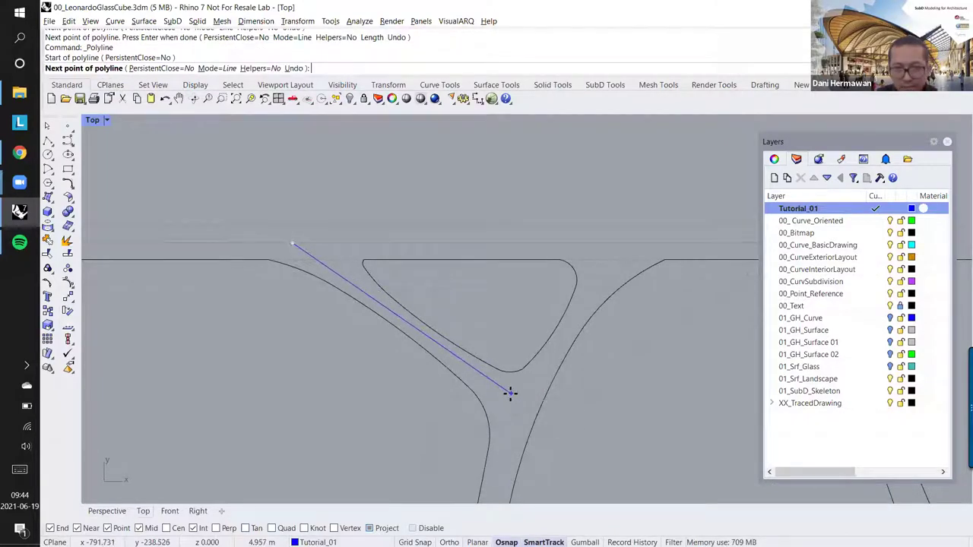
{"action": "left_click", "coordinate": [510, 393]}
{"action": "right_click", "coordinate": [517, 388]}
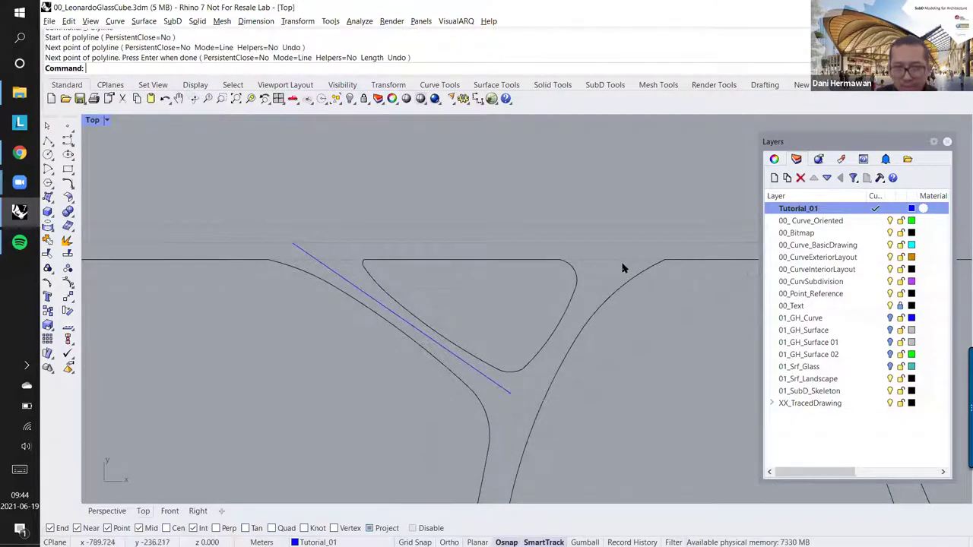
Step: Draw a polyline from the ceiling line along the second column's right branch, through the branching point and down its leg to the floor line
{"action": "right_click", "coordinate": [624, 257]}
{"action": "left_click", "coordinate": [510, 388]}
{"action": "scroll", "coordinate": [505, 390], "scroll_direction": "down", "scroll_amount": 4}
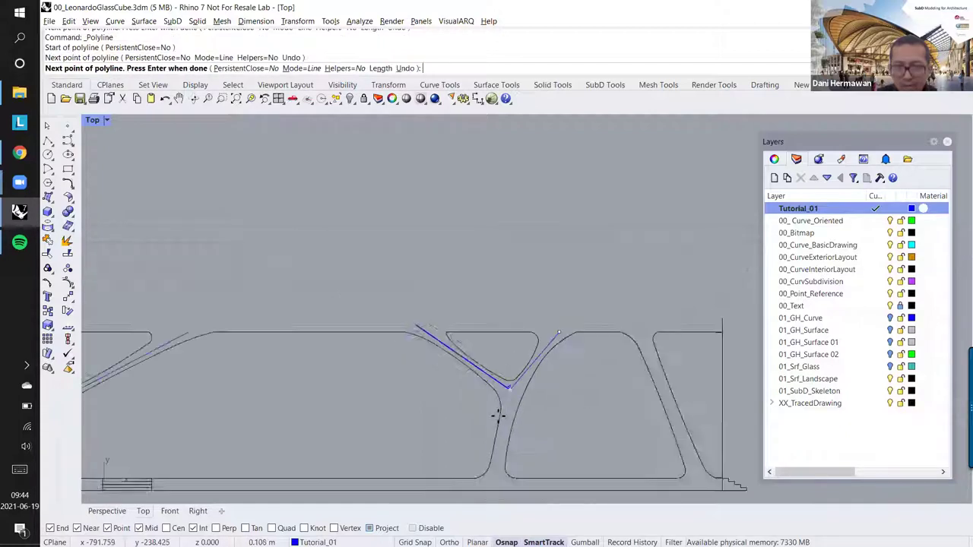
{"action": "left_click", "coordinate": [504, 391]}
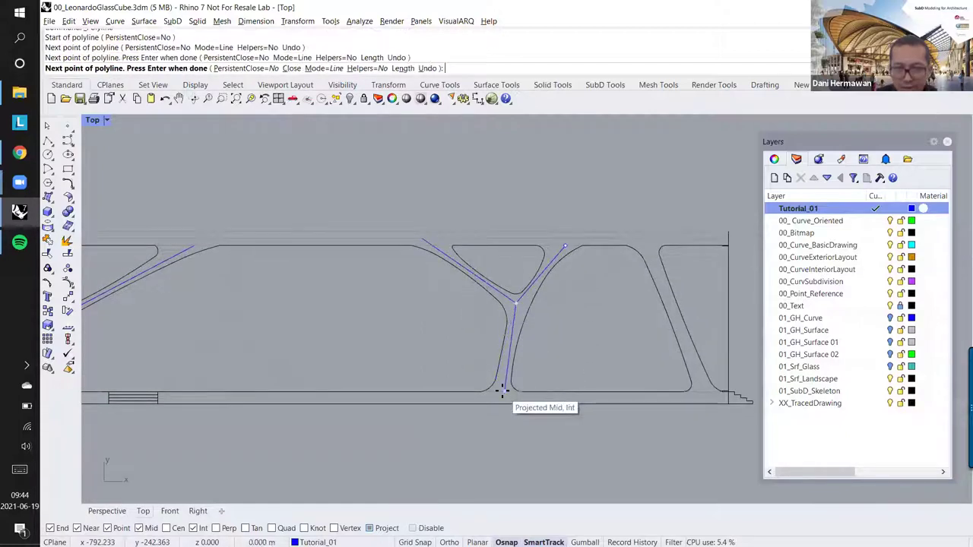
{"action": "right_click", "coordinate": [504, 391]}
Step: Draw a polyline along the middle of the single inclined column near the stepped end, from the upper roof line to the floor line
{"action": "right_click_drag", "start_coordinate": [660, 270], "coordinate": [492, 260]}
{"action": "scroll", "coordinate": [493, 262], "scroll_direction": "up", "scroll_amount": 2}
{"action": "right_click", "coordinate": [469, 214]}
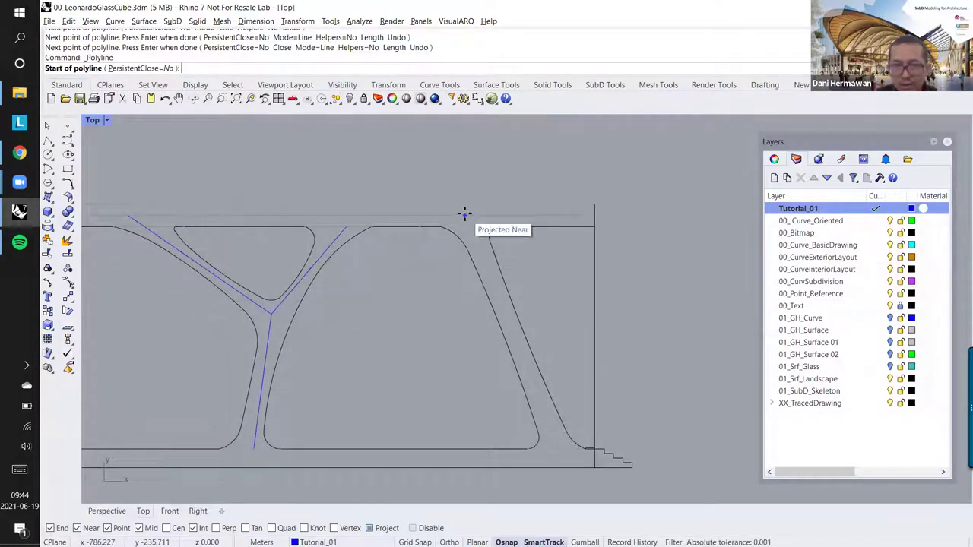
{"action": "left_click", "coordinate": [464, 216]}
{"action": "left_click", "coordinate": [560, 449]}
{"action": "right_click", "coordinate": [561, 449]}
{"action": "scroll", "coordinate": [563, 397], "scroll_direction": "down", "scroll_amount": 2}
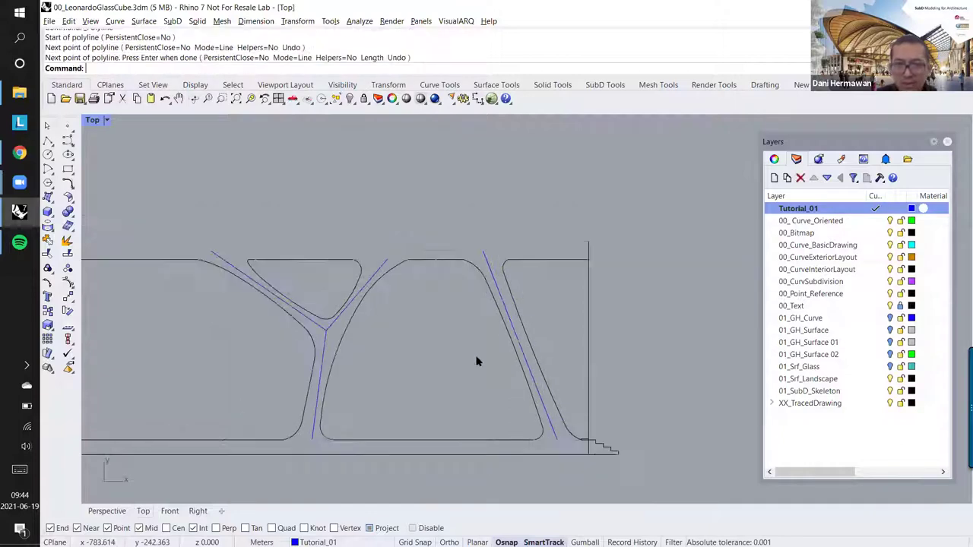
Step: Try to draw a polyline along the roof line between the elevation's two ends, and undo it
{"action": "right_click_drag", "start_coordinate": [476, 360], "coordinate": [607, 336]}
{"action": "scroll", "coordinate": [607, 335], "scroll_direction": "down", "scroll_amount": 4}
{"action": "right_click", "coordinate": [687, 271]}
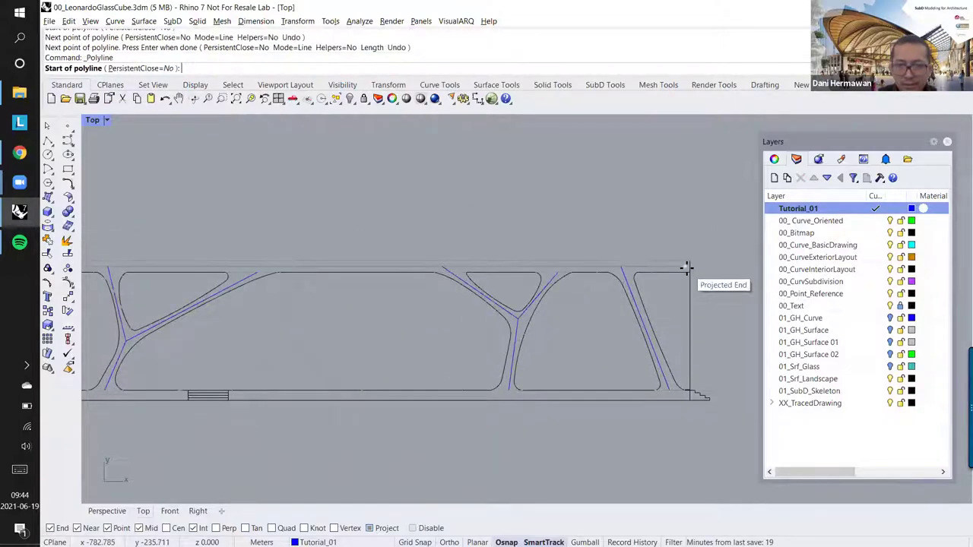
{"action": "left_click", "coordinate": [684, 266]}
{"action": "right_click_drag", "start_coordinate": [310, 279], "coordinate": [459, 274]}
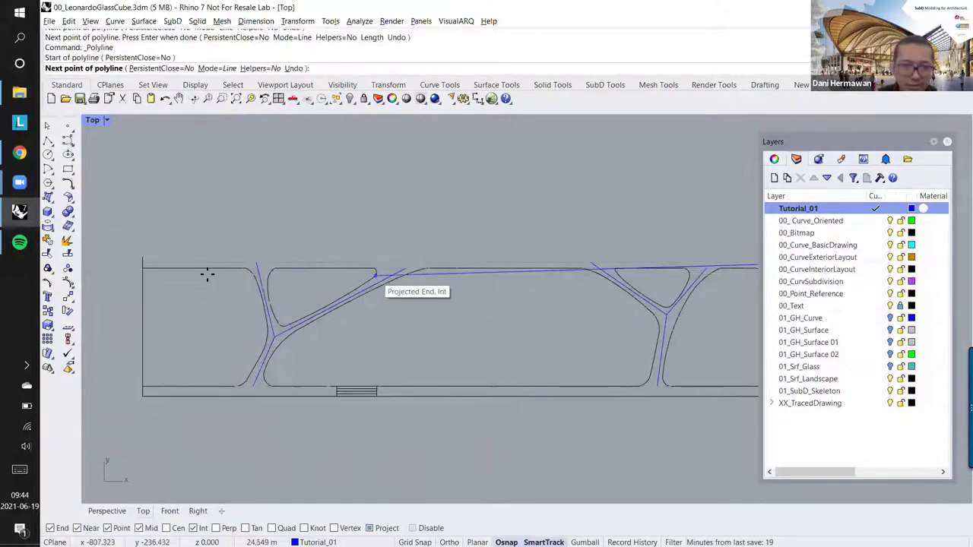
{"action": "left_click", "coordinate": [144, 261]}
{"action": "key", "text": "Escape"}
{"action": "scroll", "coordinate": [145, 263], "scroll_direction": "down", "scroll_amount": 8}
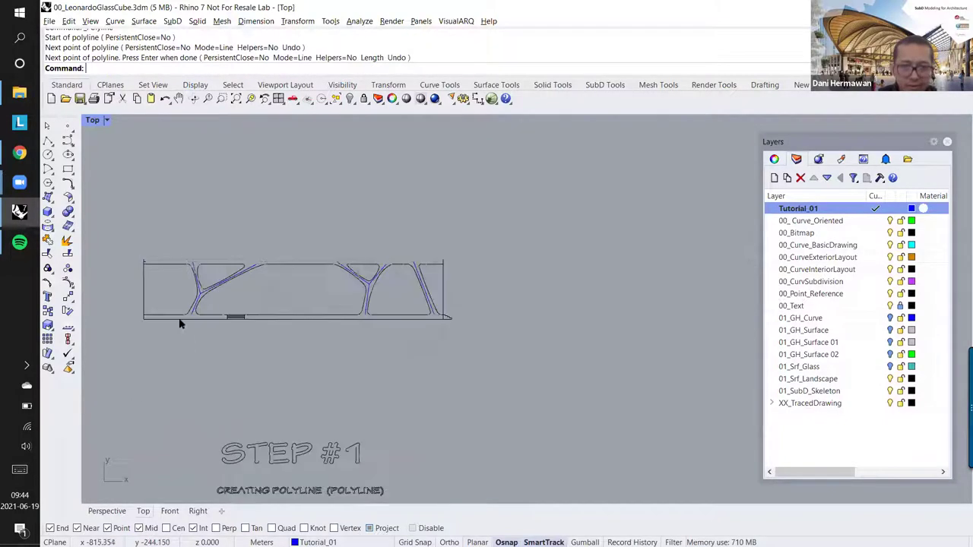
{"action": "scroll", "coordinate": [179, 321], "scroll_direction": "up", "scroll_amount": 6}
{"action": "key", "text": "ctrl+z"}
{"action": "scroll", "coordinate": [689, 206], "scroll_direction": "up", "scroll_amount": 10}
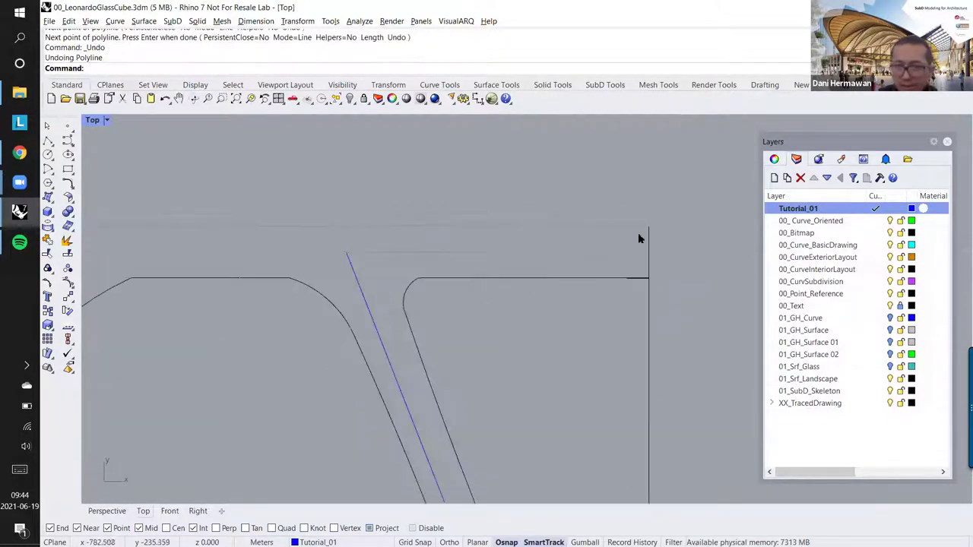
Step: Draw a roof centreline polyline about 37 m long between the midpoints of the elevation's two end edges above the ceiling line
{"action": "right_click", "coordinate": [637, 232]}
{"action": "left_click", "coordinate": [648, 265]}
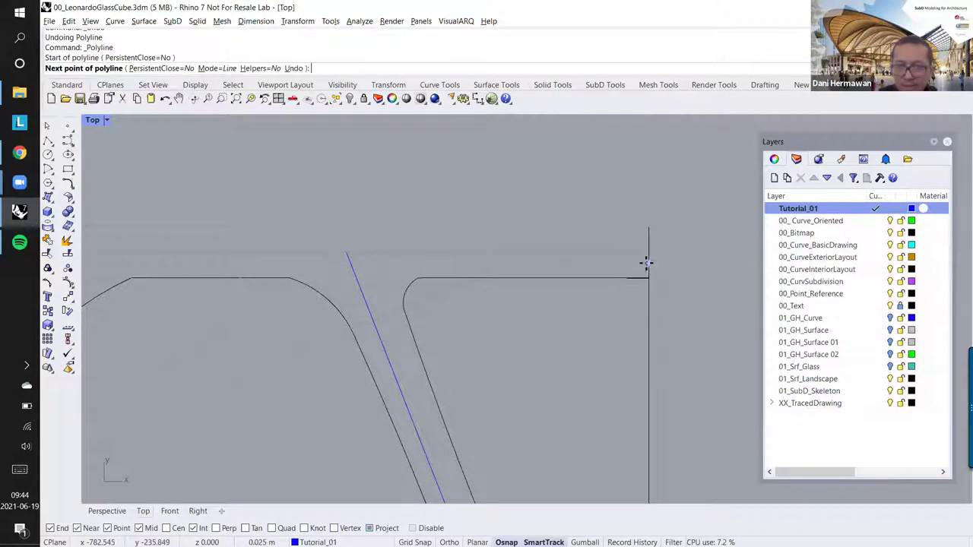
{"action": "scroll", "coordinate": [648, 264], "scroll_direction": "down", "scroll_amount": 12}
{"action": "right_click_drag", "start_coordinate": [294, 268], "coordinate": [544, 271]}
{"action": "scroll", "coordinate": [198, 262], "scroll_direction": "up", "scroll_amount": 2}
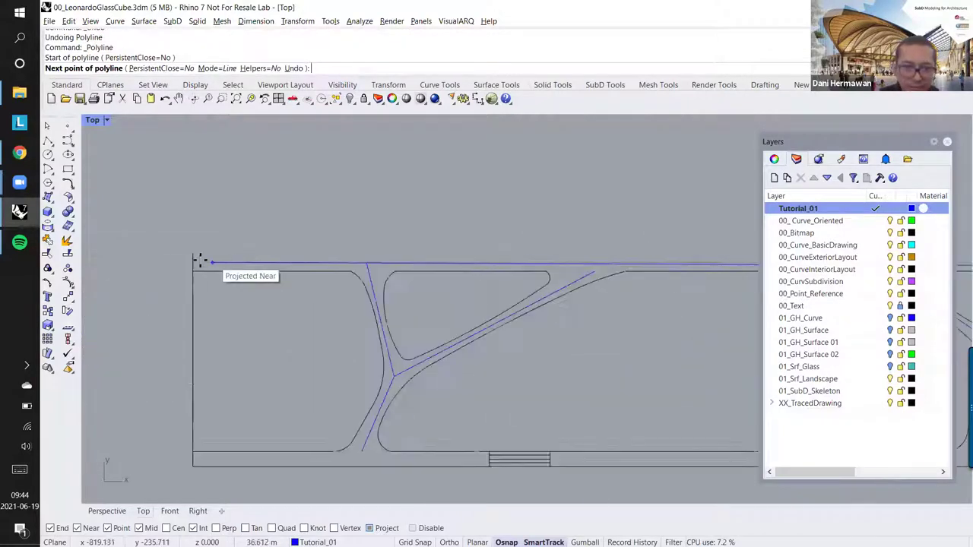
{"action": "scroll", "coordinate": [195, 266], "scroll_direction": "up", "scroll_amount": 3}
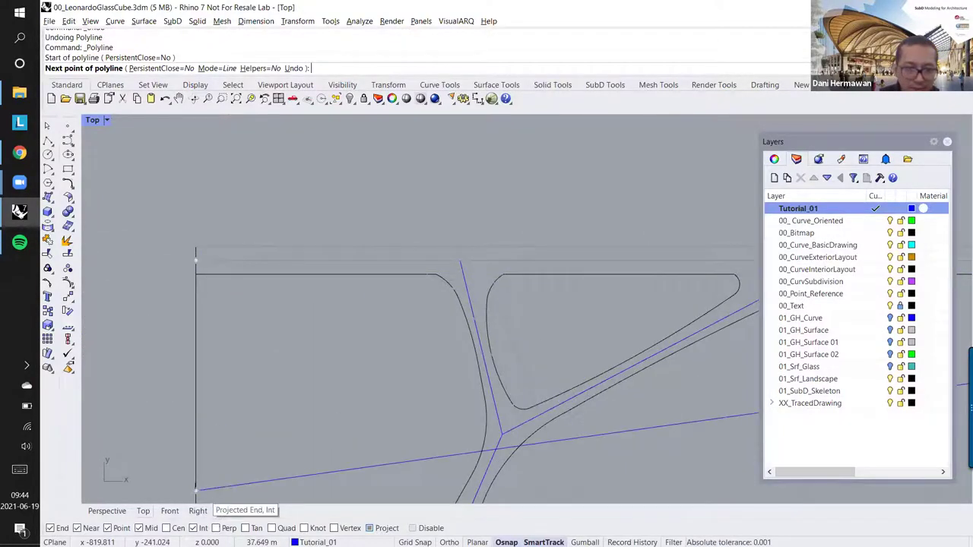
{"action": "left_click", "coordinate": [195, 266]}
{"action": "key", "text": "Return"}
Step: Draw a polyline about 37 m long along the middle of the floor band, from one end of the elevation to the other
{"action": "scroll", "coordinate": [218, 375], "scroll_direction": "down", "scroll_amount": 3}
{"action": "scroll", "coordinate": [204, 333], "scroll_direction": "up", "scroll_amount": 3}
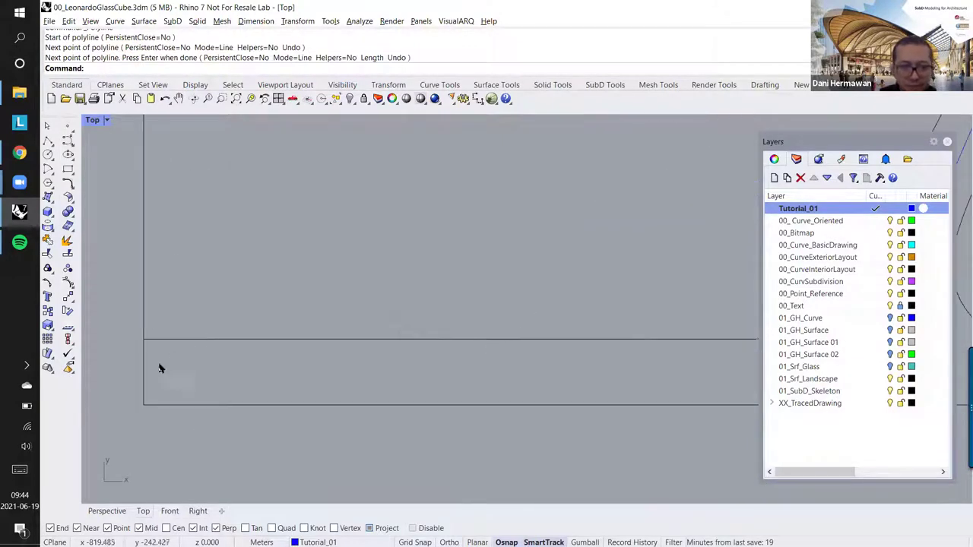
{"action": "key", "text": "Return"}
{"action": "left_click", "coordinate": [151, 372]}
{"action": "scroll", "coordinate": [152, 372], "scroll_direction": "down", "scroll_amount": 2}
{"action": "scroll", "coordinate": [281, 345], "scroll_direction": "down", "scroll_amount": 4}
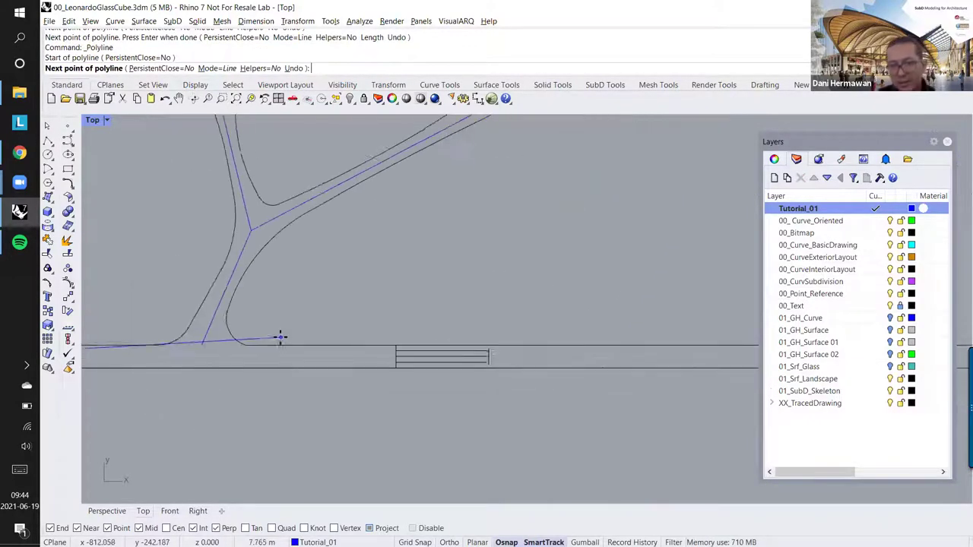
{"action": "scroll", "coordinate": [564, 345], "scroll_direction": "up", "scroll_amount": 4}
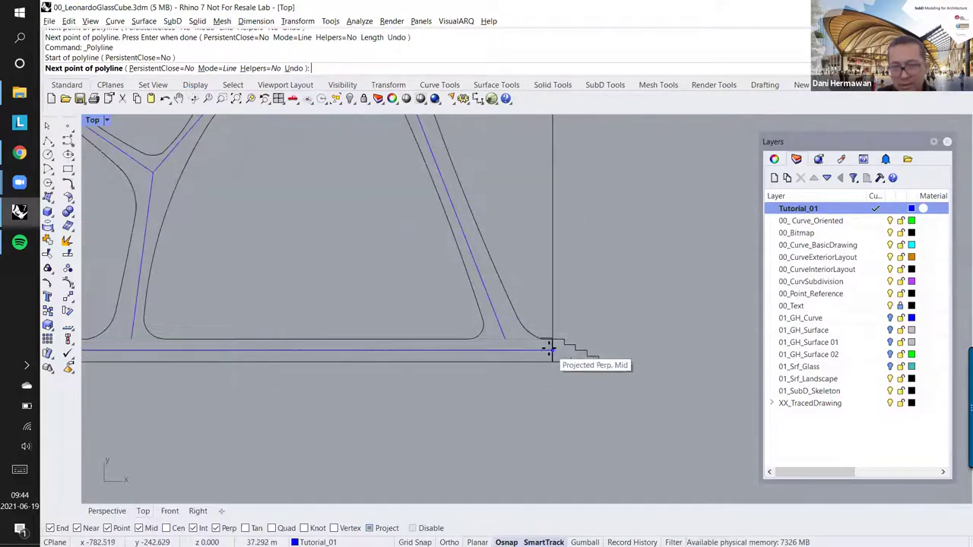
{"action": "left_click", "coordinate": [564, 346]}
{"action": "key", "text": "Return"}
{"action": "scroll", "coordinate": [426, 373], "scroll_direction": "down", "scroll_amount": 4}
{"action": "right_click_drag", "start_coordinate": [504, 385], "coordinate": [478, 401]}
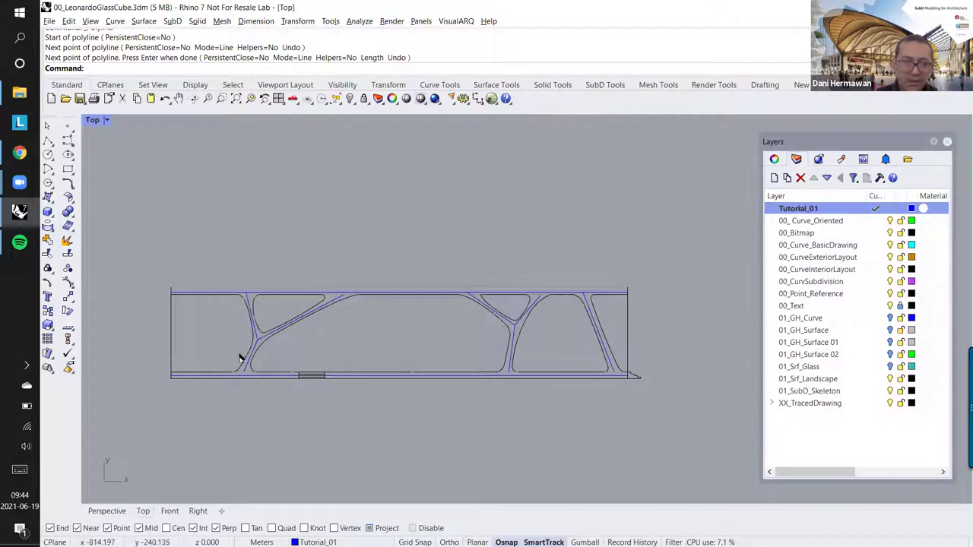
Step: Extend the first Y-shaped column's leg centreline down to the floor centreline, using the floor centreline as the boundary
{"action": "scroll", "coordinate": [239, 372], "scroll_direction": "up", "scroll_amount": 1}
{"action": "scroll", "coordinate": [240, 365], "scroll_direction": "up", "scroll_amount": 4}
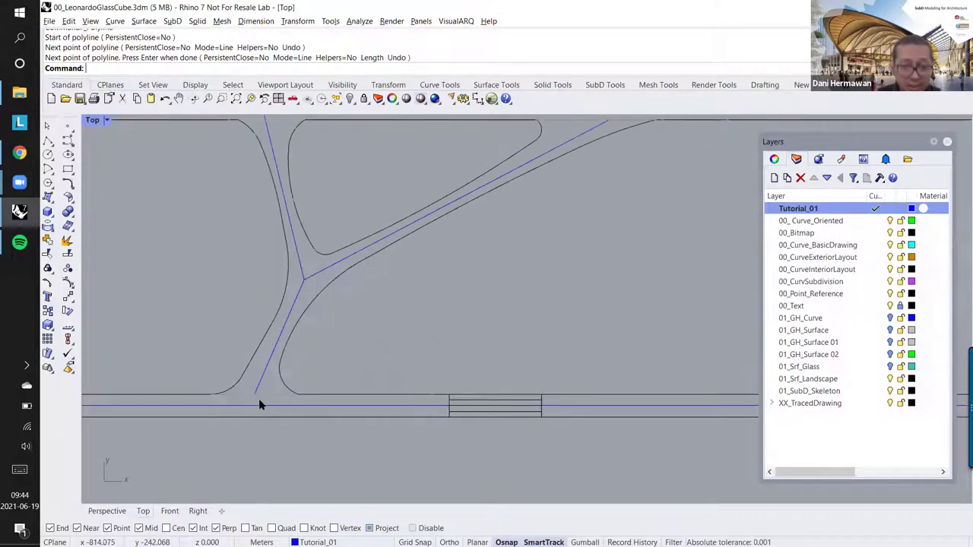
{"action": "scroll", "coordinate": [258, 392], "scroll_direction": "up", "scroll_amount": 2}
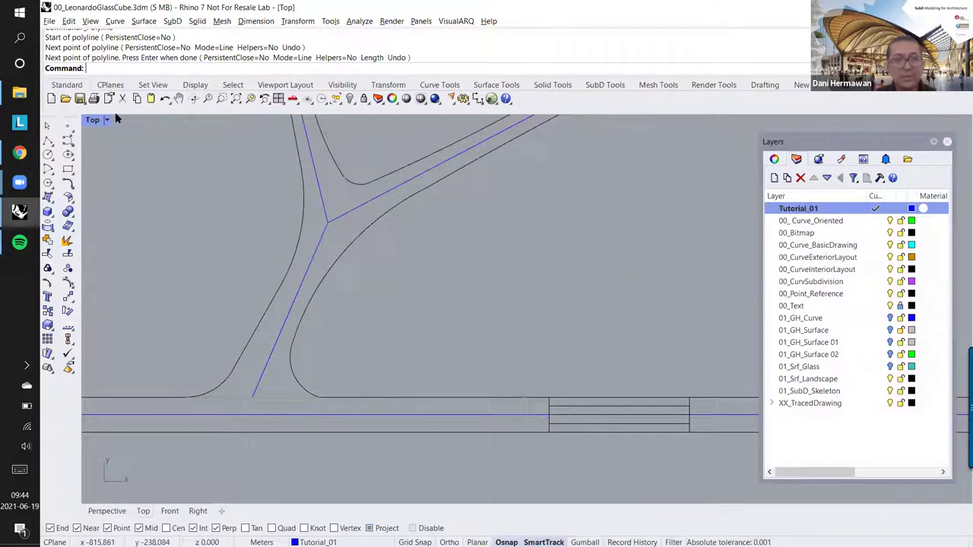
{"action": "type", "text": "Extend"}
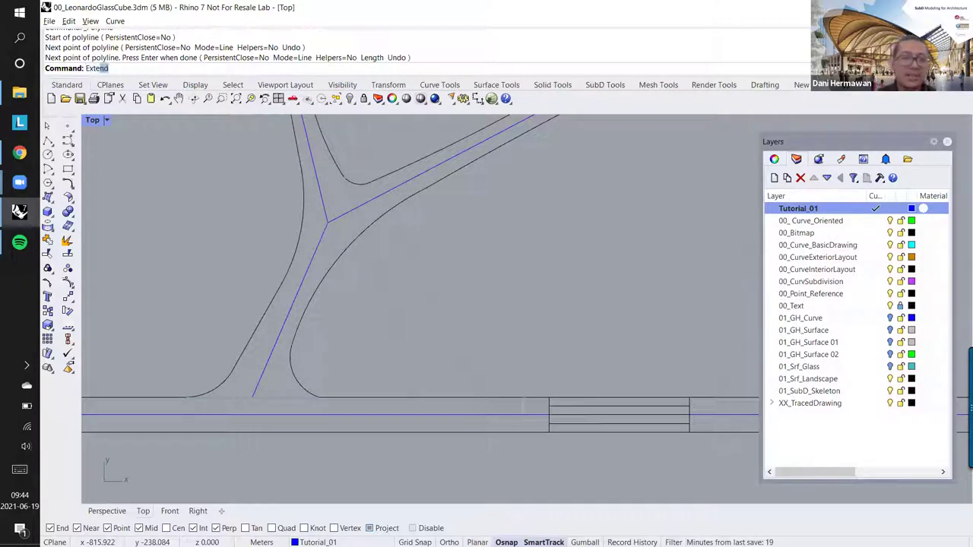
{"action": "key", "text": "Escape"}
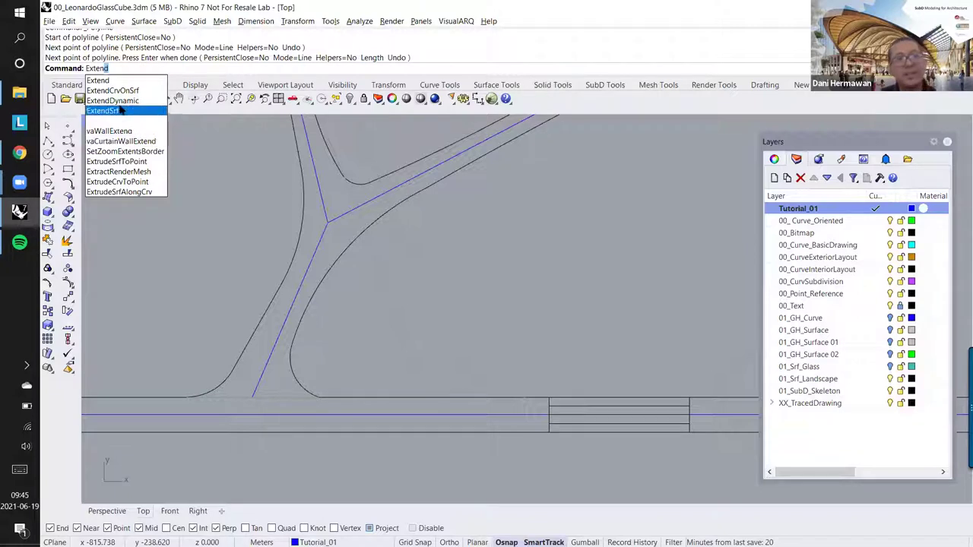
{"action": "left_click", "coordinate": [107, 80]}
{"action": "scroll", "coordinate": [246, 355], "scroll_direction": "down", "scroll_amount": 3}
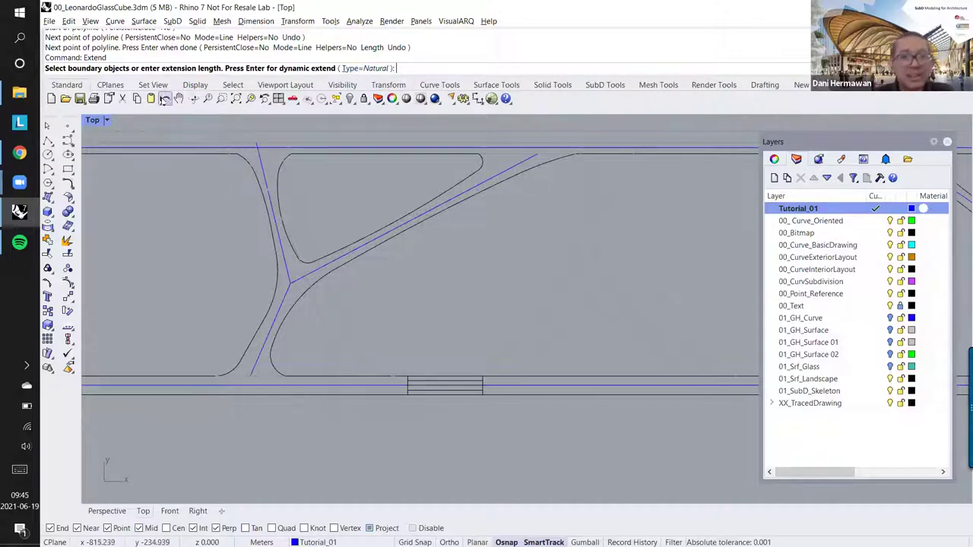
{"action": "left_click", "coordinate": [257, 389]}
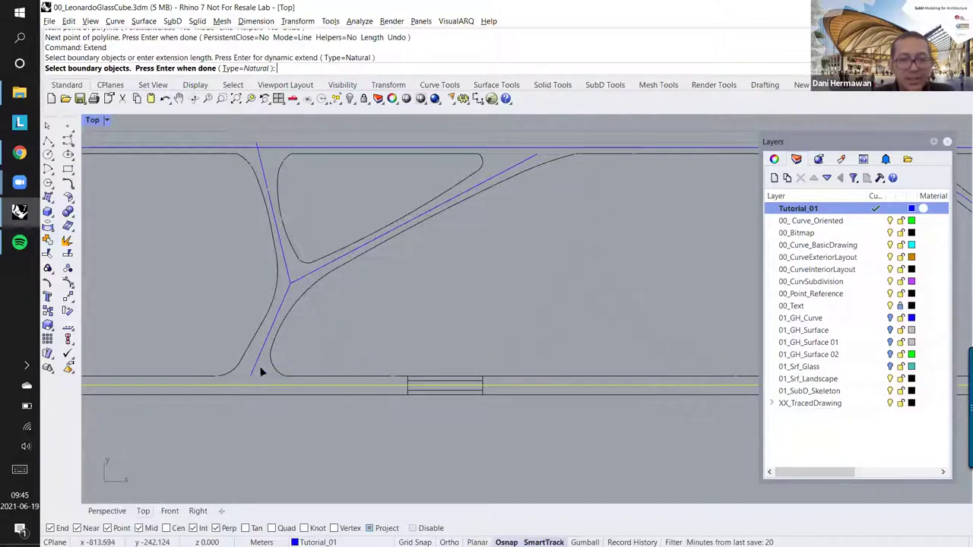
{"action": "scroll", "coordinate": [260, 374], "scroll_direction": "down", "scroll_amount": 4}
{"action": "scroll", "coordinate": [211, 313], "scroll_direction": "up", "scroll_amount": 3}
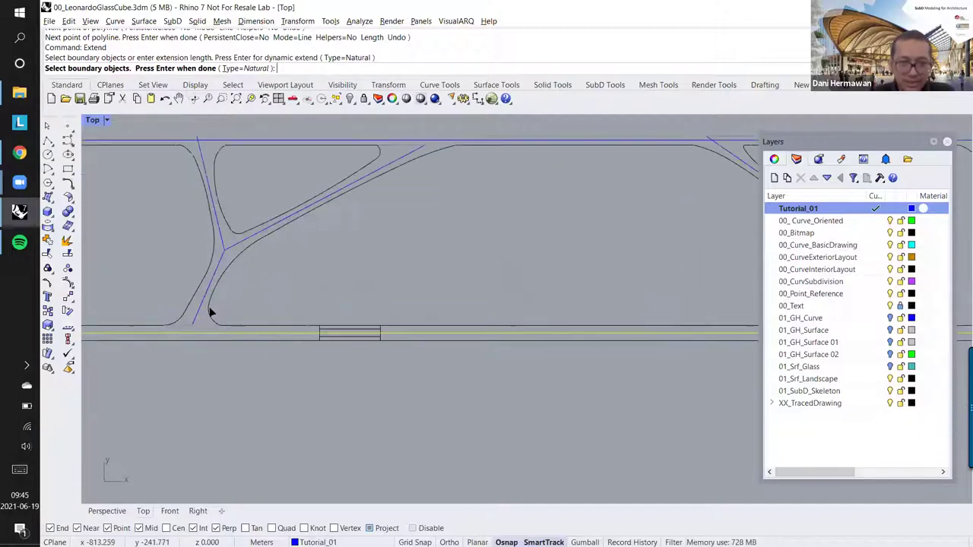
{"action": "key", "text": "Return"}
{"action": "left_click", "coordinate": [200, 313]}
{"action": "scroll", "coordinate": [209, 323], "scroll_direction": "down", "scroll_amount": 1}
{"action": "scroll", "coordinate": [205, 333], "scroll_direction": "up", "scroll_amount": 2}
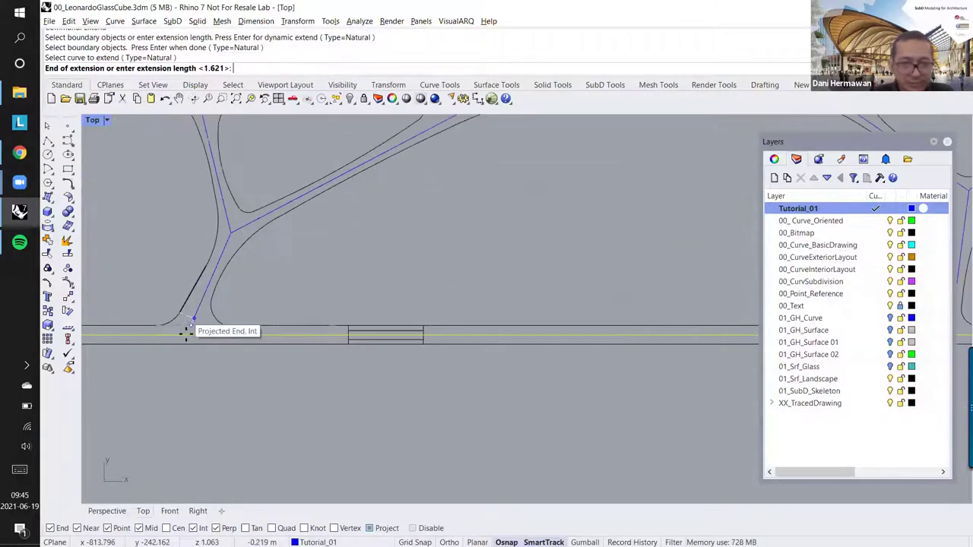
{"action": "left_click", "coordinate": [187, 332]}
Step: Extend the inclined column's centreline and the second Y-shaped column's leg down to the floor centreline
{"action": "scroll", "coordinate": [228, 330], "scroll_direction": "down", "scroll_amount": 3}
{"action": "scroll", "coordinate": [519, 330], "scroll_direction": "up", "scroll_amount": 3}
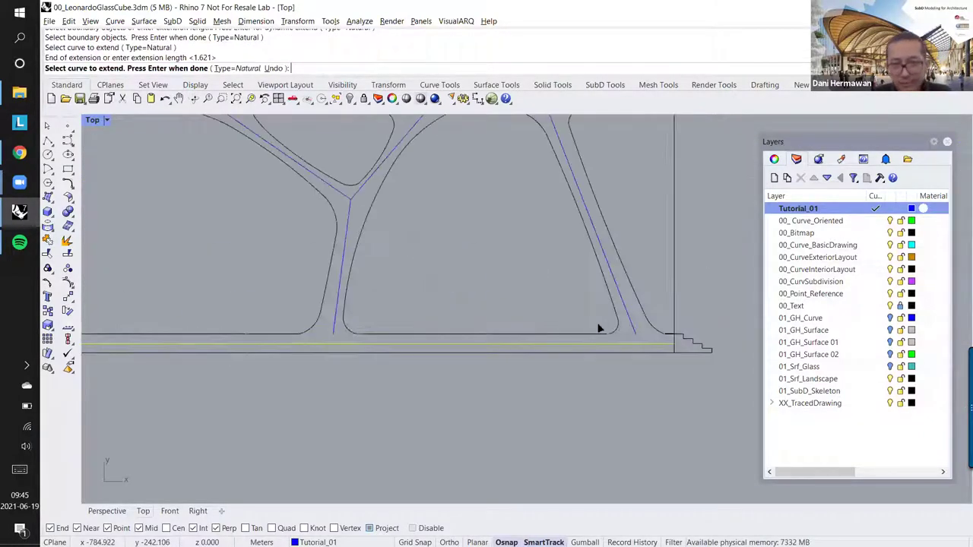
{"action": "left_click", "coordinate": [626, 318]}
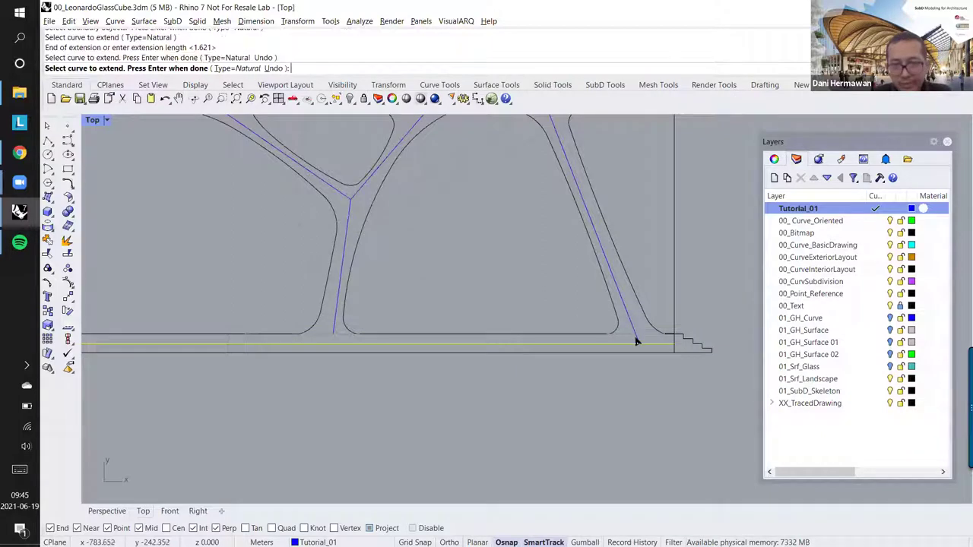
{"action": "left_click", "coordinate": [336, 328]}
{"action": "scroll", "coordinate": [388, 273], "scroll_direction": "down", "scroll_amount": 3}
{"action": "scroll", "coordinate": [248, 248], "scroll_direction": "up", "scroll_amount": 3}
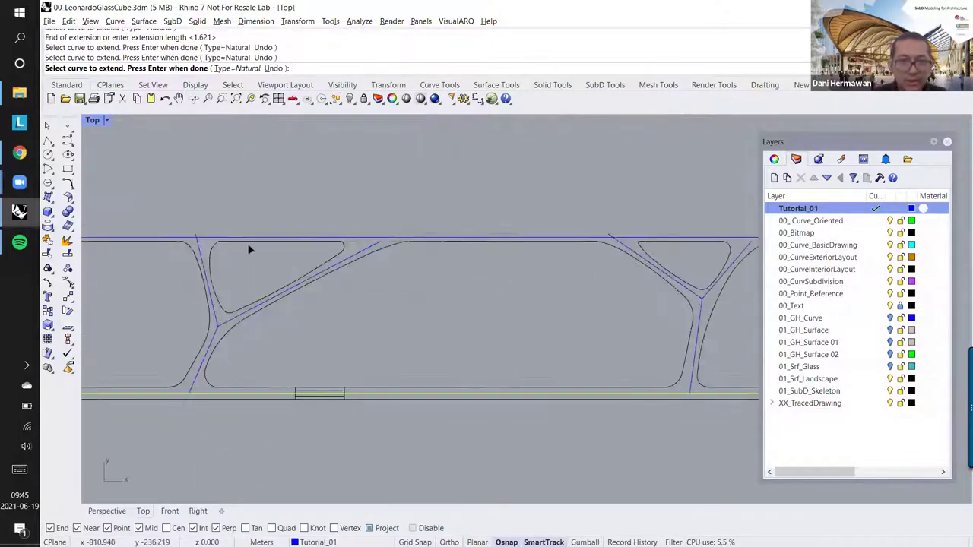
{"action": "key", "text": "Return"}
{"action": "key", "text": "Return"}
{"action": "left_click", "coordinate": [233, 242]}
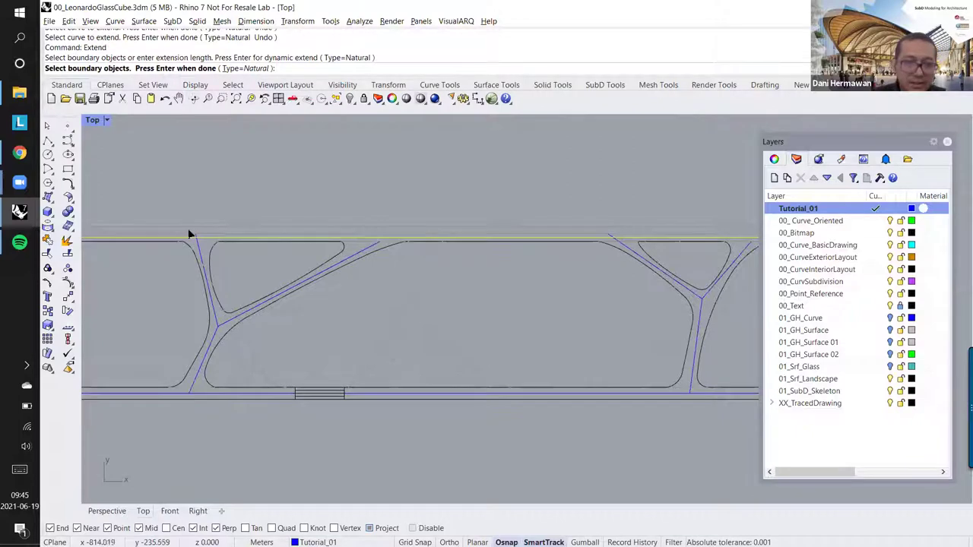
{"action": "right_click_drag", "start_coordinate": [190, 233], "coordinate": [298, 228]}
{"action": "scroll", "coordinate": [431, 234], "scroll_direction": "down", "scroll_amount": 6}
{"action": "right_click_drag", "start_coordinate": [413, 239], "coordinate": [307, 244]}
{"action": "scroll", "coordinate": [250, 234], "scroll_direction": "up", "scroll_amount": 5}
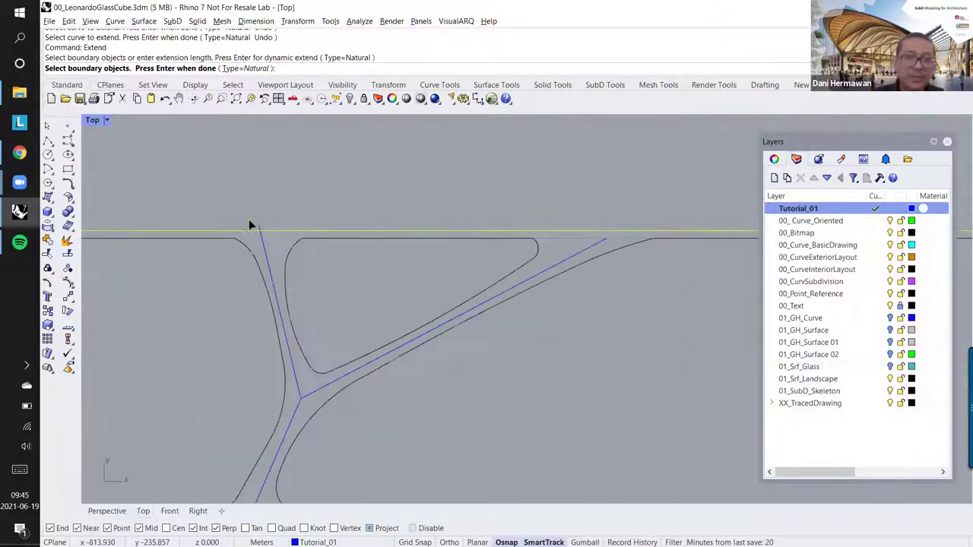
{"action": "right_click", "coordinate": [253, 180]}
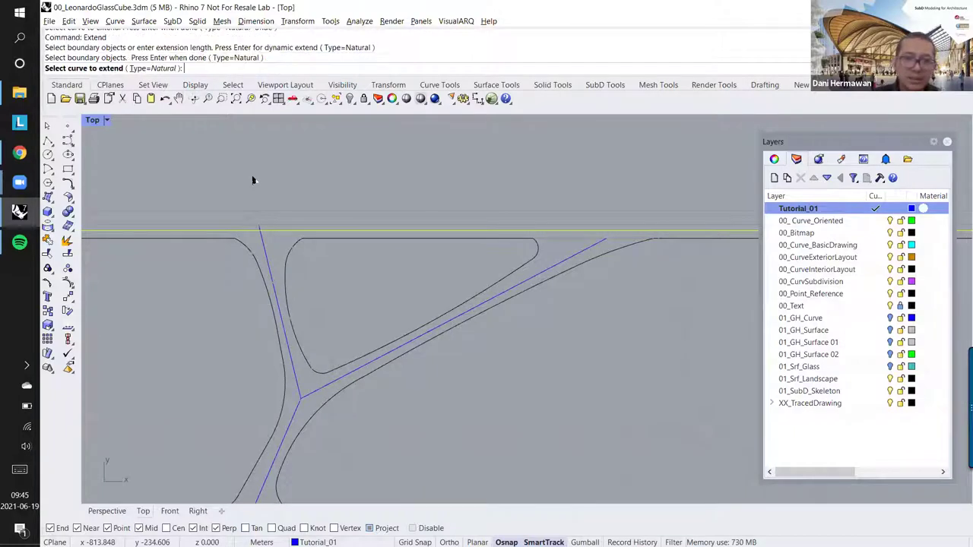
{"action": "right_click", "coordinate": [253, 180]}
Step: Trim the part of the first Y-shaped column's left branch that sticks out above the roof centreline
{"action": "type", "text": "Trim"}
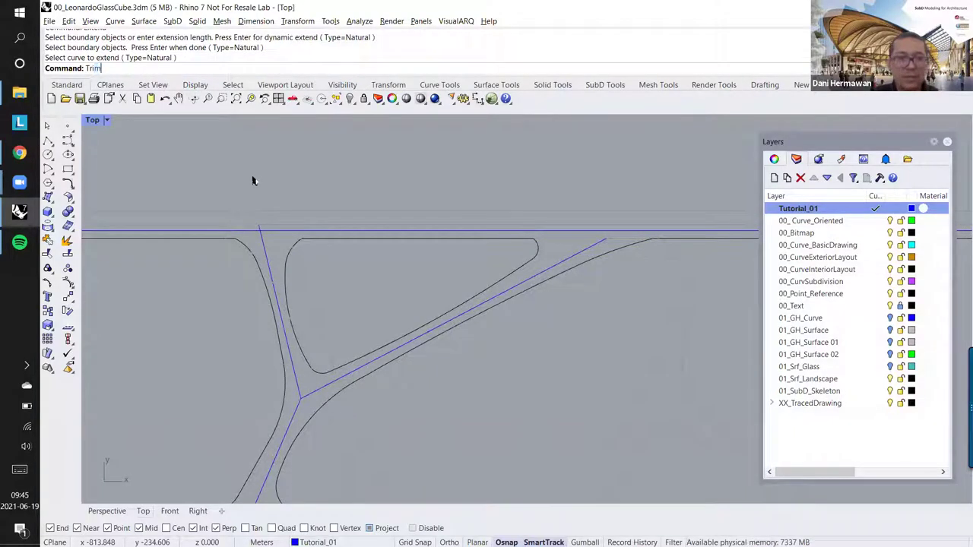
{"action": "key", "text": "Return"}
{"action": "left_click", "coordinate": [275, 234]}
{"action": "scroll", "coordinate": [271, 229], "scroll_direction": "up", "scroll_amount": 10}
{"action": "right_click", "coordinate": [259, 227]}
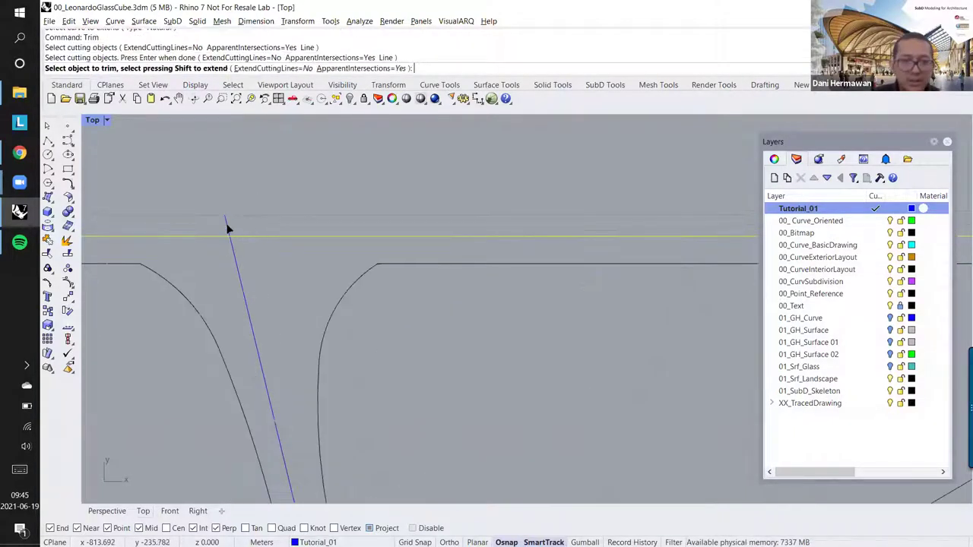
{"action": "left_click", "coordinate": [226, 224]}
Step: Trim the ends of the second column's left branch and the inclined column's centreline that project above the roof centreline
{"action": "scroll", "coordinate": [256, 213], "scroll_direction": "down", "scroll_amount": 12}
{"action": "right_click_drag", "start_coordinate": [384, 220], "coordinate": [485, 226]}
{"action": "scroll", "coordinate": [485, 226], "scroll_direction": "up", "scroll_amount": 5}
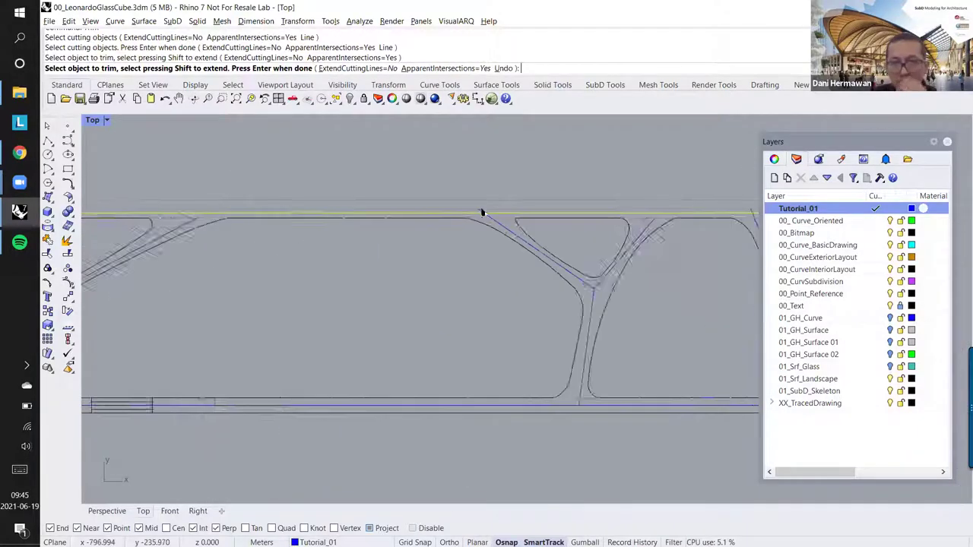
{"action": "left_click", "coordinate": [477, 229]}
{"action": "scroll", "coordinate": [524, 227], "scroll_direction": "down", "scroll_amount": 5}
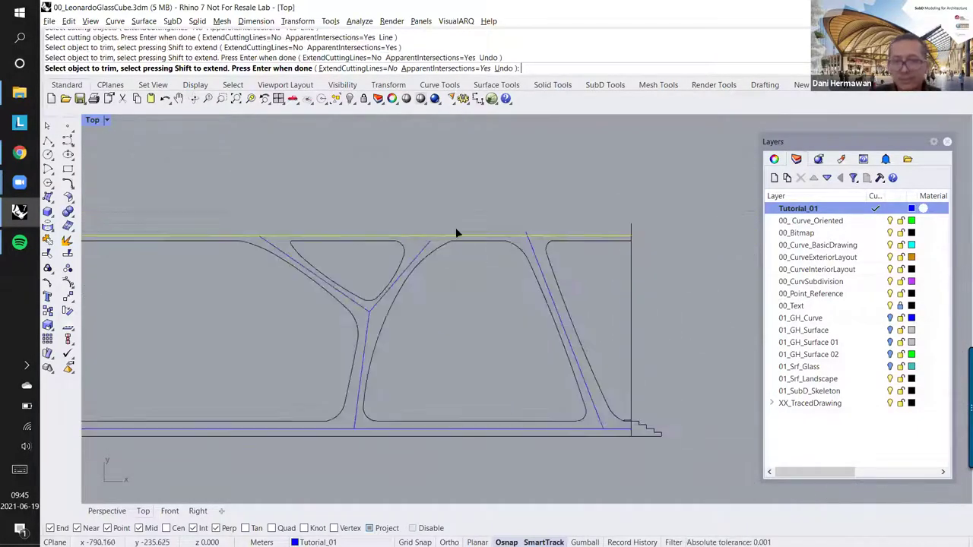
{"action": "scroll", "coordinate": [524, 235], "scroll_direction": "up", "scroll_amount": 5}
{"action": "left_click", "coordinate": [625, 235]}
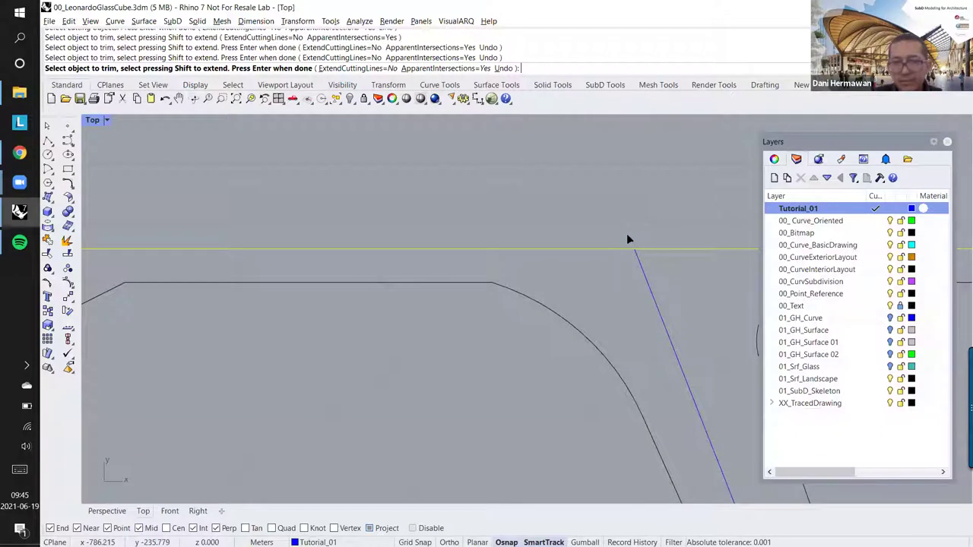
{"action": "right_click", "coordinate": [619, 230]}
Step: Extend the second Y-shaped column's right branch up to the roof centreline
{"action": "scroll", "coordinate": [617, 228], "scroll_direction": "down", "scroll_amount": 6}
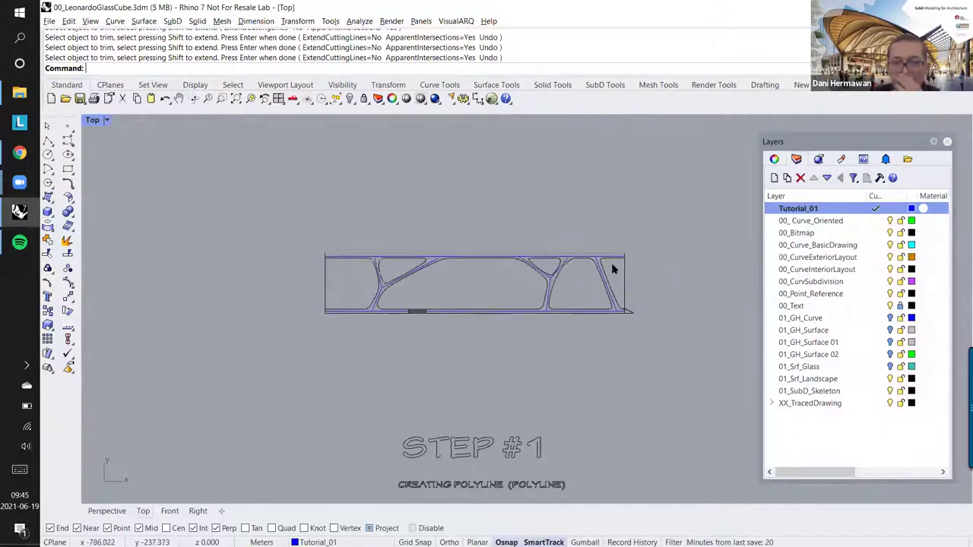
{"action": "scroll", "coordinate": [613, 263], "scroll_direction": "up", "scroll_amount": 3}
{"action": "scroll", "coordinate": [456, 231], "scroll_direction": "up", "scroll_amount": 3}
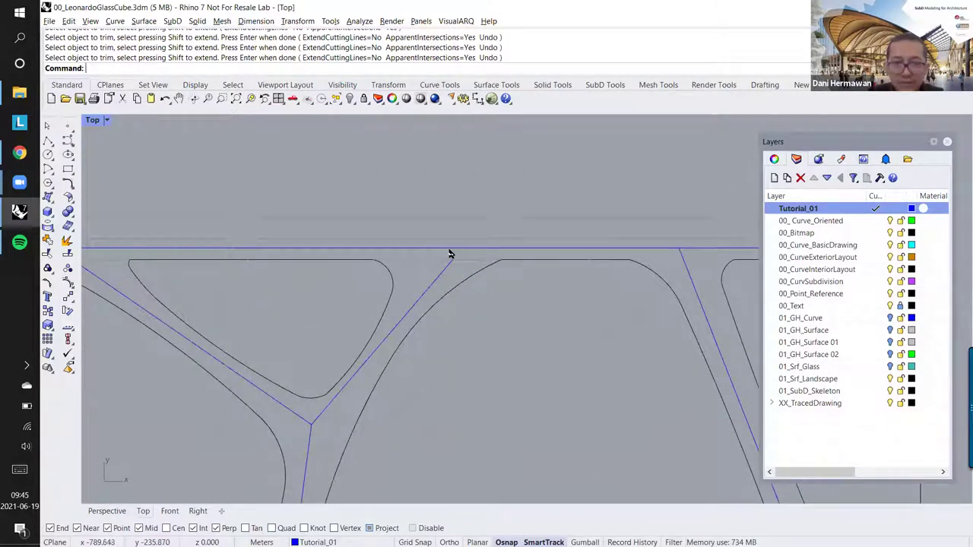
{"action": "left_click", "coordinate": [451, 250]}
{"action": "type", "text": "Extend"}
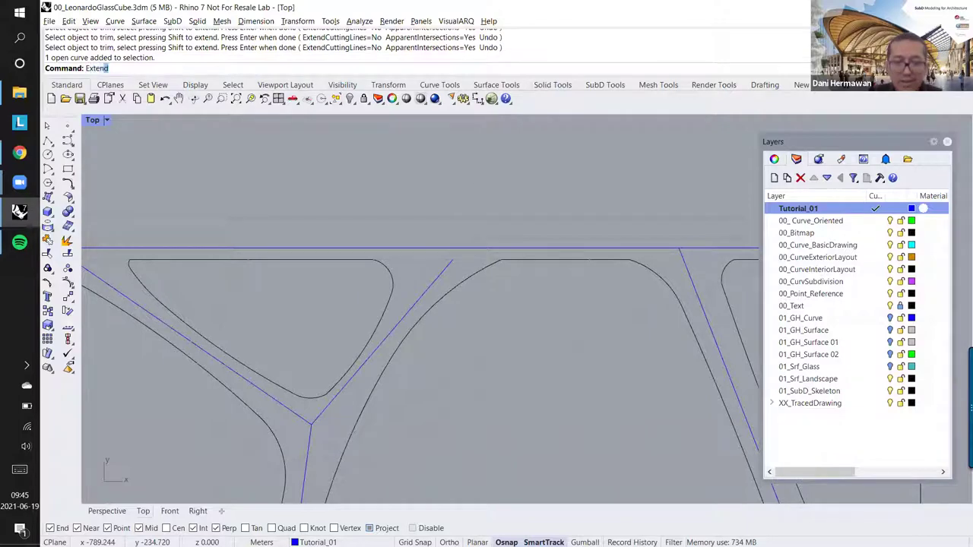
{"action": "key", "text": "Return"}
{"action": "left_click", "coordinate": [460, 250]}
{"action": "right_click", "coordinate": [445, 267]}
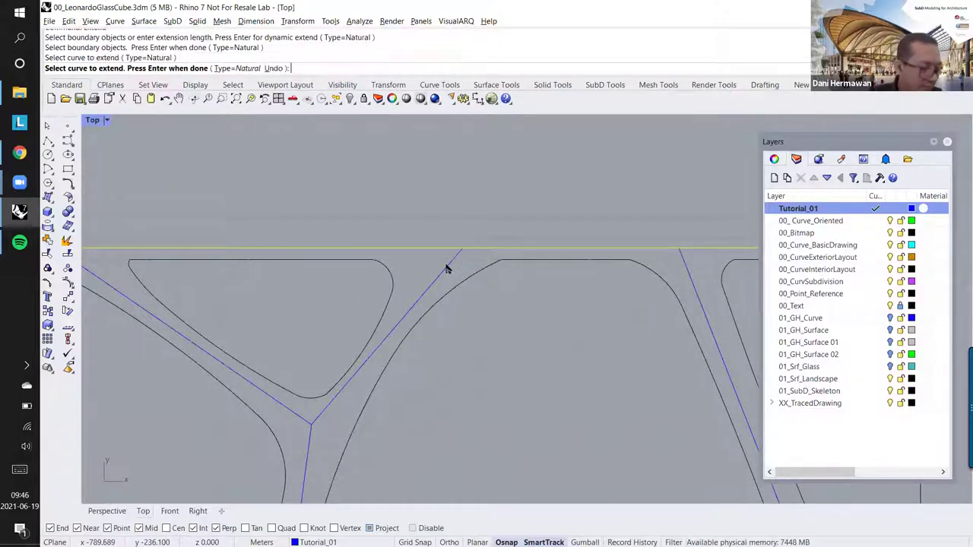
{"action": "right_click", "coordinate": [447, 267]}
{"action": "scroll", "coordinate": [402, 282], "scroll_direction": "down", "scroll_amount": 5}
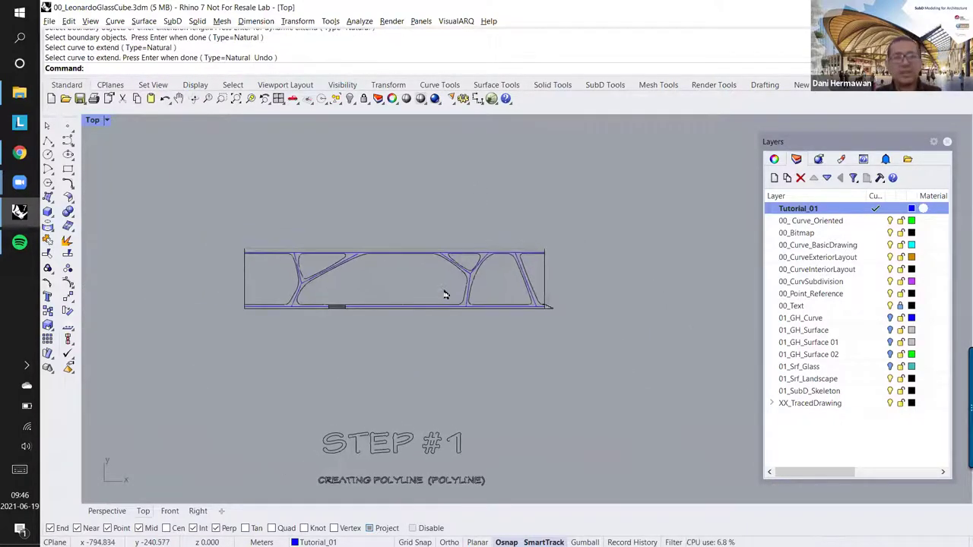
{"action": "scroll", "coordinate": [446, 295], "scroll_direction": "down", "scroll_amount": 5}
{"action": "scroll", "coordinate": [430, 228], "scroll_direction": "up", "scroll_amount": 3}
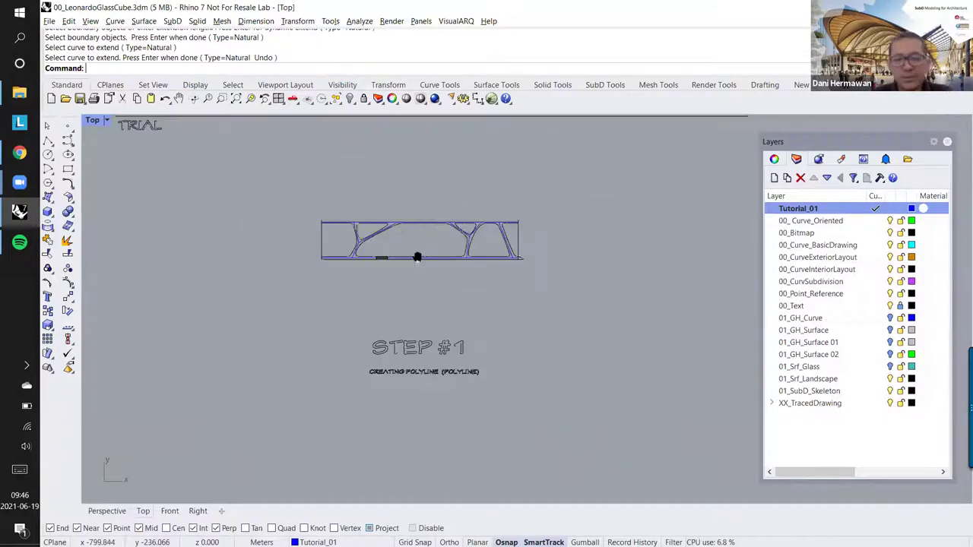
{"action": "scroll", "coordinate": [386, 278], "scroll_direction": "down", "scroll_amount": 1}
{"action": "scroll", "coordinate": [385, 282], "scroll_direction": "up", "scroll_amount": 3}
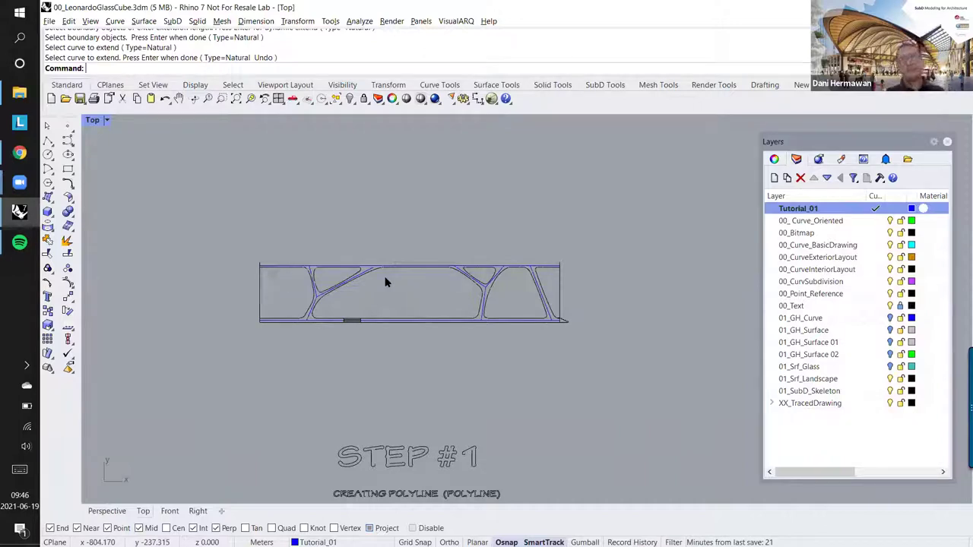
{"action": "scroll", "coordinate": [387, 278], "scroll_direction": "down", "scroll_amount": 5}
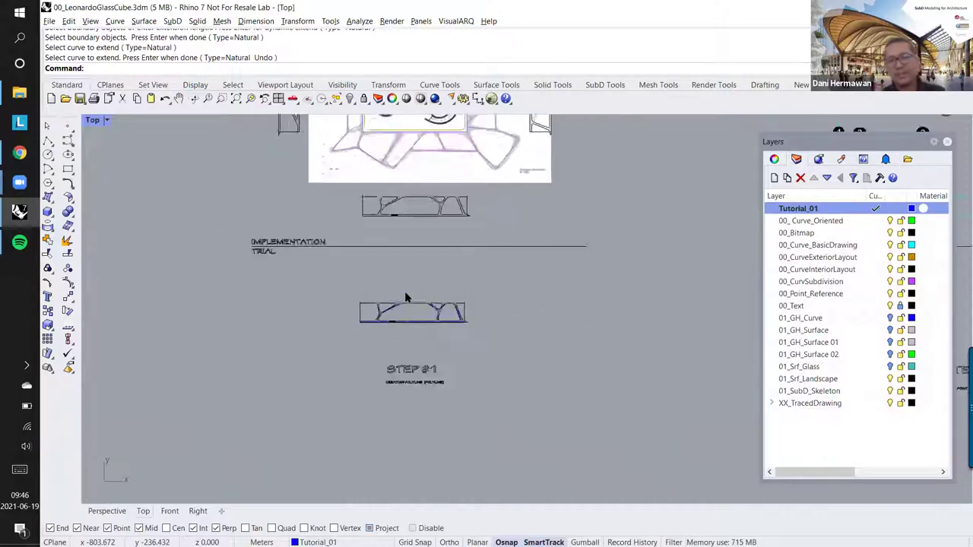
{"action": "scroll", "coordinate": [406, 293], "scroll_direction": "down", "scroll_amount": 2}
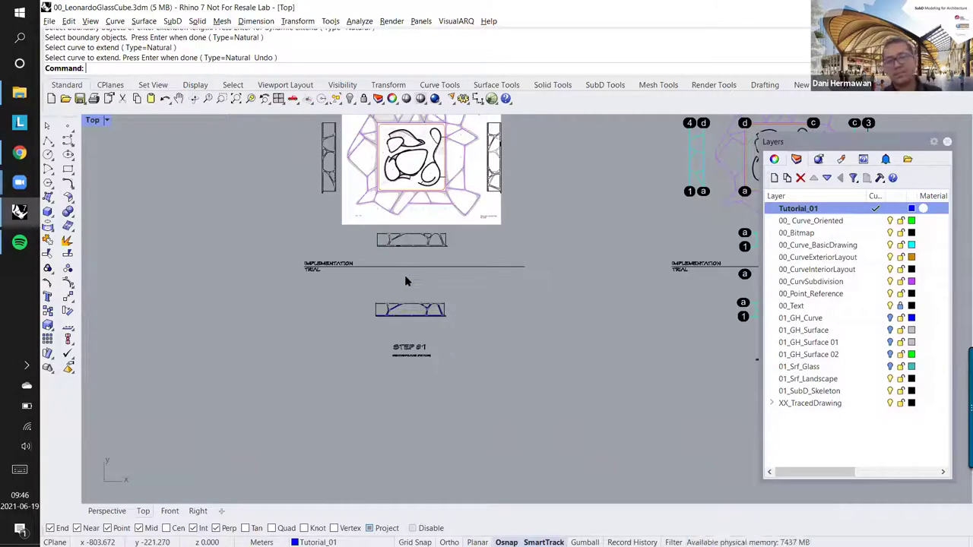
Step: Examine the Step #1 floor plan and the side elevations arranged around it, along with the trial elevation below
{"action": "right_click_drag", "start_coordinate": [405, 281], "coordinate": [402, 356]}
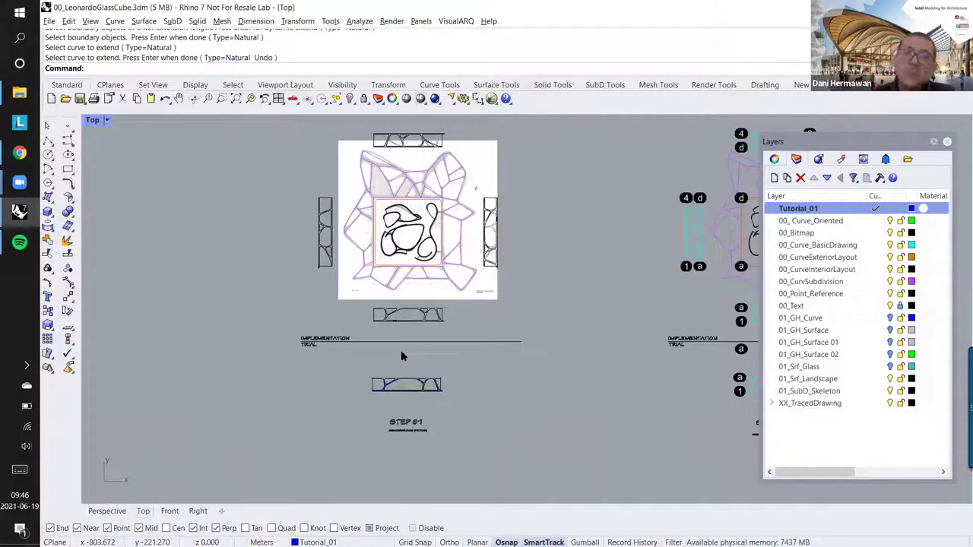
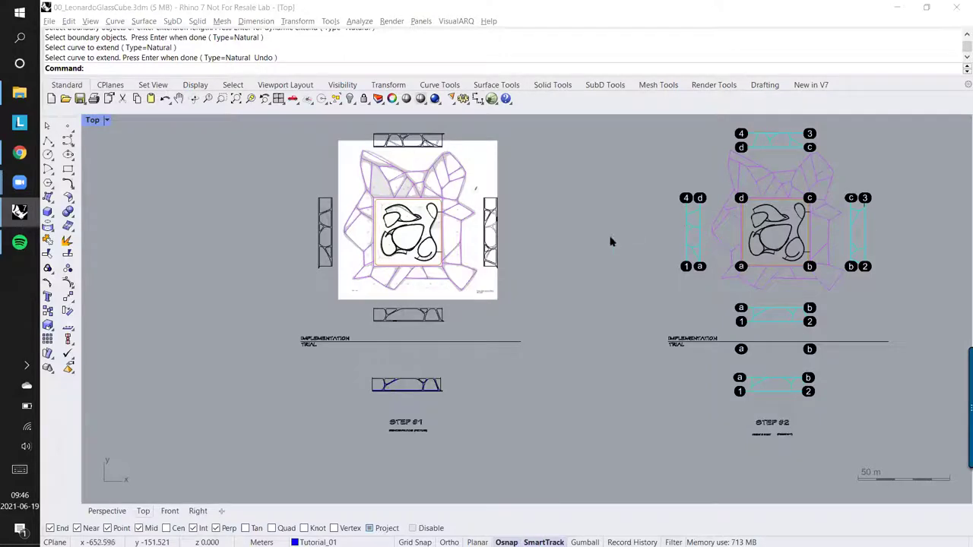
{"action": "left_click", "coordinate": [406, 374]}
{"action": "scroll", "coordinate": [365, 267], "scroll_direction": "up", "scroll_amount": 5}
{"action": "scroll", "coordinate": [376, 265], "scroll_direction": "down", "scroll_amount": 4}
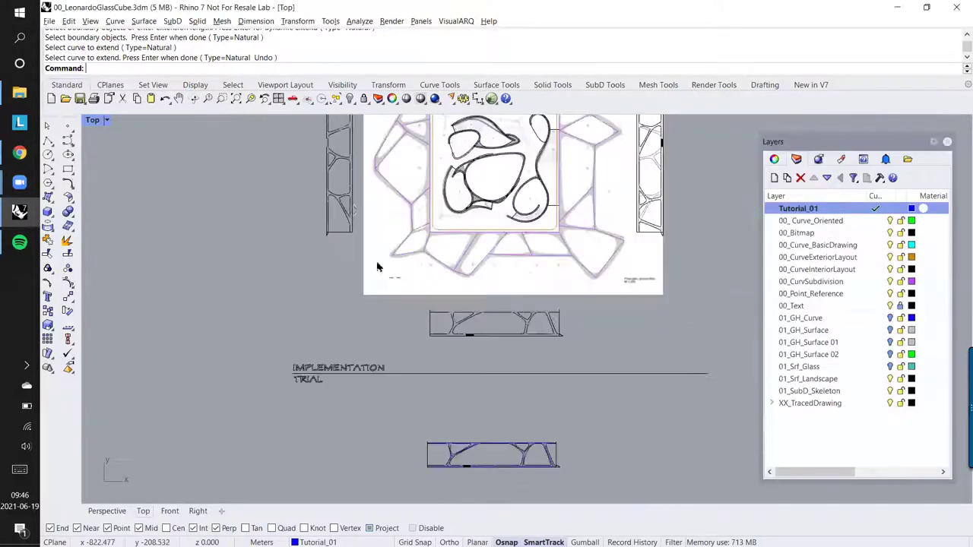
{"action": "scroll", "coordinate": [350, 287], "scroll_direction": "up", "scroll_amount": 8}
{"action": "scroll", "coordinate": [349, 287], "scroll_direction": "up", "scroll_amount": 3}
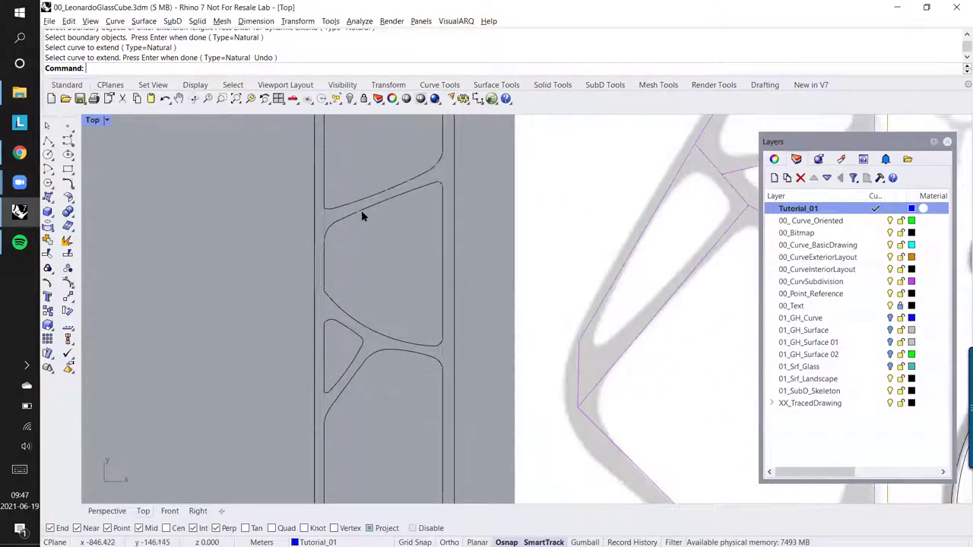
{"action": "scroll", "coordinate": [363, 213], "scroll_direction": "down", "scroll_amount": 4}
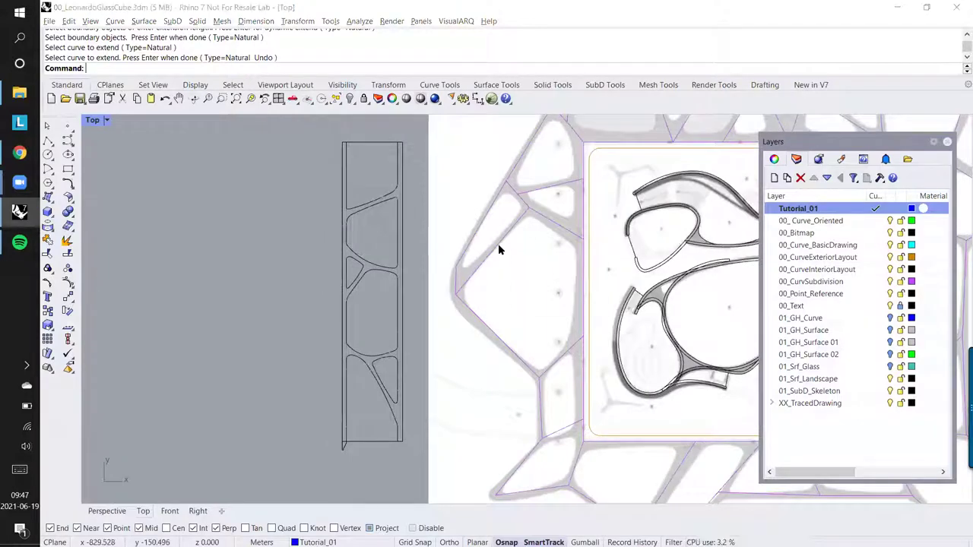
{"action": "left_click", "coordinate": [498, 254]}
{"action": "left_click", "coordinate": [486, 255]}
{"action": "left_click", "coordinate": [483, 262]}
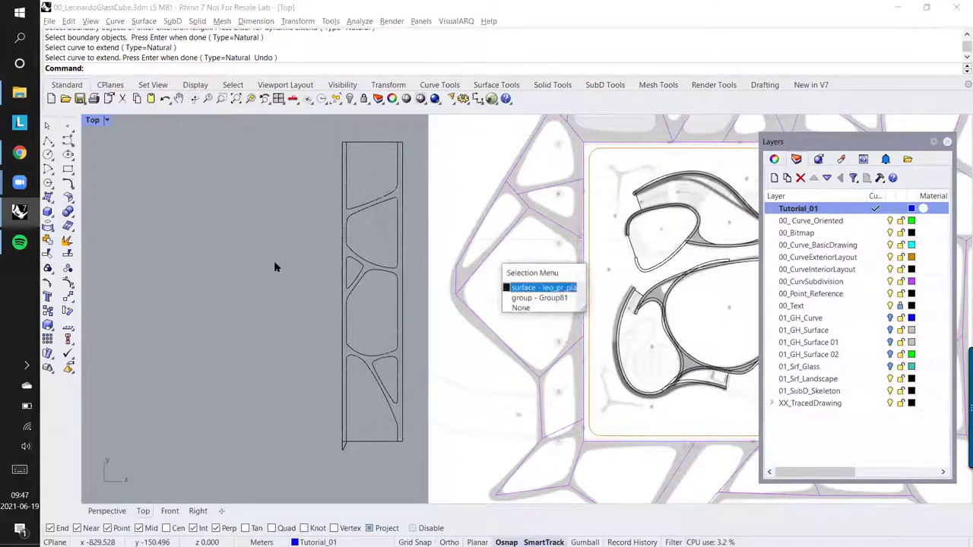
{"action": "left_click", "coordinate": [274, 261]}
{"action": "scroll", "coordinate": [275, 266], "scroll_direction": "down", "scroll_amount": 2}
{"action": "right_click_drag", "start_coordinate": [499, 303], "coordinate": [344, 239]}
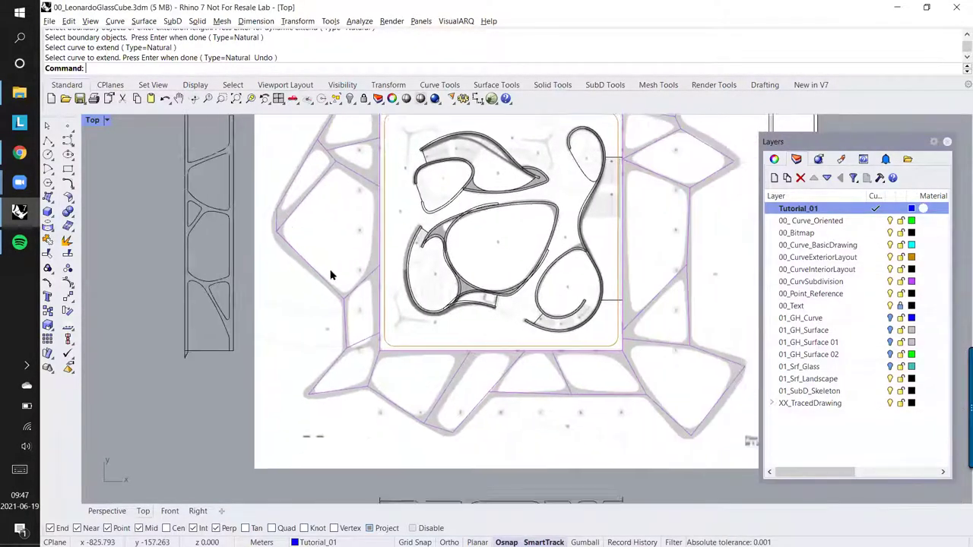
{"action": "scroll", "coordinate": [351, 329], "scroll_direction": "down", "scroll_amount": 5}
{"action": "scroll", "coordinate": [351, 329], "scroll_direction": "up", "scroll_amount": 1}
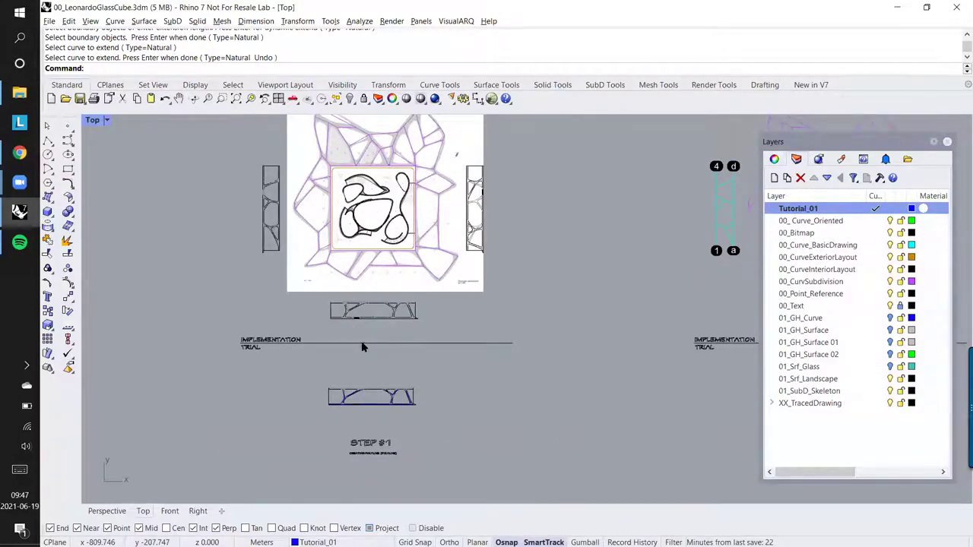
{"action": "scroll", "coordinate": [362, 347], "scroll_direction": "down", "scroll_amount": 5}
{"action": "scroll", "coordinate": [355, 373], "scroll_direction": "up", "scroll_amount": 4}
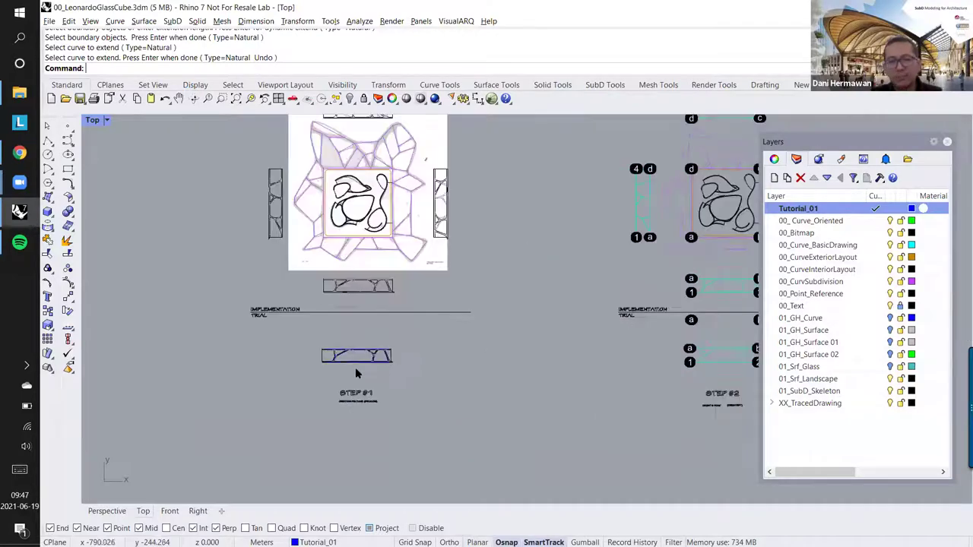
Step: Select the trial elevation's roof and floor centrelines together with the first Y-shaped column's branches and leg
{"action": "scroll", "coordinate": [403, 326], "scroll_direction": "up", "scroll_amount": 5}
{"action": "scroll", "coordinate": [419, 310], "scroll_direction": "down", "scroll_amount": 5}
{"action": "scroll", "coordinate": [366, 332], "scroll_direction": "up", "scroll_amount": 4}
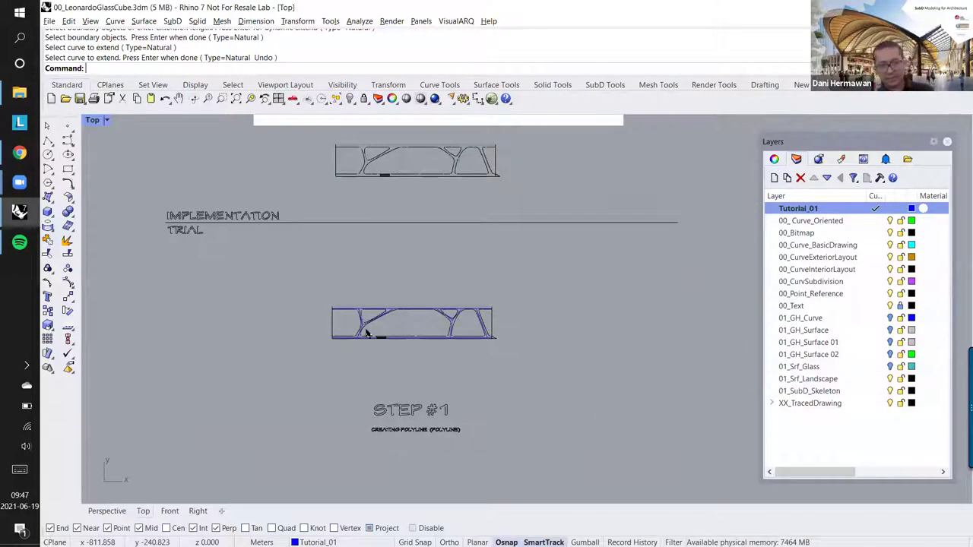
{"action": "scroll", "coordinate": [389, 341], "scroll_direction": "up", "scroll_amount": 5}
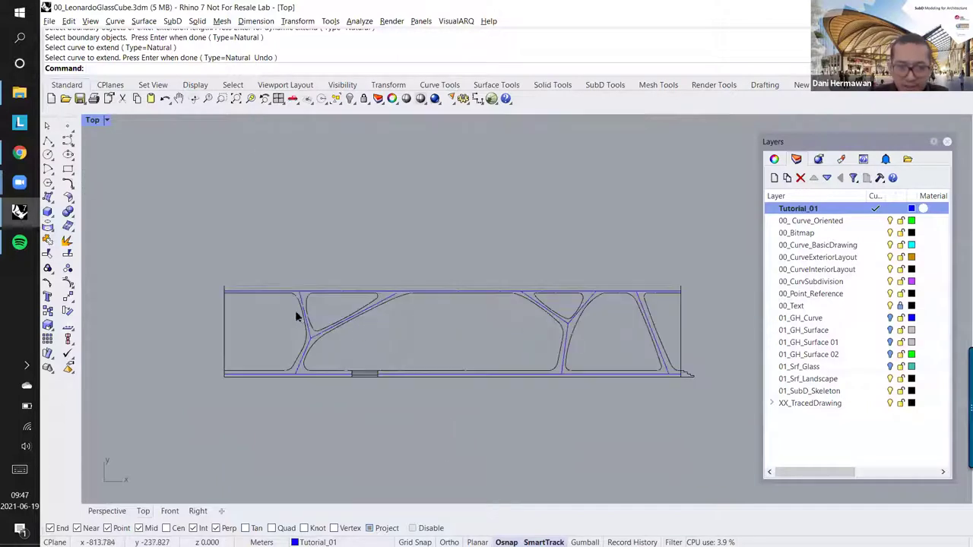
{"action": "scroll", "coordinate": [295, 309], "scroll_direction": "up", "scroll_amount": 4}
{"action": "left_click", "coordinate": [307, 276]}
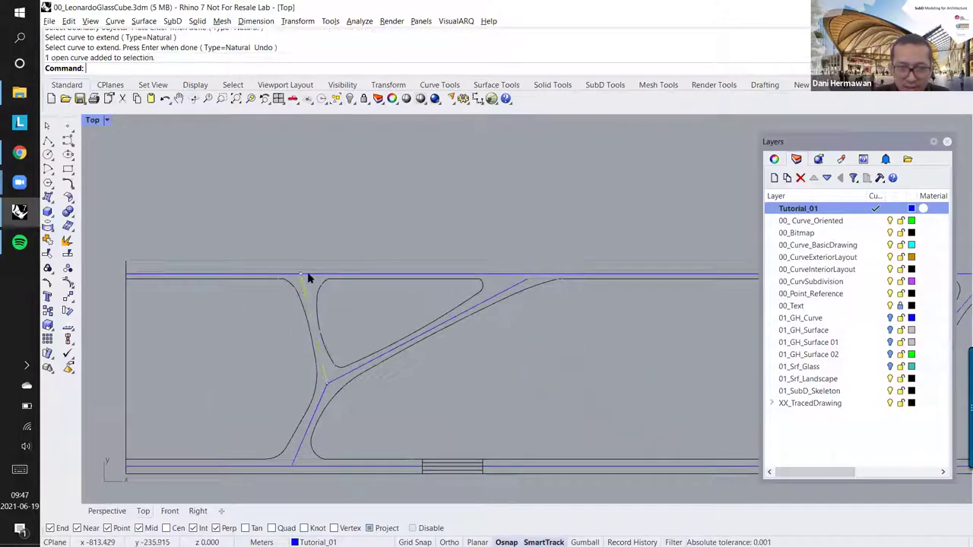
{"action": "left_click", "coordinate": [307, 276]}
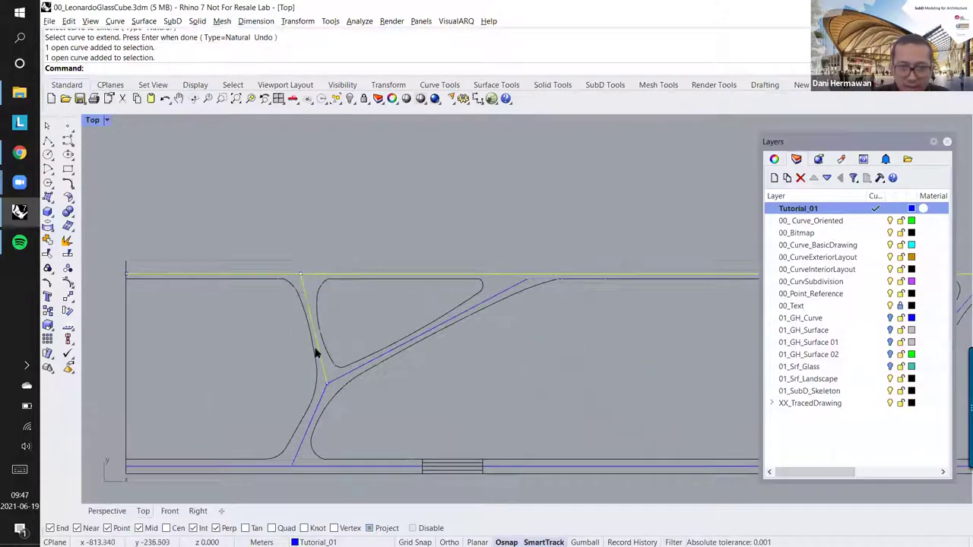
{"action": "left_click", "coordinate": [321, 399]}
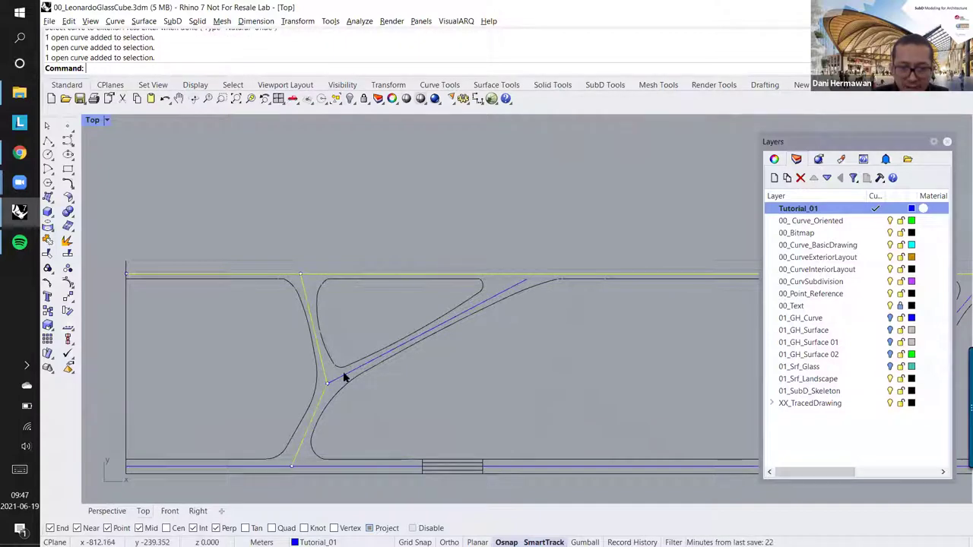
{"action": "scroll", "coordinate": [380, 456], "scroll_direction": "down", "scroll_amount": 3}
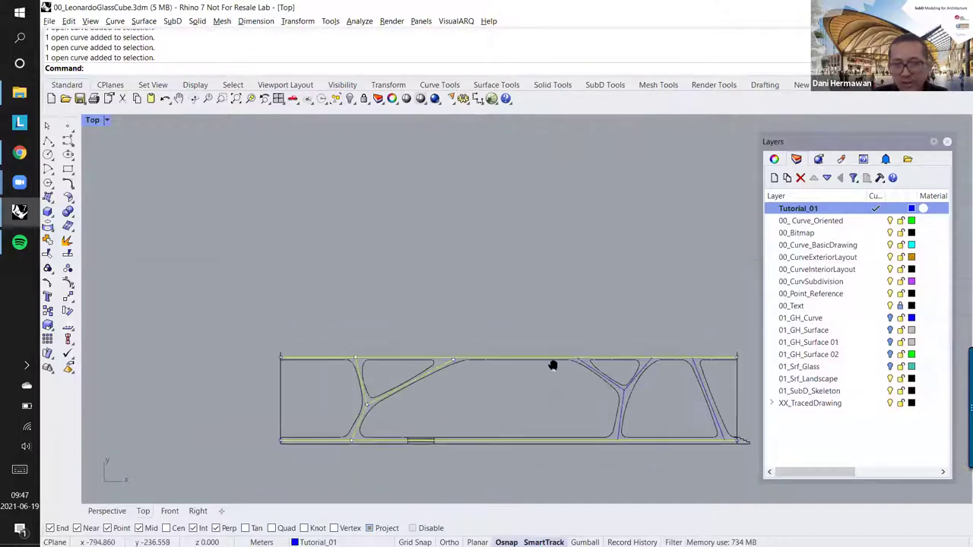
Step: Add the second Y-shaped column's branches and leg and the inclined column's centreline to the selection
{"action": "scroll", "coordinate": [554, 365], "scroll_direction": "up", "scroll_amount": 5}
{"action": "left_click", "coordinate": [382, 336]}
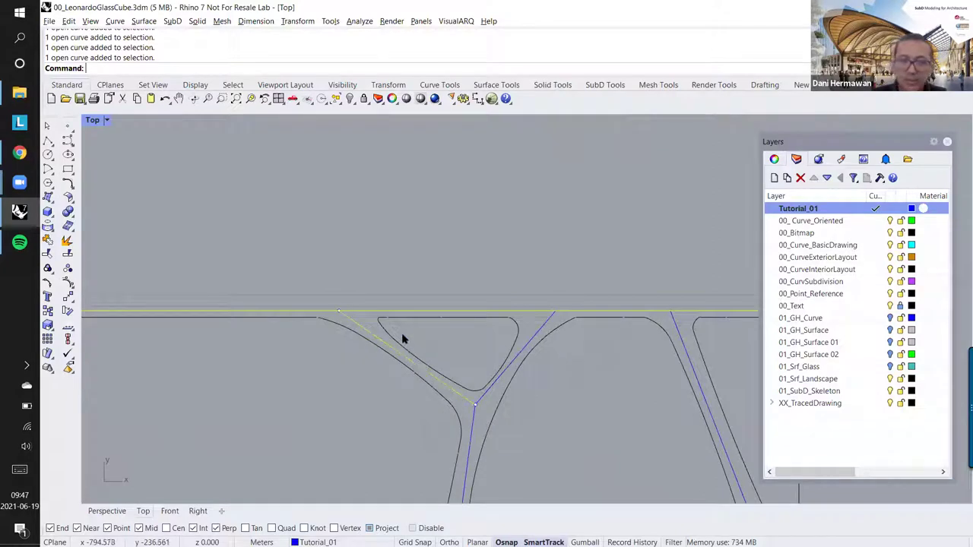
{"action": "left_click", "coordinate": [534, 338]}
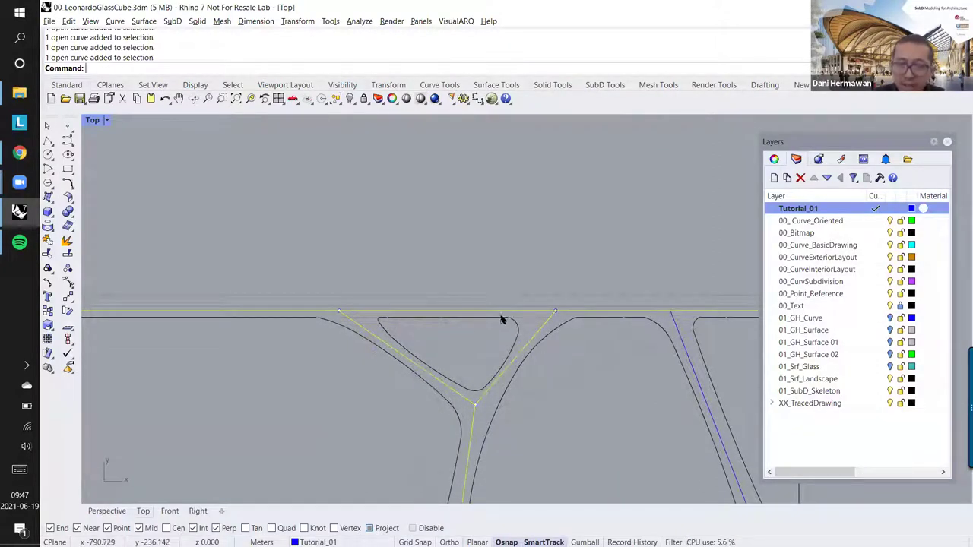
{"action": "scroll", "coordinate": [525, 342], "scroll_direction": "down", "scroll_amount": 5}
{"action": "scroll", "coordinate": [509, 327], "scroll_direction": "up", "scroll_amount": 6}
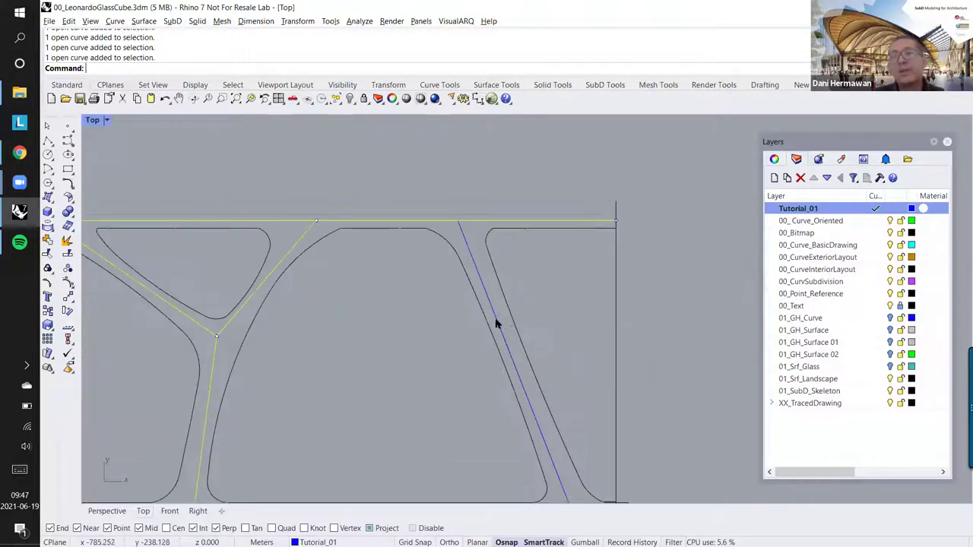
{"action": "left_click", "coordinate": [495, 324]}
{"action": "scroll", "coordinate": [495, 323], "scroll_direction": "down", "scroll_amount": 3}
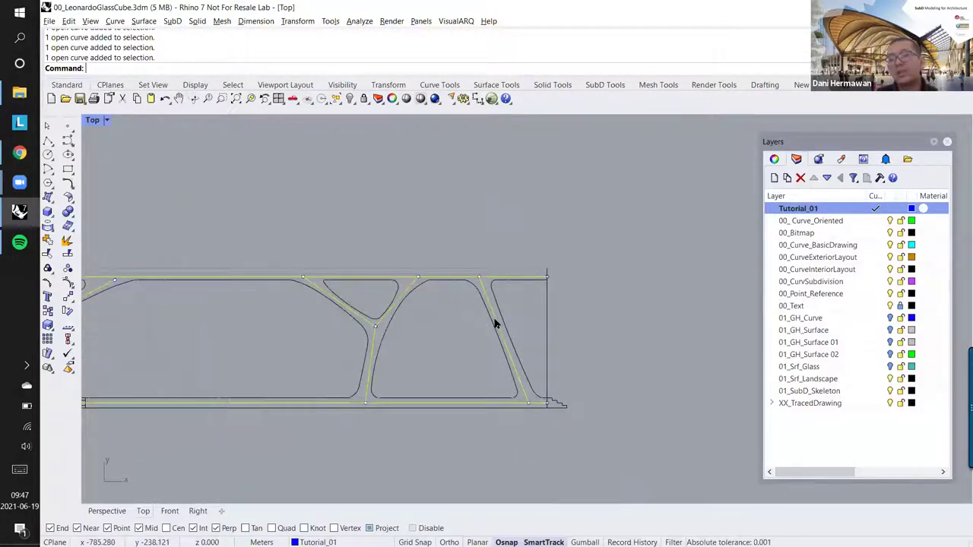
{"action": "scroll", "coordinate": [495, 324], "scroll_direction": "down", "scroll_amount": 2}
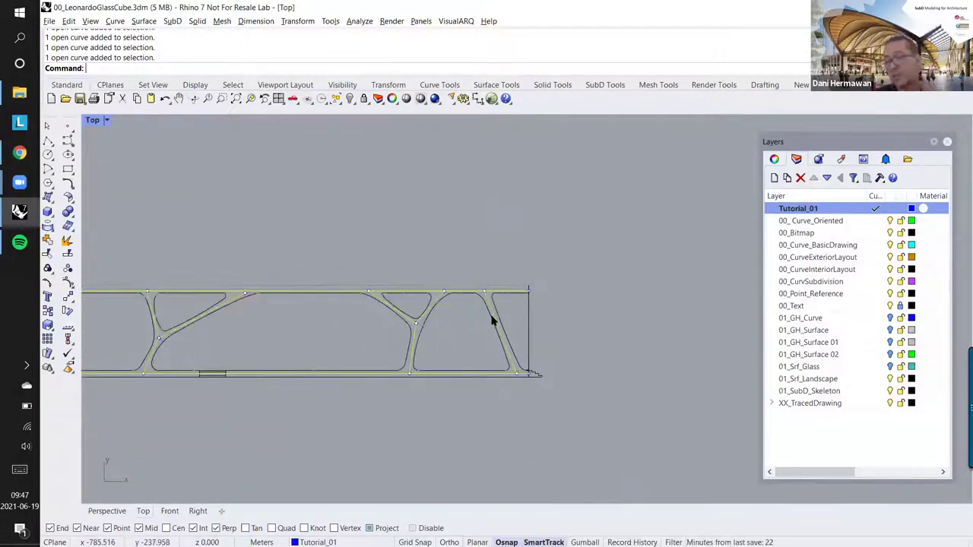
{"action": "scroll", "coordinate": [458, 309], "scroll_direction": "down", "scroll_amount": 2}
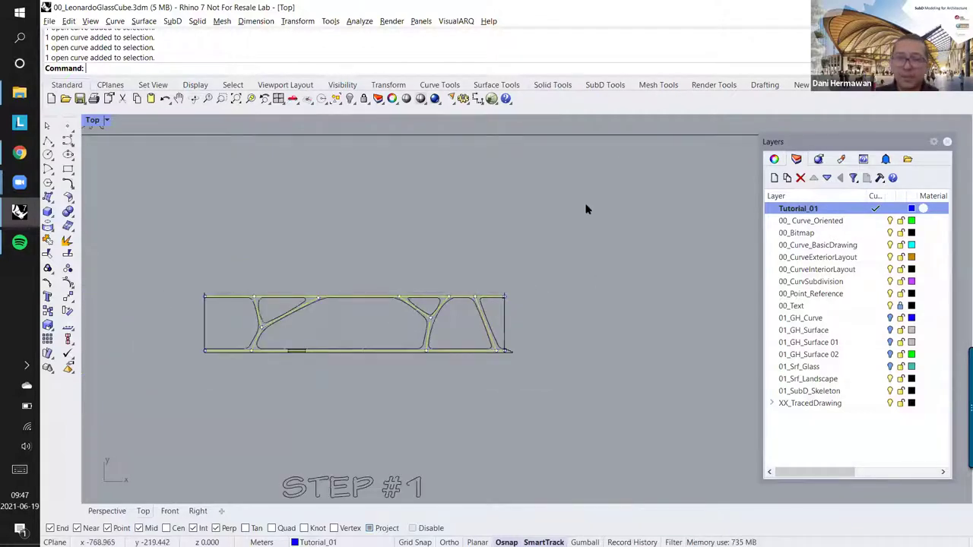
Step: Compare the traced trial elevation with the four elevations surrounding the Step #1 floor plan
{"action": "scroll", "coordinate": [545, 255], "scroll_direction": "down", "scroll_amount": 1}
{"action": "scroll", "coordinate": [459, 257], "scroll_direction": "down", "scroll_amount": 7}
{"action": "right_click_drag", "start_coordinate": [458, 280], "coordinate": [427, 428]}
{"action": "right_click_drag", "start_coordinate": [291, 220], "coordinate": [264, 234]}
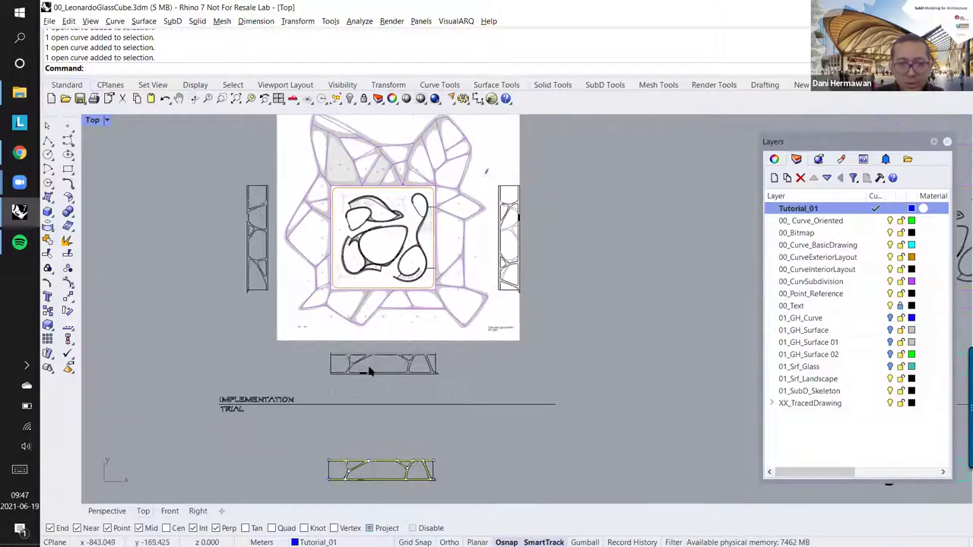
{"action": "right_click_drag", "start_coordinate": [409, 347], "coordinate": [386, 384]}
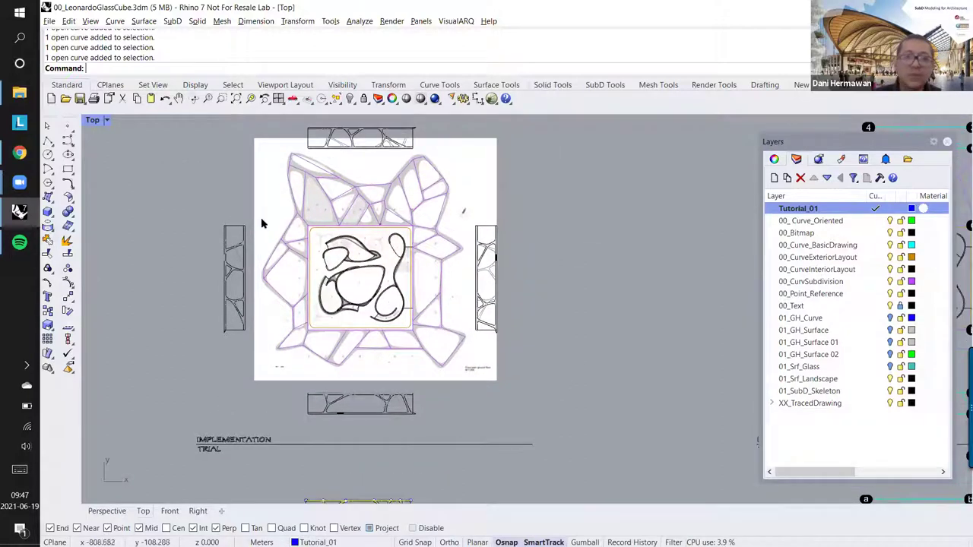
{"action": "scroll", "coordinate": [326, 427], "scroll_direction": "up", "scroll_amount": 3}
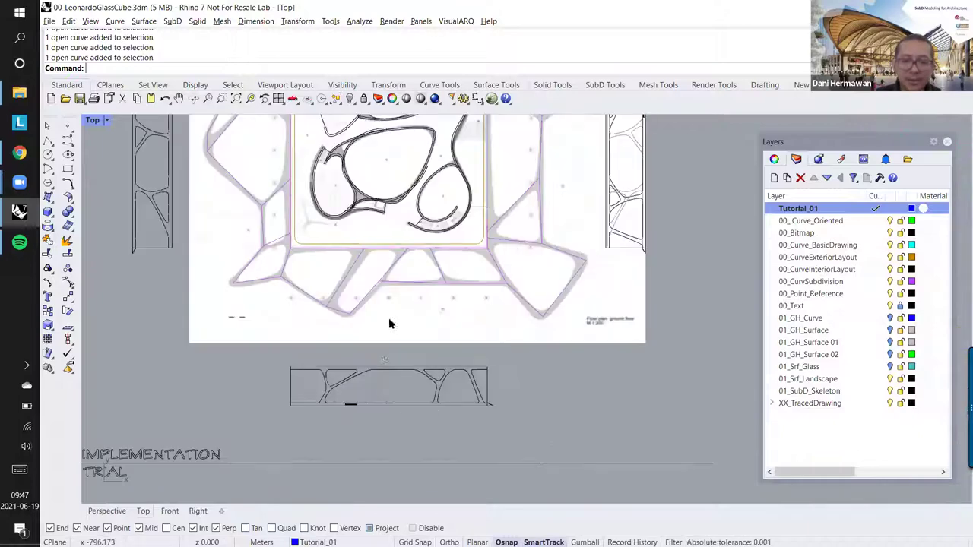
{"action": "scroll", "coordinate": [390, 322], "scroll_direction": "down", "scroll_amount": 4}
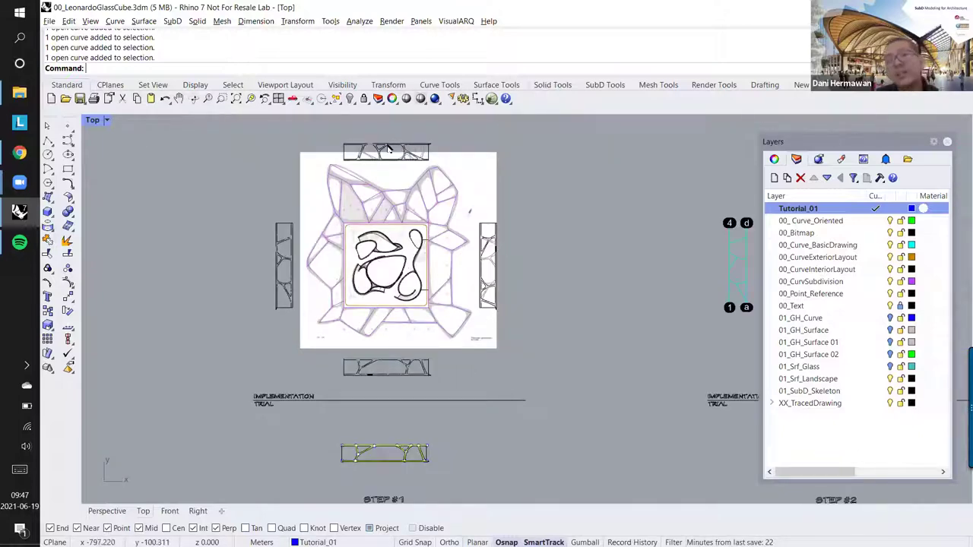
{"action": "scroll", "coordinate": [387, 146], "scroll_direction": "up", "scroll_amount": 5}
{"action": "scroll", "coordinate": [402, 213], "scroll_direction": "down", "scroll_amount": 8}
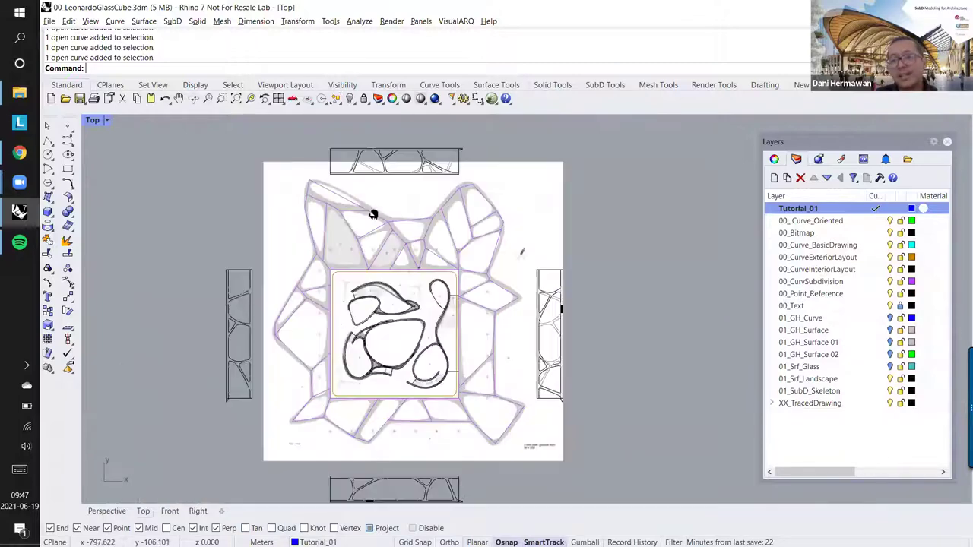
Step: Inspect the Step #2 layout by selecting in turn the elevations labelled 4-d-a-1, 4-3-c-d and c-3-2-b
{"action": "mouse_move", "coordinate": [586, 227]}
{"action": "right_mouse_down"}
{"action": "mouse_move", "coordinate": [388, 249]}
{"action": "mouse_move", "coordinate": [566, 244]}
{"action": "right_mouse_up"}
{"action": "scroll", "coordinate": [586, 231], "scroll_direction": "up", "scroll_amount": 7}
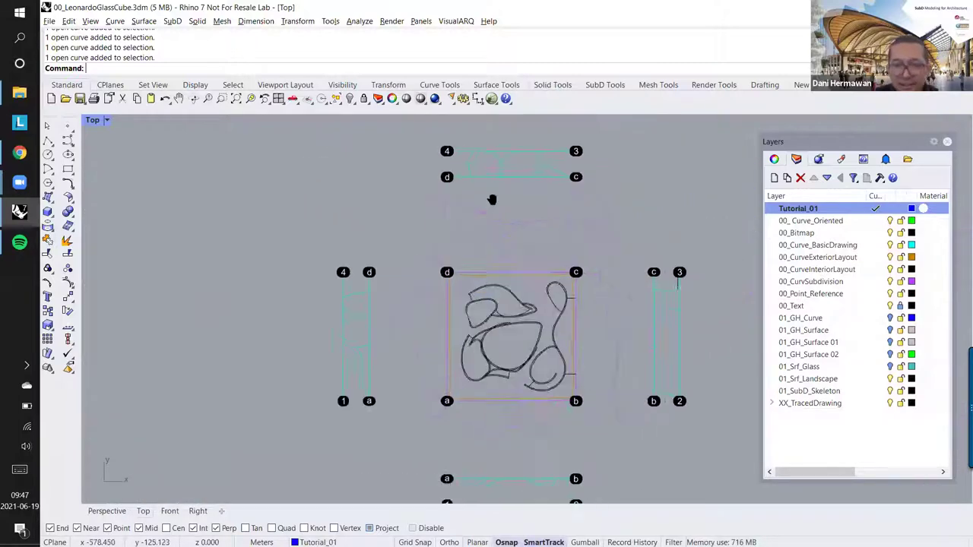
{"action": "right_click_drag", "start_coordinate": [480, 206], "coordinate": [397, 178]}
{"action": "scroll", "coordinate": [468, 214], "scroll_direction": "down", "scroll_amount": 2}
{"action": "scroll", "coordinate": [452, 218], "scroll_direction": "down", "scroll_amount": 1}
{"action": "right_click_drag", "start_coordinate": [451, 217], "coordinate": [430, 224]}
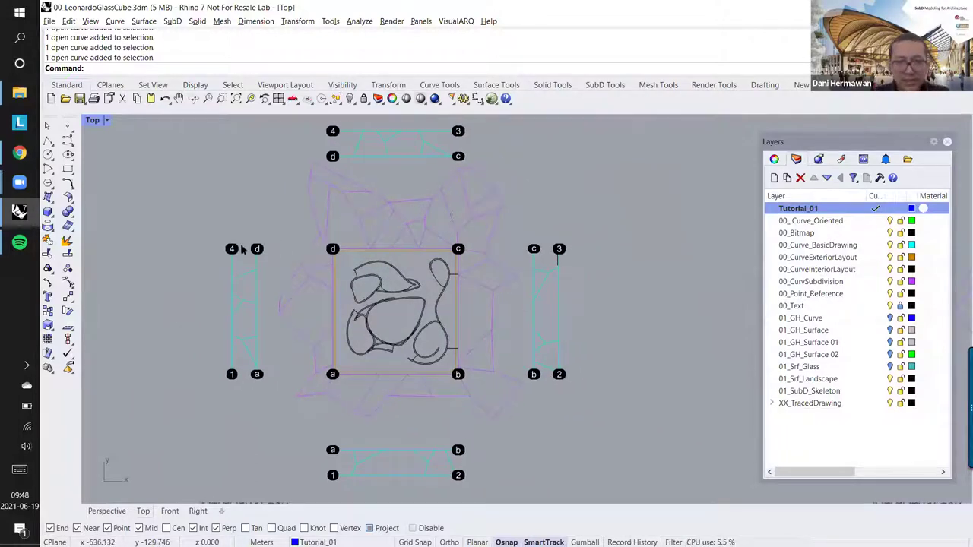
{"action": "left_click", "coordinate": [259, 270]}
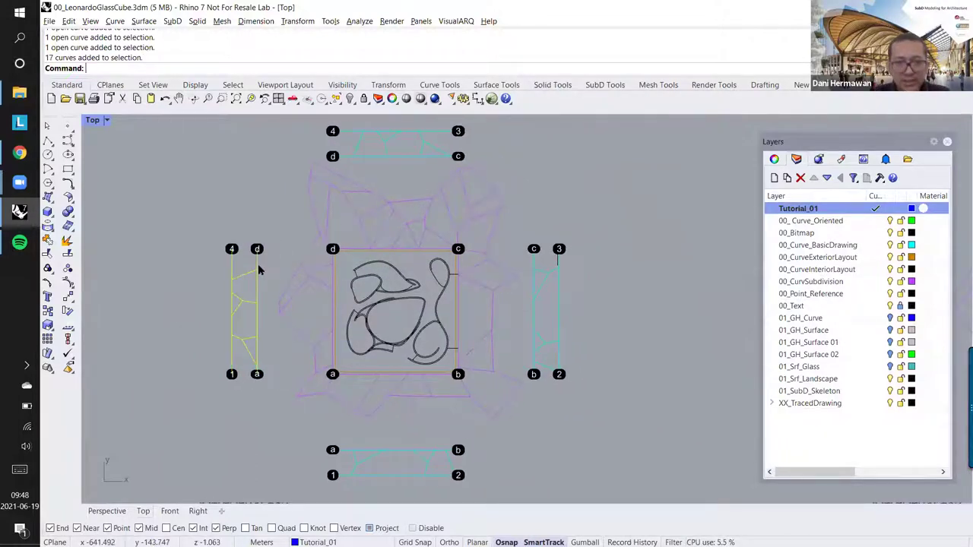
{"action": "left_click", "coordinate": [359, 149]}
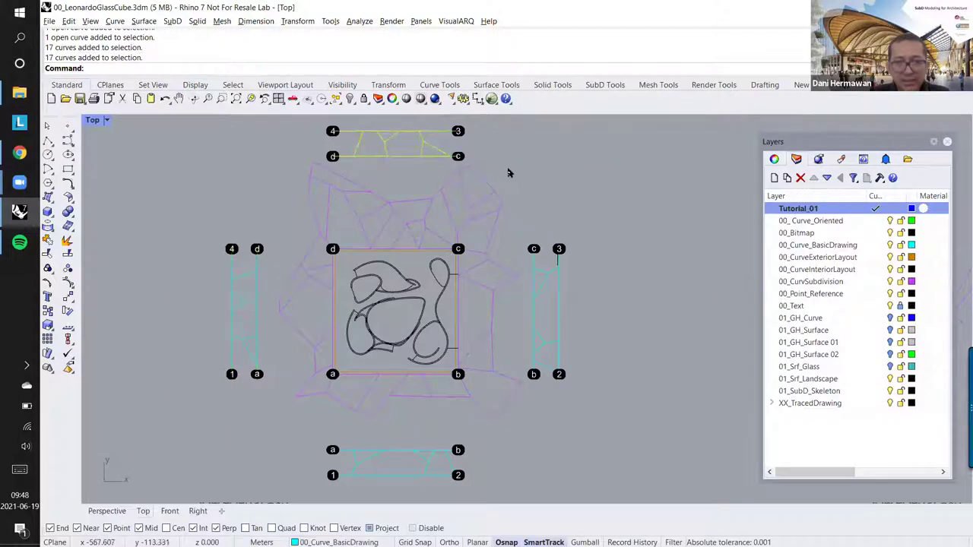
{"action": "left_click", "coordinate": [559, 288]}
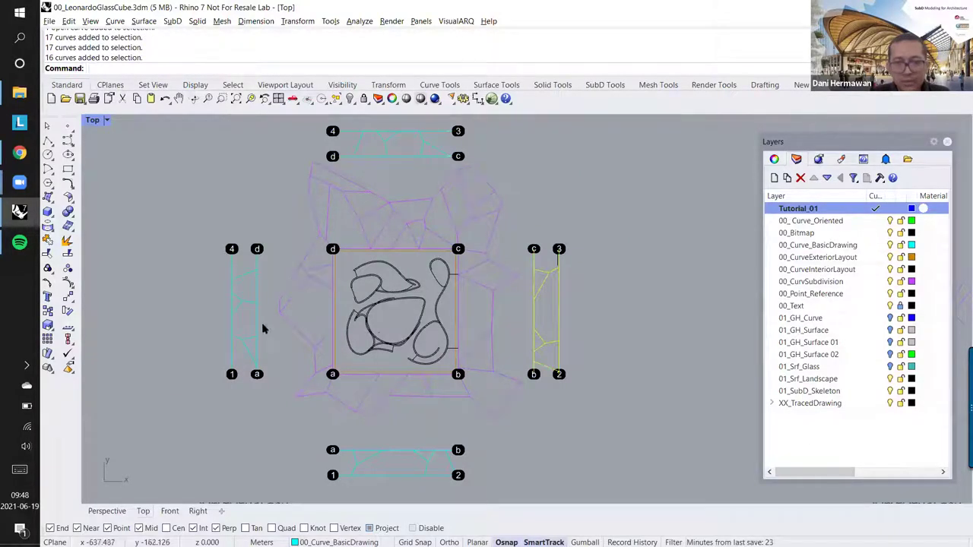
Step: Select the a-b-2-1 elevation directly below the Step #2 plan and show all four viewports
{"action": "scroll", "coordinate": [246, 320], "scroll_direction": "down", "scroll_amount": 5}
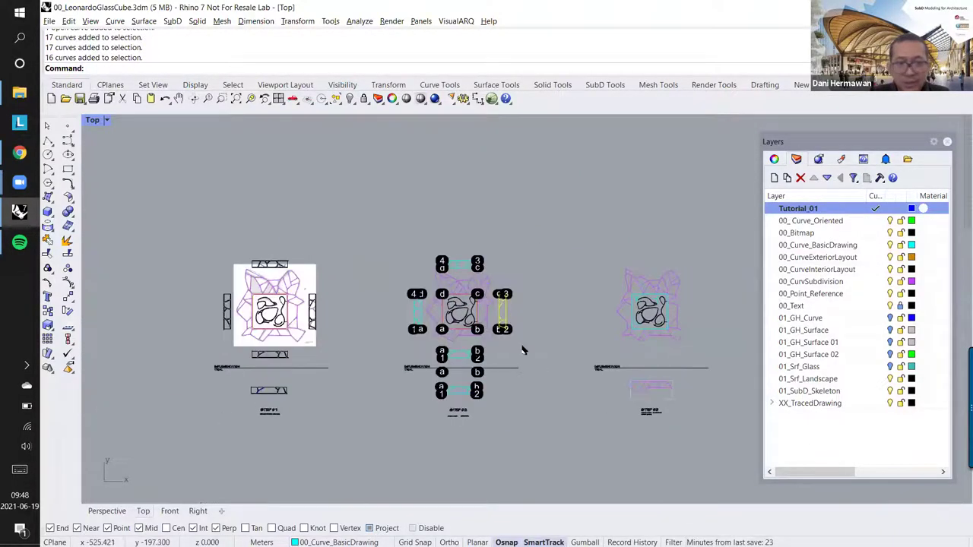
{"action": "scroll", "coordinate": [501, 341], "scroll_direction": "up", "scroll_amount": 5}
{"action": "scroll", "coordinate": [377, 319], "scroll_direction": "down", "scroll_amount": 3}
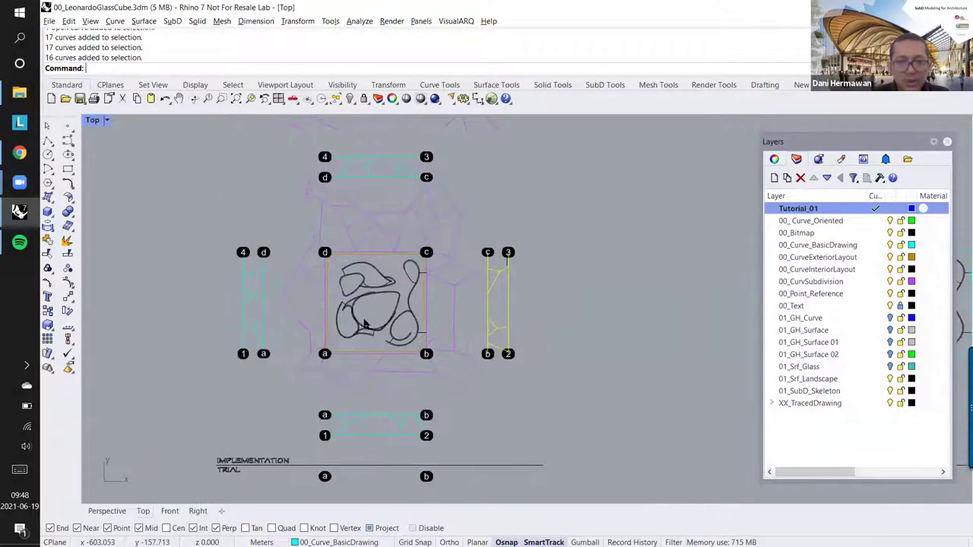
{"action": "left_click", "coordinate": [364, 420]}
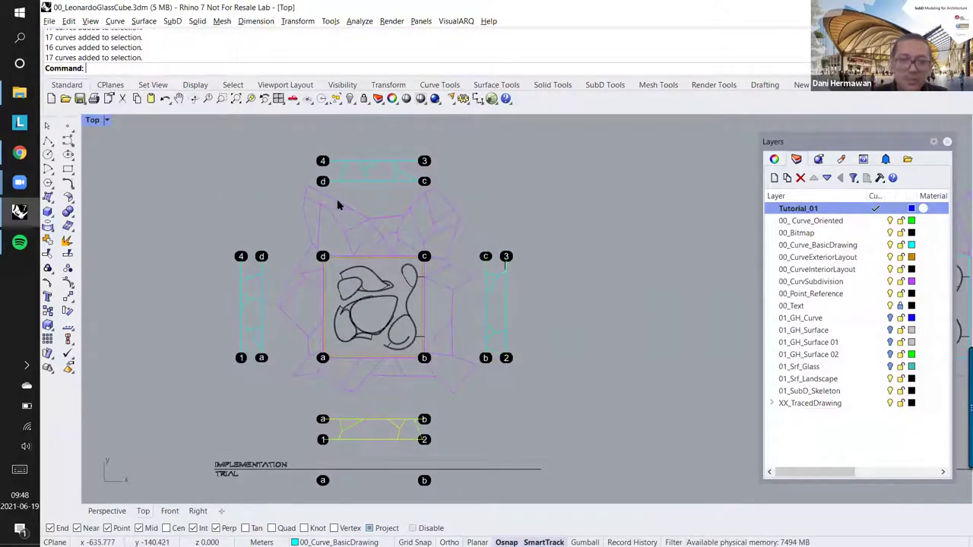
{"action": "double_click", "coordinate": [92, 120]}
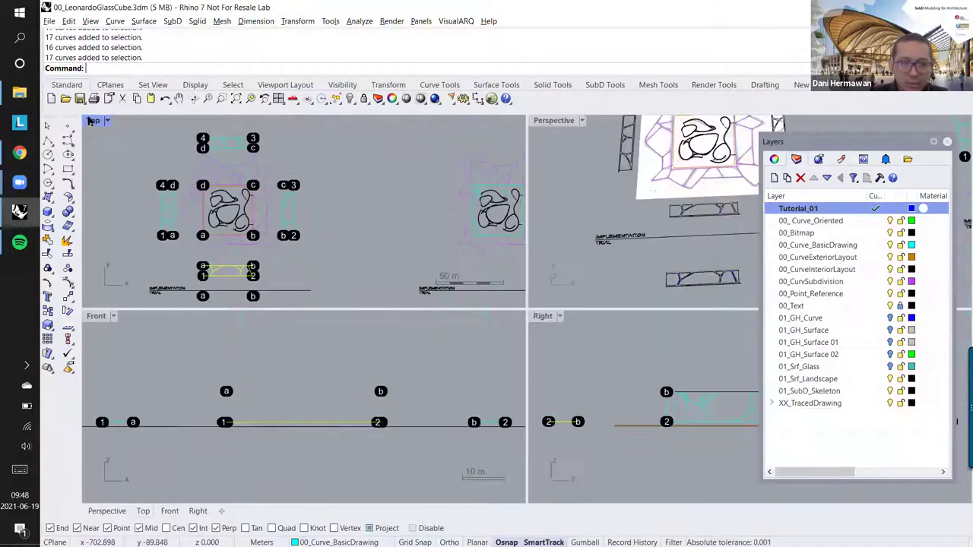
Step: Examine in the maximised Perspective view how the four labelled elevations and corner dots relate to the Step #2 floor plan
{"action": "double_click", "coordinate": [547, 121]}
{"action": "mouse_move", "coordinate": [372, 265]}
{"action": "right_mouse_down"}
{"action": "mouse_move", "coordinate": [441, 263]}
{"action": "mouse_move", "coordinate": [286, 298]}
{"action": "mouse_move", "coordinate": [358, 304]}
{"action": "mouse_move", "coordinate": [348, 314]}
{"action": "right_mouse_up"}
{"action": "scroll", "coordinate": [322, 305], "scroll_direction": "up", "scroll_amount": 5}
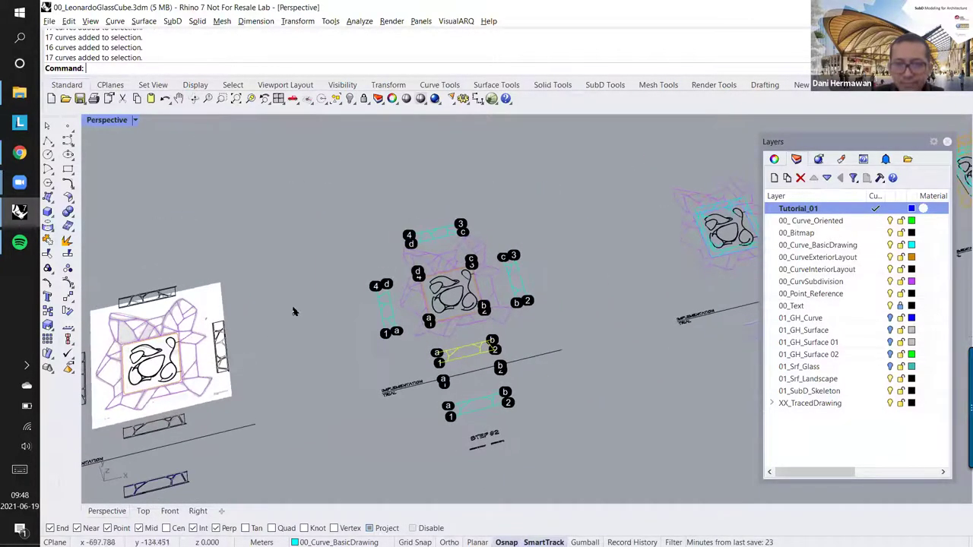
{"action": "scroll", "coordinate": [314, 319], "scroll_direction": "down", "scroll_amount": 4}
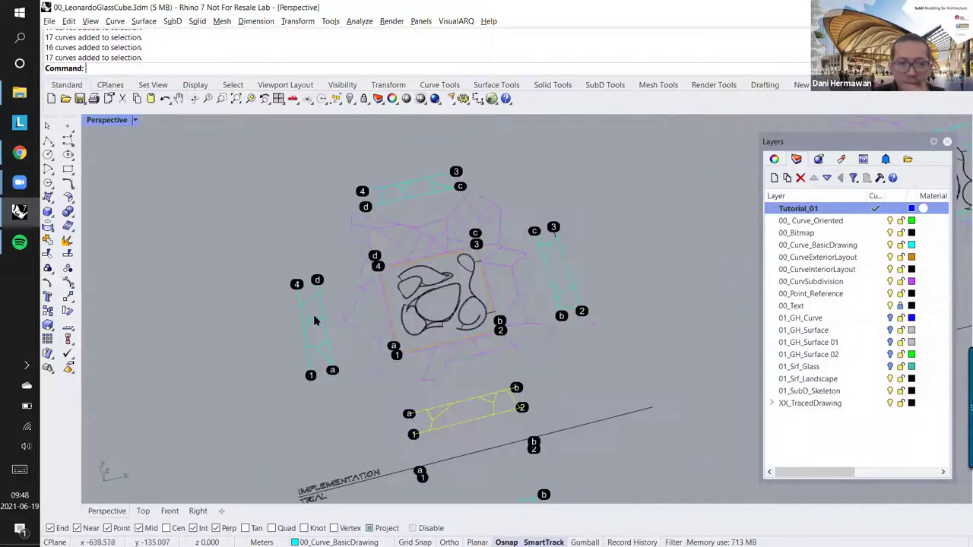
{"action": "scroll", "coordinate": [325, 320], "scroll_direction": "up", "scroll_amount": 4}
{"action": "mouse_move", "coordinate": [326, 320]}
{"action": "right_mouse_down"}
{"action": "mouse_move", "coordinate": [335, 291]}
{"action": "mouse_move", "coordinate": [349, 289]}
{"action": "mouse_move", "coordinate": [347, 310]}
{"action": "right_mouse_up"}
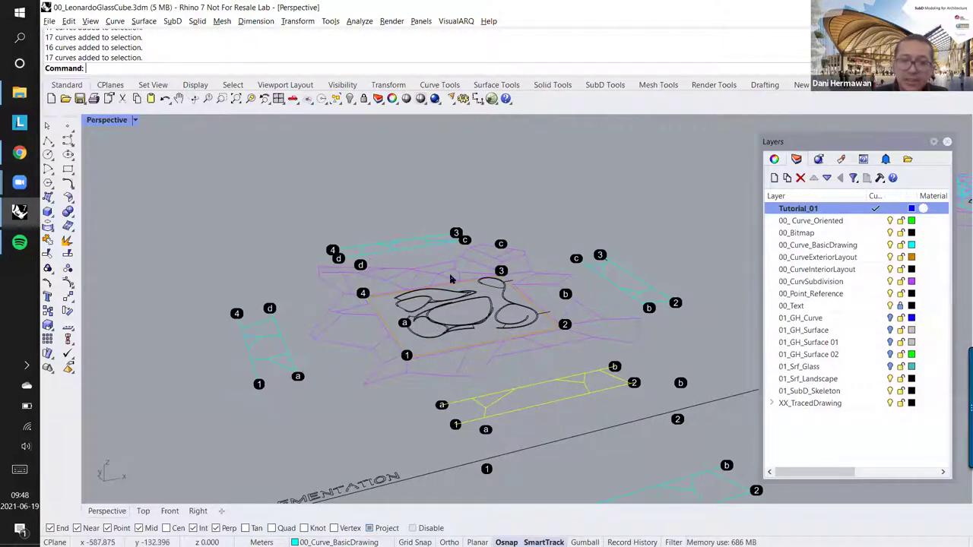
Step: Examine the flat trial elevation above the STEP #2 title and the separate a, b, 1, 2 dots near the dividing line
{"action": "scroll", "coordinate": [451, 287], "scroll_direction": "down", "scroll_amount": 4}
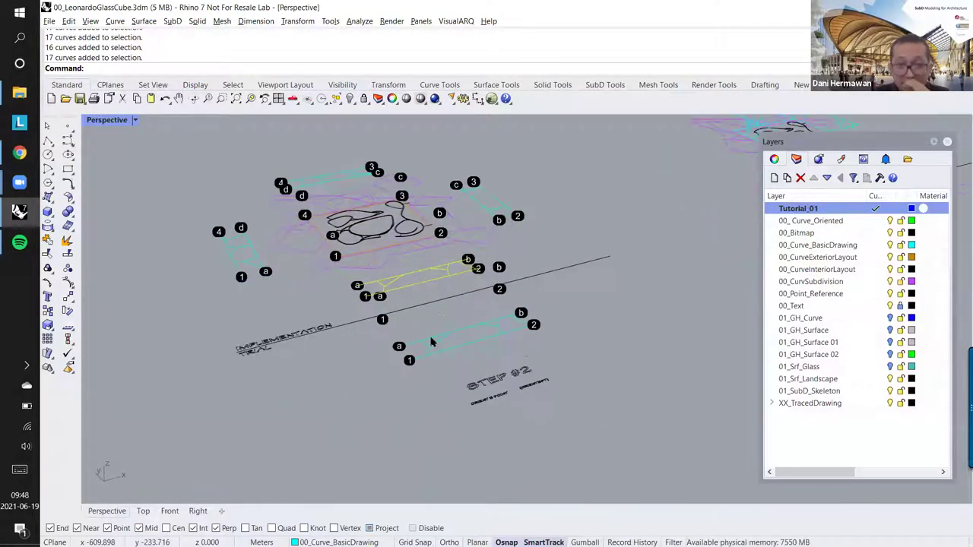
{"action": "scroll", "coordinate": [487, 371], "scroll_direction": "up", "scroll_amount": 3}
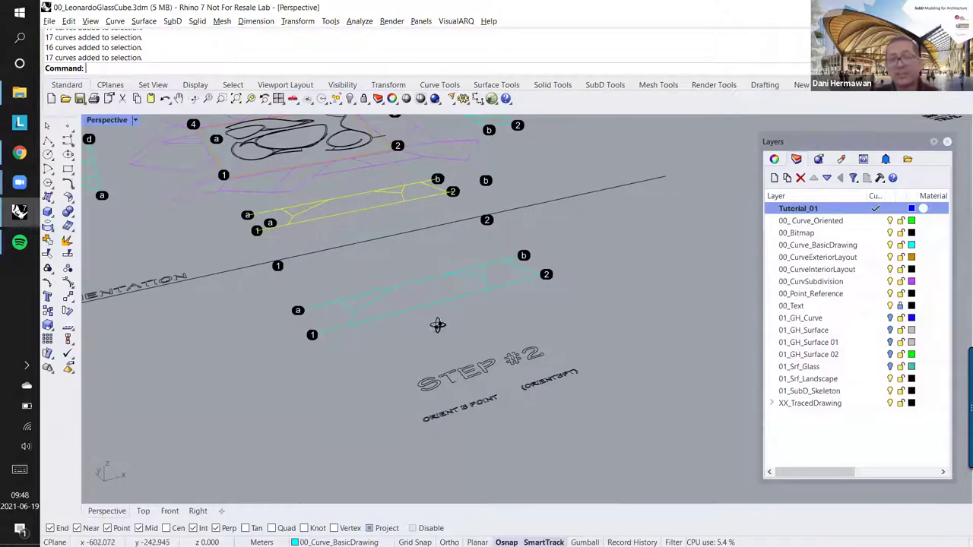
{"action": "scroll", "coordinate": [437, 319], "scroll_direction": "up", "scroll_amount": 2}
{"action": "scroll", "coordinate": [395, 259], "scroll_direction": "up", "scroll_amount": 2}
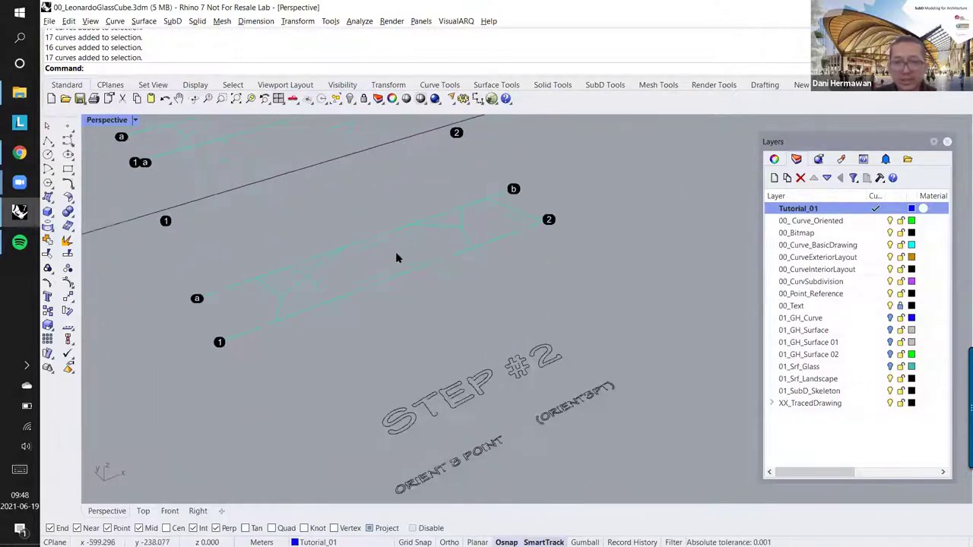
{"action": "right_click_drag", "start_coordinate": [396, 253], "coordinate": [380, 229], "text": "shift"}
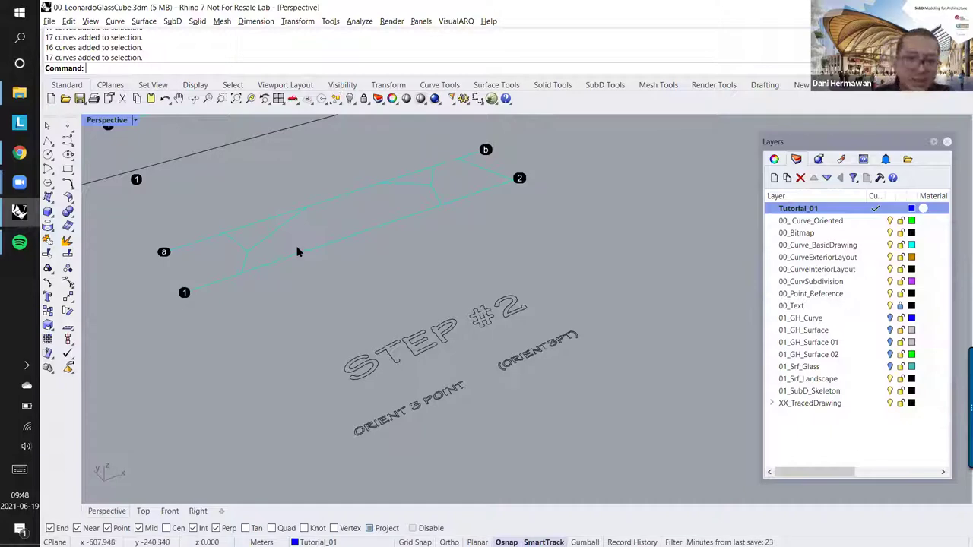
{"action": "scroll", "coordinate": [298, 251], "scroll_direction": "down", "scroll_amount": 5}
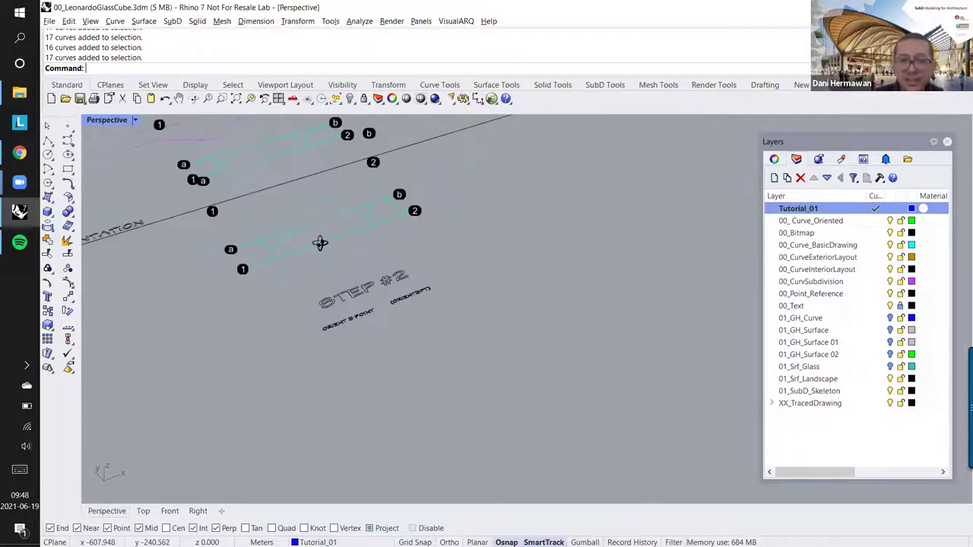
{"action": "scroll", "coordinate": [315, 272], "scroll_direction": "up", "scroll_amount": 4}
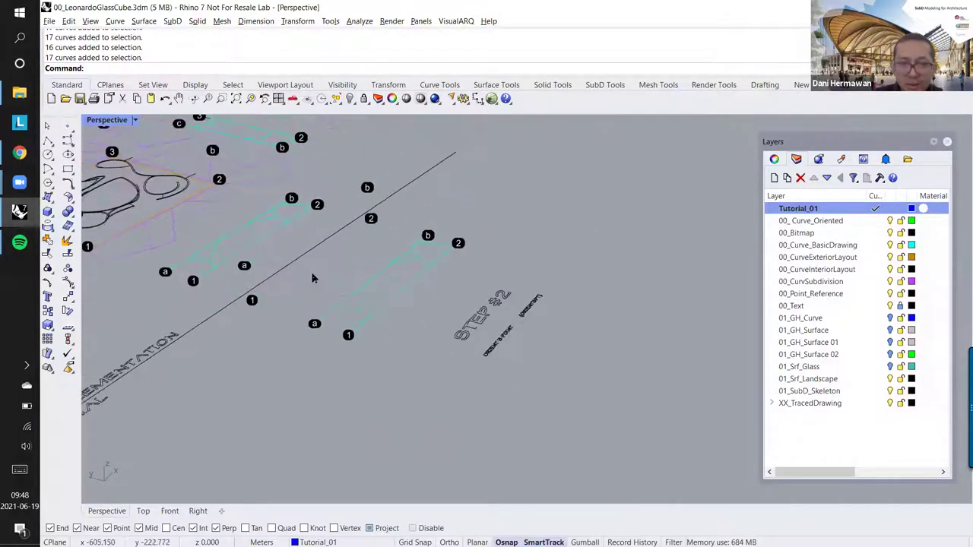
{"action": "scroll", "coordinate": [316, 274], "scroll_direction": "up", "scroll_amount": 2}
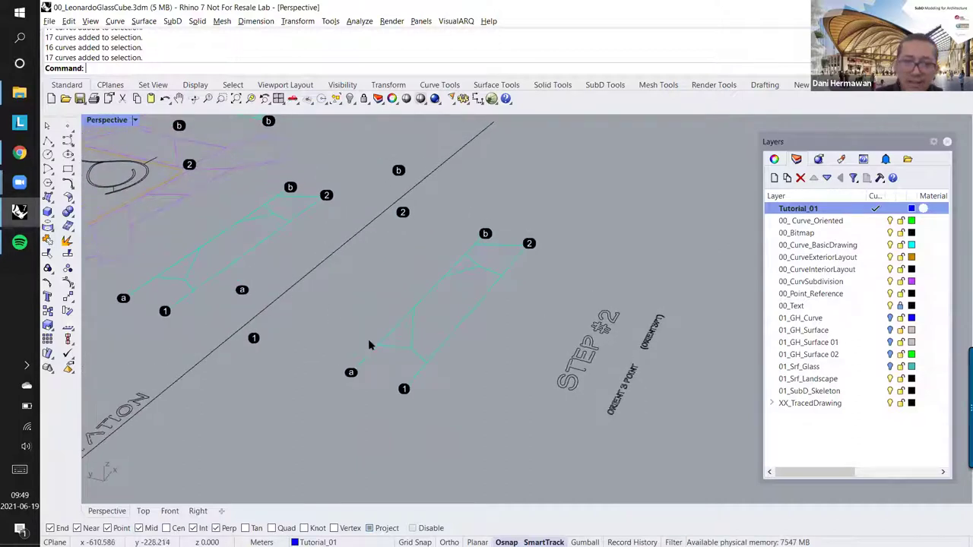
Step: Highlight the trial elevation's curves and the labelled text dots in turn to inspect the orientation reference points, and clear the selection
{"action": "left_click", "coordinate": [402, 330]}
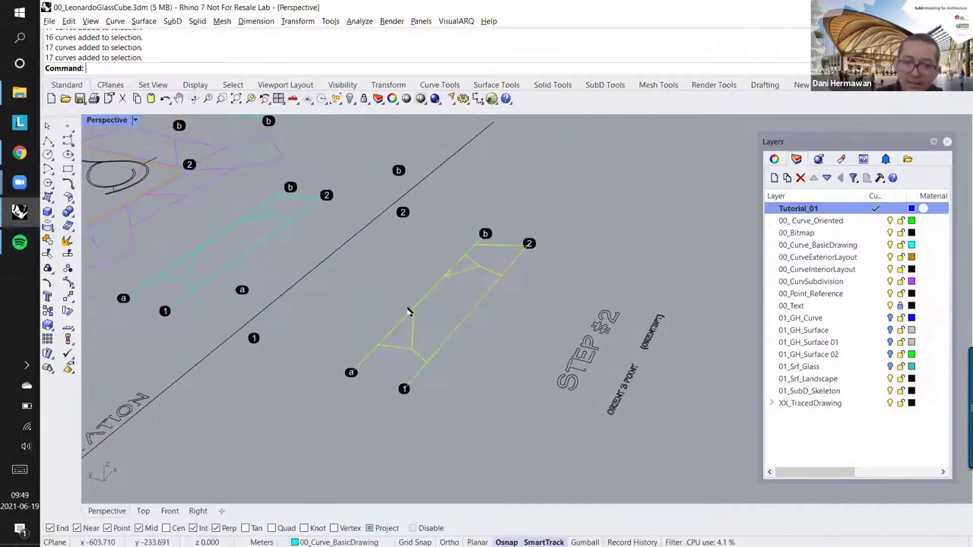
{"action": "scroll", "coordinate": [408, 312], "scroll_direction": "up", "scroll_amount": 2}
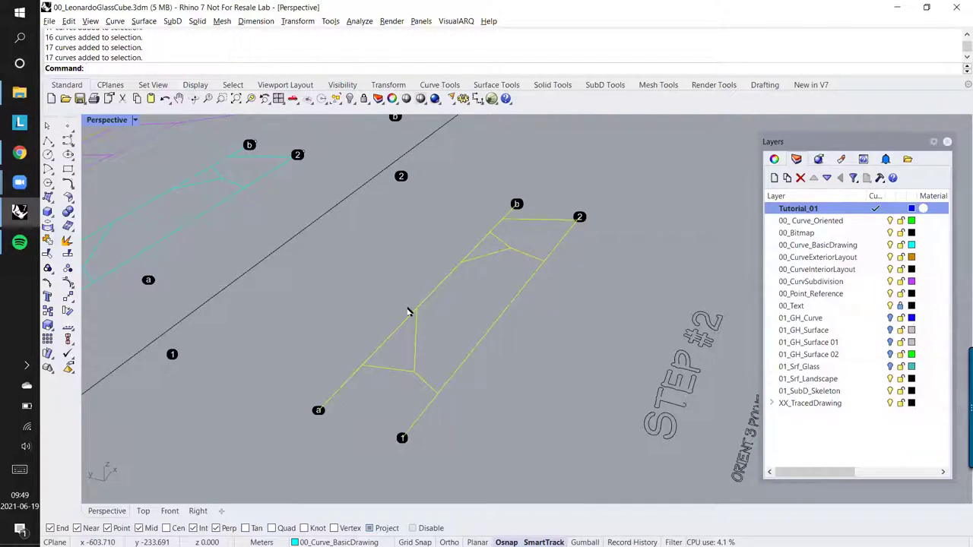
{"action": "scroll", "coordinate": [407, 312], "scroll_direction": "down", "scroll_amount": 6}
{"action": "scroll", "coordinate": [408, 311], "scroll_direction": "up", "scroll_amount": 3}
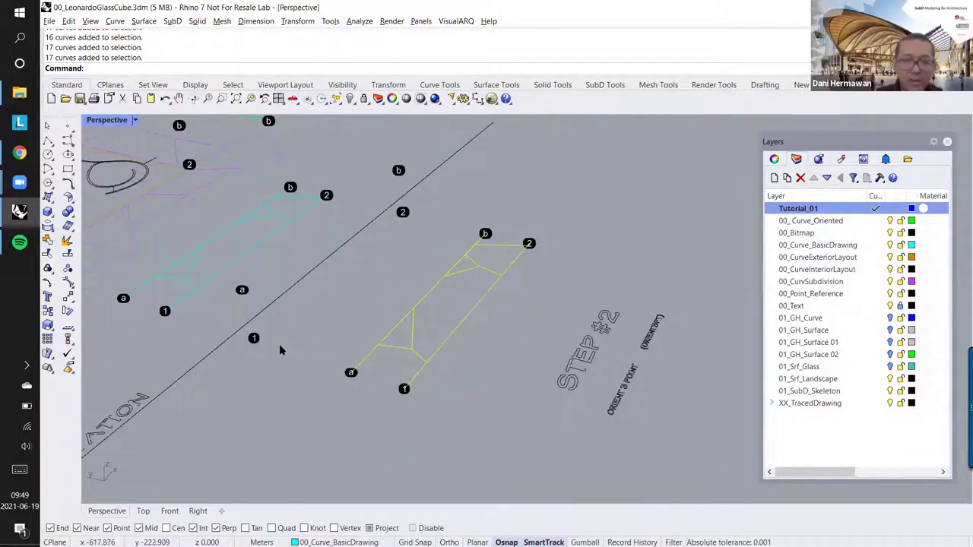
{"action": "left_click", "coordinate": [254, 338]}
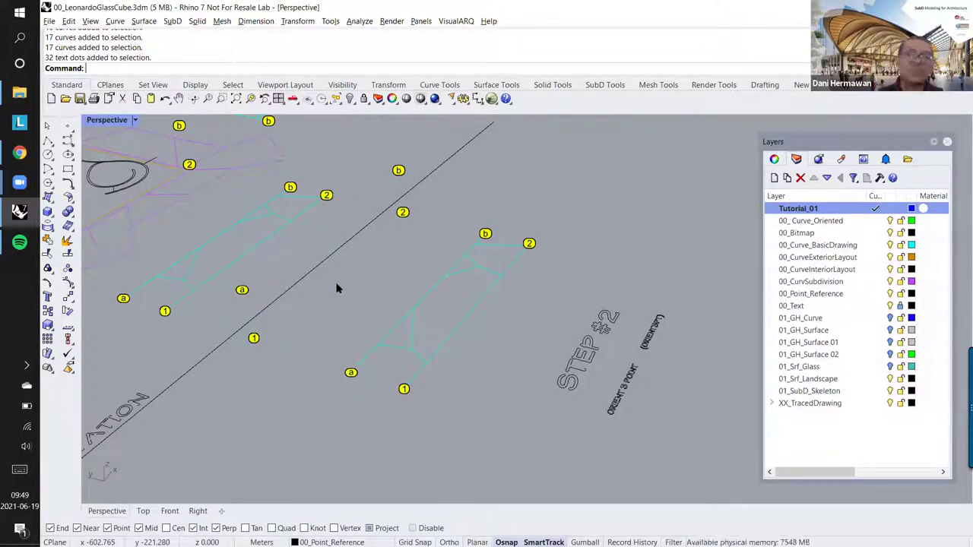
{"action": "key", "text": "Escape"}
{"action": "mouse_move", "coordinate": [338, 307]}
{"action": "right_mouse_down"}
{"action": "mouse_move", "coordinate": [330, 302]}
{"action": "mouse_move", "coordinate": [346, 306]}
{"action": "right_mouse_up"}
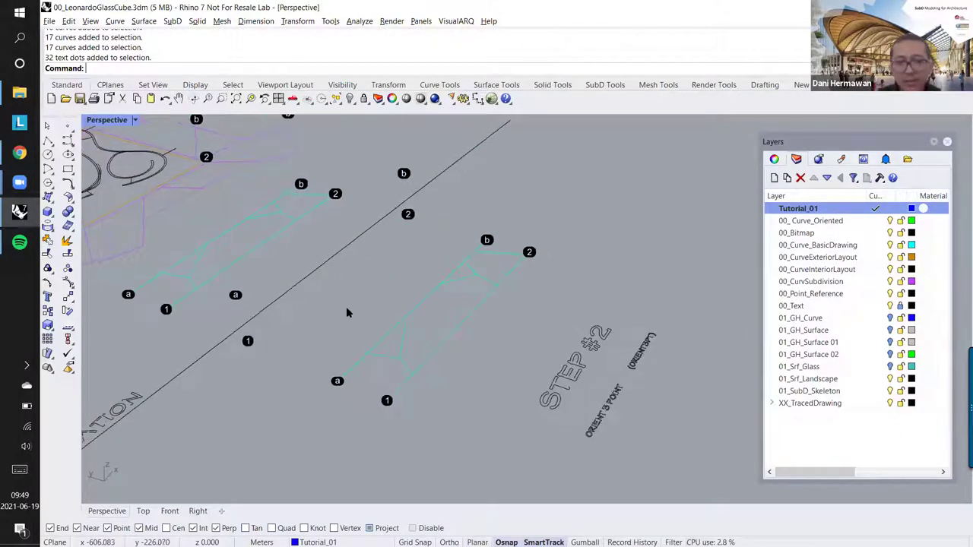
Step: Try to rotate the trial elevation 90 degrees upright about its 1–2 base edge with Rotate3D, and undo the rotation
{"action": "left_click", "coordinate": [391, 335]}
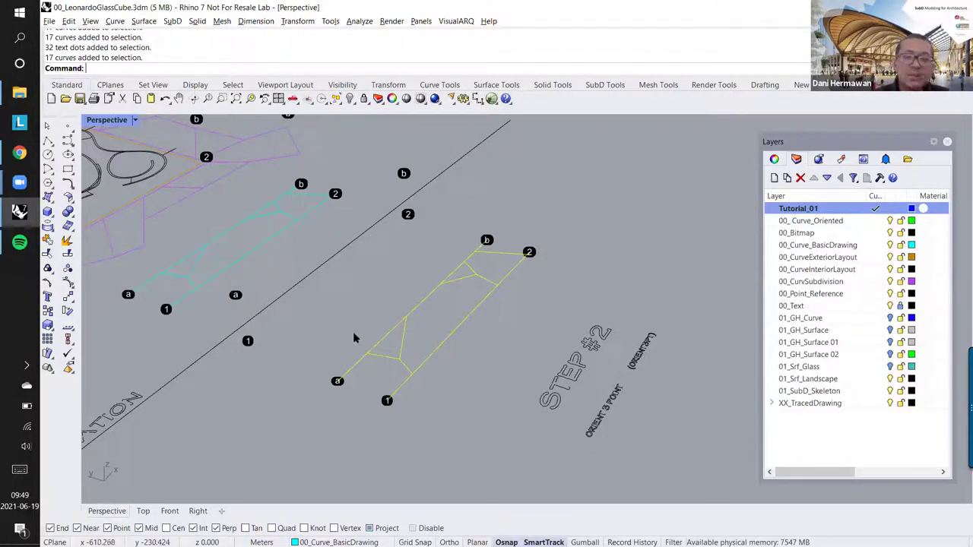
{"action": "right_click", "coordinate": [69, 310]}
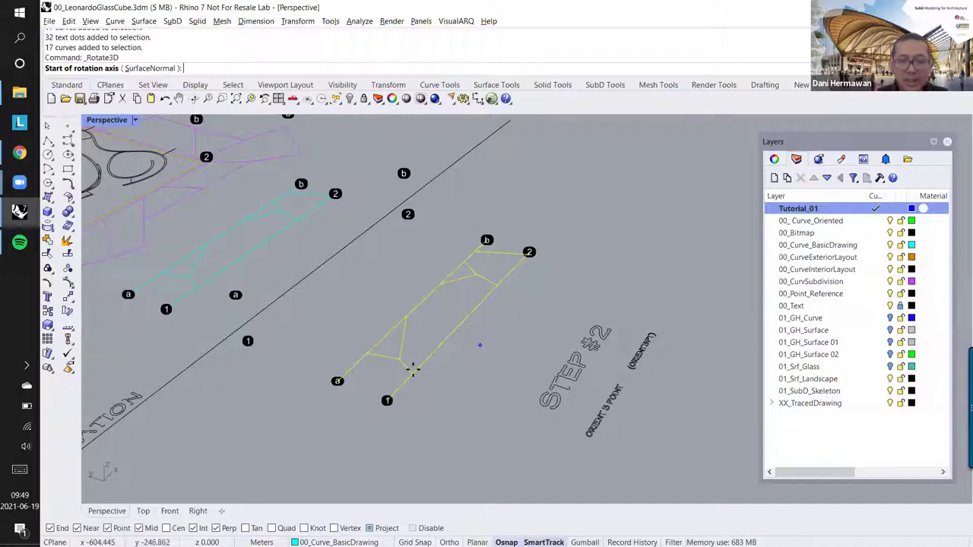
{"action": "left_click", "coordinate": [387, 401]}
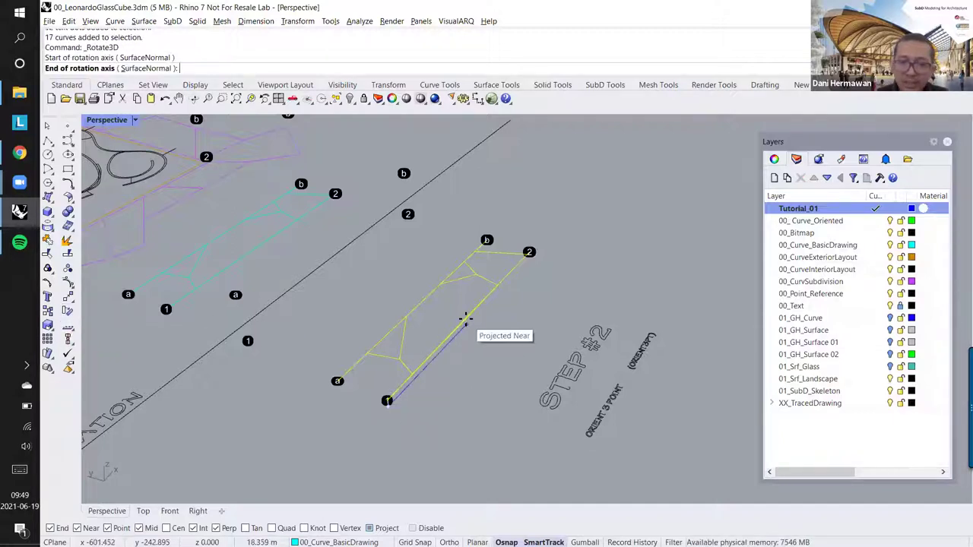
{"action": "key", "text": "Escape"}
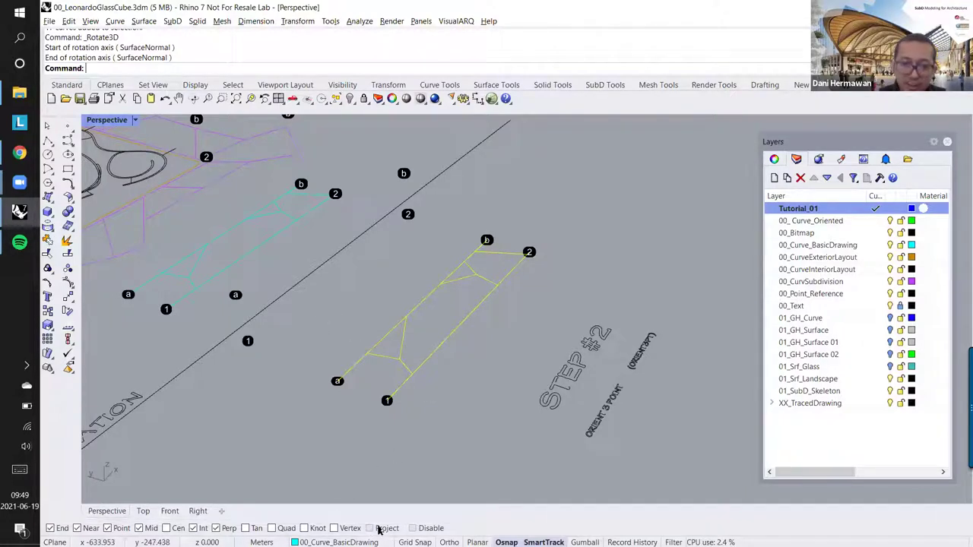
{"action": "key", "text": "Return"}
{"action": "left_click", "coordinate": [389, 402]}
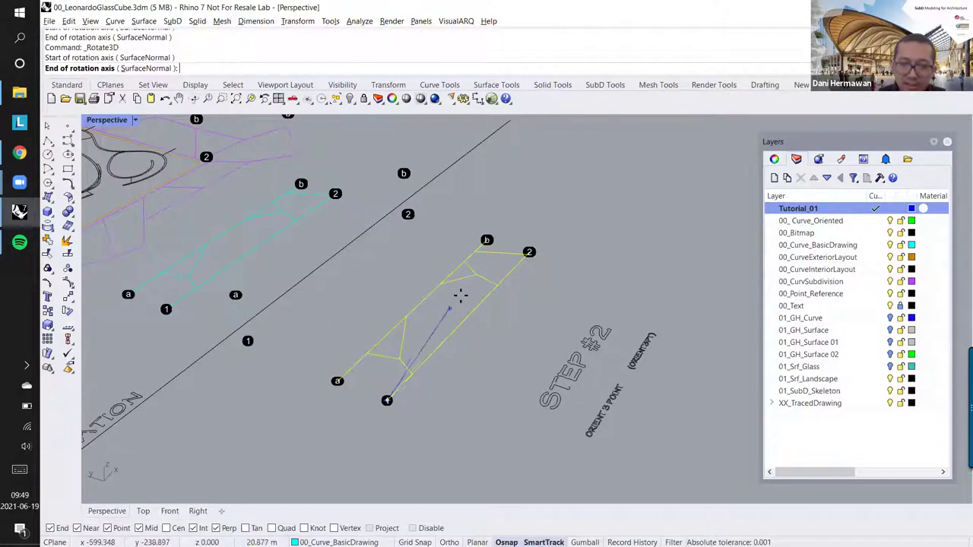
{"action": "left_click", "coordinate": [494, 285]}
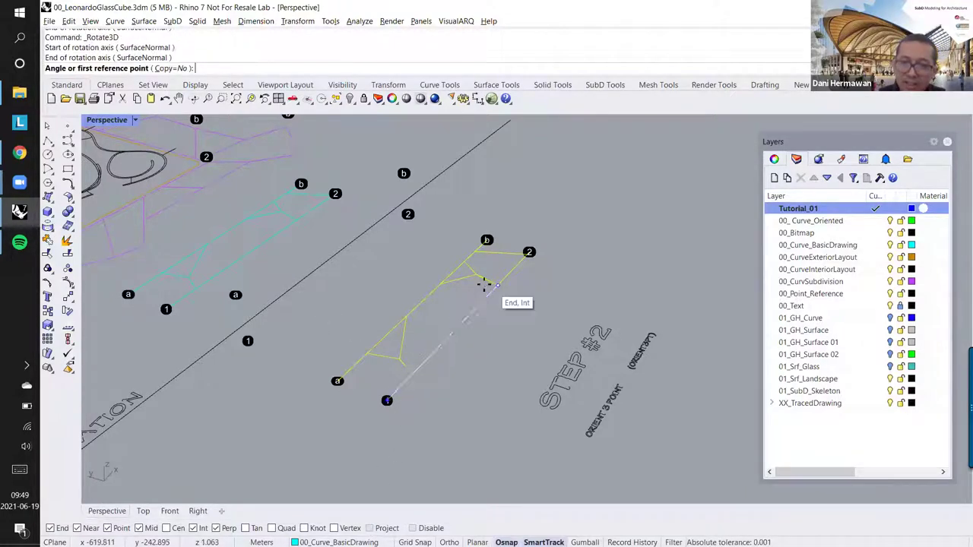
{"action": "left_click", "coordinate": [287, 319]}
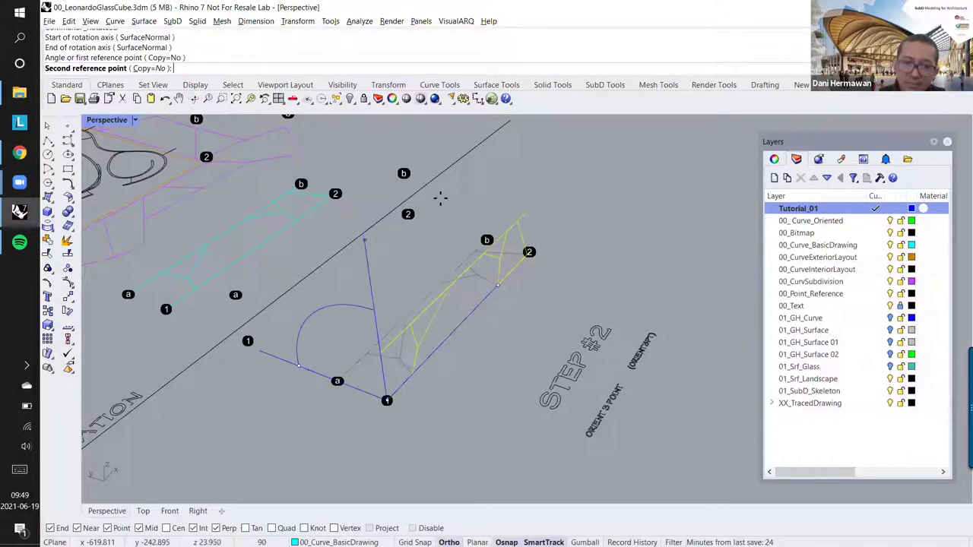
{"action": "left_click", "coordinate": [528, 174]}
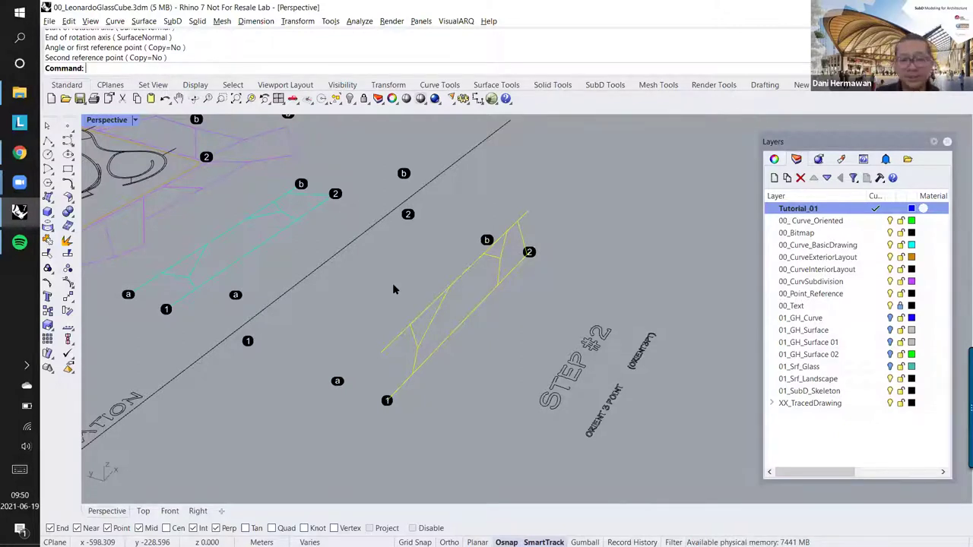
{"action": "key", "text": "ctrl+z"}
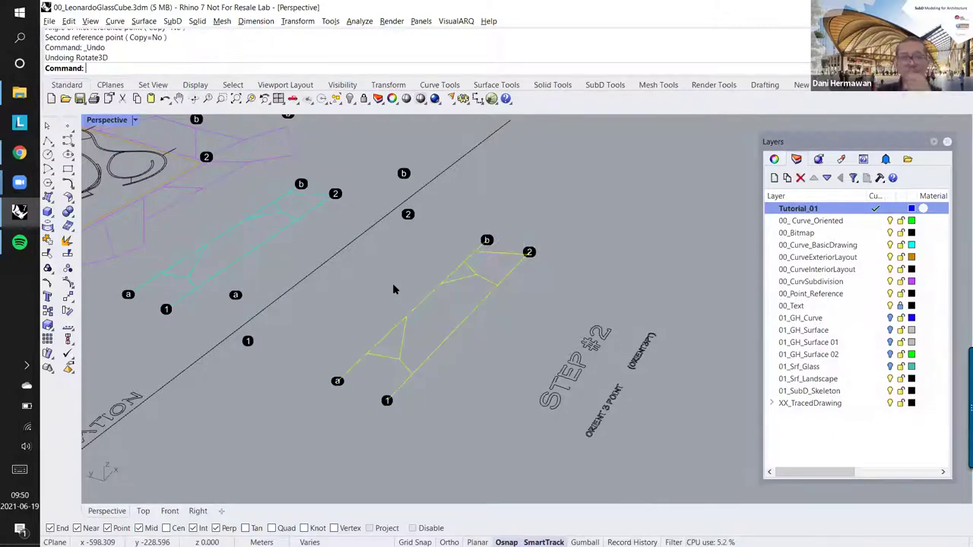
{"action": "key", "text": "Escape"}
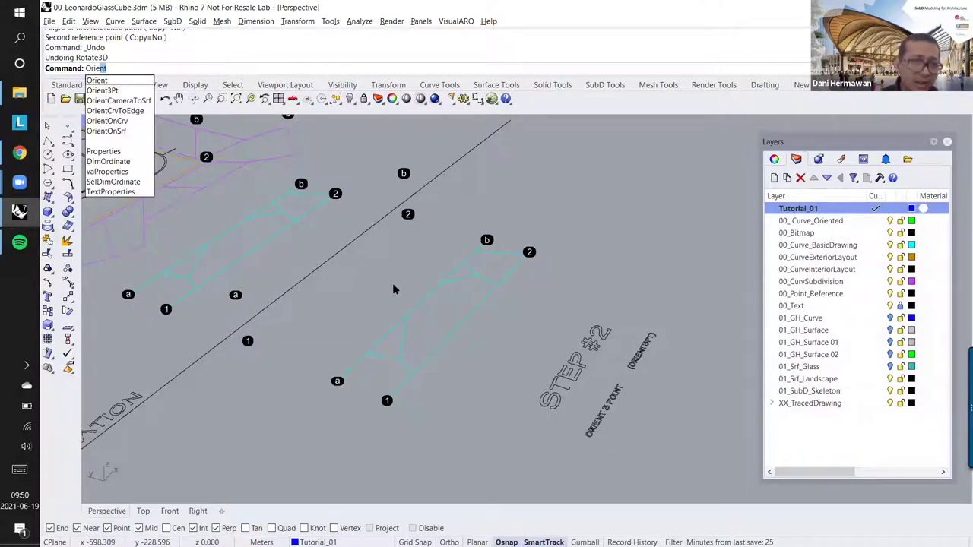
Step: Orient the trial elevation upright with Orient3Pt, matching its corners 1, 2 and a to the target points 1, 2 and a by the dividing line
{"action": "key", "text": "Down"}
{"action": "key", "text": "Down"}
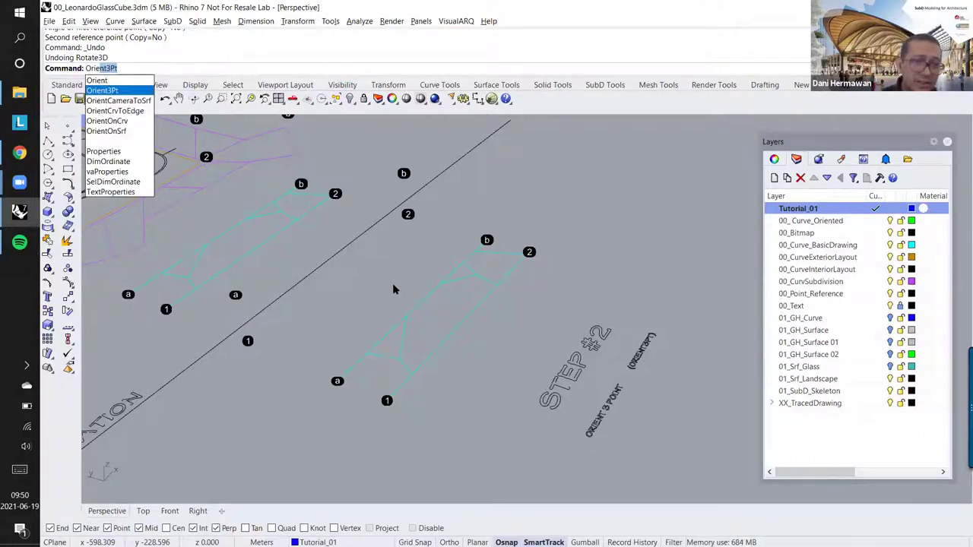
{"action": "key", "text": "Return"}
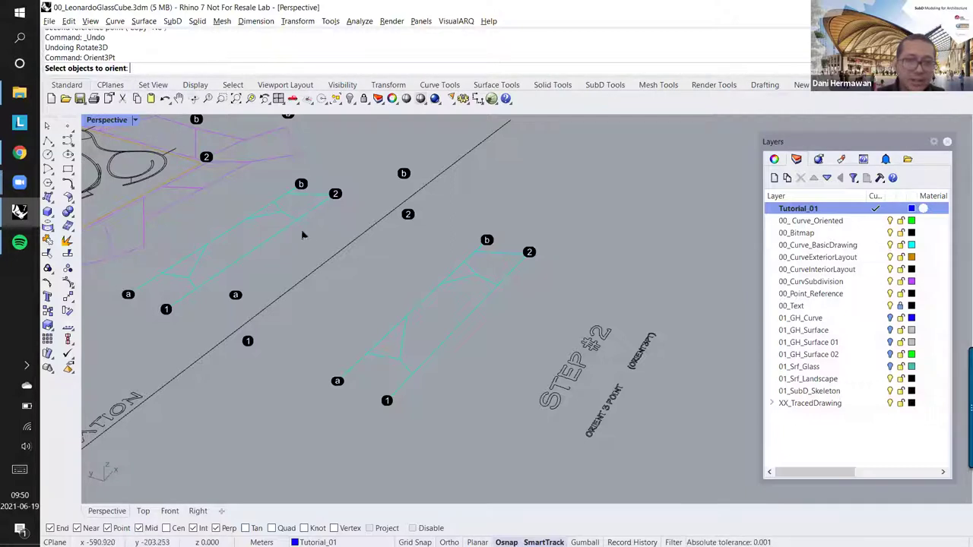
{"action": "left_click", "coordinate": [405, 315]}
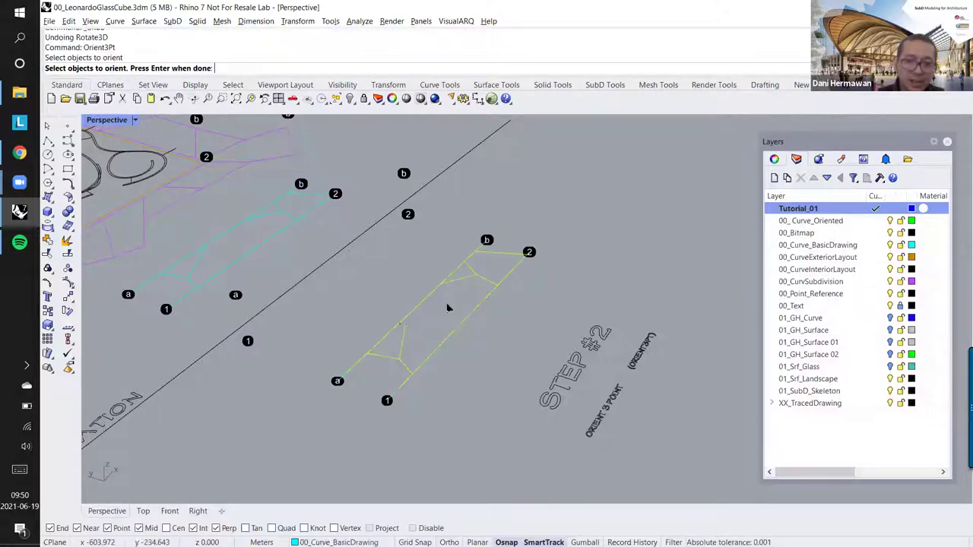
{"action": "key", "text": "Return"}
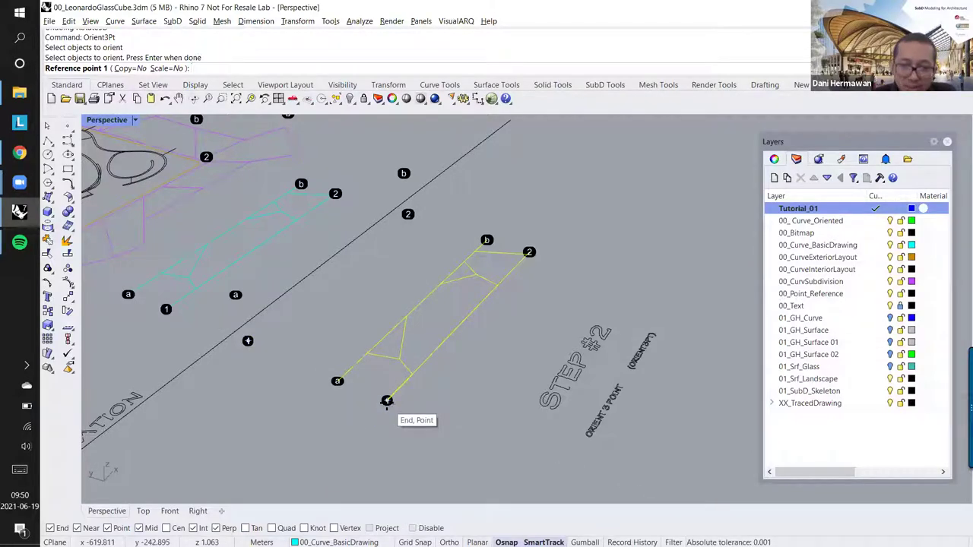
{"action": "left_click", "coordinate": [387, 401]}
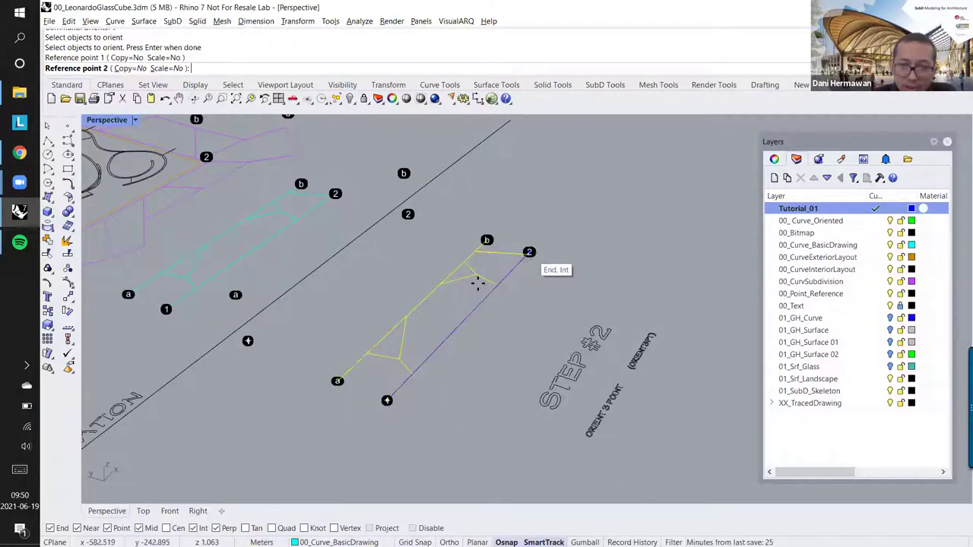
{"action": "left_click", "coordinate": [477, 282]}
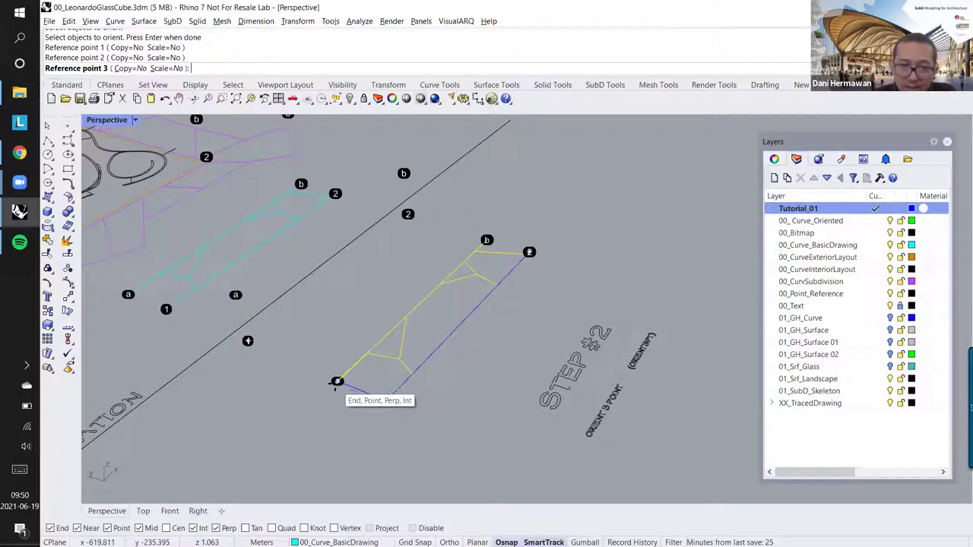
{"action": "left_click", "coordinate": [336, 381]}
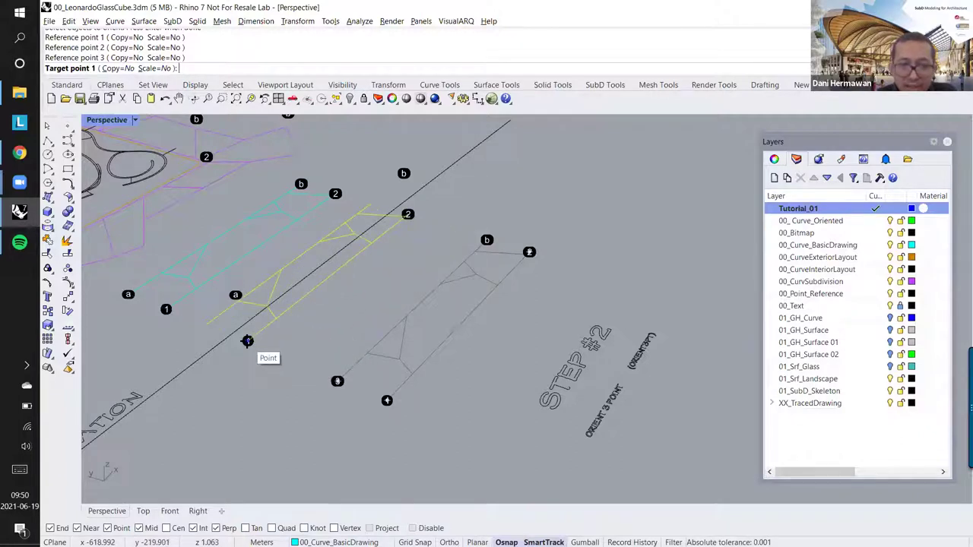
{"action": "left_click", "coordinate": [247, 341]}
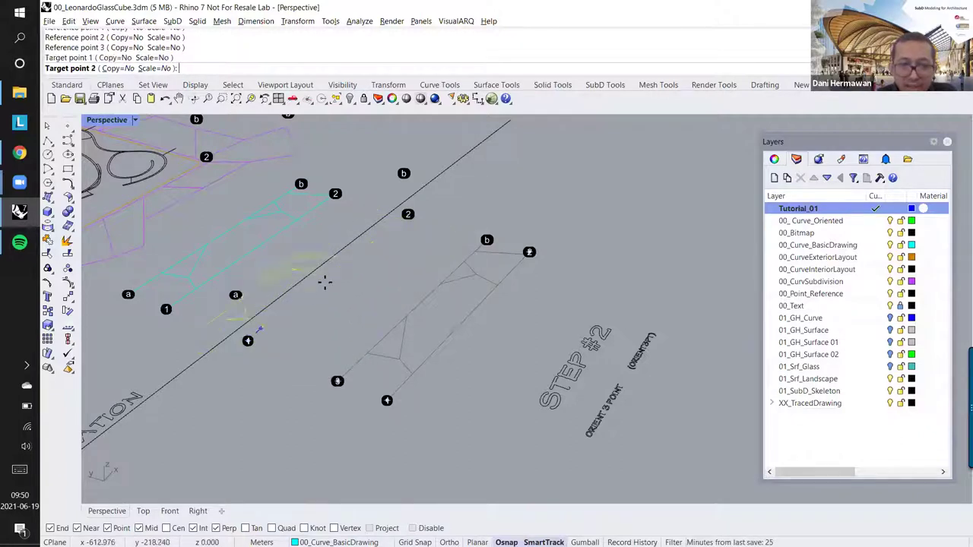
{"action": "left_click", "coordinate": [409, 212]}
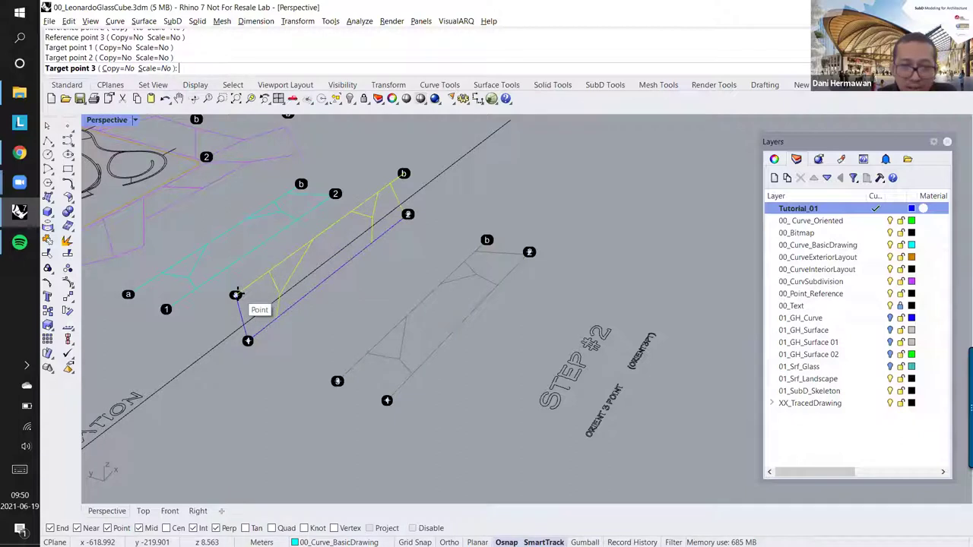
{"action": "left_click", "coordinate": [235, 295]}
{"action": "right_click_drag", "start_coordinate": [300, 336], "coordinate": [320, 332]}
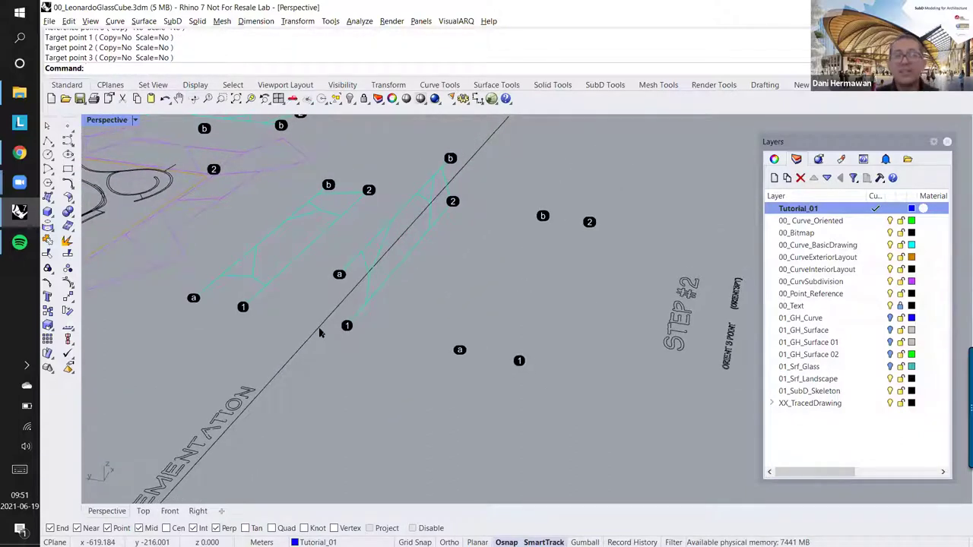
Step: Undo the trial elevation's Orient3Pt placement so it can be oriented again, and clear its selection
{"action": "key", "text": "ctrl+z"}
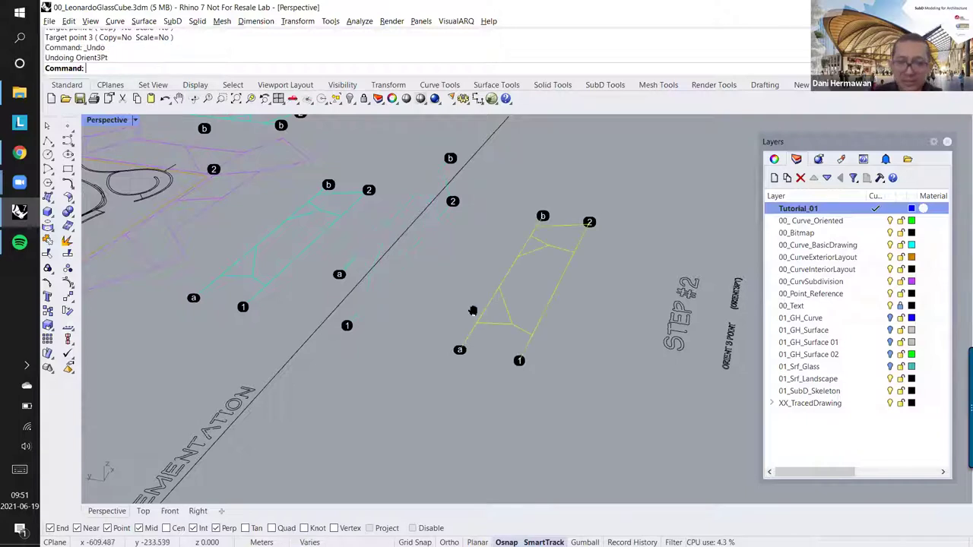
{"action": "right_click_drag", "start_coordinate": [324, 327], "coordinate": [394, 274]}
{"action": "left_click", "coordinate": [393, 271]}
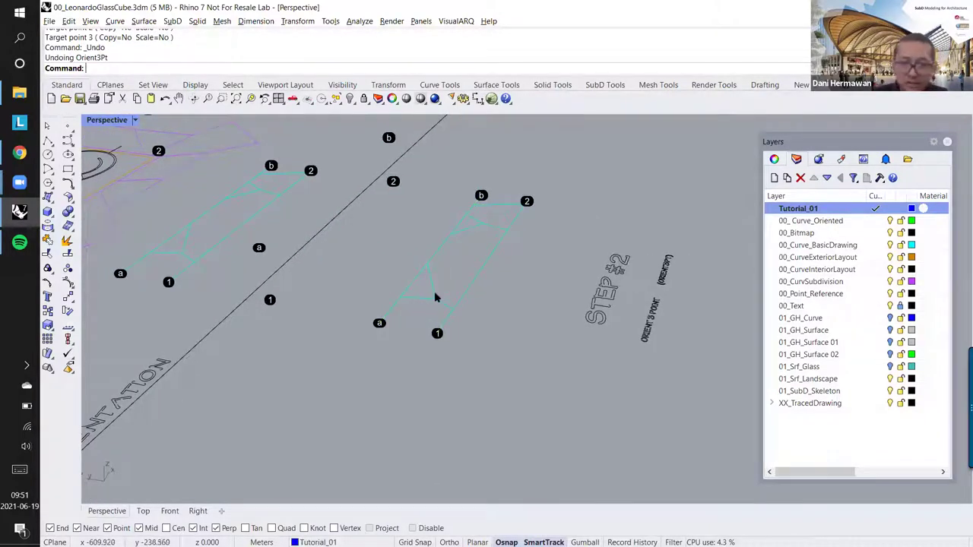
{"action": "type", "text": "Ori"}
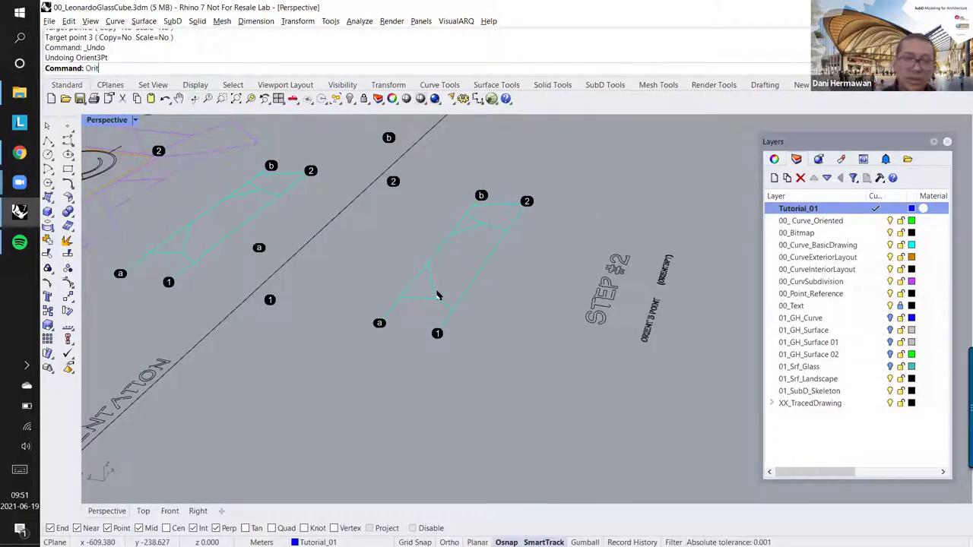
{"action": "type", "text": "ent3Pt"}
{"action": "key", "text": "Return"}
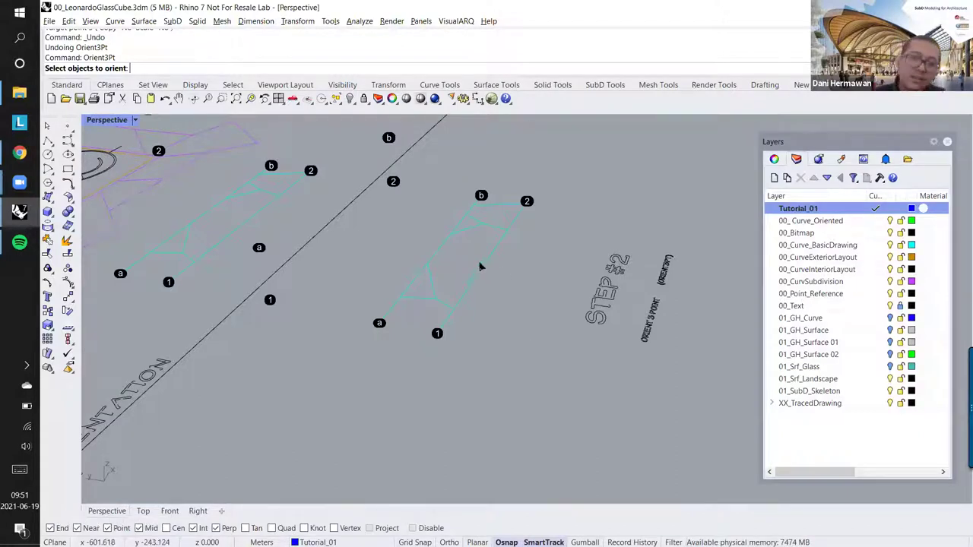
{"action": "left_click", "coordinate": [452, 287]}
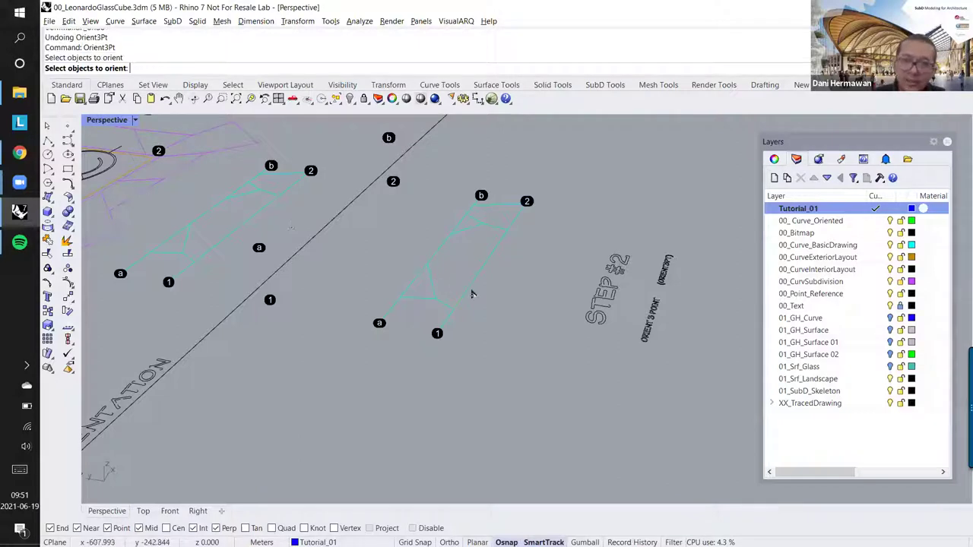
{"action": "key", "text": "Return"}
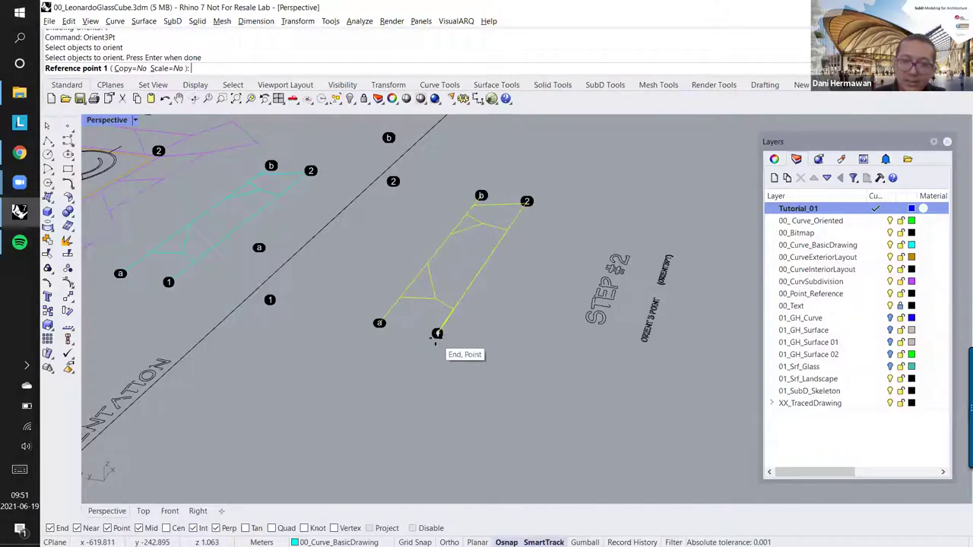
{"action": "left_click", "coordinate": [437, 334]}
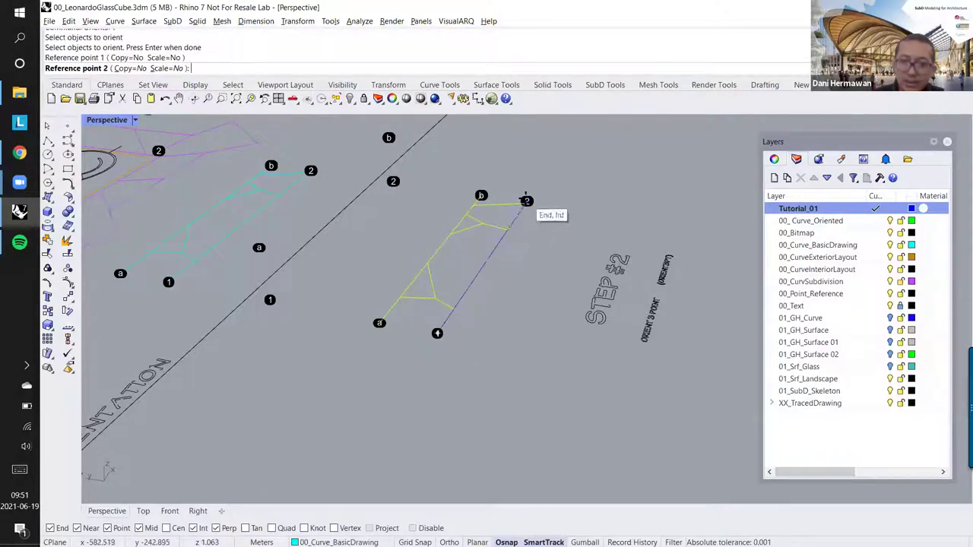
{"action": "left_click", "coordinate": [526, 202]}
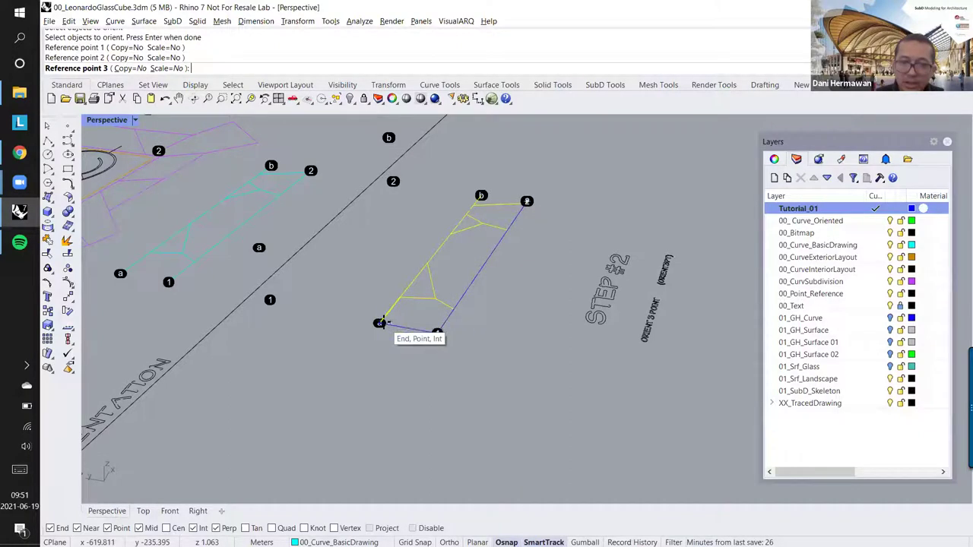
{"action": "left_click", "coordinate": [379, 323]}
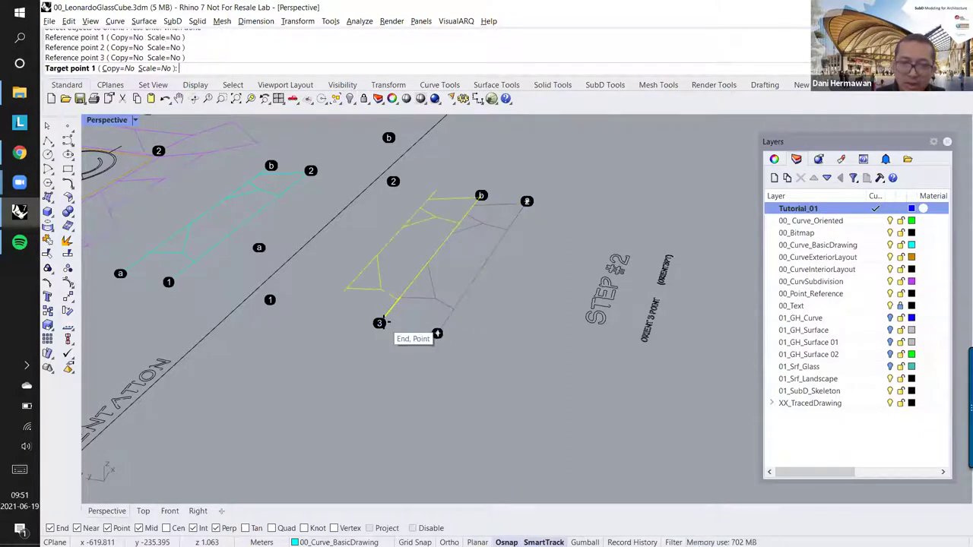
{"action": "left_click", "coordinate": [269, 302]}
{"action": "key", "text": "Escape"}
{"action": "key", "text": "Escape"}
Step: Try Orient3Pt again on the trial elevation, matching corners 1, 2 and a to the same-named points by the dividing line, and undo it
{"action": "key", "text": "Return"}
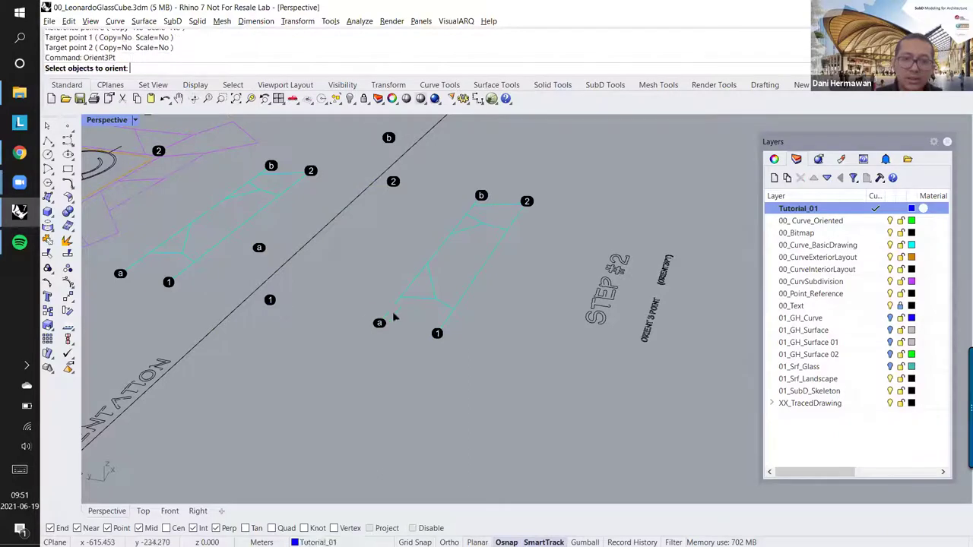
{"action": "left_click", "coordinate": [448, 318]}
{"action": "key", "text": "Return"}
{"action": "left_click", "coordinate": [437, 333]}
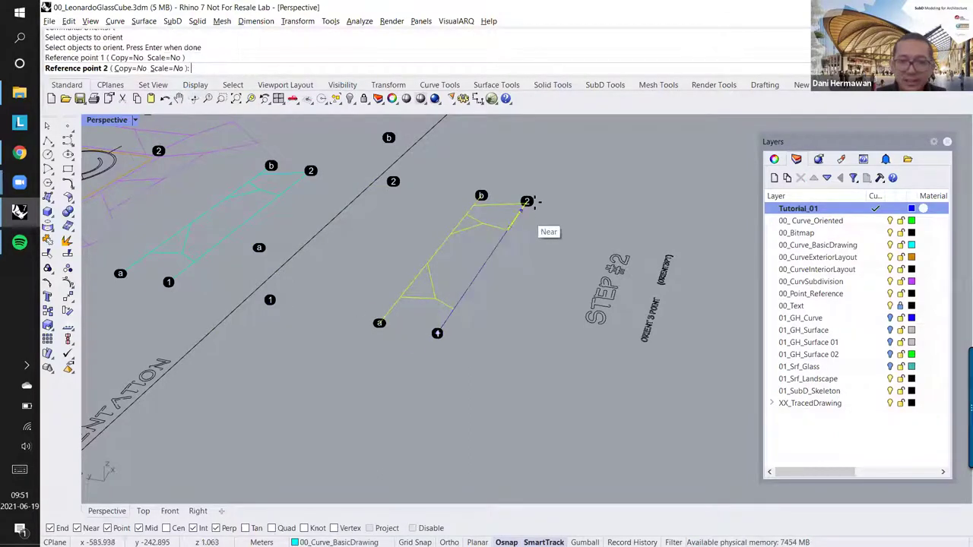
{"action": "left_click", "coordinate": [527, 202]}
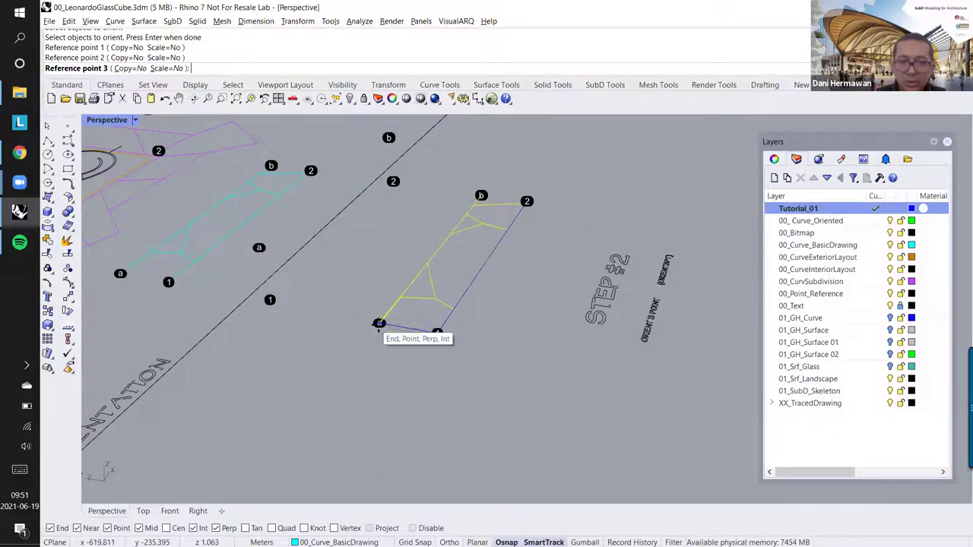
{"action": "left_click", "coordinate": [380, 323]}
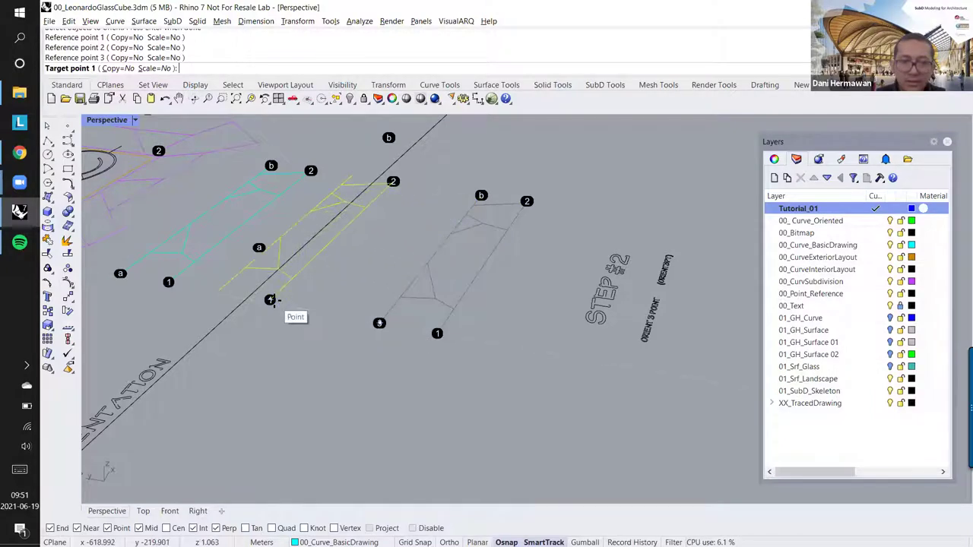
{"action": "left_click", "coordinate": [270, 299]}
{"action": "left_click", "coordinate": [392, 181]}
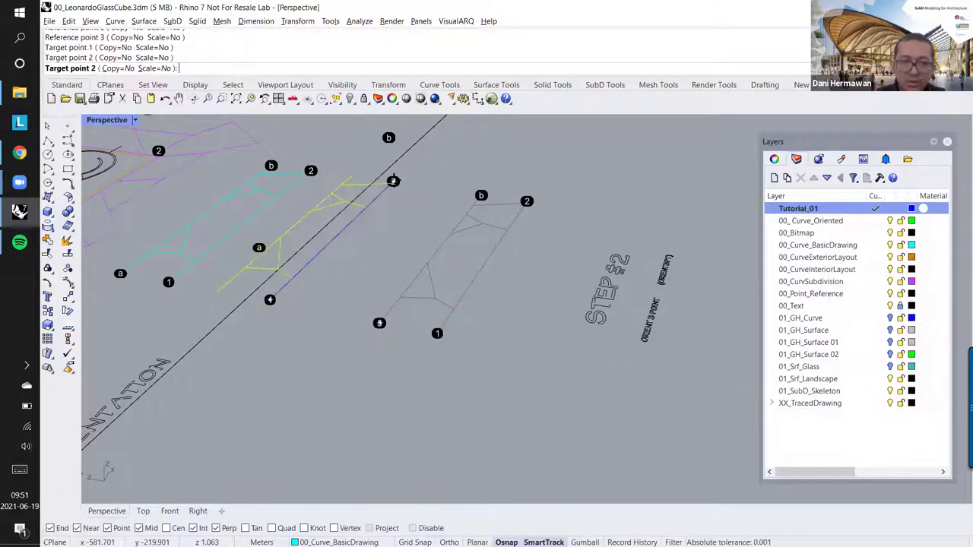
{"action": "left_click", "coordinate": [259, 248]}
{"action": "key", "text": "Escape"}
{"action": "scroll", "coordinate": [349, 258], "scroll_direction": "down", "scroll_amount": 5}
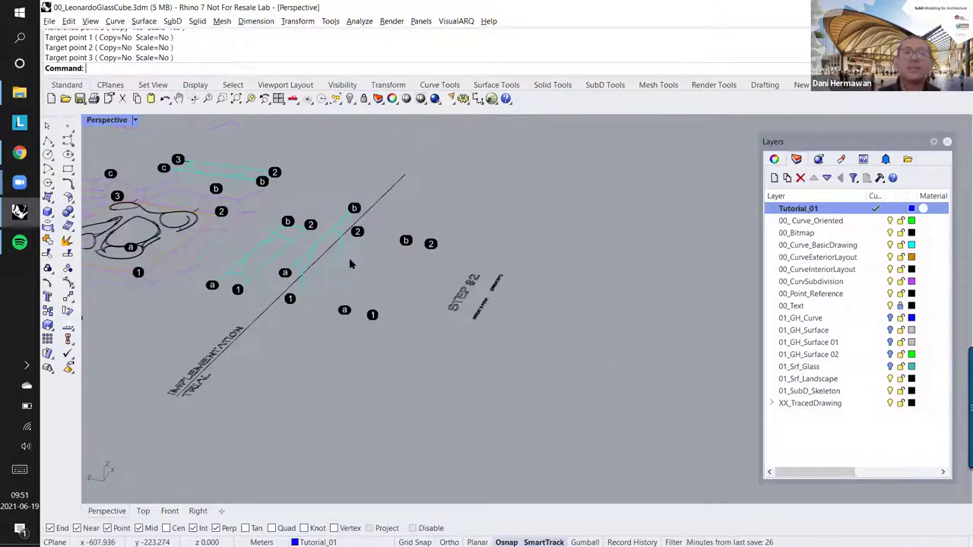
{"action": "key", "text": "ctrl+z"}
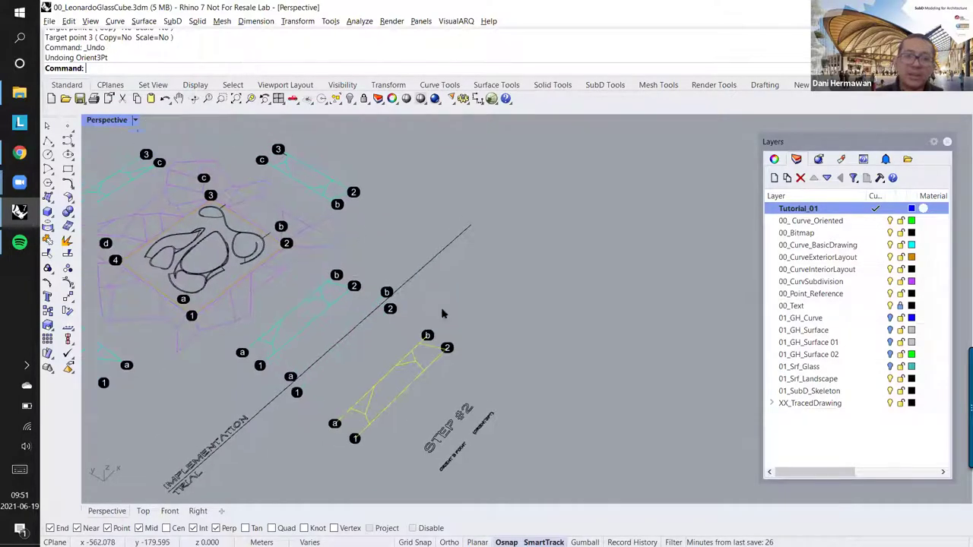
Step: Orient the flat elevation labelled 2, 3, c, b upright with Orient3Pt, matching its corners 2, 3 and b to the same-named plan points
{"action": "right_click_drag", "start_coordinate": [444, 314], "coordinate": [385, 292]}
{"action": "scroll", "coordinate": [385, 294], "scroll_direction": "up", "scroll_amount": 4}
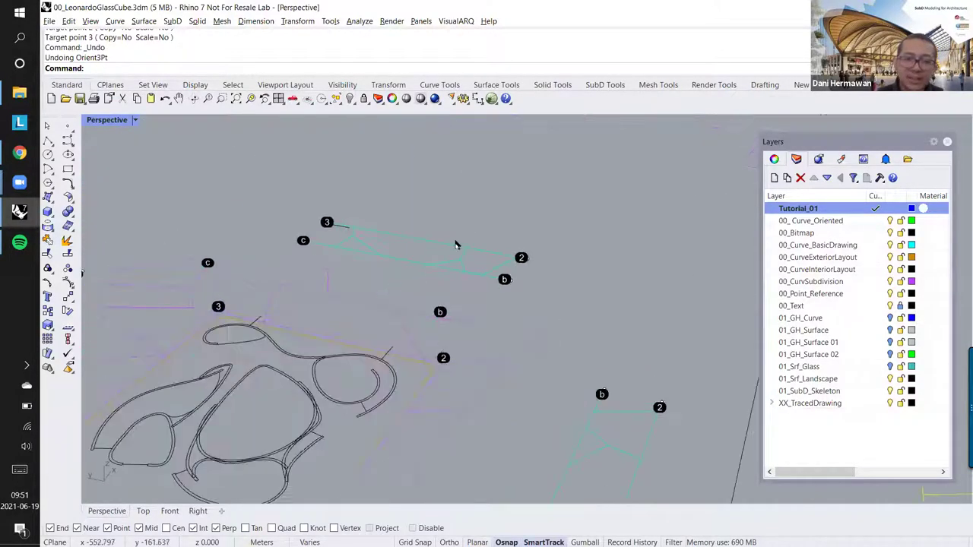
{"action": "scroll", "coordinate": [485, 255], "scroll_direction": "up", "scroll_amount": 1}
{"action": "right_click_drag", "start_coordinate": [398, 256], "coordinate": [522, 274]}
{"action": "scroll", "coordinate": [521, 274], "scroll_direction": "up", "scroll_amount": 3}
{"action": "key", "text": "Return"}
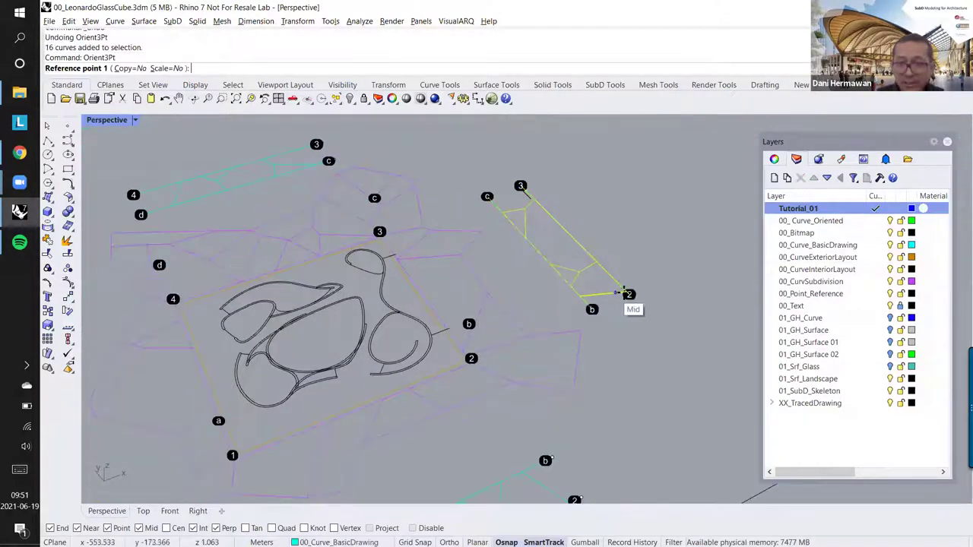
{"action": "left_click", "coordinate": [630, 294]}
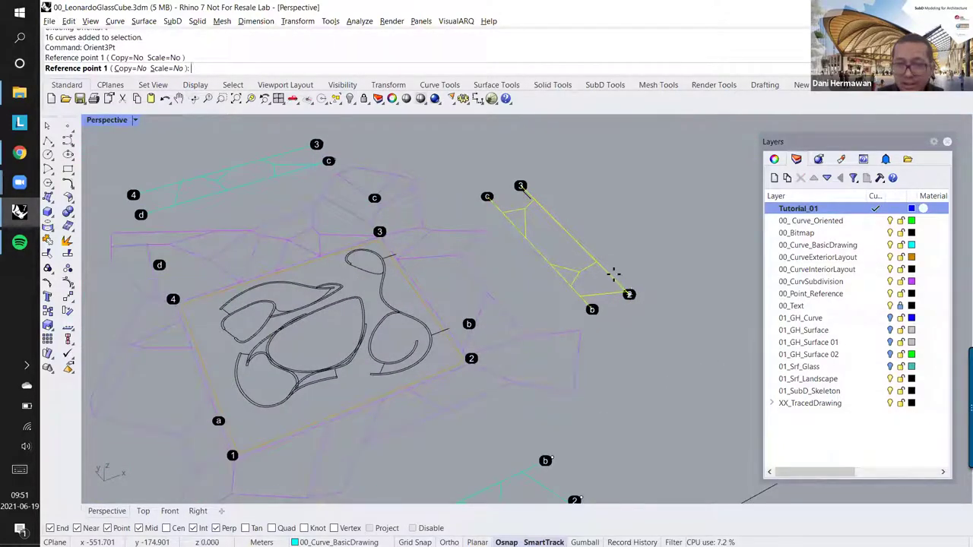
{"action": "key", "text": "Escape"}
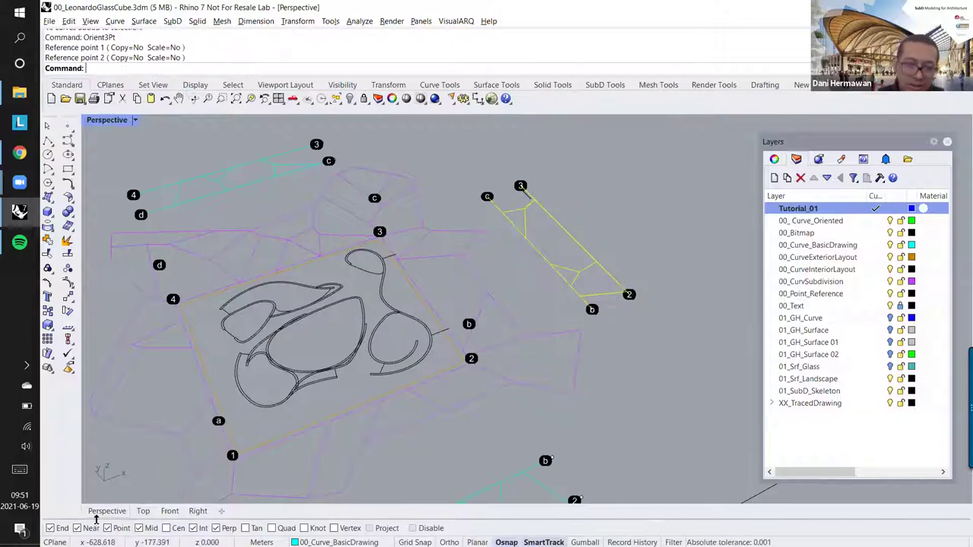
{"action": "key", "text": "Return"}
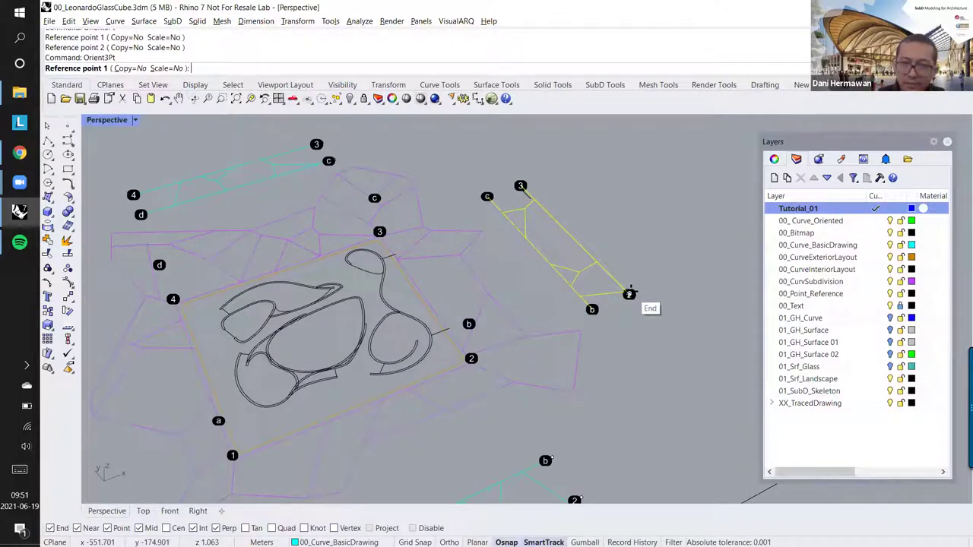
{"action": "left_click", "coordinate": [523, 188]}
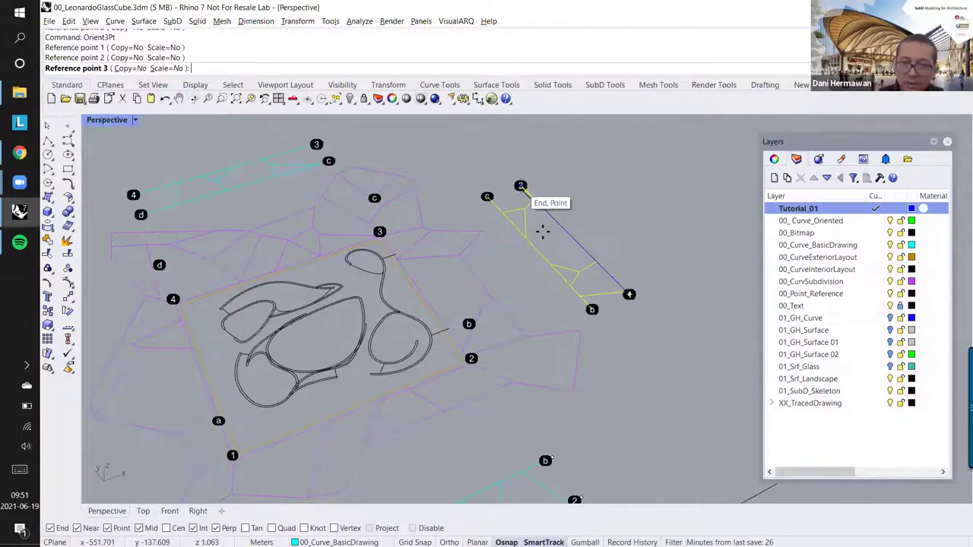
{"action": "left_click", "coordinate": [591, 309]}
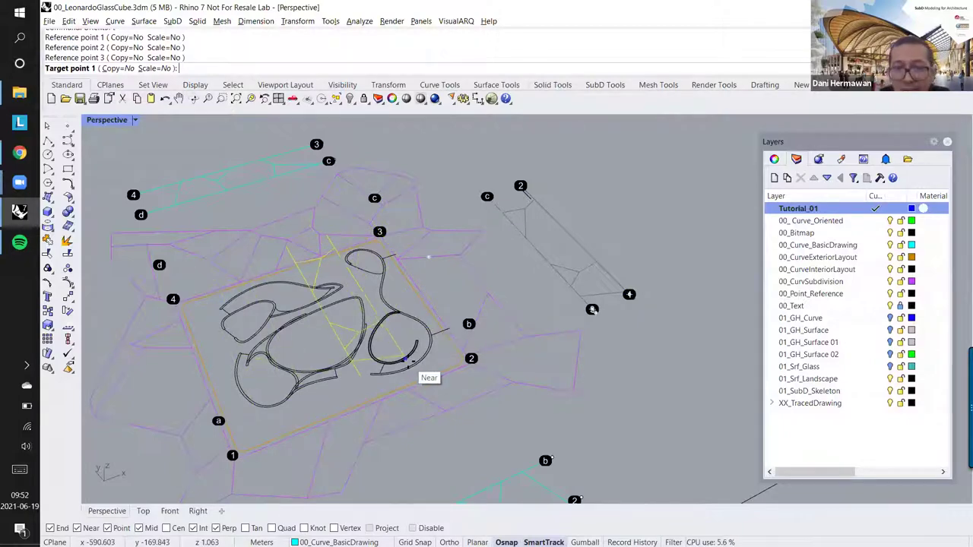
{"action": "right_click_drag", "start_coordinate": [407, 365], "coordinate": [425, 352], "text": "shift"}
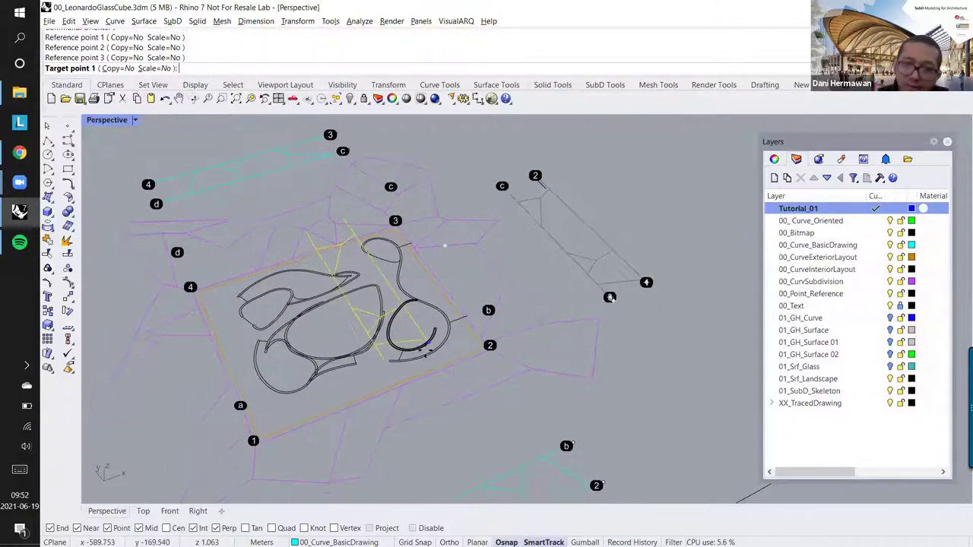
{"action": "left_click", "coordinate": [488, 348]}
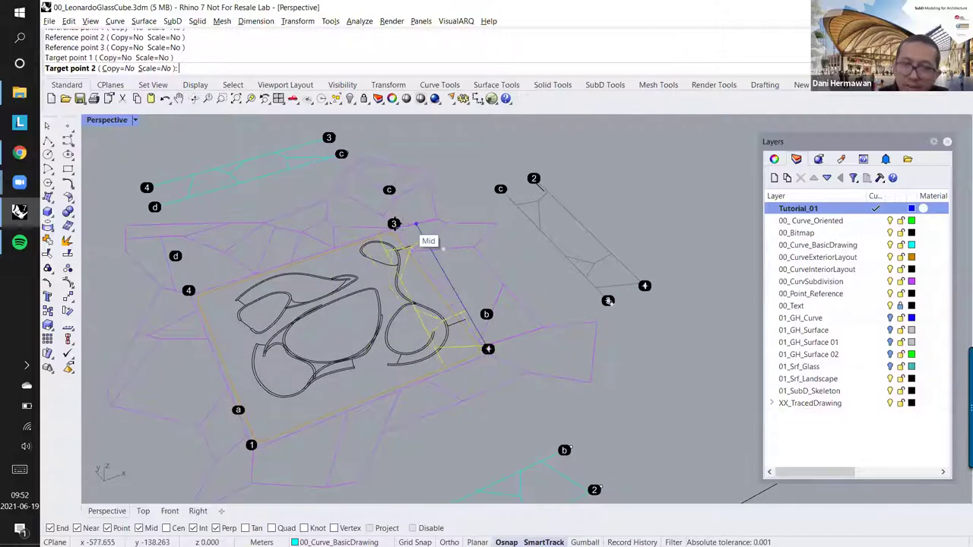
{"action": "left_click", "coordinate": [409, 238]}
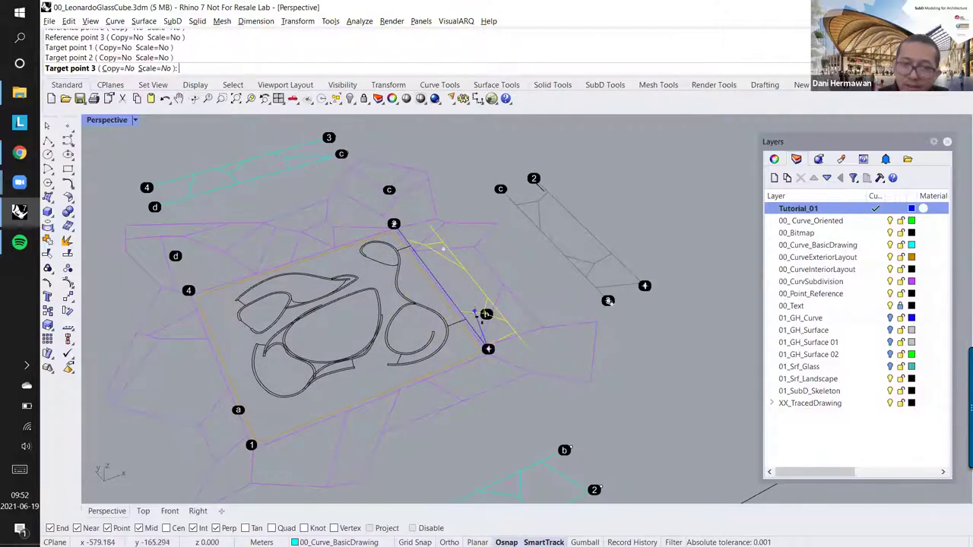
{"action": "left_click", "coordinate": [486, 314]}
Step: Start Orient3Pt on the flat elevation labelled 3, 4, d, c, using its corner 3 as the first reference point
{"action": "left_click", "coordinate": [297, 167]}
{"action": "key", "text": "Return"}
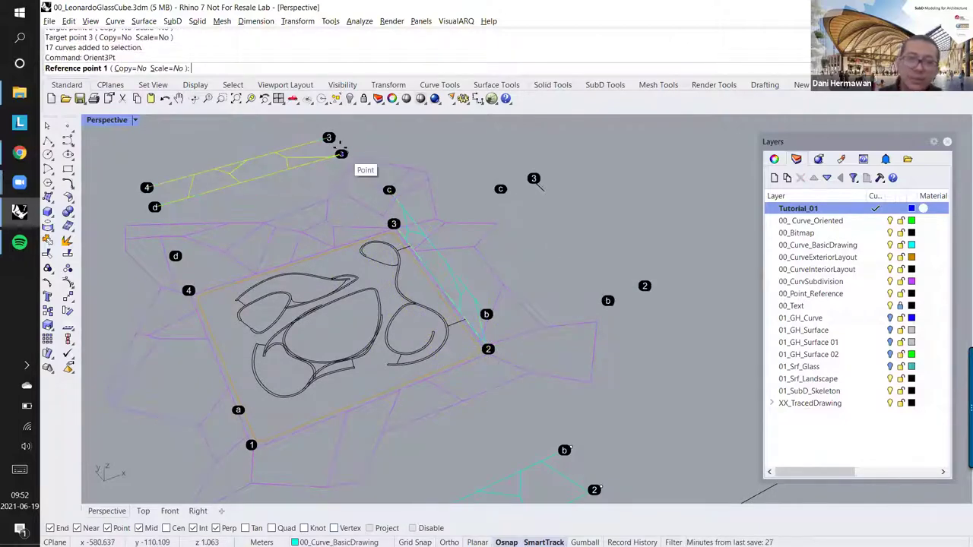
{"action": "left_click", "coordinate": [329, 137]}
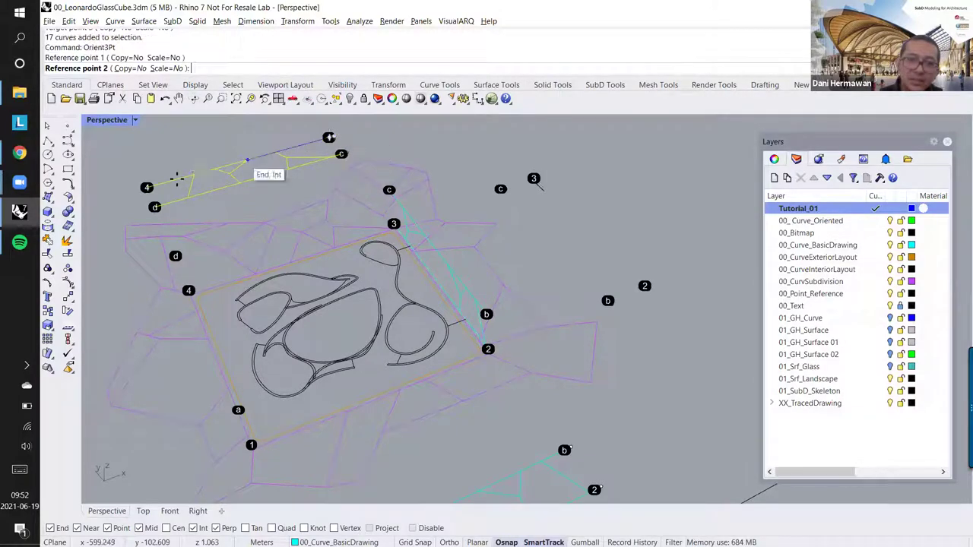
Step: Orient the panel marked 3, 4, c and d onto the plan's matching points, using 3, 4 and c as reference and target points
{"action": "left_click", "coordinate": [148, 187]}
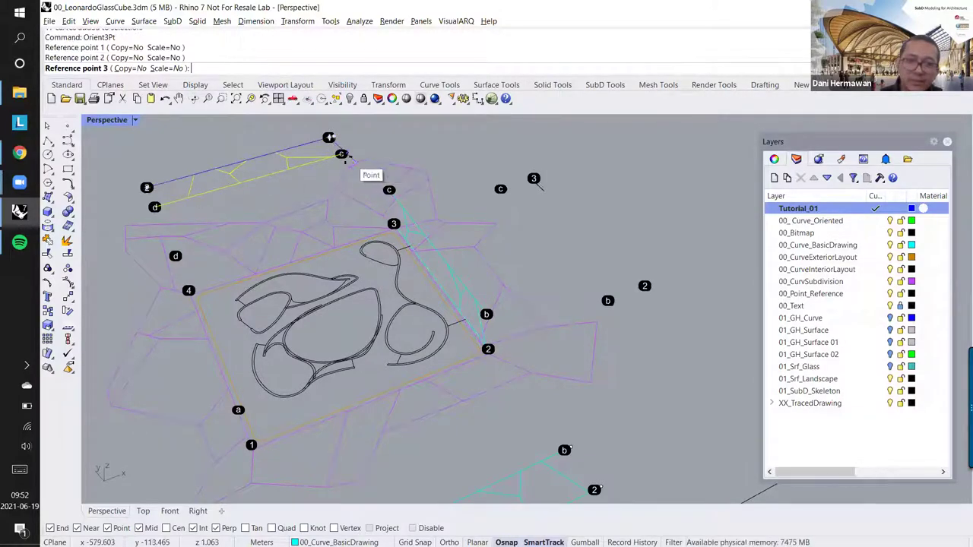
{"action": "left_click", "coordinate": [368, 217]}
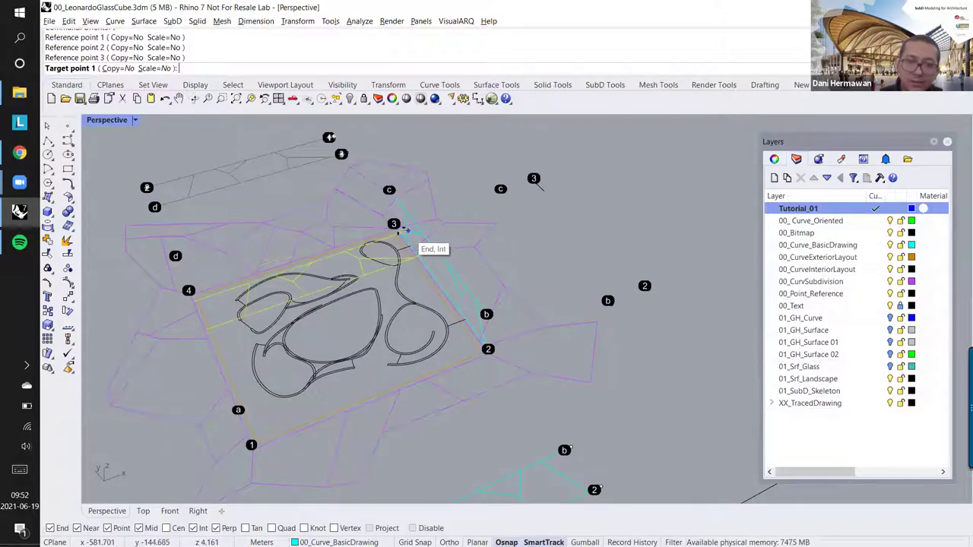
{"action": "left_click", "coordinate": [393, 223]}
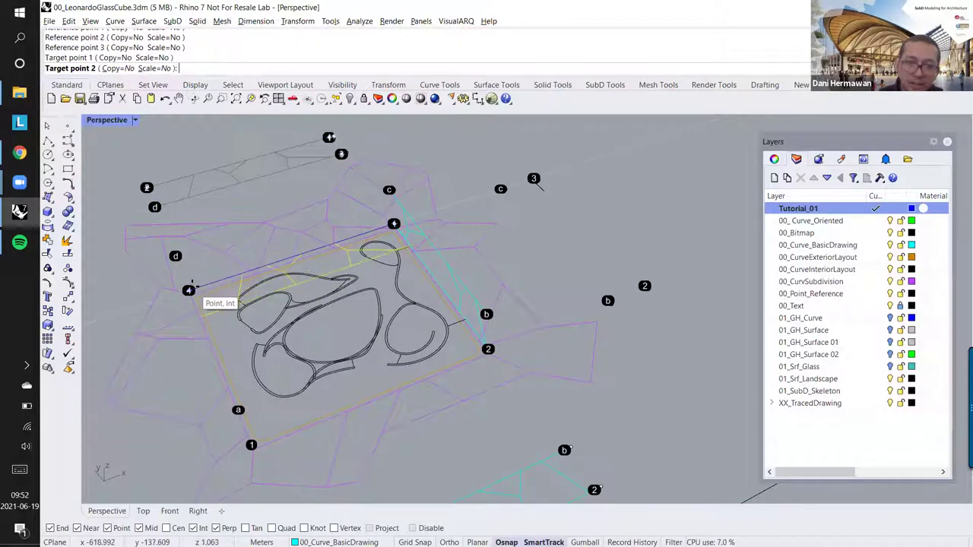
{"action": "left_click", "coordinate": [189, 290]}
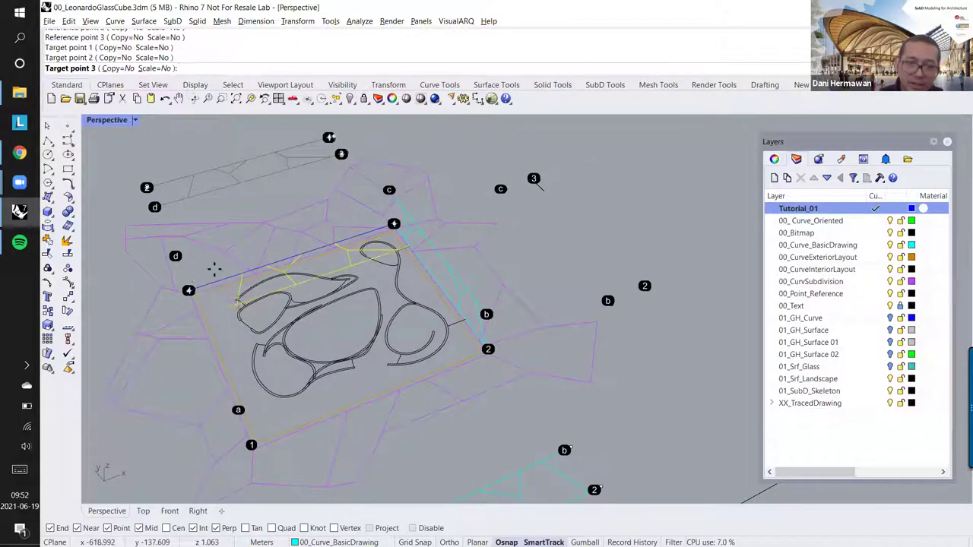
{"action": "left_click", "coordinate": [389, 195]}
{"action": "left_click", "coordinate": [268, 188]}
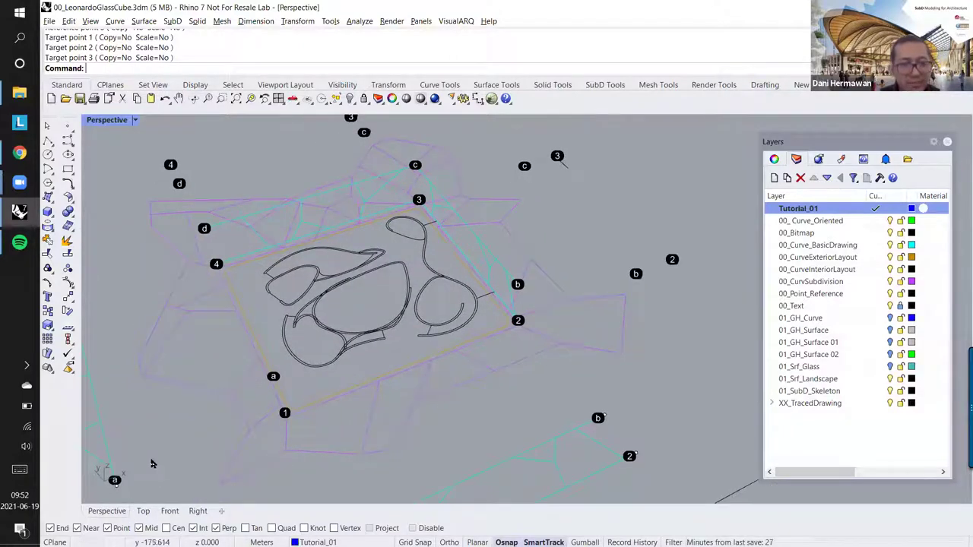
Step: Undo the last two three-point orientations of the side panels around the plan
{"action": "right_click_drag", "start_coordinate": [255, 374], "coordinate": [305, 330], "text": "shift"}
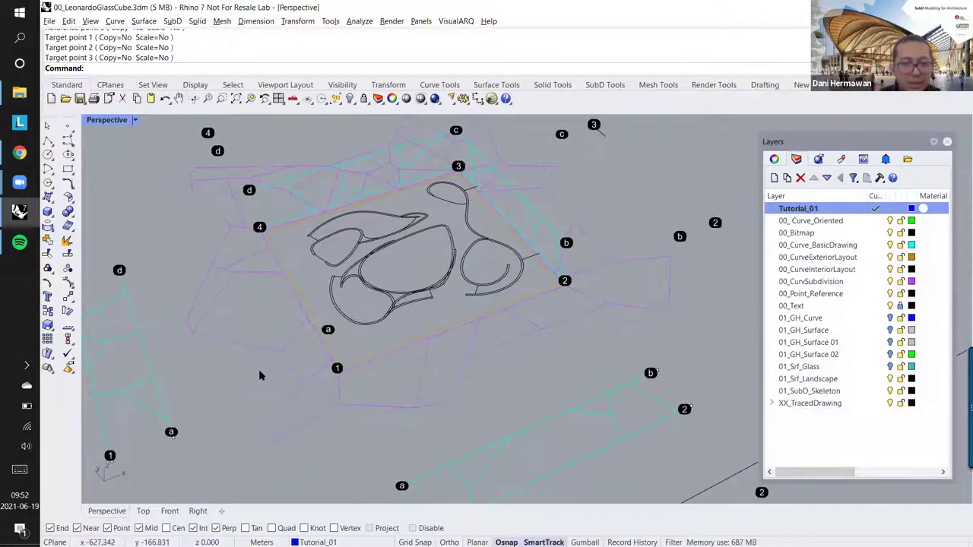
{"action": "right_click_drag", "start_coordinate": [258, 374], "coordinate": [392, 410]}
{"action": "key", "text": "ctrl+z"}
{"action": "key", "text": "ctrl+z"}
Step: Turn off the End, Near, Mid, Int and Perp object snaps, leaving only Point enabled
{"action": "left_click", "coordinate": [444, 389]}
{"action": "left_click", "coordinate": [56, 527]}
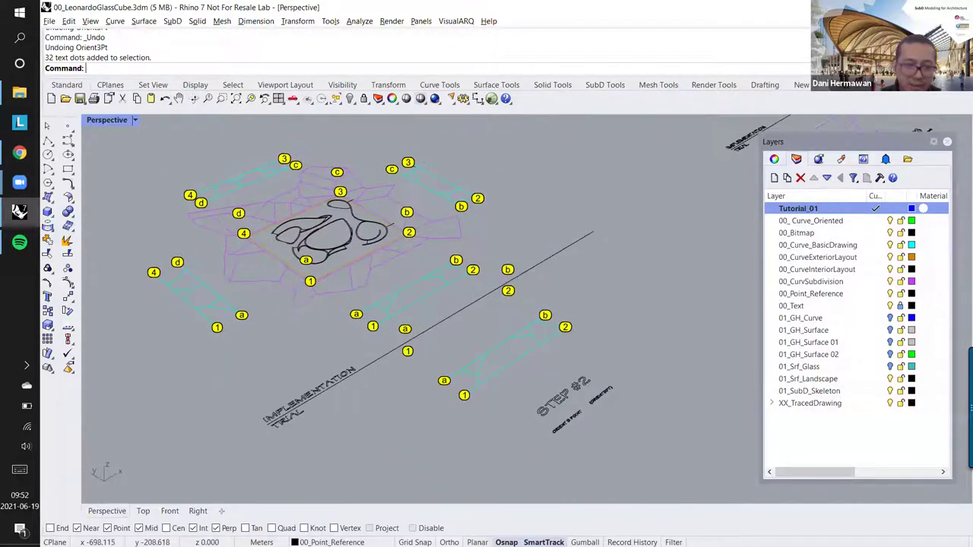
{"action": "left_click", "coordinate": [139, 528]}
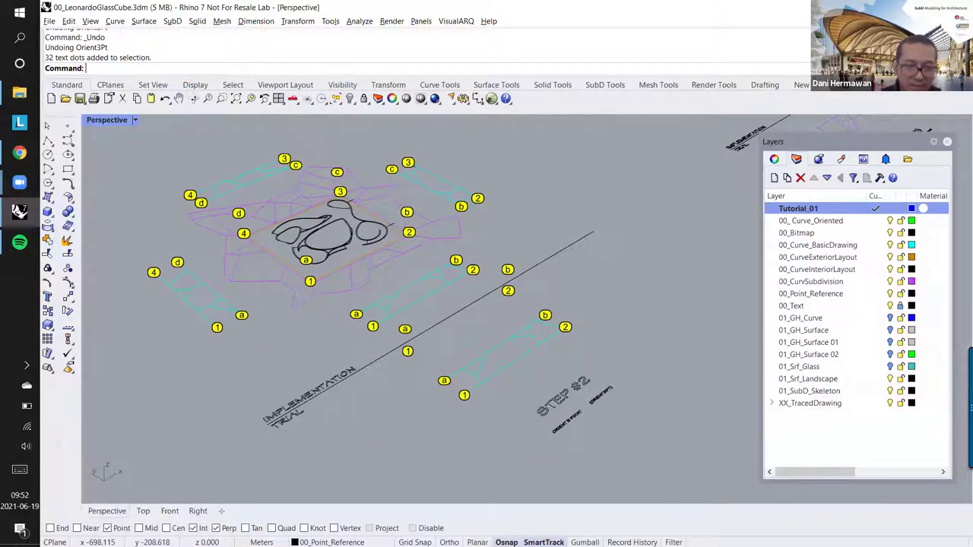
{"action": "left_click", "coordinate": [196, 528]}
{"action": "left_click", "coordinate": [219, 528]}
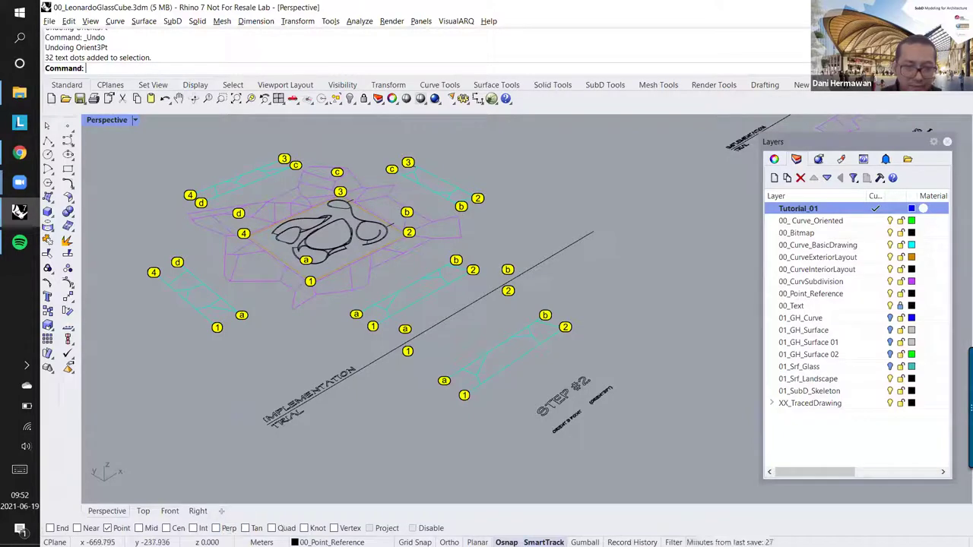
{"action": "key", "text": "Escape"}
Step: Use Orient3Pt to move the Step #2 trial panel from its points 1, 2 and a to the matching points on the implementation line
{"action": "scroll", "coordinate": [487, 384], "scroll_direction": "up", "scroll_amount": 5}
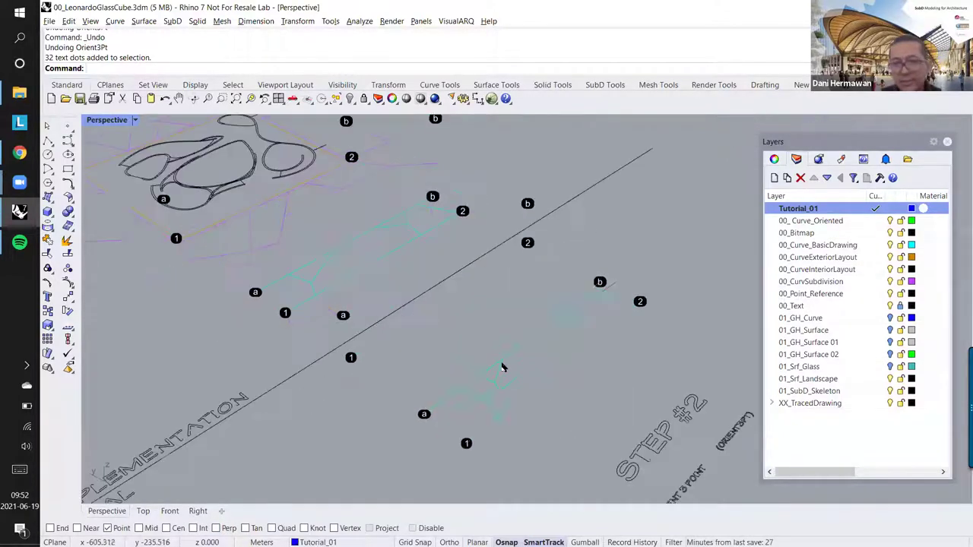
{"action": "left_click", "coordinate": [496, 365]}
{"action": "right_click_drag", "start_coordinate": [497, 366], "coordinate": [484, 355], "text": "shift"}
{"action": "type", "text": "Orient3Pt"}
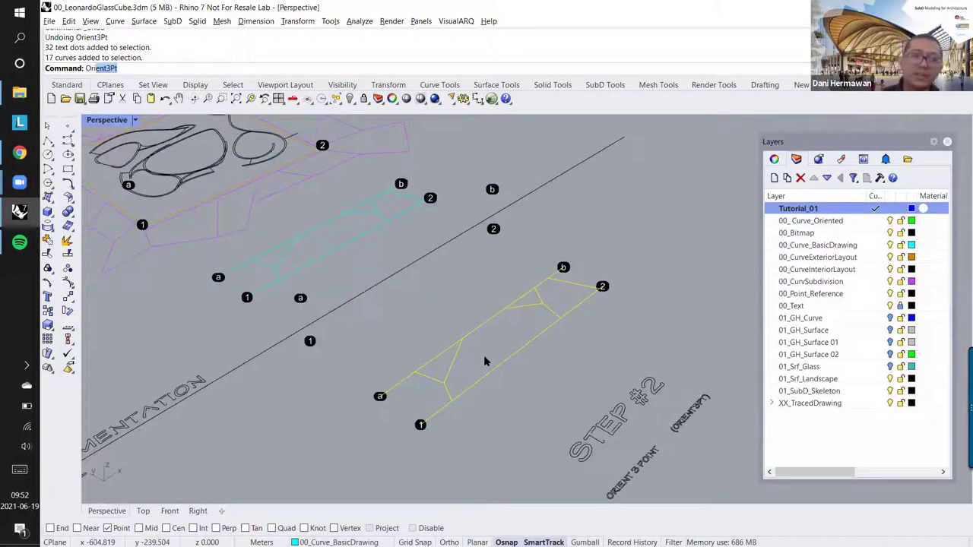
{"action": "key", "text": "Return"}
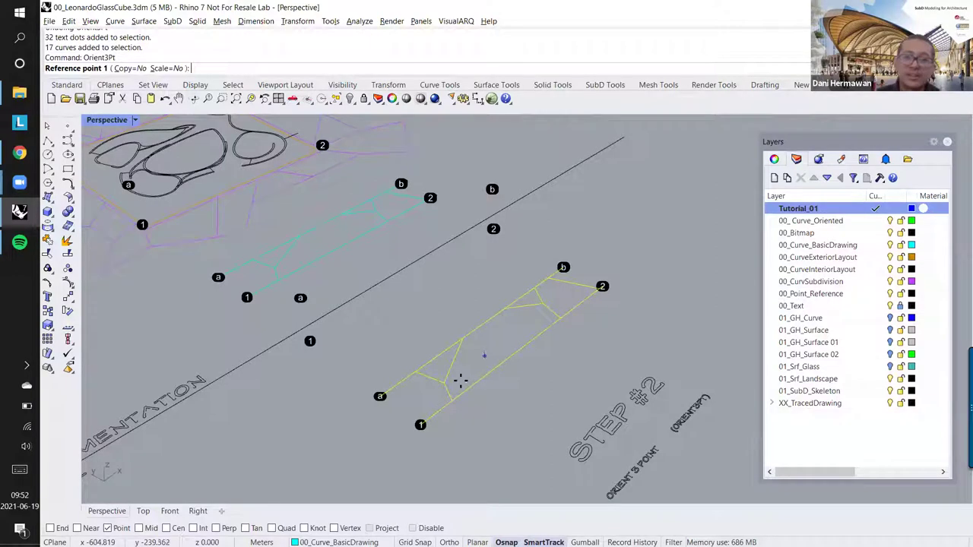
{"action": "left_click", "coordinate": [420, 424]}
{"action": "left_click", "coordinate": [602, 287]}
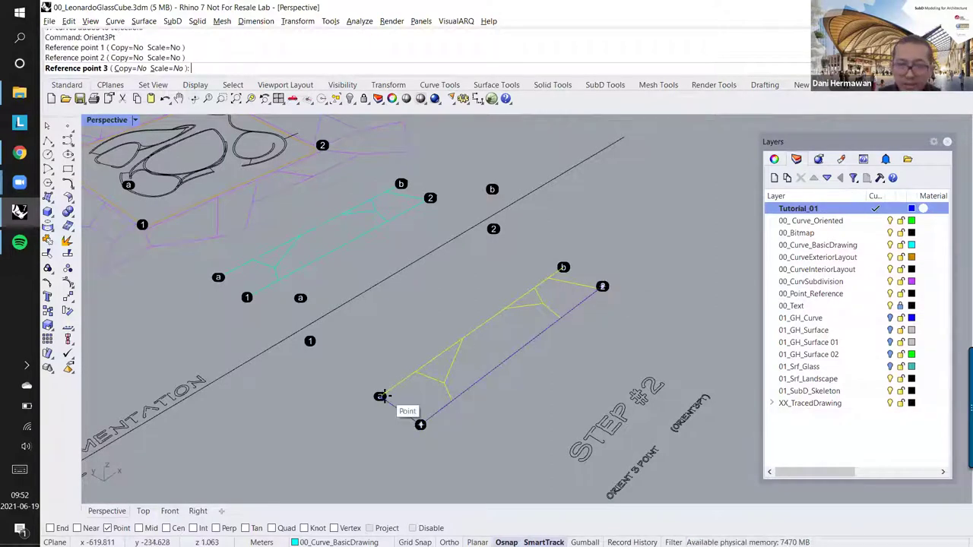
{"action": "left_click", "coordinate": [380, 396]}
{"action": "left_click", "coordinate": [310, 341]}
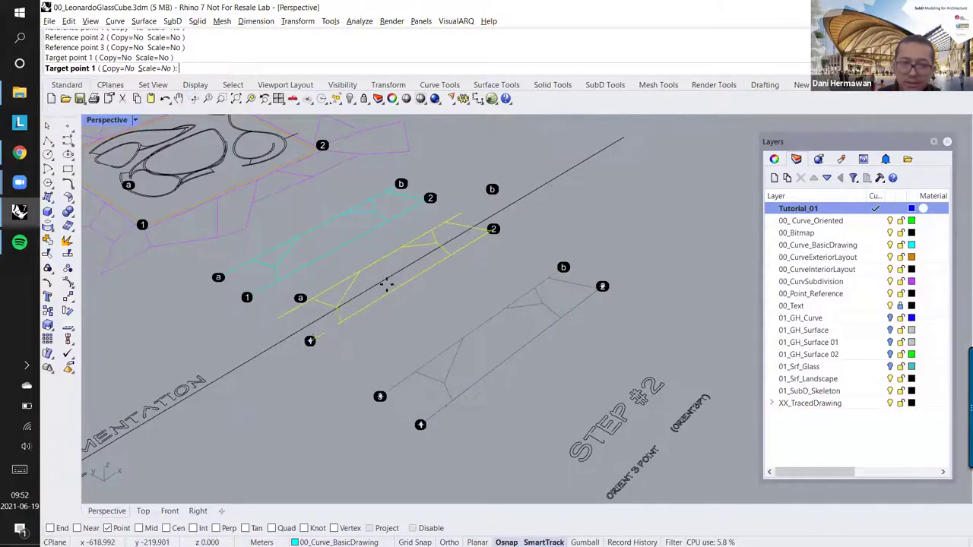
{"action": "left_click", "coordinate": [494, 228]}
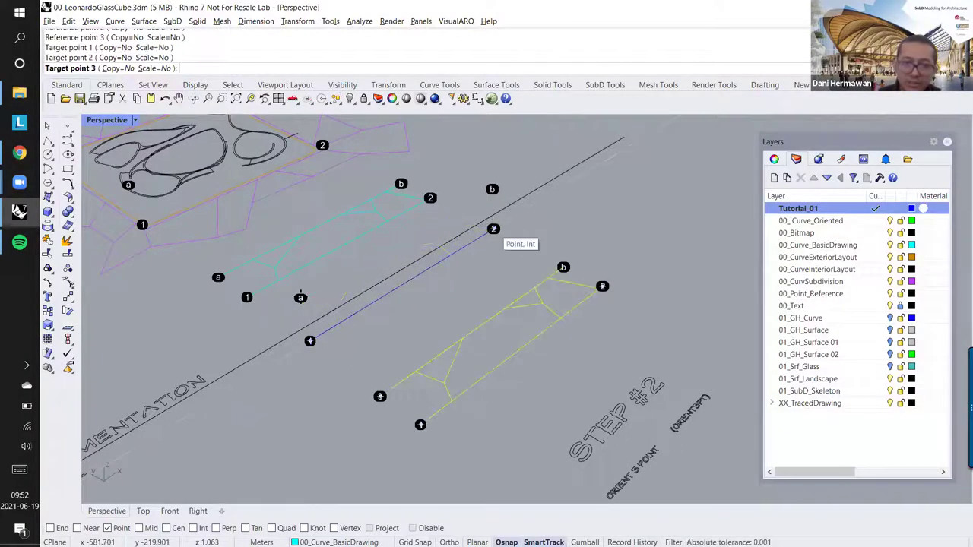
{"action": "left_click", "coordinate": [300, 297]}
Step: Undo the trial panel's three-point orientation
{"action": "scroll", "coordinate": [320, 319], "scroll_direction": "down", "scroll_amount": 3}
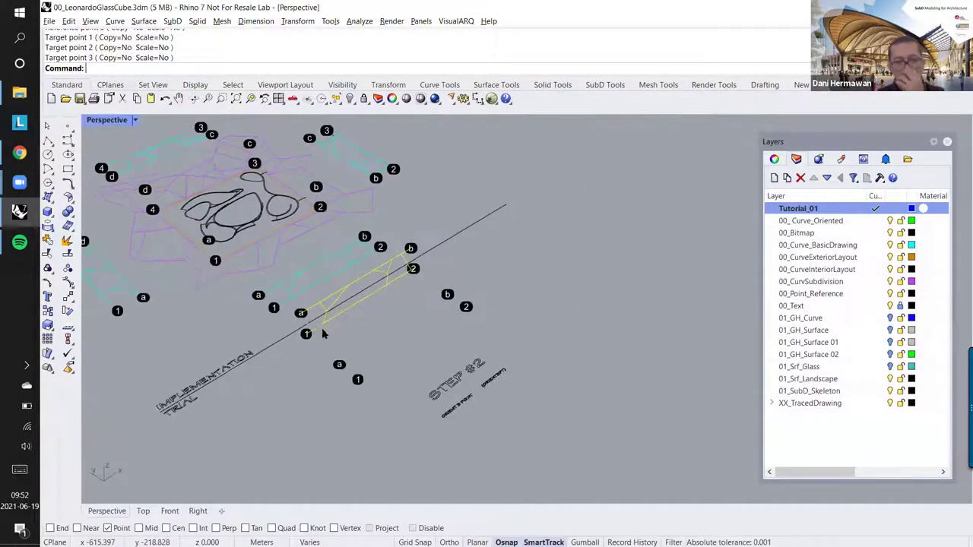
{"action": "scroll", "coordinate": [328, 332], "scroll_direction": "down", "scroll_amount": 4}
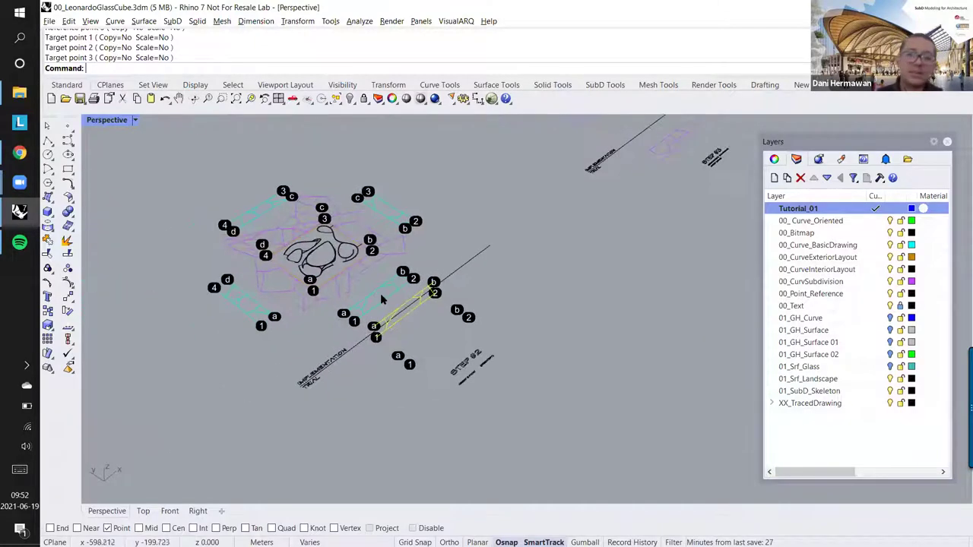
{"action": "scroll", "coordinate": [403, 318], "scroll_direction": "up", "scroll_amount": 4}
{"action": "key", "text": "ctrl+z"}
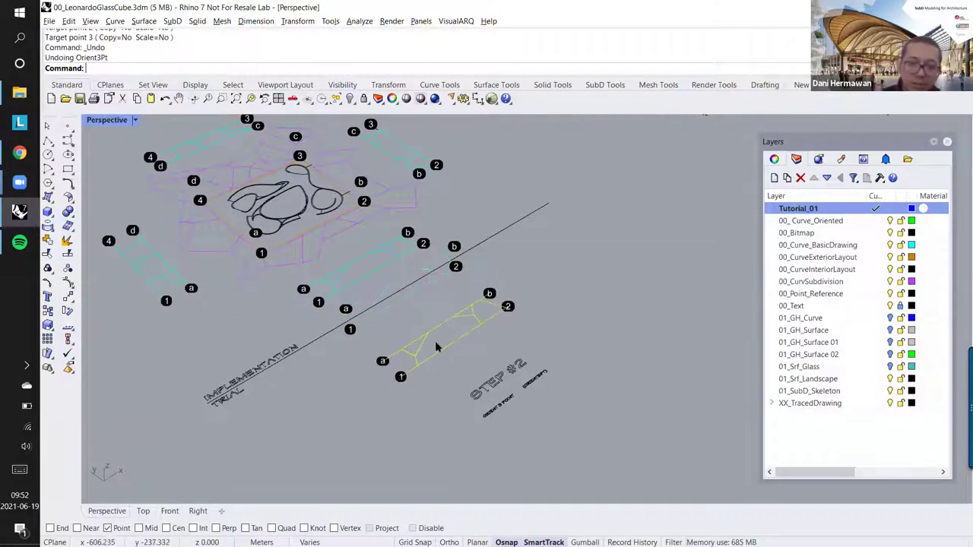
{"action": "scroll", "coordinate": [452, 355], "scroll_direction": "up", "scroll_amount": 1}
{"action": "left_click_drag", "start_coordinate": [448, 370], "coordinate": [410, 291]}
{"action": "scroll", "coordinate": [411, 291], "scroll_direction": "down", "scroll_amount": 3}
{"action": "right_click_drag", "start_coordinate": [444, 336], "coordinate": [484, 391], "text": "shift"}
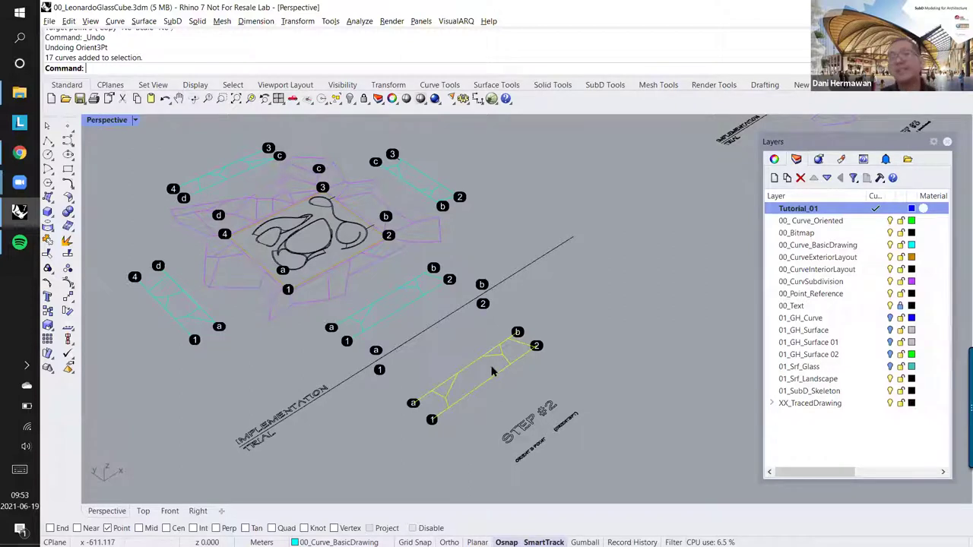
{"action": "right_click_drag", "start_coordinate": [493, 372], "coordinate": [481, 342], "text": "shift"}
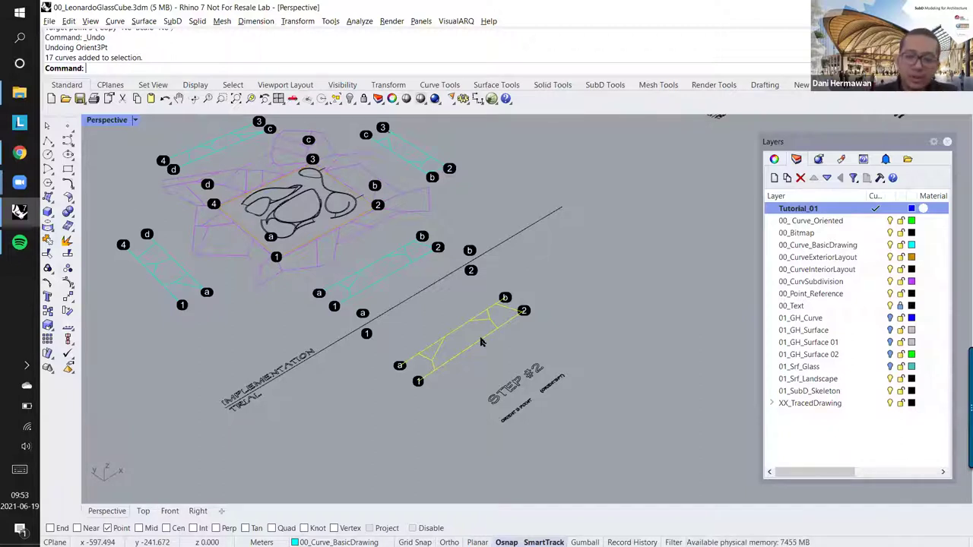
{"action": "type", "text": "rient3Pt"}
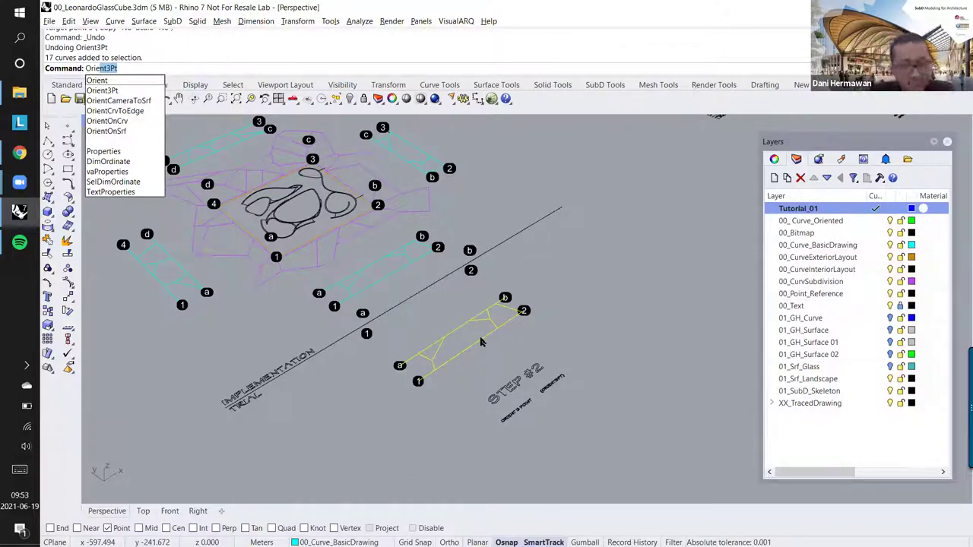
{"action": "key", "text": "Return"}
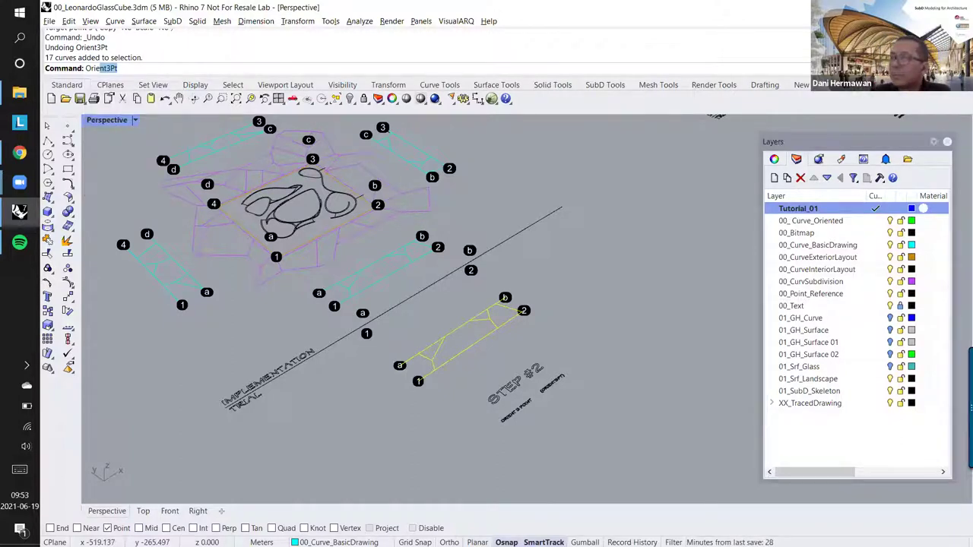
{"action": "key", "text": "alt+Tab"}
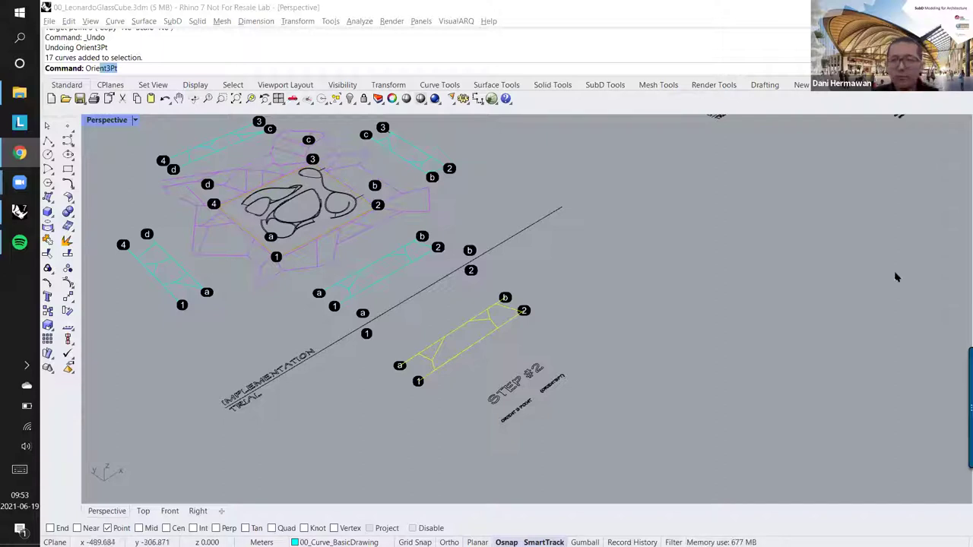
{"action": "left_click", "coordinate": [538, 200]}
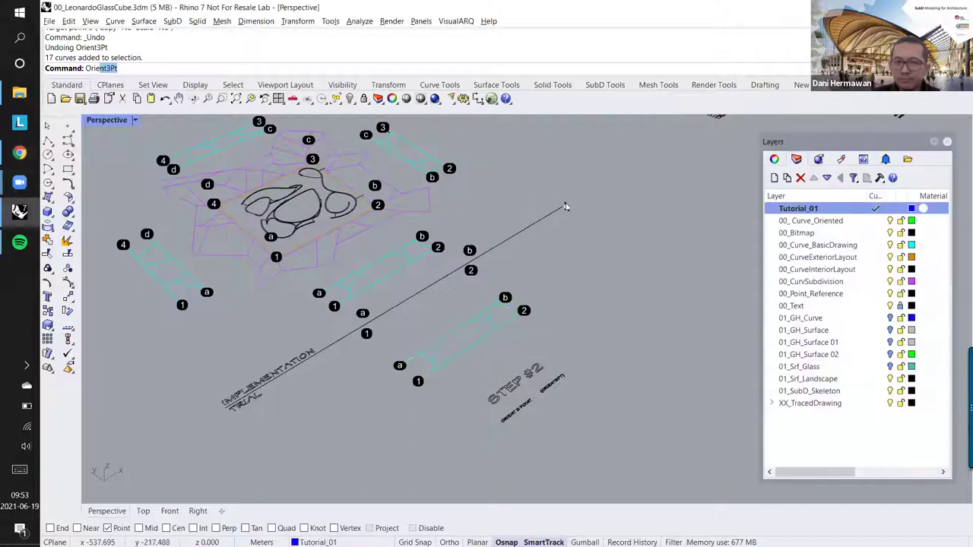
Step: Examine the Step #3 layout with its curve boolean and offset notes, and return to the Step #2 layout
{"action": "scroll", "coordinate": [567, 203], "scroll_direction": "down", "scroll_amount": 6}
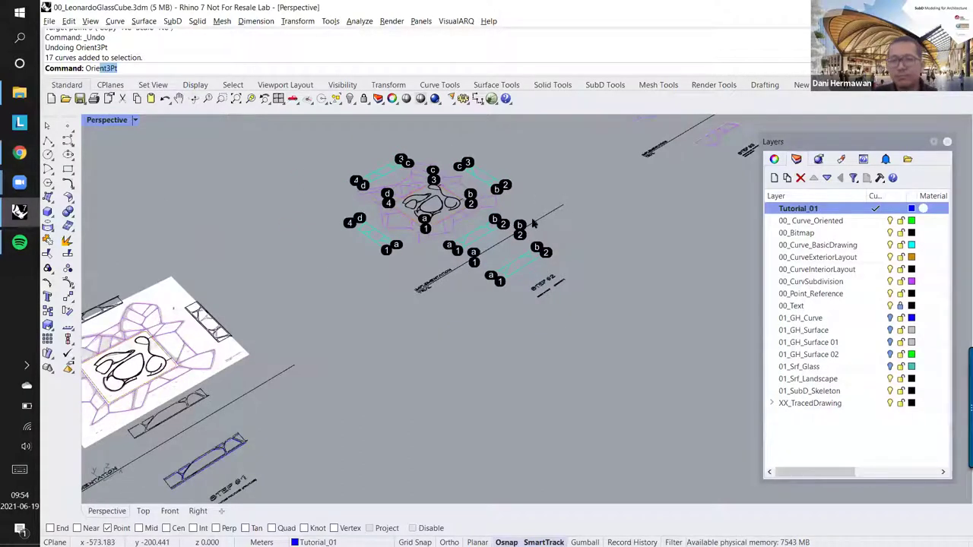
{"action": "scroll", "coordinate": [532, 258], "scroll_direction": "down", "scroll_amount": 3}
{"action": "mouse_move", "coordinate": [532, 253]}
{"action": "right_mouse_down"}
{"action": "mouse_move", "coordinate": [515, 265]}
{"action": "mouse_move", "coordinate": [538, 242]}
{"action": "right_mouse_up"}
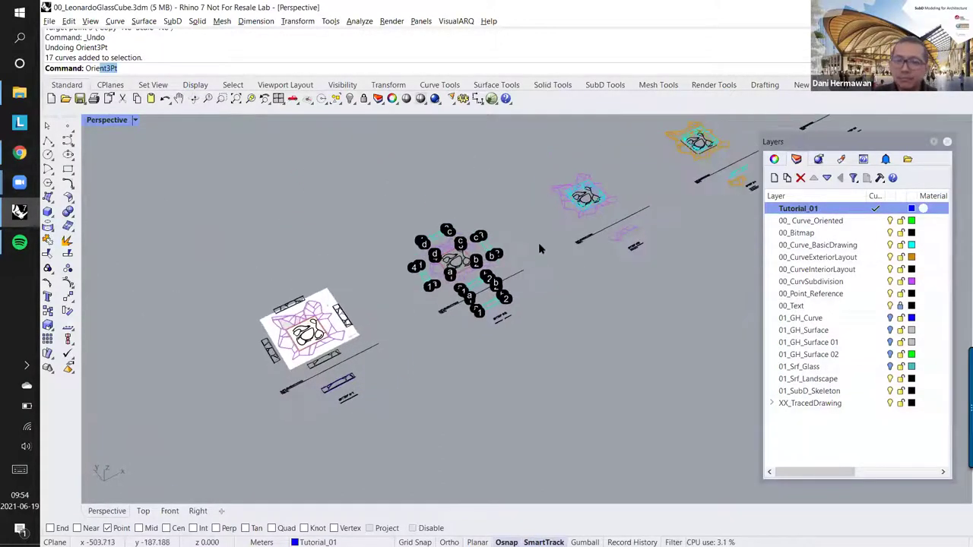
{"action": "right_click_drag", "start_coordinate": [589, 226], "coordinate": [582, 247]}
{"action": "scroll", "coordinate": [580, 252], "scroll_direction": "up", "scroll_amount": 2}
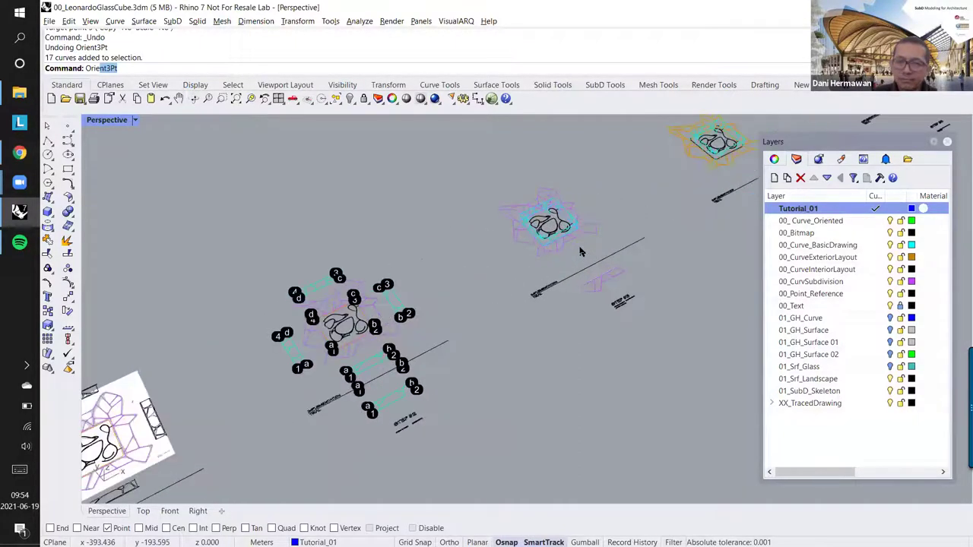
{"action": "right_click_drag", "start_coordinate": [571, 256], "coordinate": [467, 328]}
{"action": "scroll", "coordinate": [467, 334], "scroll_direction": "up", "scroll_amount": 4}
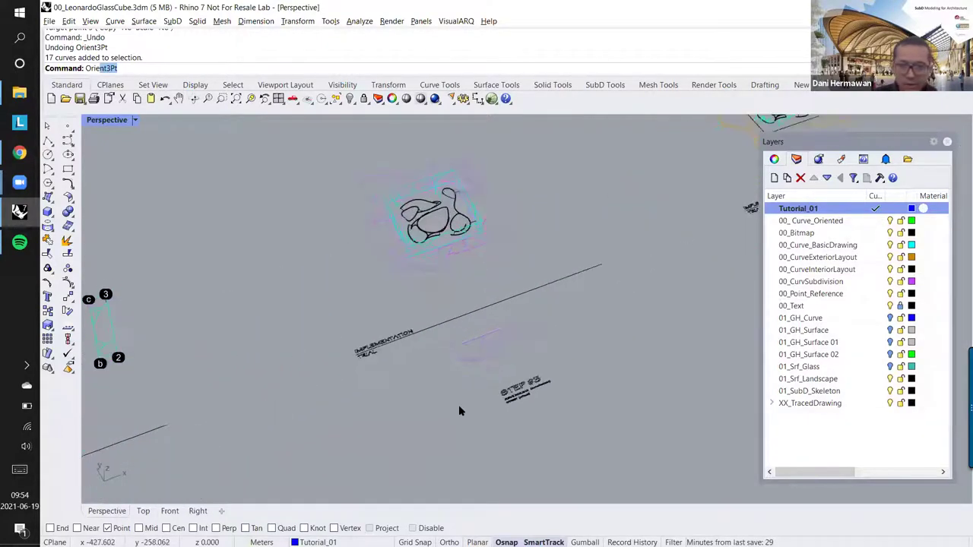
{"action": "scroll", "coordinate": [458, 404], "scroll_direction": "up", "scroll_amount": 4}
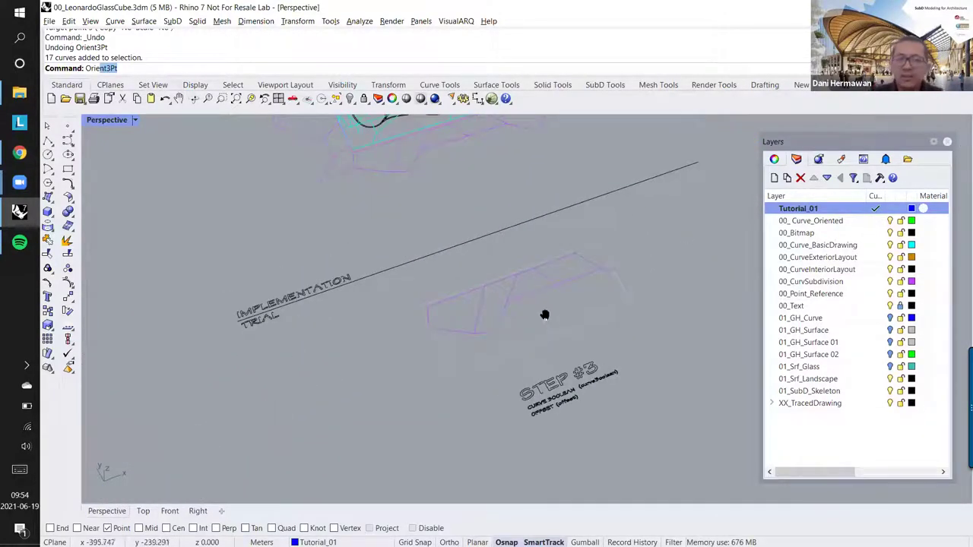
{"action": "scroll", "coordinate": [545, 334], "scroll_direction": "down", "scroll_amount": 5}
{"action": "right_click_drag", "start_coordinate": [485, 328], "coordinate": [524, 293], "text": "shift"}
{"action": "right_click_drag", "start_coordinate": [292, 399], "coordinate": [329, 312]}
{"action": "scroll", "coordinate": [289, 359], "scroll_direction": "up", "scroll_amount": 4}
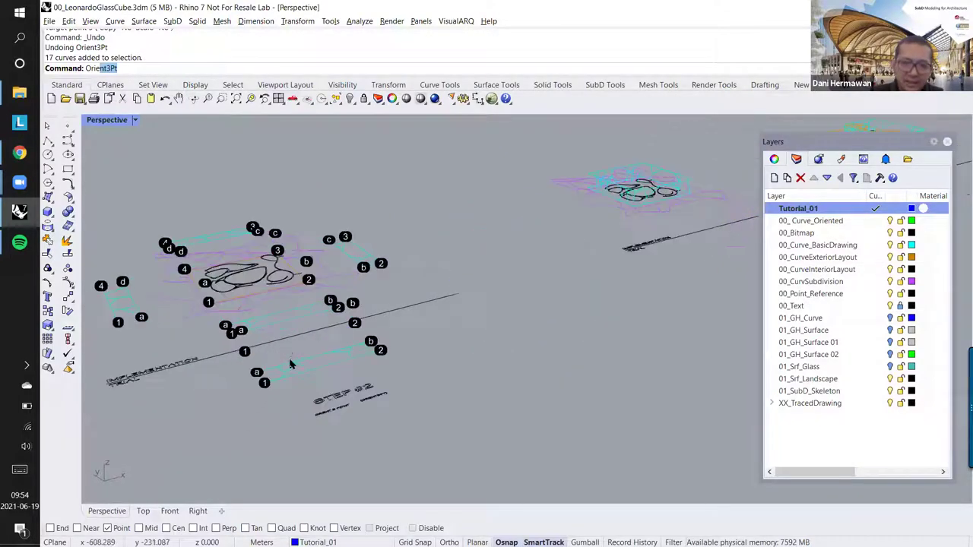
{"action": "right_click_drag", "start_coordinate": [325, 357], "coordinate": [425, 371]}
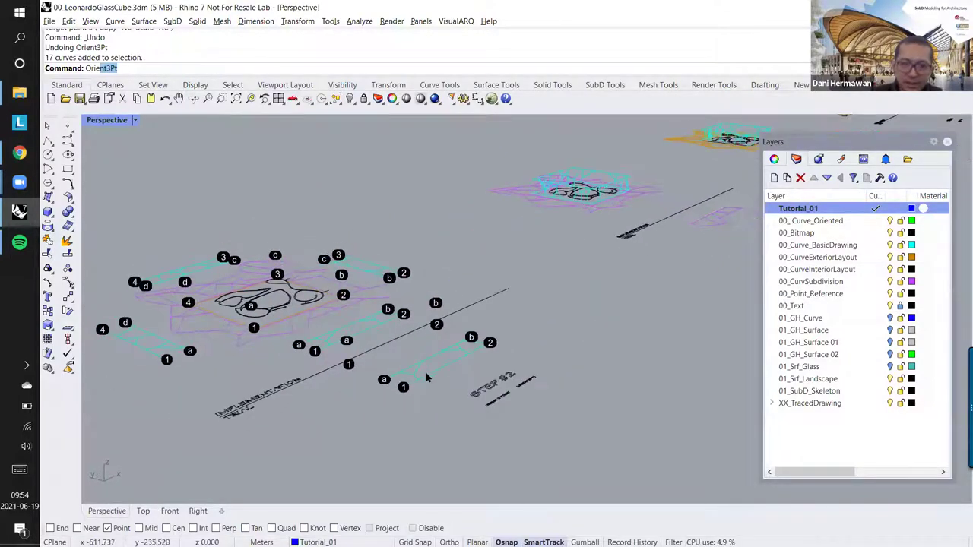
Step: Redo the trial panel's three-point orientation onto the implementation line and inspect the upright panel up close
{"action": "key", "text": "ctrl+z"}
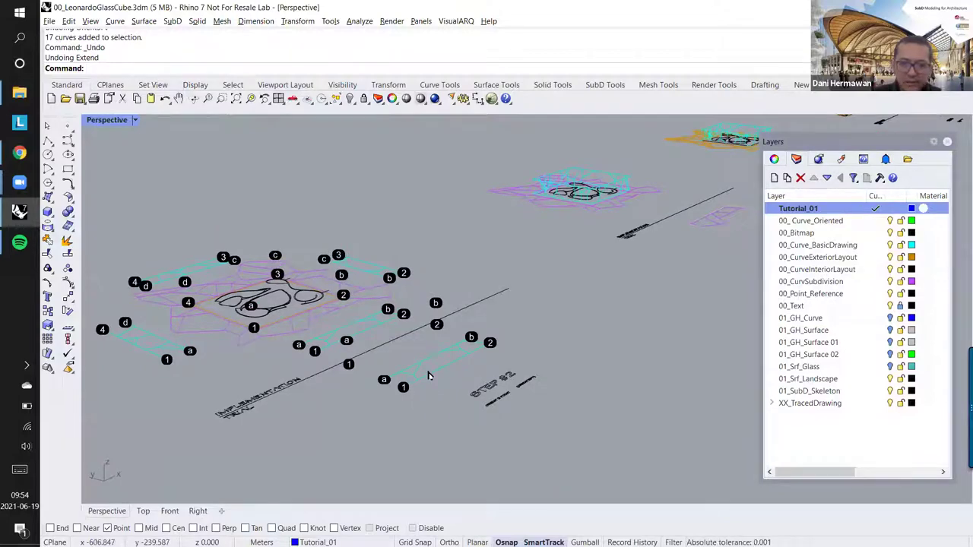
{"action": "key", "text": "ctrl+y"}
{"action": "key", "text": "ctrl+y"}
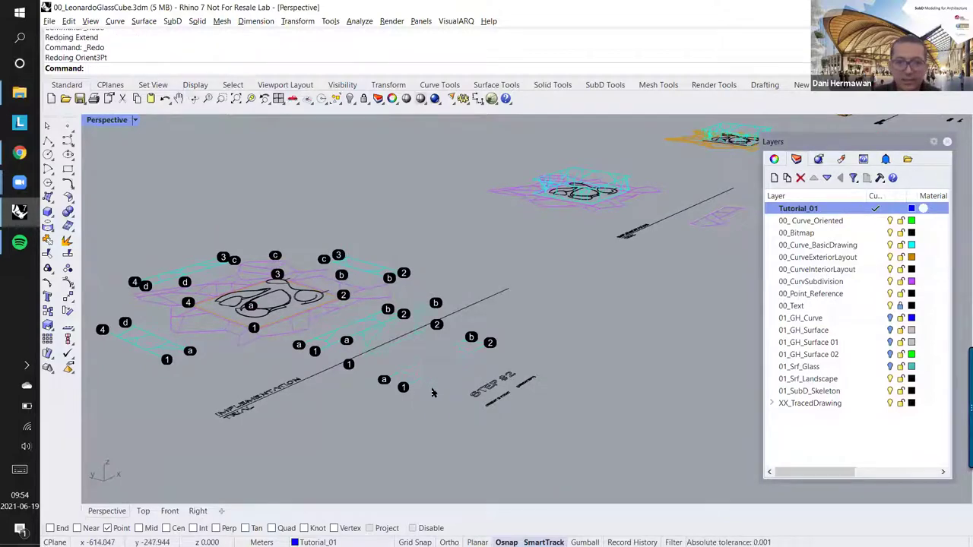
{"action": "right_click_drag", "start_coordinate": [405, 344], "coordinate": [434, 330]}
{"action": "scroll", "coordinate": [425, 330], "scroll_direction": "up", "scroll_amount": 5}
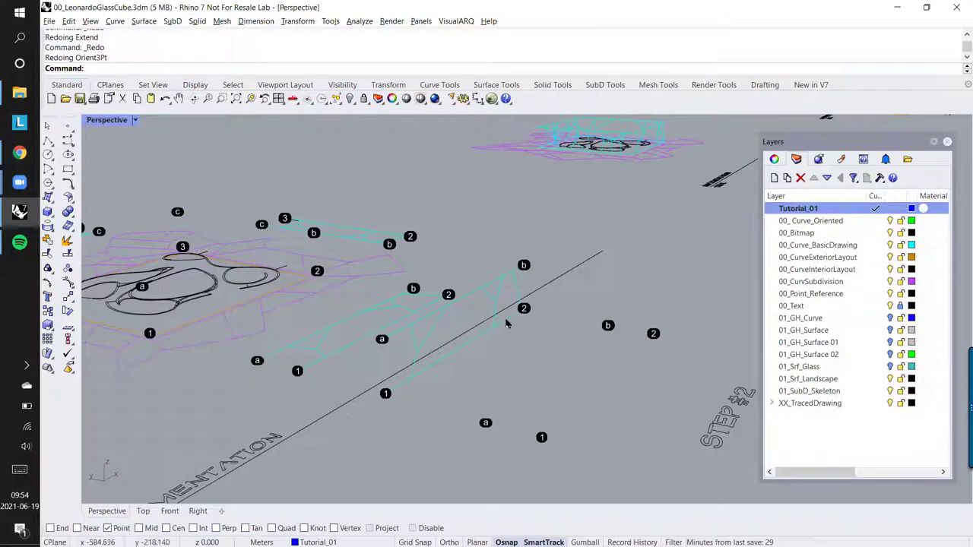
{"action": "key", "text": "alt+Tab"}
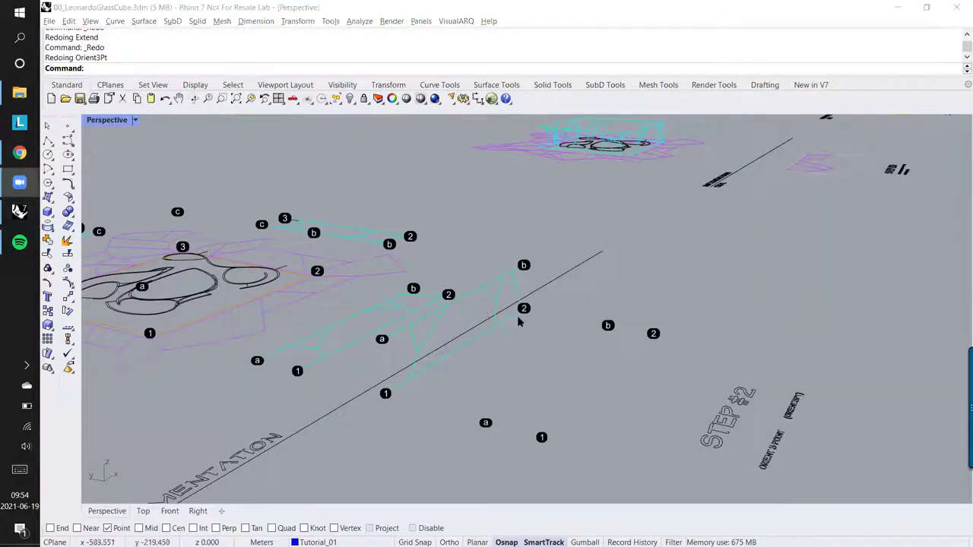
Step: Examine the Step #3 layout with its trial subdivision curves beside the implementation line
{"action": "scroll", "coordinate": [473, 304], "scroll_direction": "down", "scroll_amount": 7}
{"action": "left_click", "coordinate": [586, 241]}
{"action": "right_click_drag", "start_coordinate": [586, 241], "coordinate": [458, 276]}
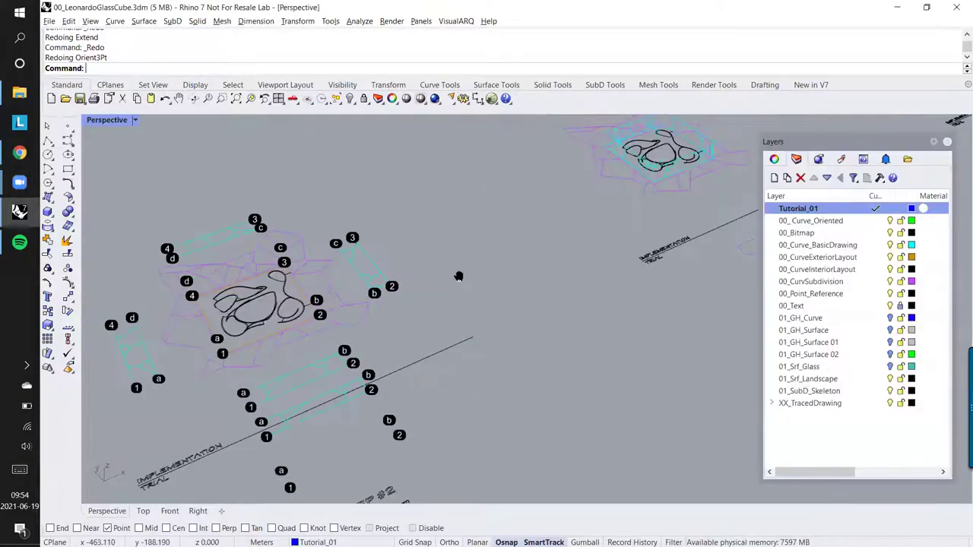
{"action": "mouse_move", "coordinate": [658, 199]}
{"action": "right_mouse_down", "text": "shift"}
{"action": "mouse_move", "coordinate": [428, 253]}
{"action": "mouse_move", "coordinate": [441, 250]}
{"action": "mouse_move", "coordinate": [384, 319]}
{"action": "mouse_move", "coordinate": [385, 299]}
{"action": "mouse_move", "coordinate": [436, 270]}
{"action": "mouse_move", "coordinate": [417, 331]}
{"action": "mouse_move", "coordinate": [421, 306]}
{"action": "mouse_move", "coordinate": [448, 306]}
{"action": "mouse_move", "coordinate": [403, 339]}
{"action": "mouse_move", "coordinate": [363, 342]}
{"action": "mouse_move", "coordinate": [513, 309]}
{"action": "mouse_move", "coordinate": [473, 307]}
{"action": "mouse_move", "coordinate": [519, 293]}
{"action": "mouse_move", "coordinate": [469, 307]}
{"action": "mouse_move", "coordinate": [441, 259]}
{"action": "mouse_move", "coordinate": [279, 195]}
{"action": "mouse_move", "coordinate": [244, 250]}
{"action": "mouse_move", "coordinate": [475, 280]}
{"action": "mouse_move", "coordinate": [365, 244]}
{"action": "mouse_move", "coordinate": [347, 271]}
{"action": "mouse_move", "coordinate": [376, 258]}
{"action": "mouse_move", "coordinate": [361, 296]}
{"action": "mouse_move", "coordinate": [322, 282]}
{"action": "right_mouse_up", "text": "shift"}
{"action": "scroll", "coordinate": [426, 240], "scroll_direction": "up", "scroll_amount": 3}
{"action": "scroll", "coordinate": [419, 278], "scroll_direction": "up", "scroll_amount": 5}
{"action": "scroll", "coordinate": [289, 205], "scroll_direction": "down", "scroll_amount": 6}
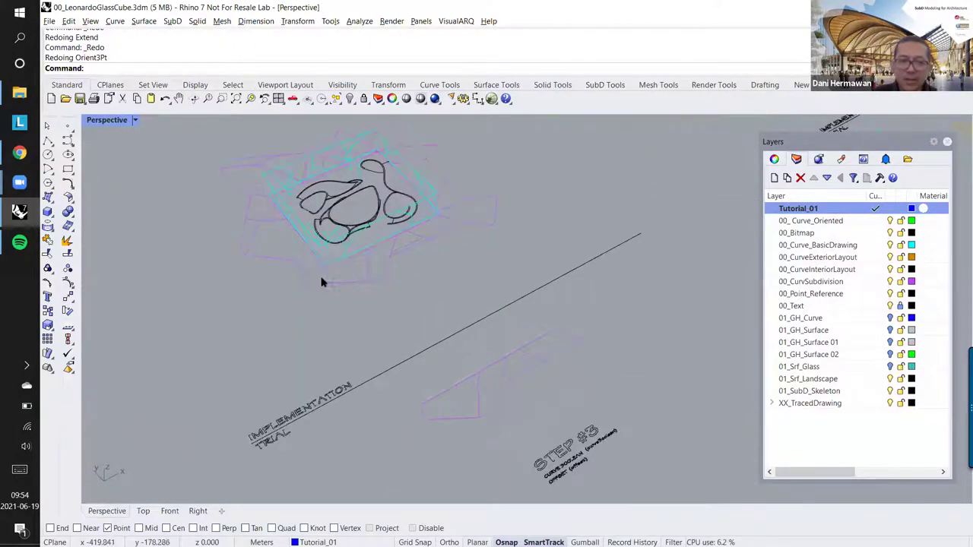
{"action": "mouse_move", "coordinate": [474, 421]}
{"action": "right_mouse_down"}
{"action": "mouse_move", "coordinate": [434, 374]}
{"action": "mouse_move", "coordinate": [424, 319]}
{"action": "mouse_move", "coordinate": [398, 279]}
{"action": "mouse_move", "coordinate": [393, 296]}
{"action": "right_mouse_up"}
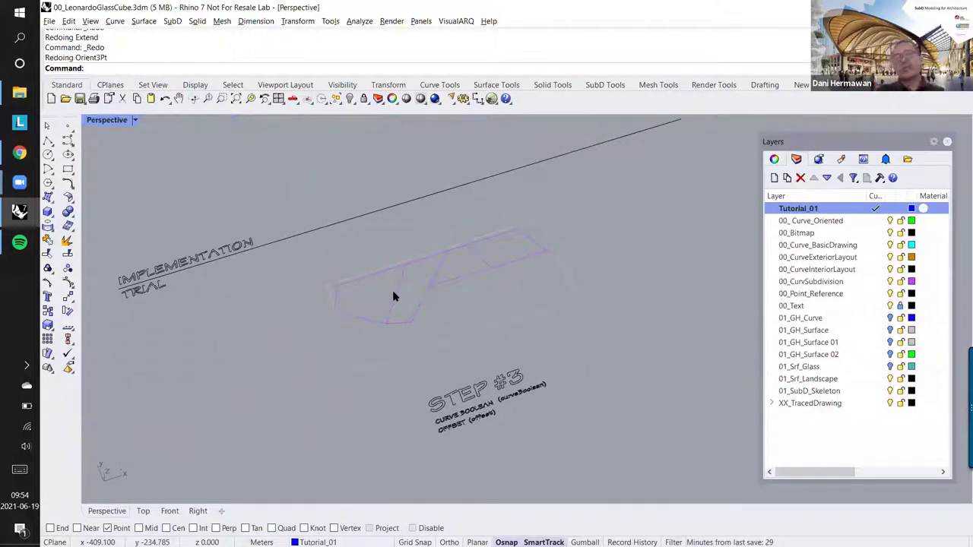
Step: Compare the landscape openings in the Step #1 traced plan with the Step #3 trial subdivision curves
{"action": "scroll", "coordinate": [398, 292], "scroll_direction": "down", "scroll_amount": 12}
{"action": "right_click_drag", "start_coordinate": [136, 344], "coordinate": [278, 340], "text": "shift"}
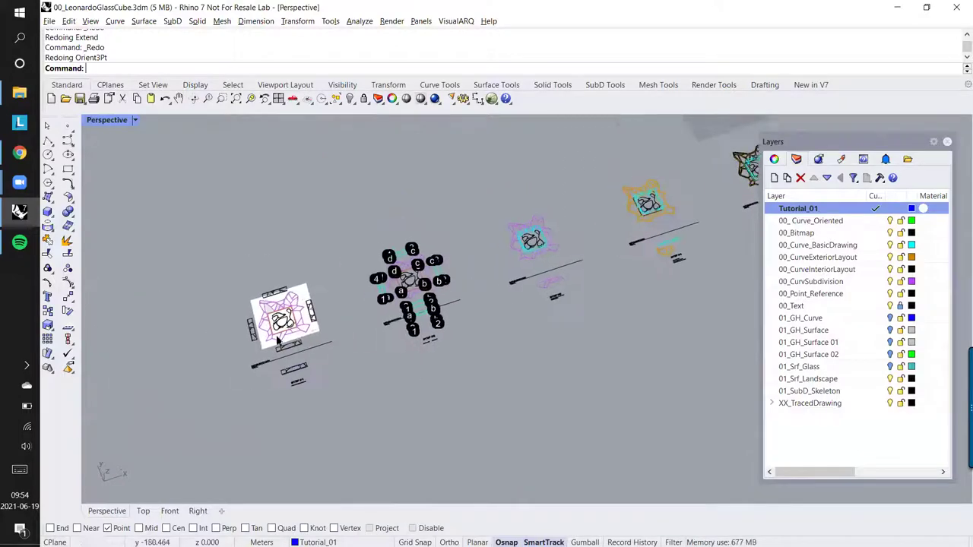
{"action": "scroll", "coordinate": [243, 357], "scroll_direction": "up", "scroll_amount": 10}
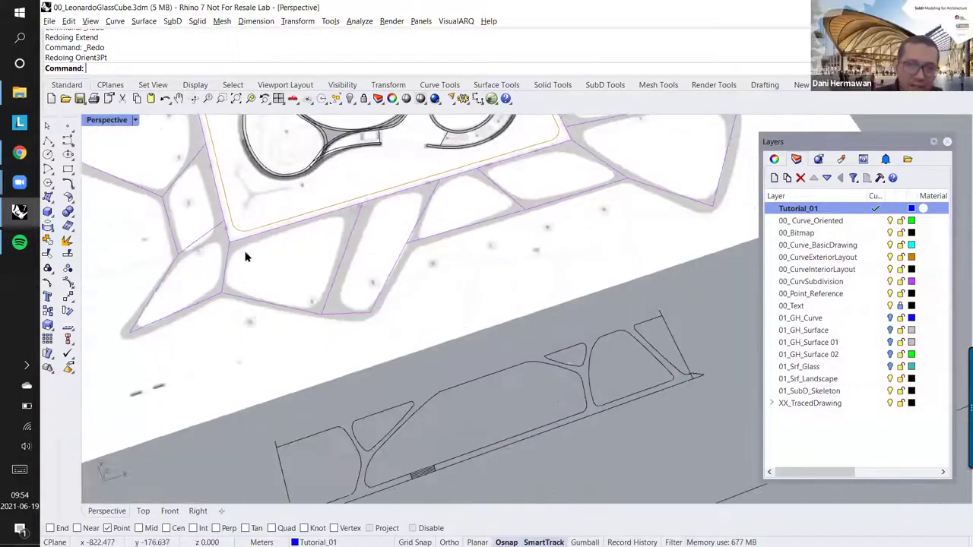
{"action": "right_click_drag", "start_coordinate": [245, 256], "coordinate": [288, 227]}
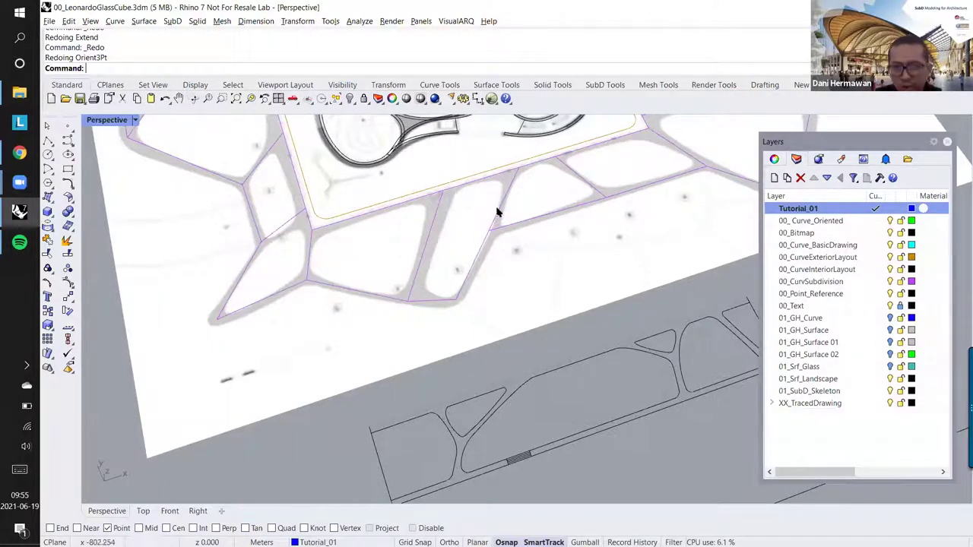
{"action": "scroll", "coordinate": [524, 213], "scroll_direction": "down", "scroll_amount": 10}
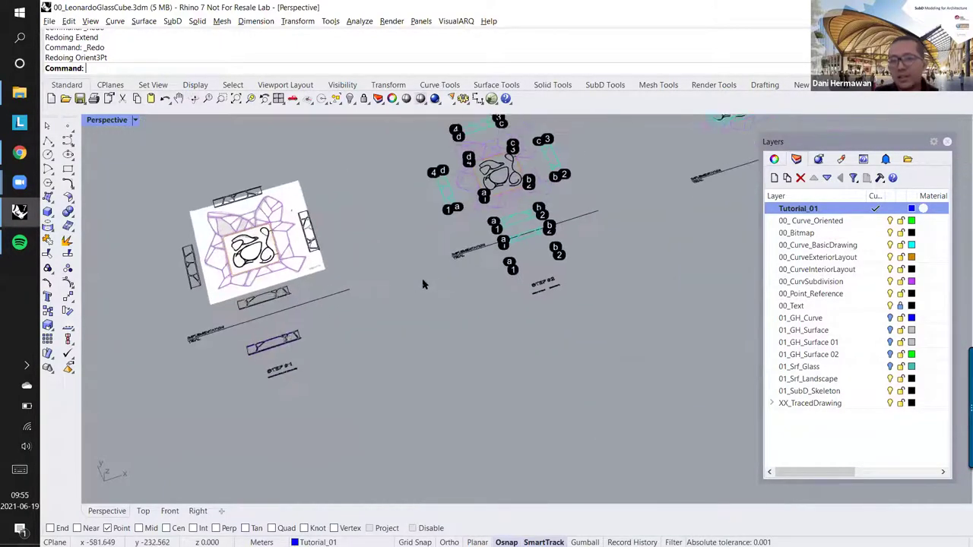
{"action": "scroll", "coordinate": [493, 296], "scroll_direction": "up", "scroll_amount": 10}
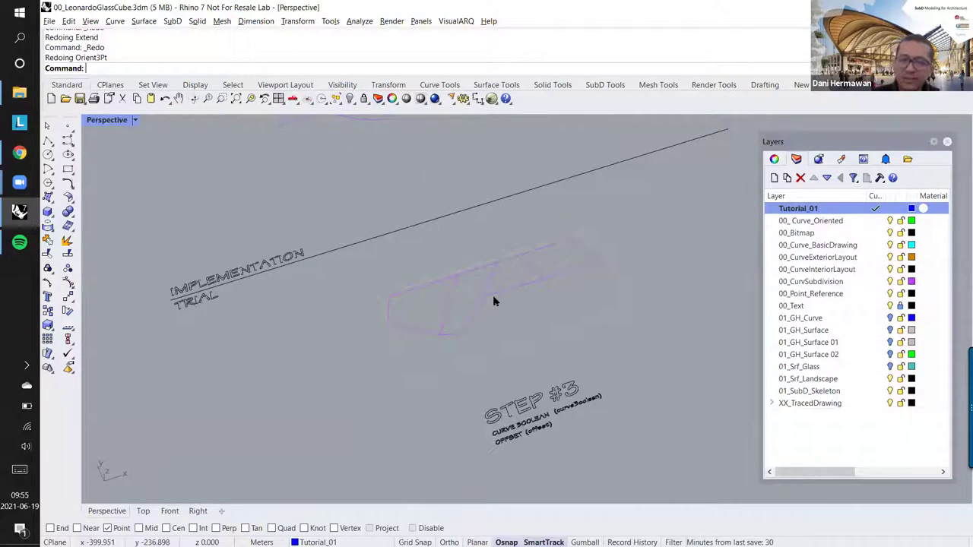
{"action": "scroll", "coordinate": [493, 302], "scroll_direction": "up", "scroll_amount": 4}
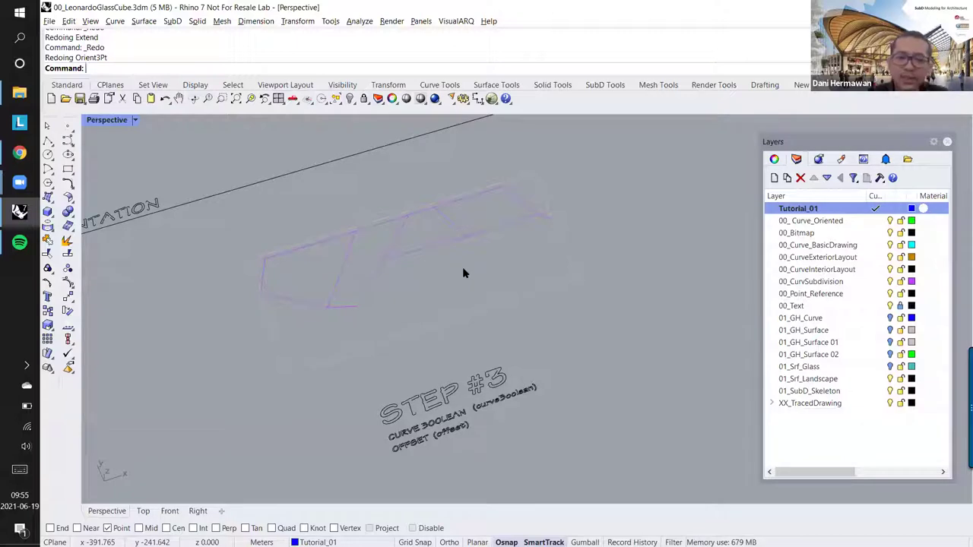
Step: Inspect the separate line segments of the Step #3 trial by selecting single lines and the edges around its leftmost region
{"action": "left_click", "coordinate": [348, 253]}
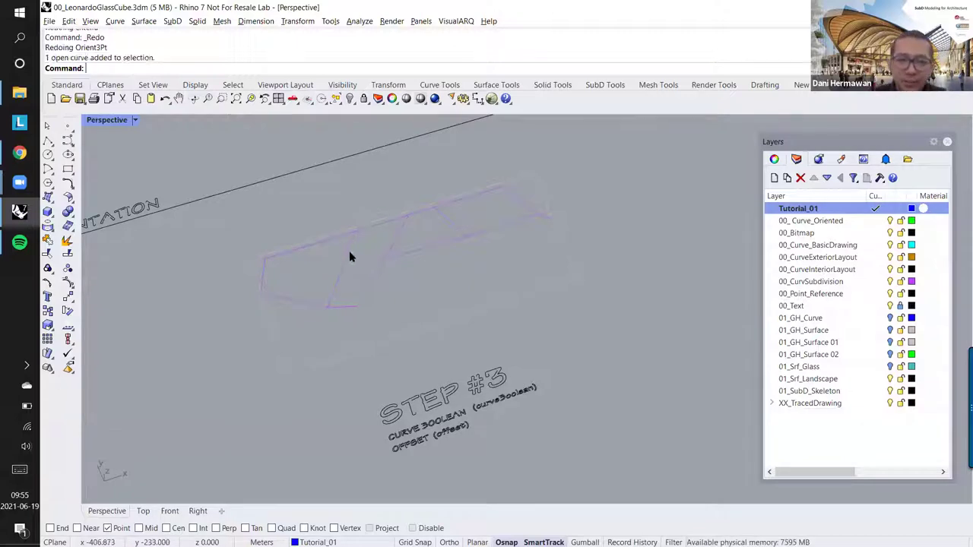
{"action": "left_click", "coordinate": [307, 218]}
{"action": "scroll", "coordinate": [338, 225], "scroll_direction": "up", "scroll_amount": 2}
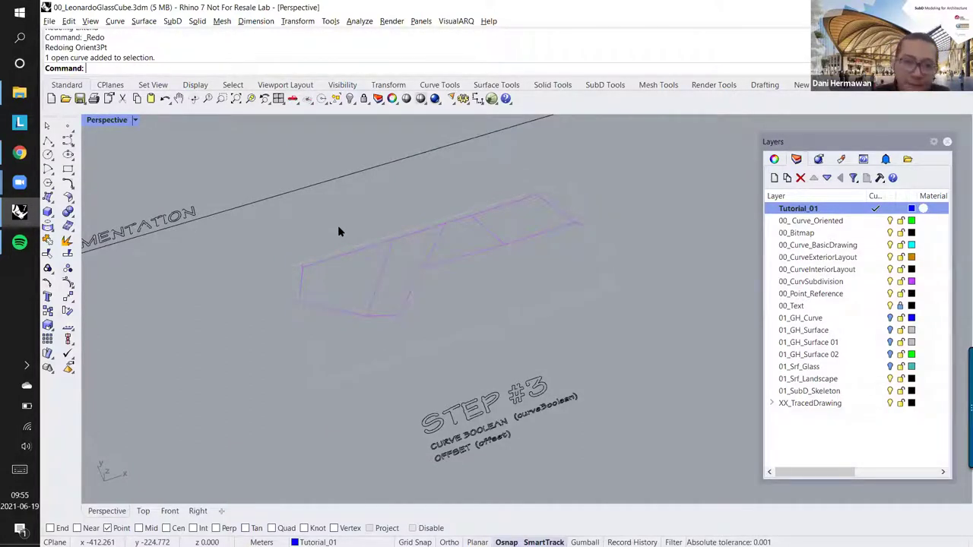
{"action": "left_click", "coordinate": [370, 251]}
{"action": "left_click", "coordinate": [380, 266]}
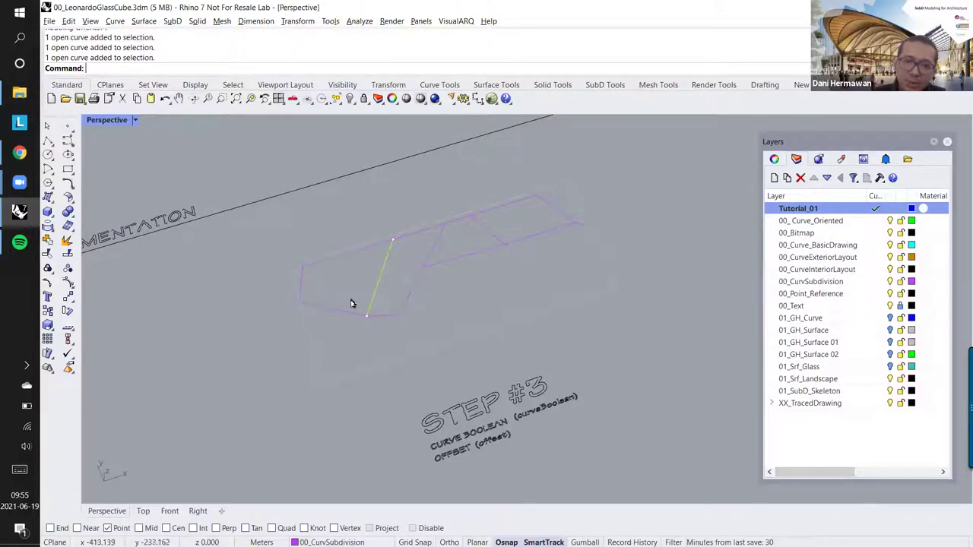
{"action": "left_click", "coordinate": [303, 283]}
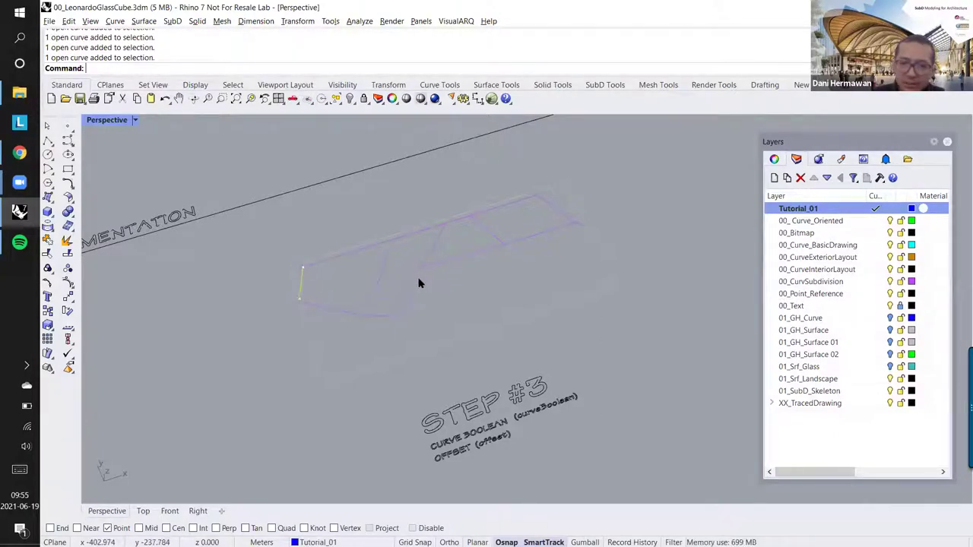
{"action": "left_click", "coordinate": [485, 234]}
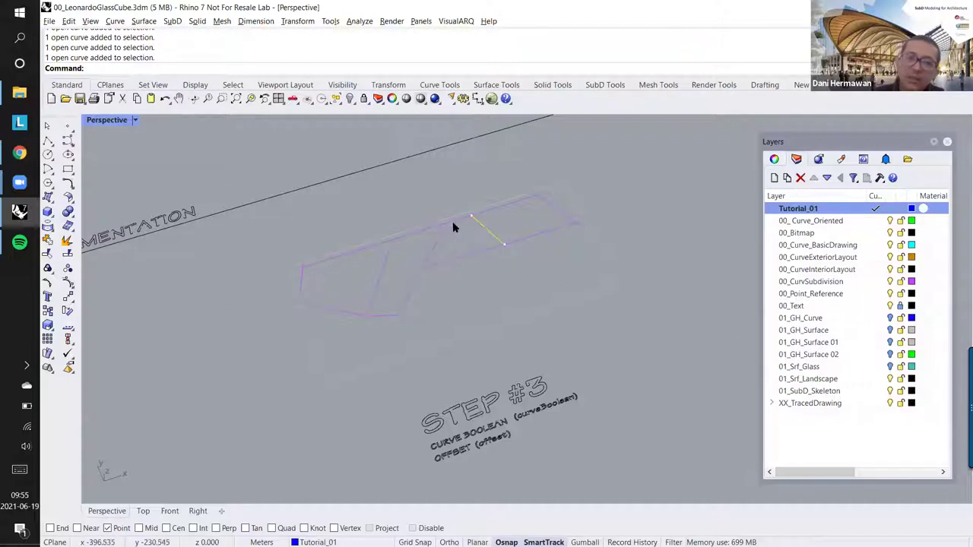
{"action": "left_click", "coordinate": [346, 256]}
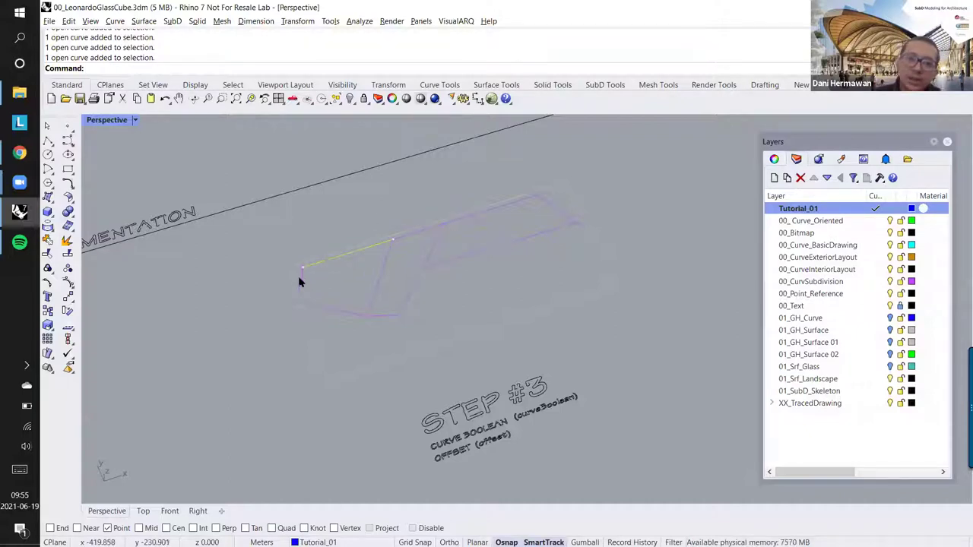
{"action": "left_click", "coordinate": [327, 307], "text": "shift"}
{"action": "left_click", "coordinate": [375, 289], "text": "shift"}
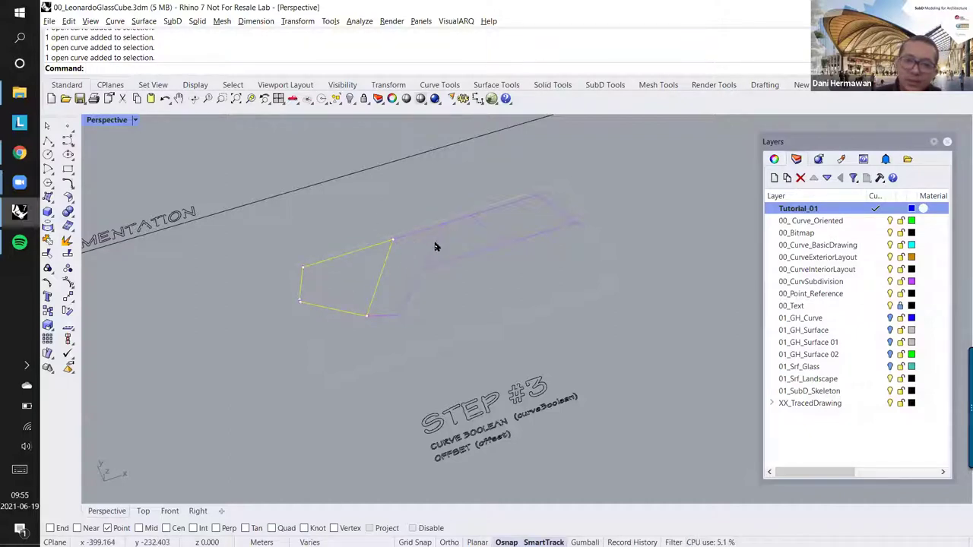
{"action": "left_click", "coordinate": [436, 246]}
Step: Try joining the four edges of the leftmost Step #3 trial region into one curve, and undo the join
{"action": "left_click", "coordinate": [360, 252]}
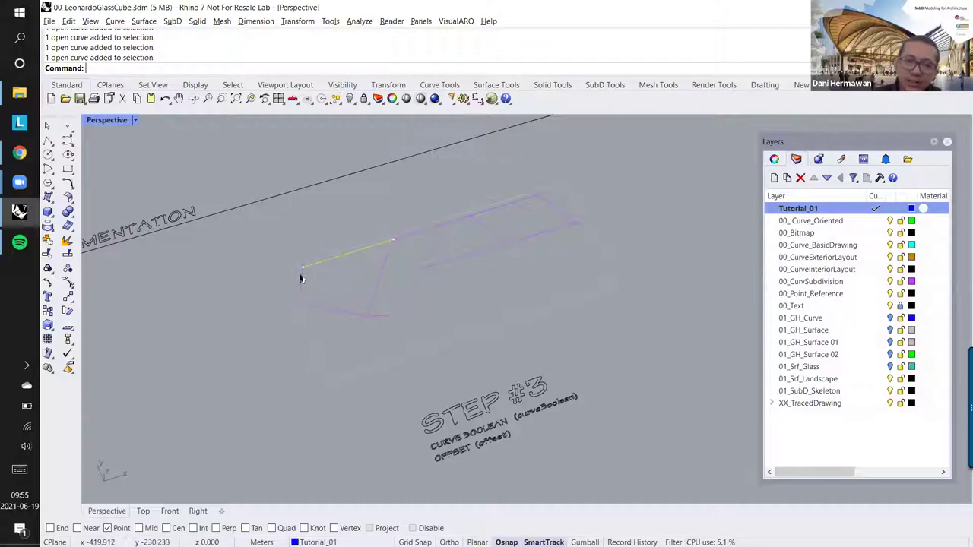
{"action": "left_click", "coordinate": [335, 308], "text": "shift"}
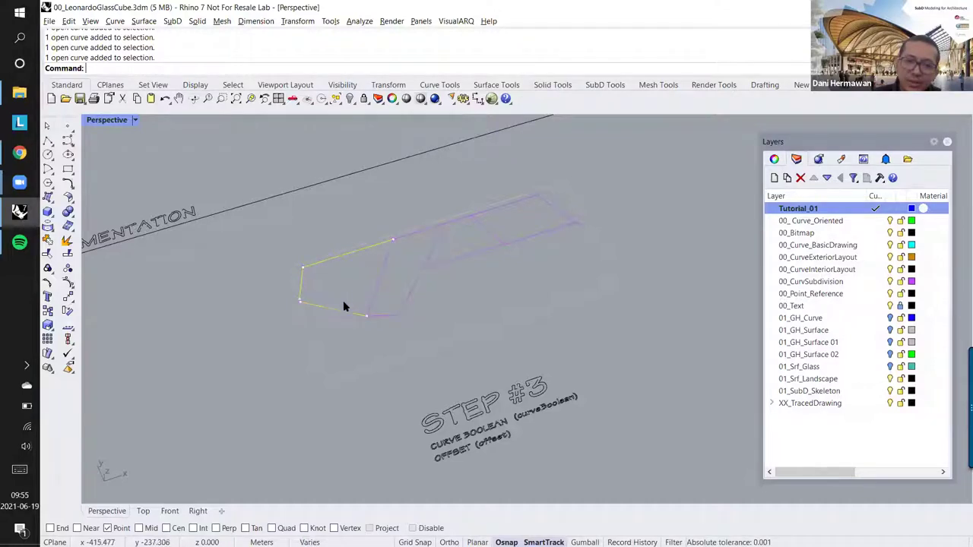
{"action": "type", "text": "Join"}
{"action": "key", "text": "Return"}
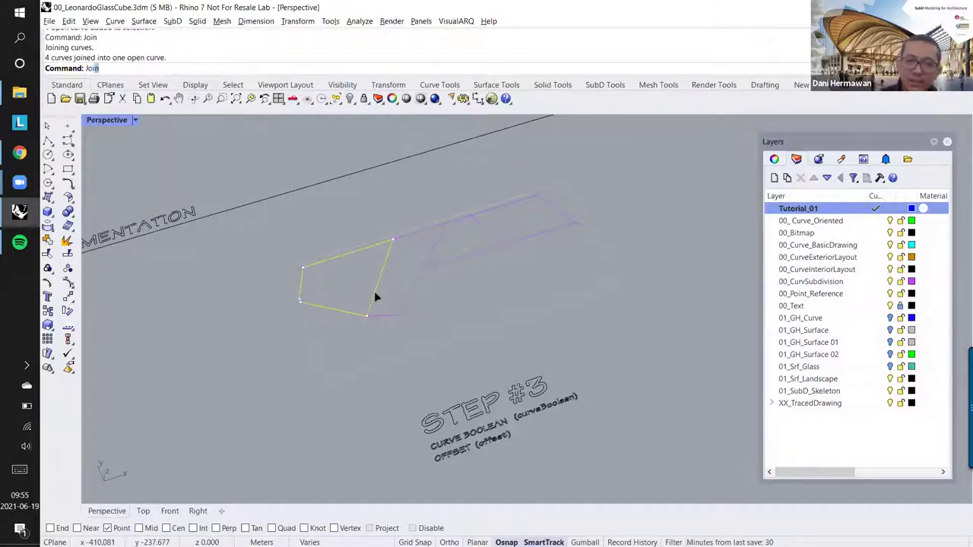
{"action": "left_click", "coordinate": [374, 291]}
{"action": "key", "text": "ctrl+z"}
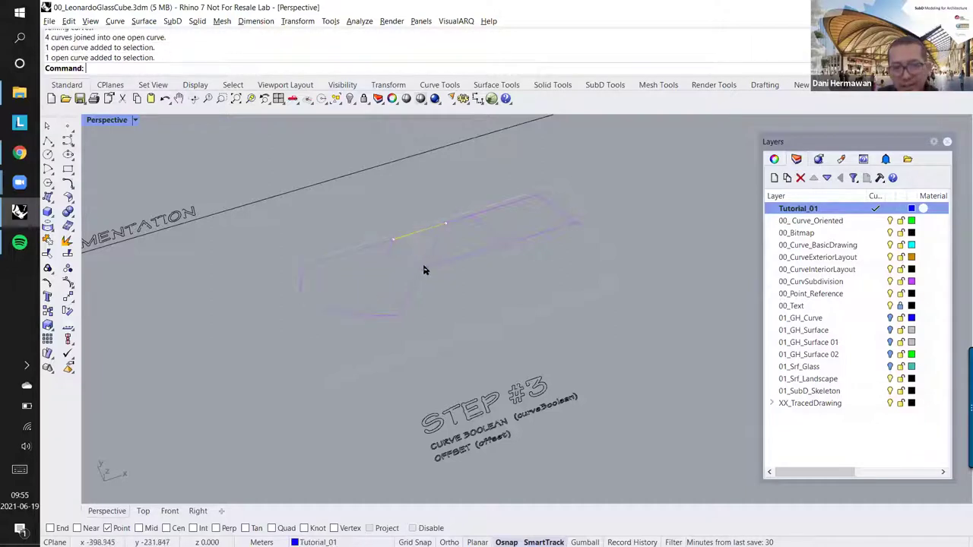
{"action": "left_click", "coordinate": [386, 187]}
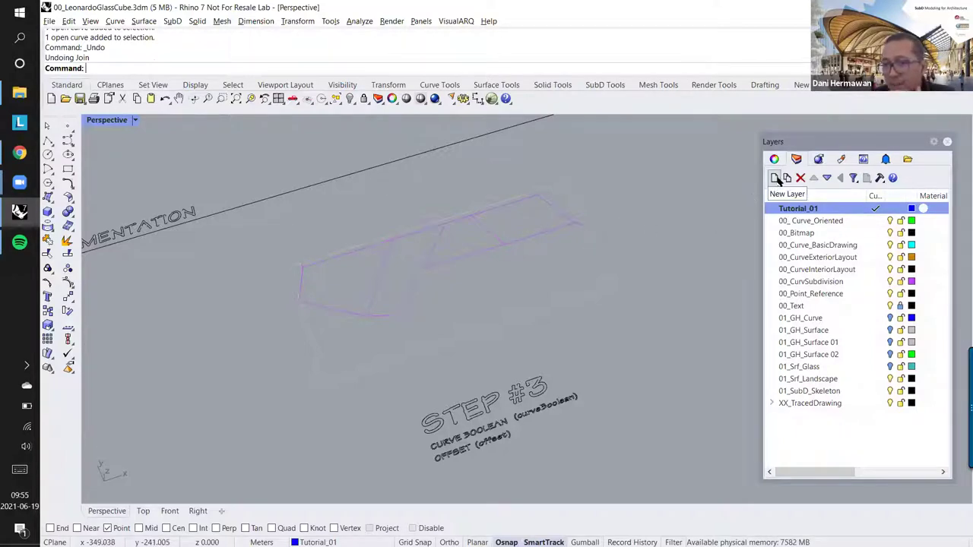
Step: Create a layer named Tutorial_03, make it current and set its colour to Red
{"action": "left_click", "coordinate": [778, 208]}
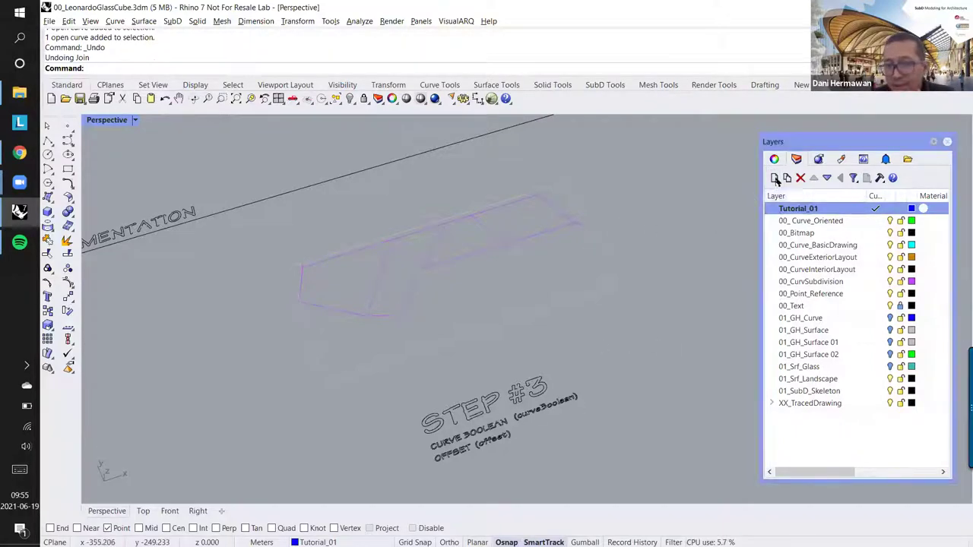
{"action": "left_click", "coordinate": [776, 179]}
{"action": "type", "text": "Tutorial_03"}
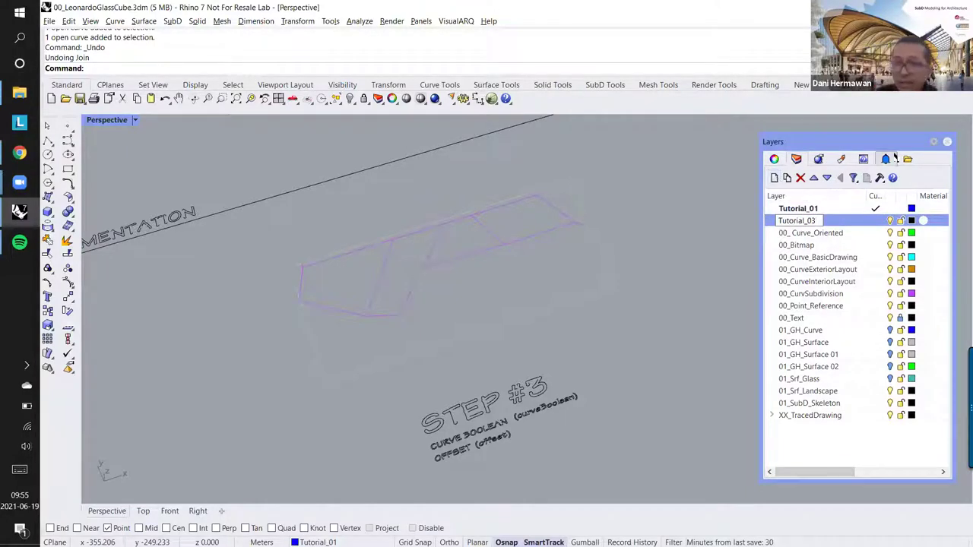
{"action": "left_click", "coordinate": [874, 220]}
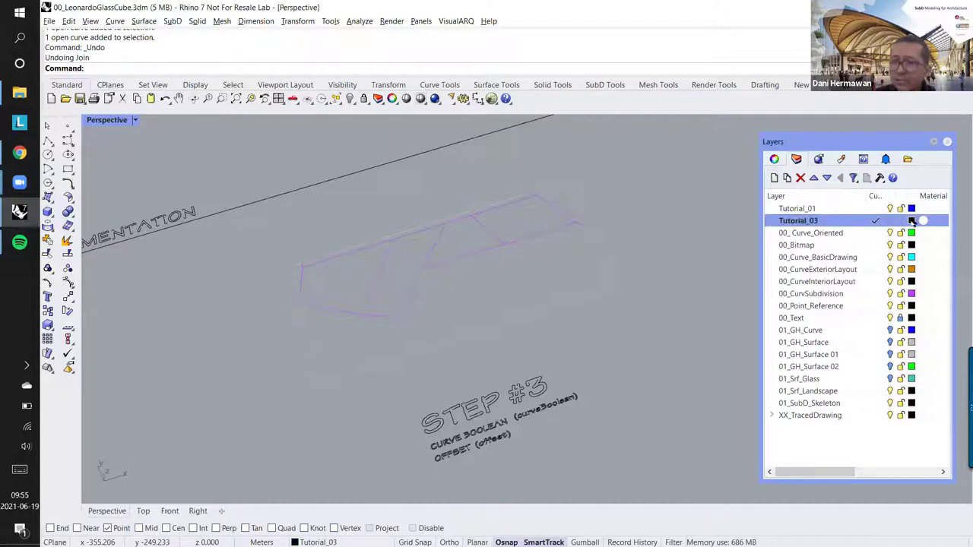
{"action": "left_click", "coordinate": [912, 220]}
{"action": "left_click", "coordinate": [799, 328]}
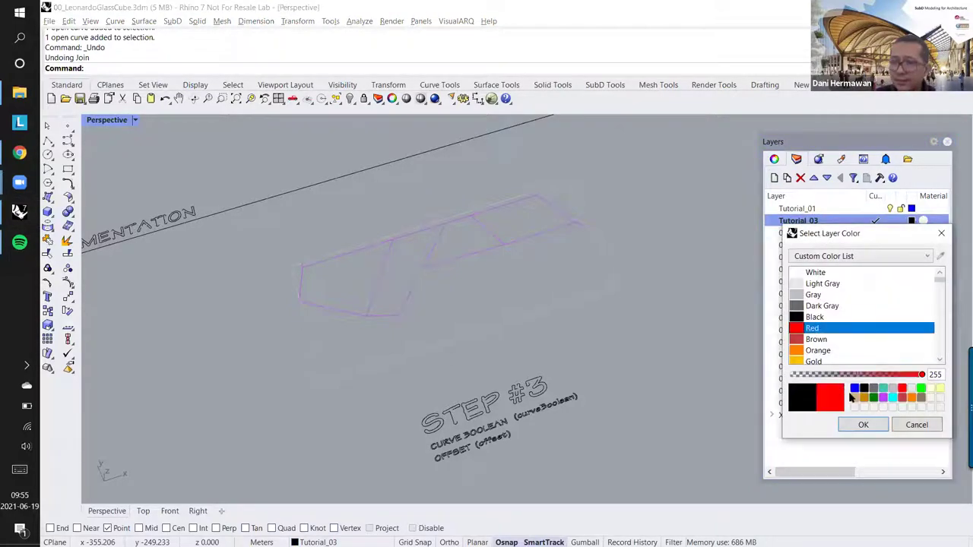
{"action": "left_click", "coordinate": [863, 424]}
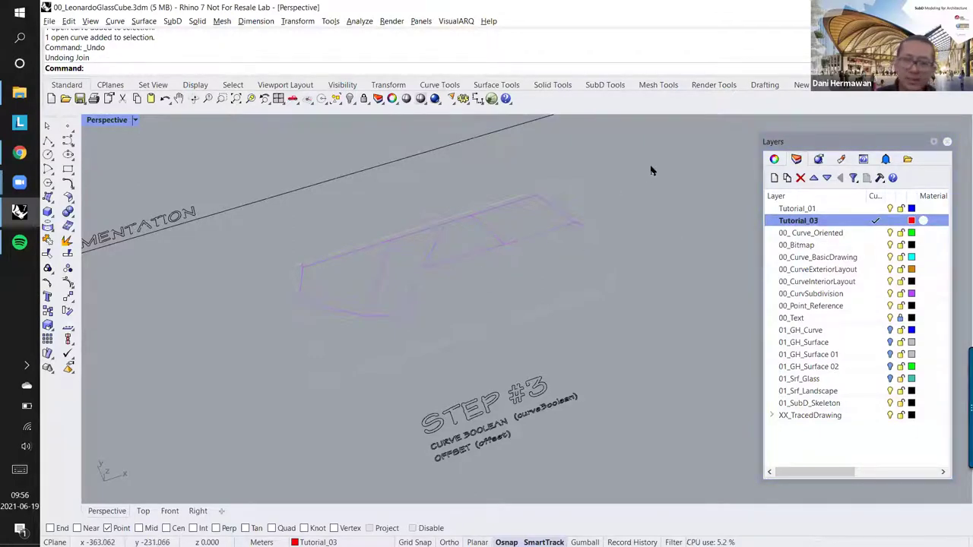
{"action": "left_click_drag", "start_coordinate": [276, 157], "coordinate": [646, 339]}
{"action": "left_click_drag", "start_coordinate": [461, 340], "coordinate": [461, 340]}
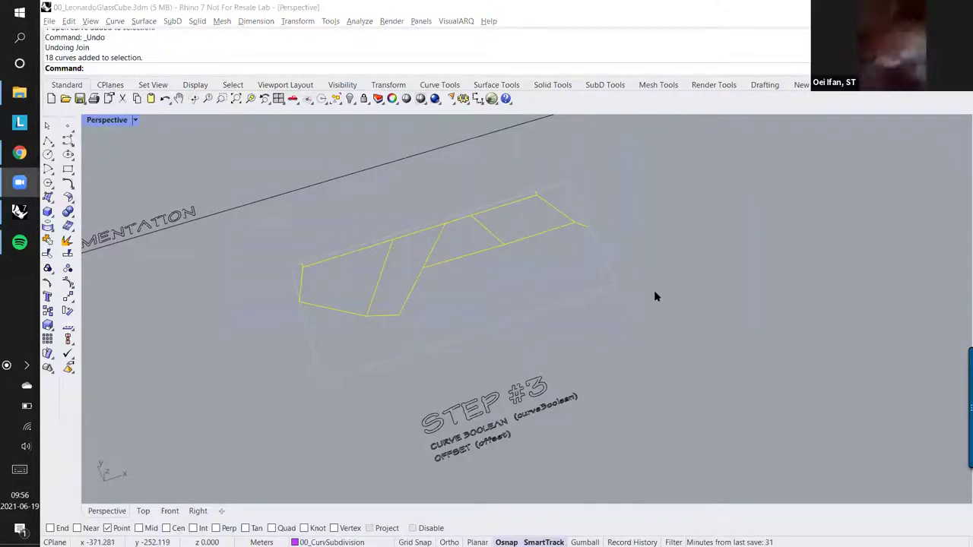
{"action": "left_click", "coordinate": [297, 221]}
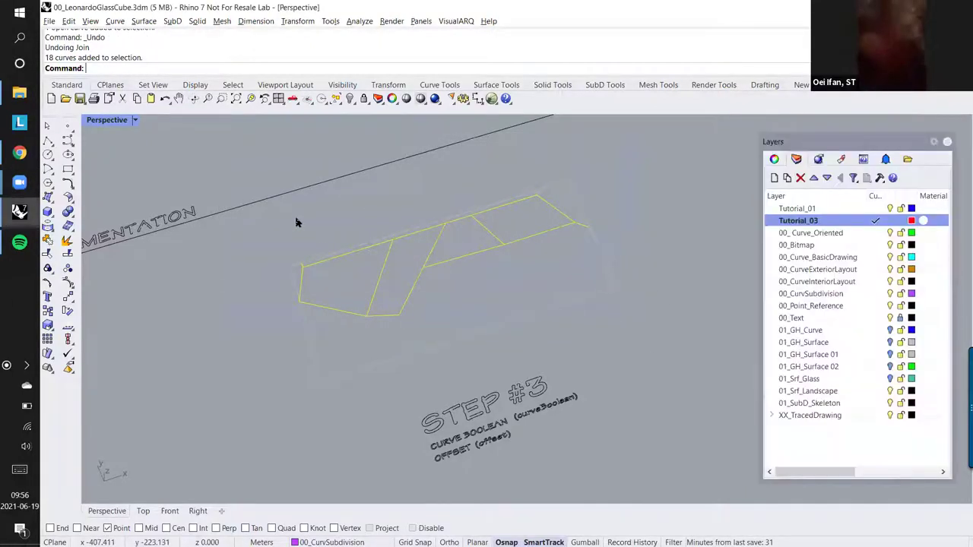
{"action": "left_click_drag", "start_coordinate": [238, 142], "coordinate": [639, 349]}
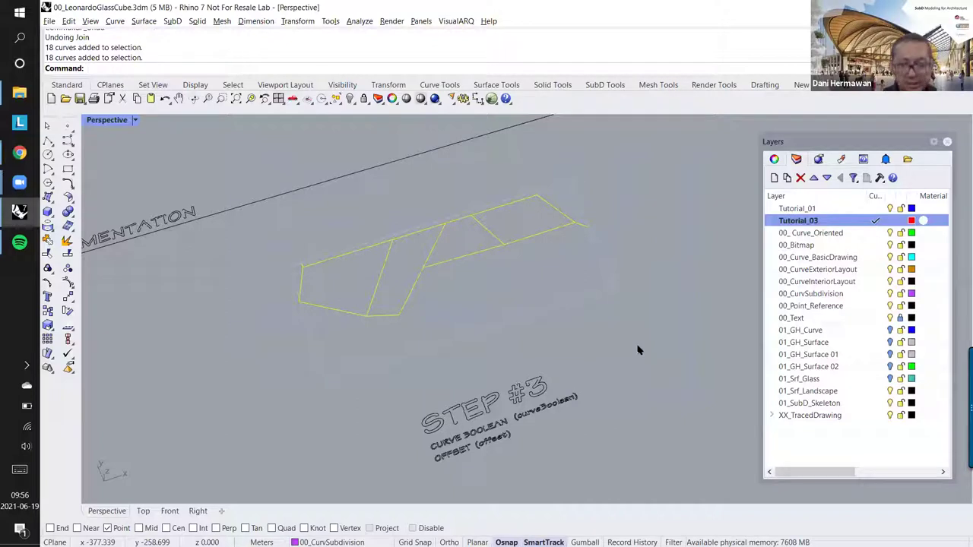
{"action": "type", "text": "Bo"}
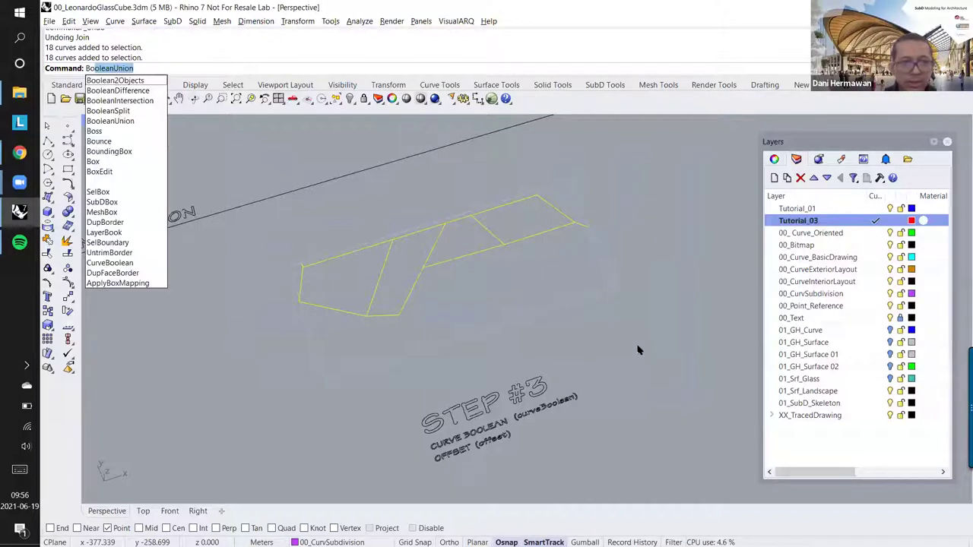
{"action": "key", "text": "BackSpace"}
{"action": "key", "text": "BackSpace"}
{"action": "type", "text": "c"}
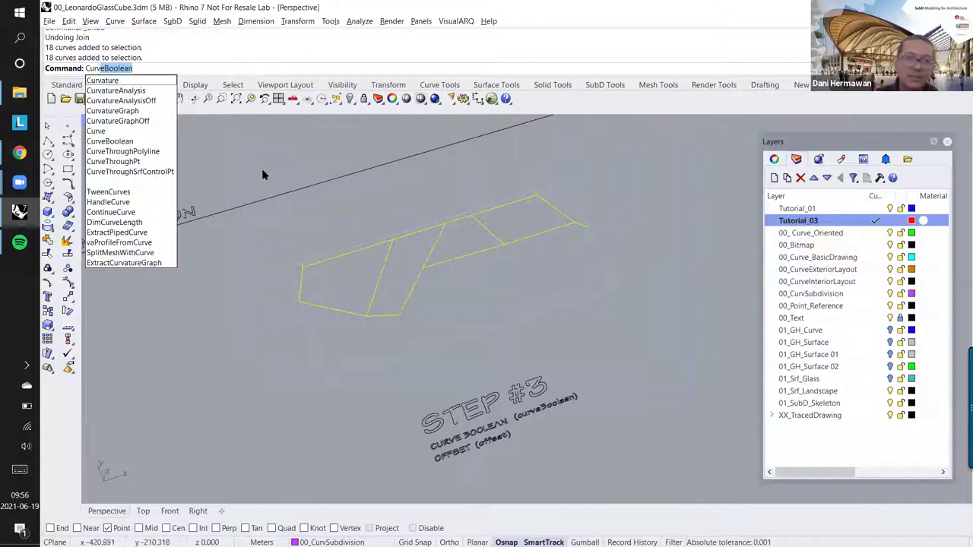
{"action": "left_click", "coordinate": [233, 365]}
Step: Extract the leftmost and third Step #3 regions as closed curves with Curve Boolean, and check them with the 00_CurvSubdivision layer hidden
{"action": "left_click", "coordinate": [70, 187]}
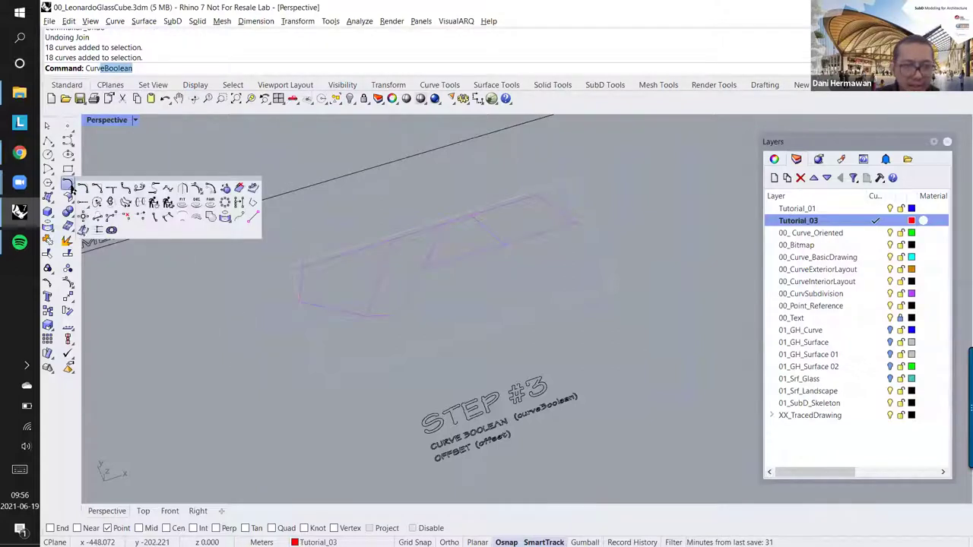
{"action": "left_click", "coordinate": [212, 219]}
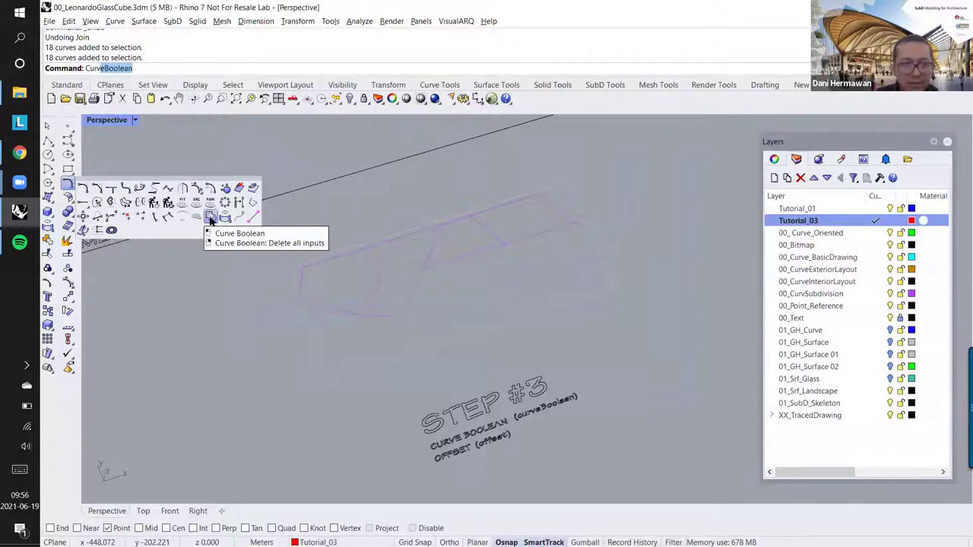
{"action": "left_click", "coordinate": [210, 219]}
{"action": "left_click_drag", "start_coordinate": [596, 159], "coordinate": [291, 339]}
{"action": "left_click_drag", "start_coordinate": [358, 188], "coordinate": [325, 147], "text": "ctrl"}
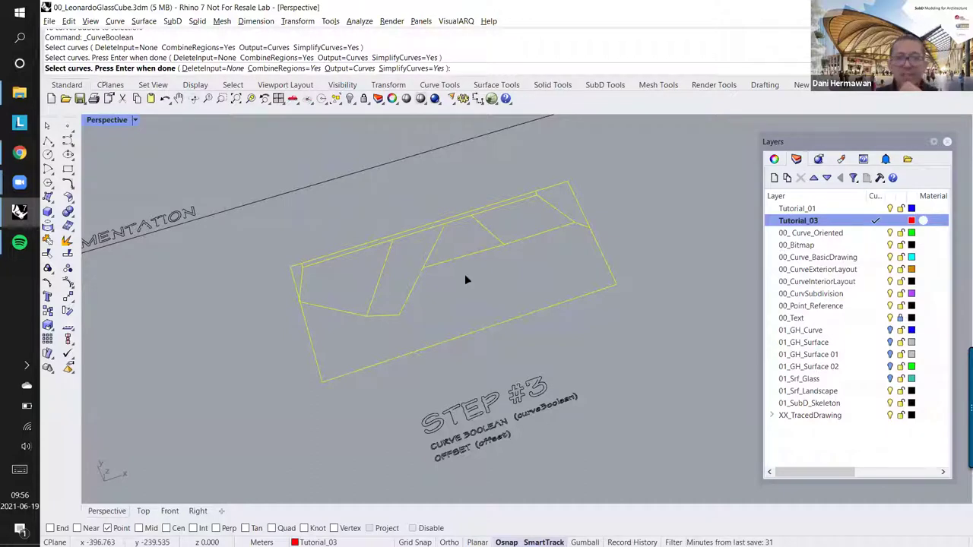
{"action": "key", "text": "Return"}
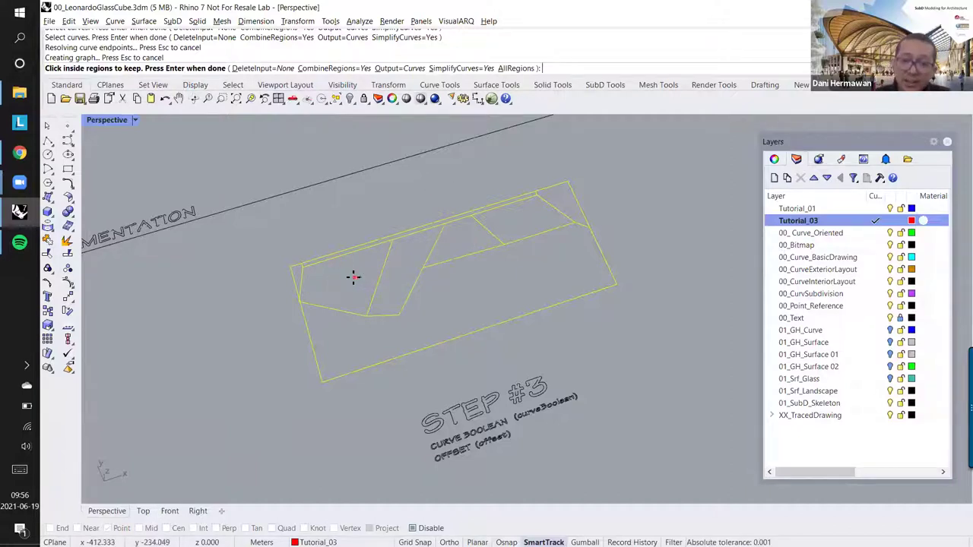
{"action": "left_click", "coordinate": [354, 277]}
{"action": "left_click", "coordinate": [460, 237]}
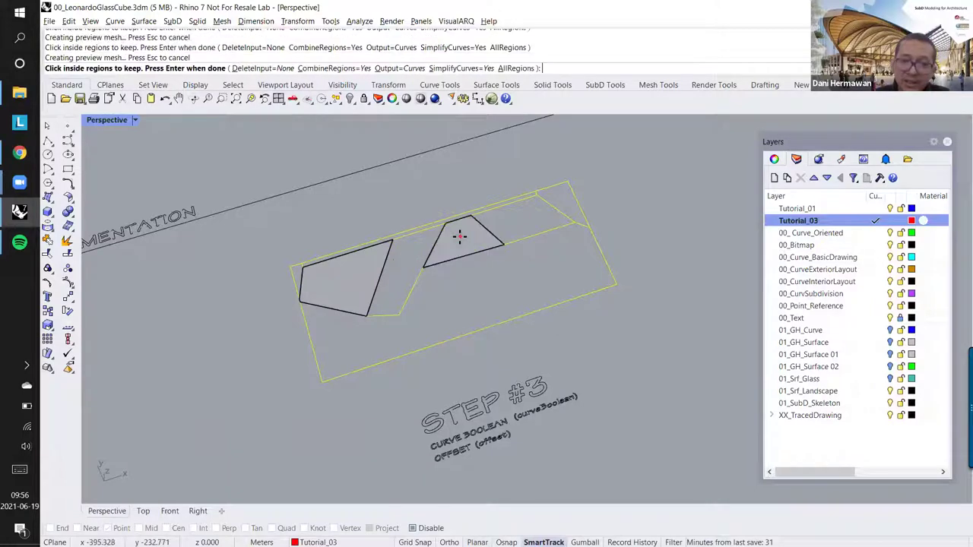
{"action": "key", "text": "Return"}
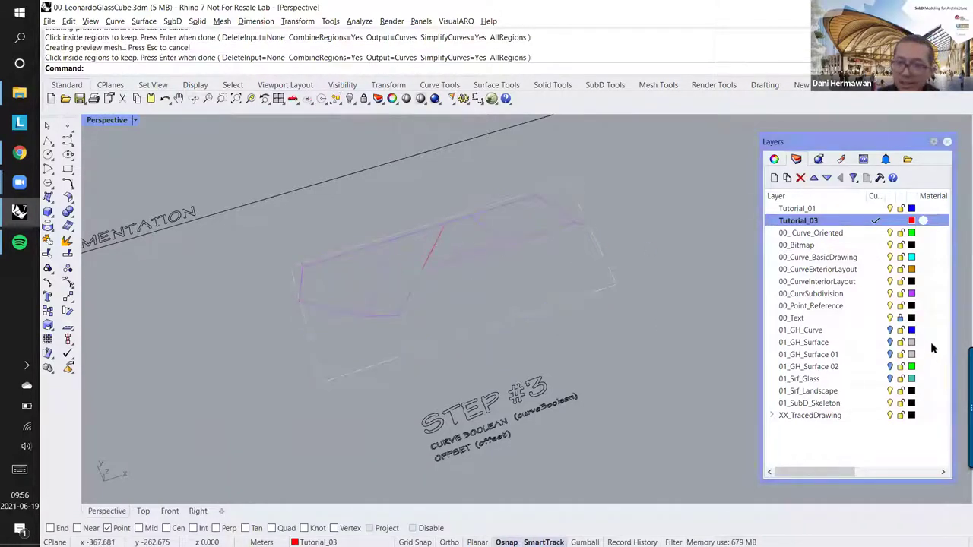
{"action": "left_click", "coordinate": [889, 296]}
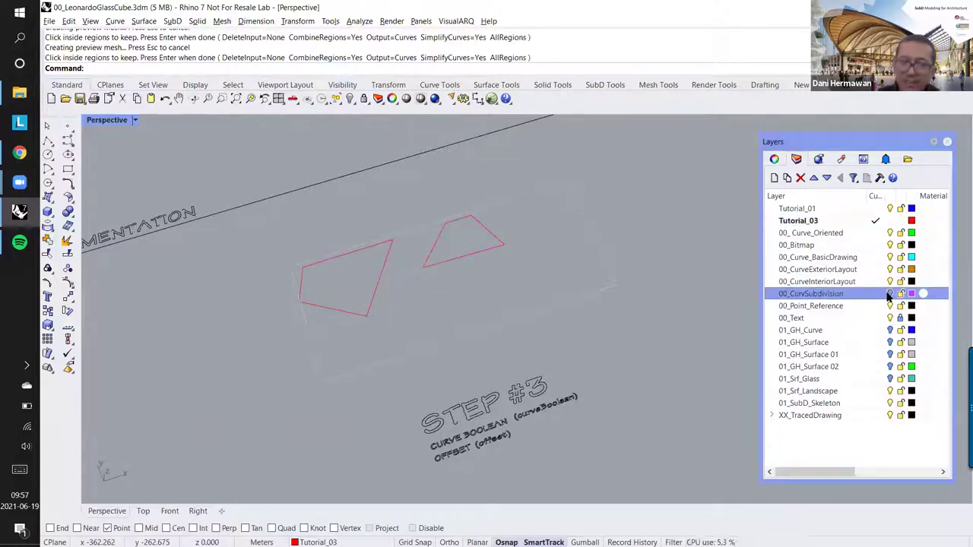
Step: Offset the closed curve of the leftmost Step #3 region inward by a distance of 1
{"action": "left_click", "coordinate": [340, 315]}
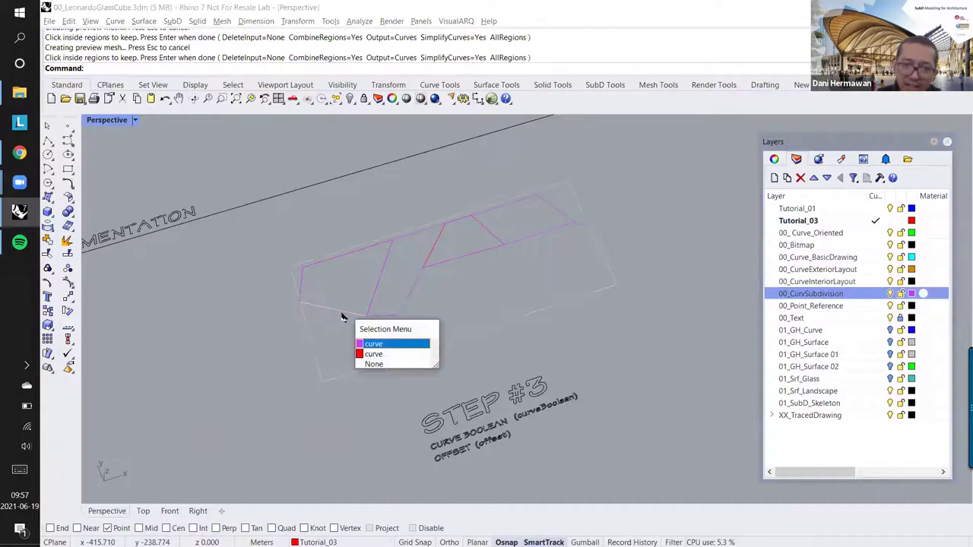
{"action": "left_click", "coordinate": [373, 353]}
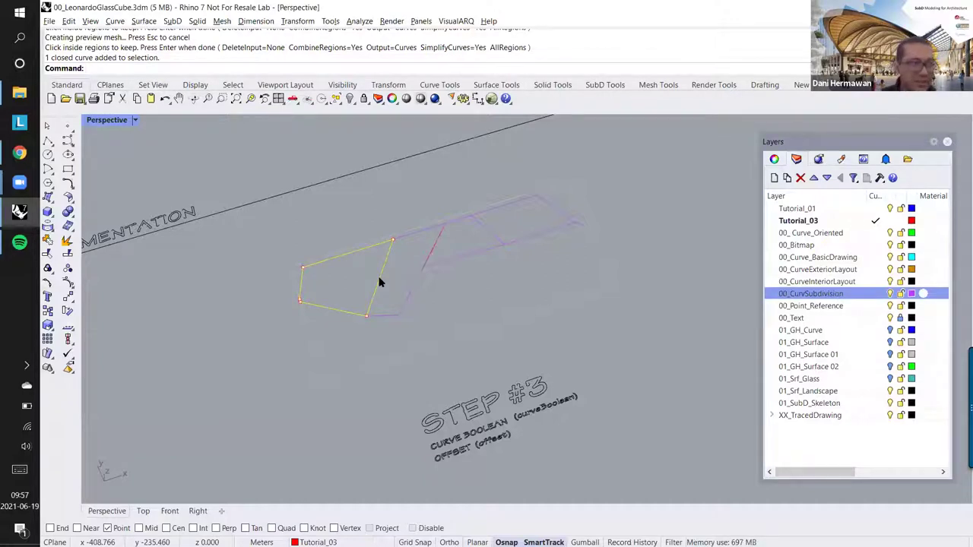
{"action": "type", "text": "Offset"}
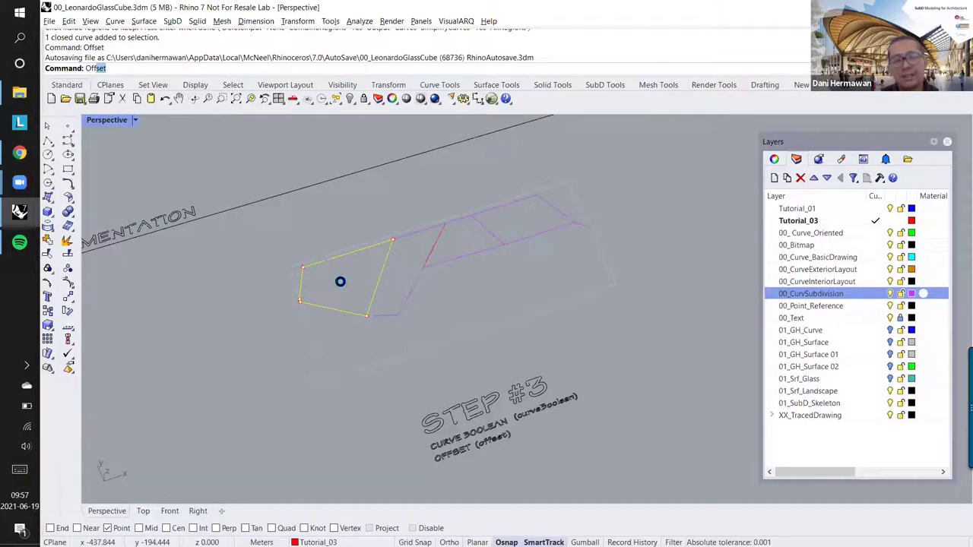
{"action": "key", "text": "Return"}
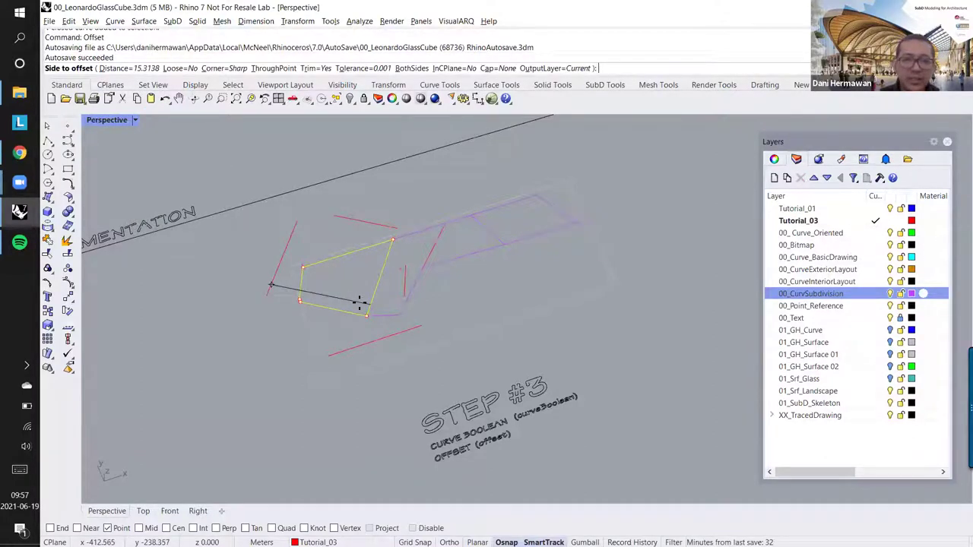
{"action": "left_click", "coordinate": [111, 68]}
{"action": "type", "text": "0"}
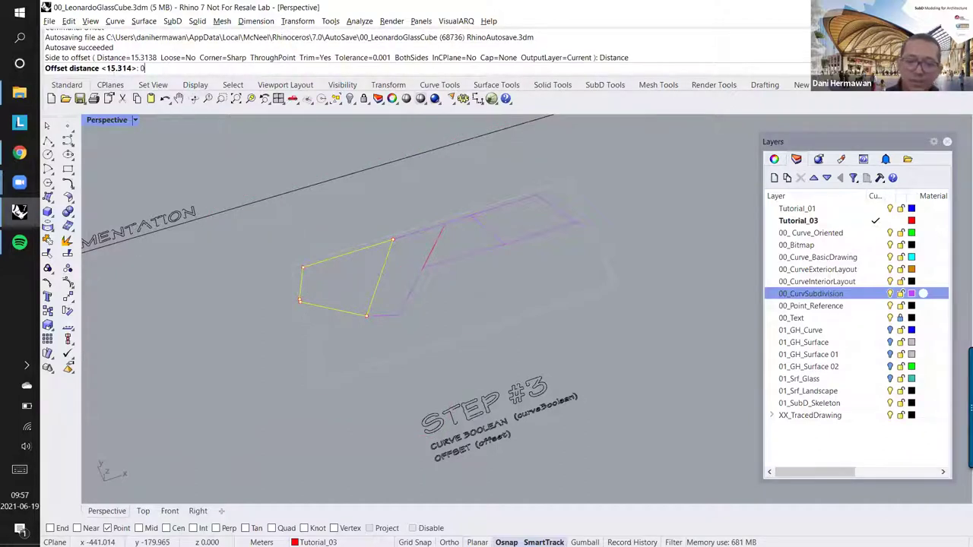
{"action": "type", "text": ".3"}
{"action": "key", "text": "Return"}
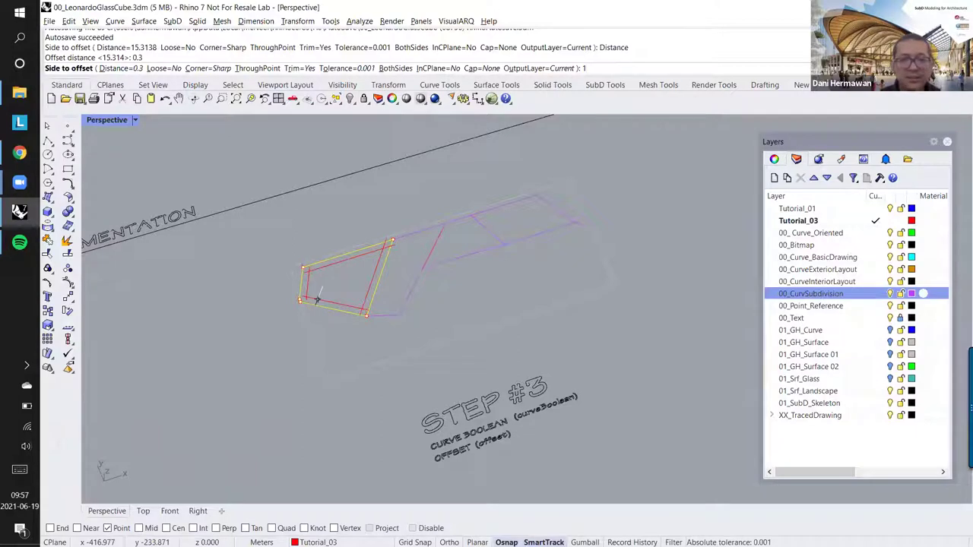
{"action": "left_click", "coordinate": [327, 280]}
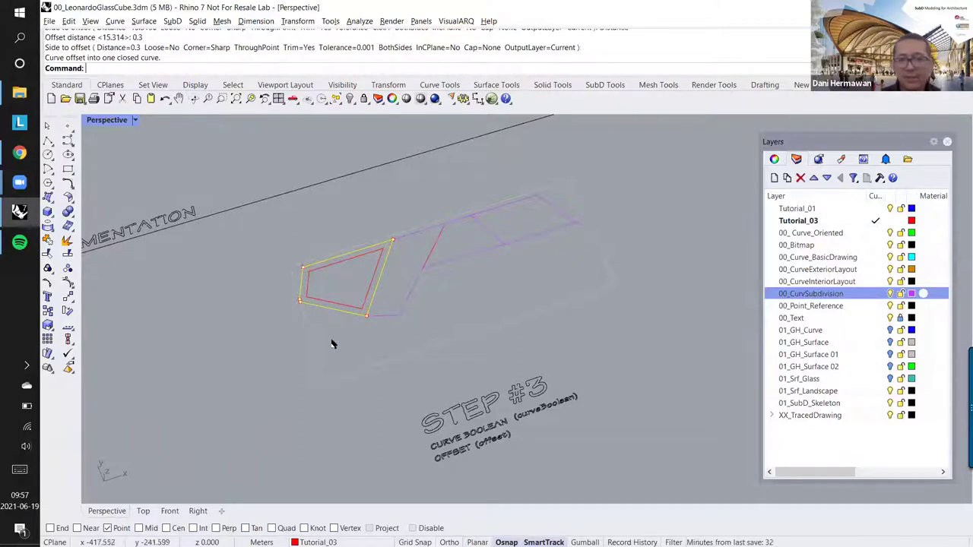
{"action": "key", "text": "Escape"}
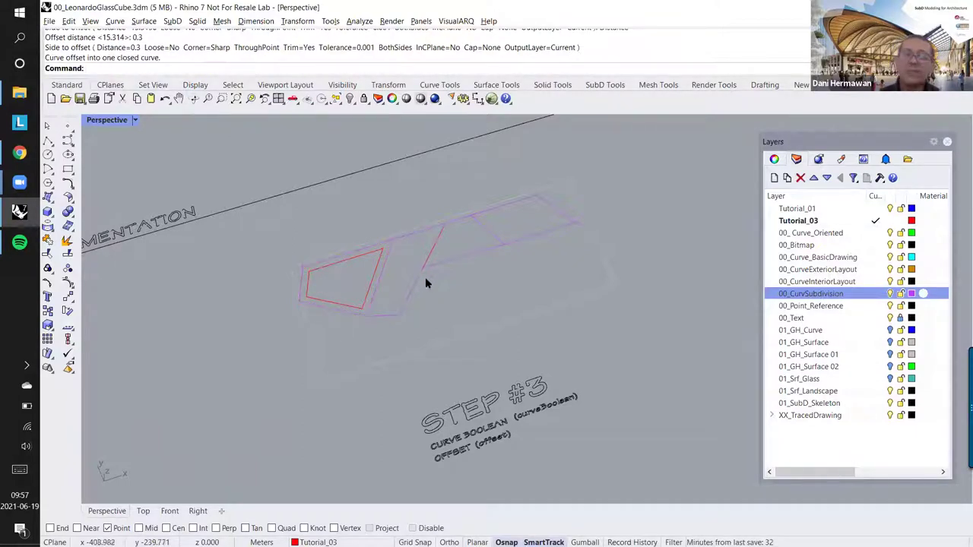
Step: Offset the closed curve of the third Step #3 region inward by the same distance of 1
{"action": "left_click", "coordinate": [438, 247]}
{"action": "left_click", "coordinate": [465, 281]}
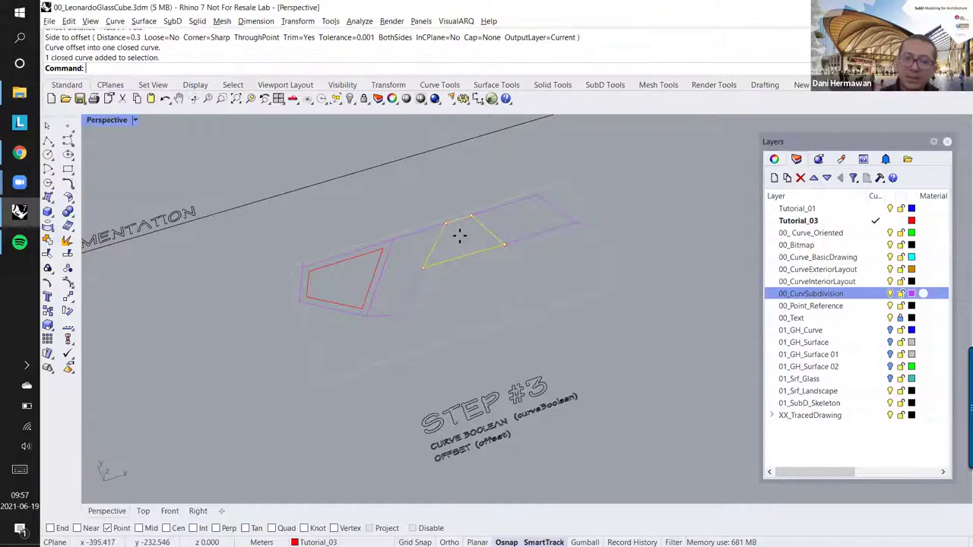
{"action": "key", "text": "Return"}
{"action": "left_click", "coordinate": [462, 240]}
Step: Extract the second Step #3 region from its four bounding subdivision curves as a closed curve with Curve Boolean
{"action": "left_click", "coordinate": [408, 298]}
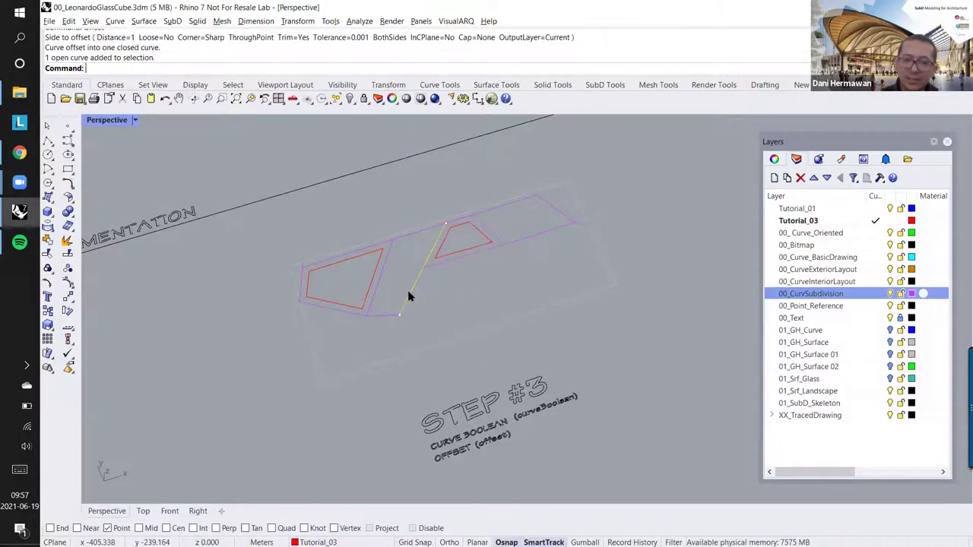
{"action": "left_click", "coordinate": [389, 316], "text": "shift"}
{"action": "left_click", "coordinate": [406, 236], "text": "shift"}
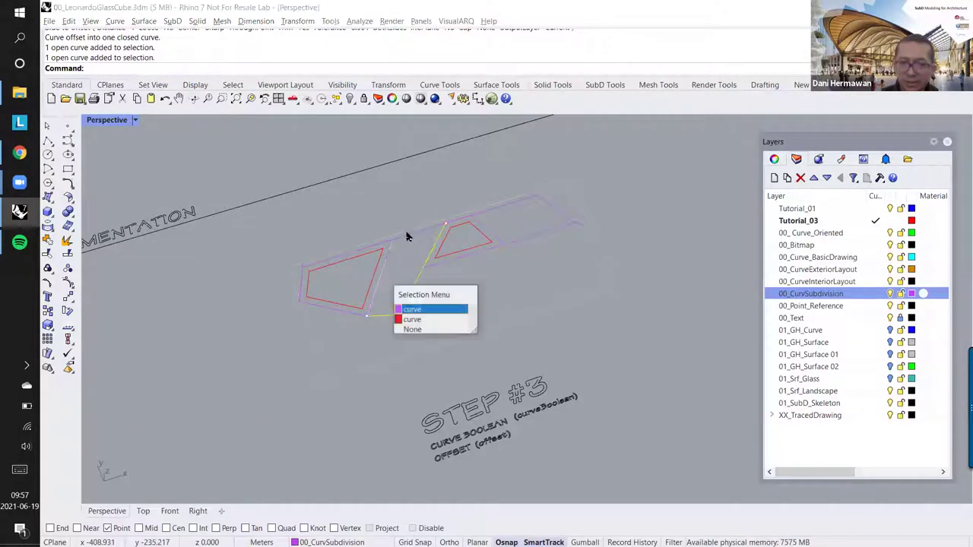
{"action": "left_click", "coordinate": [430, 306]}
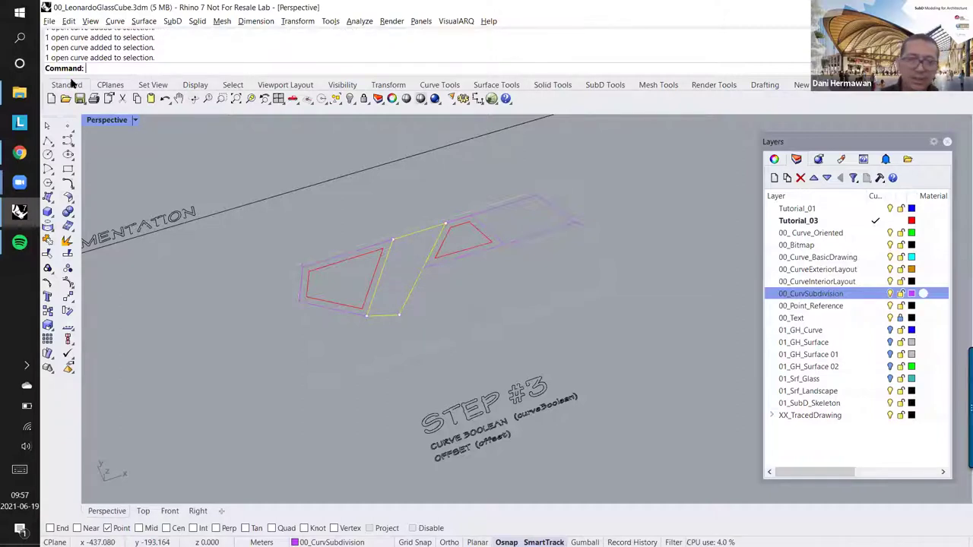
{"action": "type", "text": "CurveBoolean"}
{"action": "key", "text": "Return"}
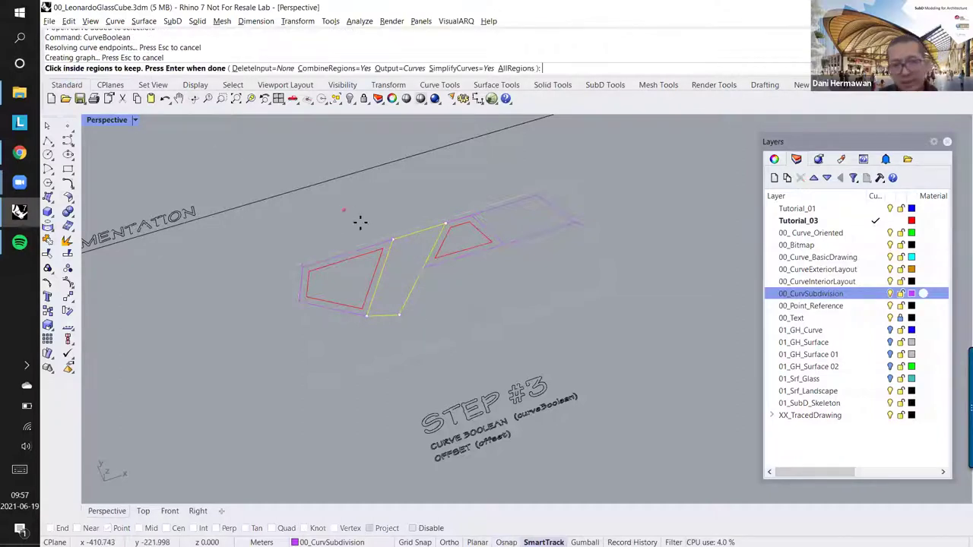
{"action": "left_click", "coordinate": [407, 259]}
{"action": "key", "text": "Return"}
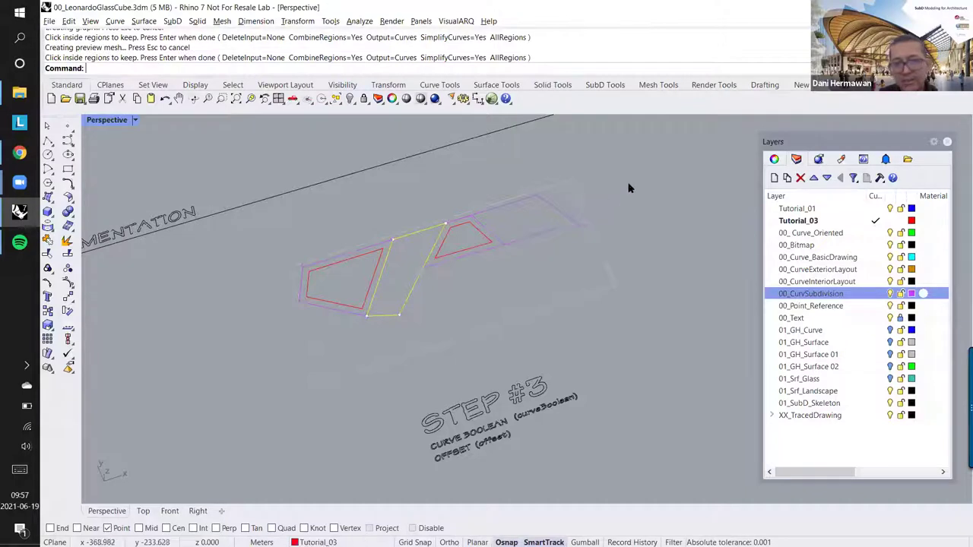
Step: Extract the rightmost Step #3 region as a closed curve with Curve Boolean
{"action": "left_click_drag", "start_coordinate": [652, 153], "coordinate": [463, 266]}
{"action": "key", "text": "Return"}
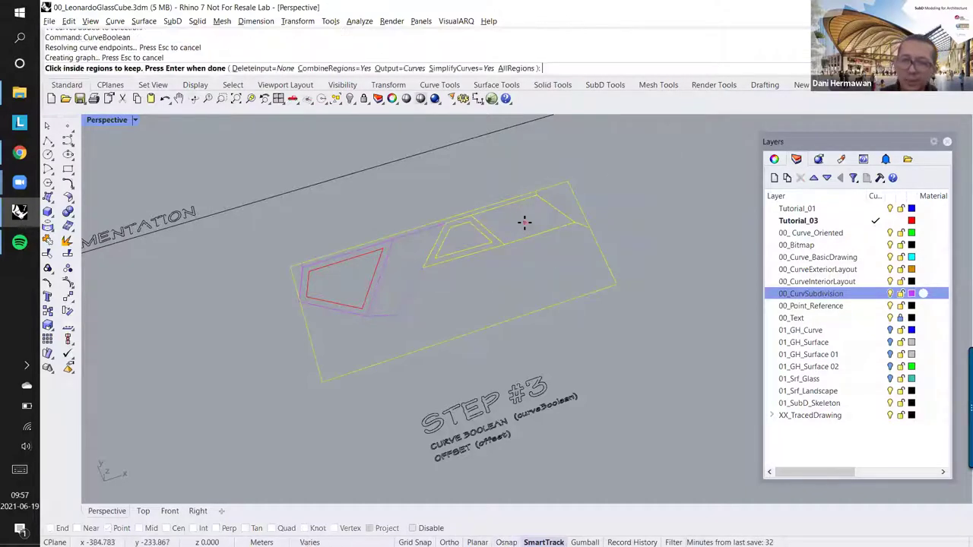
{"action": "left_click", "coordinate": [524, 221]}
{"action": "key", "text": "Return"}
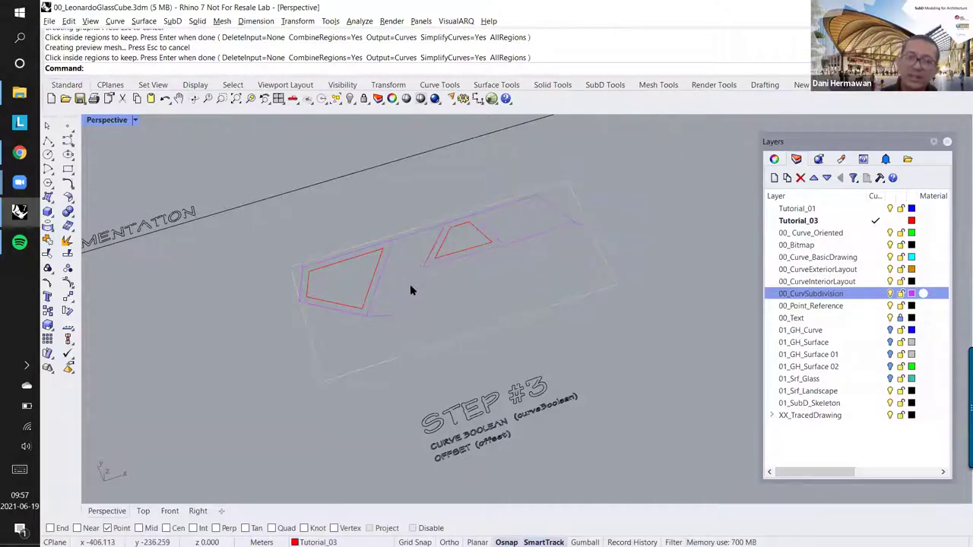
Step: Offset the closed curve of the second Step #3 region inward by a distance of 1
{"action": "left_click", "coordinate": [417, 300]}
{"action": "left_click", "coordinate": [438, 327]}
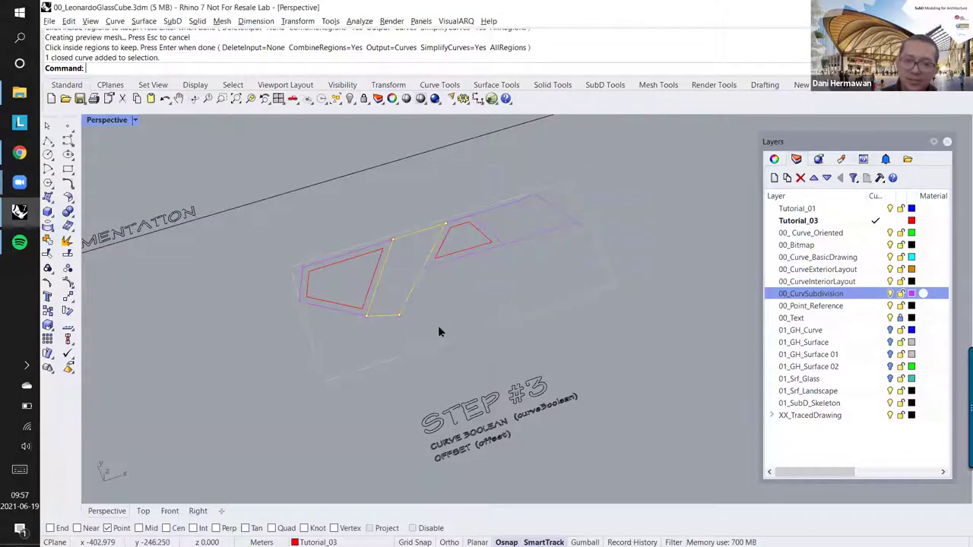
{"action": "type", "text": "Offset"}
{"action": "key", "text": "Return"}
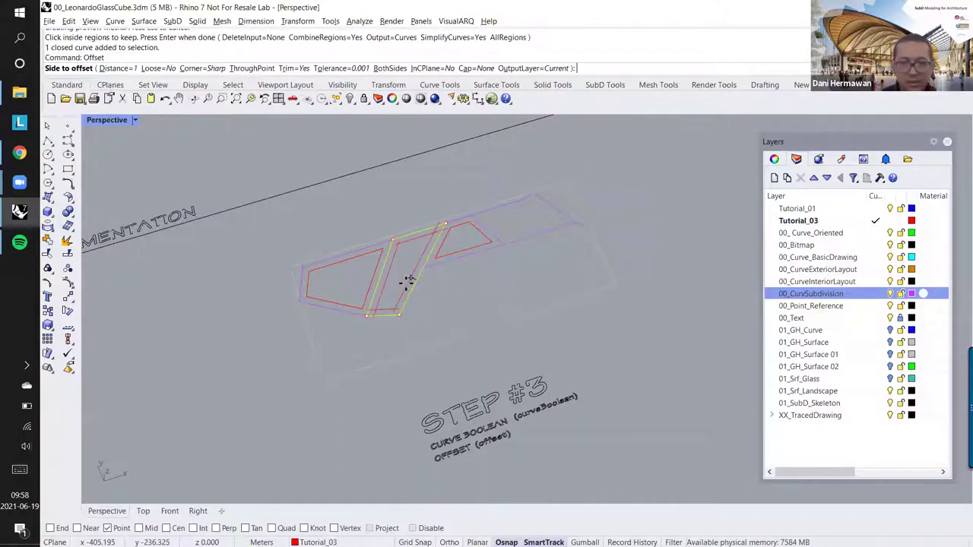
{"action": "left_click", "coordinate": [449, 261]}
Step: Offset the closed curve of the rightmost Step #3 region inward by a distance of 1
{"action": "left_click", "coordinate": [522, 235]}
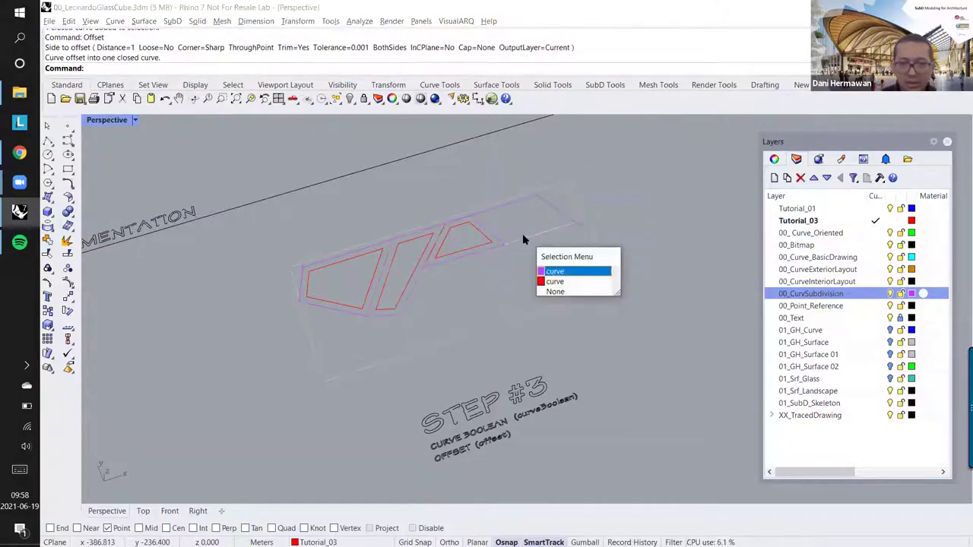
{"action": "left_click", "coordinate": [555, 281]}
{"action": "right_click", "coordinate": [525, 224]}
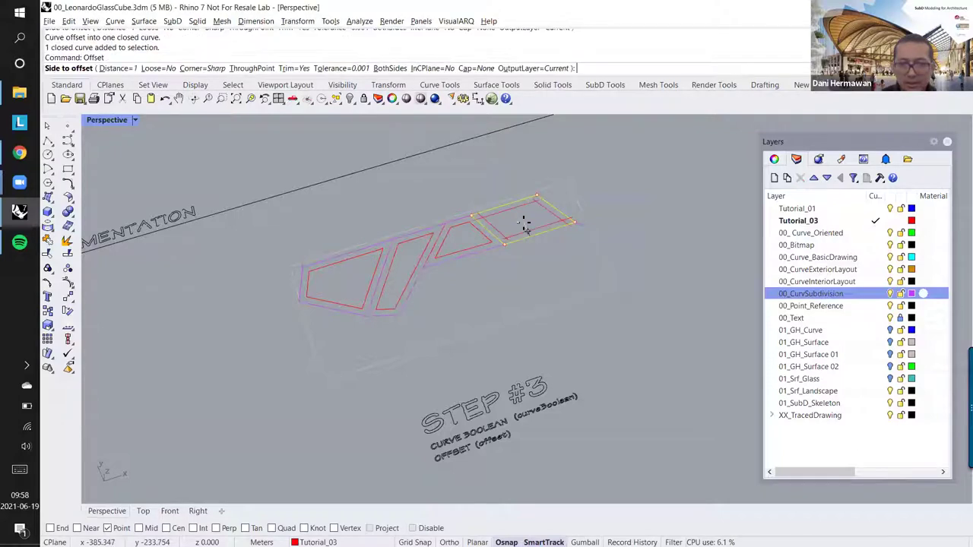
{"action": "left_click", "coordinate": [524, 224]}
{"action": "key", "text": "Escape"}
{"action": "right_click_drag", "start_coordinate": [391, 273], "coordinate": [396, 269], "text": "shift"}
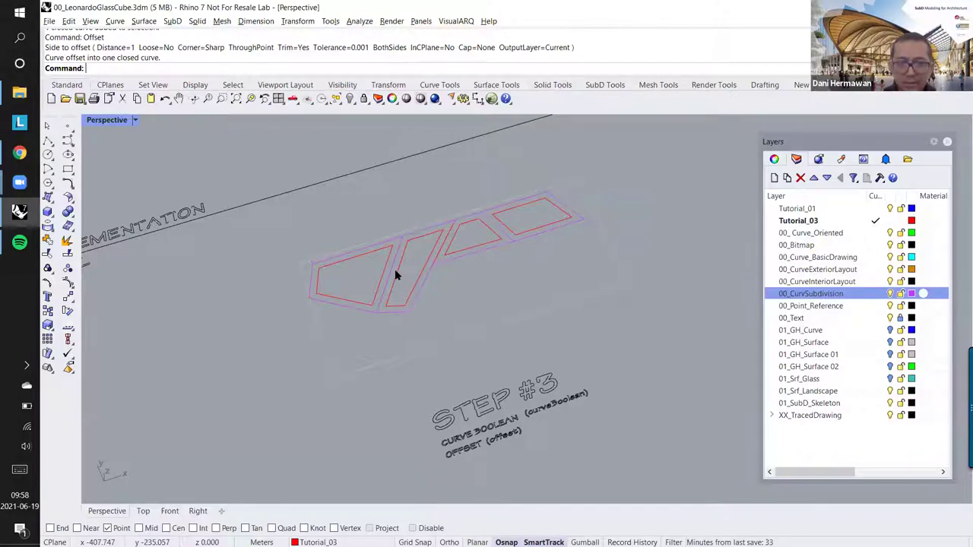
{"action": "type", "text": "CurveBoolean"}
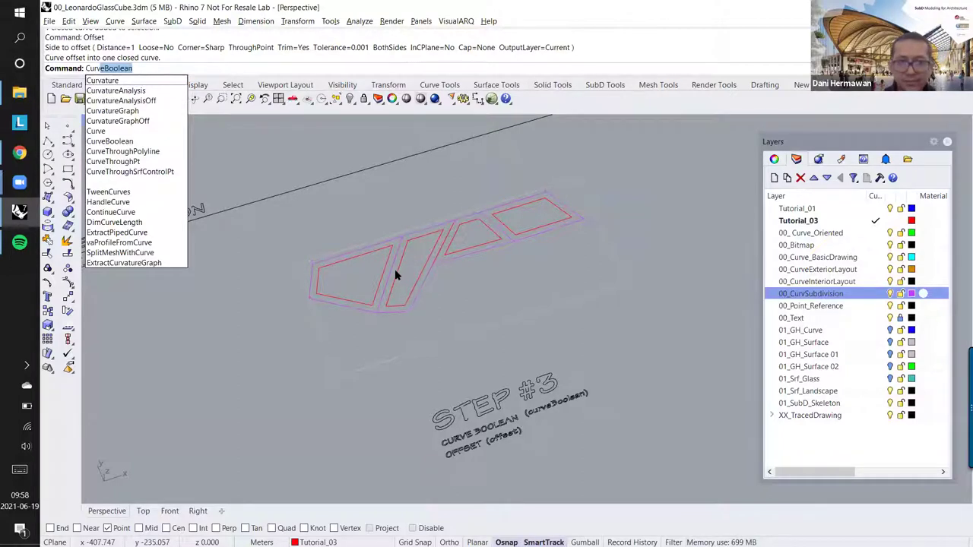
{"action": "key", "text": "Escape"}
{"action": "key", "text": "Escape"}
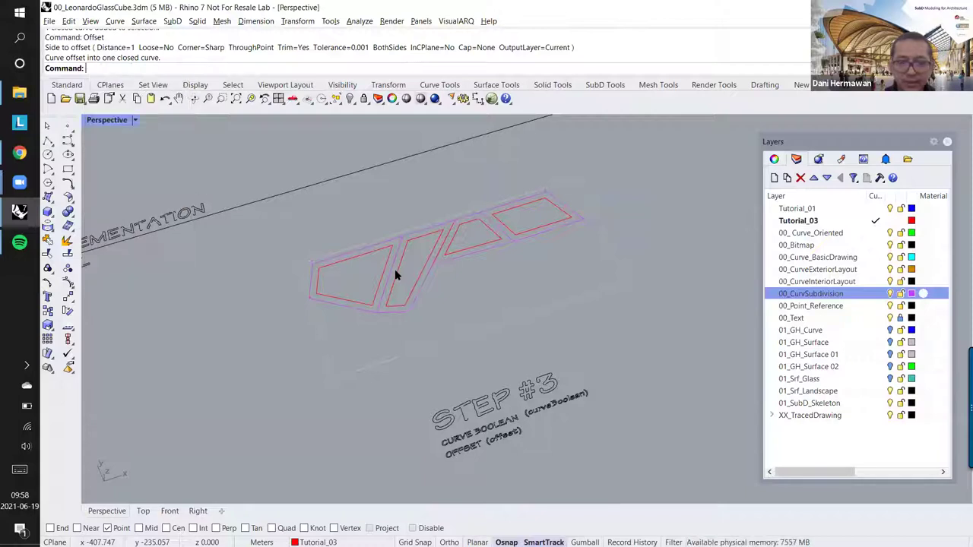
Step: Round the corners of the leftmost region's inner offset curve with FilletCorners at a radius of 0.2
{"action": "type", "text": "ll"}
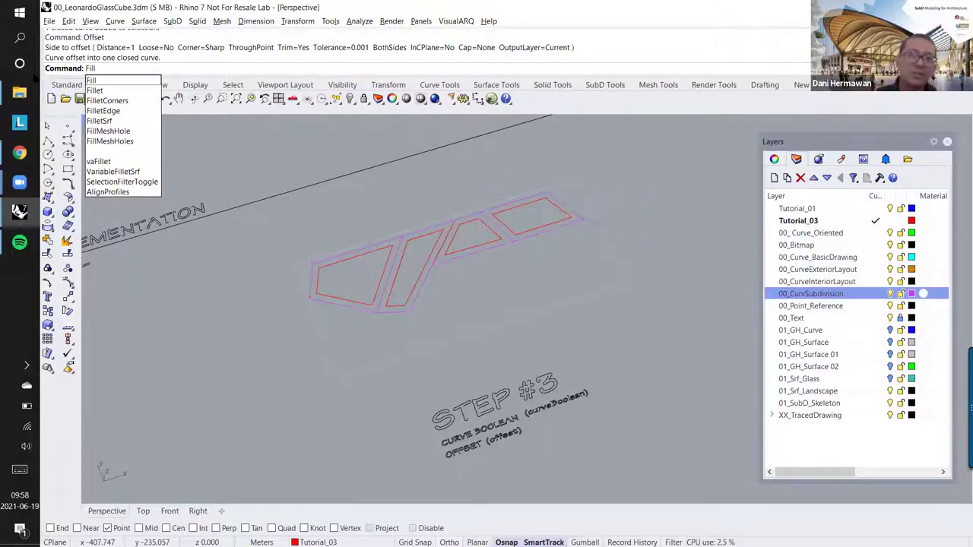
{"action": "key", "text": "Down"}
{"action": "key", "text": "Down"}
{"action": "key", "text": "Return"}
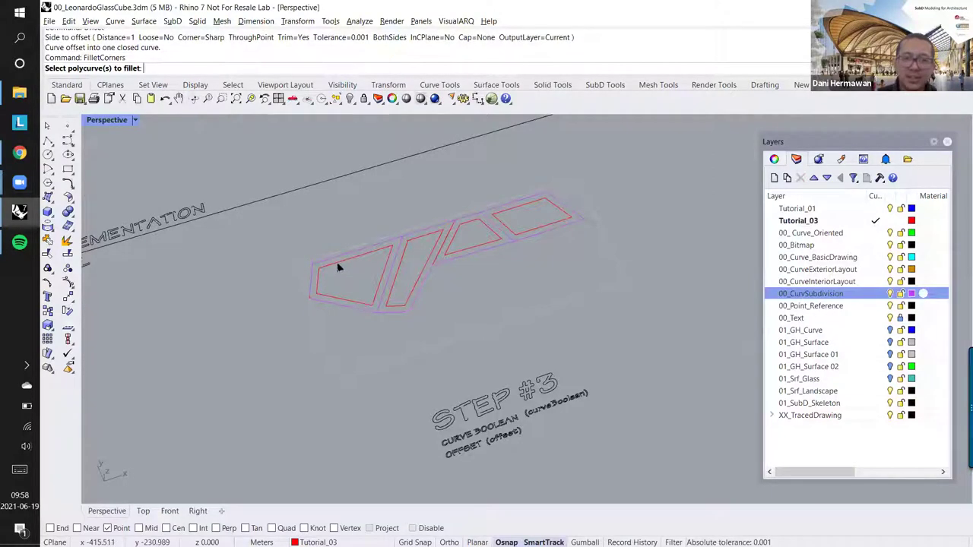
{"action": "left_click", "coordinate": [338, 267]}
{"action": "key", "text": "Return"}
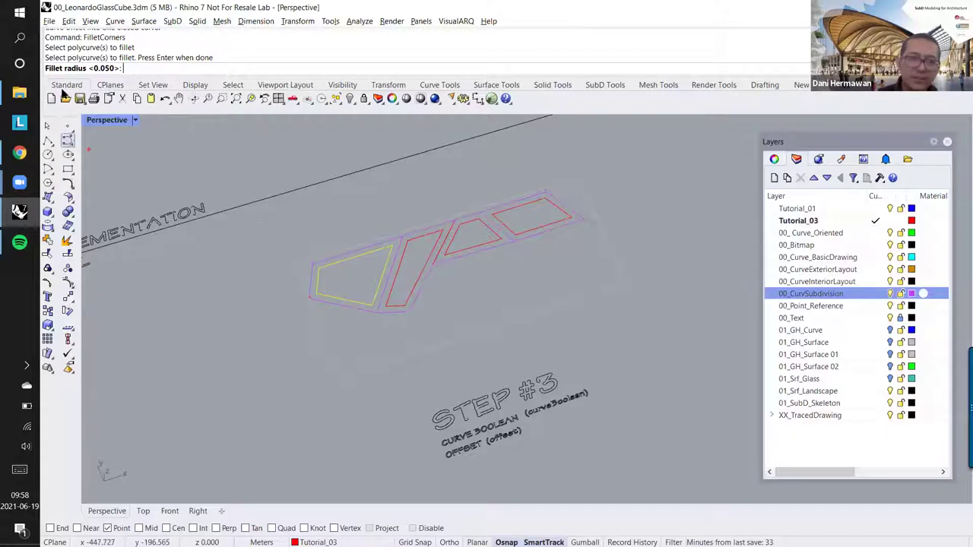
{"action": "type", "text": "0.2"}
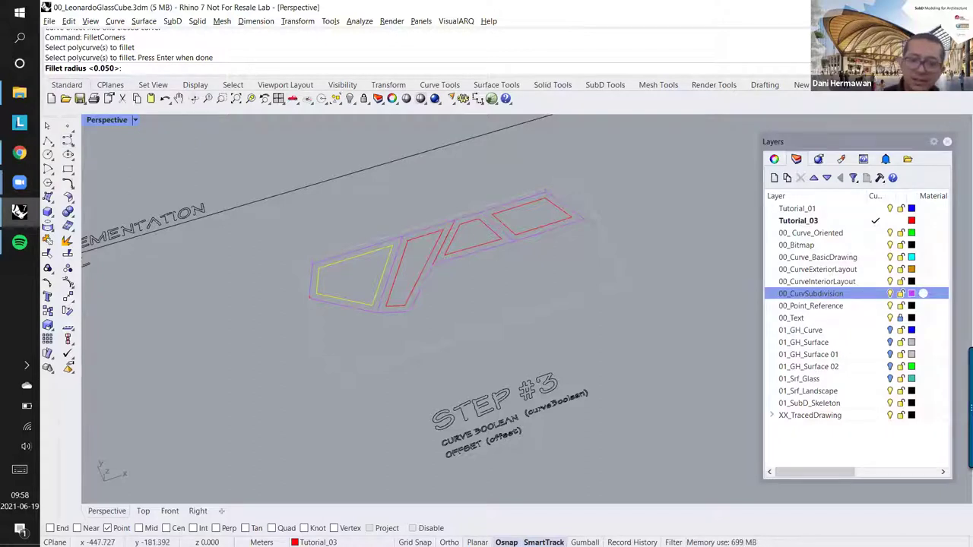
{"action": "key", "text": "Return"}
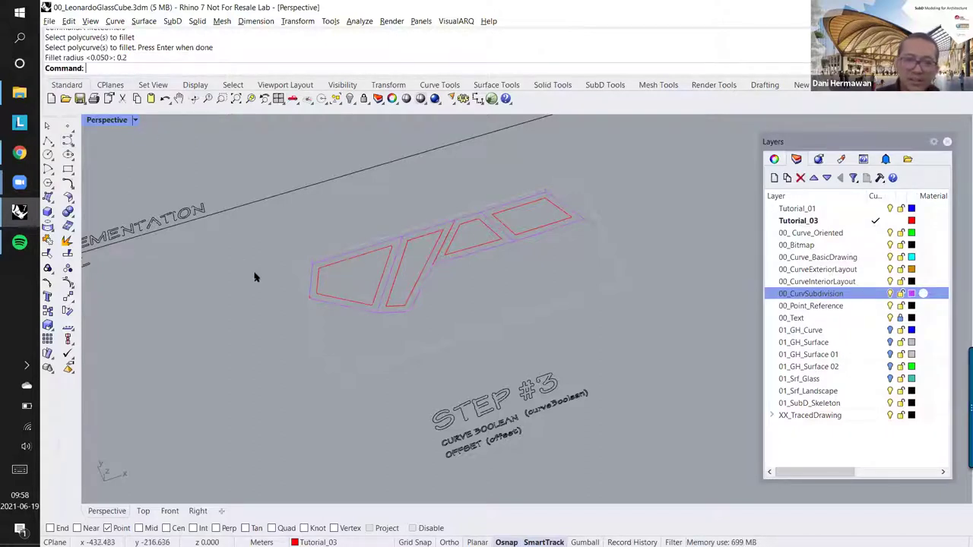
Step: Undo the leftmost inner curve's corner fillet and round its corners again with FilletCorners at a radius of 1
{"action": "scroll", "coordinate": [319, 296], "scroll_direction": "up", "scroll_amount": 6}
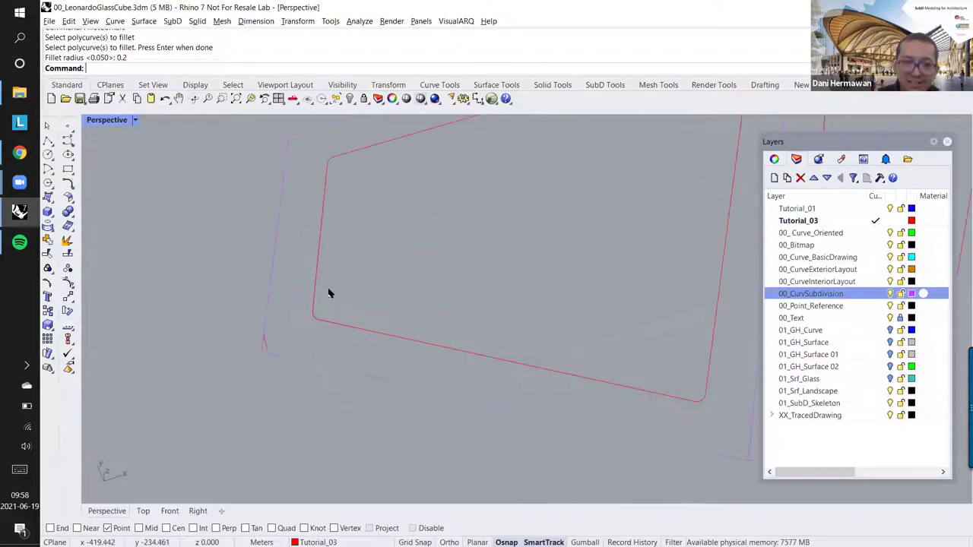
{"action": "scroll", "coordinate": [327, 291], "scroll_direction": "down", "scroll_amount": 6}
{"action": "key", "text": "ctrl+z"}
{"action": "key", "text": "Return"}
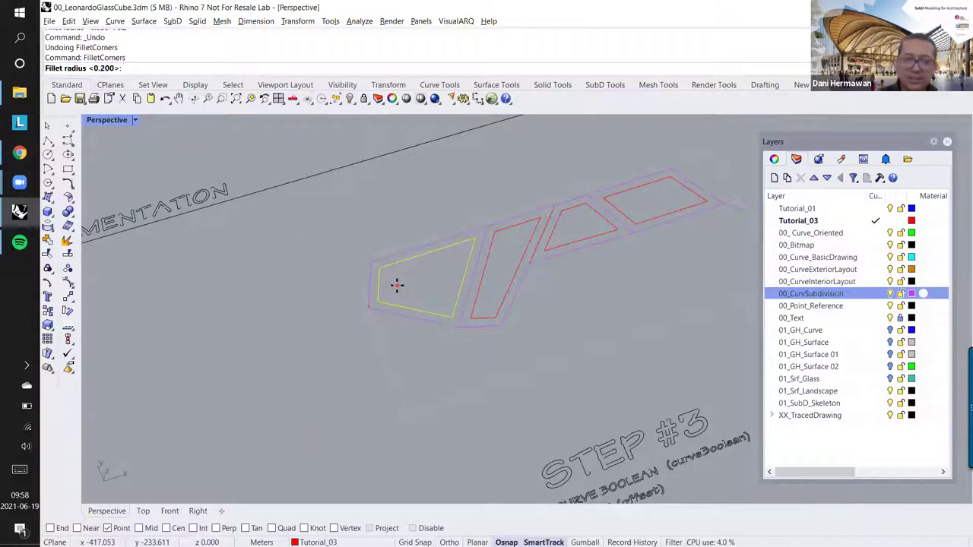
{"action": "type", "text": "1"}
{"action": "key", "text": "Return"}
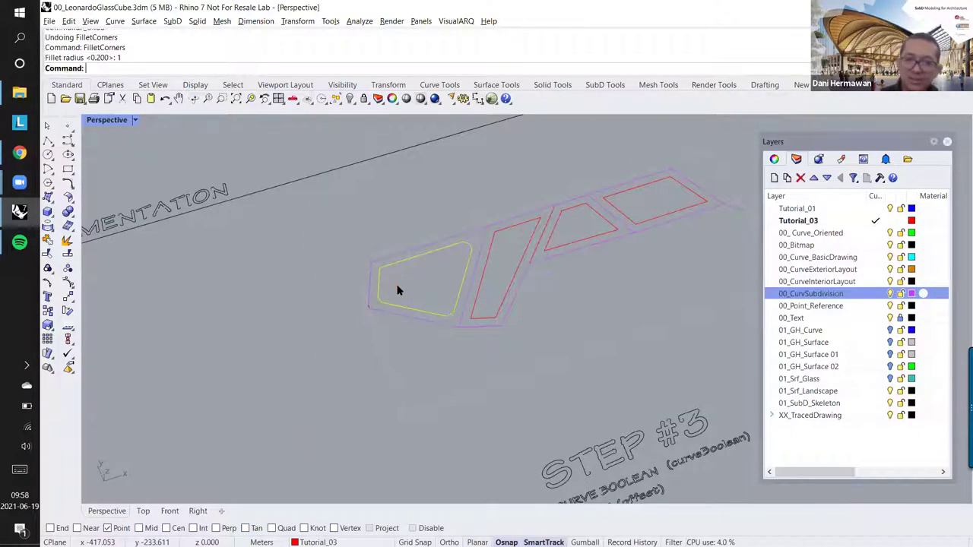
Step: Round the corners of the other three regions' inner offset curves with FilletCorners at a radius of 1
{"action": "left_click", "coordinate": [493, 245]}
{"action": "key", "text": "Return"}
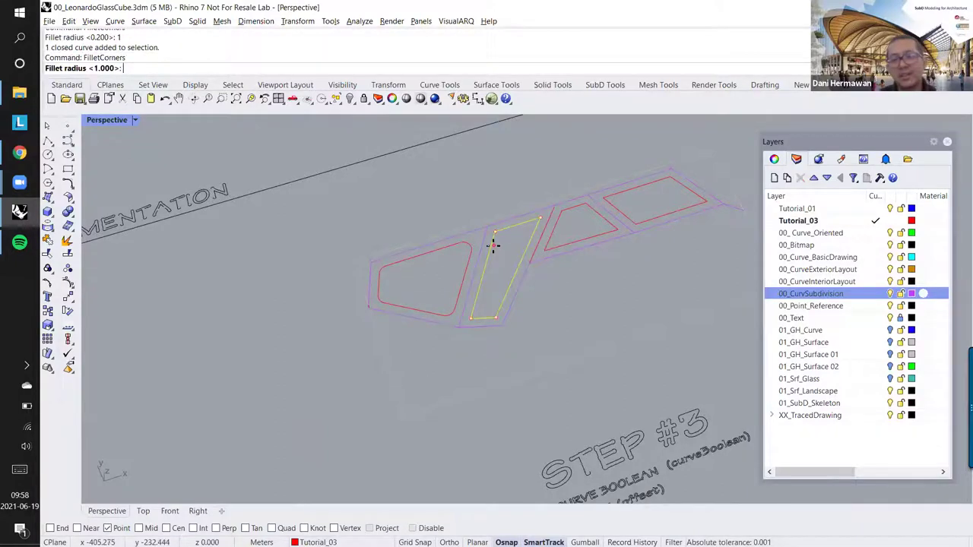
{"action": "key", "text": "Return"}
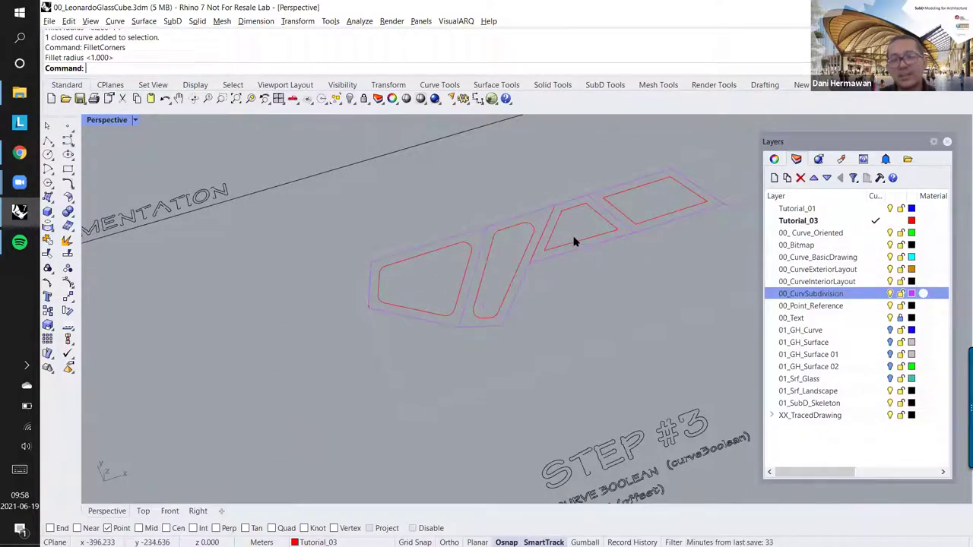
{"action": "left_click", "coordinate": [574, 240]}
{"action": "key", "text": "Return"}
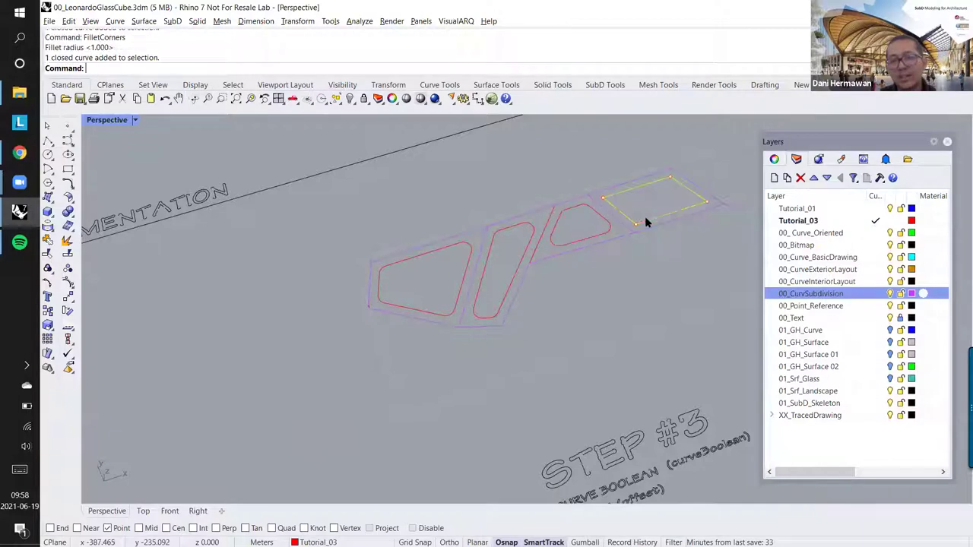
Step: Undo the corner fillets on all four inner offset curves and clear the selection
{"action": "scroll", "coordinate": [648, 228], "scroll_direction": "down", "scroll_amount": 3}
{"action": "key", "text": "ctrl+z"}
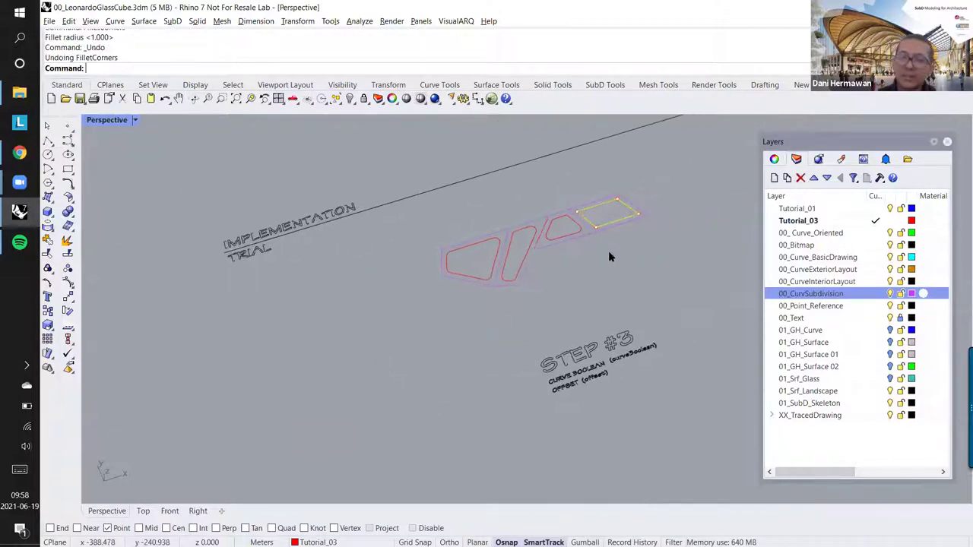
{"action": "right_click_drag", "start_coordinate": [618, 257], "coordinate": [543, 265], "text": "shift"}
{"action": "key", "text": "ctrl+z"}
{"action": "key", "text": "ctrl+z"}
{"action": "key", "text": "ctrl+z"}
{"action": "key", "text": "ctrl+z"}
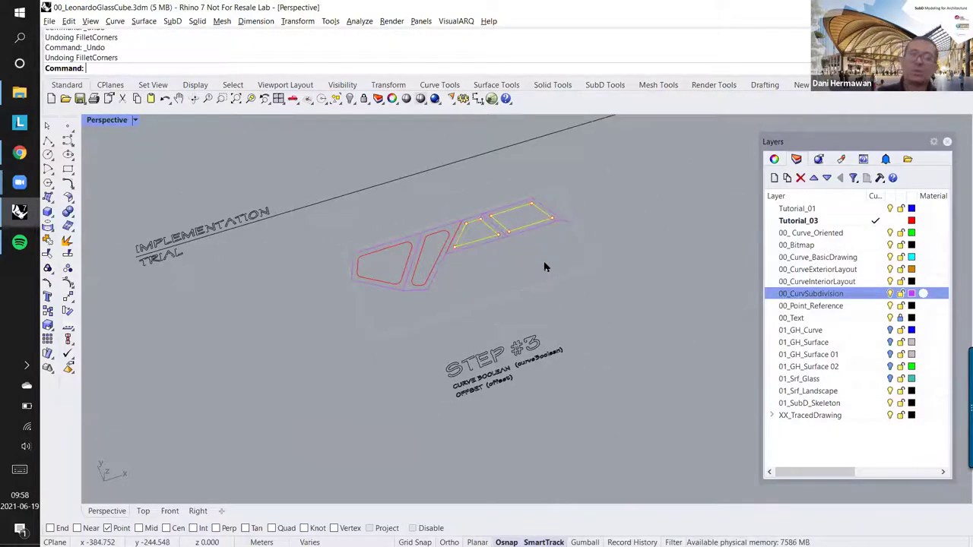
{"action": "left_click", "coordinate": [469, 291]}
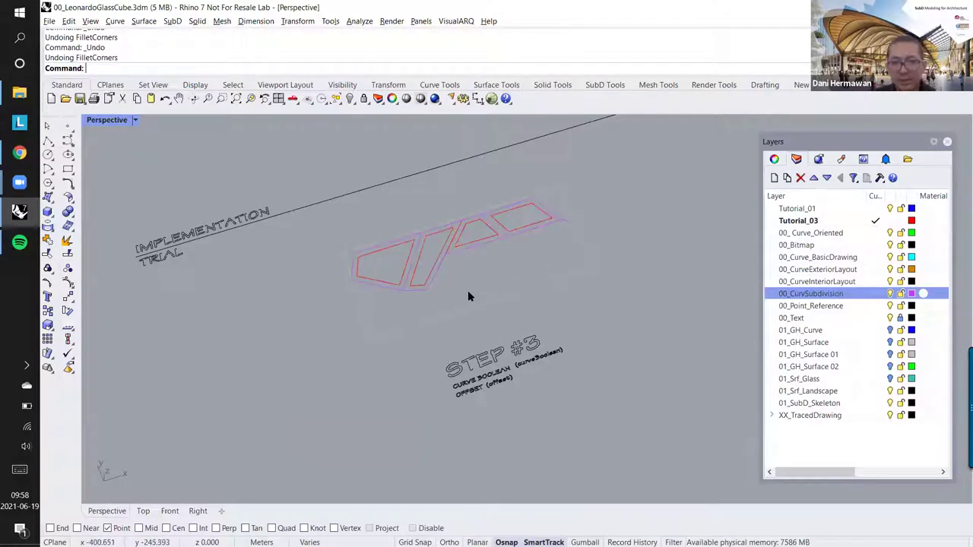
Step: Undo the Step #3 inward offsets, the Curve Boolean regions and the Tutorial_03 layer colour change
{"action": "scroll", "coordinate": [468, 291], "scroll_direction": "up", "scroll_amount": 2}
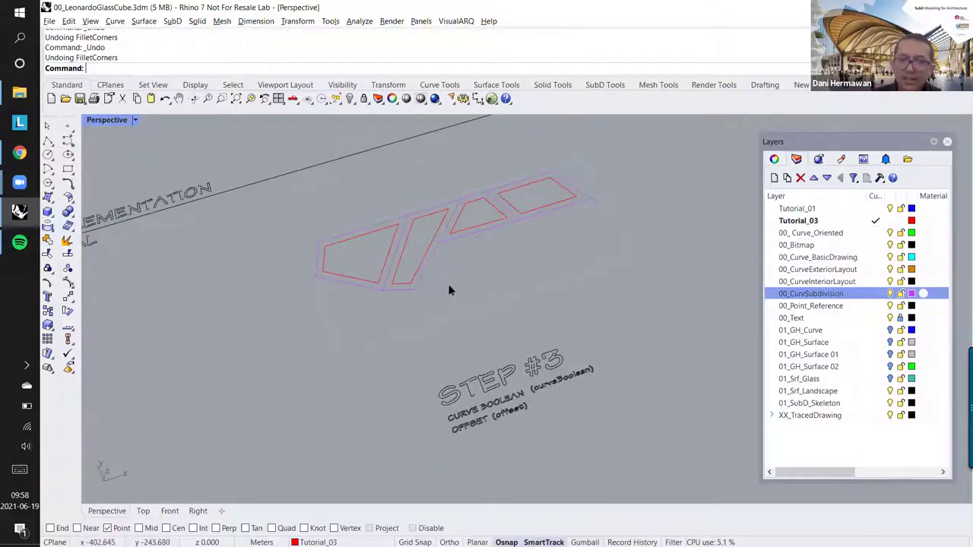
{"action": "key", "text": "ctrl+z"}
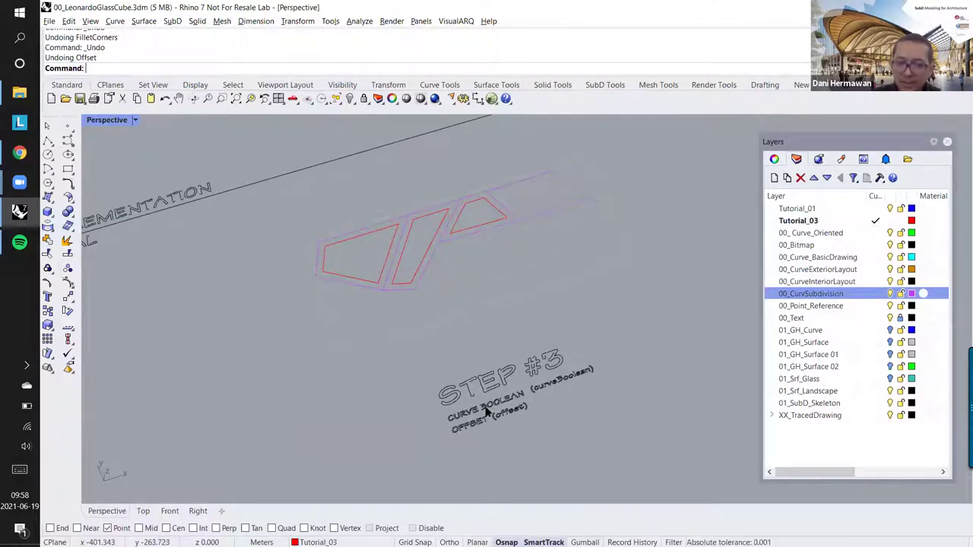
{"action": "key", "text": "ctrl+z"}
{"action": "key", "text": "ctrl+z"}
{"action": "key", "text": "ctrl+z"}
{"action": "key", "text": "ctrl+z"}
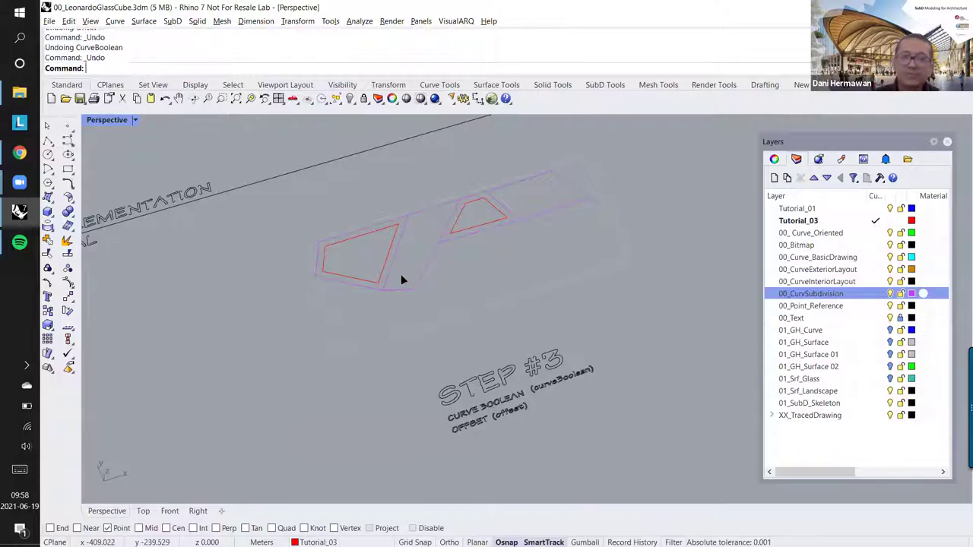
{"action": "key", "text": "ctrl+z"}
{"action": "key", "text": "ctrl+z"}
{"action": "key", "text": "ctrl+z"}
{"action": "key", "text": "ctrl+z"}
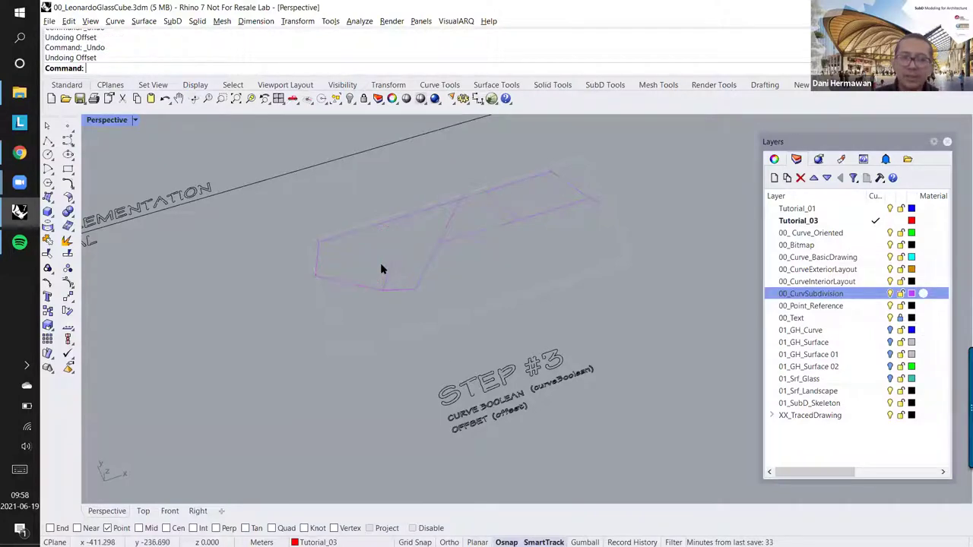
{"action": "key", "text": "ctrl+z"}
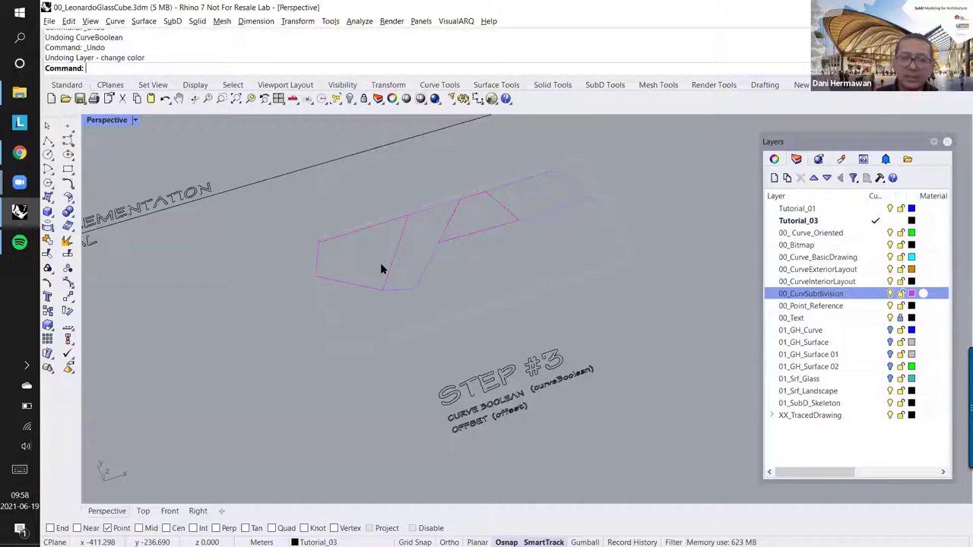
Step: Extract the leftmost Step #3 region as a closed curve with Curve Boolean, using all the Step #3 curves as input
{"action": "left_click_drag", "start_coordinate": [263, 123], "coordinate": [723, 377]}
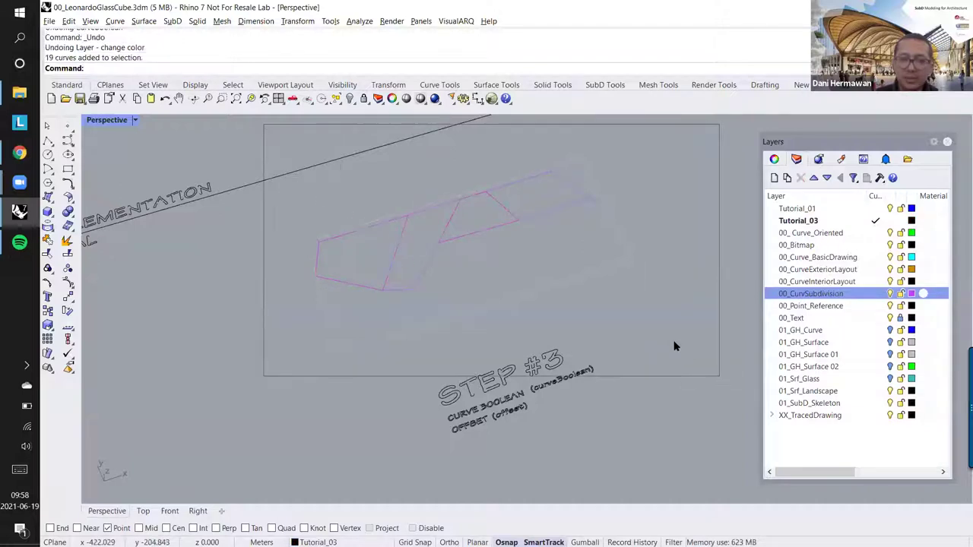
{"action": "type", "text": "CurveBoolean"}
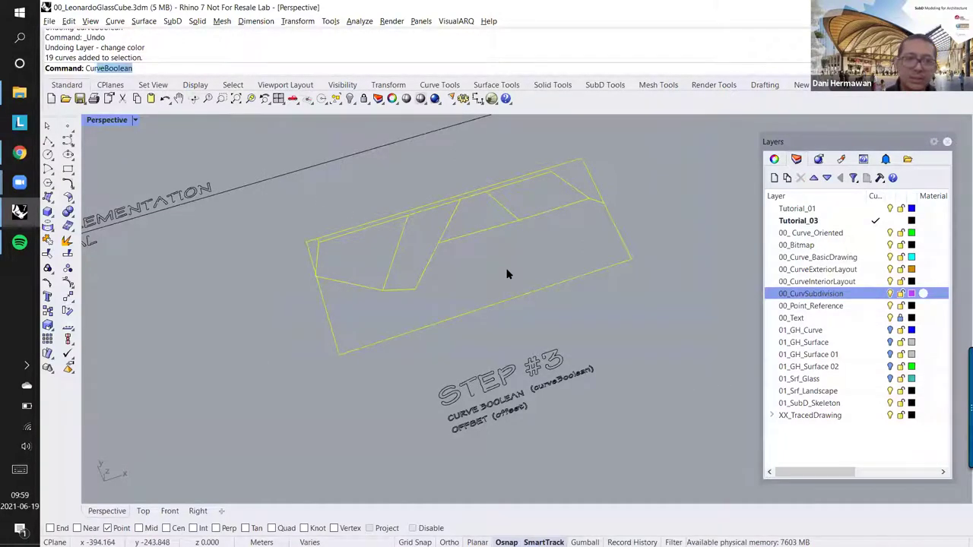
{"action": "key", "text": "Return"}
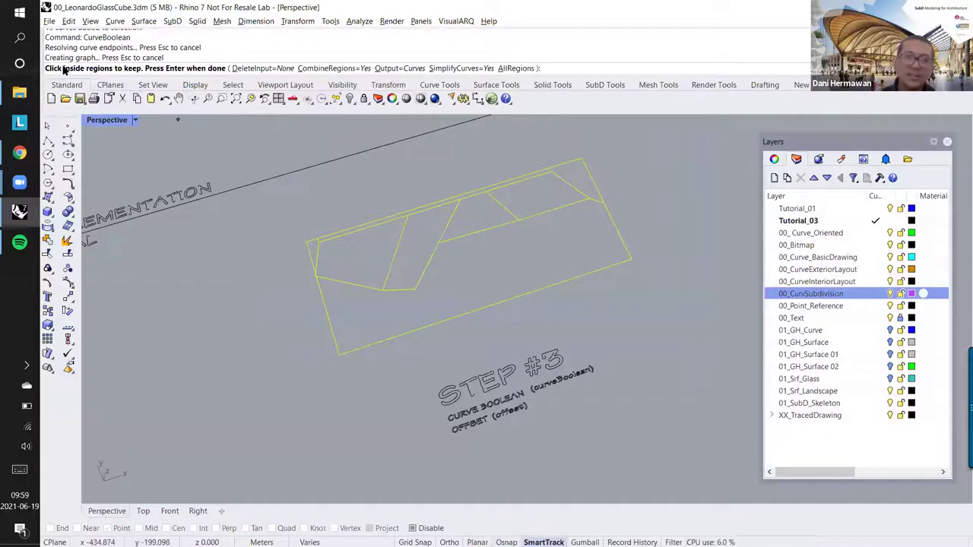
{"action": "left_click", "coordinate": [353, 251]}
{"action": "key", "text": "Return"}
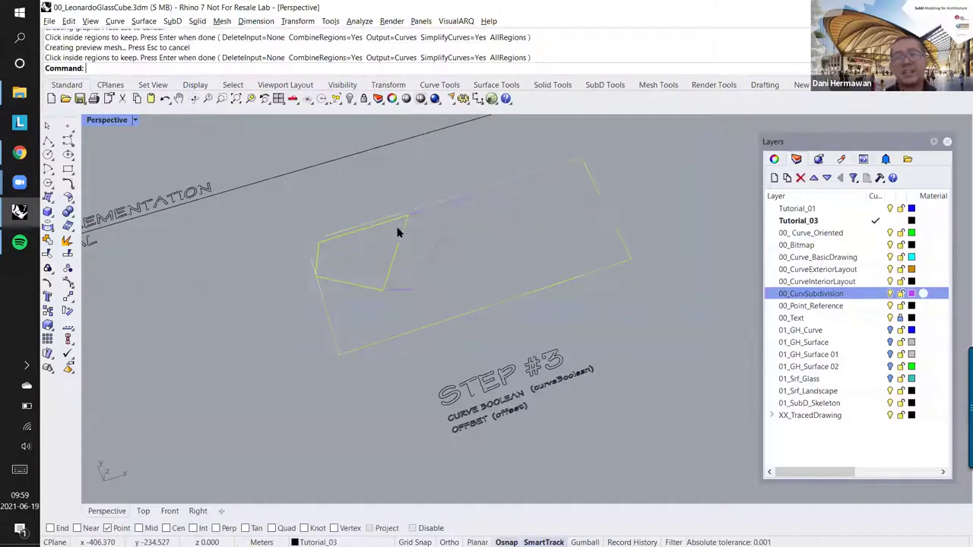
Step: Offset the closed curve of the leftmost Step #3 region inward by a distance of 1 with sharp corners
{"action": "key", "text": "Escape"}
{"action": "left_click", "coordinate": [378, 229]}
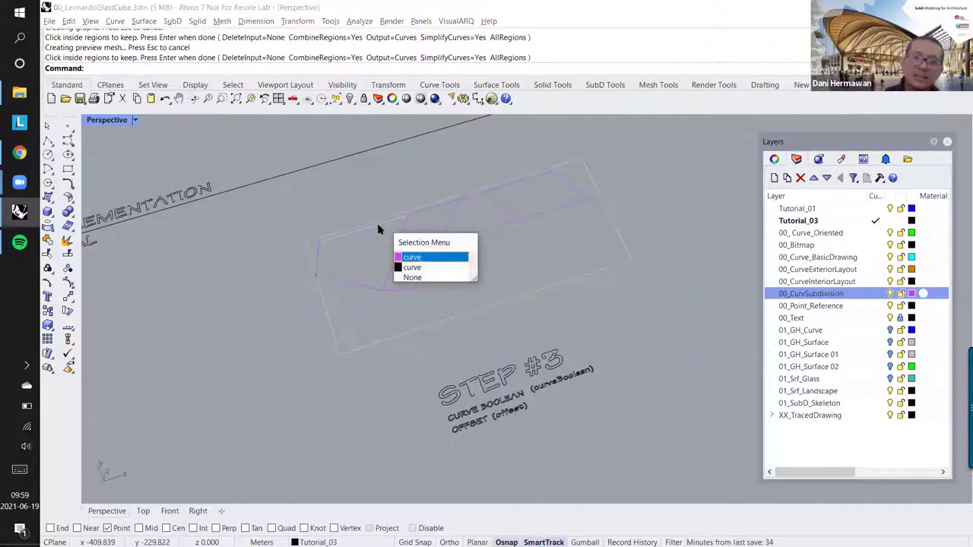
{"action": "key", "text": "Return"}
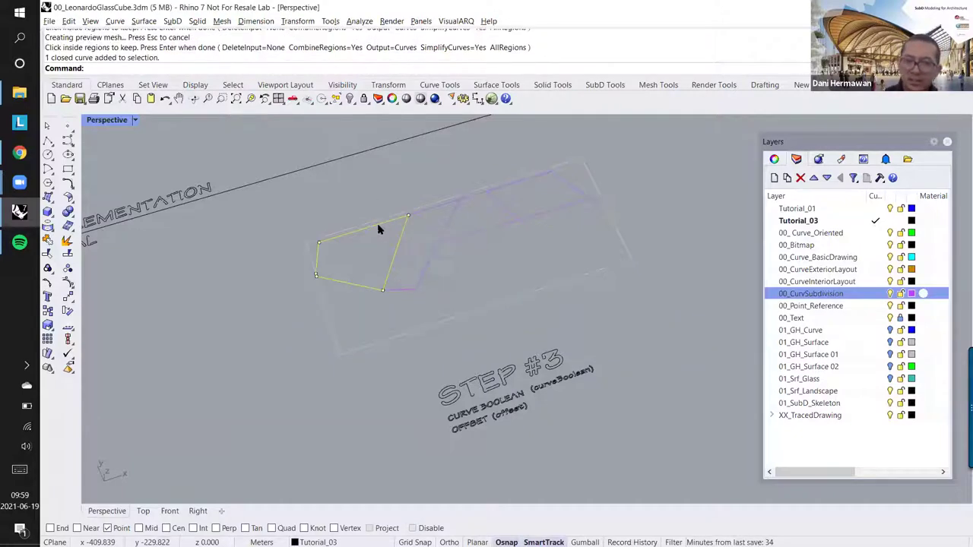
{"action": "type", "text": "Offset"}
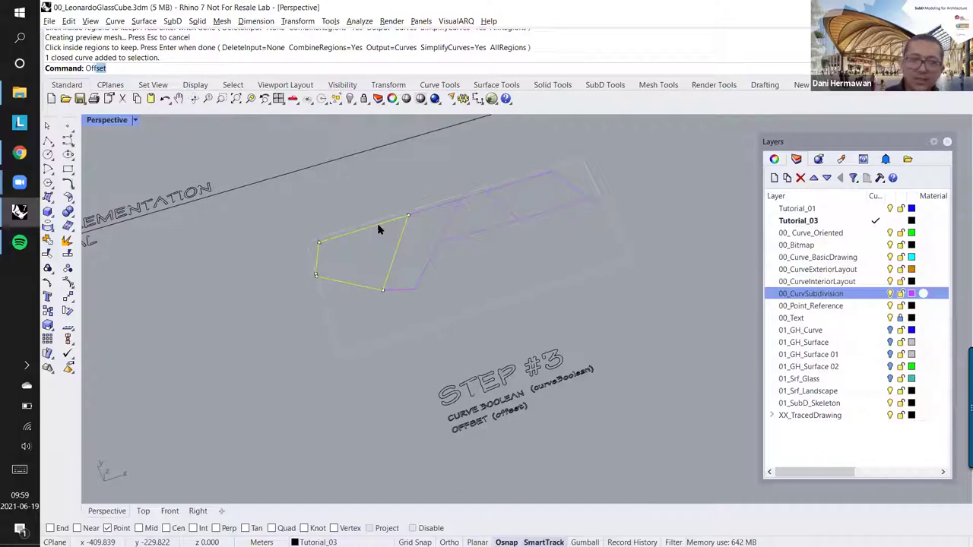
{"action": "key", "text": "Return"}
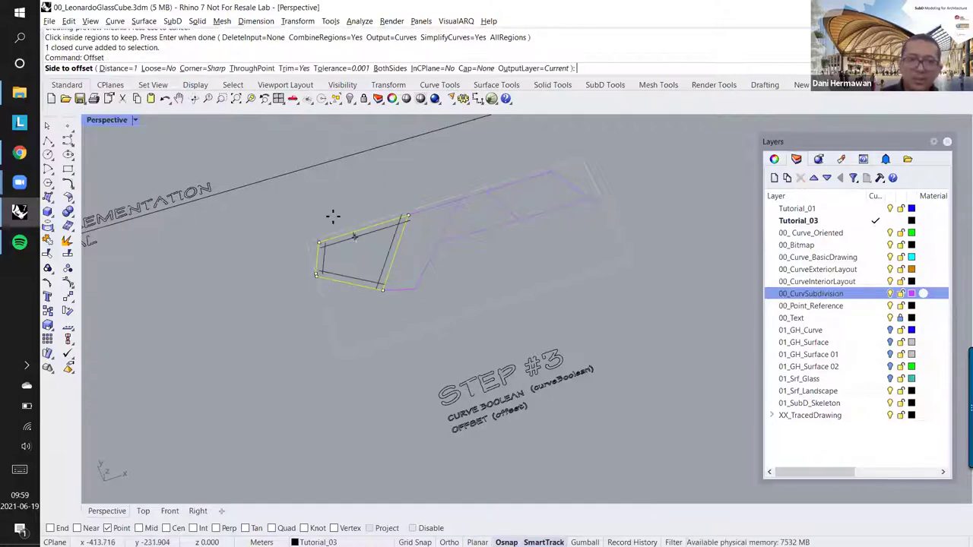
{"action": "left_click", "coordinate": [344, 253]}
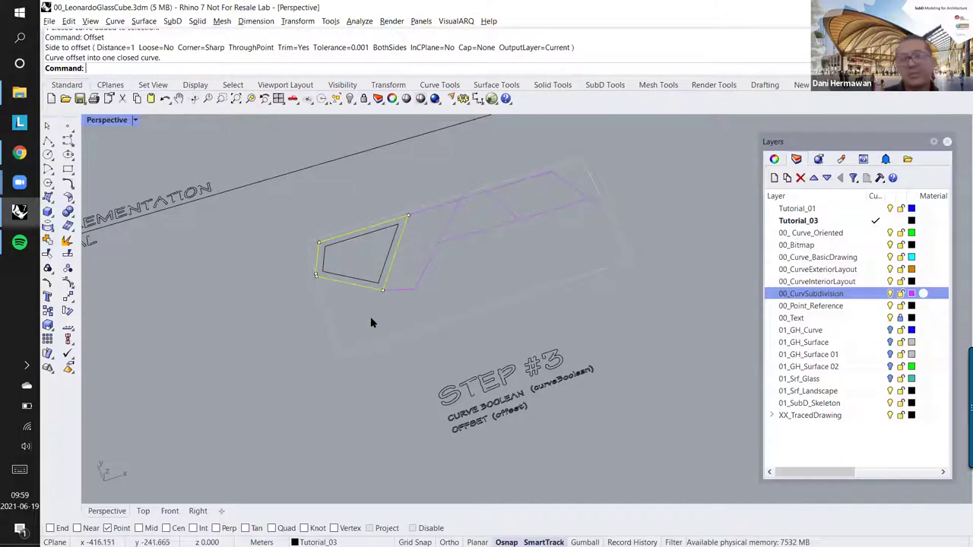
Step: Round the corners of the leftmost region's inner offset curve with FilletCorners at a radius of 1
{"action": "key", "text": "Escape"}
{"action": "left_click", "coordinate": [367, 283]}
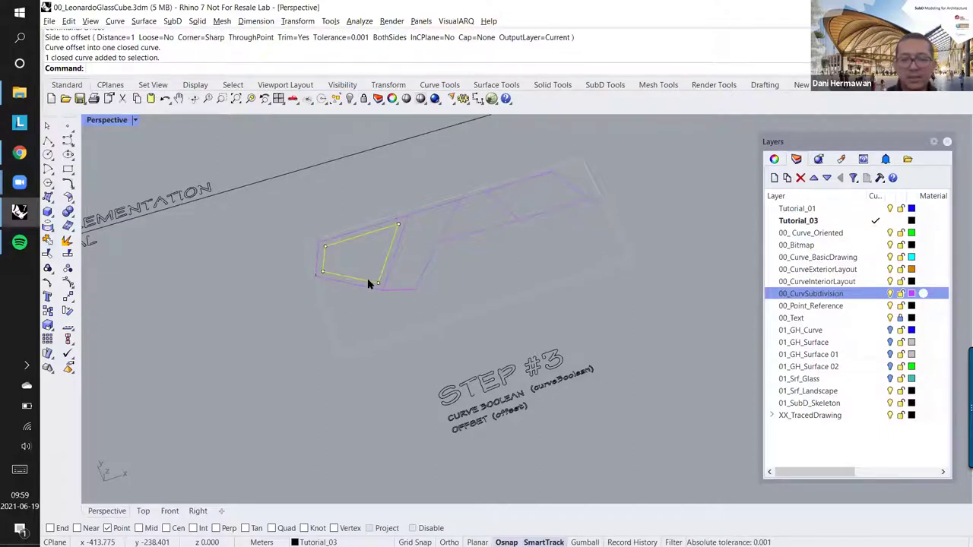
{"action": "type", "text": "f"}
{"action": "key", "text": "Down"}
{"action": "key", "text": "Down"}
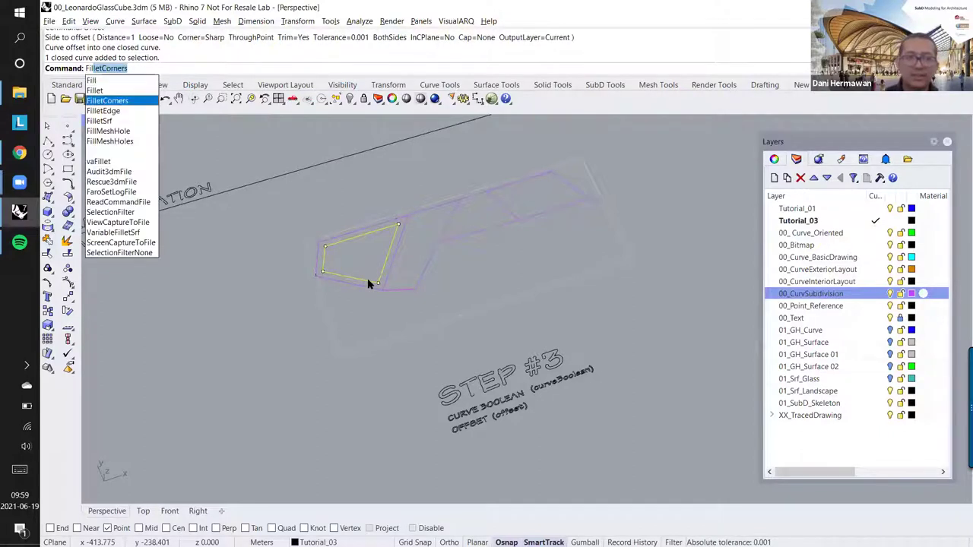
{"action": "key", "text": "Return"}
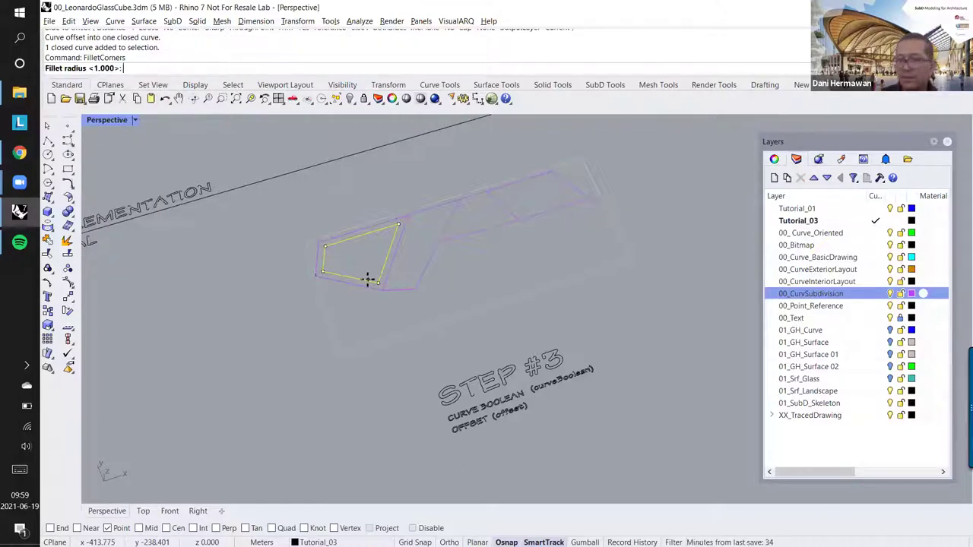
{"action": "key", "text": "Return"}
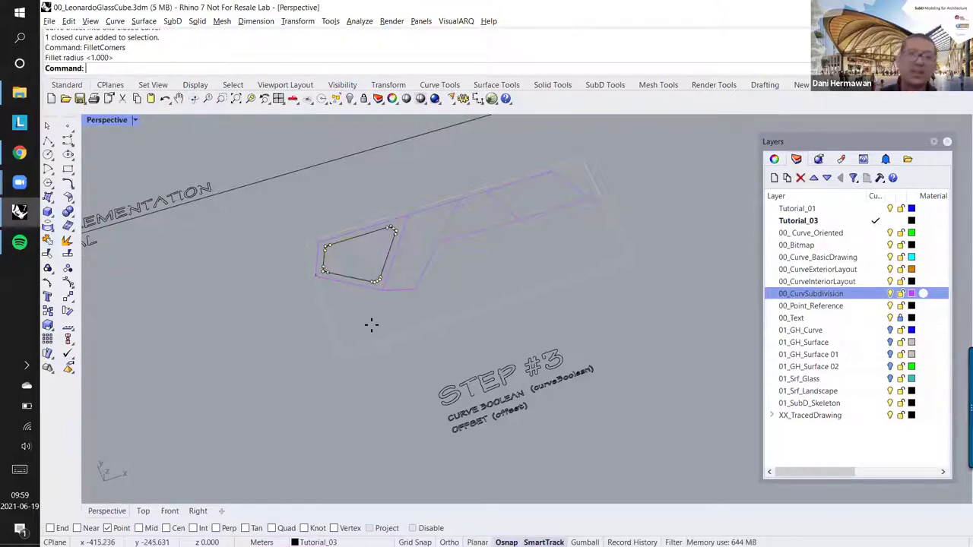
Step: Round the corners of the leftmost region's outer closed curve with FilletCorners at a radius of 1
{"action": "scroll", "coordinate": [371, 325], "scroll_direction": "down", "scroll_amount": 3}
{"action": "scroll", "coordinate": [373, 308], "scroll_direction": "up", "scroll_amount": 3}
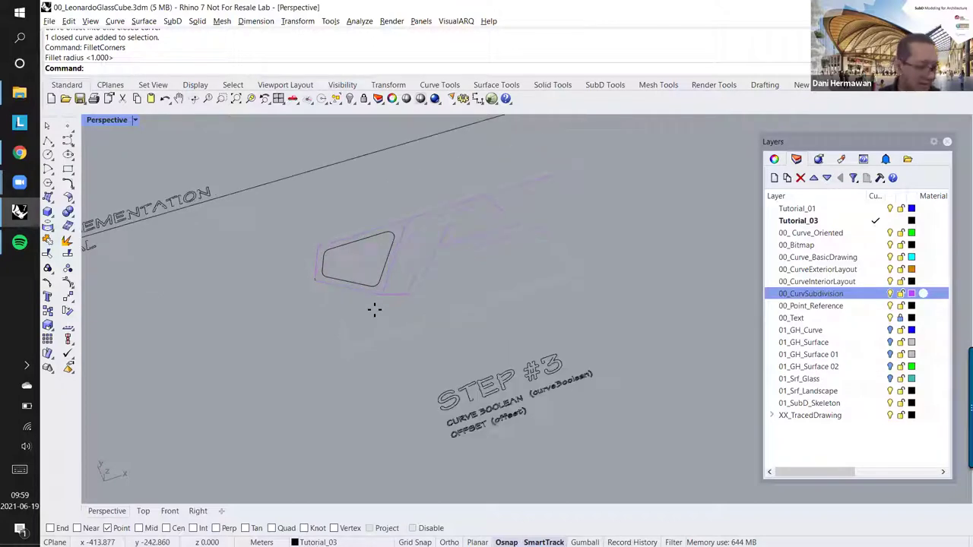
{"action": "right_click_drag", "start_coordinate": [386, 308], "coordinate": [355, 315], "text": "shift"}
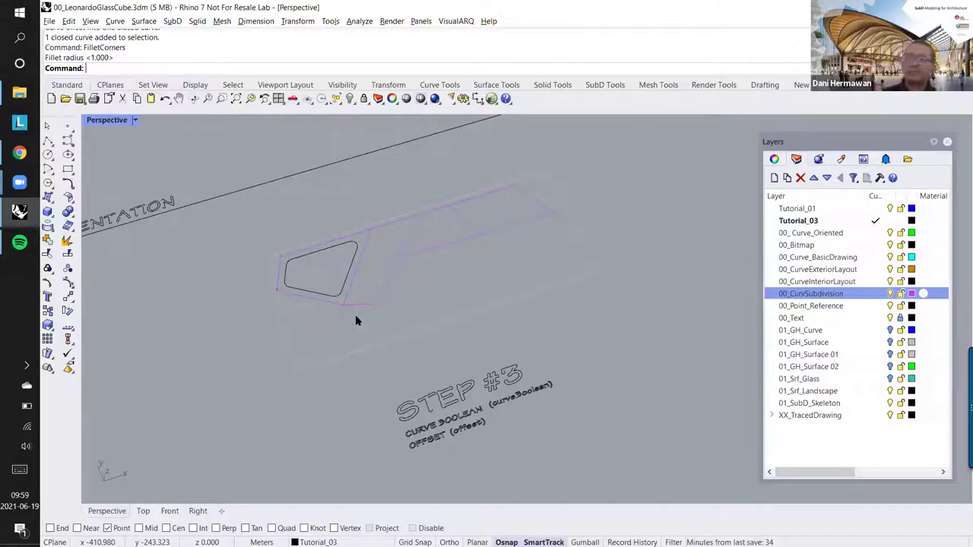
{"action": "left_click", "coordinate": [320, 297]}
{"action": "left_click", "coordinate": [320, 301]}
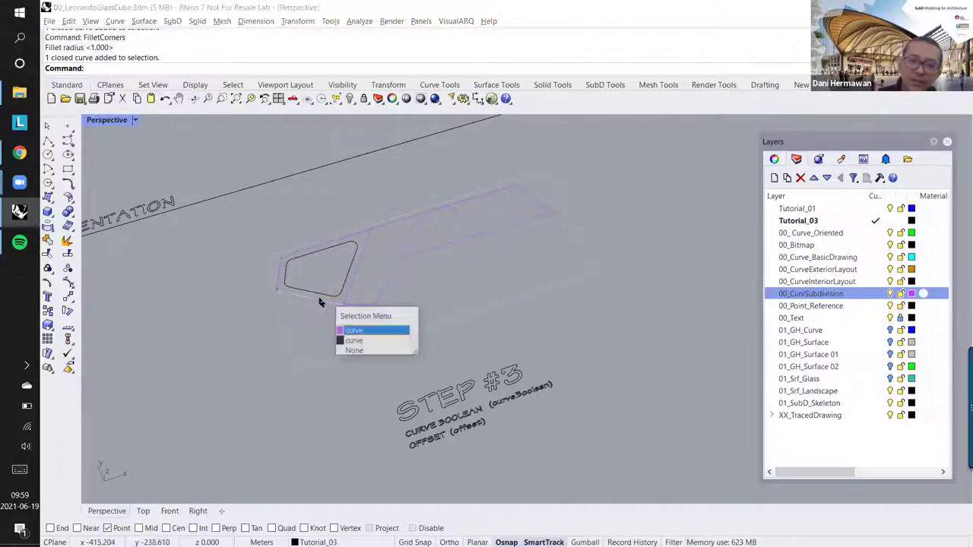
{"action": "left_click", "coordinate": [336, 340]}
{"action": "key", "text": "Return"}
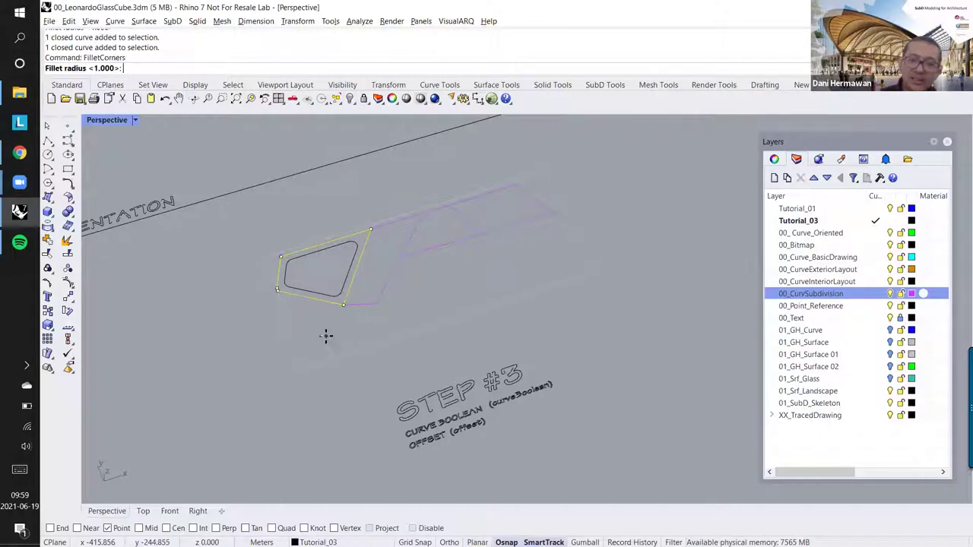
{"action": "key", "text": "Return"}
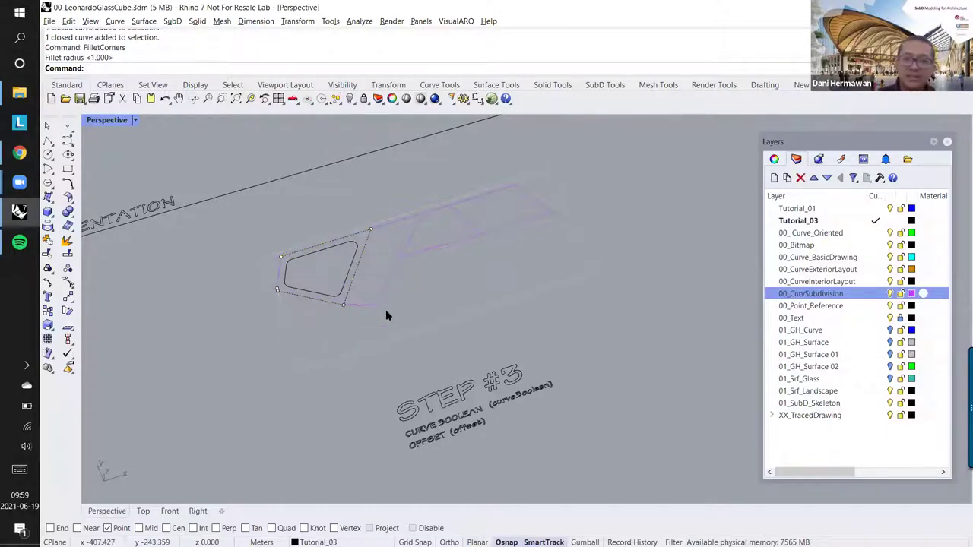
{"action": "left_click", "coordinate": [385, 315]}
Step: Combine all the adjoining landscape regions of Step #3 into one closed outline with Curve Boolean, using all the Step #3 curves as input
{"action": "right_click_drag", "start_coordinate": [510, 287], "coordinate": [510, 282]}
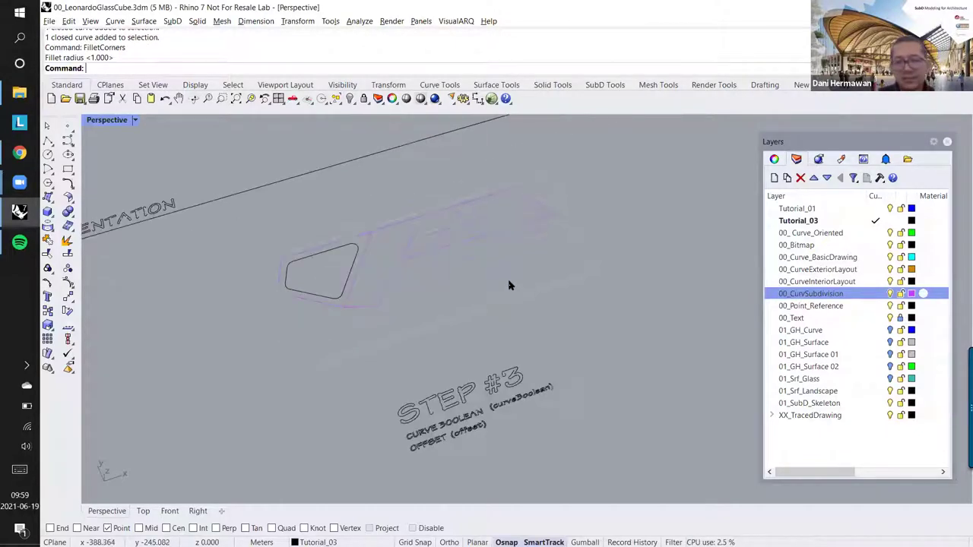
{"action": "left_click_drag", "start_coordinate": [608, 151], "coordinate": [246, 319]}
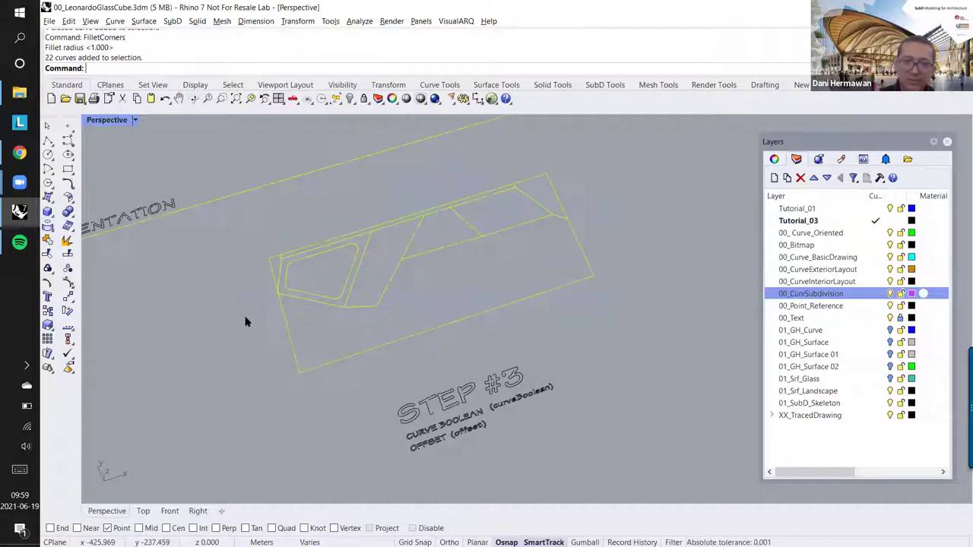
{"action": "type", "text": "CurveBoolean"}
{"action": "key", "text": "Return"}
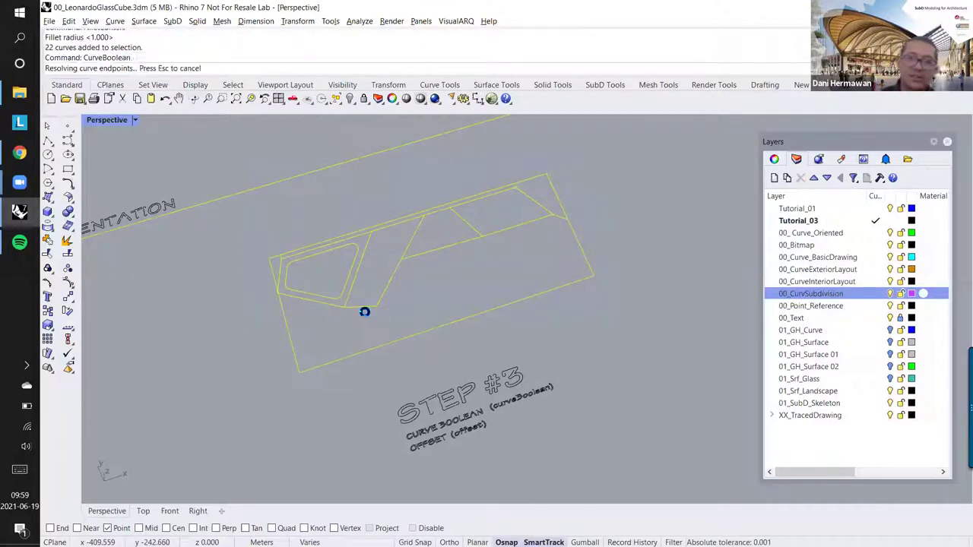
{"action": "left_click", "coordinate": [286, 277]}
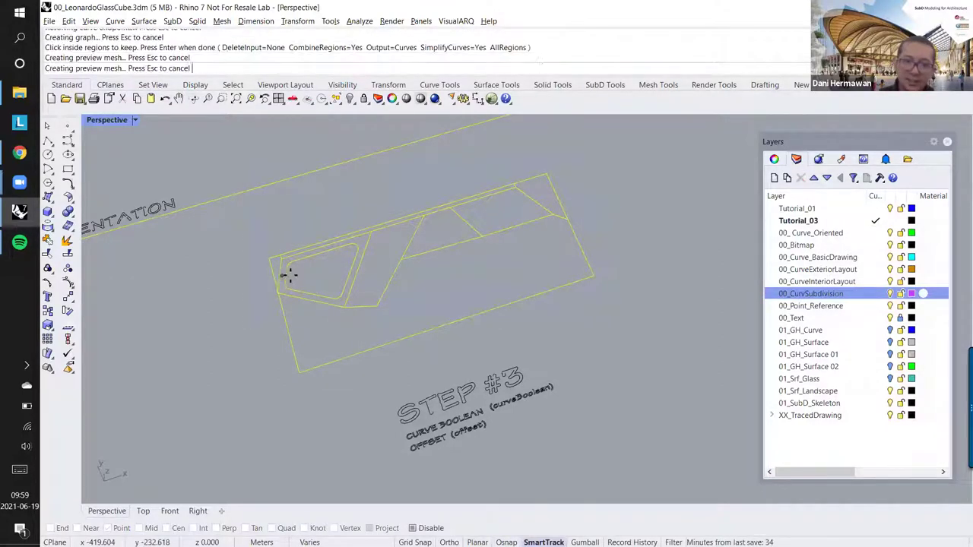
{"action": "left_click", "coordinate": [363, 271]}
{"action": "left_click", "coordinate": [405, 246]}
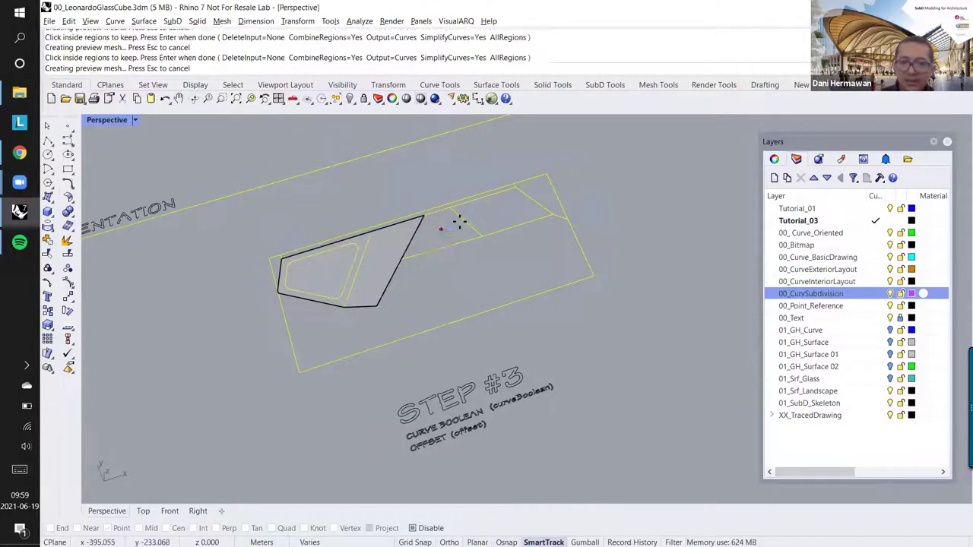
{"action": "left_click", "coordinate": [459, 220]}
{"action": "left_click", "coordinate": [486, 214]}
{"action": "key", "text": "Return"}
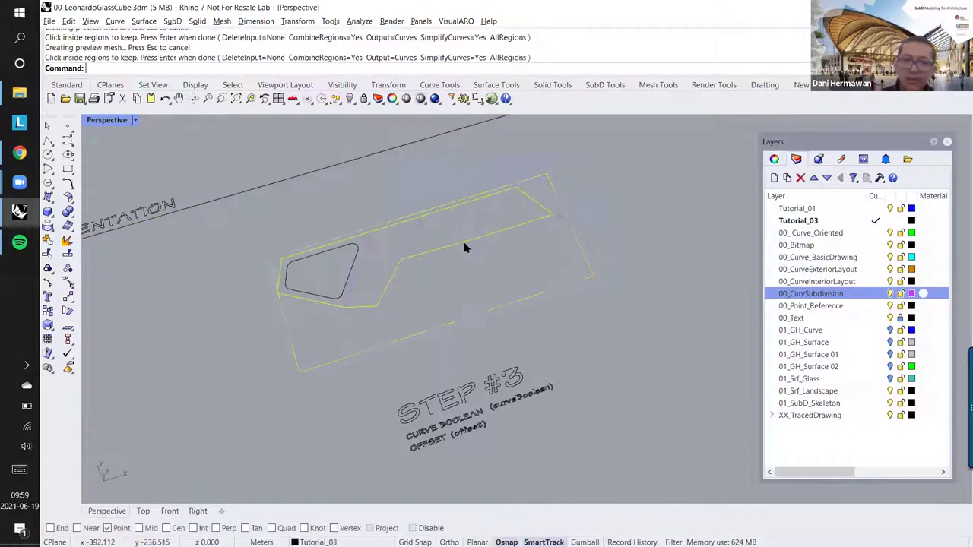
Step: Offset the combined closed outline outward by a distance of 1 with sharp corners
{"action": "type", "text": "offset"}
{"action": "key", "text": "Return"}
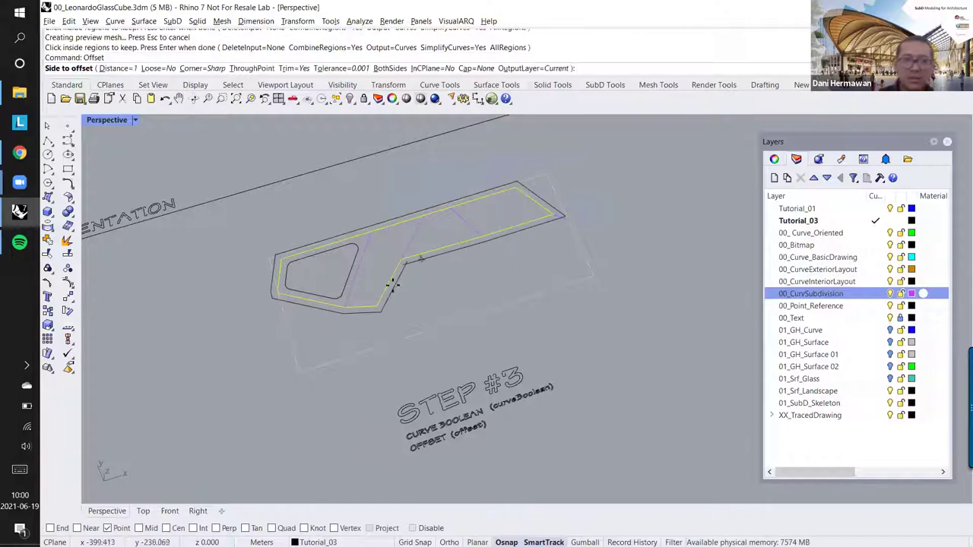
{"action": "left_click", "coordinate": [344, 323]}
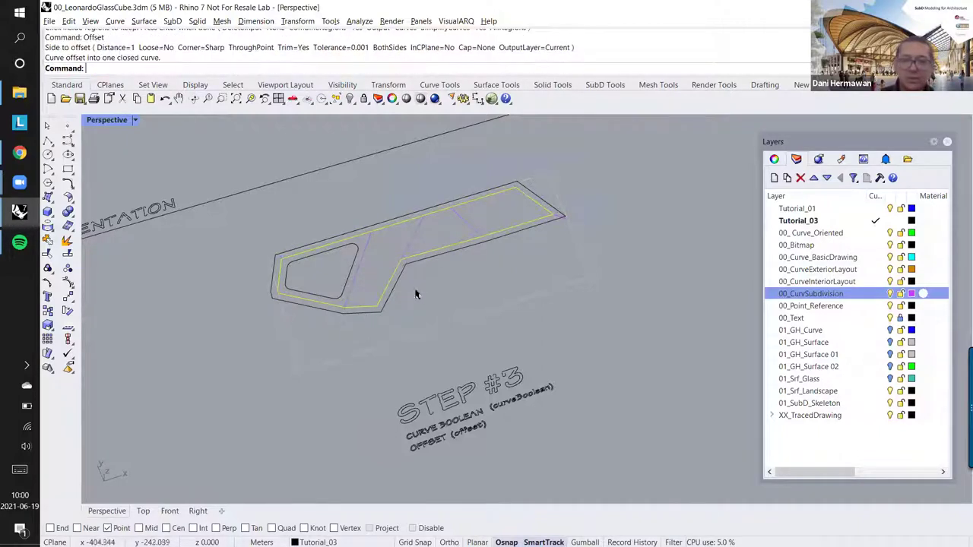
{"action": "left_click_drag", "start_coordinate": [482, 158], "coordinate": [459, 260]}
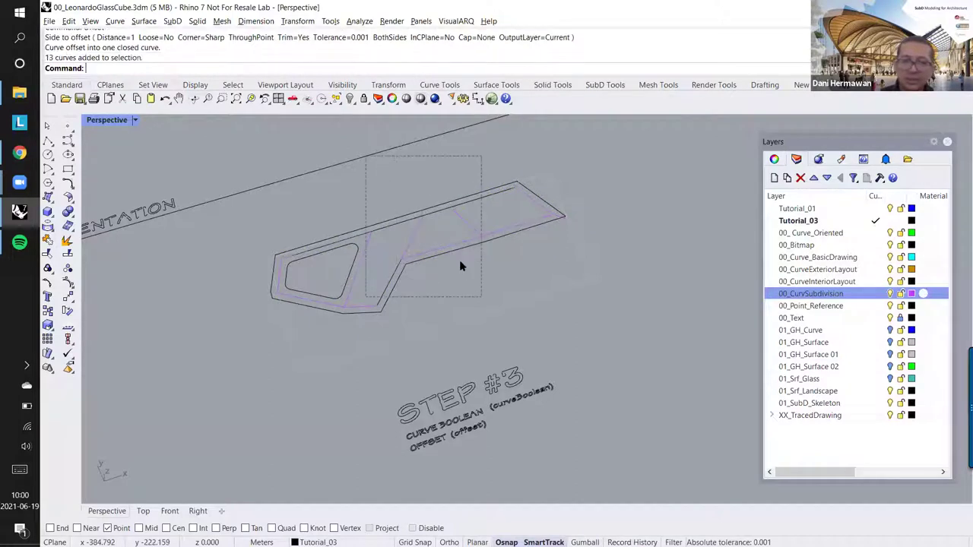
{"action": "key", "text": "Return"}
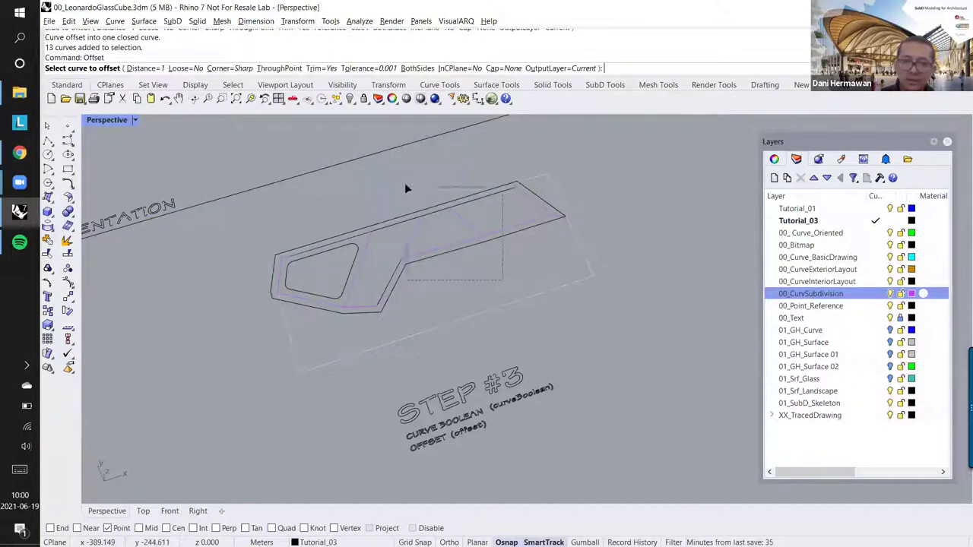
{"action": "key", "text": "Return"}
{"action": "key", "text": "Return"}
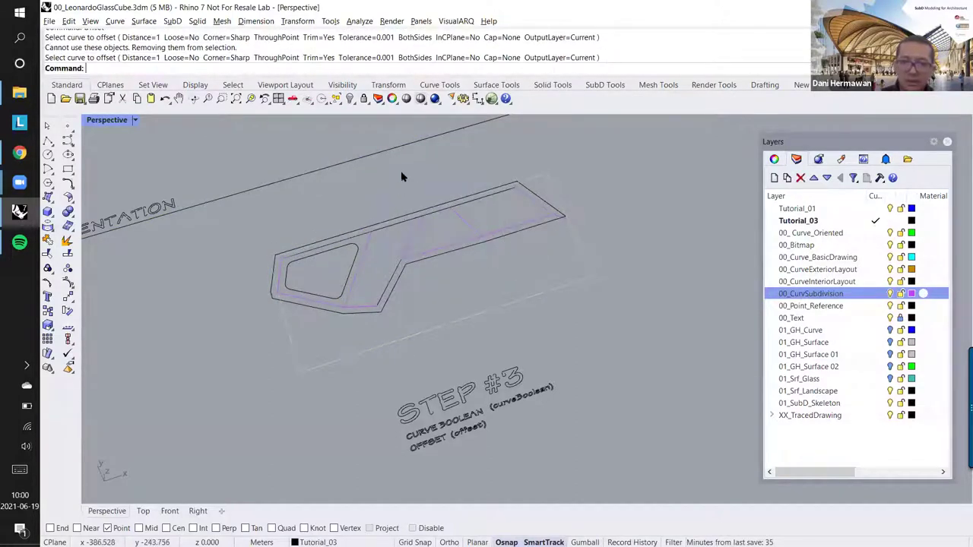
Step: Extract the middle trapezoidal Step #3 region as a closed curve with Curve Boolean, using all the Step #3 curves as input
{"action": "key", "text": "ctrl+a"}
{"action": "type", "text": "CurveBoolean"}
{"action": "key", "text": "Return"}
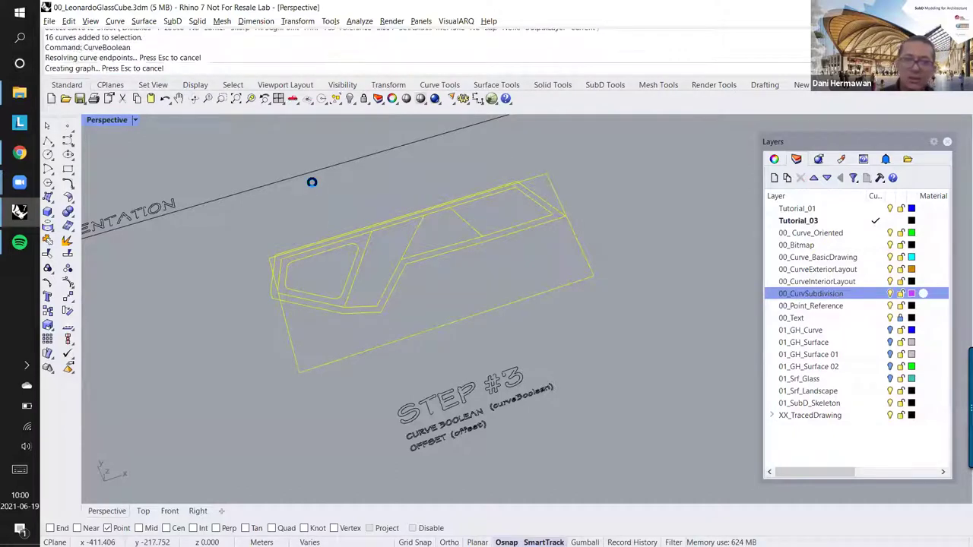
{"action": "left_click", "coordinate": [452, 228]}
{"action": "key", "text": "Return"}
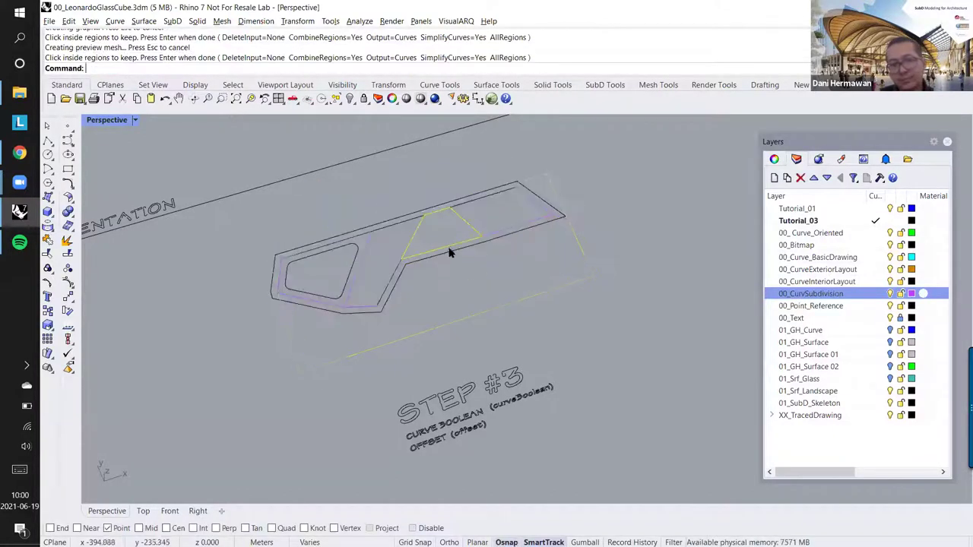
Step: Offset the middle trapezoidal region's closed curve inward by a distance of 1 with sharp corners
{"action": "left_click", "coordinate": [456, 306], "text": "ctrl"}
{"action": "type", "text": "Offset"}
{"action": "key", "text": "Return"}
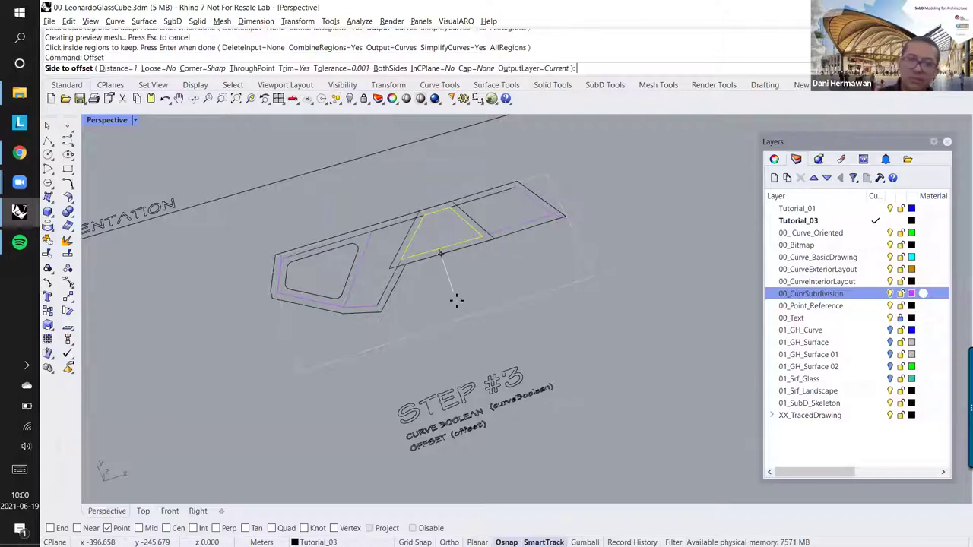
{"action": "left_click", "coordinate": [447, 222]}
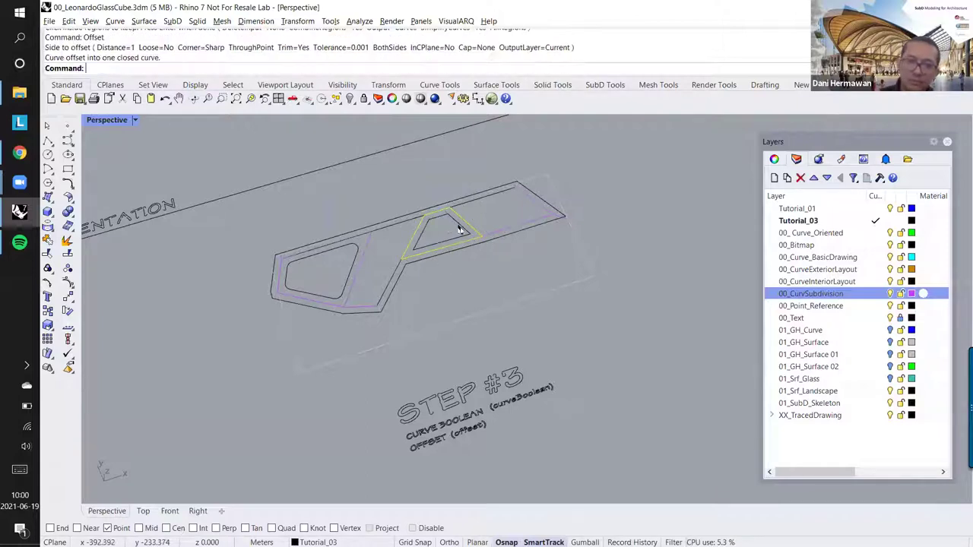
Step: Round the corners of the middle region's inner offset curve with FilletCorners at a radius of 1
{"action": "type", "text": "FilletCorners"}
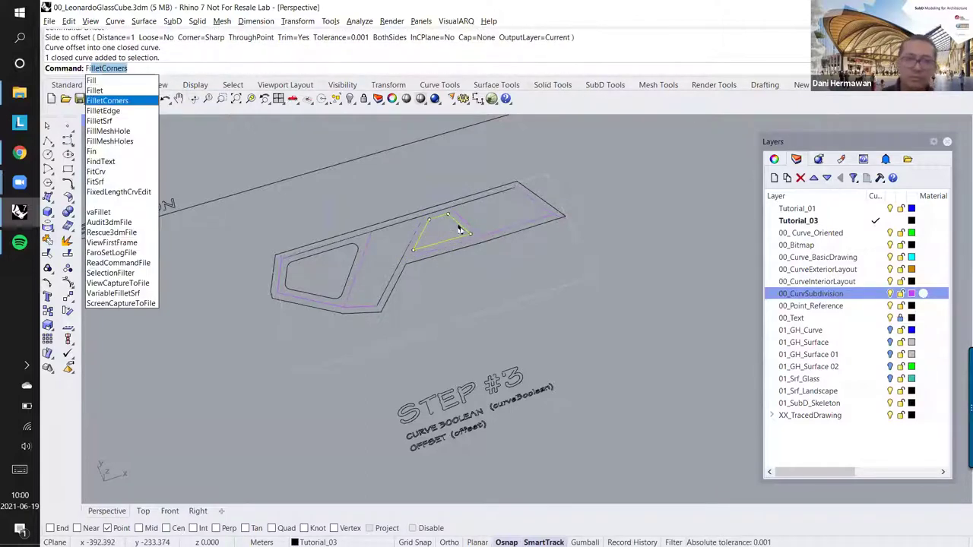
{"action": "key", "text": "Return"}
{"action": "key", "text": "Return"}
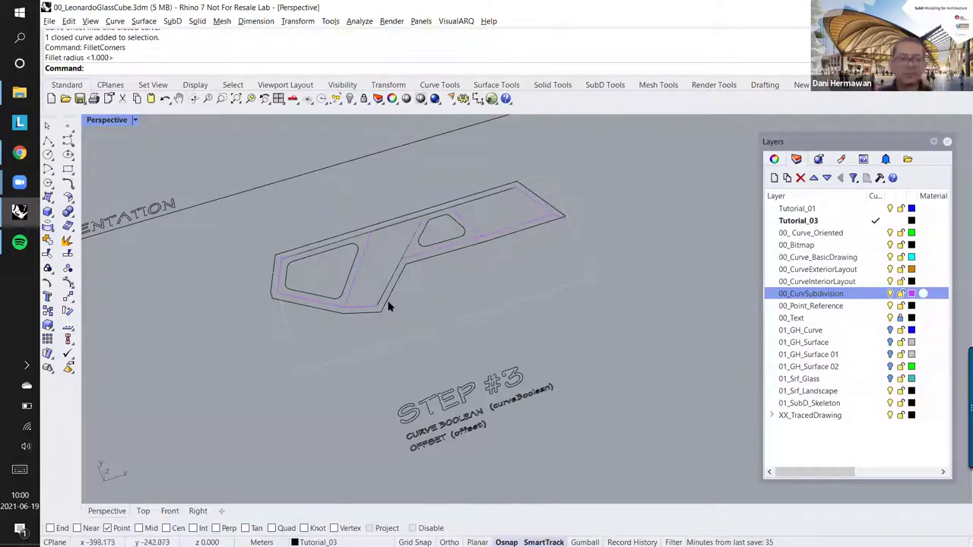
Step: Round the corners of the outward-offset overall outline with FilletCorners at a radius of 1
{"action": "left_click", "coordinate": [319, 307]}
{"action": "key", "text": "Return"}
{"action": "key", "text": "Return"}
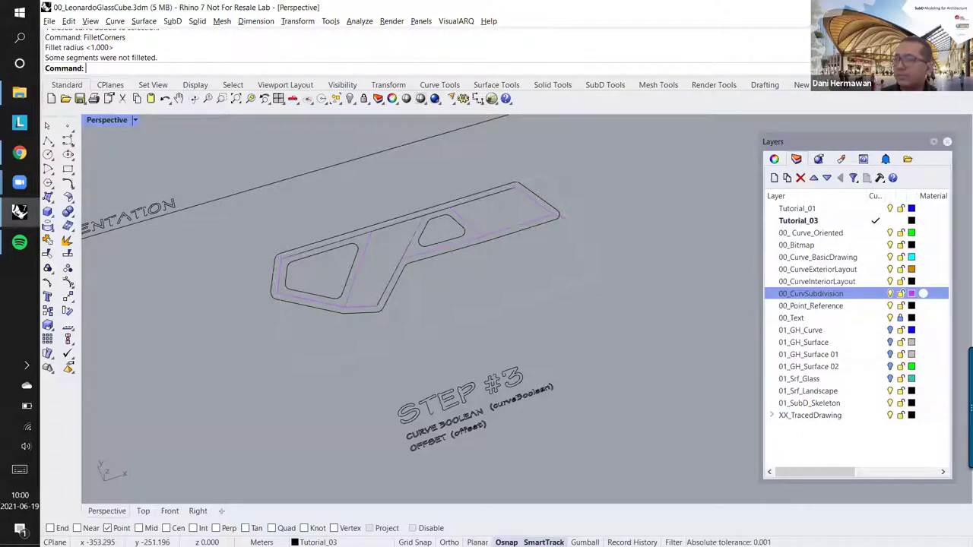
Step: Examine the Step #3 outline with its two rounded inner curves, alongside the neighbouring implementation drawing
{"action": "key", "text": "alt+Tab"}
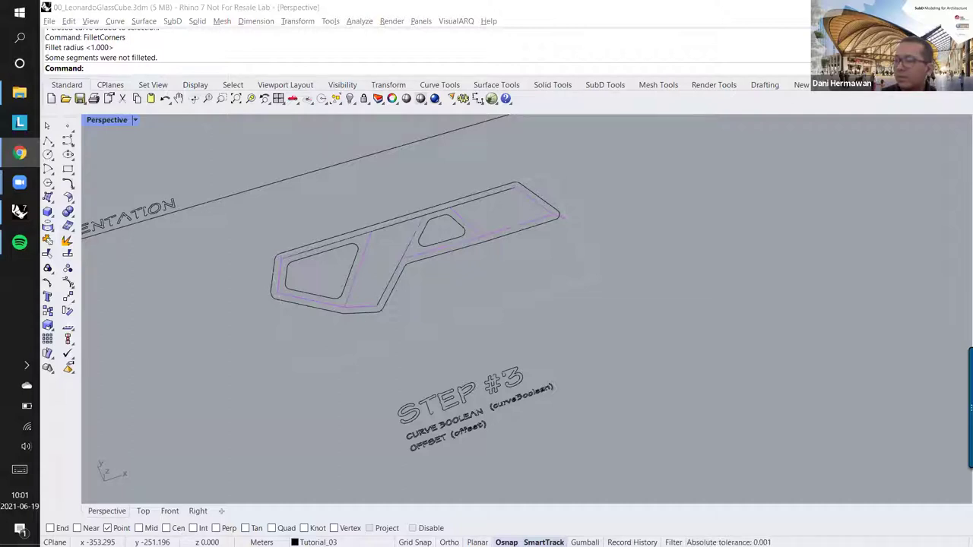
{"action": "scroll", "coordinate": [560, 343], "scroll_direction": "down", "scroll_amount": 3}
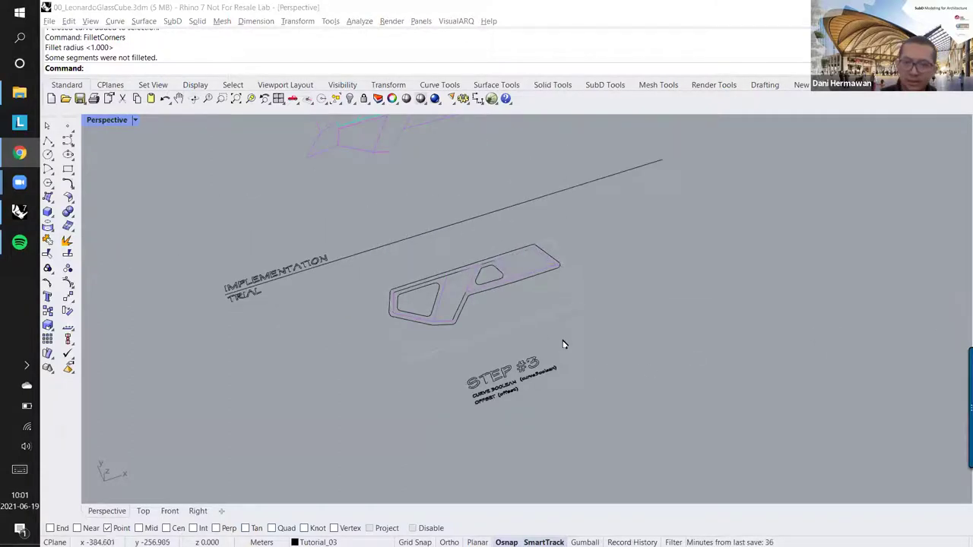
{"action": "scroll", "coordinate": [563, 339], "scroll_direction": "up", "scroll_amount": 2}
{"action": "right_click_drag", "start_coordinate": [562, 336], "coordinate": [569, 350], "text": "shift"}
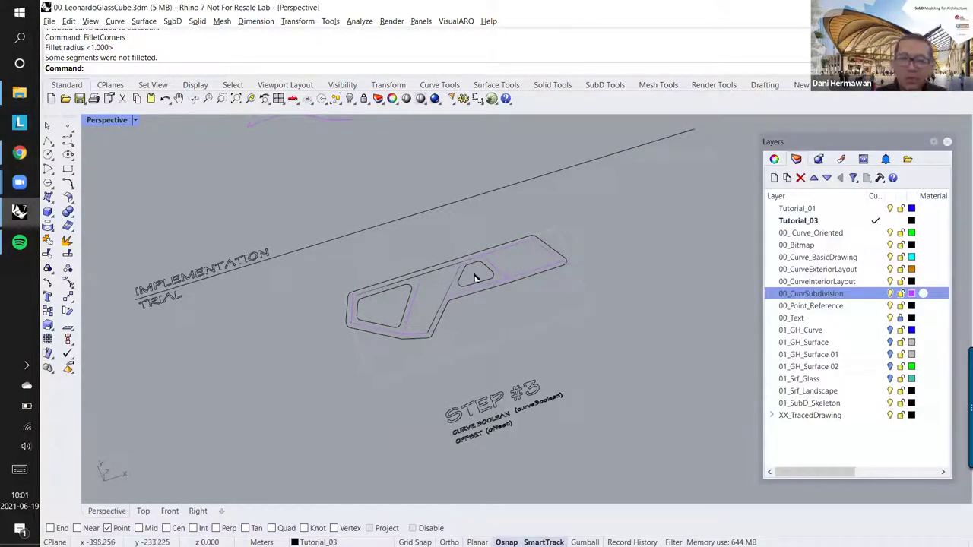
{"action": "scroll", "coordinate": [474, 298], "scroll_direction": "up", "scroll_amount": 1}
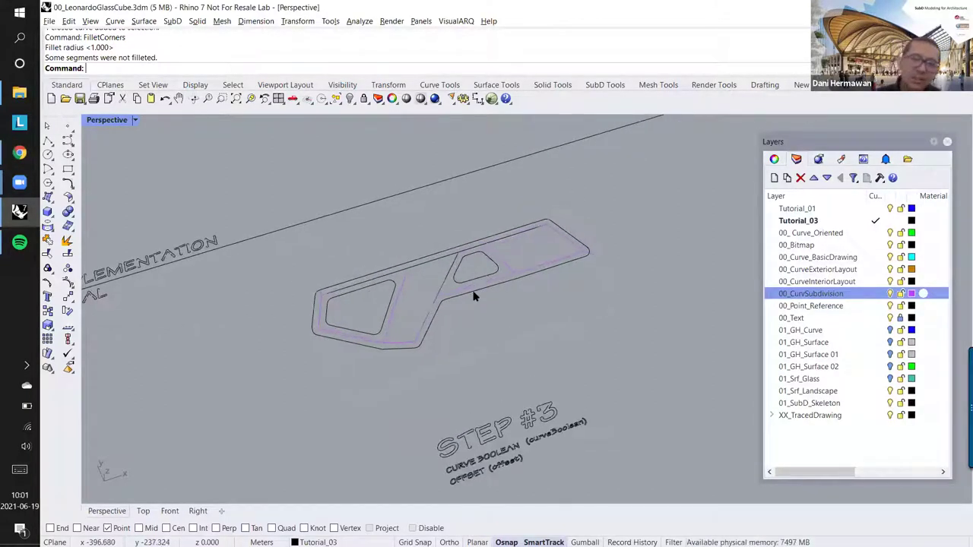
{"action": "scroll", "coordinate": [477, 293], "scroll_direction": "down", "scroll_amount": 1}
{"action": "scroll", "coordinate": [448, 266], "scroll_direction": "down", "scroll_amount": 1}
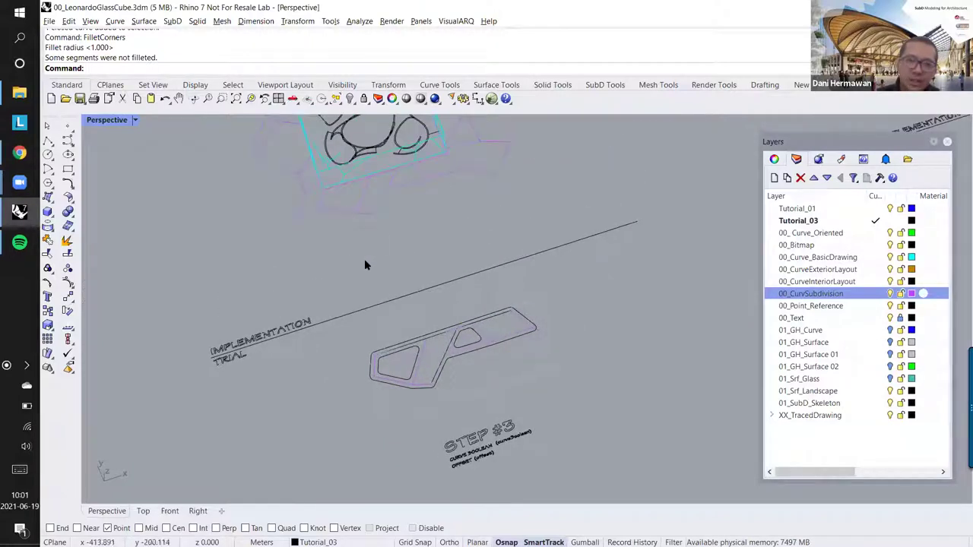
{"action": "scroll", "coordinate": [408, 381], "scroll_direction": "up", "scroll_amount": 2}
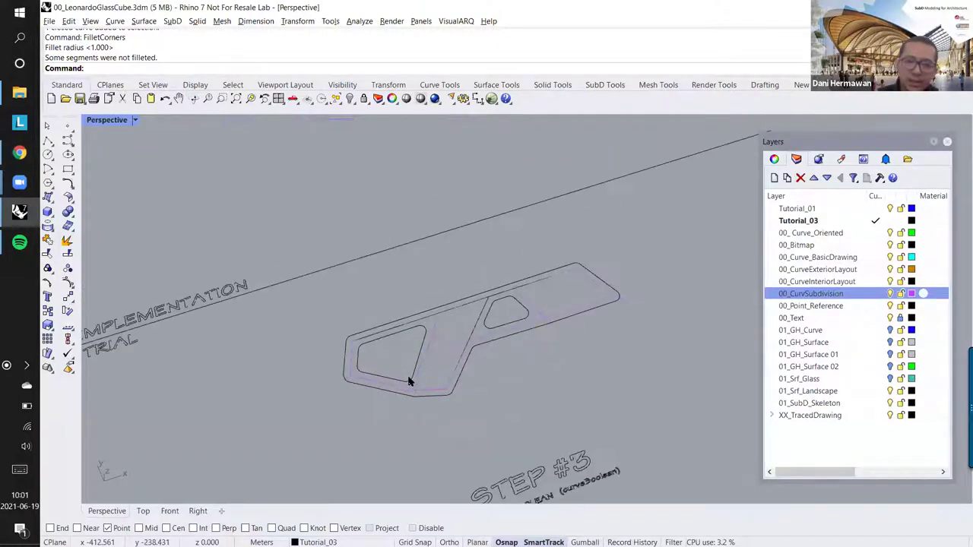
{"action": "right_click_drag", "start_coordinate": [408, 381], "coordinate": [403, 327]}
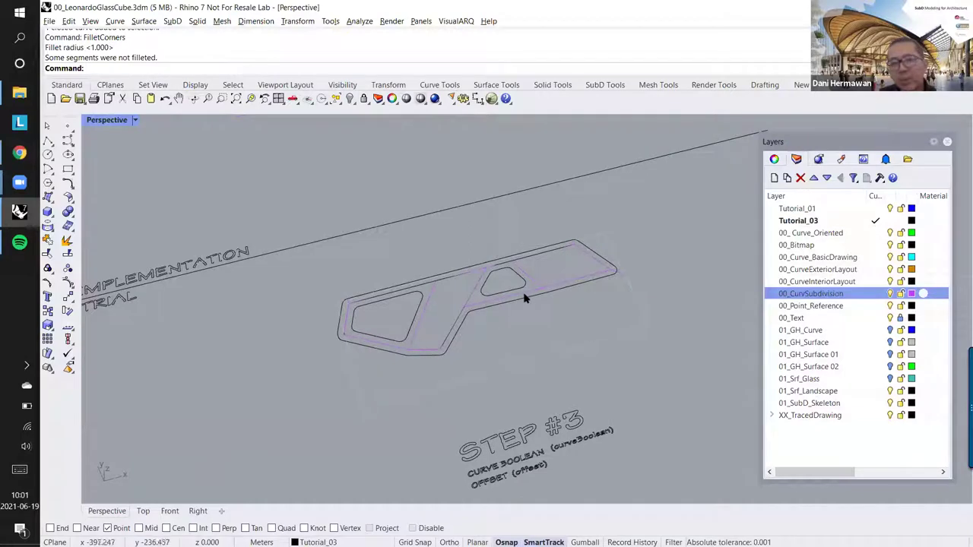
{"action": "right_click_drag", "start_coordinate": [510, 317], "coordinate": [532, 300]}
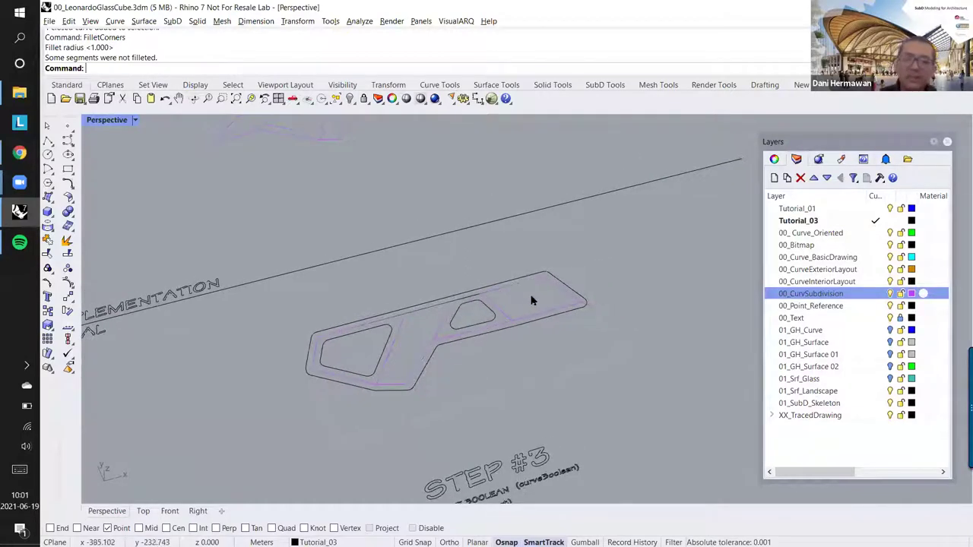
Step: Start ExtrudeCrv on the rounded outline and its two inner curves with Surface output, BothSides=No, Solid=Yes and DeleteInput=Yes
{"action": "left_click", "coordinate": [467, 296]}
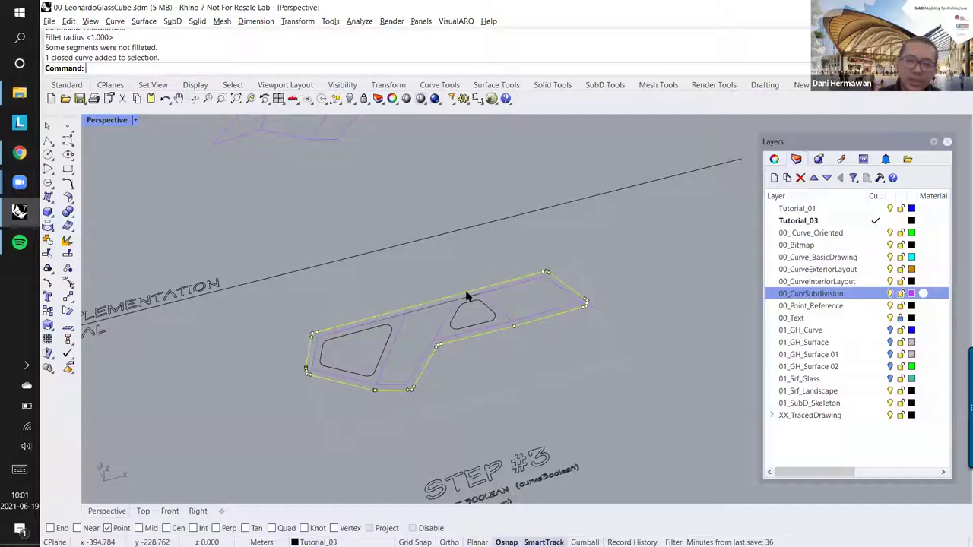
{"action": "left_click", "coordinate": [390, 330]}
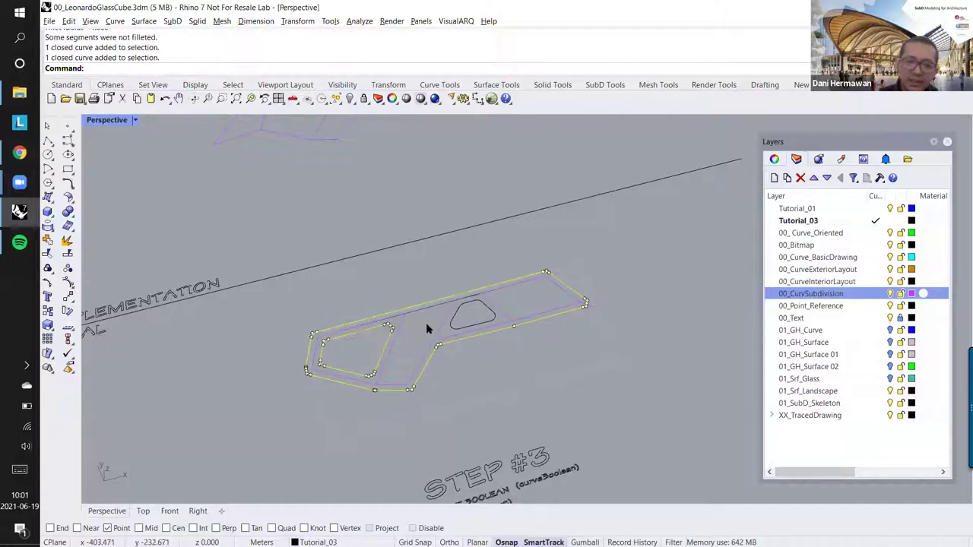
{"action": "left_click", "coordinate": [452, 330]}
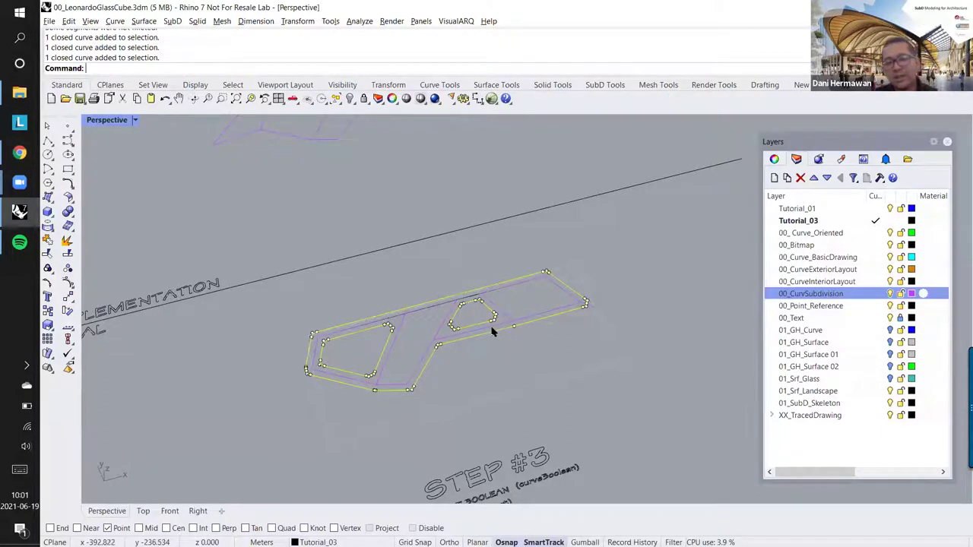
{"action": "type", "text": "E"}
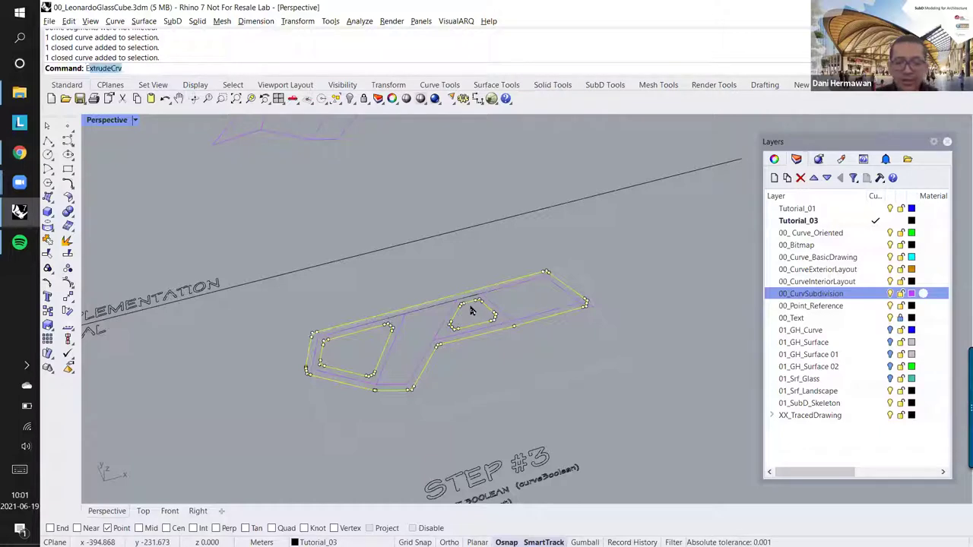
{"action": "type", "text": "xtr"}
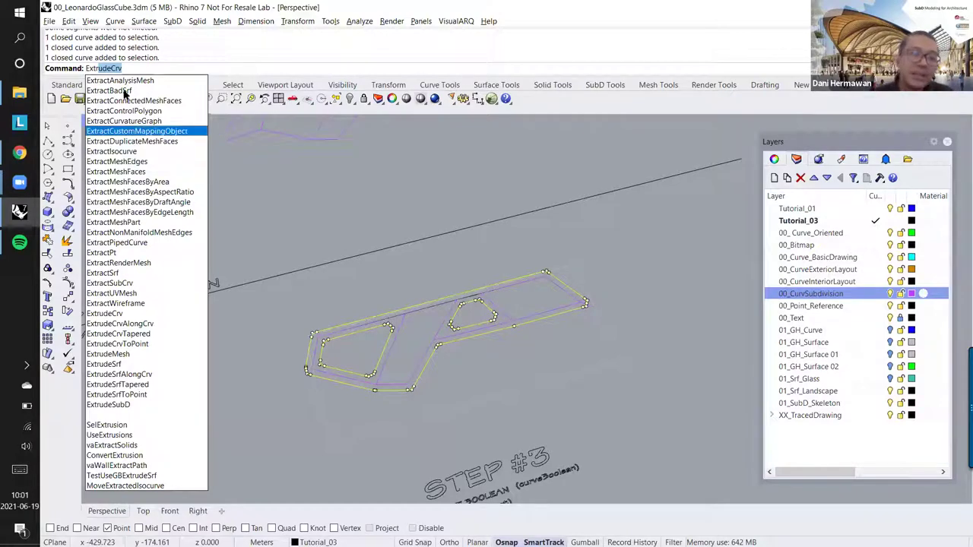
{"action": "left_click", "coordinate": [110, 314]}
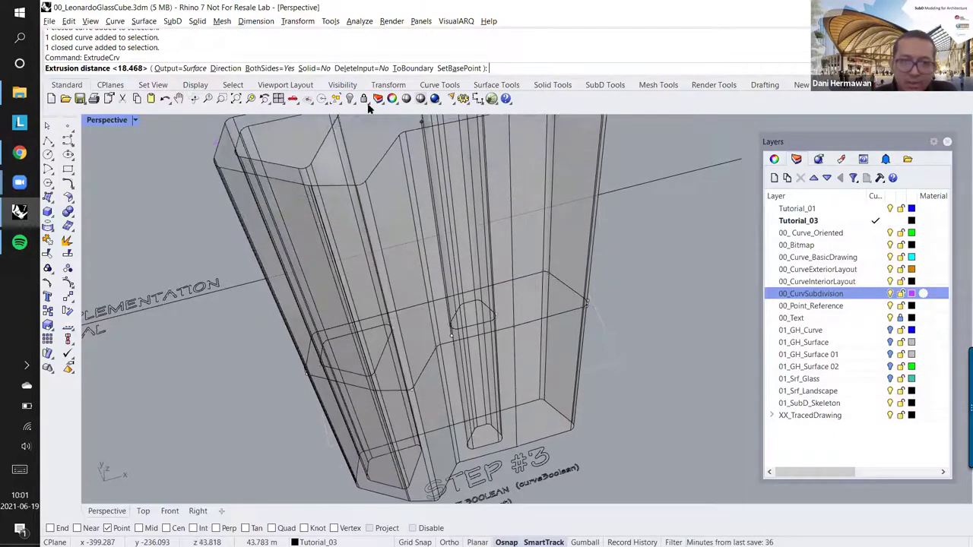
{"action": "left_click", "coordinate": [269, 68]}
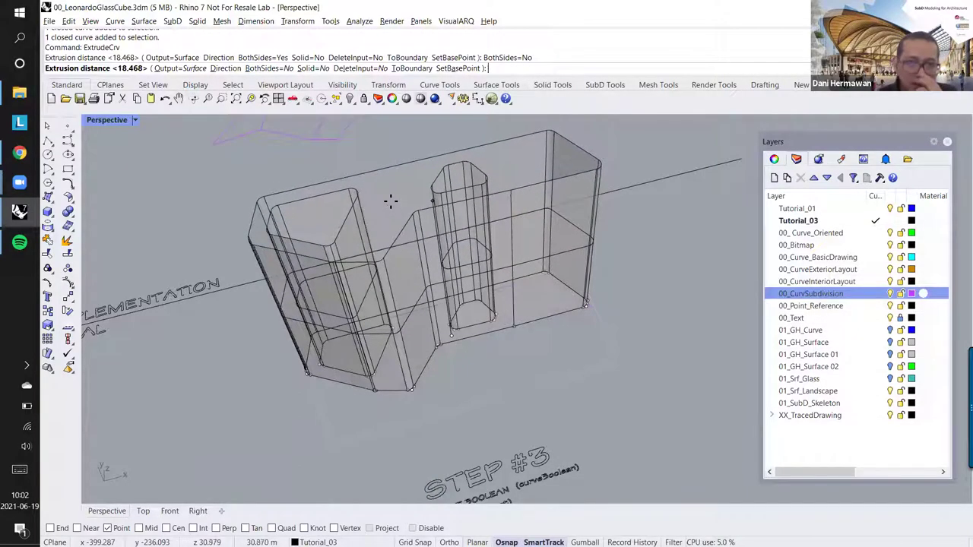
{"action": "left_click", "coordinate": [314, 69]}
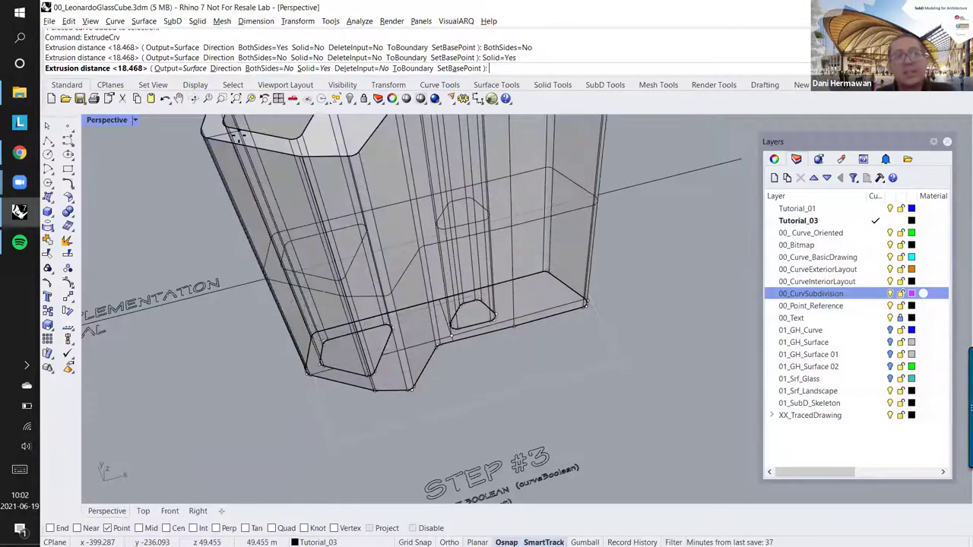
{"action": "left_click", "coordinate": [194, 70]}
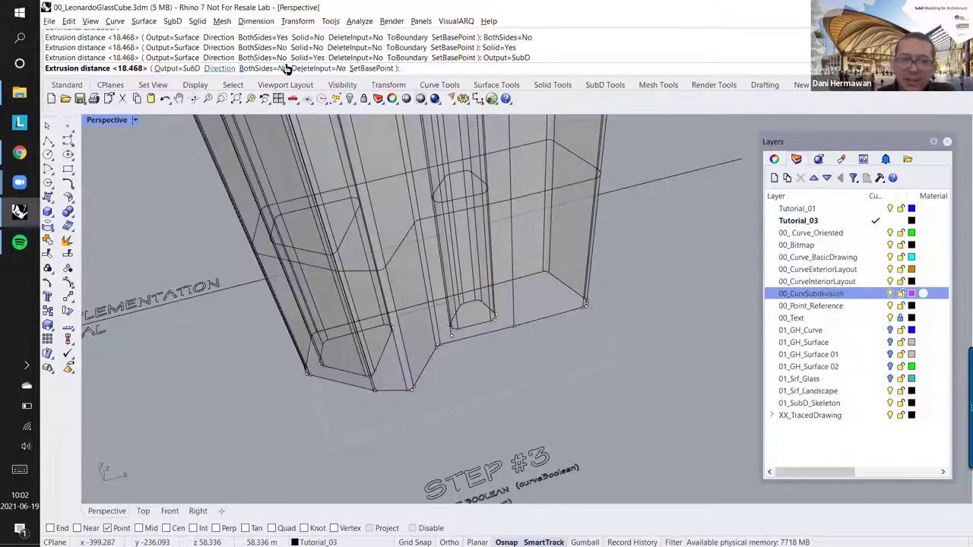
{"action": "left_click", "coordinate": [194, 70]}
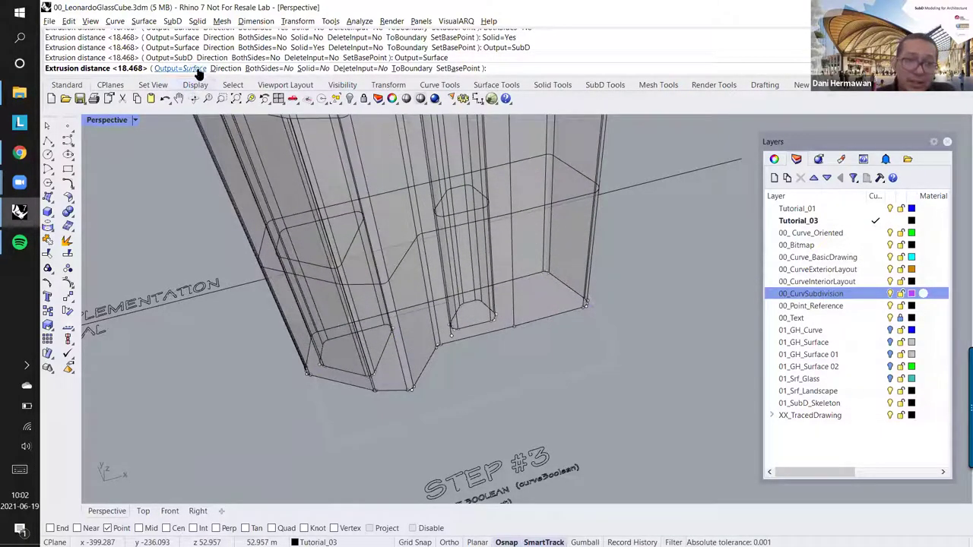
{"action": "left_click", "coordinate": [313, 69]}
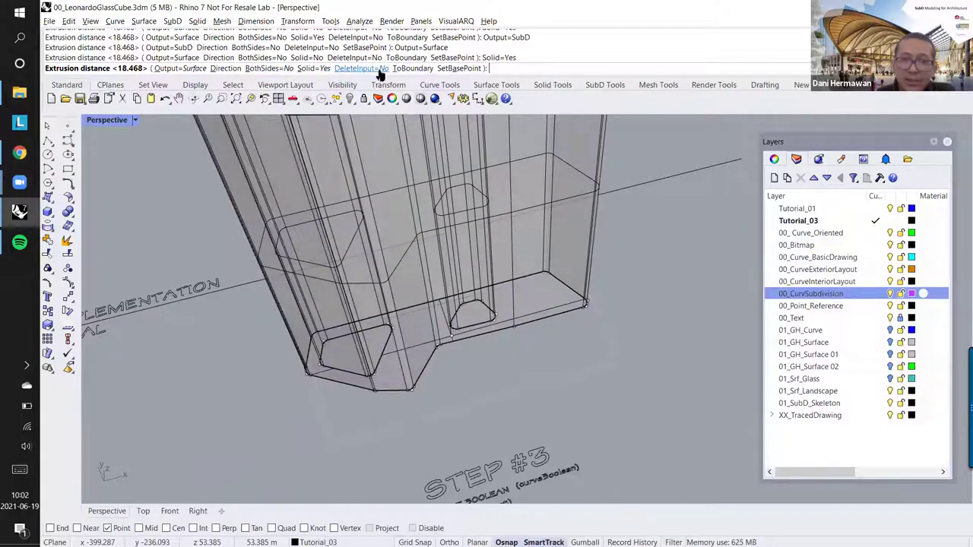
{"action": "left_click", "coordinate": [378, 68]}
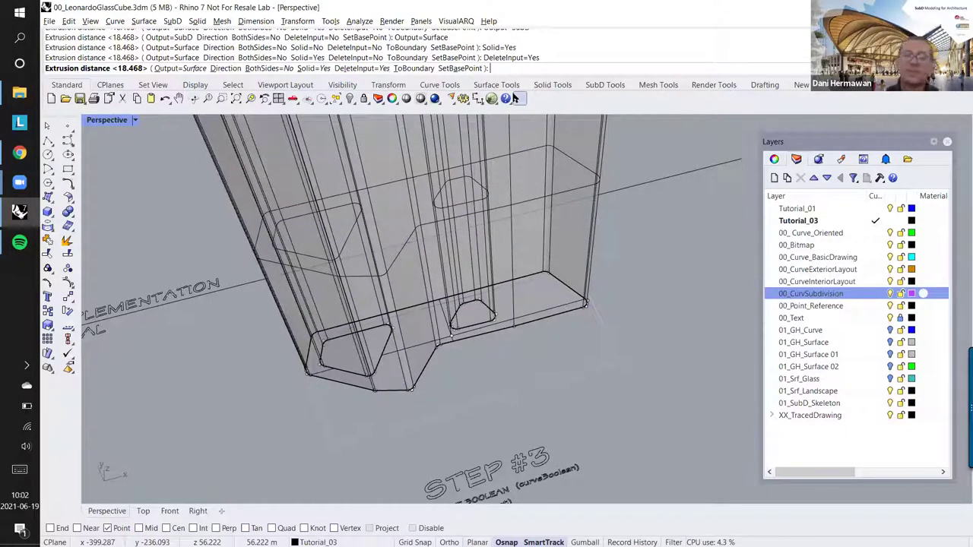
Step: Extrude the outline and its two inner curves into a solid slab by a distance of 0.5
{"action": "type", "text": "0."}
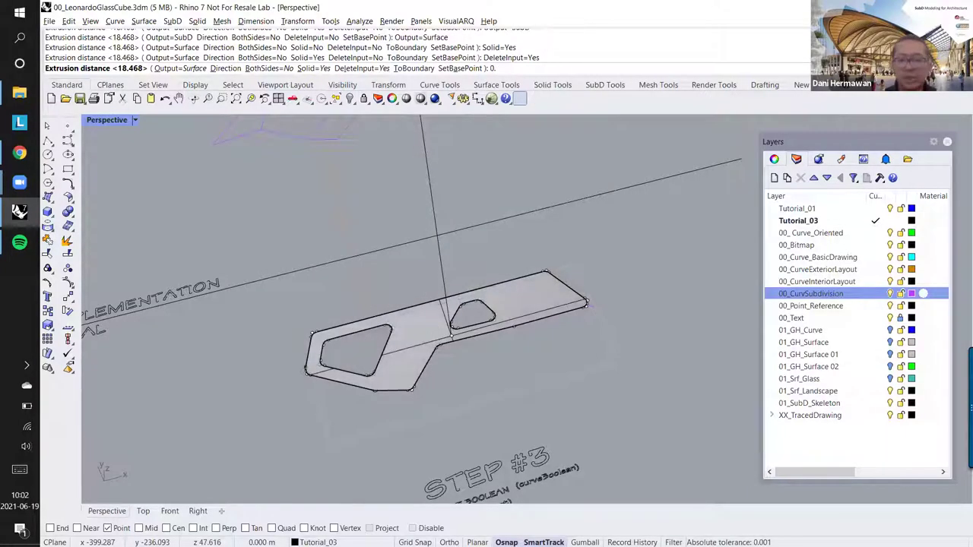
{"action": "type", "text": "1"}
{"action": "key", "text": "BackSpace"}
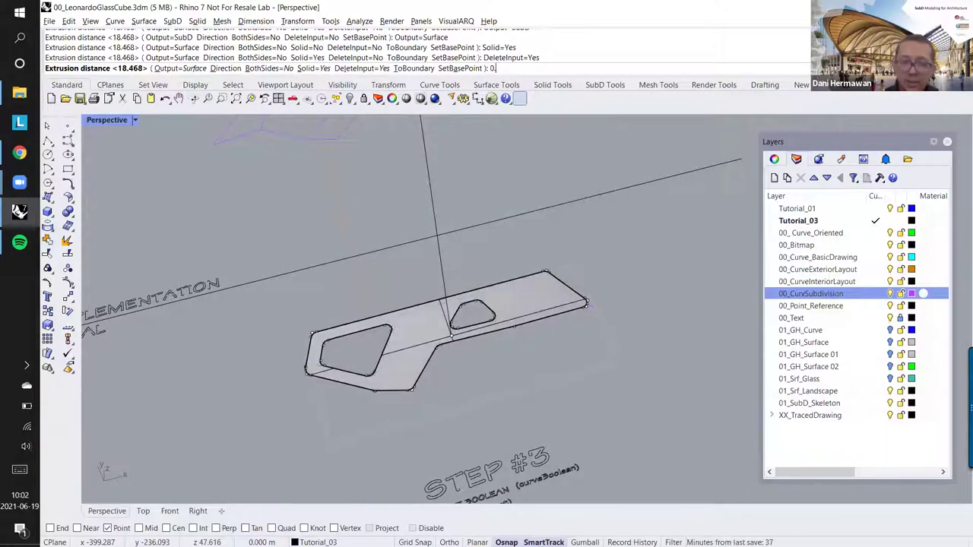
{"action": "key", "text": "BackSpace"}
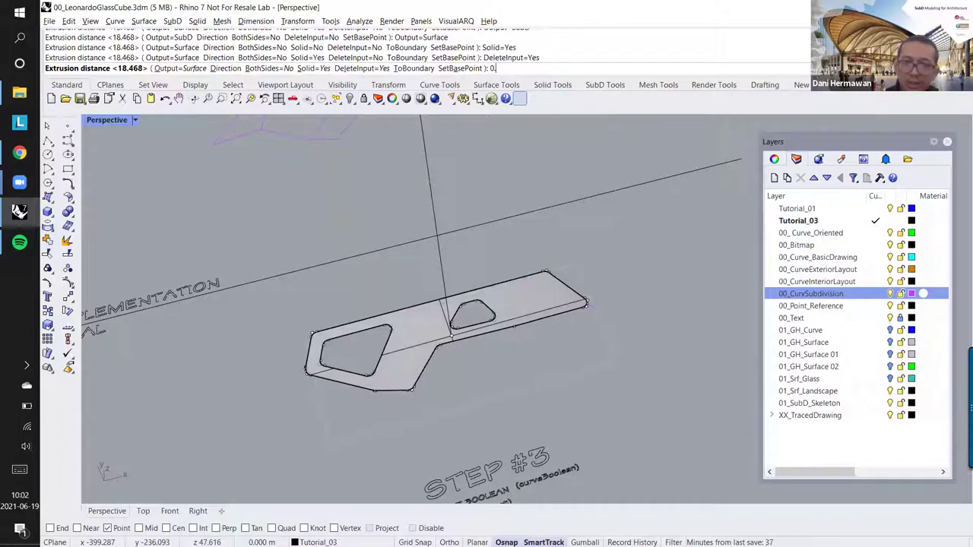
{"action": "type", "text": "5"}
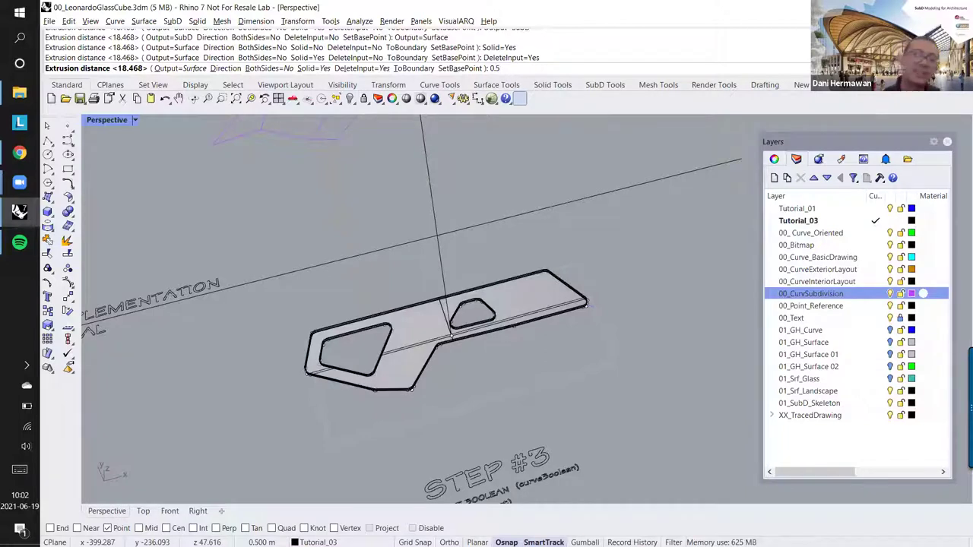
{"action": "key", "text": "Return"}
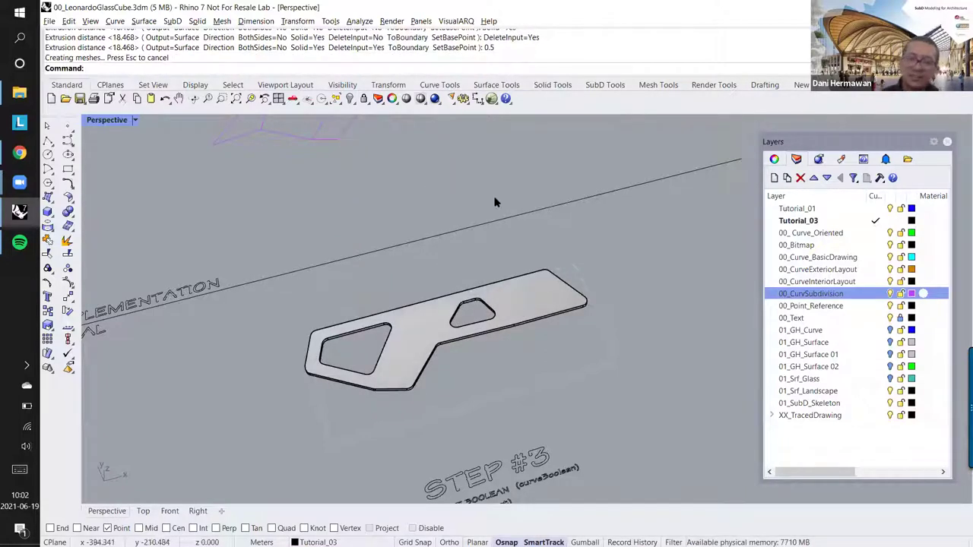
Step: Examine the extruded Step #3 slab, its thickness, rounded corners and two openings from several angles
{"action": "right_click_drag", "start_coordinate": [440, 290], "coordinate": [437, 281]}
{"action": "scroll", "coordinate": [436, 278], "scroll_direction": "up", "scroll_amount": 2}
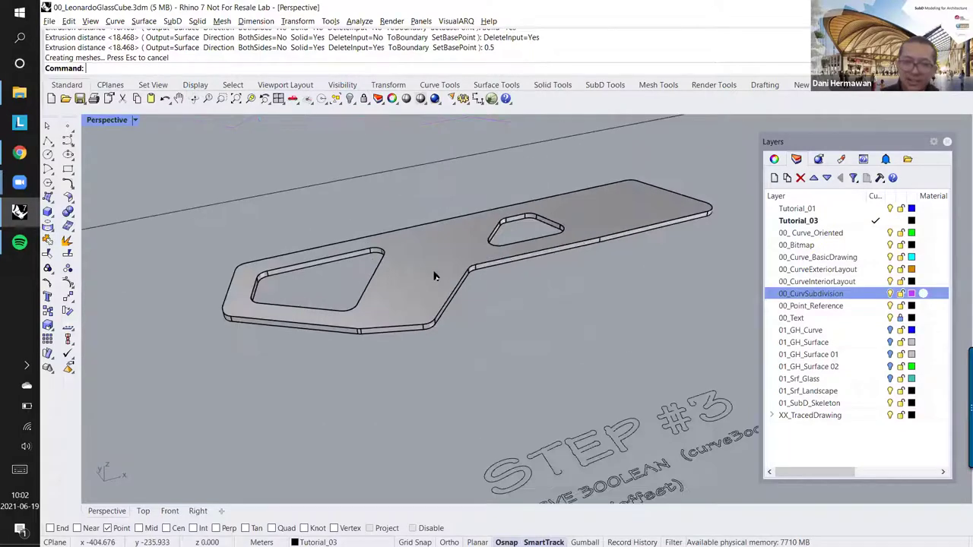
{"action": "scroll", "coordinate": [435, 277], "scroll_direction": "up", "scroll_amount": 3}
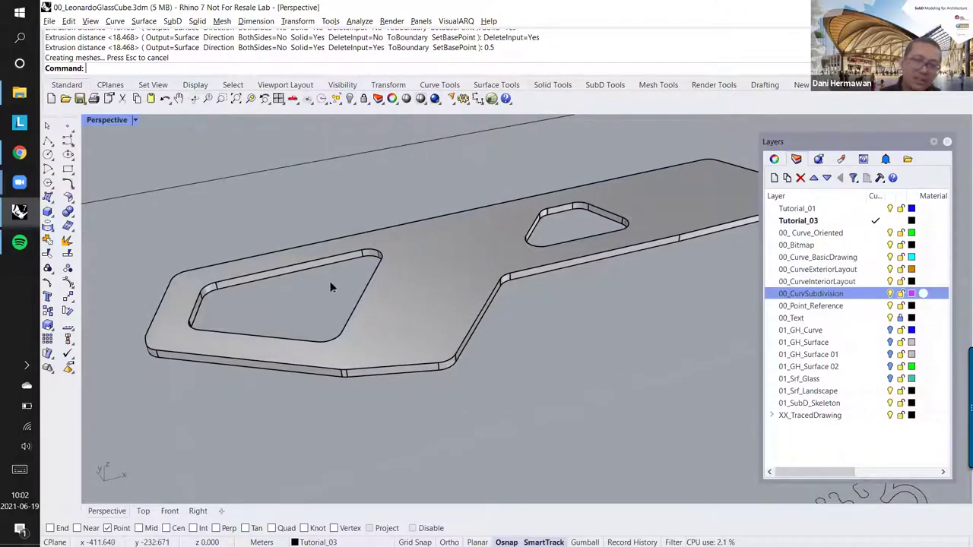
{"action": "scroll", "coordinate": [361, 281], "scroll_direction": "down", "scroll_amount": 3}
{"action": "right_click_drag", "start_coordinate": [361, 281], "coordinate": [426, 245]}
{"action": "scroll", "coordinate": [193, 267], "scroll_direction": "up", "scroll_amount": 4}
{"action": "scroll", "coordinate": [184, 271], "scroll_direction": "down", "scroll_amount": 5}
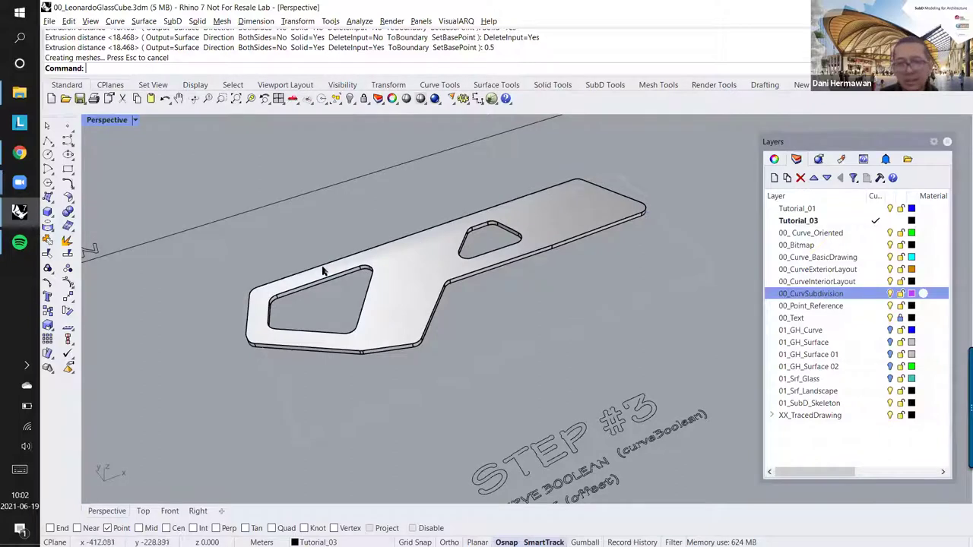
{"action": "scroll", "coordinate": [327, 272], "scroll_direction": "up", "scroll_amount": 1}
{"action": "left_click", "coordinate": [422, 279]}
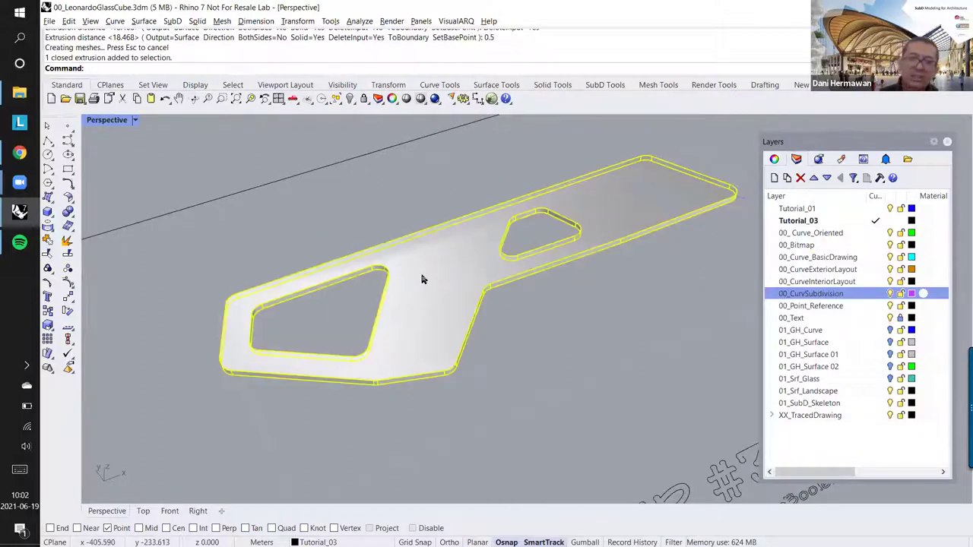
{"action": "scroll", "coordinate": [422, 279], "scroll_direction": "down", "scroll_amount": 2}
{"action": "right_click_drag", "start_coordinate": [423, 288], "coordinate": [399, 260]}
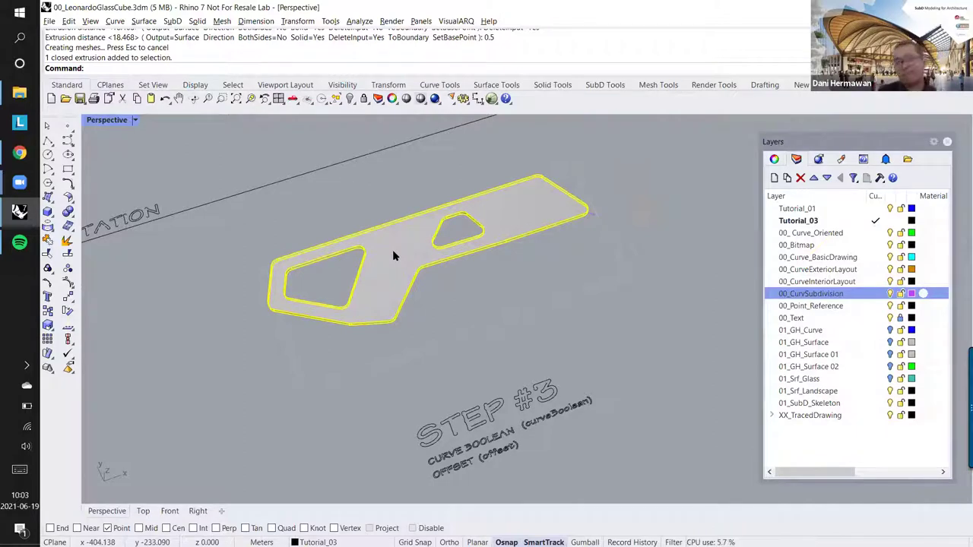
{"action": "left_click", "coordinate": [368, 202]}
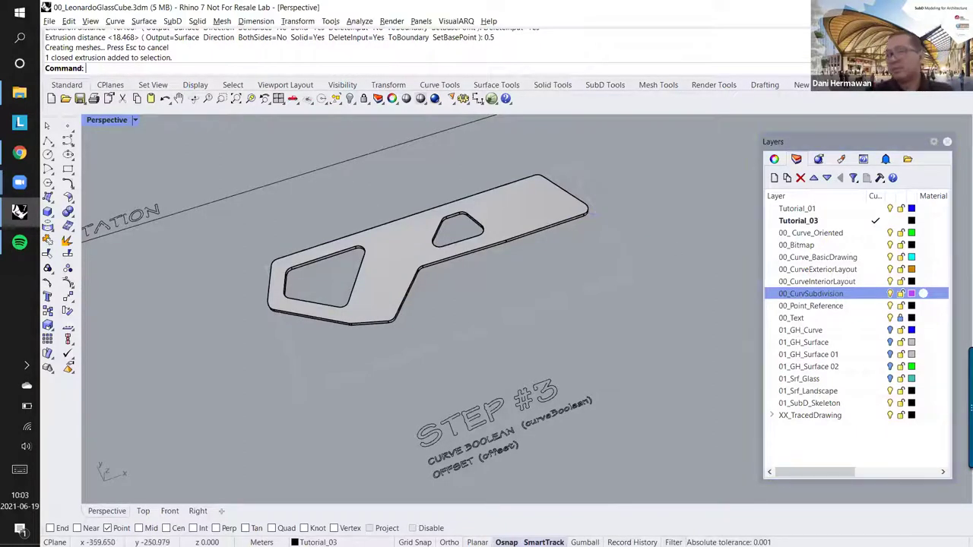
{"action": "left_click", "coordinate": [20, 152]}
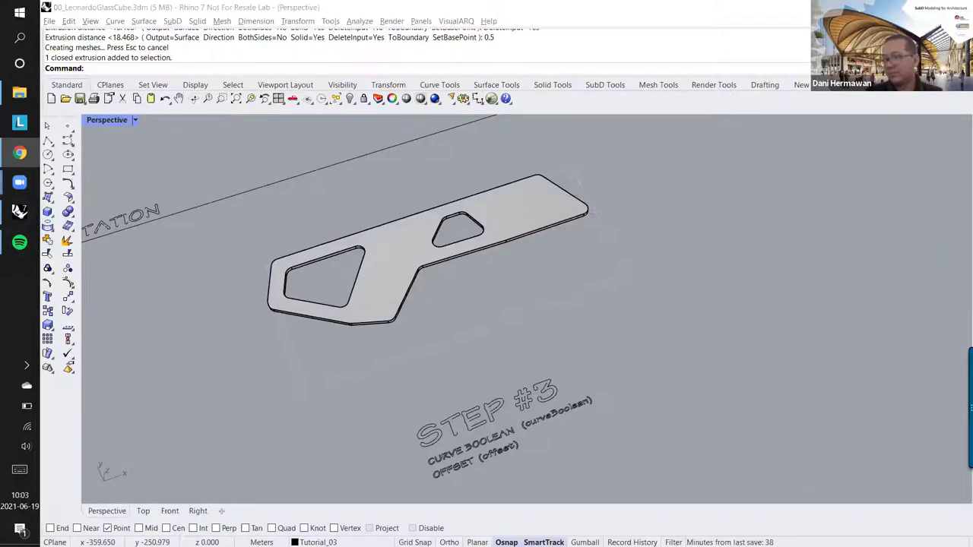
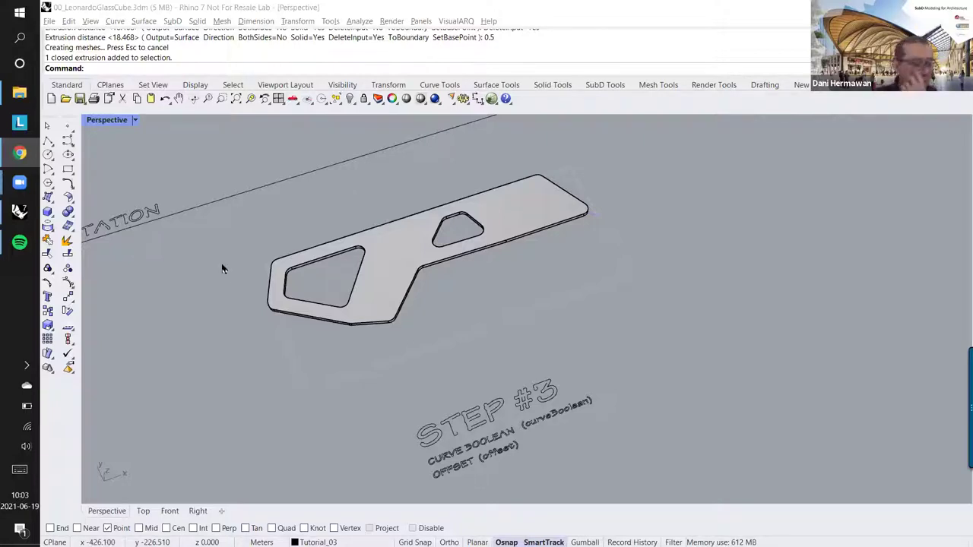
{"action": "scroll", "coordinate": [224, 271], "scroll_direction": "down", "scroll_amount": 5}
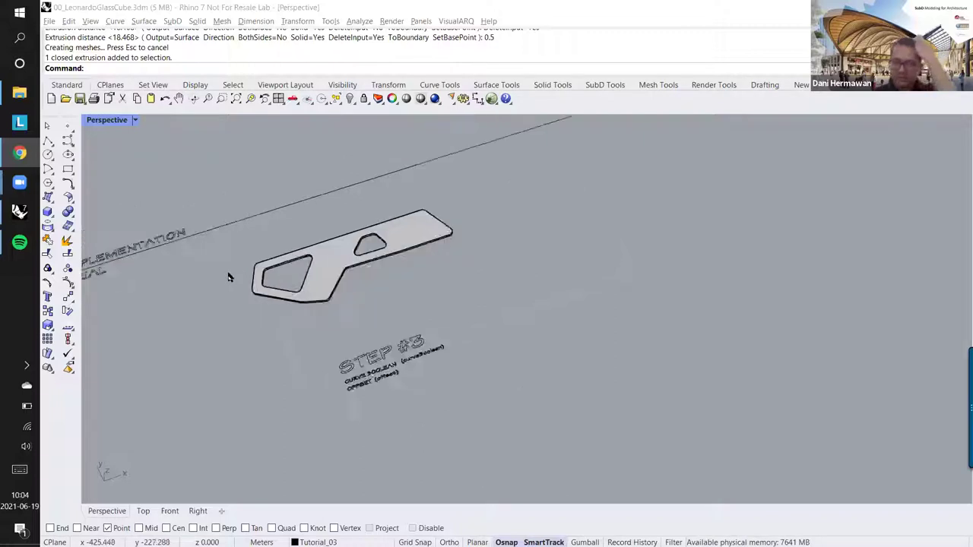
{"action": "left_click", "coordinate": [397, 279]}
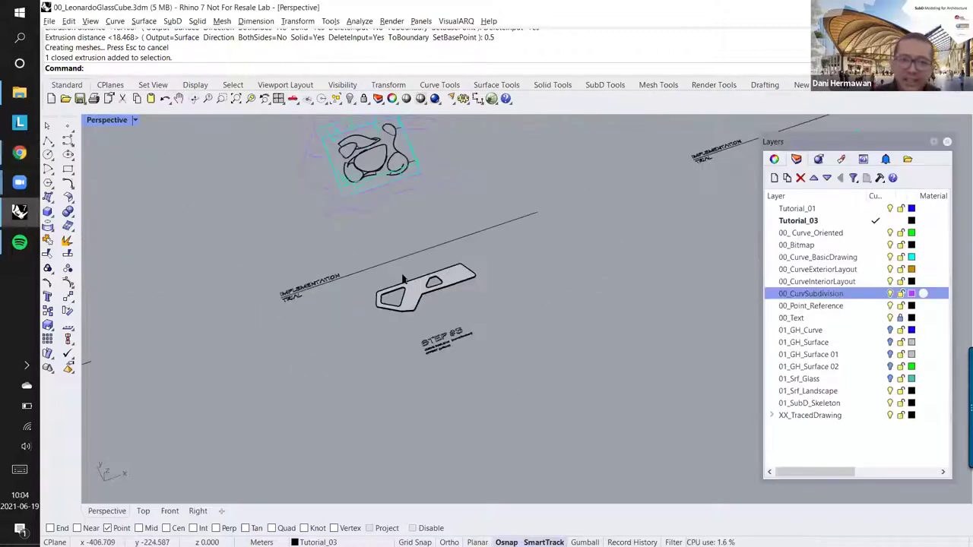
Step: Examine the exterior layout curves around the glass cube plan in the Step #4 implementation drawing
{"action": "scroll", "coordinate": [404, 278], "scroll_direction": "up", "scroll_amount": 4}
{"action": "scroll", "coordinate": [410, 282], "scroll_direction": "down", "scroll_amount": 6}
{"action": "mouse_move", "coordinate": [415, 282]}
{"action": "right_mouse_down", "text": "shift"}
{"action": "mouse_move", "coordinate": [416, 308]}
{"action": "mouse_move", "coordinate": [423, 282]}
{"action": "mouse_move", "coordinate": [456, 306]}
{"action": "mouse_move", "coordinate": [449, 338]}
{"action": "mouse_move", "coordinate": [498, 277]}
{"action": "mouse_move", "coordinate": [484, 296]}
{"action": "right_mouse_up", "text": "shift"}
{"action": "scroll", "coordinate": [567, 254], "scroll_direction": "up", "scroll_amount": 8}
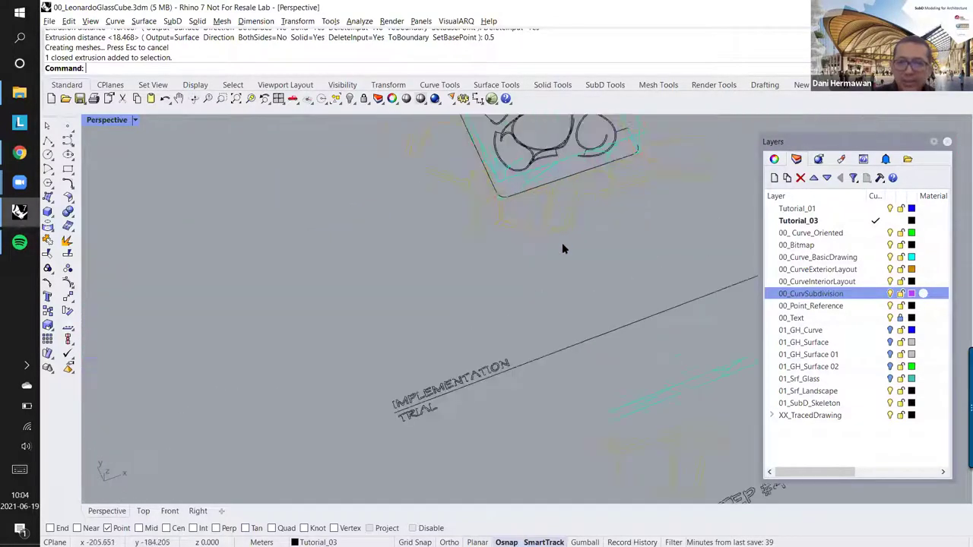
{"action": "scroll", "coordinate": [561, 246], "scroll_direction": "up", "scroll_amount": 2}
{"action": "left_click_drag", "start_coordinate": [579, 258], "coordinate": [452, 220]}
{"action": "right_click_drag", "start_coordinate": [461, 326], "coordinate": [510, 175]}
{"action": "scroll", "coordinate": [505, 202], "scroll_direction": "down", "scroll_amount": 5}
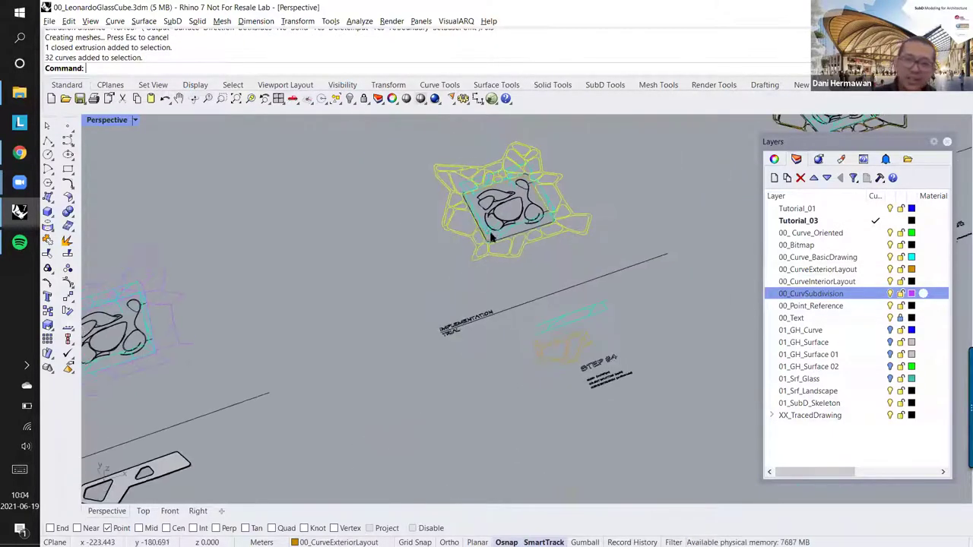
{"action": "right_click_drag", "start_coordinate": [490, 237], "coordinate": [489, 322]}
{"action": "scroll", "coordinate": [479, 316], "scroll_direction": "up", "scroll_amount": 3}
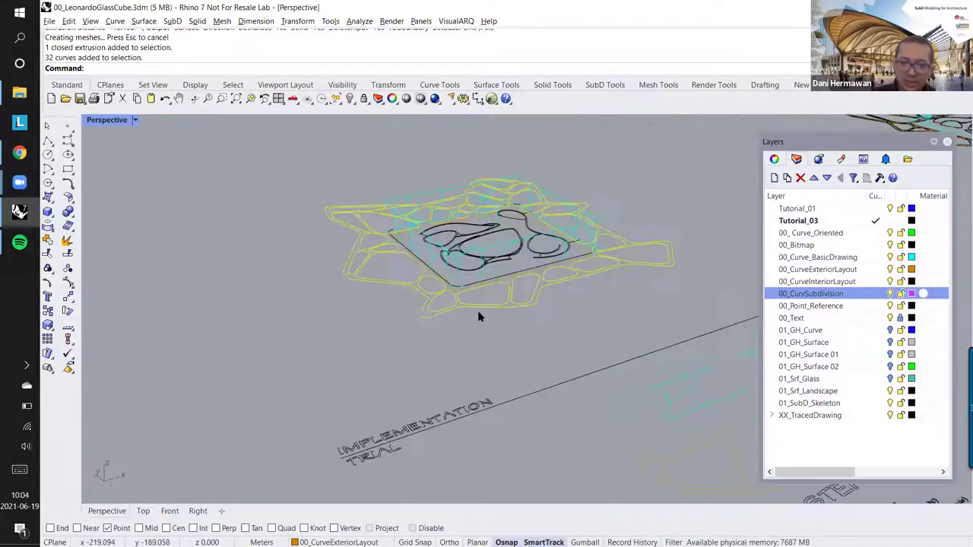
{"action": "scroll", "coordinate": [477, 316], "scroll_direction": "up", "scroll_amount": 1}
{"action": "key", "text": "Up"}
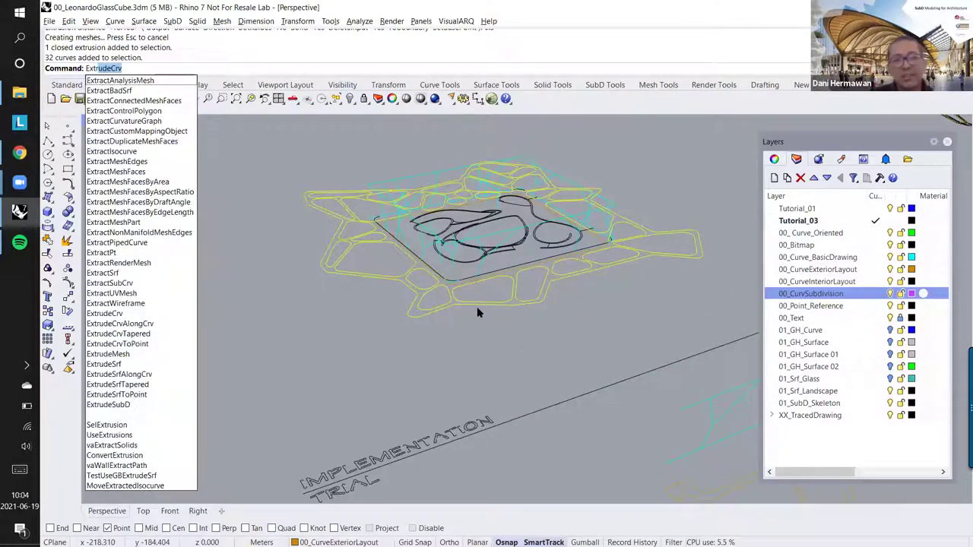
{"action": "key", "text": "Escape"}
Step: Draw a freehand-sized rectangle by two corners in the empty area beside the Step #4 implementation drawing
{"action": "scroll", "coordinate": [315, 275], "scroll_direction": "down", "scroll_amount": 2}
{"action": "right_click_drag", "start_coordinate": [314, 270], "coordinate": [420, 295], "text": "shift"}
{"action": "left_click", "coordinate": [69, 171]}
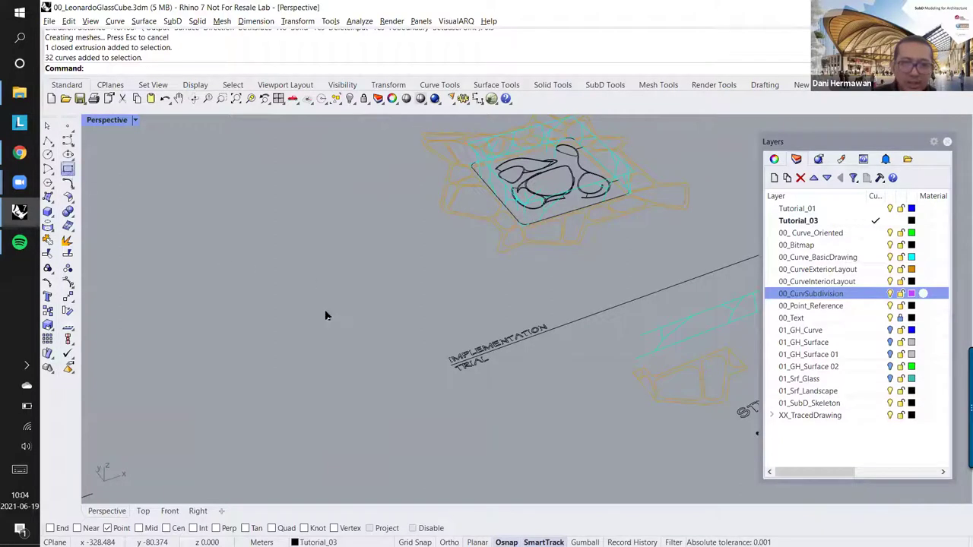
{"action": "left_click", "coordinate": [307, 270]}
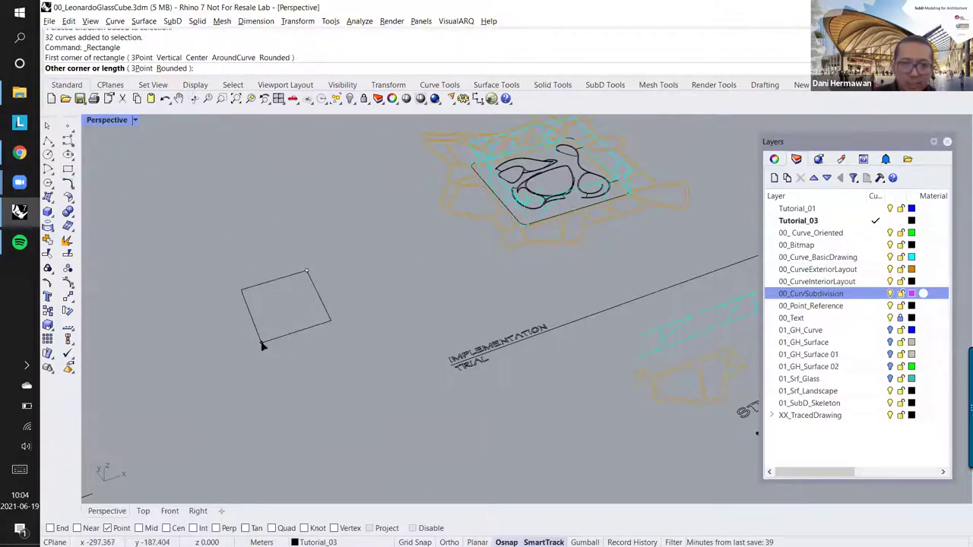
{"action": "left_click", "coordinate": [263, 346]}
{"action": "scroll", "coordinate": [282, 297], "scroll_direction": "up", "scroll_amount": 2}
Step: Draw a smaller freehand rectangle by two corners inside the example rectangle
{"action": "key", "text": "Return"}
{"action": "scroll", "coordinate": [300, 283], "scroll_direction": "up", "scroll_amount": 2}
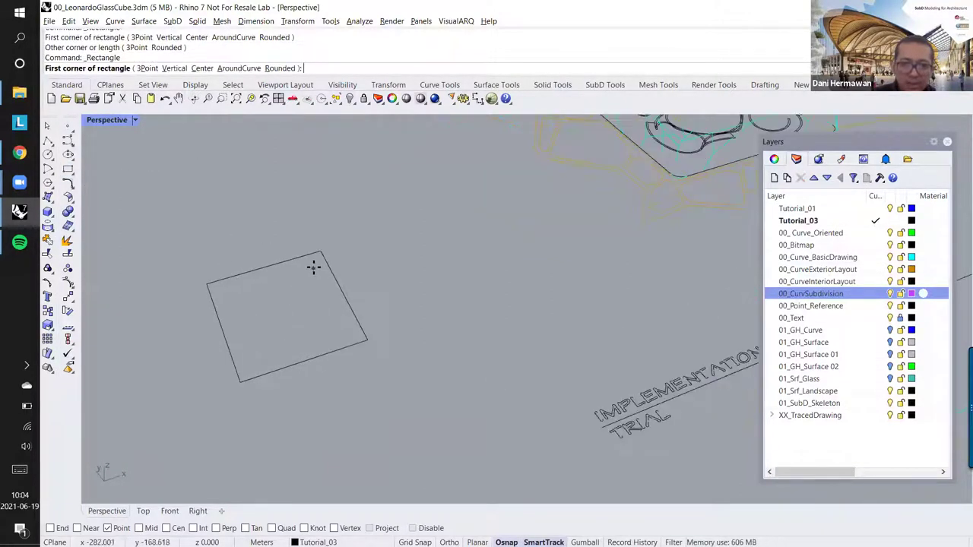
{"action": "left_click", "coordinate": [317, 263]}
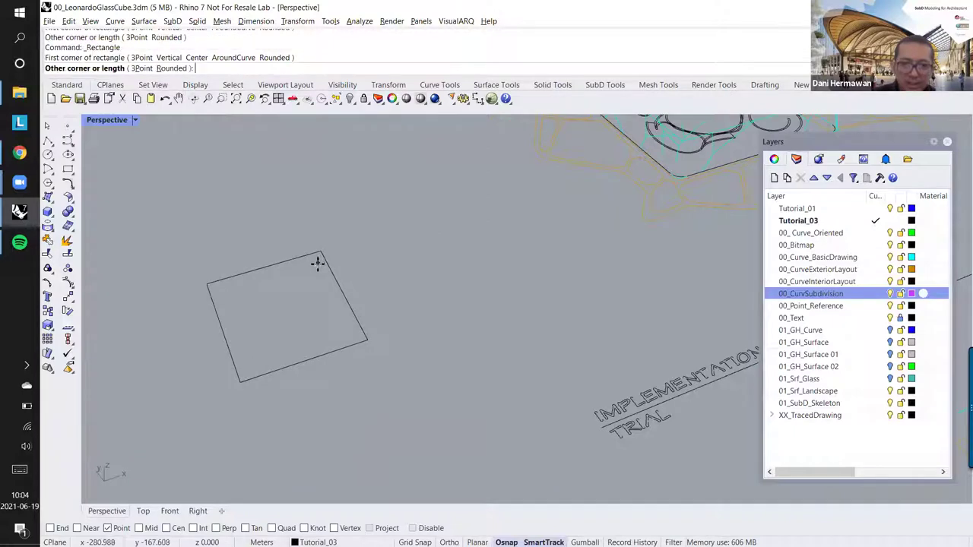
{"action": "left_click", "coordinate": [281, 333]}
{"action": "right_click_drag", "start_coordinate": [362, 283], "coordinate": [392, 248], "text": "shift"}
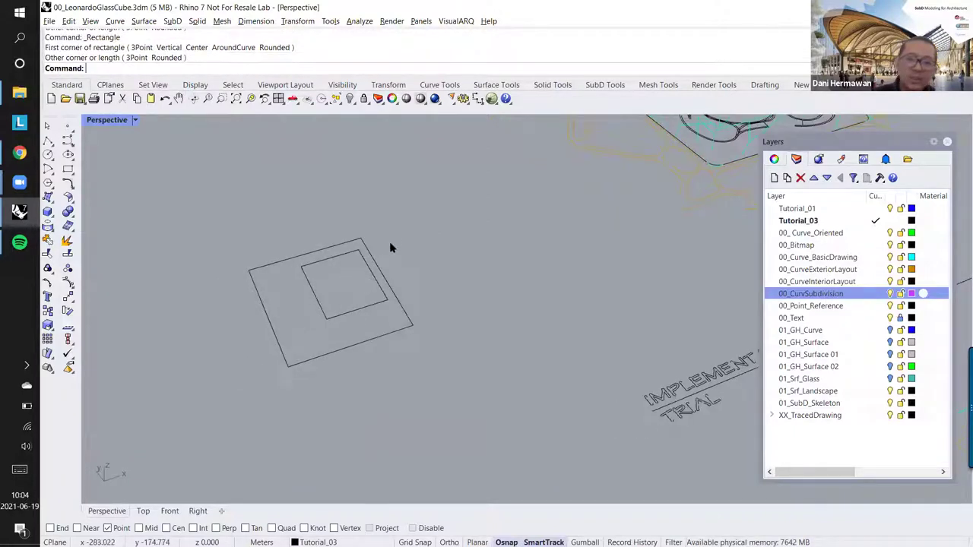
Step: Extrude both nested rectangles together as a solid by about 12.86 m and undo the extrusion
{"action": "left_click_drag", "start_coordinate": [393, 220], "coordinate": [332, 292]}
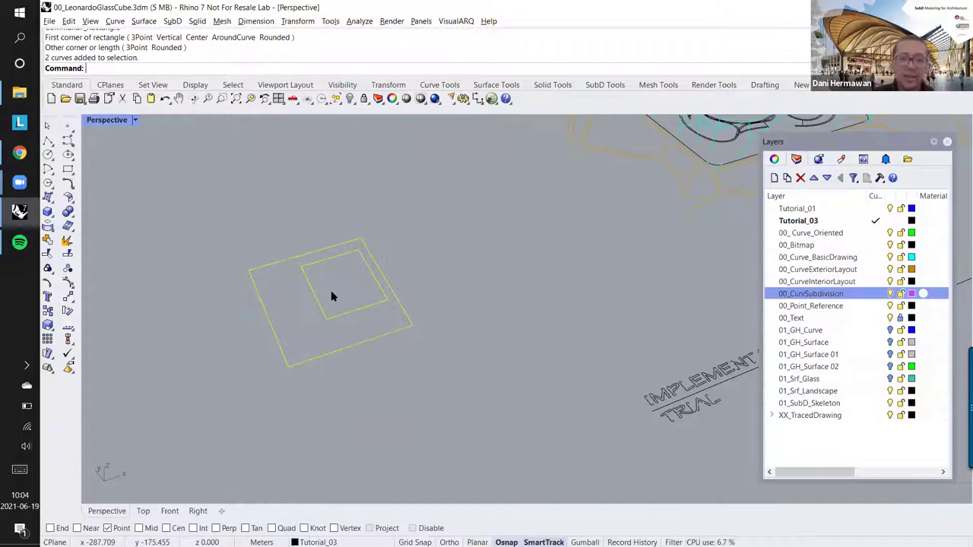
{"action": "type", "text": "ExtrudeCrv"}
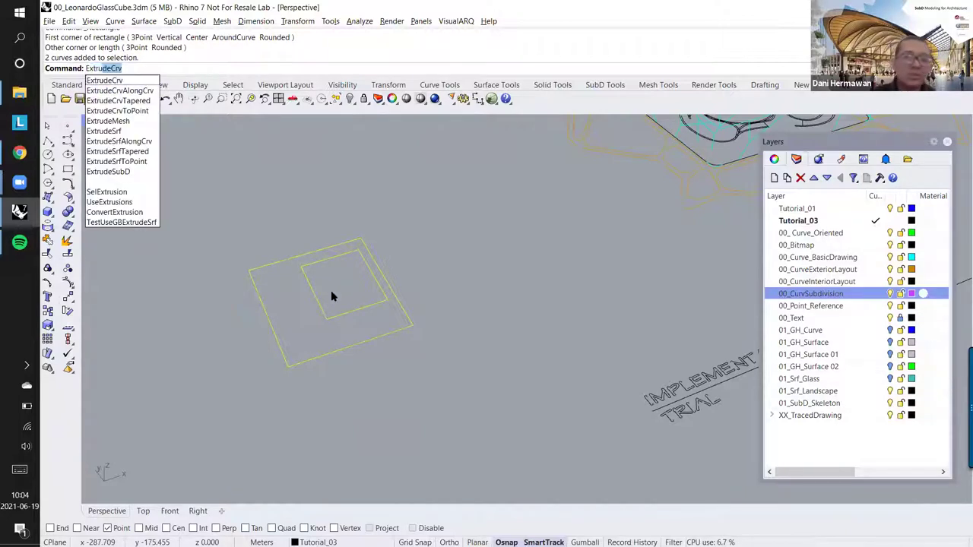
{"action": "key", "text": "Return"}
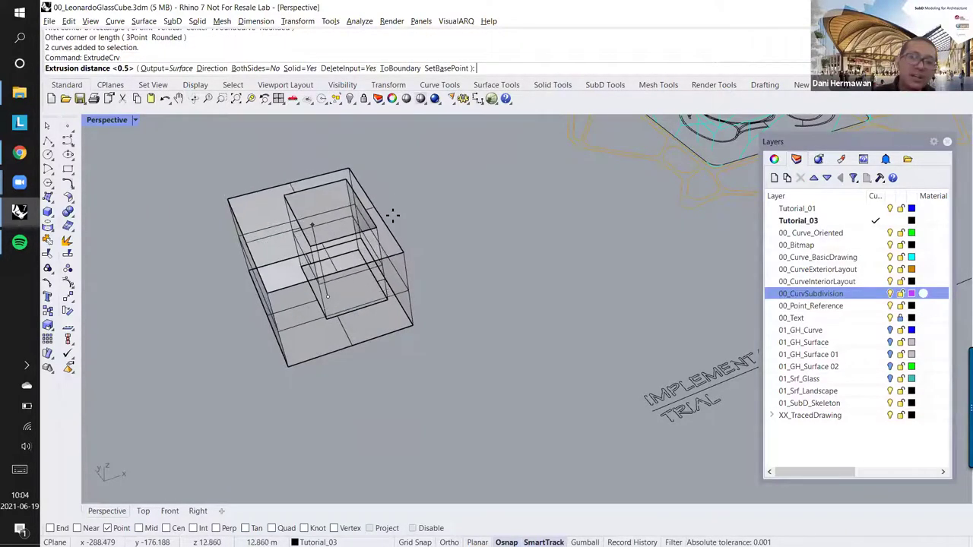
{"action": "left_click", "coordinate": [373, 320]}
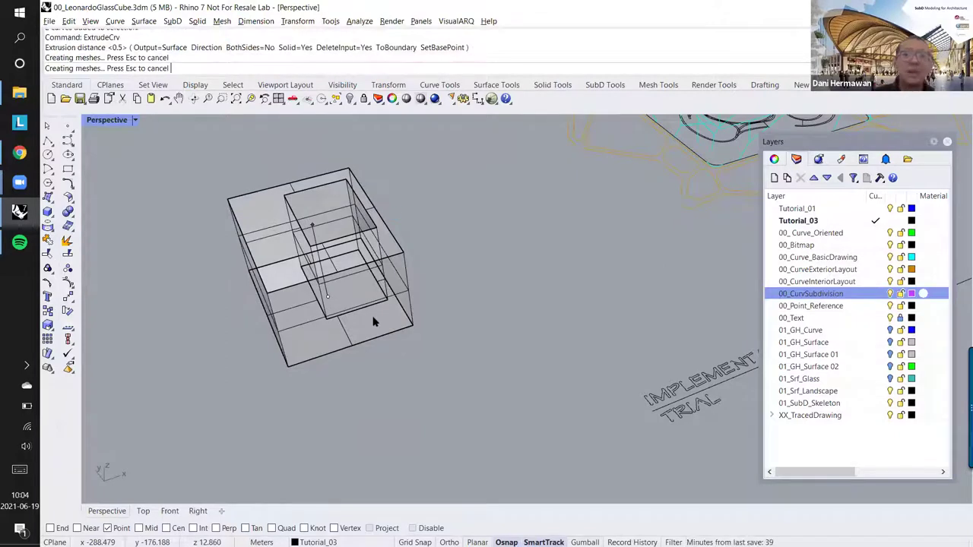
{"action": "key", "text": "ctrl+z"}
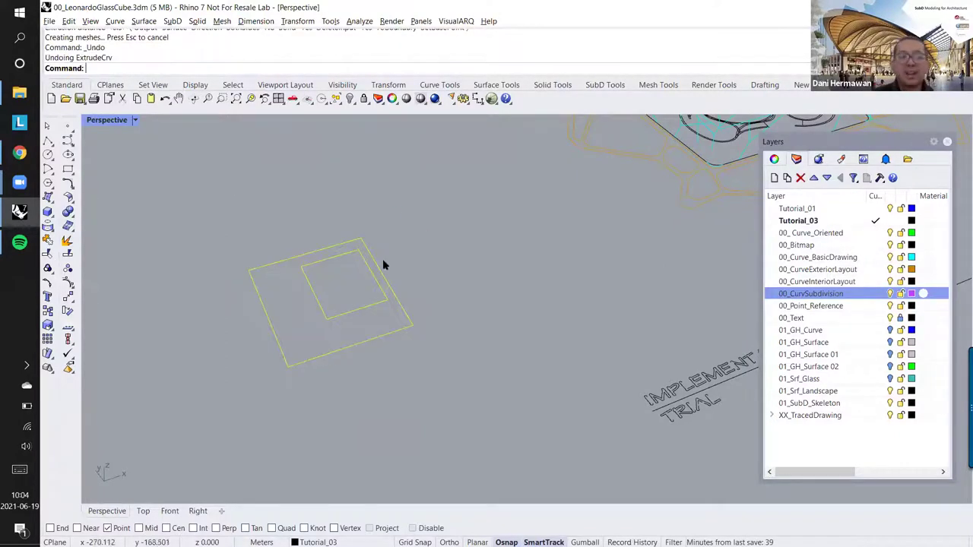
Step: Extrude only the outer rectangle into a closed solid about 14.07 m high
{"action": "left_click", "coordinate": [335, 247]}
{"action": "key", "text": "Return"}
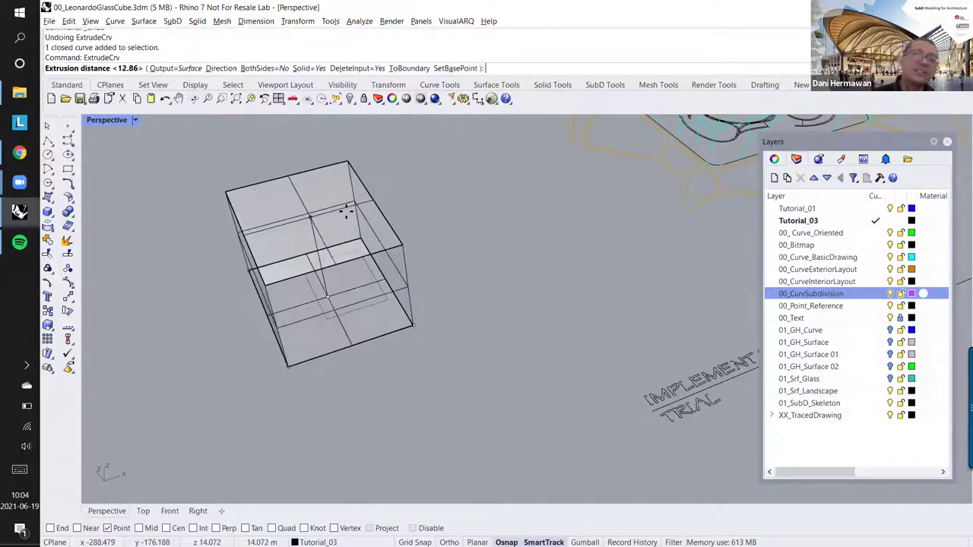
{"action": "key", "text": "Return"}
{"action": "left_click", "coordinate": [328, 314]}
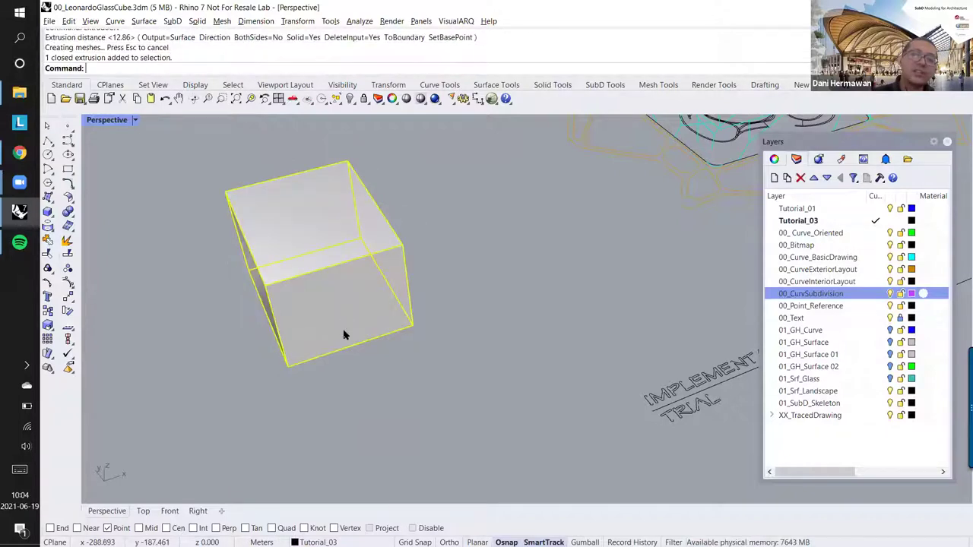
{"action": "left_click", "coordinate": [344, 334]}
Step: Extrude the inner rectangle on its own into a taller solid about 20.2 m high
{"action": "left_click_drag", "start_coordinate": [373, 416], "coordinate": [304, 293]}
{"action": "left_click", "coordinate": [326, 313], "text": "ctrl"}
{"action": "key", "text": "Return"}
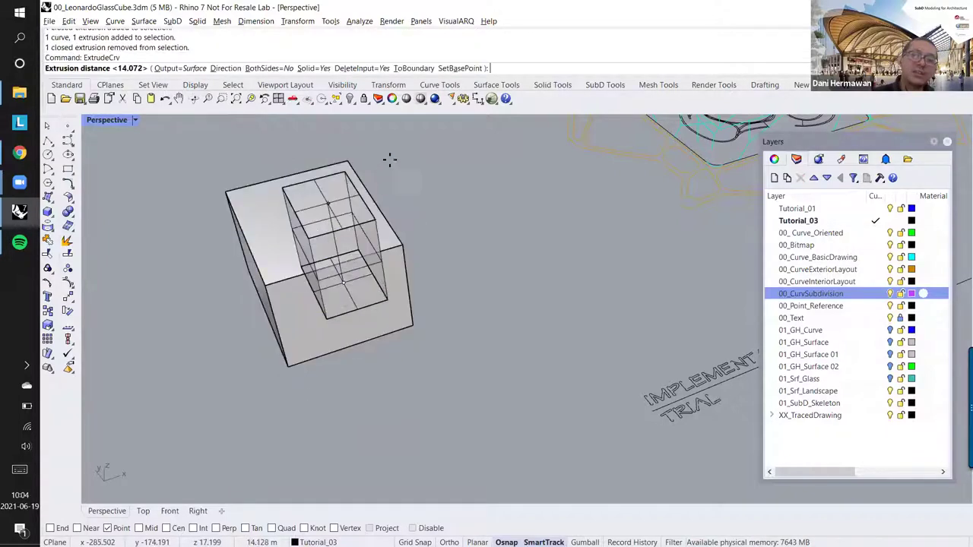
{"action": "left_click", "coordinate": [430, 215]}
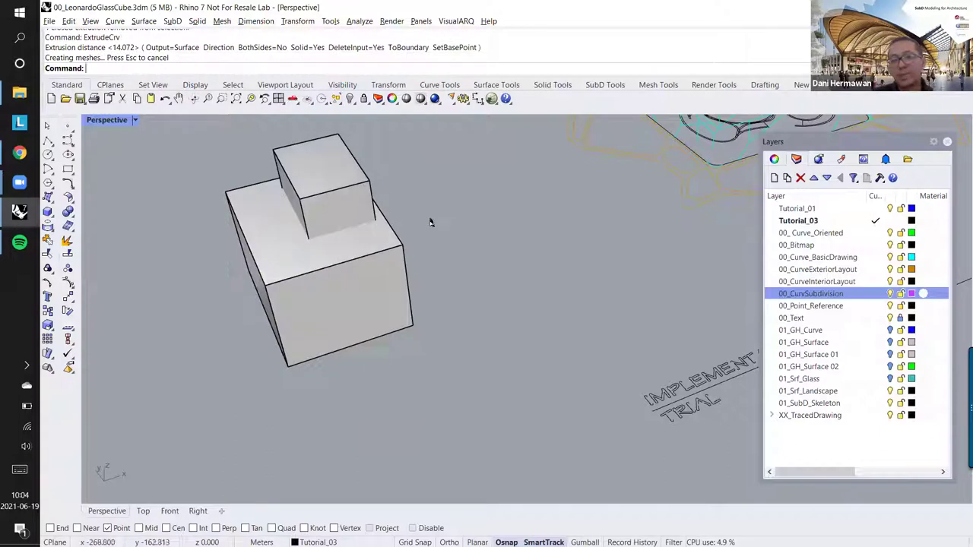
Step: Undo the separate extrusions of the inner and outer rectangles and clear the selection
{"action": "key", "text": "ctrl+z"}
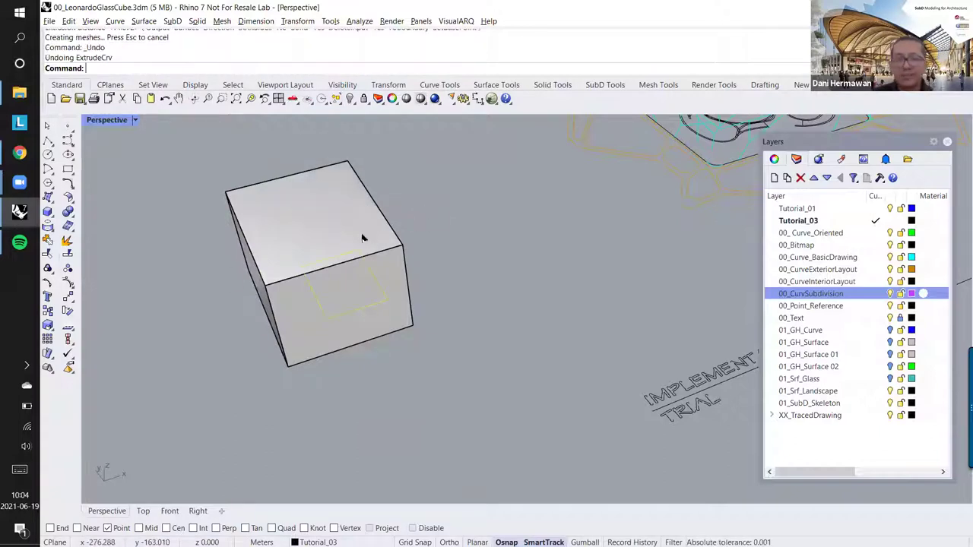
{"action": "key", "text": "ctrl+z"}
{"action": "key", "text": "Escape"}
Step: Reposition the inner rectangle within the outer one and extrude both together into a hollow solid about 10.3 m high
{"action": "left_click_drag", "start_coordinate": [367, 265], "coordinate": [329, 289]}
{"action": "left_click_drag", "start_coordinate": [417, 209], "coordinate": [324, 295]}
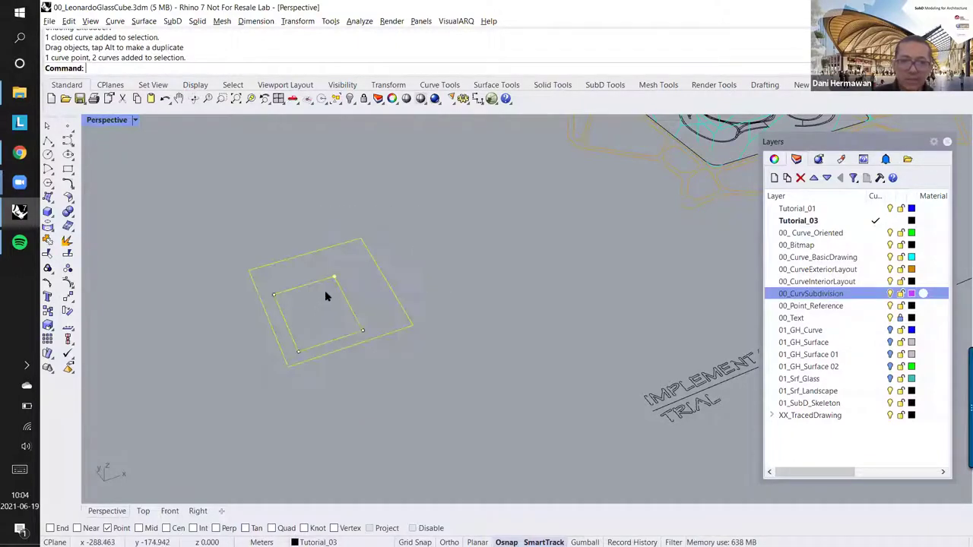
{"action": "right_click", "coordinate": [325, 295]}
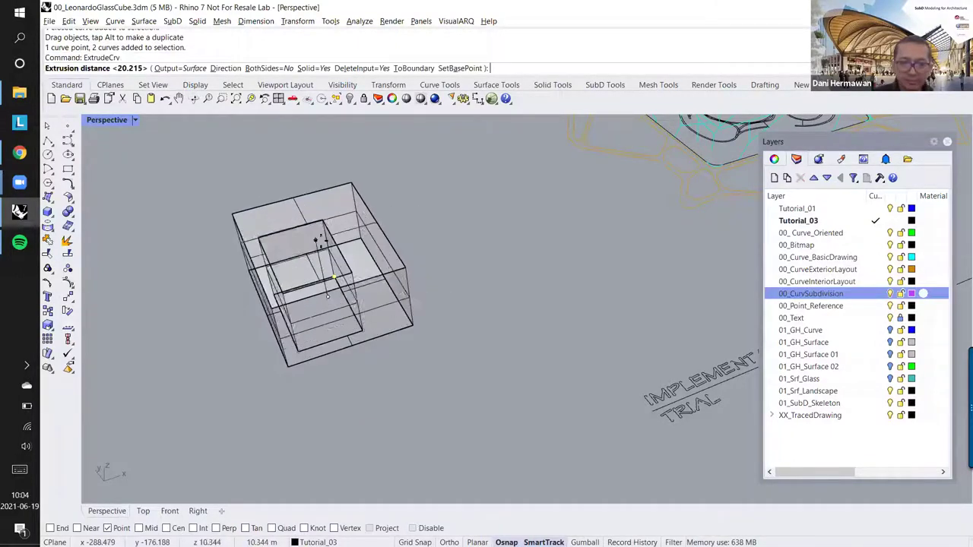
{"action": "left_click", "coordinate": [320, 241]}
{"action": "scroll", "coordinate": [392, 274], "scroll_direction": "down", "scroll_amount": 6}
Step: Undo the combined extrusion, the inner rectangle's move and both example rectangles
{"action": "key", "text": "ctrl+z"}
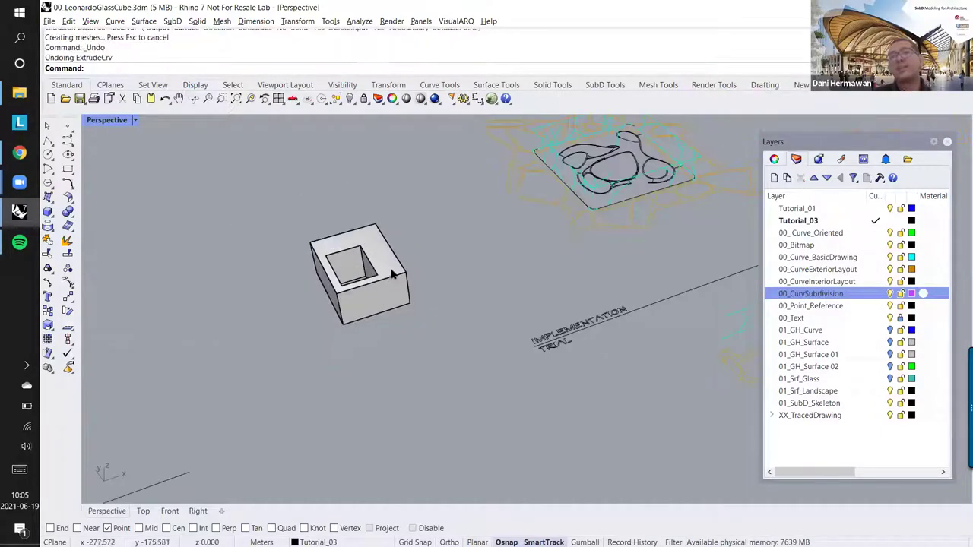
{"action": "key", "text": "ctrl+z"}
{"action": "key", "text": "ctrl+z"}
{"action": "key", "text": "ctrl+z"}
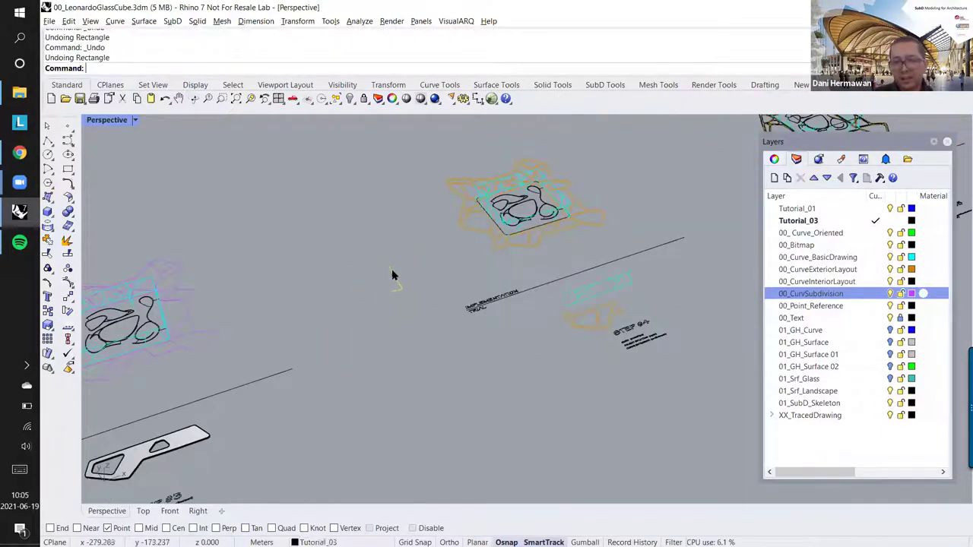
Step: Examine the Step #4 technique notes and compare the Step #3 and Step #4 implementation drawings
{"action": "right_click_drag", "start_coordinate": [453, 296], "coordinate": [447, 367]}
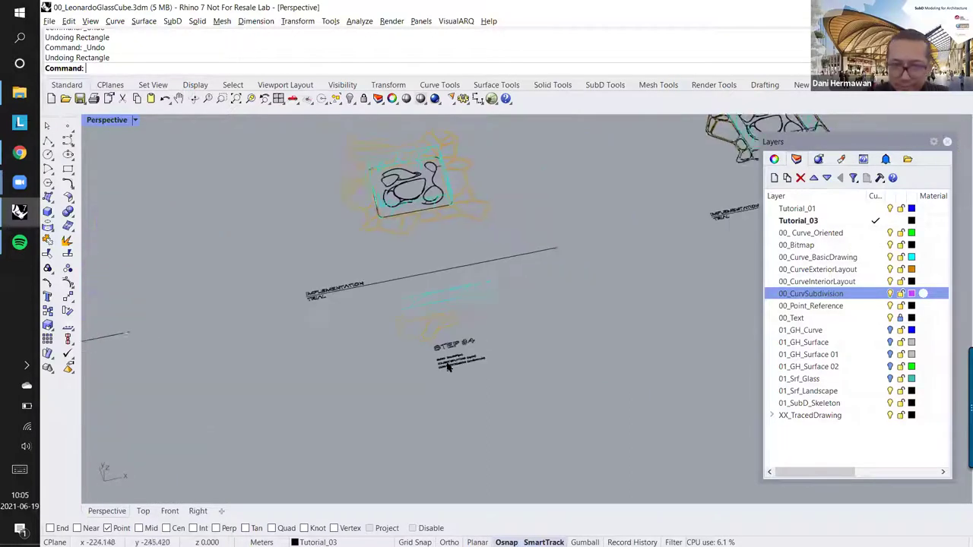
{"action": "scroll", "coordinate": [448, 368], "scroll_direction": "up", "scroll_amount": 6}
{"action": "scroll", "coordinate": [448, 367], "scroll_direction": "up", "scroll_amount": 2}
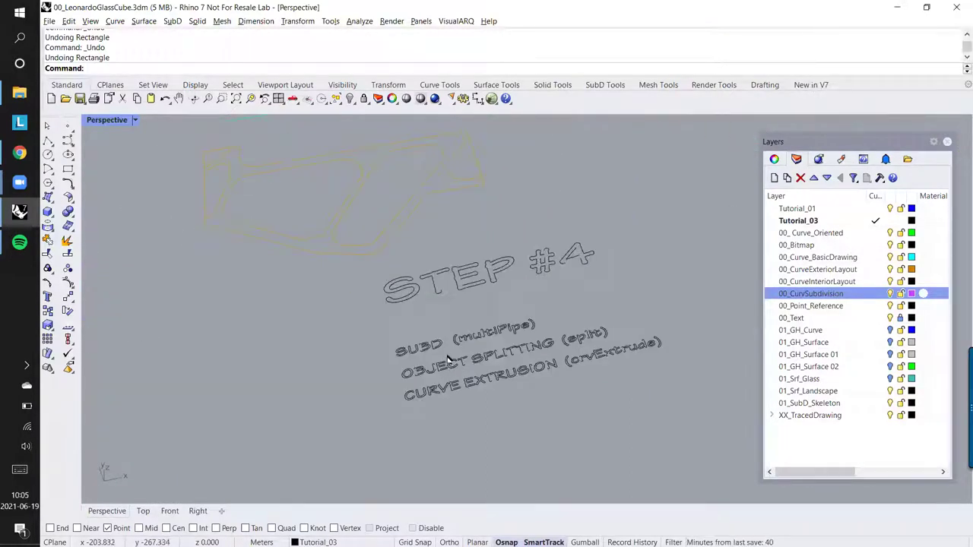
{"action": "scroll", "coordinate": [437, 334], "scroll_direction": "down", "scroll_amount": 4}
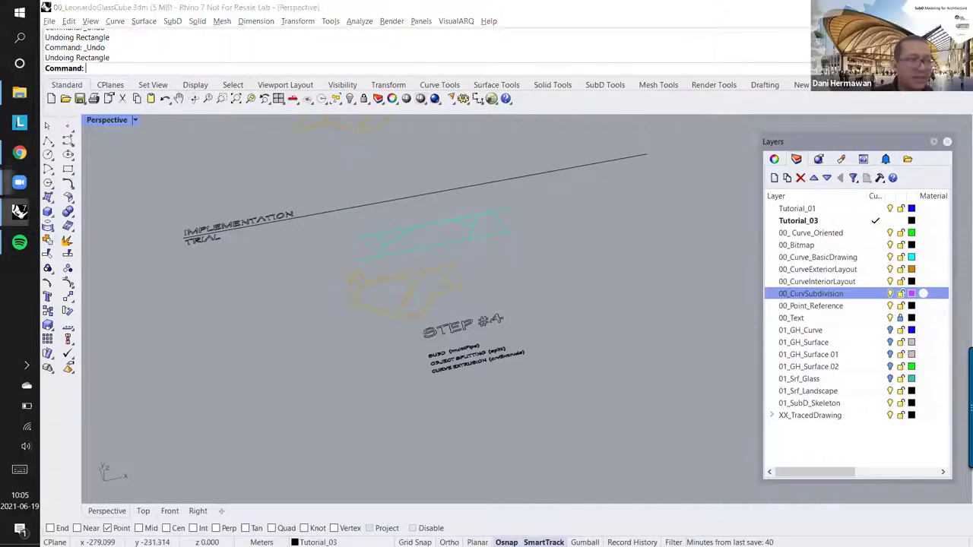
{"action": "mouse_move", "coordinate": [405, 298]}
{"action": "right_mouse_down"}
{"action": "mouse_move", "coordinate": [460, 237]}
{"action": "mouse_move", "coordinate": [456, 272]}
{"action": "mouse_move", "coordinate": [447, 256]}
{"action": "mouse_move", "coordinate": [469, 315]}
{"action": "mouse_move", "coordinate": [491, 256]}
{"action": "mouse_move", "coordinate": [411, 301]}
{"action": "right_mouse_up"}
{"action": "right_click_drag", "start_coordinate": [430, 271], "coordinate": [540, 304]}
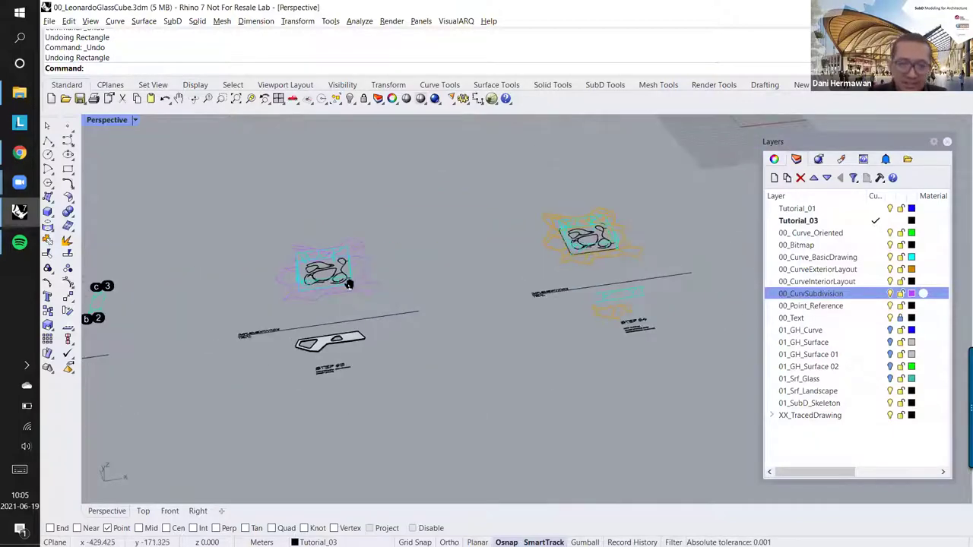
{"action": "right_click_drag", "start_coordinate": [346, 280], "coordinate": [512, 250], "text": "shift"}
{"action": "right_click_drag", "start_coordinate": [446, 270], "coordinate": [625, 239], "text": "shift"}
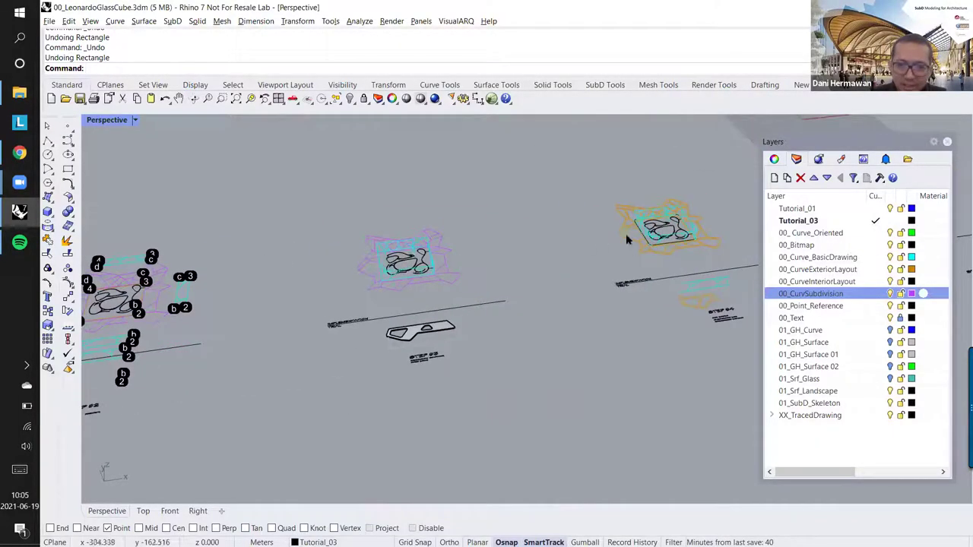
{"action": "right_click_drag", "start_coordinate": [514, 299], "coordinate": [176, 379]}
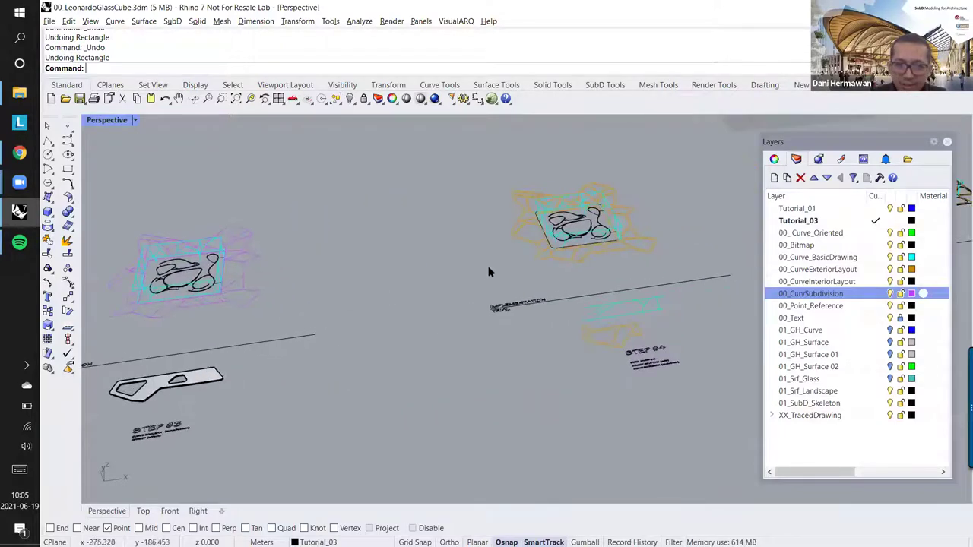
Step: Highlight the exterior layout curves around the Step #4 glass cube plan and examine them from several angles
{"action": "scroll", "coordinate": [620, 255], "scroll_direction": "up", "scroll_amount": 3}
{"action": "left_click_drag", "start_coordinate": [566, 280], "coordinate": [469, 262]}
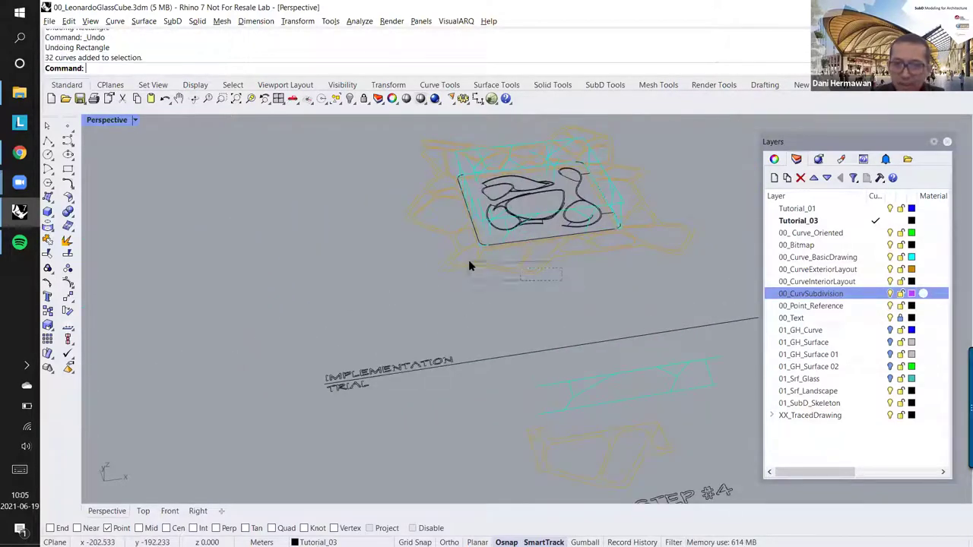
{"action": "scroll", "coordinate": [468, 256], "scroll_direction": "up", "scroll_amount": 5}
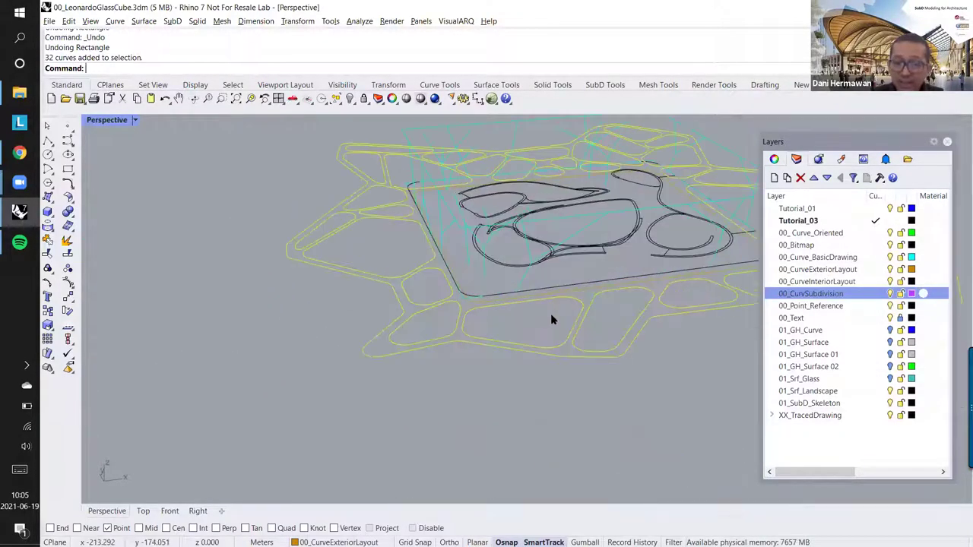
{"action": "scroll", "coordinate": [431, 241], "scroll_direction": "down", "scroll_amount": 8}
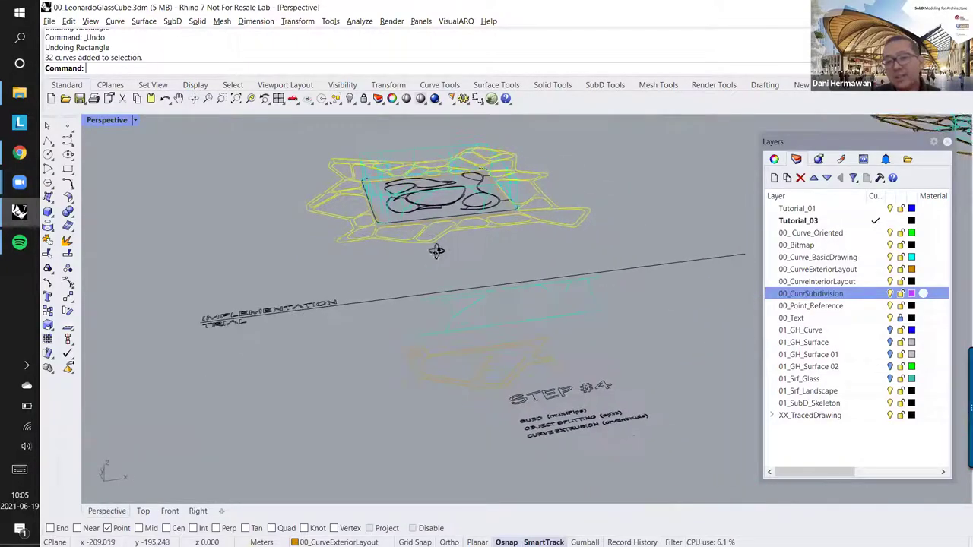
{"action": "mouse_move", "coordinate": [517, 272]}
{"action": "right_mouse_down"}
{"action": "mouse_move", "coordinate": [530, 267]}
{"action": "mouse_move", "coordinate": [525, 285]}
{"action": "right_mouse_up"}
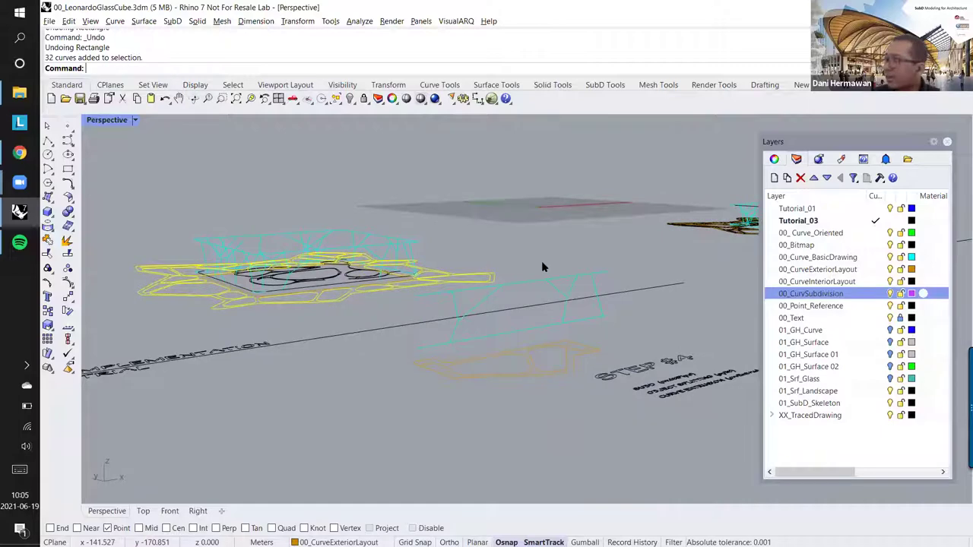
{"action": "right_click_drag", "start_coordinate": [542, 267], "coordinate": [516, 302]}
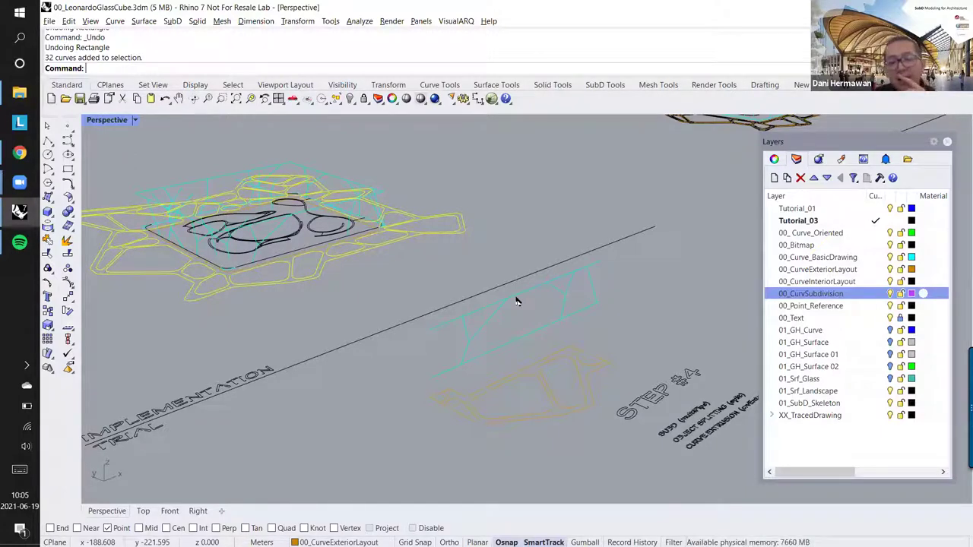
{"action": "key", "text": "Escape"}
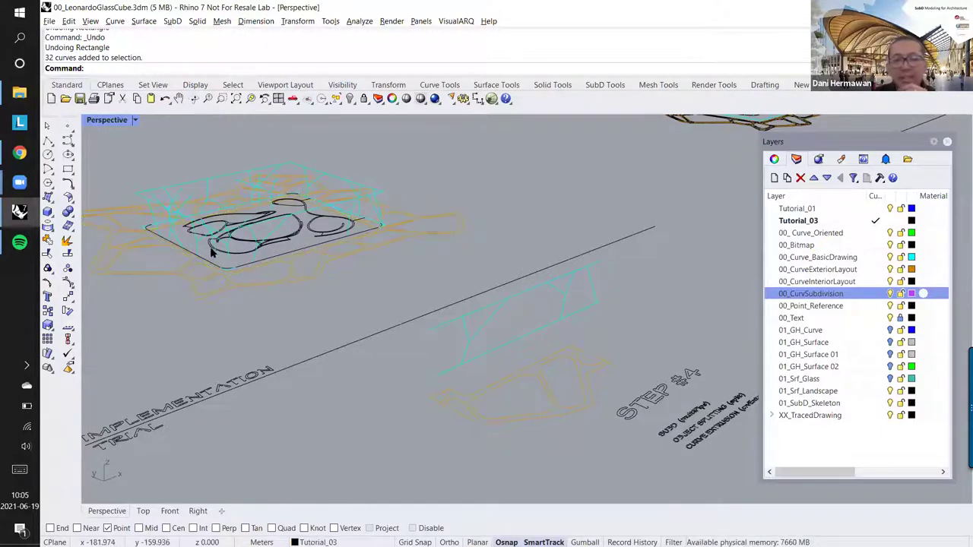
Step: Select the cyan facade frame curves above the Step #4 title and examine them from several angles
{"action": "left_click", "coordinate": [488, 325]}
{"action": "right_click_drag", "start_coordinate": [553, 326], "coordinate": [412, 303], "text": "shift"}
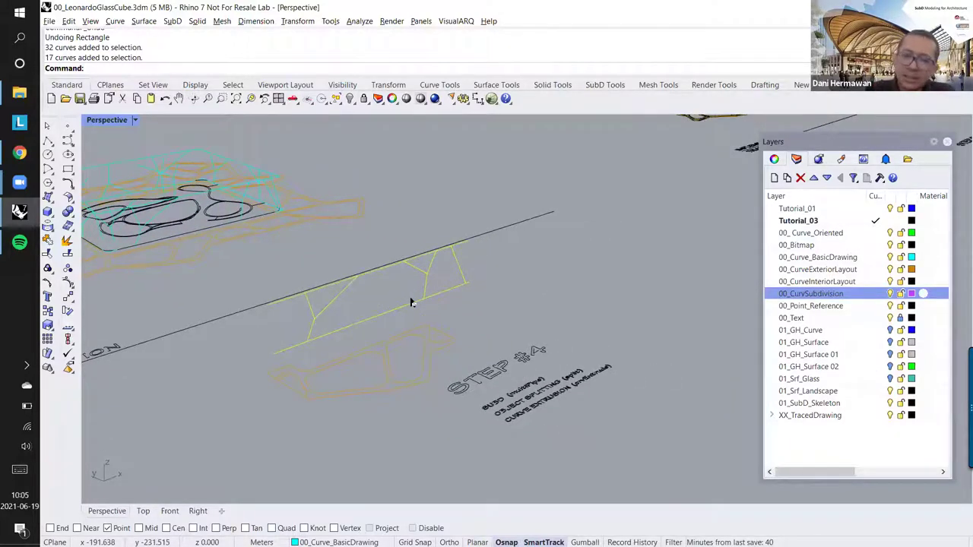
{"action": "scroll", "coordinate": [410, 303], "scroll_direction": "up", "scroll_amount": 1}
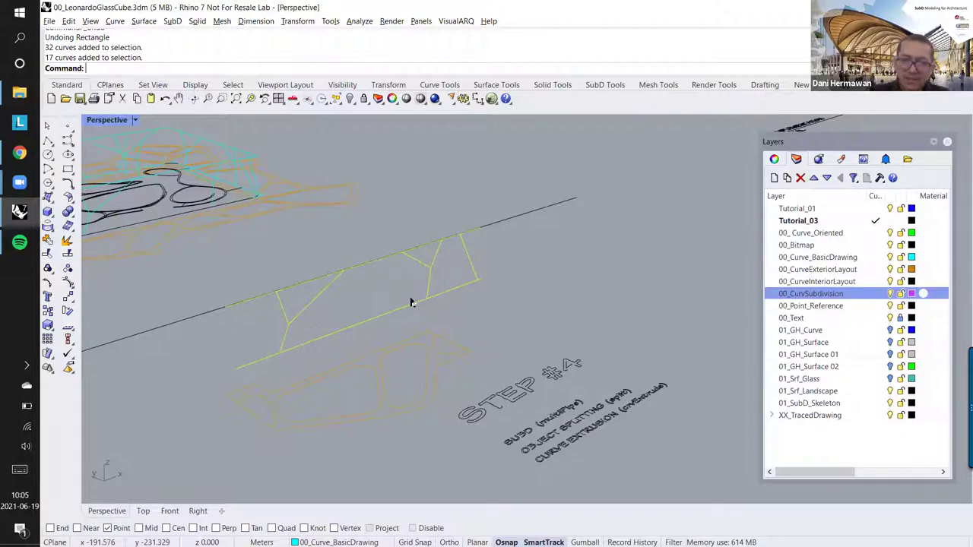
{"action": "scroll", "coordinate": [410, 303], "scroll_direction": "down", "scroll_amount": 2}
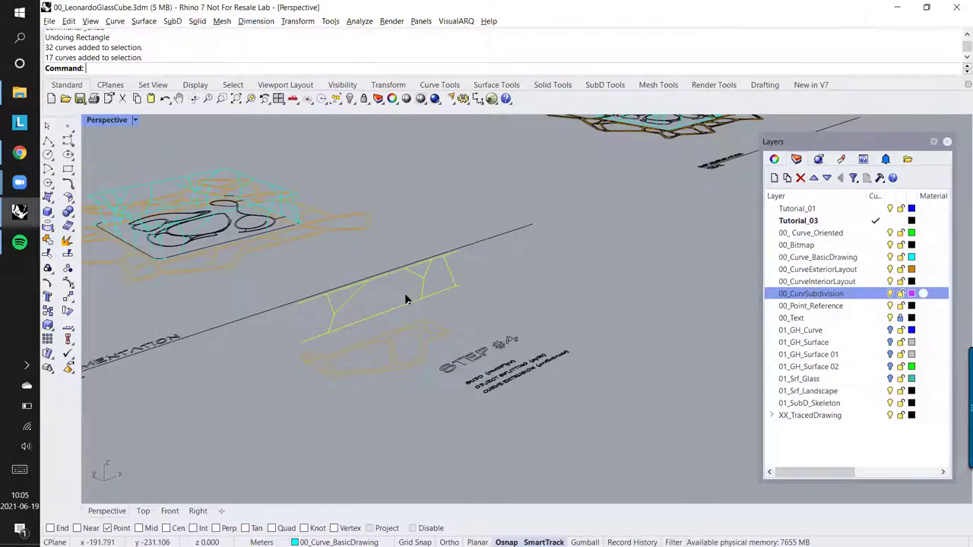
{"action": "right_click_drag", "start_coordinate": [404, 296], "coordinate": [418, 280]}
{"action": "scroll", "coordinate": [382, 295], "scroll_direction": "up", "scroll_amount": 1}
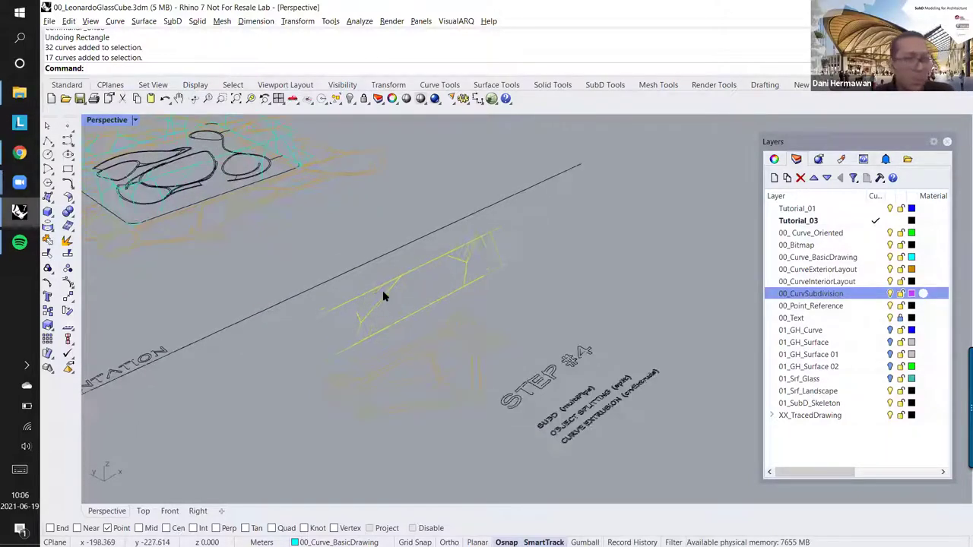
{"action": "scroll", "coordinate": [383, 295], "scroll_direction": "up", "scroll_amount": 1}
{"action": "scroll", "coordinate": [384, 297], "scroll_direction": "up", "scroll_amount": 1}
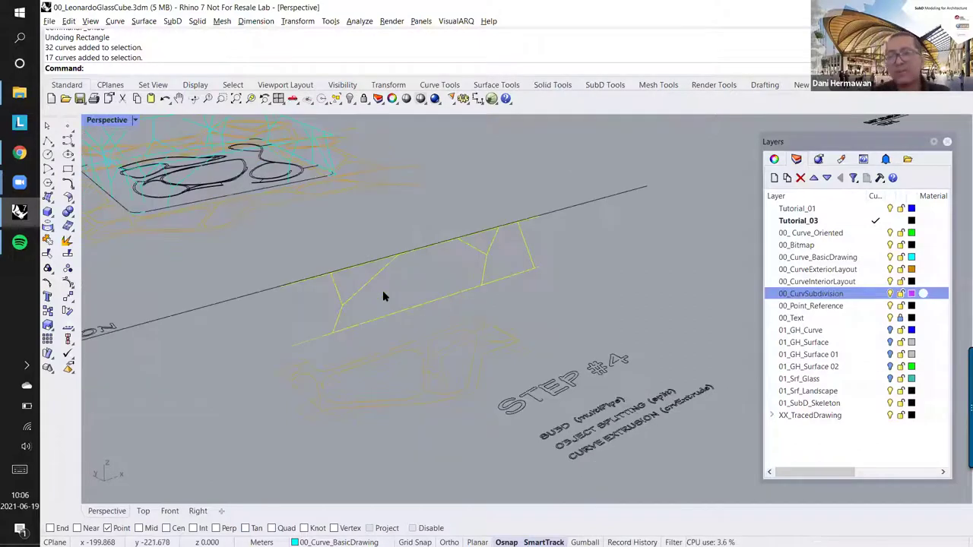
{"action": "scroll", "coordinate": [384, 297], "scroll_direction": "up", "scroll_amount": 1}
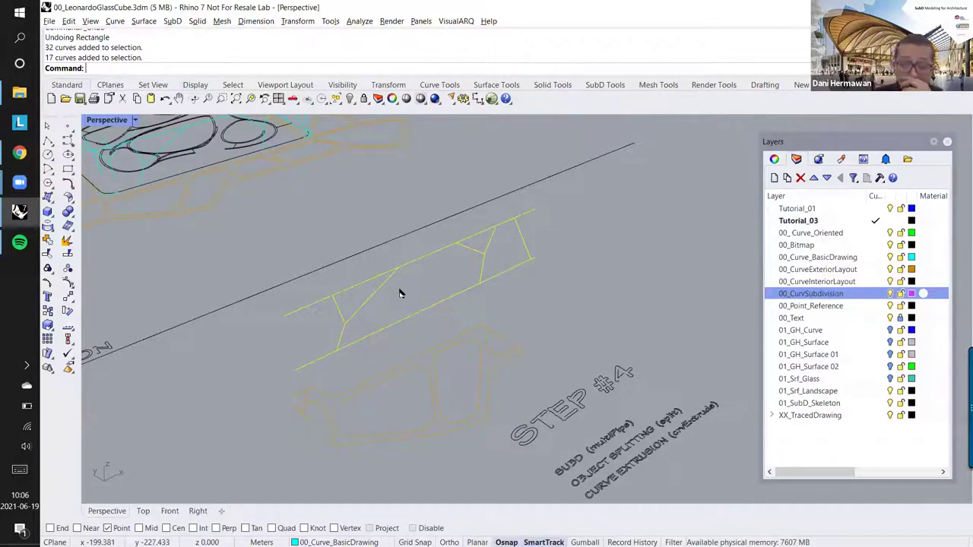
Step: Clear the selection of the facade frame curves above the Step #4 title
{"action": "scroll", "coordinate": [424, 274], "scroll_direction": "up", "scroll_amount": 2}
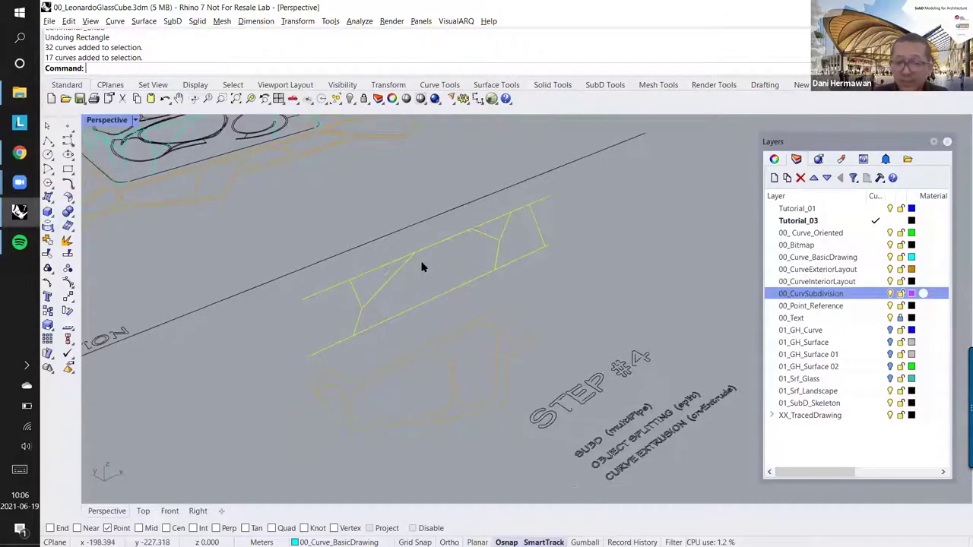
{"action": "scroll", "coordinate": [424, 264], "scroll_direction": "up", "scroll_amount": 1}
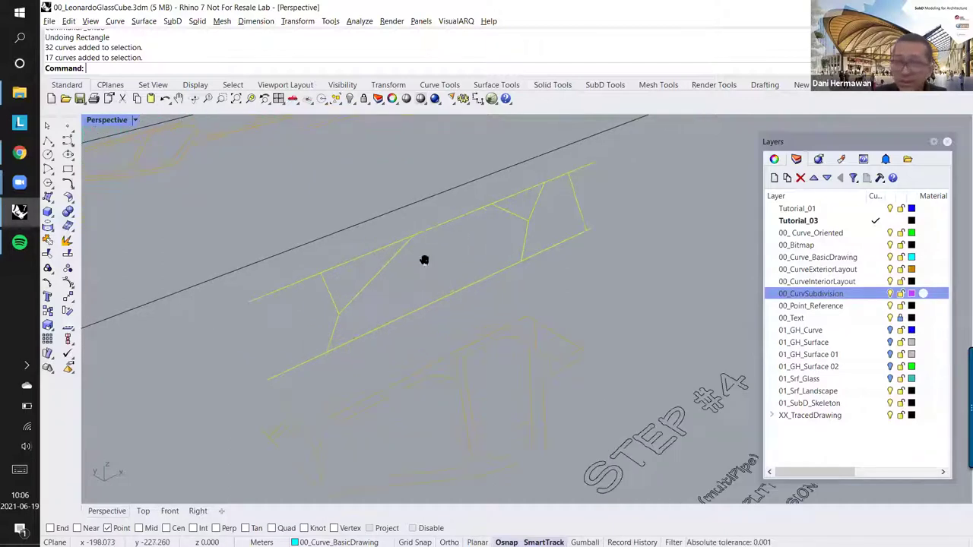
{"action": "scroll", "coordinate": [411, 251], "scroll_direction": "up", "scroll_amount": 1}
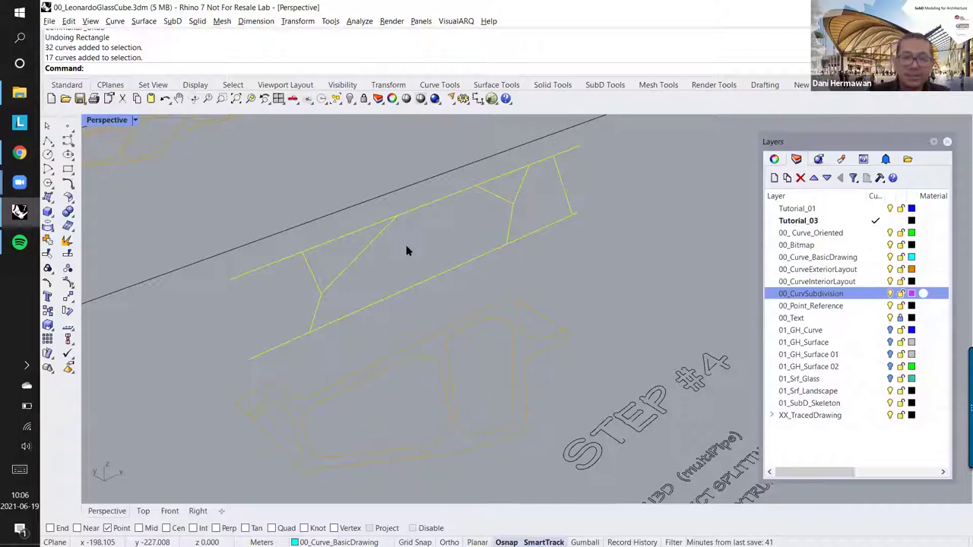
{"action": "key", "text": "Delete"}
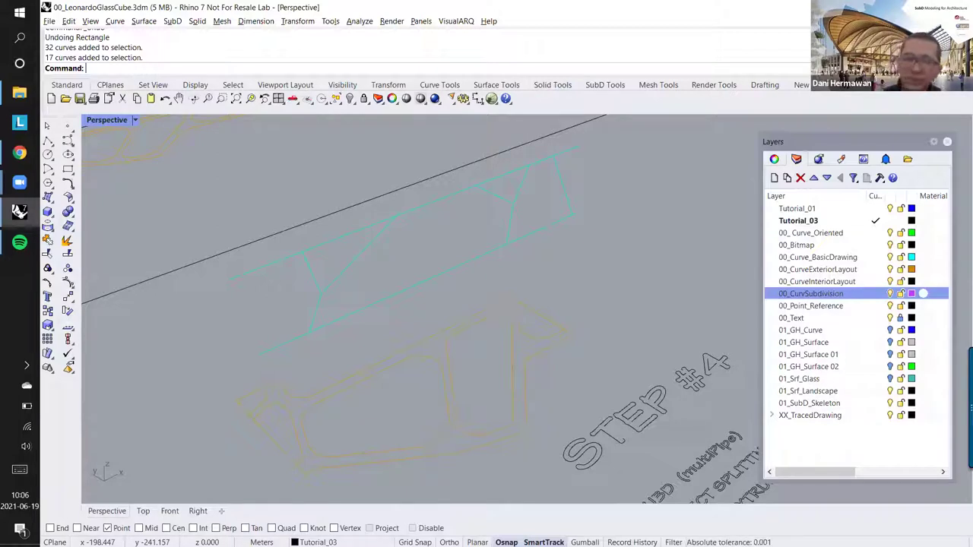
{"action": "type", "text": "Pi"}
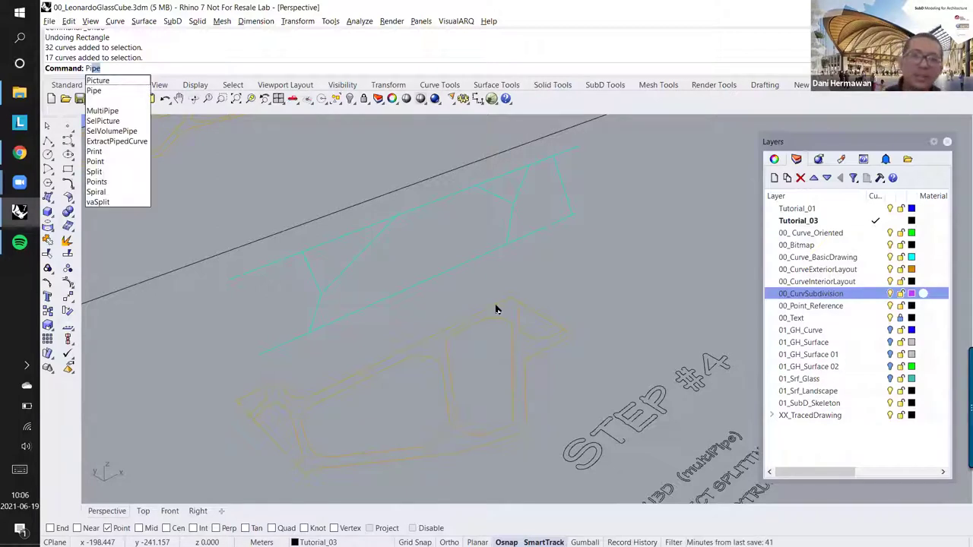
{"action": "key", "text": "Escape"}
Step: Try a MultiPipe on all the facade frame curves with a 0.5 radius, uncapped ends and 1 strut division
{"action": "type", "text": "Multi"}
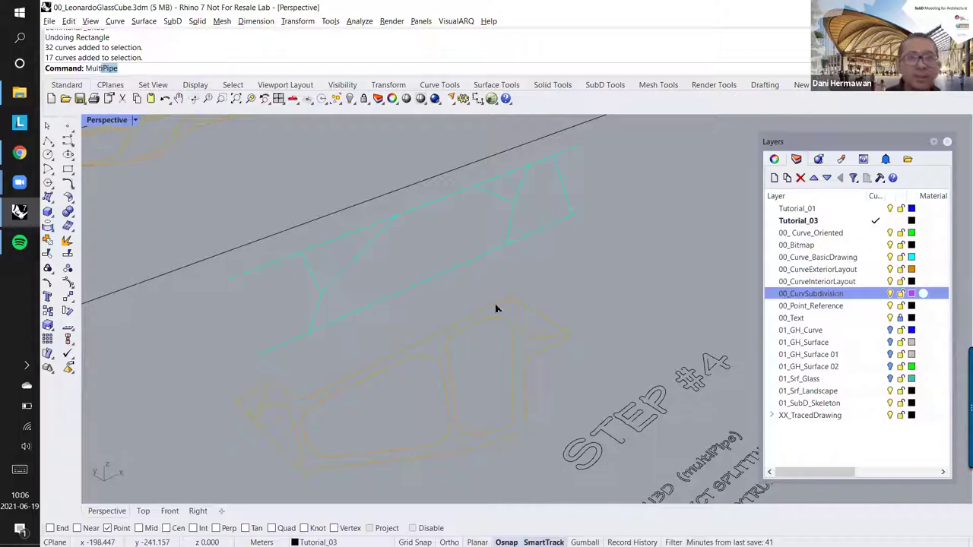
{"action": "key", "text": "Return"}
{"action": "scroll", "coordinate": [403, 297], "scroll_direction": "down", "scroll_amount": 2}
{"action": "right_click_drag", "start_coordinate": [403, 297], "coordinate": [471, 335]}
{"action": "left_click_drag", "start_coordinate": [466, 371], "coordinate": [438, 216]}
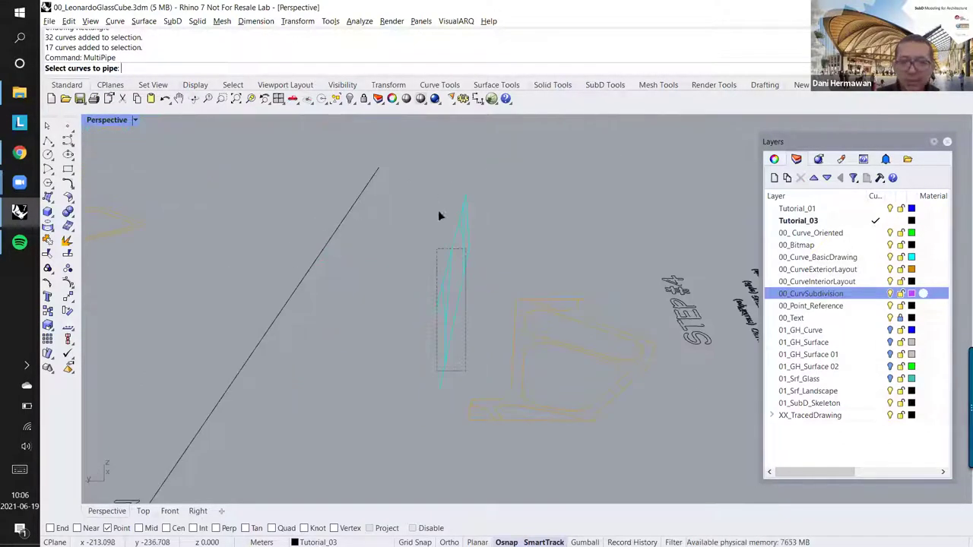
{"action": "left_click_drag", "start_coordinate": [479, 316], "coordinate": [469, 364]}
{"action": "left_click_drag", "start_coordinate": [416, 190], "coordinate": [467, 294]}
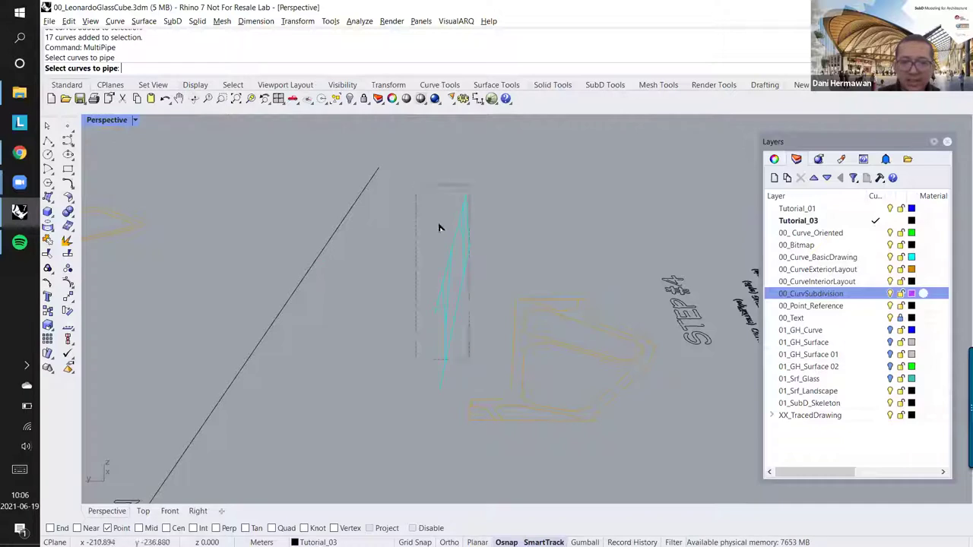
{"action": "right_click_drag", "start_coordinate": [387, 243], "coordinate": [338, 370]}
{"action": "left_click", "coordinate": [340, 370]}
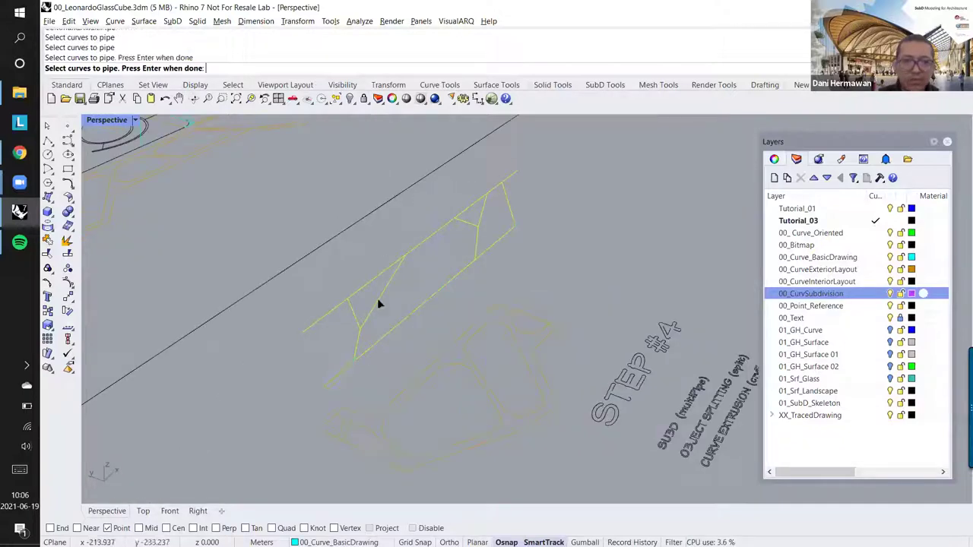
{"action": "right_click_drag", "start_coordinate": [381, 343], "coordinate": [384, 390], "text": "shift"}
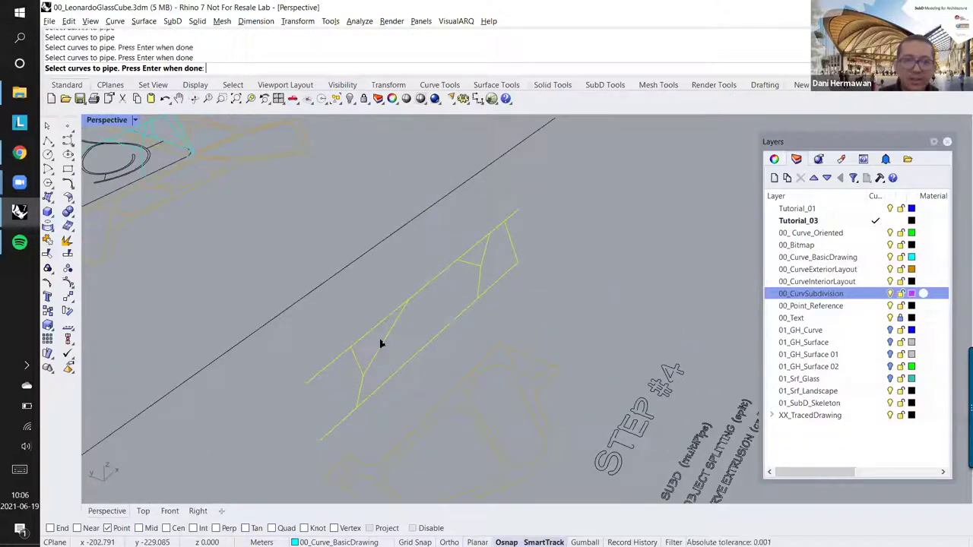
{"action": "key", "text": "Return"}
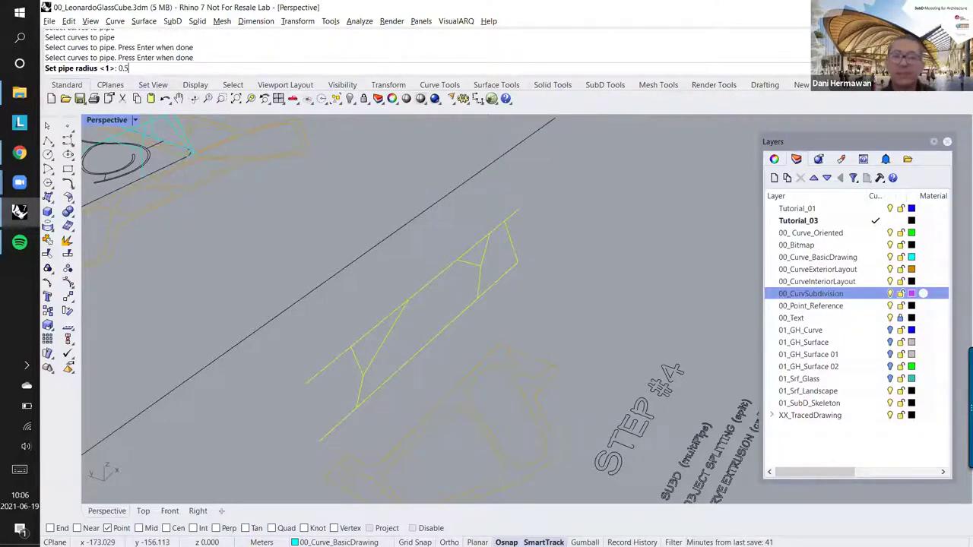
{"action": "type", "text": "0.5"}
{"action": "key", "text": "Return"}
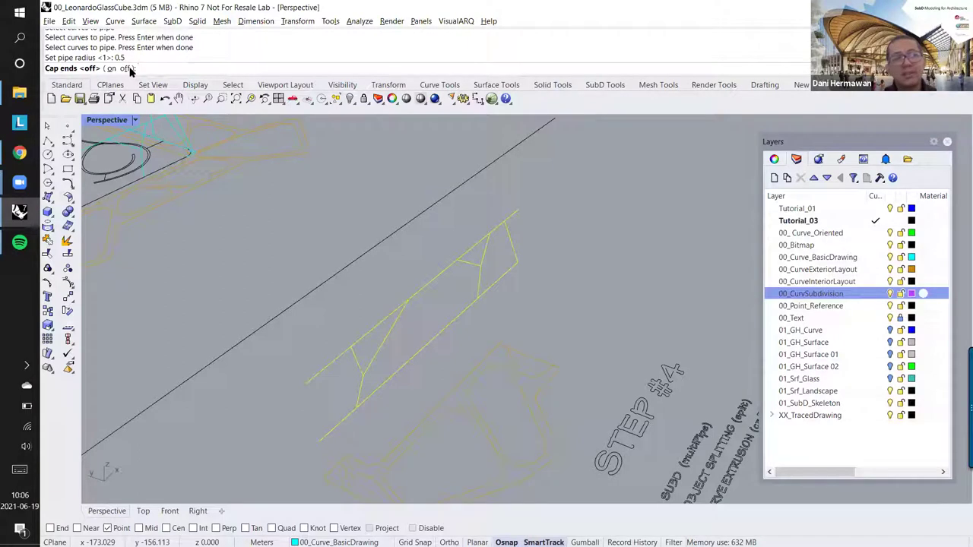
{"action": "left_click", "coordinate": [129, 69]}
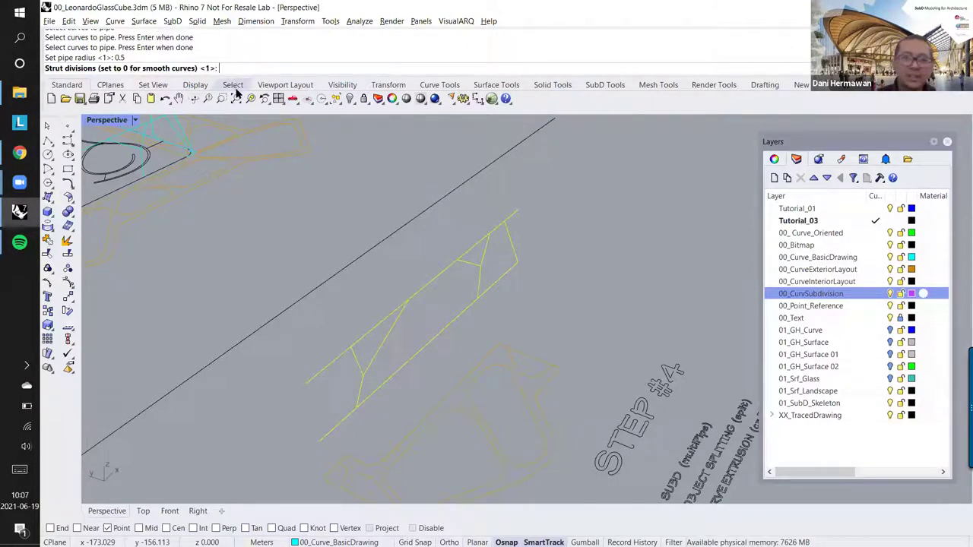
{"action": "key", "text": "Return"}
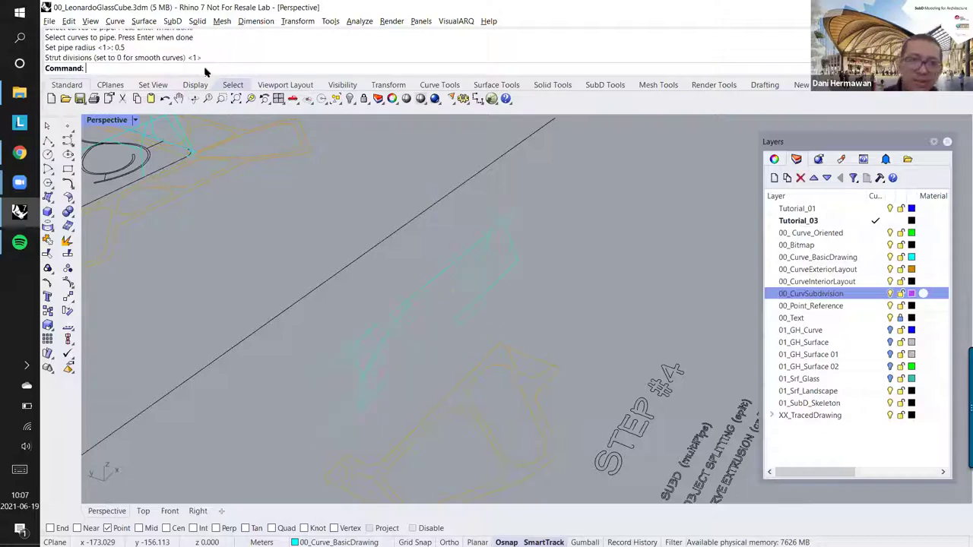
{"action": "type", "text": "Pipe"}
{"action": "key", "text": "Return"}
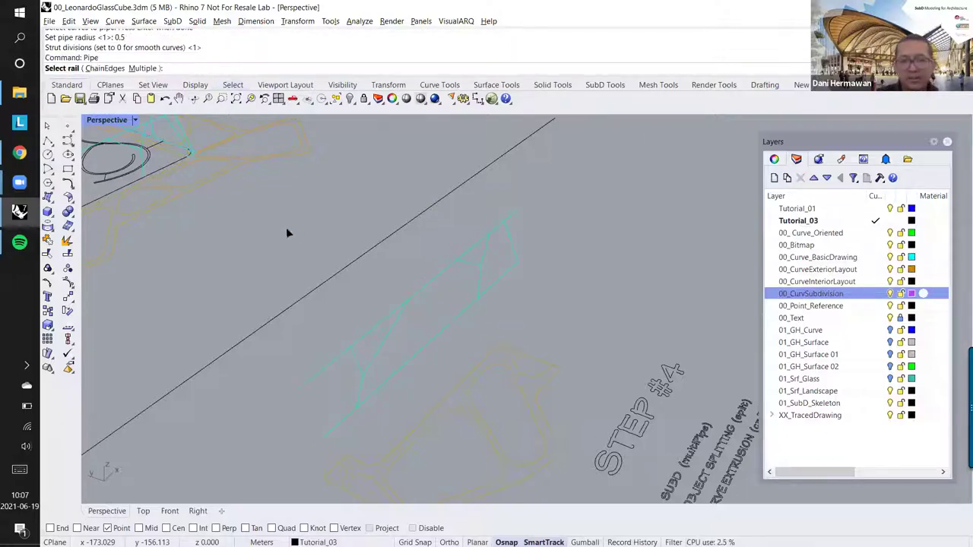
{"action": "right_click_drag", "start_coordinate": [356, 213], "coordinate": [474, 400]}
{"action": "left_click", "coordinate": [459, 266]}
{"action": "key", "text": "Escape"}
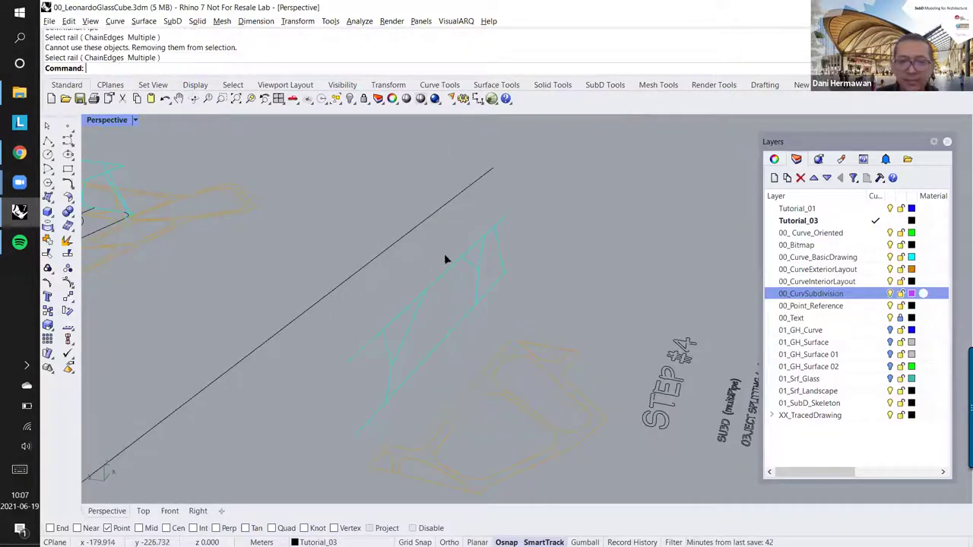
{"action": "right_click_drag", "start_coordinate": [460, 285], "coordinate": [434, 246]}
{"action": "right_click", "coordinate": [435, 246]}
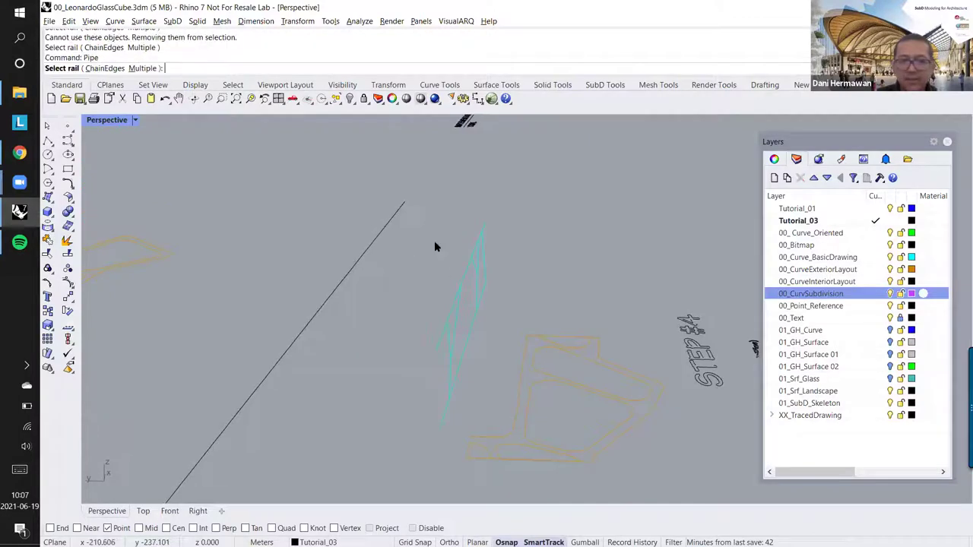
{"action": "left_click", "coordinate": [449, 295]}
{"action": "left_click", "coordinate": [451, 295]}
{"action": "key", "text": "Escape"}
Step: Create pipes around all the facade frame curves at once using Pipe with the Multiple option and a 0.5 radius
{"action": "key", "text": "Return"}
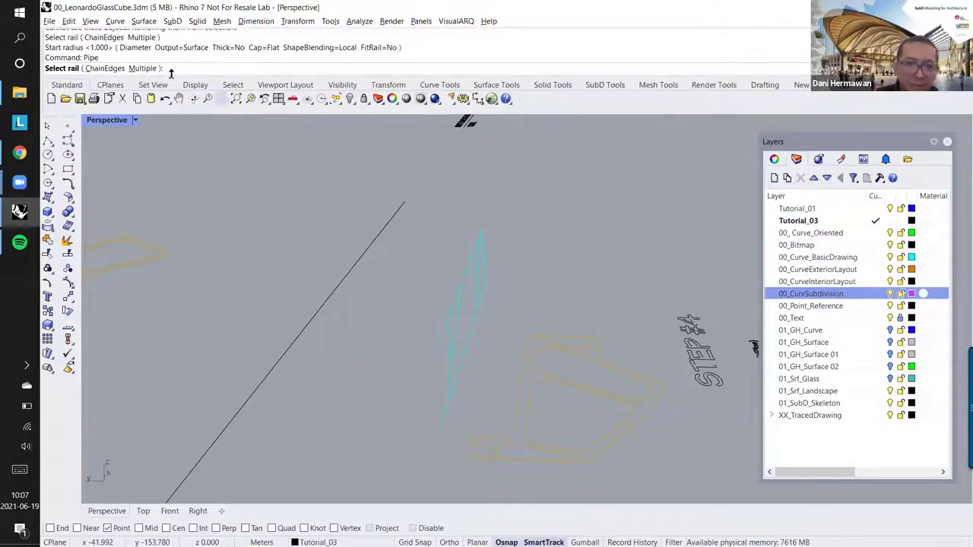
{"action": "left_click", "coordinate": [142, 68]}
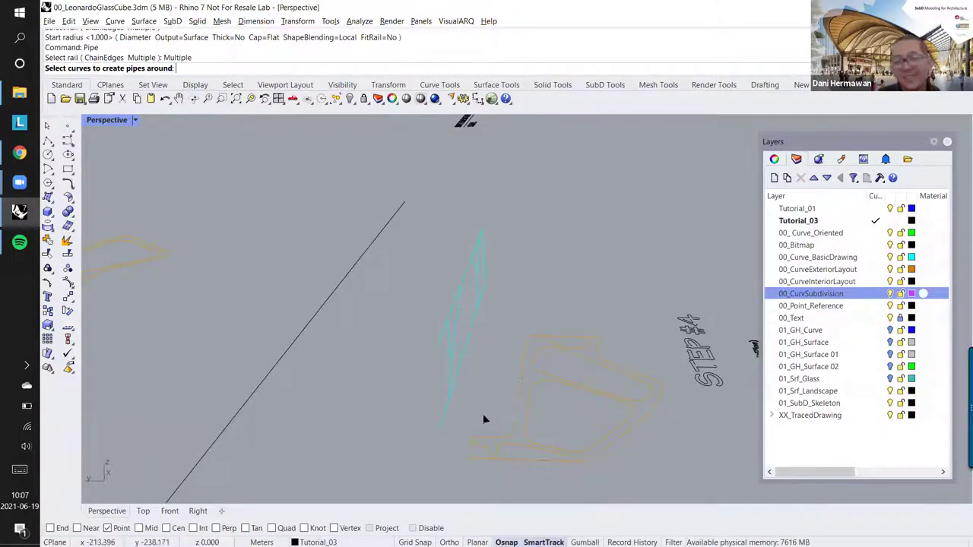
{"action": "left_click_drag", "start_coordinate": [424, 238], "coordinate": [426, 238]}
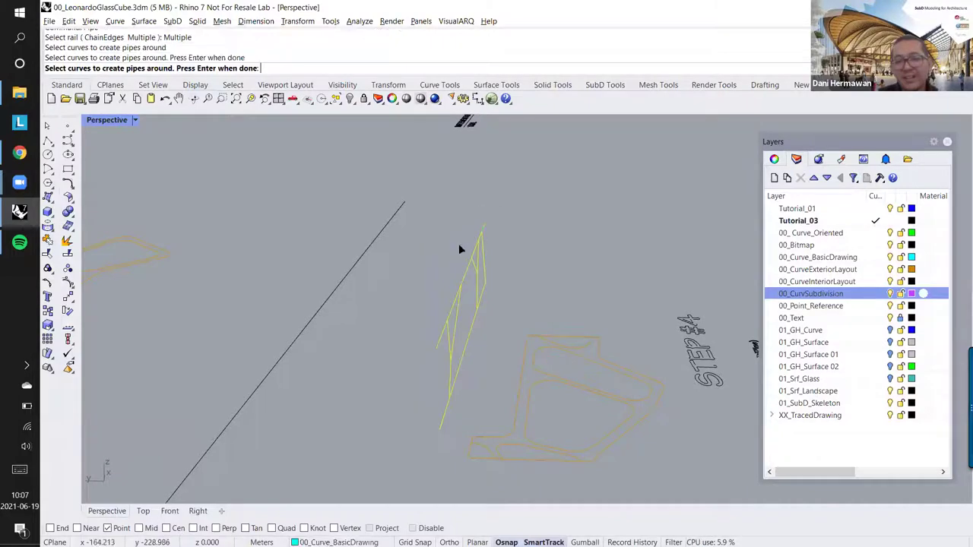
{"action": "right_click", "coordinate": [459, 244]}
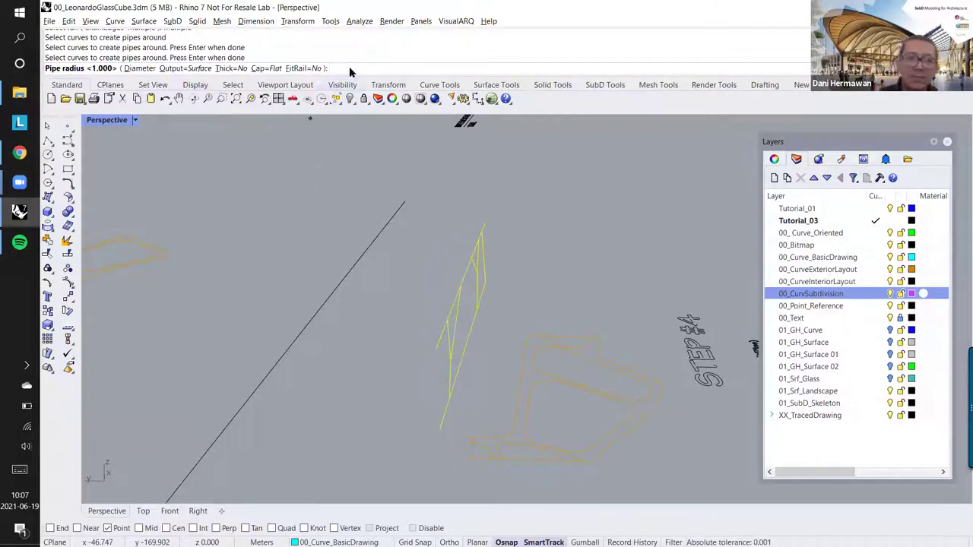
{"action": "type", "text": "0."}
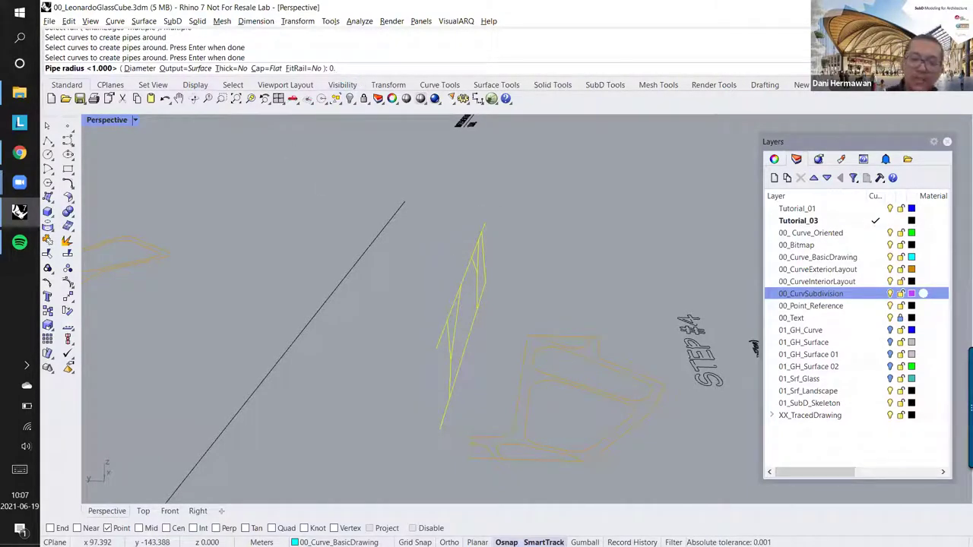
{"action": "type", "text": "5"}
{"action": "key", "text": "Return"}
{"action": "right_click_drag", "start_coordinate": [380, 187], "coordinate": [564, 190]}
{"action": "scroll", "coordinate": [285, 260], "scroll_direction": "up", "scroll_amount": 2}
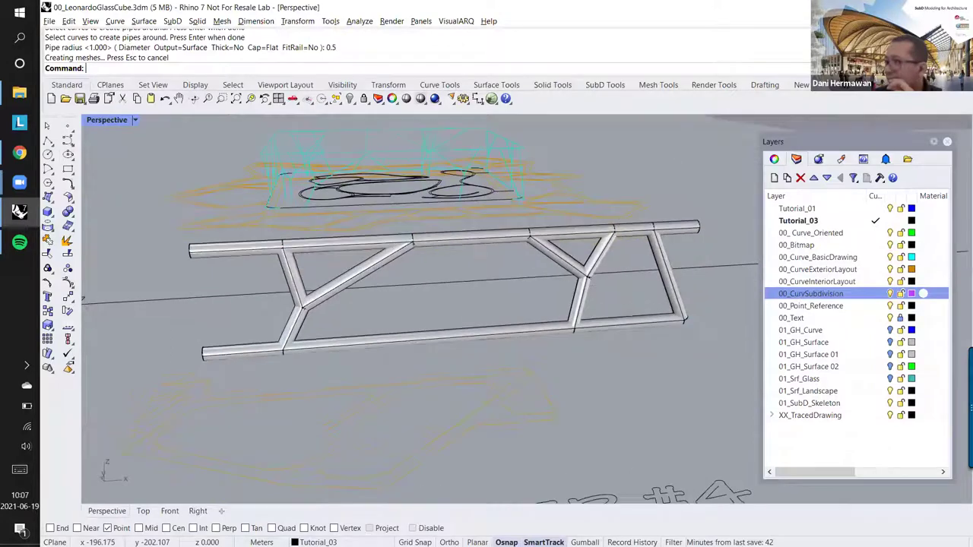
{"action": "scroll", "coordinate": [294, 257], "scroll_direction": "up", "scroll_amount": 2}
Step: Switch to Chrome and examine the Alamy front-elevation photo of the Leonardo Glass Cube among the image results
{"action": "key", "text": "alt+Tab"}
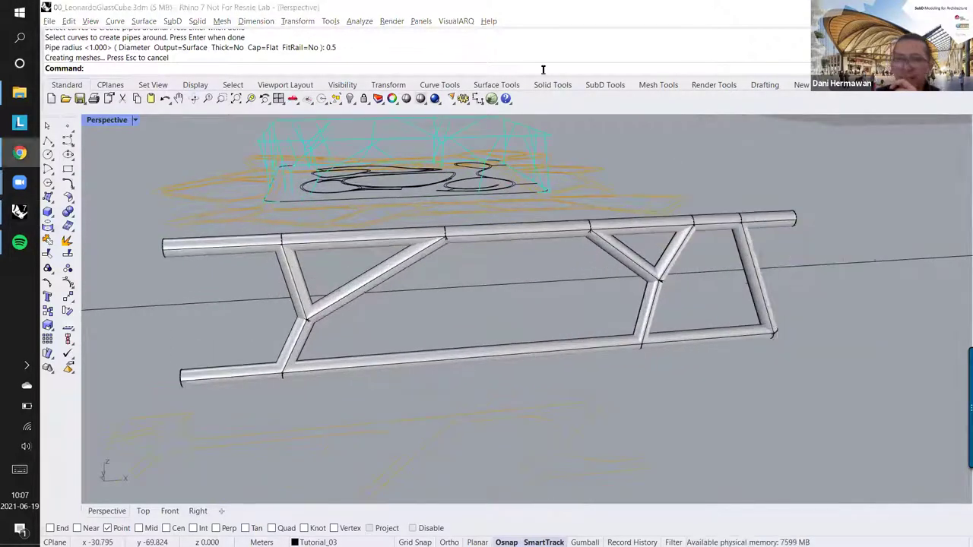
{"action": "key", "text": "super+shift+Left"}
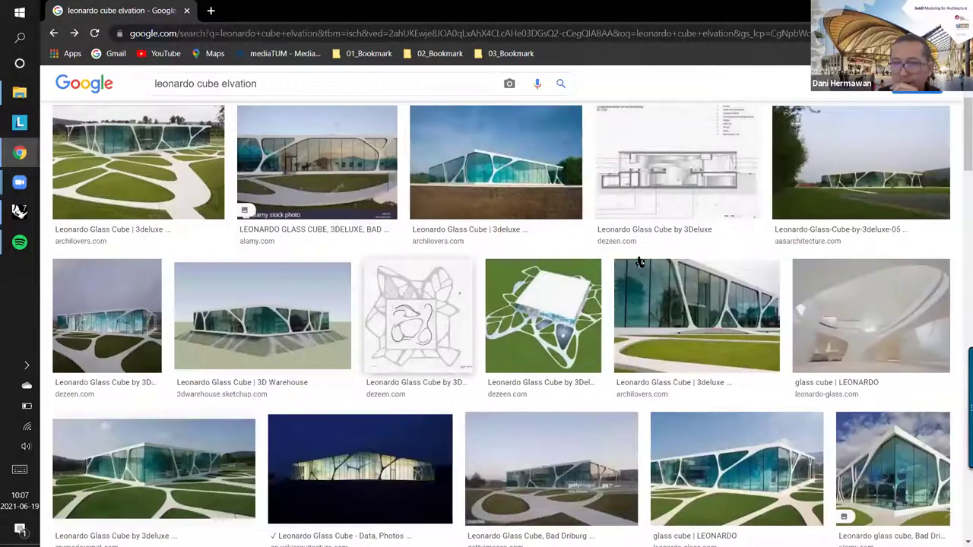
{"action": "left_click", "coordinate": [676, 222]}
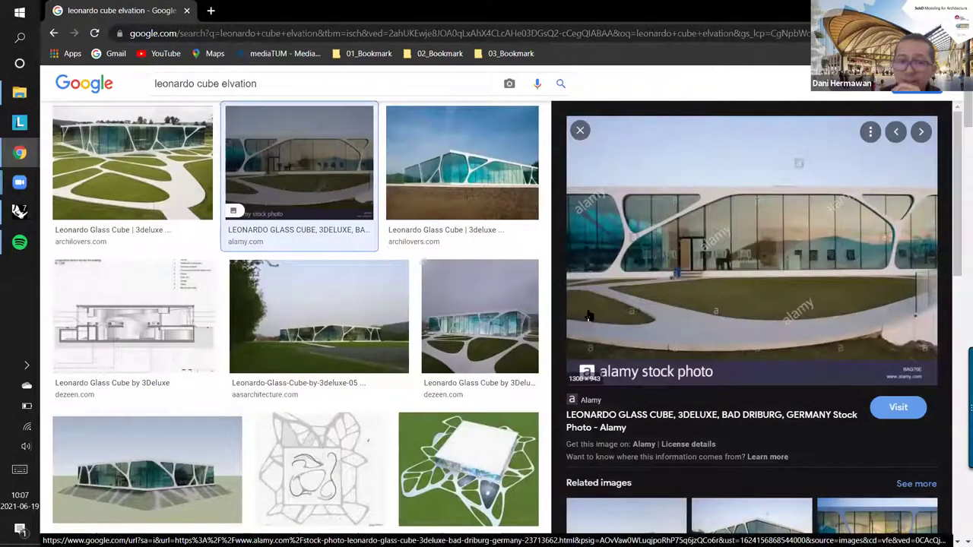
{"action": "scroll", "coordinate": [868, 431], "scroll_direction": "down", "scroll_amount": 2}
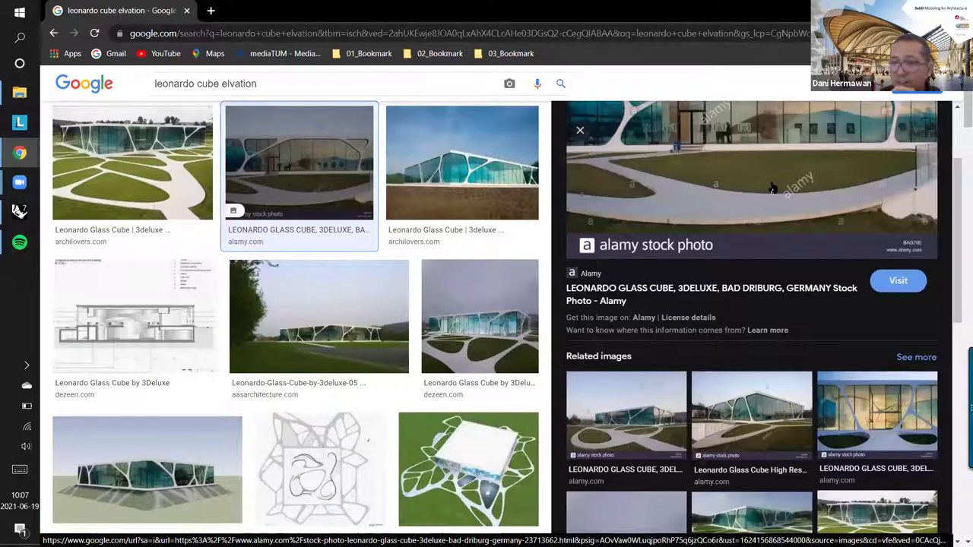
{"action": "scroll", "coordinate": [622, 201], "scroll_direction": "up", "scroll_amount": 1}
{"action": "scroll", "coordinate": [625, 191], "scroll_direction": "up", "scroll_amount": 1}
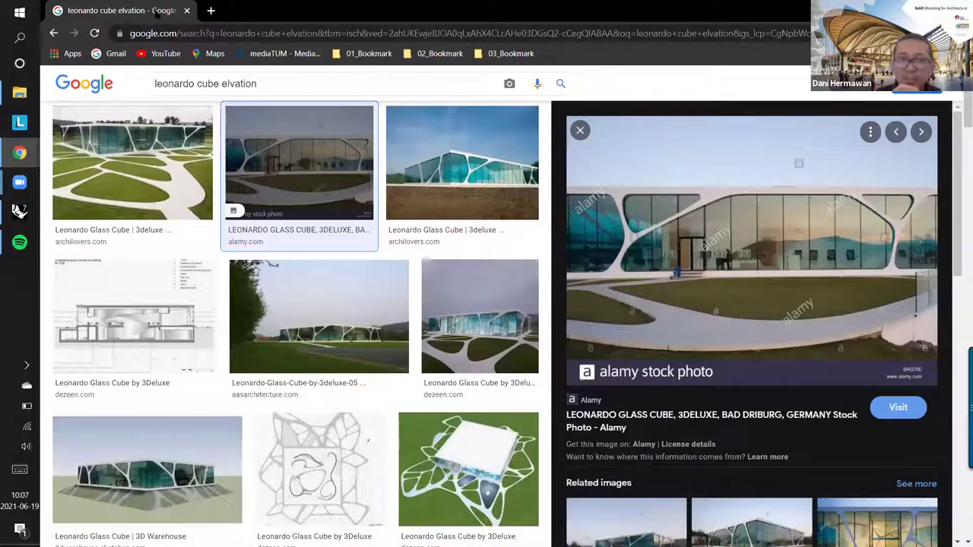
Step: Switch back to Rhino and highlight the three separate pipes meeting at the frame's upper joint near its open end
{"action": "key", "text": "alt+Tab"}
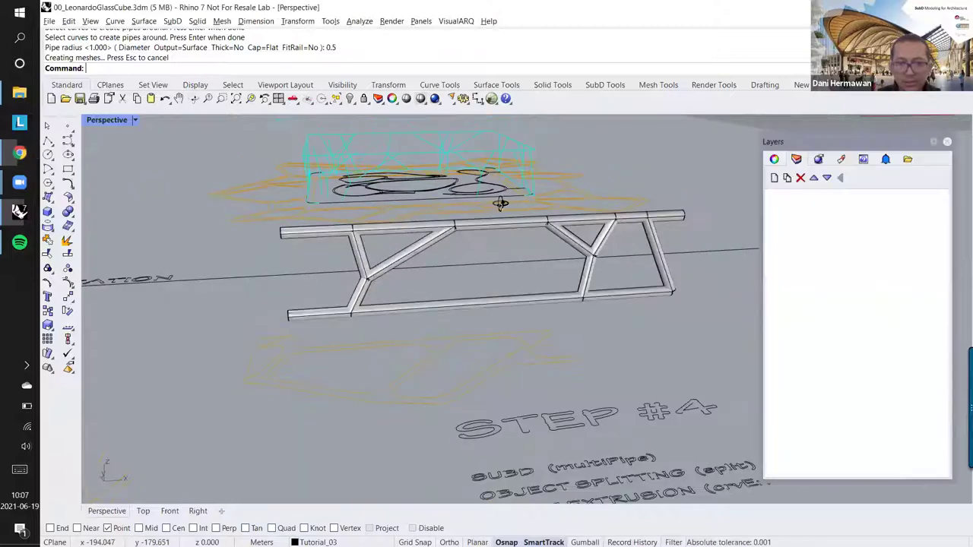
{"action": "right_click_drag", "start_coordinate": [542, 212], "coordinate": [429, 246]}
{"action": "scroll", "coordinate": [382, 258], "scroll_direction": "up", "scroll_amount": 5}
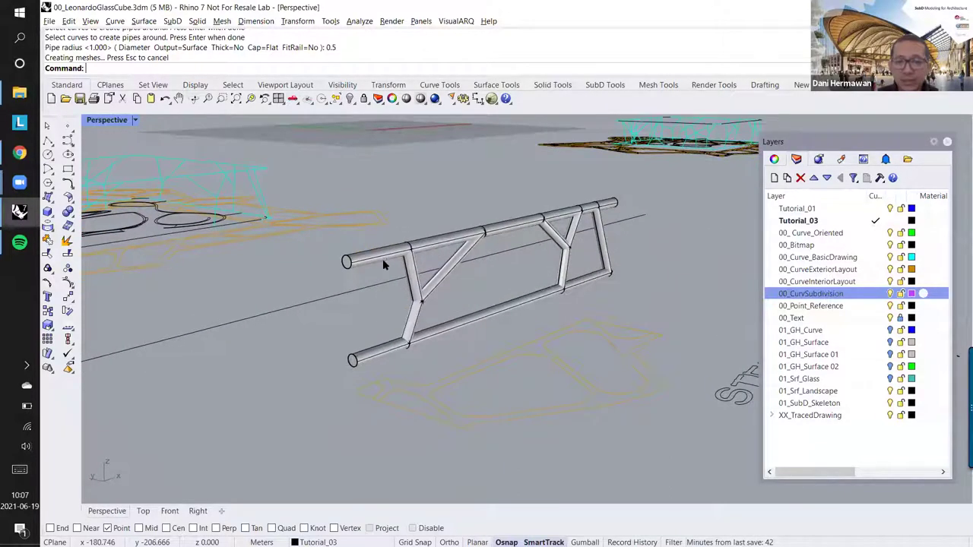
{"action": "left_click", "coordinate": [395, 266]}
{"action": "left_click", "coordinate": [402, 272]}
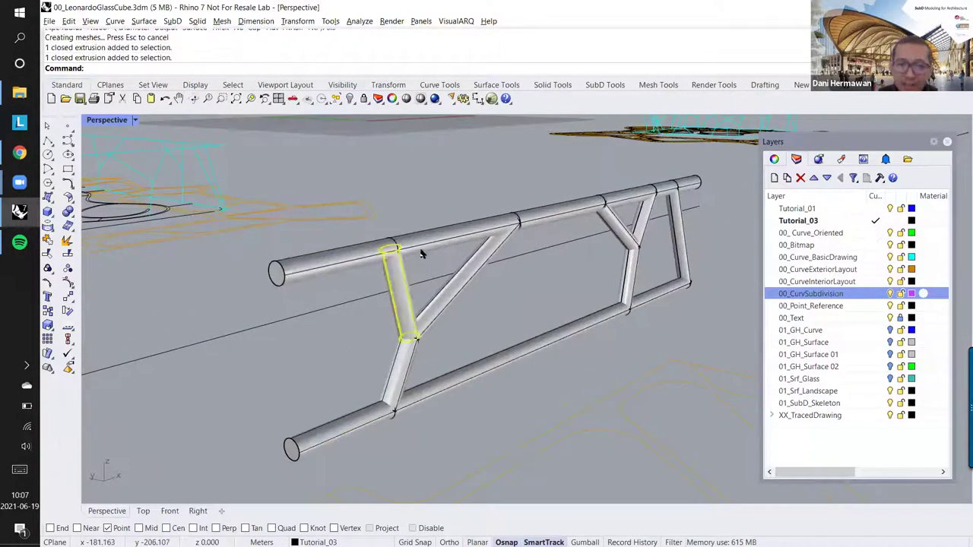
{"action": "left_click", "coordinate": [382, 255], "text": "shift"}
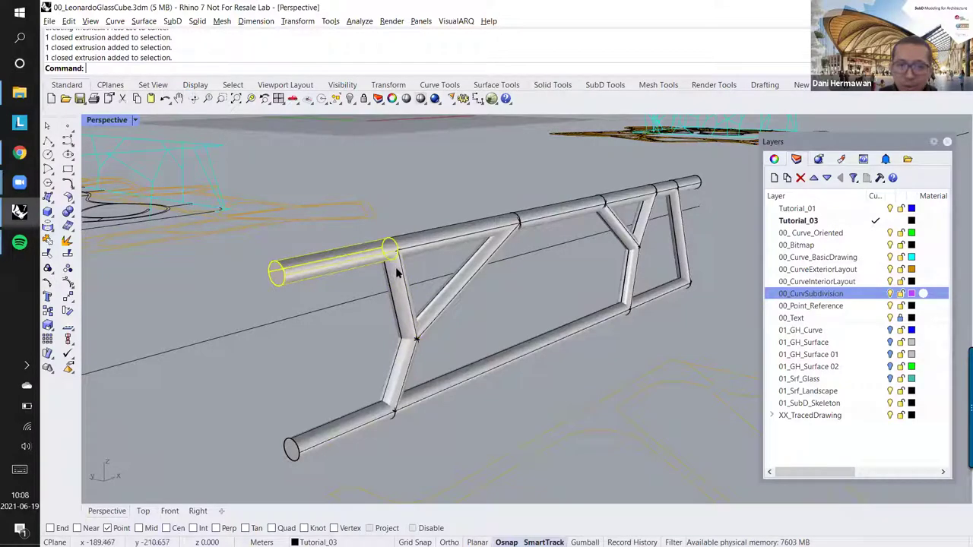
{"action": "left_click", "coordinate": [395, 267], "text": "shift"}
{"action": "left_click", "coordinate": [412, 242], "text": "shift"}
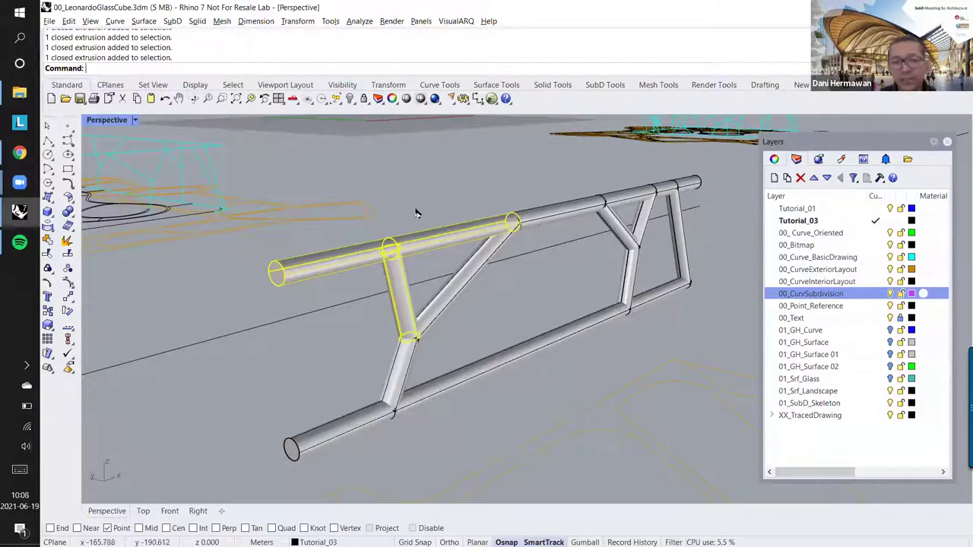
{"action": "key", "text": "Escape"}
{"action": "left_click", "coordinate": [393, 268]}
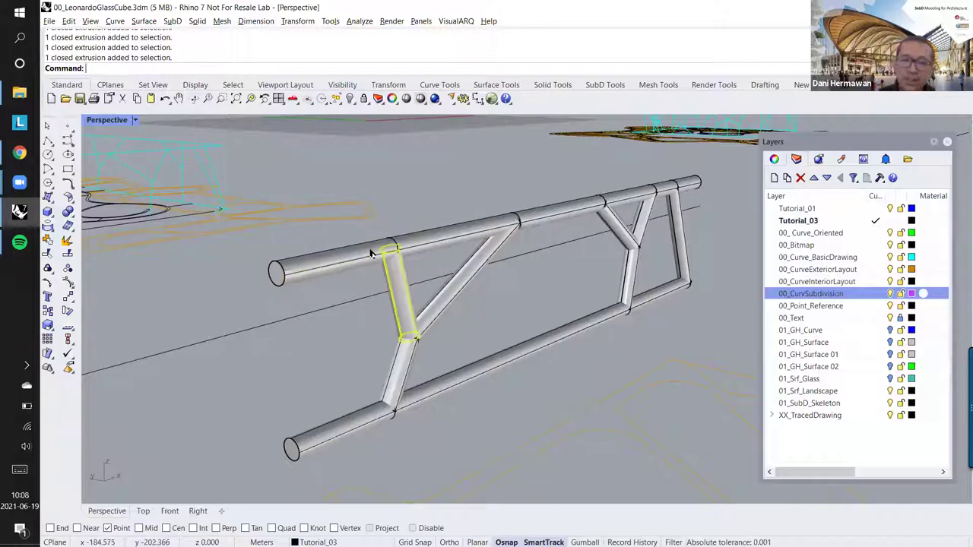
{"action": "left_click", "coordinate": [373, 254], "text": "shift"}
{"action": "left_click", "coordinate": [427, 239], "text": "shift"}
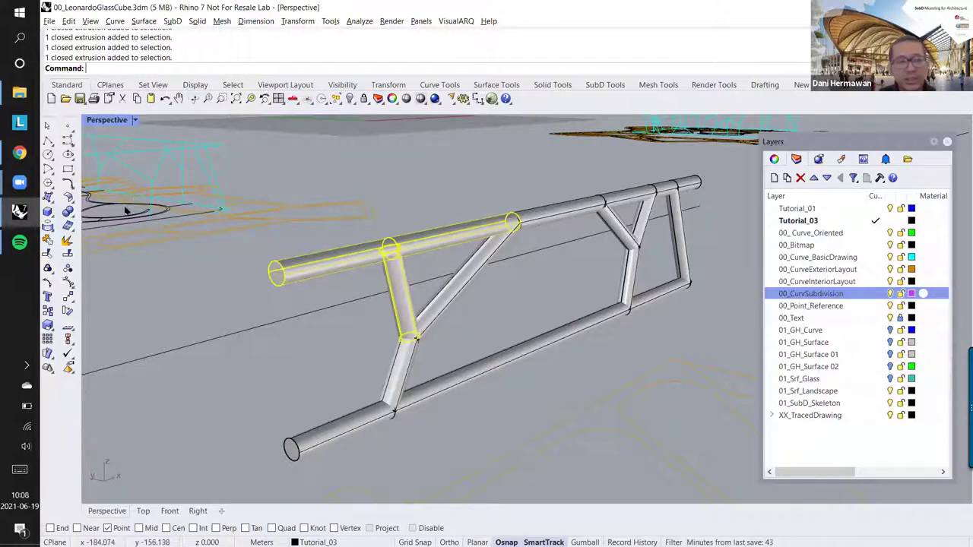
Step: Try a Boolean union on the three highlighted pipes at the frame's upper joint
{"action": "left_click", "coordinate": [68, 212]}
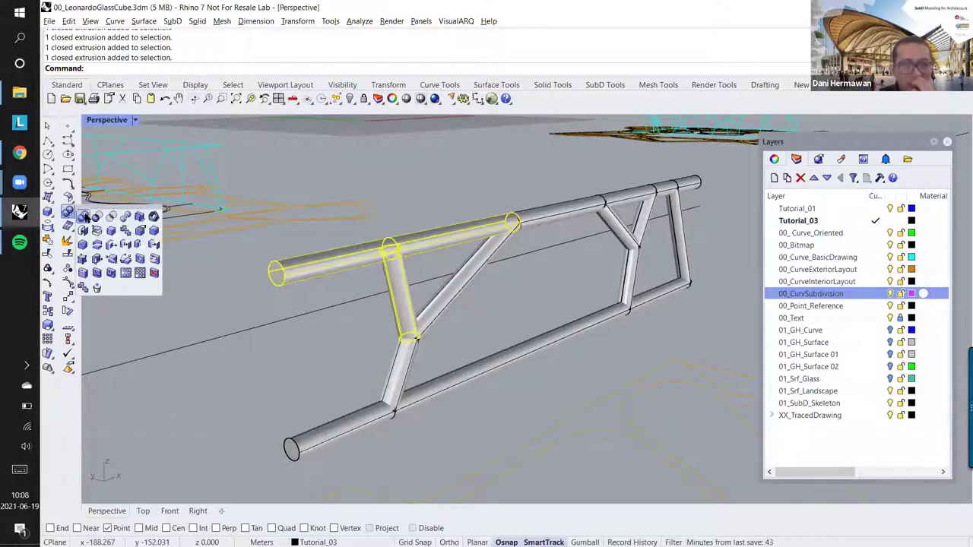
{"action": "left_click", "coordinate": [85, 217]}
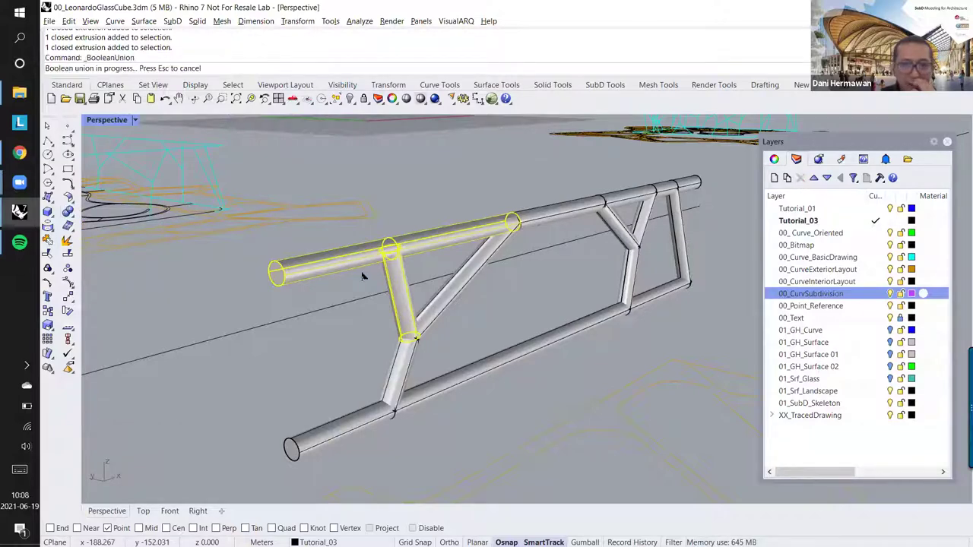
{"action": "left_click", "coordinate": [400, 264]}
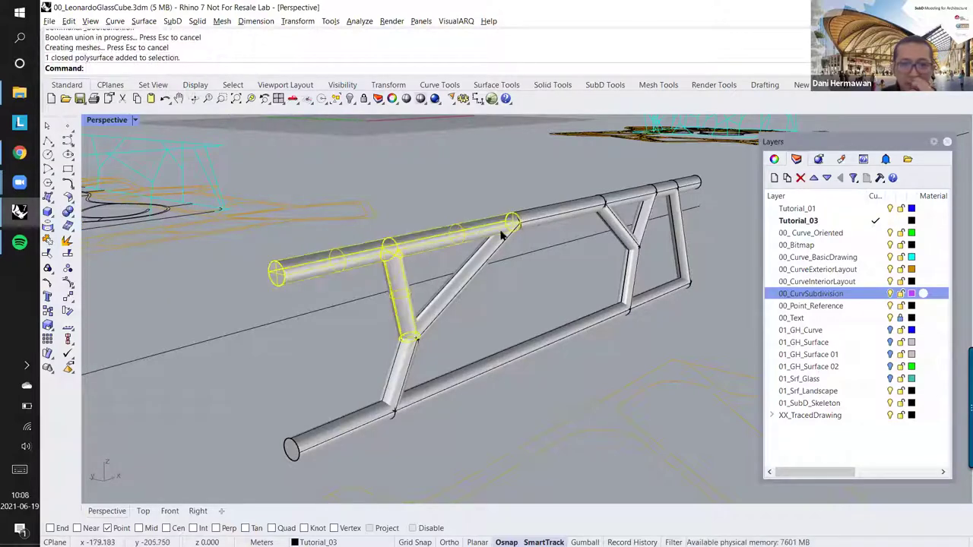
{"action": "left_click", "coordinate": [478, 193]}
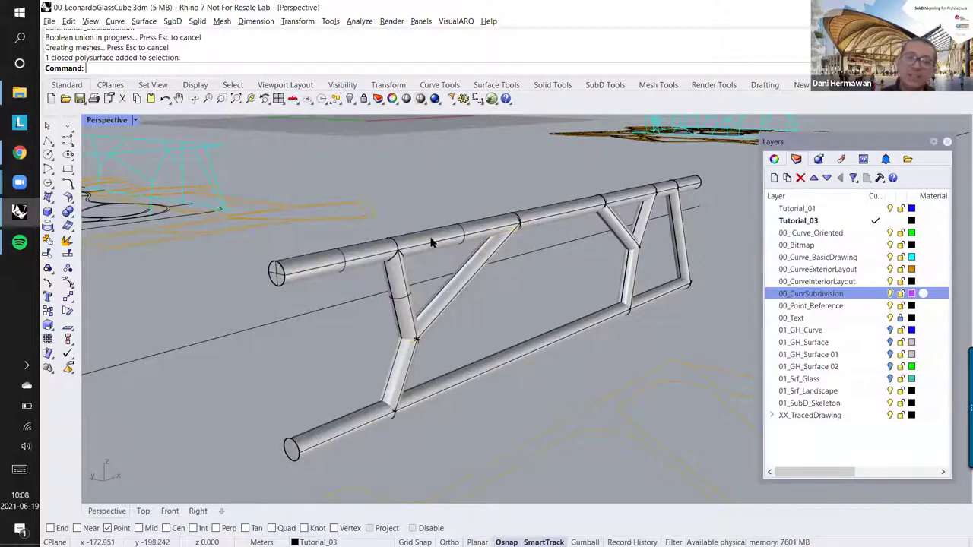
{"action": "left_click", "coordinate": [382, 246]}
{"action": "left_click", "coordinate": [448, 193]}
Step: Undo the Boolean union and the Pipe operation on the facade frame, going back to the bare curves
{"action": "key", "text": "ctrl+z"}
{"action": "left_click", "coordinate": [469, 248]}
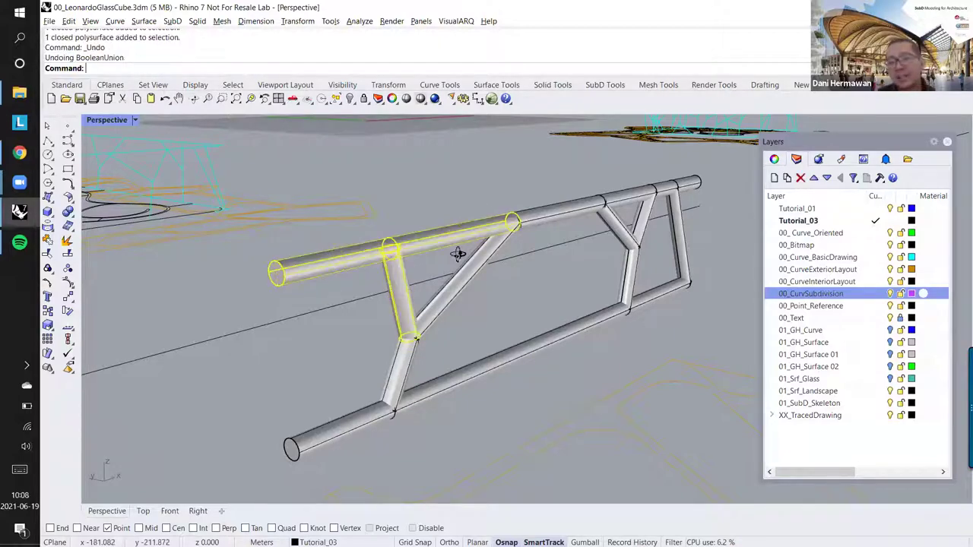
{"action": "right_click_drag", "start_coordinate": [469, 248], "coordinate": [497, 194]}
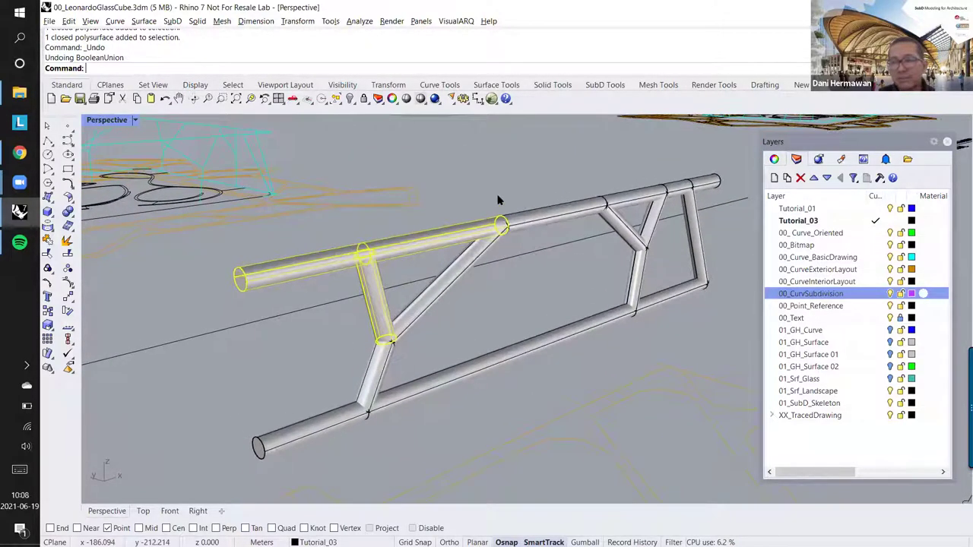
{"action": "left_click", "coordinate": [498, 194]}
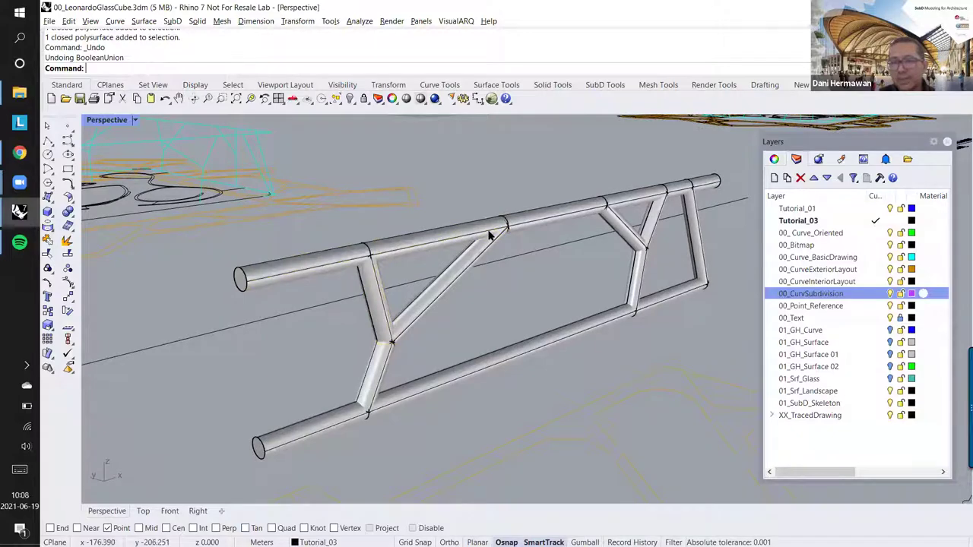
{"action": "right_click_drag", "start_coordinate": [490, 236], "coordinate": [480, 257]}
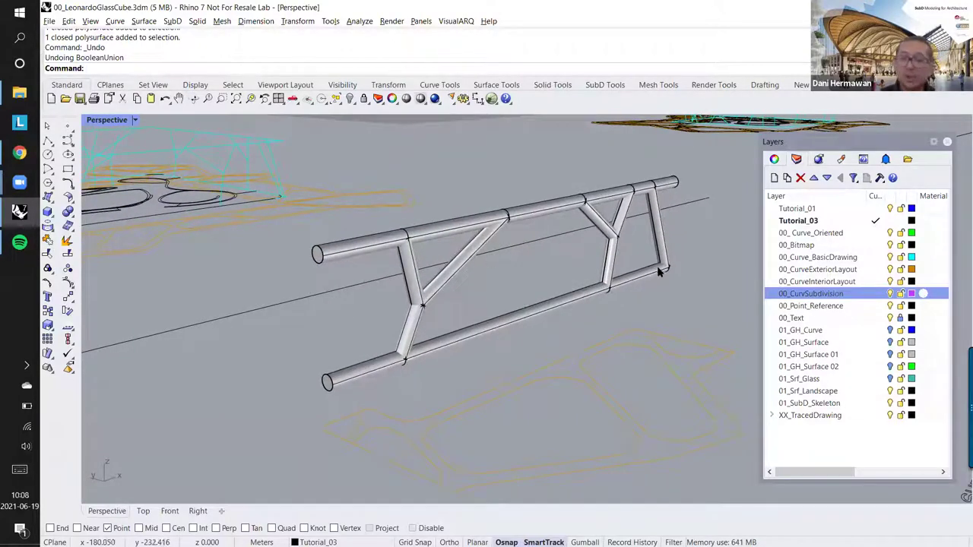
{"action": "key", "text": "ctrl+z"}
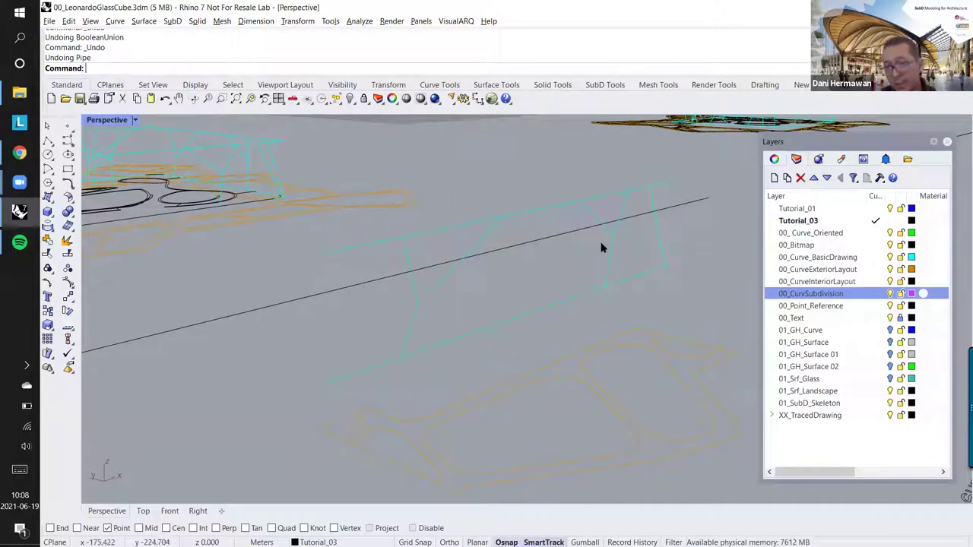
{"action": "right_click_drag", "start_coordinate": [600, 247], "coordinate": [586, 271]}
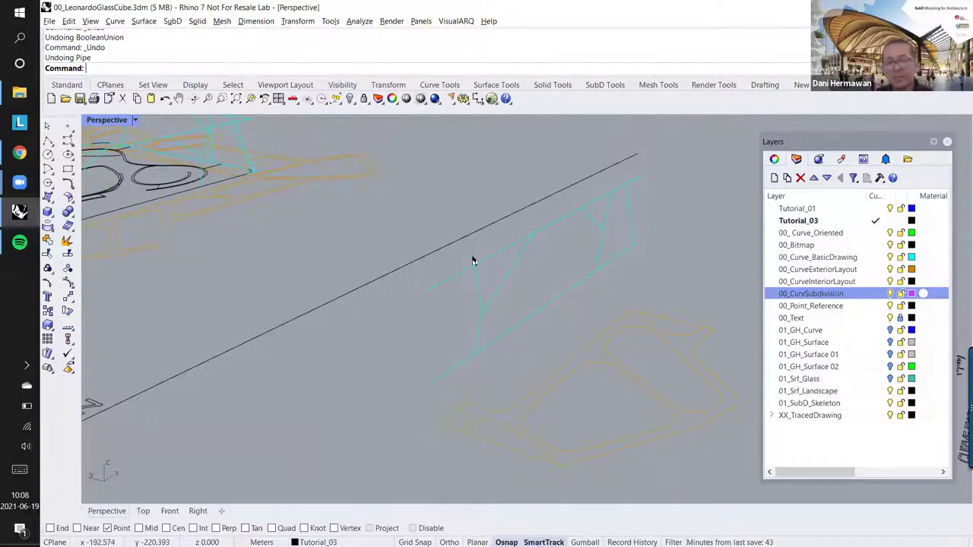
{"action": "right_click_drag", "start_coordinate": [472, 258], "coordinate": [492, 250]}
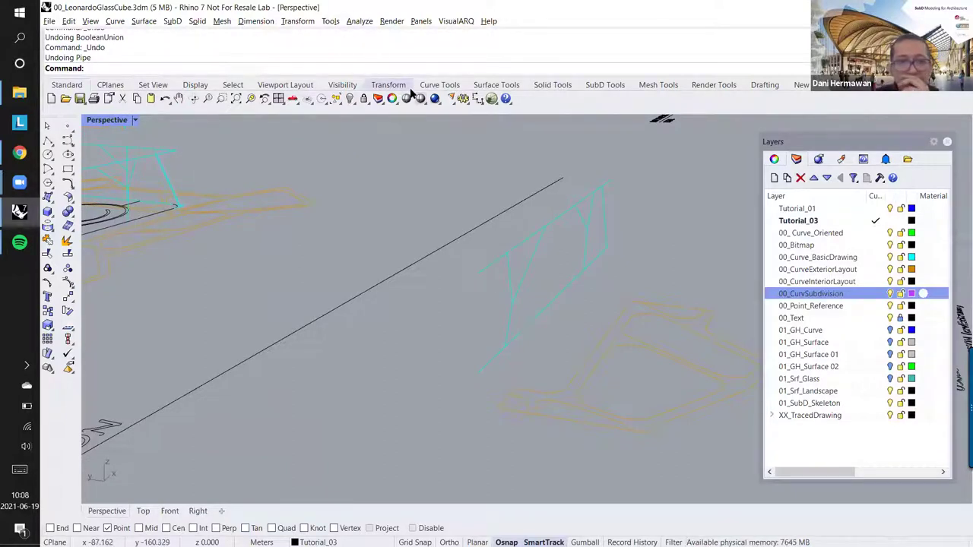
{"action": "left_click", "coordinate": [174, 23]}
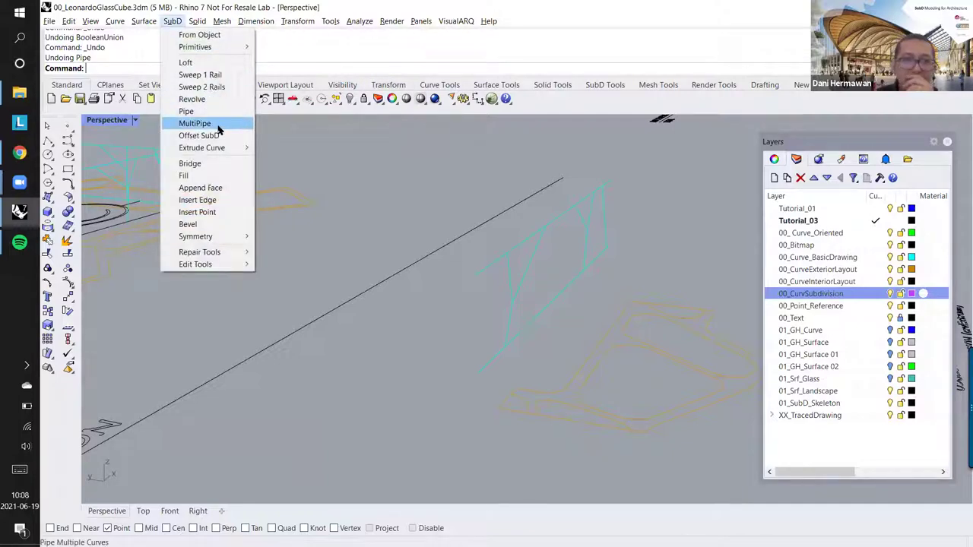
{"action": "left_click", "coordinate": [372, 196]}
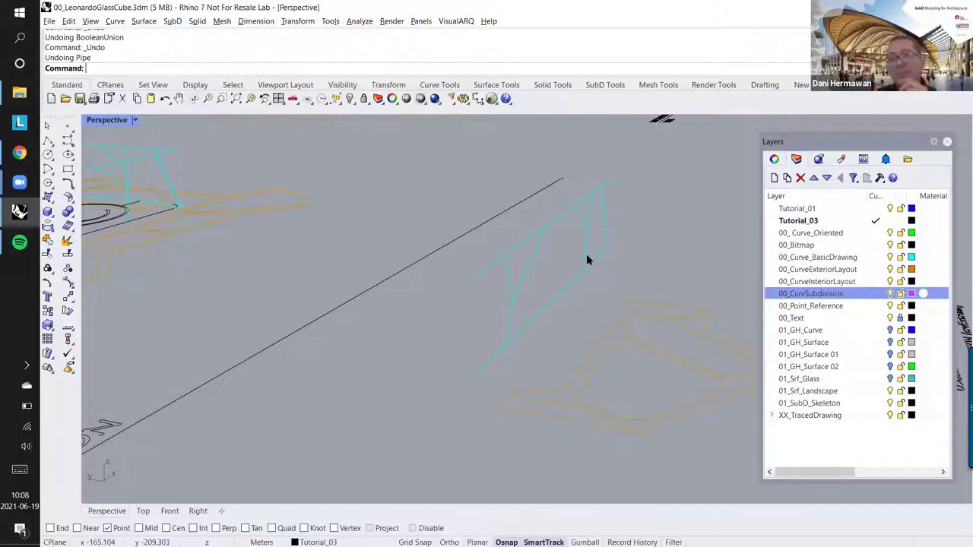
Step: Try a MultiPipe on the grouped facade frame curves with a 0.3 radius, uncapped ends and 1 strut division
{"action": "right_click_drag", "start_coordinate": [571, 282], "coordinate": [537, 358]}
{"action": "left_click_drag", "start_coordinate": [537, 358], "coordinate": [482, 201]}
{"action": "left_click_drag", "start_coordinate": [606, 163], "coordinate": [521, 240]}
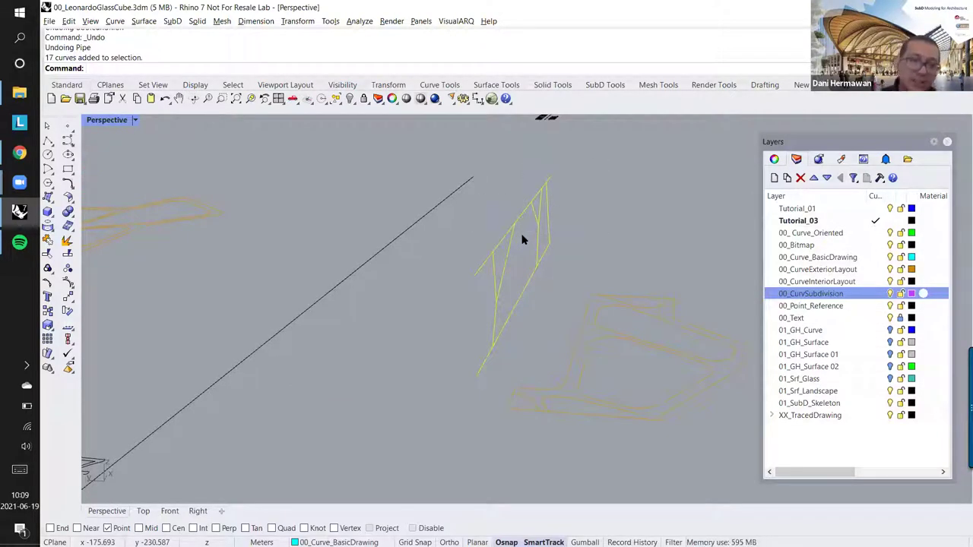
{"action": "type", "text": "MultiPipe"}
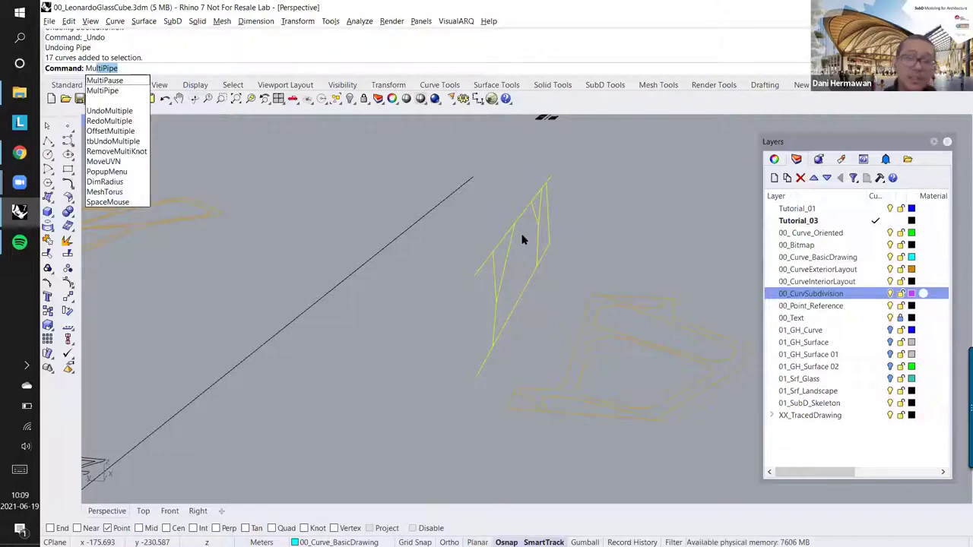
{"action": "key", "text": "Return"}
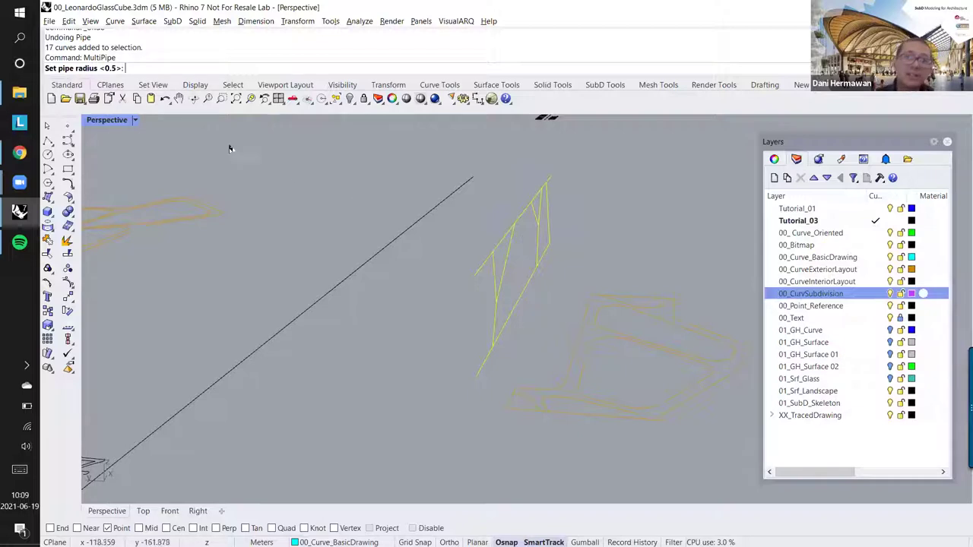
{"action": "right_click_drag", "start_coordinate": [293, 255], "coordinate": [114, 80]}
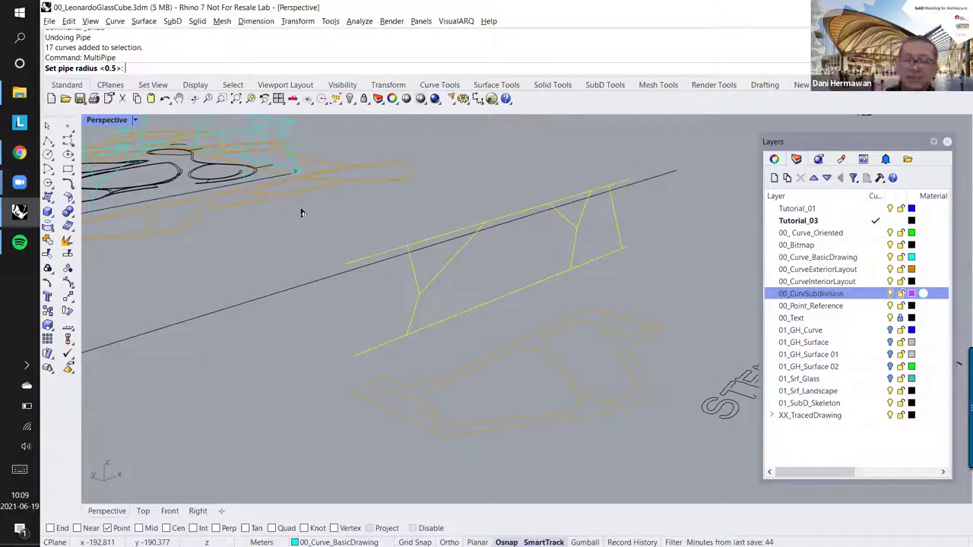
{"action": "type", "text": ".3"}
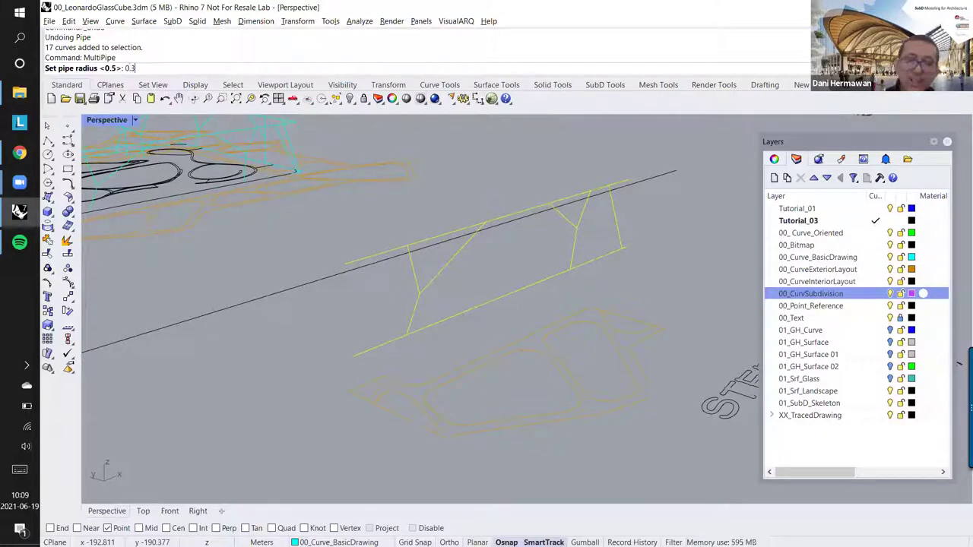
{"action": "key", "text": "Return"}
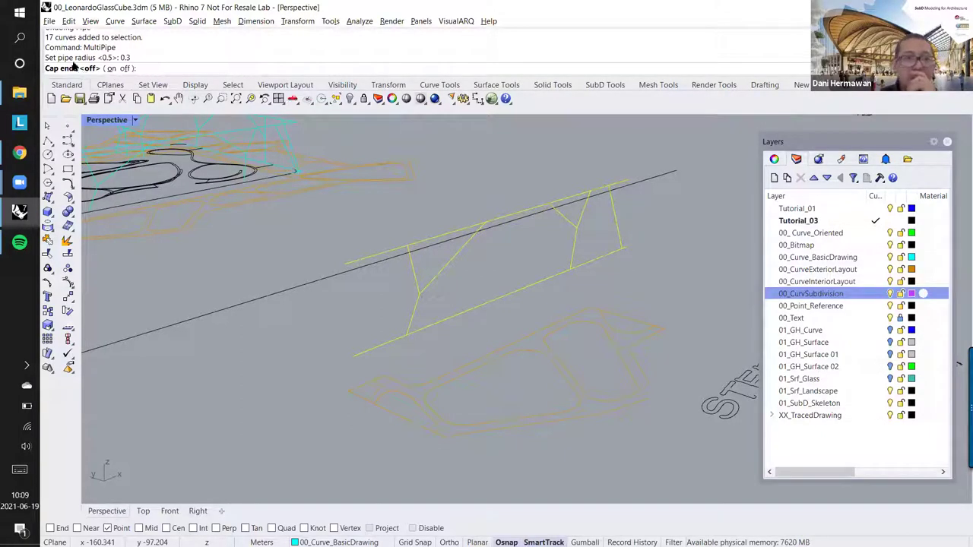
{"action": "left_click", "coordinate": [124, 68]}
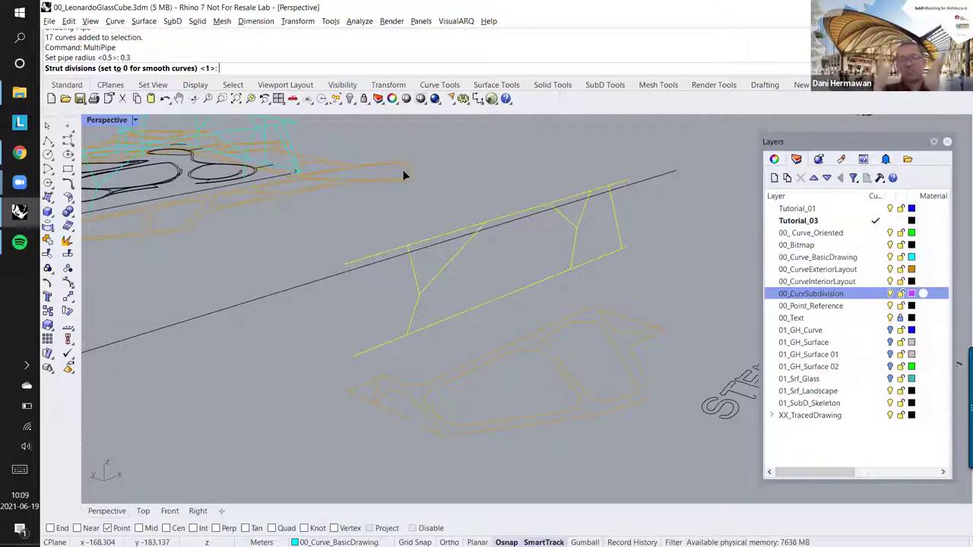
{"action": "key", "text": "Return"}
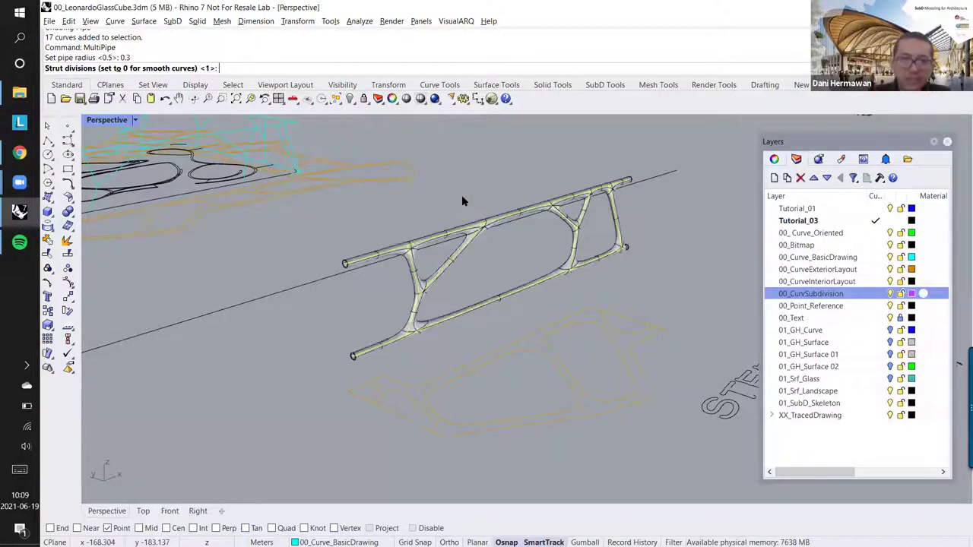
Step: Inspect the blended joints of the SubD frame up close and undo the MultiPipe
{"action": "right_click_drag", "start_coordinate": [454, 219], "coordinate": [425, 211]}
{"action": "scroll", "coordinate": [352, 215], "scroll_direction": "up", "scroll_amount": 5}
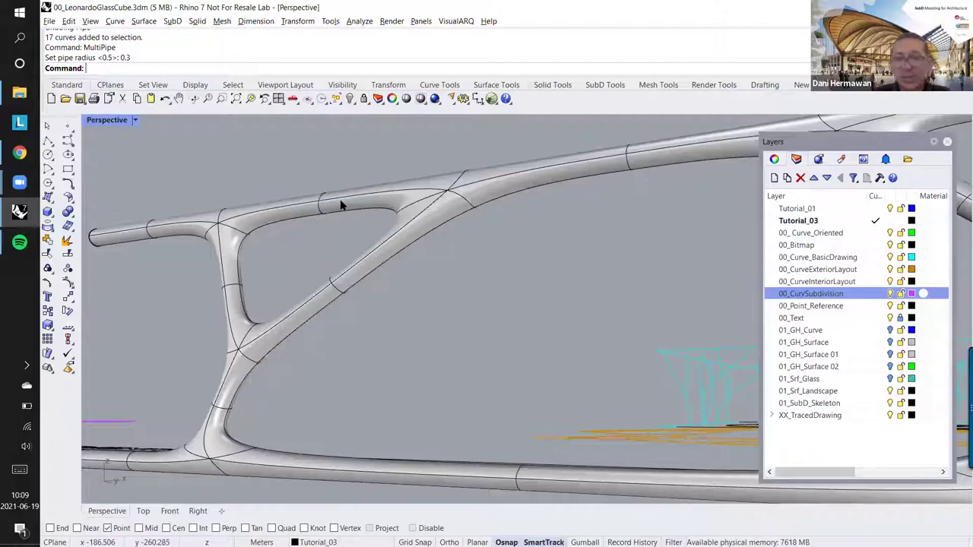
{"action": "right_click_drag", "start_coordinate": [340, 205], "coordinate": [467, 236]}
{"action": "key", "text": "ctrl+z"}
{"action": "left_click", "coordinate": [467, 234]}
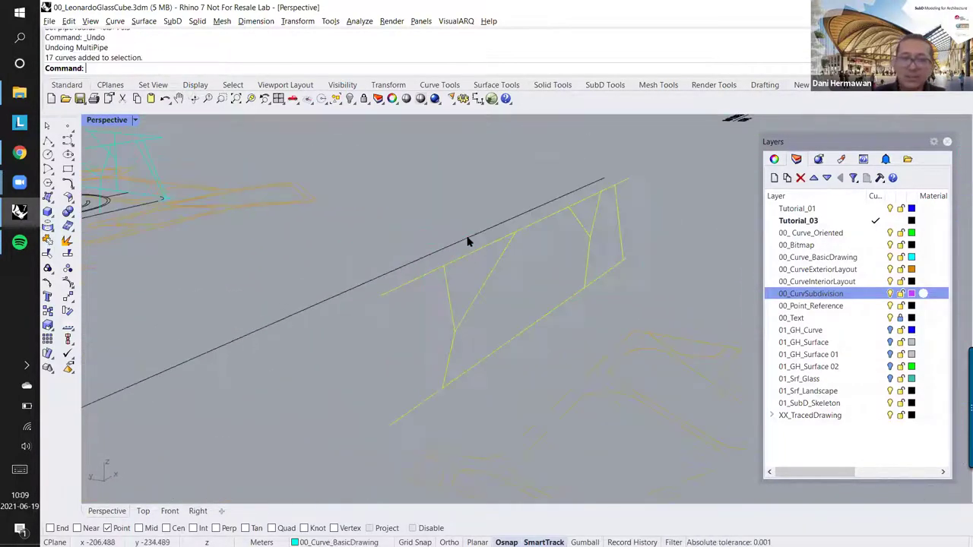
Step: Select the facade frame curves and ungroup them
{"action": "left_click", "coordinate": [516, 292]}
{"action": "left_click", "coordinate": [495, 269]}
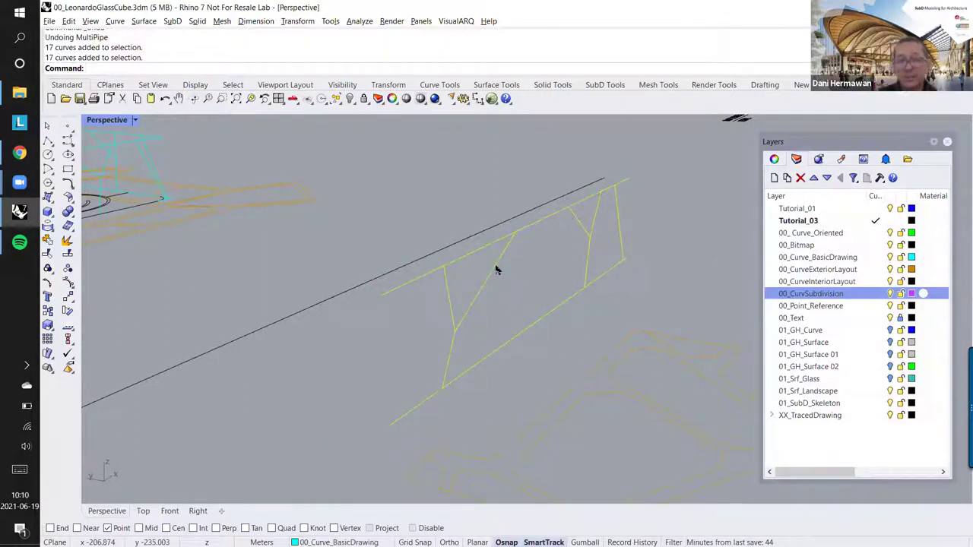
{"action": "key", "text": "Escape"}
{"action": "left_click", "coordinate": [495, 270]}
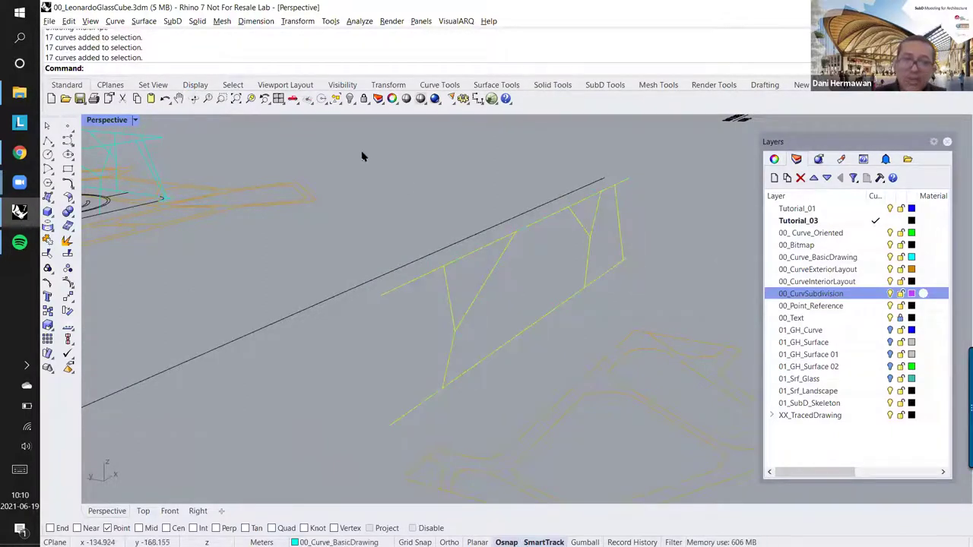
{"action": "type", "text": "Ungroup"}
{"action": "key", "text": "Return"}
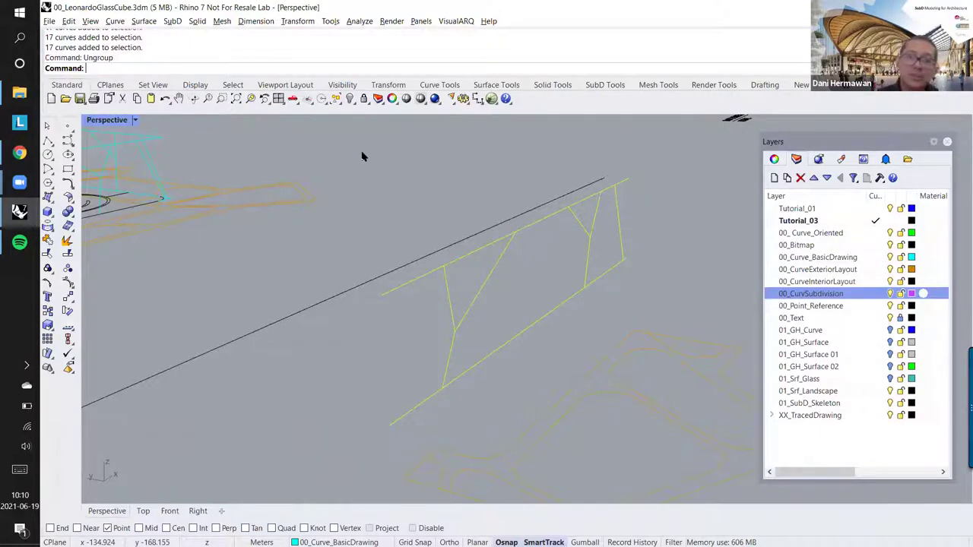
Step: Pick individual curve segments near the frame's open end and undo the ungrouping
{"action": "left_click", "coordinate": [412, 280]}
{"action": "left_click", "coordinate": [448, 292]}
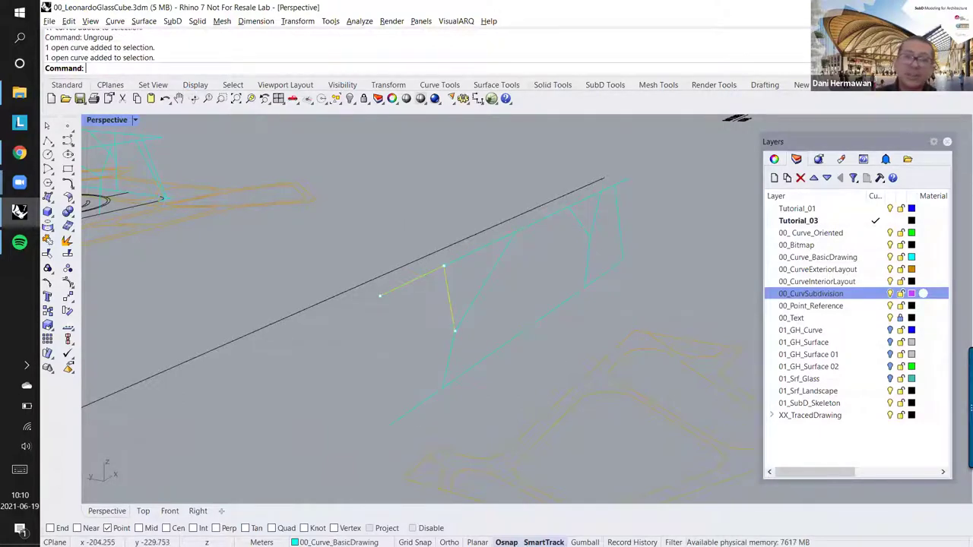
{"action": "left_click", "coordinate": [449, 359]}
{"action": "key", "text": "ctrl+z"}
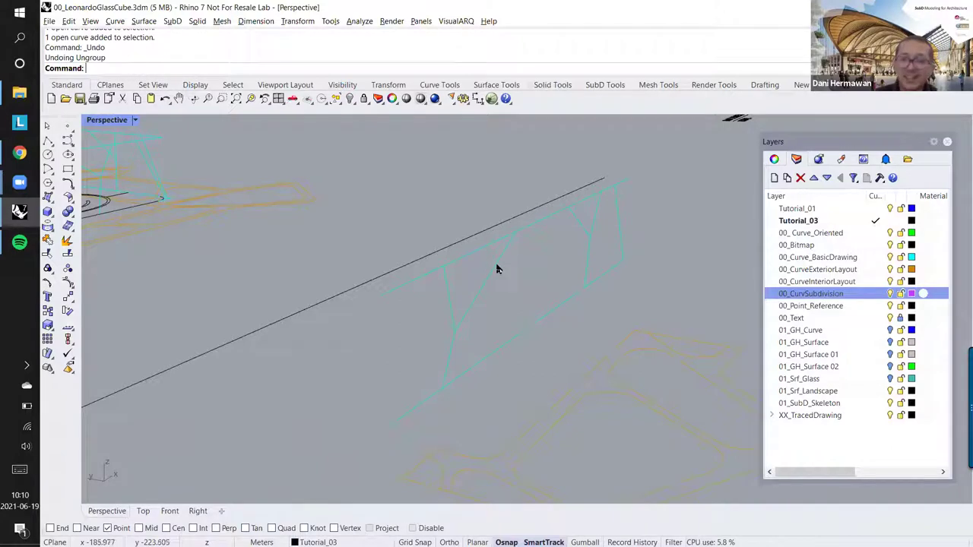
Step: Run MultiPipe on the grouped facade frame curves with a 0.3 radius, capped ends and 1 strut division
{"action": "left_click", "coordinate": [497, 268]}
{"action": "type", "text": "multipipe"}
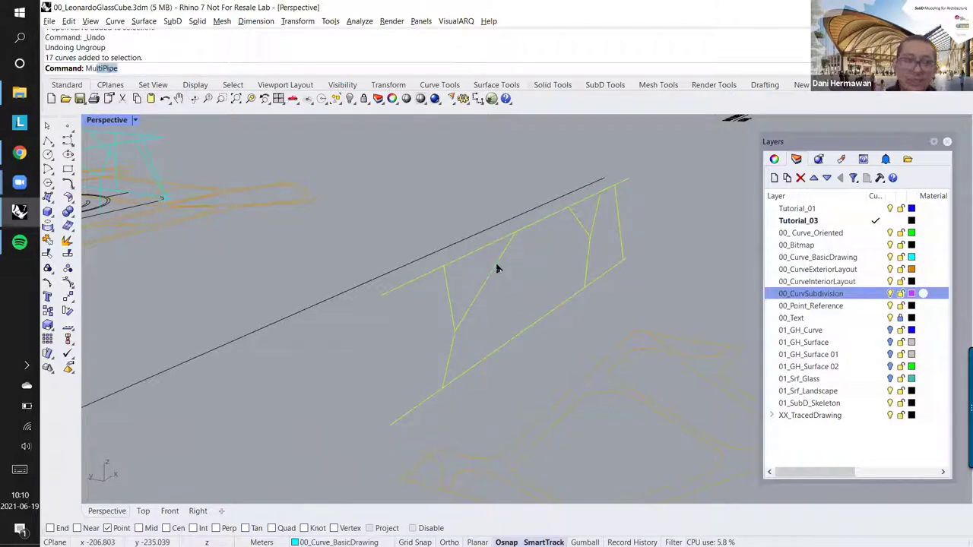
{"action": "key", "text": "Return"}
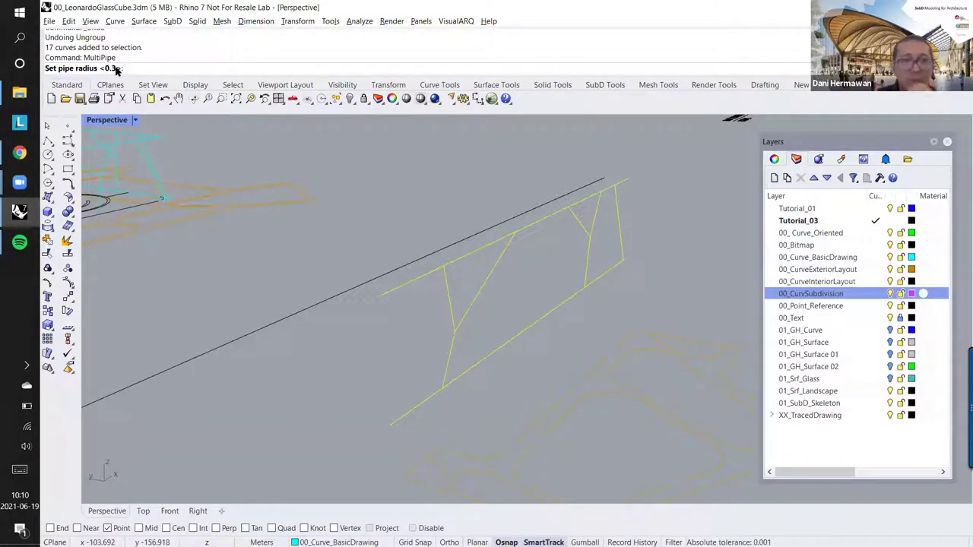
{"action": "key", "text": "Return"}
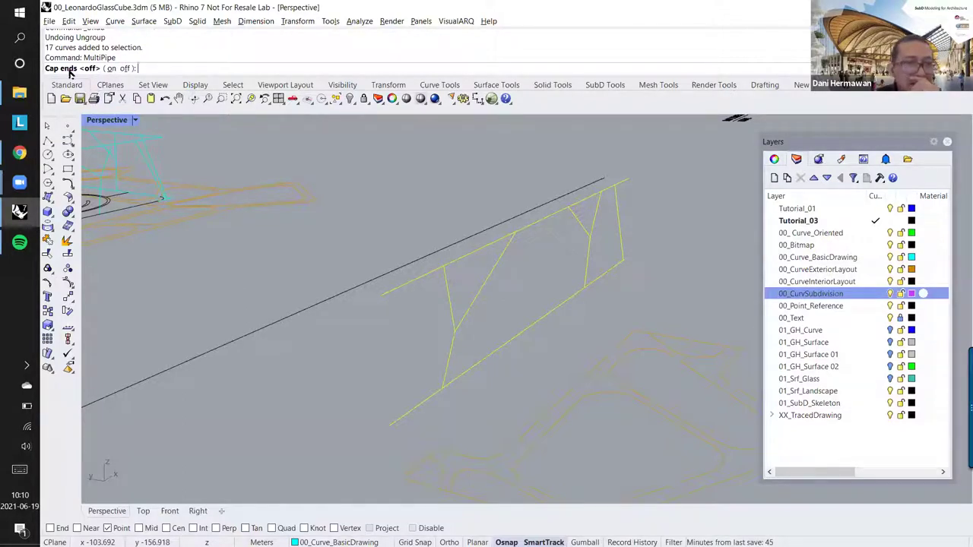
{"action": "left_click", "coordinate": [112, 69]}
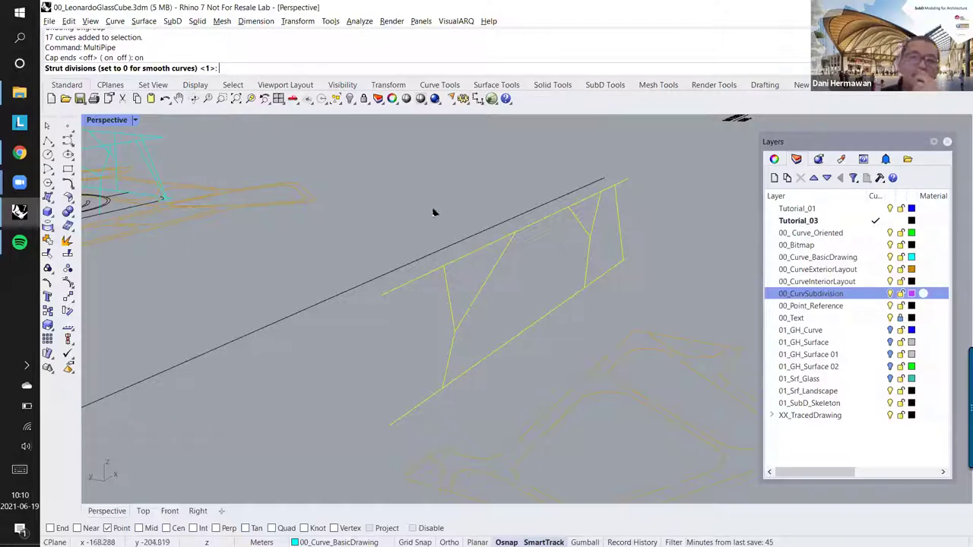
{"action": "key", "text": "Return"}
Step: Examine the capped upper and lower ends of the SubD frame and its overall shape
{"action": "right_click_drag", "start_coordinate": [448, 268], "coordinate": [344, 181]}
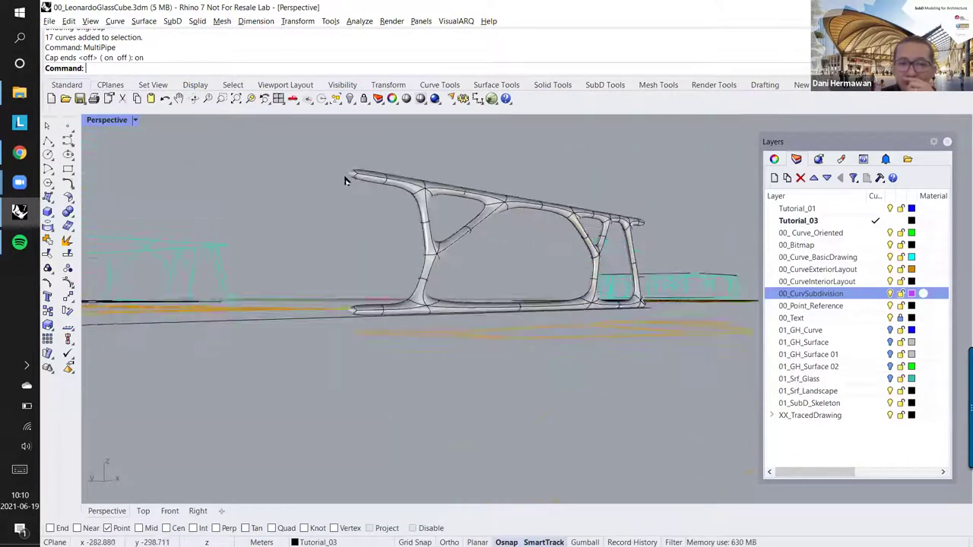
{"action": "scroll", "coordinate": [344, 180], "scroll_direction": "up", "scroll_amount": 5}
{"action": "scroll", "coordinate": [370, 169], "scroll_direction": "down", "scroll_amount": 5}
{"action": "scroll", "coordinate": [367, 325], "scroll_direction": "up", "scroll_amount": 4}
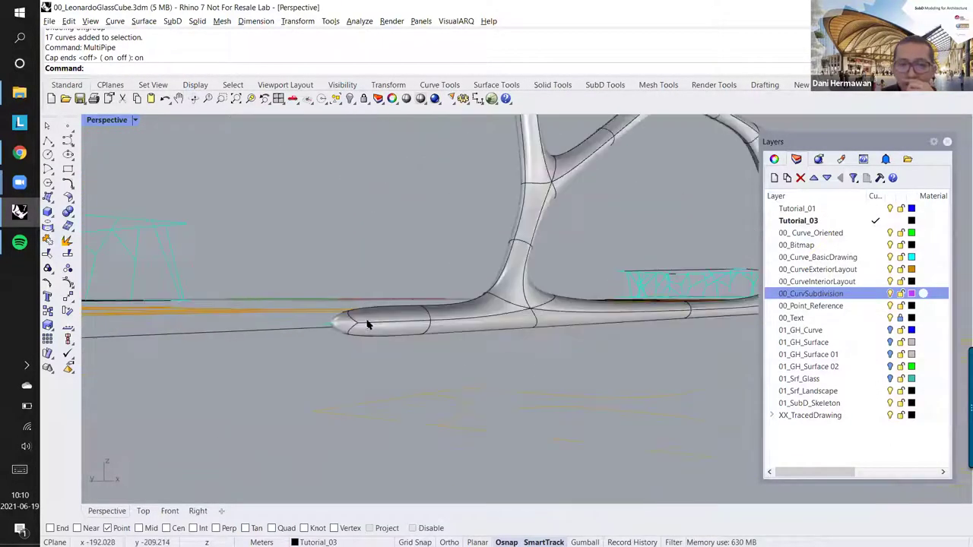
{"action": "scroll", "coordinate": [367, 326], "scroll_direction": "down", "scroll_amount": 5}
{"action": "right_click_drag", "start_coordinate": [398, 294], "coordinate": [553, 251]}
{"action": "scroll", "coordinate": [577, 236], "scroll_direction": "down", "scroll_amount": 6}
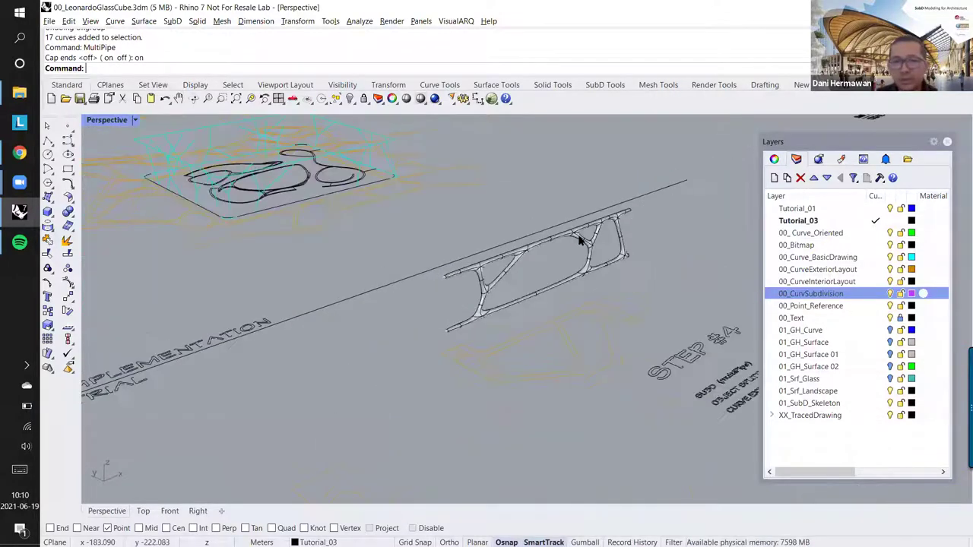
Step: Undo the capped MultiPipe on the Step #4 facade frame curves
{"action": "key", "text": "ctrl+z"}
{"action": "right_click_drag", "start_coordinate": [426, 219], "coordinate": [333, 196]}
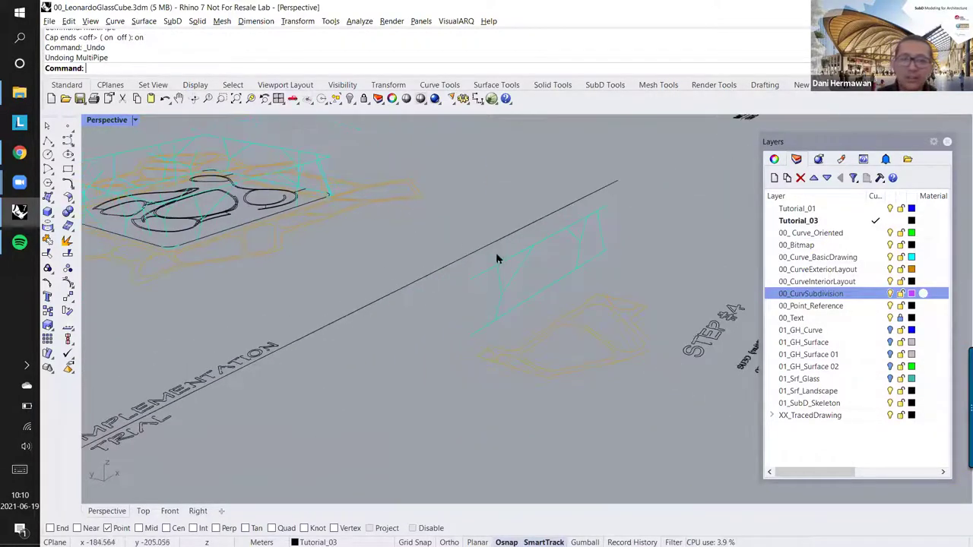
{"action": "right_click_drag", "start_coordinate": [515, 265], "coordinate": [342, 215]}
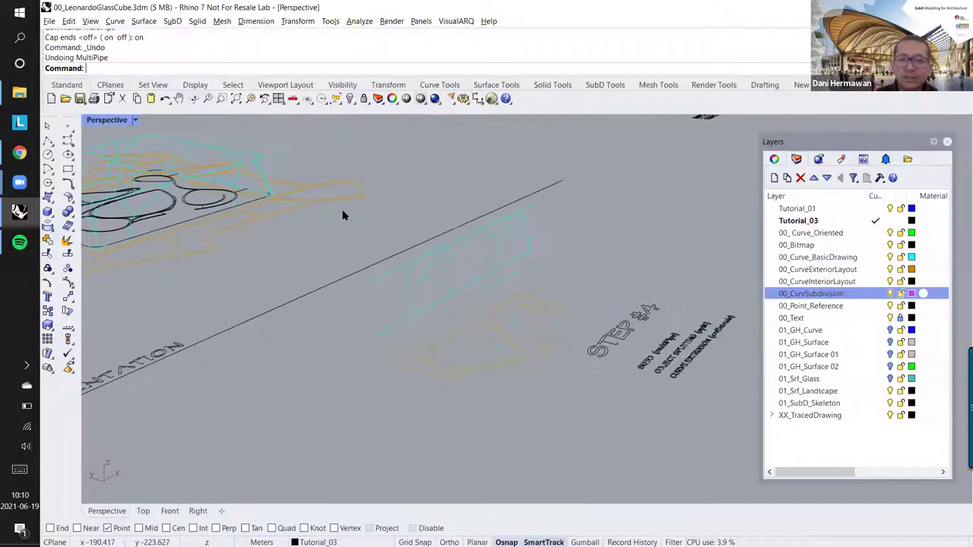
Step: Run MultiPipe on the facade frame curves with a 0.3 radius, uncapped ends and 0 strut divisions
{"action": "right_click", "coordinate": [429, 257]}
{"action": "left_click", "coordinate": [429, 257]}
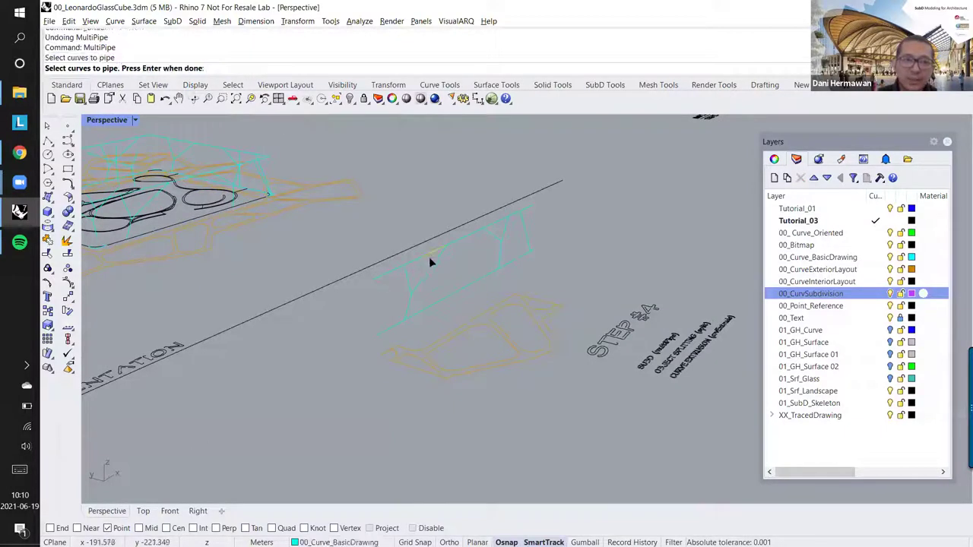
{"action": "right_click_drag", "start_coordinate": [441, 265], "coordinate": [504, 249]}
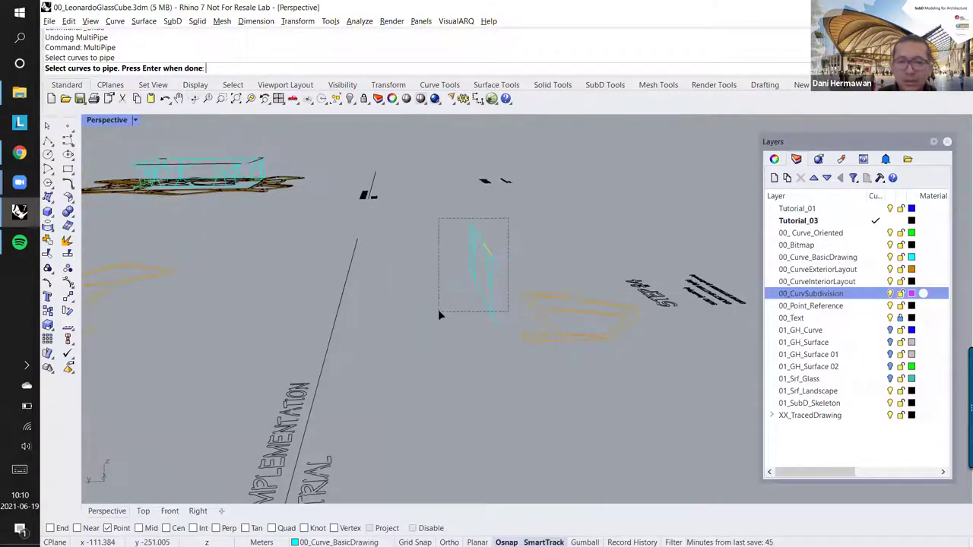
{"action": "left_click_drag", "start_coordinate": [439, 314], "coordinate": [438, 314]}
{"action": "right_click_drag", "start_coordinate": [494, 346], "coordinate": [423, 296]}
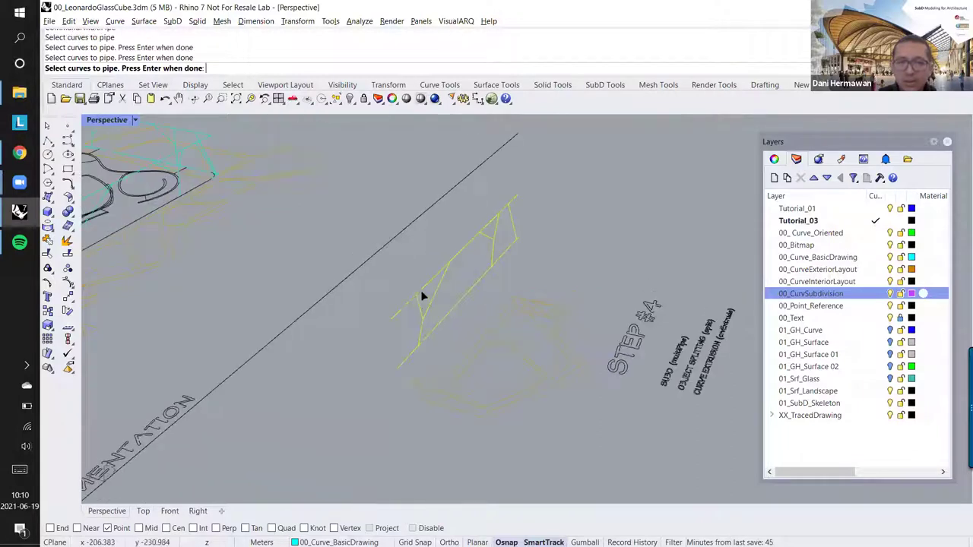
{"action": "key", "text": "Return"}
{"action": "key", "text": "Return"}
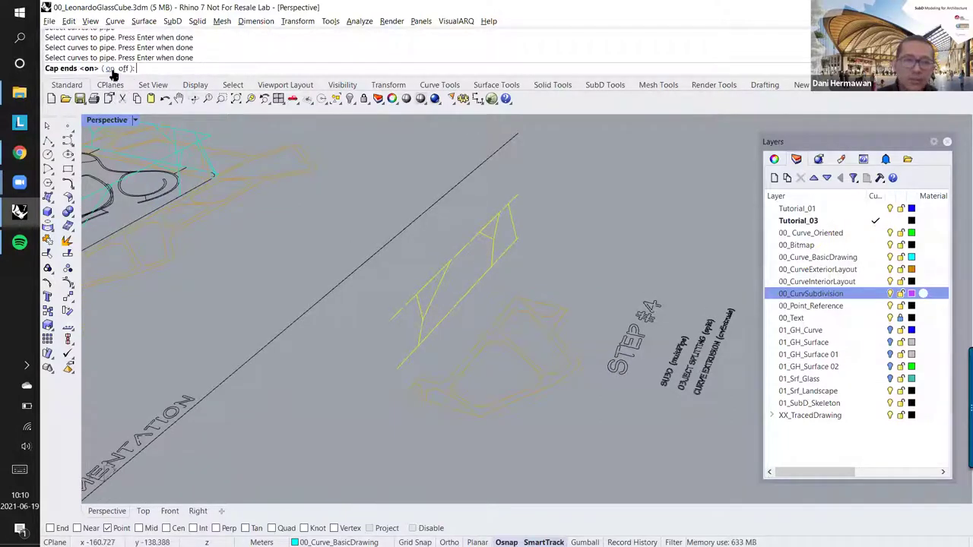
{"action": "left_click", "coordinate": [123, 68]}
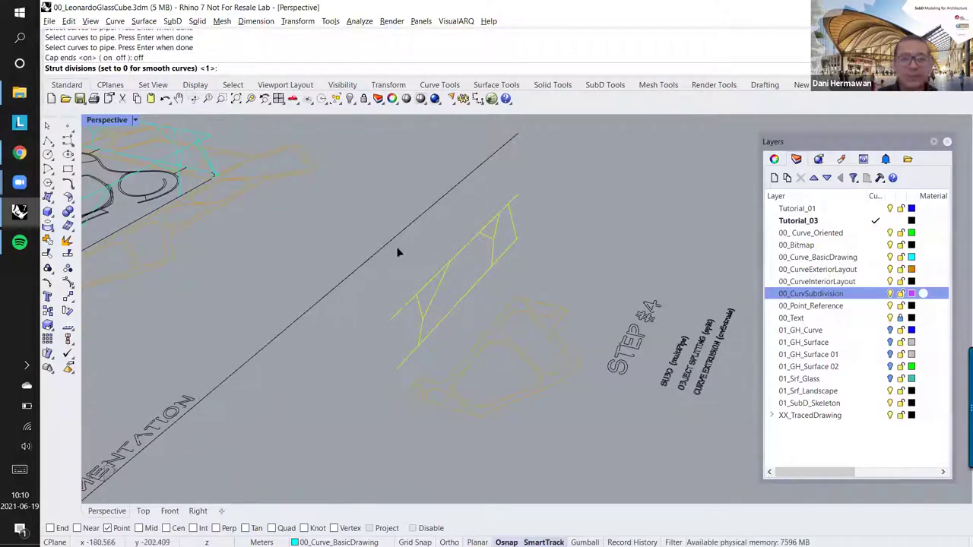
{"action": "scroll", "coordinate": [423, 278], "scroll_direction": "up", "scroll_amount": 3}
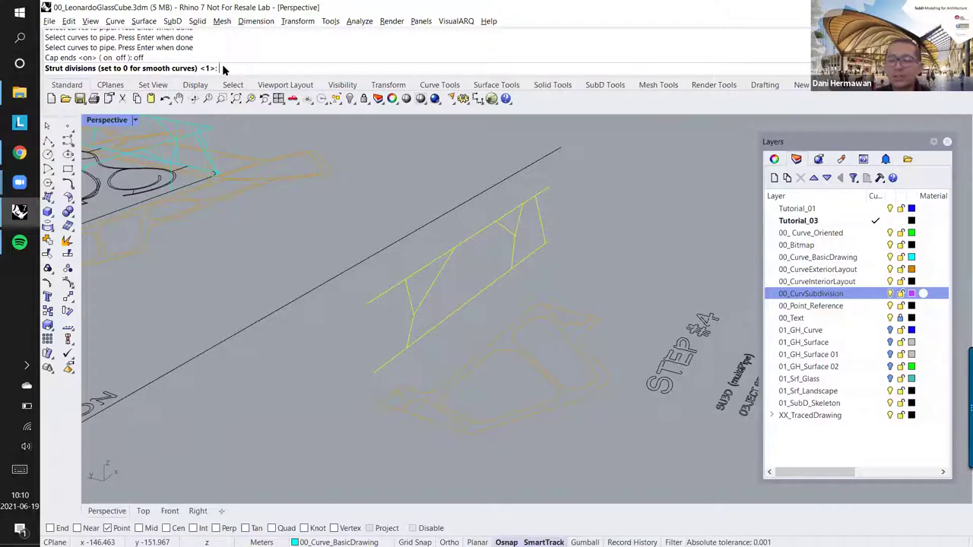
{"action": "key", "text": "Return"}
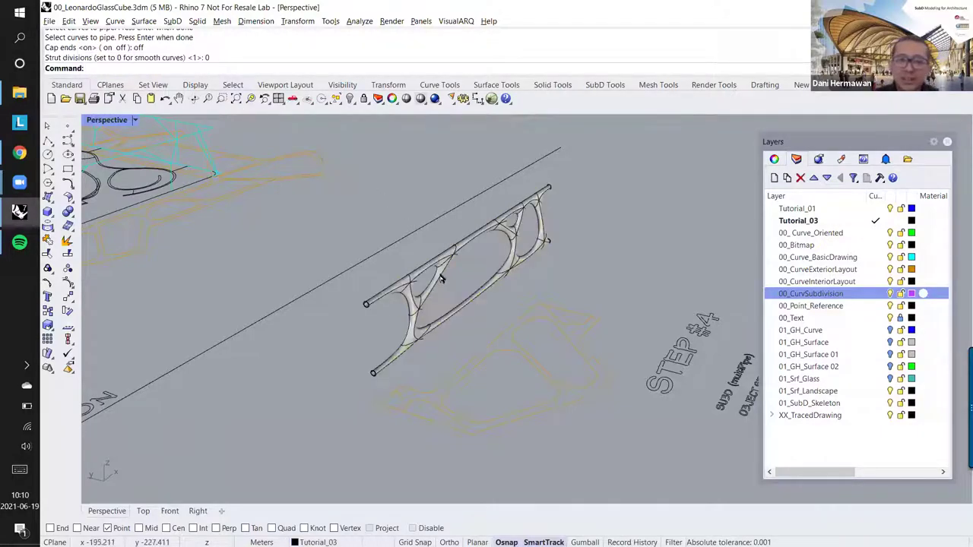
Step: Inspect the joints and open ends of the smooth SubD frame, and undo that MultiPipe
{"action": "mouse_move", "coordinate": [447, 257]}
{"action": "right_mouse_down"}
{"action": "mouse_move", "coordinate": [482, 224]}
{"action": "mouse_move", "coordinate": [454, 240]}
{"action": "mouse_move", "coordinate": [472, 198]}
{"action": "right_mouse_up"}
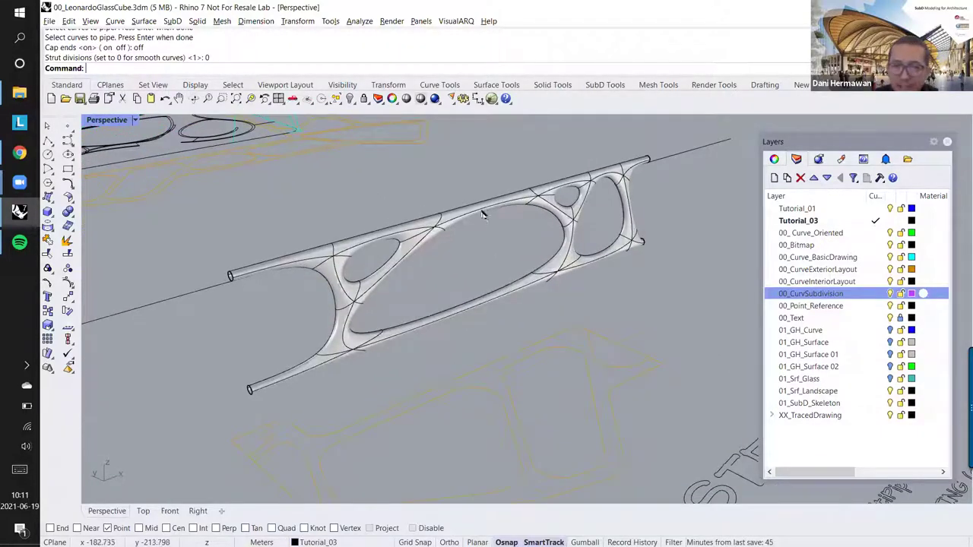
{"action": "right_click_drag", "start_coordinate": [405, 306], "coordinate": [434, 228]}
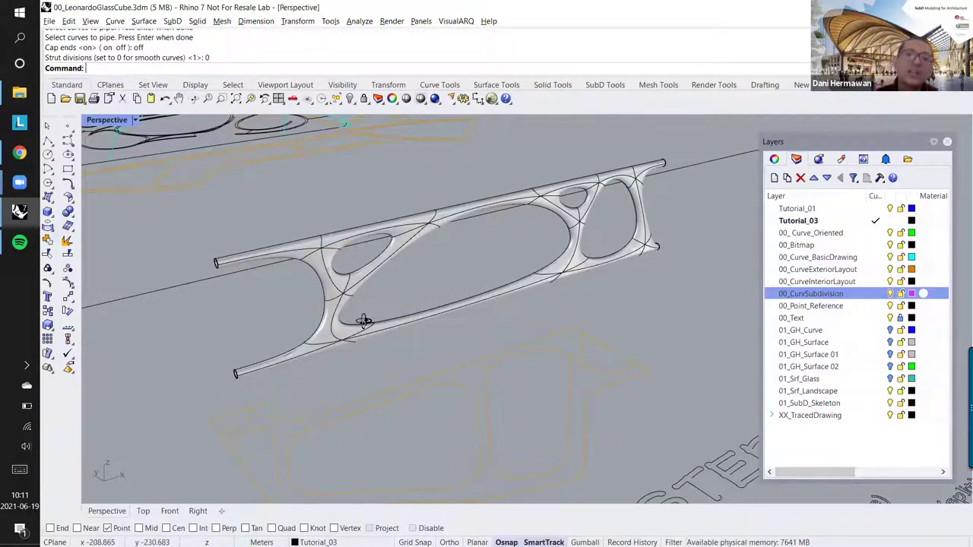
{"action": "right_click_drag", "start_coordinate": [365, 320], "coordinate": [406, 298]}
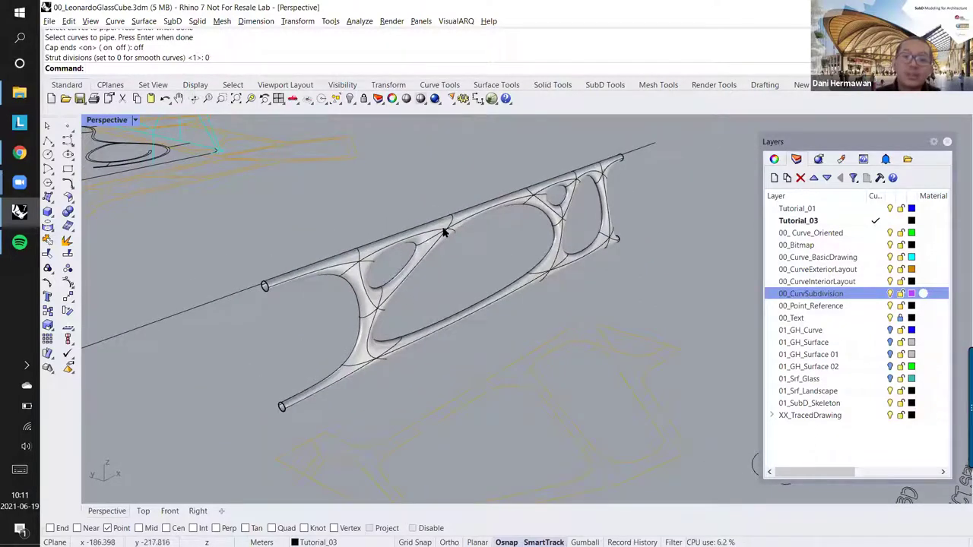
{"action": "right_click_drag", "start_coordinate": [448, 238], "coordinate": [496, 285]}
{"action": "key", "text": "ctrl+z"}
Step: Rerun MultiPipe on the grouped frame curves with a 0.3 radius, uncapped ends and 1 strut division
{"action": "left_click", "coordinate": [506, 236]}
{"action": "right_click", "coordinate": [504, 237]}
{"action": "right_click_drag", "start_coordinate": [504, 237], "coordinate": [445, 265]}
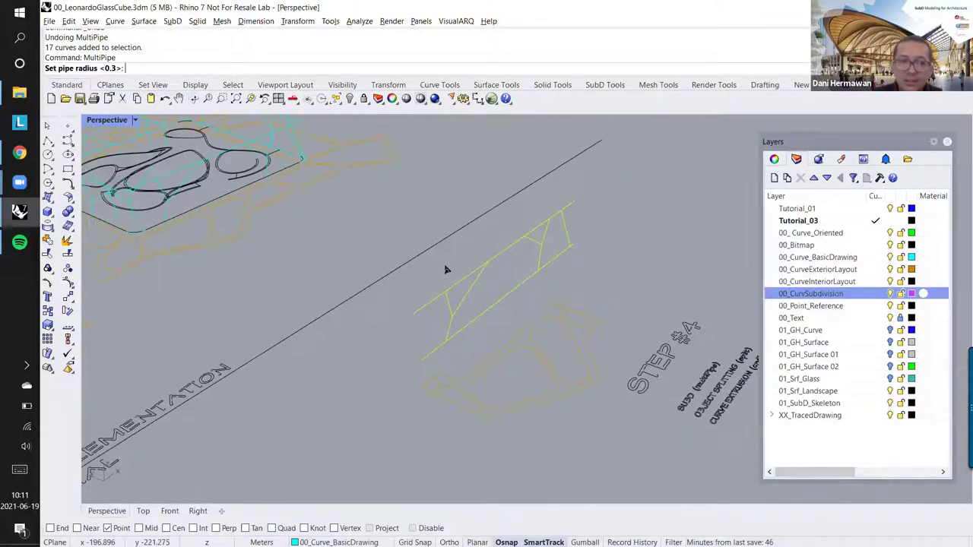
{"action": "right_click", "coordinate": [445, 268]}
{"action": "right_click", "coordinate": [446, 270]}
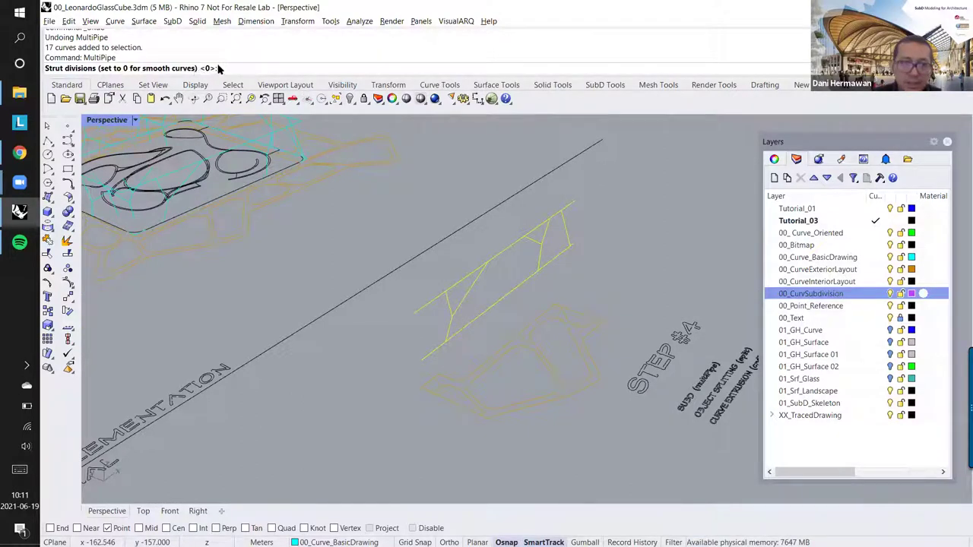
{"action": "key", "text": "Return"}
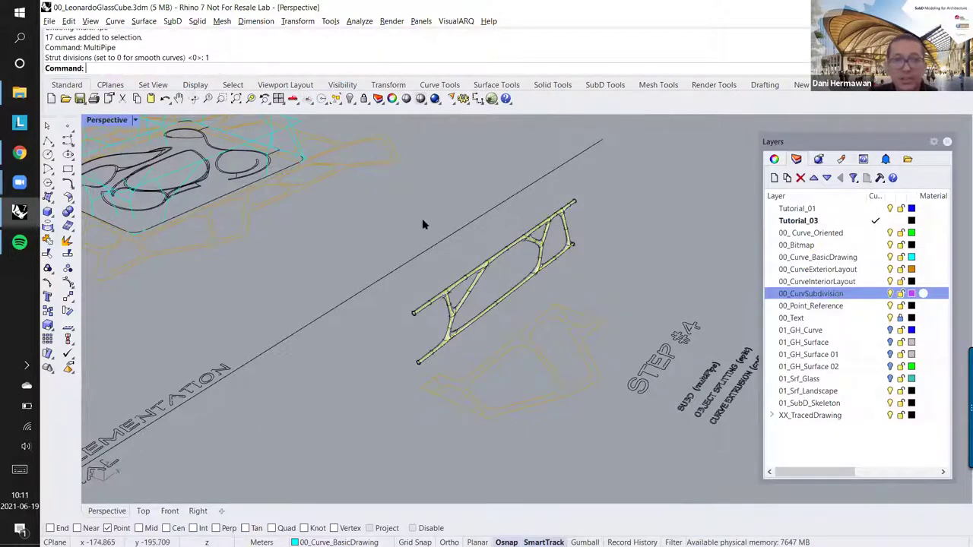
Step: Examine the straighter struts, joints and open ends of the uncapped SubD frame
{"action": "right_click_drag", "start_coordinate": [422, 218], "coordinate": [513, 260]}
{"action": "scroll", "coordinate": [501, 270], "scroll_direction": "up", "scroll_amount": 7}
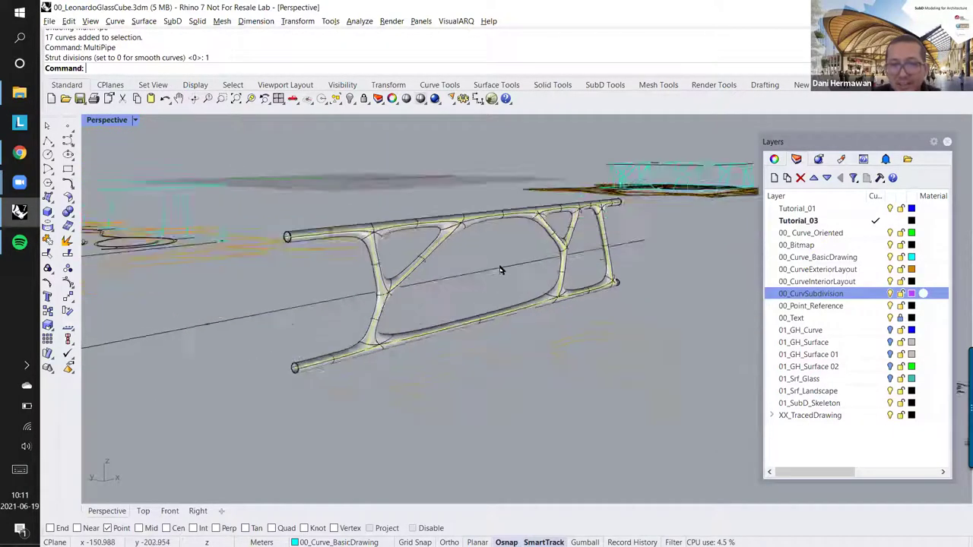
{"action": "right_click_drag", "start_coordinate": [504, 219], "coordinate": [484, 326]}
{"action": "key", "text": "Escape"}
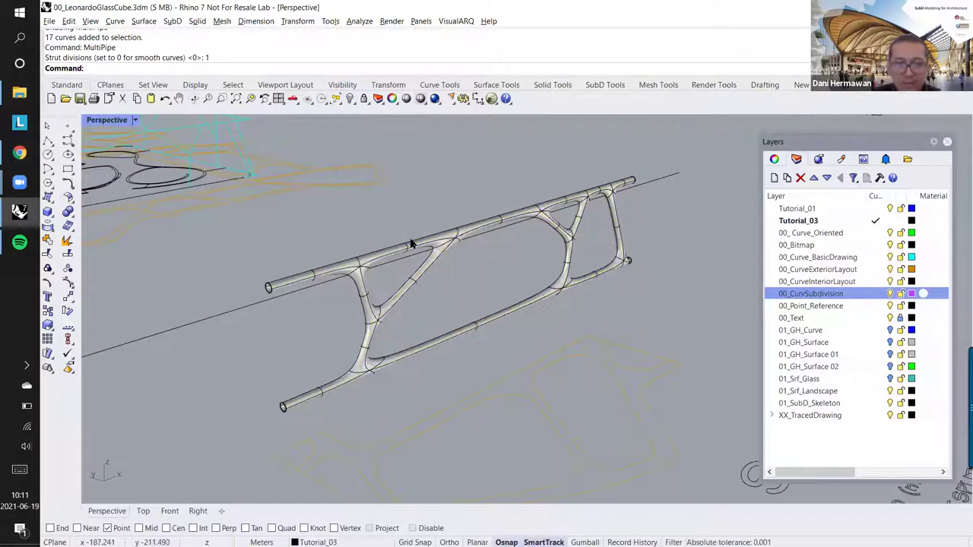
{"action": "scroll", "coordinate": [413, 242], "scroll_direction": "down", "scroll_amount": 5}
{"action": "scroll", "coordinate": [395, 257], "scroll_direction": "down", "scroll_amount": 2}
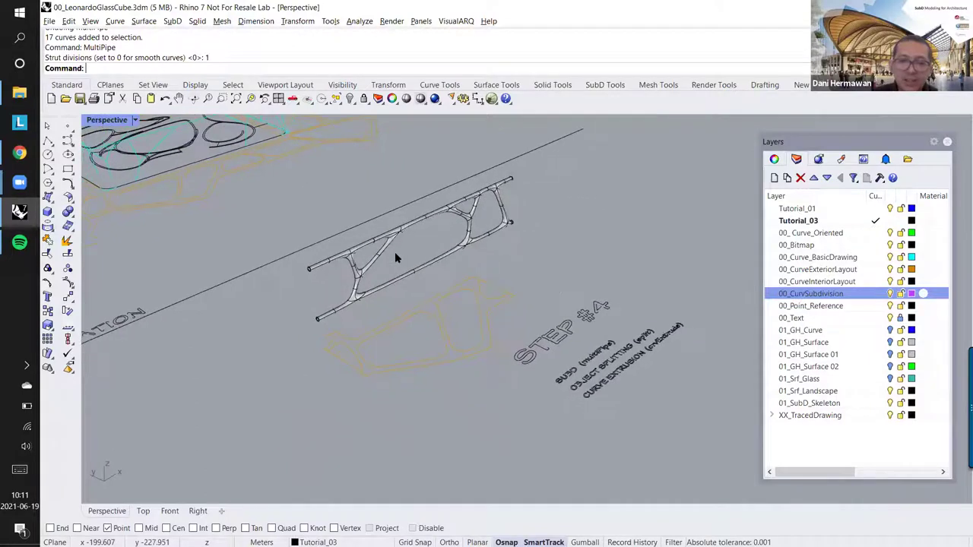
{"action": "right_click_drag", "start_coordinate": [395, 257], "coordinate": [405, 309]}
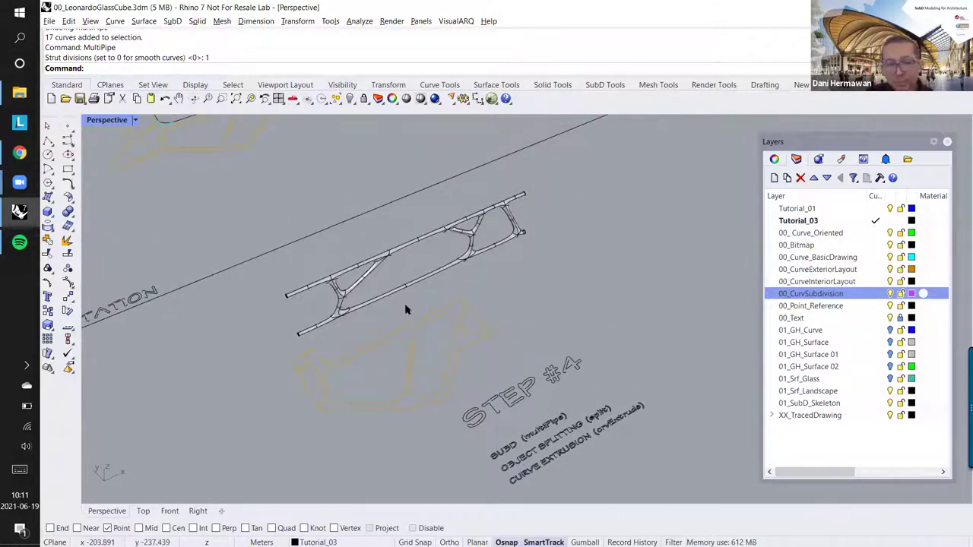
{"action": "right_click_drag", "start_coordinate": [406, 304], "coordinate": [432, 293], "text": "shift"}
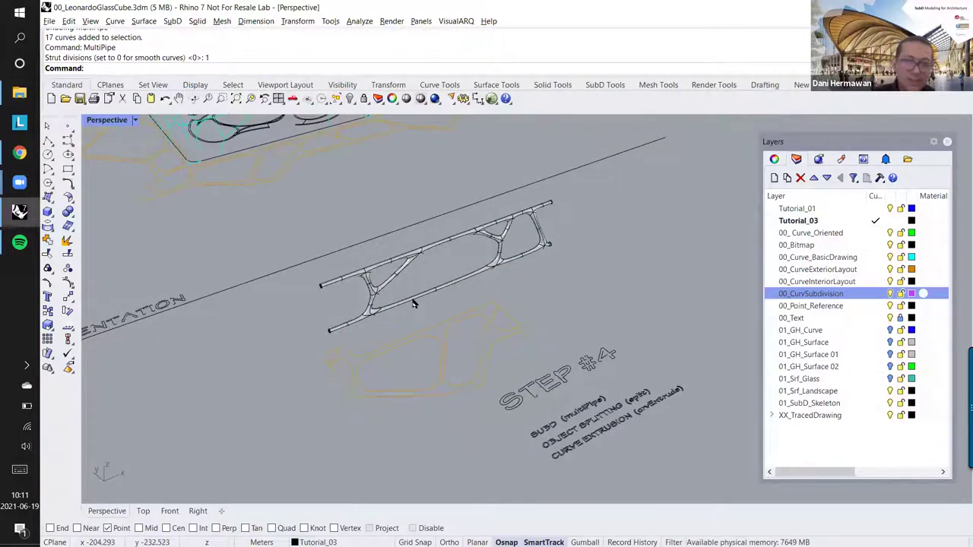
{"action": "scroll", "coordinate": [414, 303], "scroll_direction": "up", "scroll_amount": 2}
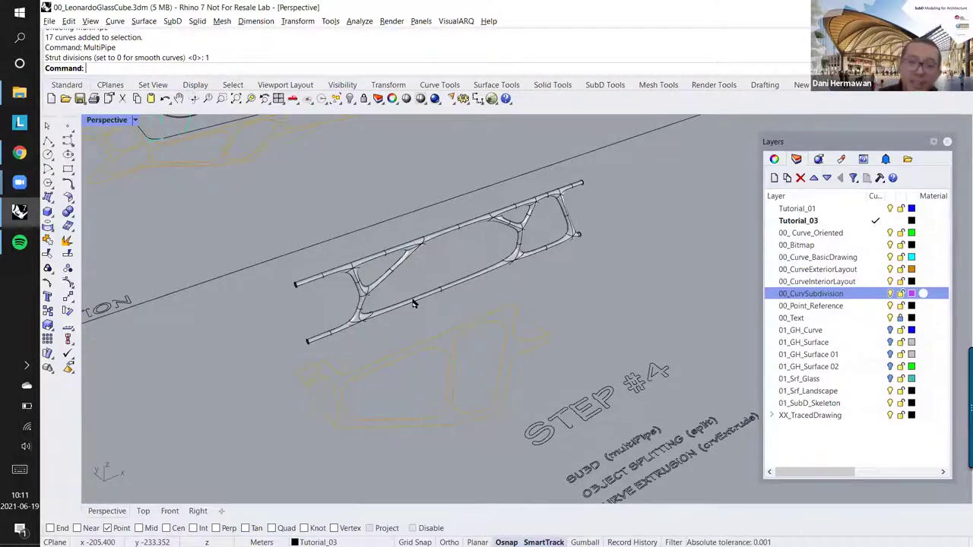
{"action": "scroll", "coordinate": [414, 304], "scroll_direction": "down", "scroll_amount": 2}
Step: Select the SubD frame and the main building's curve groups in turn to compare the trial with the full facade
{"action": "left_click", "coordinate": [413, 293]}
{"action": "scroll", "coordinate": [375, 202], "scroll_direction": "up", "scroll_amount": 1}
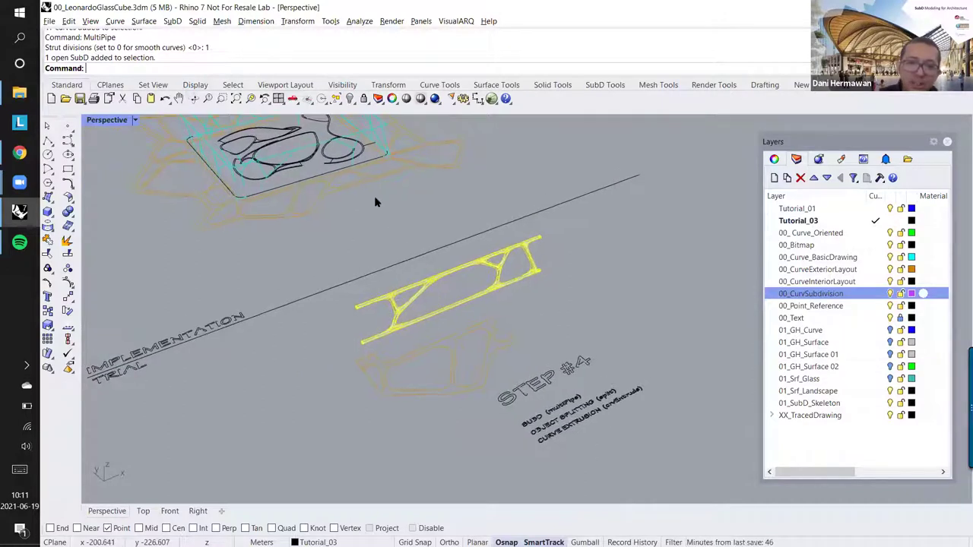
{"action": "scroll", "coordinate": [349, 236], "scroll_direction": "up", "scroll_amount": 3}
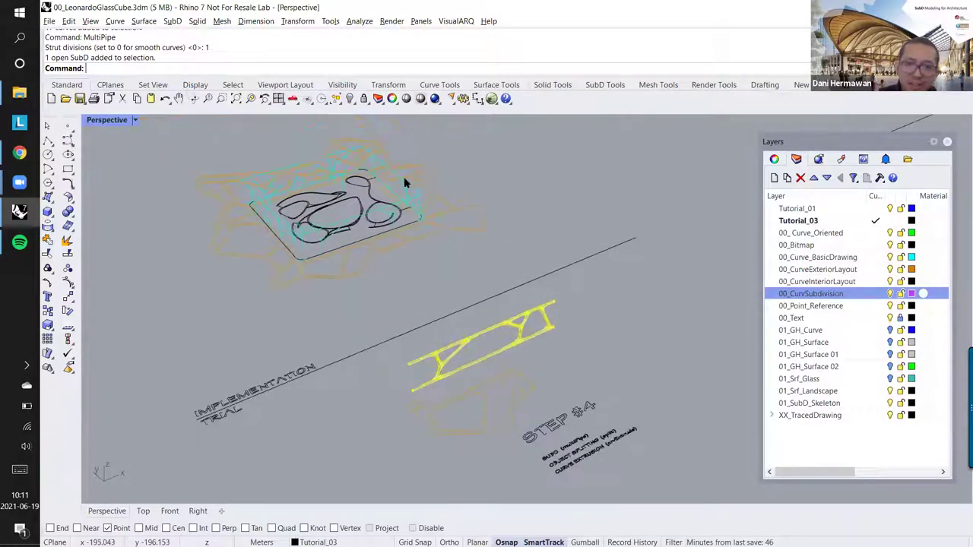
{"action": "scroll", "coordinate": [320, 184], "scroll_direction": "up", "scroll_amount": 1}
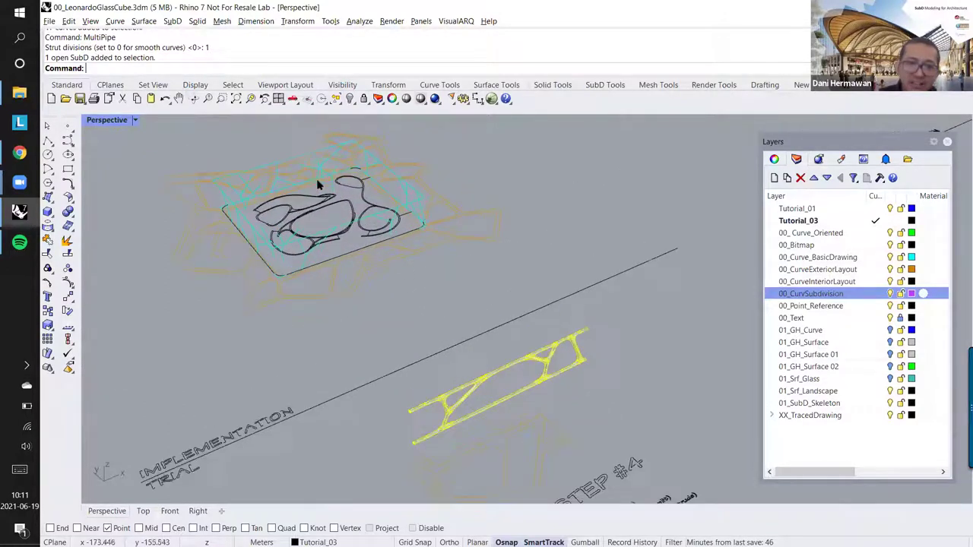
{"action": "left_click", "coordinate": [343, 187]}
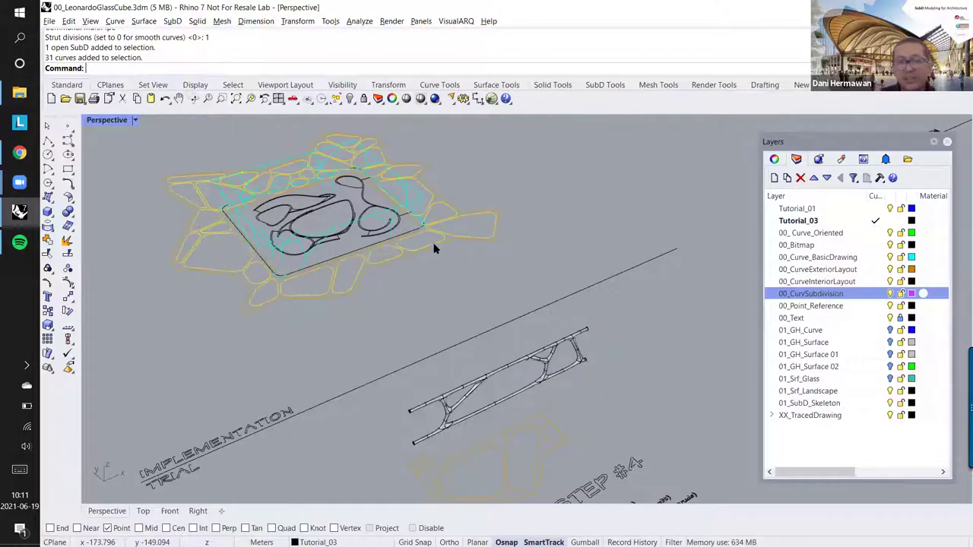
{"action": "left_click", "coordinate": [418, 225]}
{"action": "scroll", "coordinate": [422, 254], "scroll_direction": "up", "scroll_amount": 2}
{"action": "scroll", "coordinate": [417, 300], "scroll_direction": "down", "scroll_amount": 3}
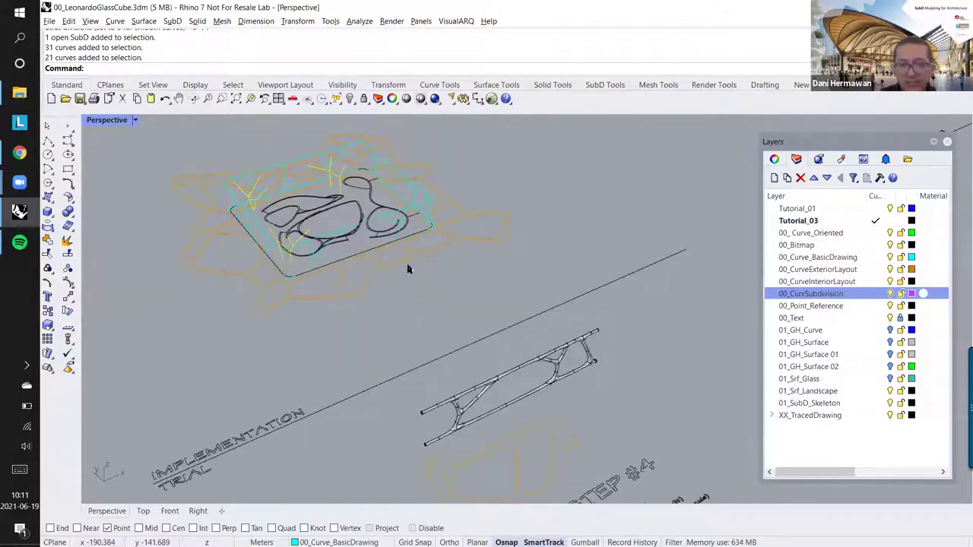
Step: Examine the Step #4 SubD frame up close and check its selection as a single object
{"action": "scroll", "coordinate": [408, 245], "scroll_direction": "down", "scroll_amount": 3}
{"action": "scroll", "coordinate": [406, 245], "scroll_direction": "up", "scroll_amount": 1}
{"action": "scroll", "coordinate": [407, 245], "scroll_direction": "up", "scroll_amount": 2}
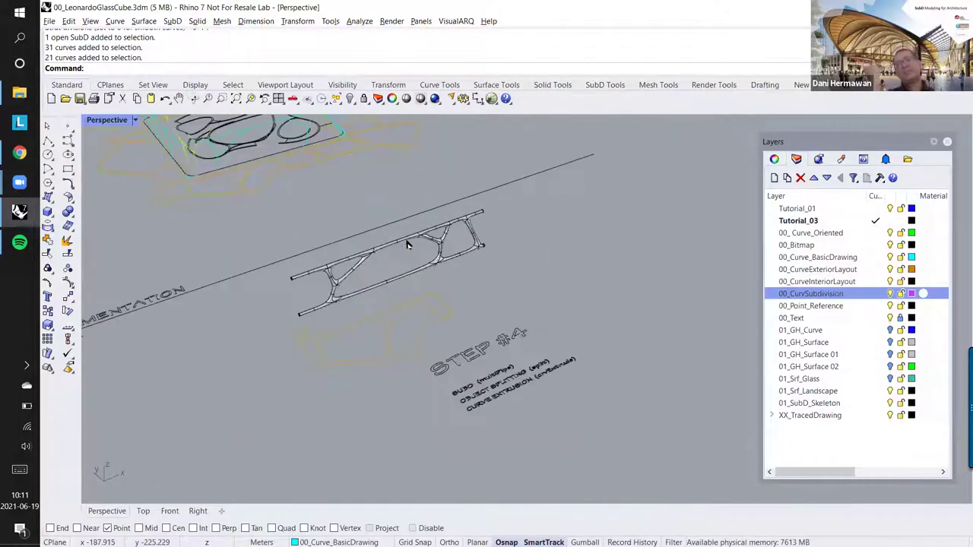
{"action": "scroll", "coordinate": [396, 349], "scroll_direction": "up", "scroll_amount": 4}
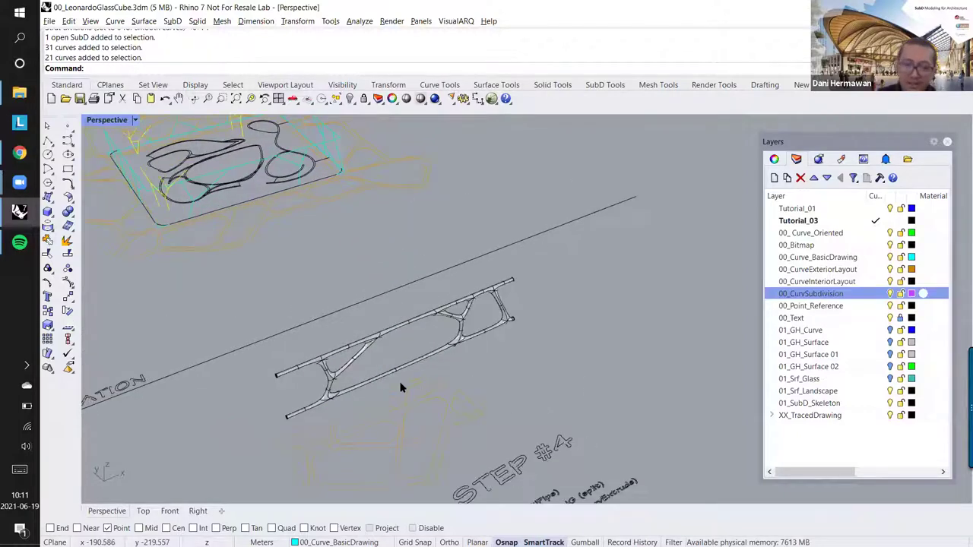
{"action": "right_click_drag", "start_coordinate": [486, 380], "coordinate": [486, 372]}
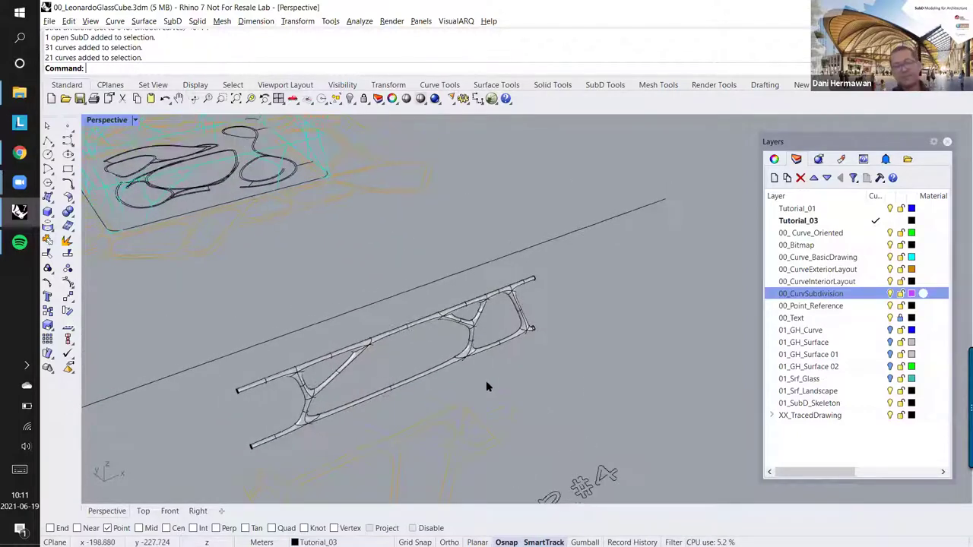
{"action": "scroll", "coordinate": [352, 264], "scroll_direction": "up", "scroll_amount": 5}
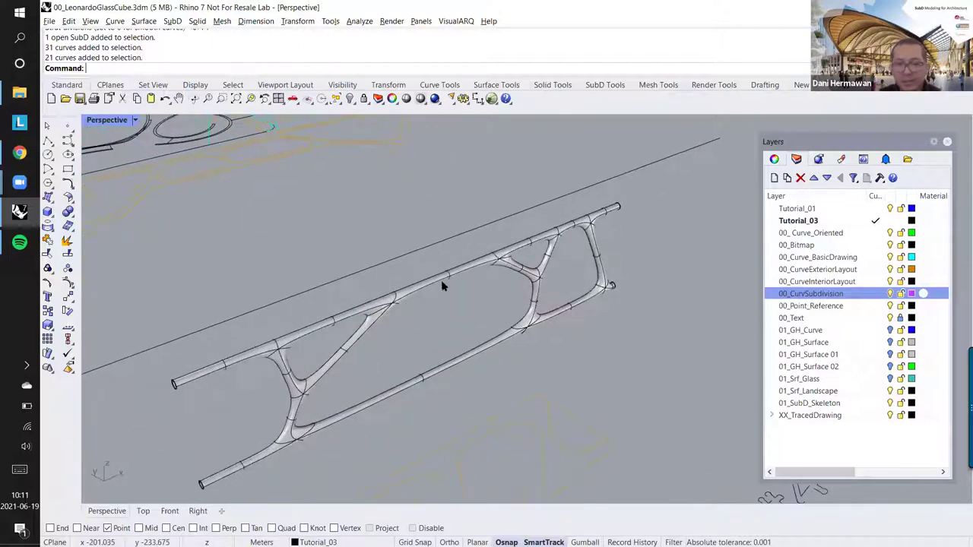
{"action": "left_click", "coordinate": [451, 356]}
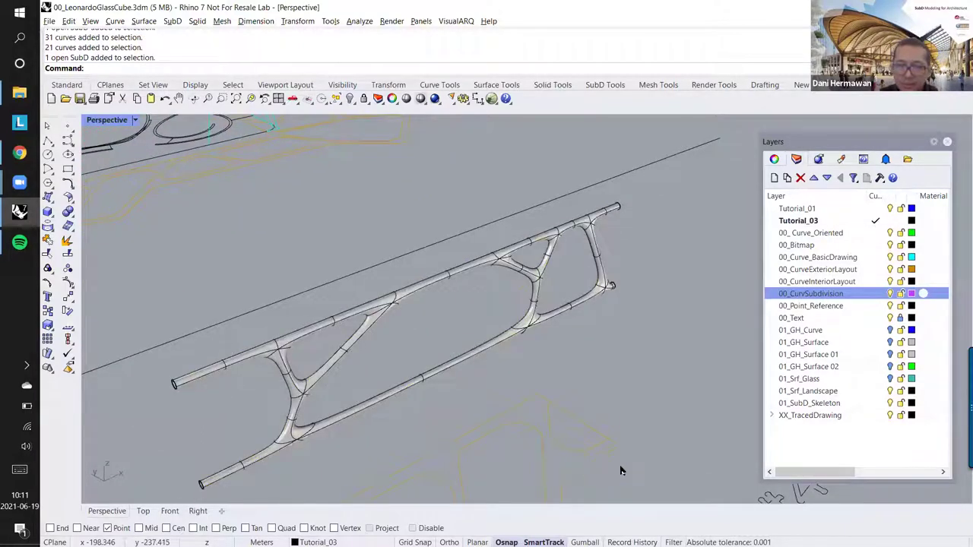
{"action": "scroll", "coordinate": [601, 456], "scroll_direction": "down", "scroll_amount": 3}
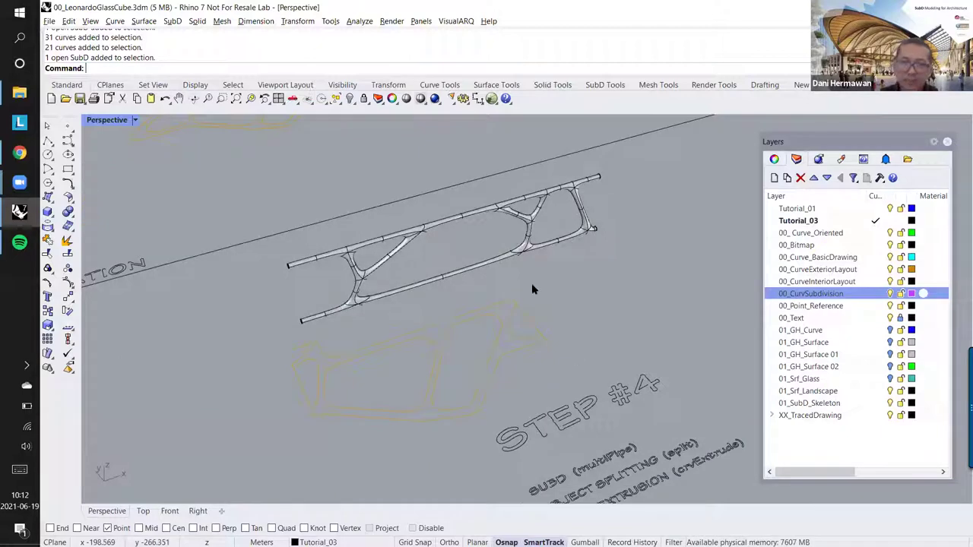
Step: Undo the full-frame MultiPipe and try piping only the three curves of the Y-shaped brace with 1 strut division
{"action": "key", "text": "ctrl+z"}
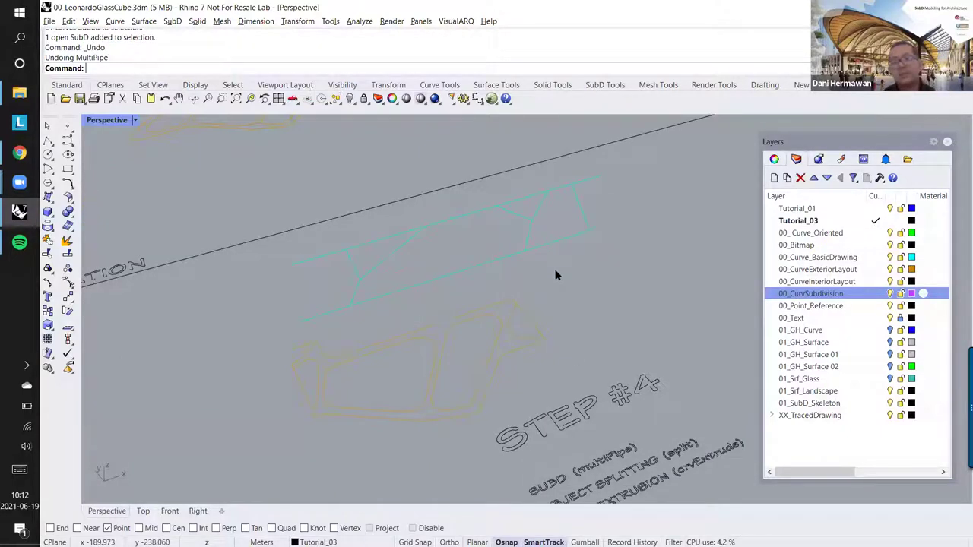
{"action": "type", "text": "Pipe"}
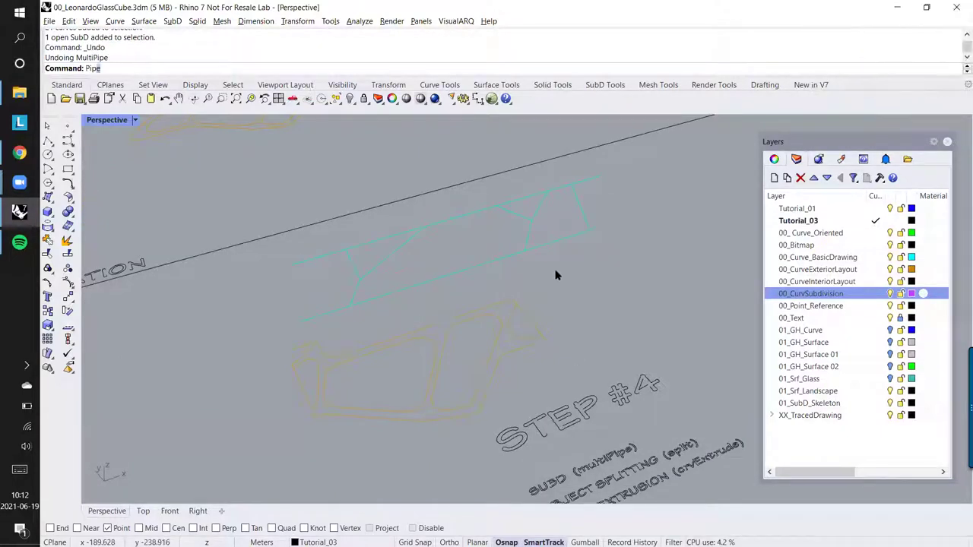
{"action": "key", "text": "Return"}
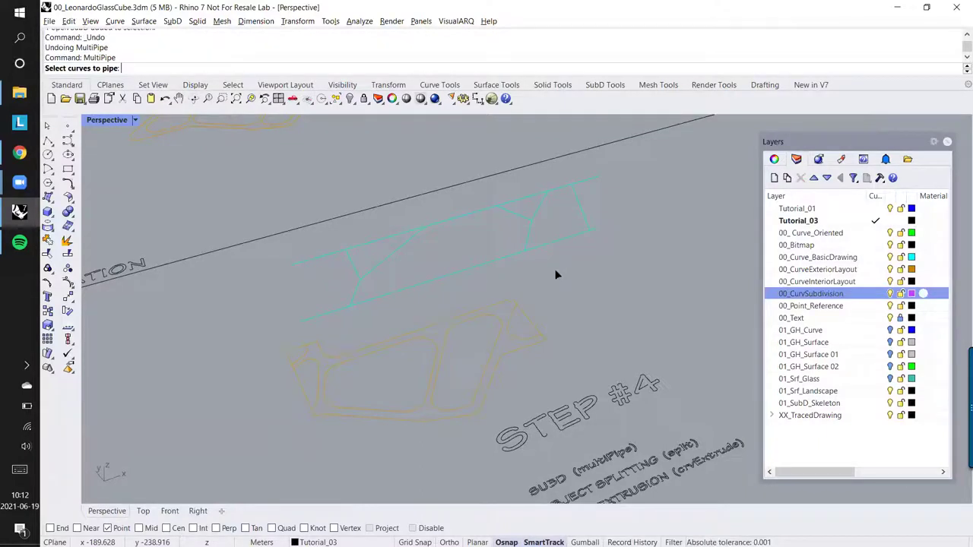
{"action": "left_click", "coordinate": [520, 217]}
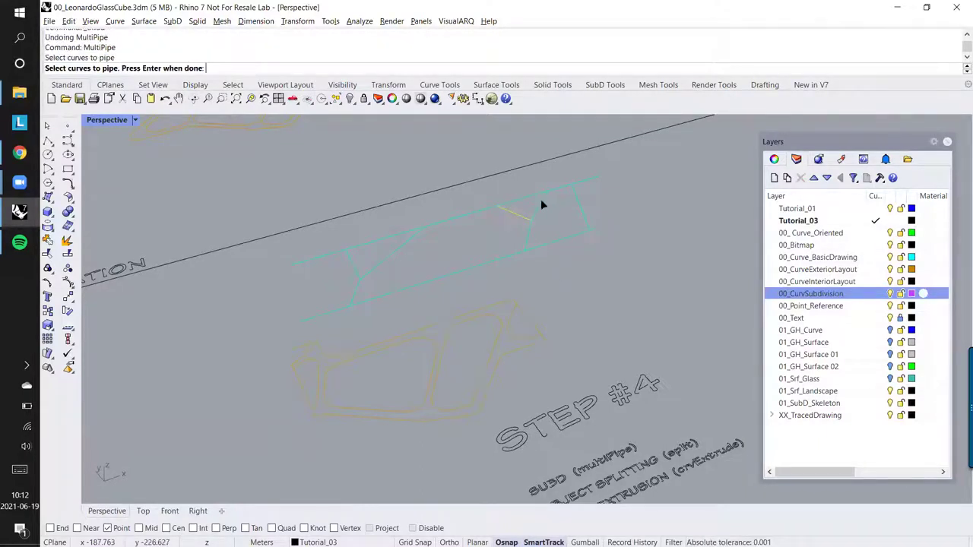
{"action": "left_click", "coordinate": [529, 241]}
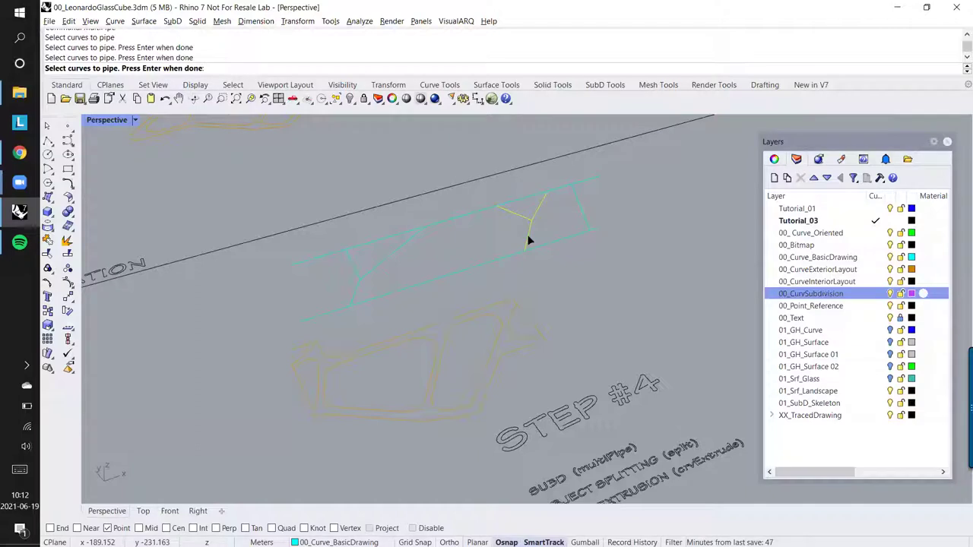
{"action": "key", "text": "Return"}
{"action": "key", "text": "Return"}
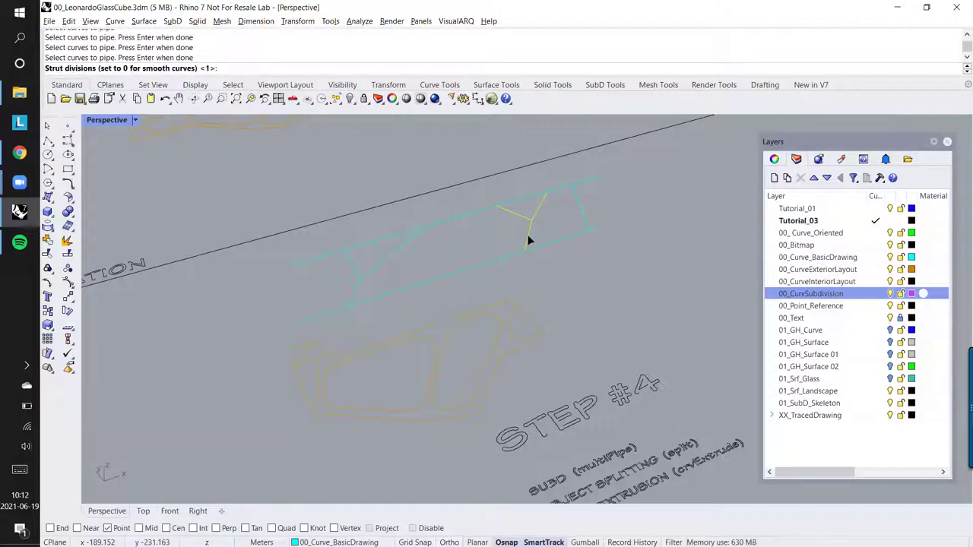
{"action": "key", "text": "Return"}
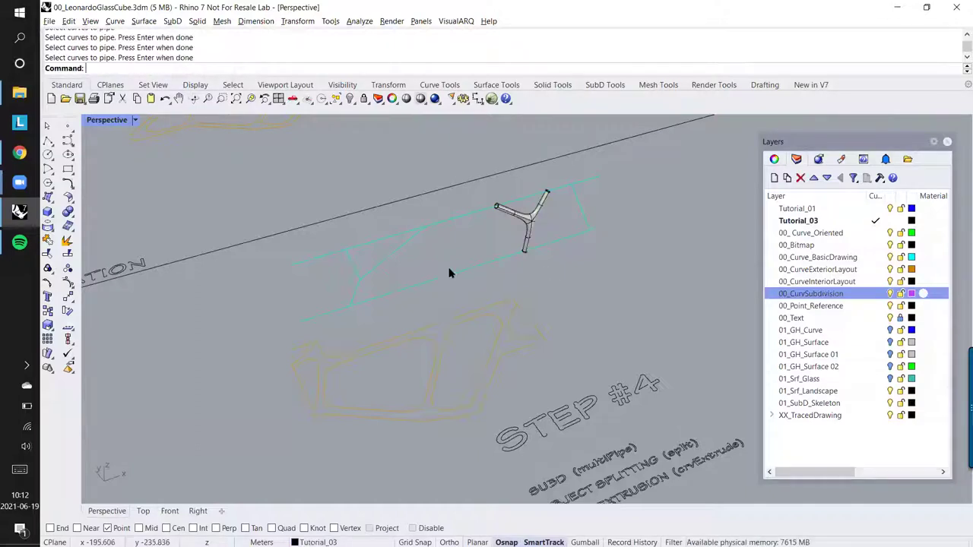
{"action": "type", "text": "Z"}
{"action": "key", "text": "ctrl+z"}
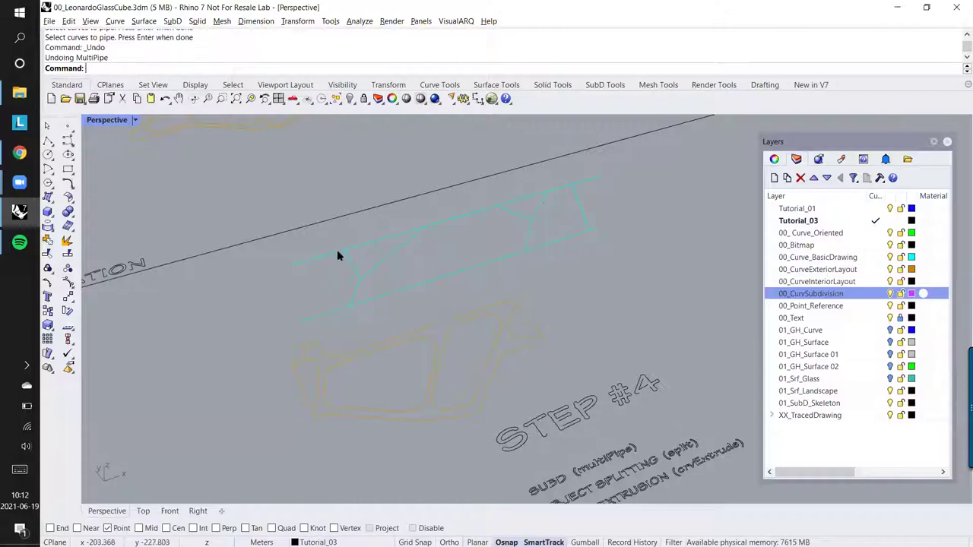
Step: Try MultiPipe with a 0.3 radius and 1 strut division on a chain of brace and chord curves across the frame's middle bay
{"action": "key", "text": "Return"}
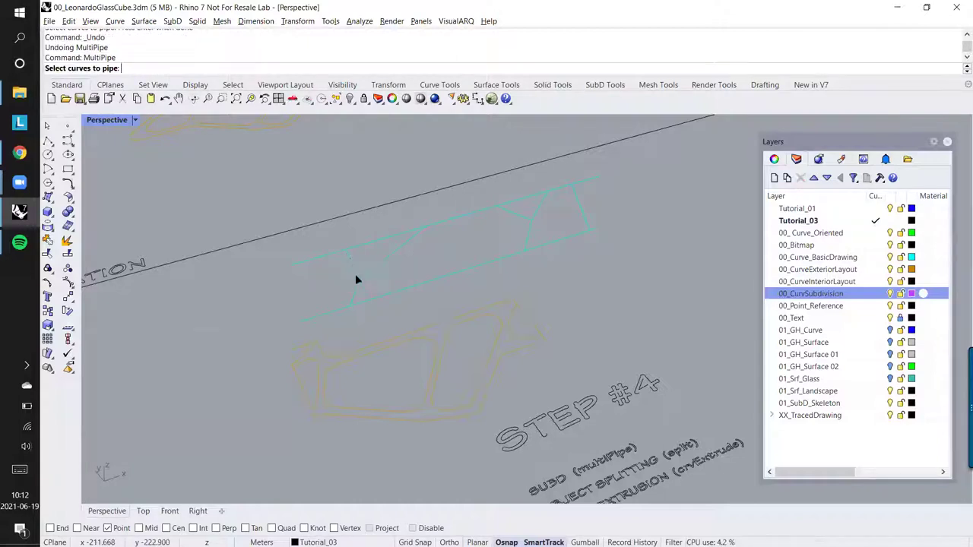
{"action": "left_click", "coordinate": [356, 279]}
{"action": "left_click", "coordinate": [365, 303]}
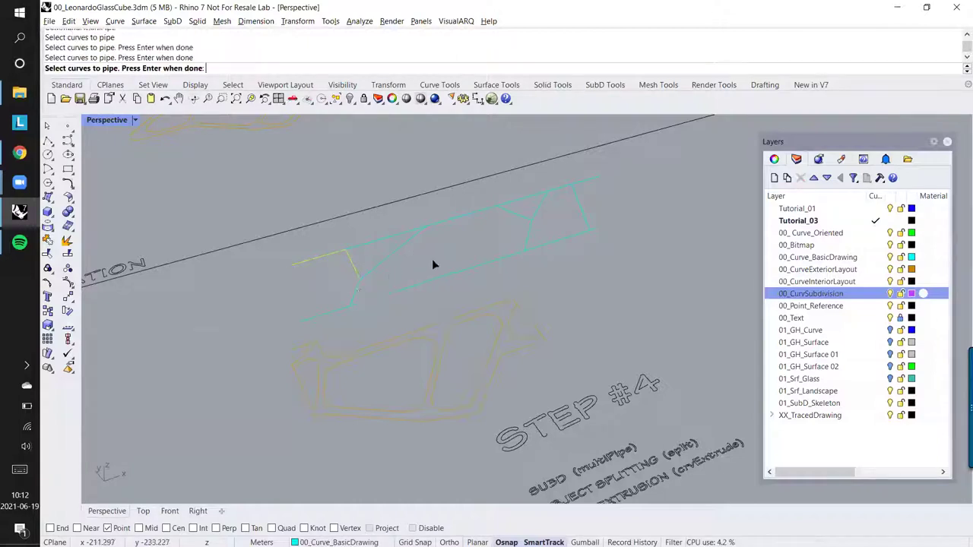
{"action": "left_click", "coordinate": [515, 216]}
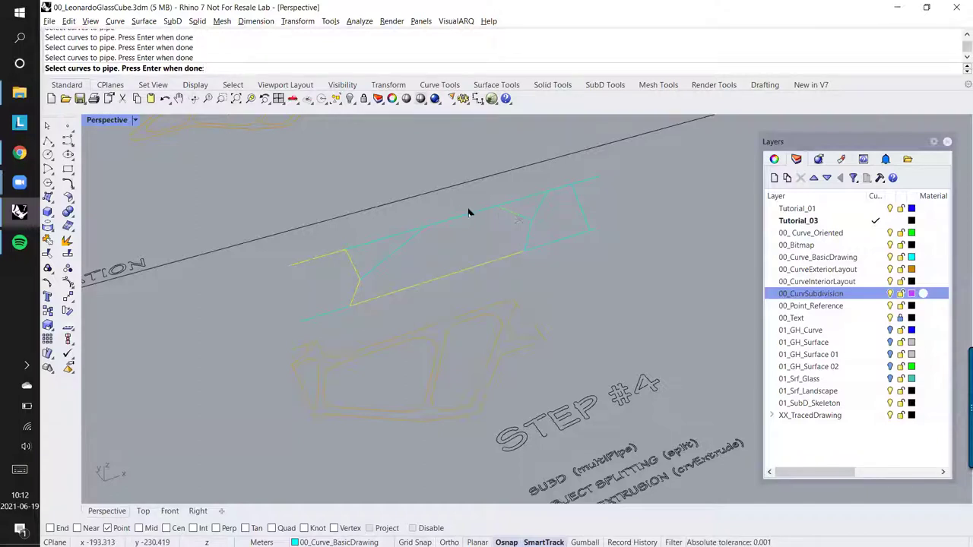
{"action": "key", "text": "Return"}
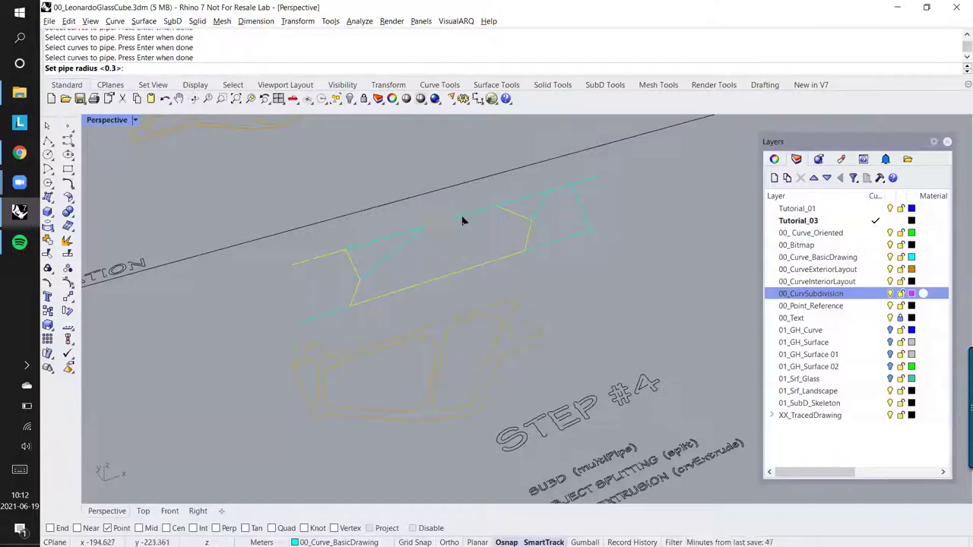
{"action": "key", "text": "Return"}
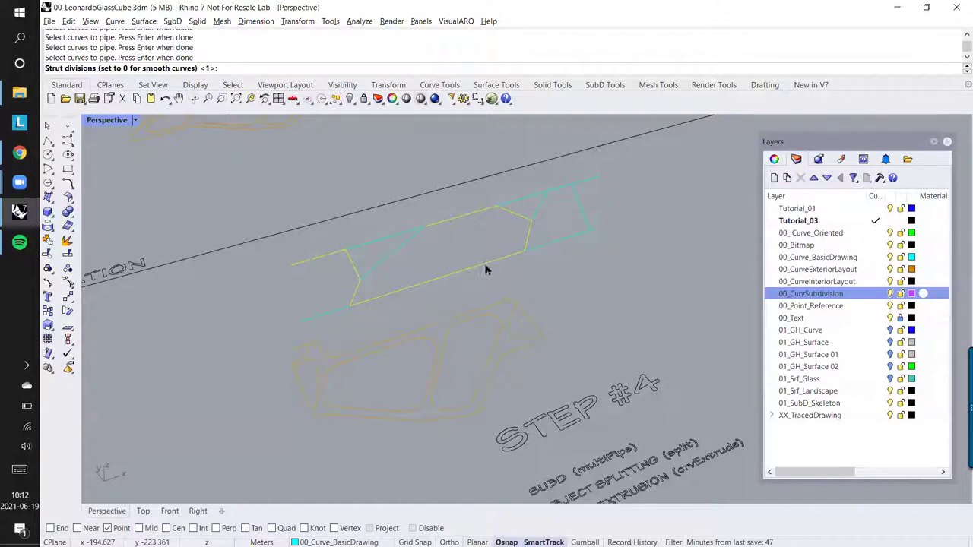
{"action": "key", "text": "Return"}
{"action": "key", "text": "ctrl+z"}
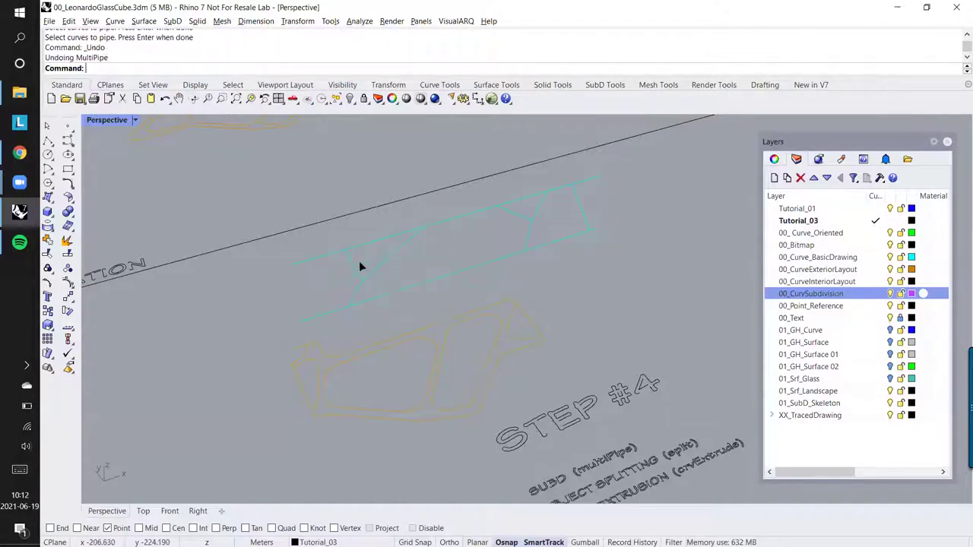
Step: Try MultiPipe with 1 strut division on the triangular brace curves and the adjoining upper chord segments
{"action": "key", "text": "Return"}
{"action": "left_click", "coordinate": [353, 266]}
{"action": "left_click", "coordinate": [372, 264]}
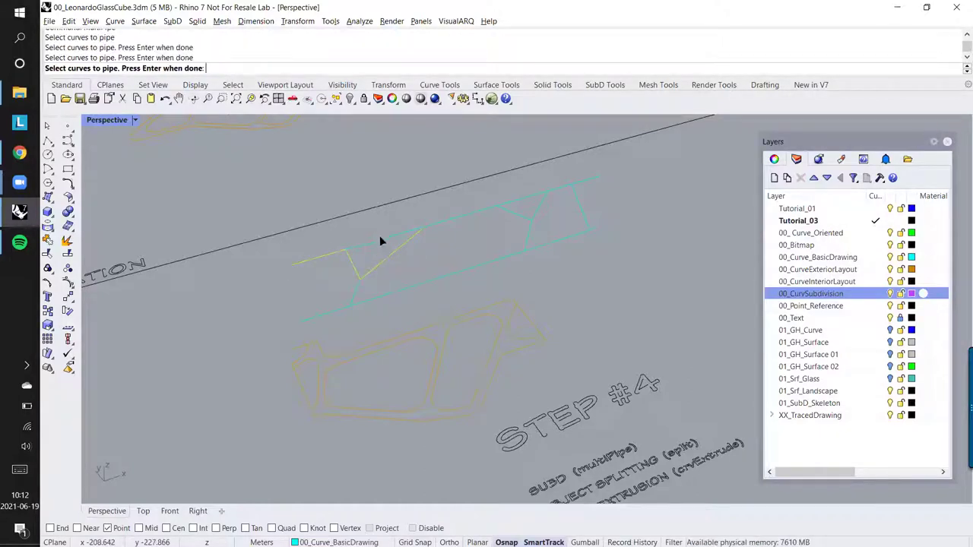
{"action": "left_click", "coordinate": [434, 231]}
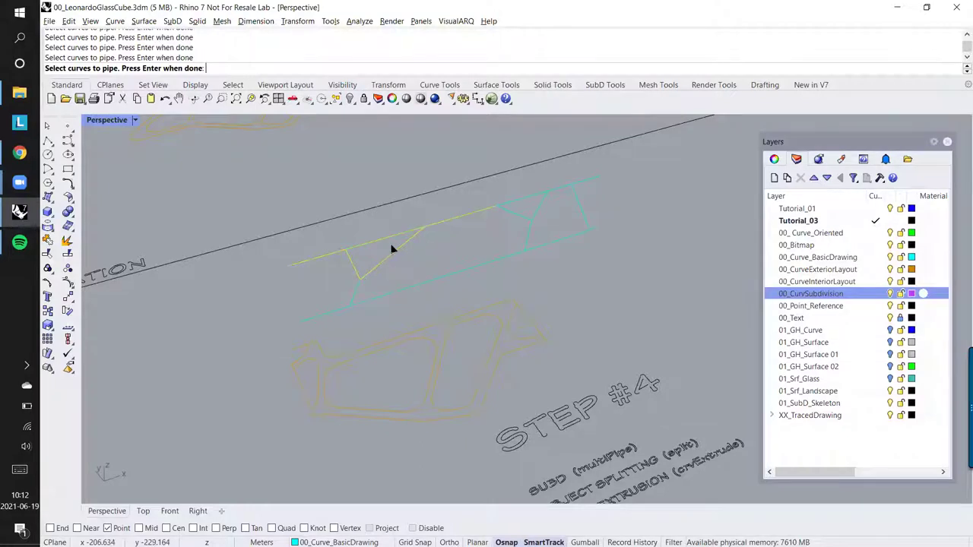
{"action": "key", "text": "Return"}
{"action": "key", "text": "Return"}
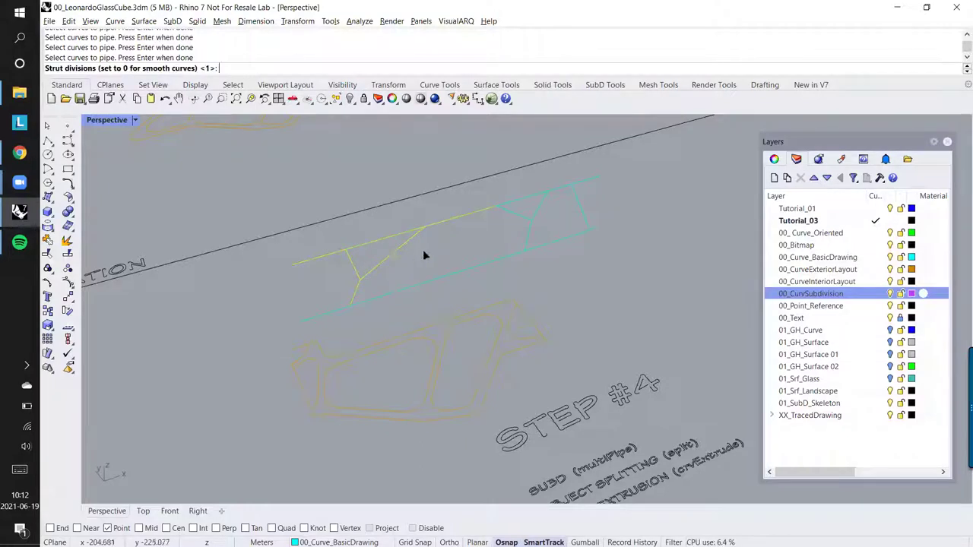
{"action": "key", "text": "Return"}
{"action": "key", "text": "ctrl+z"}
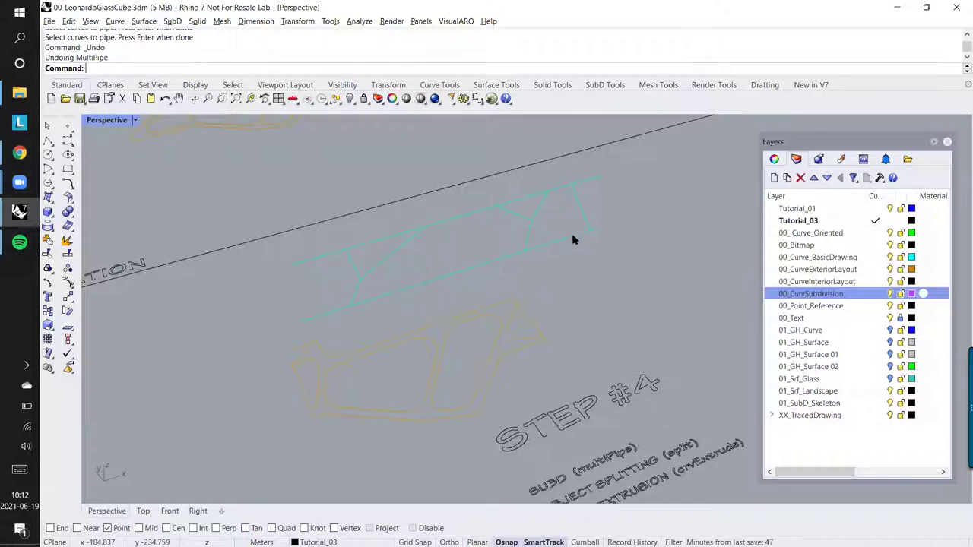
{"action": "key", "text": "Return"}
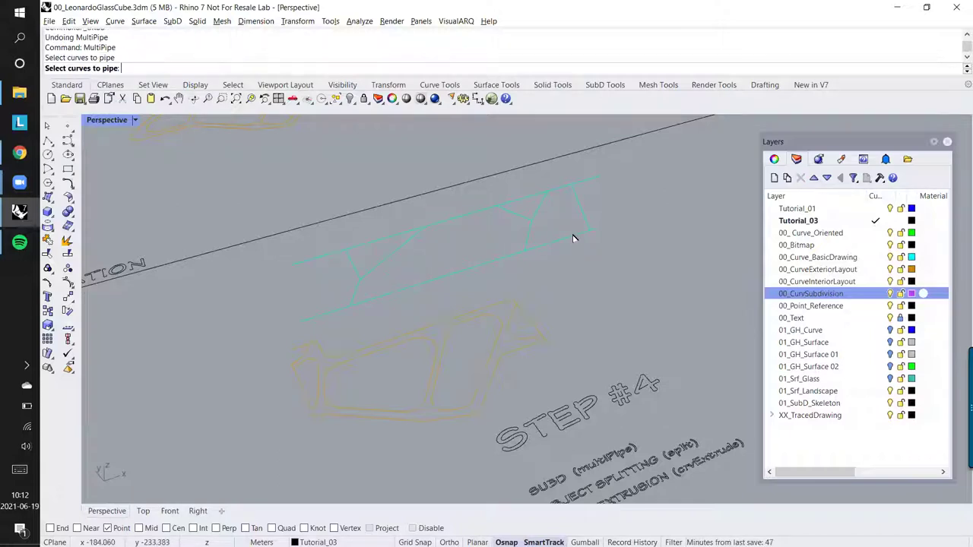
{"action": "key", "text": "Return"}
{"action": "key", "text": "Return"}
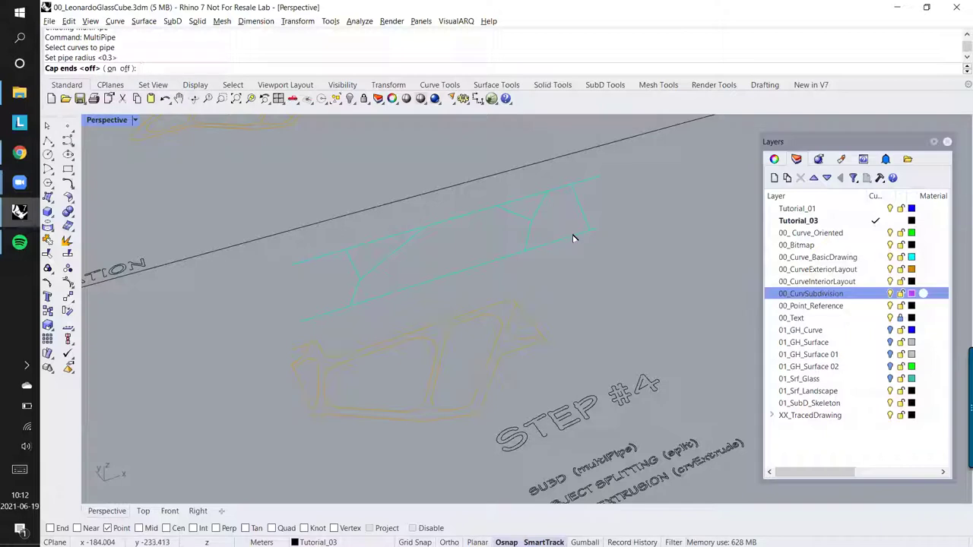
{"action": "key", "text": "Return"}
{"action": "key", "text": "Return"}
{"action": "key", "text": "Return"}
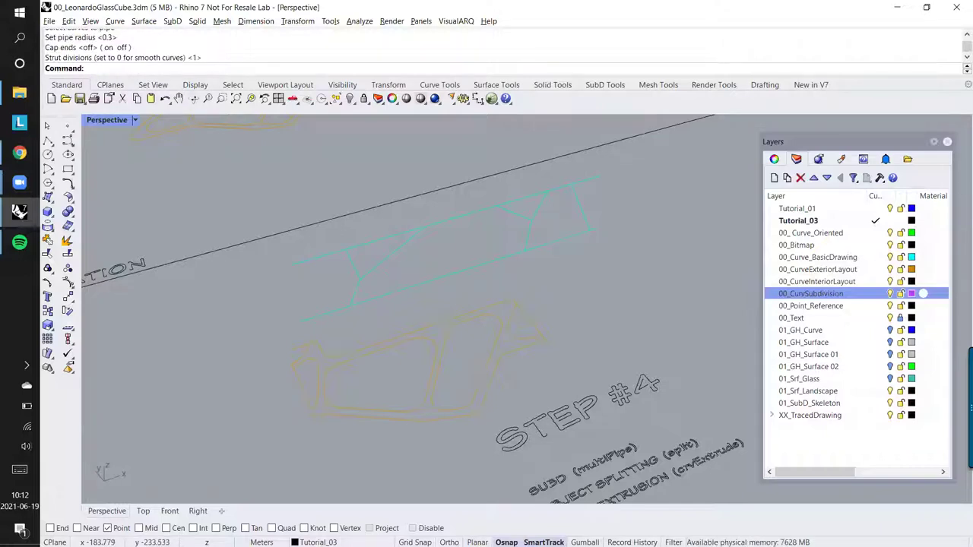
Step: Examine the full building layouts of Step #4 and Step #5 against the trial frame curves
{"action": "key", "text": "alt+Tab"}
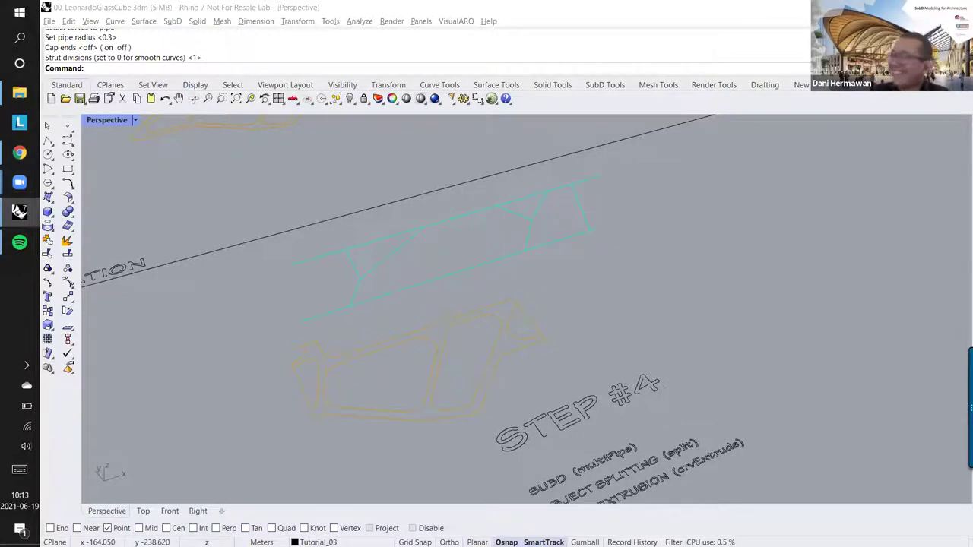
{"action": "left_click", "coordinate": [667, 276]}
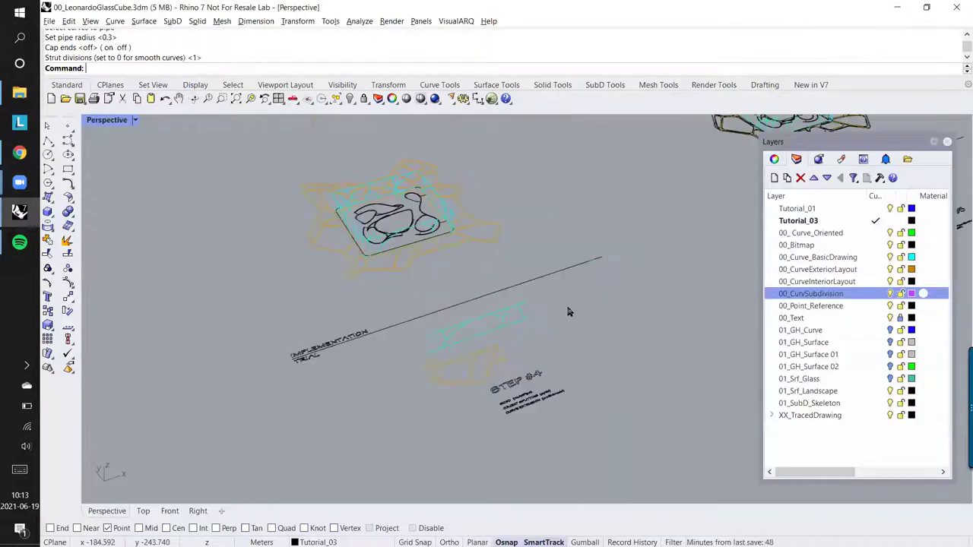
{"action": "right_click_drag", "start_coordinate": [614, 300], "coordinate": [613, 290]}
{"action": "scroll", "coordinate": [567, 296], "scroll_direction": "up", "scroll_amount": 2}
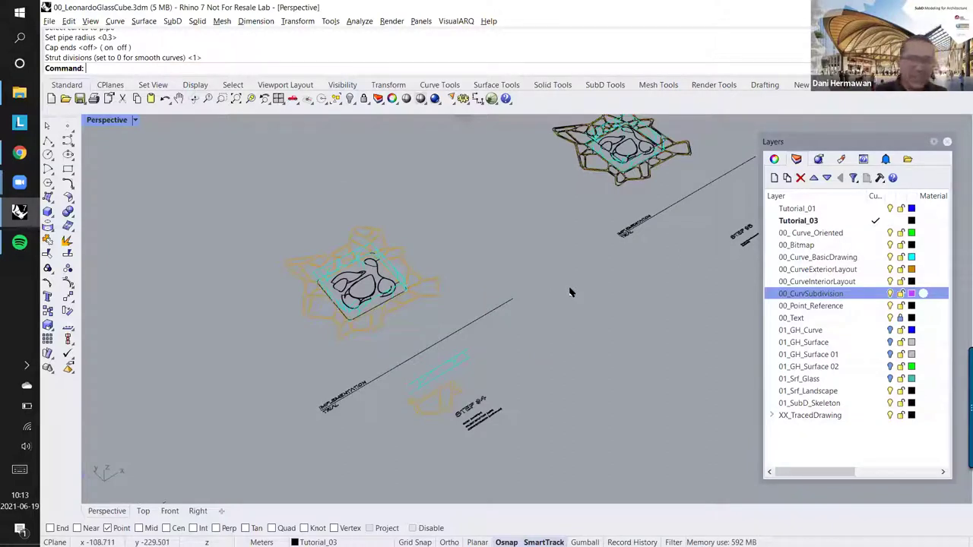
{"action": "scroll", "coordinate": [552, 290], "scroll_direction": "down", "scroll_amount": 3}
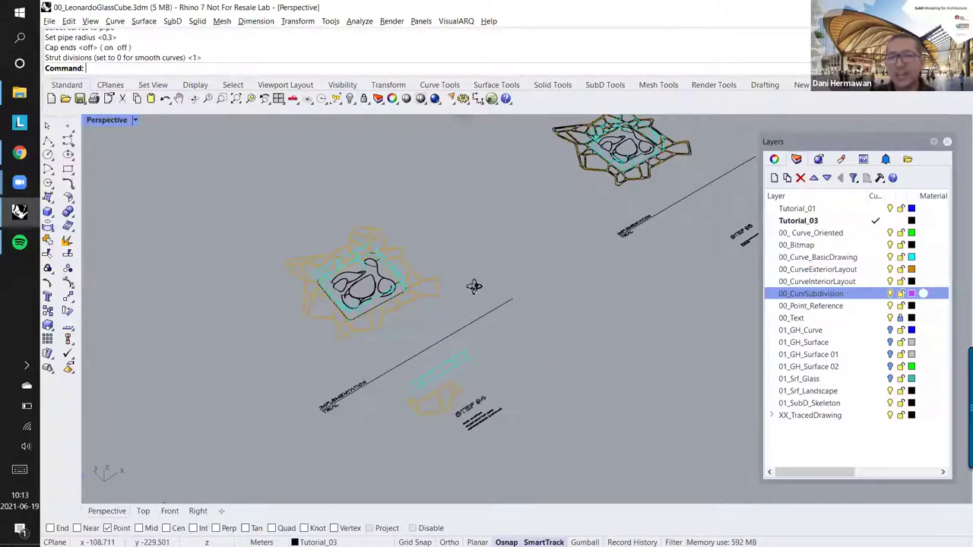
{"action": "scroll", "coordinate": [498, 310], "scroll_direction": "up", "scroll_amount": 2}
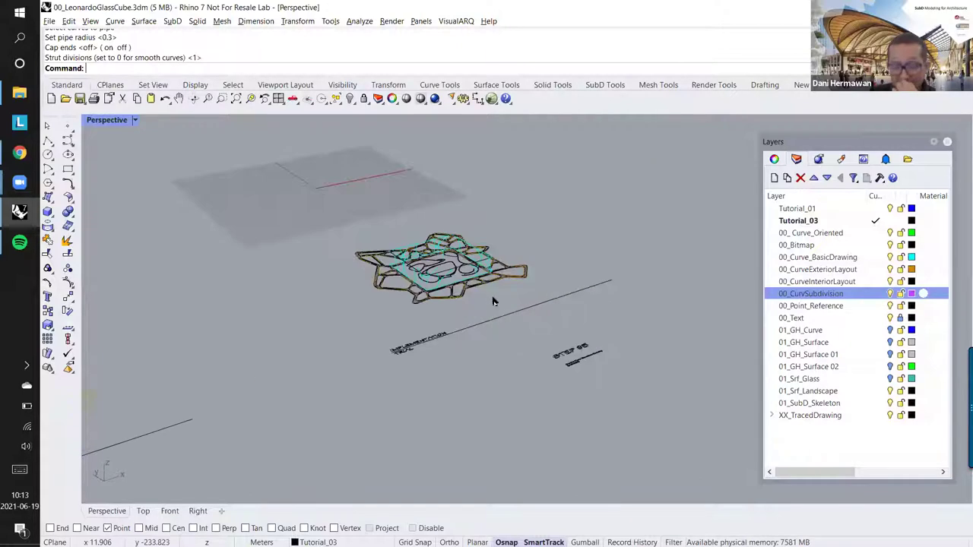
{"action": "right_click_drag", "start_coordinate": [486, 293], "coordinate": [449, 317]}
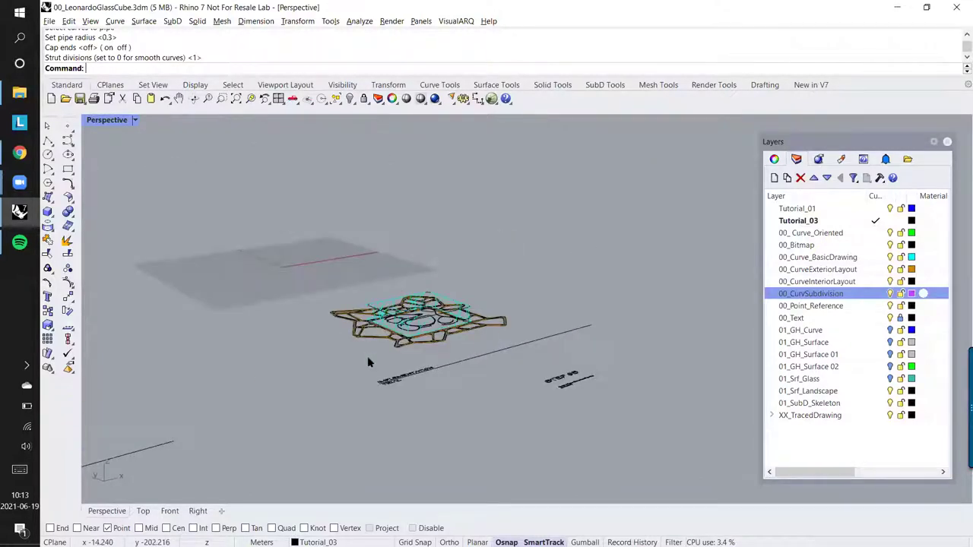
{"action": "right_click_drag", "start_coordinate": [374, 360], "coordinate": [375, 303]}
{"action": "scroll", "coordinate": [375, 302], "scroll_direction": "down", "scroll_amount": 3}
{"action": "scroll", "coordinate": [375, 304], "scroll_direction": "up", "scroll_amount": 5}
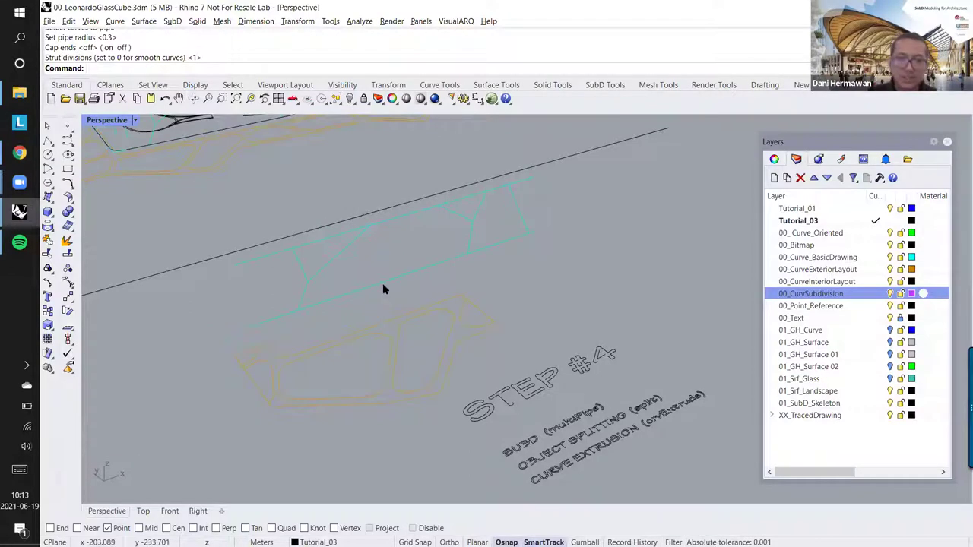
Step: Rebuild the Step #4 SubD frame from the grouped curves with MultiPipe at 0.3 radius, uncapped, 1 strut division, and select the frame
{"action": "left_click", "coordinate": [383, 284]}
{"action": "right_click", "coordinate": [383, 284]}
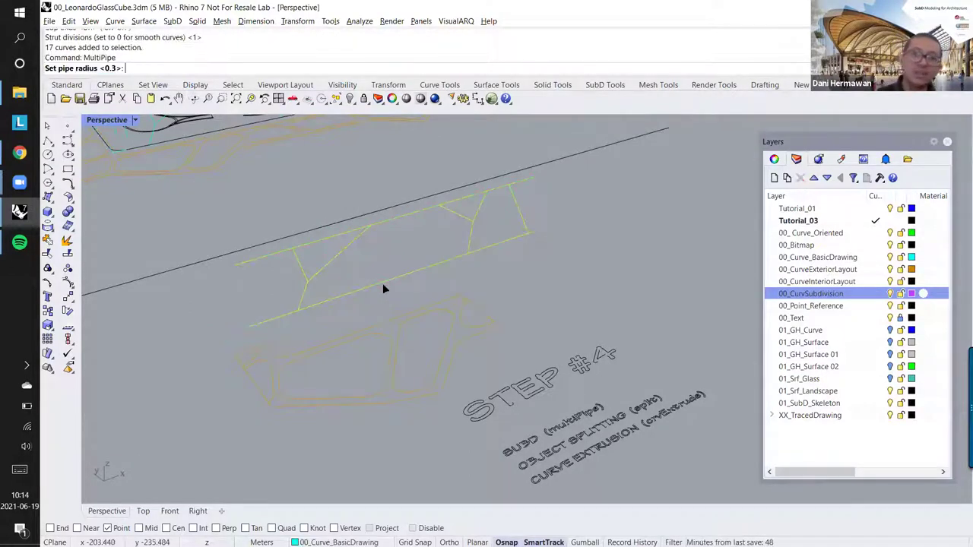
{"action": "key", "text": "Return"}
{"action": "key", "text": "Return"}
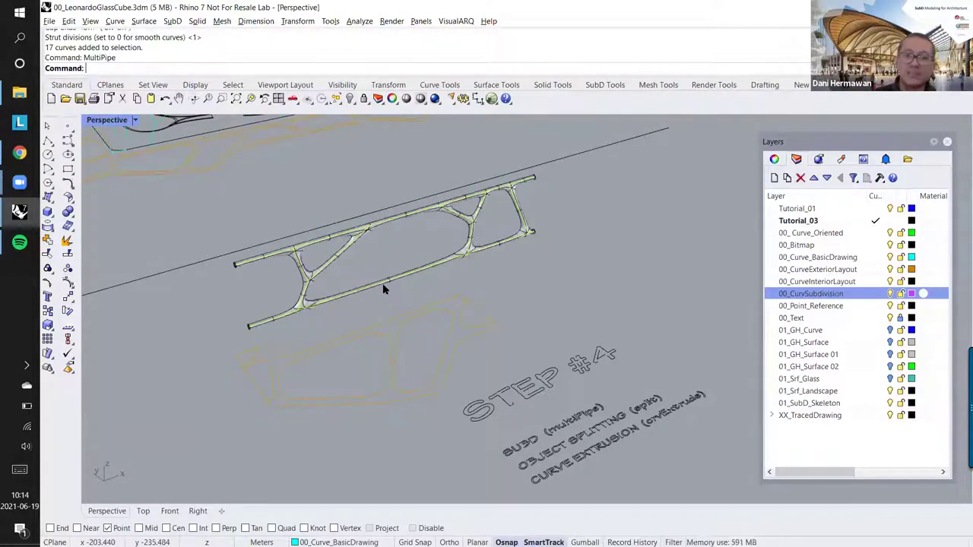
{"action": "right_click_drag", "start_coordinate": [415, 278], "coordinate": [432, 251]}
{"action": "key", "text": "Escape"}
{"action": "scroll", "coordinate": [431, 244], "scroll_direction": "up", "scroll_amount": 5}
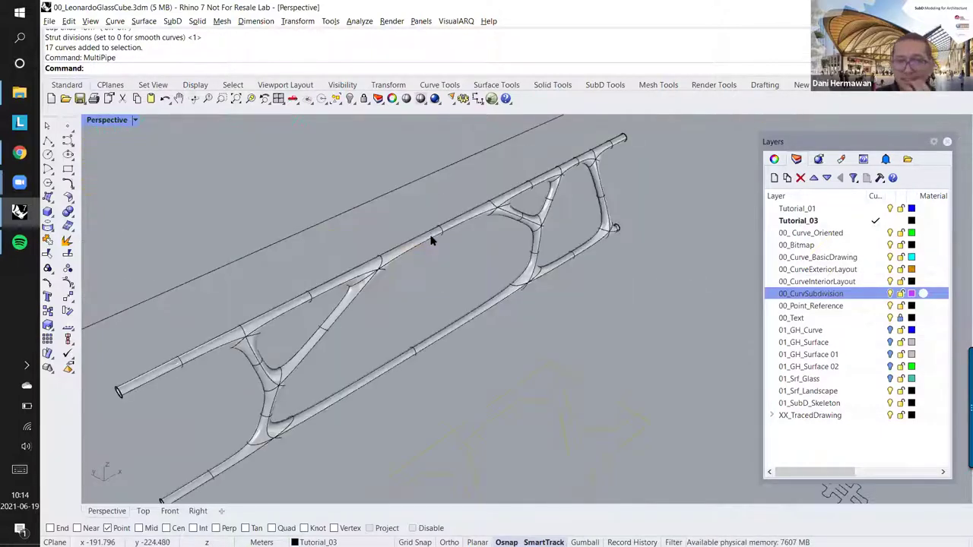
{"action": "left_click", "coordinate": [431, 238]}
Step: Select the Step #5 building's curves and surface and zoom the view to that selection
{"action": "scroll", "coordinate": [477, 258], "scroll_direction": "down", "scroll_amount": 8}
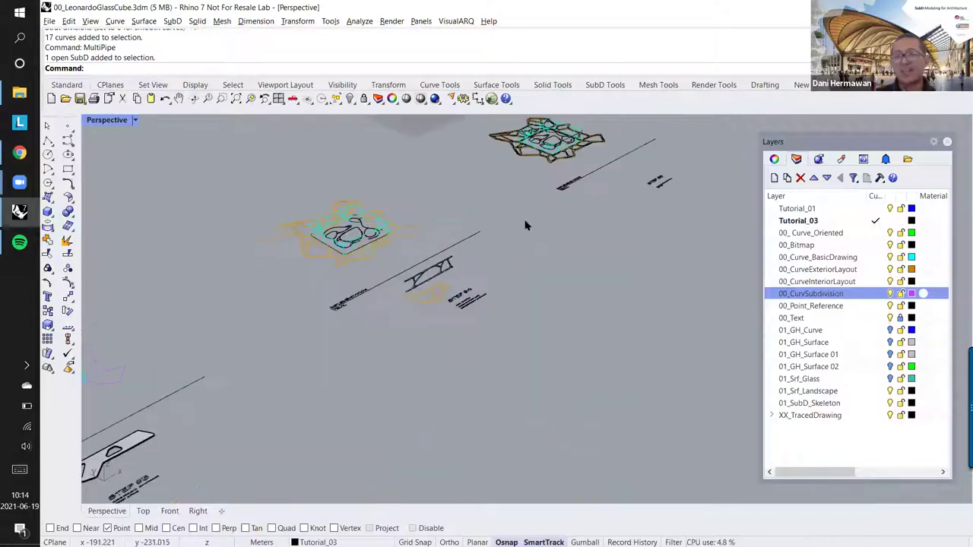
{"action": "scroll", "coordinate": [414, 327], "scroll_direction": "up", "scroll_amount": 6}
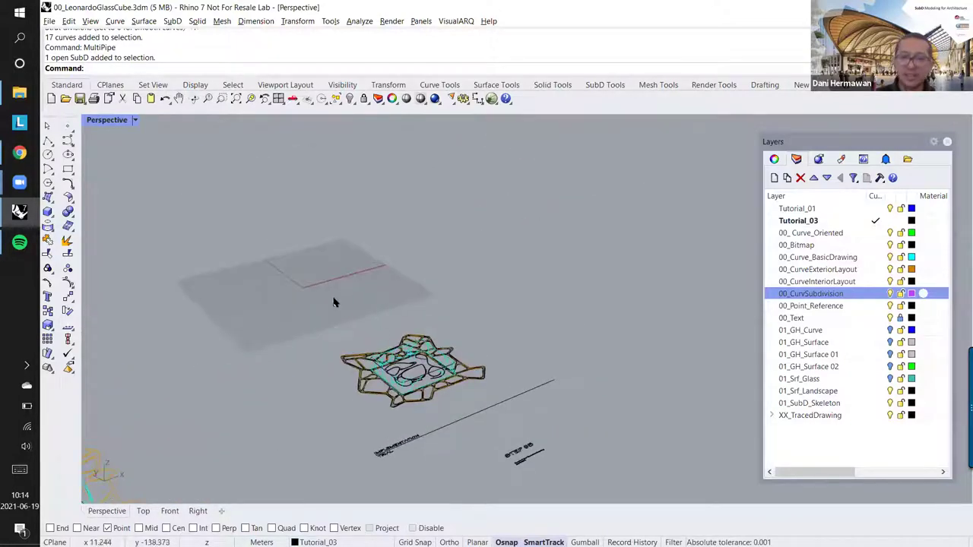
{"action": "left_click_drag", "start_coordinate": [283, 268], "coordinate": [619, 491]}
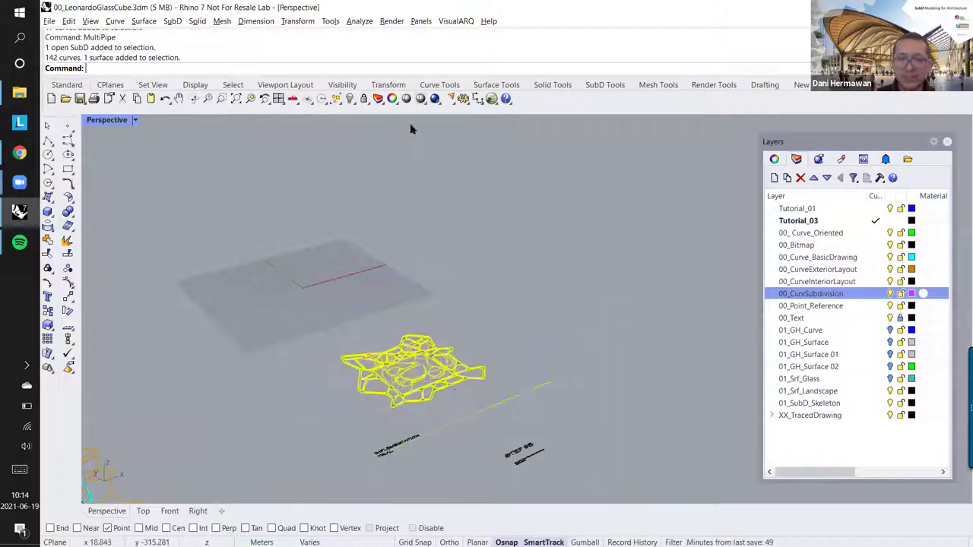
{"action": "type", "text": "zs"}
{"action": "key", "text": "Return"}
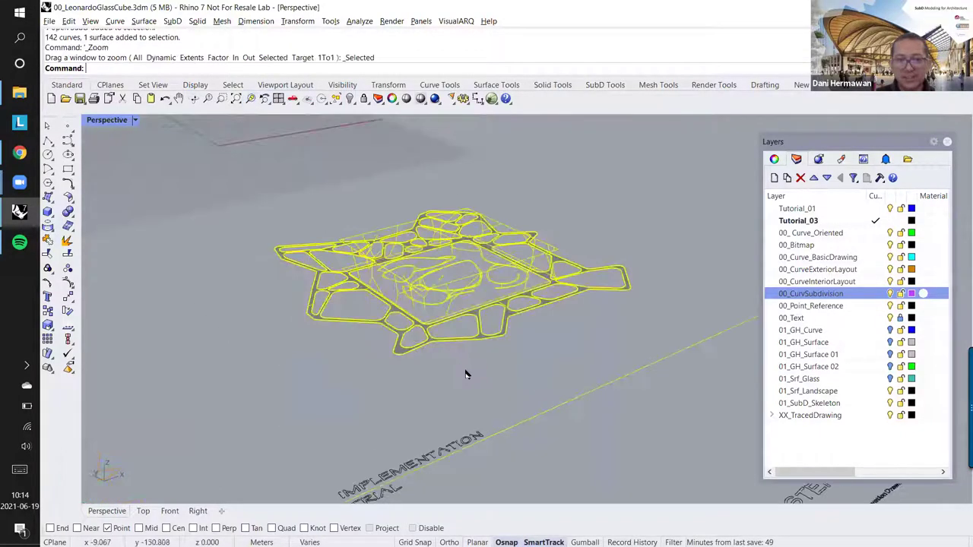
Step: Clear the selection, pick one facade's curve group on the Step #5 building to inspect it, and deselect it
{"action": "left_click", "coordinate": [467, 373]}
{"action": "scroll", "coordinate": [454, 278], "scroll_direction": "up", "scroll_amount": 5}
{"action": "right_click_drag", "start_coordinate": [454, 275], "coordinate": [371, 246]}
{"action": "left_click", "coordinate": [358, 223]}
{"action": "scroll", "coordinate": [352, 245], "scroll_direction": "down", "scroll_amount": 4}
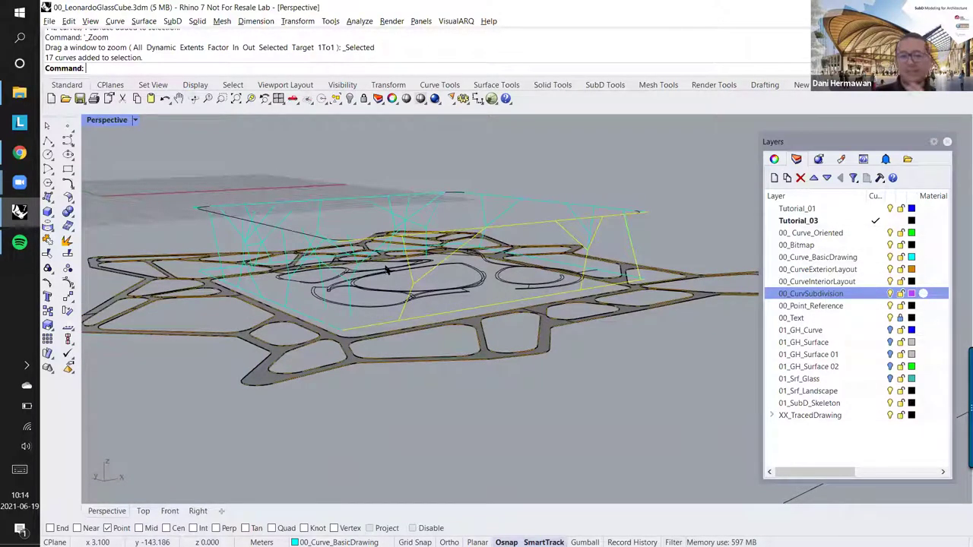
{"action": "left_click", "coordinate": [520, 163]}
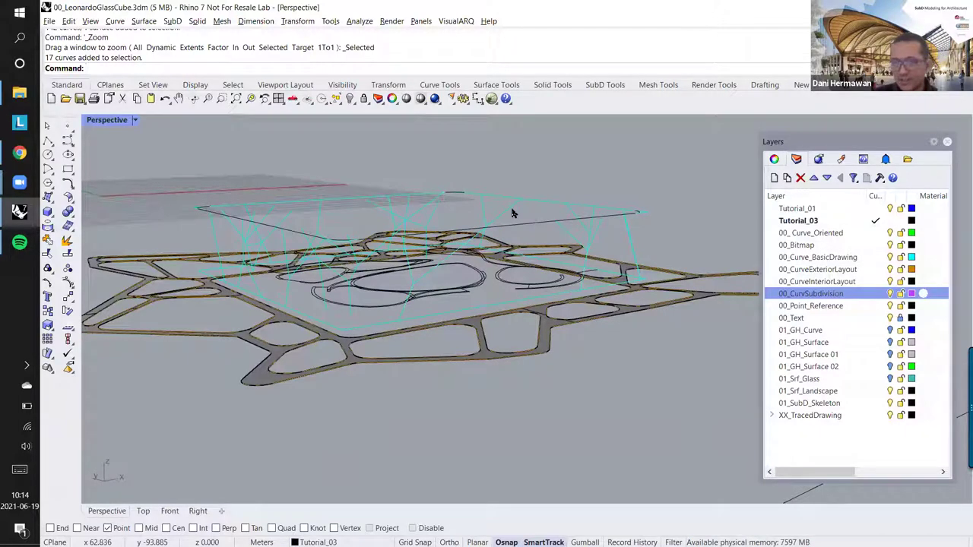
Step: Select the Step #5 building's facade curve groups one after another, adding the remaining inner branching curves to the selection
{"action": "left_click", "coordinate": [513, 214]}
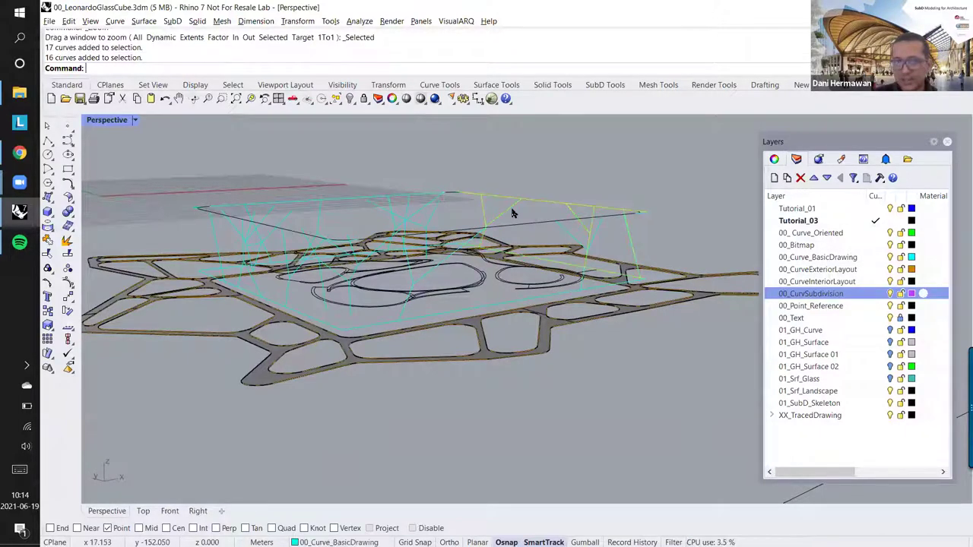
{"action": "right_click_drag", "start_coordinate": [414, 212], "coordinate": [359, 179]}
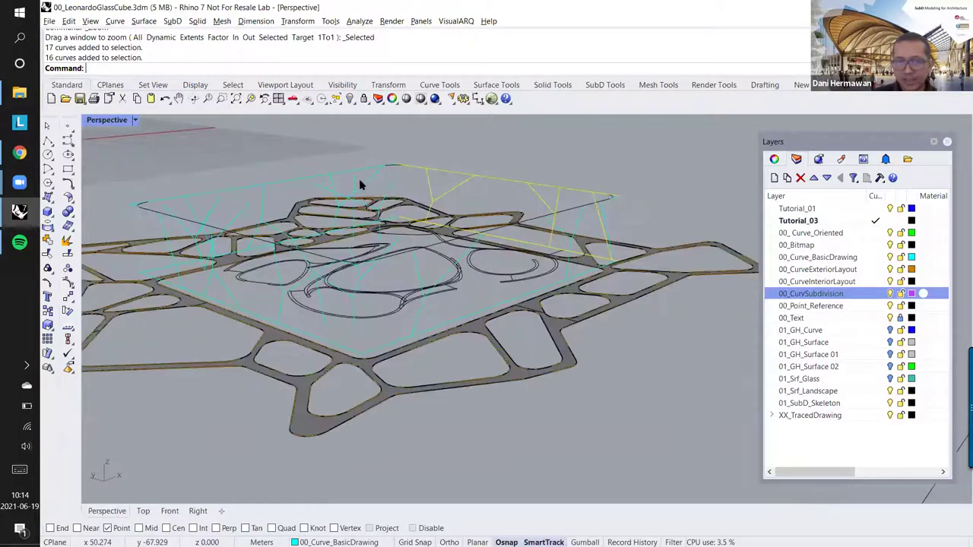
{"action": "left_click", "coordinate": [359, 179], "text": "shift"}
{"action": "right_click_drag", "start_coordinate": [196, 208], "coordinate": [189, 241]}
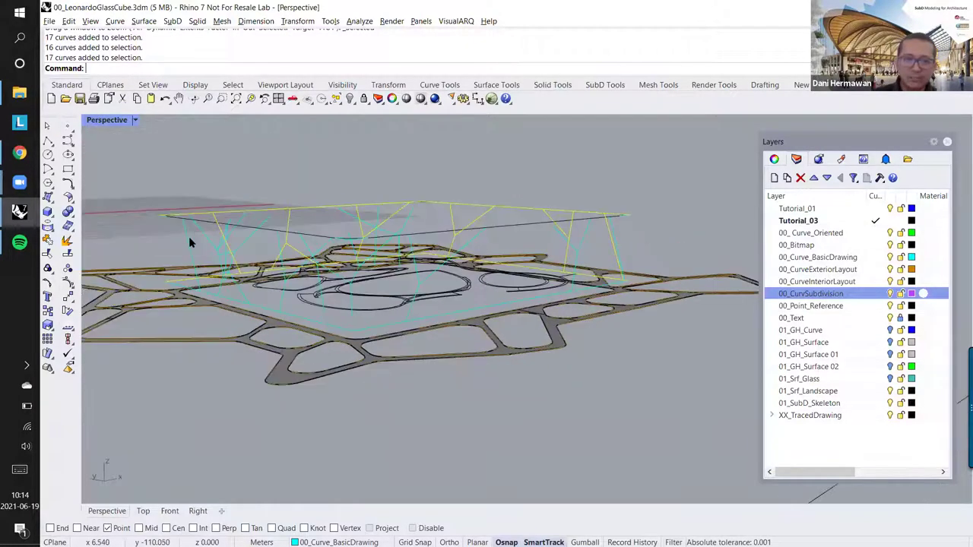
{"action": "left_click", "coordinate": [189, 241]}
{"action": "left_click", "coordinate": [420, 243]}
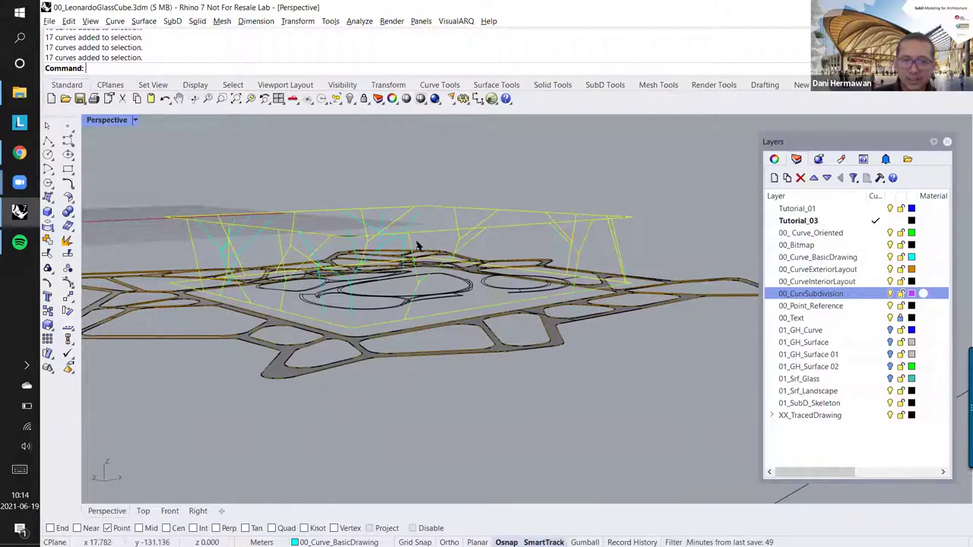
{"action": "right_click_drag", "start_coordinate": [422, 232], "coordinate": [416, 276]}
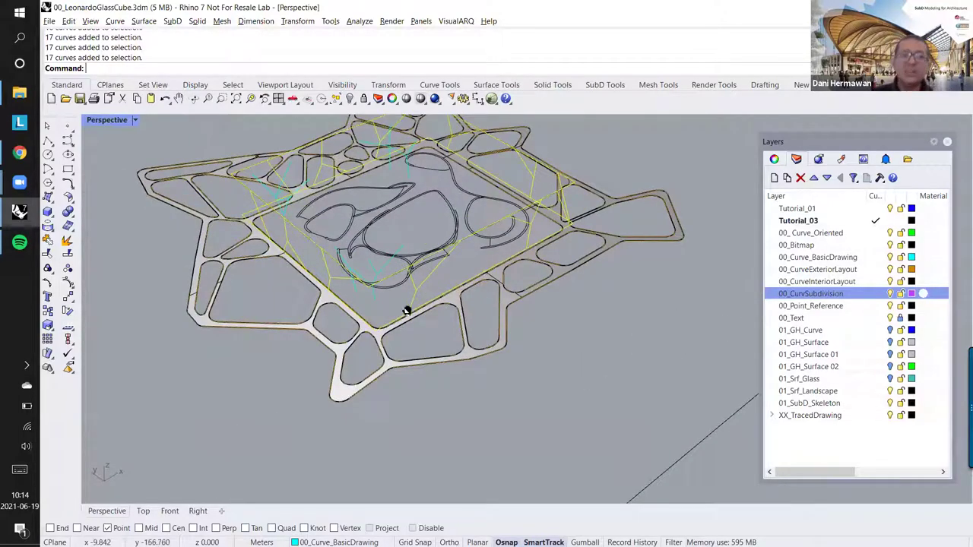
{"action": "right_click_drag", "start_coordinate": [403, 311], "coordinate": [343, 282]}
{"action": "scroll", "coordinate": [343, 282], "scroll_direction": "up", "scroll_amount": 4}
{"action": "left_click", "coordinate": [295, 173], "text": "shift"}
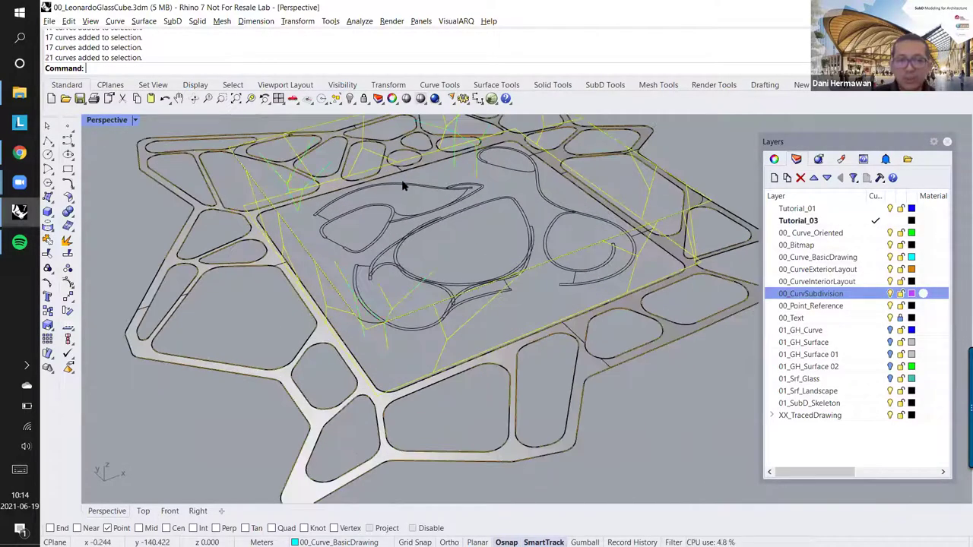
Step: Clear the piecemeal selection and select all of the Step #5 frame curves between roof and ground together, leaving out the landscape surface
{"action": "scroll", "coordinate": [437, 160], "scroll_direction": "down", "scroll_amount": 5}
{"action": "right_click_drag", "start_coordinate": [436, 160], "coordinate": [385, 296]}
{"action": "scroll", "coordinate": [408, 240], "scroll_direction": "up", "scroll_amount": 4}
{"action": "right_click_drag", "start_coordinate": [408, 241], "coordinate": [562, 223]}
{"action": "left_click", "coordinate": [620, 224]}
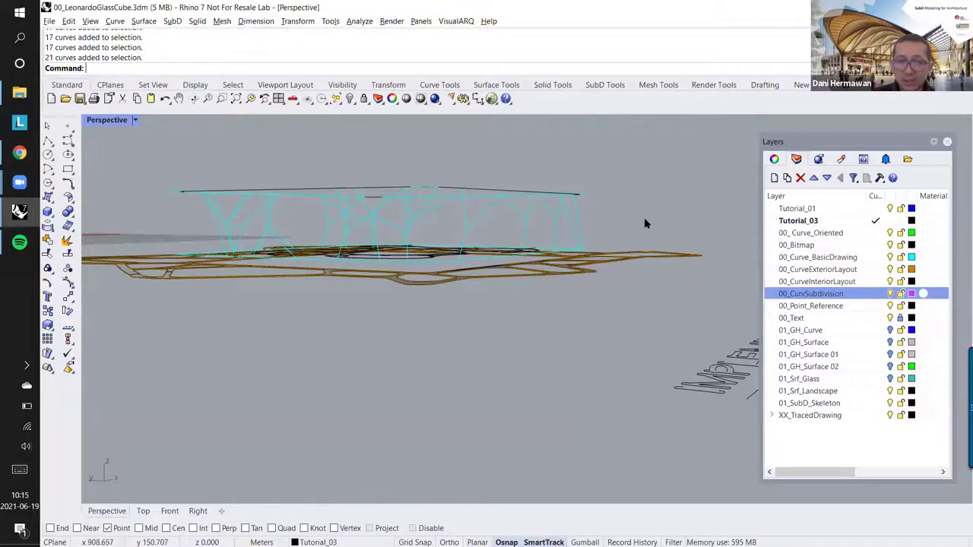
{"action": "left_click_drag", "start_coordinate": [664, 218], "coordinate": [608, 217]}
{"action": "right_click_drag", "start_coordinate": [481, 250], "coordinate": [452, 220]}
{"action": "left_click_drag", "start_coordinate": [304, 225], "coordinate": [217, 220]}
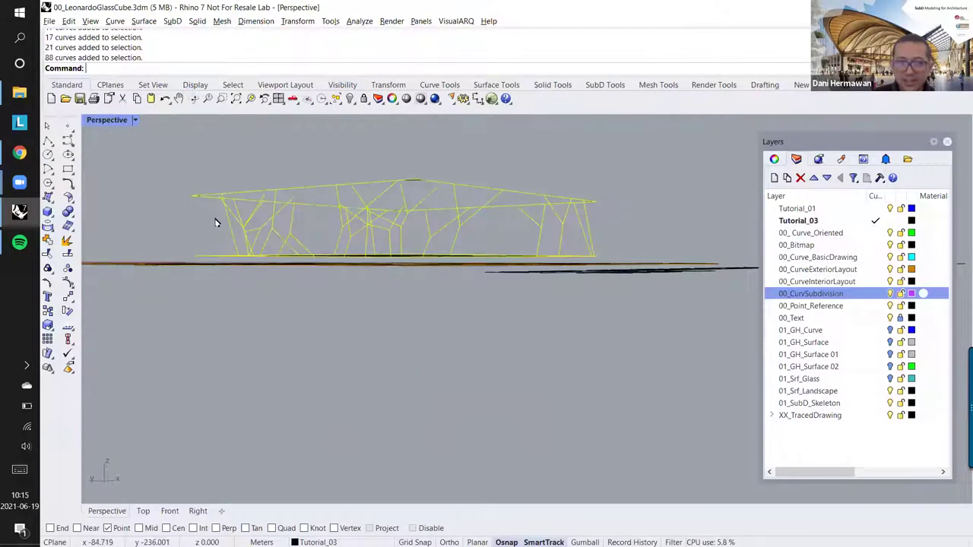
Step: Run MultiPipe on the selected Step #5 frame curves with a 0.3 pipe radius and end caps off
{"action": "right_click_drag", "start_coordinate": [269, 228], "coordinate": [375, 218]}
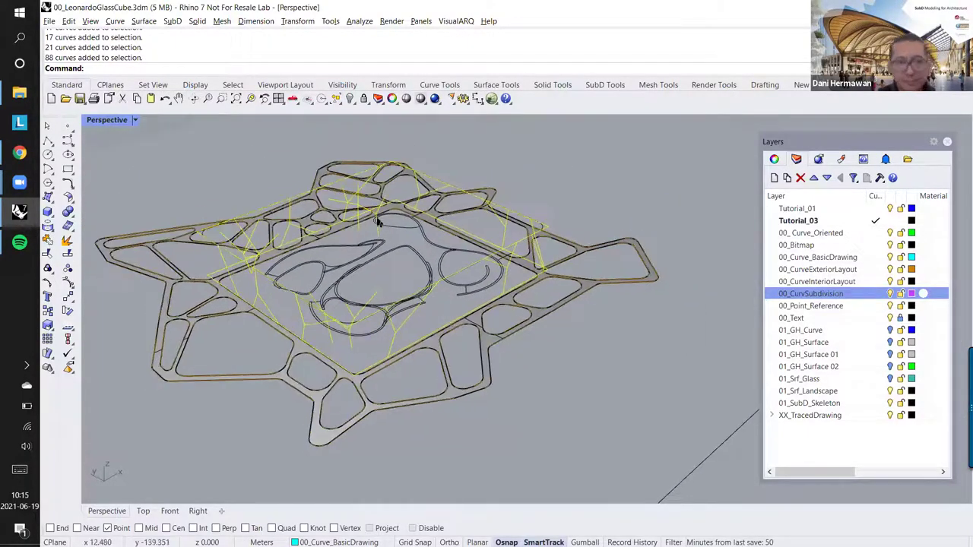
{"action": "type", "text": "multipipe"}
{"action": "key", "text": "Return"}
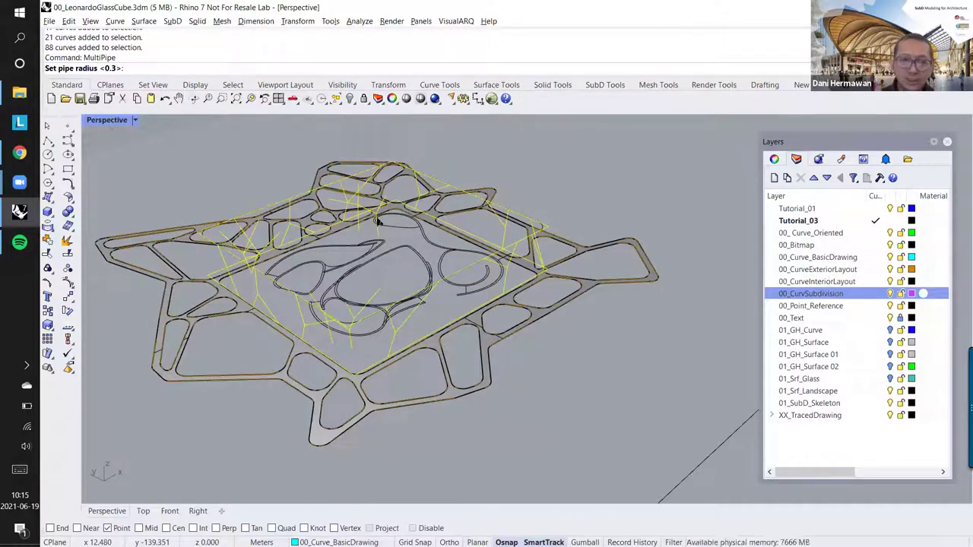
{"action": "key", "text": "Return"}
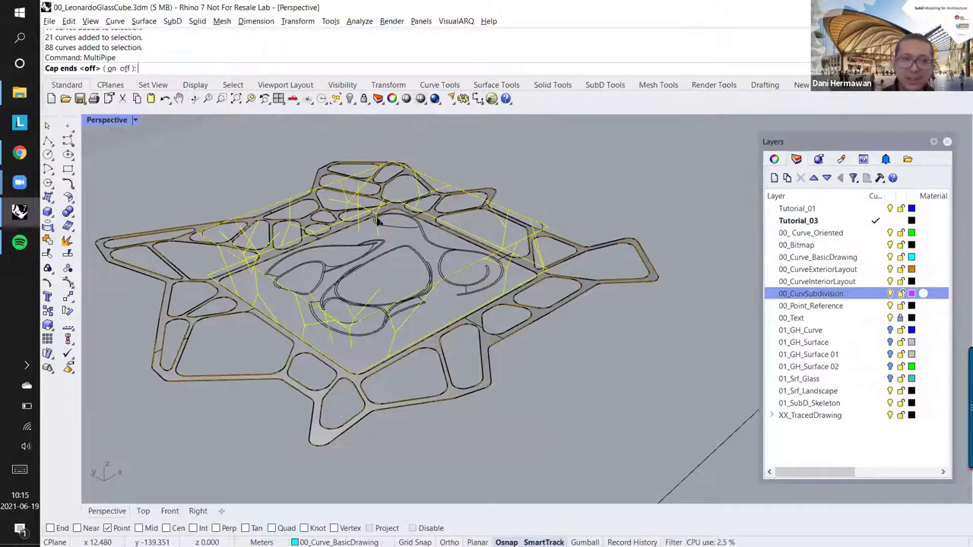
{"action": "key", "text": "Return"}
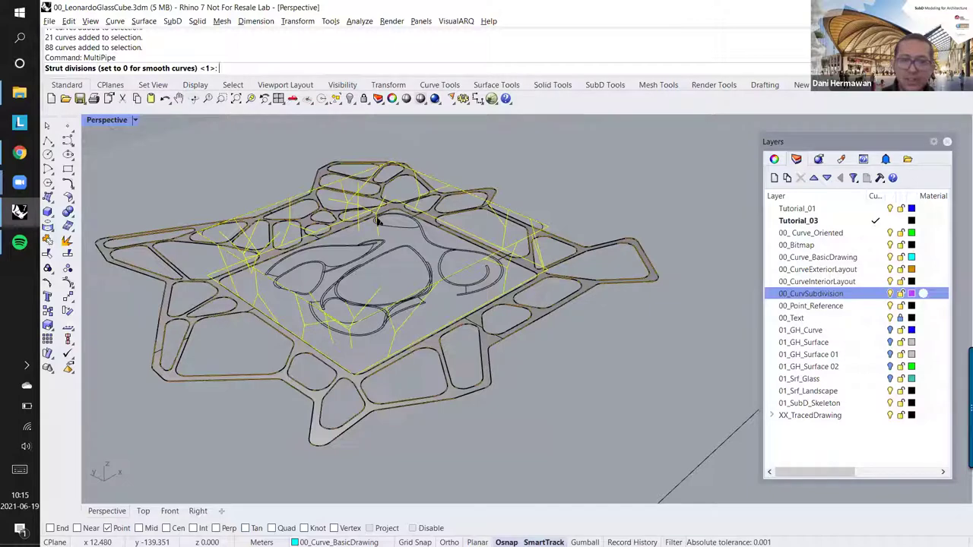
Step: Try a MultiPipe on the selected frame curves with 1 strut division, inspect the resulting pipes and undo it
{"action": "key", "text": "Return"}
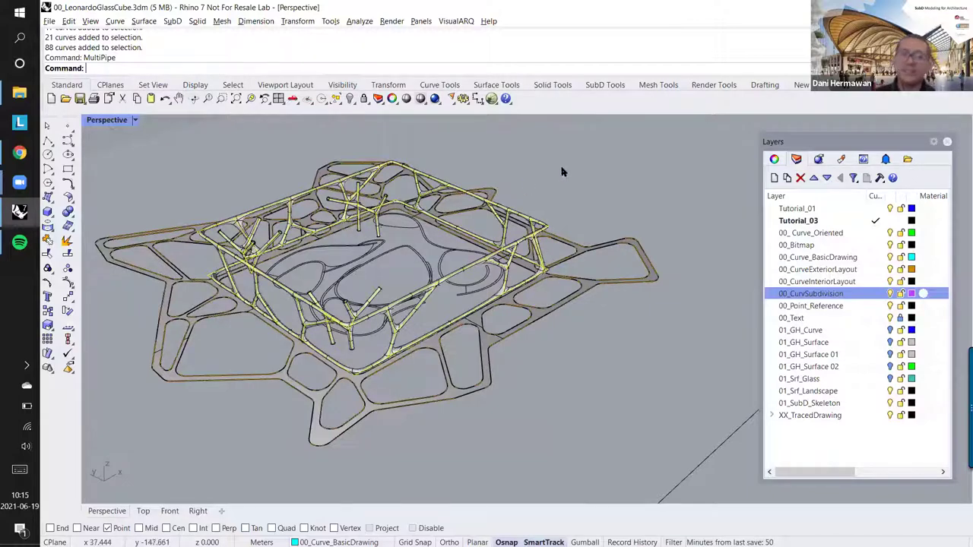
{"action": "right_click_drag", "start_coordinate": [501, 284], "coordinate": [368, 282]}
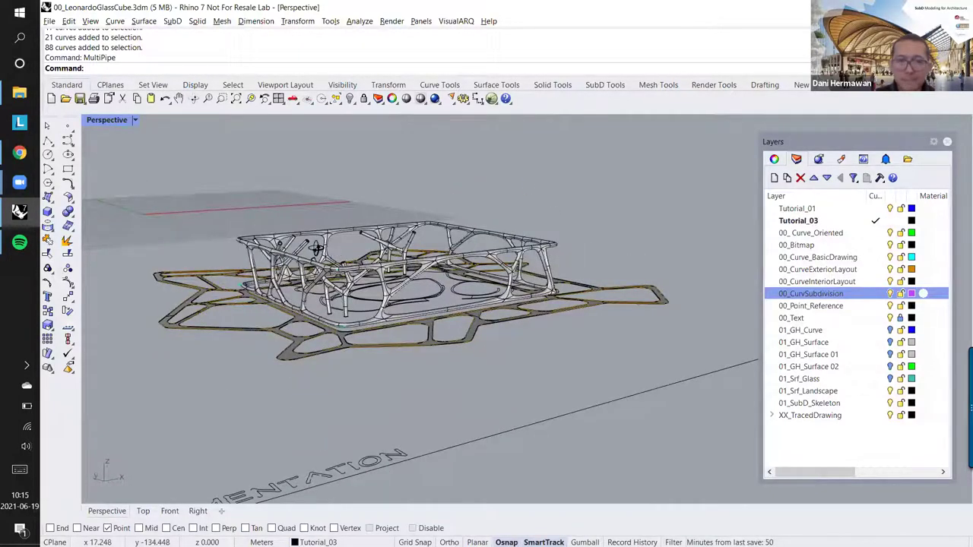
{"action": "scroll", "coordinate": [314, 248], "scroll_direction": "up", "scroll_amount": 5}
{"action": "right_click_drag", "start_coordinate": [296, 248], "coordinate": [155, 274]}
{"action": "scroll", "coordinate": [371, 278], "scroll_direction": "down", "scroll_amount": 4}
{"action": "key", "text": "ctrl+z"}
Step: Create a MultiPipe from the frame's 88 curves with pipe radius 0.3 and cap ends off
{"action": "left_click_drag", "start_coordinate": [154, 271], "coordinate": [96, 310]}
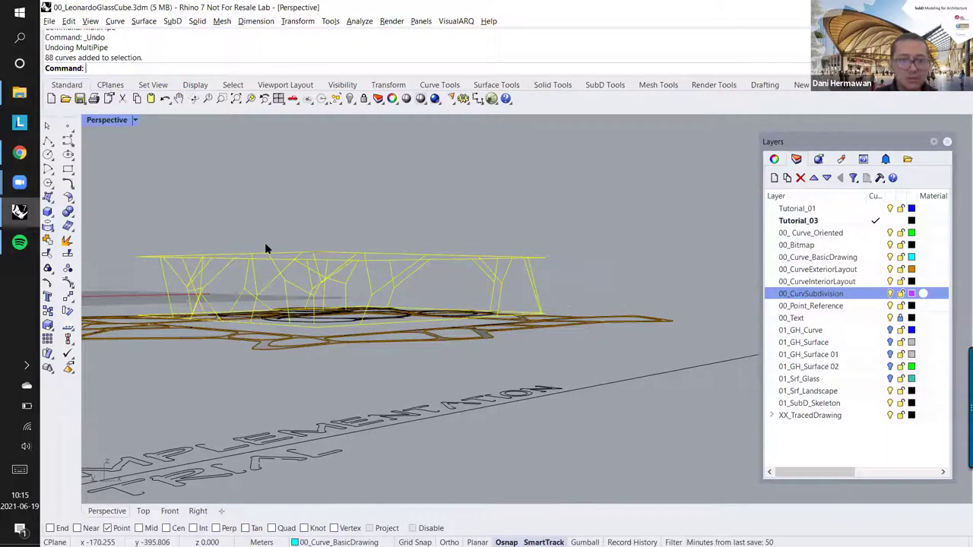
{"action": "key", "text": "Return"}
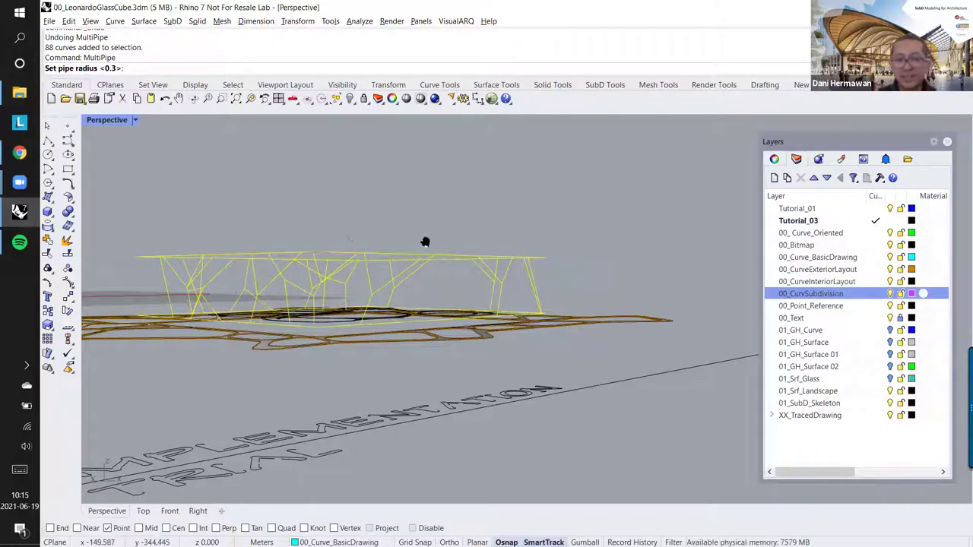
{"action": "right_click_drag", "start_coordinate": [425, 241], "coordinate": [453, 235]}
{"action": "key", "text": "Return"}
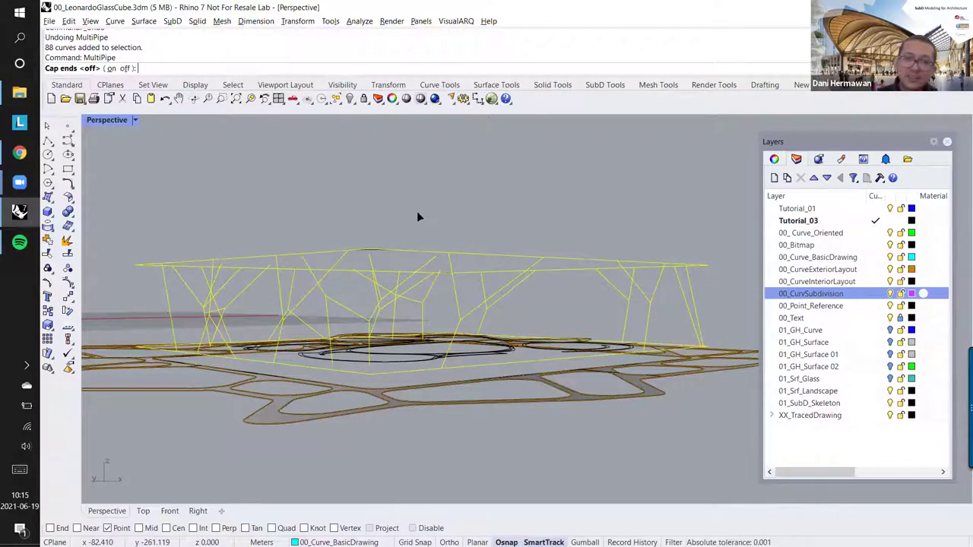
{"action": "right_click", "coordinate": [416, 216]}
{"action": "right_click", "coordinate": [416, 216]}
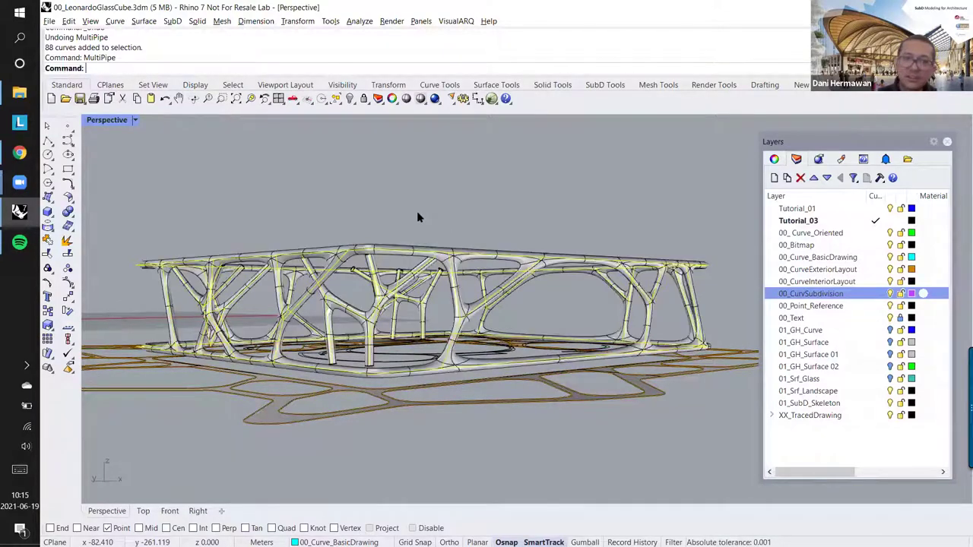
Step: Examine the piped frame above the ground pattern from low and raised viewing angles
{"action": "right_click_drag", "start_coordinate": [452, 234], "coordinate": [424, 293]}
{"action": "scroll", "coordinate": [414, 293], "scroll_direction": "down", "scroll_amount": 4}
{"action": "scroll", "coordinate": [415, 278], "scroll_direction": "up", "scroll_amount": 3}
{"action": "scroll", "coordinate": [422, 297], "scroll_direction": "up", "scroll_amount": 2}
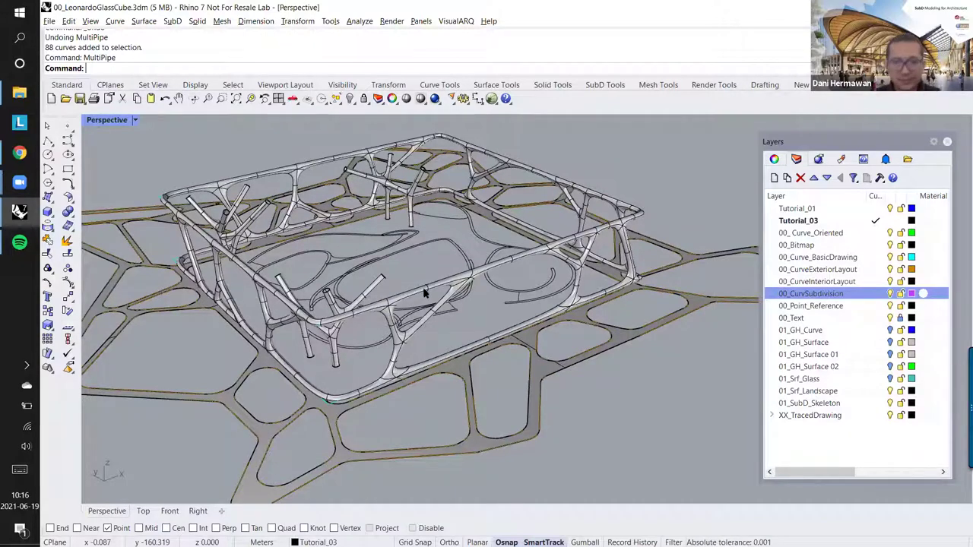
{"action": "mouse_move", "coordinate": [516, 289]}
{"action": "right_mouse_down"}
{"action": "mouse_move", "coordinate": [460, 274]}
{"action": "mouse_move", "coordinate": [458, 284]}
{"action": "mouse_move", "coordinate": [412, 286]}
{"action": "mouse_move", "coordinate": [345, 273]}
{"action": "mouse_move", "coordinate": [346, 250]}
{"action": "mouse_move", "coordinate": [382, 251]}
{"action": "right_mouse_up"}
{"action": "scroll", "coordinate": [458, 283], "scroll_direction": "down", "scroll_amount": 3}
{"action": "scroll", "coordinate": [346, 250], "scroll_direction": "down", "scroll_amount": 4}
{"action": "scroll", "coordinate": [346, 250], "scroll_direction": "up", "scroll_amount": 6}
{"action": "scroll", "coordinate": [380, 319], "scroll_direction": "up", "scroll_amount": 3}
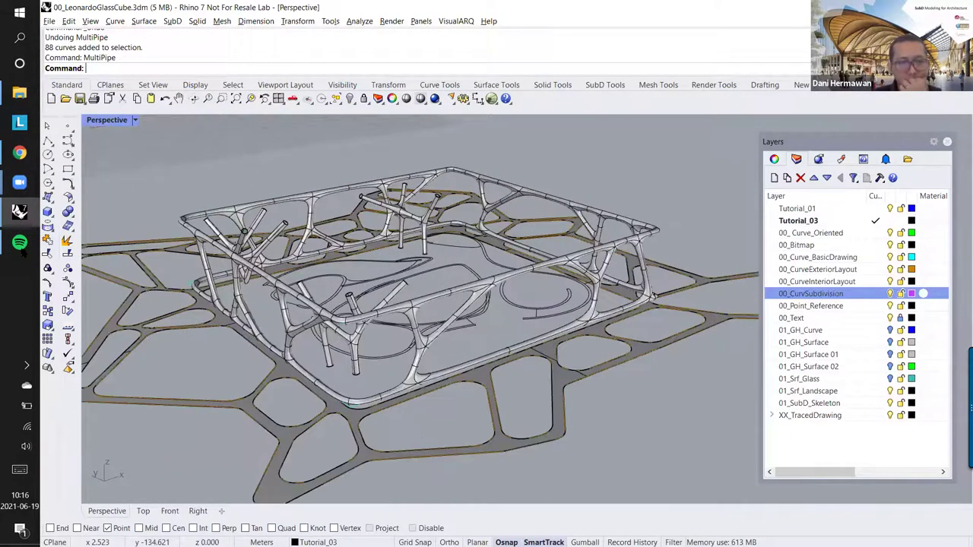
{"action": "key", "text": "alt+Tab"}
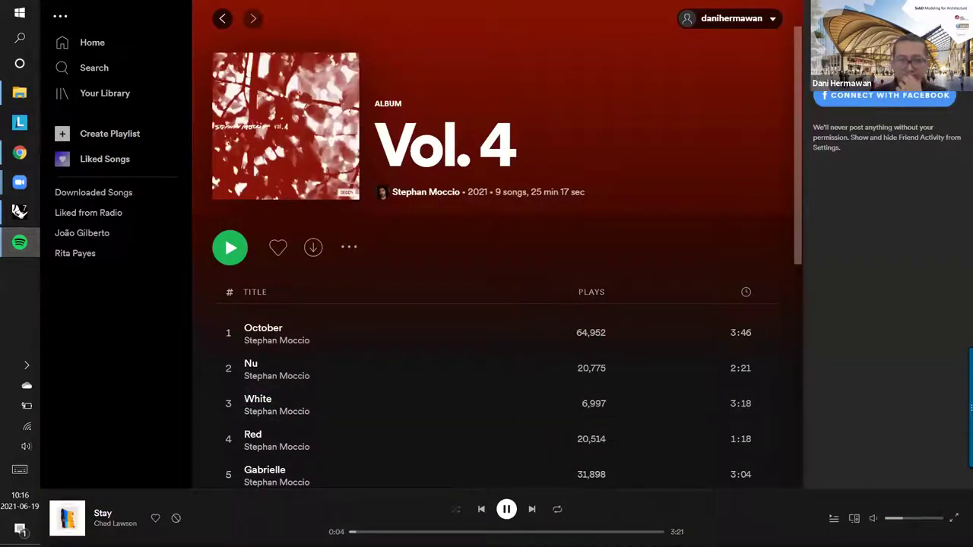
{"action": "key", "text": "alt+Tab"}
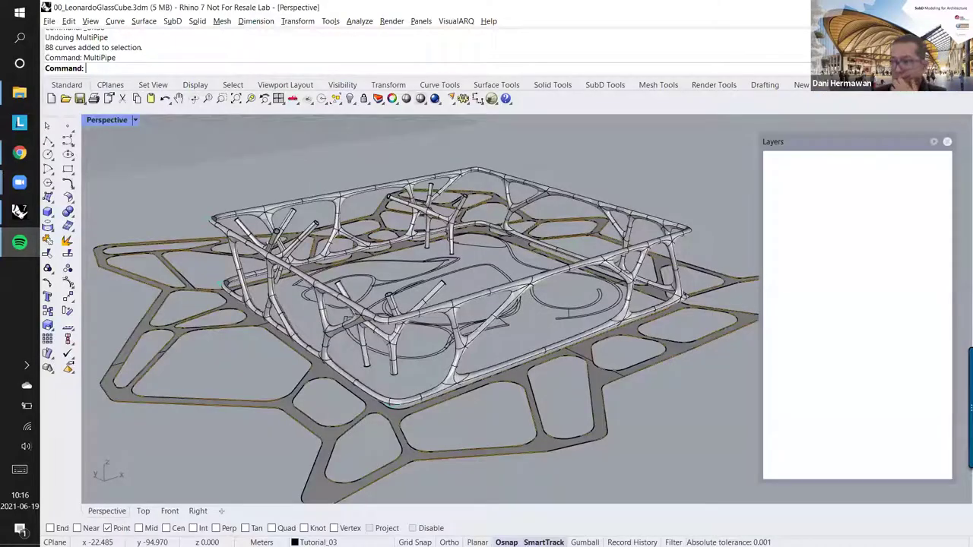
{"action": "key", "text": "alt+Tab"}
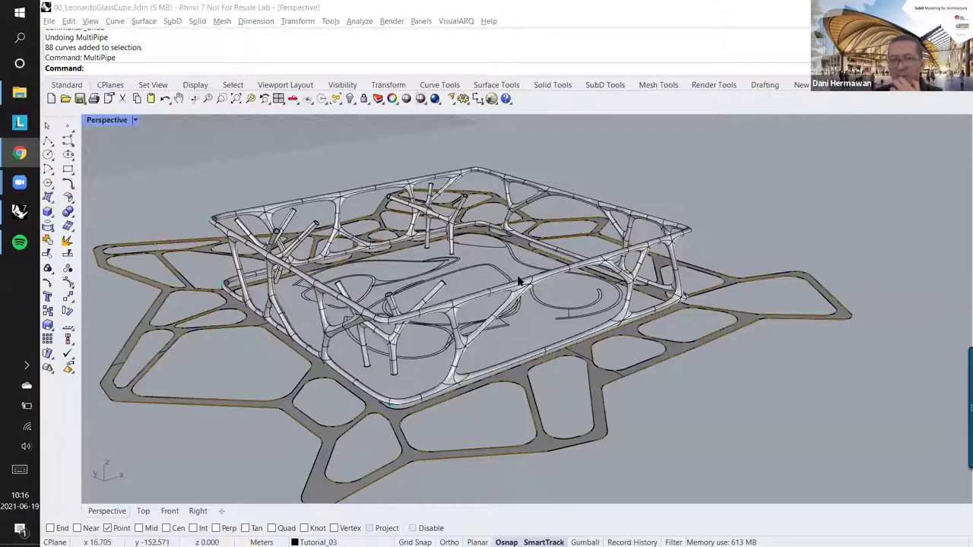
{"action": "left_click", "coordinate": [464, 263]}
Step: Preview the piped frame in the Rendered and Pen display modes in the Perspective viewport
{"action": "right_click_drag", "start_coordinate": [464, 263], "coordinate": [394, 267]}
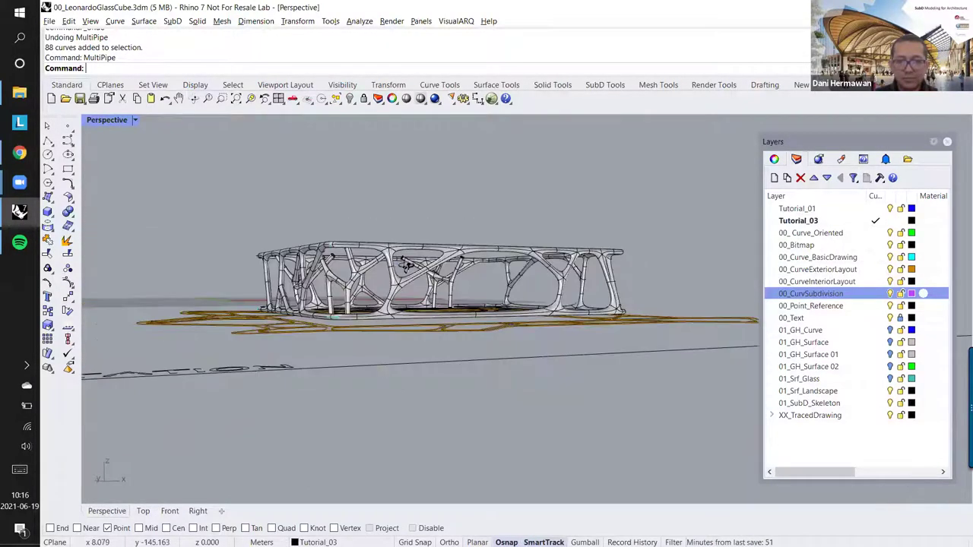
{"action": "scroll", "coordinate": [410, 266], "scroll_direction": "up", "scroll_amount": 3}
{"action": "scroll", "coordinate": [418, 258], "scroll_direction": "up", "scroll_amount": 1}
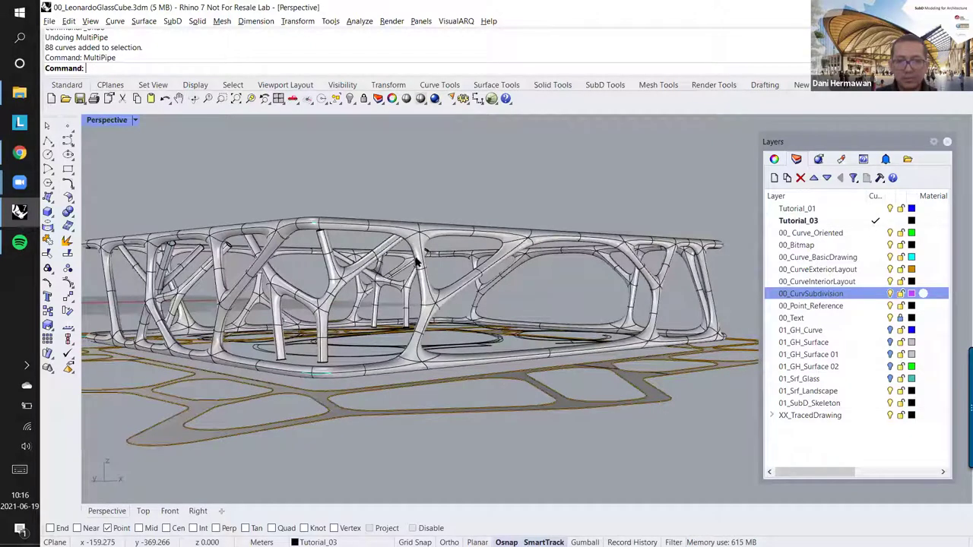
{"action": "right_click_drag", "start_coordinate": [415, 256], "coordinate": [149, 125]}
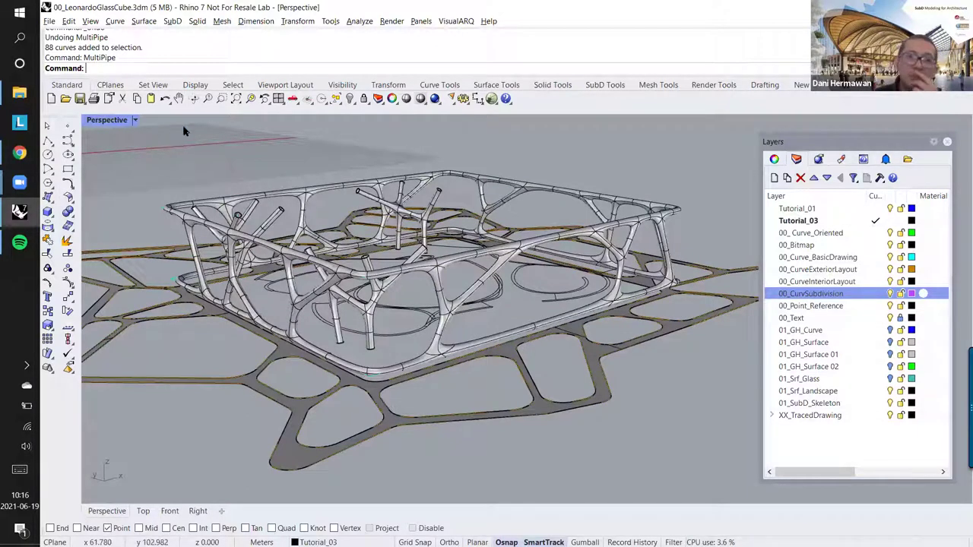
{"action": "left_click", "coordinate": [135, 119]}
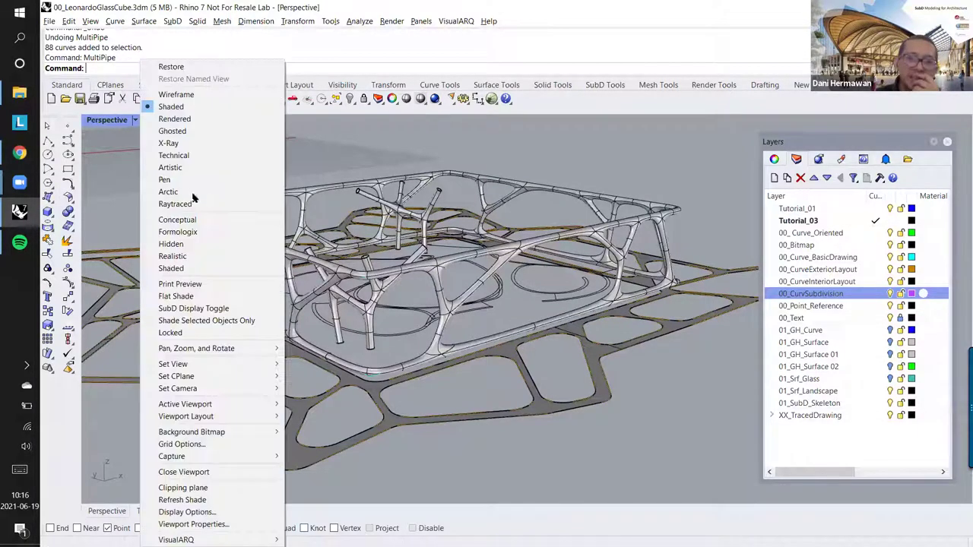
{"action": "left_click", "coordinate": [194, 120]}
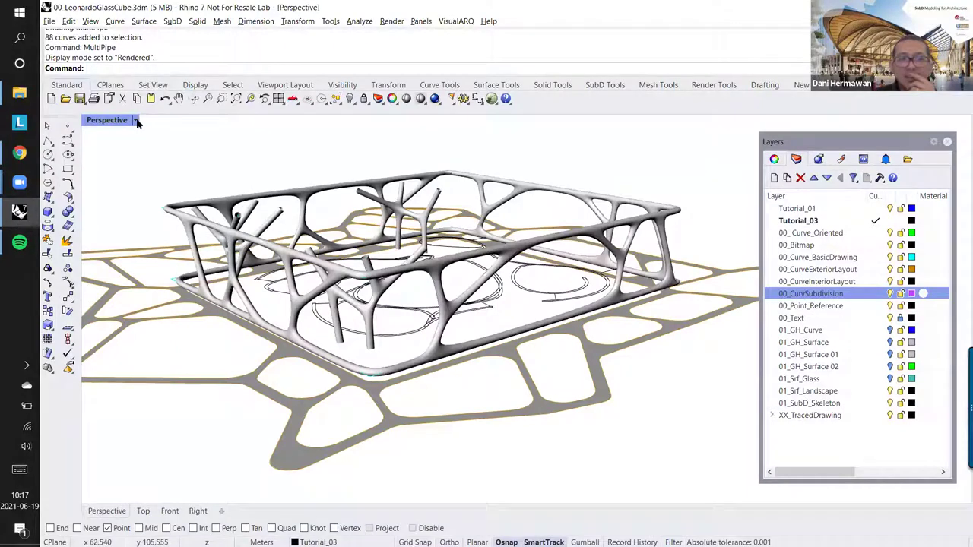
{"action": "left_click", "coordinate": [135, 119]}
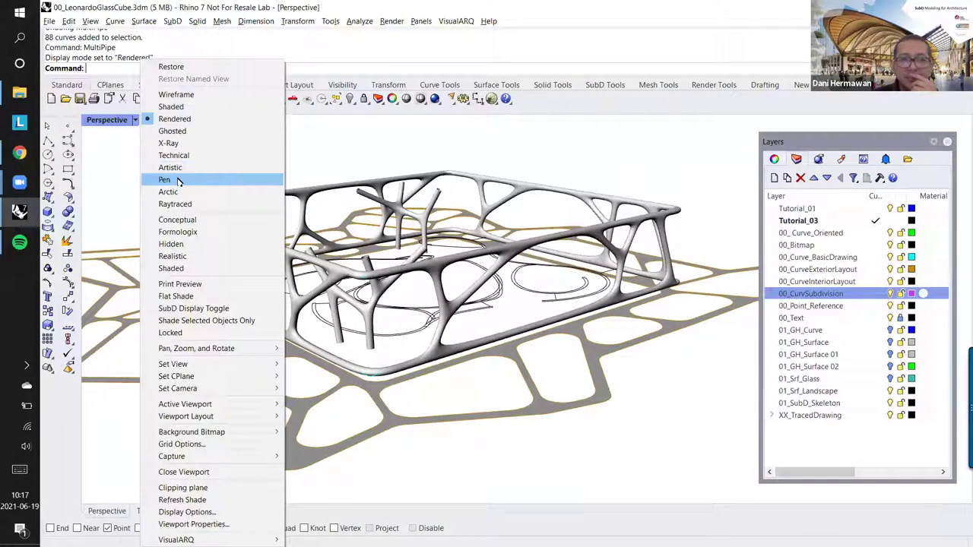
{"action": "left_click", "coordinate": [177, 180]}
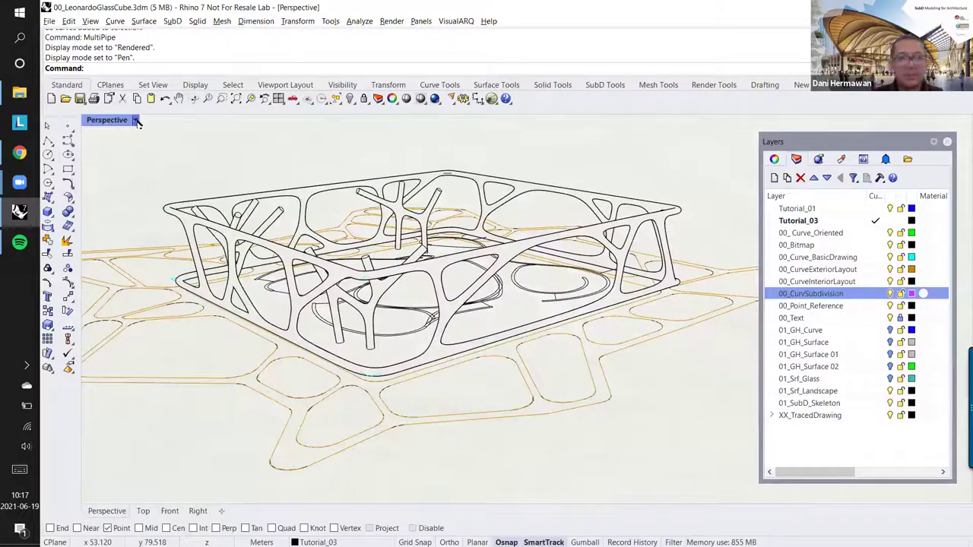
Step: Preview the piped frame in the Technical and Raytraced display modes in the Perspective viewport
{"action": "left_click", "coordinate": [136, 121]}
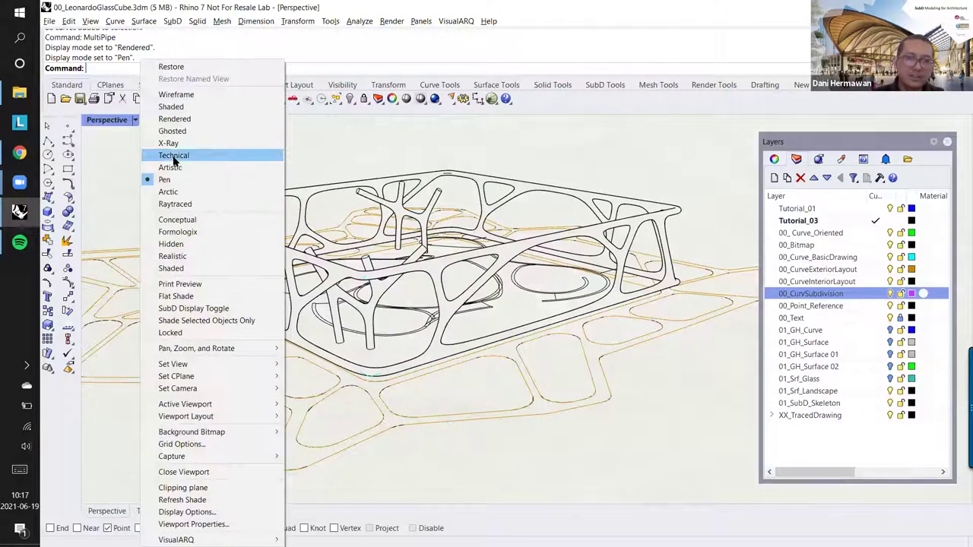
{"action": "key", "text": "Return"}
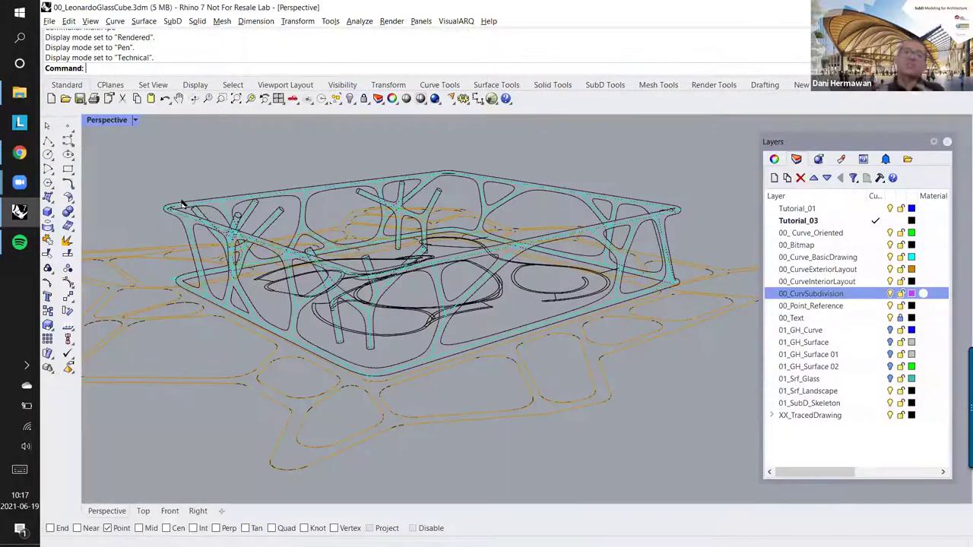
{"action": "left_click", "coordinate": [136, 120]}
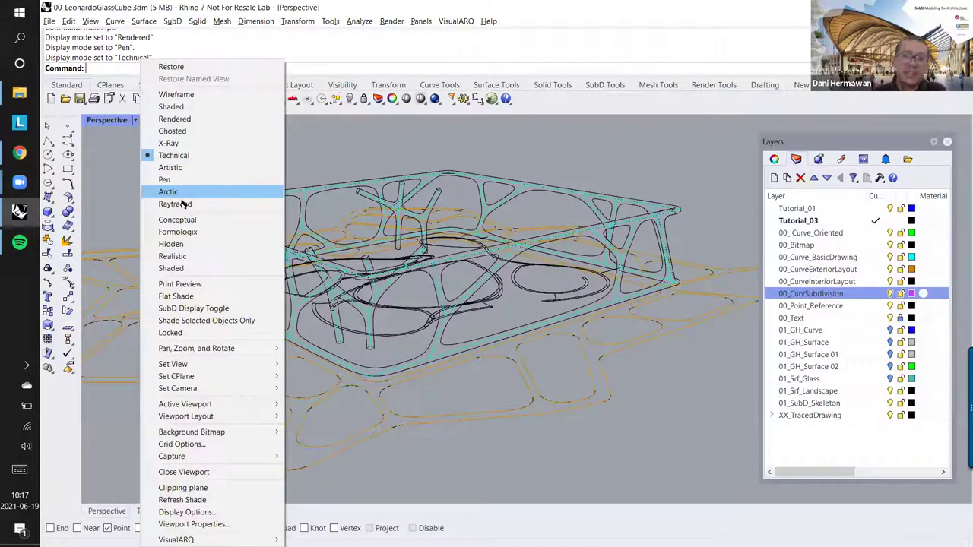
{"action": "left_click", "coordinate": [181, 204]}
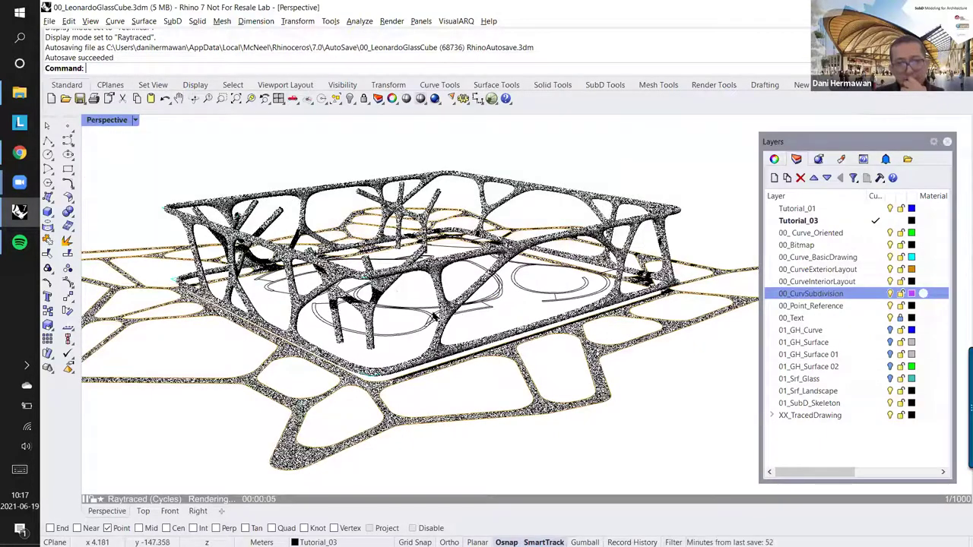
Step: Return the Perspective viewport to the Shaded display mode
{"action": "left_click", "coordinate": [134, 119]}
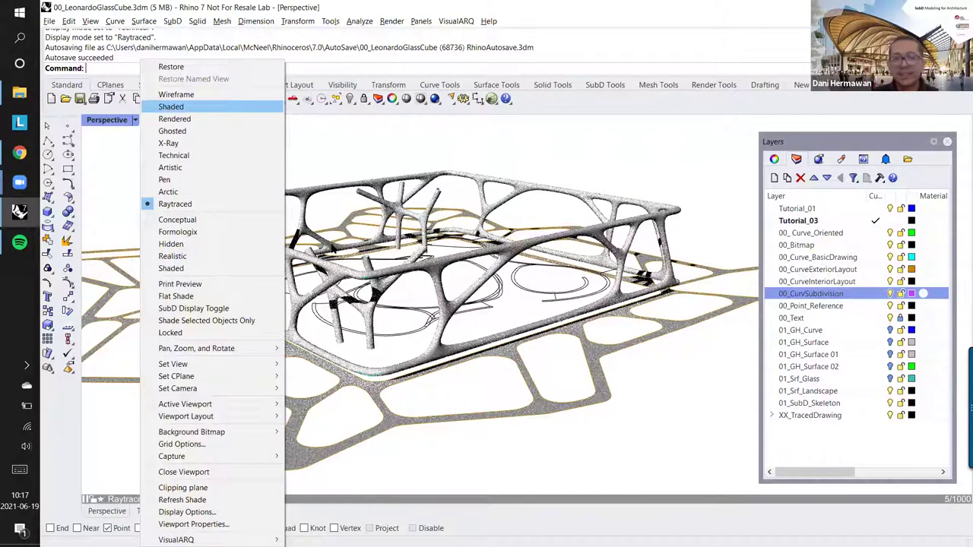
{"action": "left_click", "coordinate": [171, 107]}
{"action": "scroll", "coordinate": [367, 256], "scroll_direction": "down", "scroll_amount": 3}
{"action": "right_click_drag", "start_coordinate": [365, 256], "coordinate": [363, 298], "text": "shift"}
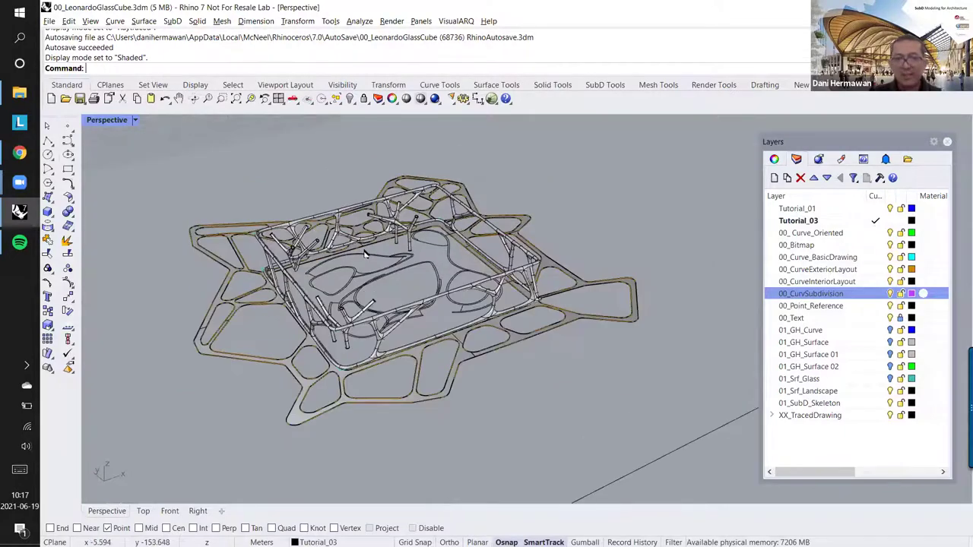
Step: Examine the frame's struts, rounded corners and loose pipe ends from several angles
{"action": "key", "text": "Up"}
{"action": "key", "text": "Up"}
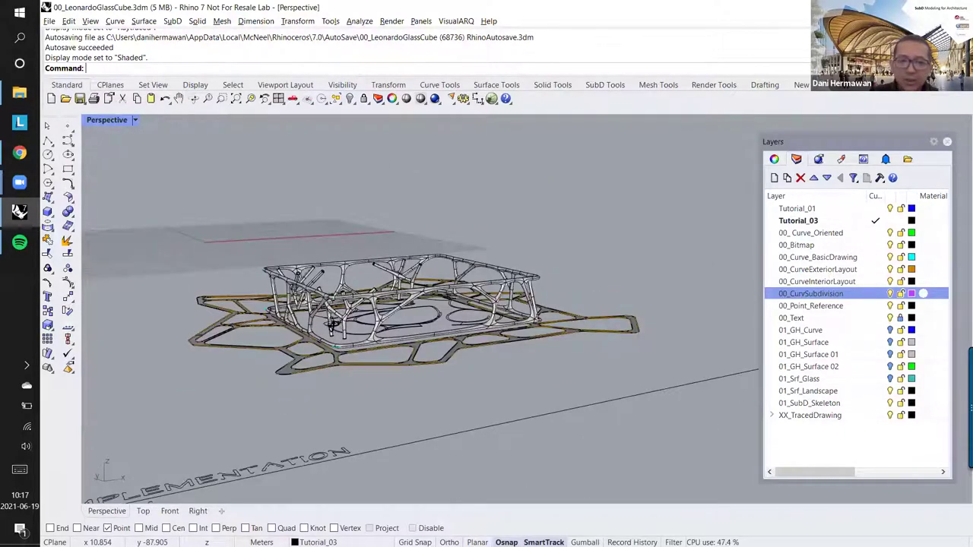
{"action": "scroll", "coordinate": [332, 326], "scroll_direction": "up", "scroll_amount": 5}
{"action": "scroll", "coordinate": [332, 329], "scroll_direction": "down", "scroll_amount": 1}
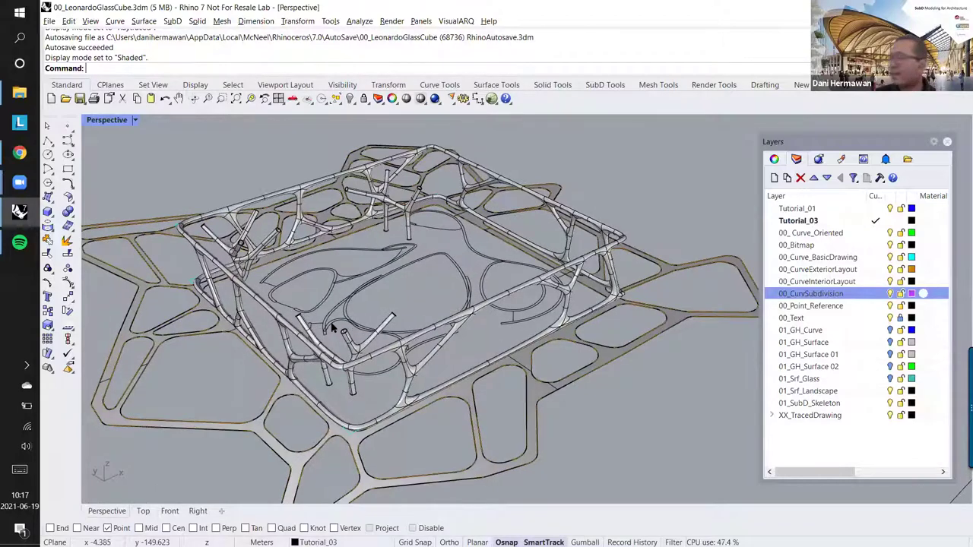
{"action": "key", "text": "Left"}
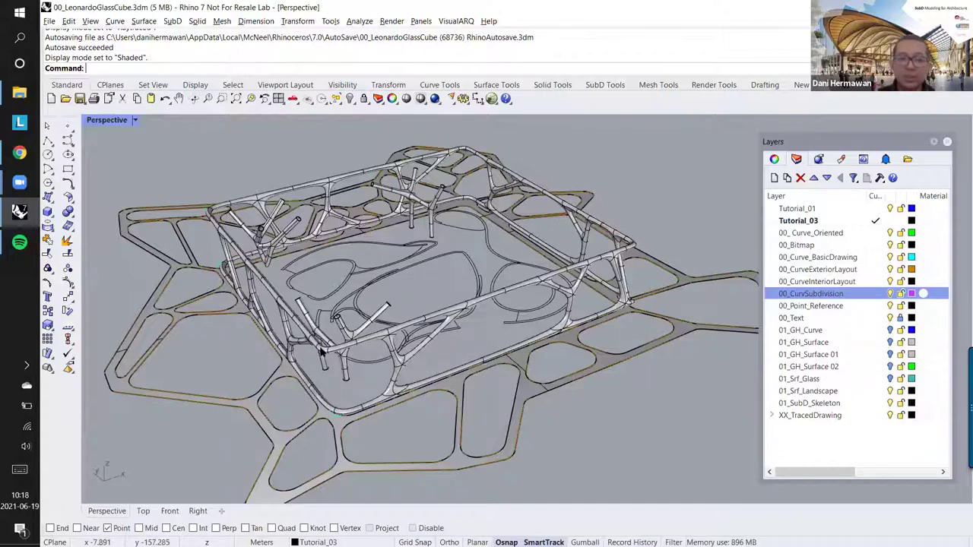
{"action": "scroll", "coordinate": [323, 368], "scroll_direction": "up", "scroll_amount": 2}
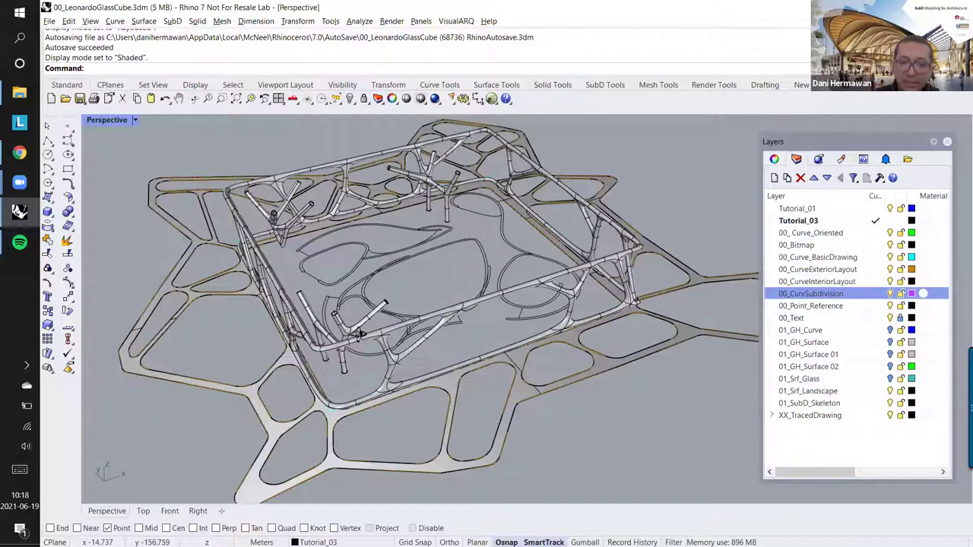
{"action": "scroll", "coordinate": [359, 333], "scroll_direction": "up", "scroll_amount": 2}
{"action": "scroll", "coordinate": [362, 329], "scroll_direction": "down", "scroll_amount": 3}
{"action": "right_click_drag", "start_coordinate": [359, 329], "coordinate": [332, 370]}
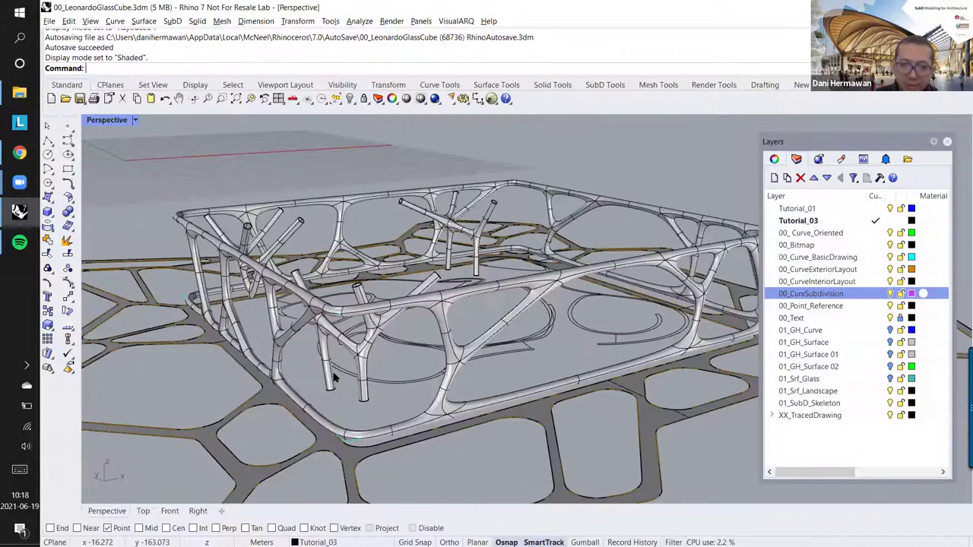
{"action": "scroll", "coordinate": [341, 388], "scroll_direction": "up", "scroll_amount": 2}
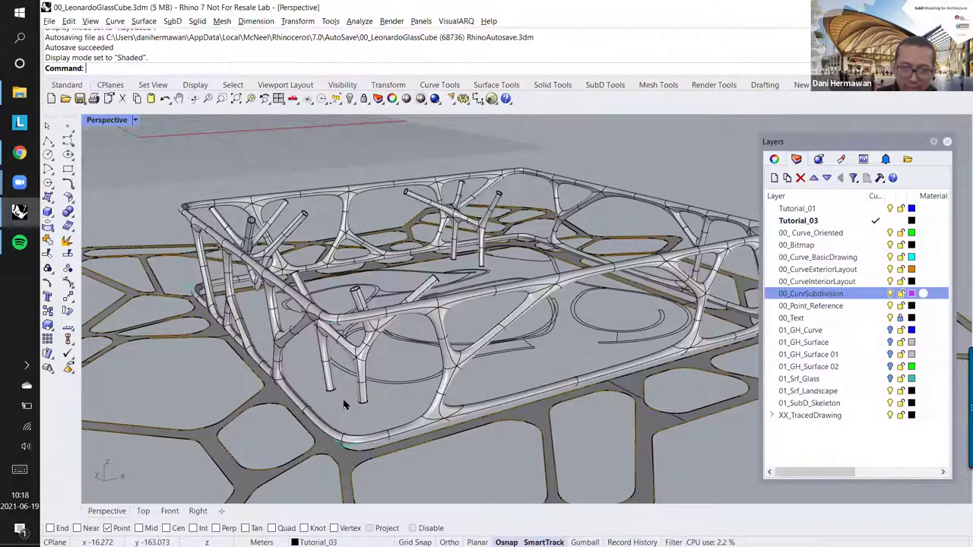
{"action": "scroll", "coordinate": [343, 404], "scroll_direction": "up", "scroll_amount": 2}
Step: Pick the SubD and the curve groups at the frame's near corner to check which objects run through it
{"action": "left_click", "coordinate": [394, 441]}
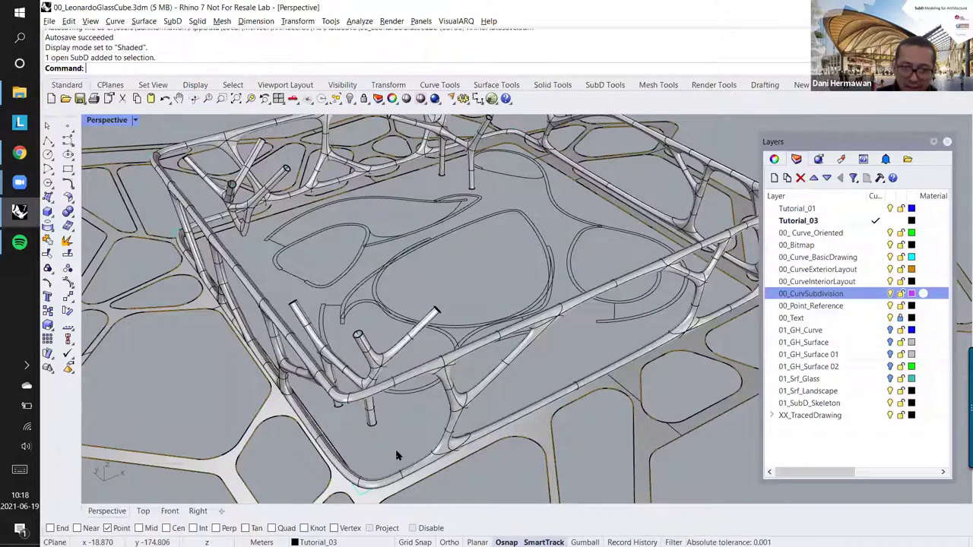
{"action": "left_click", "coordinate": [413, 300]}
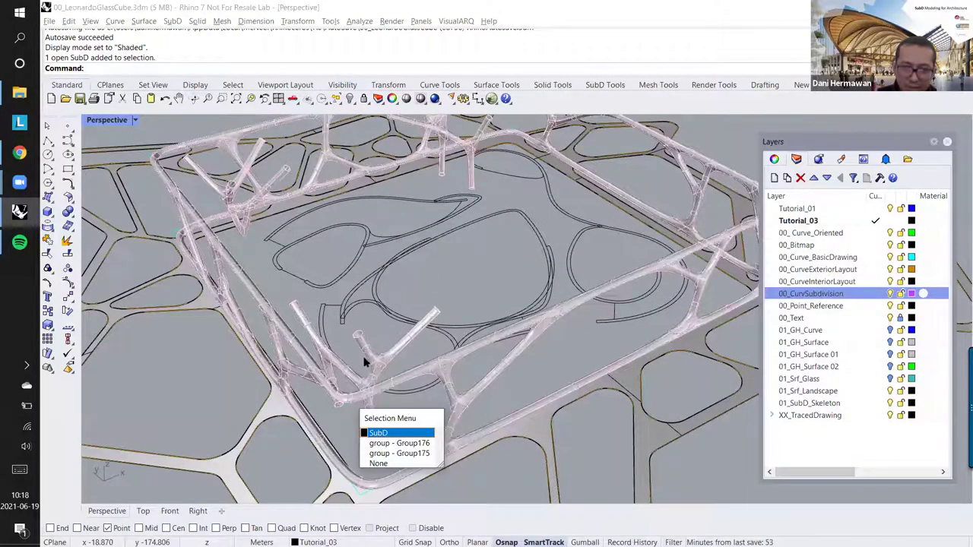
{"action": "scroll", "coordinate": [340, 342], "scroll_direction": "up", "scroll_amount": 3}
{"action": "left_click", "coordinate": [338, 341]}
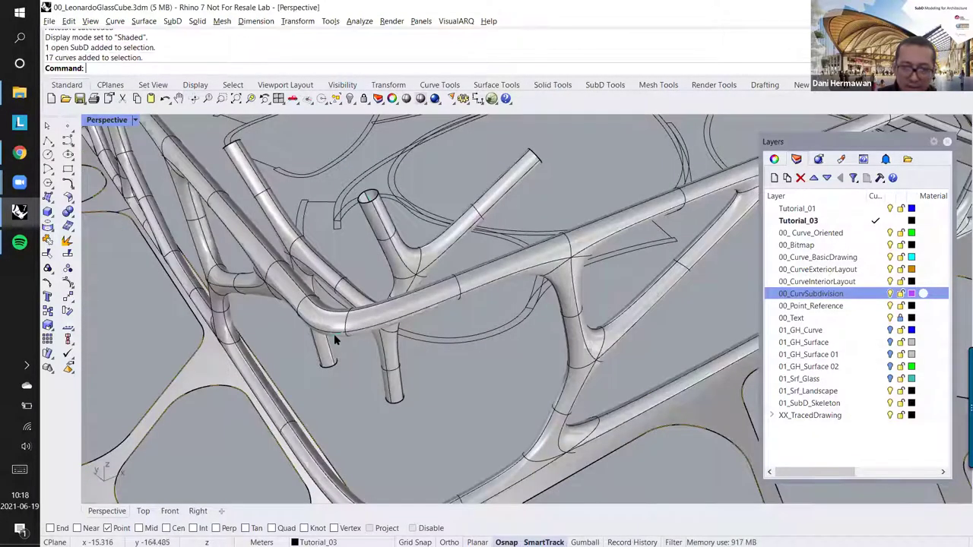
{"action": "left_click", "coordinate": [352, 375]}
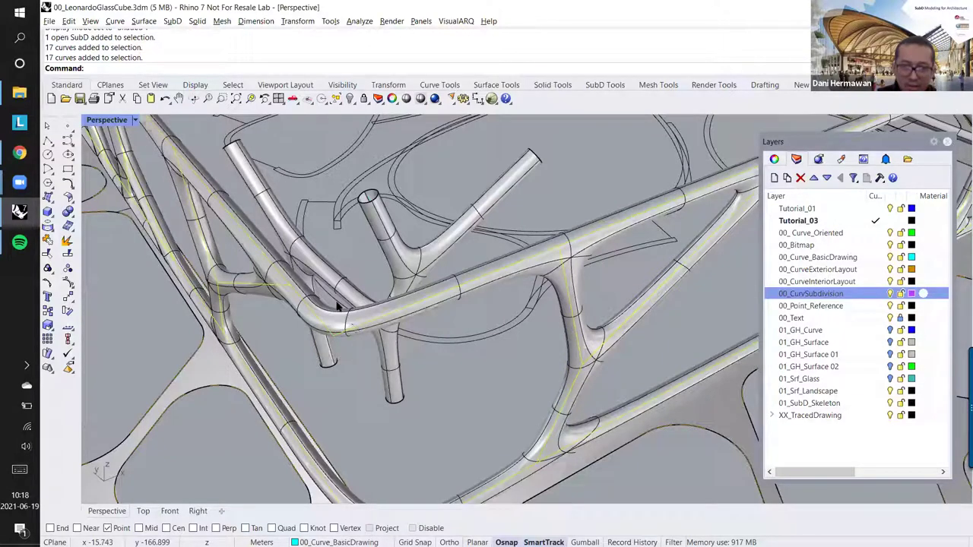
{"action": "left_click", "coordinate": [337, 304]}
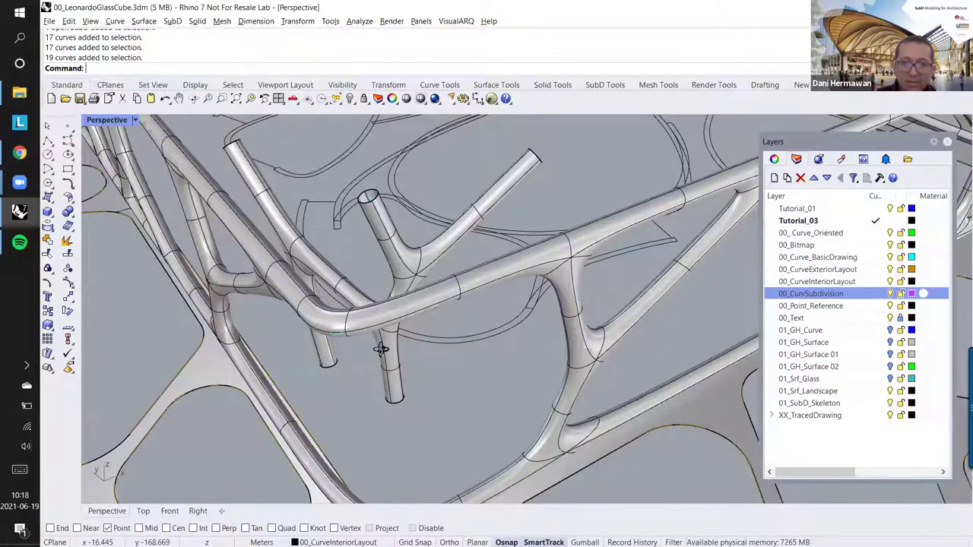
Step: Inspect the closed curve along the frame's upper edge in Wireframe display mode and return the Perspective viewport to Shaded
{"action": "scroll", "coordinate": [380, 354], "scroll_direction": "down", "scroll_amount": 10}
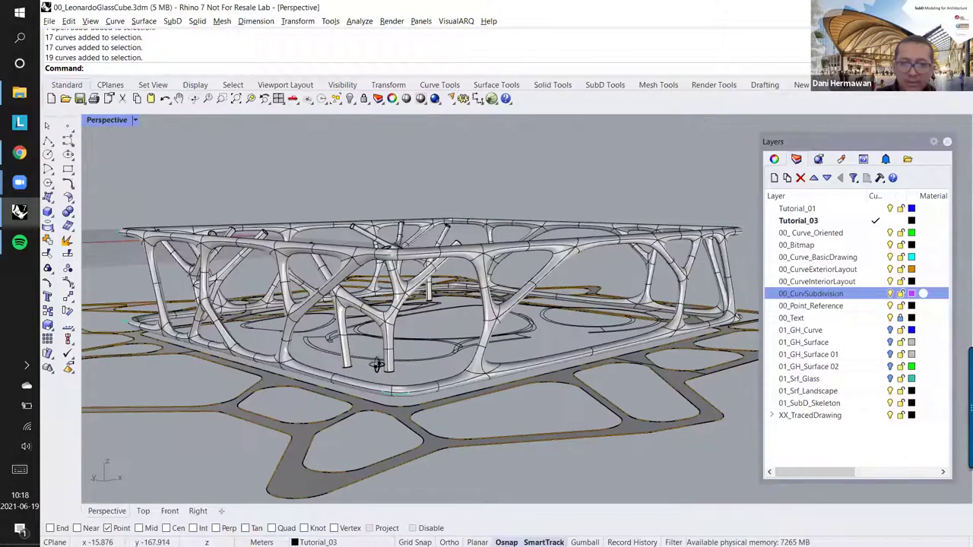
{"action": "left_click", "coordinate": [134, 120]}
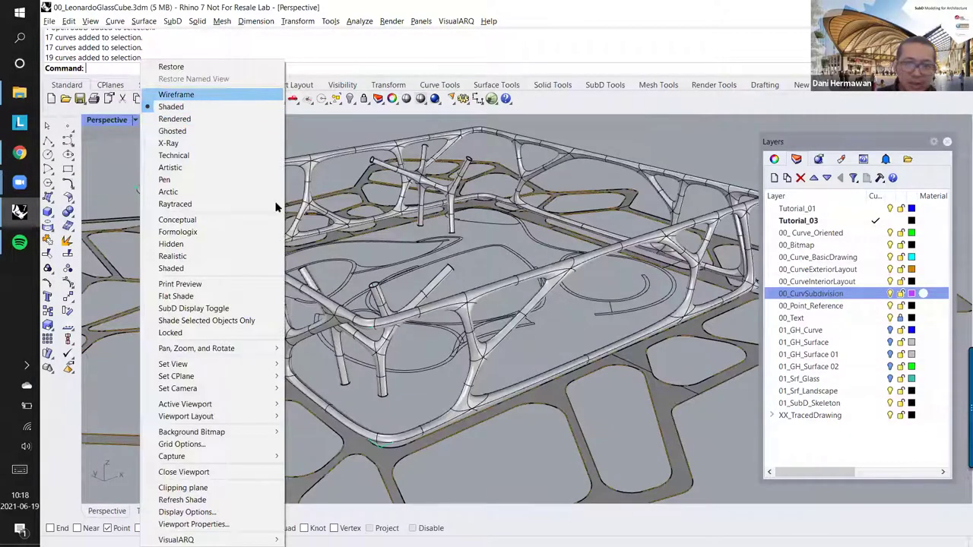
{"action": "left_click", "coordinate": [178, 95]}
{"action": "scroll", "coordinate": [323, 304], "scroll_direction": "up", "scroll_amount": 4}
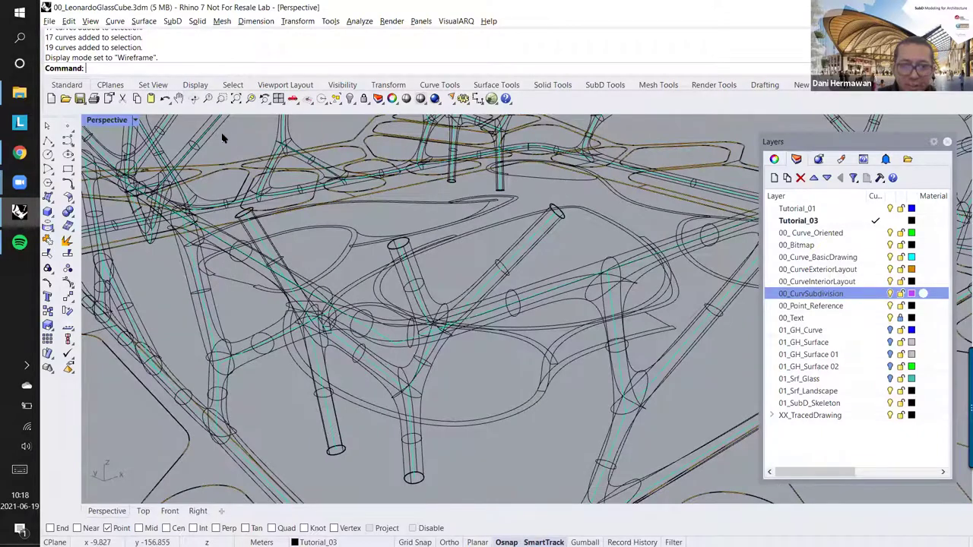
{"action": "key", "text": "Home"}
{"action": "key", "text": "Home"}
{"action": "left_click", "coordinate": [232, 133]}
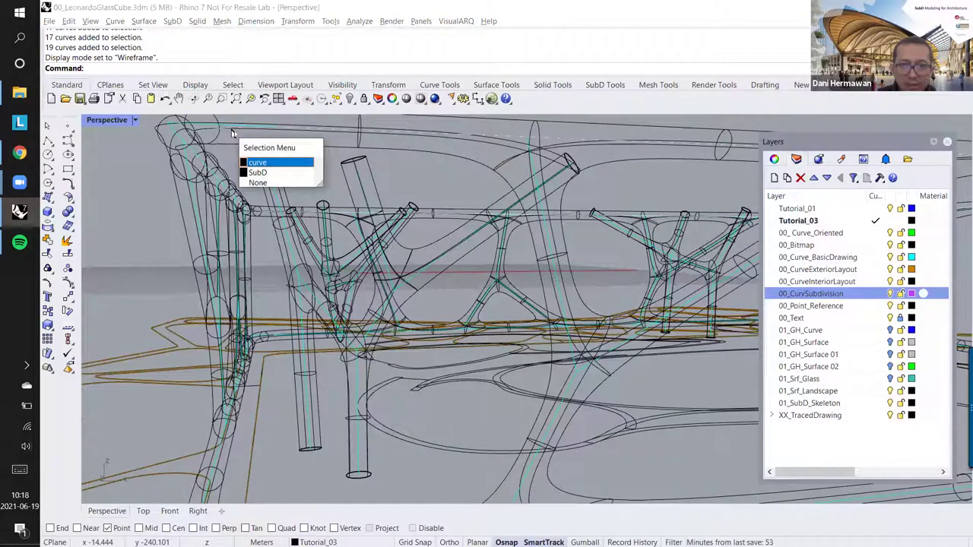
{"action": "left_click", "coordinate": [232, 133]}
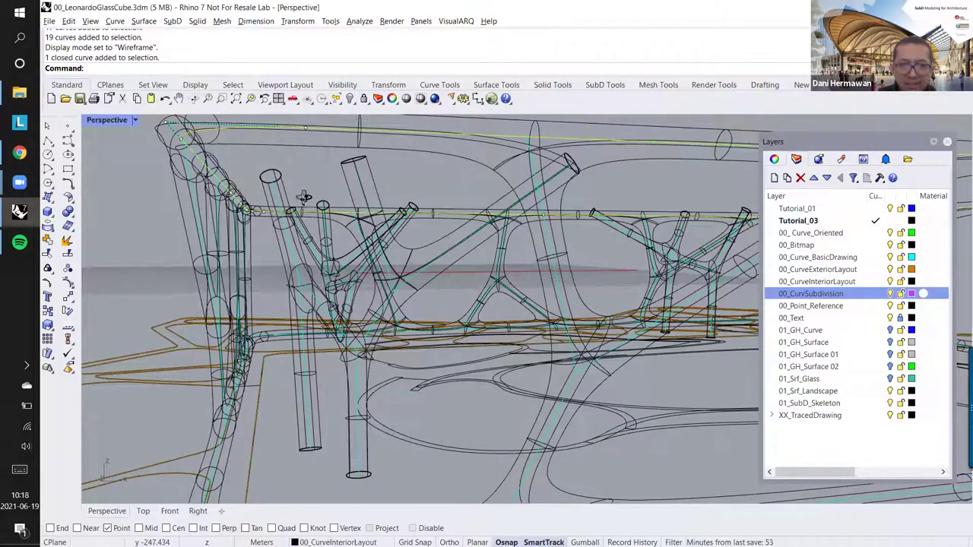
{"action": "right_click_drag", "start_coordinate": [303, 196], "coordinate": [311, 237]}
{"action": "scroll", "coordinate": [367, 310], "scroll_direction": "down", "scroll_amount": 10}
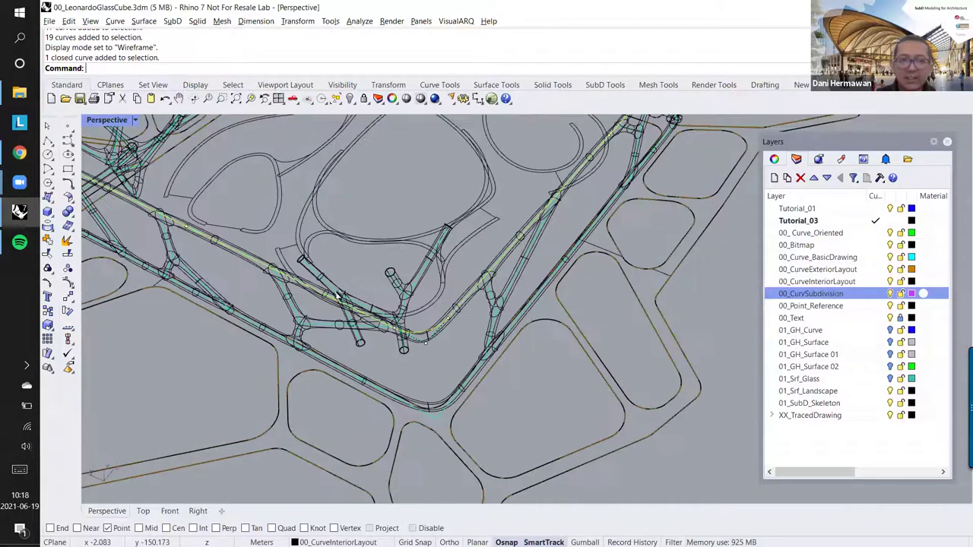
{"action": "right_click_drag", "start_coordinate": [319, 238], "coordinate": [202, 123]}
{"action": "left_click", "coordinate": [135, 121]}
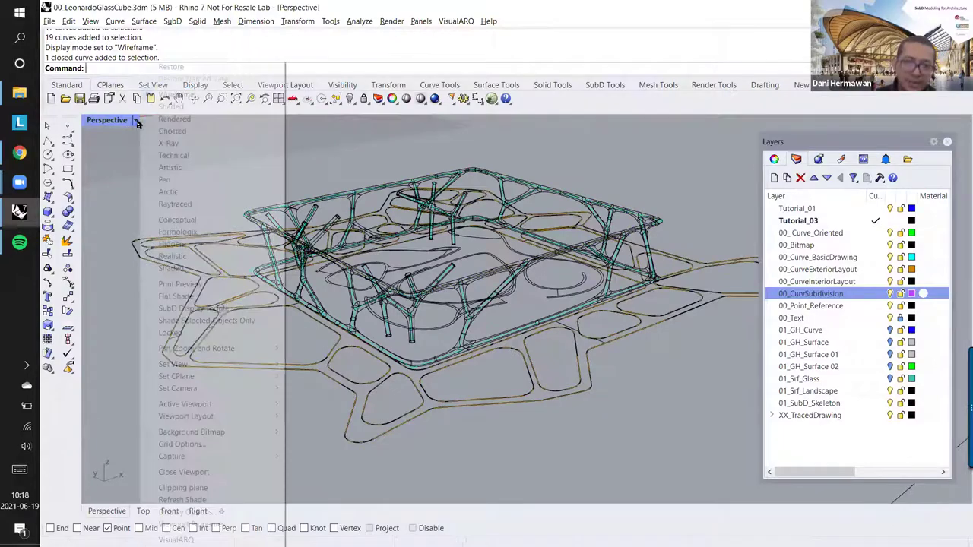
{"action": "left_click", "coordinate": [173, 107]}
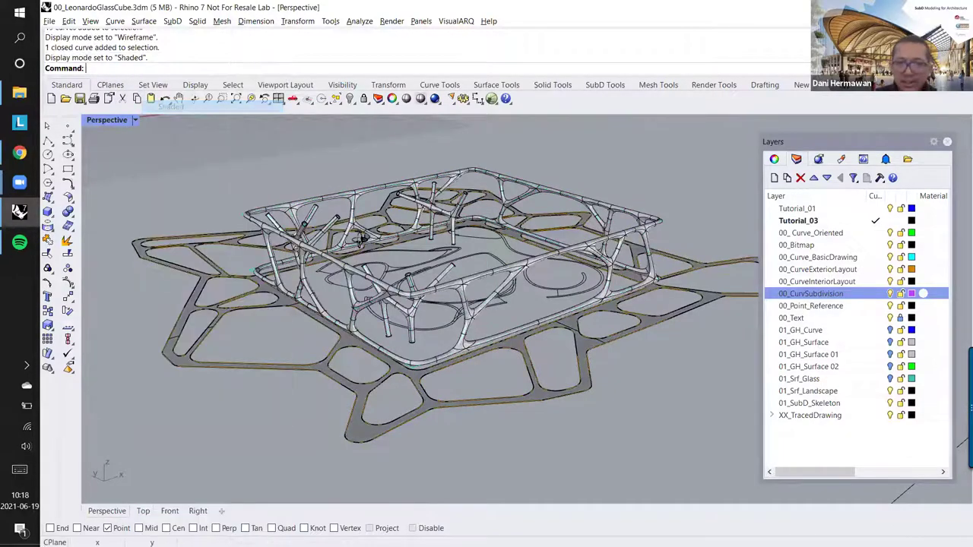
Step: Extrude the closed curve along the frame's upper edge 0.3 m as a solid roof slab
{"action": "right_click_drag", "start_coordinate": [365, 231], "coordinate": [277, 238]}
{"action": "left_click_drag", "start_coordinate": [165, 191], "coordinate": [469, 266]}
{"action": "left_click_drag", "start_coordinate": [544, 272], "coordinate": [651, 276]}
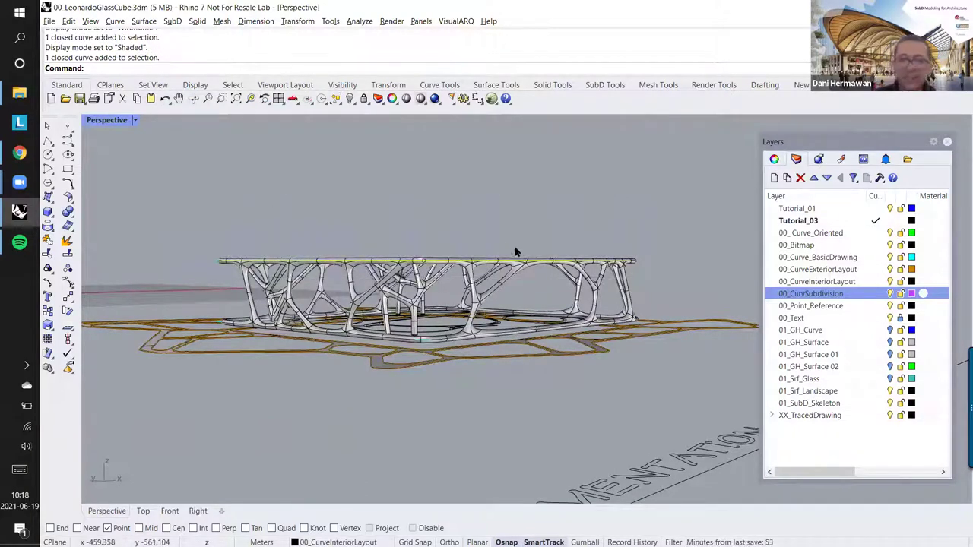
{"action": "right_click_drag", "start_coordinate": [471, 248], "coordinate": [405, 283]}
{"action": "right_click_drag", "start_coordinate": [430, 251], "coordinate": [388, 291]}
{"action": "scroll", "coordinate": [387, 290], "scroll_direction": "up", "scroll_amount": 2}
{"action": "type", "text": "ExtrudeCrv"}
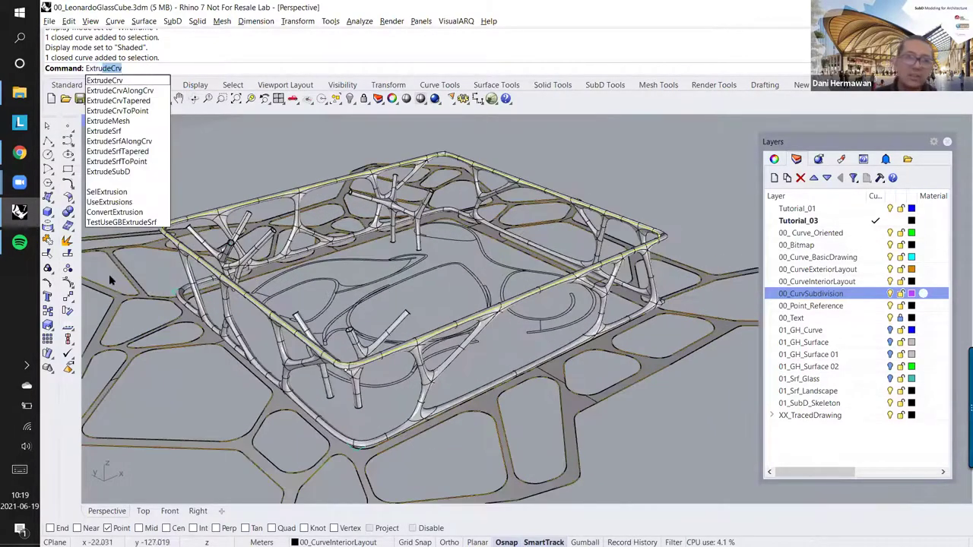
{"action": "key", "text": "Return"}
{"action": "key", "text": "Return"}
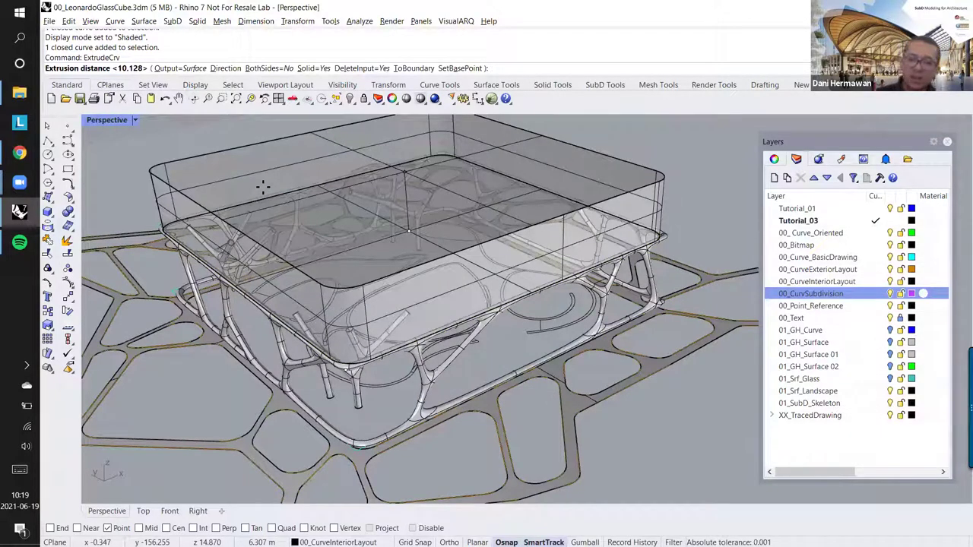
{"action": "type", "text": "0"}
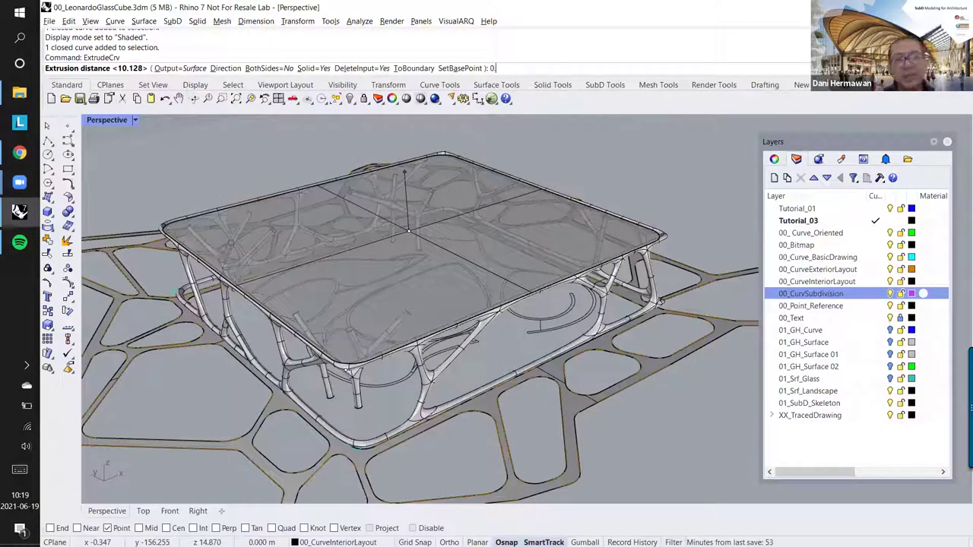
{"action": "type", "text": ".3"}
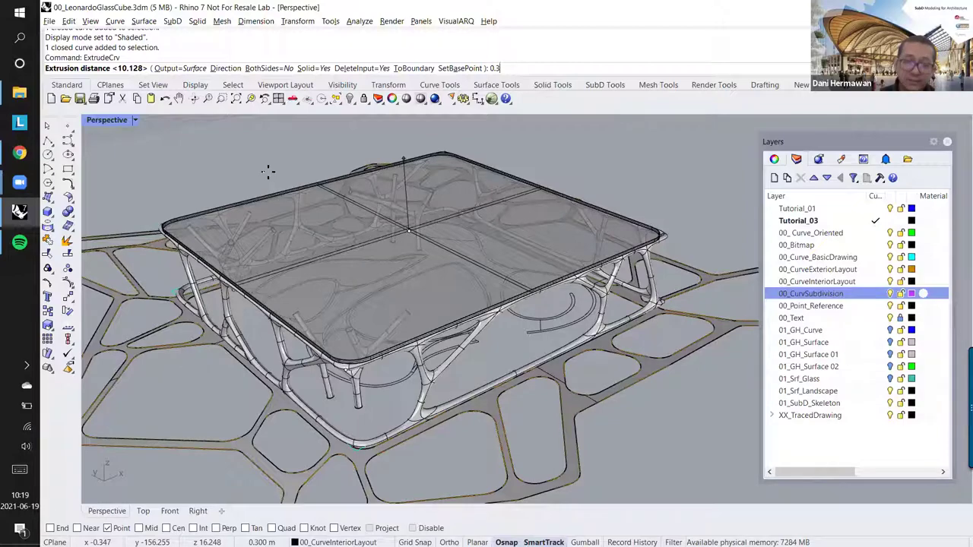
{"action": "key", "text": "Return"}
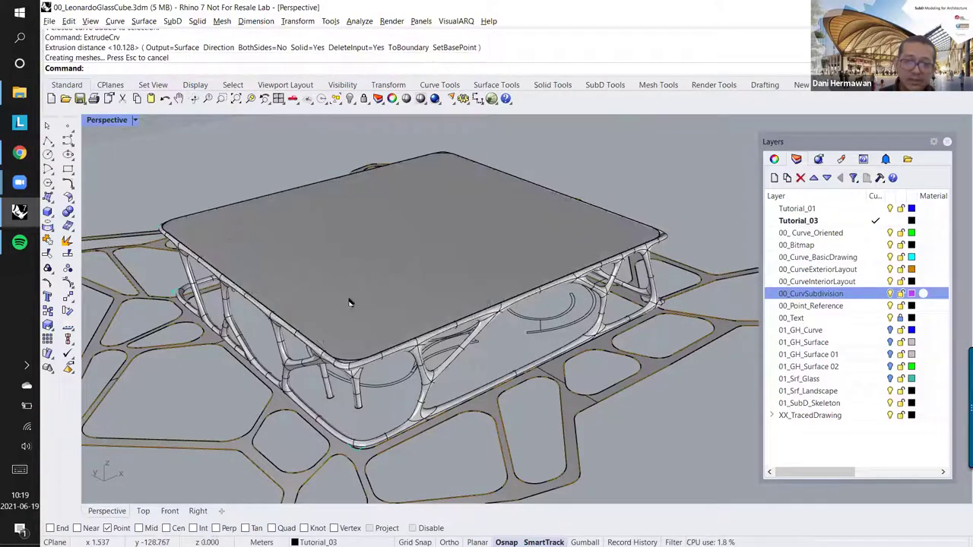
Step: Examine the roof slab over the frame and undo its extrusion
{"action": "right_click_drag", "start_coordinate": [332, 272], "coordinate": [308, 276]}
{"action": "scroll", "coordinate": [299, 327], "scroll_direction": "up", "scroll_amount": 4}
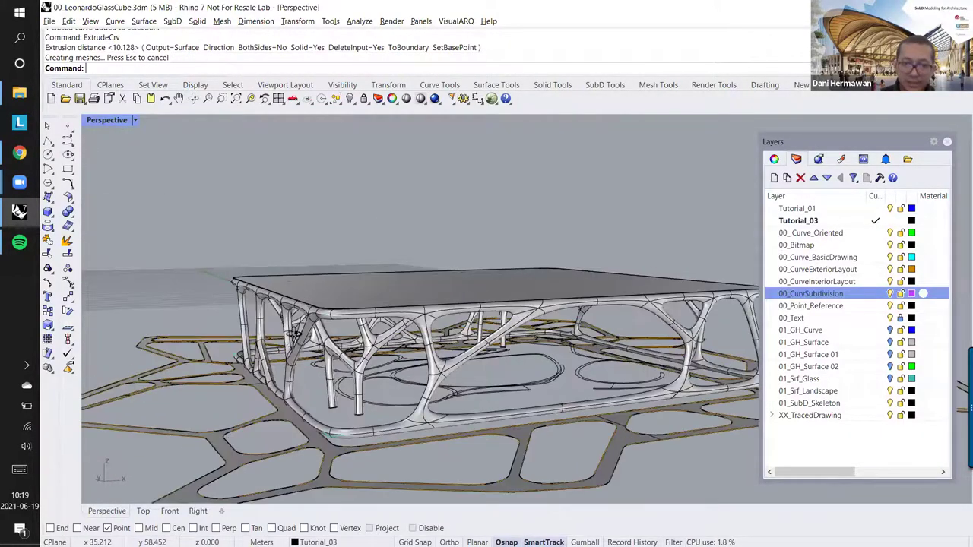
{"action": "right_click_drag", "start_coordinate": [403, 355], "coordinate": [387, 331]}
{"action": "right_click_drag", "start_coordinate": [339, 309], "coordinate": [271, 265]}
{"action": "left_click", "coordinate": [312, 309]}
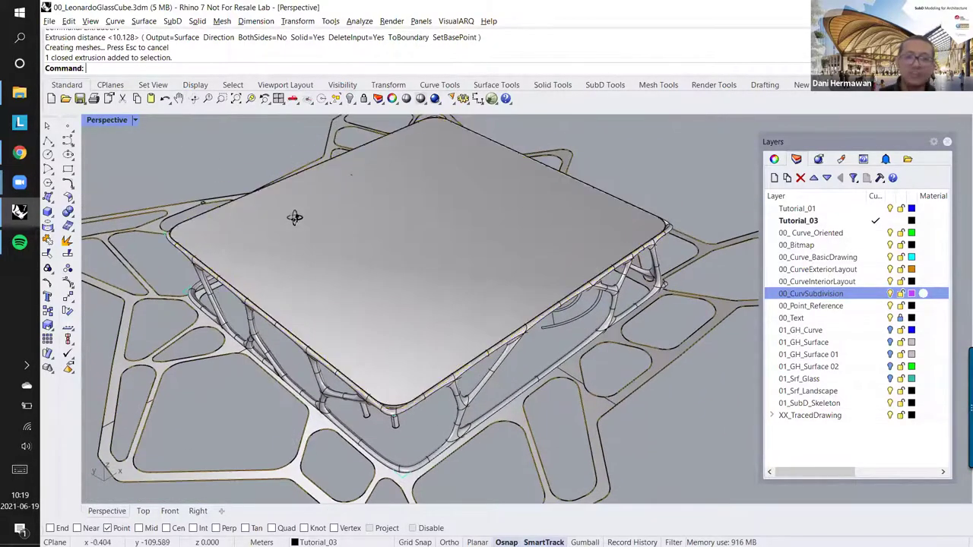
{"action": "key", "text": "ctrl+z"}
Step: Select the frame's upper edge curve to inspect it and redo the roof slab extrusion
{"action": "right_click_drag", "start_coordinate": [296, 217], "coordinate": [349, 240]}
{"action": "left_click_drag", "start_coordinate": [684, 316], "coordinate": [693, 348]}
{"action": "right_click_drag", "start_coordinate": [505, 319], "coordinate": [456, 346]}
{"action": "scroll", "coordinate": [456, 346], "scroll_direction": "up", "scroll_amount": 2}
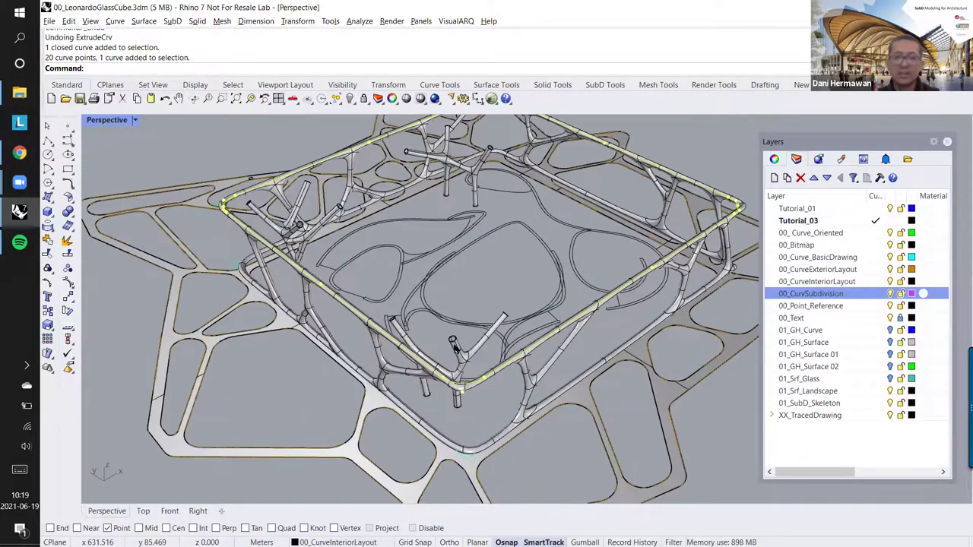
{"action": "scroll", "coordinate": [456, 348], "scroll_direction": "up", "scroll_amount": 2}
{"action": "key", "text": "ctrl+y"}
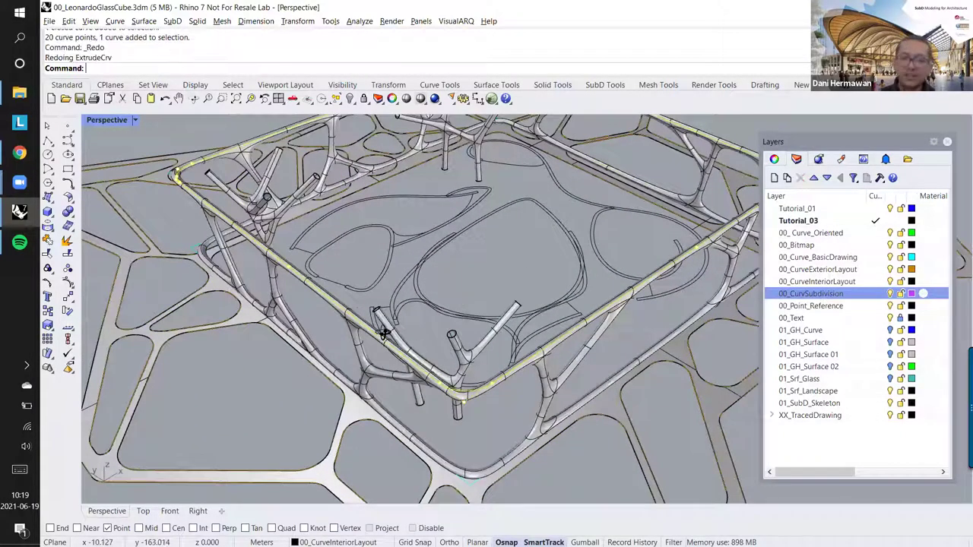
{"action": "scroll", "coordinate": [385, 329], "scroll_direction": "down", "scroll_amount": 3}
{"action": "right_click_drag", "start_coordinate": [384, 328], "coordinate": [384, 243]}
{"action": "scroll", "coordinate": [384, 283], "scroll_direction": "down", "scroll_amount": 2}
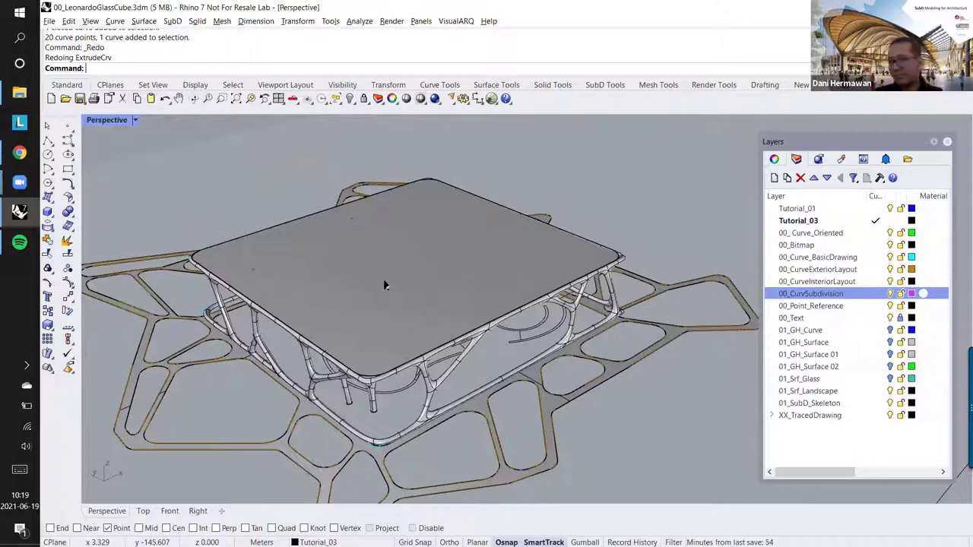
{"action": "key", "text": "alt+Tab"}
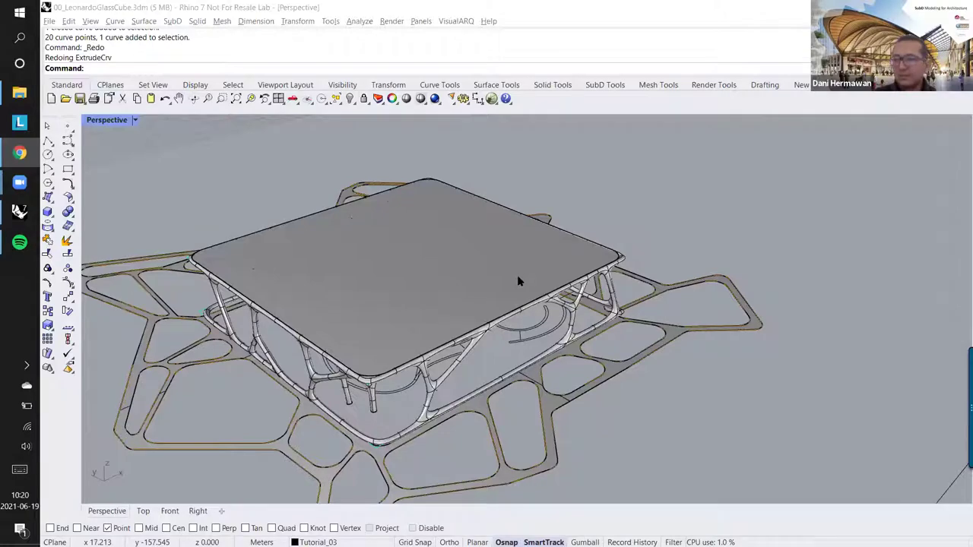
{"action": "scroll", "coordinate": [518, 282], "scroll_direction": "down", "scroll_amount": 3}
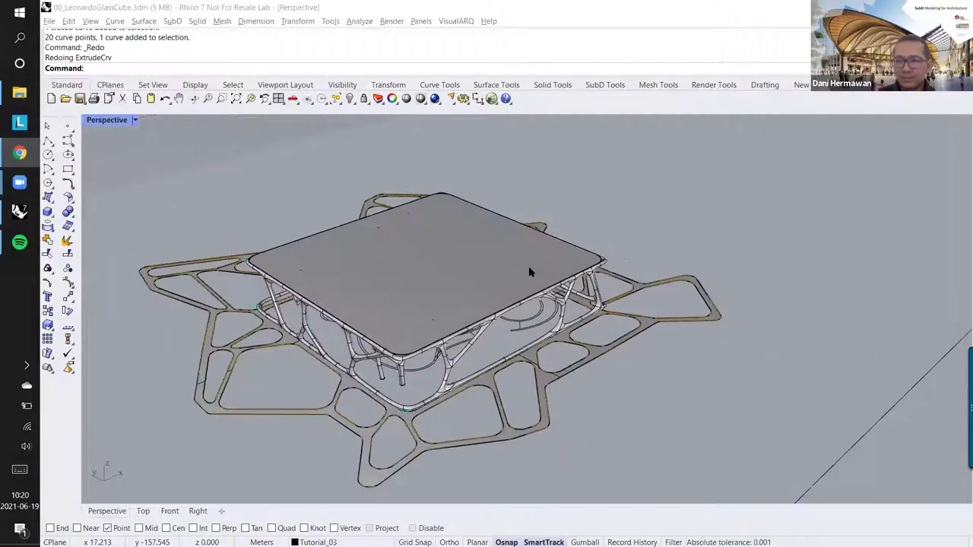
{"action": "right_click_drag", "start_coordinate": [529, 268], "coordinate": [560, 251], "text": "shift"}
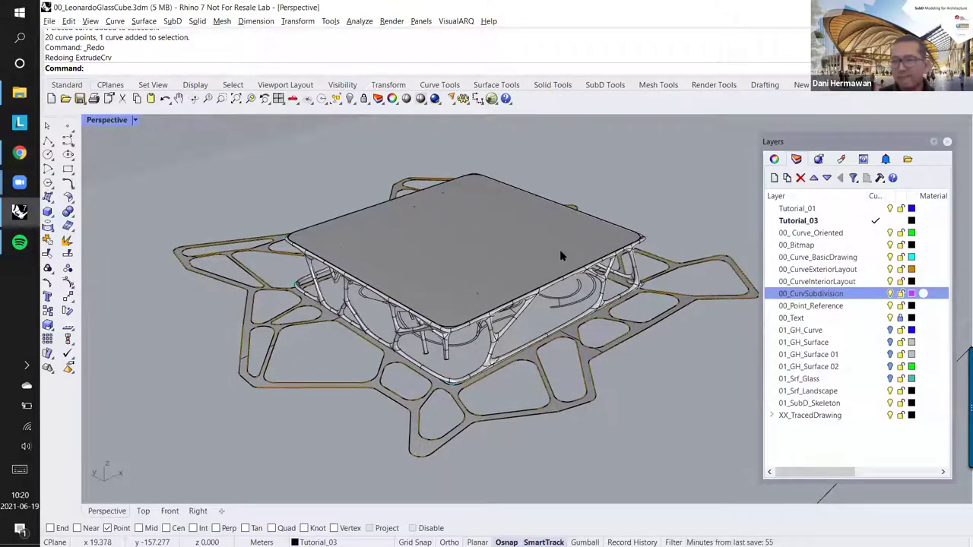
{"action": "right_click_drag", "start_coordinate": [560, 257], "coordinate": [354, 285]}
{"action": "scroll", "coordinate": [354, 285], "scroll_direction": "up", "scroll_amount": 6}
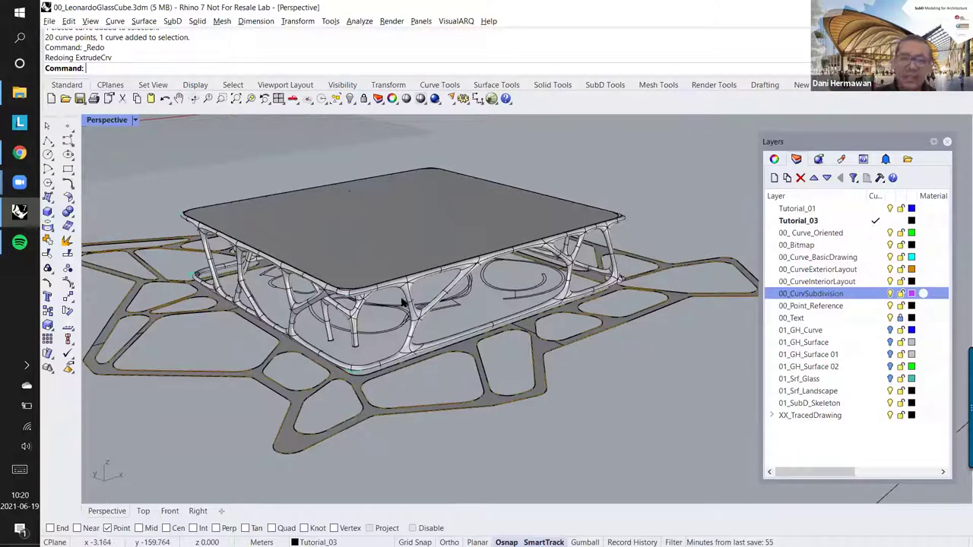
Step: Create a new layer named Building below Tutorial_01
{"action": "left_click", "coordinate": [796, 209]}
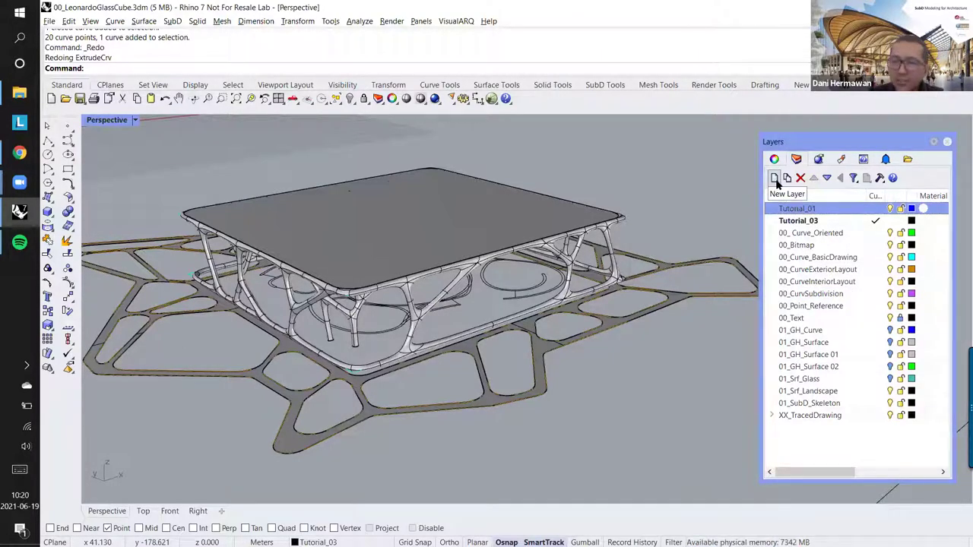
{"action": "left_click", "coordinate": [775, 179]}
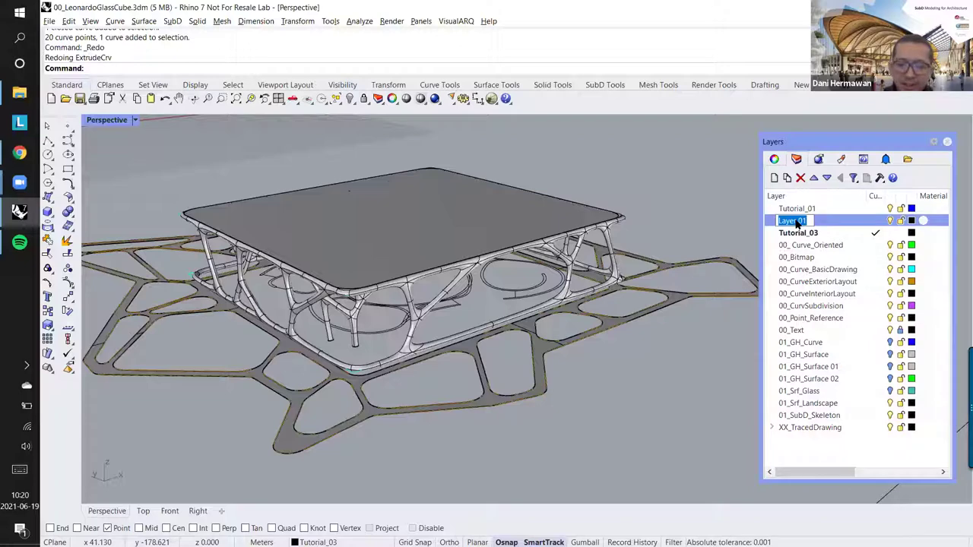
{"action": "type", "text": "B"}
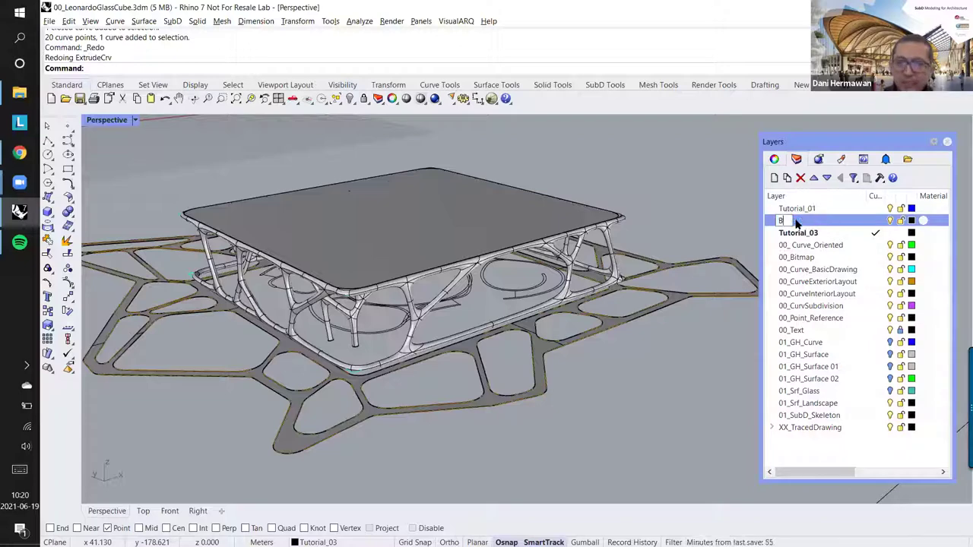
{"action": "type", "text": "uilding"}
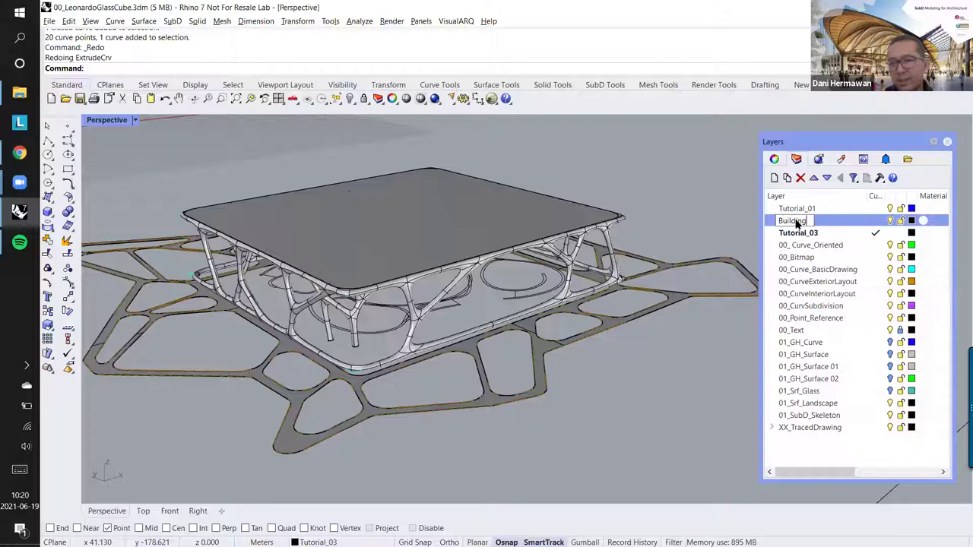
{"action": "key", "text": "Return"}
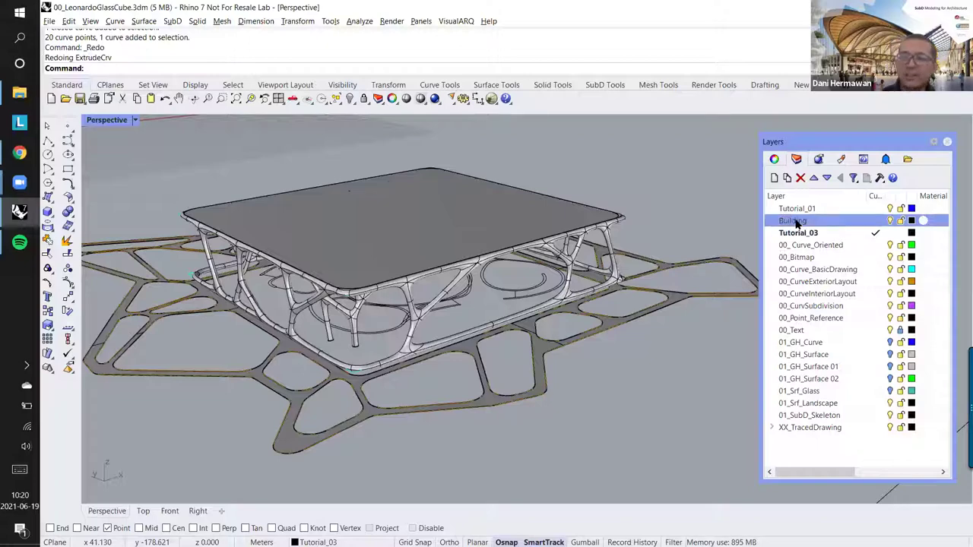
Step: Set the Building layer's colour to Dark Gray and move Tutorial_01 below it in the layer order
{"action": "left_click", "coordinate": [911, 221]}
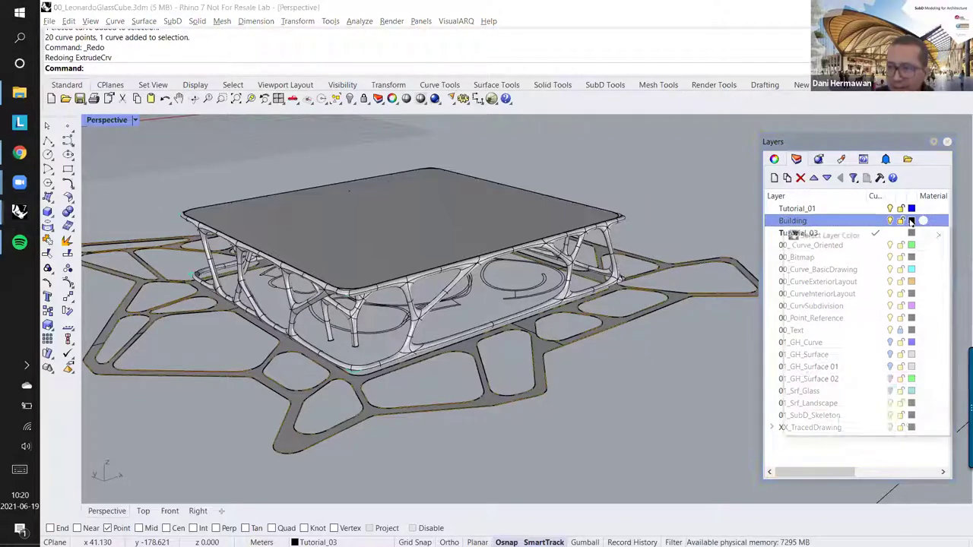
{"action": "left_click", "coordinate": [796, 306]}
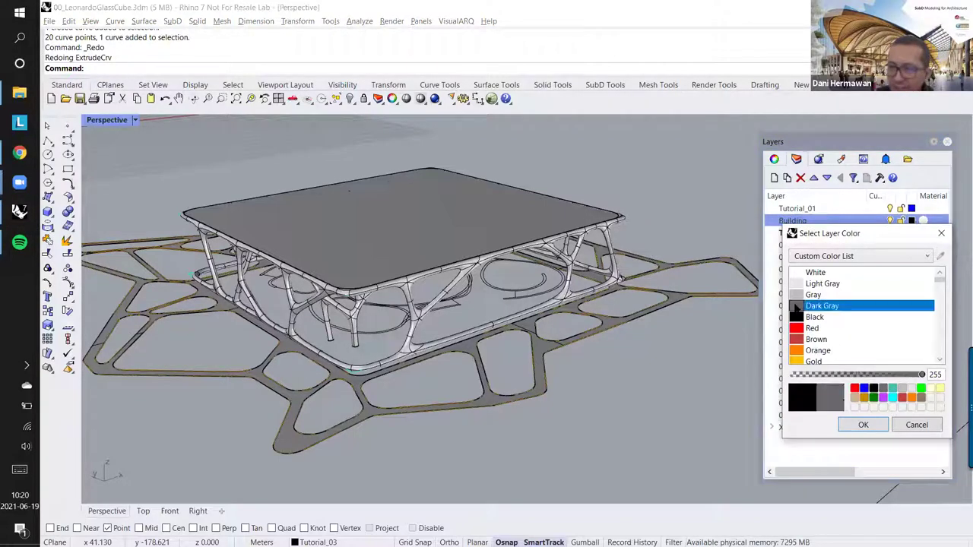
{"action": "left_click", "coordinate": [856, 425]}
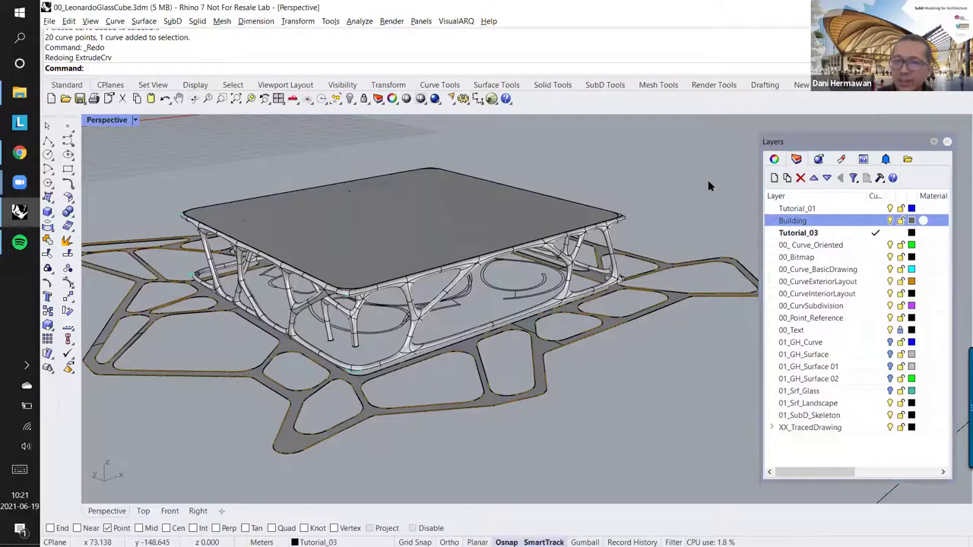
{"action": "left_click", "coordinate": [807, 210]}
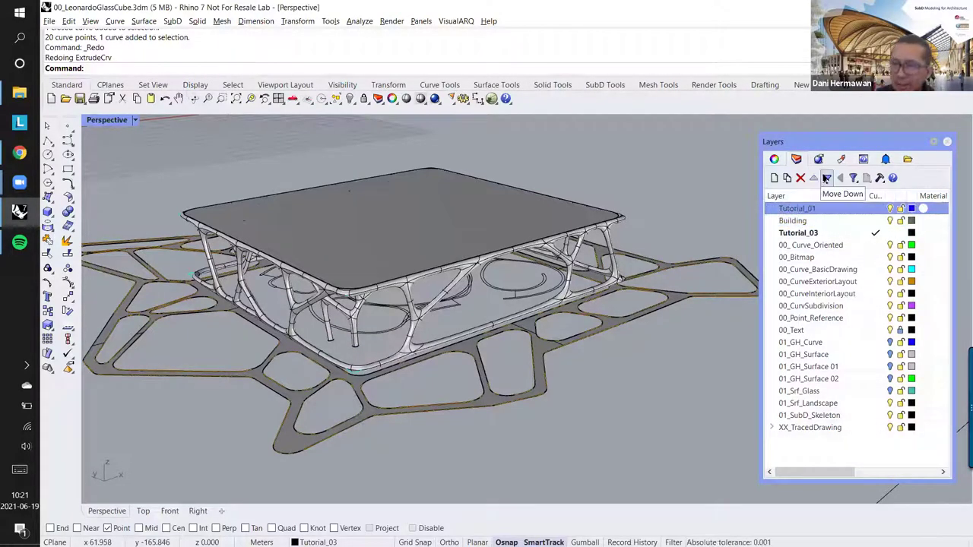
{"action": "left_click", "coordinate": [827, 177]}
Step: Create a new layer named Lanscape directly below the Building layer
{"action": "left_click", "coordinate": [798, 209]}
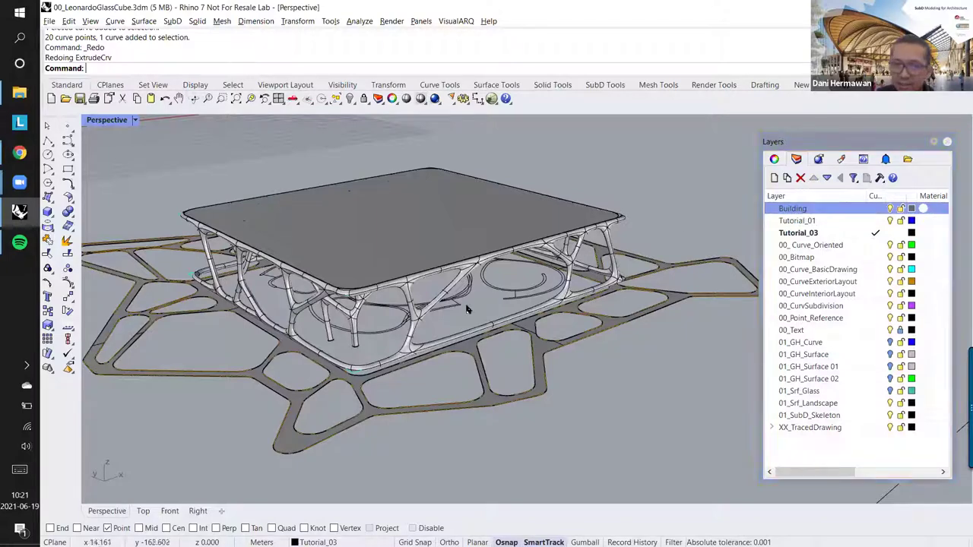
{"action": "left_click", "coordinate": [774, 177]}
{"action": "type", "text": "L"}
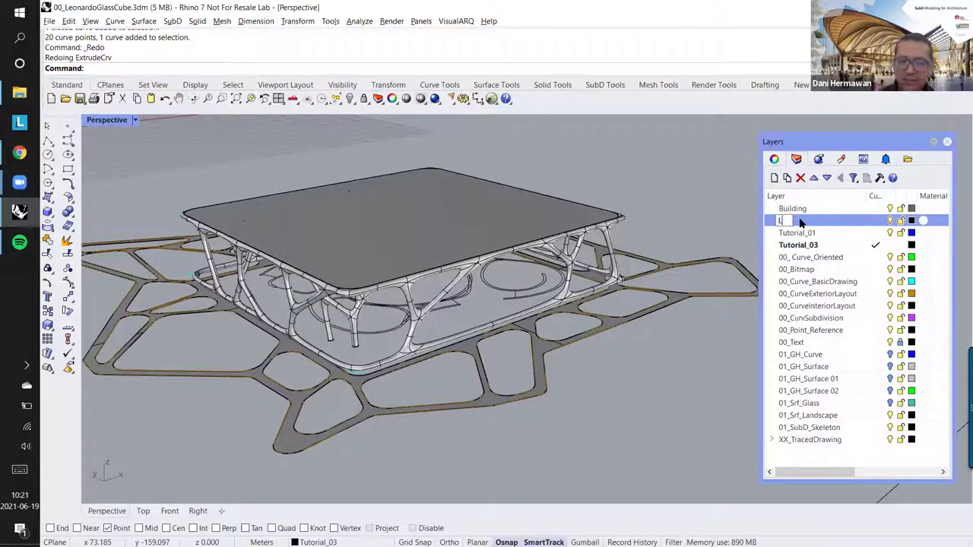
{"action": "type", "text": "ansc"}
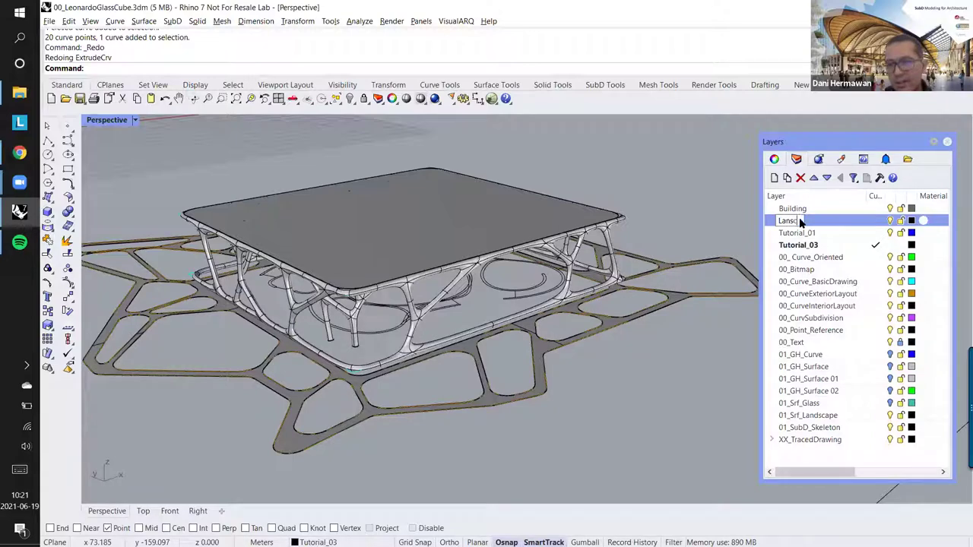
{"action": "type", "text": "ape"}
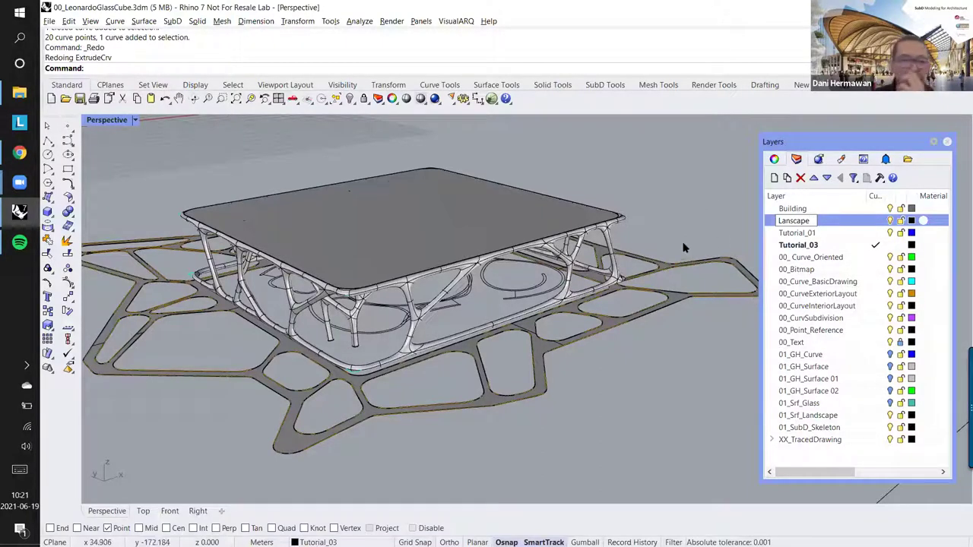
{"action": "left_click", "coordinate": [669, 222]}
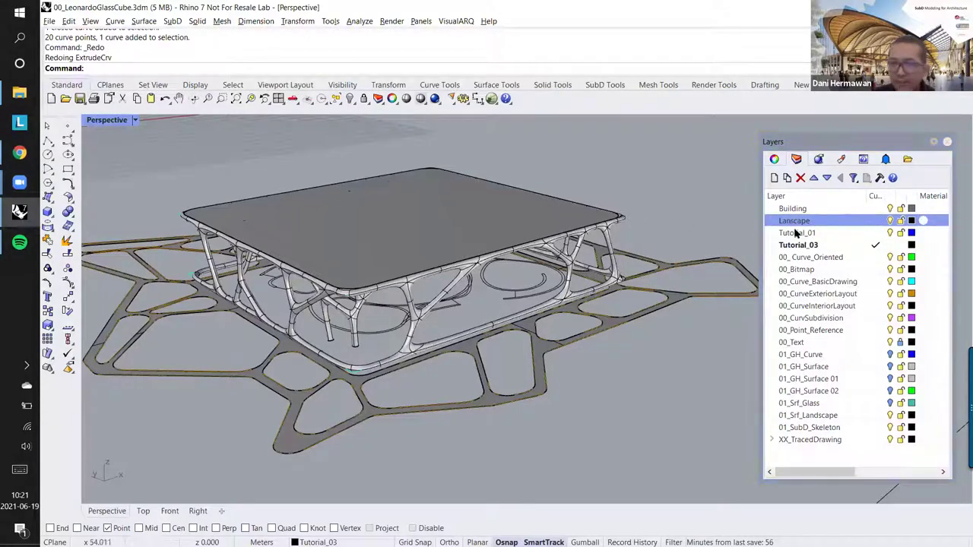
Step: Set the Lanscape layer's colour to dark green
{"action": "left_click", "coordinate": [912, 221]}
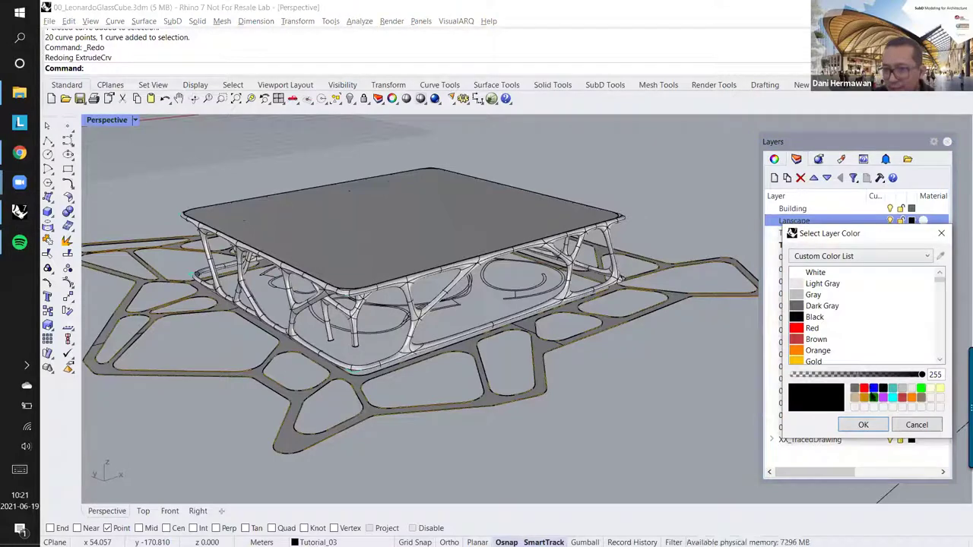
{"action": "left_click", "coordinate": [874, 396]}
{"action": "left_click", "coordinate": [874, 425]}
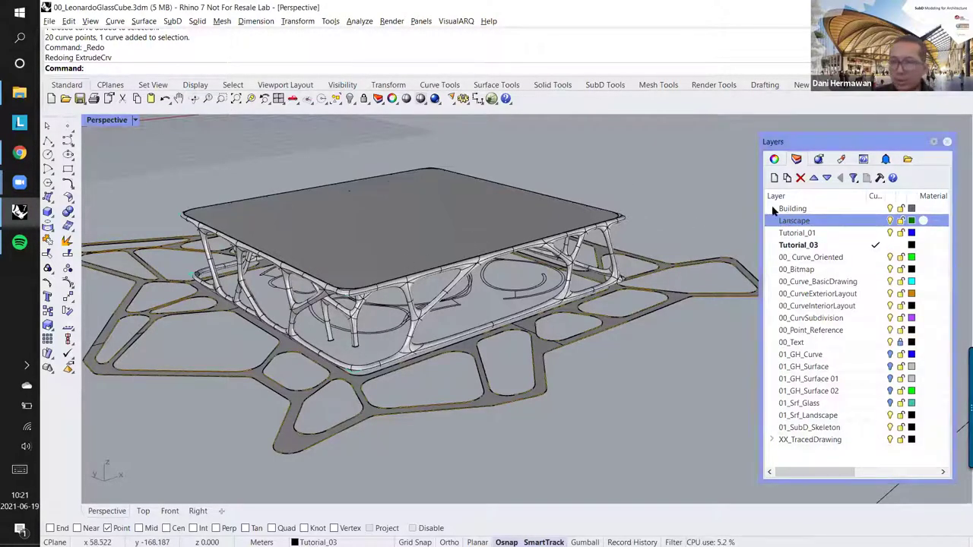
Step: Create a new layer named Roof Garden between the Building and Lanscape layers
{"action": "left_click", "coordinate": [513, 220]}
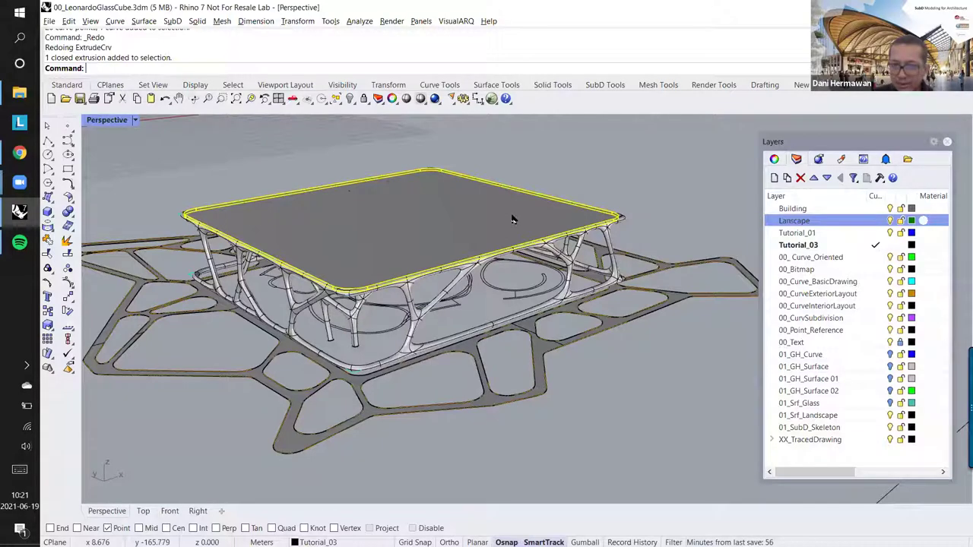
{"action": "left_click", "coordinate": [792, 208]}
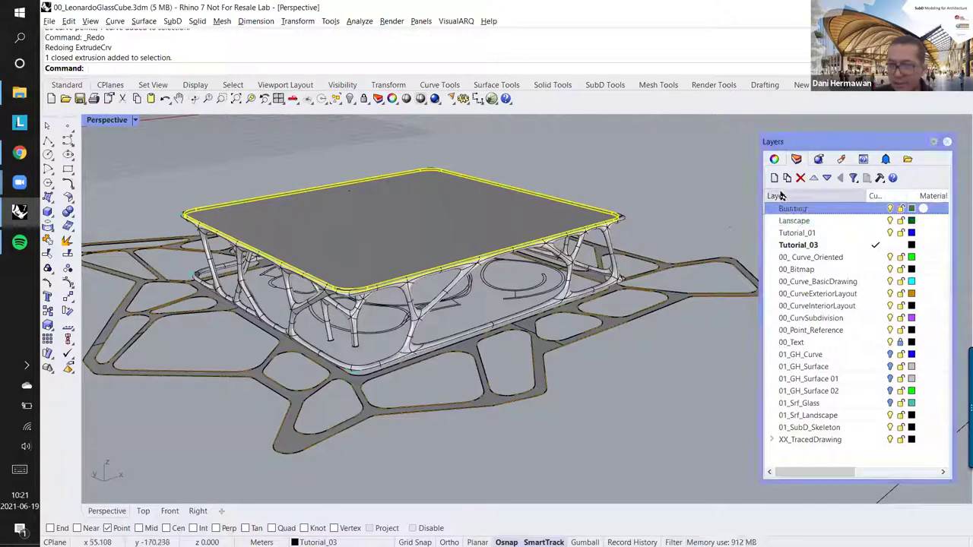
{"action": "left_click", "coordinate": [775, 177]}
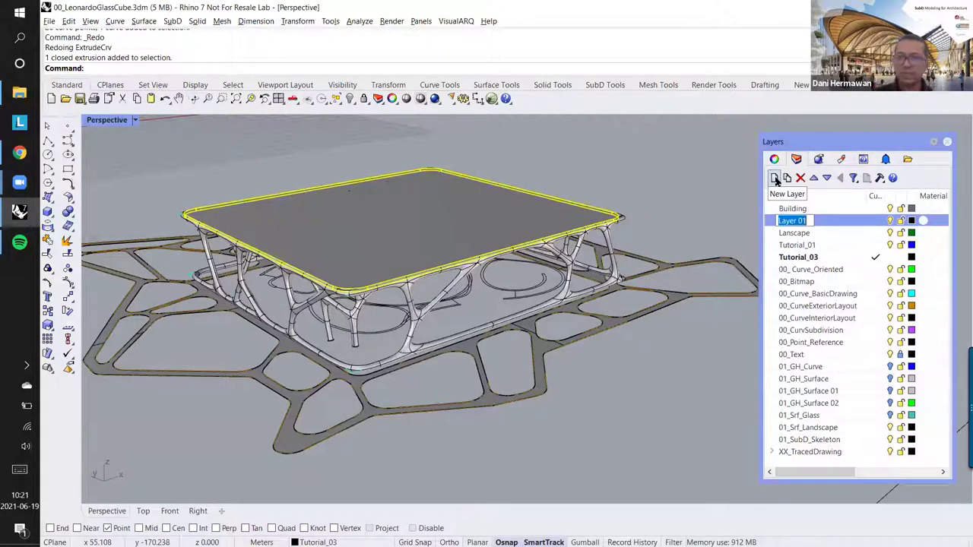
{"action": "type", "text": "Roof "}
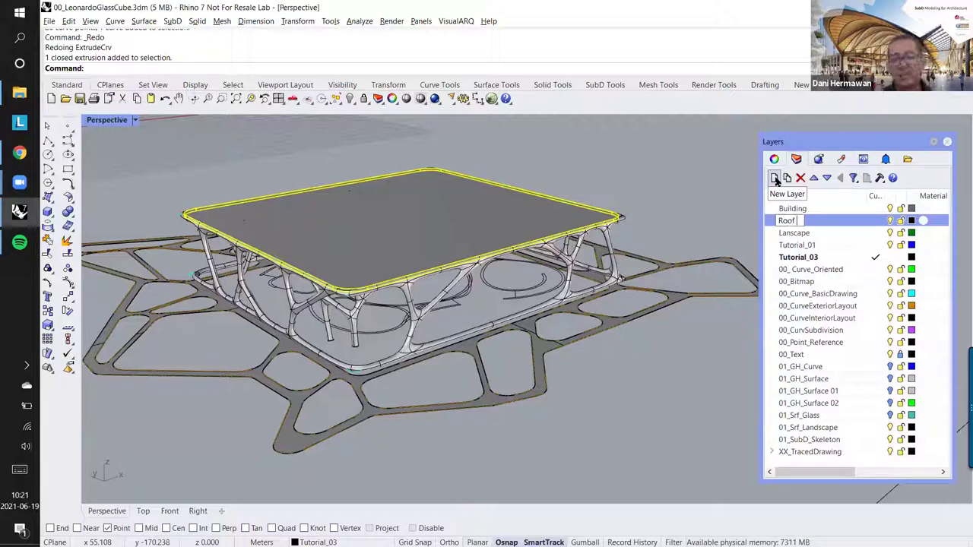
{"action": "type", "text": "Garden"}
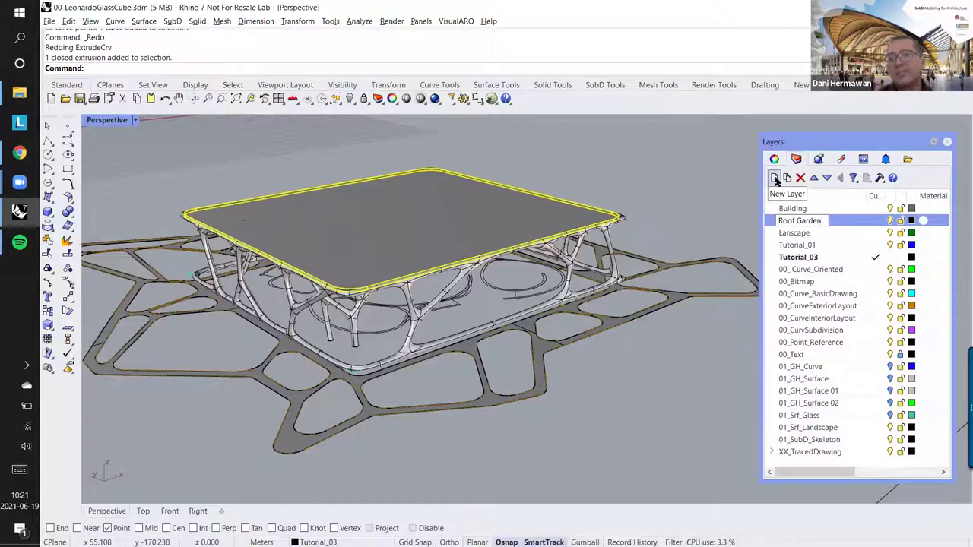
Step: Set the Roof Garden layer's colour to SeaGreen and clear the roof slab selection
{"action": "left_click", "coordinate": [910, 221]}
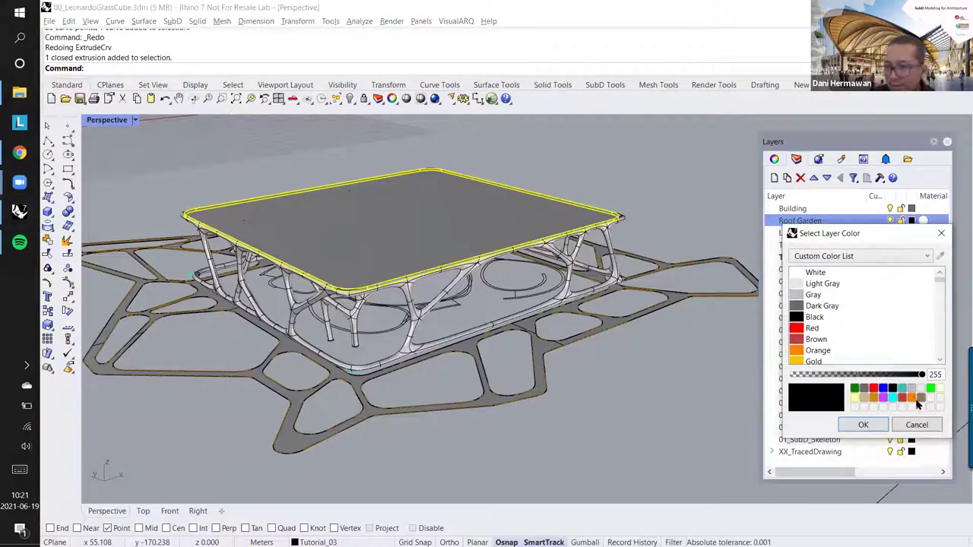
{"action": "left_click", "coordinate": [919, 399]}
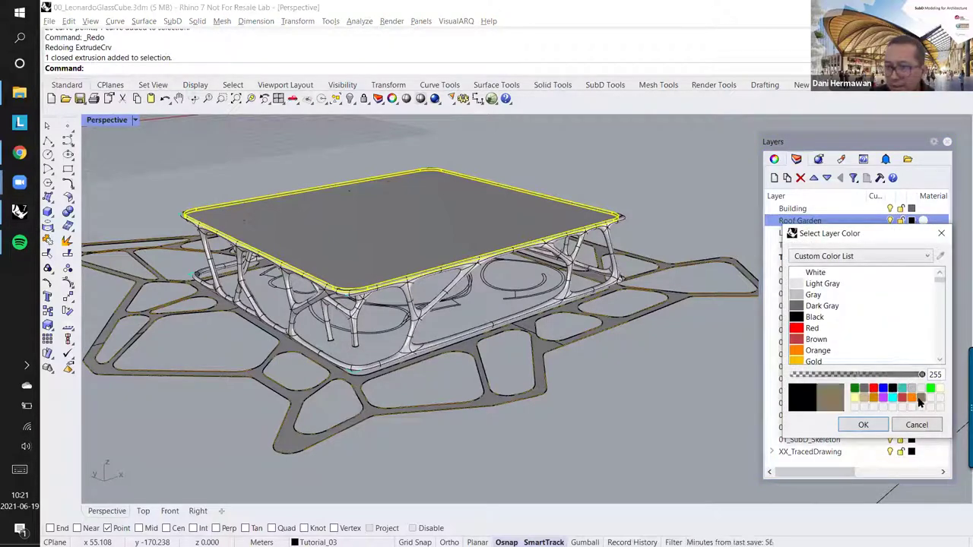
{"action": "left_click_drag", "start_coordinate": [938, 282], "coordinate": [939, 287]}
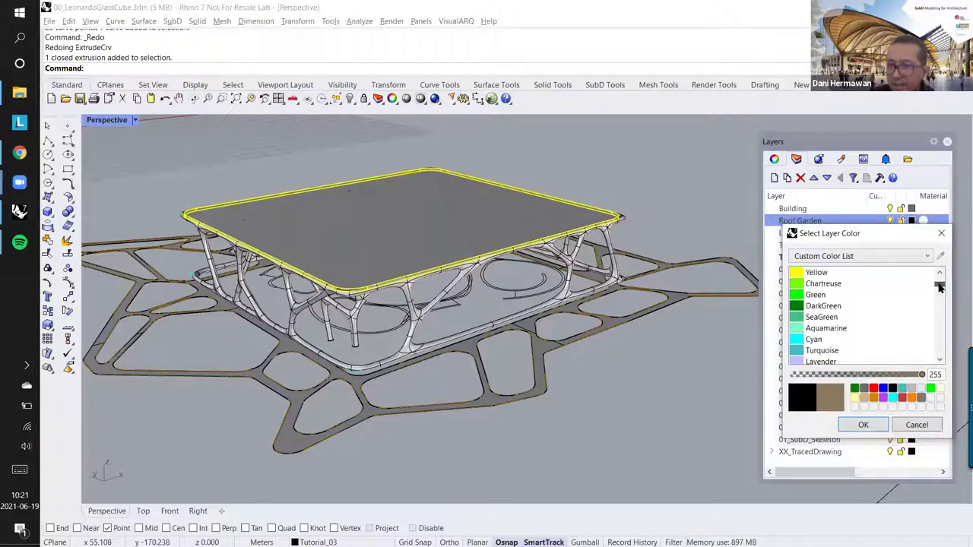
{"action": "left_click", "coordinate": [828, 317]}
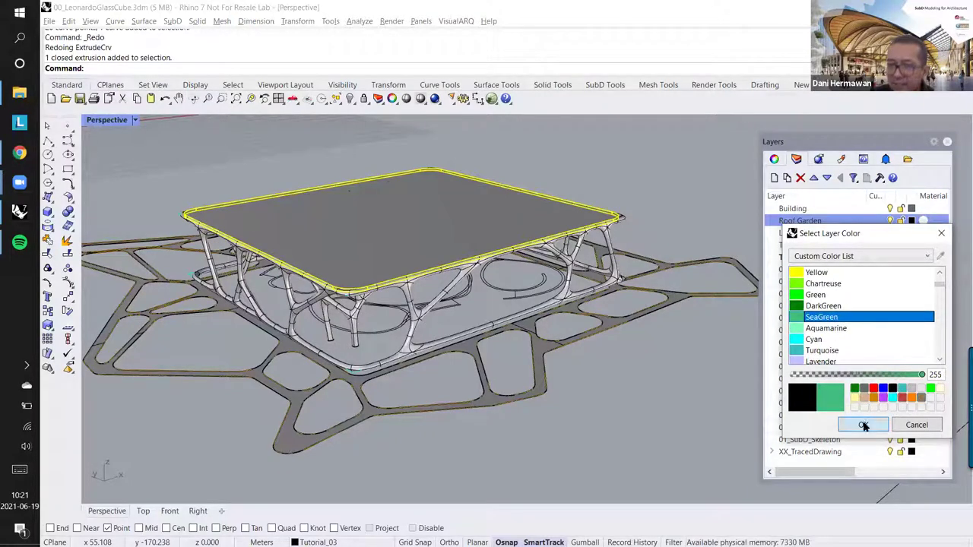
{"action": "left_click", "coordinate": [863, 425]}
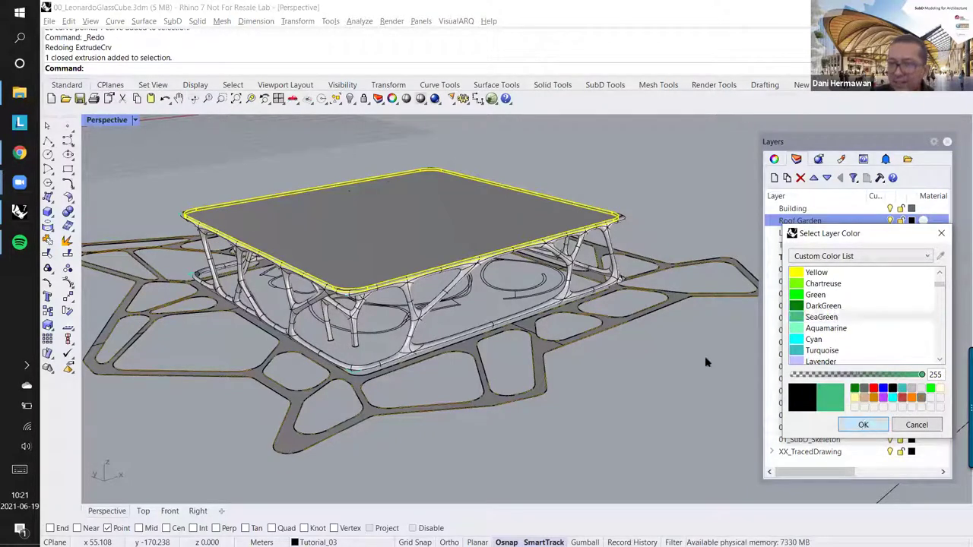
{"action": "left_click", "coordinate": [643, 174]}
Step: Move the SubD frame of the glass cube to the Building layer and deselect it
{"action": "right_click_drag", "start_coordinate": [459, 273], "coordinate": [449, 275]}
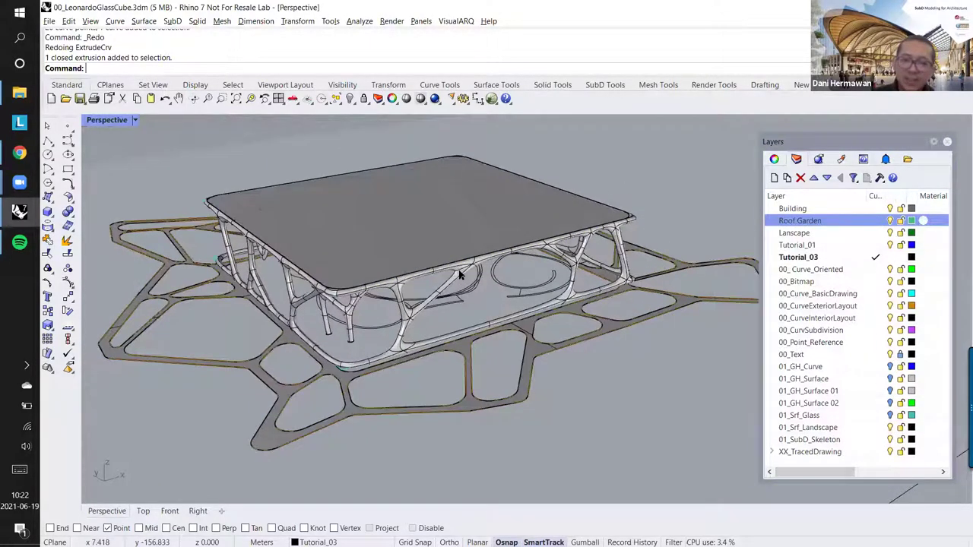
{"action": "scroll", "coordinate": [459, 275], "scroll_direction": "down", "scroll_amount": 1}
{"action": "right_click_drag", "start_coordinate": [460, 276], "coordinate": [494, 269]}
{"action": "scroll", "coordinate": [338, 313], "scroll_direction": "down", "scroll_amount": 1}
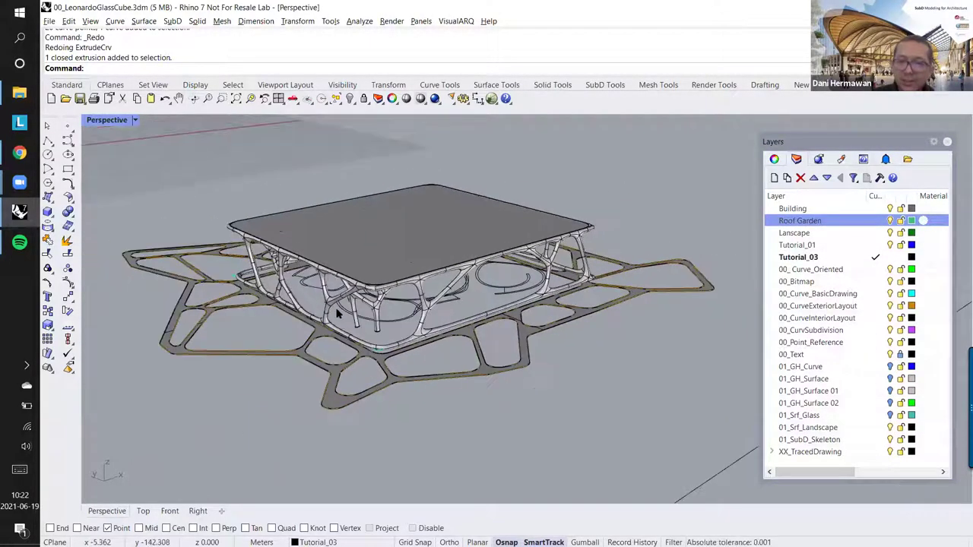
{"action": "left_click", "coordinate": [417, 332]}
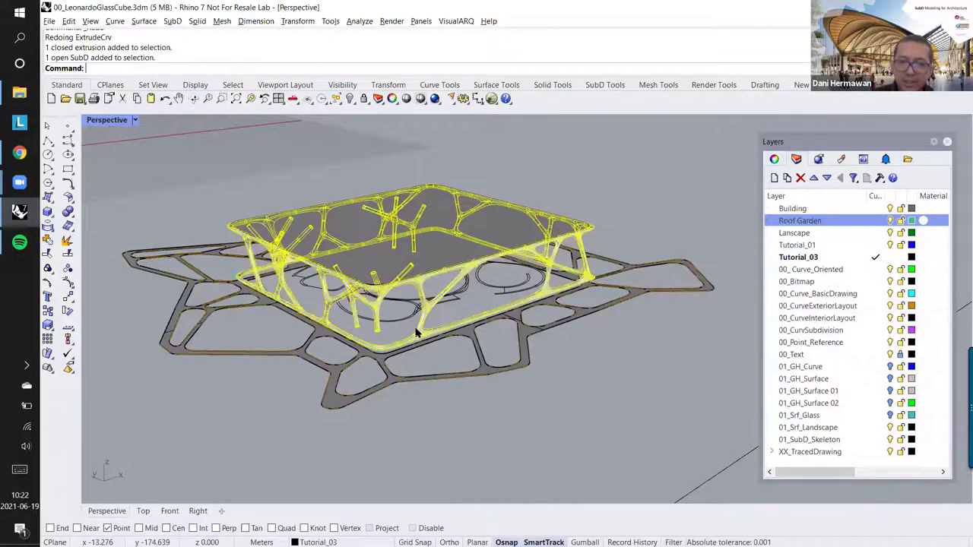
{"action": "left_click", "coordinate": [816, 211]}
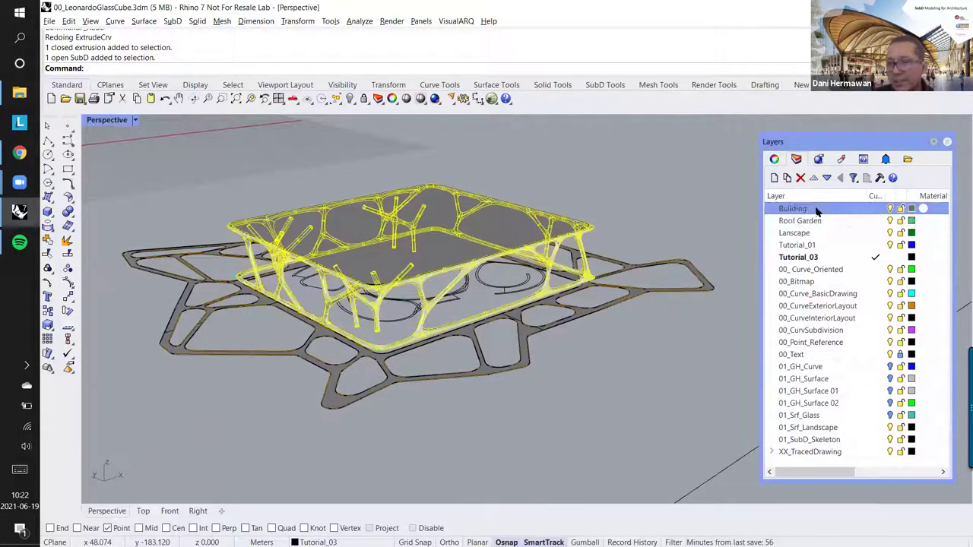
{"action": "right_click", "coordinate": [817, 211]}
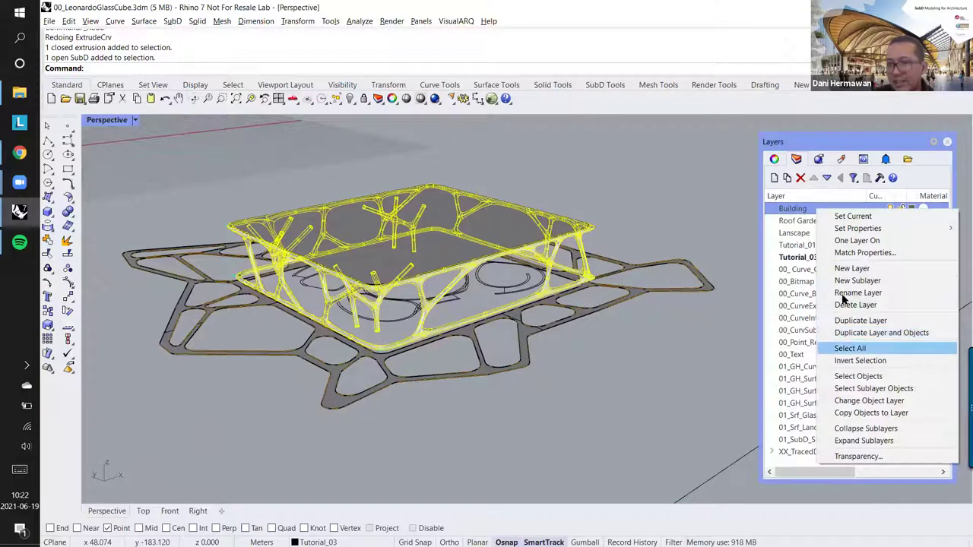
{"action": "right_click", "coordinate": [793, 211]}
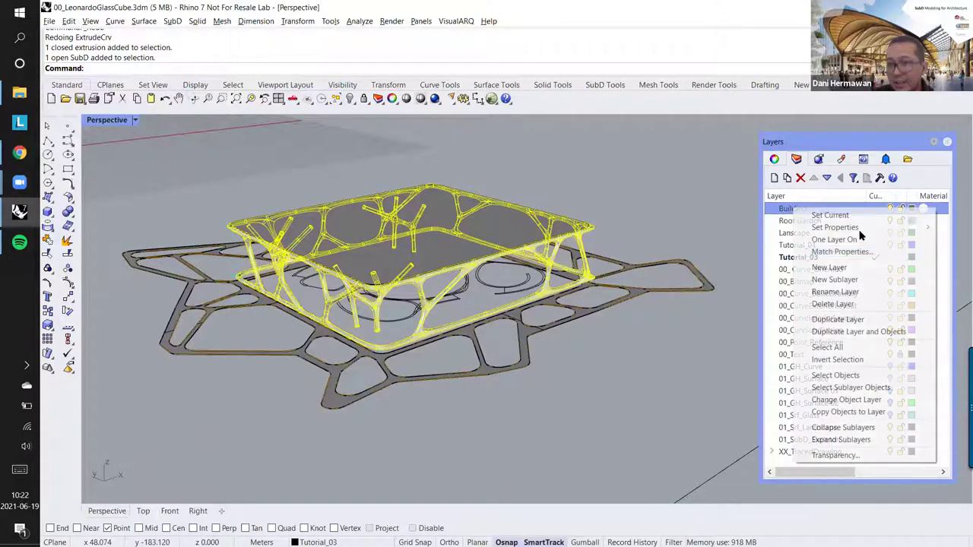
{"action": "left_click", "coordinate": [870, 401]}
{"action": "key", "text": "Escape"}
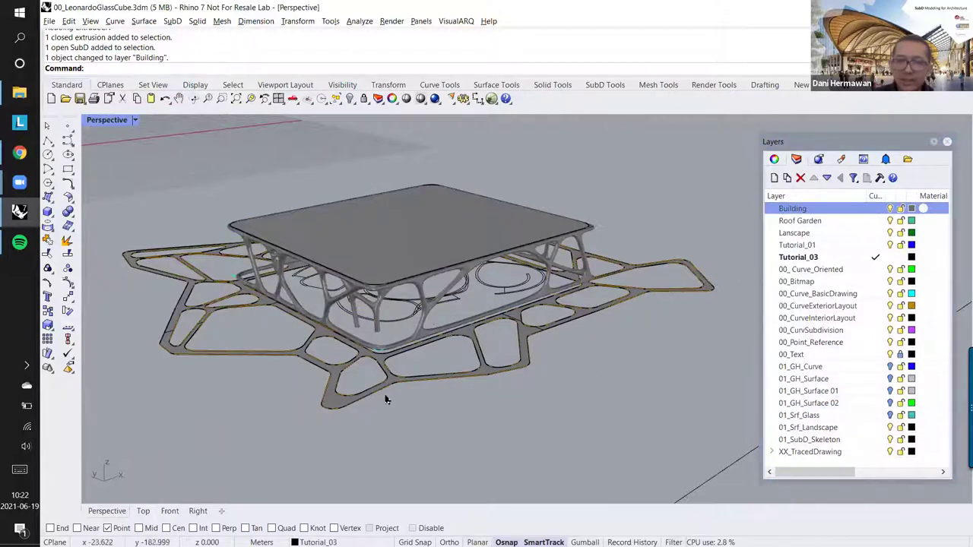
Step: Move the perforated landscape surface around the building to the Lanscape layer
{"action": "scroll", "coordinate": [371, 324], "scroll_direction": "up", "scroll_amount": 2}
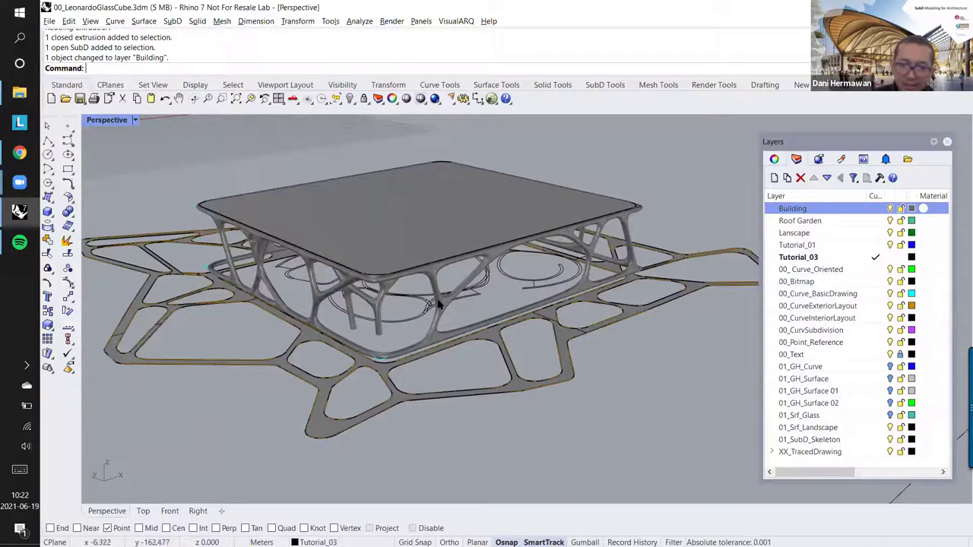
{"action": "left_click", "coordinate": [320, 429]}
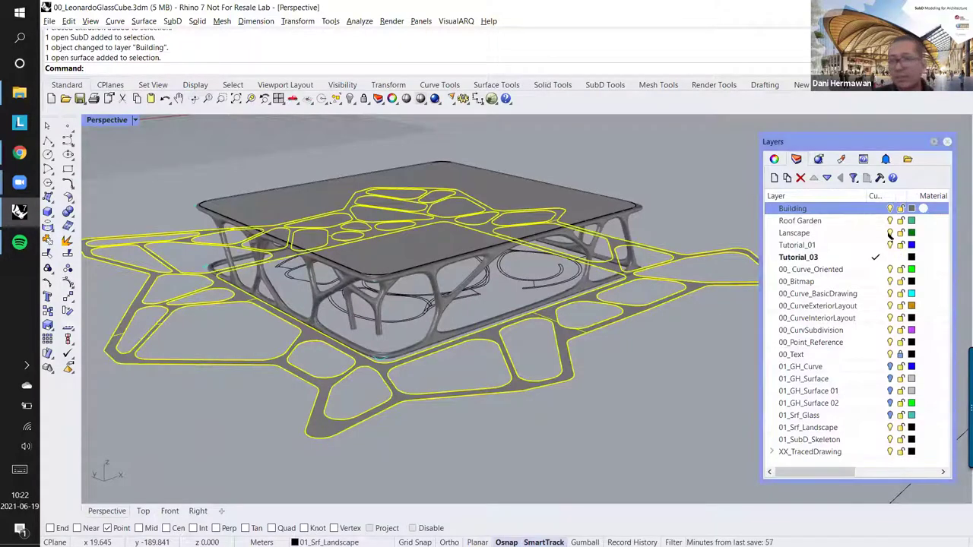
{"action": "right_click", "coordinate": [820, 234]}
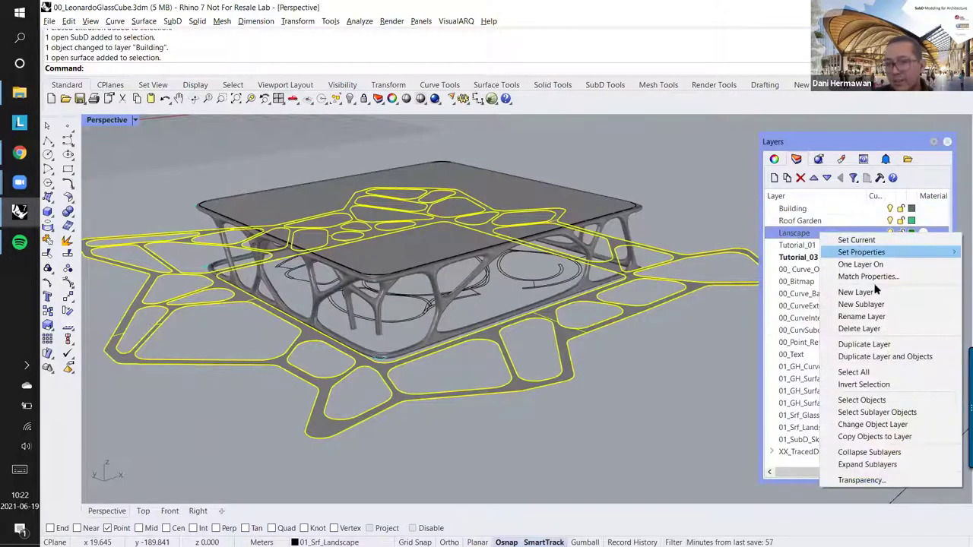
{"action": "left_click", "coordinate": [891, 424]}
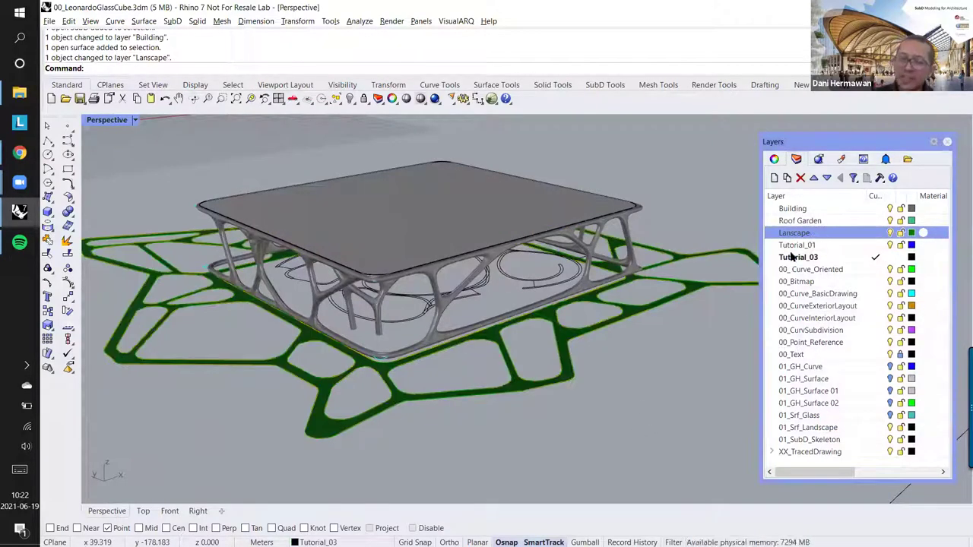
Step: Move the extruded roof slab to the Roof Garden layer and deselect it
{"action": "right_click_drag", "start_coordinate": [478, 389], "coordinate": [472, 395]}
{"action": "left_click", "coordinate": [428, 236]}
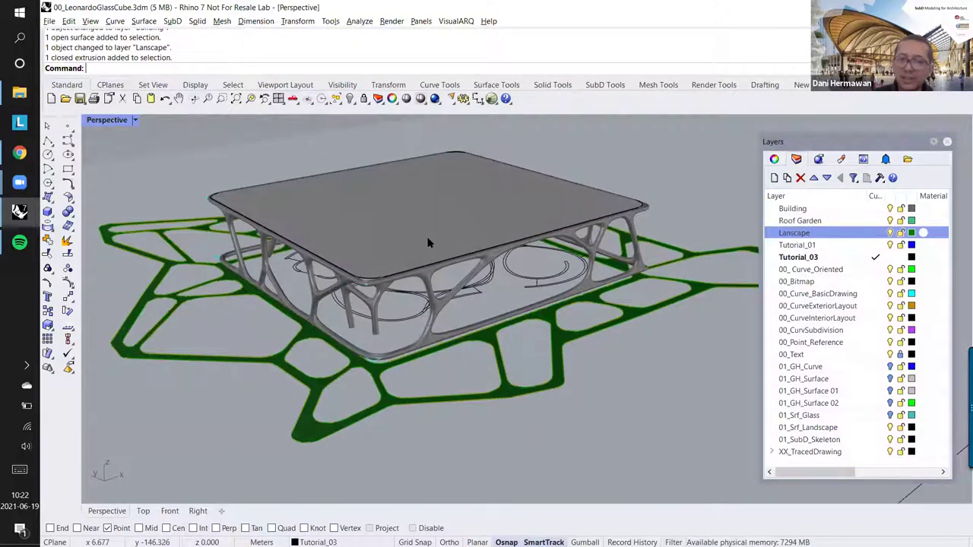
{"action": "right_click", "coordinate": [828, 221]}
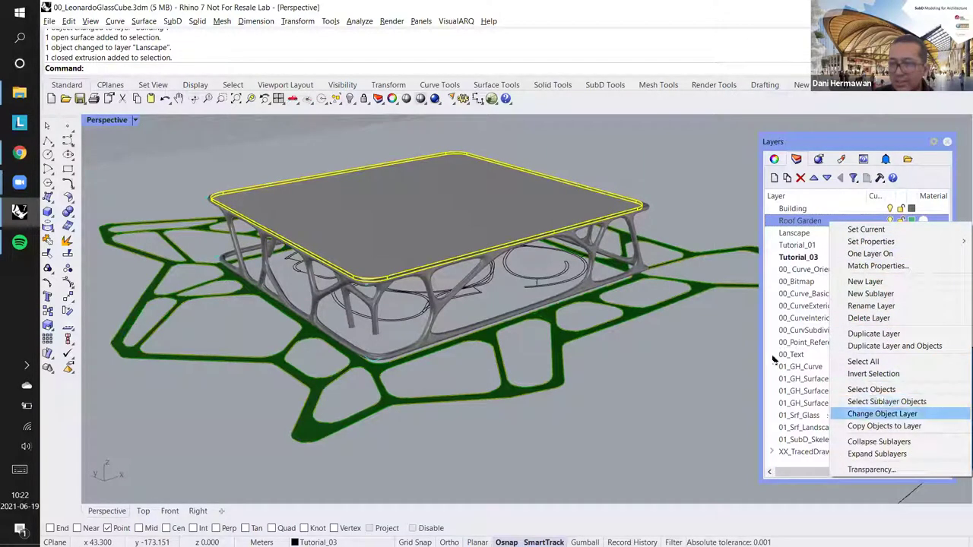
{"action": "left_click", "coordinate": [882, 413]}
{"action": "left_click", "coordinate": [706, 380]}
{"action": "right_click_drag", "start_coordinate": [458, 260], "coordinate": [418, 258]}
{"action": "right_click_drag", "start_coordinate": [417, 259], "coordinate": [395, 256], "text": "shift"}
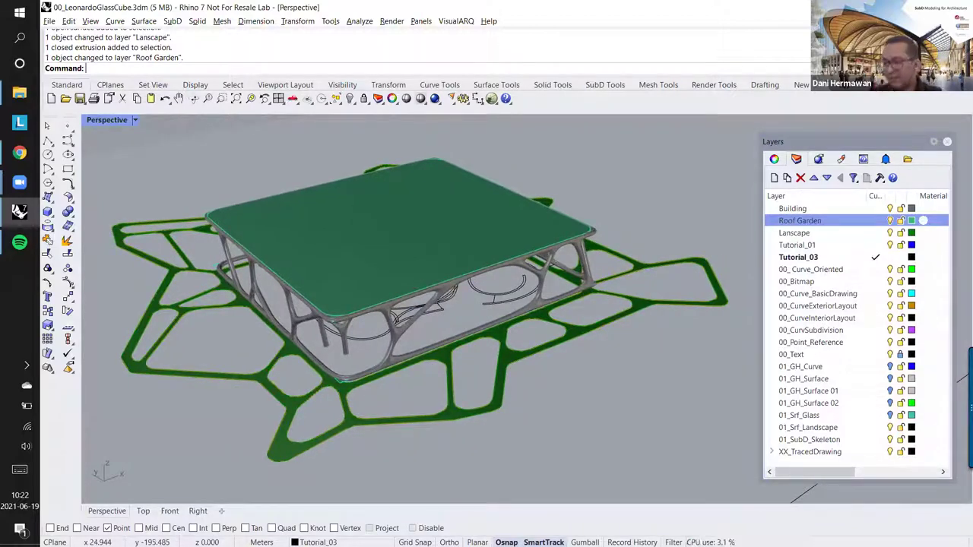
{"action": "key", "text": "alt+Tab"}
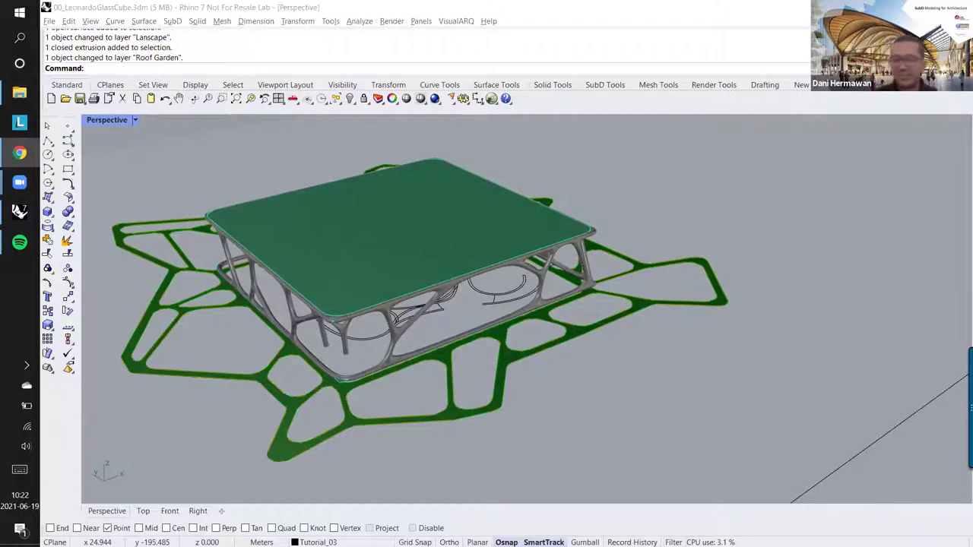
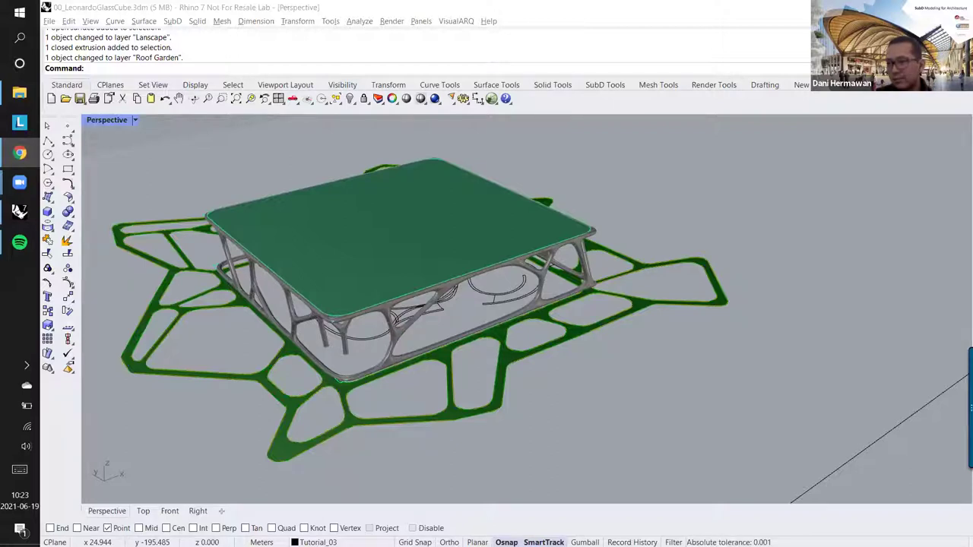
{"action": "left_click", "coordinate": [688, 175]}
{"action": "scroll", "coordinate": [575, 182], "scroll_direction": "down", "scroll_amount": 4}
{"action": "right_click_drag", "start_coordinate": [597, 181], "coordinate": [456, 193], "text": "shift"}
{"action": "scroll", "coordinate": [534, 165], "scroll_direction": "down", "scroll_amount": 1}
{"action": "scroll", "coordinate": [454, 207], "scroll_direction": "up", "scroll_amount": 2}
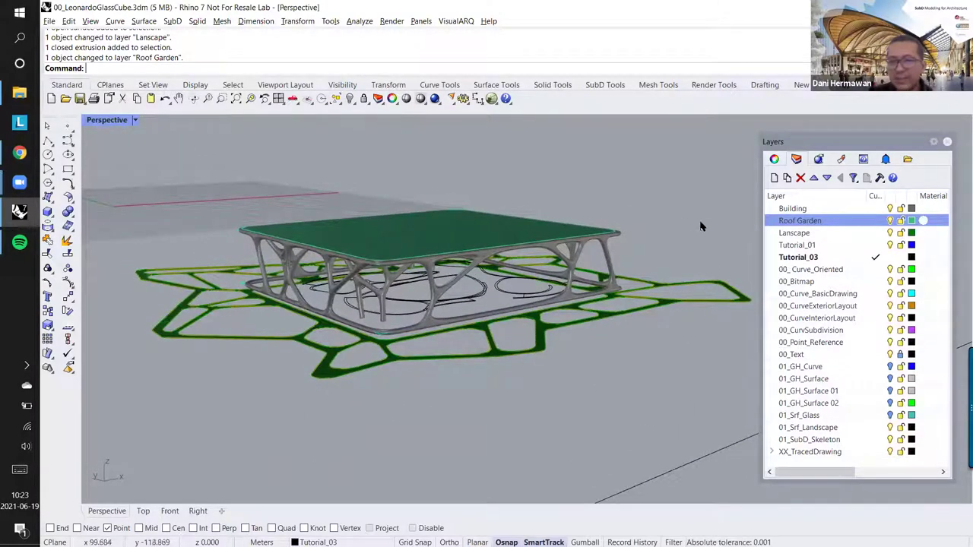
Step: Make Building the current layer in place of Tutorial_03
{"action": "left_click", "coordinate": [811, 210]}
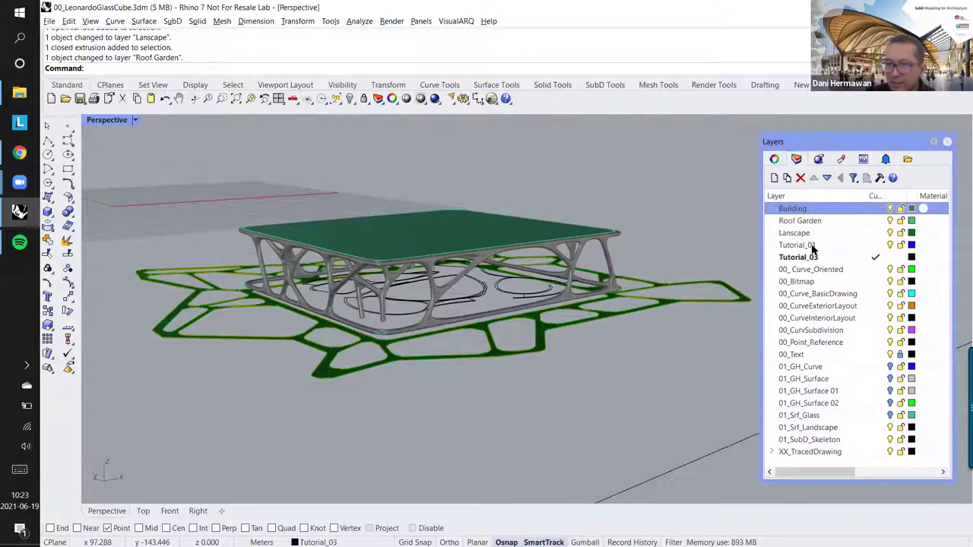
{"action": "left_click", "coordinate": [811, 246]}
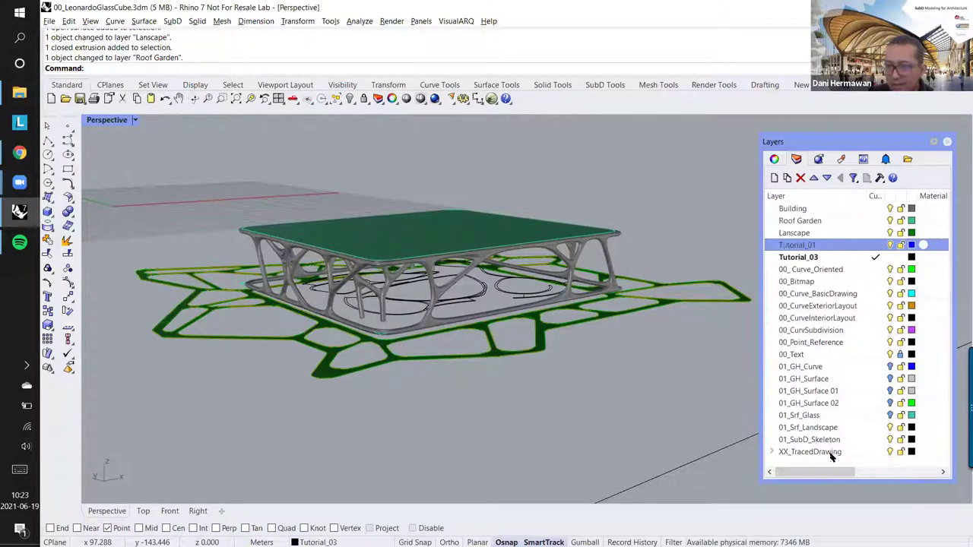
{"action": "left_click", "coordinate": [831, 452], "text": "shift"}
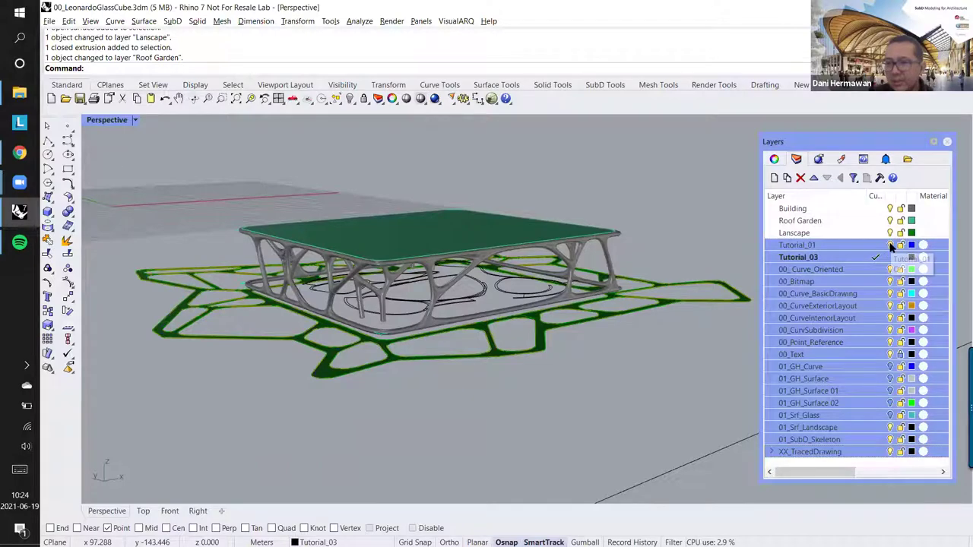
{"action": "left_click", "coordinate": [810, 246]}
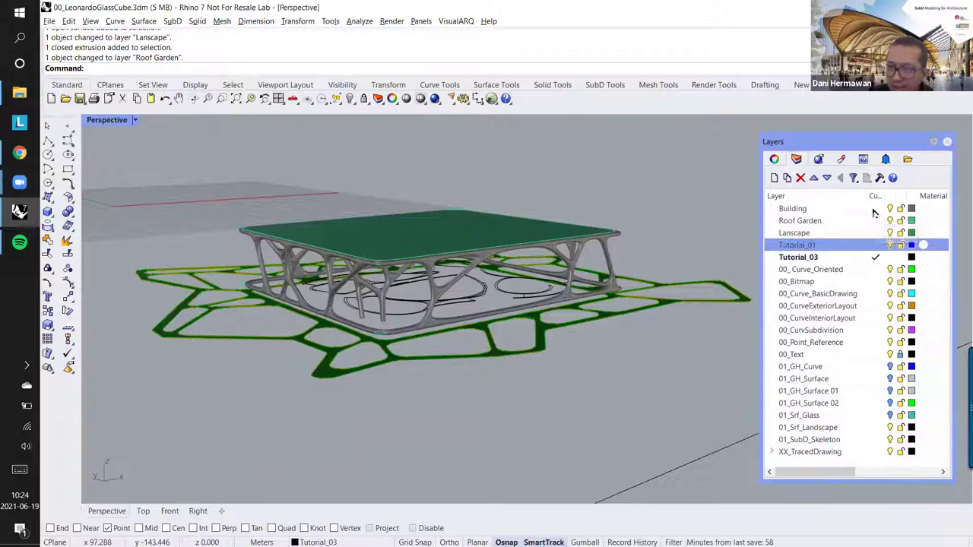
{"action": "left_click", "coordinate": [874, 210]}
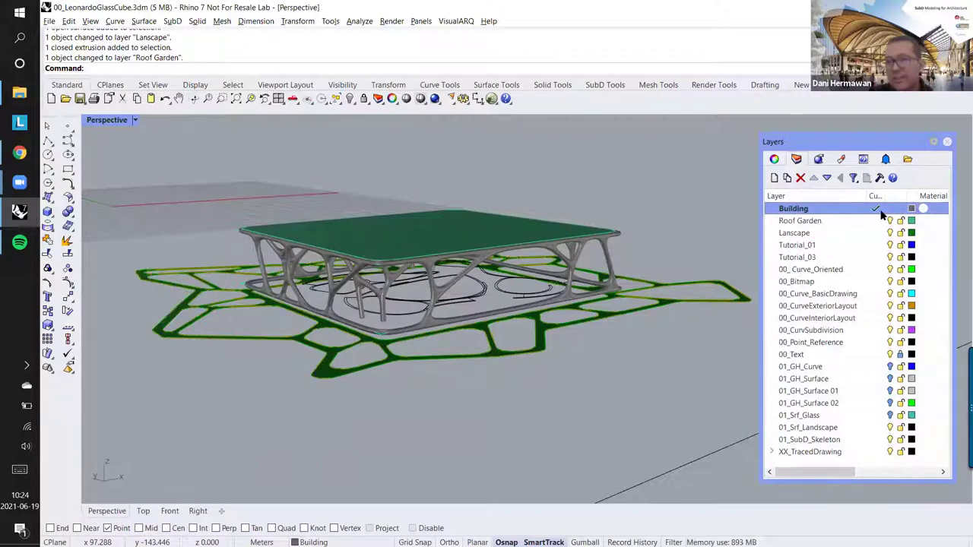
{"action": "right_click", "coordinate": [822, 210]}
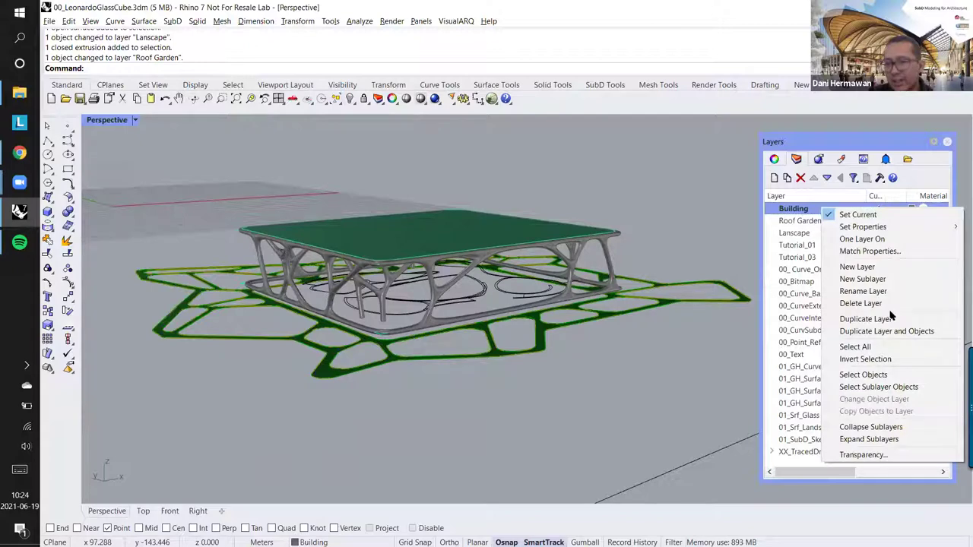
{"action": "left_click", "coordinate": [874, 217]}
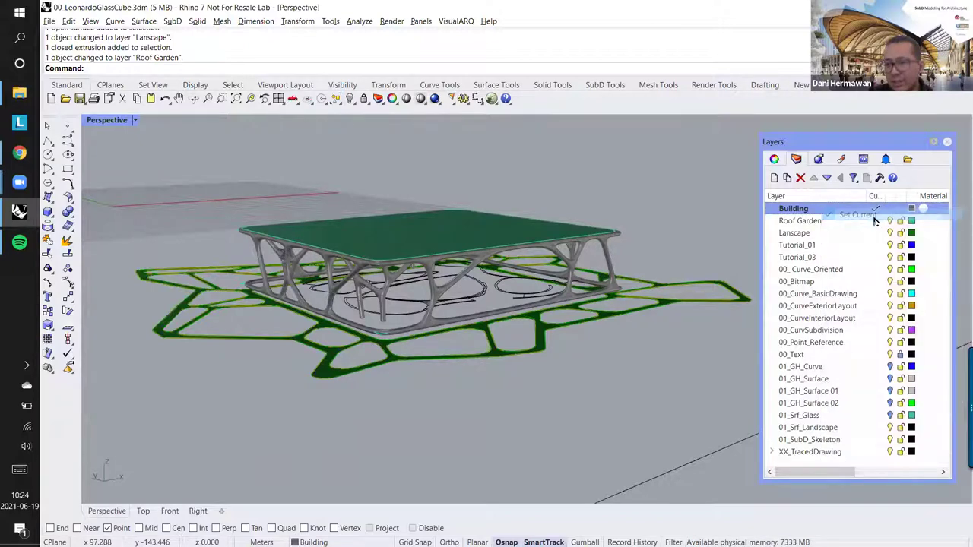
Step: Turn off all layers from Tutorial_01 through XX_TracedDrawing in one go
{"action": "left_click", "coordinate": [810, 245]}
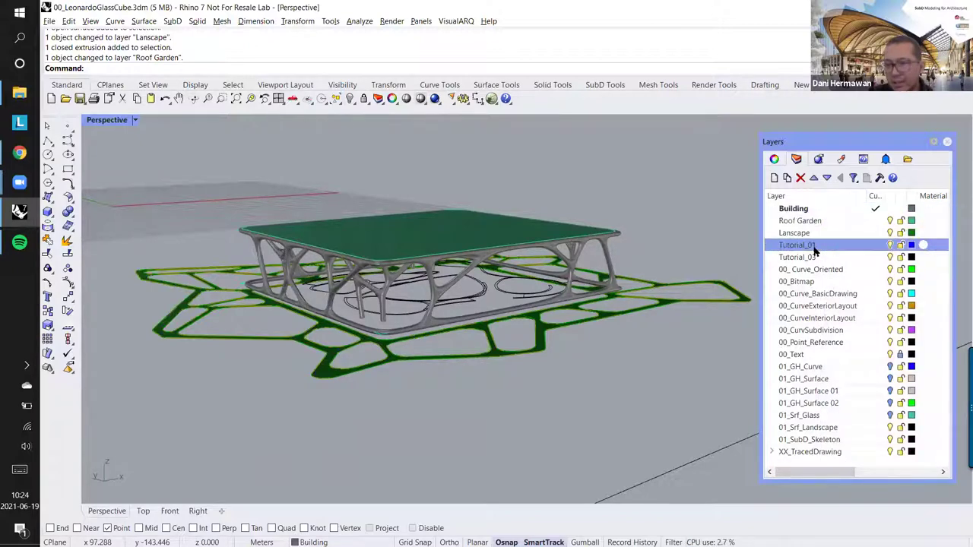
{"action": "left_click", "coordinate": [820, 452], "text": "shift"}
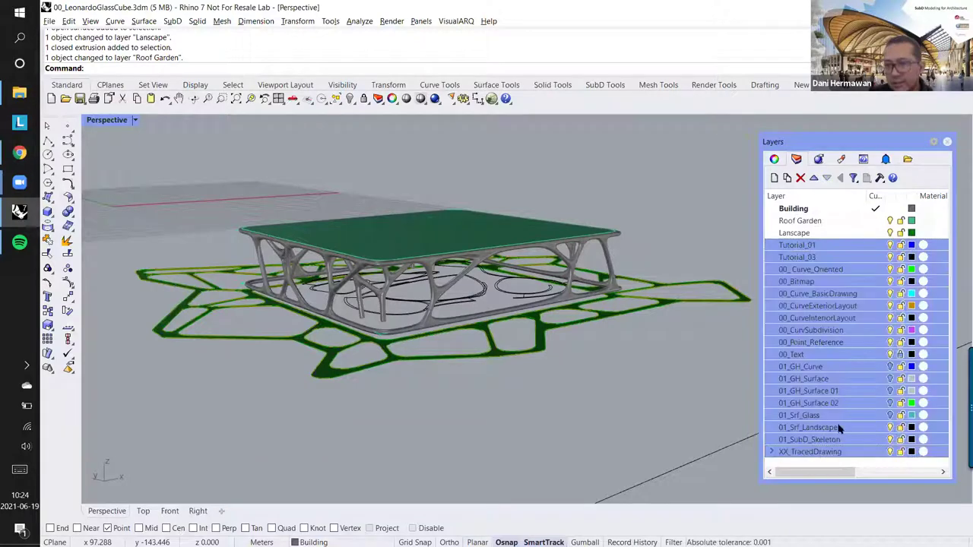
{"action": "left_click", "coordinate": [891, 247]}
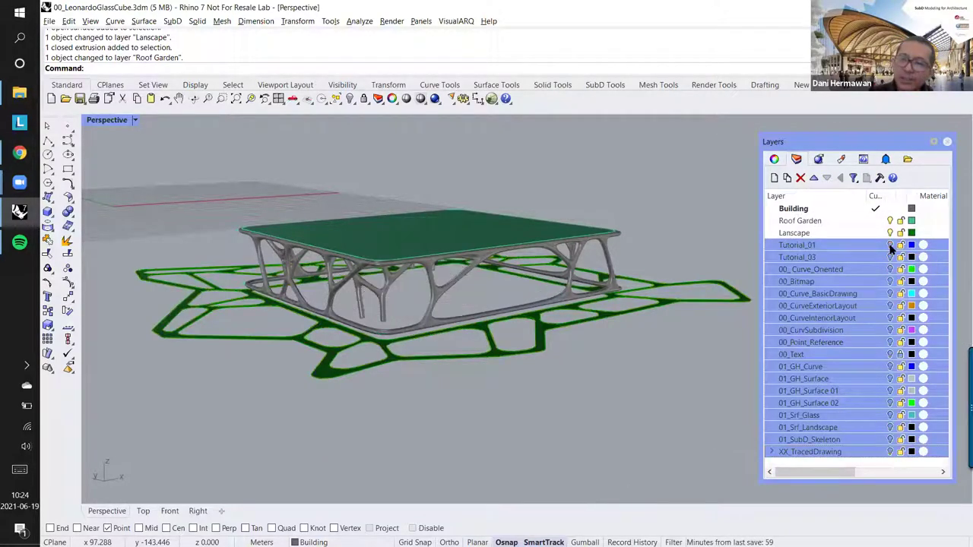
Step: Examine the frame, roof slab and surrounding landscape from several angles, both close up and from a distance
{"action": "scroll", "coordinate": [674, 371], "scroll_direction": "down", "scroll_amount": 7}
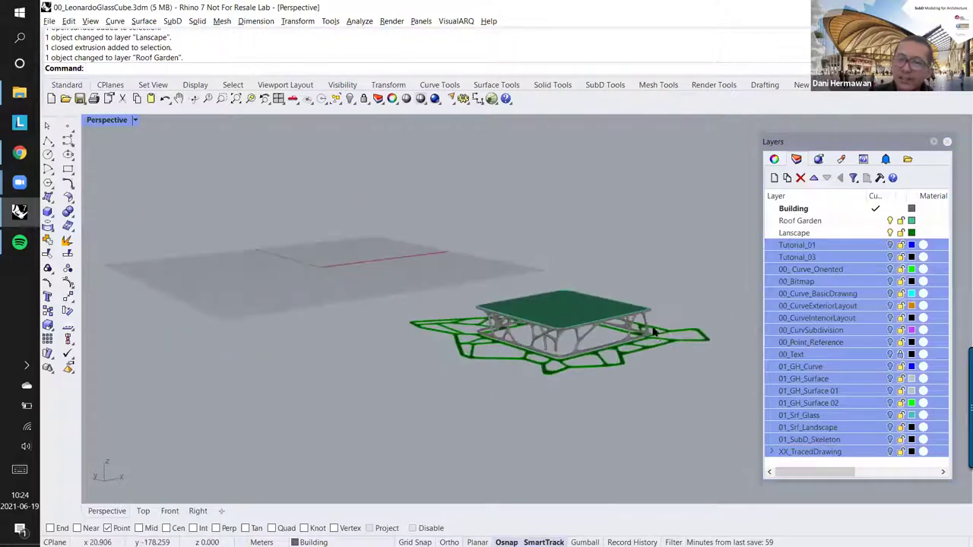
{"action": "right_click_drag", "start_coordinate": [661, 365], "coordinate": [603, 389]}
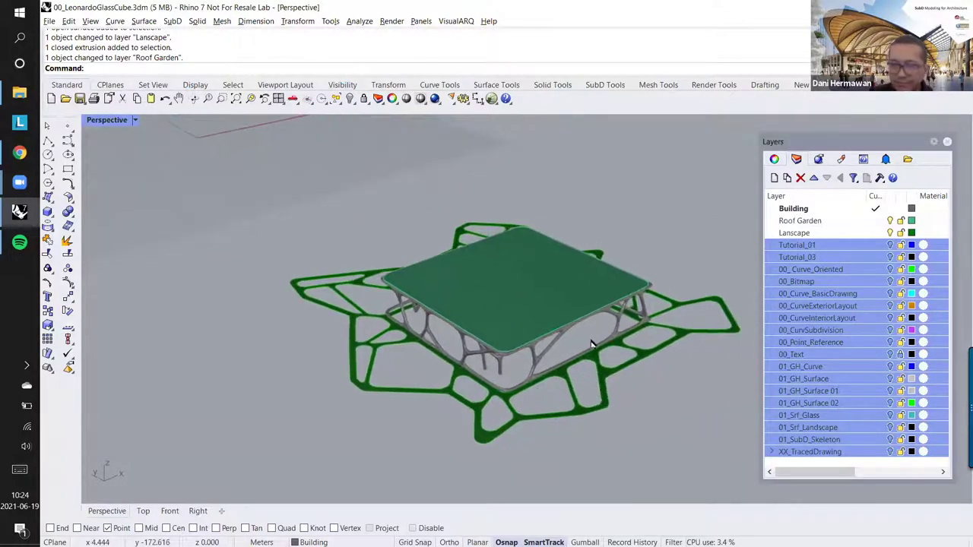
{"action": "right_click_drag", "start_coordinate": [590, 342], "coordinate": [527, 319]}
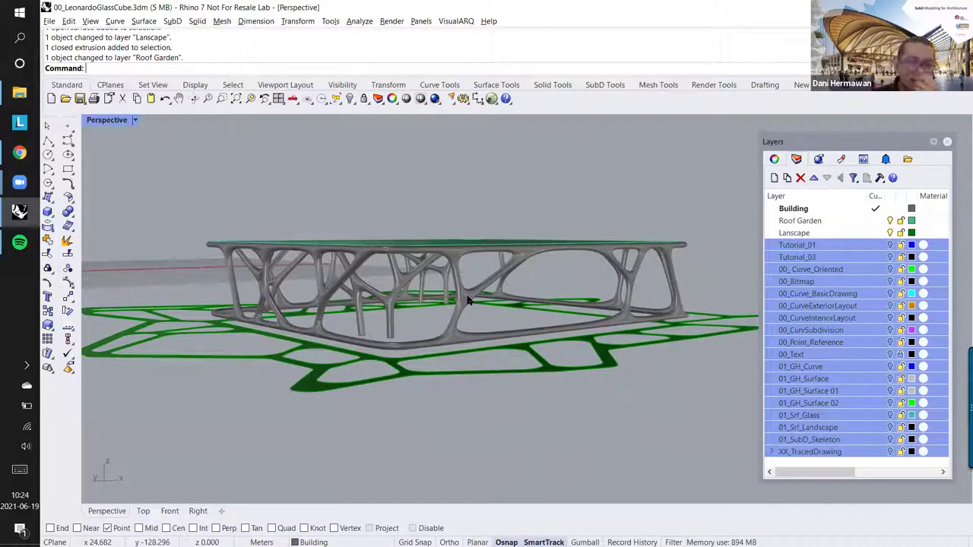
{"action": "right_click_drag", "start_coordinate": [468, 300], "coordinate": [439, 304]}
{"action": "scroll", "coordinate": [493, 308], "scroll_direction": "down", "scroll_amount": 5}
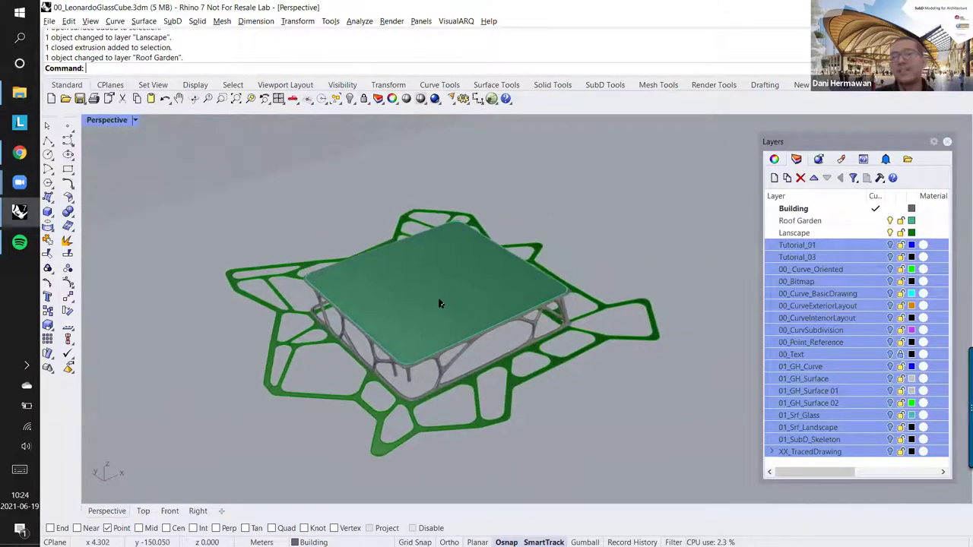
{"action": "scroll", "coordinate": [440, 304], "scroll_direction": "down", "scroll_amount": 5}
{"action": "scroll", "coordinate": [448, 317], "scroll_direction": "up", "scroll_amount": 3}
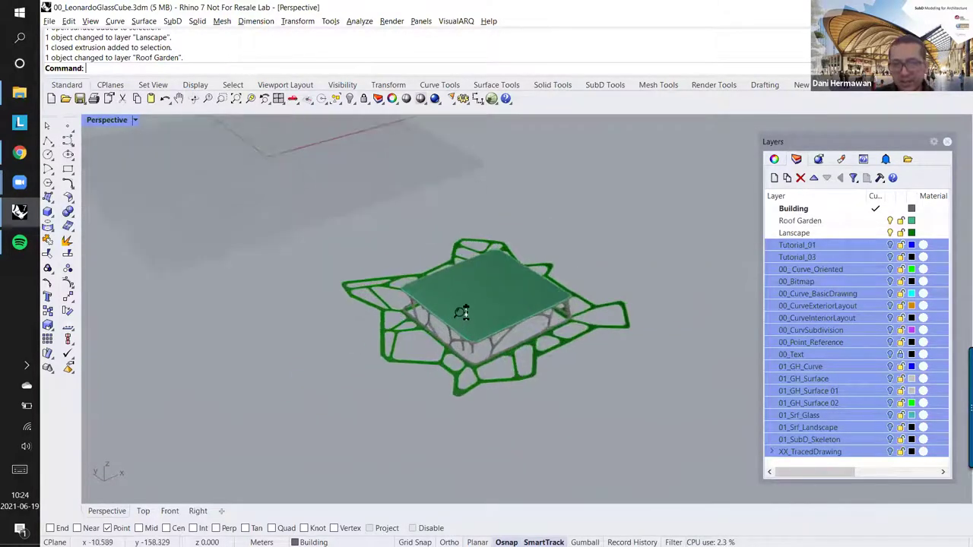
{"action": "right_click_drag", "start_coordinate": [467, 309], "coordinate": [487, 352], "text": "shift"}
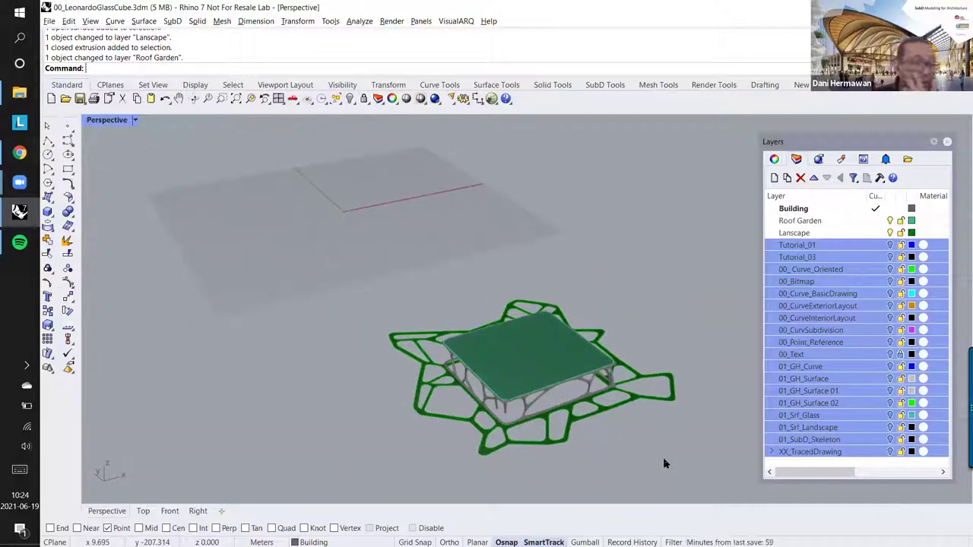
{"action": "right_click_drag", "start_coordinate": [643, 424], "coordinate": [646, 347]}
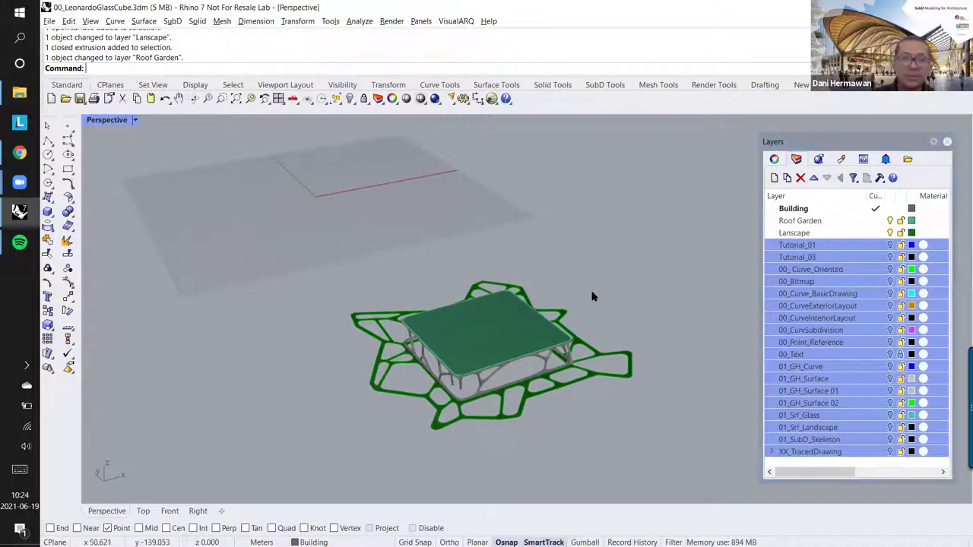
Step: Select the SubD frame, roof slab and landscape surface together, and reposition and lengthen the layer list
{"action": "left_click_drag", "start_coordinate": [710, 212], "coordinate": [287, 469]}
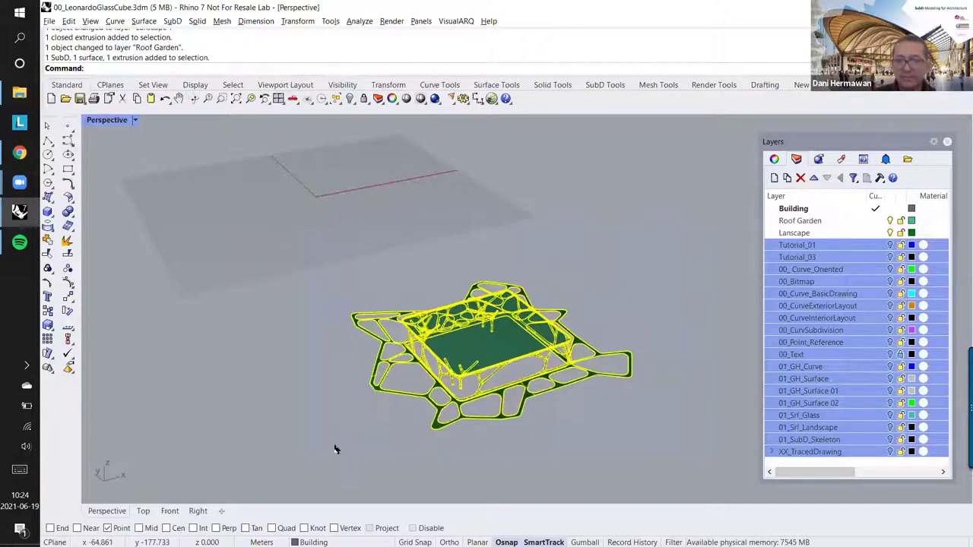
{"action": "left_click_drag", "start_coordinate": [858, 141], "coordinate": [863, 65]}
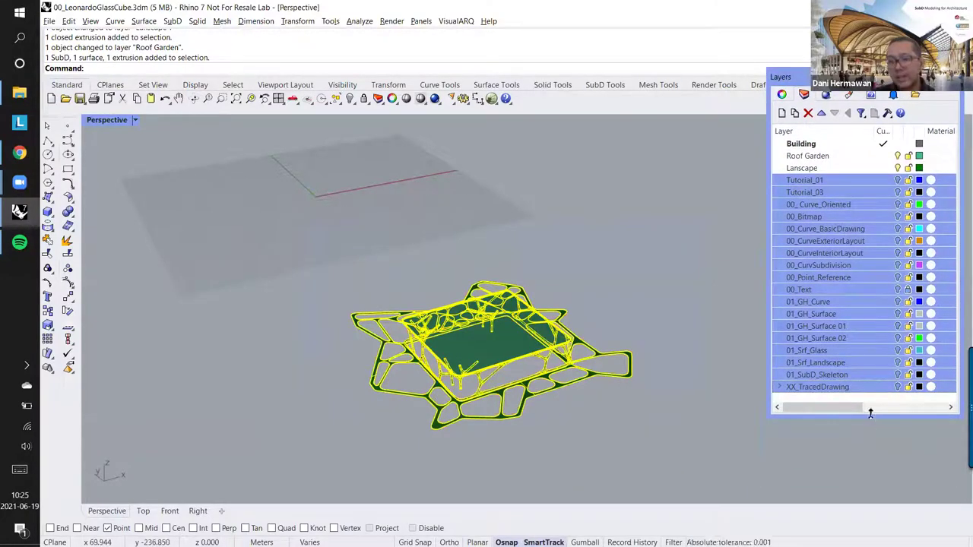
{"action": "left_click_drag", "start_coordinate": [866, 459], "coordinate": [866, 473]}
{"action": "right_click_drag", "start_coordinate": [535, 396], "coordinate": [467, 303]}
{"action": "right_click_drag", "start_coordinate": [460, 302], "coordinate": [399, 325]}
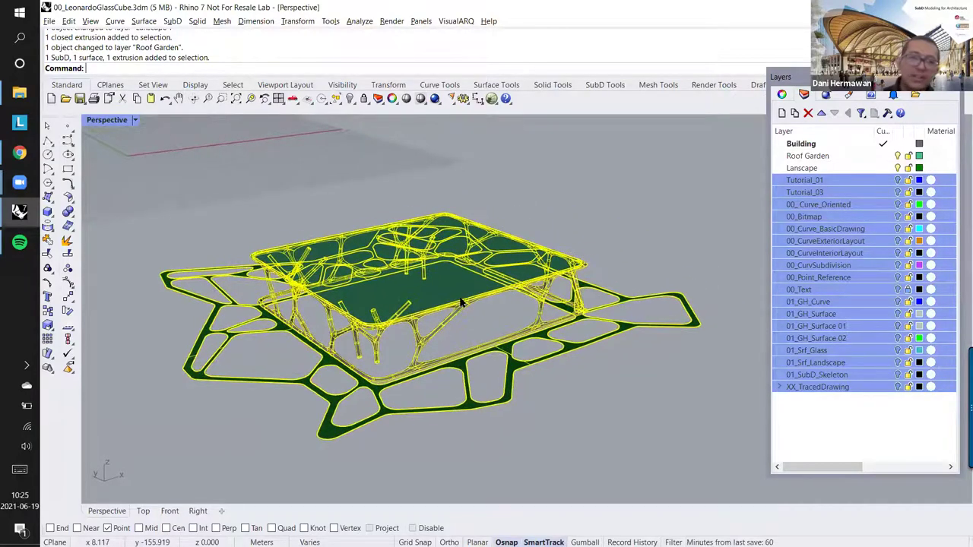
Step: Generate a Make2D drawing of the selected objects with third angle projection, maintaining source layers, on the Make2D layer
{"action": "type", "text": "Make2D"}
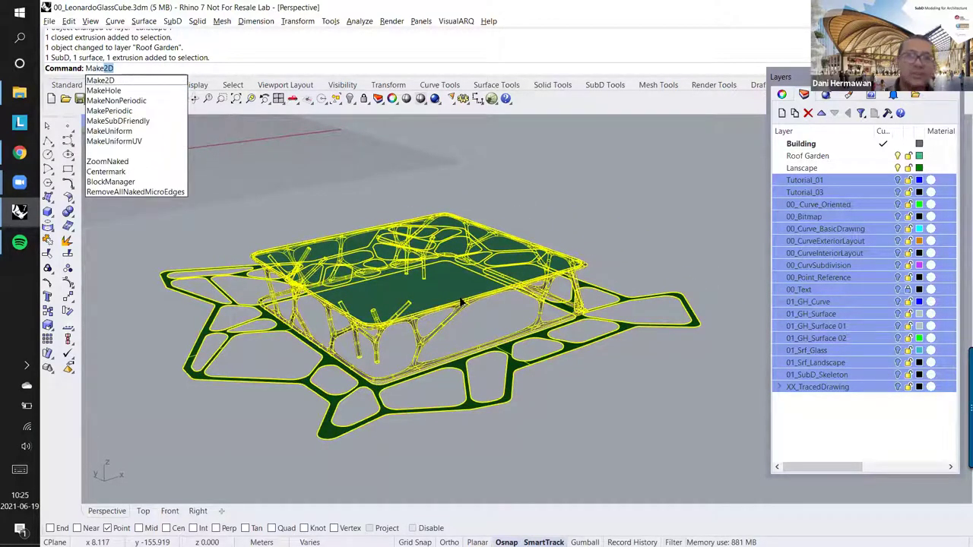
{"action": "key", "text": "Return"}
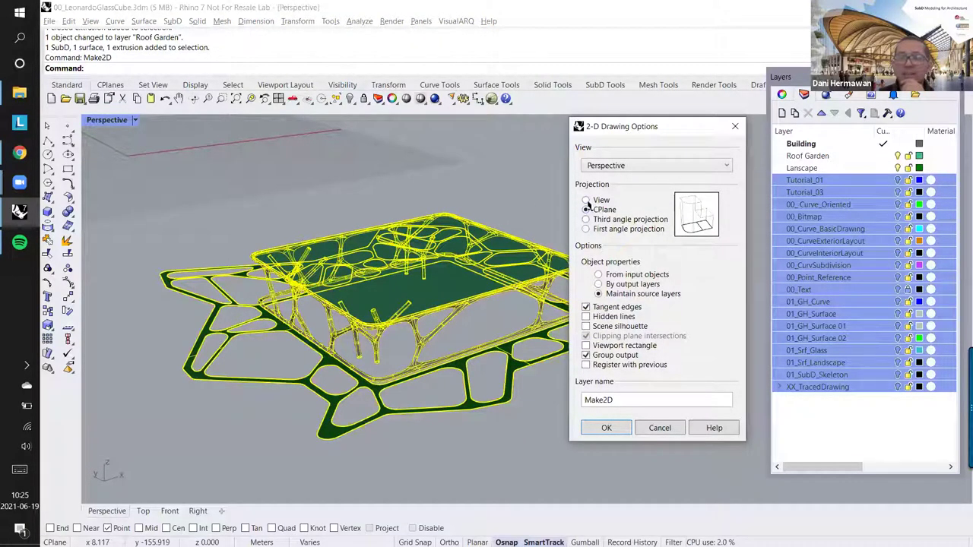
{"action": "left_click", "coordinate": [588, 200]}
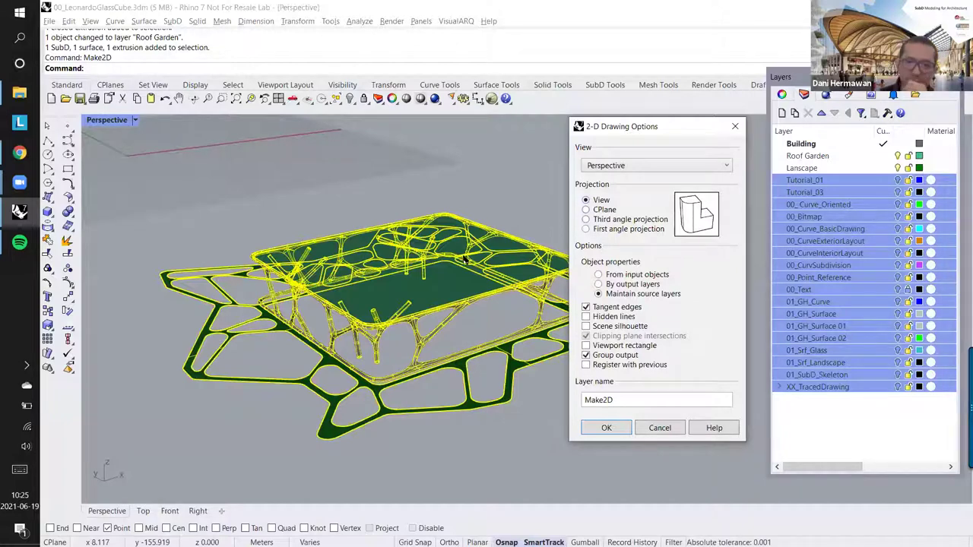
{"action": "left_click", "coordinate": [590, 221]}
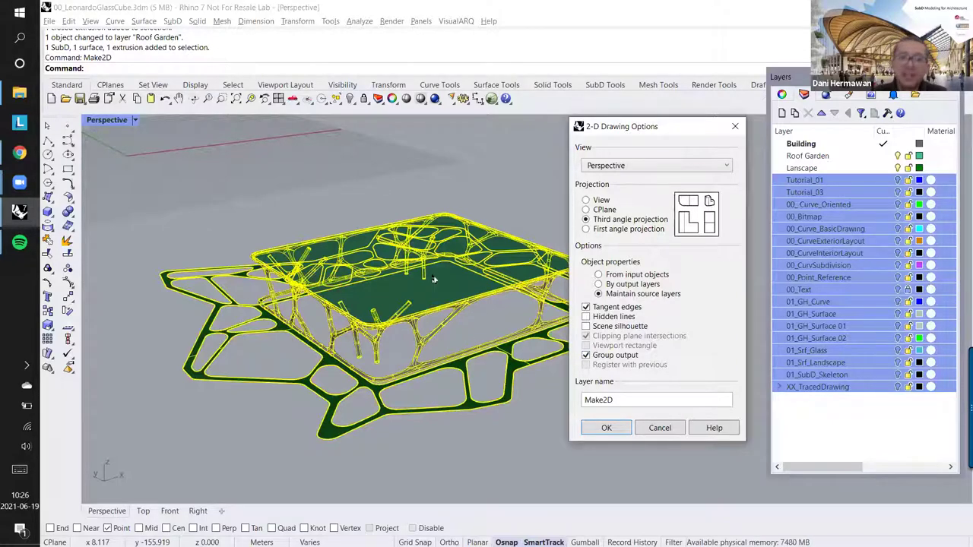
{"action": "left_click", "coordinate": [375, 250]}
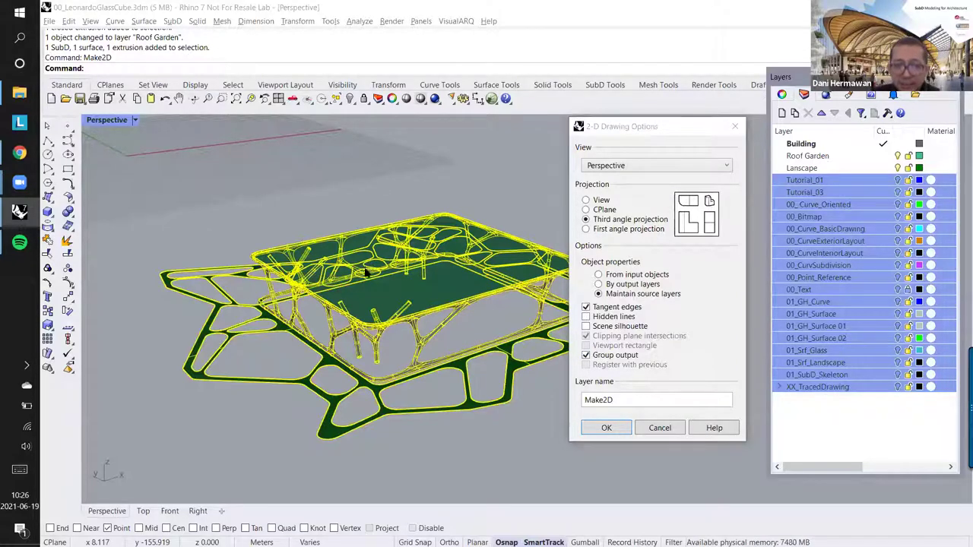
{"action": "left_click", "coordinate": [394, 278]}
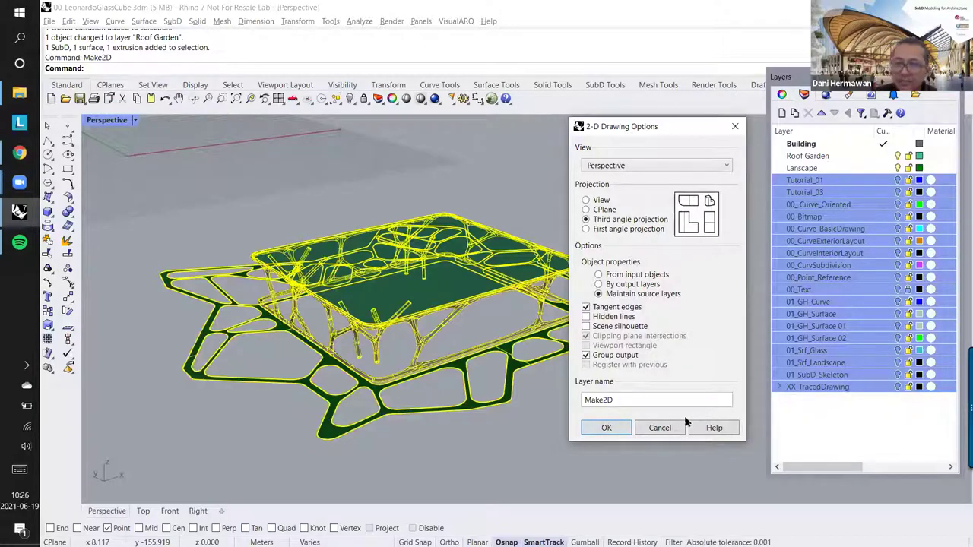
{"action": "left_click", "coordinate": [619, 427]}
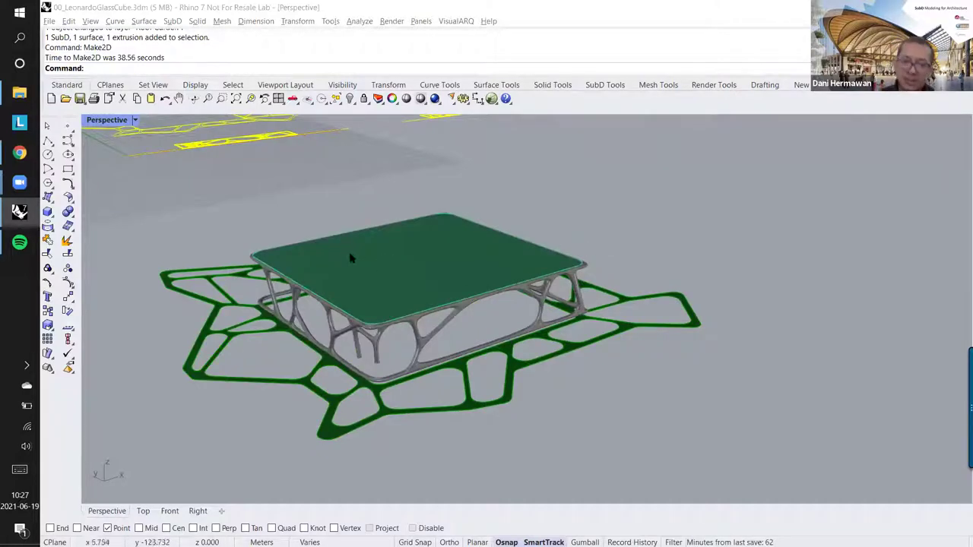
Step: Maximise the Top view on the generated 2D drawings and clear their selection
{"action": "scroll", "coordinate": [350, 254], "scroll_direction": "down", "scroll_amount": 5}
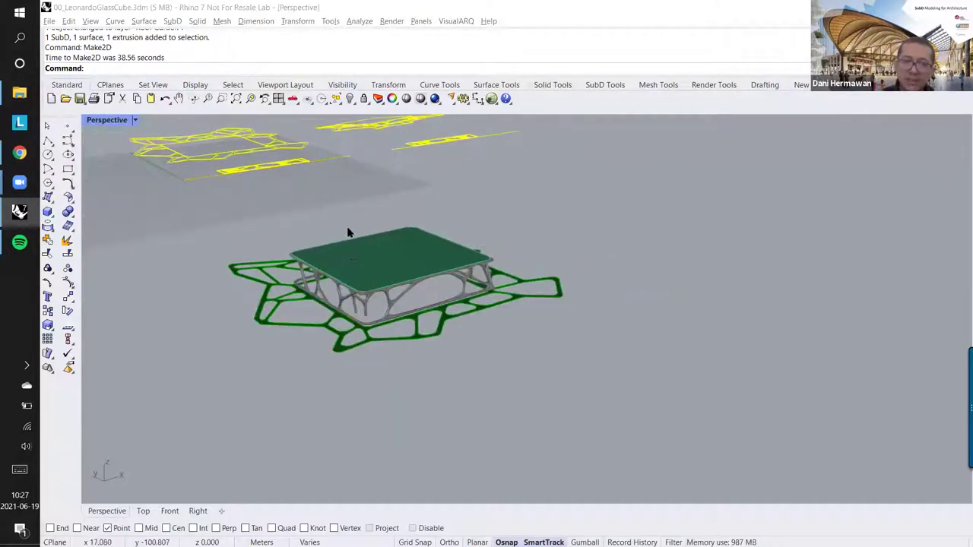
{"action": "right_click_drag", "start_coordinate": [350, 215], "coordinate": [365, 303], "text": "shift"}
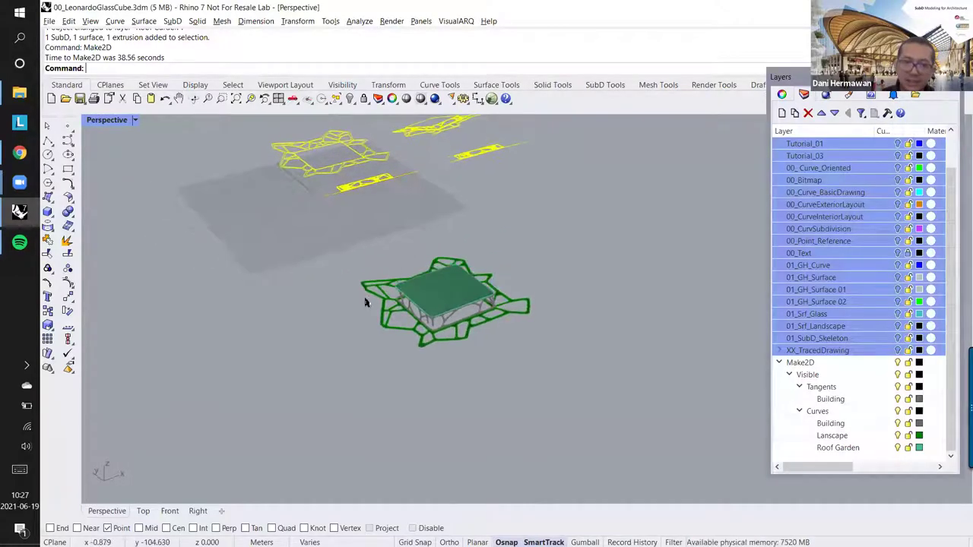
{"action": "double_click", "coordinate": [97, 121]}
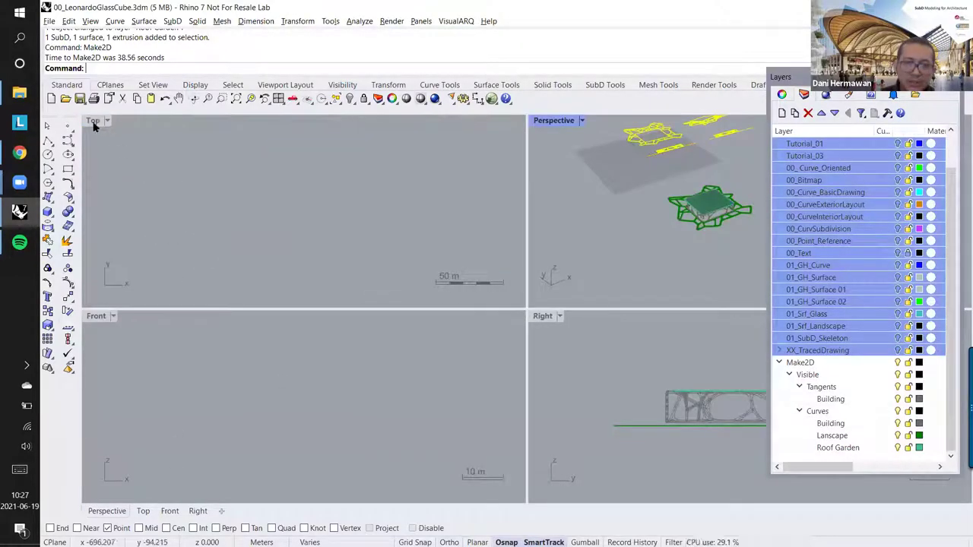
{"action": "double_click", "coordinate": [95, 122]}
{"action": "scroll", "coordinate": [290, 221], "scroll_direction": "down", "scroll_amount": 10}
{"action": "right_click_drag", "start_coordinate": [456, 207], "coordinate": [381, 329]}
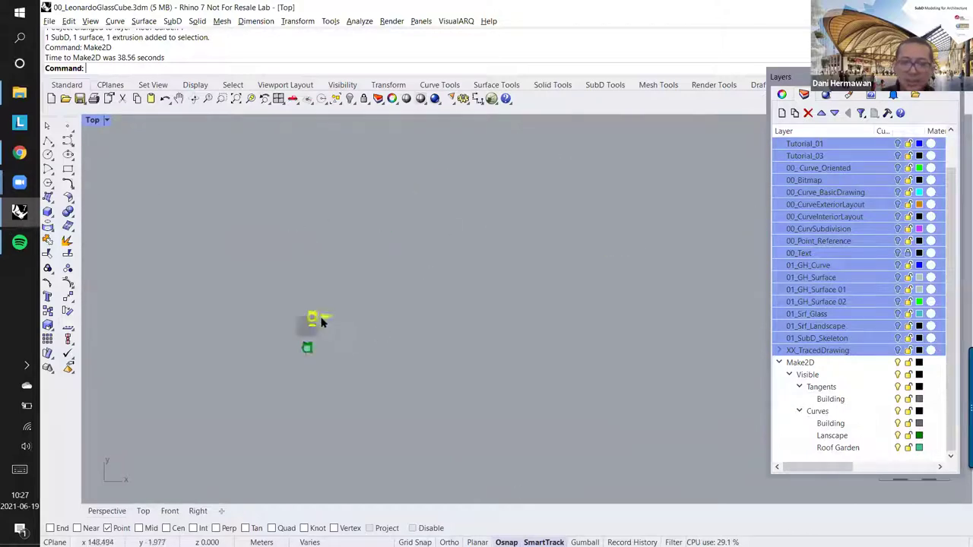
{"action": "scroll", "coordinate": [320, 322], "scroll_direction": "up", "scroll_amount": 7}
{"action": "scroll", "coordinate": [307, 323], "scroll_direction": "up", "scroll_amount": 5}
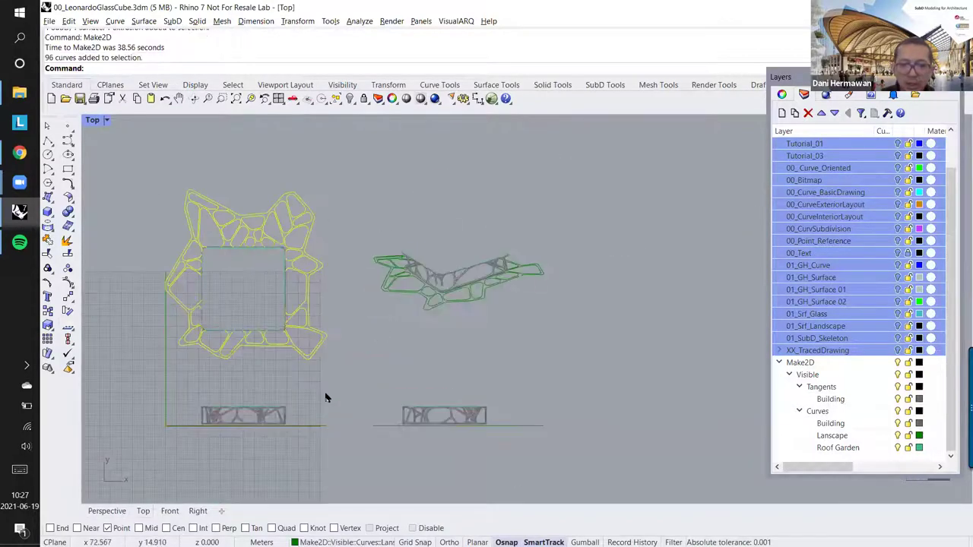
{"action": "scroll", "coordinate": [374, 392], "scroll_direction": "up", "scroll_amount": 6}
{"action": "key", "text": "Escape"}
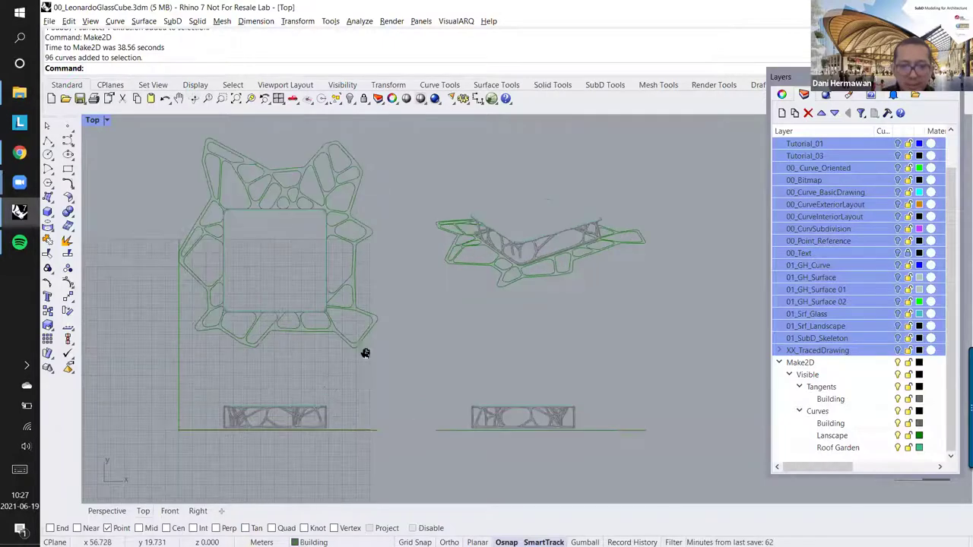
Step: Examine the linework of the generated front elevation of the frame up close
{"action": "scroll", "coordinate": [306, 328], "scroll_direction": "up", "scroll_amount": 3}
{"action": "scroll", "coordinate": [370, 262], "scroll_direction": "up", "scroll_amount": 3}
{"action": "scroll", "coordinate": [174, 282], "scroll_direction": "up", "scroll_amount": 3}
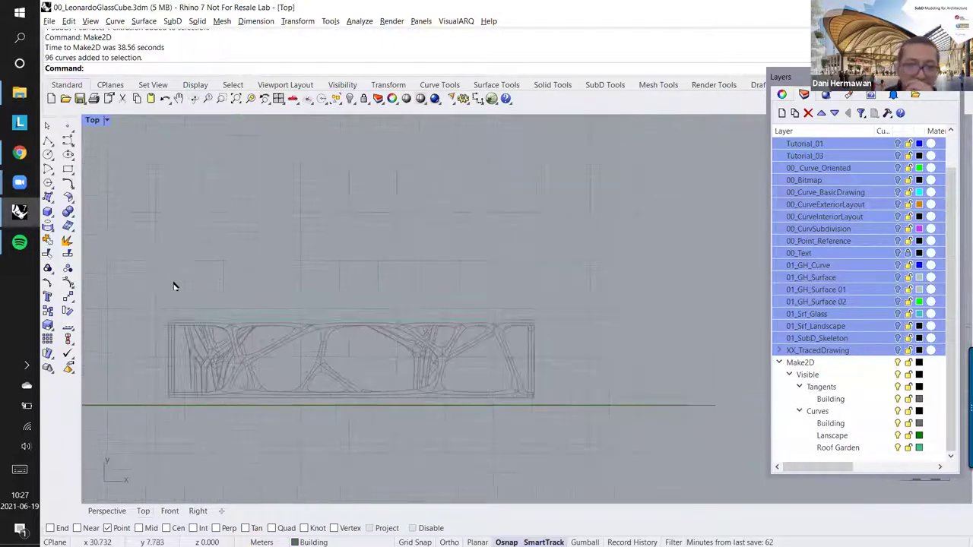
{"action": "scroll", "coordinate": [152, 253], "scroll_direction": "up", "scroll_amount": 2}
{"action": "scroll", "coordinate": [434, 293], "scroll_direction": "down", "scroll_amount": 5}
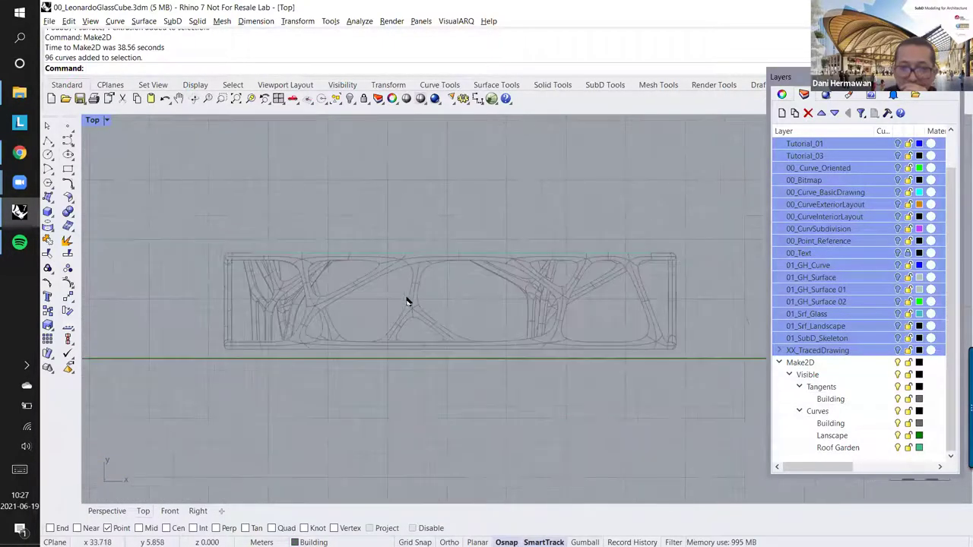
Step: Examine the linework of the generated front and right elevations up close and compare the two drawings
{"action": "scroll", "coordinate": [408, 269], "scroll_direction": "up", "scroll_amount": 8}
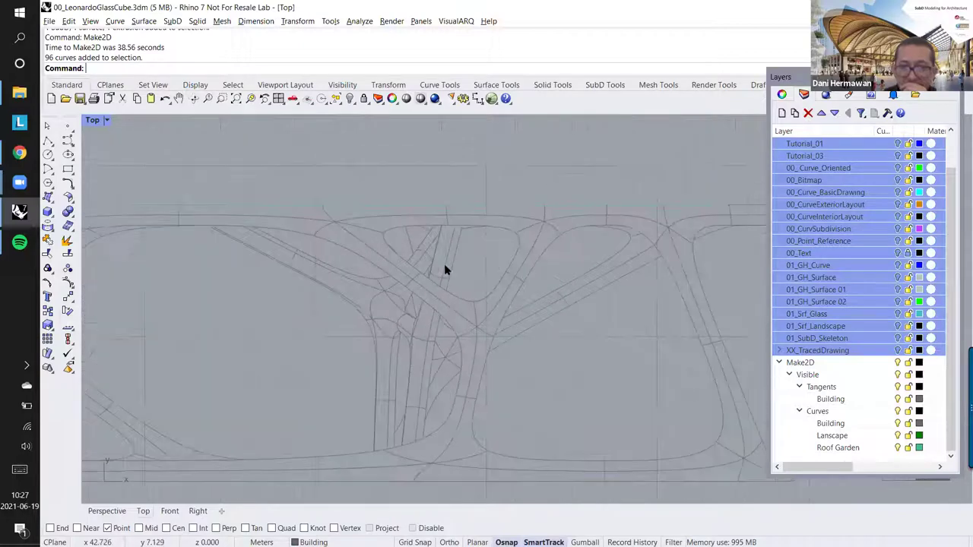
{"action": "key", "text": "ctrl+a"}
{"action": "scroll", "coordinate": [491, 292], "scroll_direction": "down", "scroll_amount": 8}
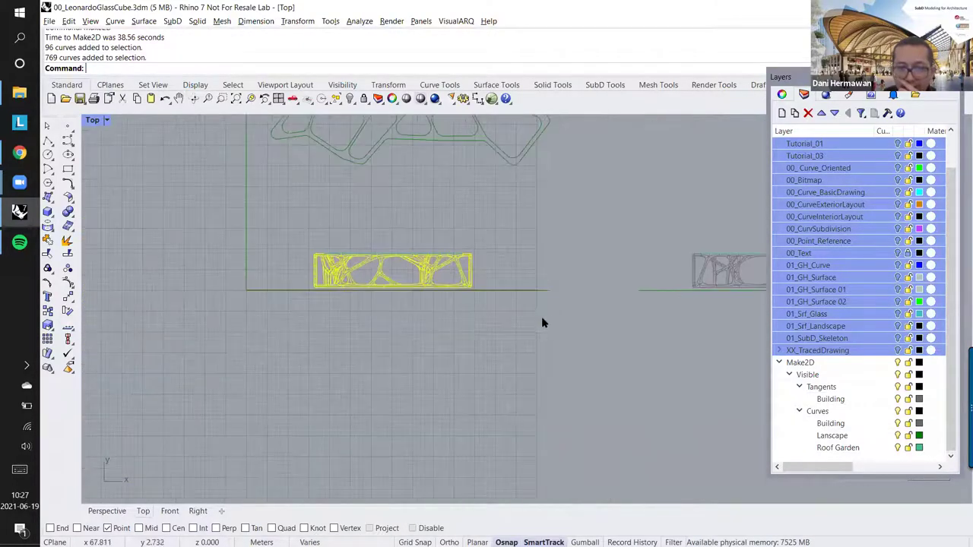
{"action": "scroll", "coordinate": [522, 324], "scroll_direction": "up", "scroll_amount": 10}
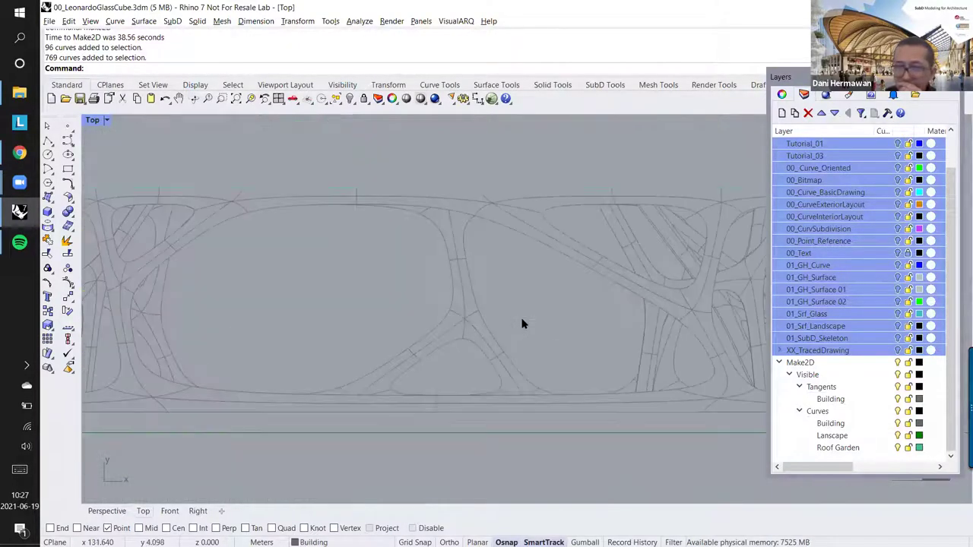
{"action": "scroll", "coordinate": [522, 324], "scroll_direction": "down", "scroll_amount": 10}
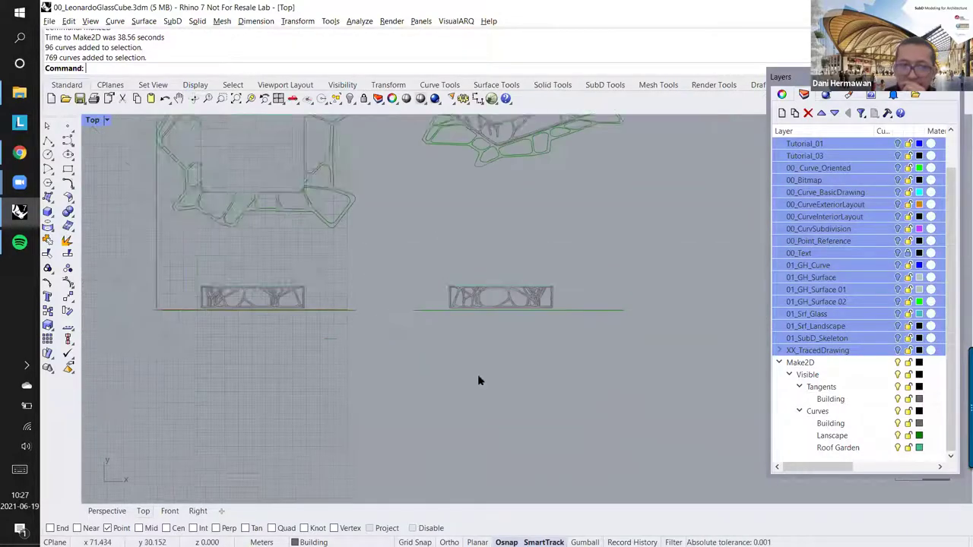
Step: Examine the generated perspective drawing of the frame and landscape, and compare the 2D drawings with the 3D model
{"action": "right_click_drag", "start_coordinate": [620, 292], "coordinate": [667, 350]}
{"action": "scroll", "coordinate": [655, 232], "scroll_direction": "up", "scroll_amount": 12}
{"action": "scroll", "coordinate": [535, 206], "scroll_direction": "down", "scroll_amount": 4}
{"action": "scroll", "coordinate": [595, 248], "scroll_direction": "up", "scroll_amount": 4}
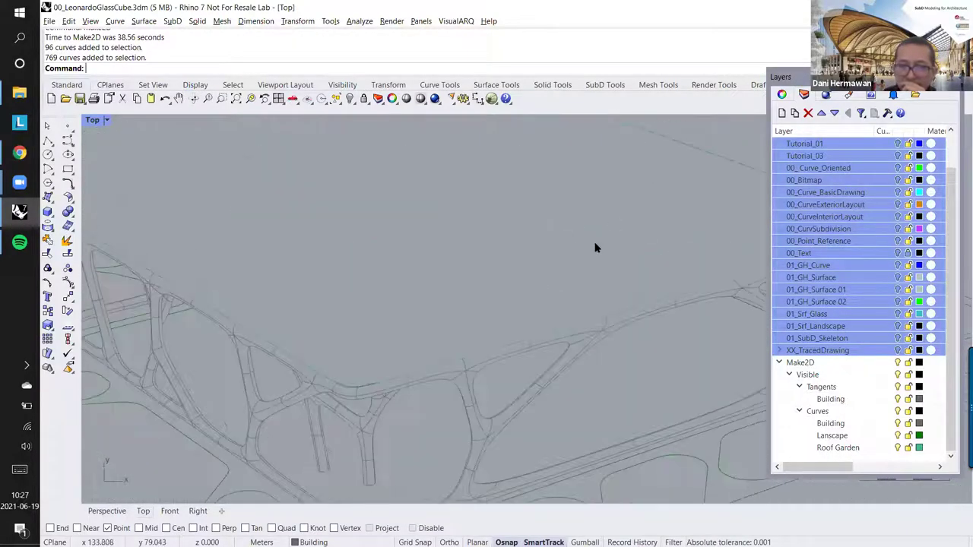
{"action": "scroll", "coordinate": [501, 228], "scroll_direction": "down", "scroll_amount": 7}
{"action": "scroll", "coordinate": [449, 311], "scroll_direction": "up", "scroll_amount": 2}
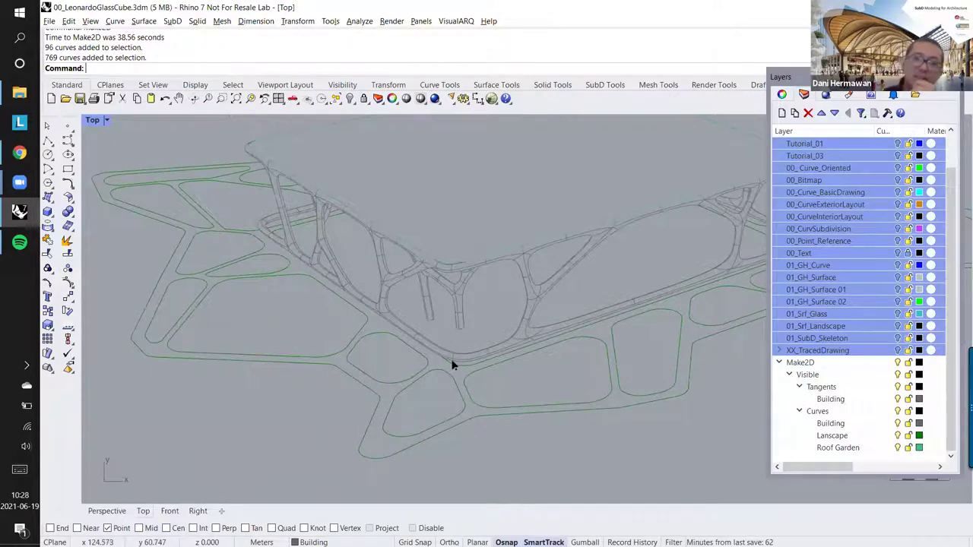
{"action": "scroll", "coordinate": [452, 360], "scroll_direction": "down", "scroll_amount": 2}
{"action": "mouse_move", "coordinate": [411, 315]}
{"action": "right_mouse_down"}
{"action": "mouse_move", "coordinate": [461, 319]}
{"action": "mouse_move", "coordinate": [495, 302]}
{"action": "mouse_move", "coordinate": [525, 306]}
{"action": "mouse_move", "coordinate": [447, 272]}
{"action": "right_mouse_up"}
{"action": "scroll", "coordinate": [462, 317], "scroll_direction": "down", "scroll_amount": 5}
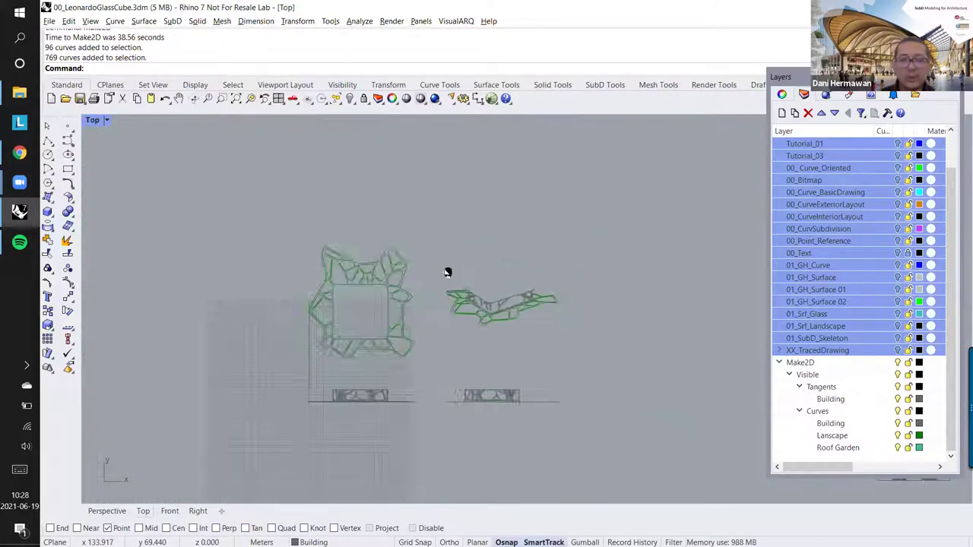
{"action": "scroll", "coordinate": [391, 313], "scroll_direction": "down", "scroll_amount": 8}
{"action": "left_click", "coordinate": [121, 516]}
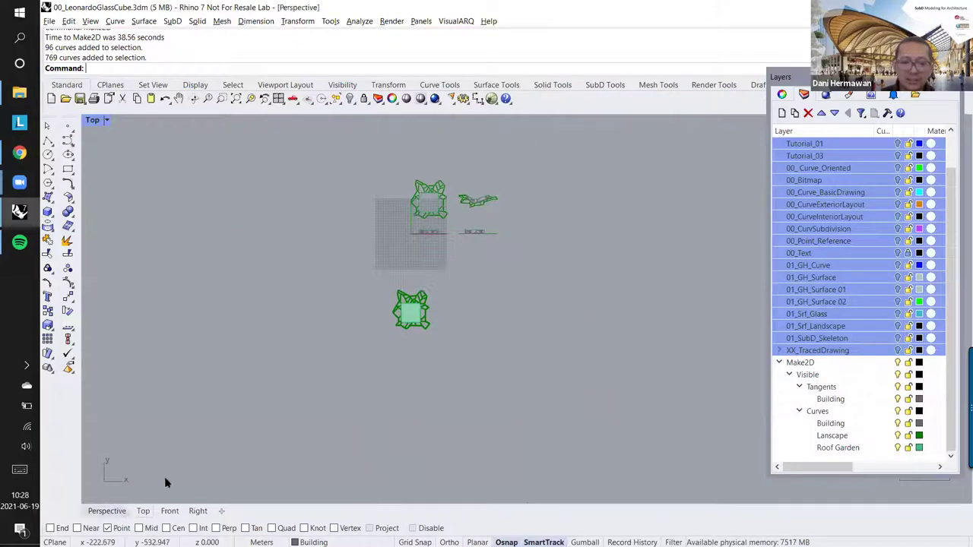
{"action": "right_click_drag", "start_coordinate": [463, 330], "coordinate": [492, 303]}
{"action": "scroll", "coordinate": [488, 328], "scroll_direction": "up", "scroll_amount": 4}
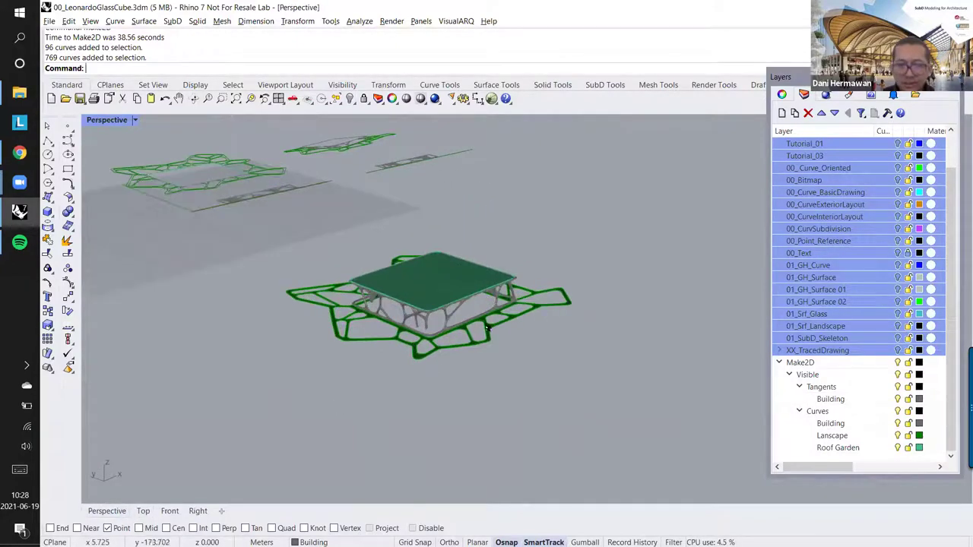
Step: Create a clipping plane in the Front view with a rectangle drawn larger than the building elevation
{"action": "left_click", "coordinate": [143, 511]}
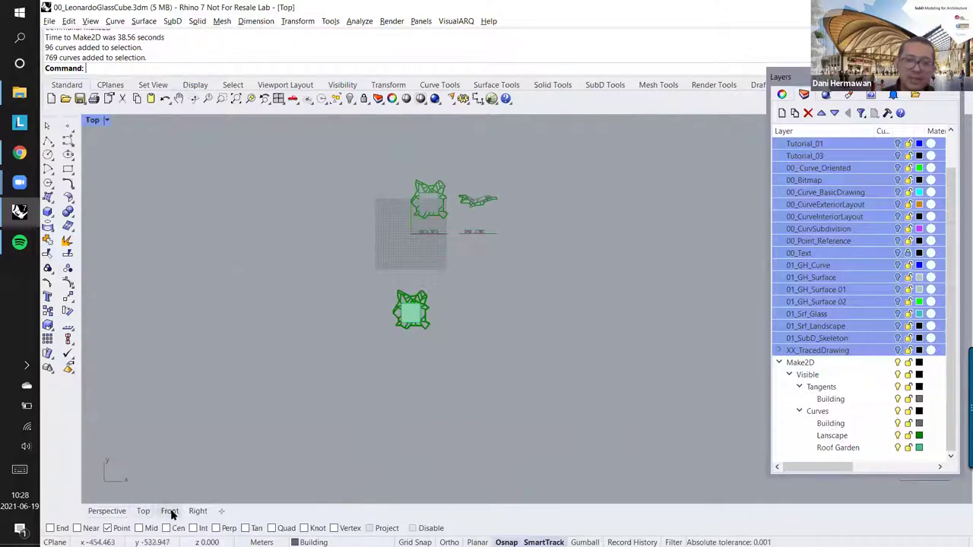
{"action": "left_click", "coordinate": [169, 512]}
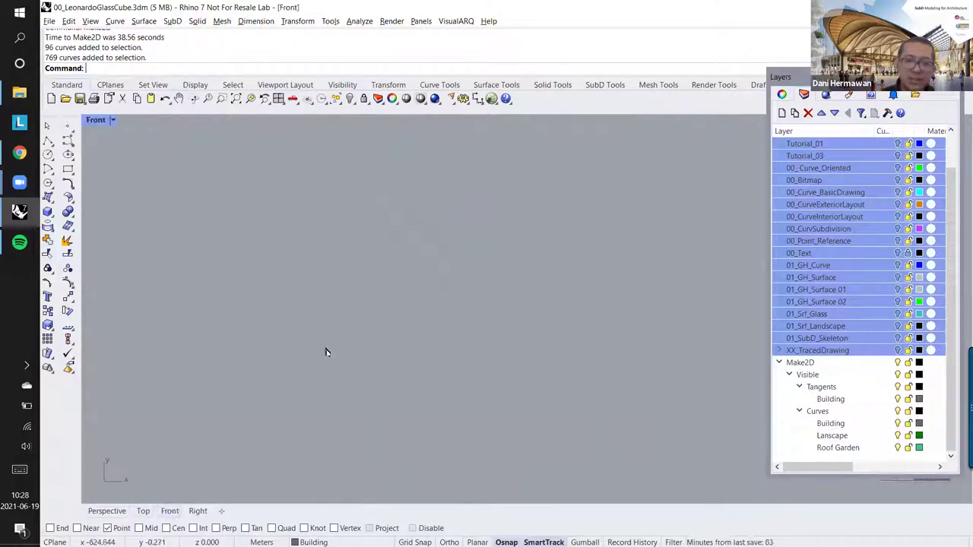
{"action": "mouse_move", "coordinate": [326, 351]}
{"action": "right_mouse_down"}
{"action": "mouse_move", "coordinate": [355, 288]}
{"action": "mouse_move", "coordinate": [427, 310]}
{"action": "right_mouse_up"}
{"action": "scroll", "coordinate": [428, 309], "scroll_direction": "up", "scroll_amount": 10}
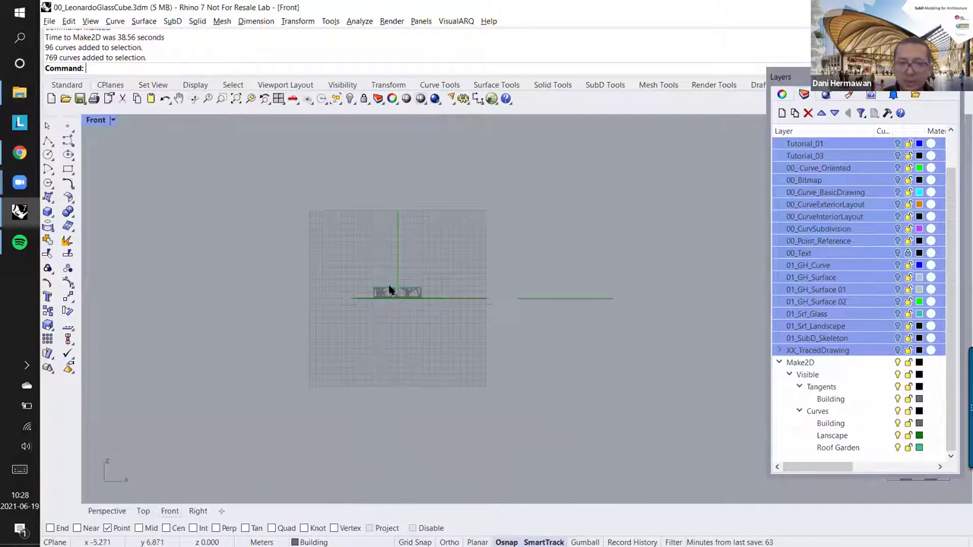
{"action": "scroll", "coordinate": [389, 289], "scroll_direction": "up", "scroll_amount": 10}
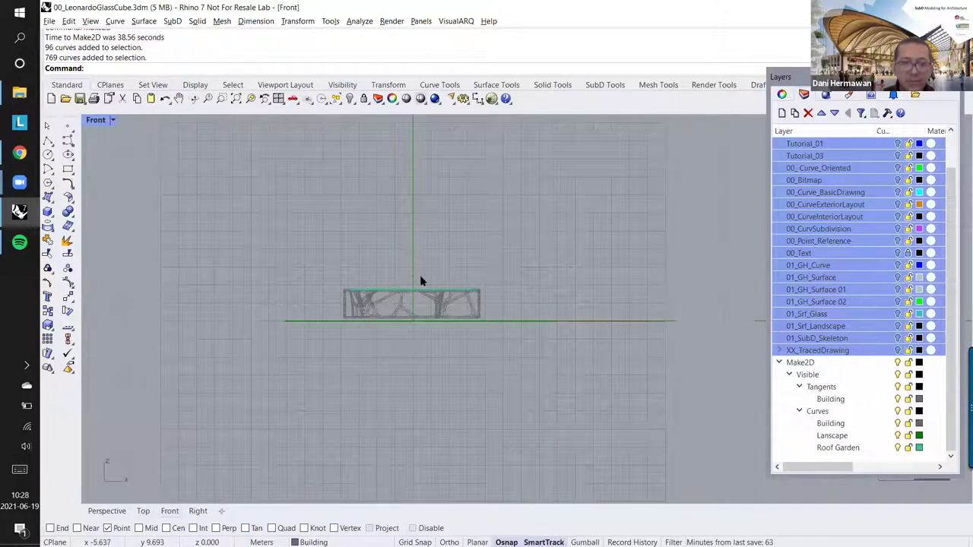
{"action": "scroll", "coordinate": [420, 281], "scroll_direction": "up", "scroll_amount": 4}
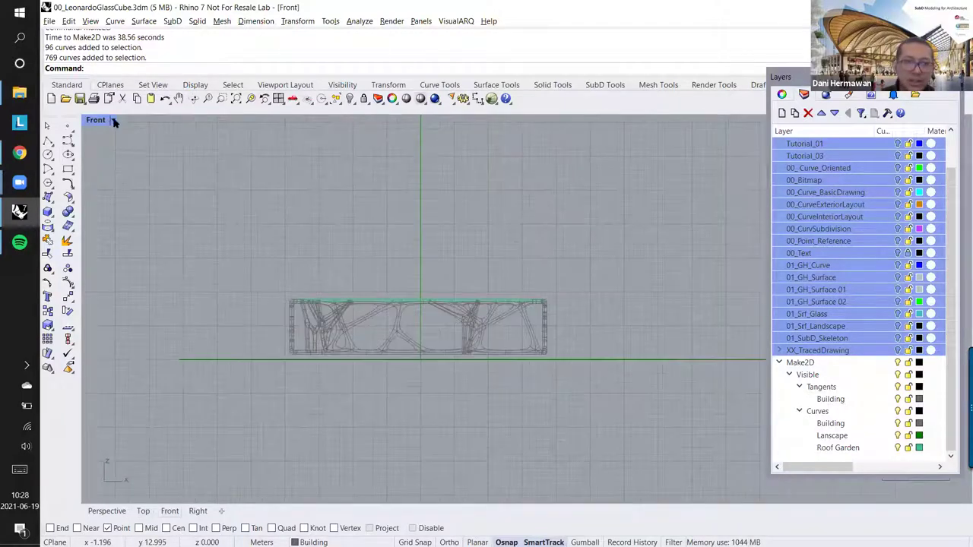
{"action": "key", "text": "Page_Up"}
{"action": "key", "text": "Page_Up"}
{"action": "key", "text": "Page_Up"}
{"action": "key", "text": "Page_Up"}
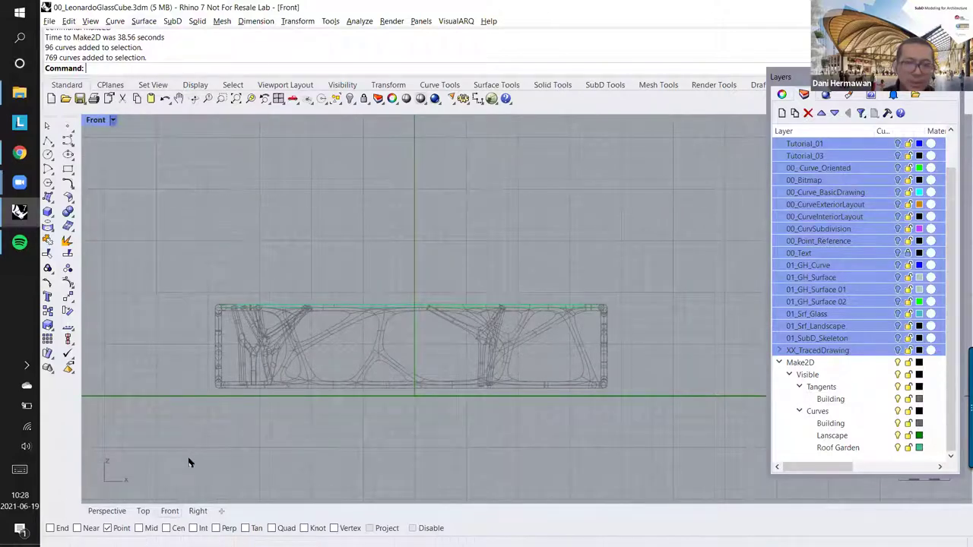
{"action": "left_click", "coordinate": [112, 120]}
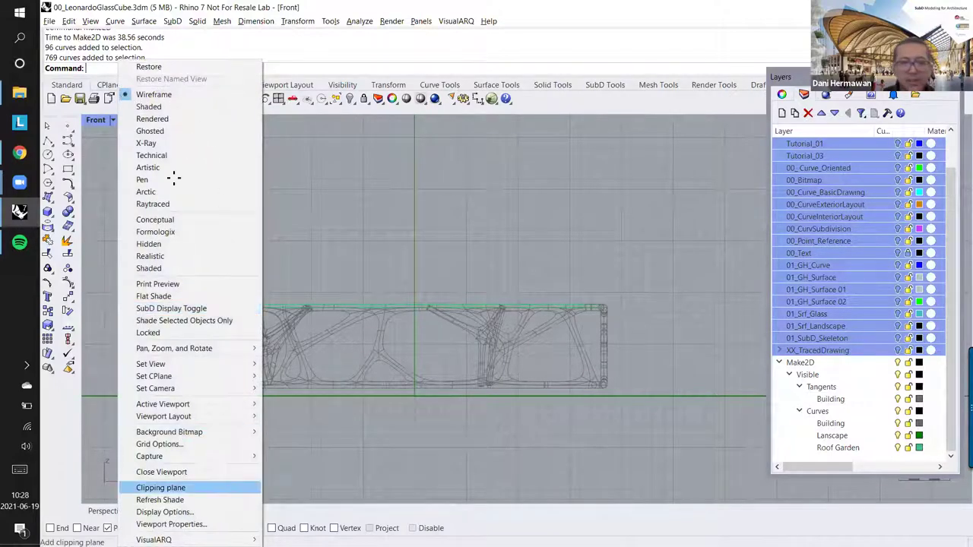
{"action": "left_click", "coordinate": [163, 488]}
{"action": "left_click", "coordinate": [156, 201]}
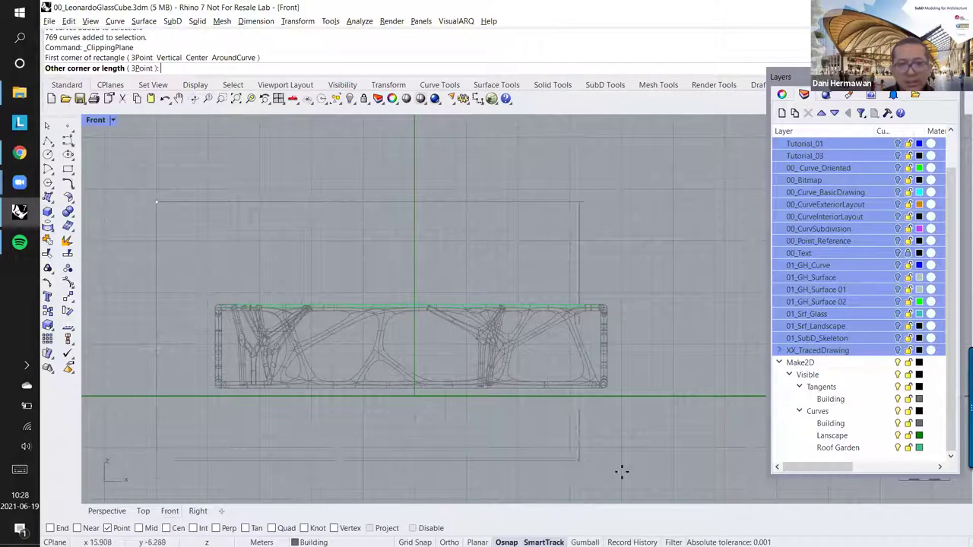
{"action": "left_click", "coordinate": [713, 482]}
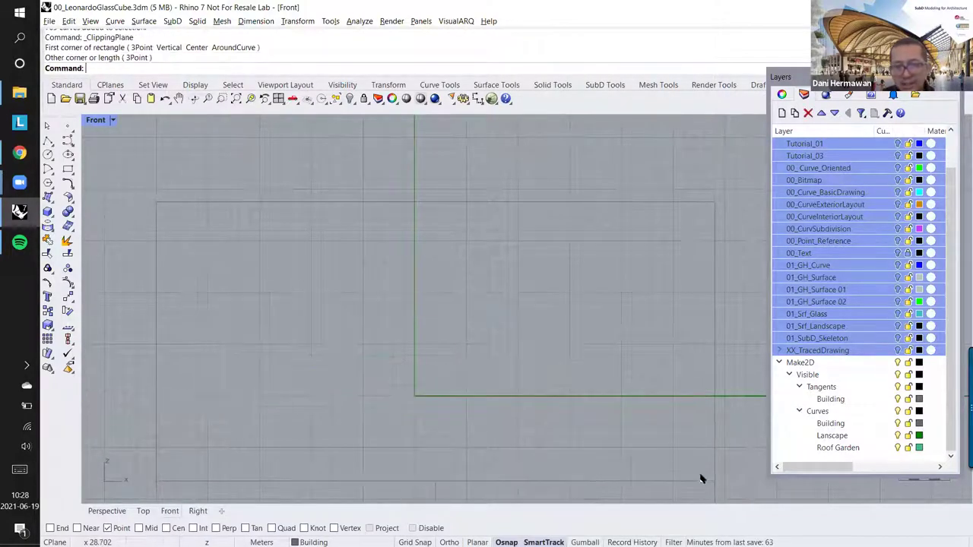
Step: Move the clipping plane in the Perspective view onto the glass cube model so that it cuts through the building
{"action": "left_click", "coordinate": [105, 511]}
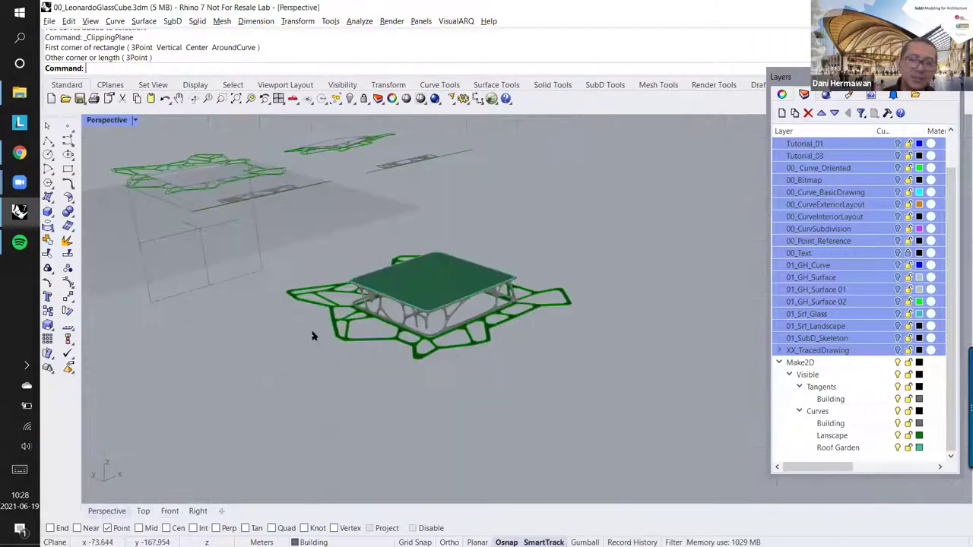
{"action": "right_click_drag", "start_coordinate": [311, 332], "coordinate": [232, 233]}
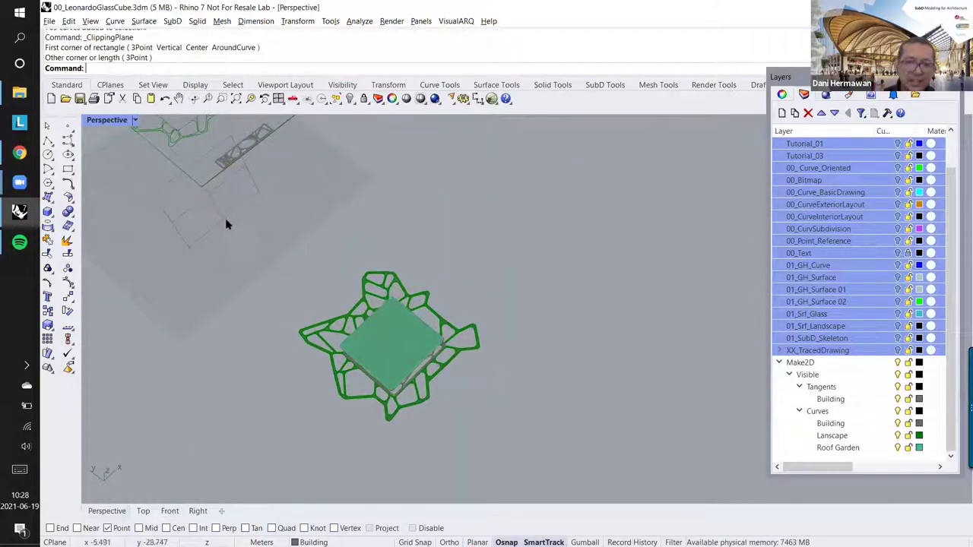
{"action": "left_click", "coordinate": [224, 217]}
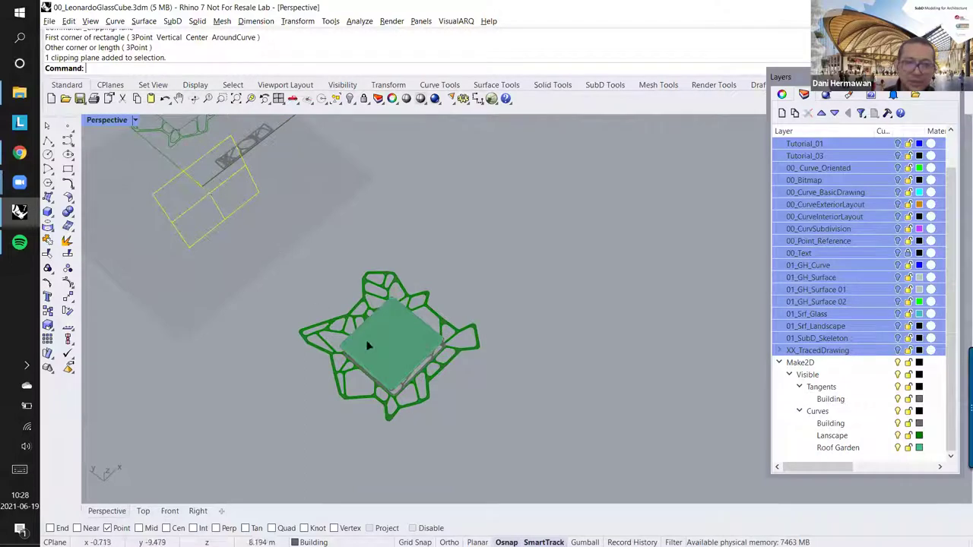
{"action": "left_click_drag", "start_coordinate": [394, 342], "coordinate": [424, 283]}
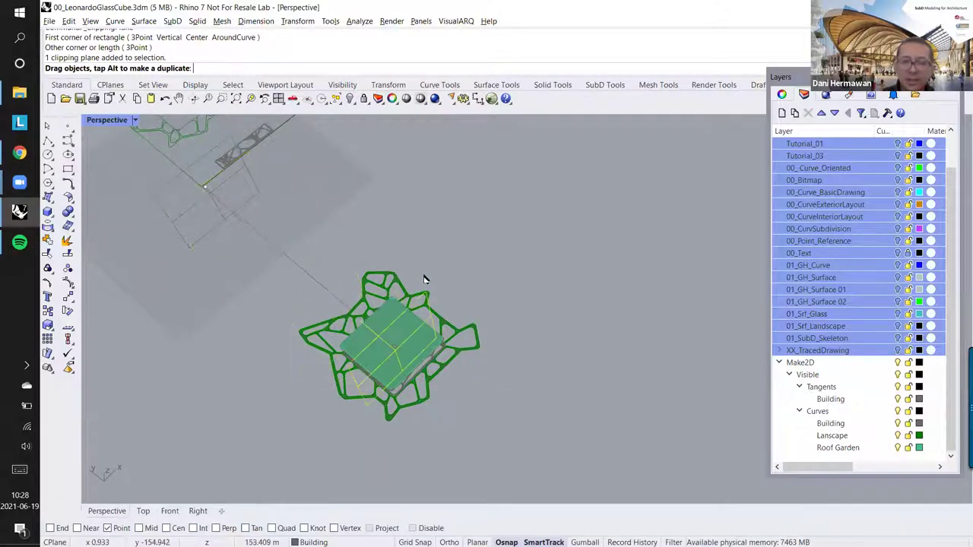
Step: Set the clipping plane to clip the Perspective view instead of the Front view
{"action": "left_click", "coordinate": [783, 95]}
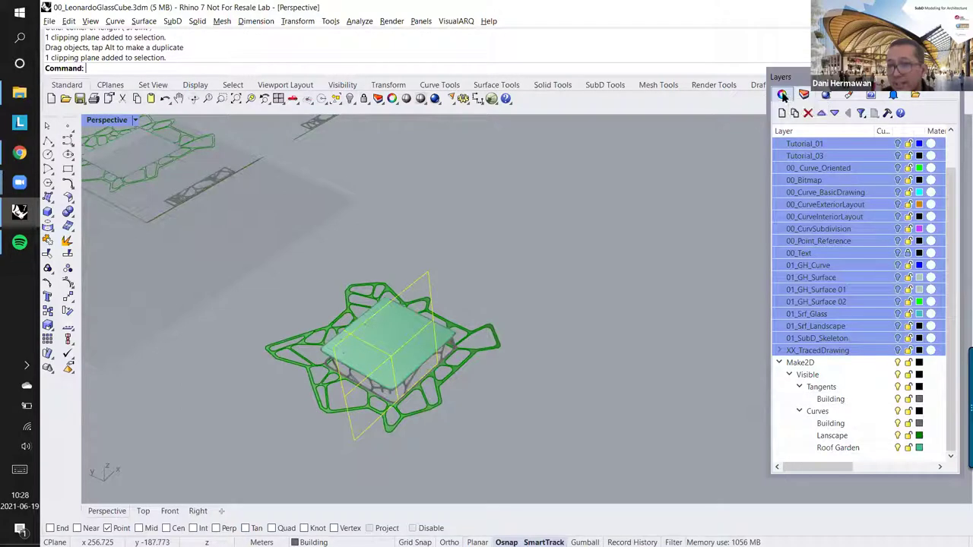
{"action": "left_click", "coordinate": [783, 95]}
{"action": "left_click", "coordinate": [787, 229]}
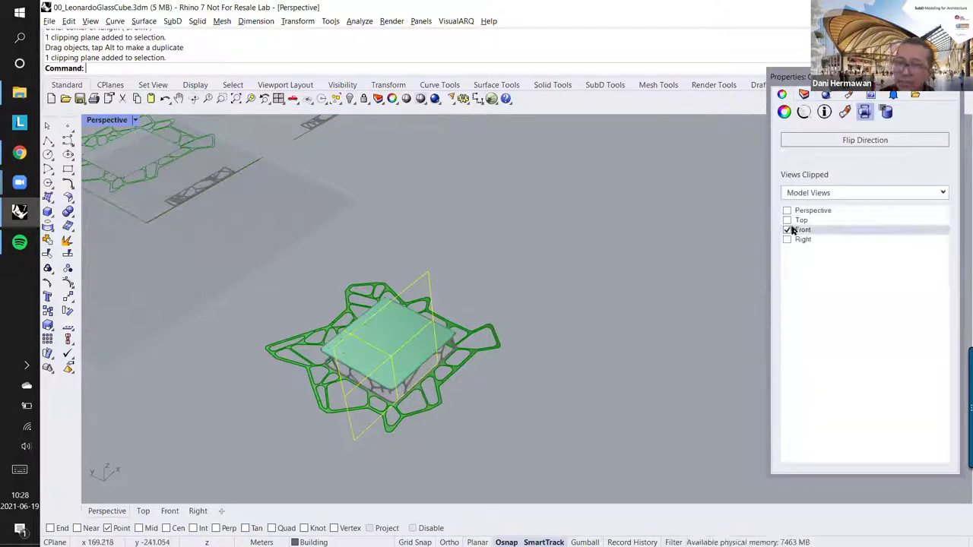
{"action": "left_click", "coordinate": [787, 229]}
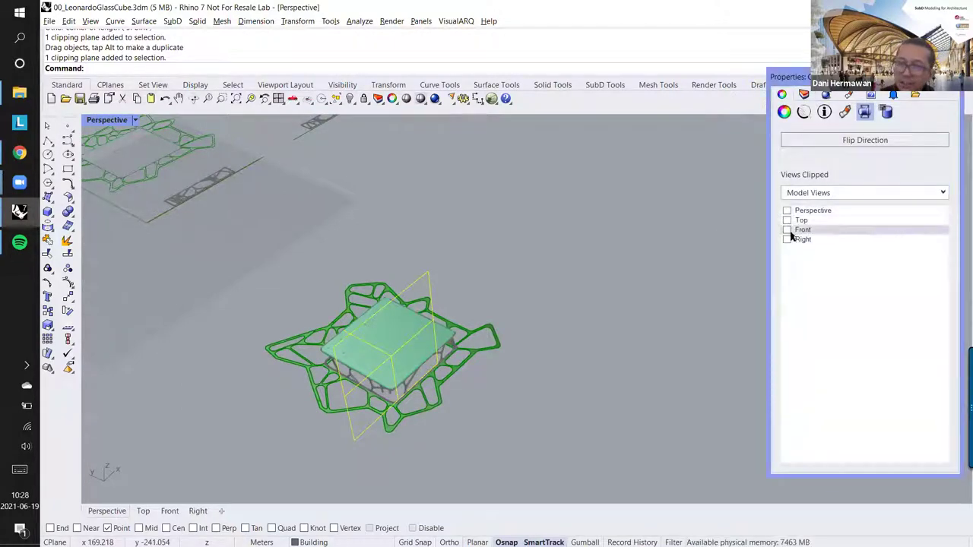
{"action": "left_click", "coordinate": [789, 212]}
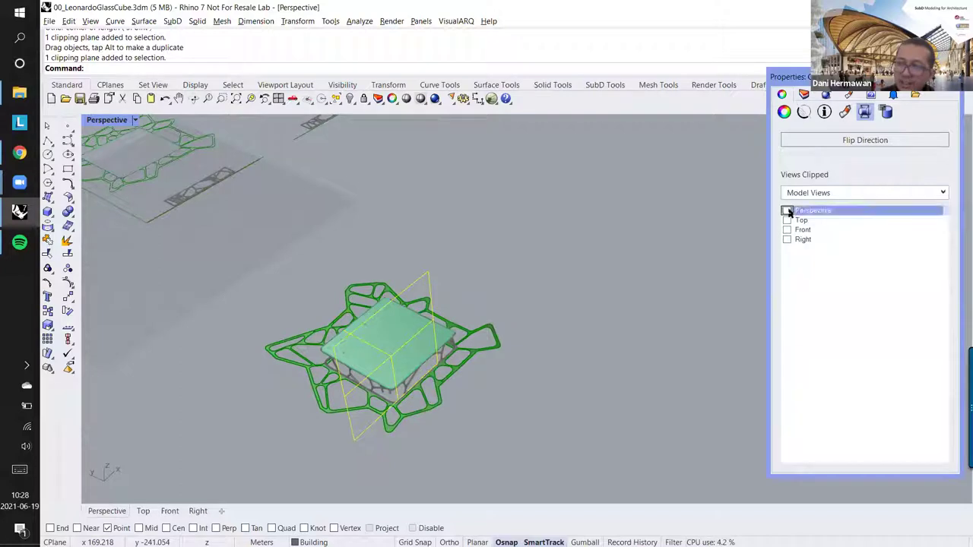
{"action": "left_click", "coordinate": [787, 210]}
Step: Enable the gumball and slide the clipping plane back and forth along its normal to position the section cut through the building
{"action": "right_click_drag", "start_coordinate": [510, 317], "coordinate": [390, 335]}
{"action": "scroll", "coordinate": [391, 336], "scroll_direction": "up", "scroll_amount": 4}
{"action": "scroll", "coordinate": [385, 332], "scroll_direction": "up", "scroll_amount": 4}
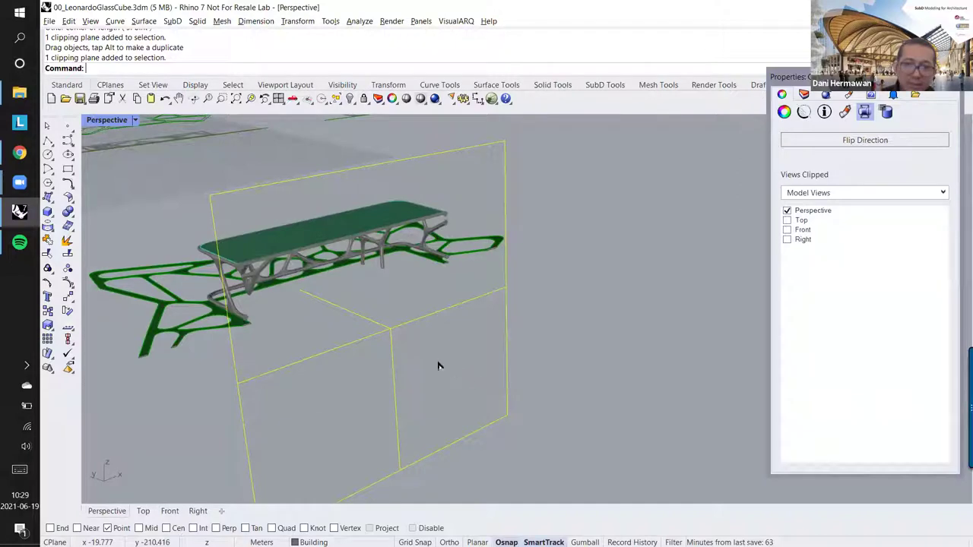
{"action": "key", "text": "F4"}
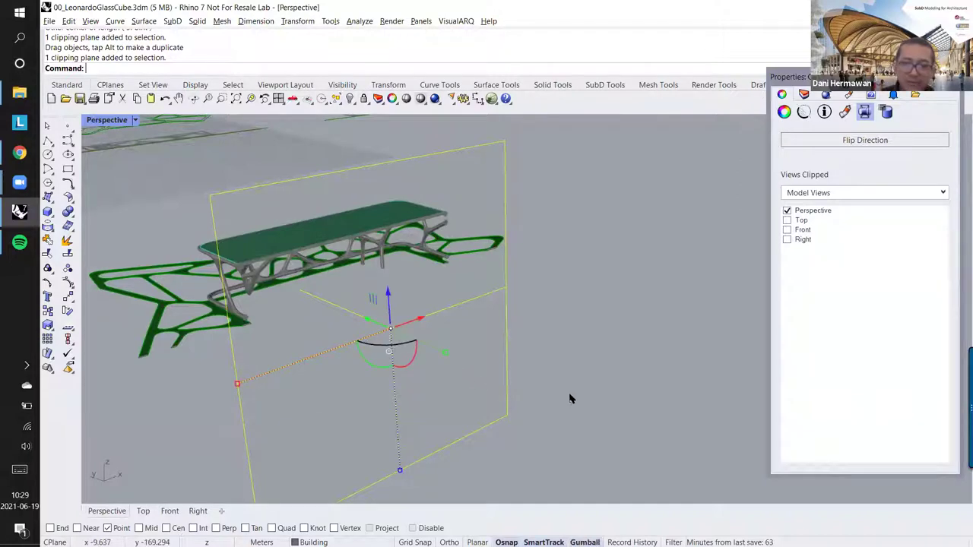
{"action": "left_click_drag", "start_coordinate": [367, 319], "coordinate": [472, 363]}
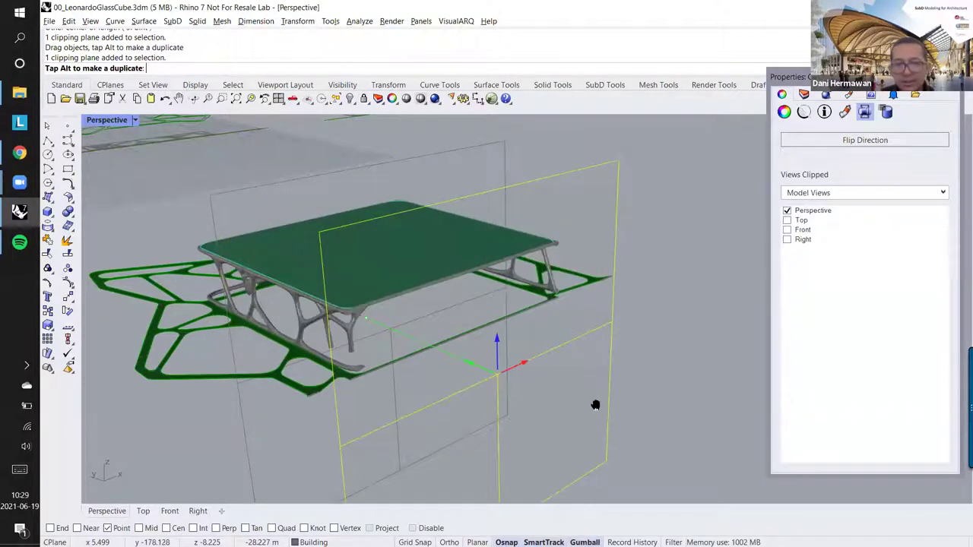
{"action": "left_click_drag", "start_coordinate": [595, 405], "coordinate": [570, 315]}
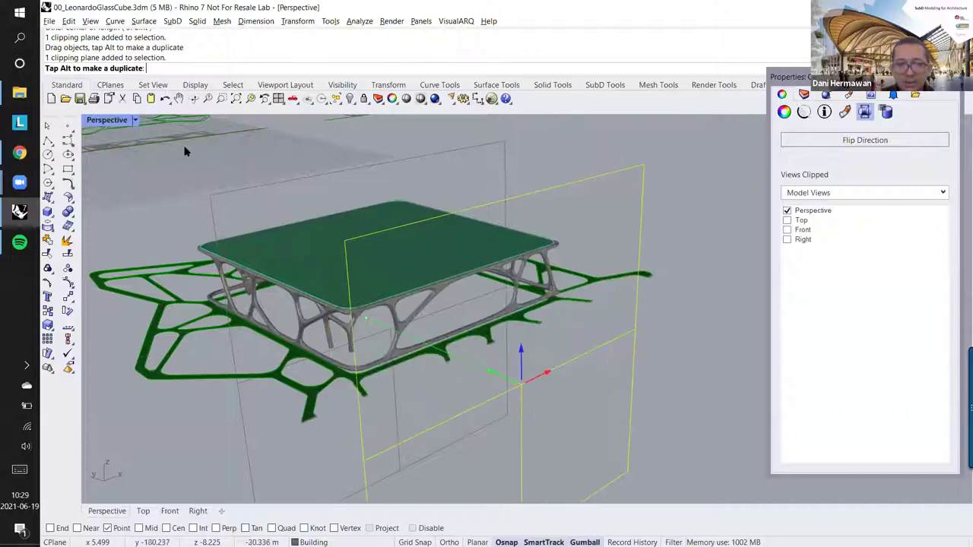
{"action": "left_click_drag", "start_coordinate": [185, 151], "coordinate": [222, 214]}
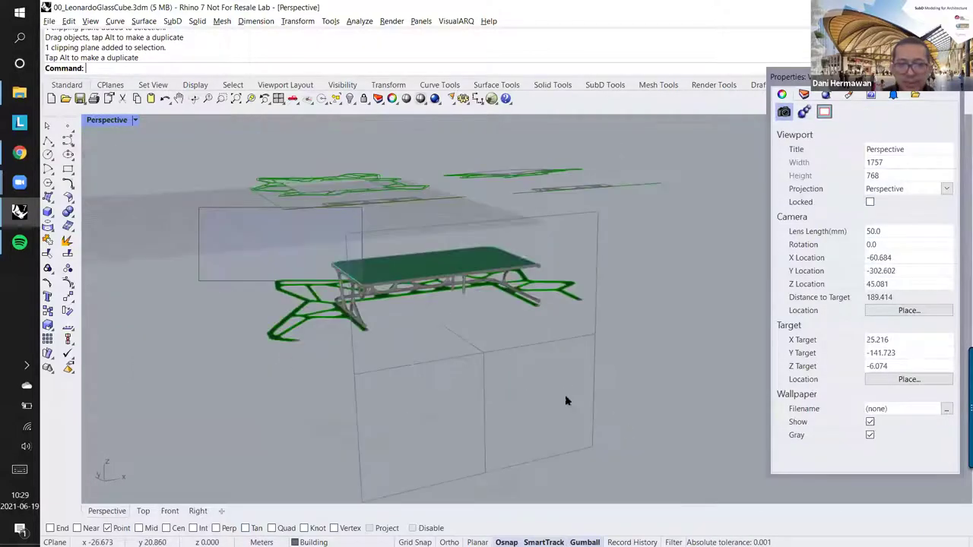
Step: Select the clipped SubD frame, roof slab and landscape surface together, leaving the clipping plane out of the selection
{"action": "left_click_drag", "start_coordinate": [565, 398], "coordinate": [405, 345]}
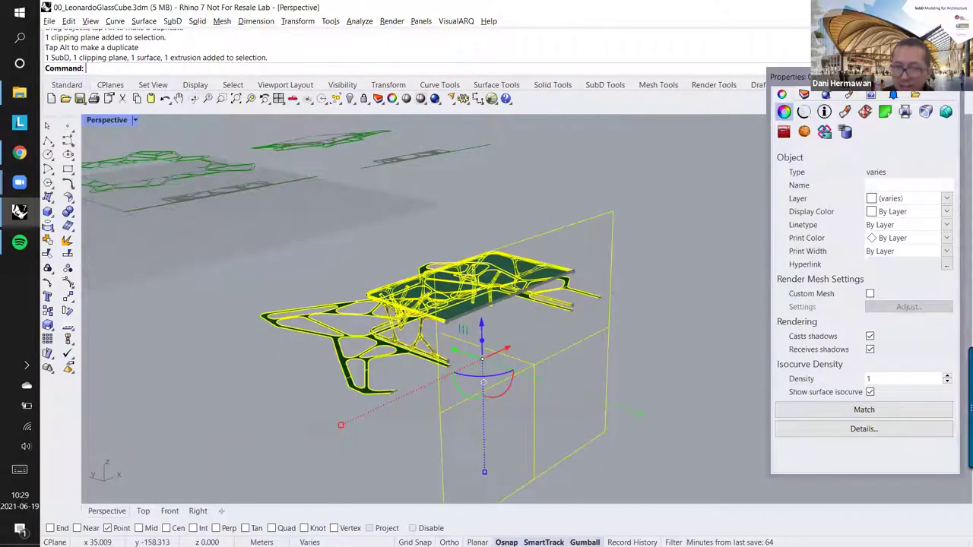
{"action": "left_click", "coordinate": [525, 490], "text": "ctrl"}
{"action": "right_click_drag", "start_coordinate": [526, 490], "coordinate": [511, 515]}
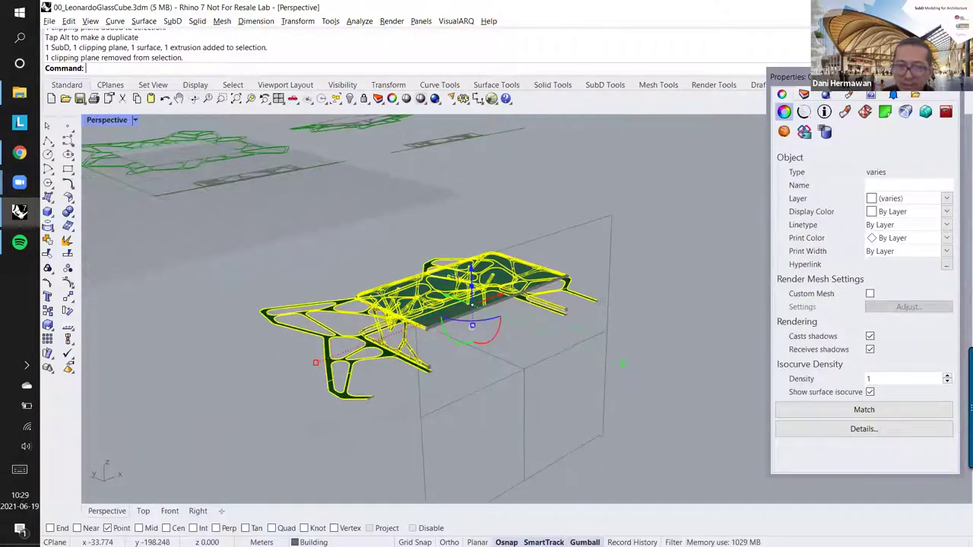
Step: Generate a Make2D drawing of the selected clipped model from a lower perspective angle, using View projection with source layers and clipping plane intersections kept
{"action": "right_click_drag", "start_coordinate": [445, 347], "coordinate": [436, 281]}
{"action": "scroll", "coordinate": [436, 282], "scroll_direction": "up", "scroll_amount": 3}
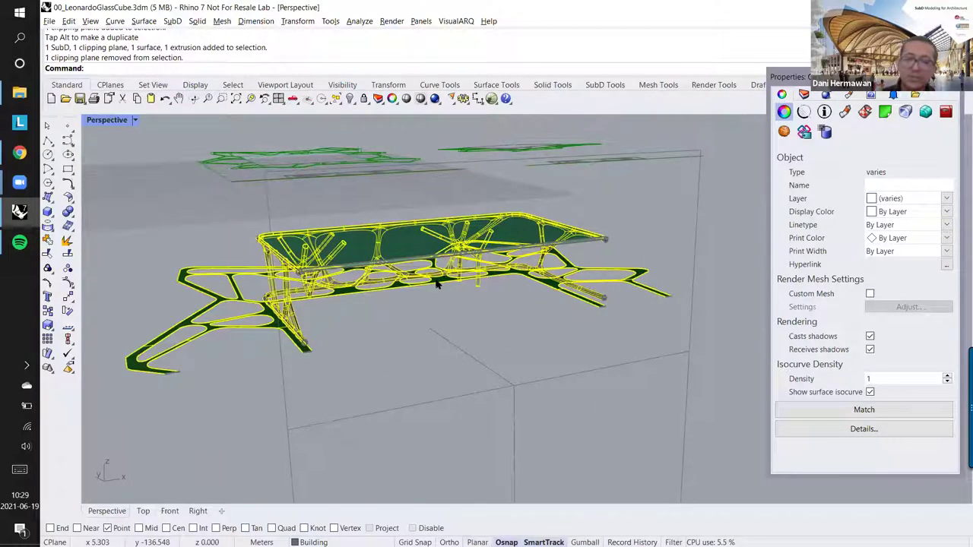
{"action": "type", "text": "Make2D"}
{"action": "key", "text": "Return"}
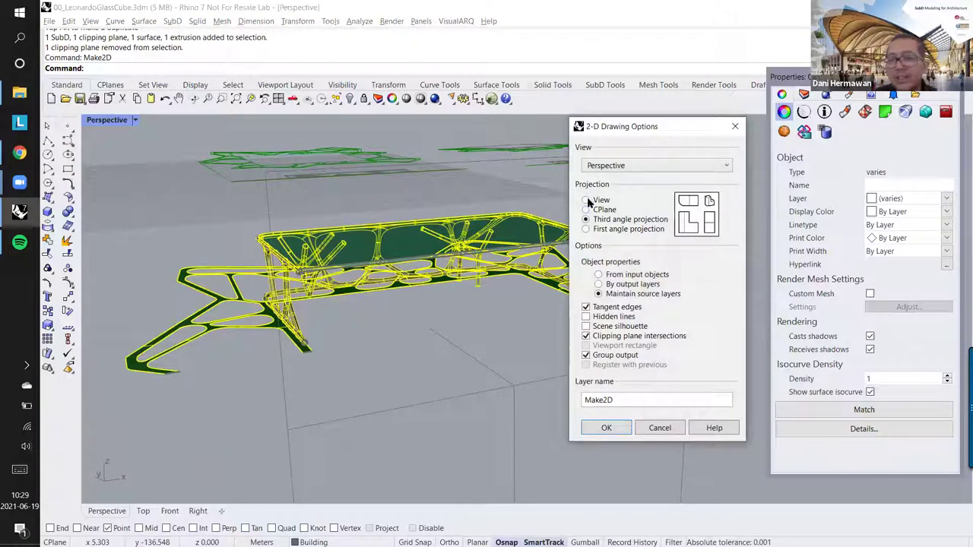
{"action": "left_click", "coordinate": [586, 200]}
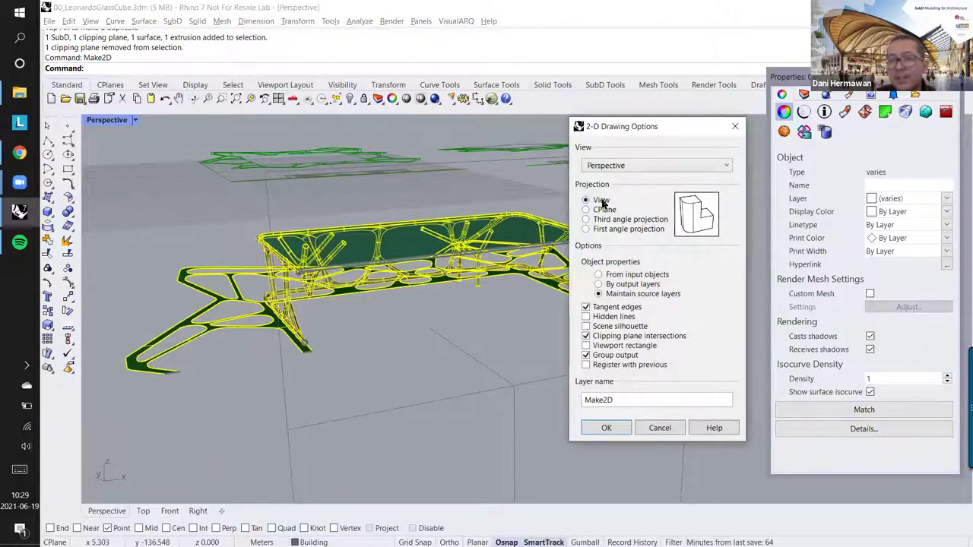
{"action": "left_click", "coordinate": [606, 428]}
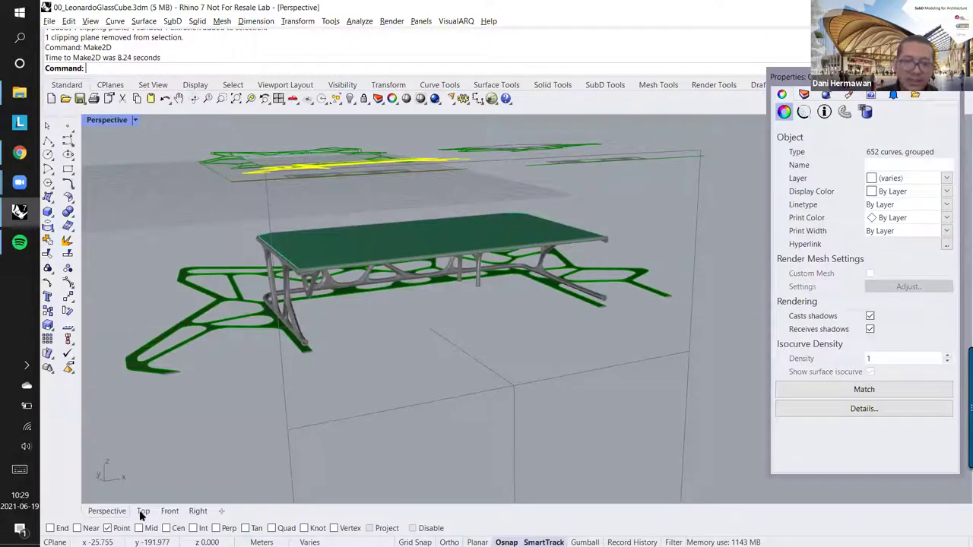
Step: In the Top view, move the new perspective section drawing off the plan to the empty area below the front elevation and deselect it
{"action": "key", "text": "ctrl+F1"}
{"action": "scroll", "coordinate": [145, 304], "scroll_direction": "up", "scroll_amount": 4}
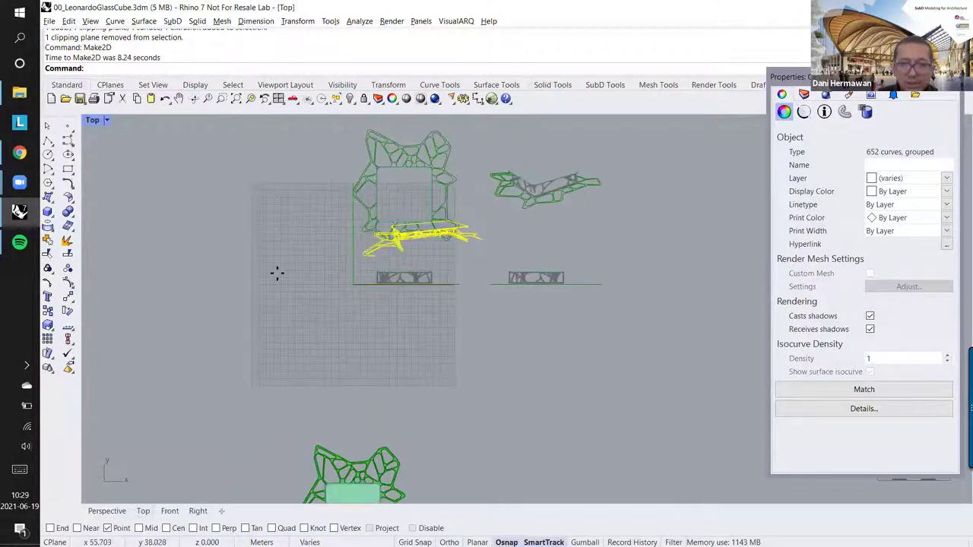
{"action": "scroll", "coordinate": [277, 273], "scroll_direction": "up", "scroll_amount": 2}
{"action": "scroll", "coordinate": [427, 343], "scroll_direction": "down", "scroll_amount": 5}
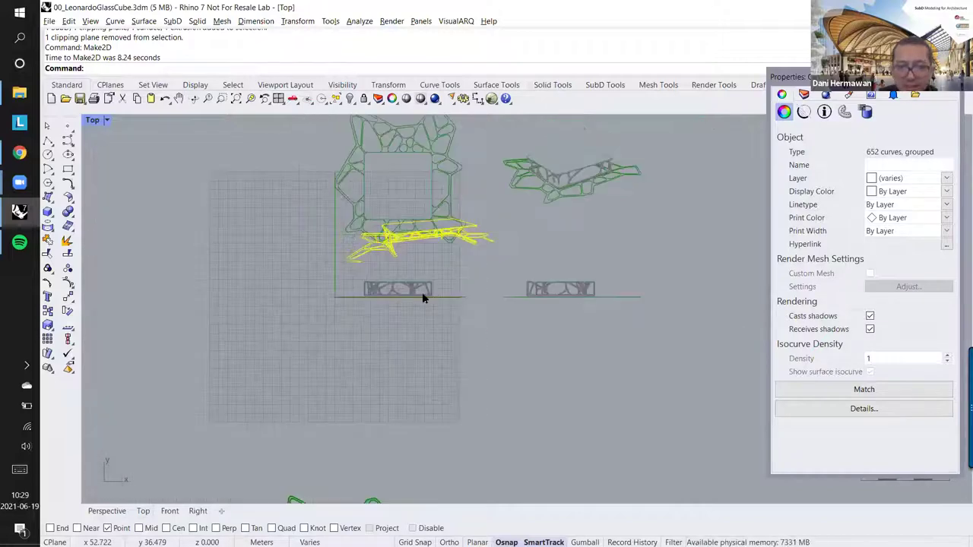
{"action": "left_click", "coordinate": [68, 297]}
{"action": "left_click", "coordinate": [281, 189]}
{"action": "left_click", "coordinate": [421, 299]}
{"action": "key", "text": "Escape"}
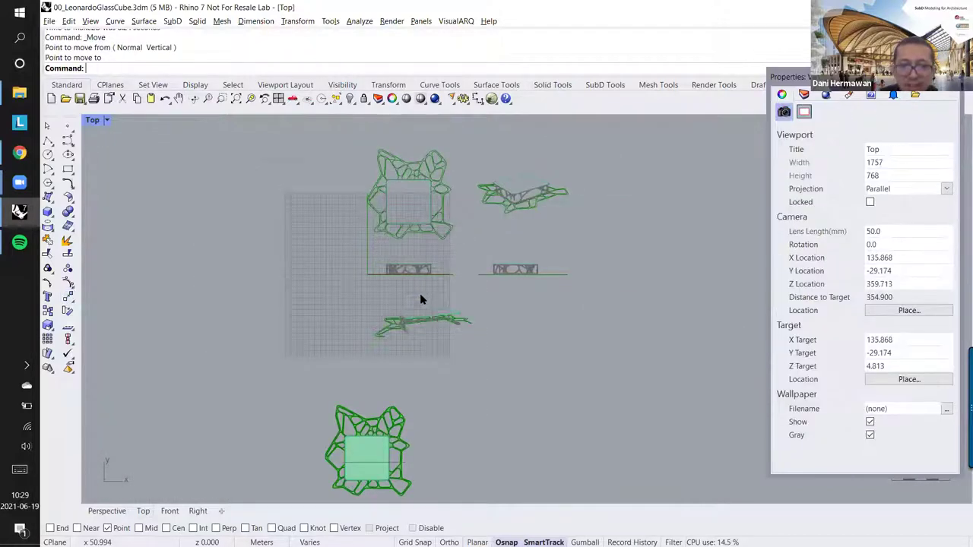
Step: Display the Top view in Pen mode and examine the perspective section drawing together with the plan, elevations and perspective drawing
{"action": "scroll", "coordinate": [437, 285], "scroll_direction": "up", "scroll_amount": 3}
{"action": "scroll", "coordinate": [423, 282], "scroll_direction": "up", "scroll_amount": 5}
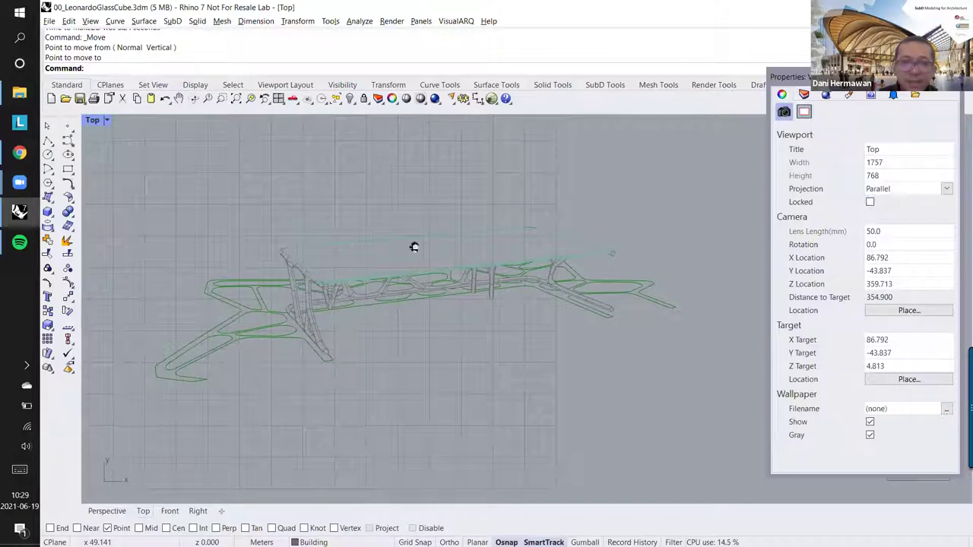
{"action": "scroll", "coordinate": [269, 289], "scroll_direction": "up", "scroll_amount": 5}
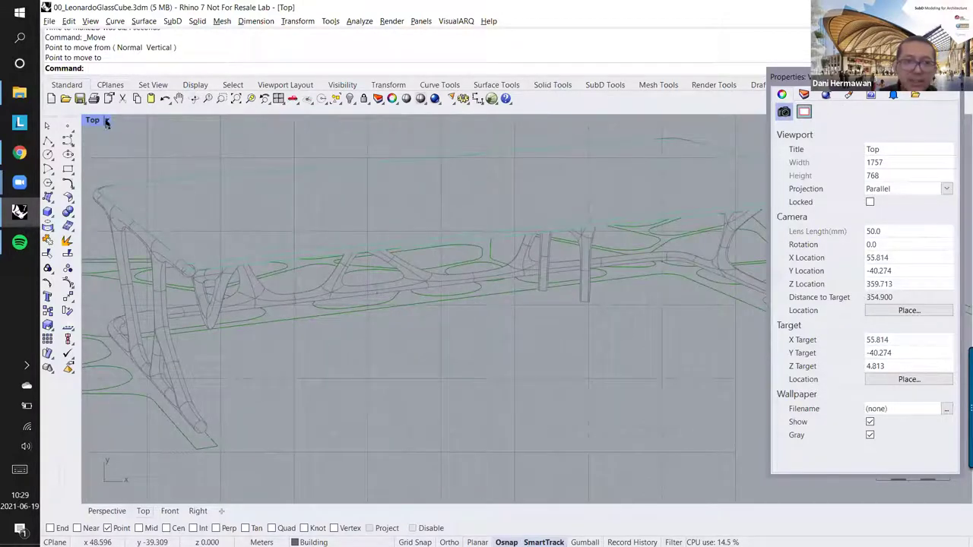
{"action": "scroll", "coordinate": [165, 232], "scroll_direction": "down", "scroll_amount": 5}
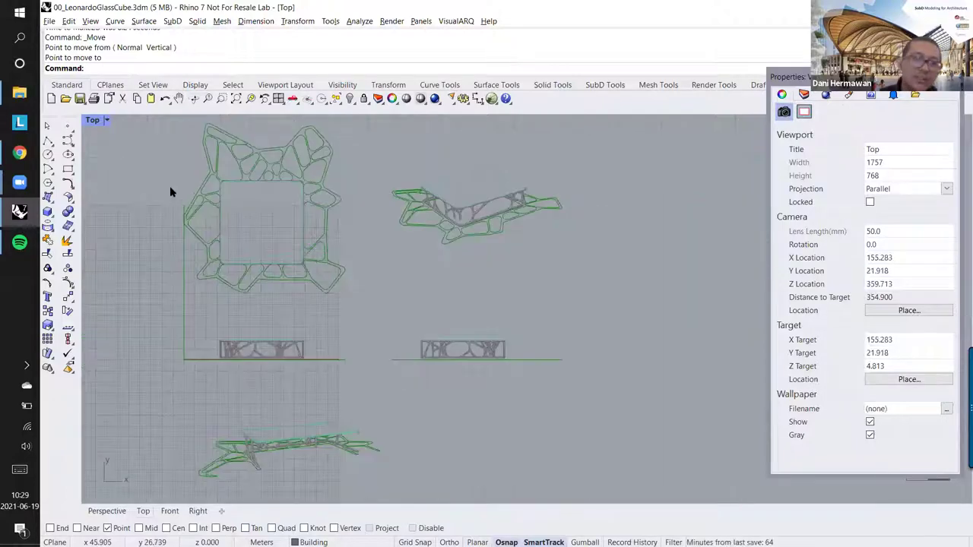
{"action": "left_click", "coordinate": [106, 120]}
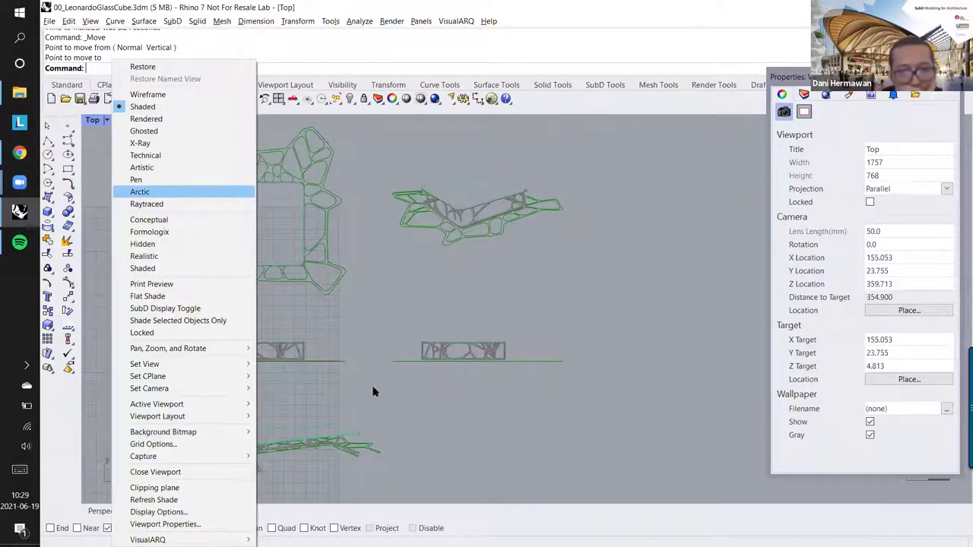
{"action": "key", "text": "Up"}
{"action": "key", "text": "Return"}
{"action": "scroll", "coordinate": [308, 346], "scroll_direction": "up", "scroll_amount": 2}
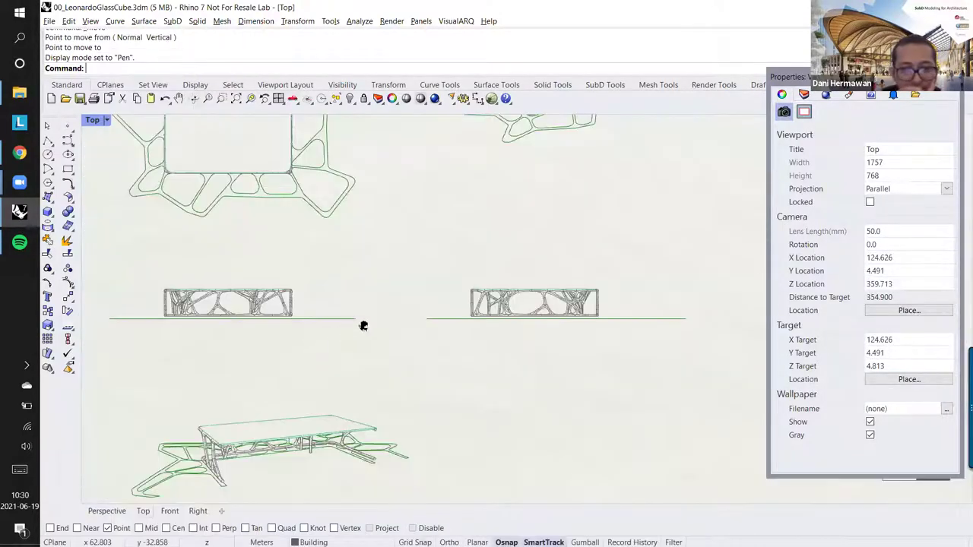
{"action": "scroll", "coordinate": [368, 472], "scroll_direction": "up", "scroll_amount": 8}
{"action": "right_click_drag", "start_coordinate": [369, 473], "coordinate": [638, 366]}
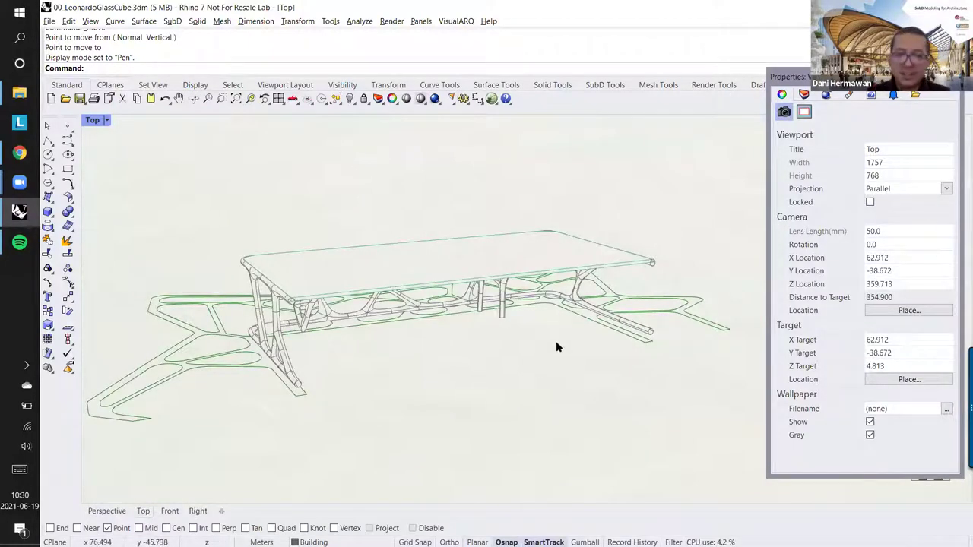
{"action": "scroll", "coordinate": [538, 347], "scroll_direction": "down", "scroll_amount": 3}
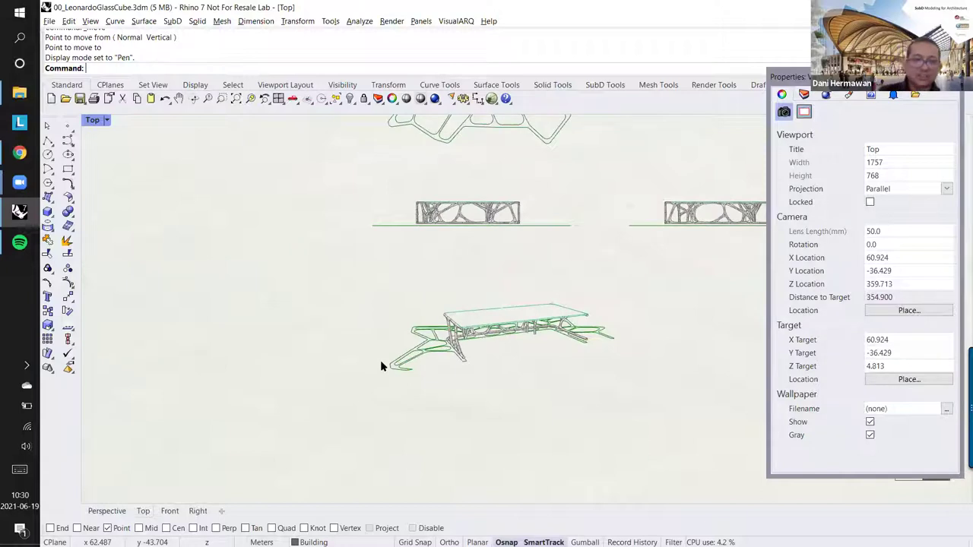
{"action": "scroll", "coordinate": [381, 362], "scroll_direction": "down", "scroll_amount": 2}
{"action": "right_click_drag", "start_coordinate": [522, 330], "coordinate": [382, 363]}
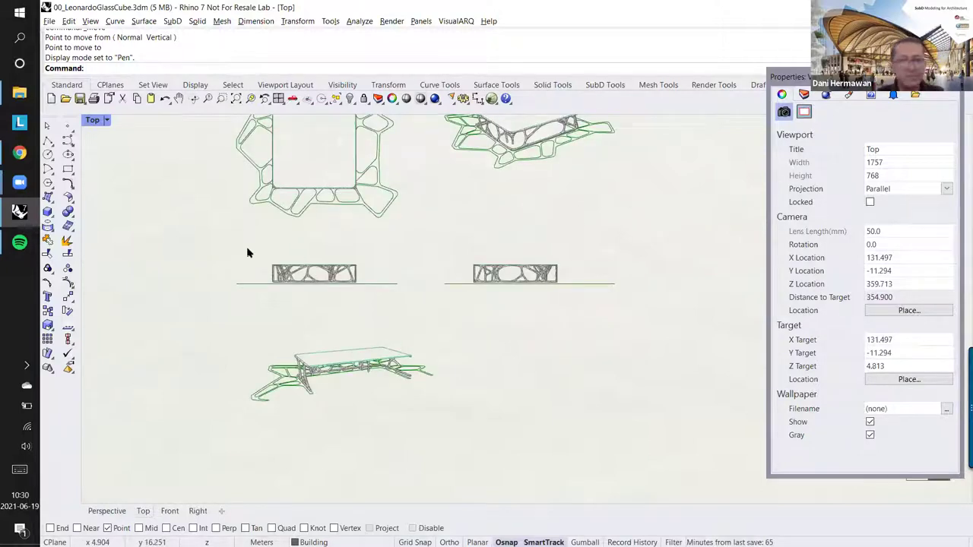
{"action": "scroll", "coordinate": [551, 237], "scroll_direction": "down", "scroll_amount": 2}
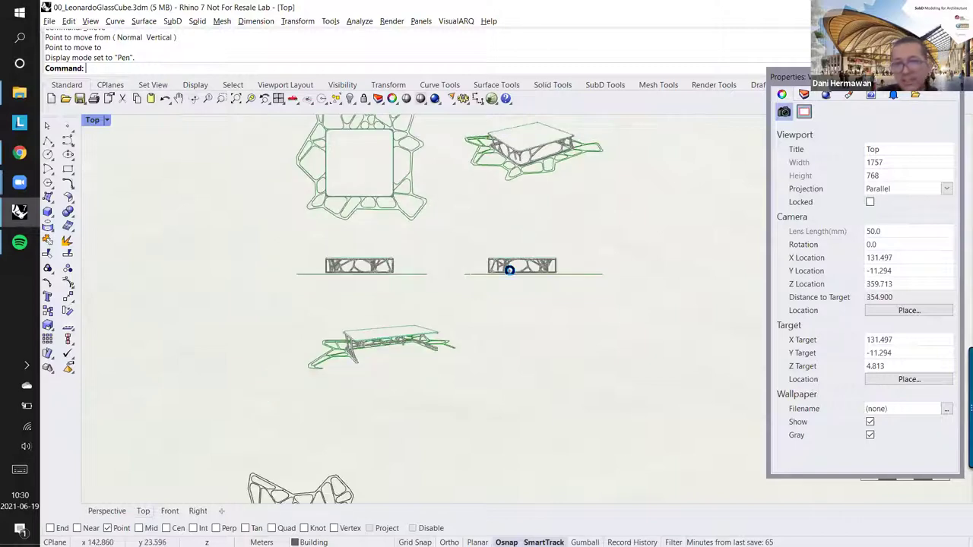
Step: Return the Top view to the Shaded display mode
{"action": "left_click", "coordinate": [108, 121]}
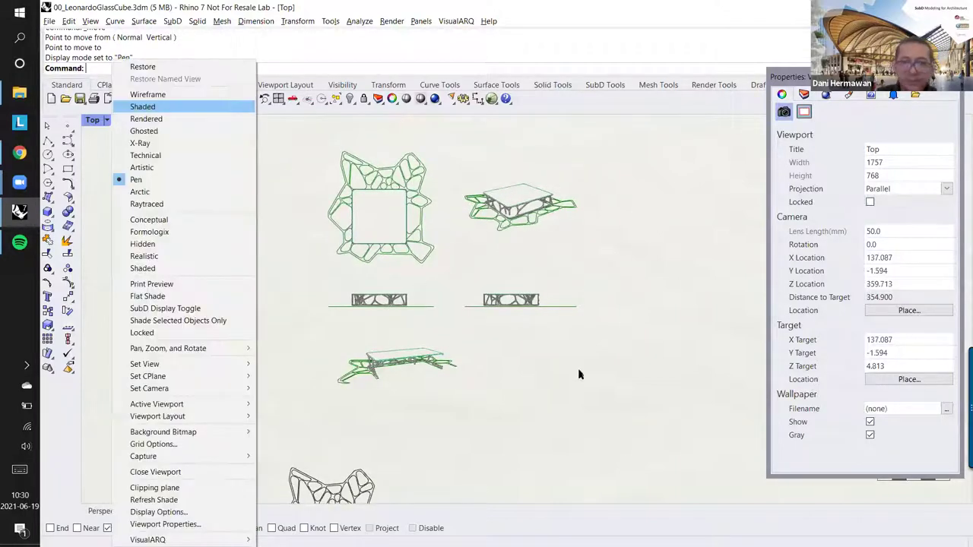
{"action": "key", "text": "Return"}
{"action": "scroll", "coordinate": [369, 341], "scroll_direction": "down", "scroll_amount": 3}
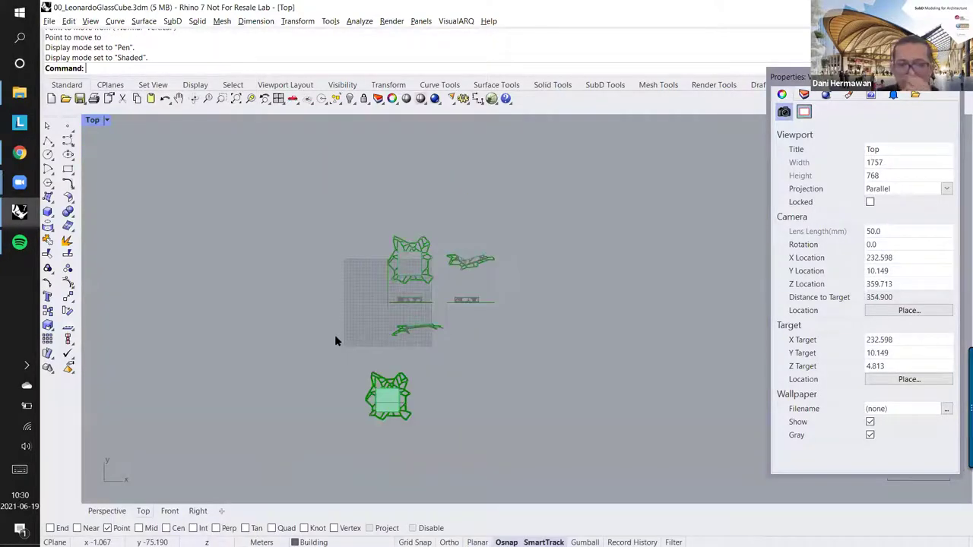
{"action": "scroll", "coordinate": [314, 404], "scroll_direction": "up", "scroll_amount": 2}
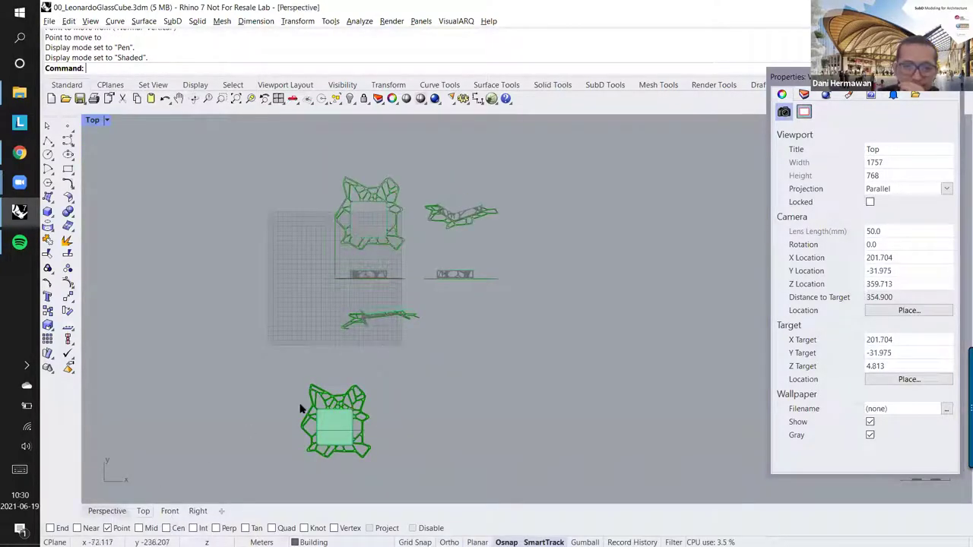
Step: In the Perspective view, collapse the Make2D layer tree and delete the clipping plane cutting the building
{"action": "key", "text": "ctrl+F4"}
{"action": "right_click_drag", "start_coordinate": [381, 359], "coordinate": [426, 299]}
{"action": "scroll", "coordinate": [408, 352], "scroll_direction": "down", "scroll_amount": 4}
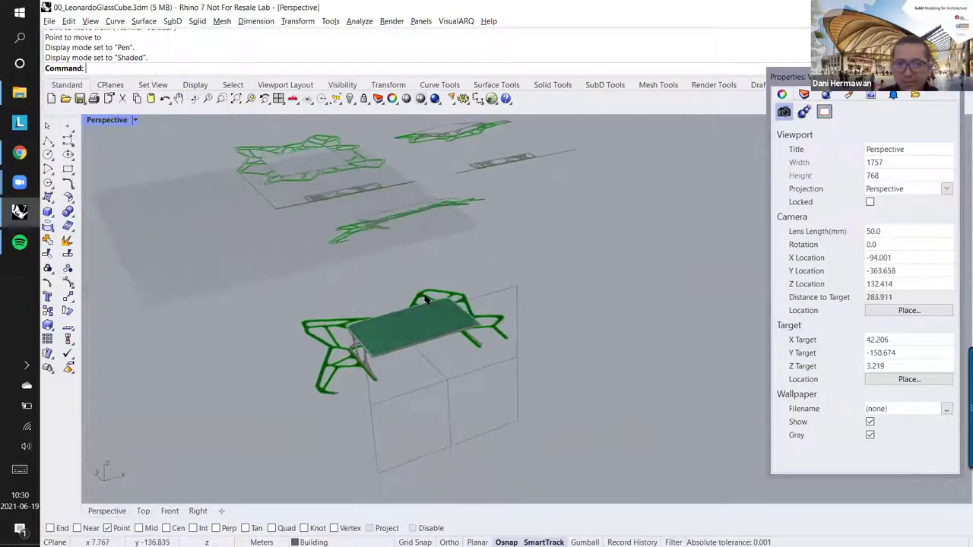
{"action": "scroll", "coordinate": [426, 300], "scroll_direction": "down", "scroll_amount": 3}
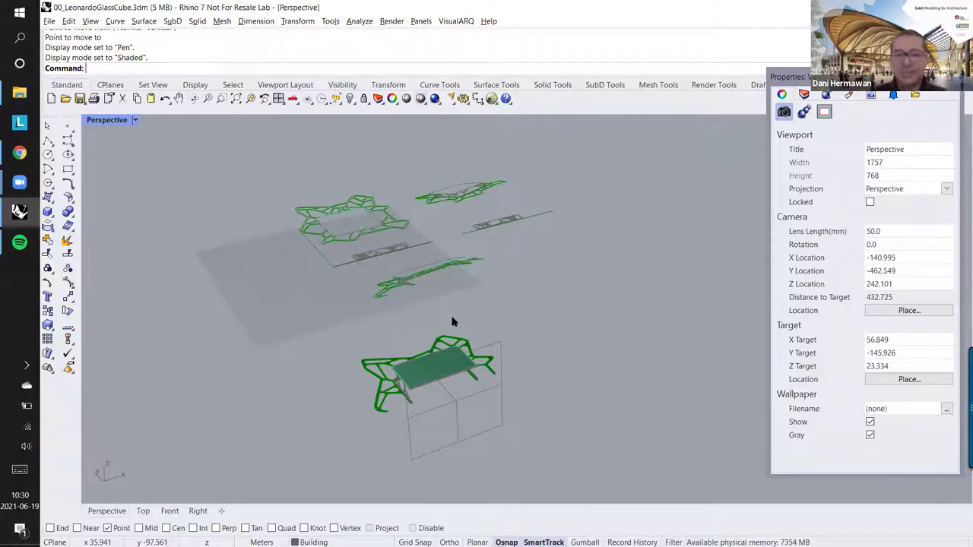
{"action": "mouse_move", "coordinate": [452, 322]}
{"action": "right_mouse_down"}
{"action": "mouse_move", "coordinate": [448, 302]}
{"action": "mouse_move", "coordinate": [443, 320]}
{"action": "right_mouse_up"}
{"action": "scroll", "coordinate": [443, 272], "scroll_direction": "up", "scroll_amount": 2}
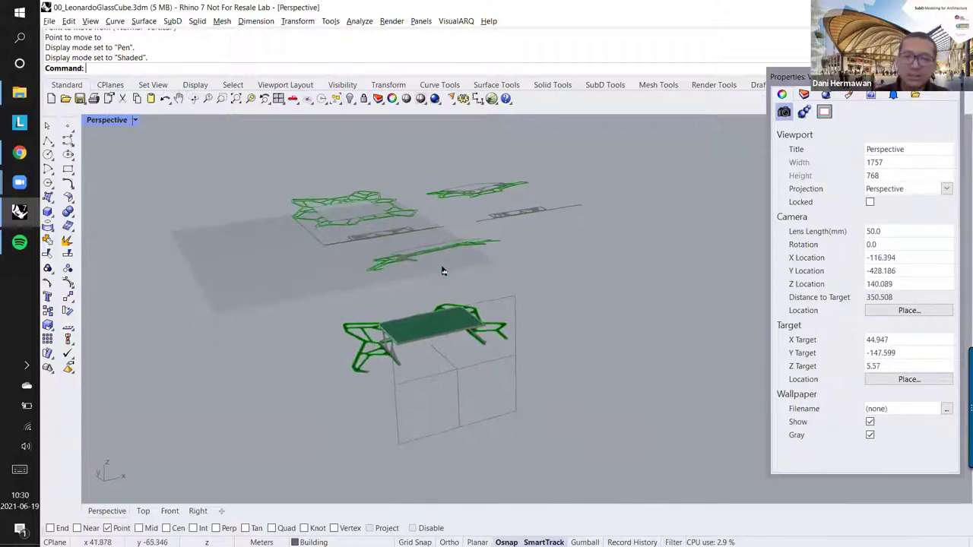
{"action": "scroll", "coordinate": [443, 272], "scroll_direction": "up", "scroll_amount": 2}
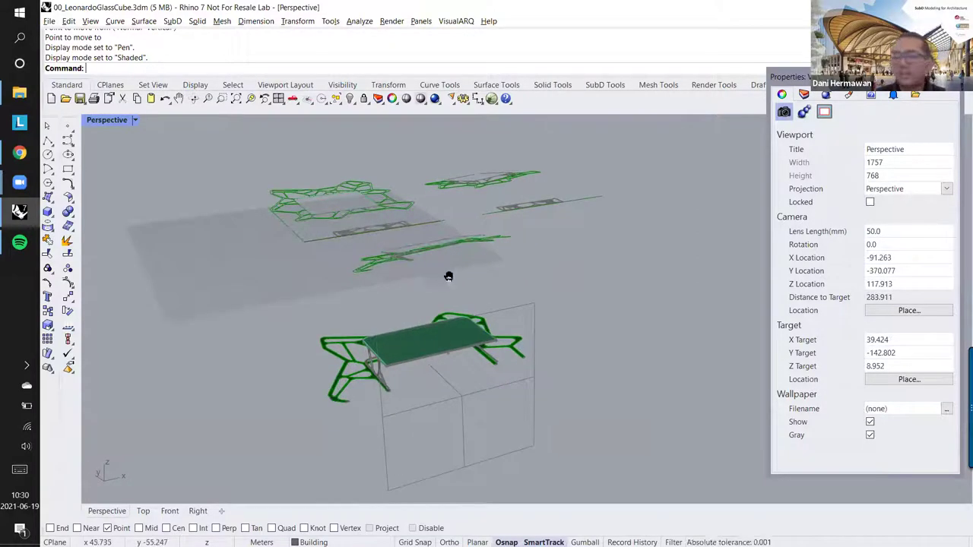
{"action": "right_click_drag", "start_coordinate": [449, 277], "coordinate": [444, 287], "text": "shift"}
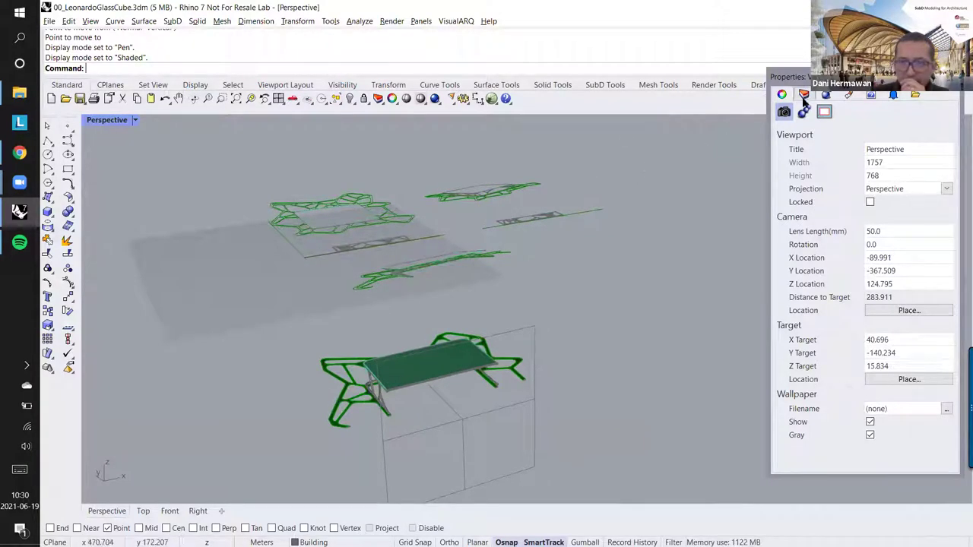
{"action": "left_click", "coordinate": [804, 94]}
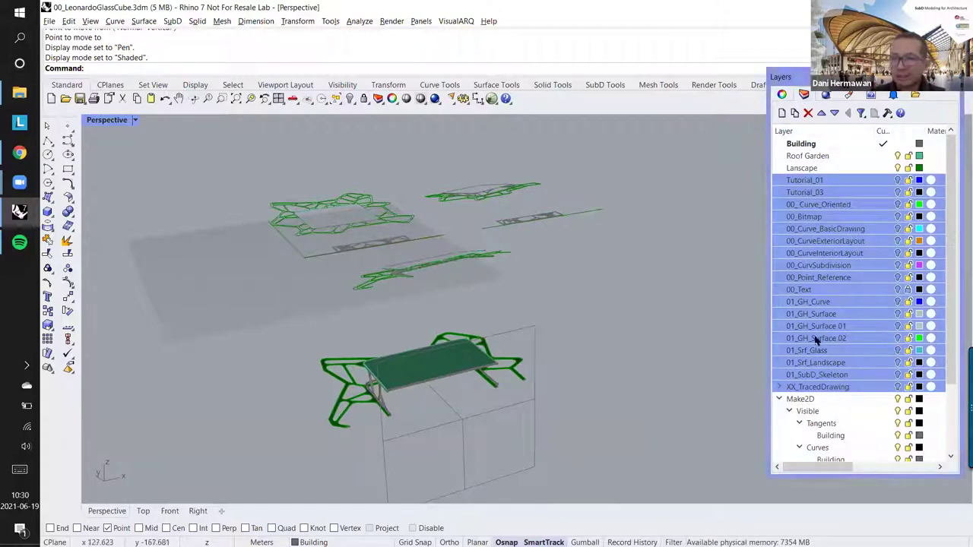
{"action": "left_click", "coordinate": [779, 399]}
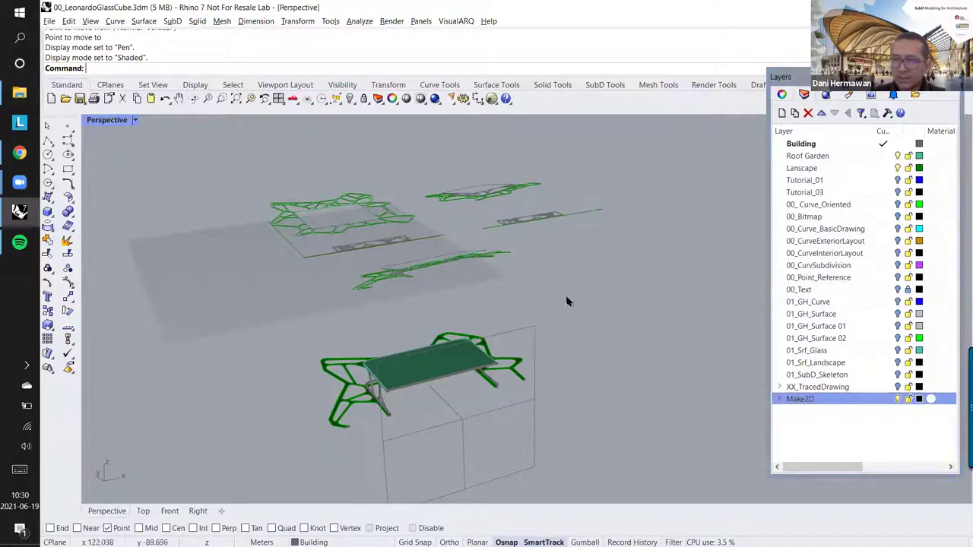
{"action": "left_click", "coordinate": [530, 334]}
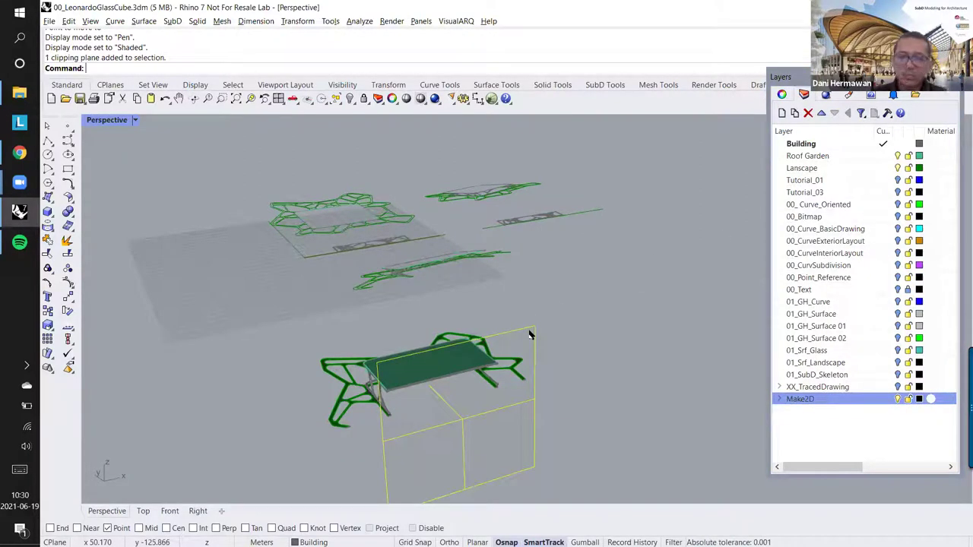
{"action": "key", "text": "Delete"}
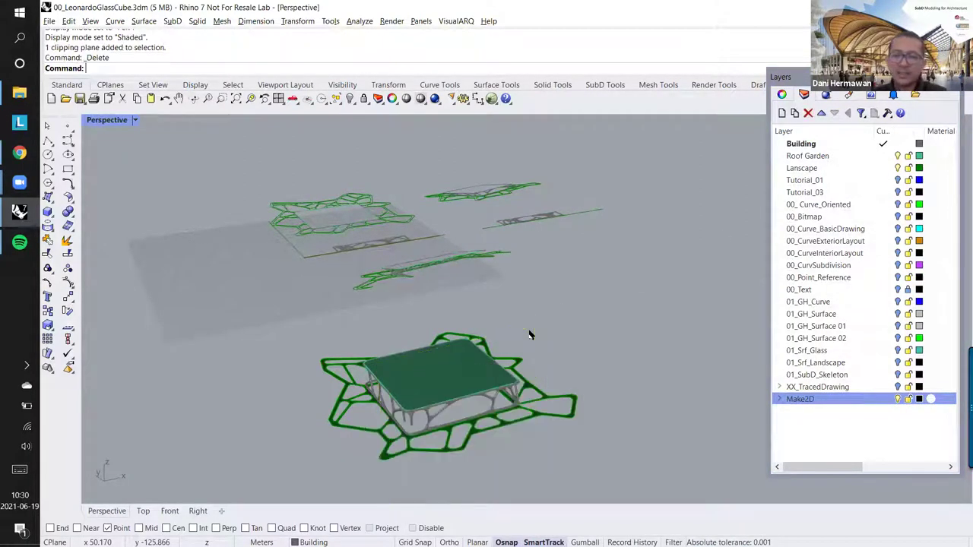
Step: Make 00_Curve_BasicDrawing the current layer and hide the Building, Roof Garden and Lanscape layers
{"action": "left_click", "coordinate": [885, 229]}
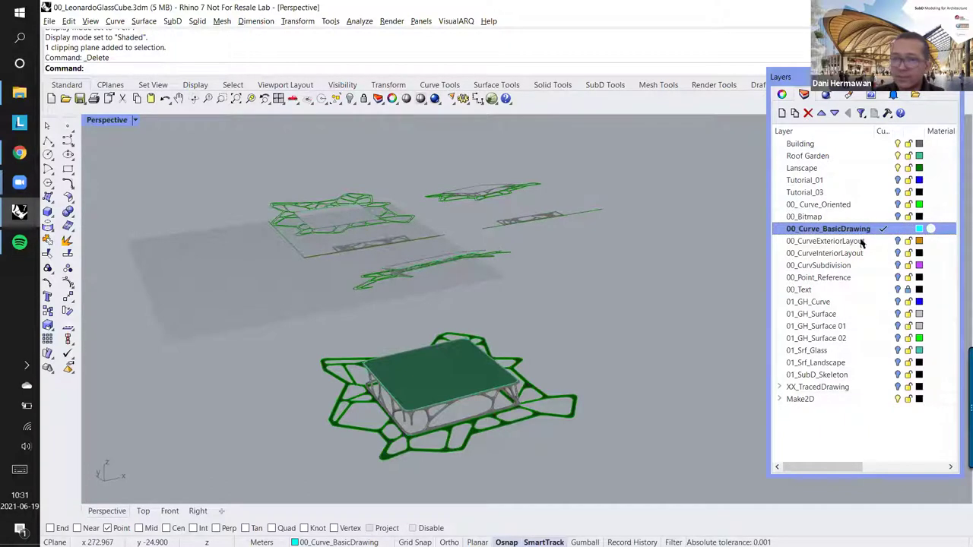
{"action": "left_click", "coordinate": [897, 143]}
{"action": "left_click", "coordinate": [897, 156]}
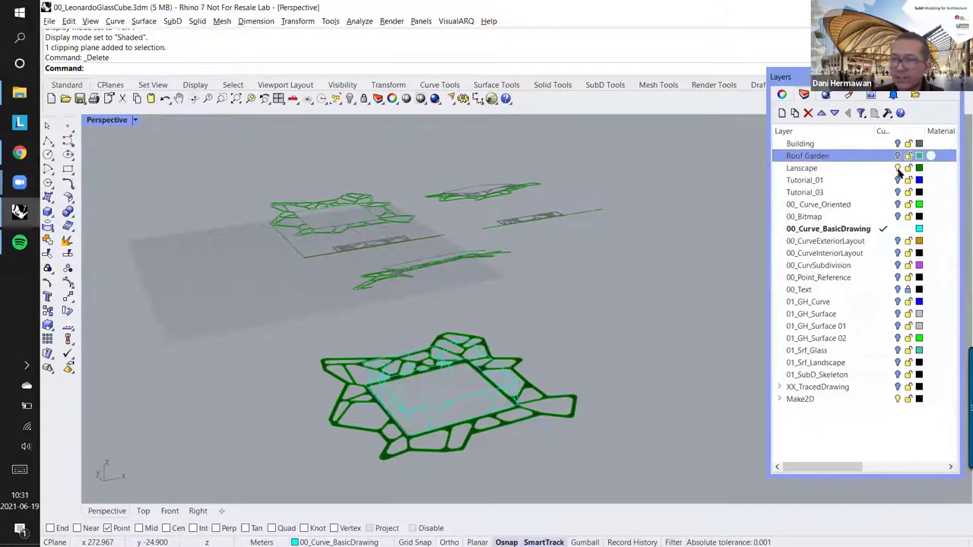
{"action": "left_click", "coordinate": [897, 168]}
{"action": "right_click_drag", "start_coordinate": [545, 393], "coordinate": [555, 339]}
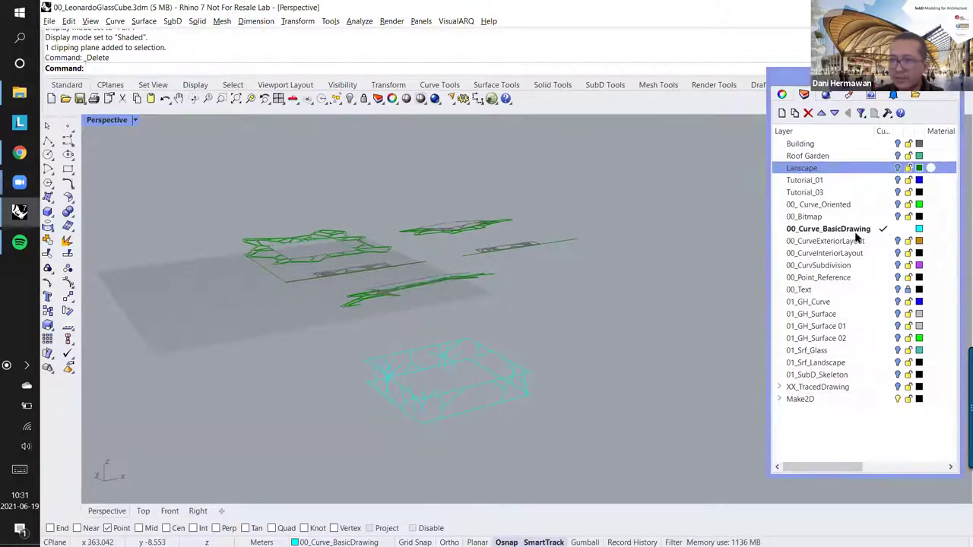
Step: Show and lock the 00_CurveExteriorLayout layer, and briefly show the 00_CurveInteriorLayout layer before hiding it again
{"action": "left_click", "coordinate": [899, 240]}
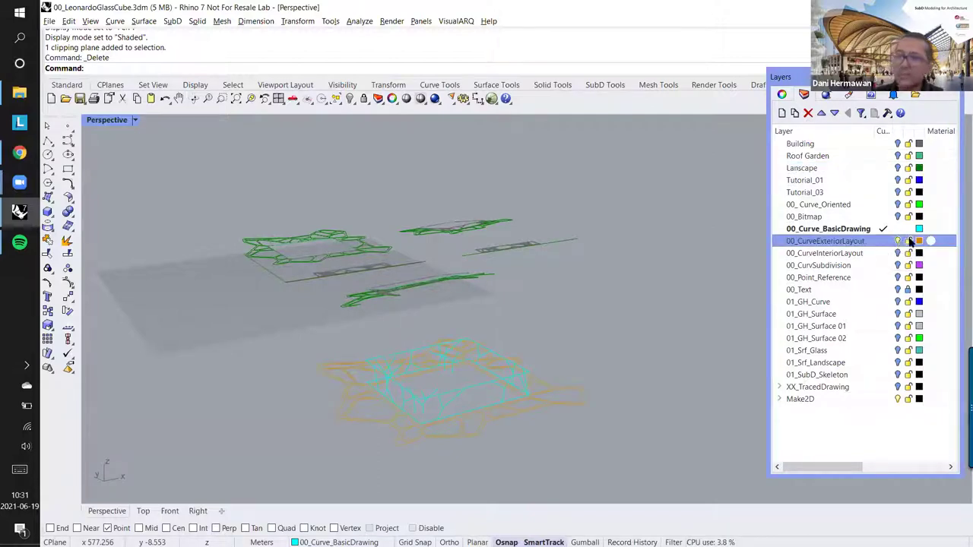
{"action": "left_click", "coordinate": [909, 241]}
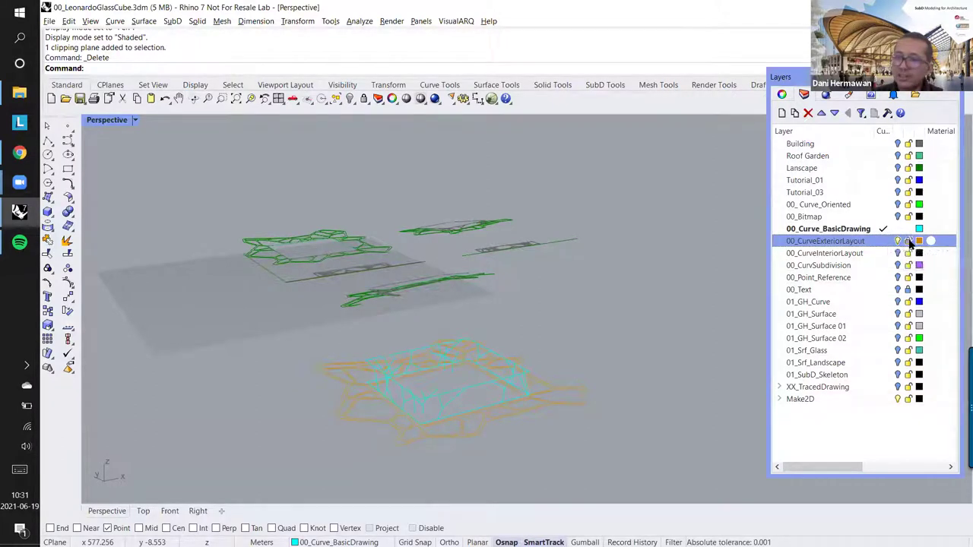
{"action": "left_click", "coordinate": [898, 254]}
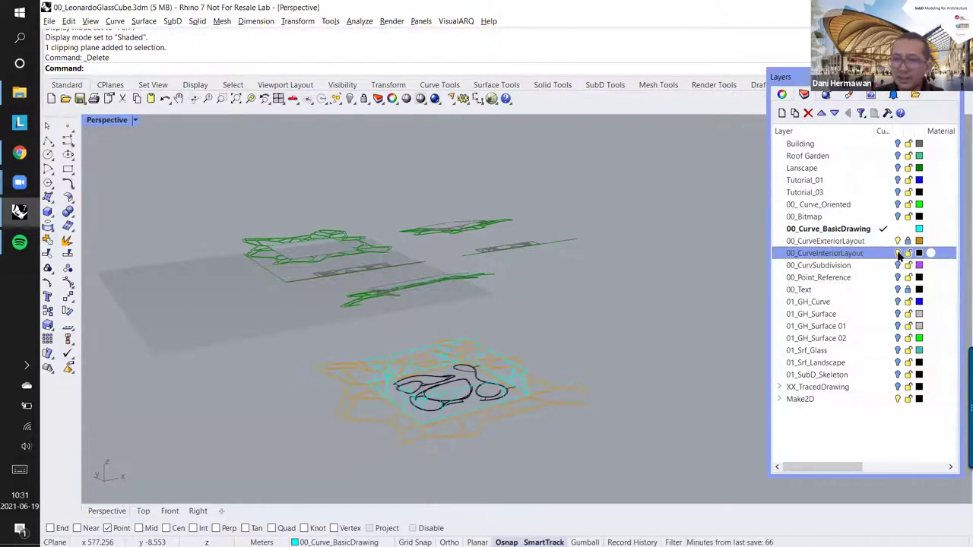
{"action": "left_click", "coordinate": [898, 254]}
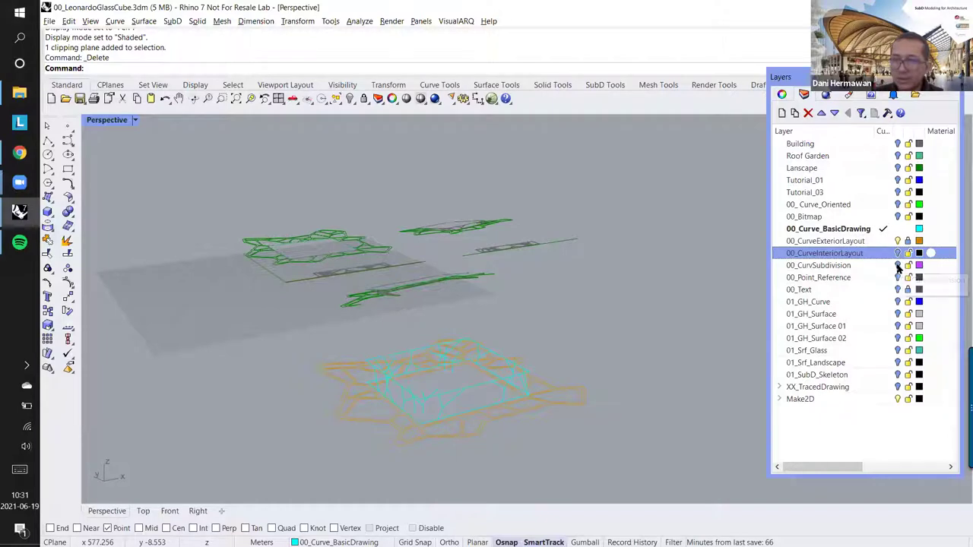
Step: Briefly show the 00_CurvSubdivision and 00_Point_Reference layers, hide them again, and examine the curves left in the Perspective view
{"action": "left_click", "coordinate": [898, 265]}
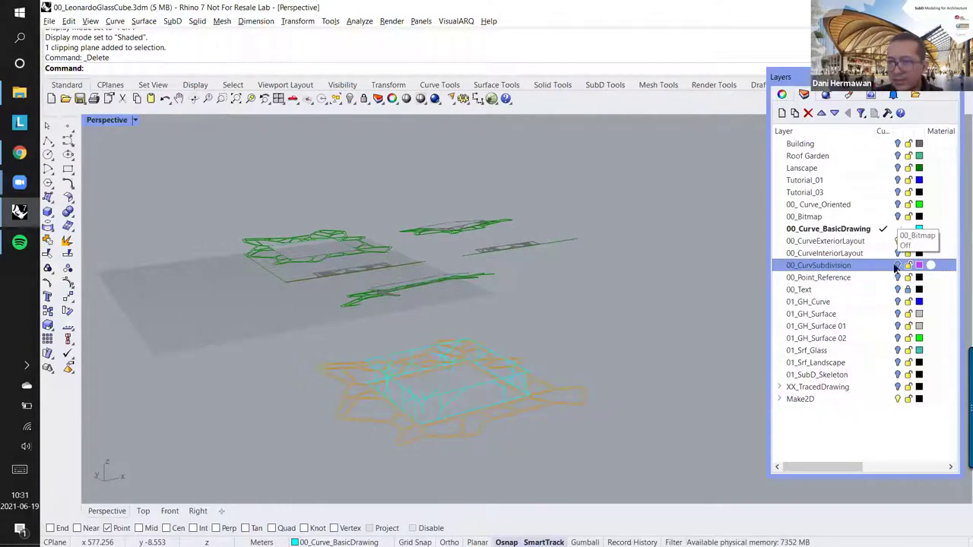
{"action": "left_click", "coordinate": [897, 278]}
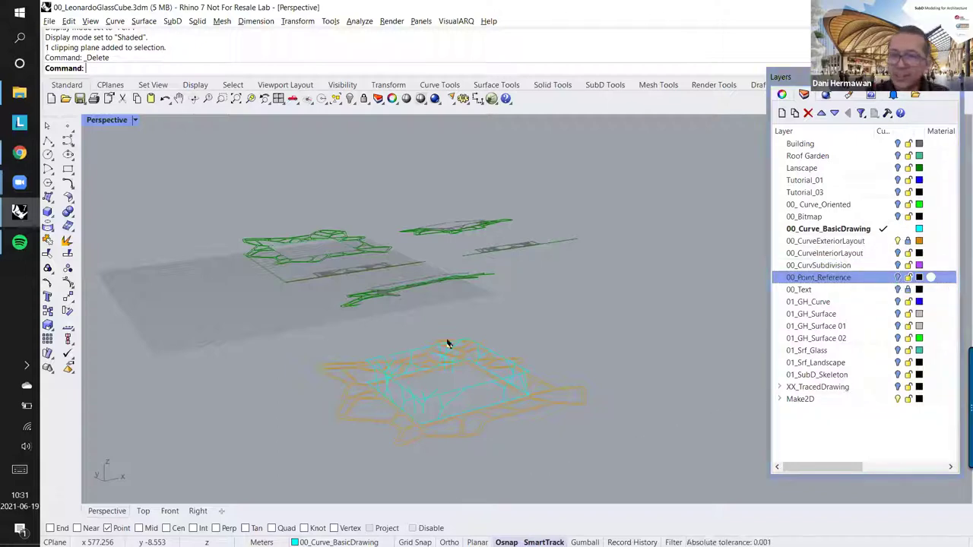
{"action": "right_click_drag", "start_coordinate": [445, 341], "coordinate": [416, 275]}
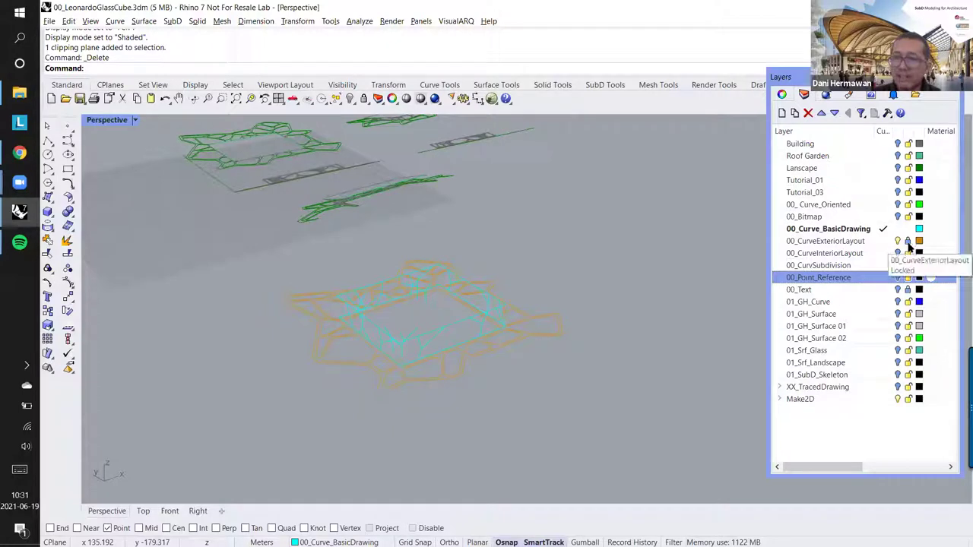
{"action": "scroll", "coordinate": [423, 326], "scroll_direction": "up", "scroll_amount": 5}
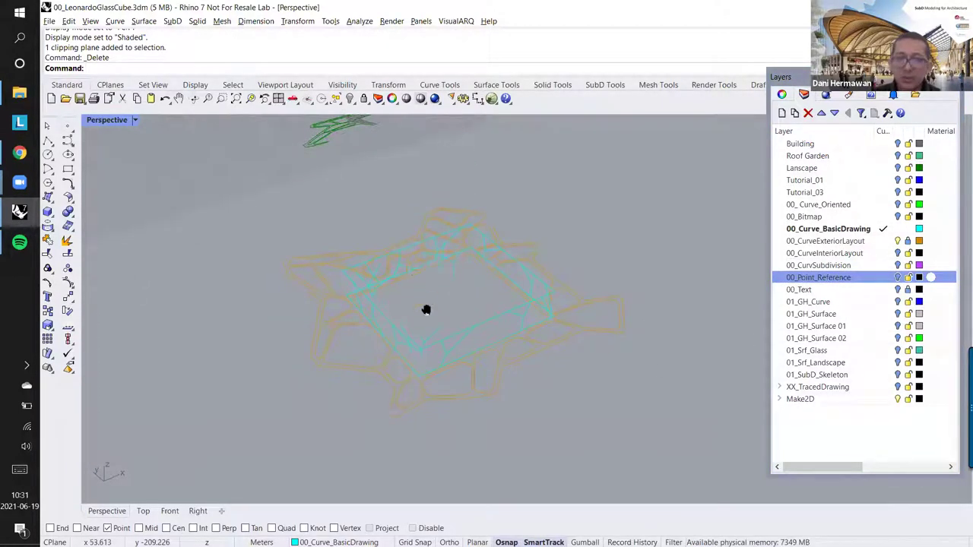
{"action": "scroll", "coordinate": [395, 267], "scroll_direction": "down", "scroll_amount": 5}
{"action": "scroll", "coordinate": [331, 201], "scroll_direction": "down", "scroll_amount": 3}
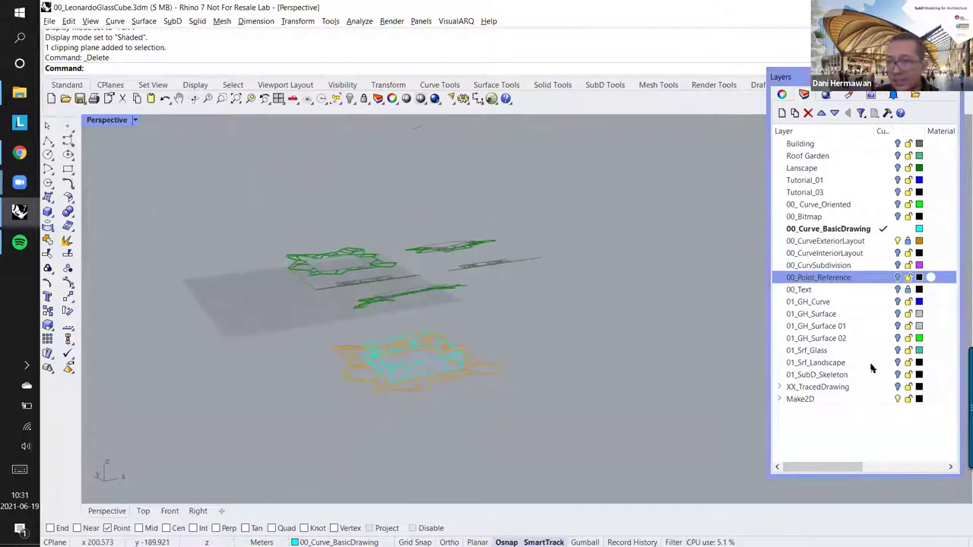
Step: Hide the Make2D layer and frame the basic drawing and exterior layout curves in the Perspective view
{"action": "left_click", "coordinate": [898, 399]}
{"action": "scroll", "coordinate": [386, 341], "scroll_direction": "up", "scroll_amount": 2}
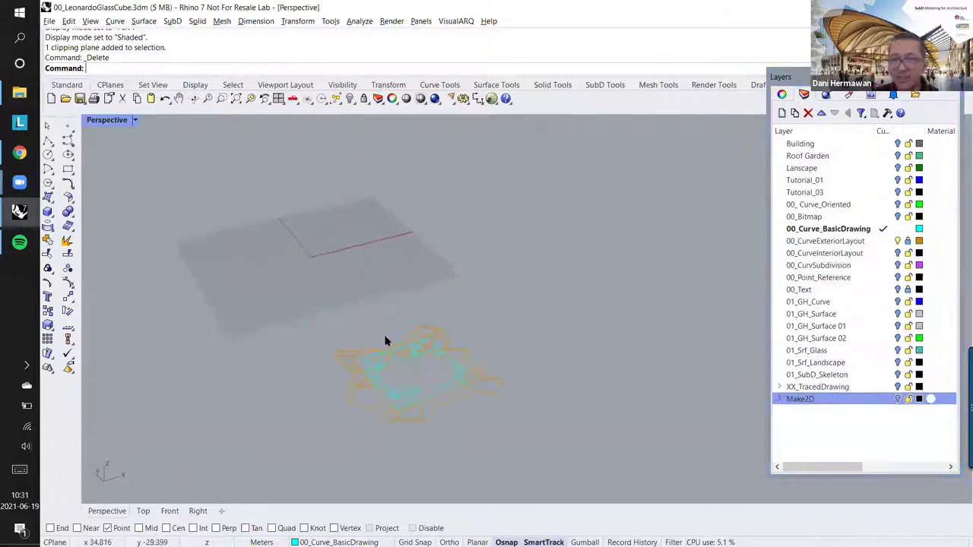
{"action": "scroll", "coordinate": [411, 357], "scroll_direction": "up", "scroll_amount": 3}
{"action": "right_click_drag", "start_coordinate": [420, 345], "coordinate": [399, 280]}
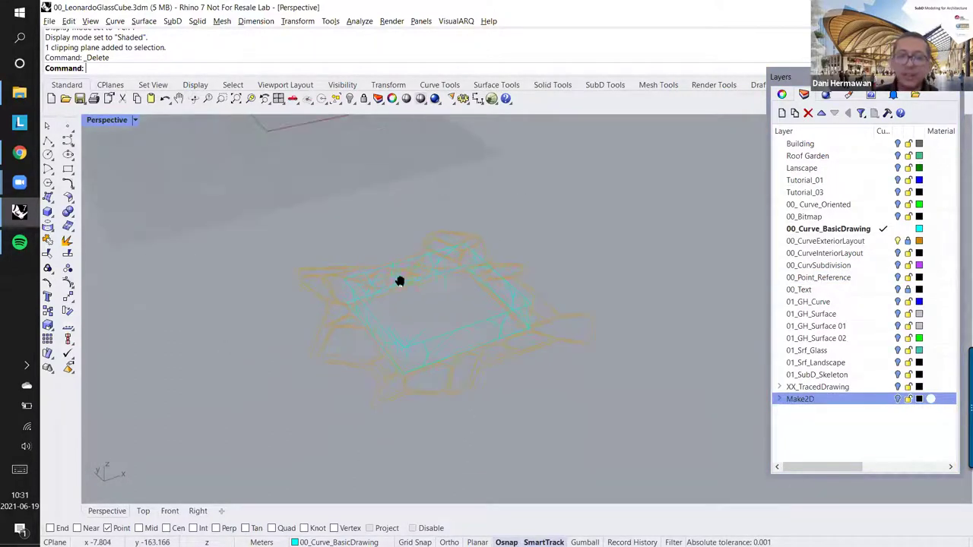
{"action": "scroll", "coordinate": [335, 278], "scroll_direction": "up", "scroll_amount": 4}
{"action": "right_click_drag", "start_coordinate": [335, 278], "coordinate": [351, 279], "text": "shift"}
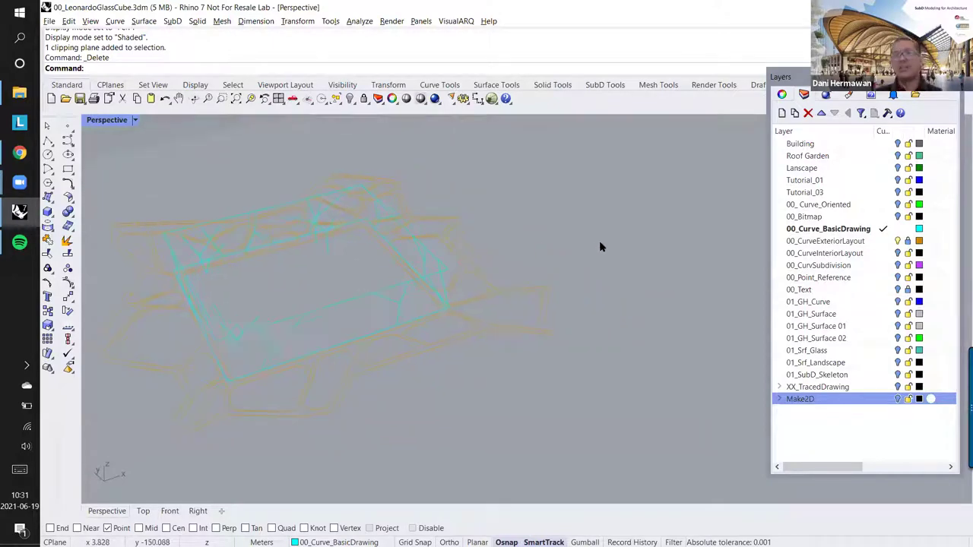
Step: Launch Grasshopper and restore its minimized window
{"action": "left_click", "coordinate": [491, 100]}
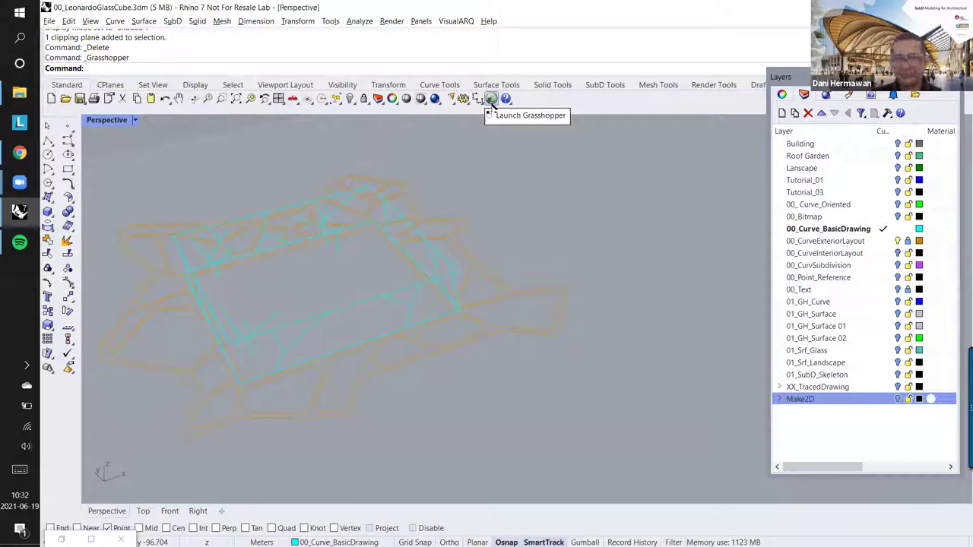
{"action": "left_click", "coordinate": [21, 96]}
{"action": "left_click", "coordinate": [19, 93]}
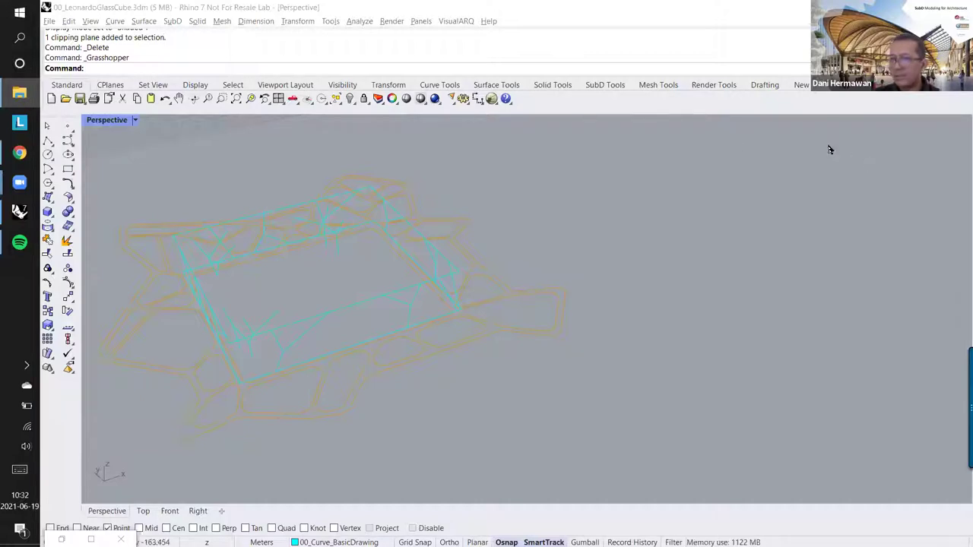
{"action": "left_click", "coordinate": [61, 538]}
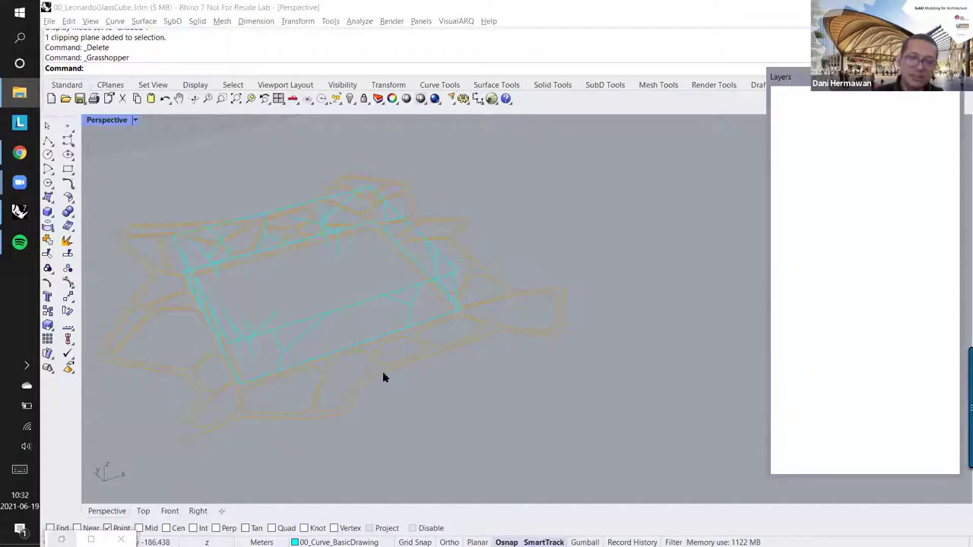
{"action": "left_click", "coordinate": [62, 539]}
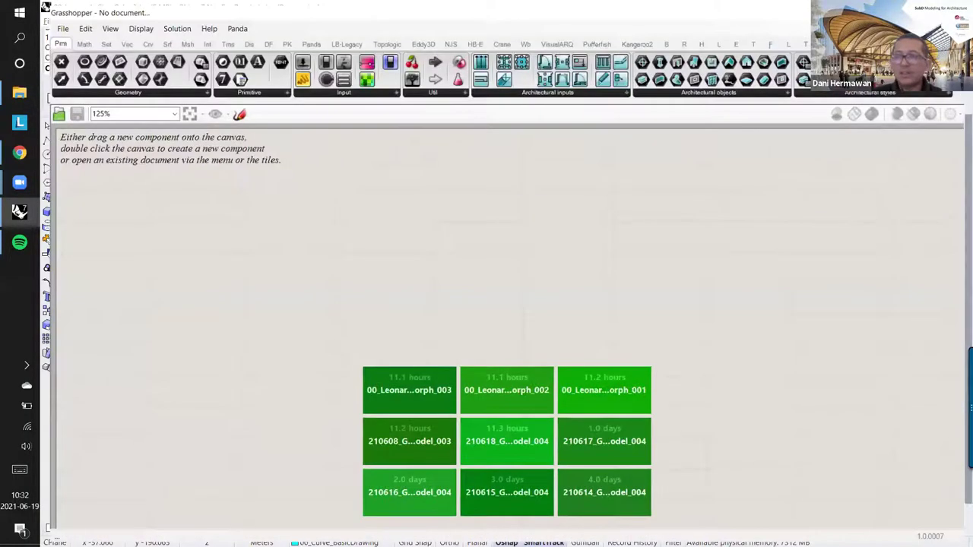
Step: Resize and move the Grasshopper window so it sits at full height beside the Rhino Perspective view
{"action": "left_click", "coordinate": [743, 64]}
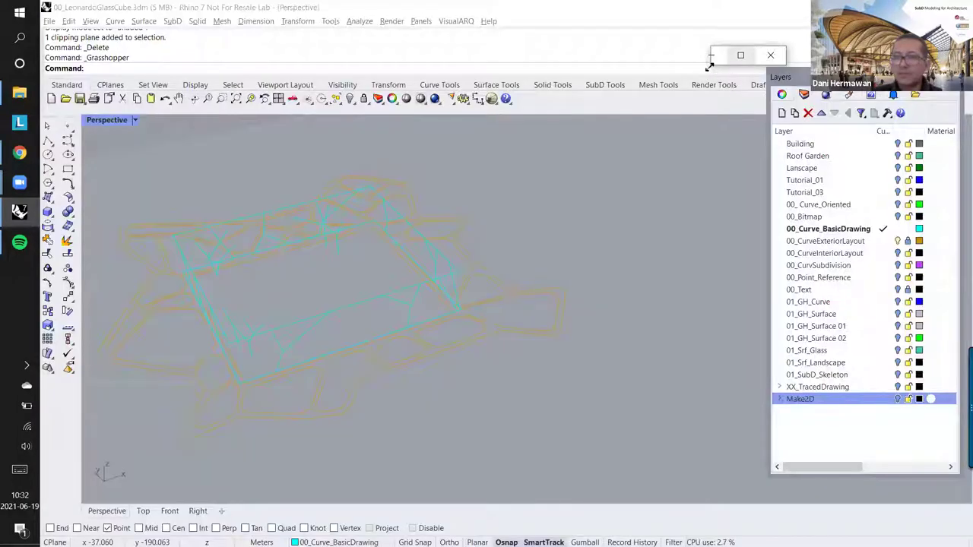
{"action": "left_click_drag", "start_coordinate": [710, 67], "coordinate": [308, 497]}
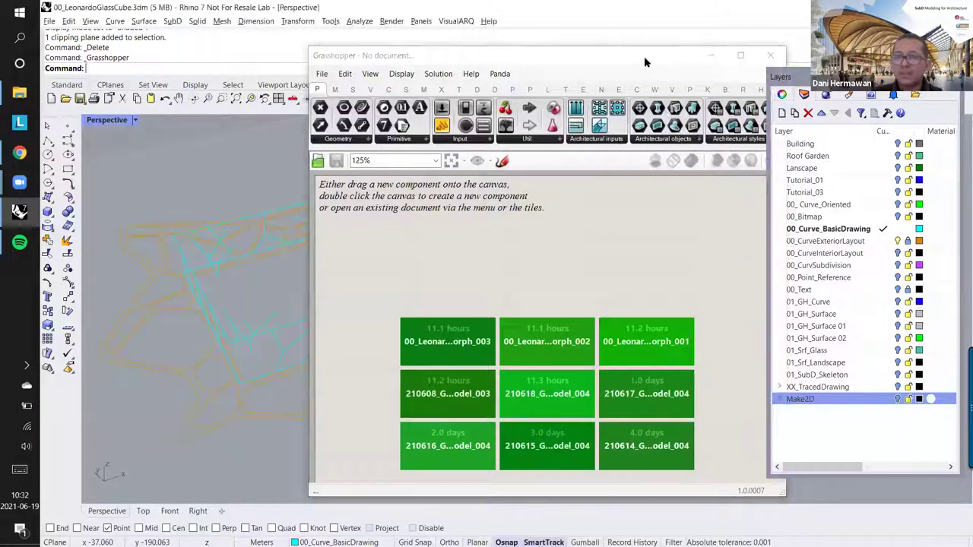
{"action": "left_click_drag", "start_coordinate": [646, 58], "coordinate": [833, 17]}
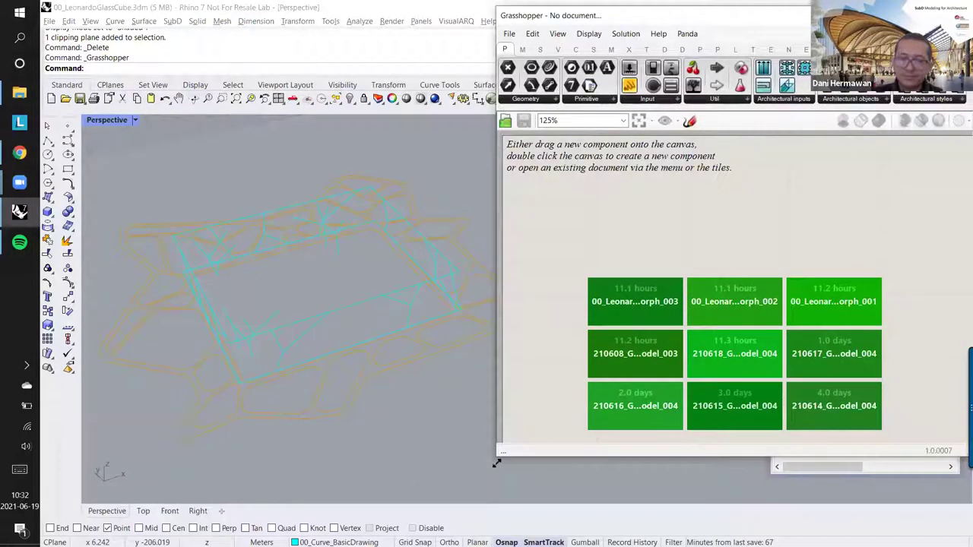
{"action": "left_click_drag", "start_coordinate": [497, 463], "coordinate": [450, 541]}
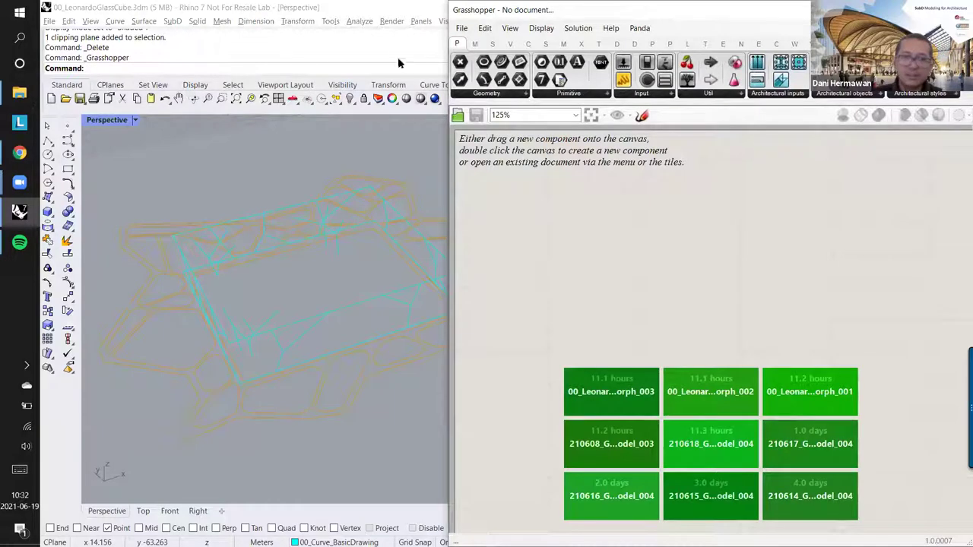
Step: Open the Grasshopper file 00_LeonardoGlassCube_GH_BoxMorph_001.gh from the Session02_Workshop_GH folder and frame its multipipe and Surface Generation components
{"action": "left_click", "coordinate": [463, 32]}
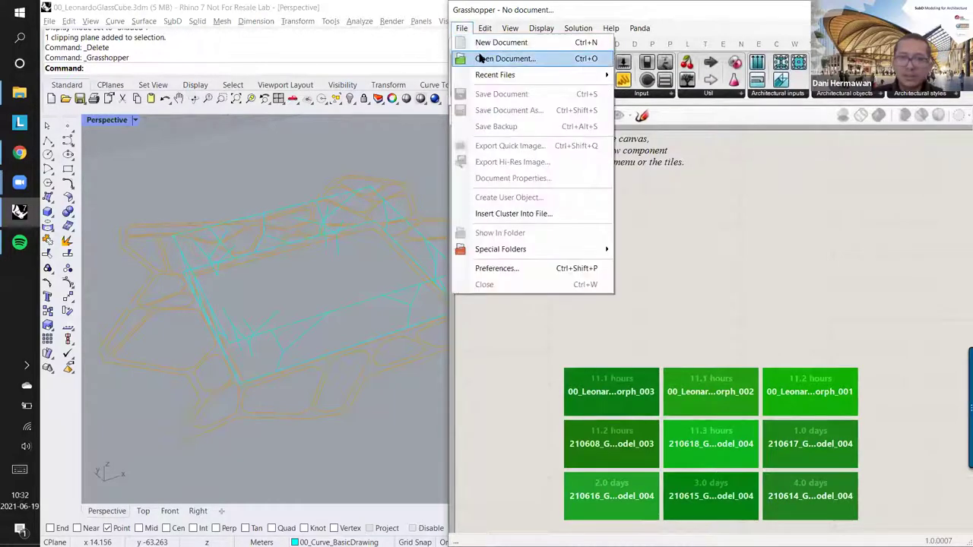
{"action": "left_click", "coordinate": [480, 58]}
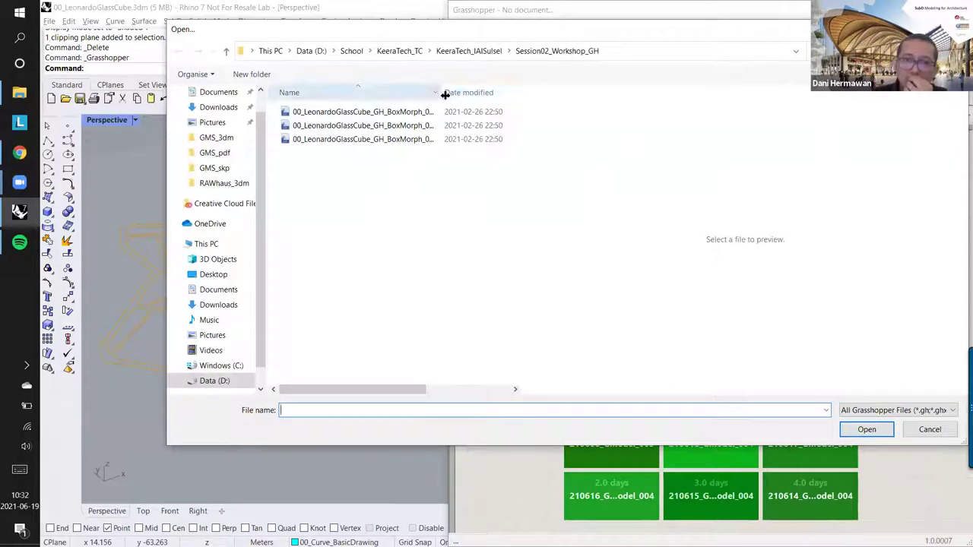
{"action": "left_click_drag", "start_coordinate": [441, 92], "coordinate": [555, 116]}
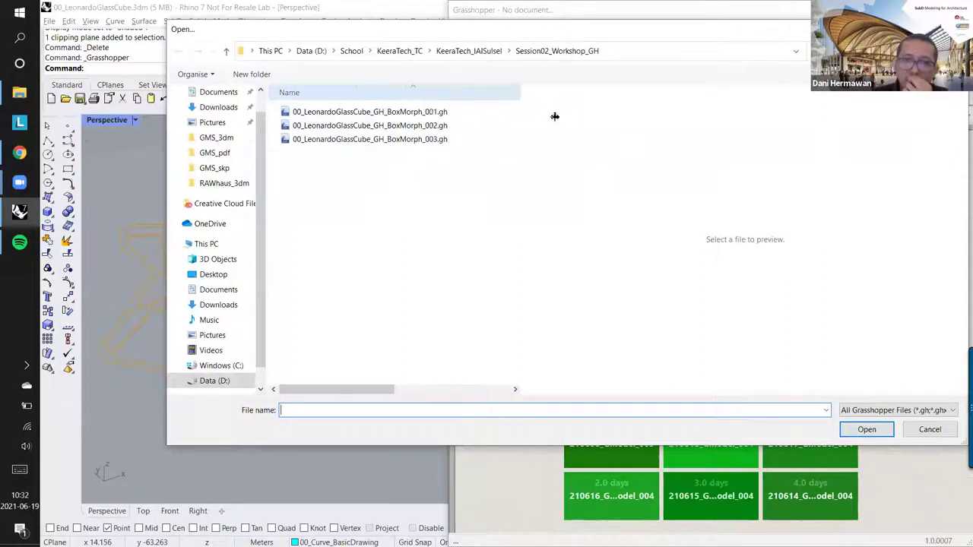
{"action": "left_click", "coordinate": [351, 115]}
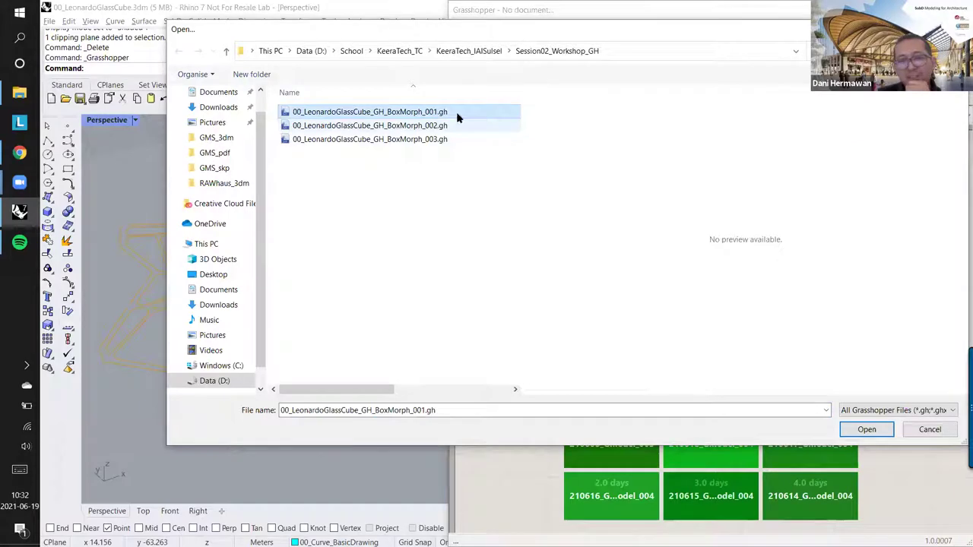
{"action": "left_click", "coordinate": [866, 430]}
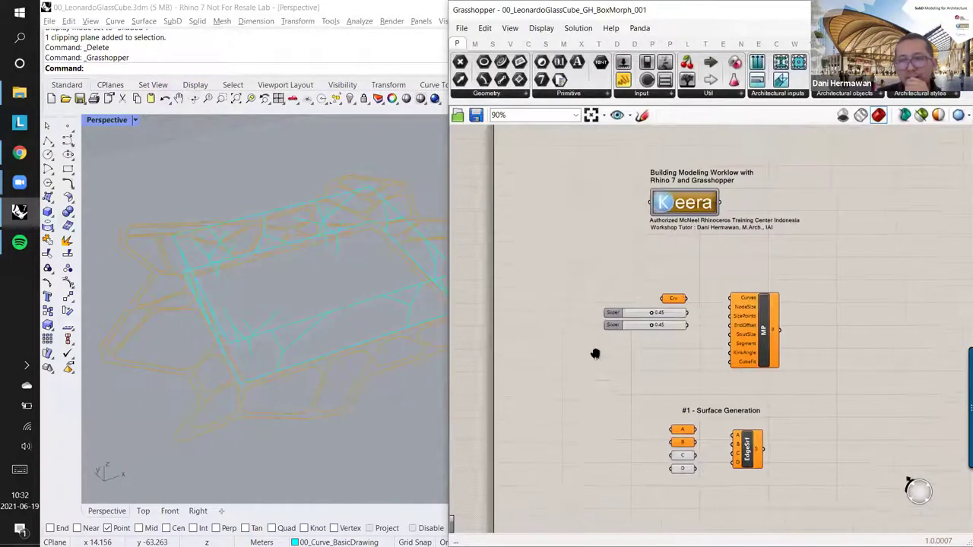
{"action": "scroll", "coordinate": [681, 341], "scroll_direction": "up", "scroll_amount": 1}
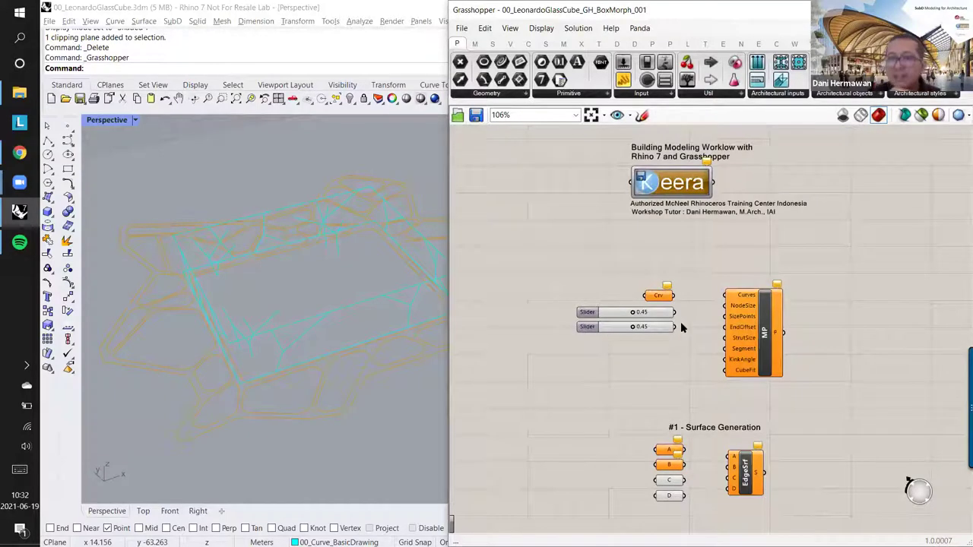
{"action": "right_click_drag", "start_coordinate": [675, 351], "coordinate": [603, 346]}
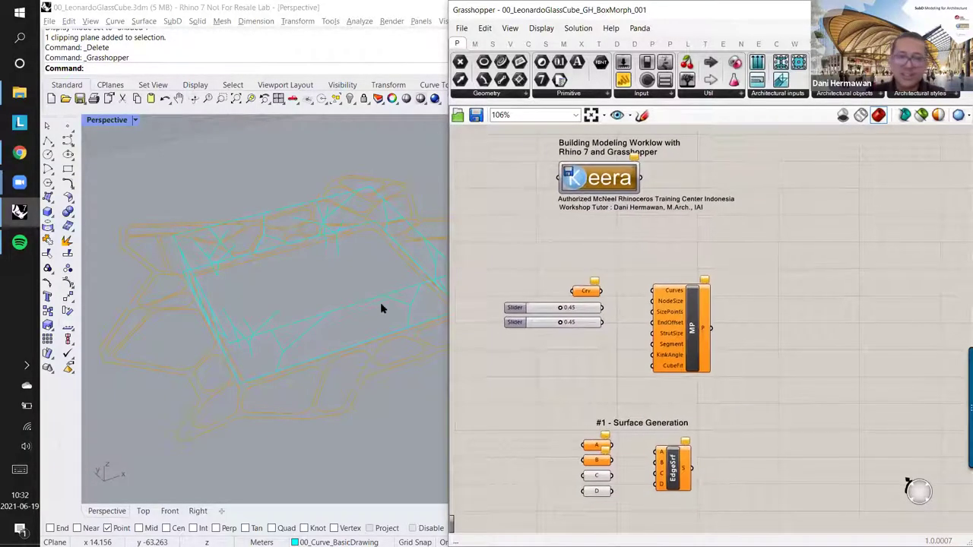
Step: Fit the cube curves in the narrowed Perspective view and move the Layers panel off the Grasshopper canvas
{"action": "right_click_drag", "start_coordinate": [360, 303], "coordinate": [318, 307], "text": "shift"}
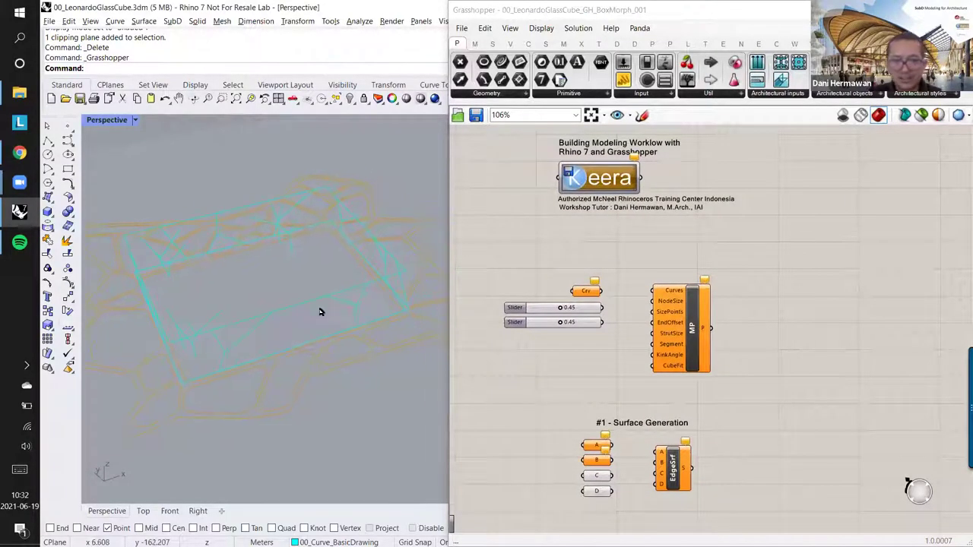
{"action": "scroll", "coordinate": [320, 311], "scroll_direction": "down", "scroll_amount": 2}
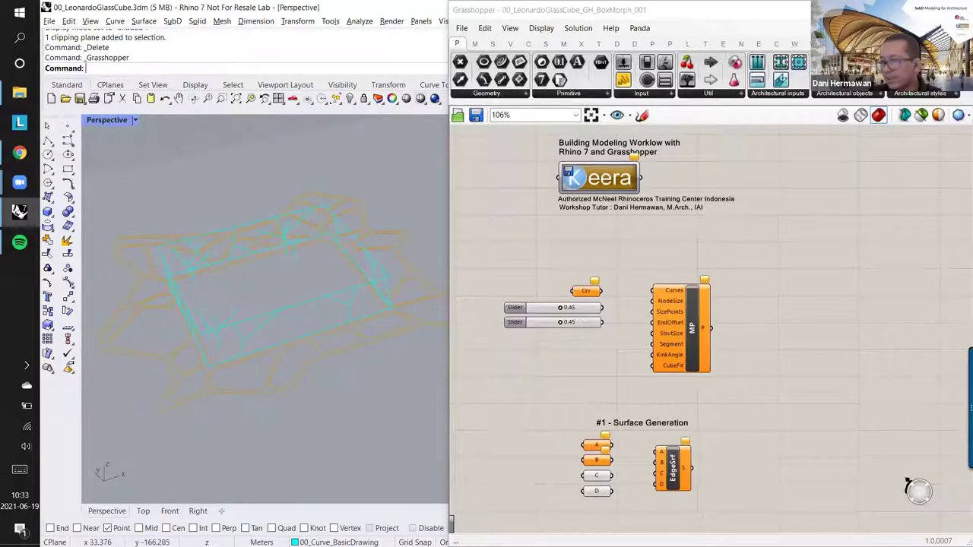
{"action": "key", "text": "super+e"}
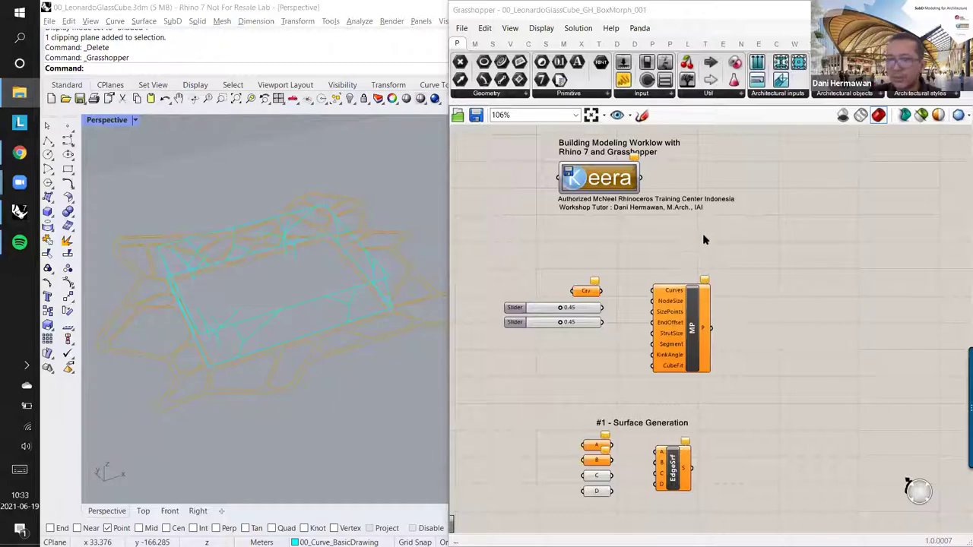
{"action": "left_click", "coordinate": [282, 225]}
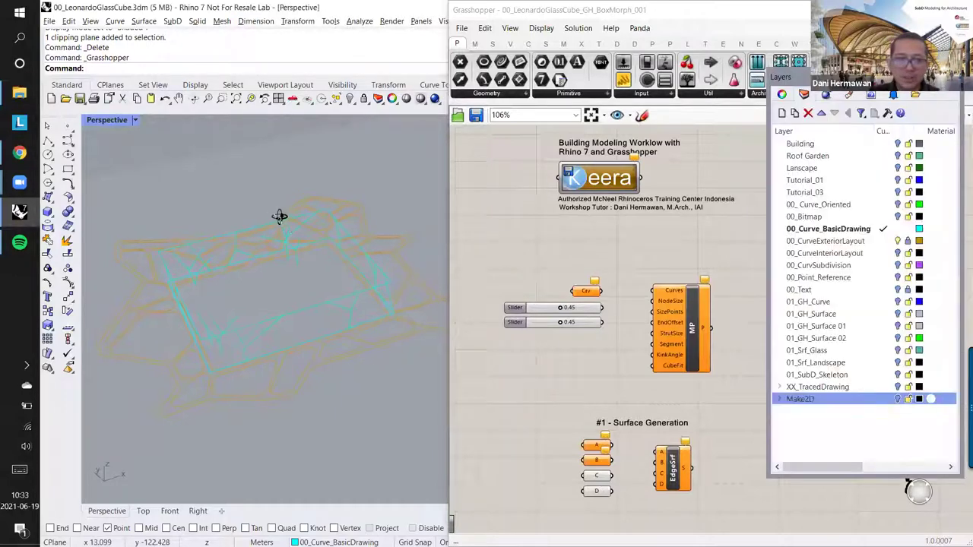
{"action": "mouse_move", "coordinate": [280, 217]}
{"action": "right_mouse_down"}
{"action": "mouse_move", "coordinate": [268, 246]}
{"action": "mouse_move", "coordinate": [271, 233]}
{"action": "right_mouse_up"}
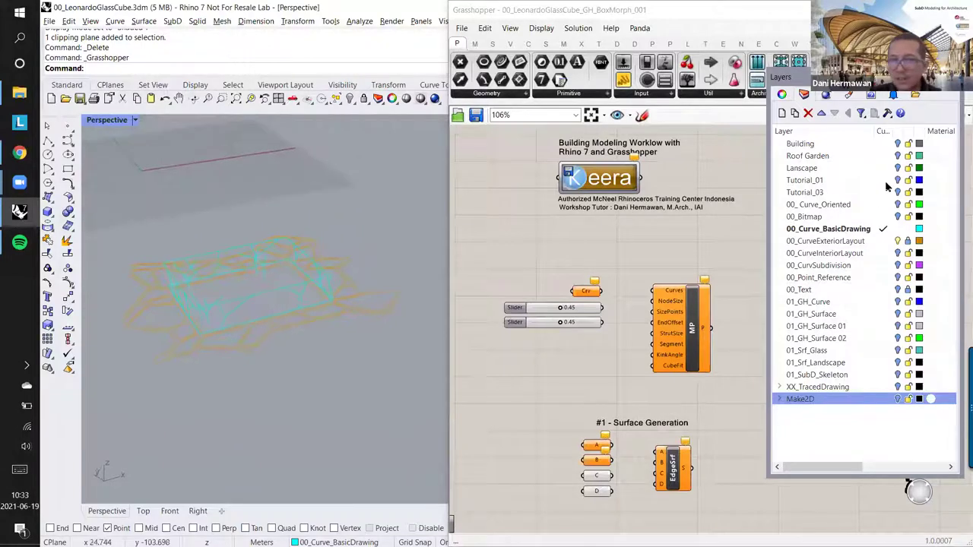
{"action": "left_click", "coordinate": [896, 241]}
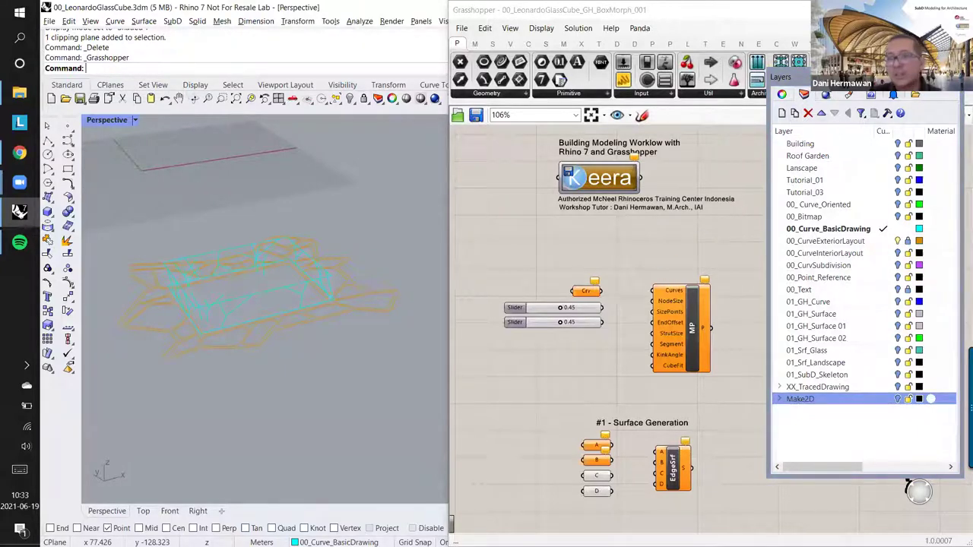
{"action": "mouse_move", "coordinate": [780, 77]}
{"action": "left_mouse_down"}
{"action": "mouse_move", "coordinate": [425, 103]}
{"action": "mouse_move", "coordinate": [284, 179]}
{"action": "mouse_move", "coordinate": [708, 104]}
{"action": "mouse_move", "coordinate": [766, 82]}
{"action": "left_mouse_up"}
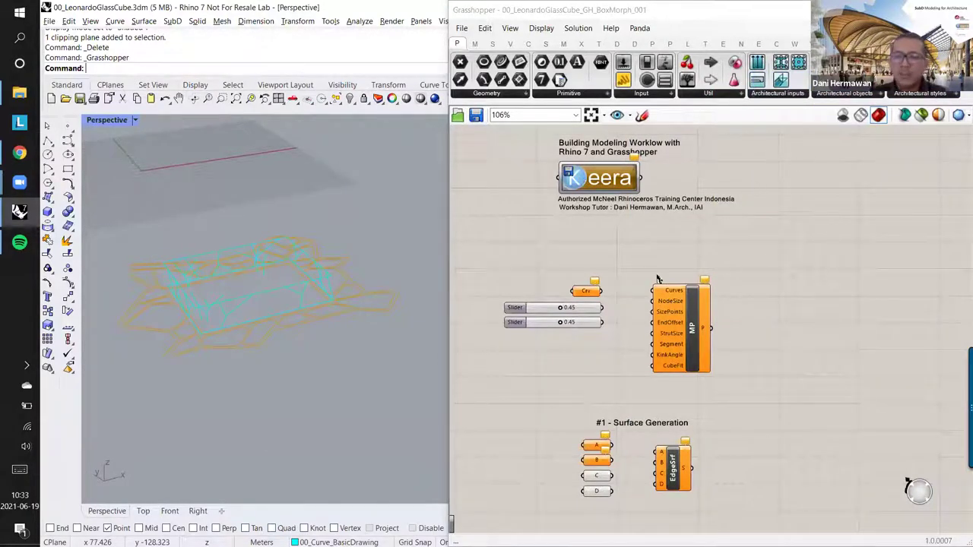
{"action": "right_click_drag", "start_coordinate": [659, 280], "coordinate": [650, 275]}
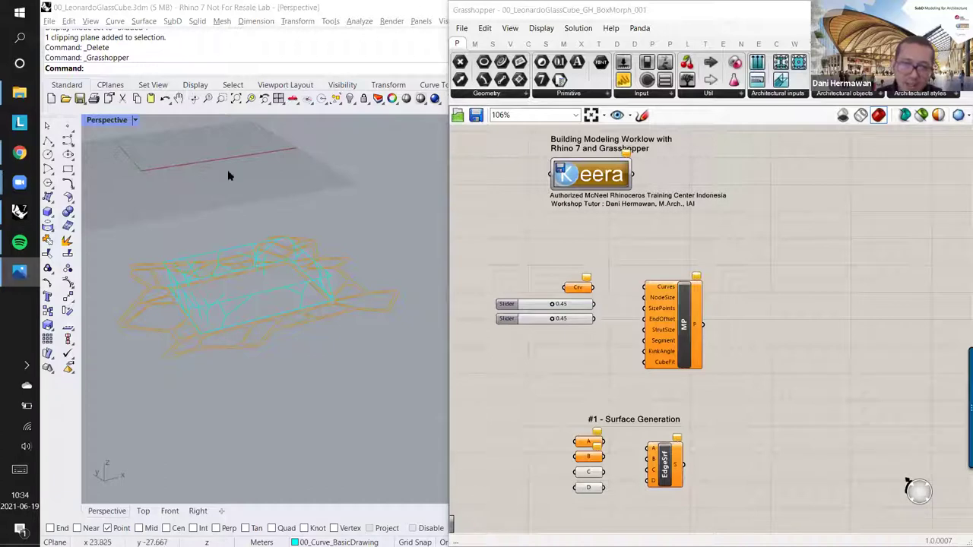
Step: Highlight the cyan basic drawing curves by selecting them together, and clear the selection
{"action": "left_click_drag", "start_coordinate": [212, 177], "coordinate": [331, 404]}
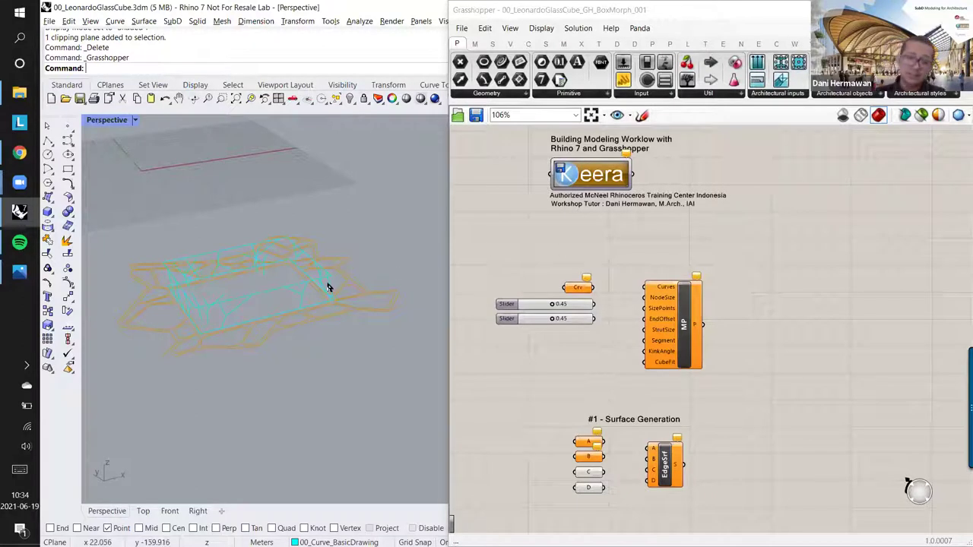
{"action": "left_click_drag", "start_coordinate": [299, 375], "coordinate": [164, 195]}
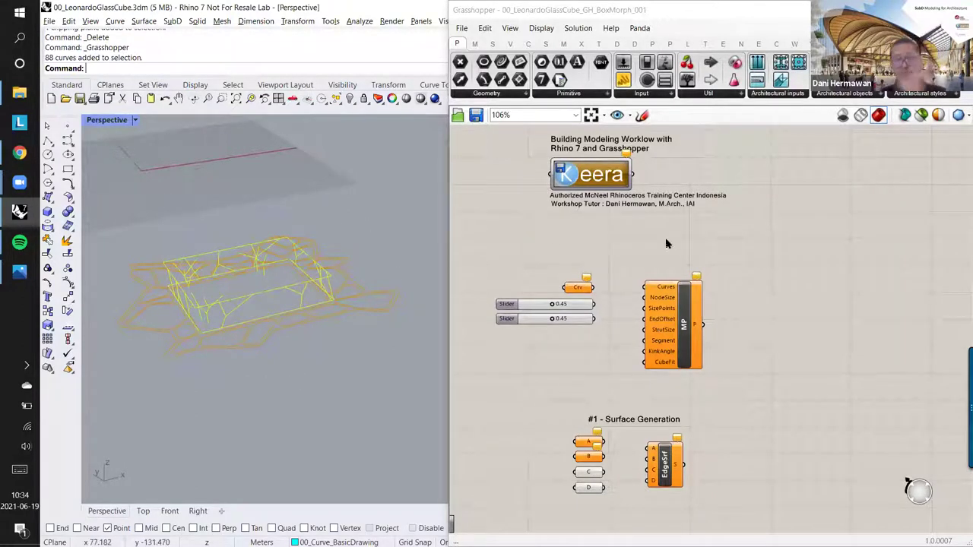
{"action": "left_click", "coordinate": [700, 251]}
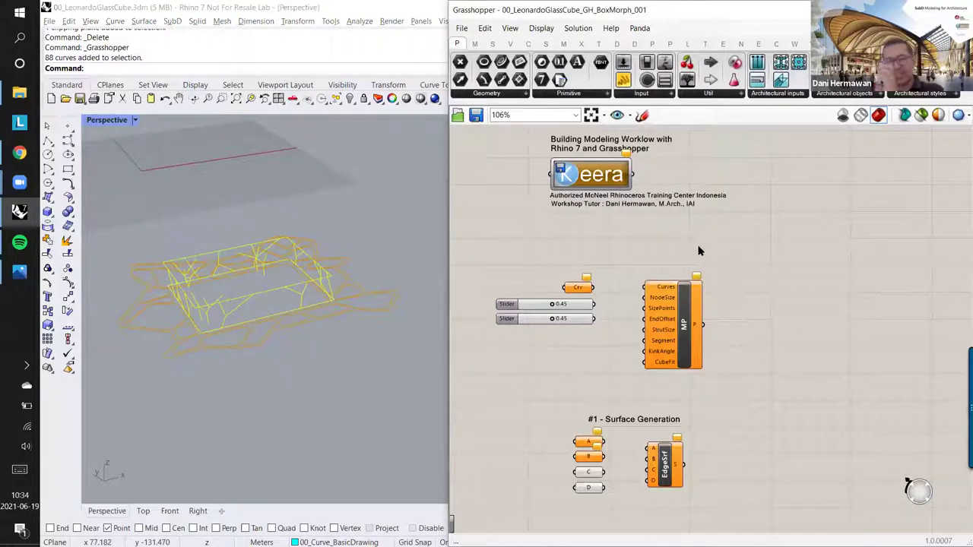
{"action": "left_click", "coordinate": [283, 173]}
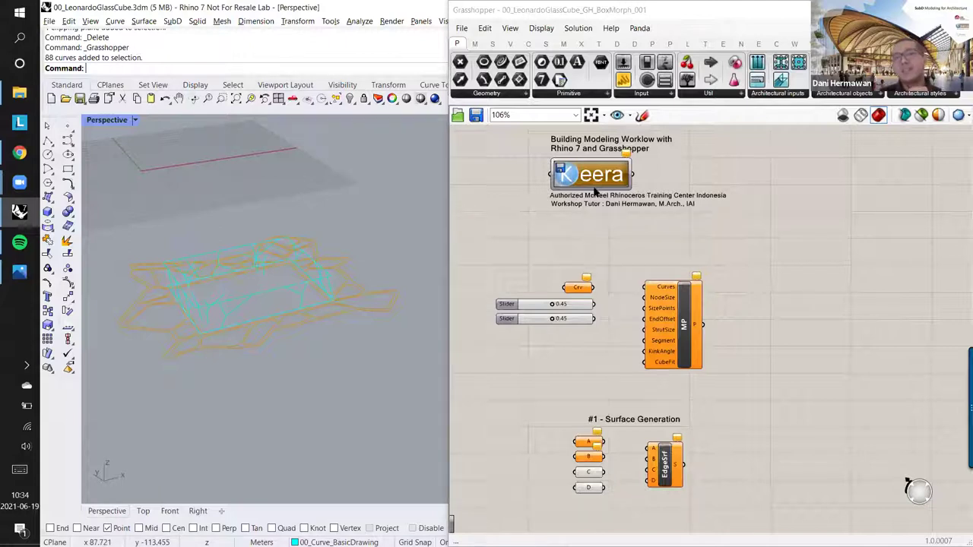
Step: Frame the MP and Surface Generation components on the Grasshopper canvas and enlarge the Grasshopper window to full screen
{"action": "left_click", "coordinate": [617, 12]}
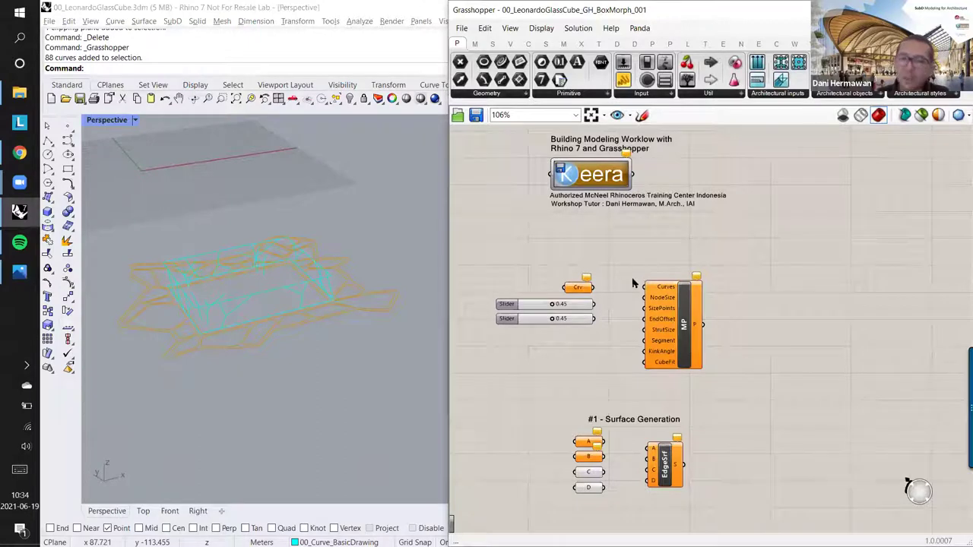
{"action": "right_click_drag", "start_coordinate": [634, 278], "coordinate": [690, 263]}
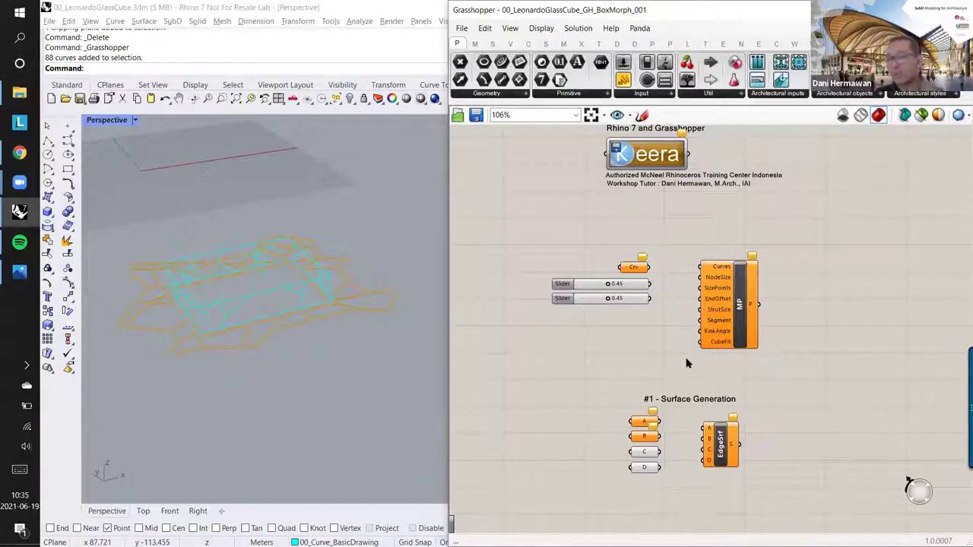
{"action": "scroll", "coordinate": [708, 341], "scroll_direction": "up", "scroll_amount": 2}
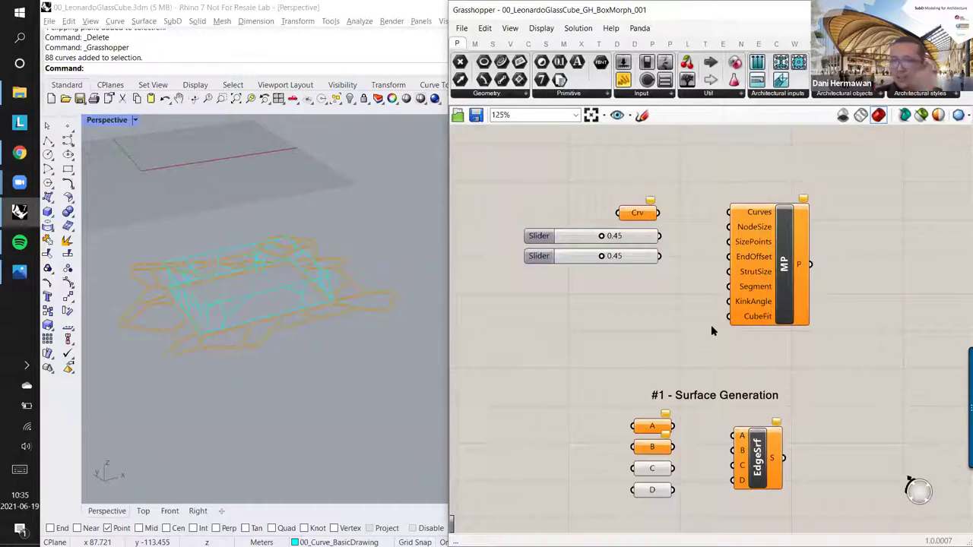
{"action": "scroll", "coordinate": [712, 331], "scroll_direction": "down", "scroll_amount": 4}
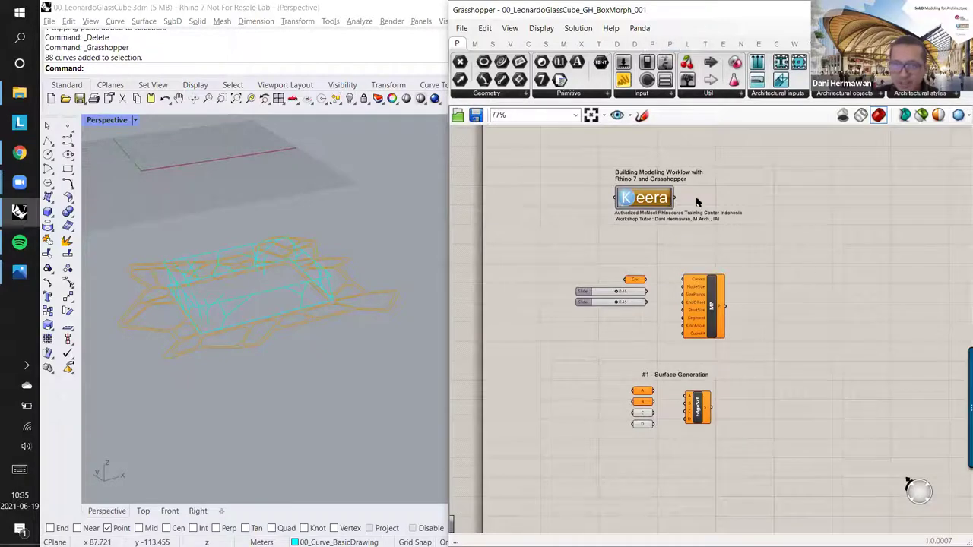
{"action": "scroll", "coordinate": [705, 280], "scroll_direction": "up", "scroll_amount": 4}
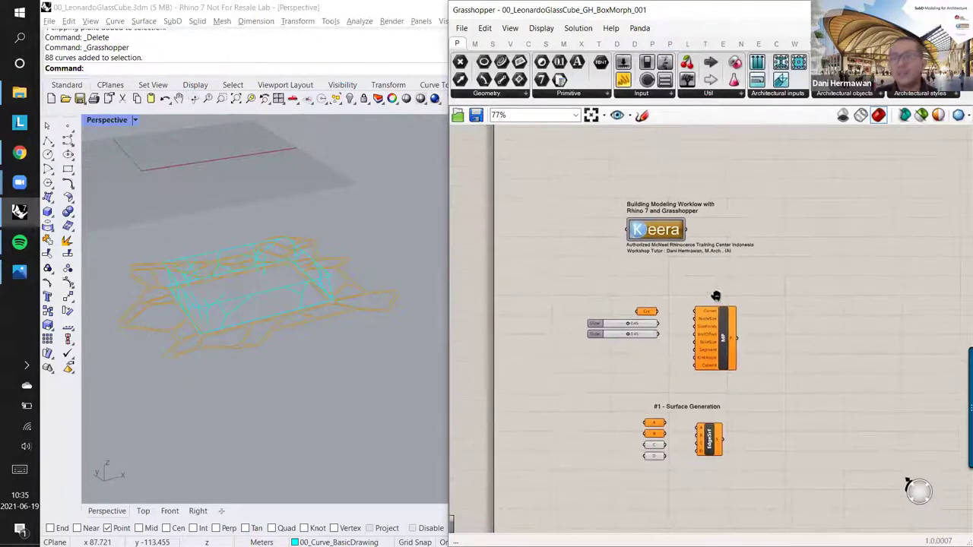
{"action": "right_click_drag", "start_coordinate": [698, 296], "coordinate": [687, 198]}
{"action": "scroll", "coordinate": [687, 251], "scroll_direction": "down", "scroll_amount": 1}
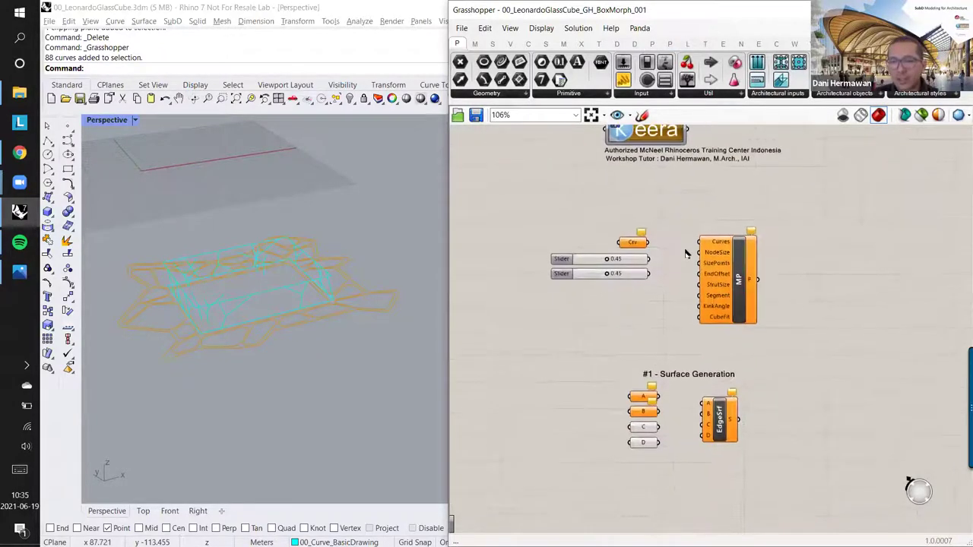
{"action": "scroll", "coordinate": [686, 252], "scroll_direction": "up", "scroll_amount": 3}
{"action": "right_click_drag", "start_coordinate": [676, 253], "coordinate": [671, 235]}
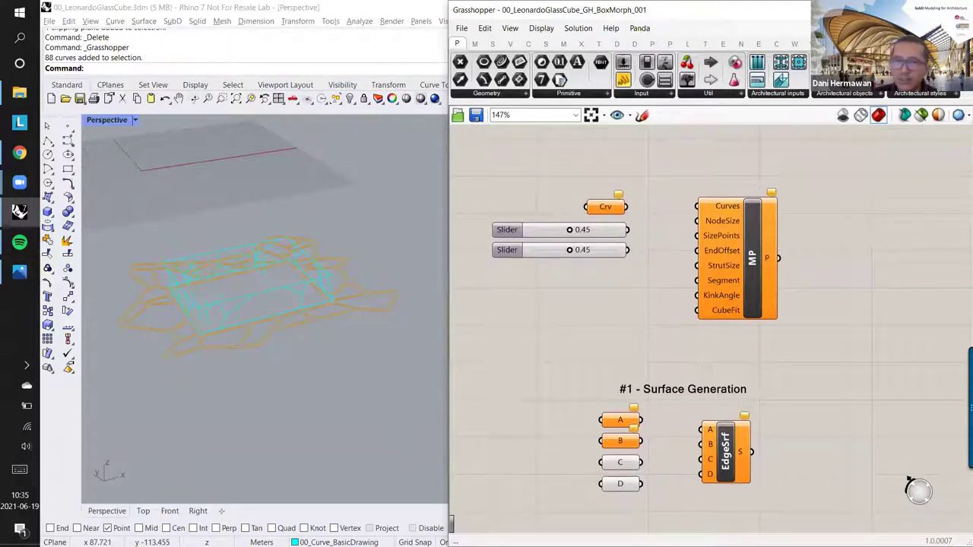
{"action": "left_click", "coordinate": [926, 9]}
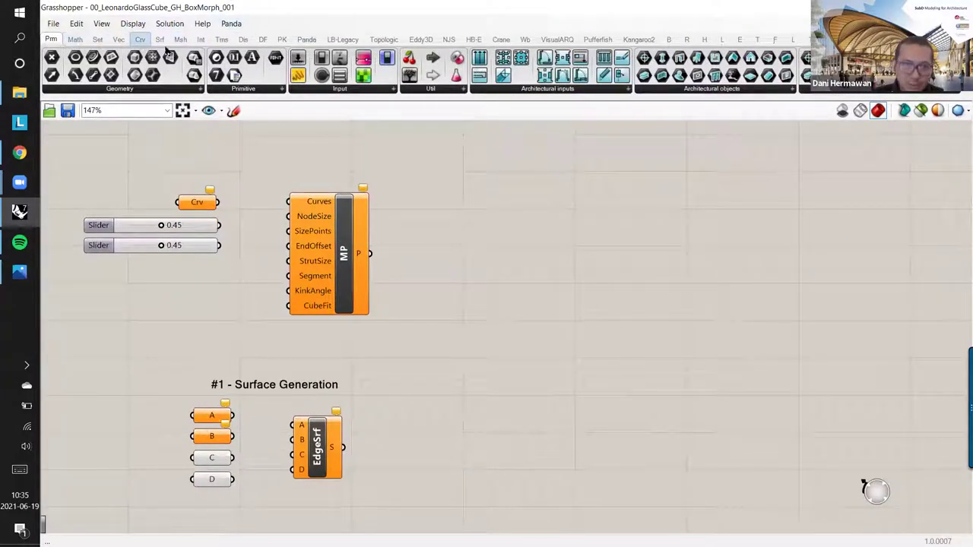
Step: Browse the Display, DF, Maths, Sets, Curve and Surface component categories, and return to the Params components
{"action": "left_click", "coordinate": [245, 39]}
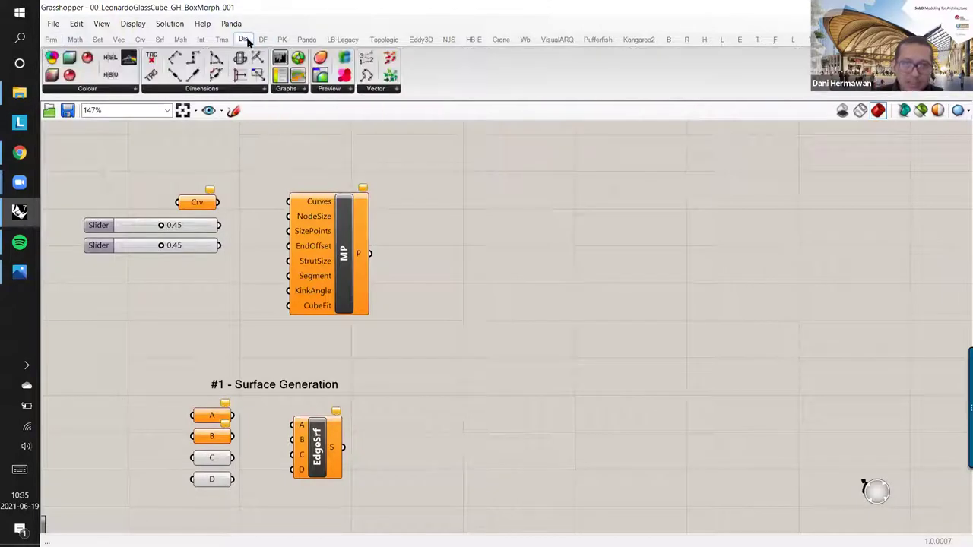
{"action": "left_click", "coordinate": [262, 39]}
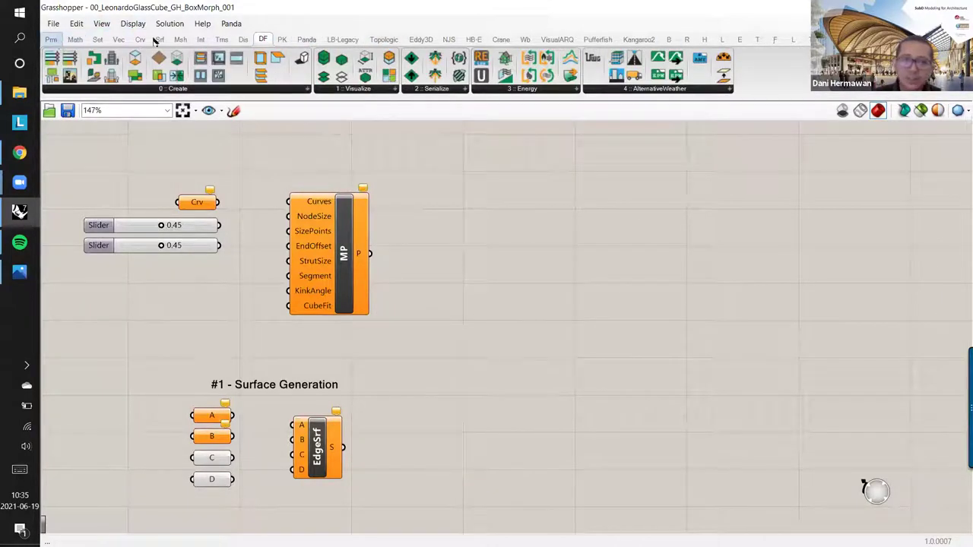
{"action": "left_click", "coordinate": [51, 39]}
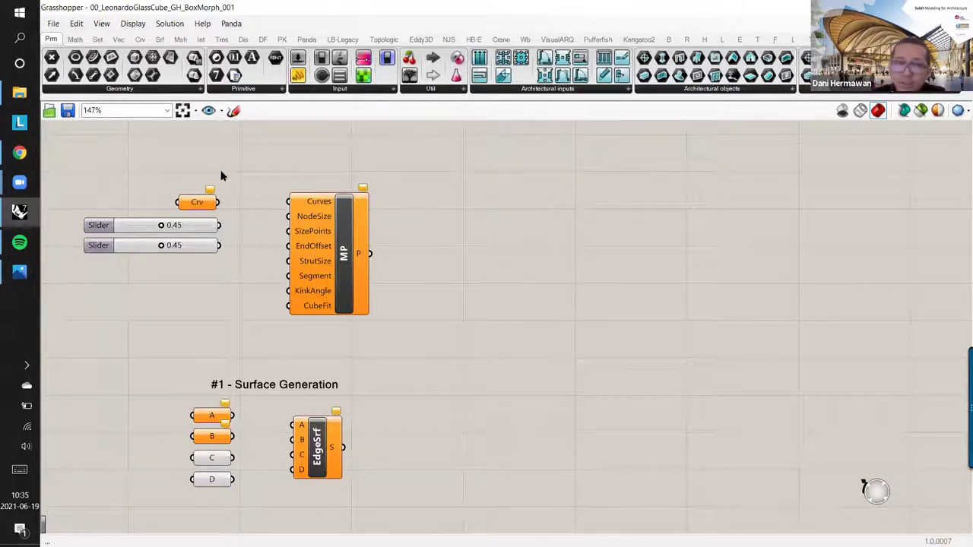
{"action": "right_click_drag", "start_coordinate": [257, 156], "coordinate": [320, 171]}
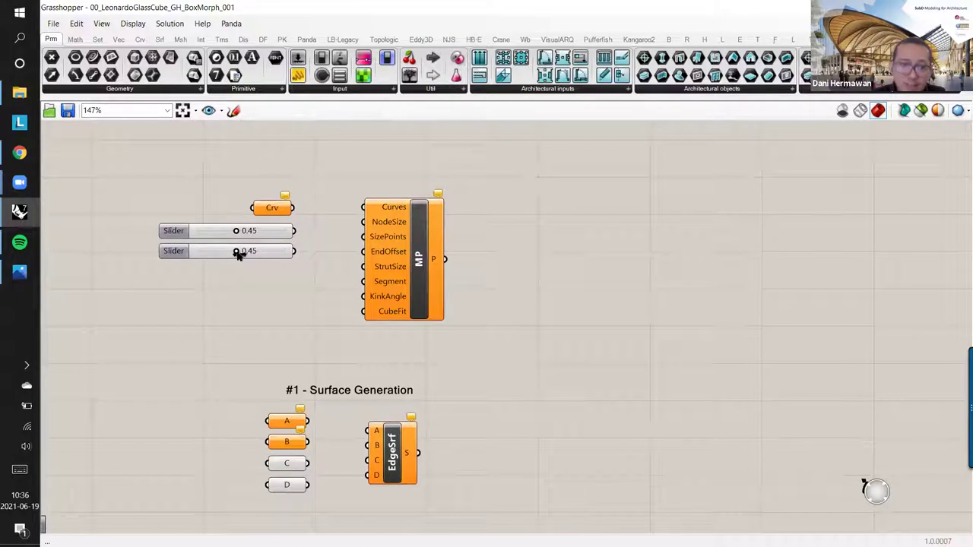
{"action": "right_click_drag", "start_coordinate": [267, 255], "coordinate": [323, 256]}
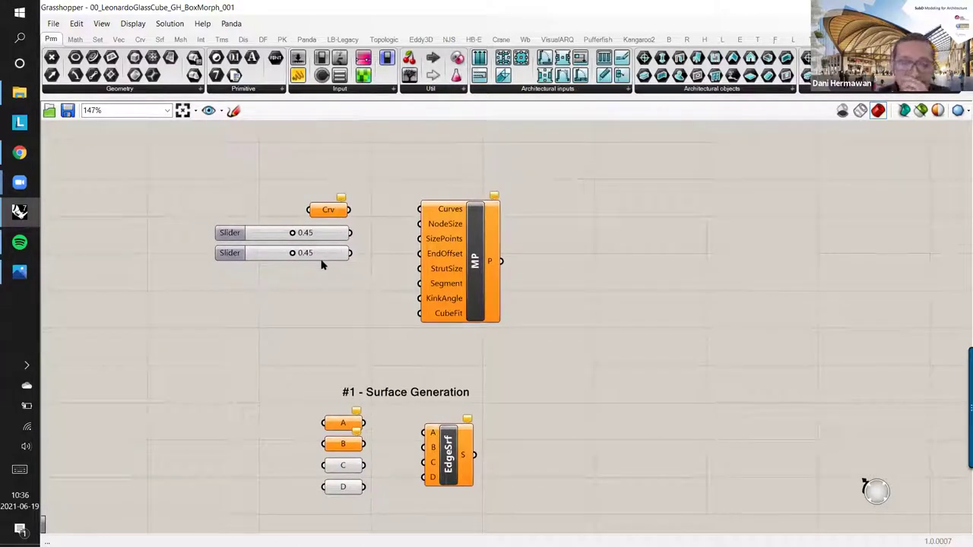
{"action": "right_click_drag", "start_coordinate": [574, 230], "coordinate": [577, 231]}
{"action": "left_click", "coordinate": [75, 39]}
{"action": "left_click", "coordinate": [98, 39]}
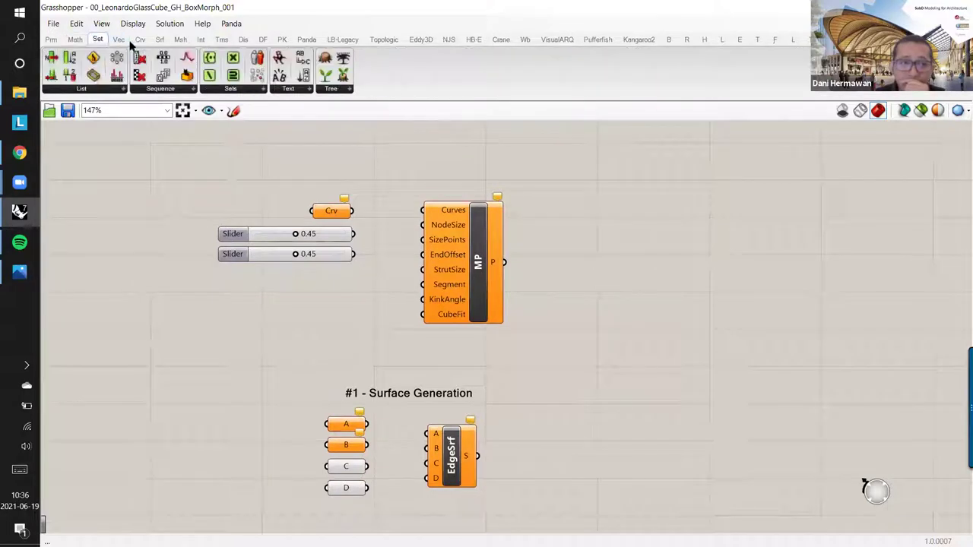
{"action": "left_click", "coordinate": [140, 40]}
{"action": "left_click", "coordinate": [160, 39]}
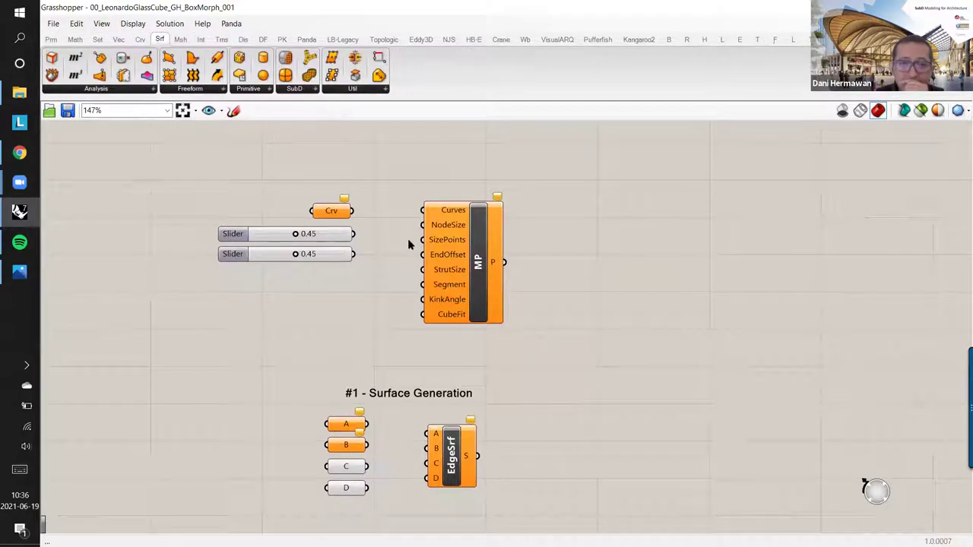
{"action": "left_click", "coordinate": [50, 40]}
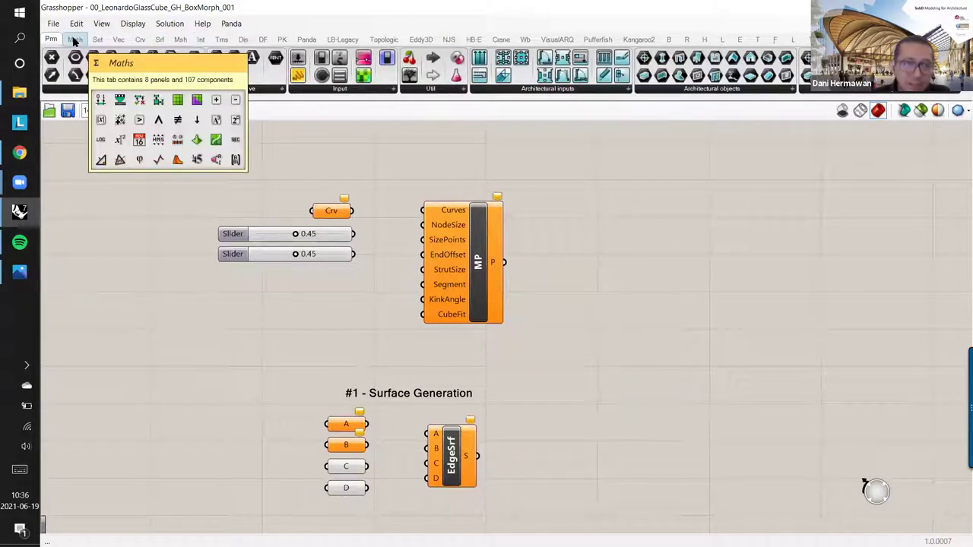
Step: Review the component categories in order from Maths, Sets, Vector and Curve through Surface, Mesh, Intersect, Transform and Display
{"action": "left_click", "coordinate": [75, 39]}
{"action": "left_click", "coordinate": [96, 40]}
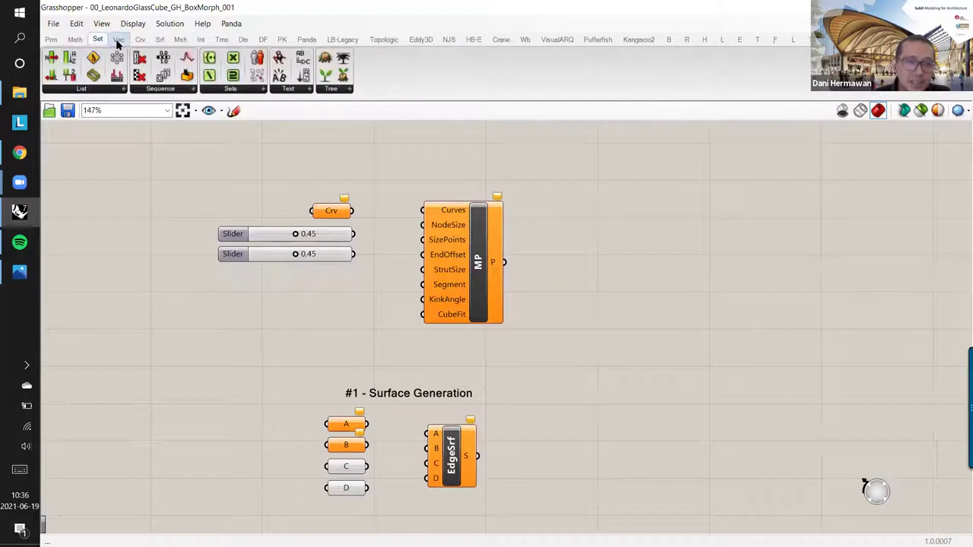
{"action": "left_click", "coordinate": [119, 39]}
{"action": "left_click", "coordinate": [140, 40]}
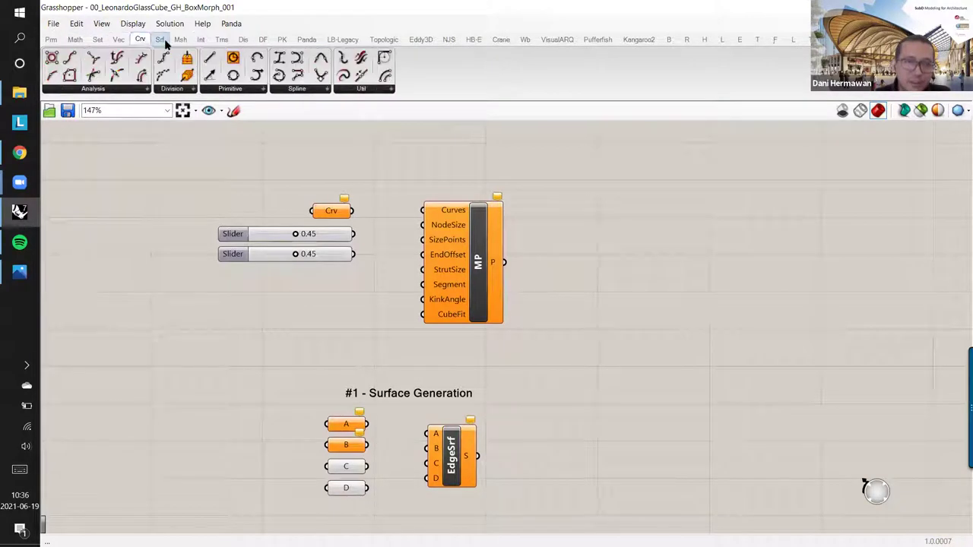
{"action": "left_click", "coordinate": [160, 39]}
{"action": "left_click", "coordinate": [180, 40]}
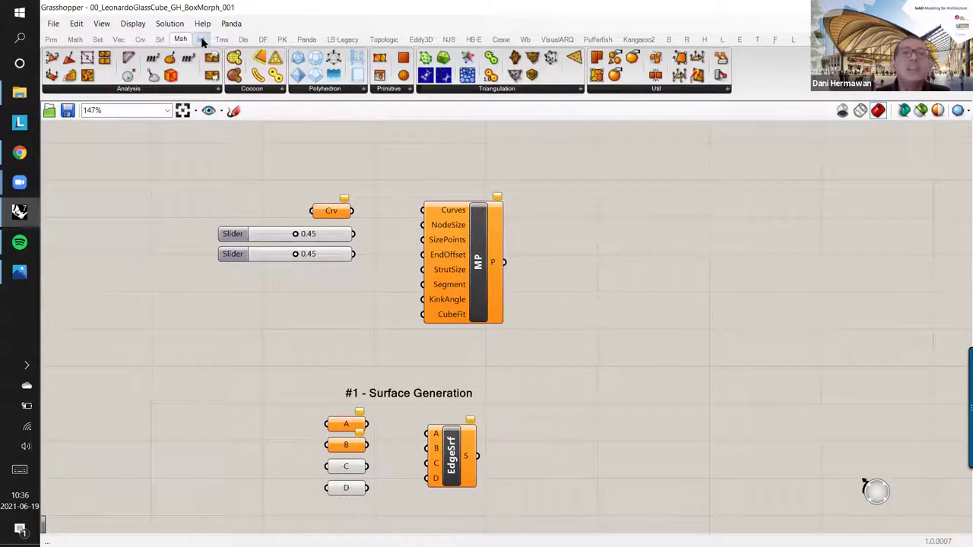
{"action": "left_click", "coordinate": [201, 40]}
{"action": "left_click", "coordinate": [221, 42]}
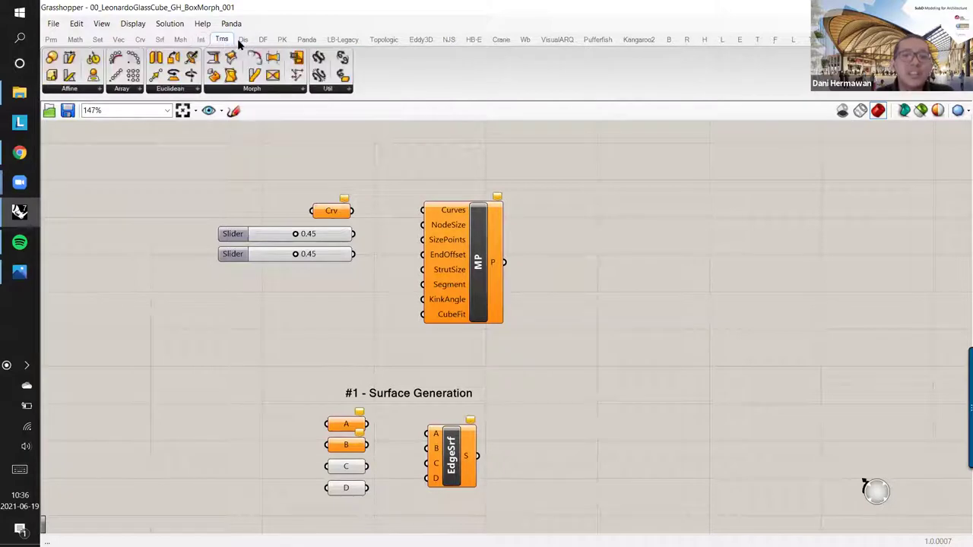
{"action": "left_click", "coordinate": [240, 44]}
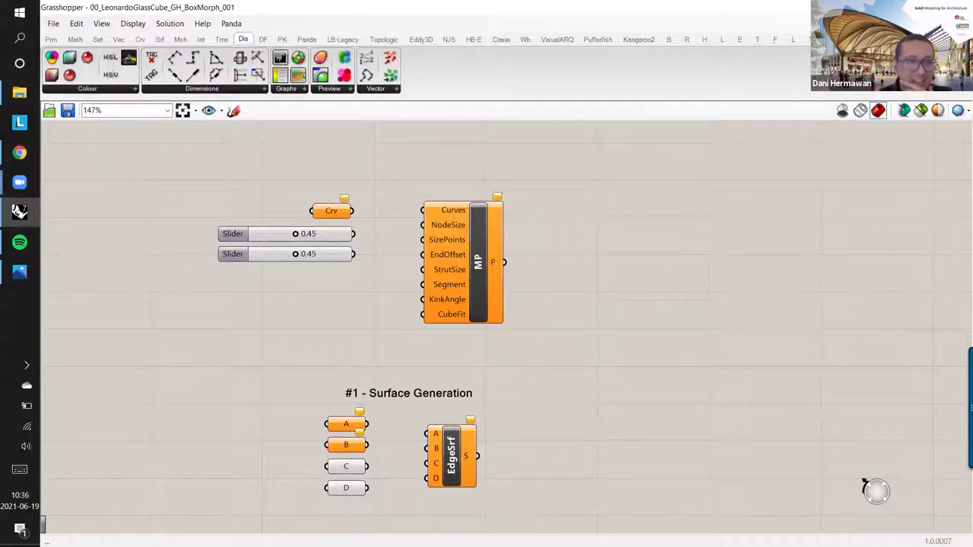
Step: Switch the Windows audio playback device to Speaker/HP (Realtek High Definition Audio) and back to LG HD (Intel(R) Display Audio)
{"action": "left_click", "coordinate": [27, 448]}
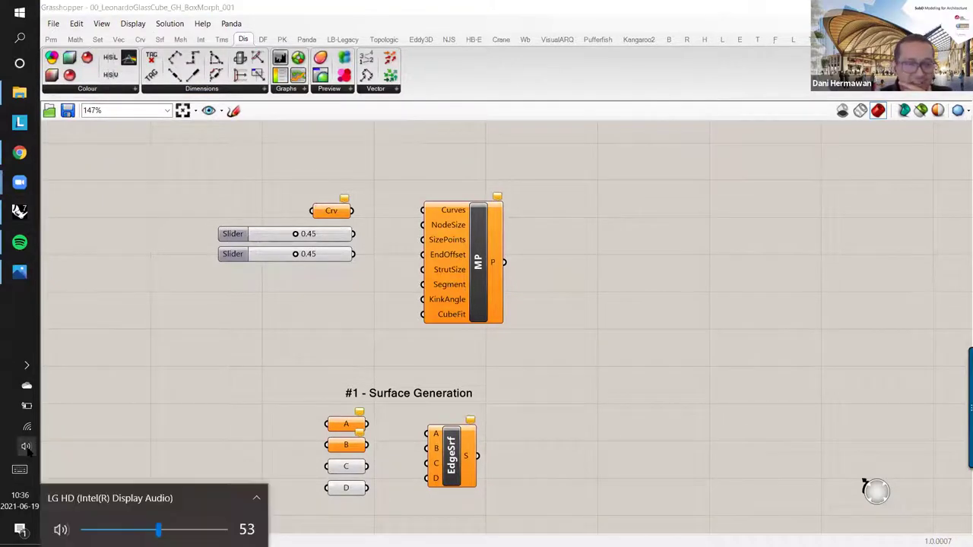
{"action": "left_click", "coordinate": [26, 450]}
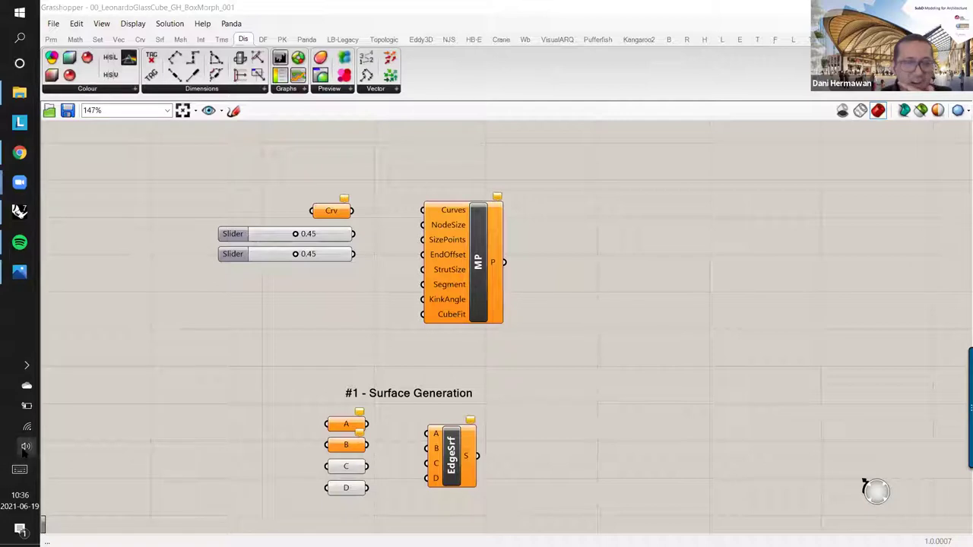
{"action": "left_click", "coordinate": [25, 448]}
{"action": "left_click", "coordinate": [204, 496]}
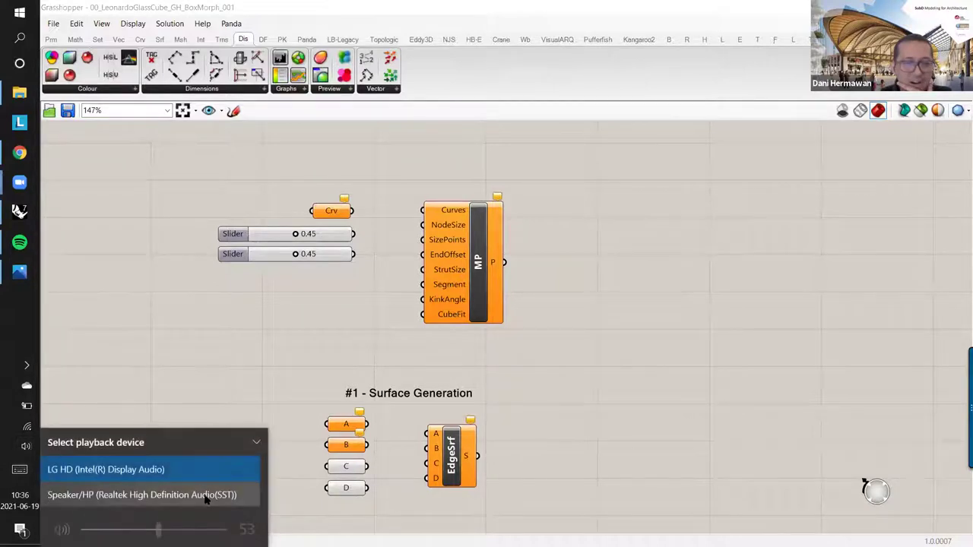
{"action": "left_click", "coordinate": [204, 494]}
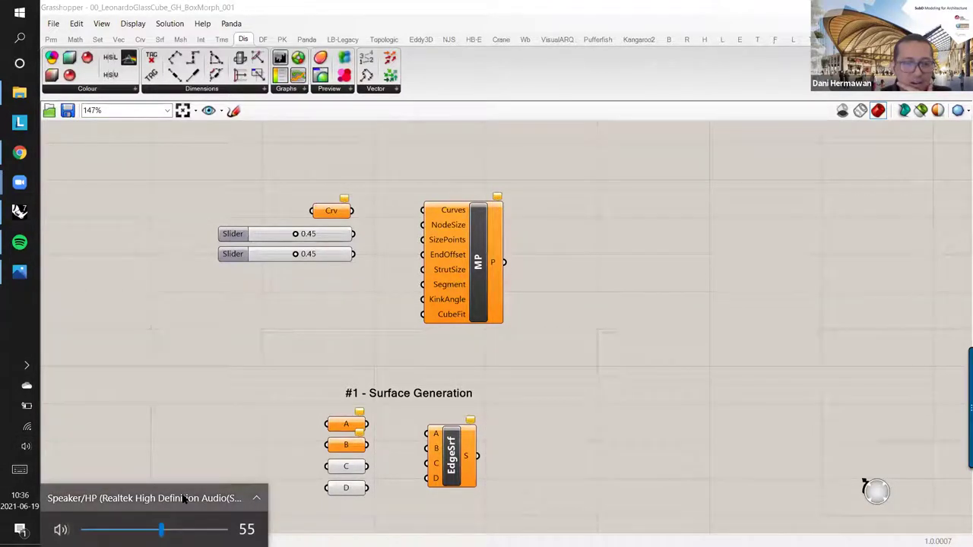
{"action": "left_click", "coordinate": [158, 498]}
{"action": "left_click", "coordinate": [156, 467]}
Step: Return to Grasshopper, show the Params components and examine the Crv parameter, sliders and MP component up close
{"action": "left_click", "coordinate": [20, 211]}
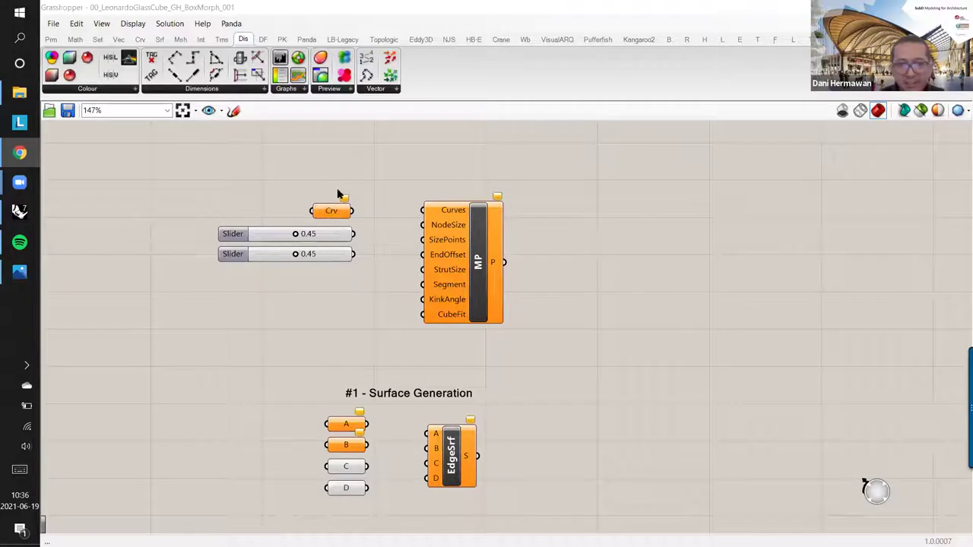
{"action": "right_click_drag", "start_coordinate": [338, 191], "coordinate": [358, 202]}
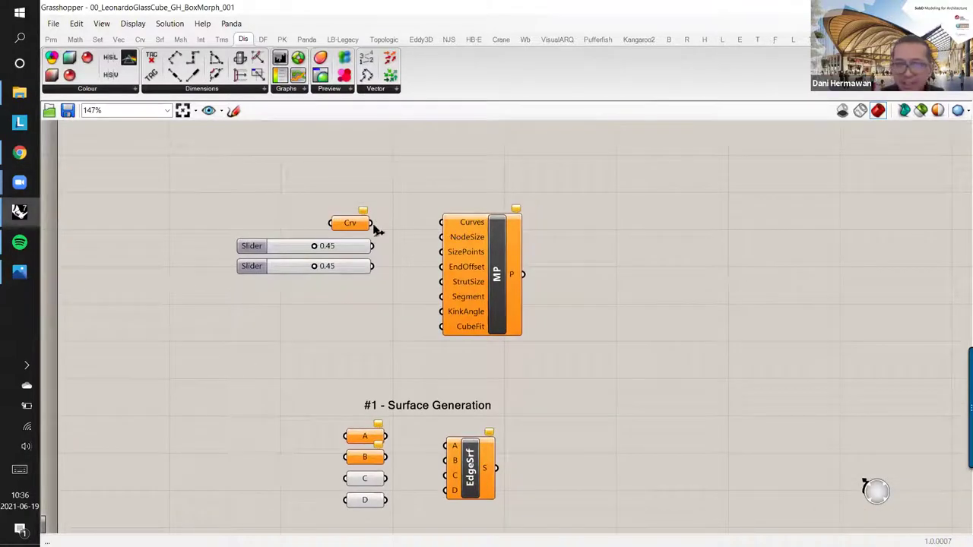
{"action": "left_click", "coordinate": [51, 39]}
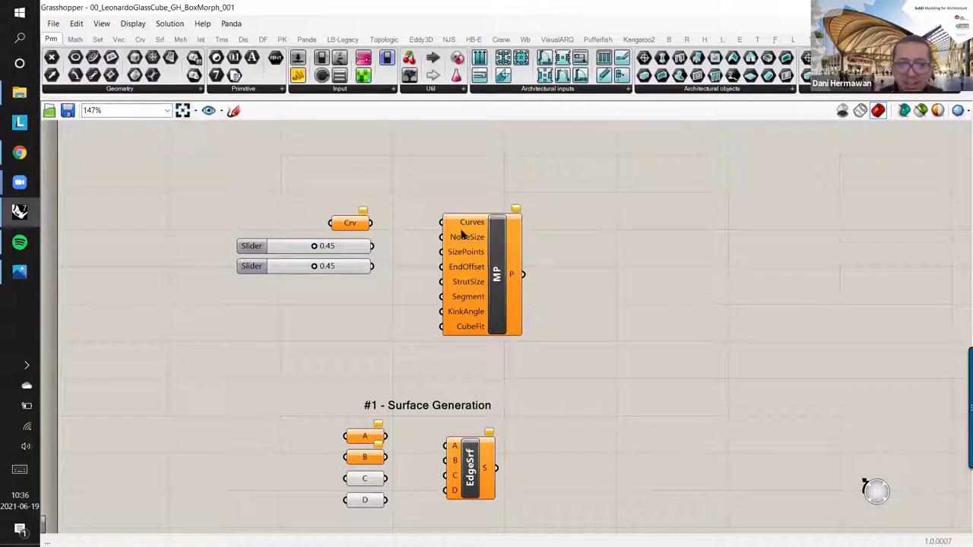
{"action": "scroll", "coordinate": [348, 233], "scroll_direction": "up", "scroll_amount": 1}
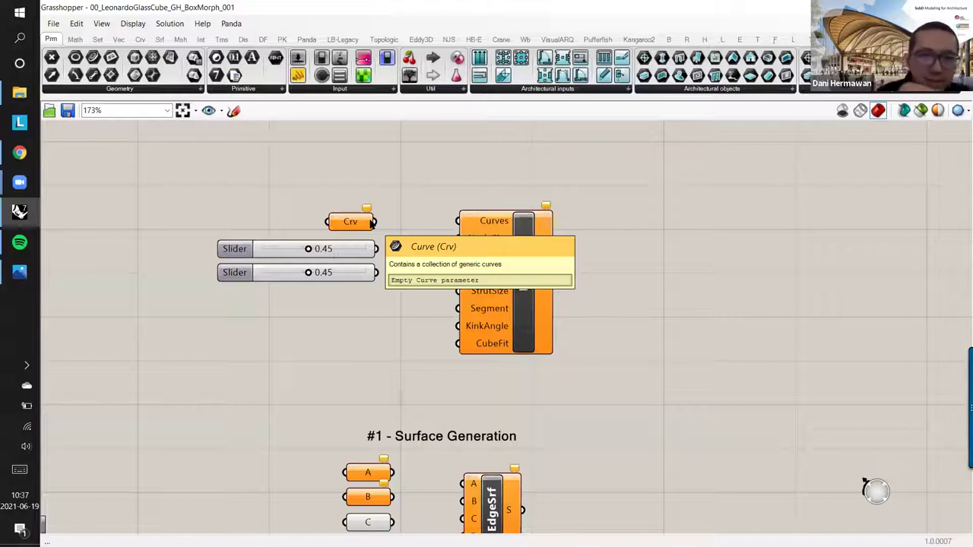
{"action": "left_click", "coordinate": [231, 111]}
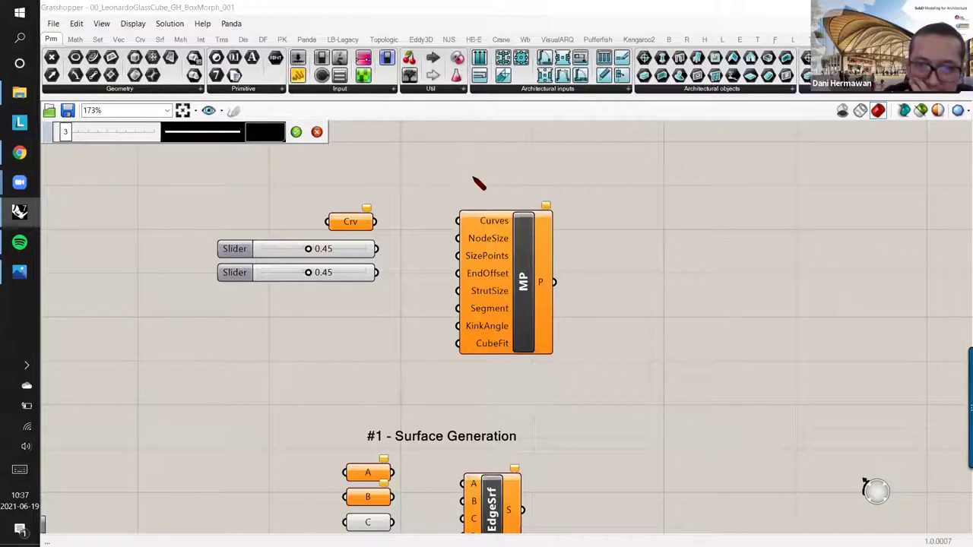
{"action": "mouse_move", "coordinate": [441, 202]}
{"action": "left_mouse_down"}
{"action": "mouse_move", "coordinate": [566, 201]}
{"action": "mouse_move", "coordinate": [480, 393]}
{"action": "mouse_move", "coordinate": [441, 199]}
{"action": "left_mouse_up"}
{"action": "left_click", "coordinate": [317, 132]}
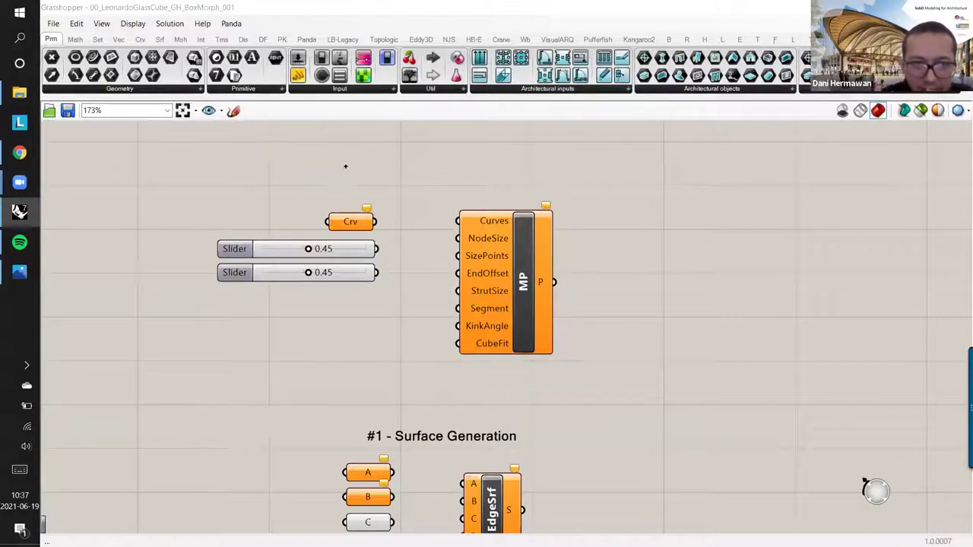
Step: Sketch two opposing curved lines over the MP component to divide its input side from its output side
{"action": "left_click", "coordinate": [233, 110]}
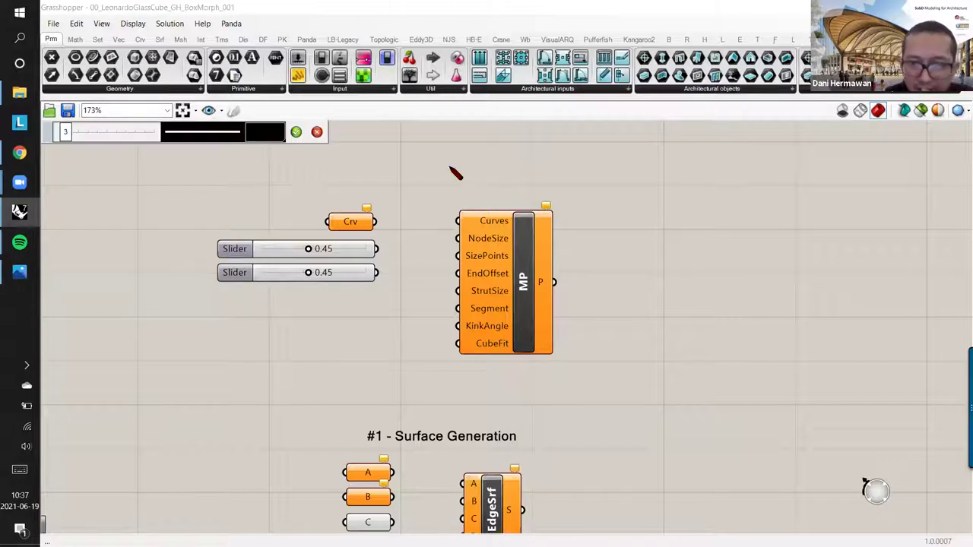
{"action": "mouse_move", "coordinate": [426, 150]}
{"action": "left_mouse_down"}
{"action": "mouse_move", "coordinate": [526, 301]}
{"action": "mouse_move", "coordinate": [467, 410]}
{"action": "left_mouse_up"}
{"action": "mouse_move", "coordinate": [649, 141]}
{"action": "left_mouse_down"}
{"action": "mouse_move", "coordinate": [569, 211]}
{"action": "mouse_move", "coordinate": [556, 364]}
{"action": "mouse_move", "coordinate": [612, 428]}
{"action": "left_mouse_up"}
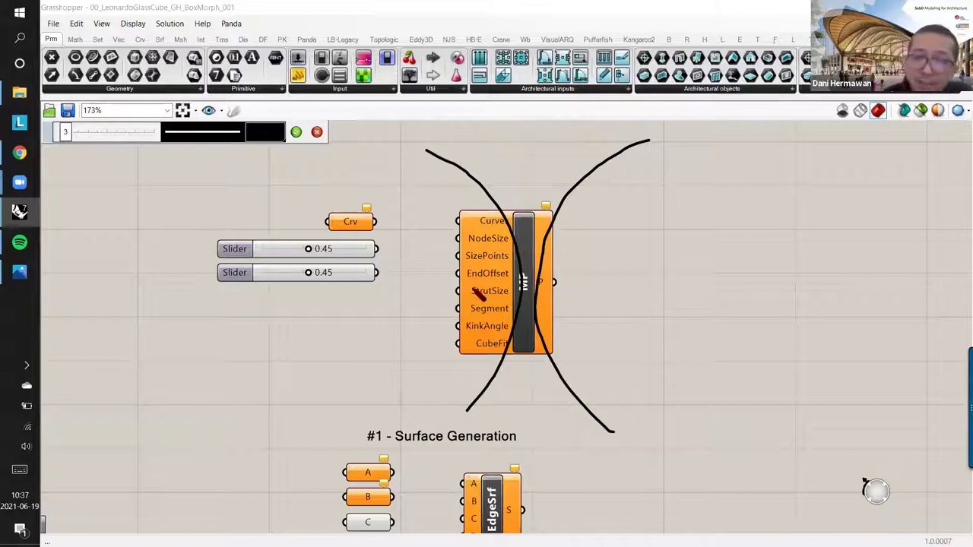
Step: Sketch an arrow leading away from the input side of the MP component and handwrite the label INPUT beside it
{"action": "left_click_drag", "start_coordinate": [372, 369], "coordinate": [471, 366]}
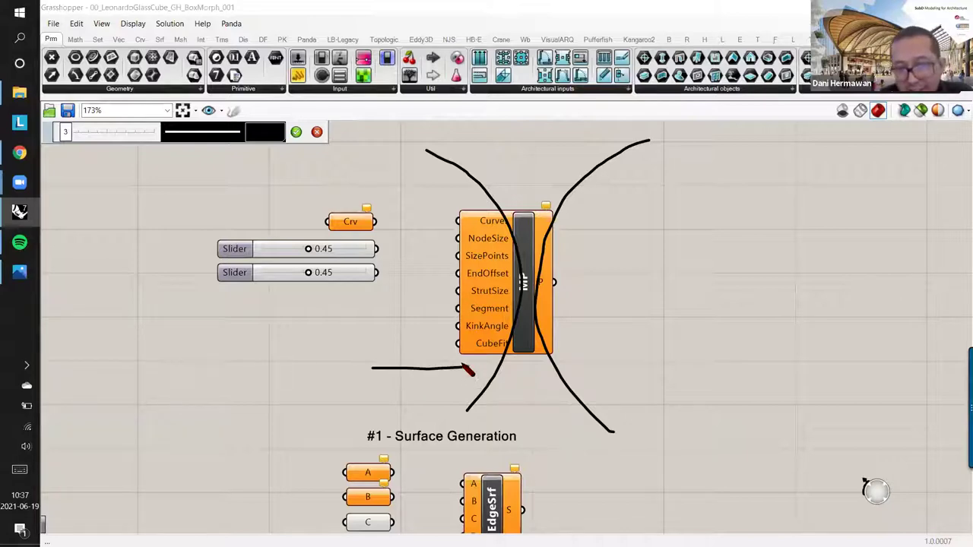
{"action": "left_click_drag", "start_coordinate": [395, 353], "coordinate": [391, 386]}
{"action": "mouse_move", "coordinate": [243, 355]}
{"action": "left_mouse_down"}
{"action": "mouse_move", "coordinate": [243, 390]}
{"action": "mouse_move", "coordinate": [266, 357]}
{"action": "mouse_move", "coordinate": [320, 368]}
{"action": "mouse_move", "coordinate": [318, 357]}
{"action": "left_mouse_up"}
{"action": "left_click_drag", "start_coordinate": [319, 358], "coordinate": [342, 353]}
{"action": "left_click_drag", "start_coordinate": [330, 356], "coordinate": [330, 402]}
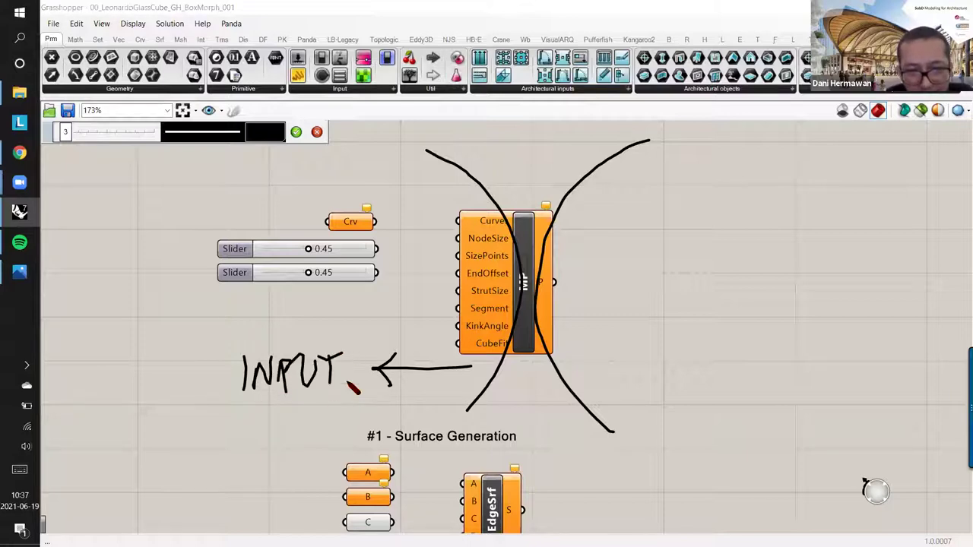
Step: Sketch an arrow leading away from the output side of the MP component and handwrite the label OUTPUT beside it
{"action": "mouse_move", "coordinate": [582, 368]}
{"action": "left_mouse_down"}
{"action": "mouse_move", "coordinate": [652, 365]}
{"action": "mouse_move", "coordinate": [638, 377]}
{"action": "mouse_move", "coordinate": [680, 380]}
{"action": "left_mouse_up"}
{"action": "mouse_move", "coordinate": [688, 361]}
{"action": "left_mouse_down"}
{"action": "mouse_move", "coordinate": [741, 354]}
{"action": "mouse_move", "coordinate": [732, 398]}
{"action": "left_mouse_up"}
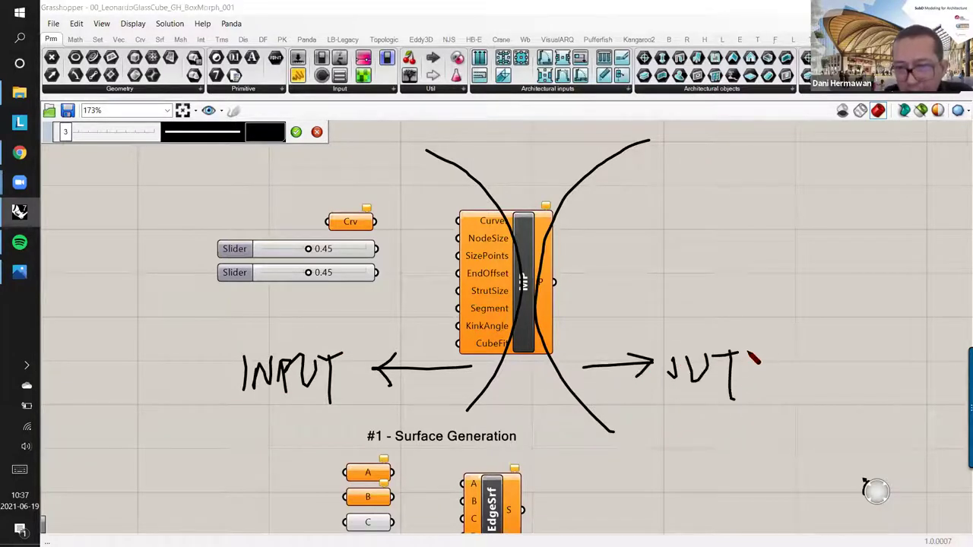
{"action": "mouse_move", "coordinate": [750, 355]}
{"action": "left_mouse_down"}
{"action": "mouse_move", "coordinate": [746, 396]}
{"action": "mouse_move", "coordinate": [749, 367]}
{"action": "left_mouse_up"}
{"action": "left_click_drag", "start_coordinate": [766, 359], "coordinate": [806, 360]}
{"action": "left_click_drag", "start_coordinate": [807, 356], "coordinate": [811, 377]}
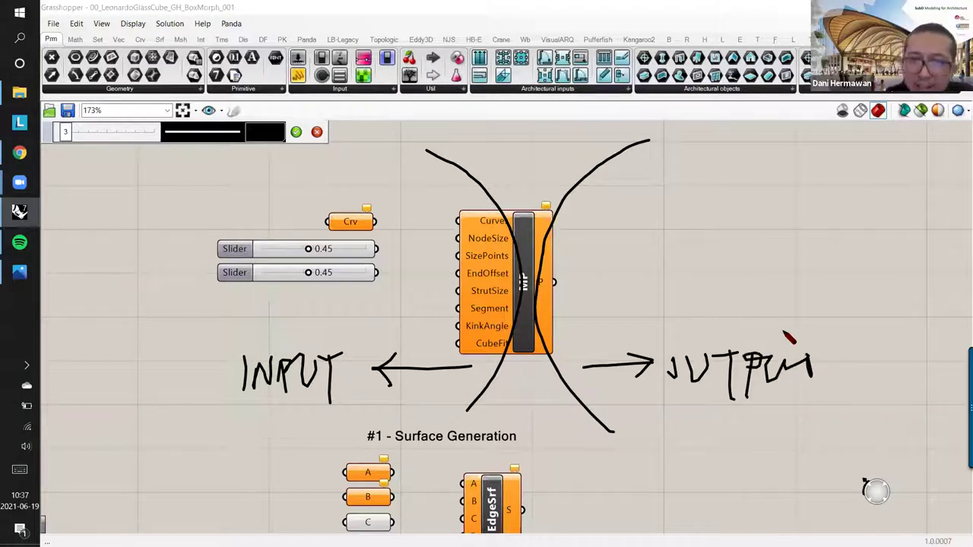
Step: Sketch arrows above and below the MP component pointing at its central bar, and discard the whole sketch
{"action": "mouse_move", "coordinate": [523, 141]}
{"action": "left_mouse_down"}
{"action": "mouse_move", "coordinate": [523, 204]}
{"action": "mouse_move", "coordinate": [534, 177]}
{"action": "left_mouse_up"}
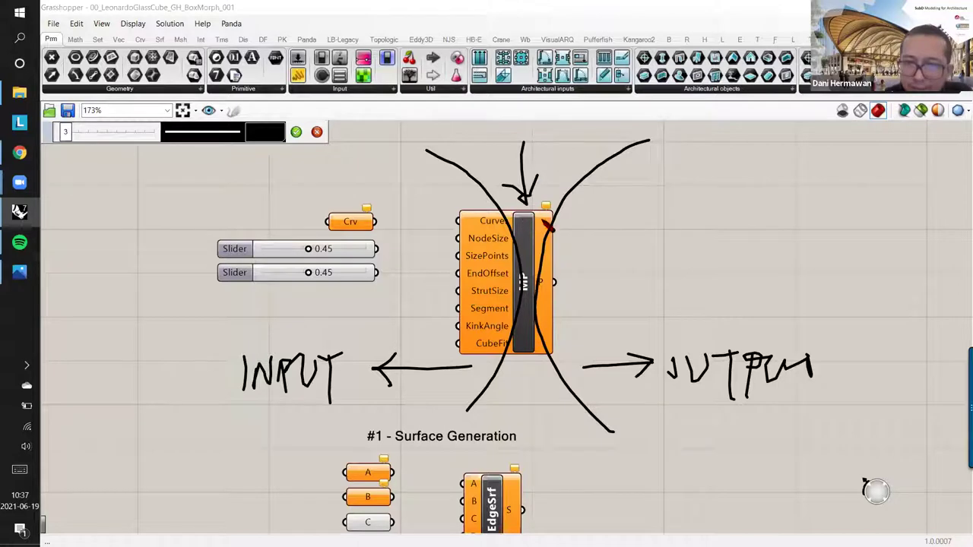
{"action": "mouse_move", "coordinate": [526, 418]}
{"action": "left_mouse_down"}
{"action": "mouse_move", "coordinate": [523, 365]}
{"action": "mouse_move", "coordinate": [537, 380]}
{"action": "left_mouse_up"}
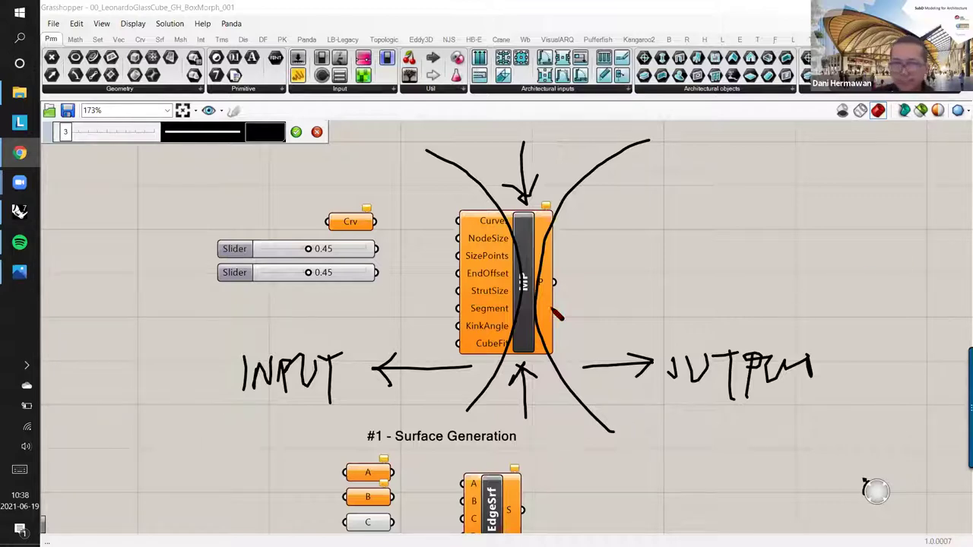
{"action": "left_click", "coordinate": [317, 132]}
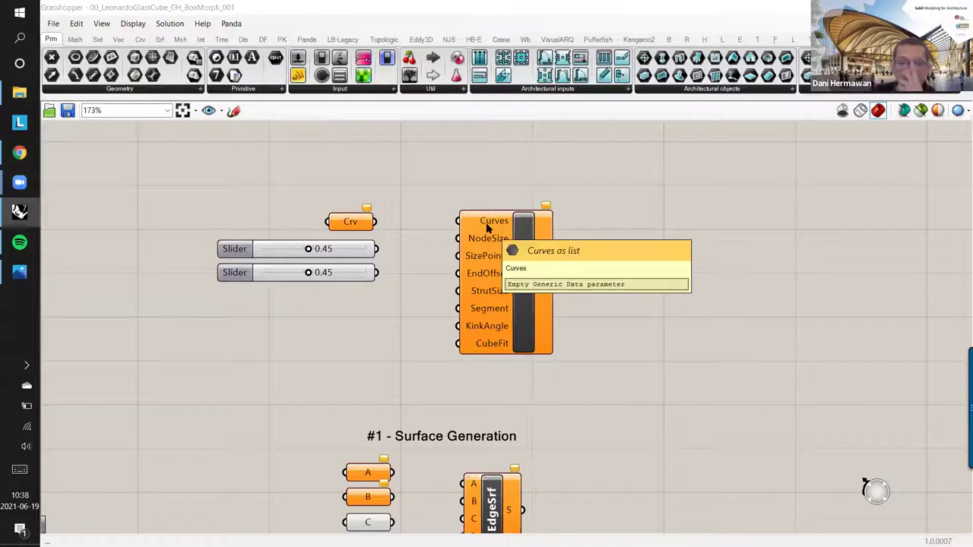
Step: Examine the descriptions of the MultiPipe component and its Curves input, and the options offered for Curves, NodeSize and StrutSize
{"action": "mouse_move", "coordinate": [496, 225]}
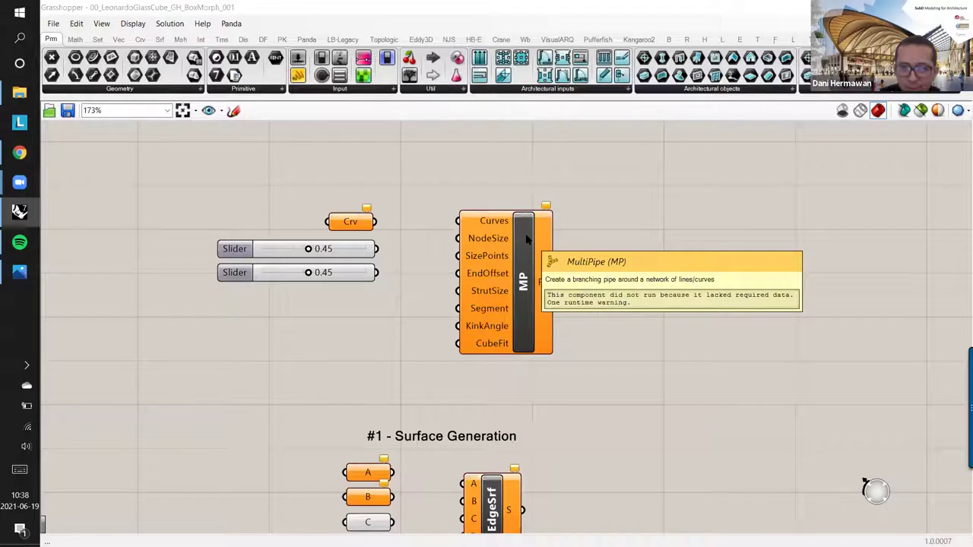
{"action": "right_click", "coordinate": [487, 220]}
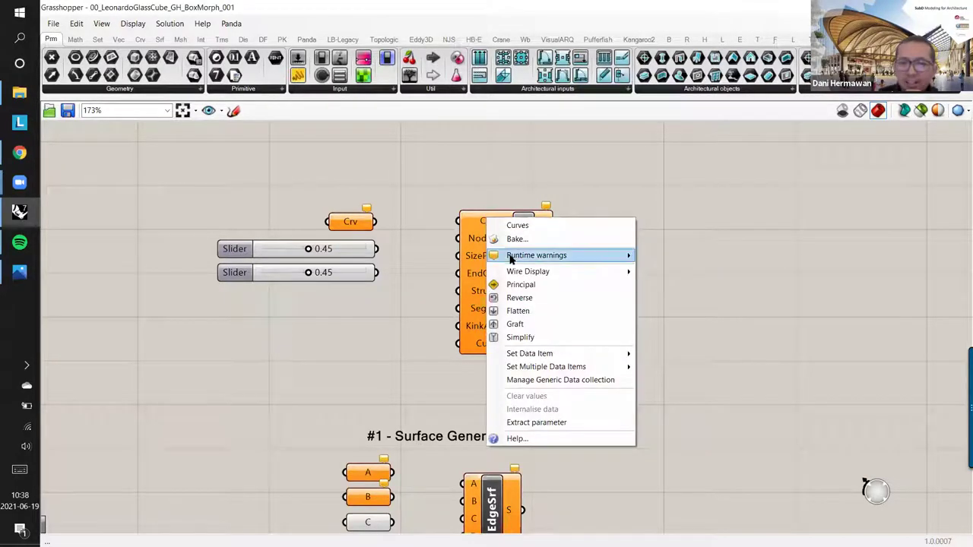
{"action": "right_click", "coordinate": [471, 224]}
{"action": "right_click", "coordinate": [470, 222]}
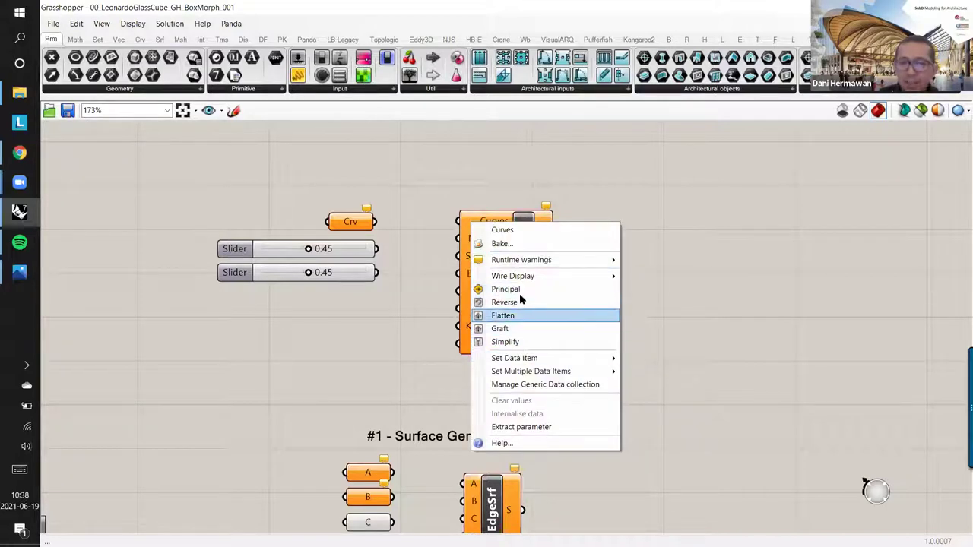
{"action": "left_click", "coordinate": [530, 174]}
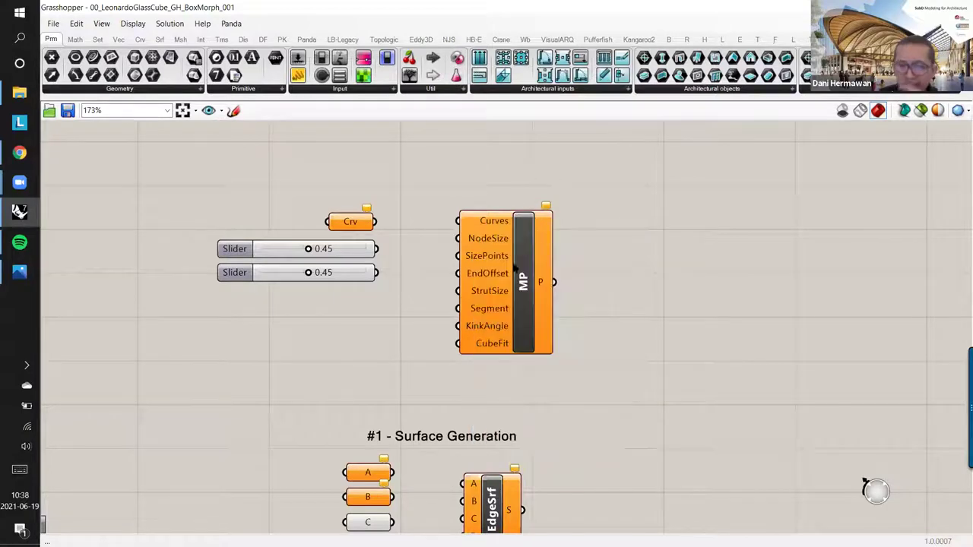
{"action": "right_click", "coordinate": [494, 242]}
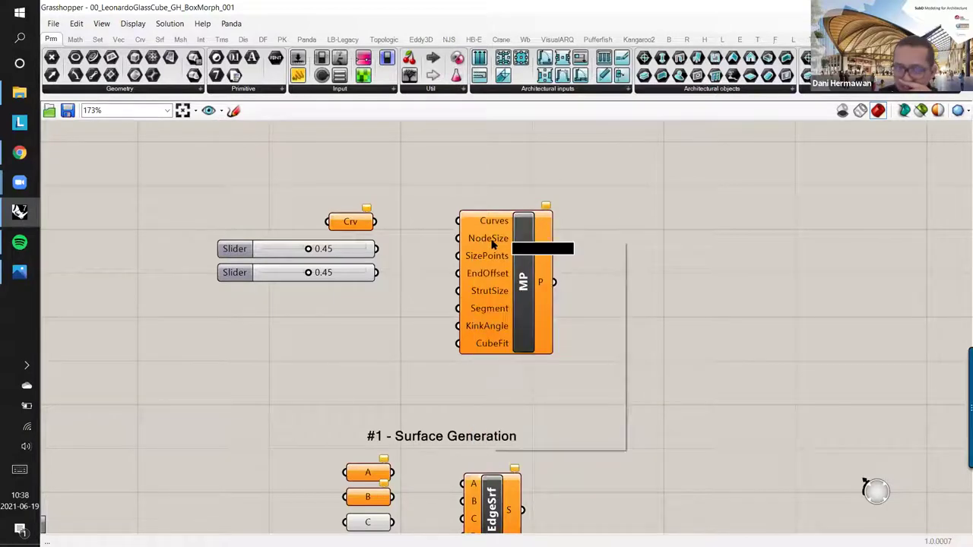
{"action": "right_click", "coordinate": [481, 290]}
{"action": "left_click", "coordinate": [447, 261]}
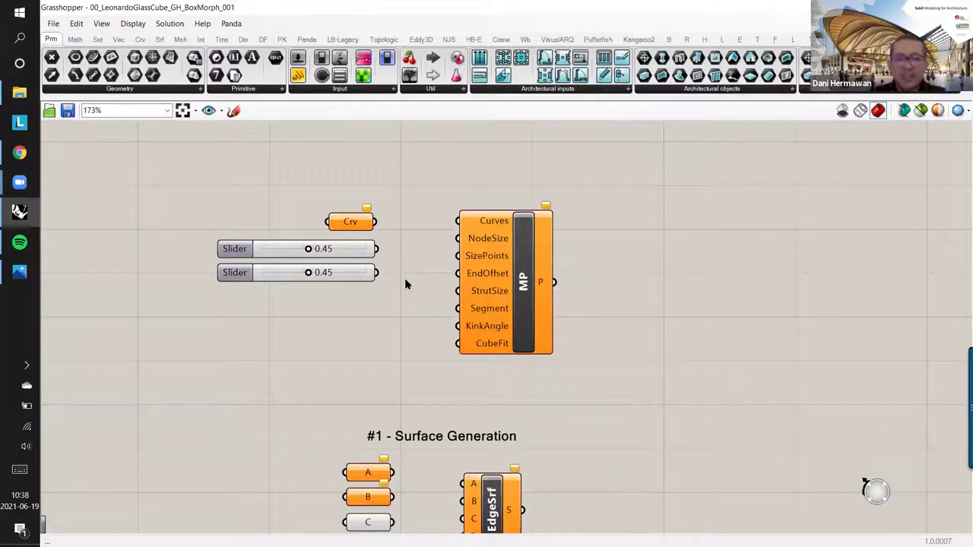
Step: Move the MultiPipe component slightly farther away from the Crv parameter and the sliders
{"action": "right_click_drag", "start_coordinate": [479, 363], "coordinate": [564, 277]}
{"action": "left_click_drag", "start_coordinate": [565, 277], "coordinate": [578, 281]}
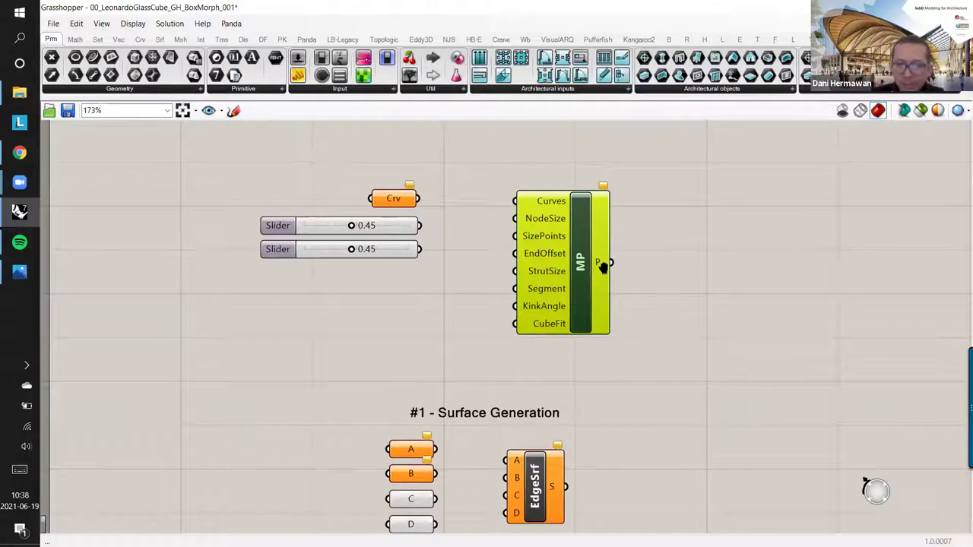
{"action": "right_click_drag", "start_coordinate": [515, 235], "coordinate": [506, 258]}
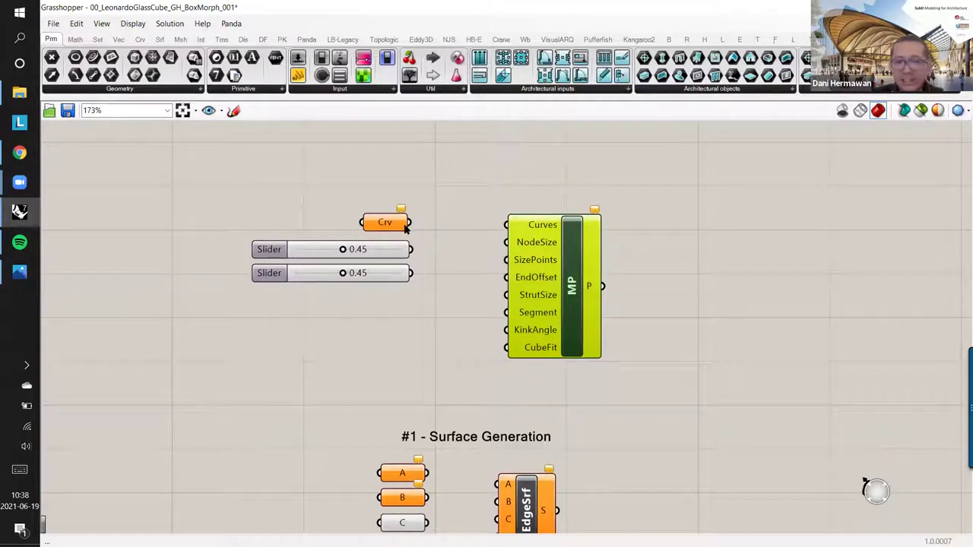
Step: Connect Crv to MultiPipe's Curves input, try to feed output P back into Crv, and read Crv's messages
{"action": "left_click_drag", "start_coordinate": [409, 223], "coordinate": [519, 221]}
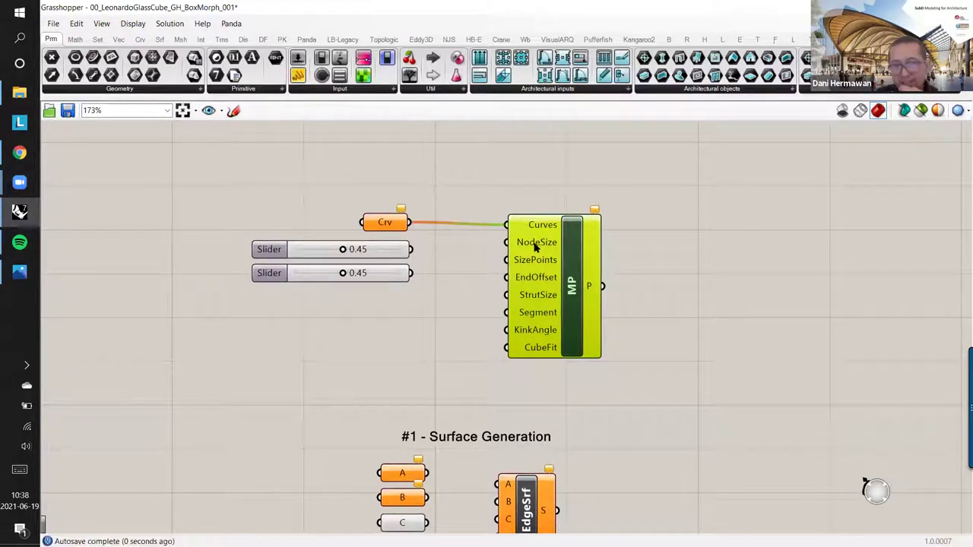
{"action": "left_click_drag", "start_coordinate": [602, 286], "coordinate": [362, 223]}
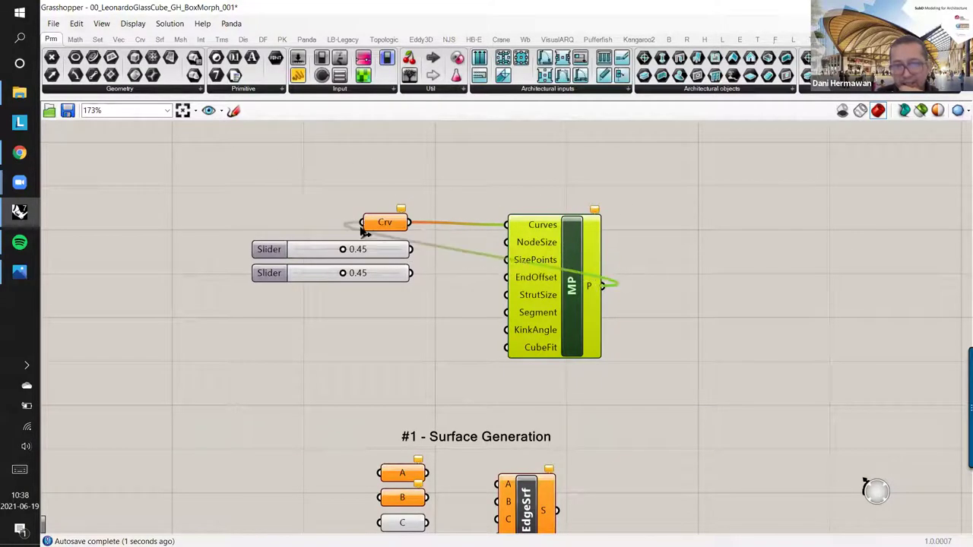
{"action": "left_click", "coordinate": [400, 210]}
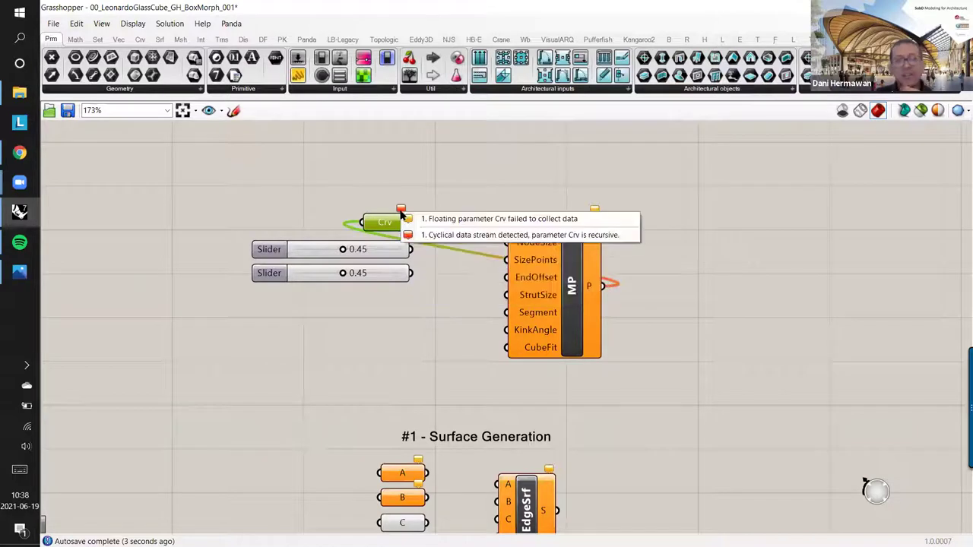
Step: Undo the feedback connection into Crv and the connection between Crv and the Curves input
{"action": "left_click", "coordinate": [435, 202]}
{"action": "key", "text": "ctrl+z"}
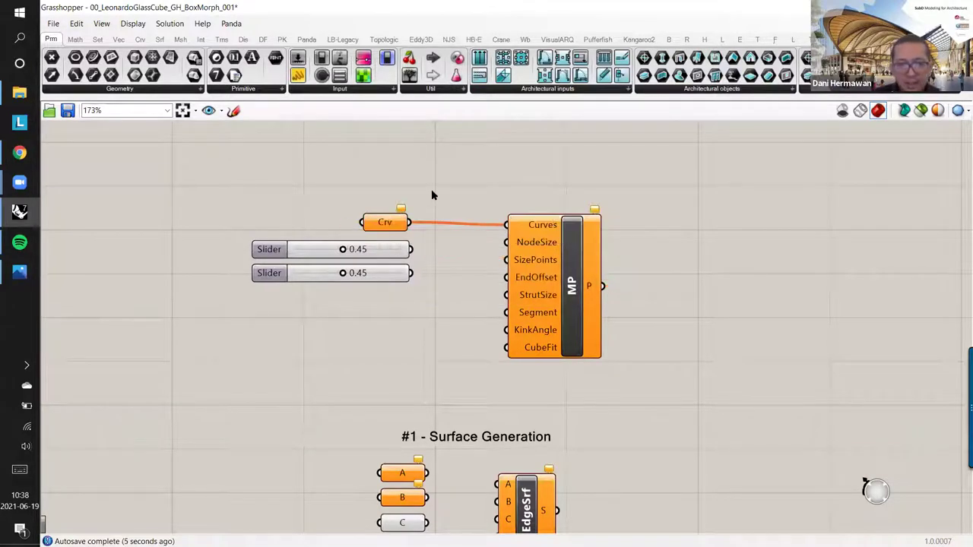
{"action": "key", "text": "ctrl+z"}
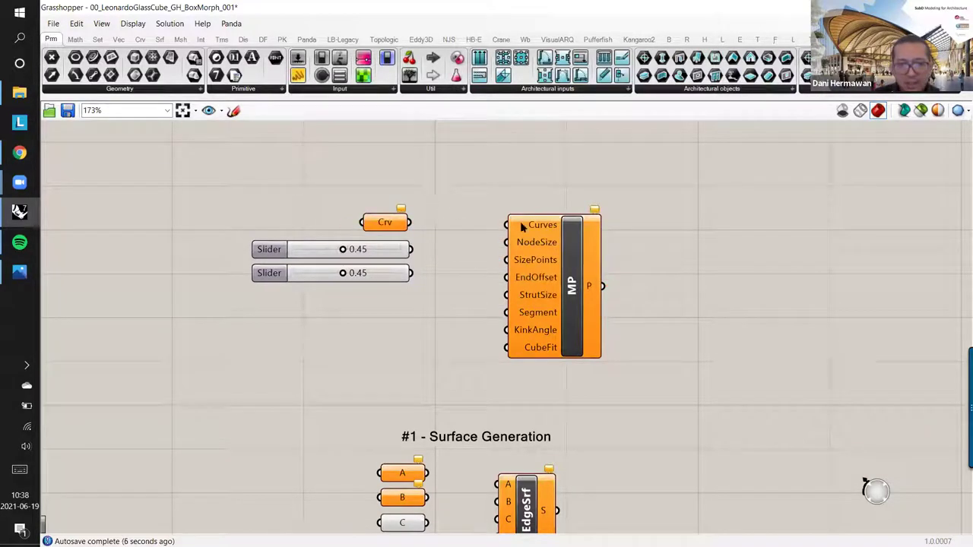
Step: Arrange the Grasshopper window at nearly full height beside Rhino's Perspective view, with Crv and MultiPipe both in sight
{"action": "left_click", "coordinate": [382, 222]}
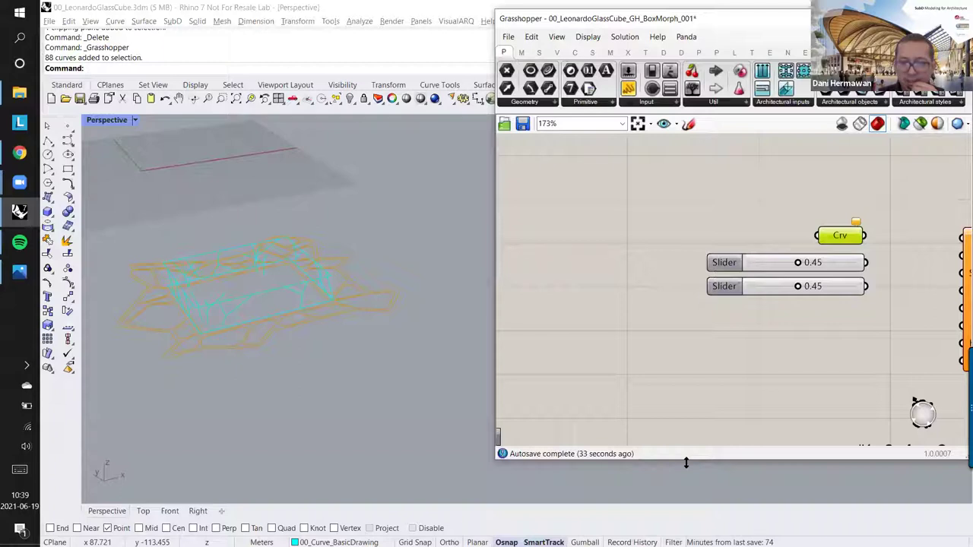
{"action": "left_click_drag", "start_coordinate": [685, 463], "coordinate": [686, 545]}
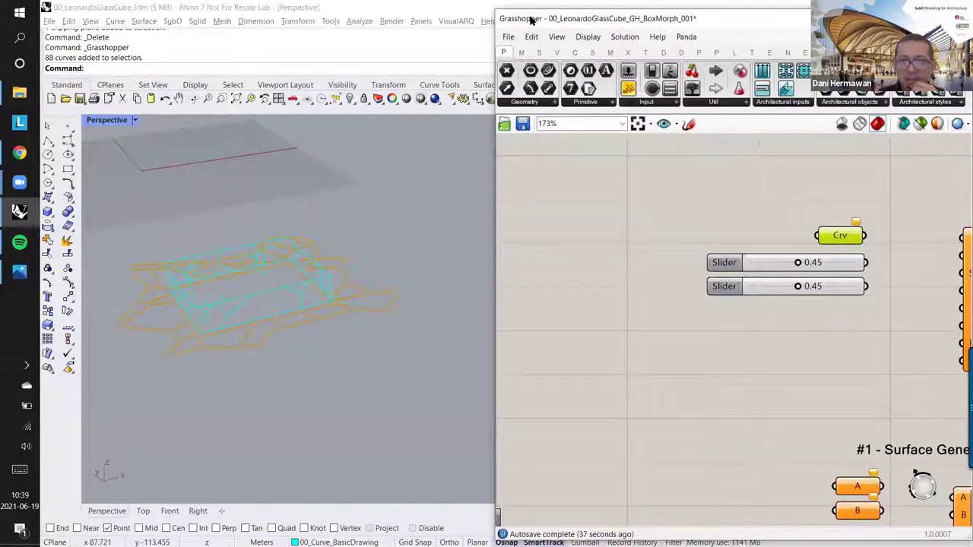
{"action": "left_click_drag", "start_coordinate": [531, 21], "coordinate": [527, 14]}
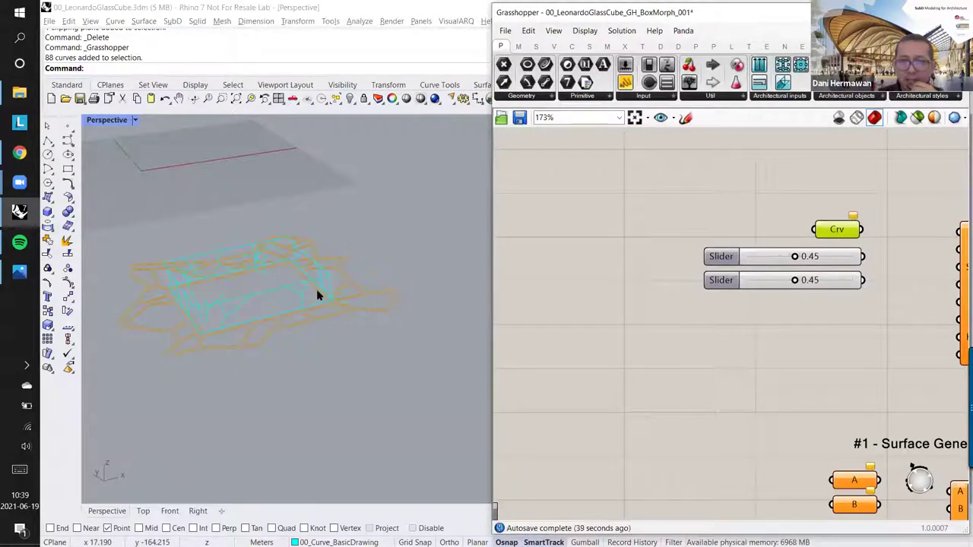
{"action": "left_click", "coordinate": [322, 382]}
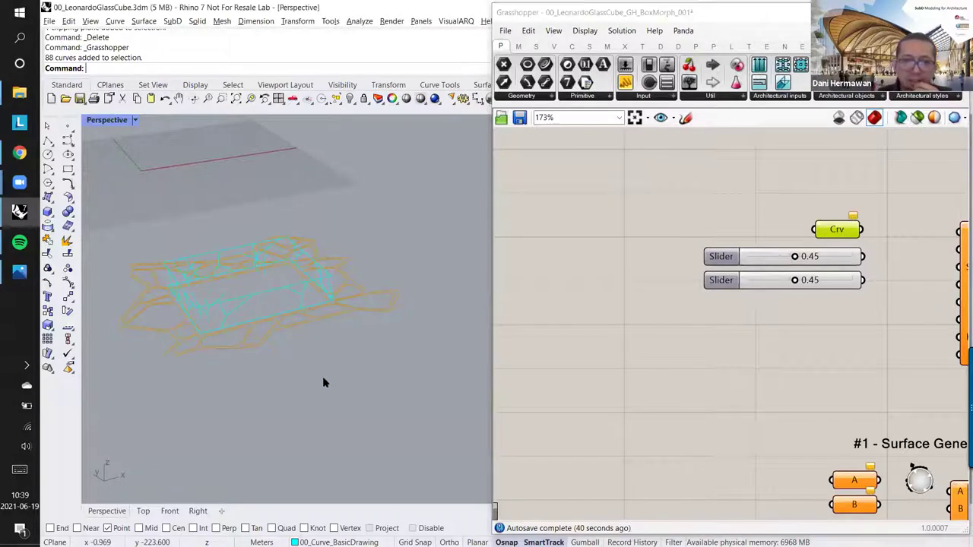
{"action": "right_click_drag", "start_coordinate": [774, 192], "coordinate": [628, 158]}
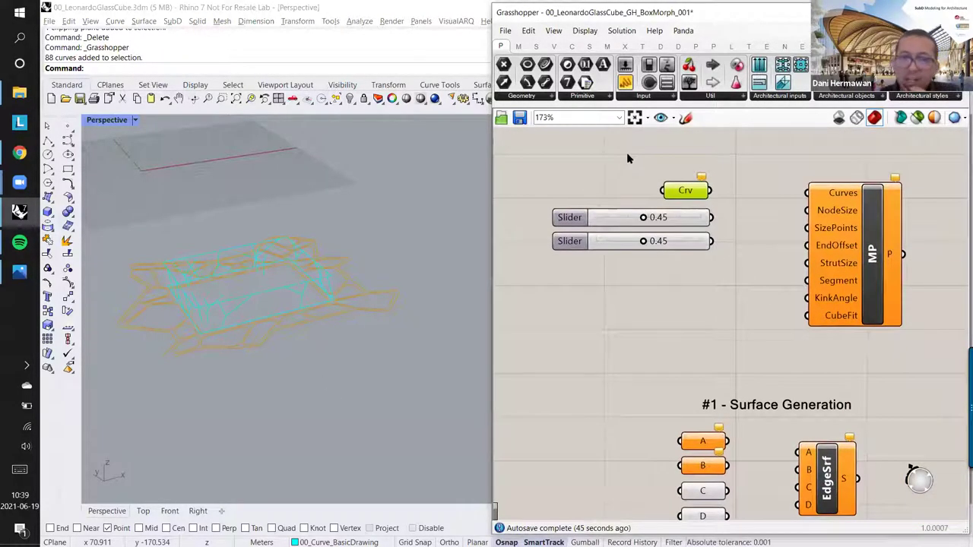
Step: Use Set one Curve to reference a single short cyan line from the Rhino model in the Crv parameter
{"action": "right_click", "coordinate": [684, 191]}
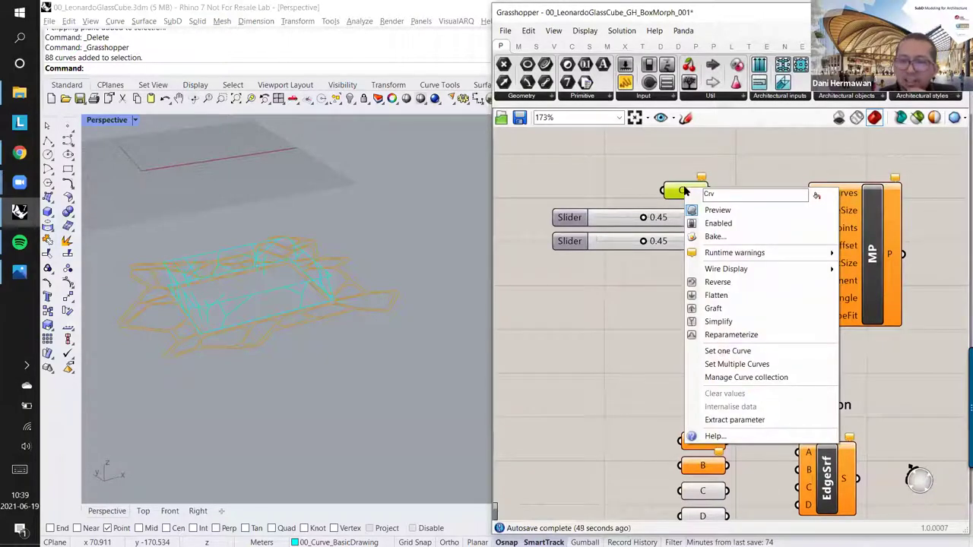
{"action": "left_click", "coordinate": [637, 177]}
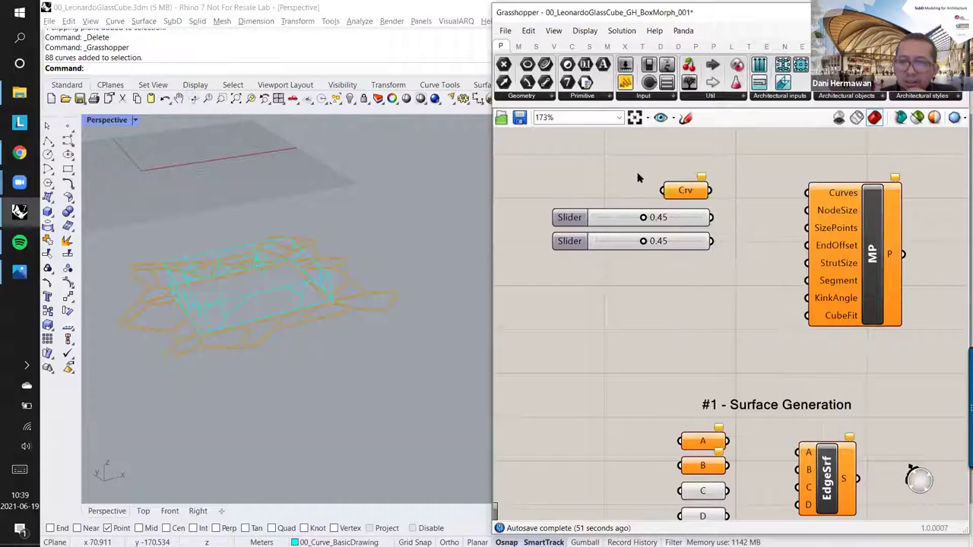
{"action": "right_click", "coordinate": [686, 193]}
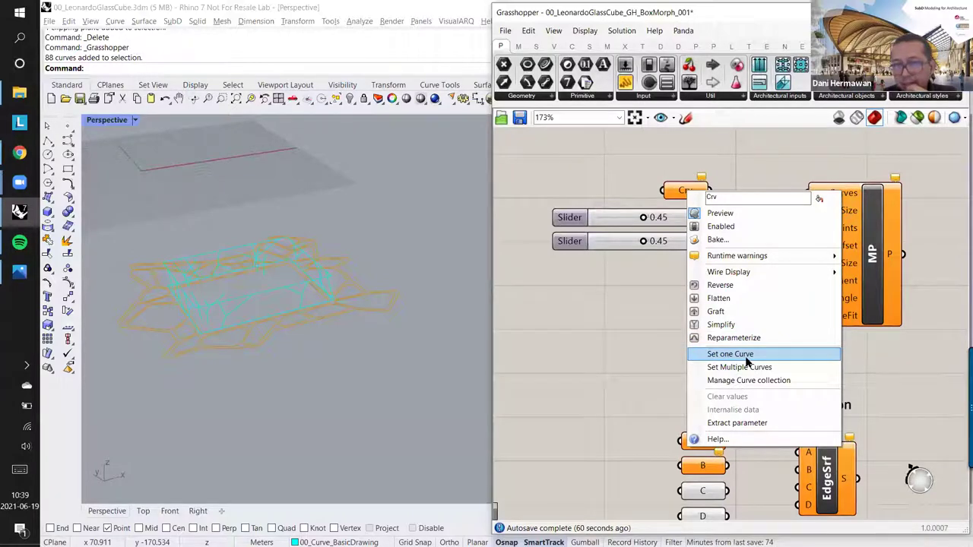
{"action": "left_click", "coordinate": [745, 356]}
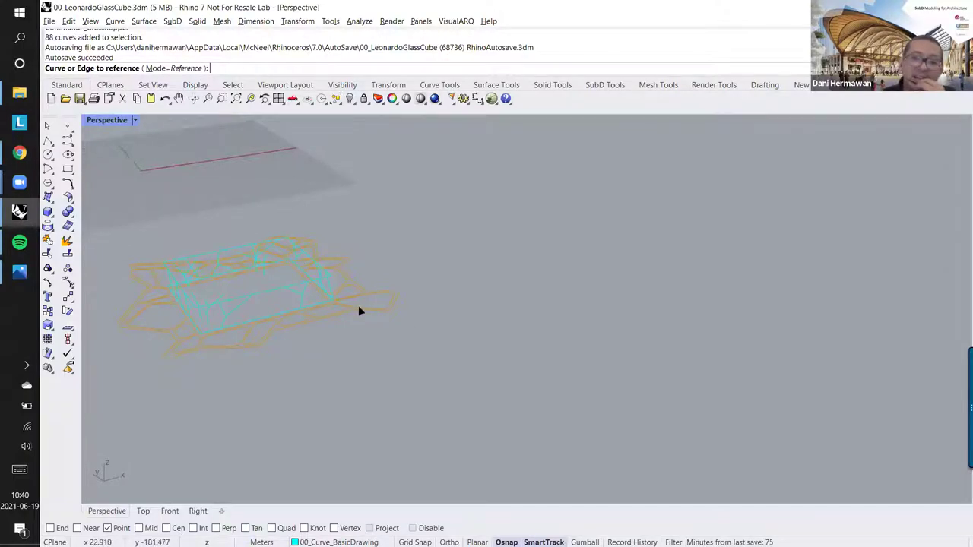
{"action": "left_click", "coordinate": [299, 299]}
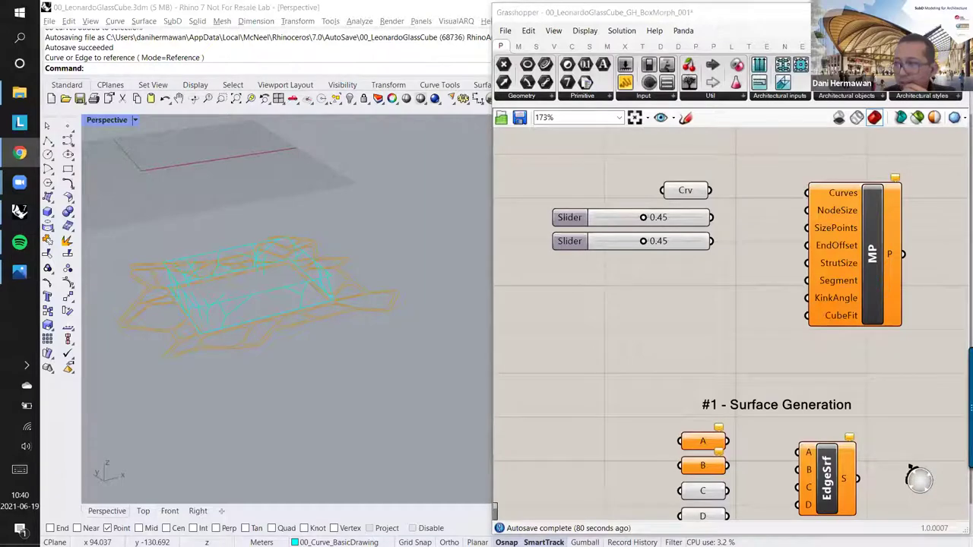
Step: Inspect the Crv parameter's contents and examine its highlighted line up close in Rhino's Perspective view
{"action": "mouse_move", "coordinate": [686, 194]}
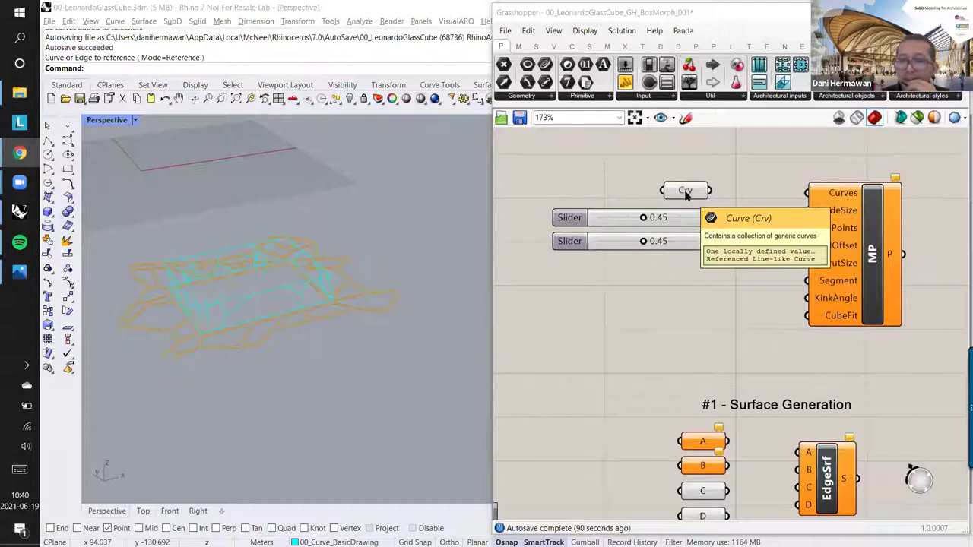
{"action": "scroll", "coordinate": [685, 195], "scroll_direction": "up", "scroll_amount": 3}
{"action": "scroll", "coordinate": [685, 192], "scroll_direction": "down", "scroll_amount": 2}
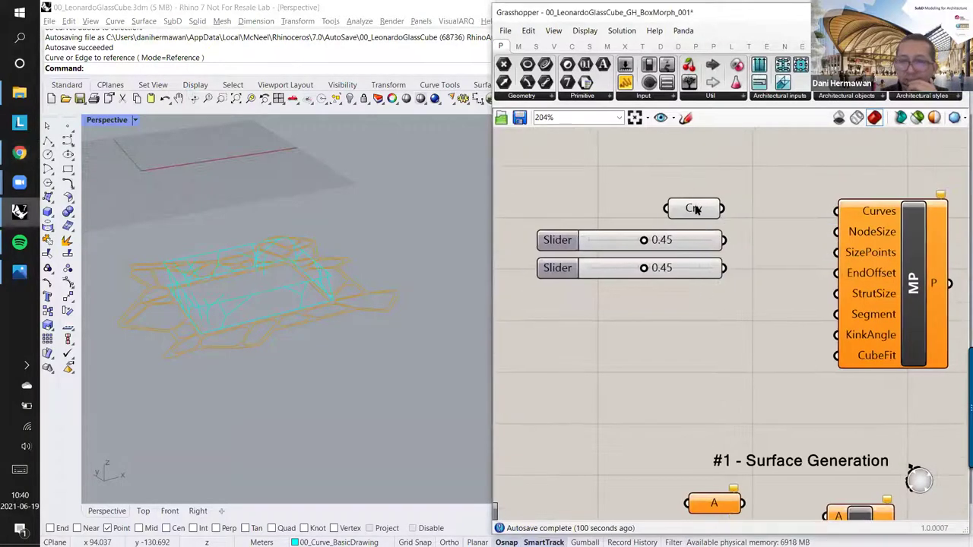
{"action": "left_click", "coordinate": [695, 208]}
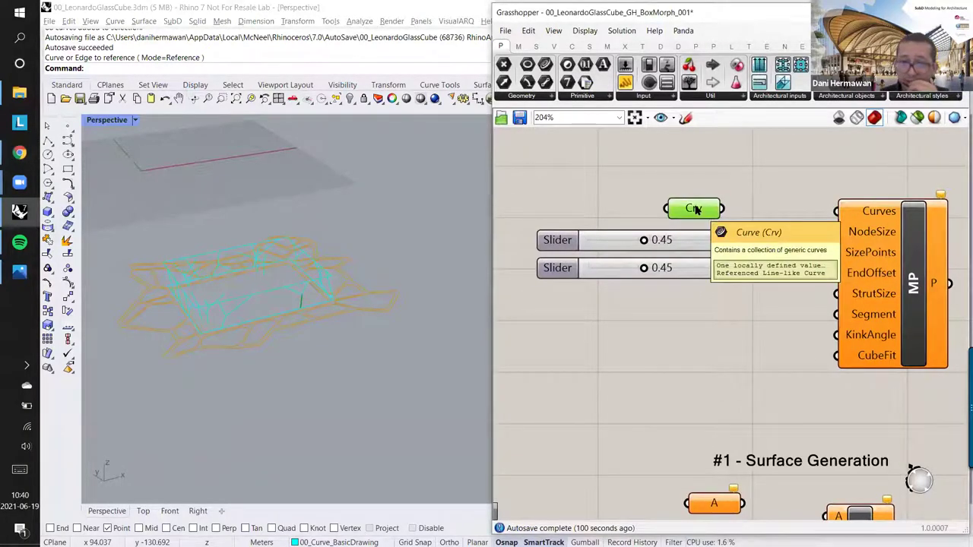
{"action": "left_click", "coordinate": [669, 302]}
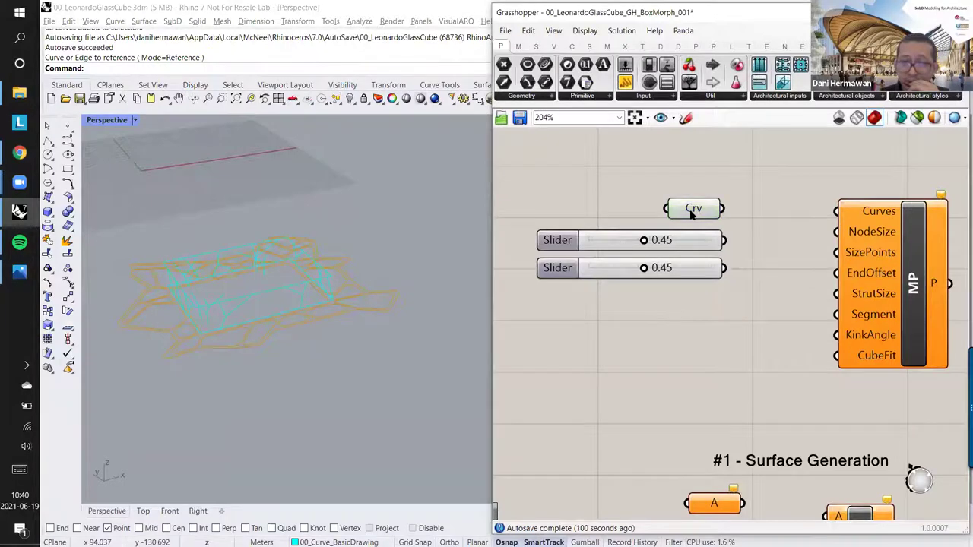
{"action": "left_click", "coordinate": [691, 210]}
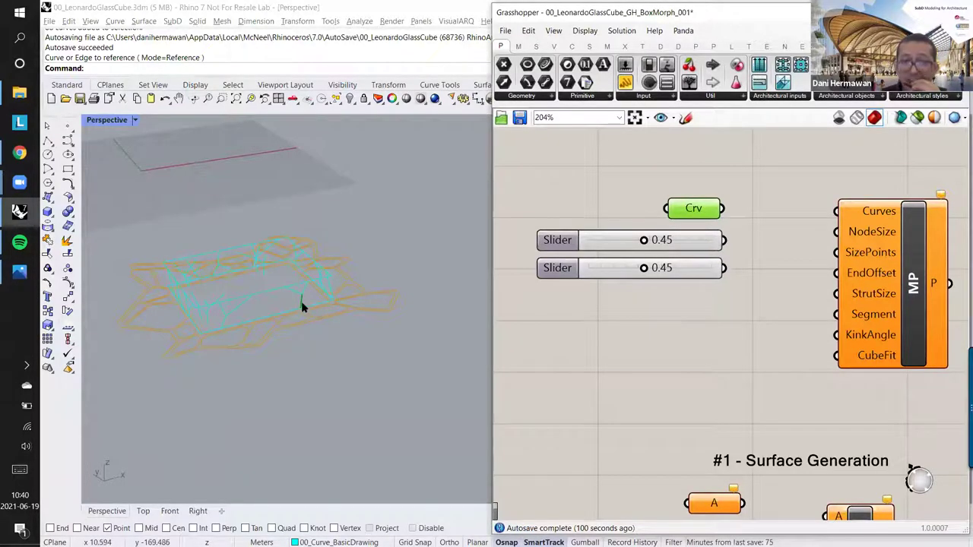
{"action": "scroll", "coordinate": [301, 305], "scroll_direction": "up", "scroll_amount": 3}
{"action": "scroll", "coordinate": [302, 302], "scroll_direction": "up", "scroll_amount": 5}
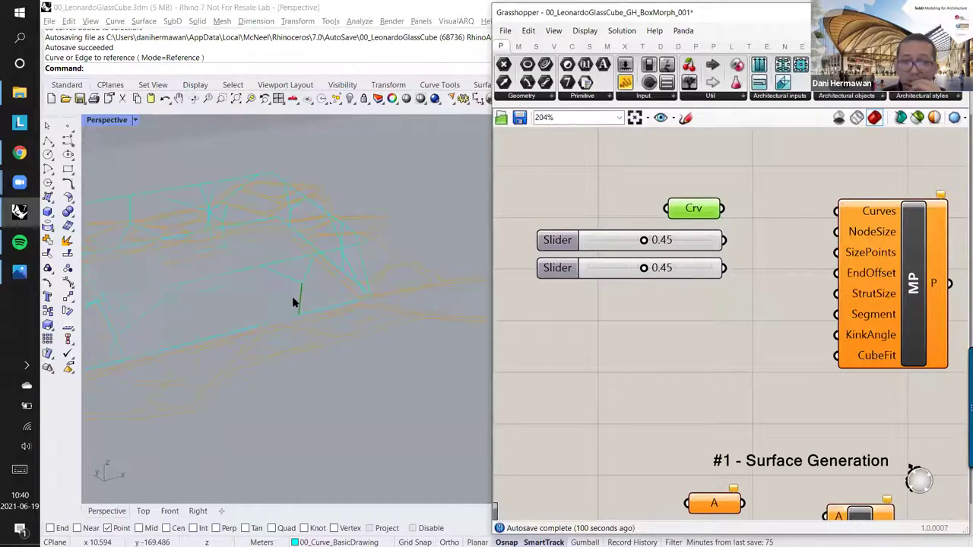
{"action": "left_click", "coordinate": [301, 296]}
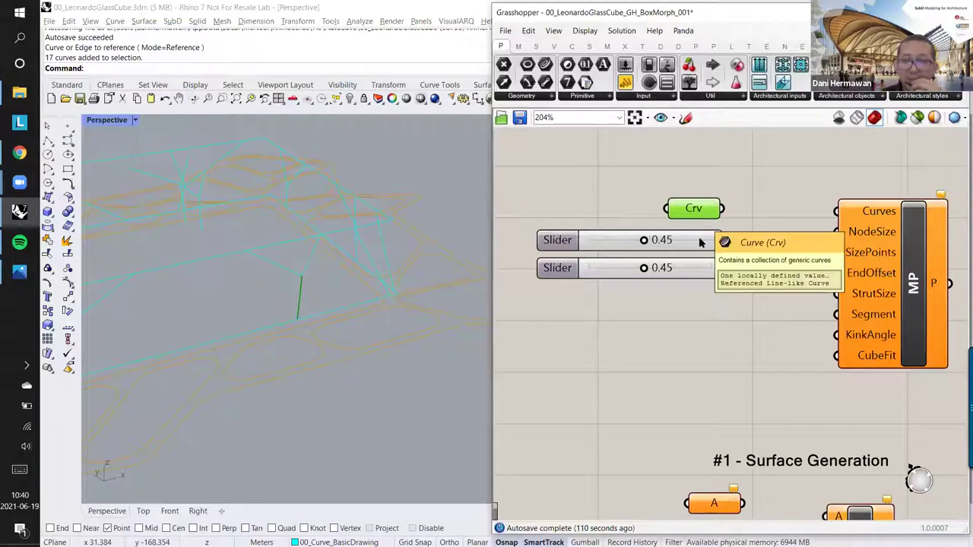
Step: Clear the values of the Crv parameter so it no longer references the short cyan line
{"action": "scroll", "coordinate": [699, 254], "scroll_direction": "down", "scroll_amount": 4}
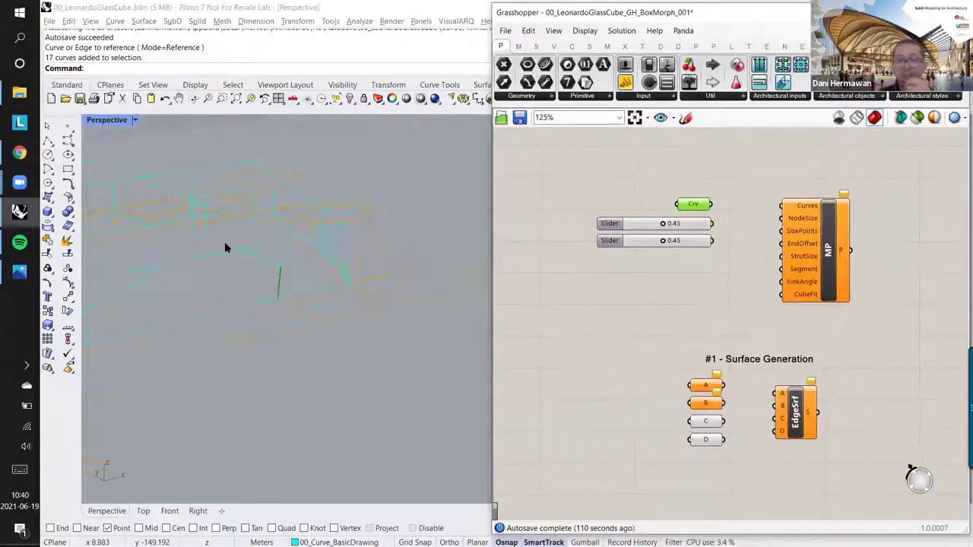
{"action": "scroll", "coordinate": [224, 242], "scroll_direction": "down", "scroll_amount": 6}
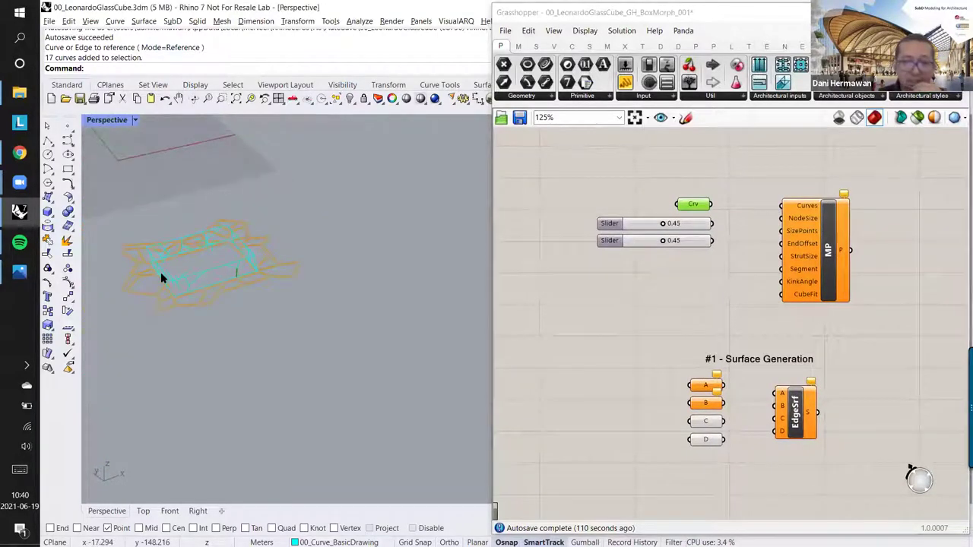
{"action": "scroll", "coordinate": [160, 273], "scroll_direction": "up", "scroll_amount": 4}
{"action": "right_click_drag", "start_coordinate": [160, 272], "coordinate": [160, 256]}
{"action": "right_click_drag", "start_coordinate": [237, 225], "coordinate": [244, 257]}
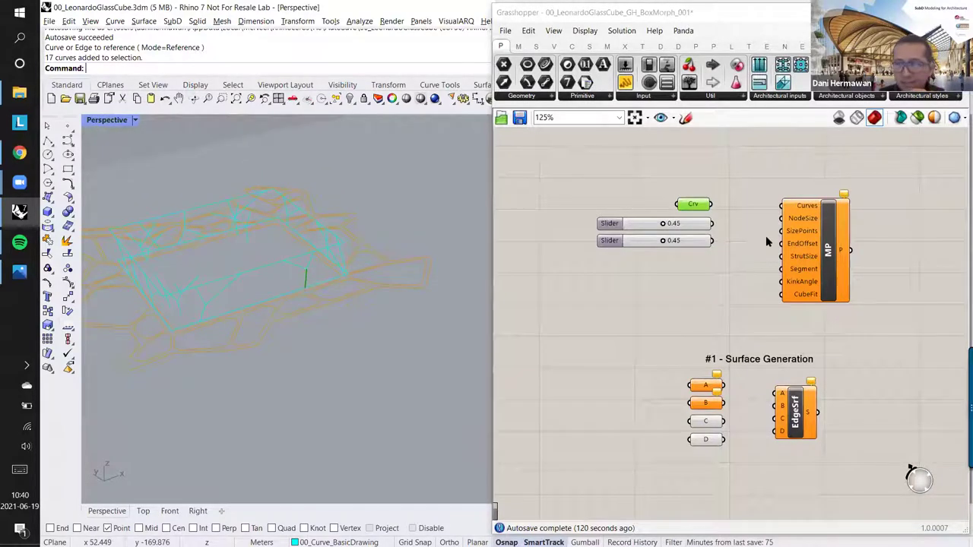
{"action": "left_click", "coordinate": [736, 190]}
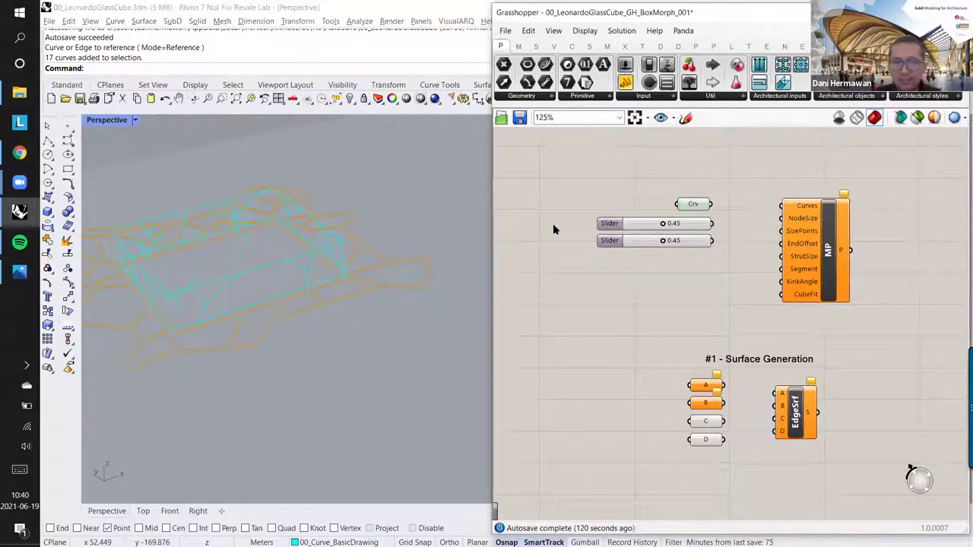
{"action": "right_click_drag", "start_coordinate": [365, 262], "coordinate": [239, 312], "text": "shift"}
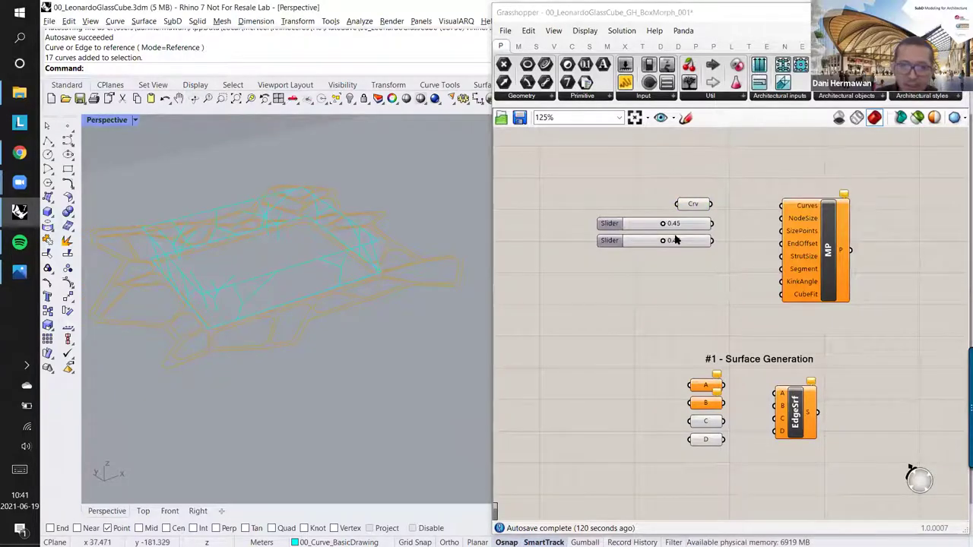
{"action": "right_click", "coordinate": [693, 204]}
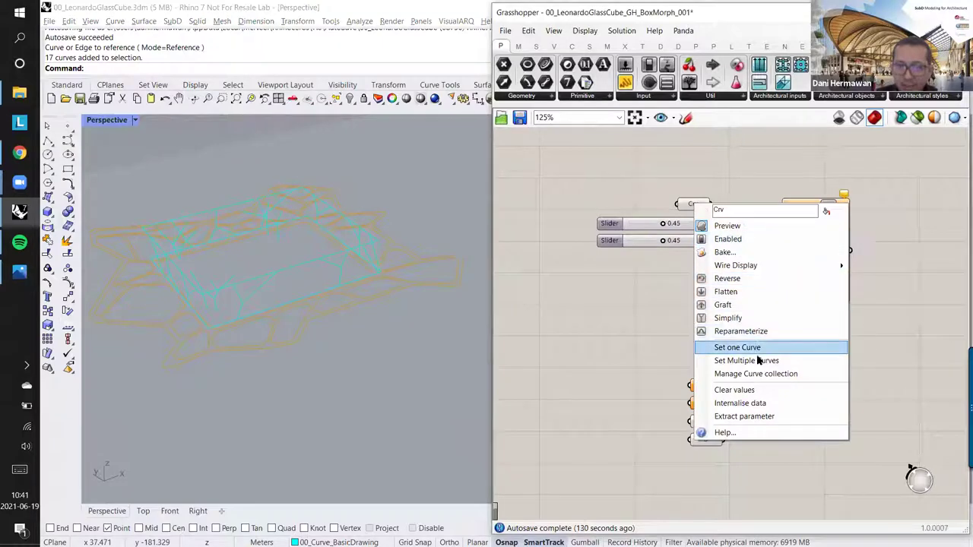
{"action": "left_click", "coordinate": [684, 202]}
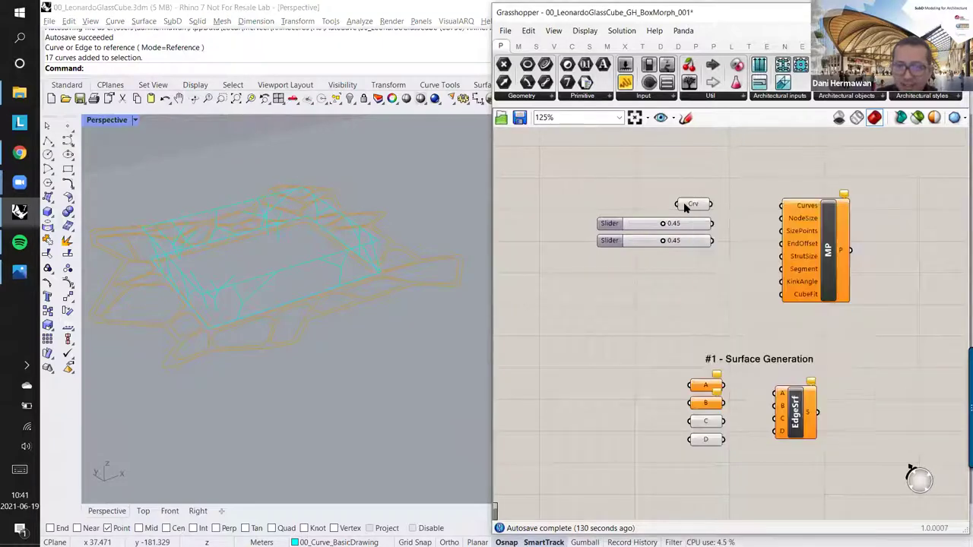
{"action": "right_click", "coordinate": [689, 204]}
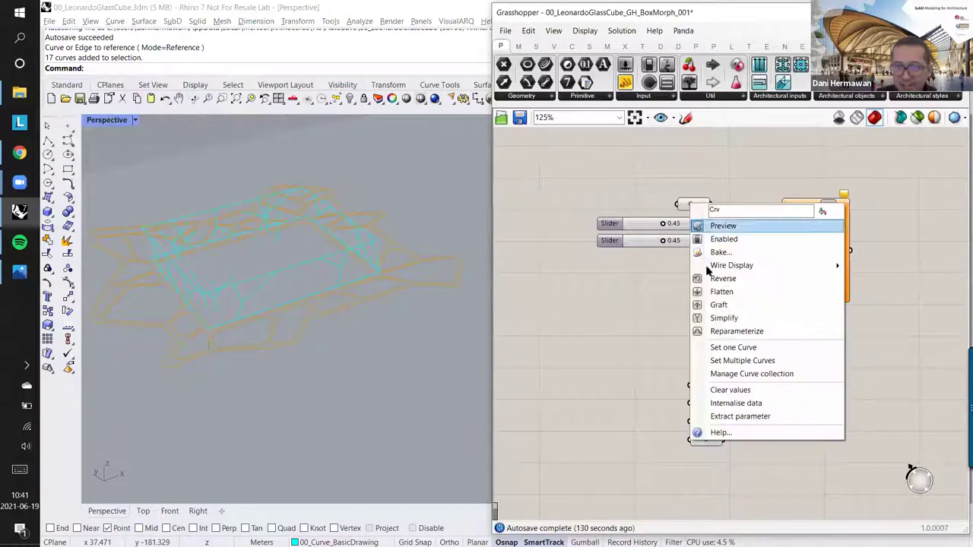
{"action": "left_click", "coordinate": [728, 389]}
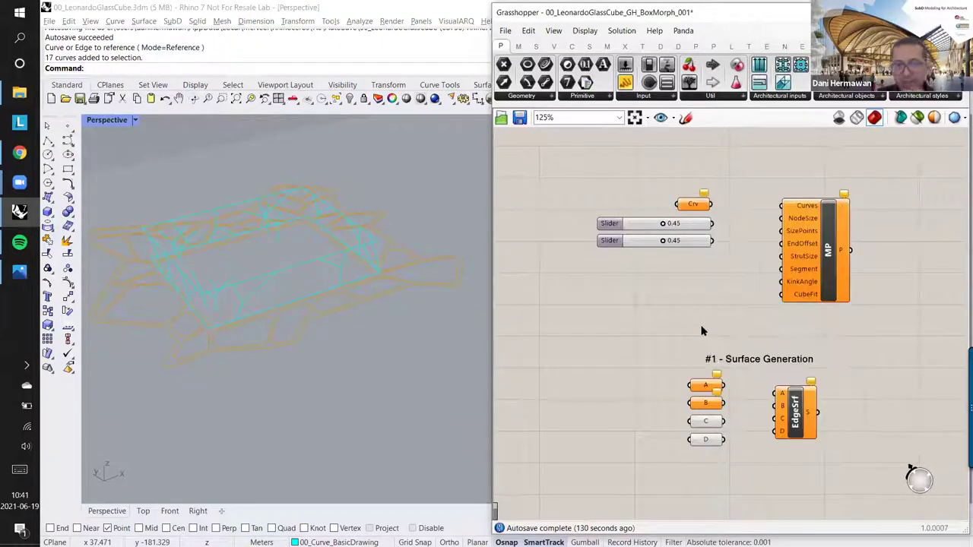
Step: Use Set one Curve to reference a single diagonal branch line on the front side of the cyan frame in Crv
{"action": "right_click", "coordinate": [690, 209]}
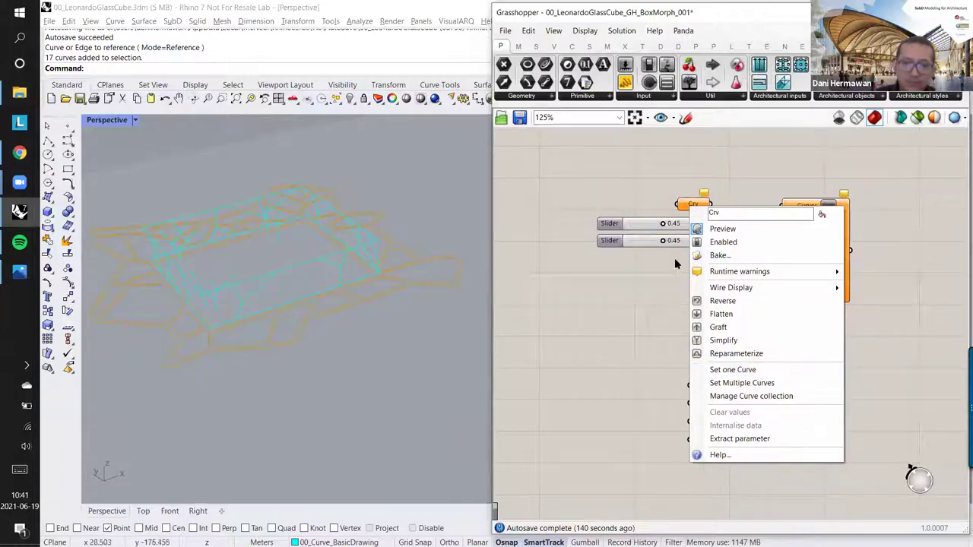
{"action": "left_click", "coordinate": [738, 370]}
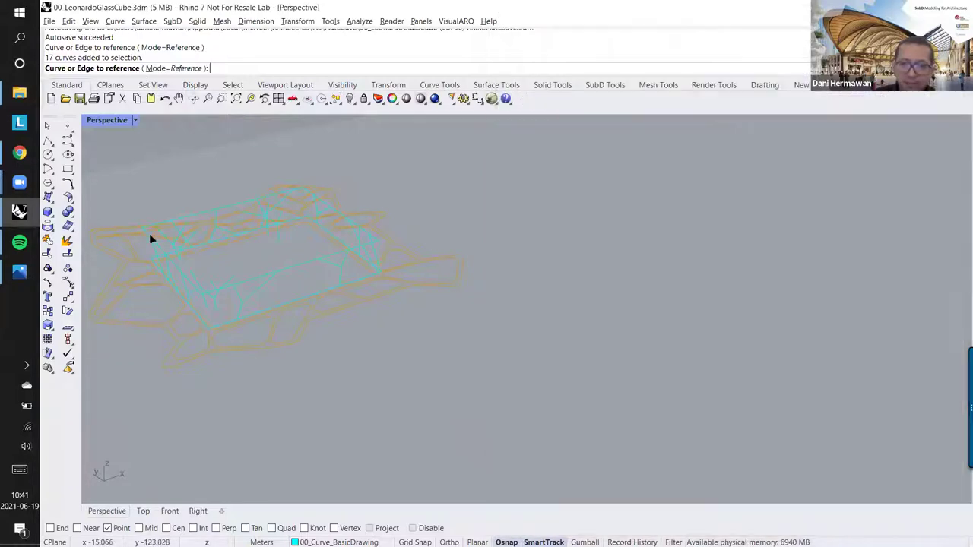
{"action": "left_click", "coordinate": [254, 297]}
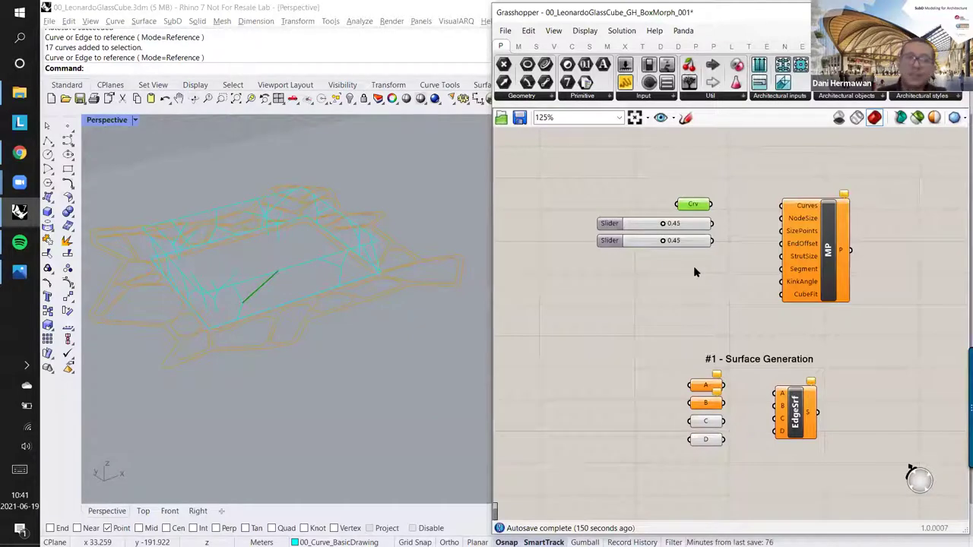
Step: Clear Crv's values again and reference the same diagonal branch line once more with Set one Curve
{"action": "right_click", "coordinate": [693, 203]}
{"action": "left_click", "coordinate": [748, 389]}
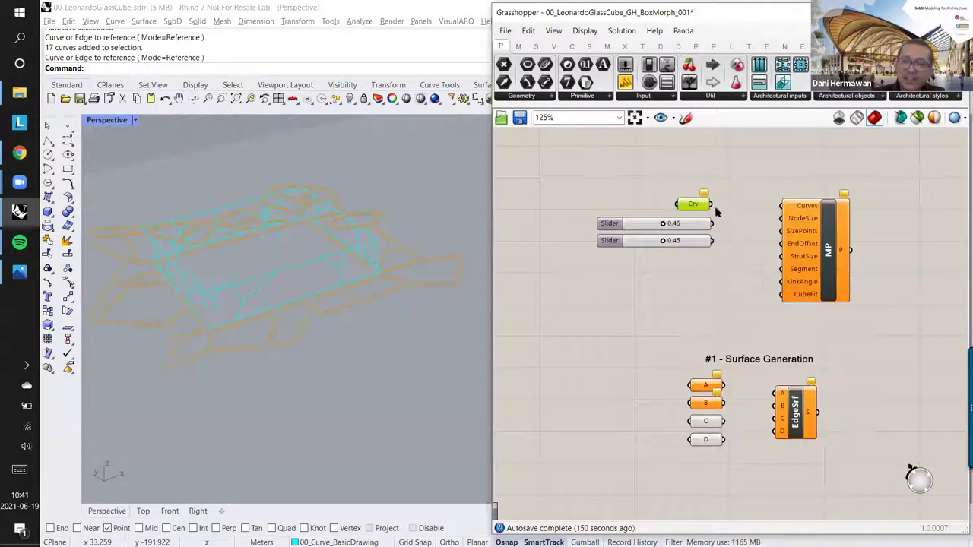
{"action": "right_click", "coordinate": [695, 205]}
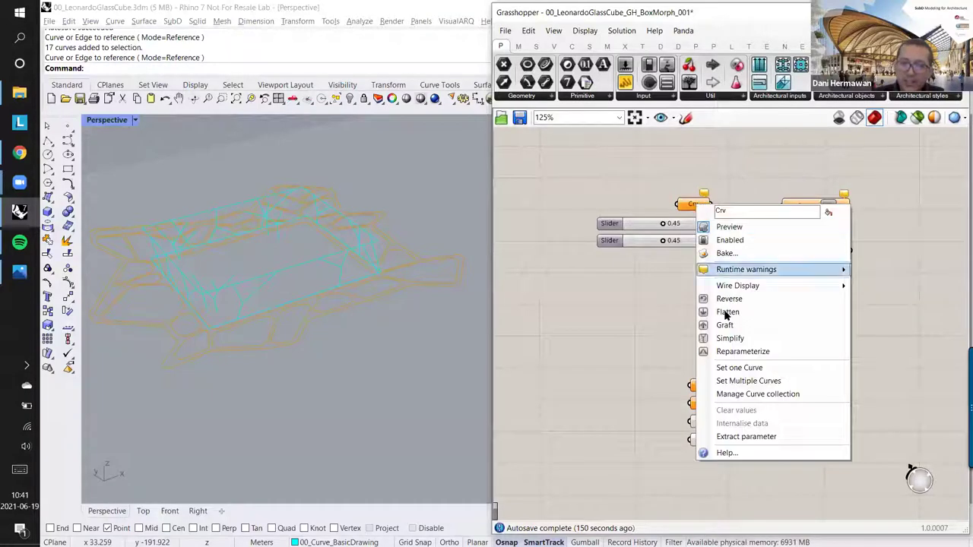
{"action": "left_click", "coordinate": [736, 368]}
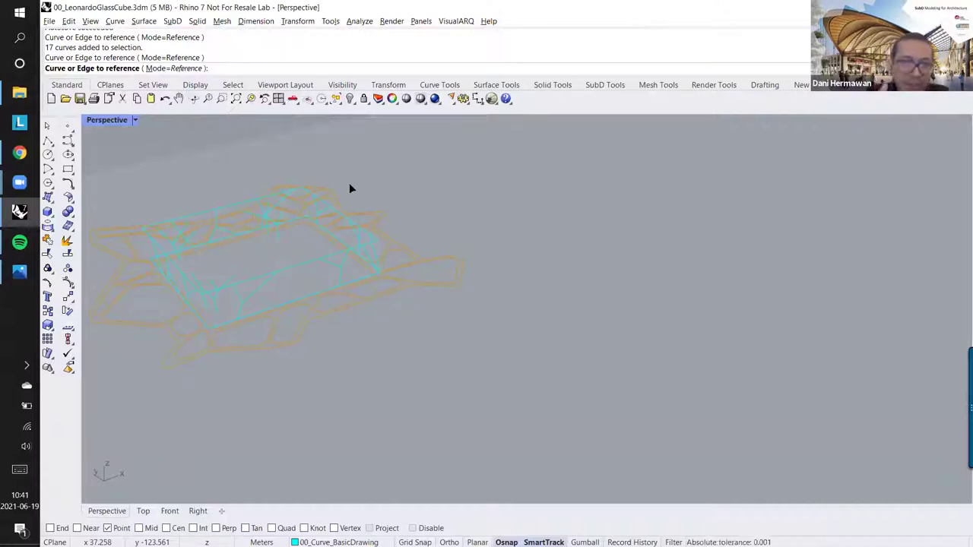
{"action": "left_click", "coordinate": [264, 285]}
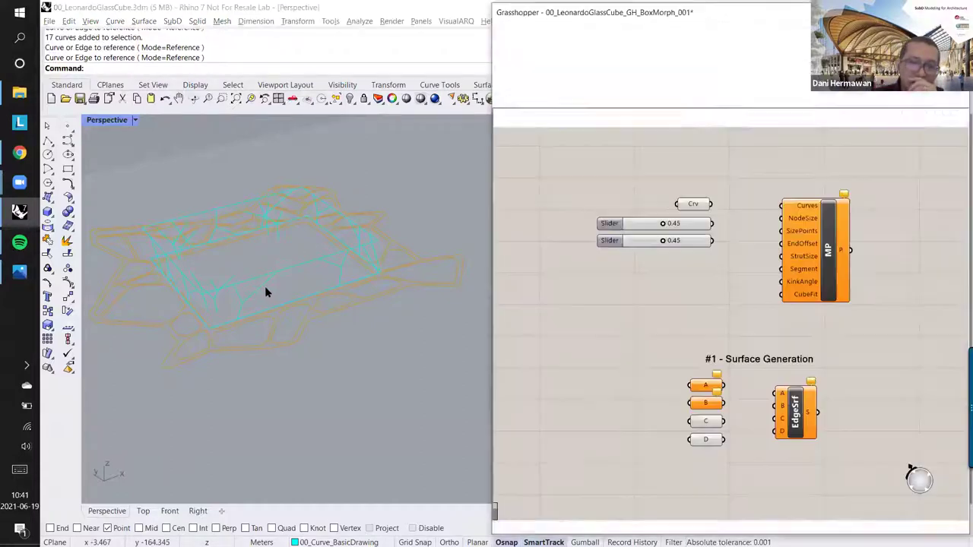
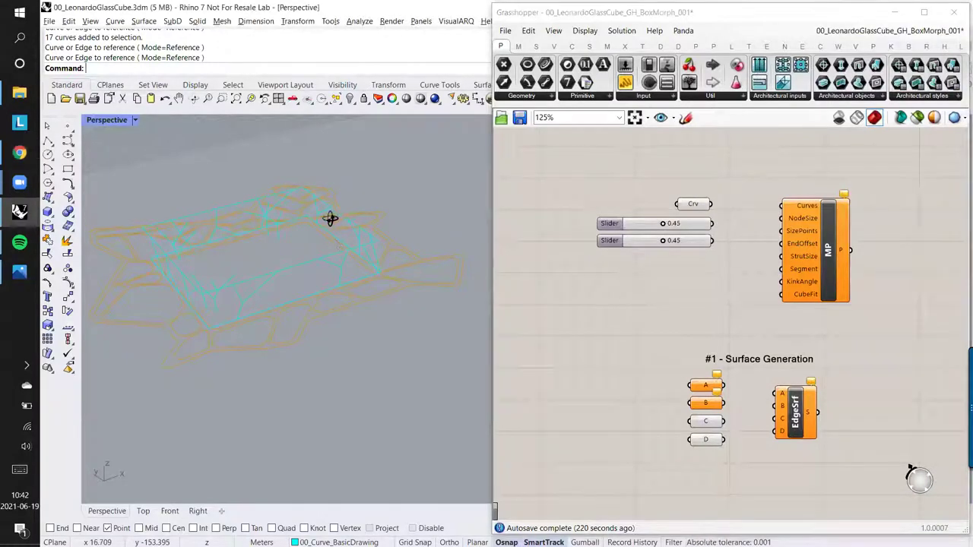
Step: Highlight the line held by Crv in Rhino's Perspective view and look at the parameter's Set Multiple Curves option
{"action": "right_click_drag", "start_coordinate": [330, 219], "coordinate": [335, 242]}
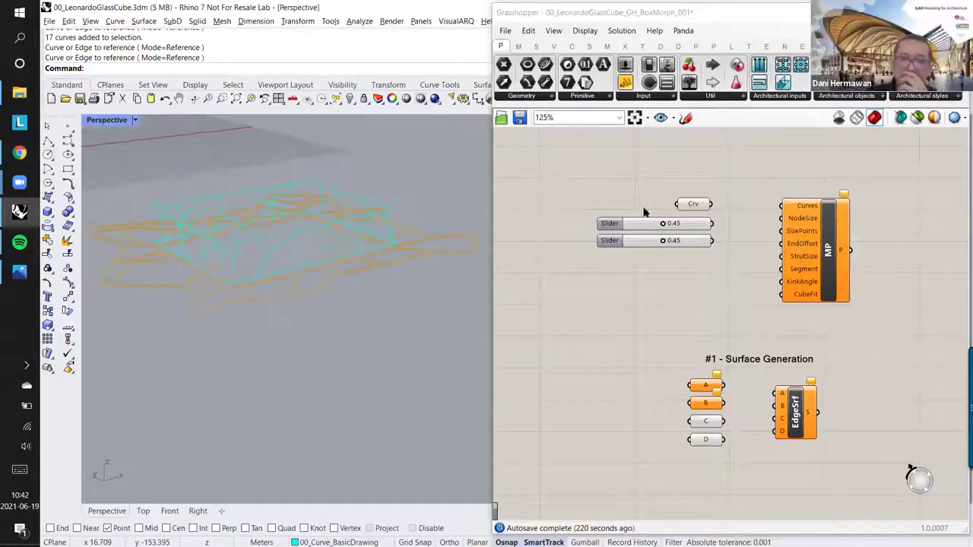
{"action": "left_click", "coordinate": [689, 207]}
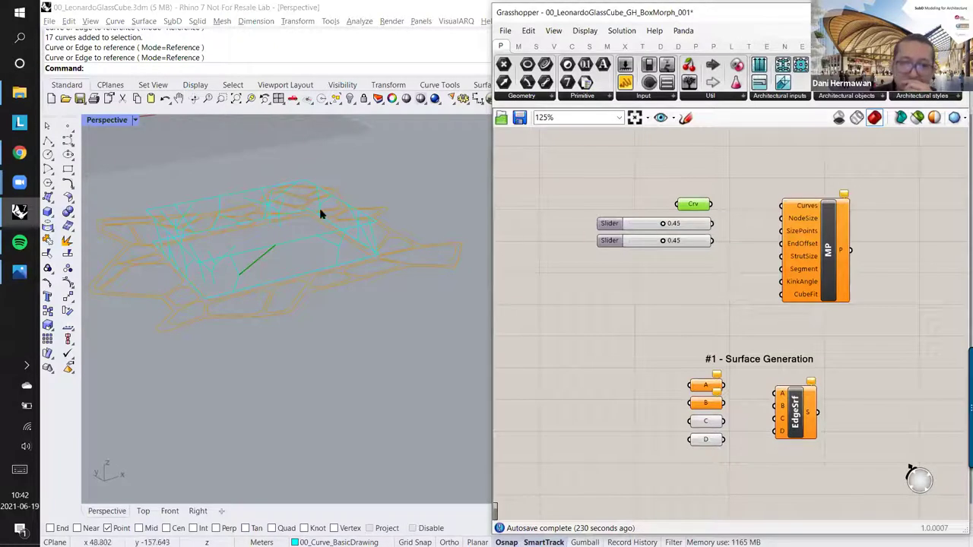
{"action": "scroll", "coordinate": [285, 228], "scroll_direction": "down", "scroll_amount": 4}
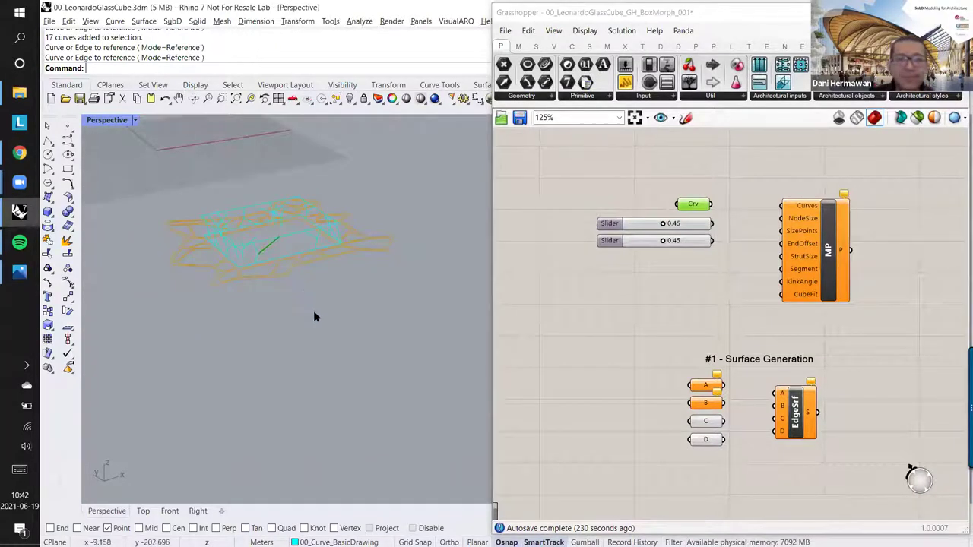
{"action": "right_click_drag", "start_coordinate": [323, 286], "coordinate": [282, 182]}
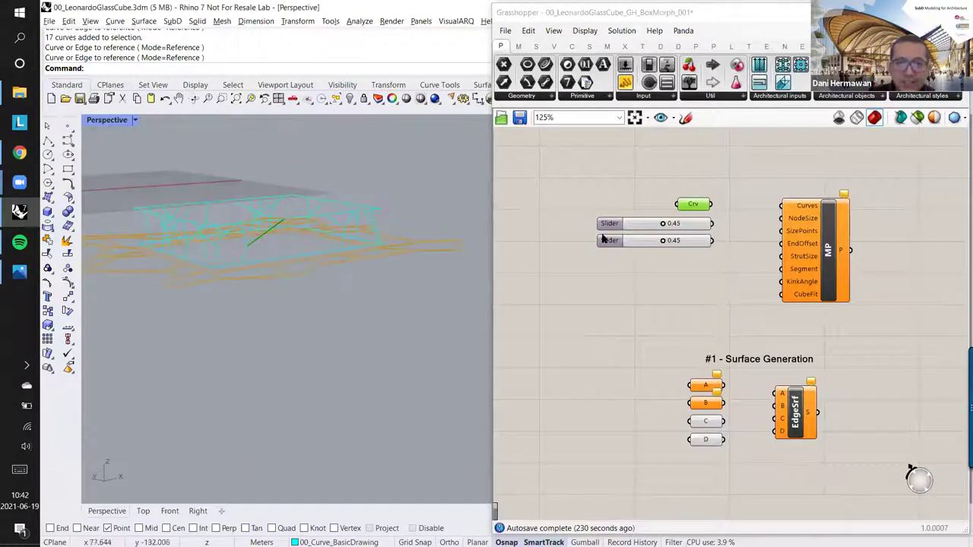
{"action": "right_click", "coordinate": [695, 206]}
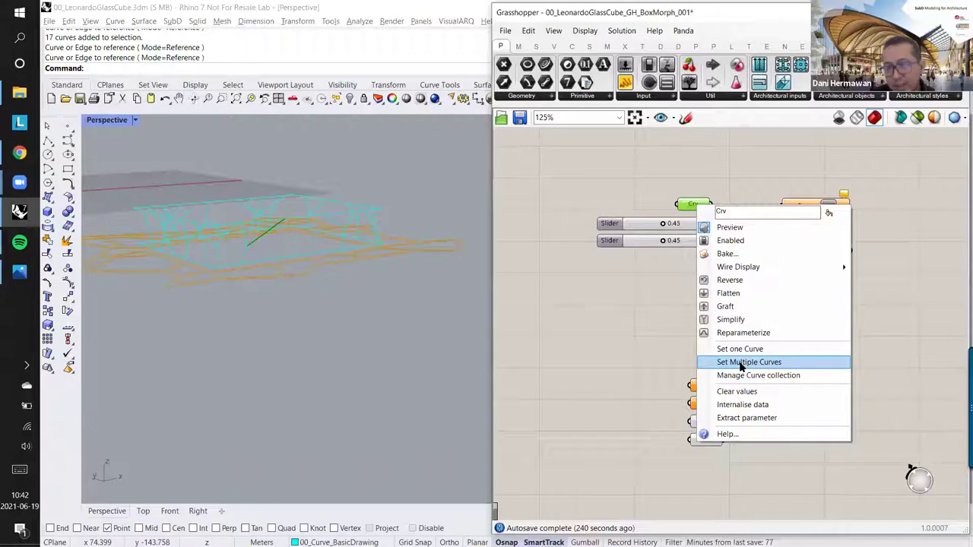
{"action": "left_click", "coordinate": [645, 323]}
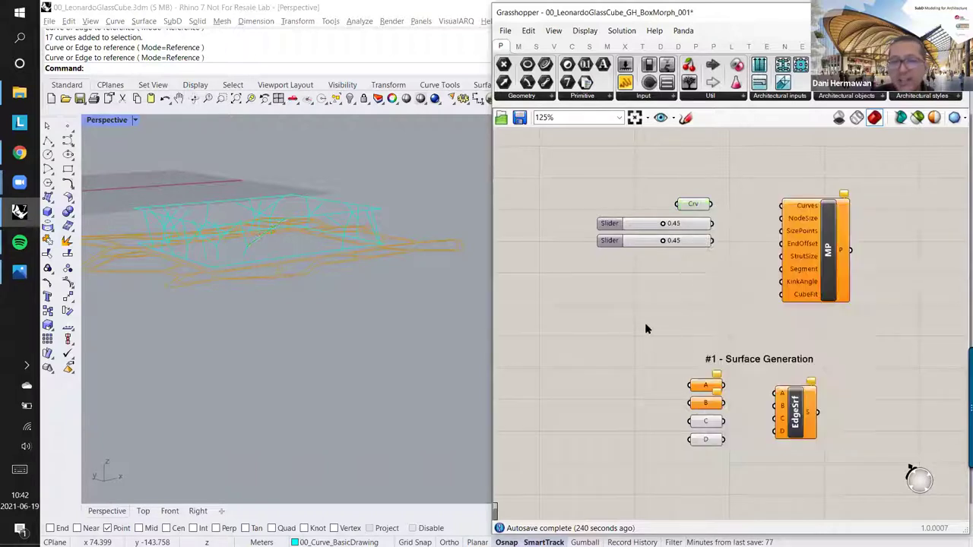
Step: Select the grouped cyan curves of the frame's front side in Rhino and reference them in Crv with Set Multiple Curves
{"action": "right_click_drag", "start_coordinate": [304, 250], "coordinate": [336, 180]}
{"action": "left_click", "coordinate": [309, 202]}
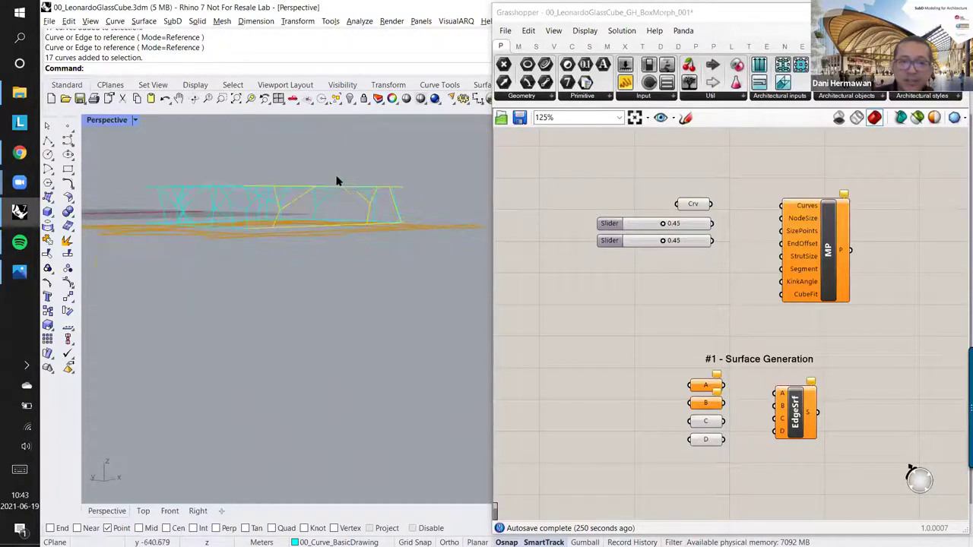
{"action": "right_click", "coordinate": [690, 209]}
{"action": "left_click", "coordinate": [739, 363]}
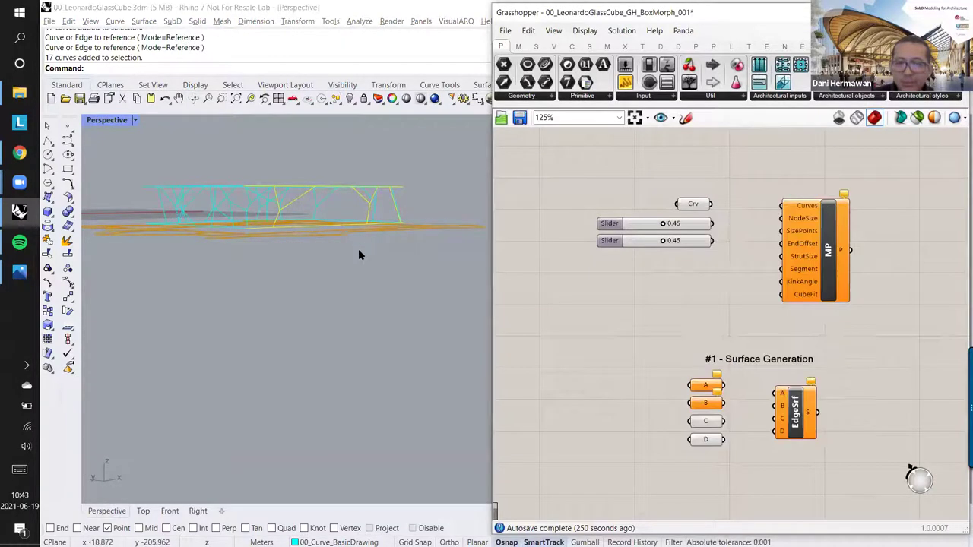
{"action": "right_click_drag", "start_coordinate": [369, 228], "coordinate": [425, 289]}
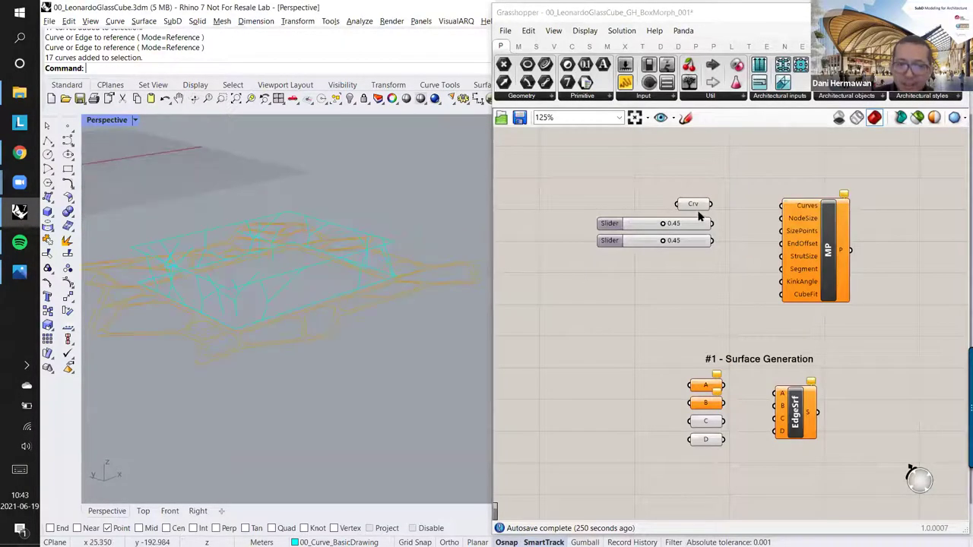
{"action": "left_click", "coordinate": [693, 204]}
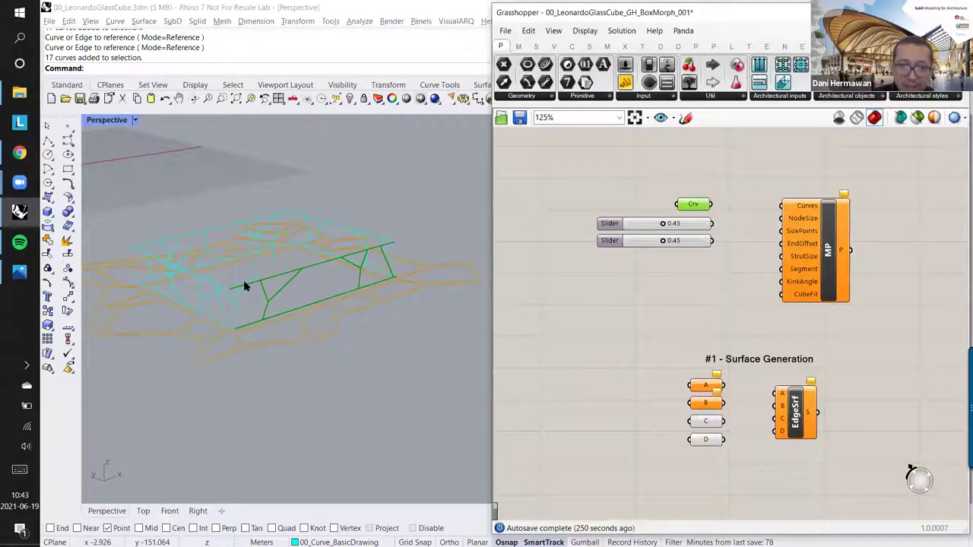
Step: Use Set Multiple Curves to reference all cyan curves of the entire frame, on every side, in Crv
{"action": "right_click_drag", "start_coordinate": [284, 258], "coordinate": [360, 193]}
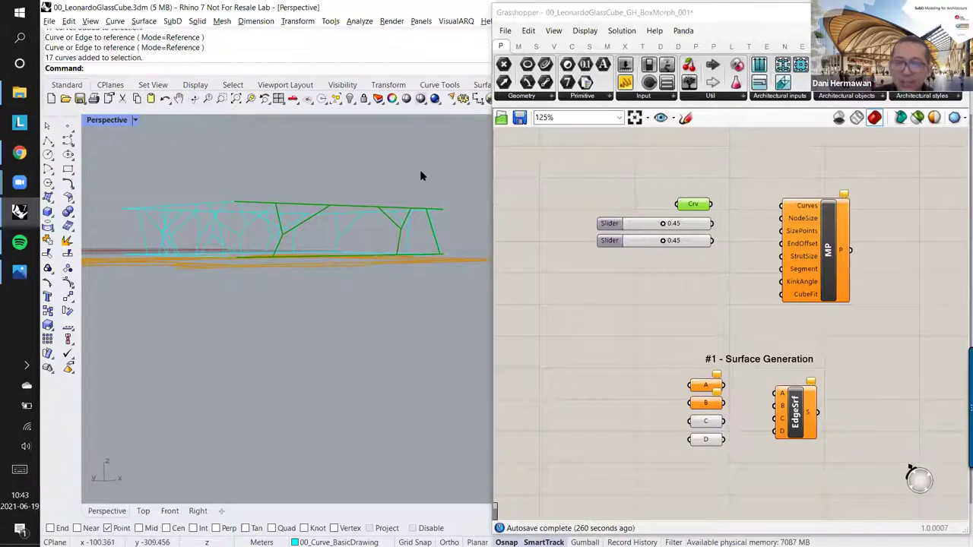
{"action": "right_click", "coordinate": [692, 208]}
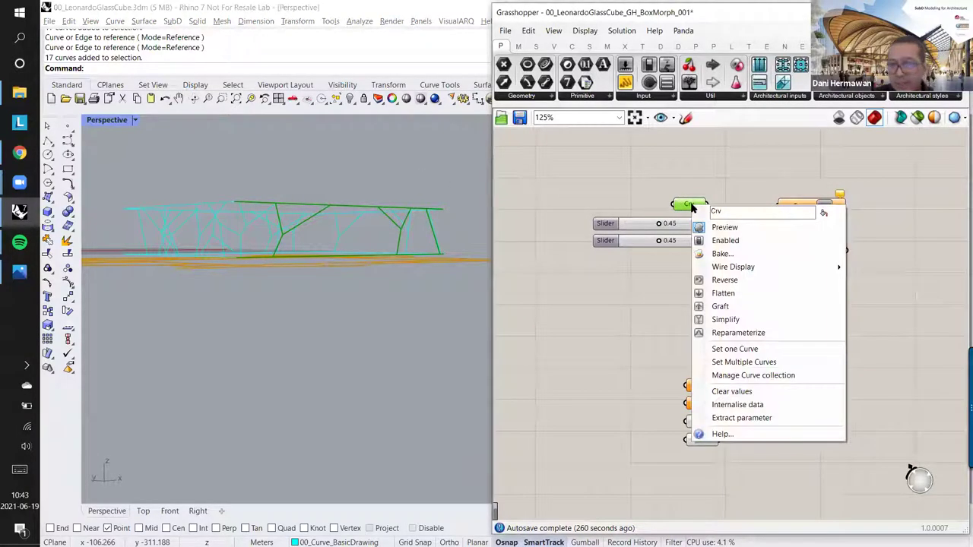
{"action": "left_click", "coordinate": [763, 362]}
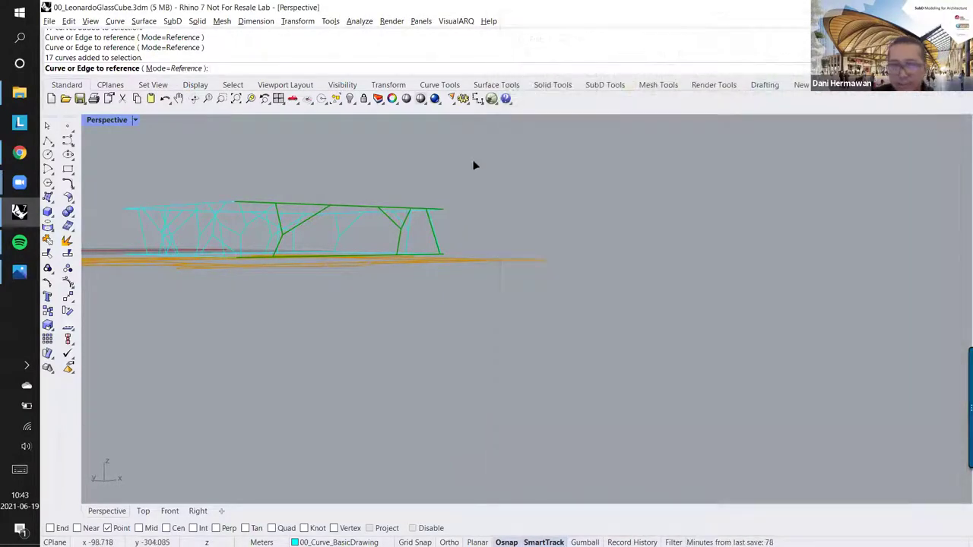
{"action": "left_click_drag", "start_coordinate": [474, 161], "coordinate": [104, 344]}
{"action": "right_click_drag", "start_coordinate": [249, 271], "coordinate": [296, 252]}
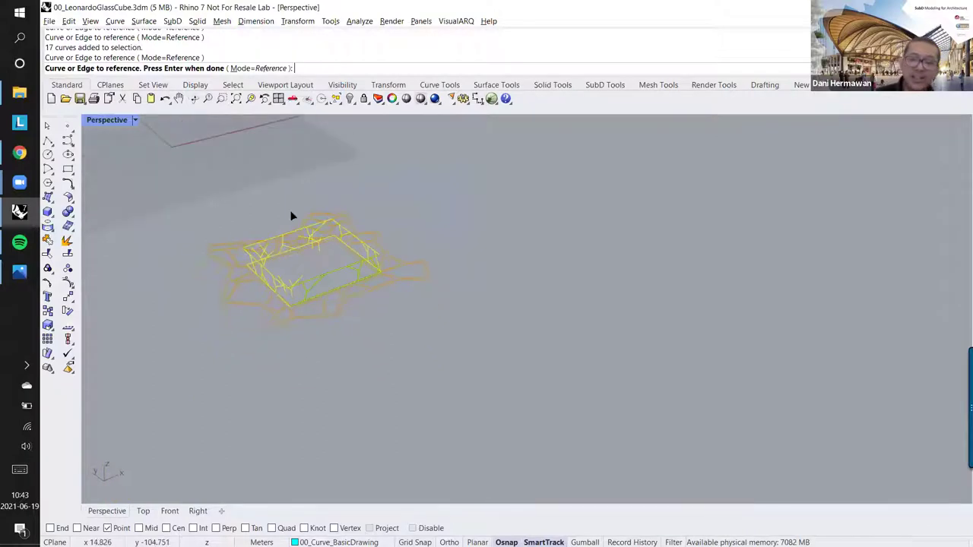
{"action": "key", "text": "Return"}
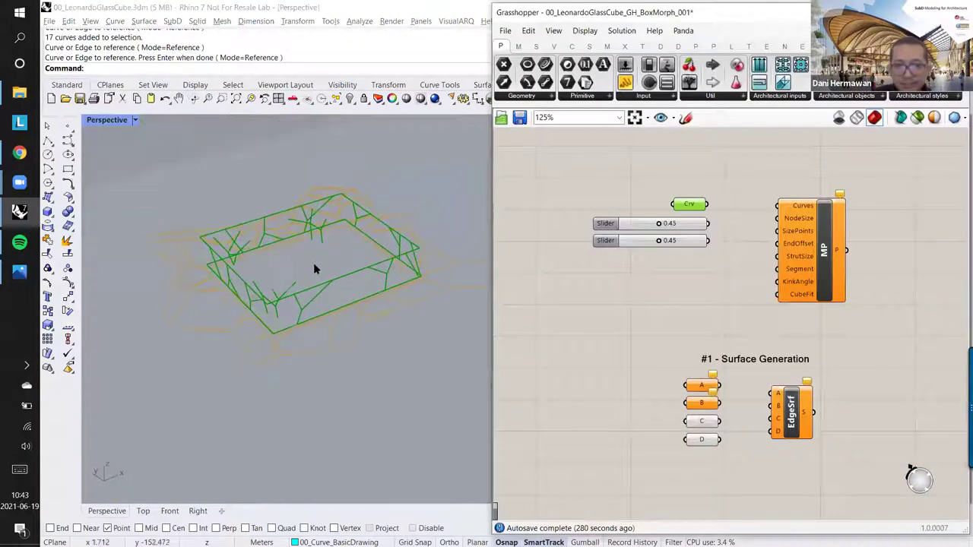
Step: Examine the frame curves highlighted by Crv in the Perspective view and the MultiPipe component's inputs up close
{"action": "right_click_drag", "start_coordinate": [302, 321], "coordinate": [281, 330]}
{"action": "scroll", "coordinate": [279, 329], "scroll_direction": "up", "scroll_amount": 3}
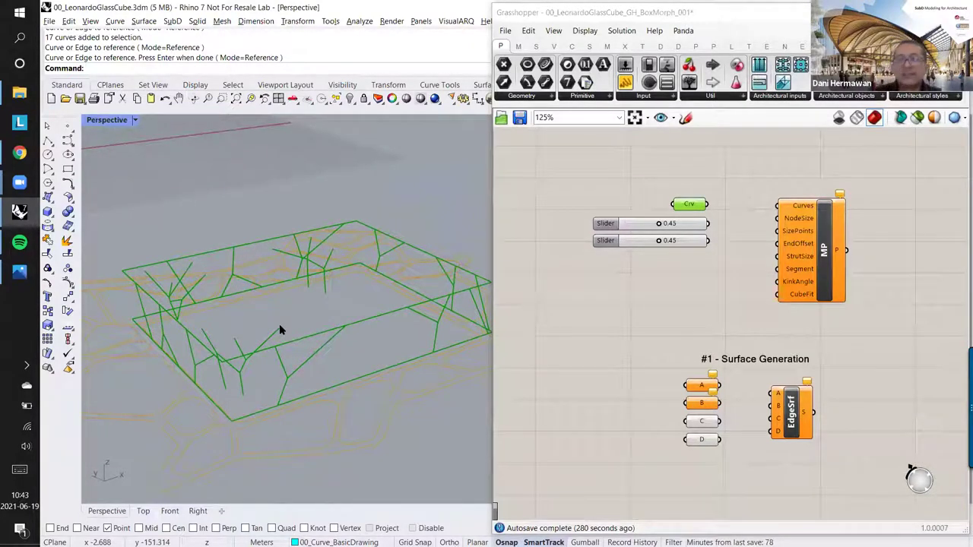
{"action": "right_click_drag", "start_coordinate": [279, 324], "coordinate": [380, 300]}
{"action": "scroll", "coordinate": [753, 244], "scroll_direction": "up", "scroll_amount": 3}
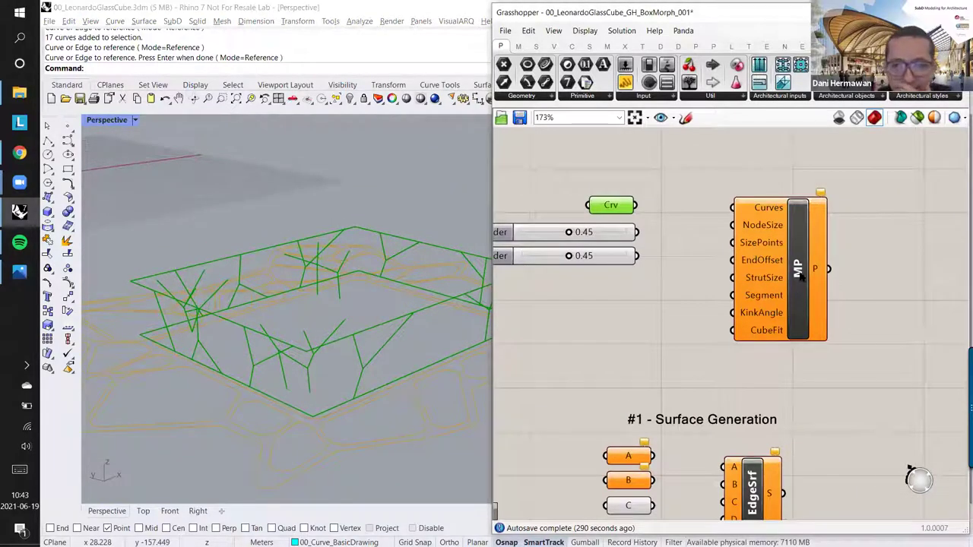
{"action": "mouse_move", "coordinate": [797, 278]}
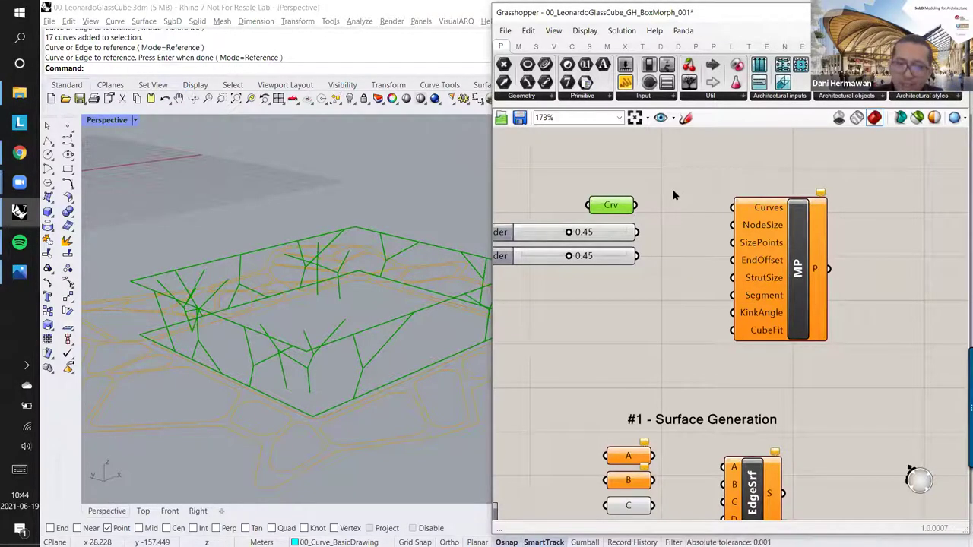
Step: Connect the Crv parameter's output to the Curves input of the MultiPipe component
{"action": "right_click_drag", "start_coordinate": [354, 255], "coordinate": [328, 206]}
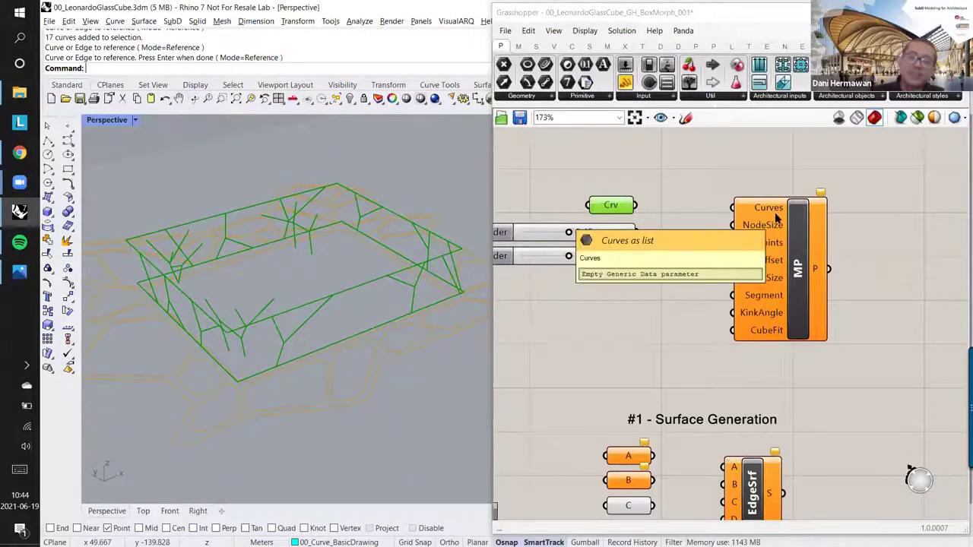
{"action": "mouse_move", "coordinate": [783, 236]}
{"action": "left_mouse_down"}
{"action": "mouse_move", "coordinate": [795, 235]}
{"action": "mouse_move", "coordinate": [787, 228]}
{"action": "left_mouse_up"}
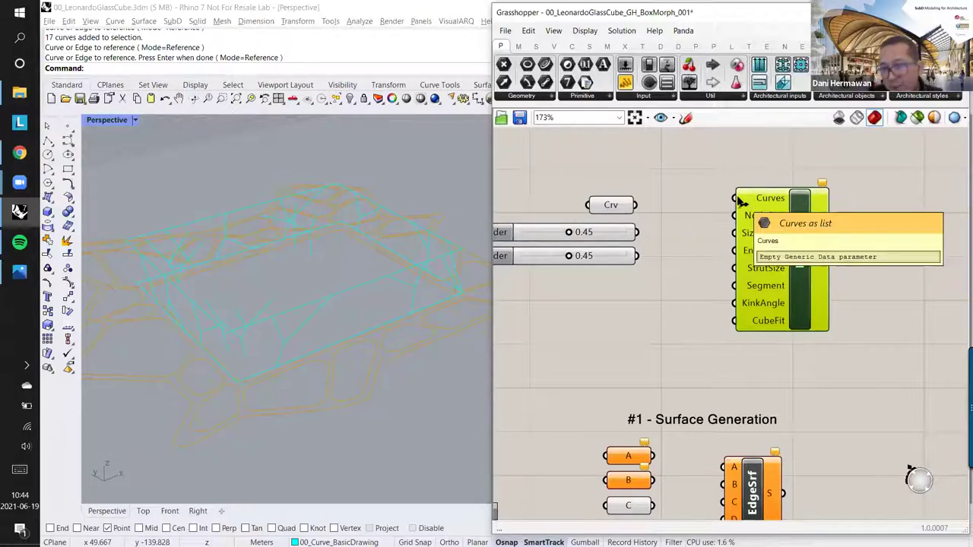
{"action": "left_click_drag", "start_coordinate": [734, 198], "coordinate": [672, 156]}
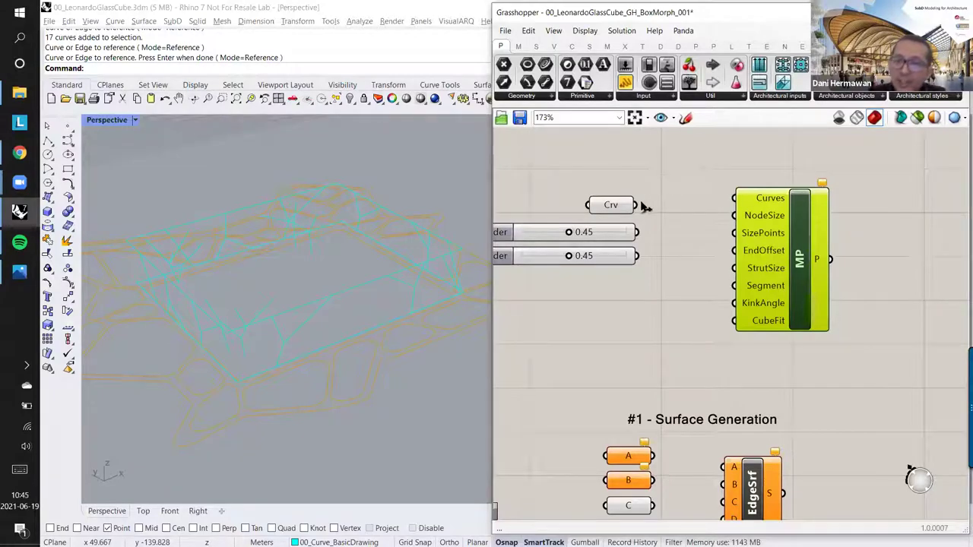
{"action": "mouse_move", "coordinate": [632, 210]}
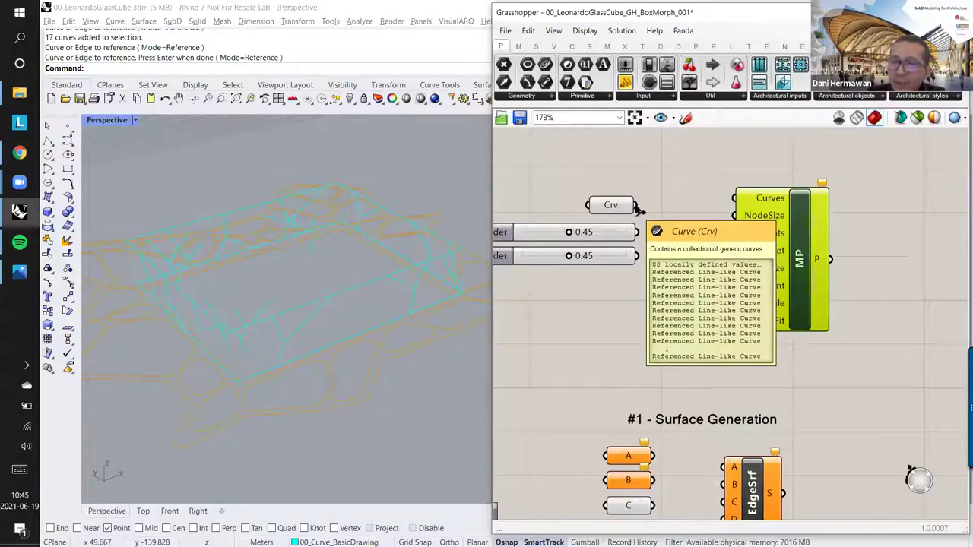
{"action": "left_click_drag", "start_coordinate": [633, 210], "coordinate": [731, 152]}
{"action": "left_click_drag", "start_coordinate": [736, 183], "coordinate": [735, 198]}
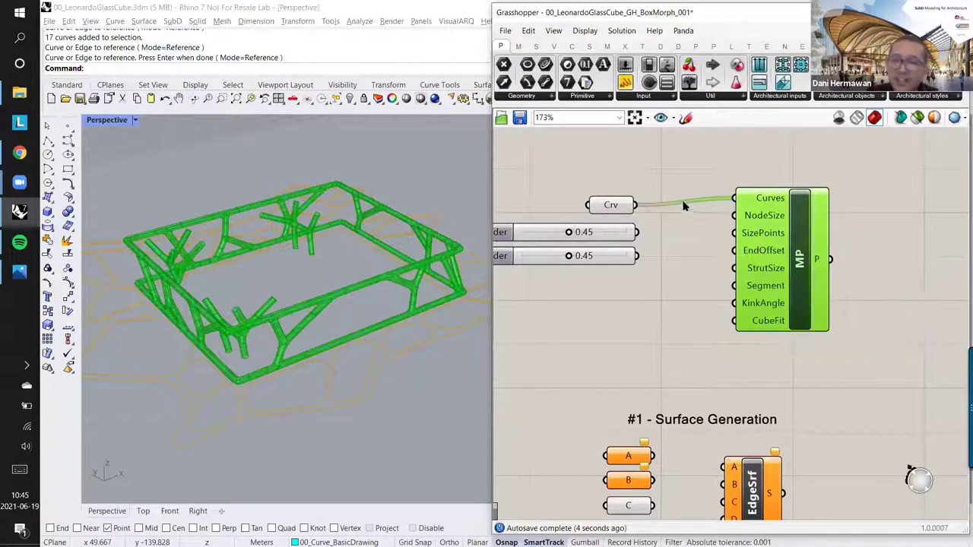
Step: Try moving the Crv wire from MultiPipe's Curves input to StrutSize, read the component's warning, and reconnect Crv to Curves
{"action": "left_click_drag", "start_coordinate": [728, 201], "coordinate": [733, 267], "text": "ctrl"}
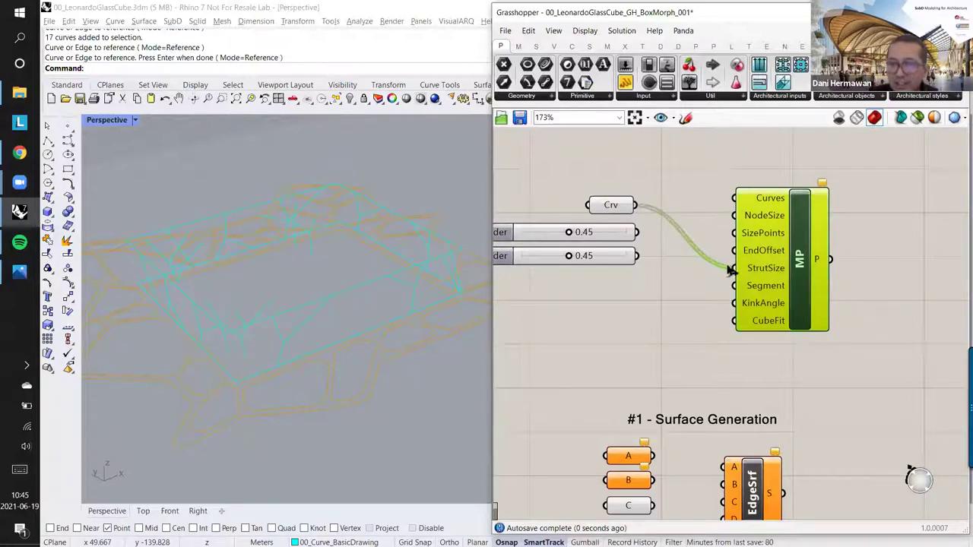
{"action": "left_click", "coordinate": [821, 184]}
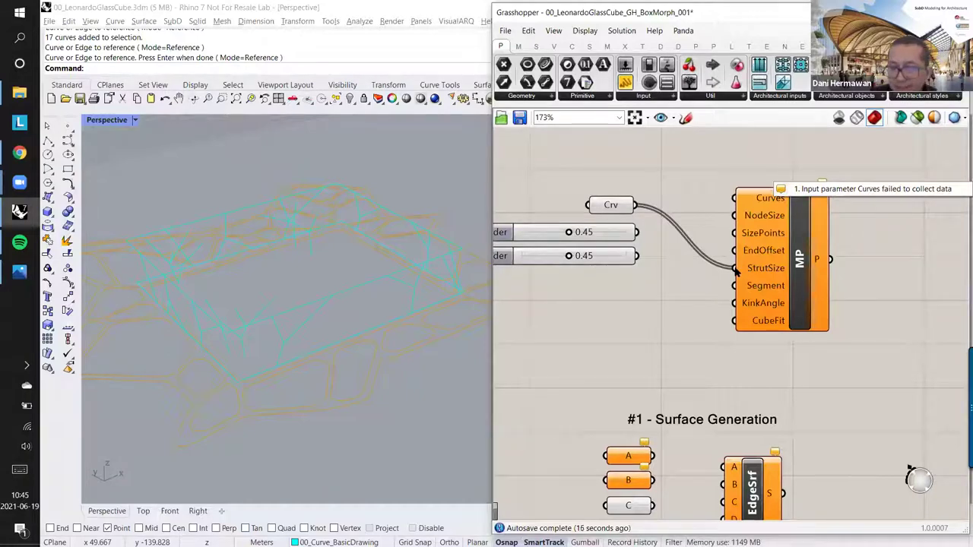
{"action": "left_click_drag", "start_coordinate": [735, 270], "coordinate": [646, 201]}
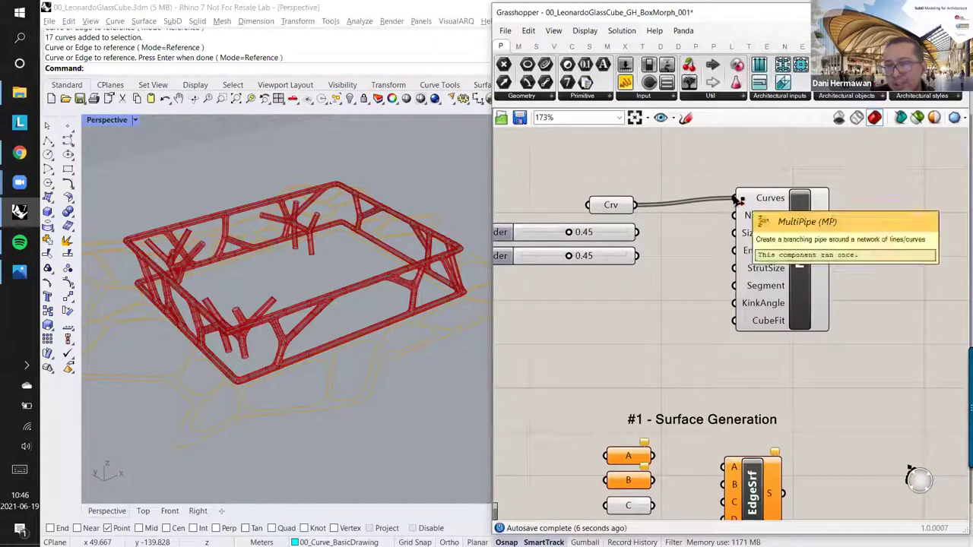
{"action": "mouse_move", "coordinate": [738, 200]}
{"action": "left_mouse_down"}
{"action": "mouse_move", "coordinate": [684, 166]}
{"action": "mouse_move", "coordinate": [636, 206]}
{"action": "mouse_move", "coordinate": [734, 198]}
{"action": "left_mouse_up"}
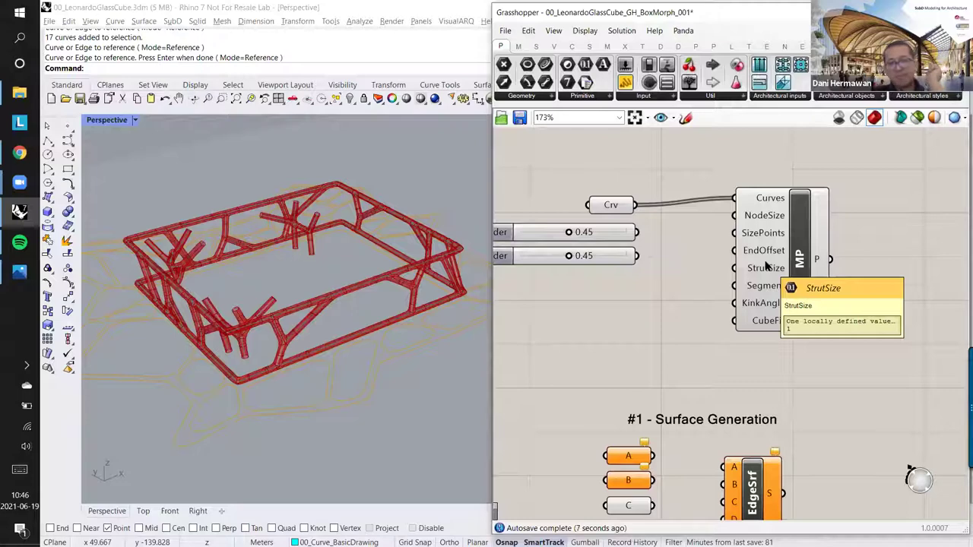
Step: Connect the lower of the two 0.45 number sliders to MultiPipe's StrutSize input
{"action": "right_click_drag", "start_coordinate": [254, 311], "coordinate": [299, 289]}
{"action": "scroll", "coordinate": [319, 254], "scroll_direction": "up", "scroll_amount": 5}
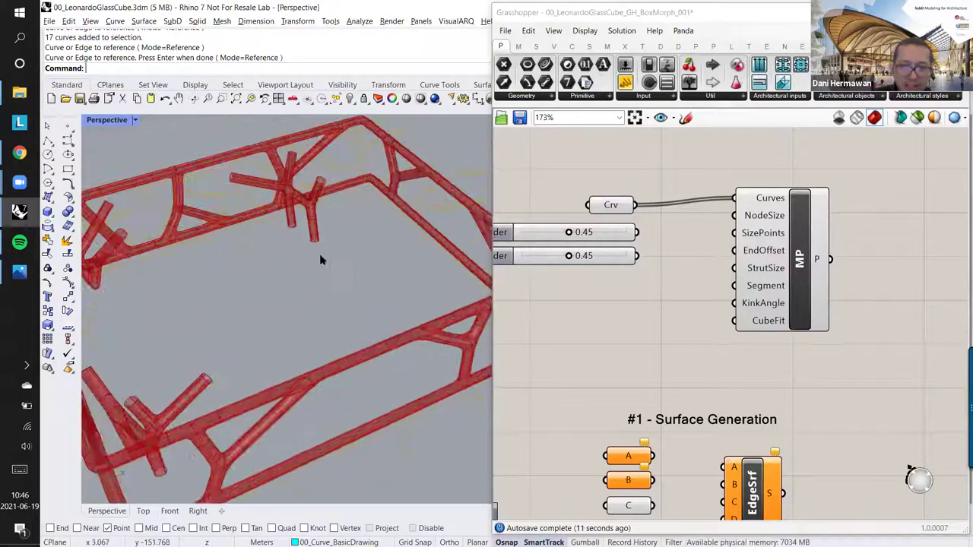
{"action": "scroll", "coordinate": [324, 235], "scroll_direction": "down", "scroll_amount": 6}
{"action": "scroll", "coordinate": [324, 235], "scroll_direction": "up", "scroll_amount": 5}
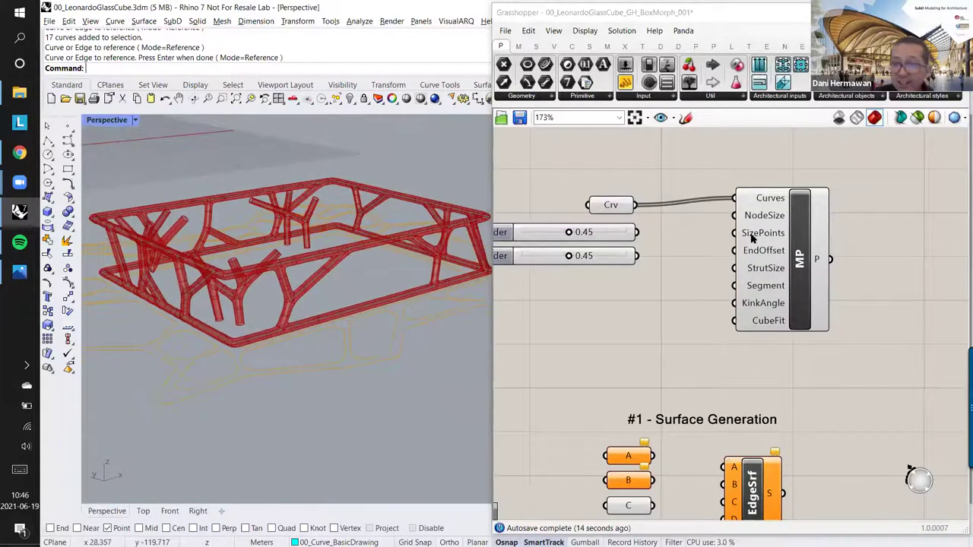
{"action": "scroll", "coordinate": [751, 238], "scroll_direction": "down", "scroll_amount": 2}
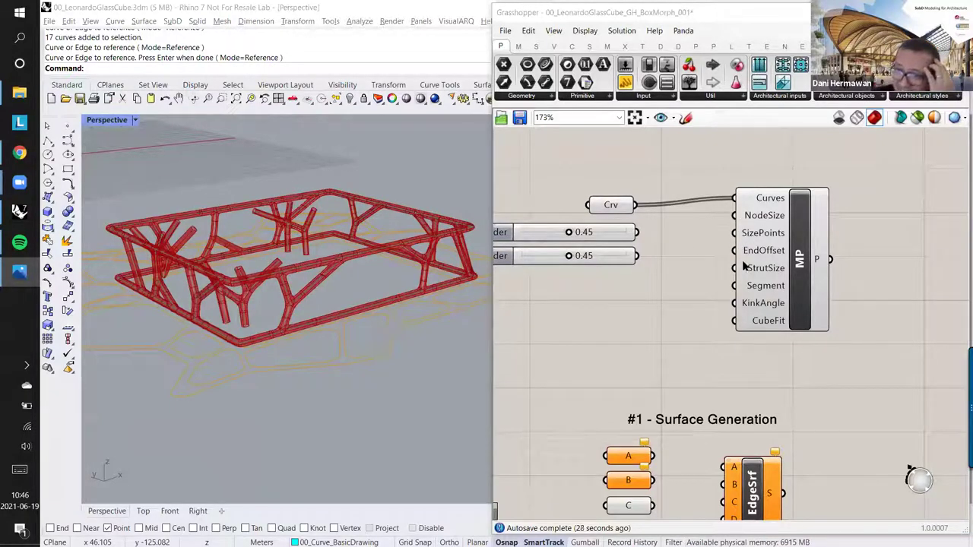
{"action": "mouse_move", "coordinate": [743, 272]}
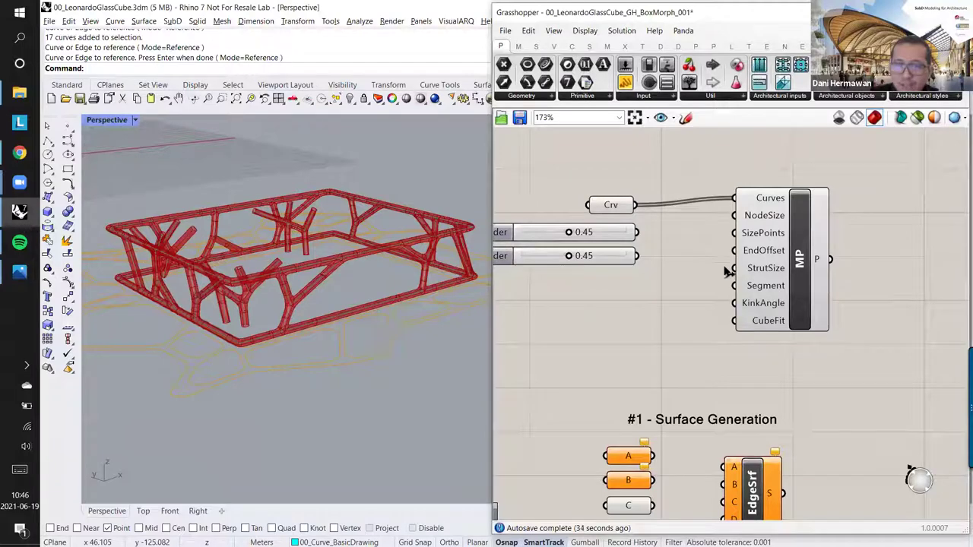
{"action": "left_click_drag", "start_coordinate": [728, 271], "coordinate": [637, 256]}
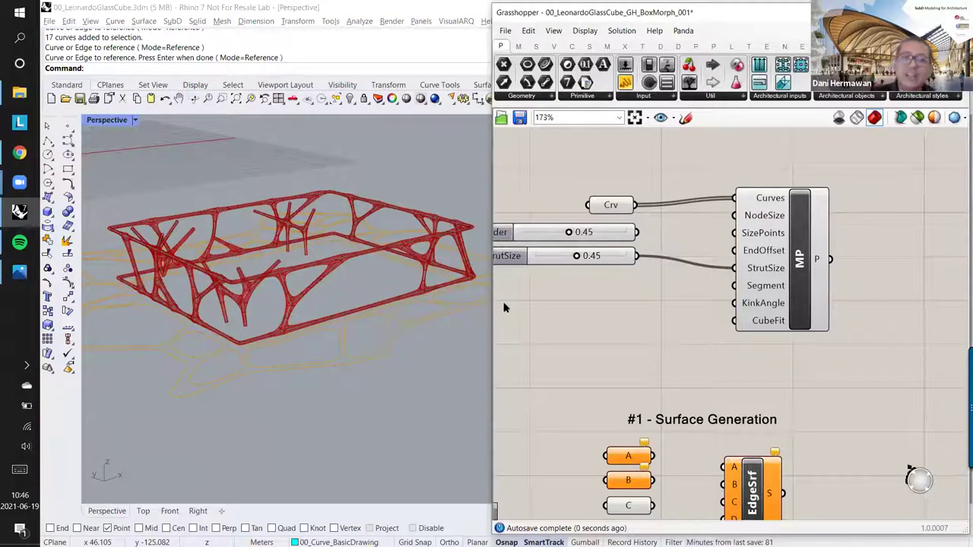
{"action": "mouse_move", "coordinate": [352, 297]}
{"action": "right_mouse_down"}
{"action": "mouse_move", "coordinate": [331, 278]}
{"action": "mouse_move", "coordinate": [342, 304]}
{"action": "right_mouse_up"}
{"action": "right_click_drag", "start_coordinate": [575, 286], "coordinate": [617, 296]}
{"action": "scroll", "coordinate": [595, 276], "scroll_direction": "up", "scroll_amount": 2}
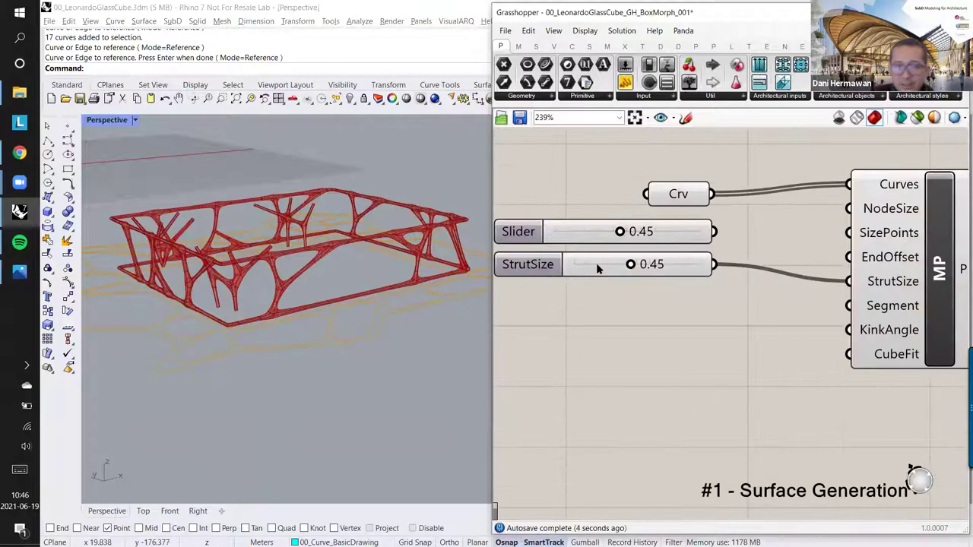
{"action": "left_click", "coordinate": [597, 268]}
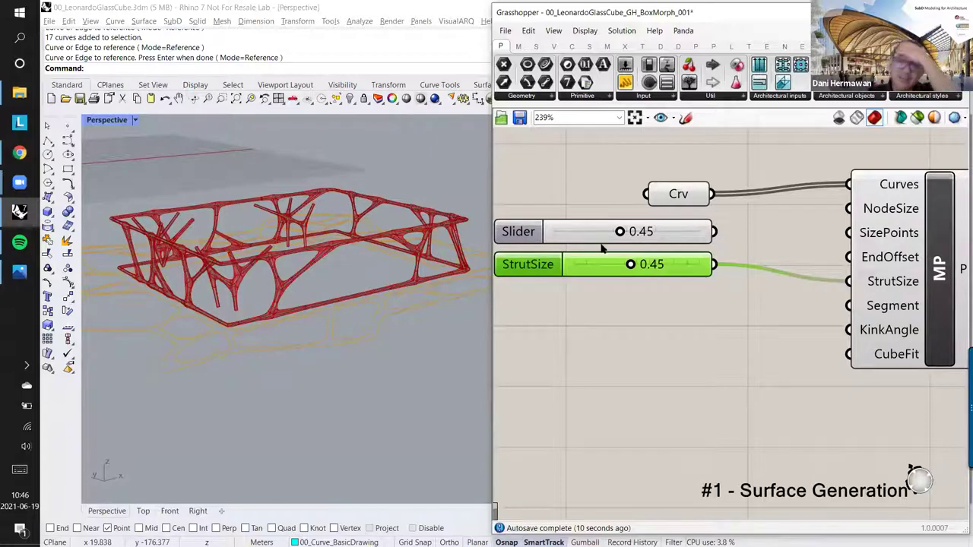
Step: Place a new Number Slider on the canvas below the StrutSize slider and set it to 0.447
{"action": "left_click", "coordinate": [667, 96]}
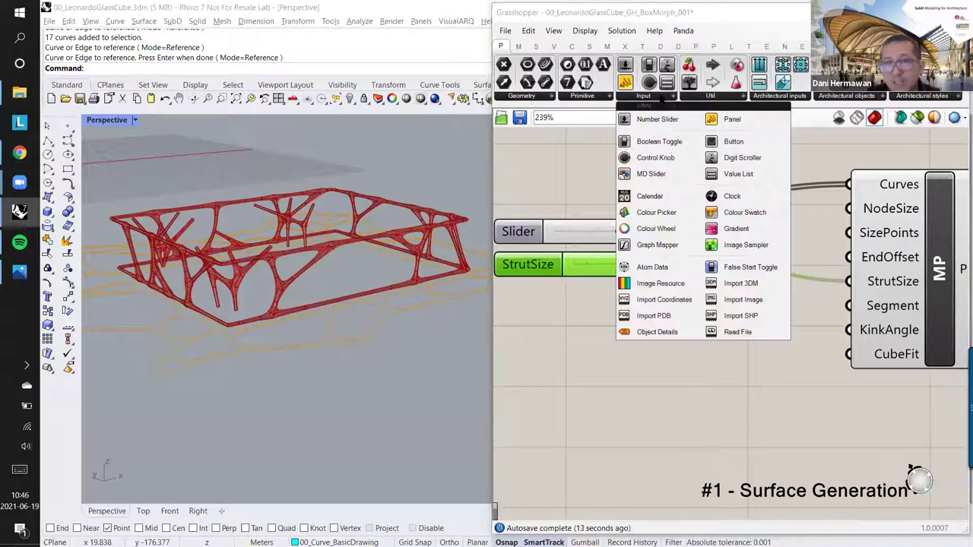
{"action": "left_click", "coordinate": [658, 119]}
{"action": "left_click", "coordinate": [638, 180]}
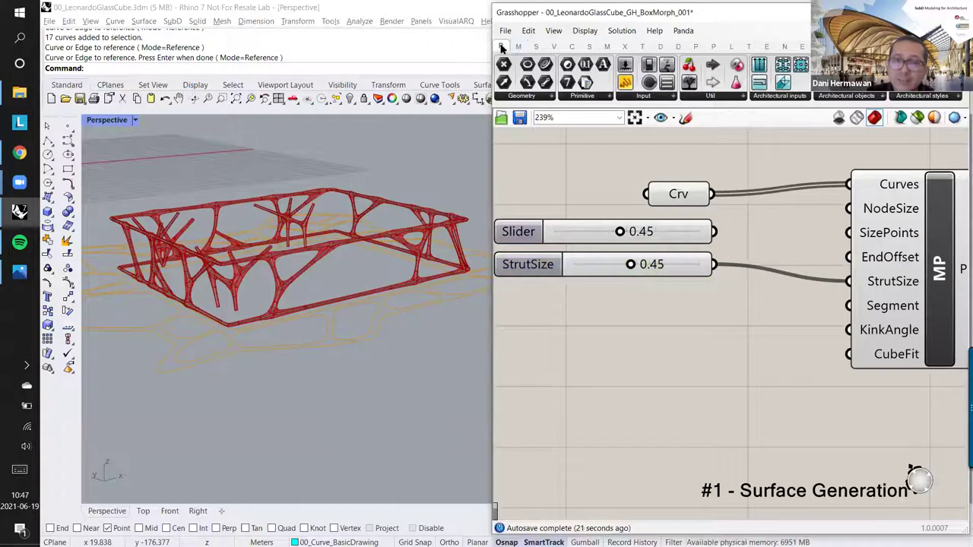
{"action": "scroll", "coordinate": [517, 47], "scroll_direction": "down", "scroll_amount": 2}
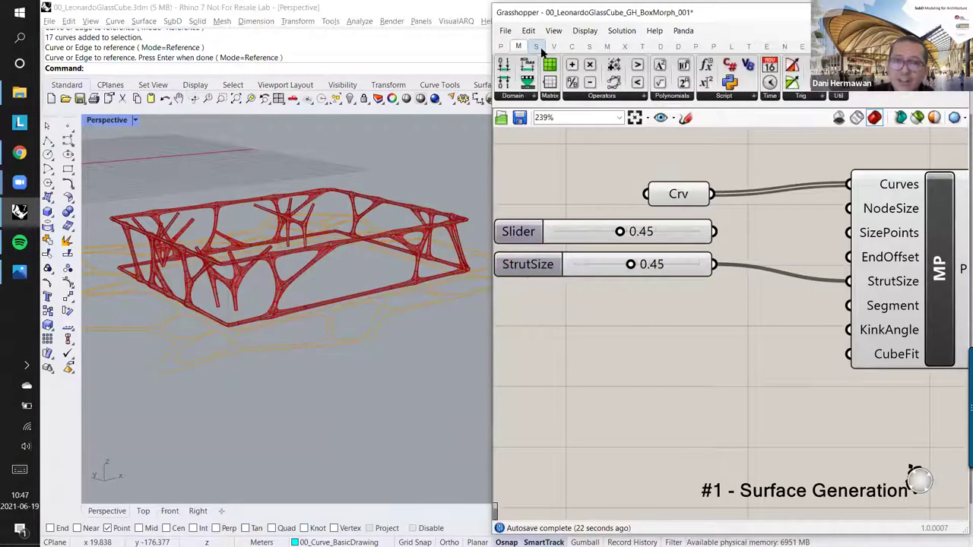
{"action": "left_click", "coordinate": [502, 47]}
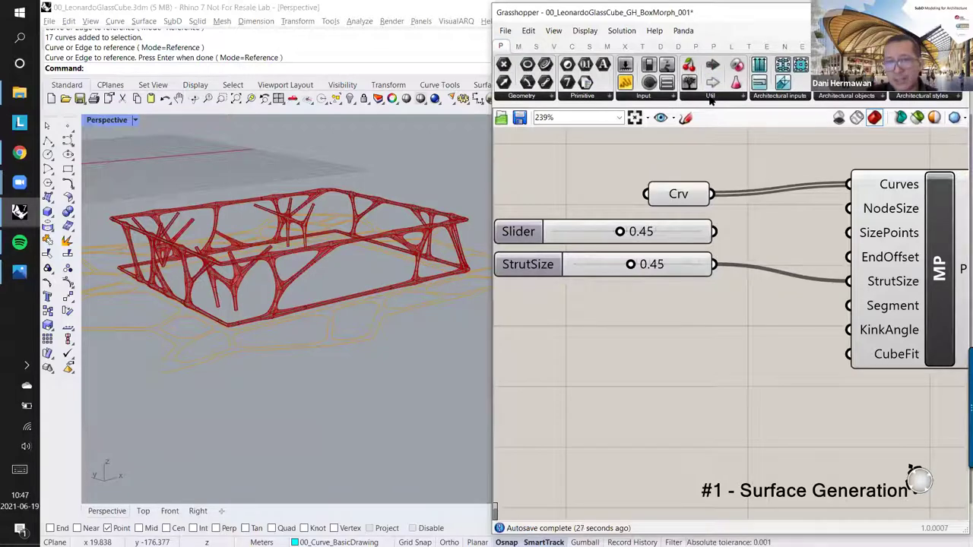
{"action": "left_click", "coordinate": [667, 97]}
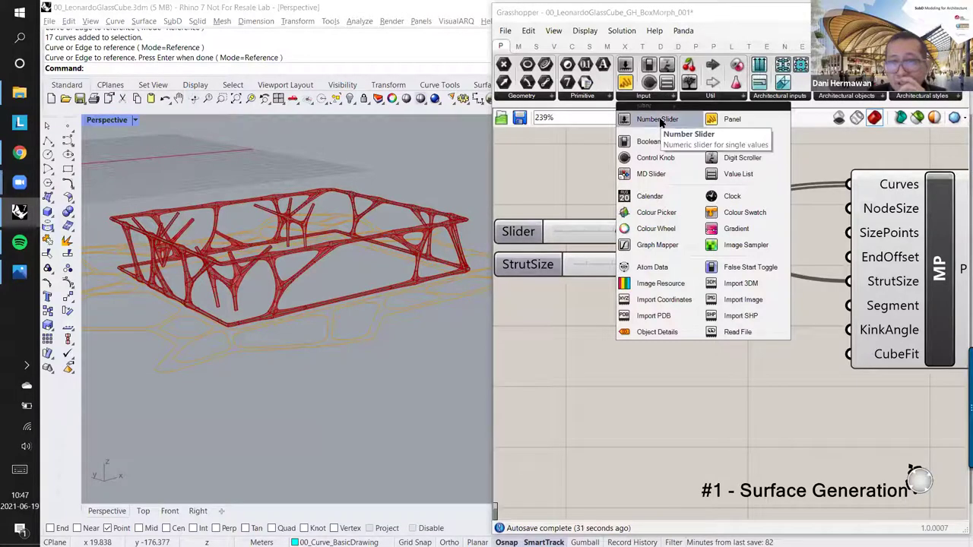
{"action": "left_click", "coordinate": [658, 121]}
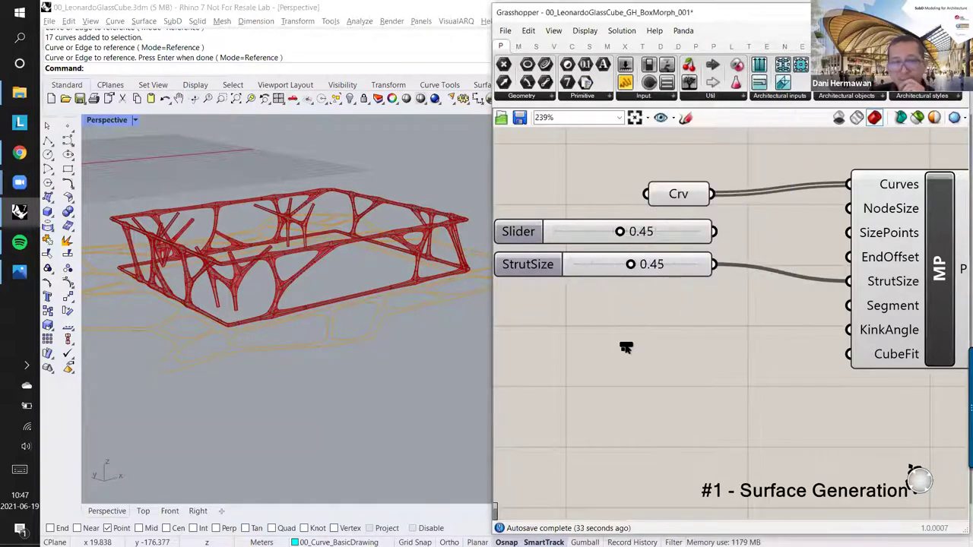
{"action": "left_click", "coordinate": [626, 347]}
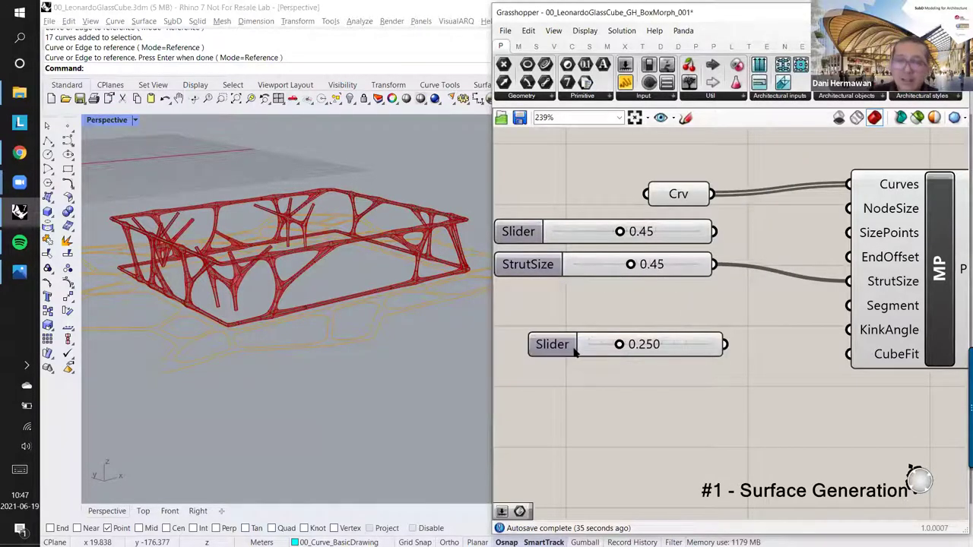
{"action": "left_click_drag", "start_coordinate": [575, 348], "coordinate": [622, 346]}
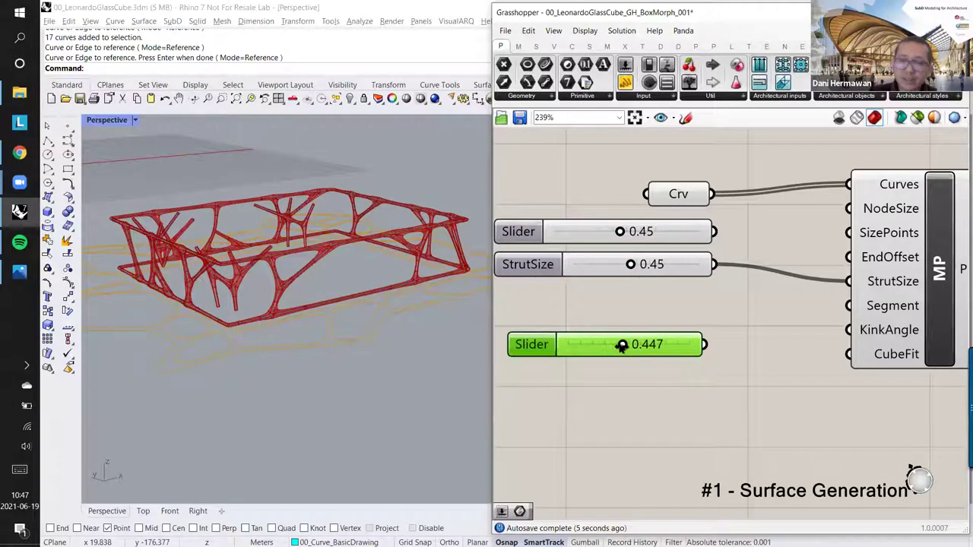
Step: Look at the maximum limit in the new slider's settings without changing it, and delete that slider
{"action": "double_click", "coordinate": [541, 344]}
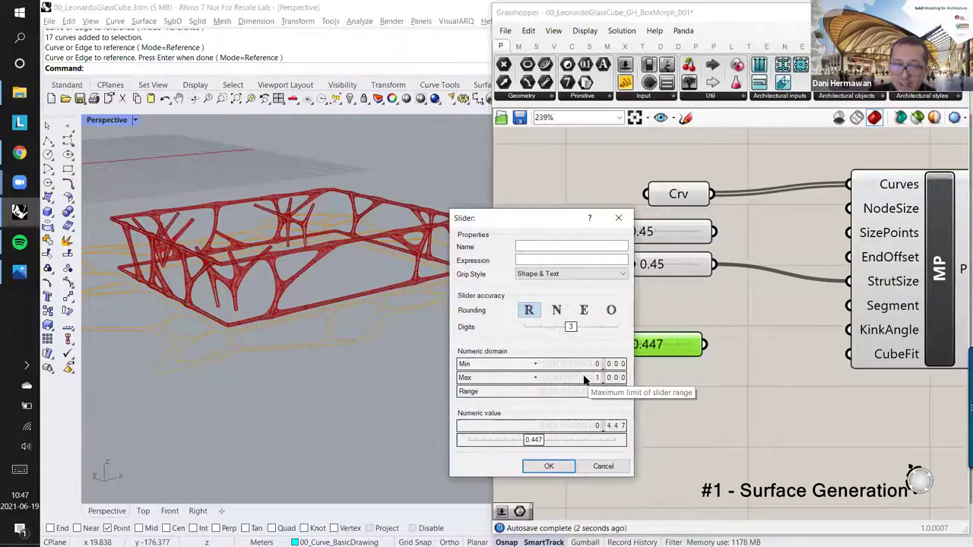
{"action": "double_click", "coordinate": [533, 377]}
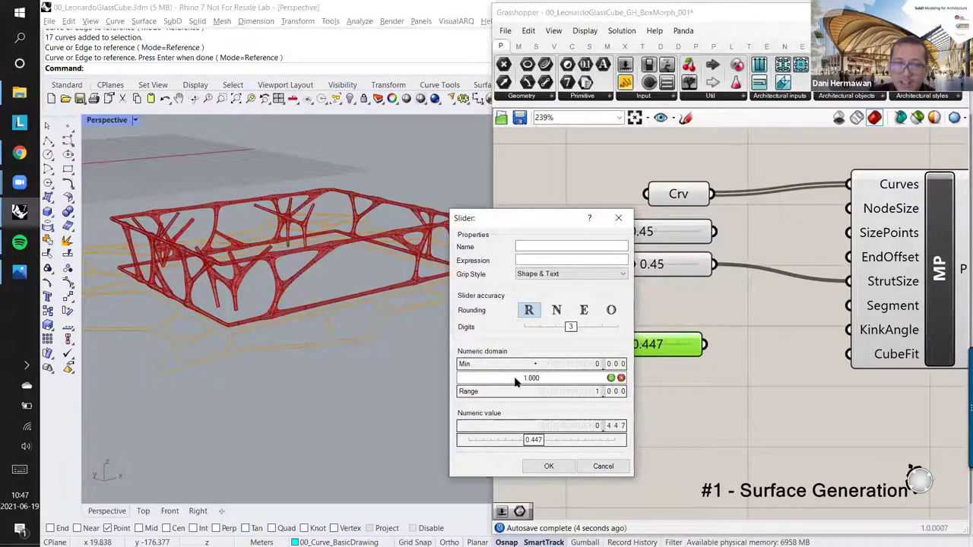
{"action": "left_click_drag", "start_coordinate": [542, 377], "coordinate": [512, 377]}
{"action": "left_click", "coordinate": [603, 465]}
{"action": "left_click", "coordinate": [677, 388]}
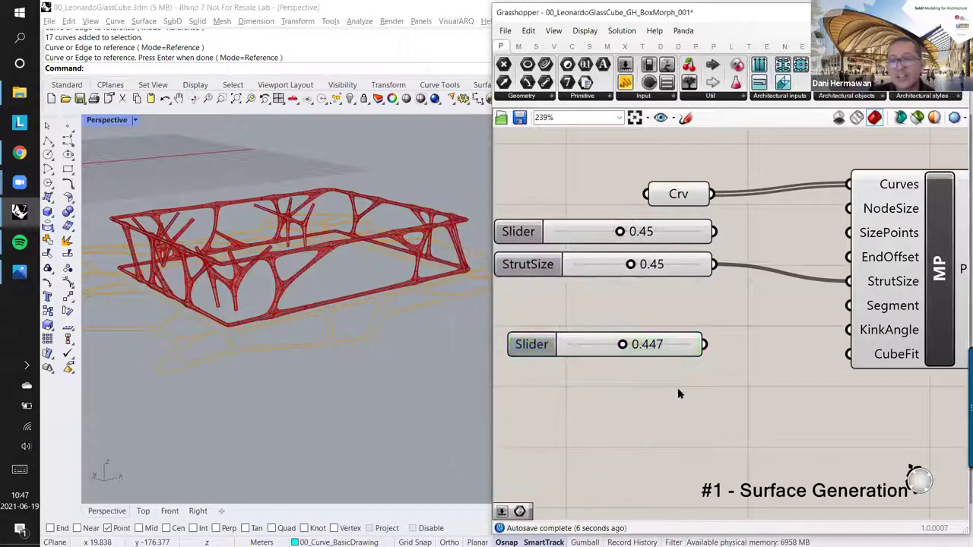
{"action": "left_click", "coordinate": [666, 346]}
{"action": "key", "text": "Delete"}
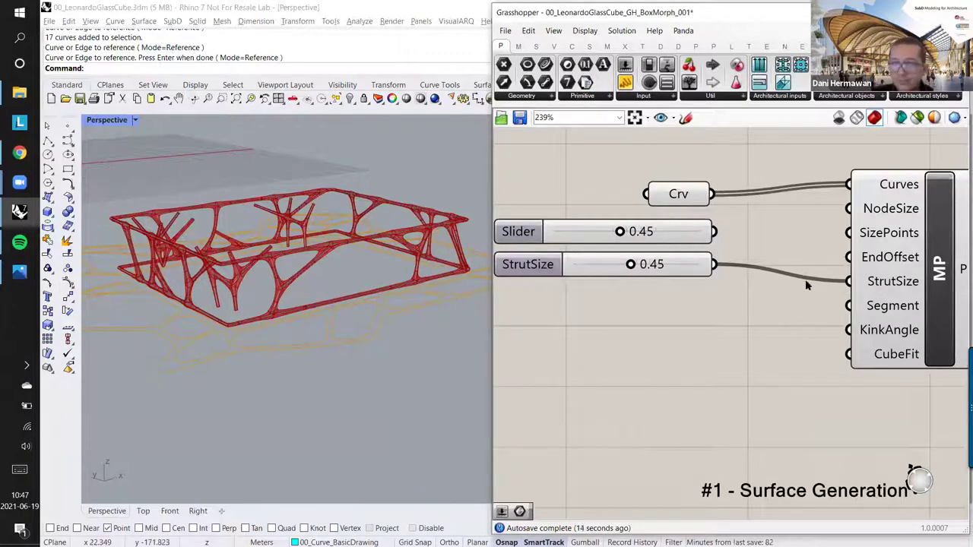
Step: Set the StrutSize slider to 0.06 and examine the pipe frame's struts in the Perspective view
{"action": "right_click_drag", "start_coordinate": [285, 264], "coordinate": [279, 262]}
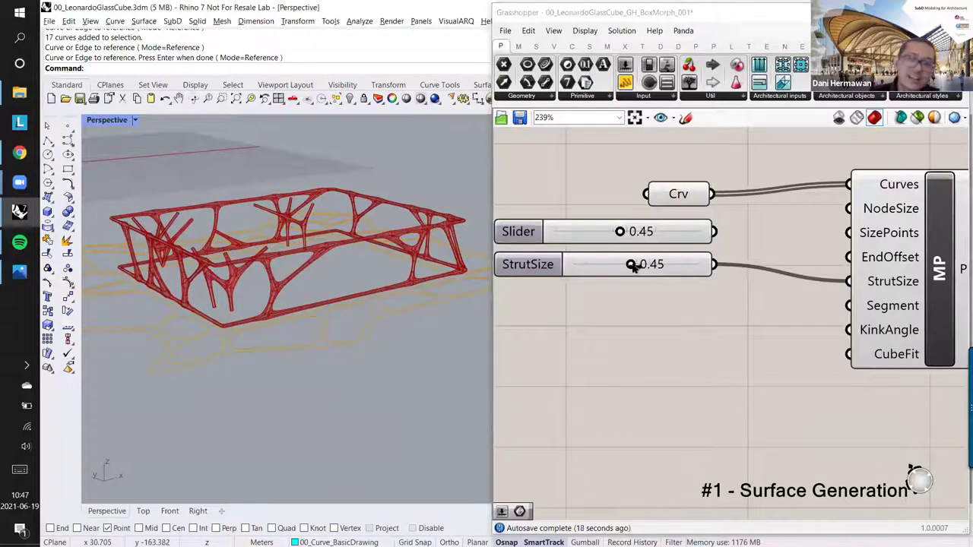
{"action": "left_click_drag", "start_coordinate": [633, 266], "coordinate": [581, 264]}
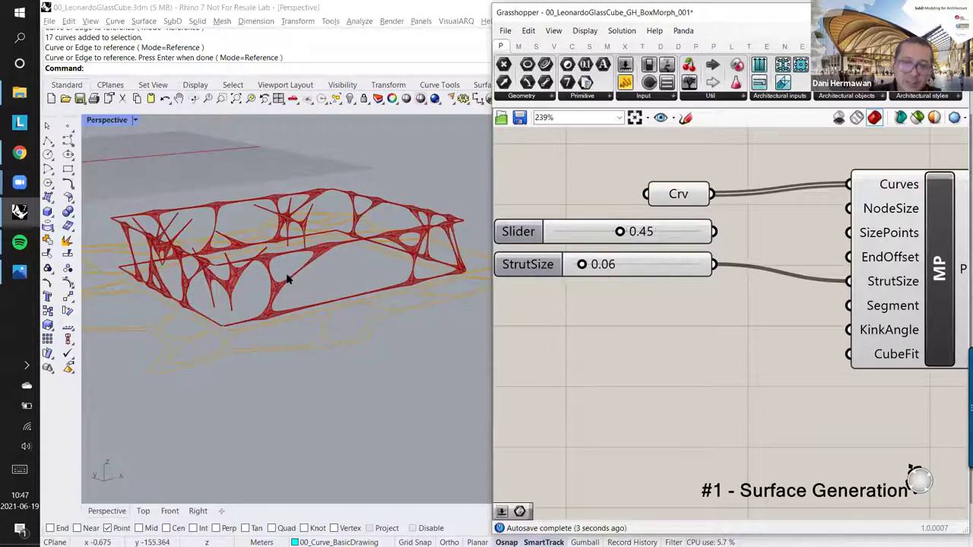
{"action": "scroll", "coordinate": [287, 275], "scroll_direction": "up", "scroll_amount": 10}
{"action": "right_click_drag", "start_coordinate": [287, 248], "coordinate": [282, 271]}
{"action": "scroll", "coordinate": [335, 253], "scroll_direction": "down", "scroll_amount": 4}
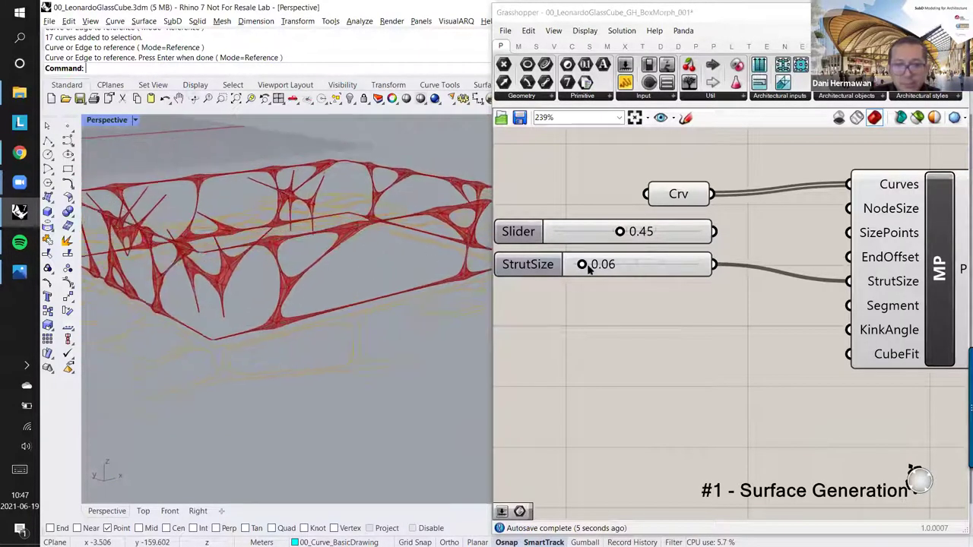
Step: Set the StrutSize slider to 1.00 and inspect the frame's struts up close
{"action": "left_click_drag", "start_coordinate": [582, 264], "coordinate": [774, 276]}
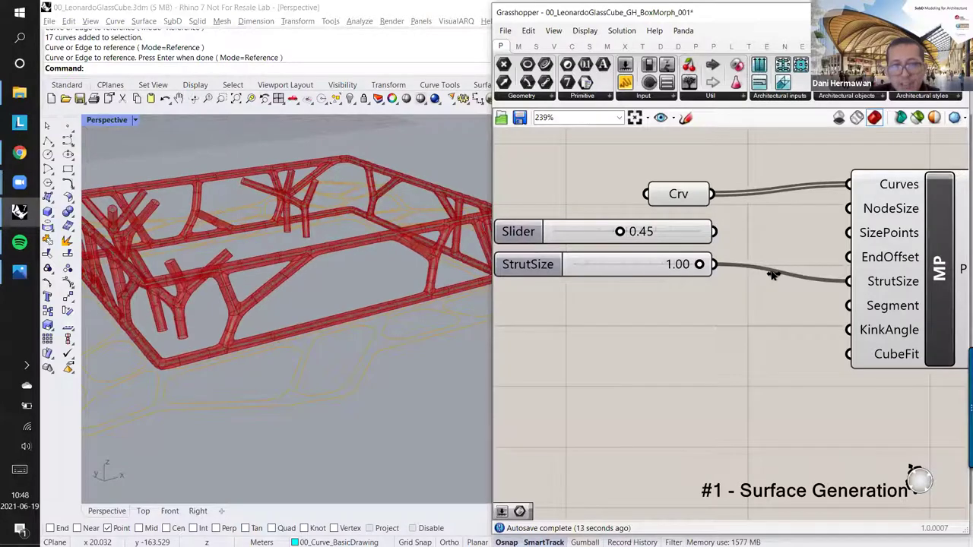
{"action": "scroll", "coordinate": [295, 257], "scroll_direction": "up", "scroll_amount": 2}
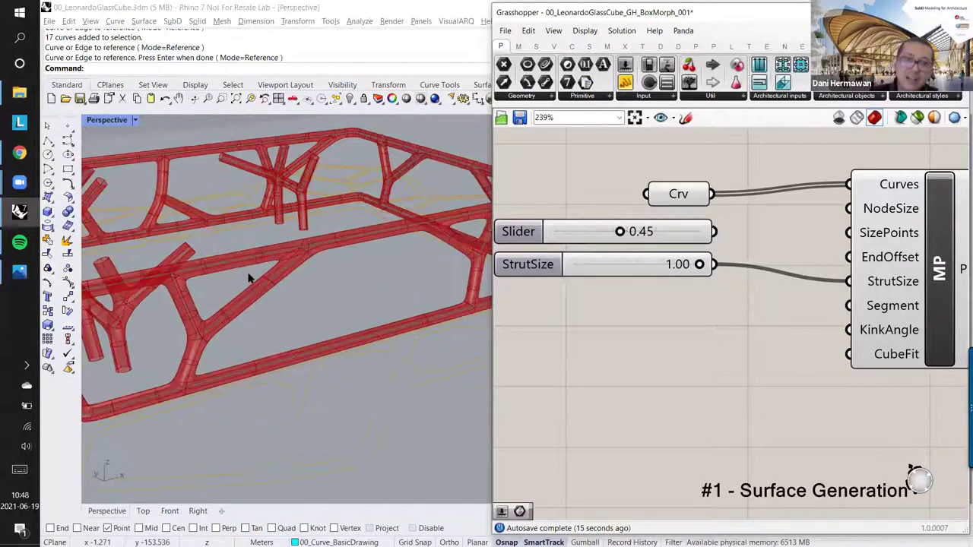
Step: Set the StrutSize slider of the MultiPipe component to 0.45 and view the whole piped frame
{"action": "right_click_drag", "start_coordinate": [311, 260], "coordinate": [318, 300]}
{"action": "scroll", "coordinate": [318, 300], "scroll_direction": "up", "scroll_amount": 5}
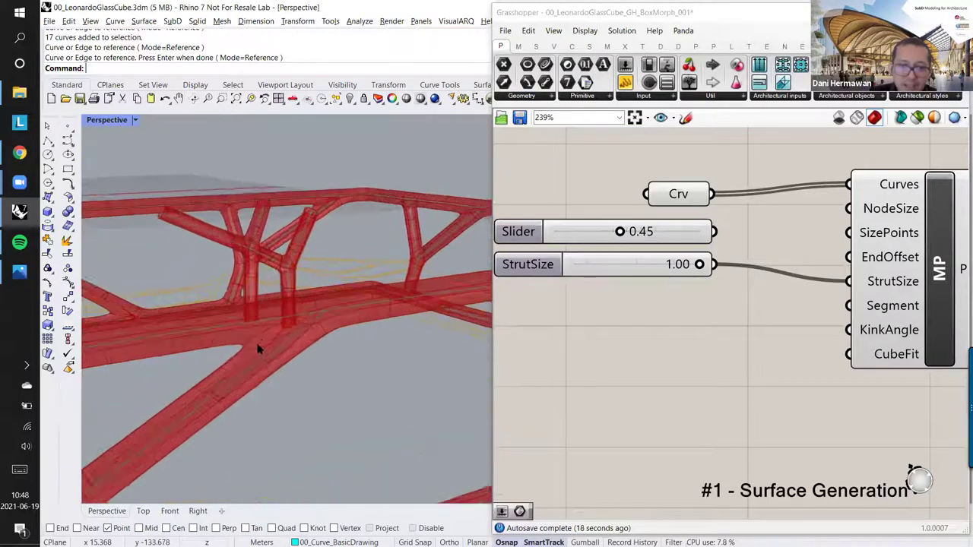
{"action": "scroll", "coordinate": [269, 341], "scroll_direction": "down", "scroll_amount": 6}
{"action": "right_click_drag", "start_coordinate": [281, 352], "coordinate": [361, 337]}
{"action": "scroll", "coordinate": [361, 337], "scroll_direction": "up", "scroll_amount": 5}
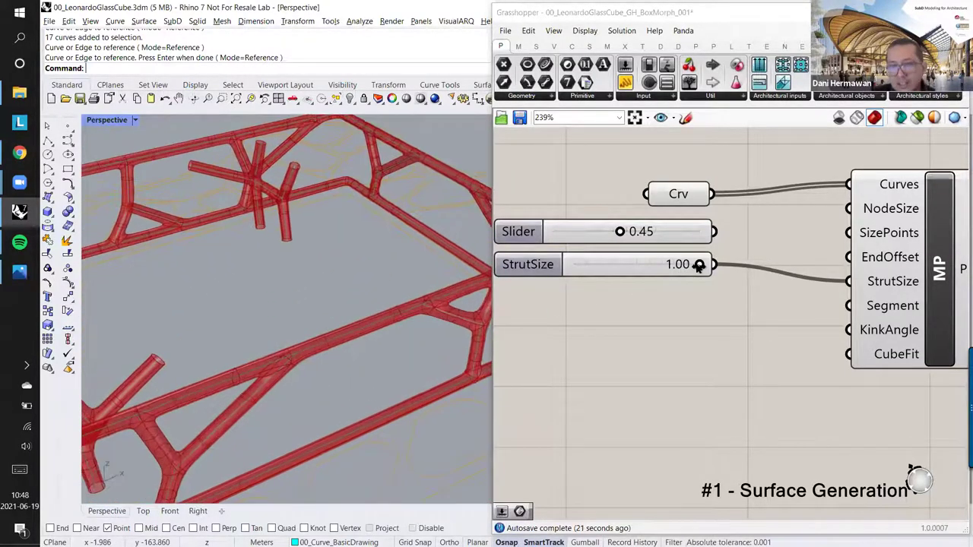
{"action": "left_click_drag", "start_coordinate": [699, 265], "coordinate": [631, 270]}
{"action": "right_click", "coordinate": [706, 308]}
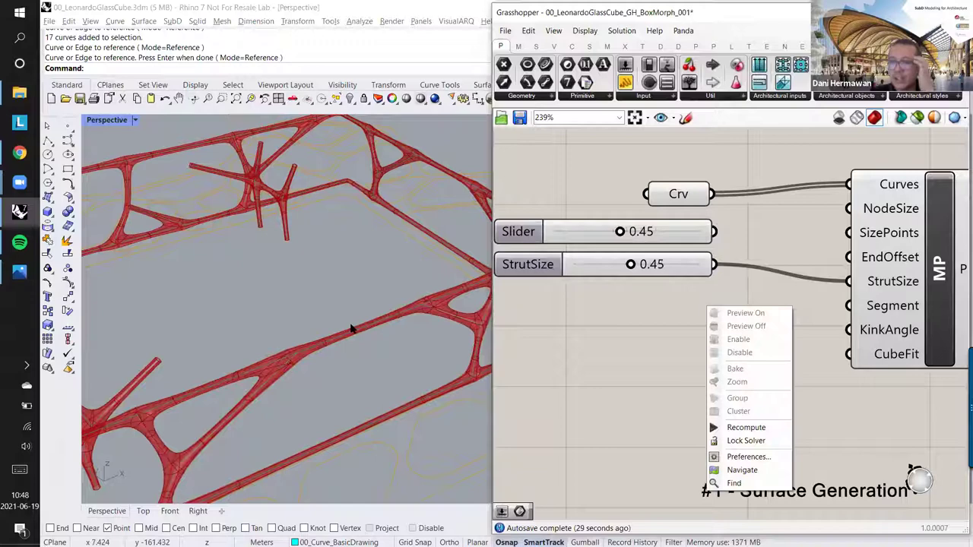
{"action": "left_click", "coordinate": [329, 283]}
{"action": "scroll", "coordinate": [331, 293], "scroll_direction": "down", "scroll_amount": 3}
{"action": "right_click_drag", "start_coordinate": [332, 290], "coordinate": [344, 245]}
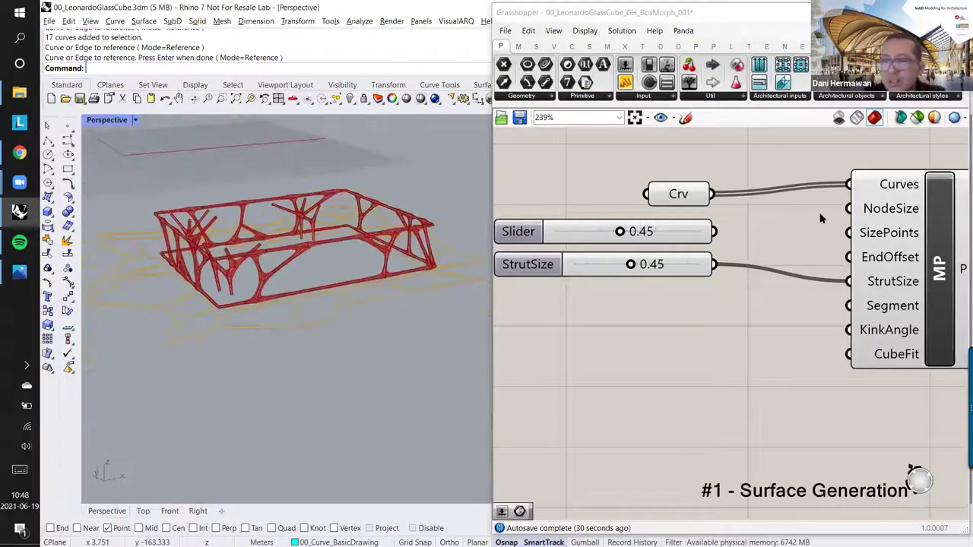
Step: Connect the unused 0.45 number slider to the NodeSize input of the MultiPipe component
{"action": "left_click_drag", "start_coordinate": [715, 231], "coordinate": [848, 209]}
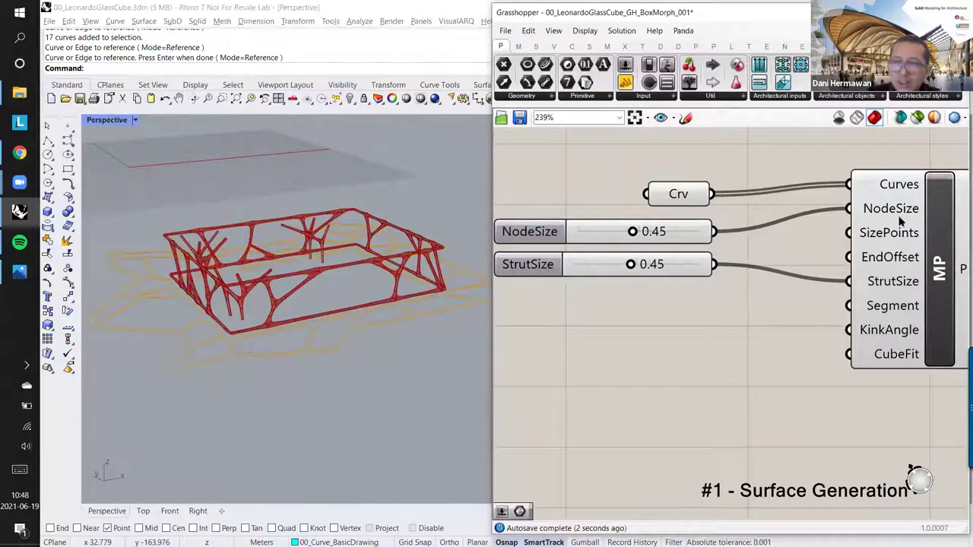
{"action": "mouse_move", "coordinate": [338, 280]}
{"action": "right_mouse_down"}
{"action": "mouse_move", "coordinate": [313, 240]}
{"action": "mouse_move", "coordinate": [324, 291]}
{"action": "mouse_move", "coordinate": [346, 290]}
{"action": "right_mouse_up"}
{"action": "scroll", "coordinate": [346, 289], "scroll_direction": "up", "scroll_amount": 5}
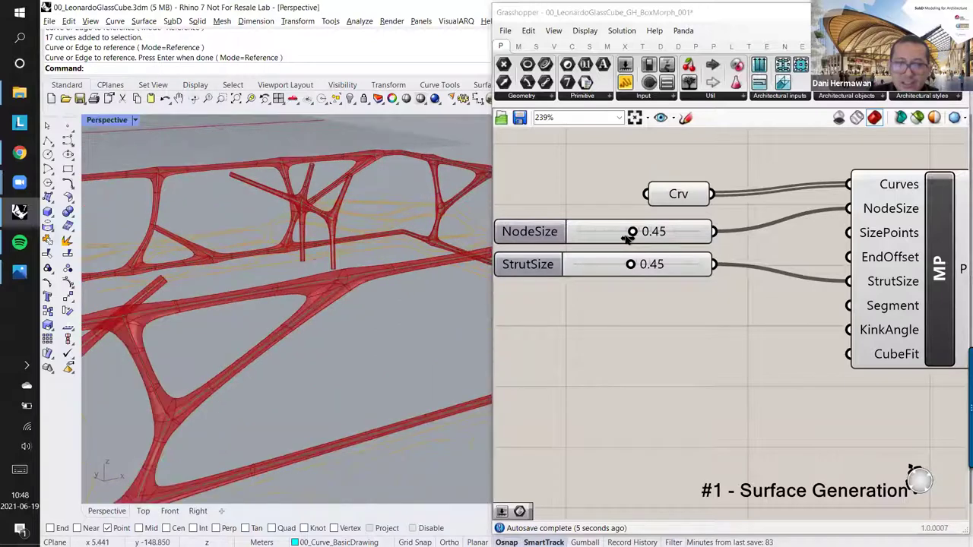
Step: Set the NodeSize slider to 0.61 and inspect the pipe joints in the model
{"action": "left_click_drag", "start_coordinate": [633, 232], "coordinate": [648, 240]}
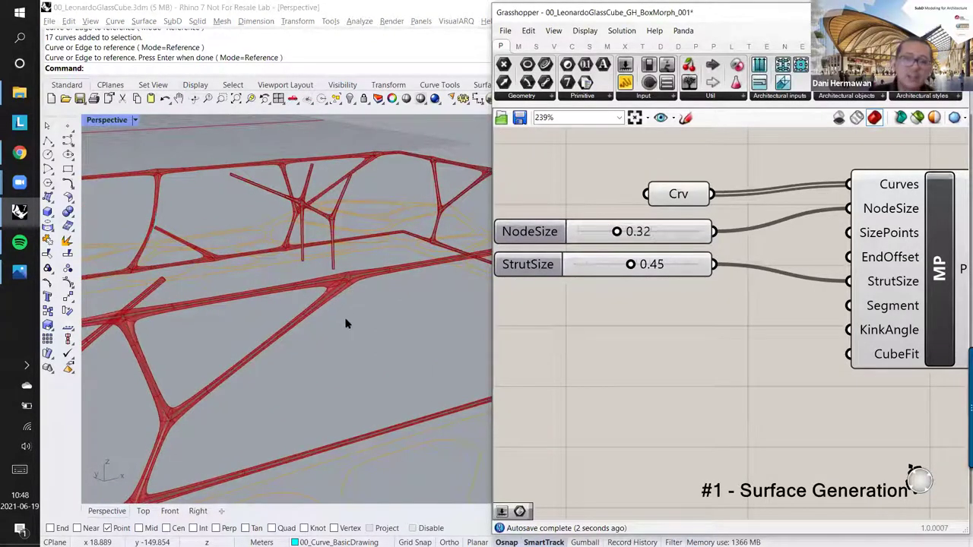
{"action": "right_click_drag", "start_coordinate": [345, 322], "coordinate": [362, 299]}
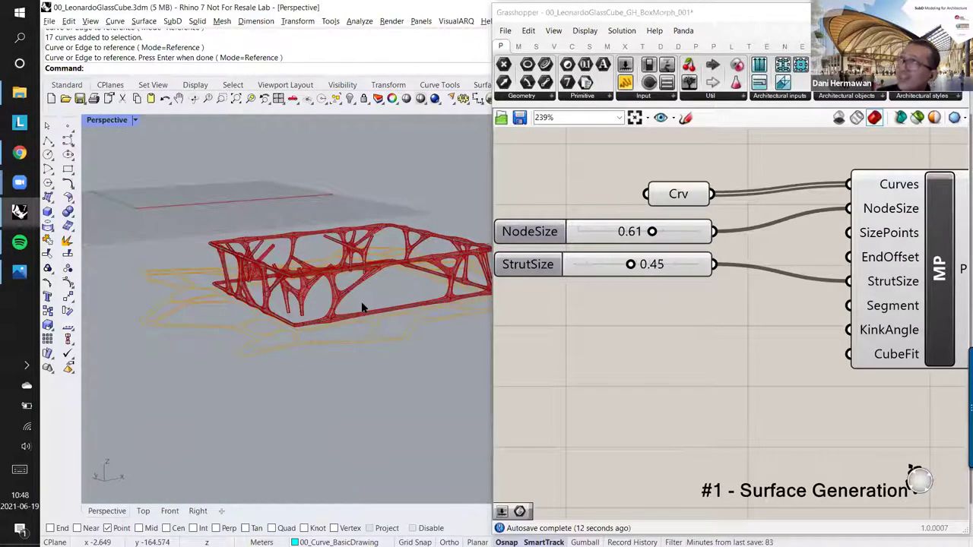
{"action": "scroll", "coordinate": [359, 329], "scroll_direction": "up", "scroll_amount": 8}
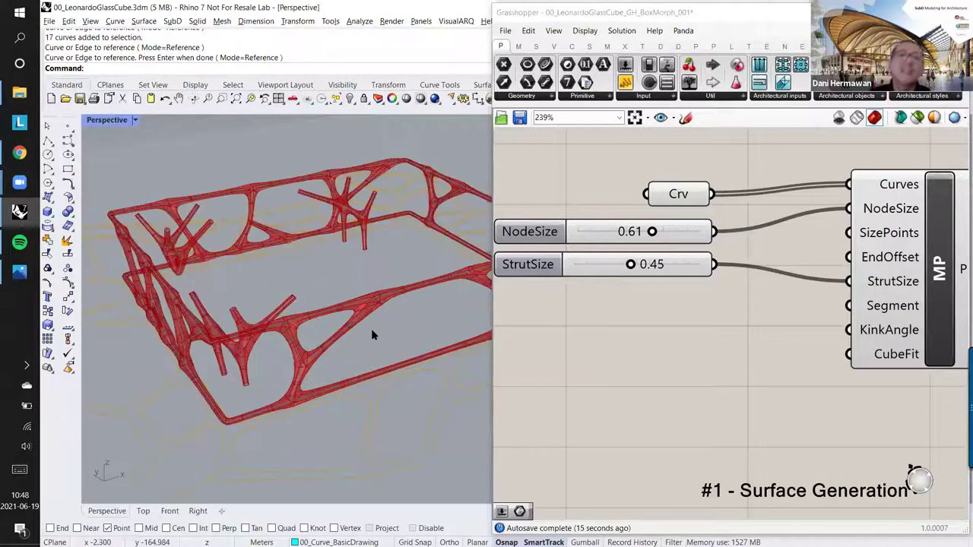
{"action": "scroll", "coordinate": [367, 313], "scroll_direction": "up", "scroll_amount": 1}
{"action": "scroll", "coordinate": [348, 316], "scroll_direction": "down", "scroll_amount": 2}
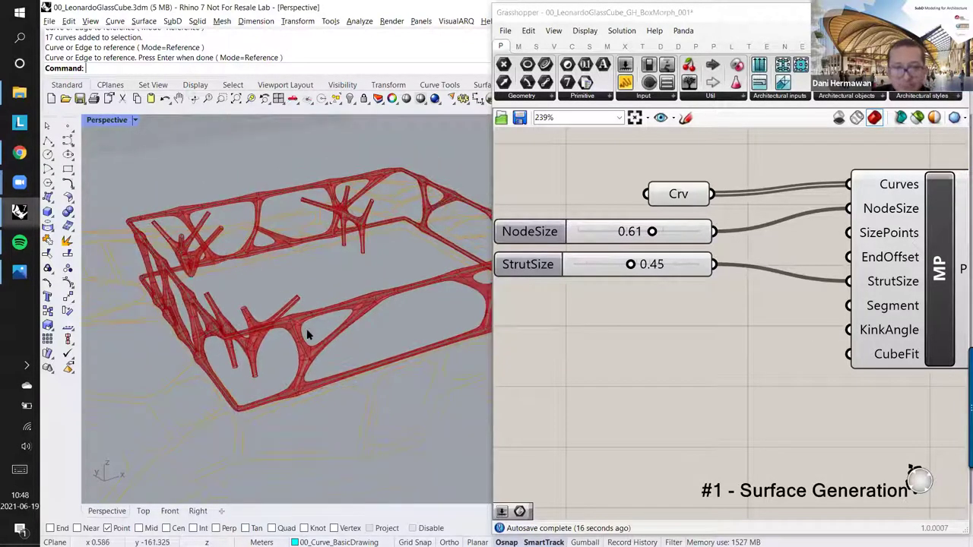
{"action": "right_click_drag", "start_coordinate": [321, 286], "coordinate": [303, 313]}
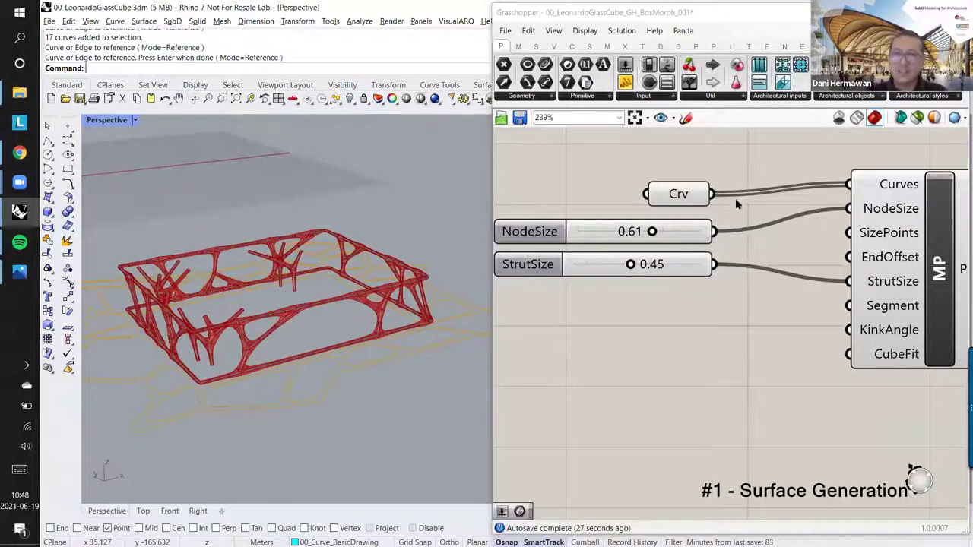
Step: Shift the NodeSize slider slightly above the StrutSize slider and set its value to 0.58
{"action": "scroll", "coordinate": [729, 244], "scroll_direction": "down", "scroll_amount": 2}
{"action": "right_click_drag", "start_coordinate": [729, 244], "coordinate": [728, 333]}
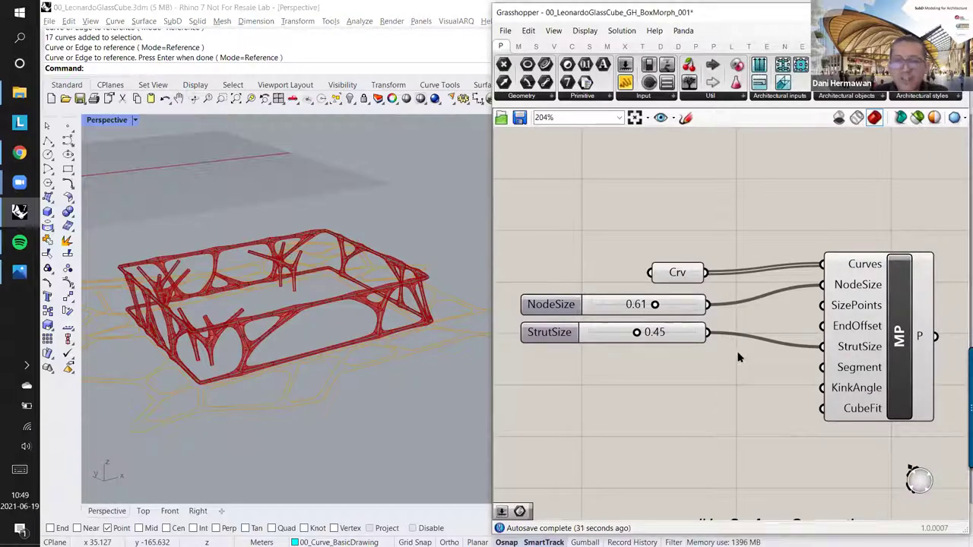
{"action": "right_click_drag", "start_coordinate": [736, 372], "coordinate": [738, 352]}
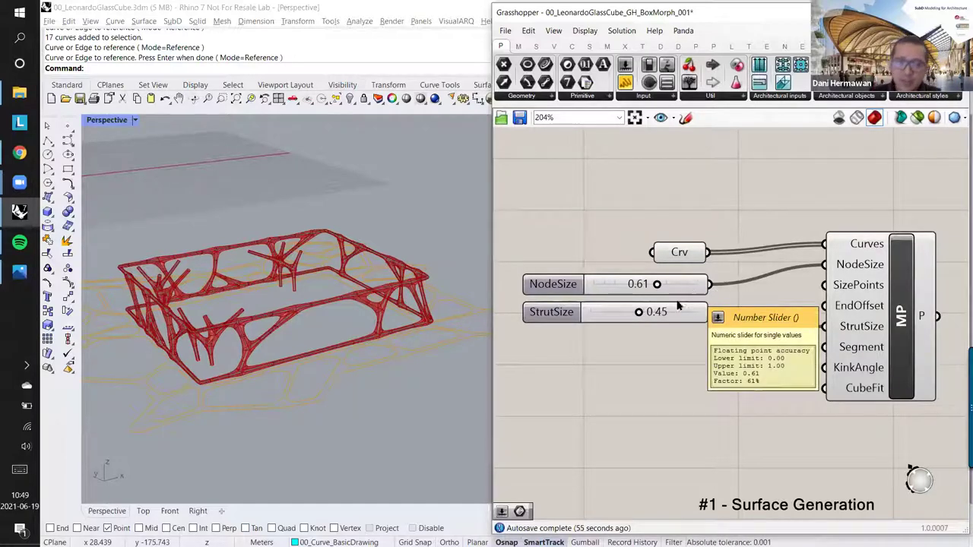
{"action": "left_click_drag", "start_coordinate": [595, 287], "coordinate": [590, 289]}
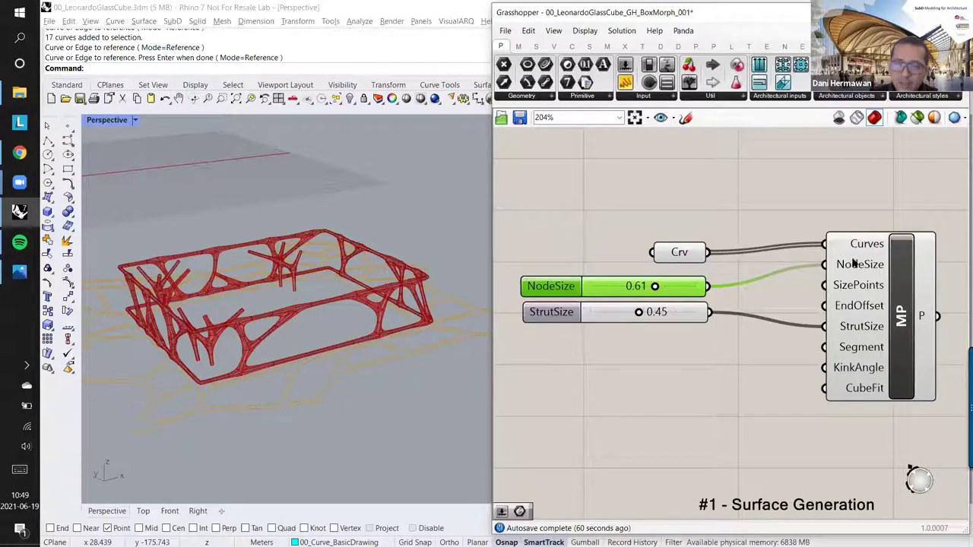
{"action": "right_click_drag", "start_coordinate": [876, 236], "coordinate": [856, 239]}
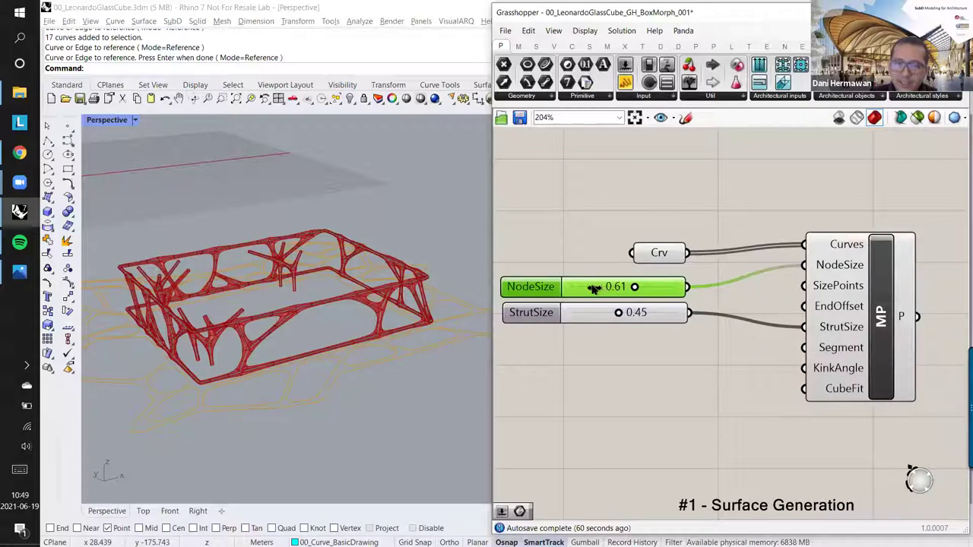
{"action": "mouse_move", "coordinate": [633, 287]}
{"action": "left_mouse_down"}
{"action": "mouse_move", "coordinate": [618, 288]}
{"action": "mouse_move", "coordinate": [634, 292]}
{"action": "left_mouse_up"}
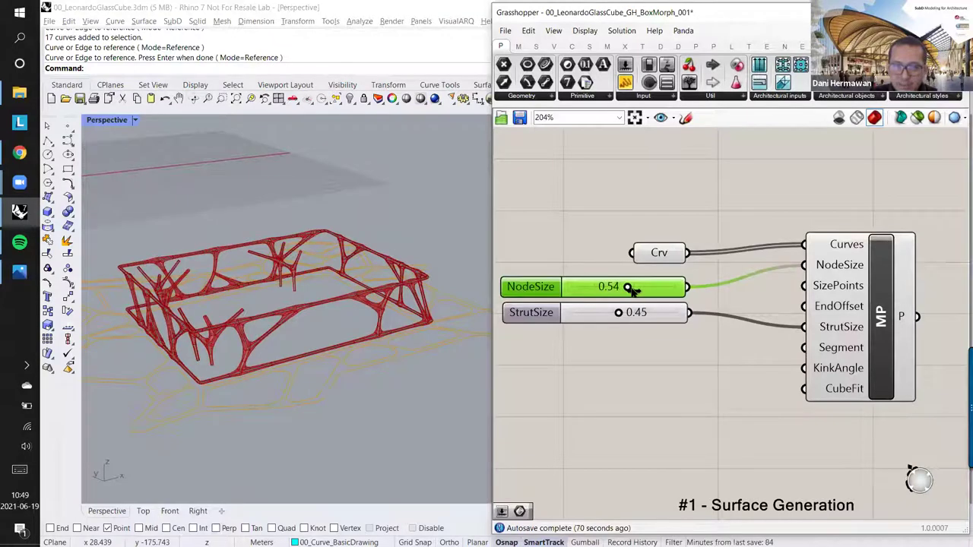
{"action": "right_click_drag", "start_coordinate": [345, 306], "coordinate": [353, 269]}
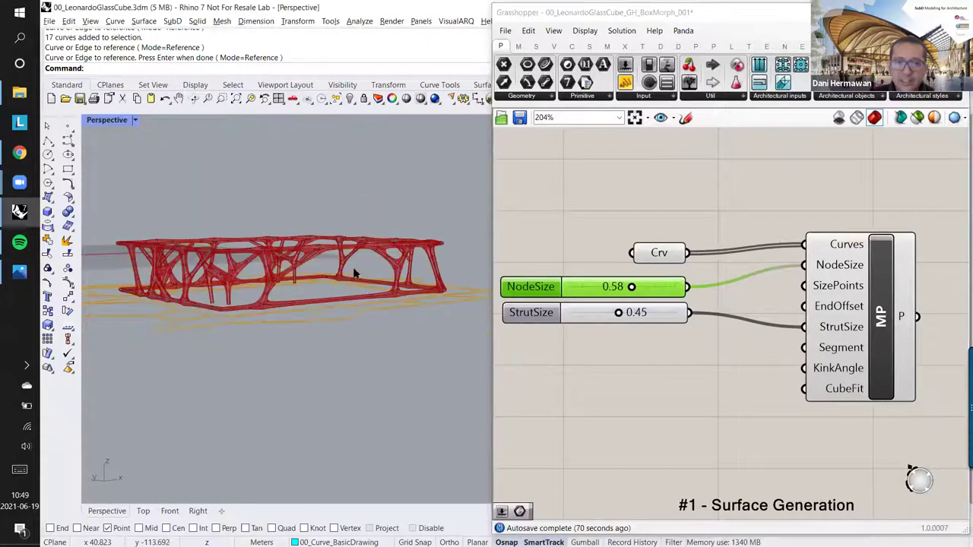
{"action": "right_click_drag", "start_coordinate": [306, 330], "coordinate": [343, 286]}
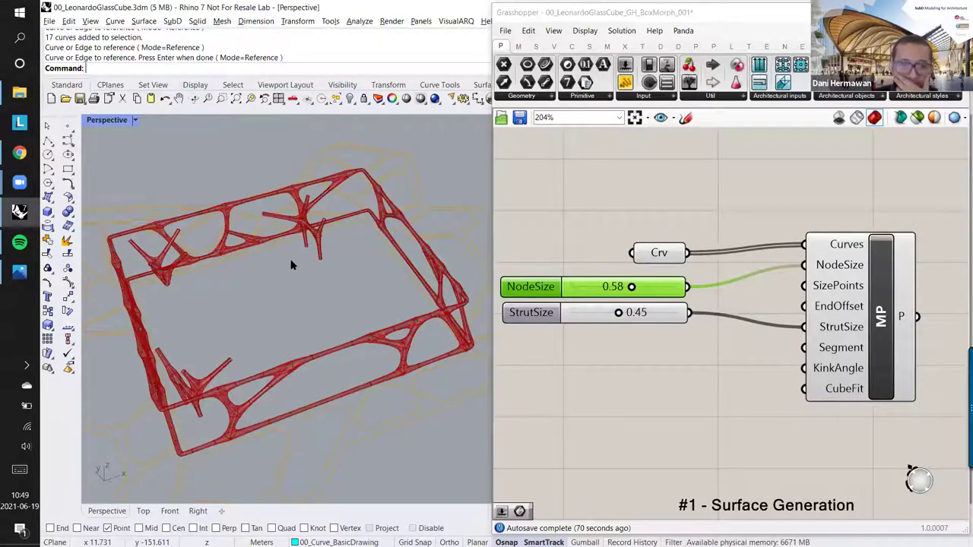
{"action": "right_click_drag", "start_coordinate": [292, 264], "coordinate": [302, 262]}
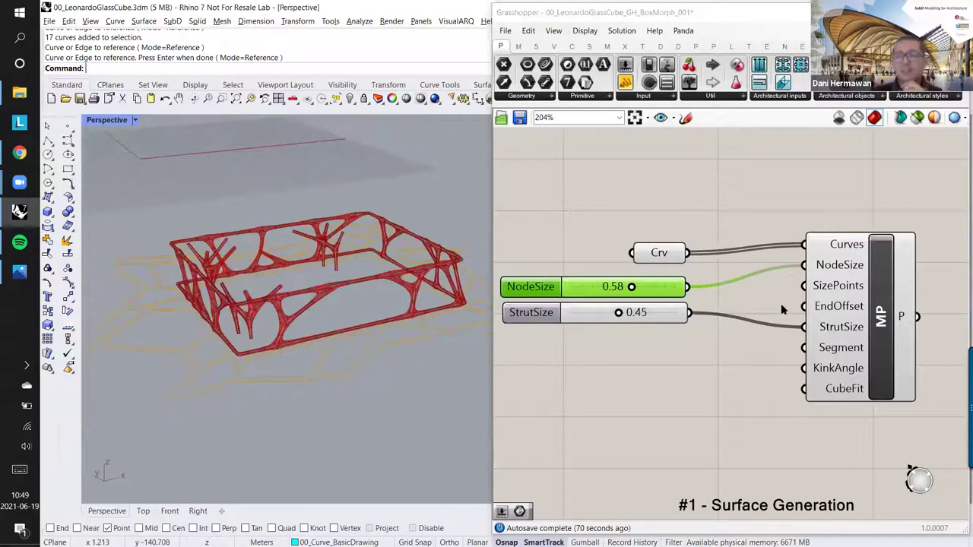
Step: Examine the MultiPipe component's remaining inputs, such as Segment and EndOffset, and the piped frame's joints up close
{"action": "scroll", "coordinate": [789, 309], "scroll_direction": "down", "scroll_amount": 3}
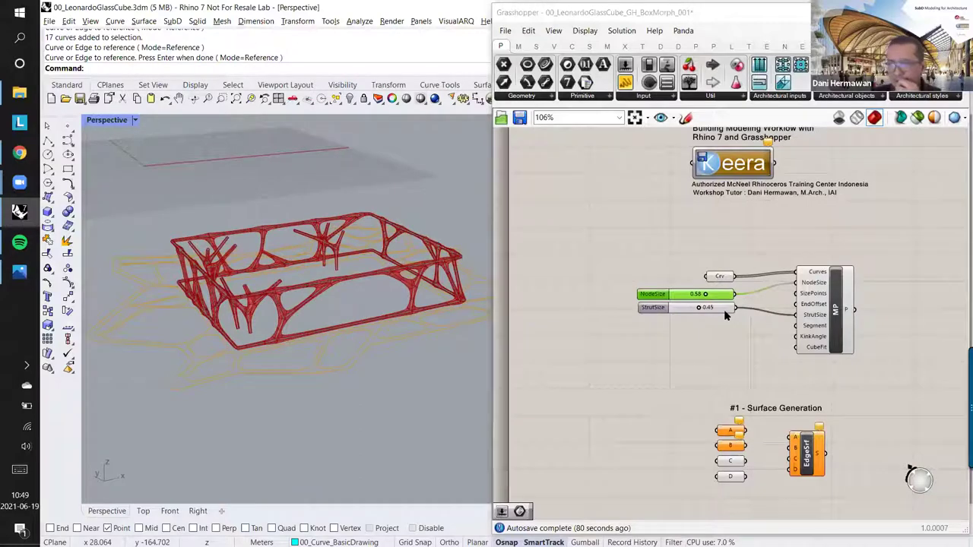
{"action": "right_click_drag", "start_coordinate": [792, 313], "coordinate": [726, 315]}
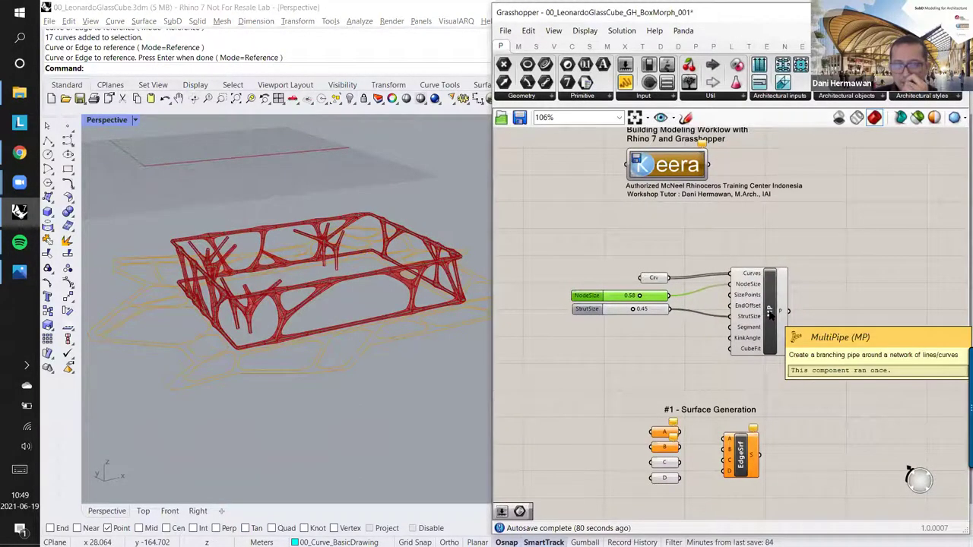
{"action": "left_click", "coordinate": [761, 319]}
{"action": "left_click", "coordinate": [554, 267]}
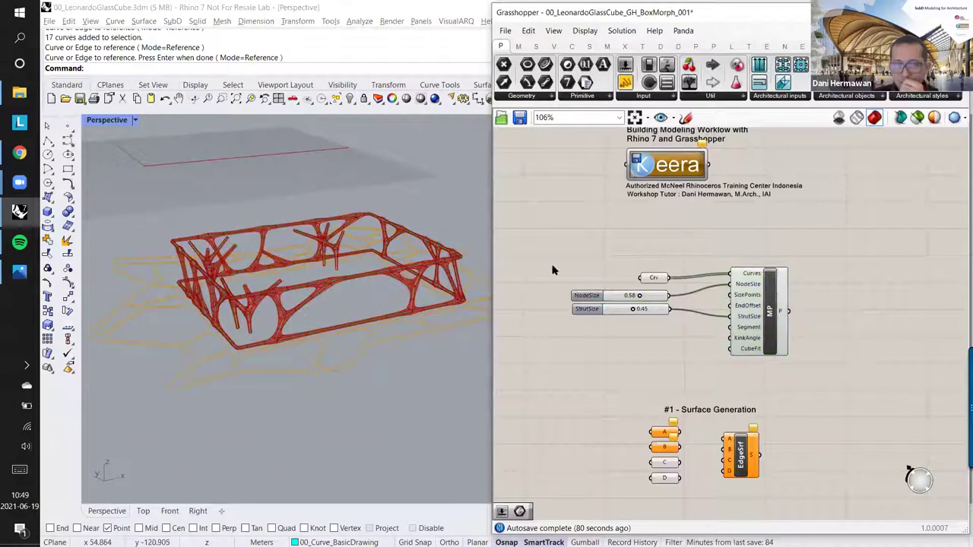
{"action": "right_click_drag", "start_coordinate": [316, 234], "coordinate": [310, 291]}
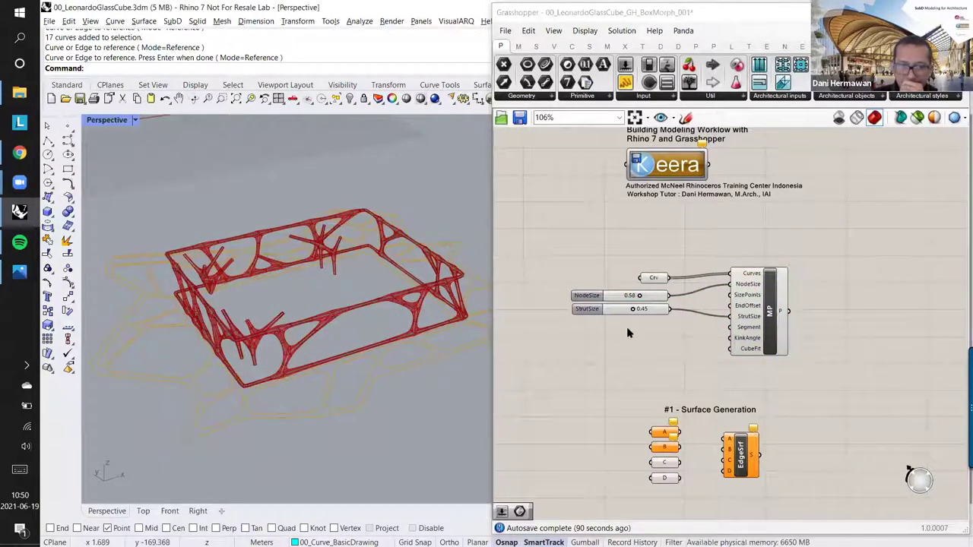
{"action": "scroll", "coordinate": [733, 322], "scroll_direction": "up", "scroll_amount": 4}
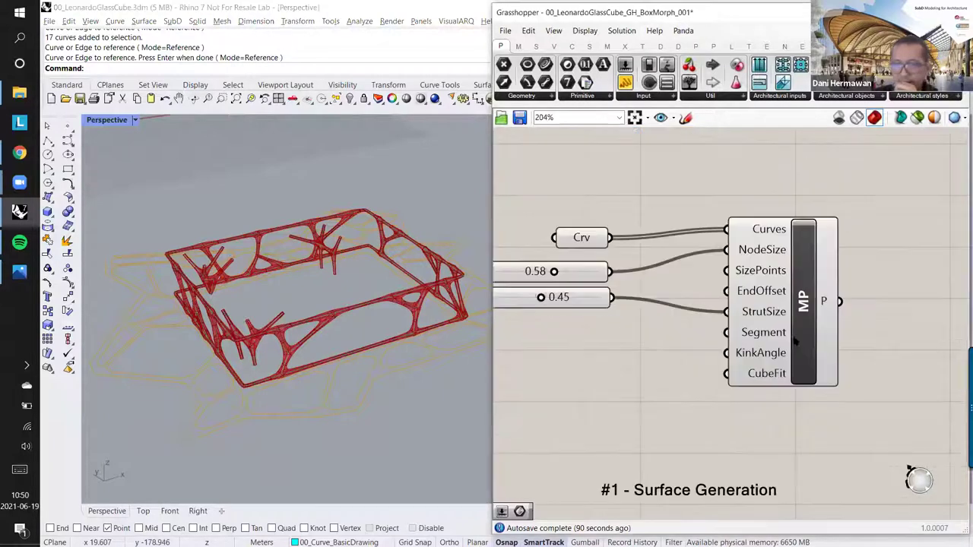
{"action": "right_click_drag", "start_coordinate": [785, 352], "coordinate": [812, 347]}
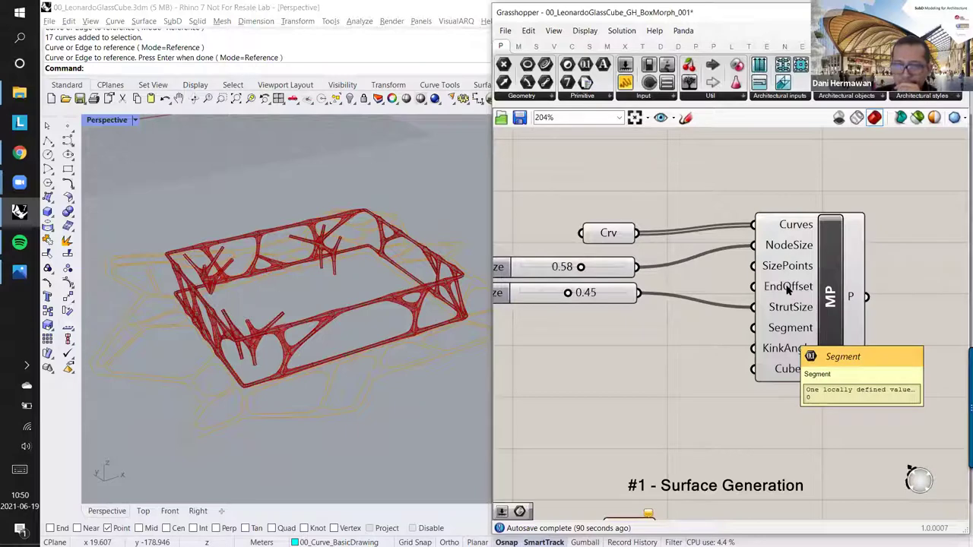
{"action": "mouse_move", "coordinate": [787, 289]}
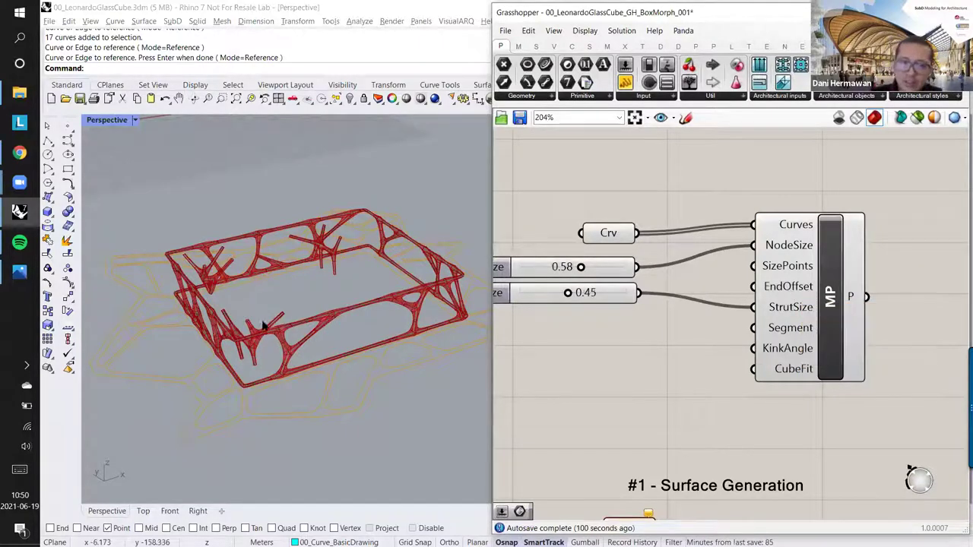
{"action": "right_click_drag", "start_coordinate": [235, 341], "coordinate": [257, 335]}
{"action": "scroll", "coordinate": [252, 298], "scroll_direction": "up", "scroll_amount": 5}
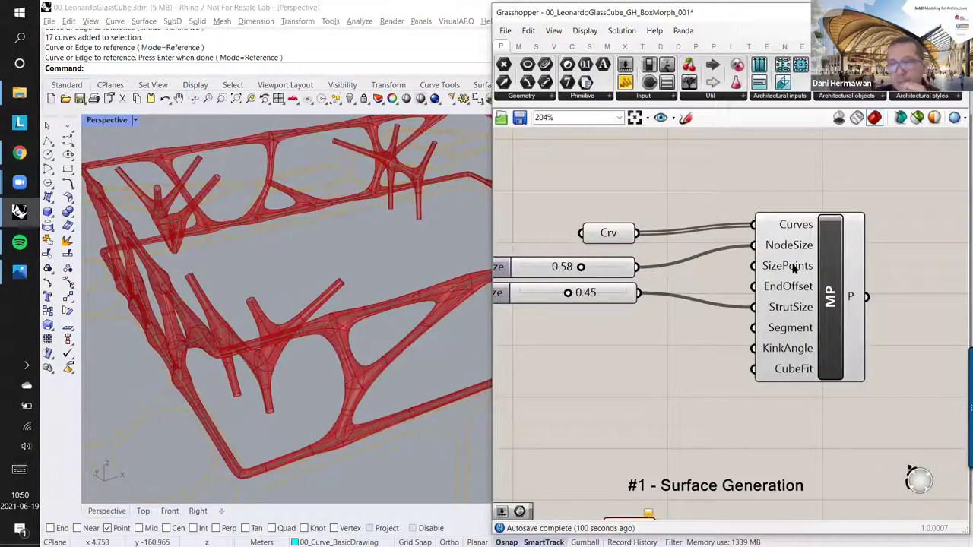
Step: Raise the NodeSize slider to 1.00 and inspect the piped frame as a whole and up close
{"action": "scroll", "coordinate": [606, 270], "scroll_direction": "up", "scroll_amount": 2}
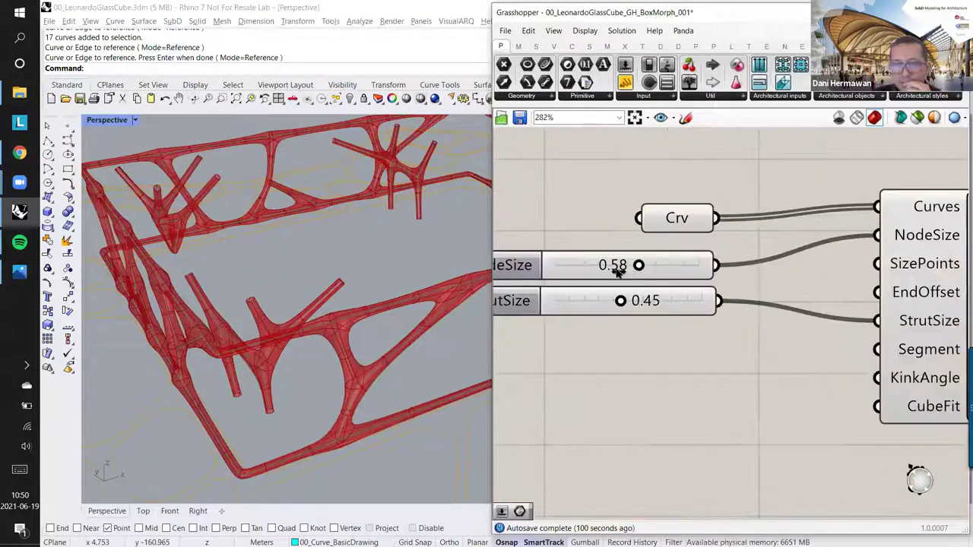
{"action": "left_click_drag", "start_coordinate": [603, 272], "coordinate": [665, 271]}
{"action": "left_click", "coordinate": [652, 266]}
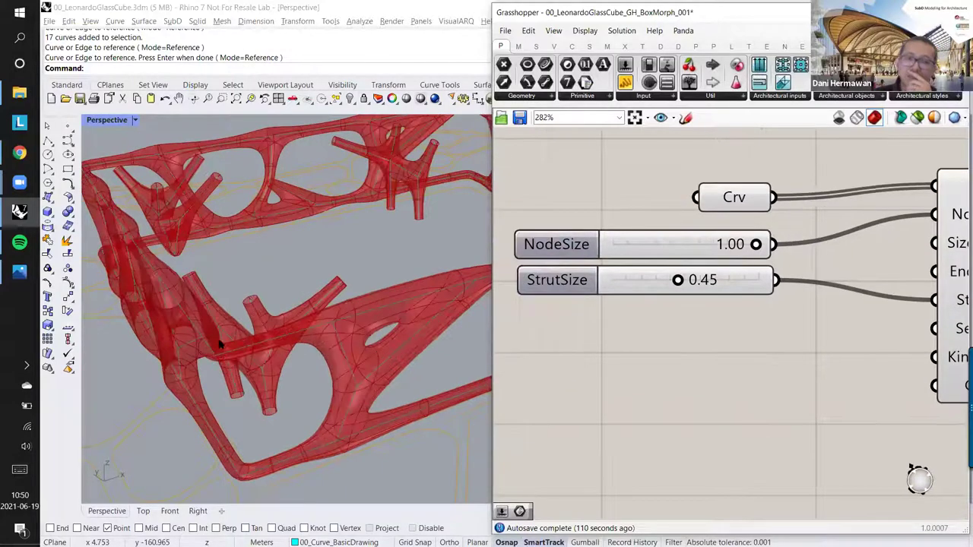
{"action": "scroll", "coordinate": [231, 336], "scroll_direction": "down", "scroll_amount": 7}
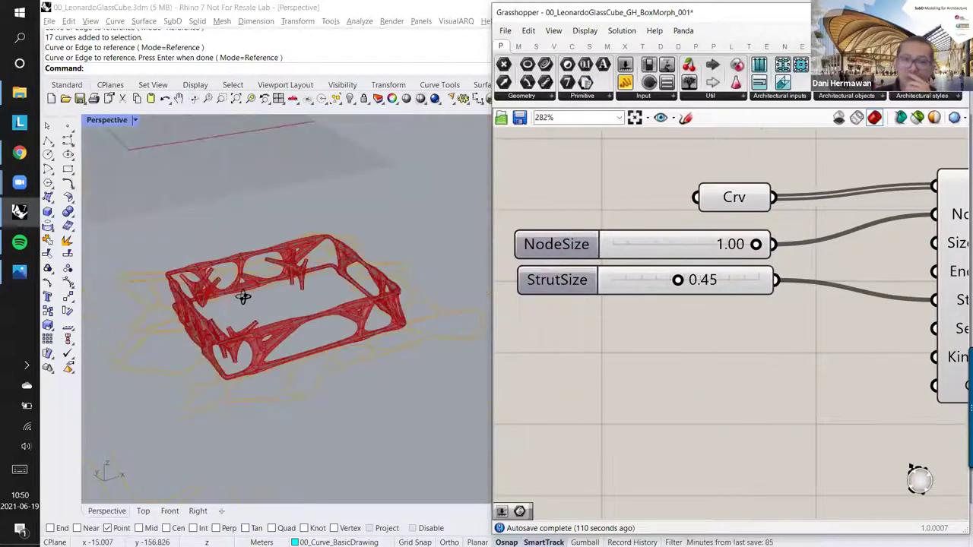
{"action": "scroll", "coordinate": [327, 279], "scroll_direction": "up", "scroll_amount": 6}
{"action": "right_click_drag", "start_coordinate": [327, 278], "coordinate": [327, 291]}
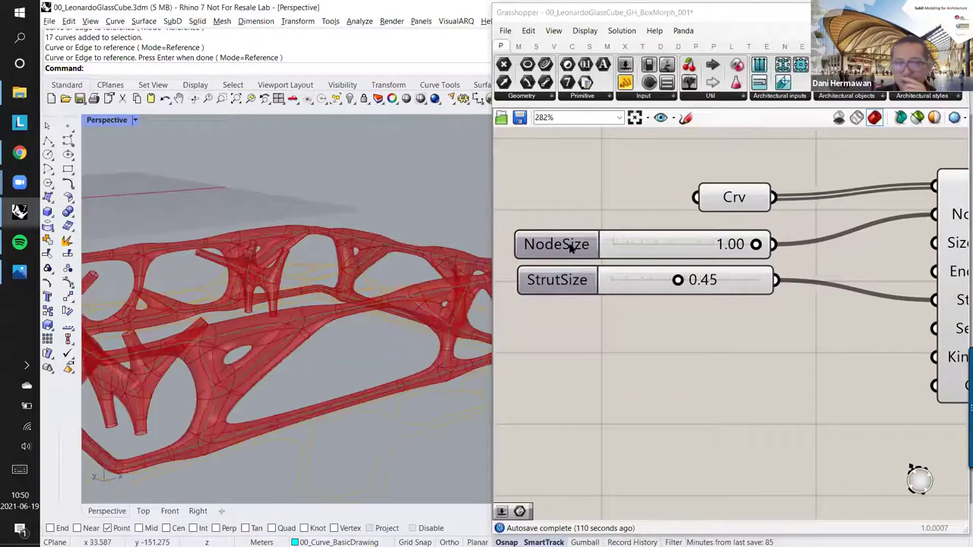
Step: Set the maximum of the NodeSize slider's numeric domain to 0.7
{"action": "double_click", "coordinate": [570, 247]}
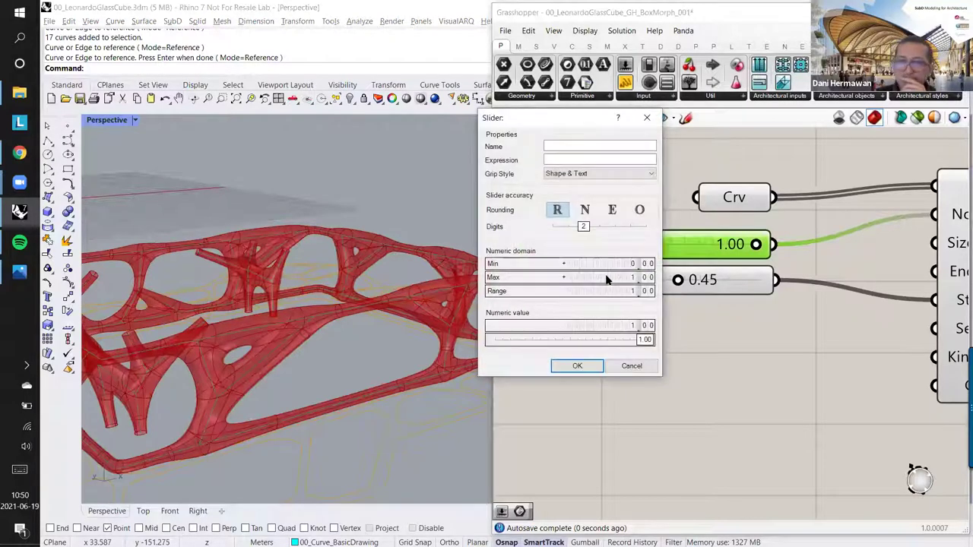
{"action": "left_click", "coordinate": [627, 370]}
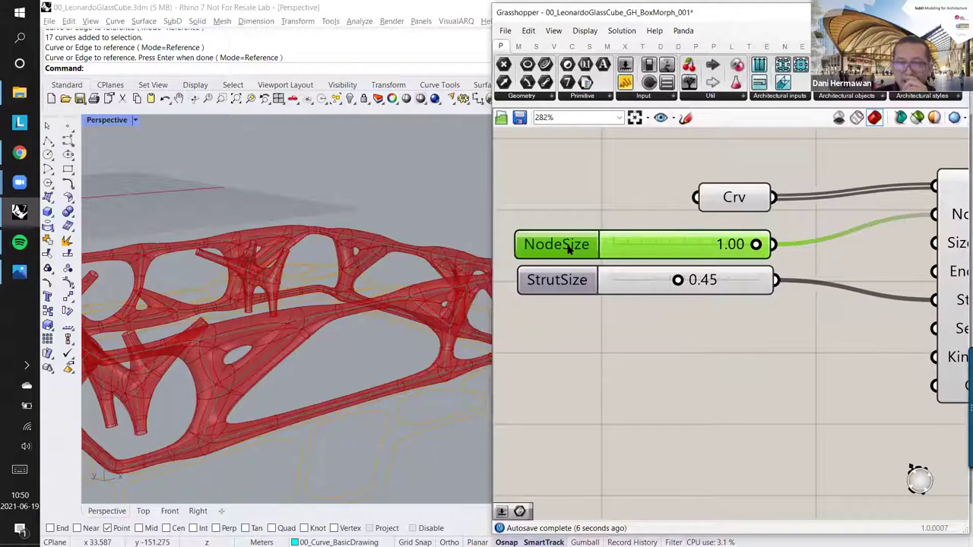
{"action": "double_click", "coordinate": [569, 251]}
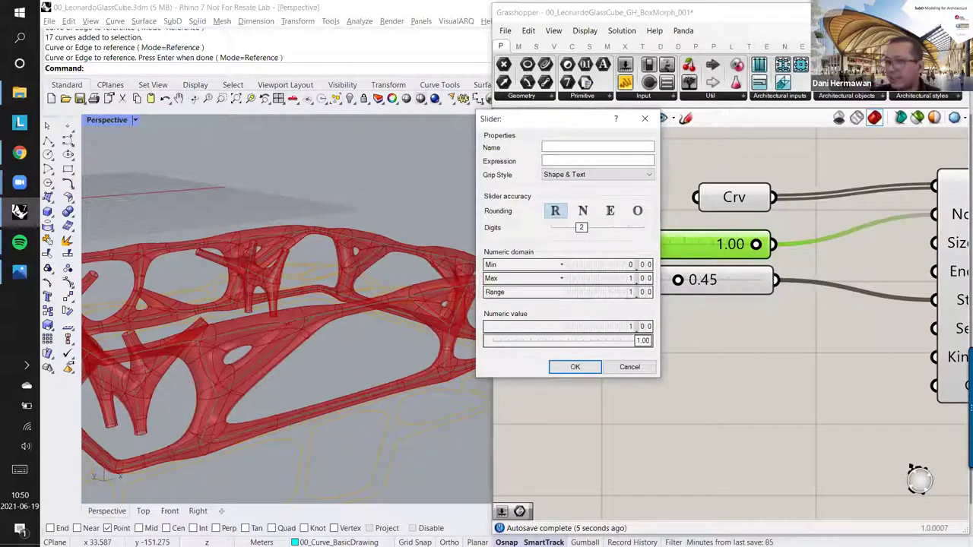
{"action": "double_click", "coordinate": [595, 281]}
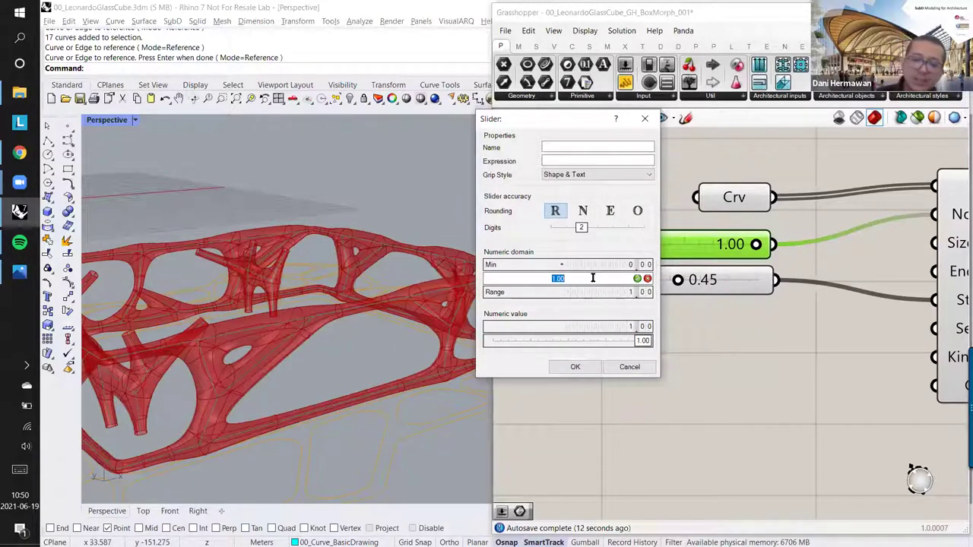
{"action": "type", "text": "0.8"}
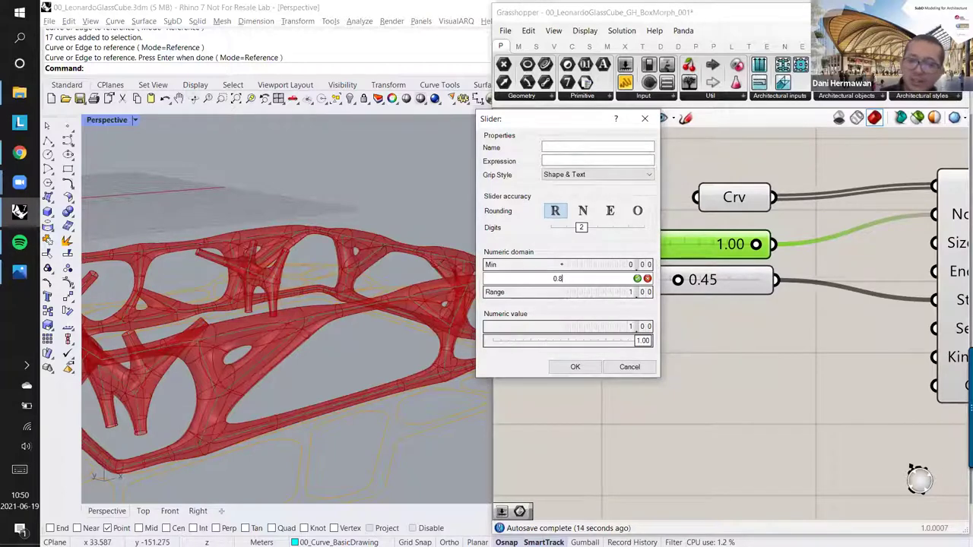
{"action": "type", "text": ".7"}
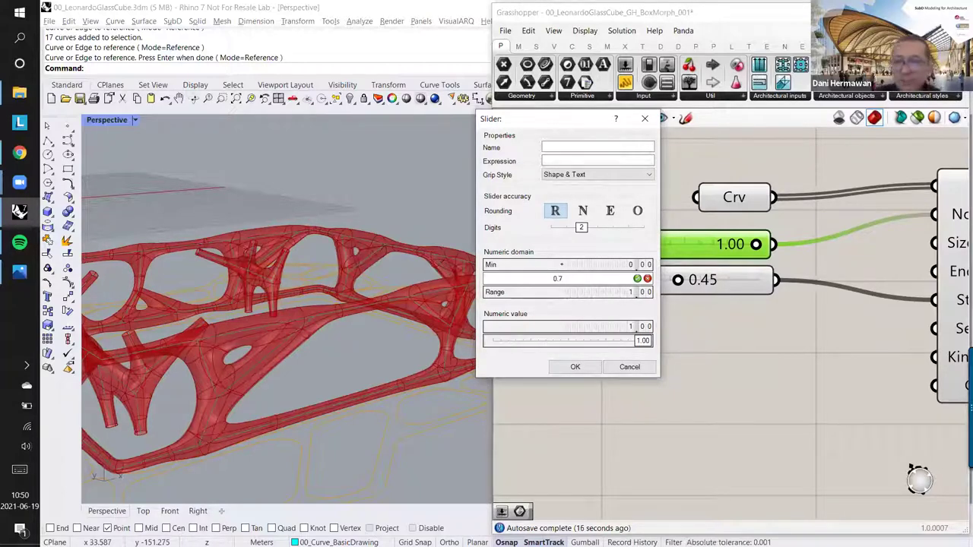
{"action": "left_click", "coordinate": [637, 279]}
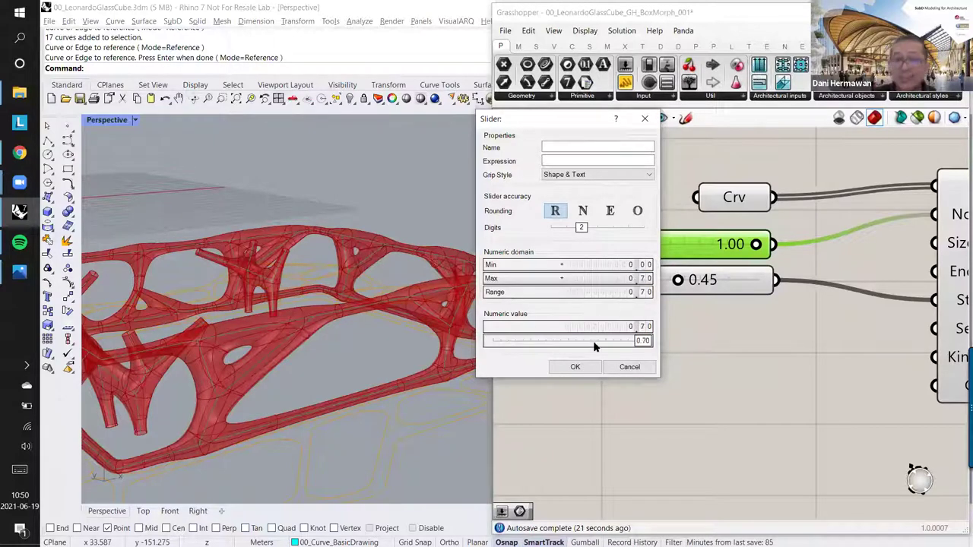
{"action": "left_click", "coordinate": [588, 368]}
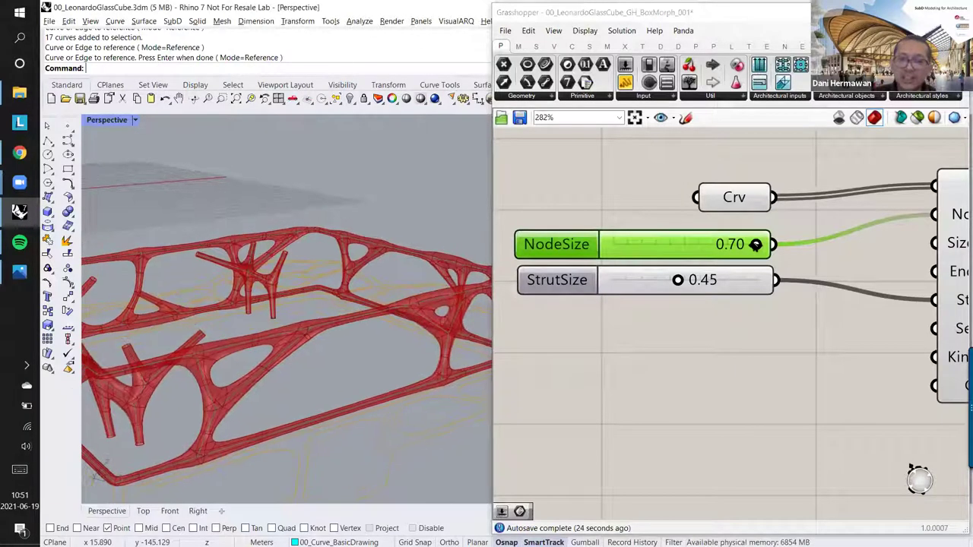
{"action": "left_click_drag", "start_coordinate": [724, 251], "coordinate": [760, 247]}
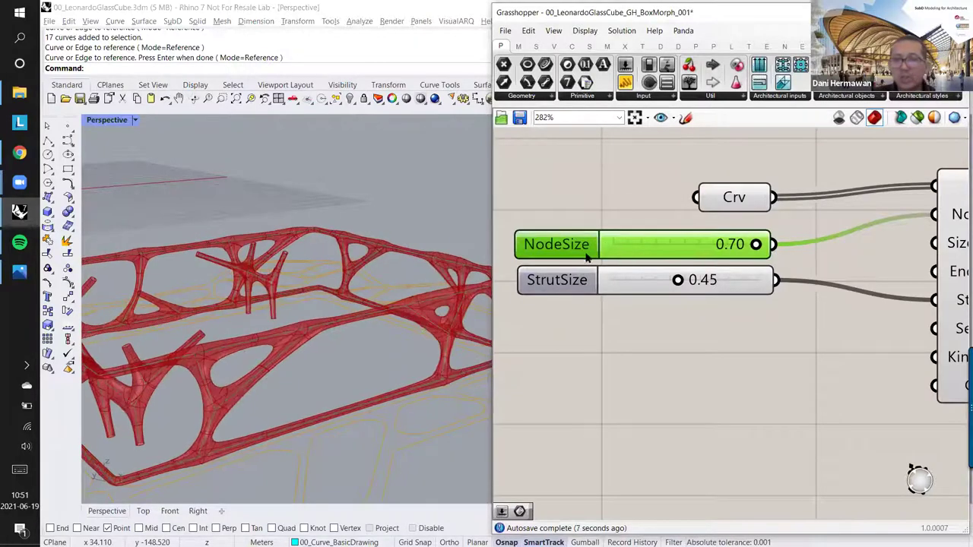
Step: Set the NodeSize slider's minimum to 0.15 and lower its value to 0.52
{"action": "double_click", "coordinate": [583, 248]}
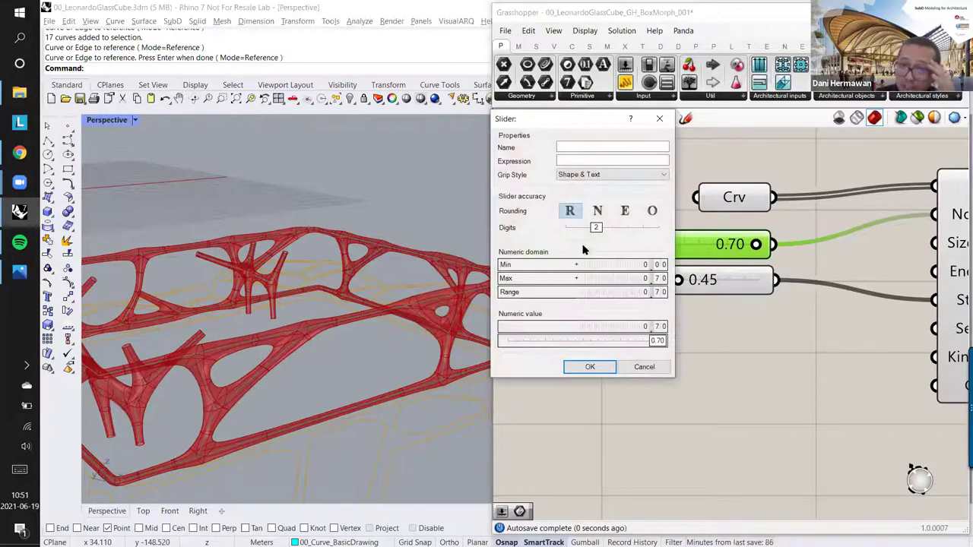
{"action": "double_click", "coordinate": [601, 265]}
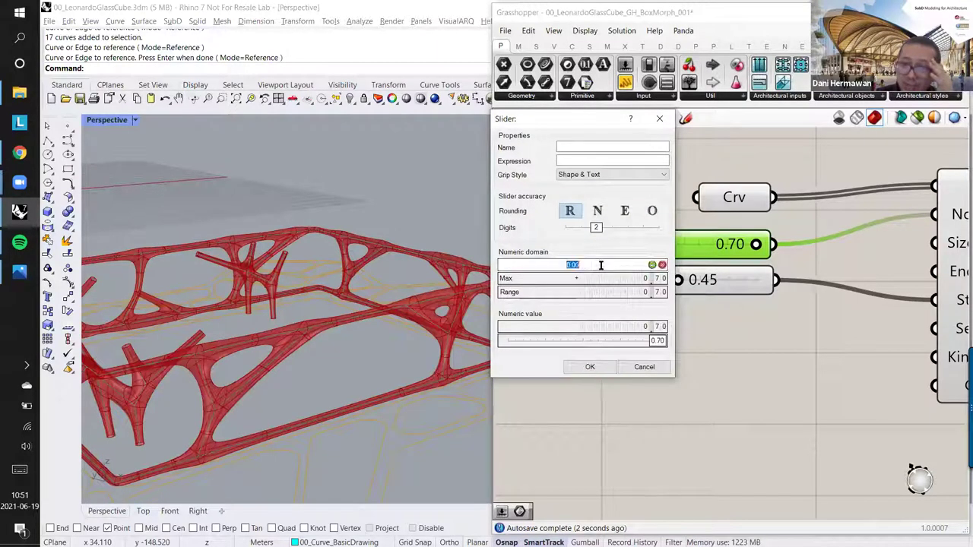
{"action": "type", "text": "0.15"}
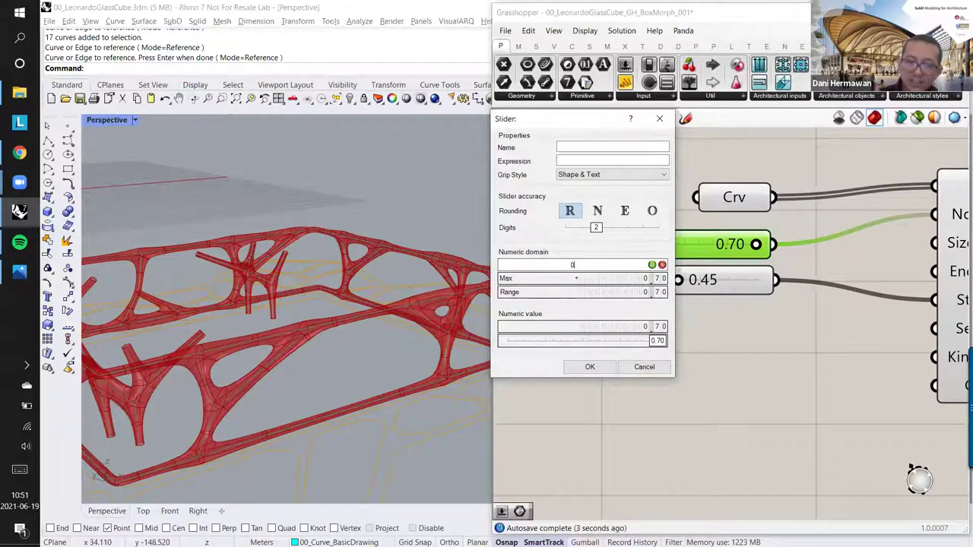
{"action": "left_click", "coordinate": [651, 264]}
{"action": "left_click", "coordinate": [590, 368]}
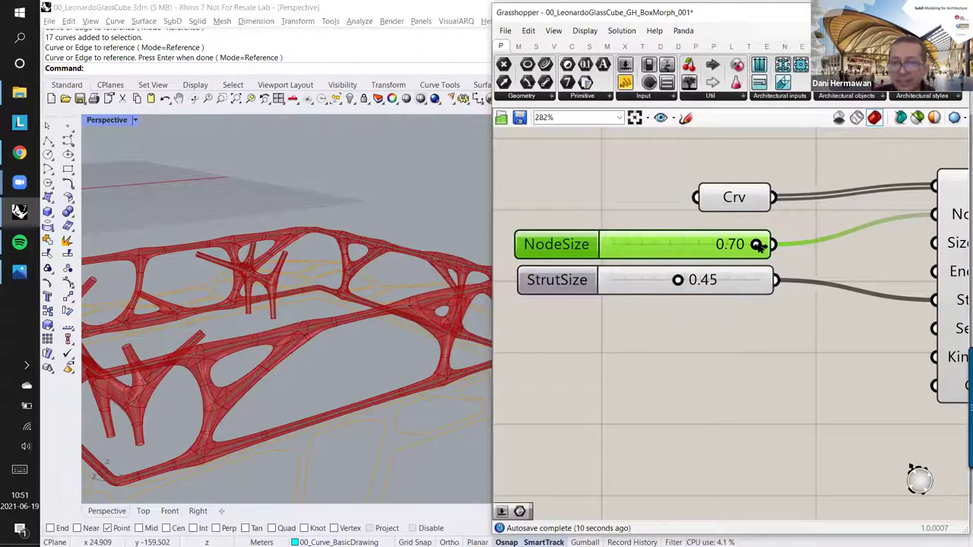
{"action": "left_click_drag", "start_coordinate": [756, 244], "coordinate": [713, 259]}
{"action": "scroll", "coordinate": [713, 259], "scroll_direction": "down", "scroll_amount": 3}
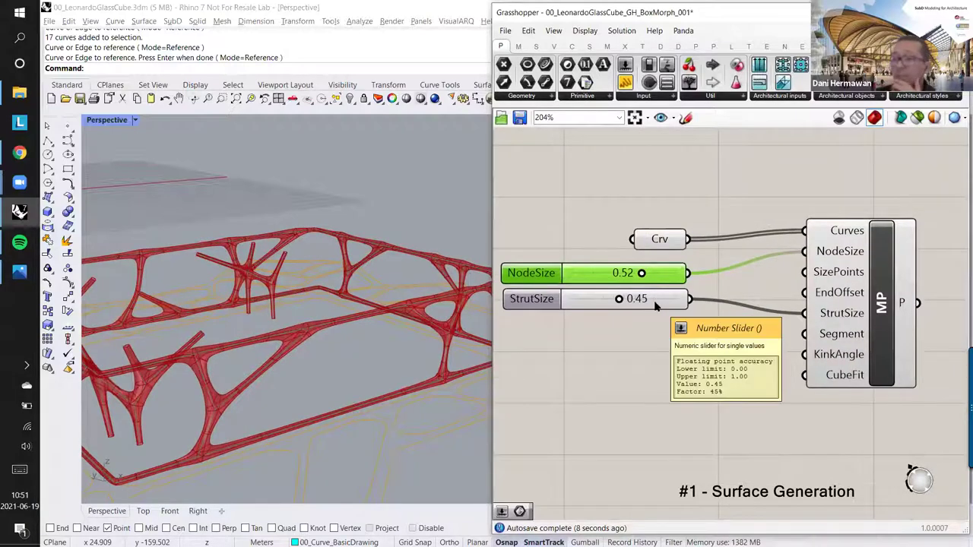
Step: Delete the StrutSize slider from the definition
{"action": "left_click", "coordinate": [559, 297]}
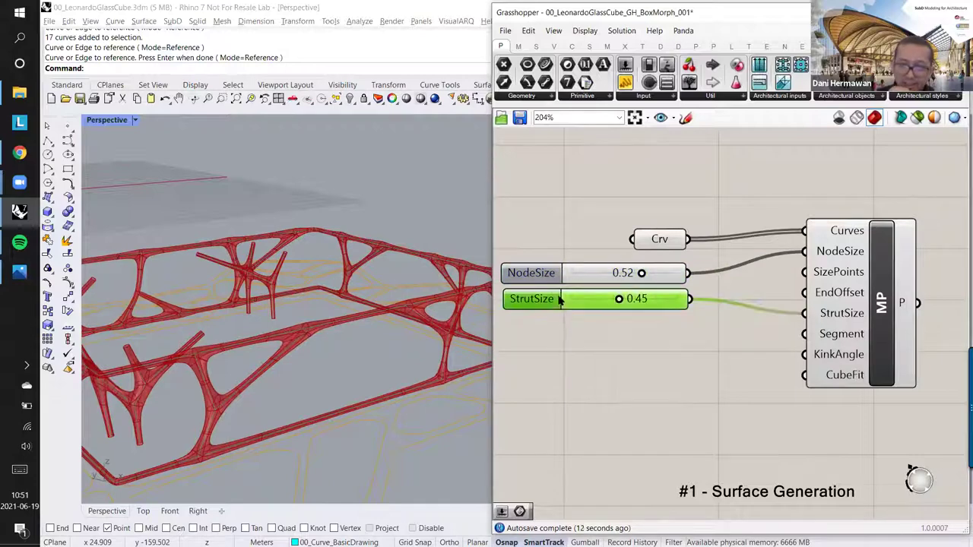
{"action": "left_click_drag", "start_coordinate": [559, 297], "coordinate": [559, 304]}
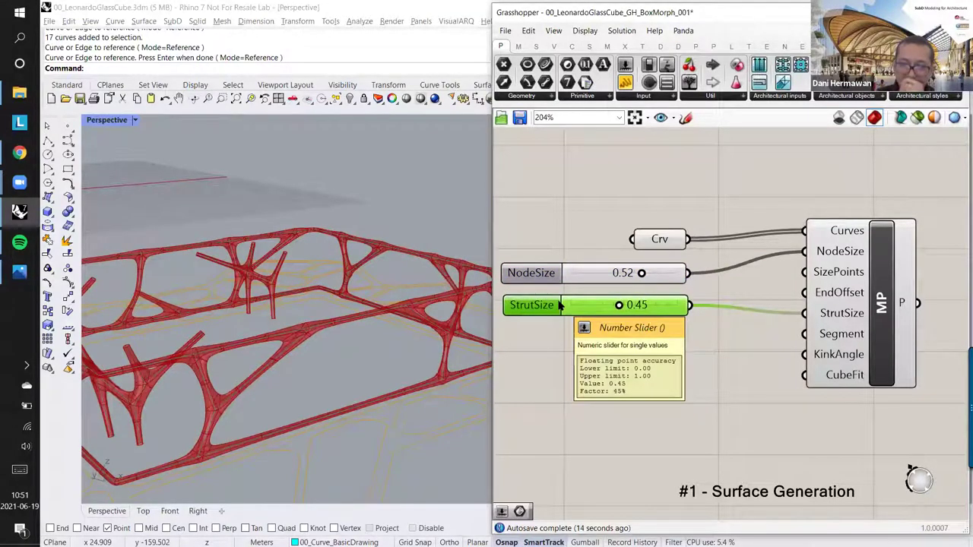
{"action": "key", "text": "Delete"}
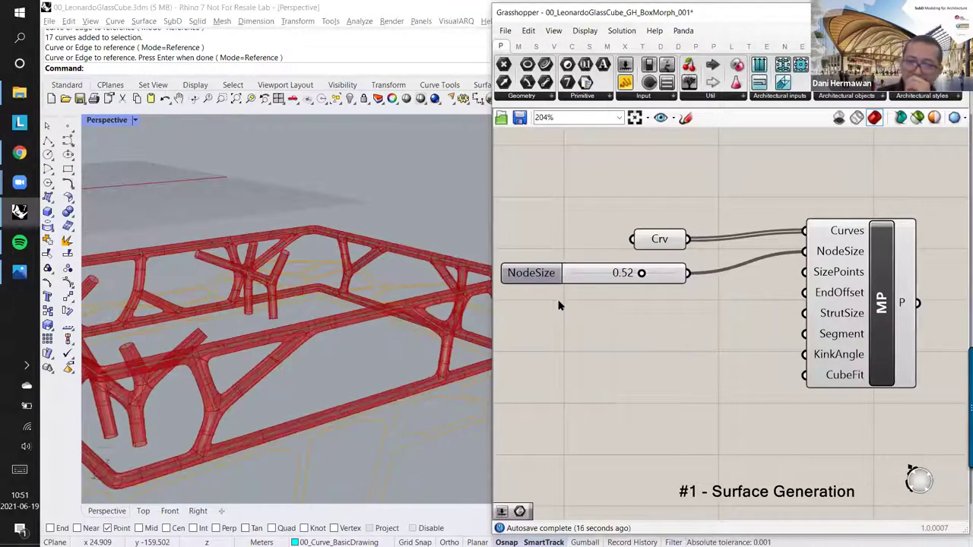
Step: Duplicate the NodeSize slider, place the copy directly beneath it and connect it to the MultiPipe's StrutSize input
{"action": "left_click", "coordinate": [573, 273]}
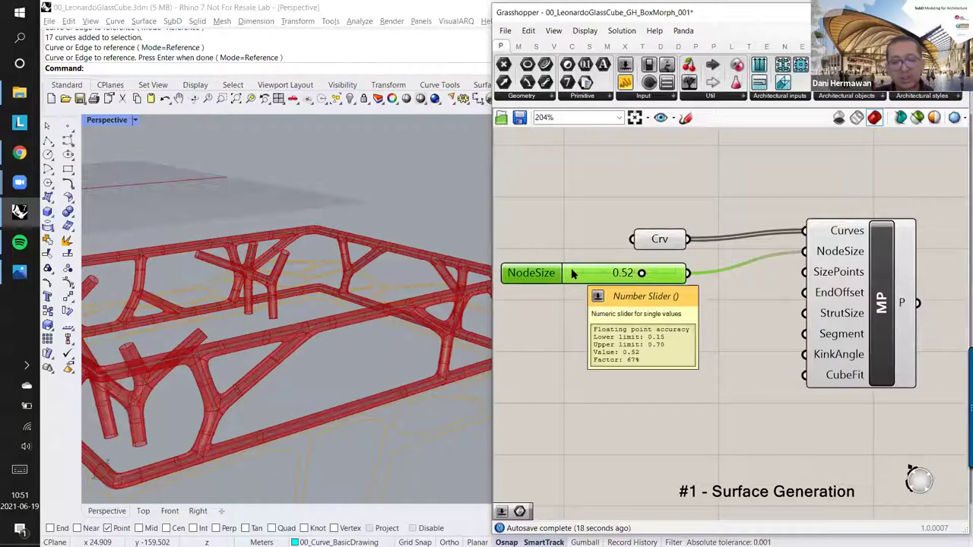
{"action": "key", "text": "ctrl+c"}
{"action": "key", "text": "ctrl+v"}
{"action": "left_click_drag", "start_coordinate": [589, 282], "coordinate": [579, 302]}
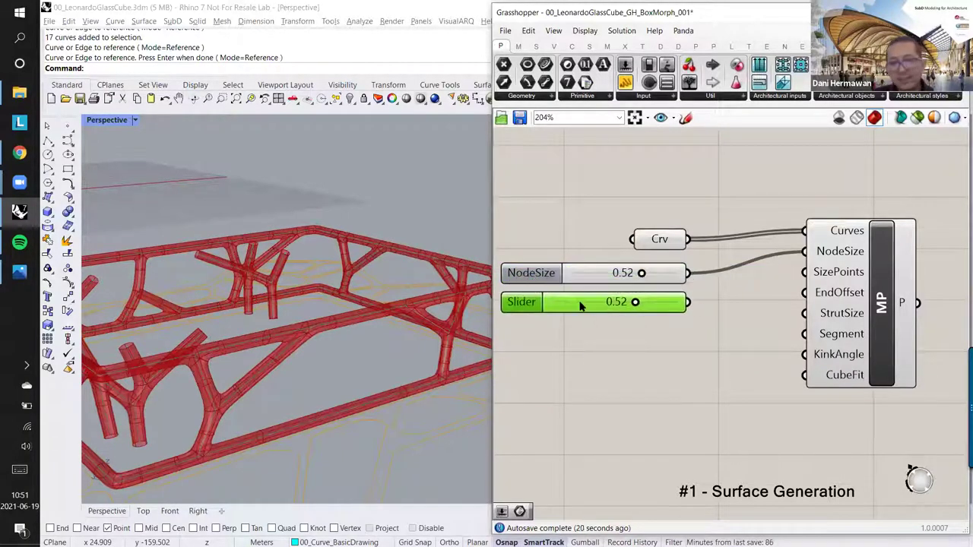
{"action": "left_click_drag", "start_coordinate": [688, 302], "coordinate": [804, 313]}
{"action": "right_click_drag", "start_coordinate": [681, 394], "coordinate": [723, 364]}
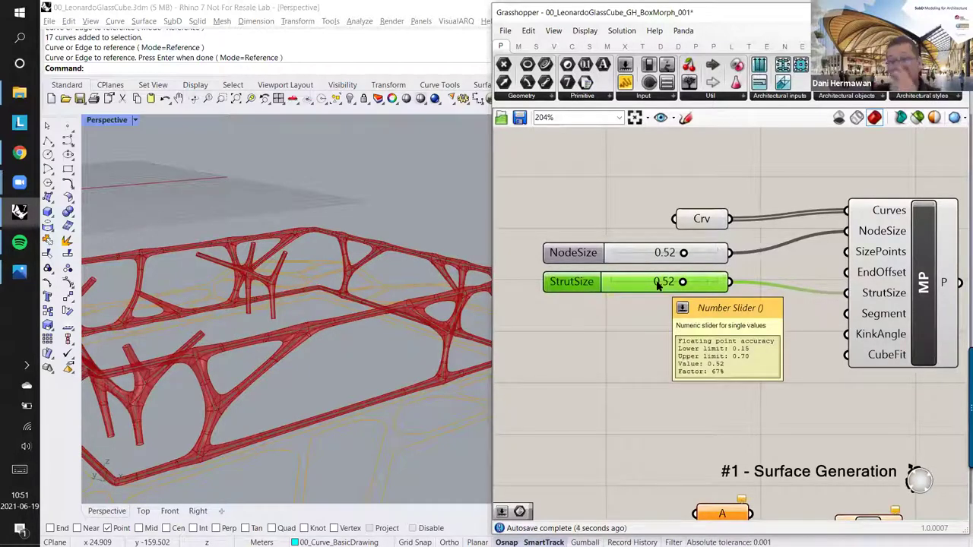
{"action": "right_click_drag", "start_coordinate": [849, 294], "coordinate": [822, 297]}
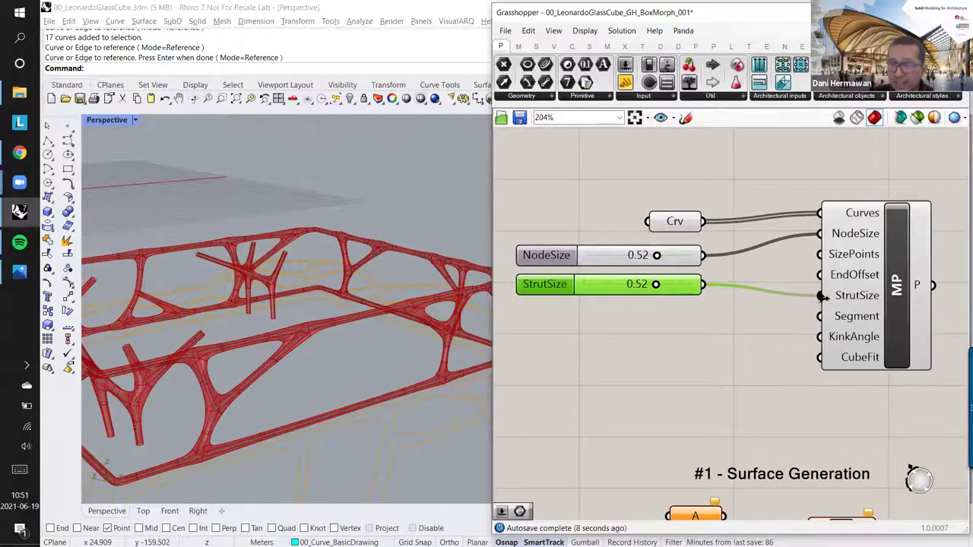
Step: Disconnect the copied slider from StrutSize, connect the NodeSize slider to that input instead and move the copy aside
{"action": "left_click_drag", "start_coordinate": [822, 296], "coordinate": [704, 284], "text": "ctrl"}
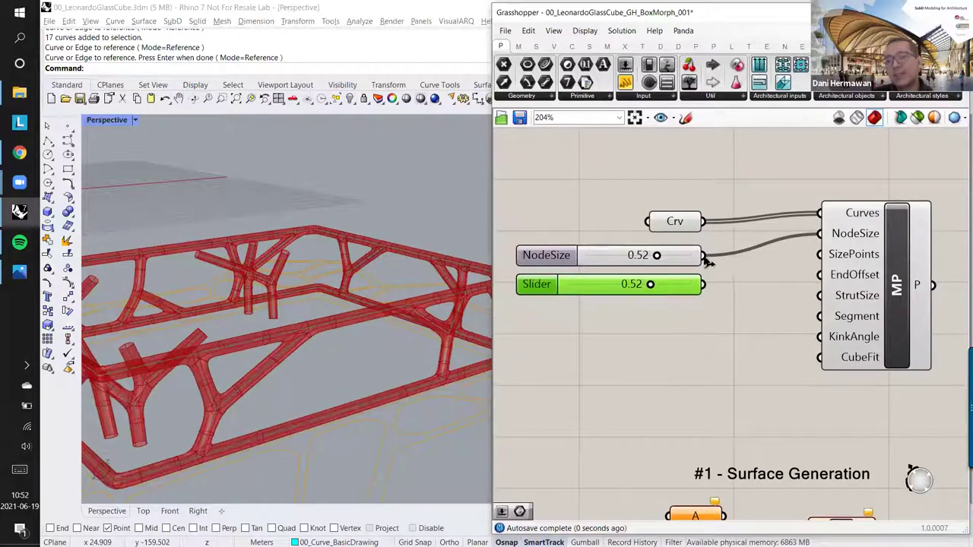
{"action": "left_click_drag", "start_coordinate": [703, 255], "coordinate": [819, 294]}
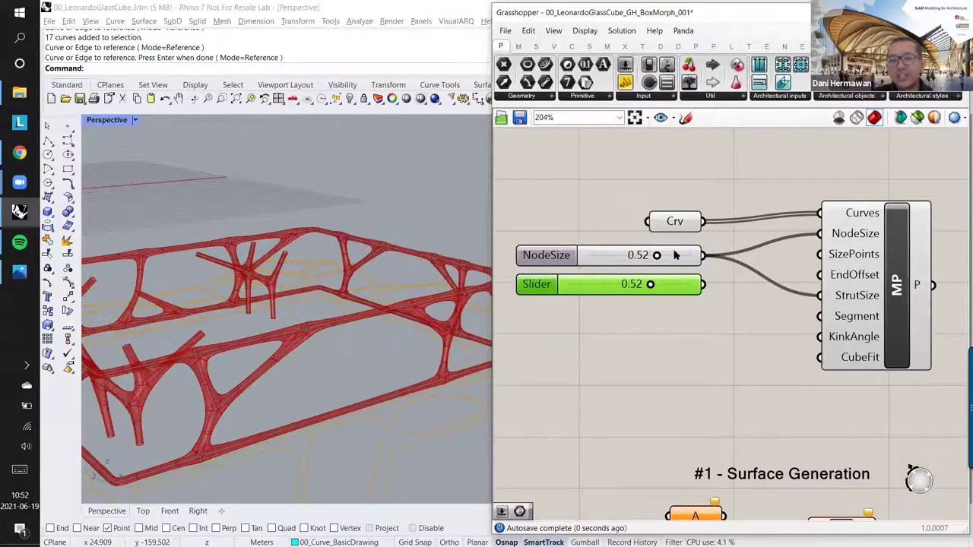
{"action": "left_click_drag", "start_coordinate": [635, 284], "coordinate": [640, 330]}
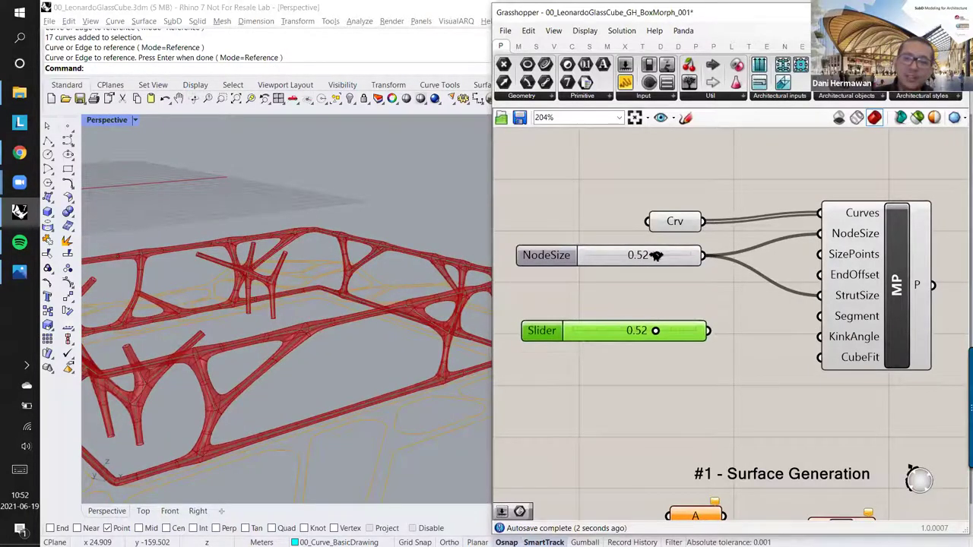
Step: Set the NodeSize slider to 0.47 and delete the unconnected slider copy
{"action": "mouse_move", "coordinate": [657, 258]}
{"action": "left_mouse_down"}
{"action": "mouse_move", "coordinate": [629, 263]}
{"action": "mouse_move", "coordinate": [646, 257]}
{"action": "left_mouse_up"}
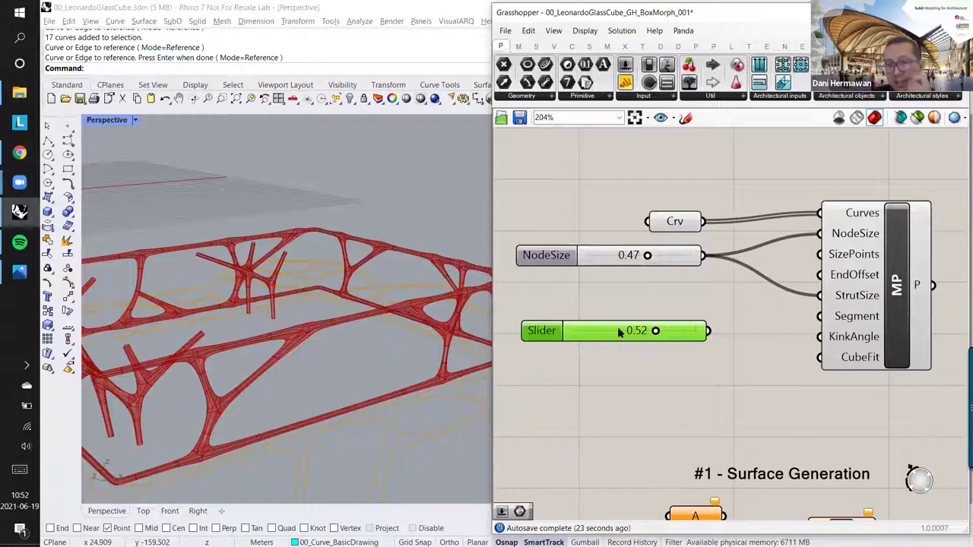
{"action": "key", "text": "Delete"}
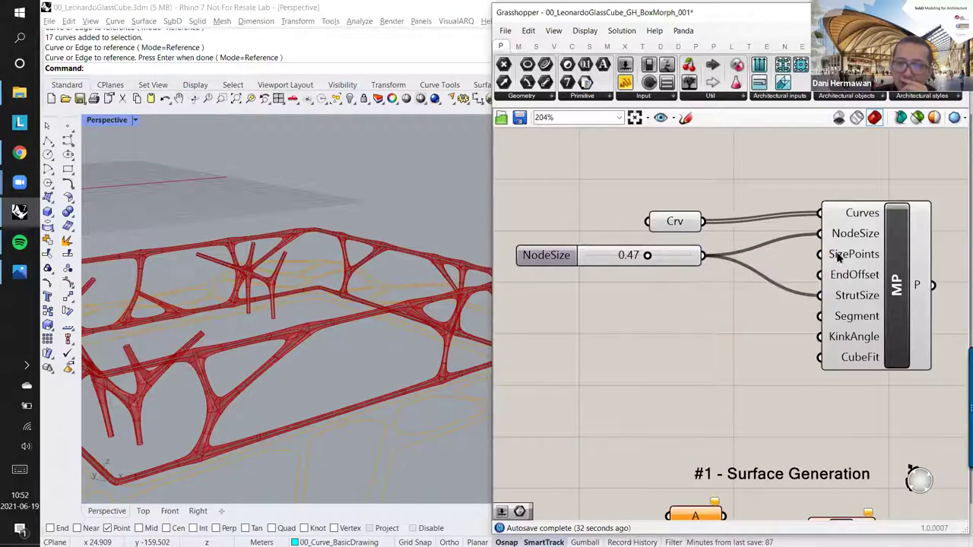
Step: Add a Multiplication component below the NodeSize slider, in front of the MultiPipe component
{"action": "mouse_move", "coordinate": [837, 297]}
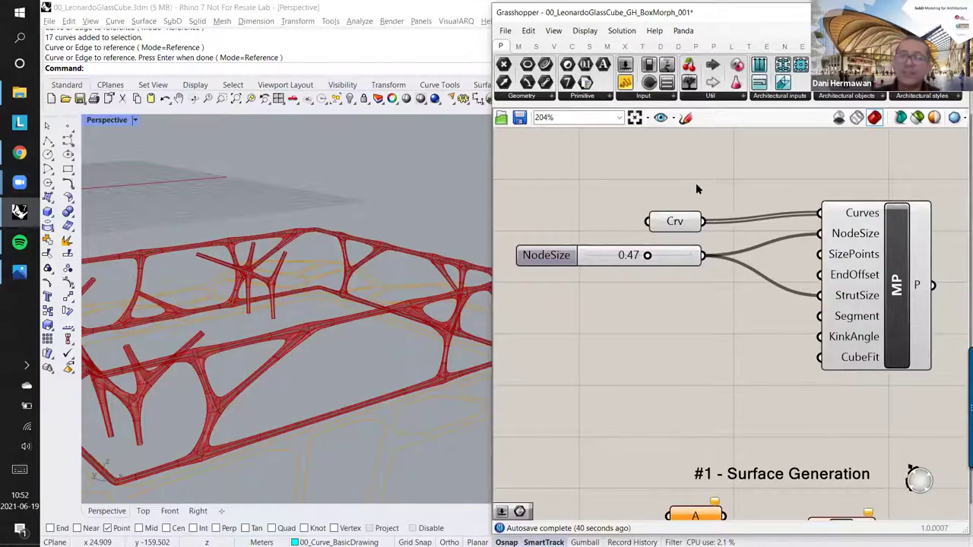
{"action": "left_click", "coordinate": [518, 46]}
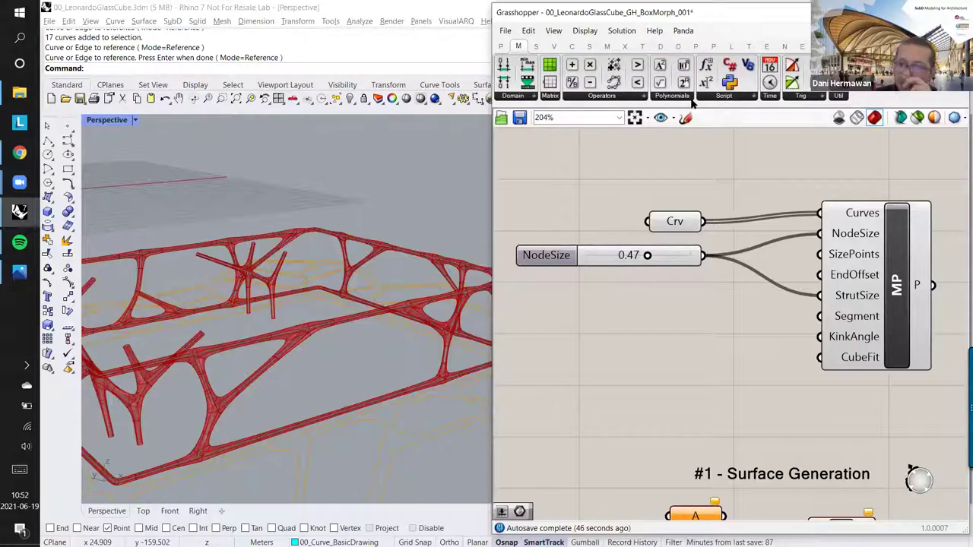
{"action": "left_click", "coordinate": [624, 97]}
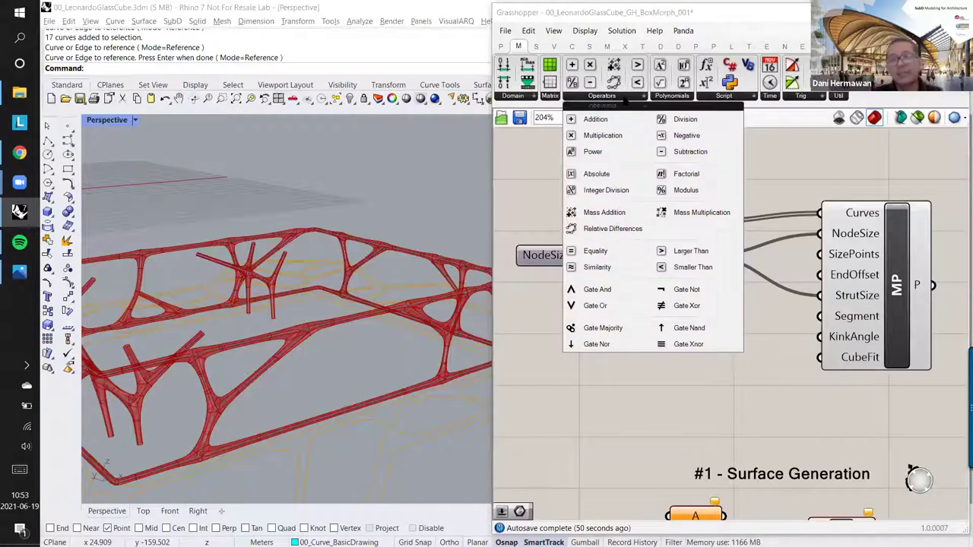
{"action": "left_click_drag", "start_coordinate": [589, 135], "coordinate": [655, 356]}
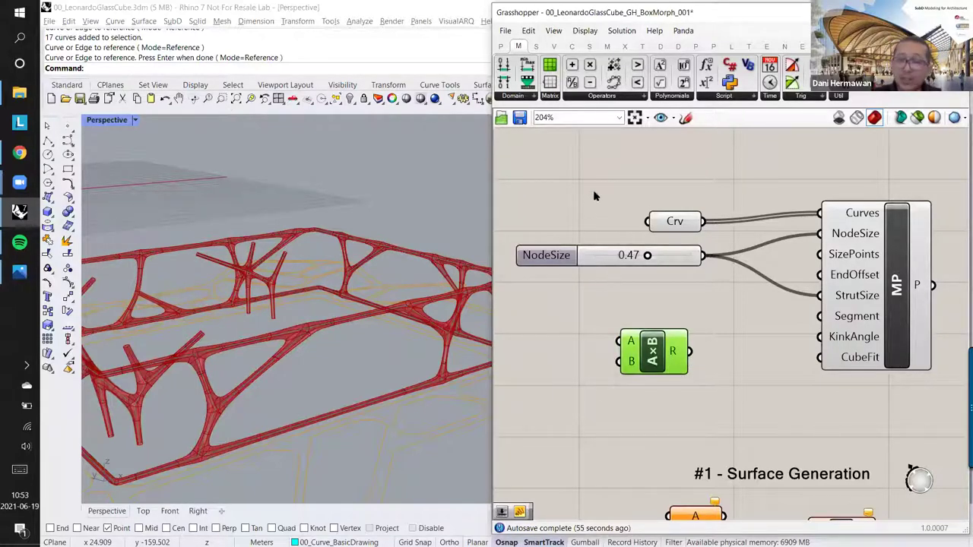
{"action": "left_click_drag", "start_coordinate": [638, 351], "coordinate": [670, 351]}
Step: Place a new number slider below the Multiplication component and shift that component slightly into position
{"action": "double_click", "coordinate": [575, 403]}
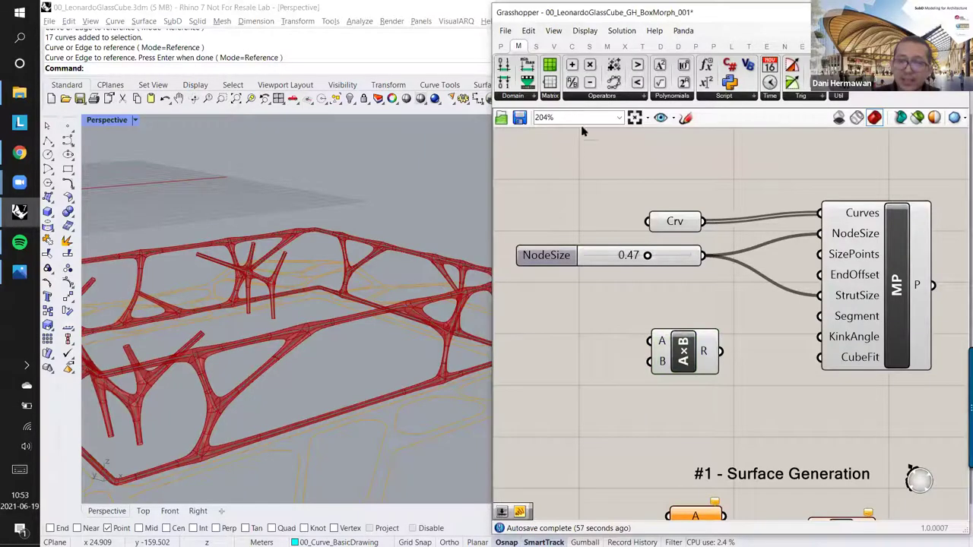
{"action": "left_click", "coordinate": [501, 46]}
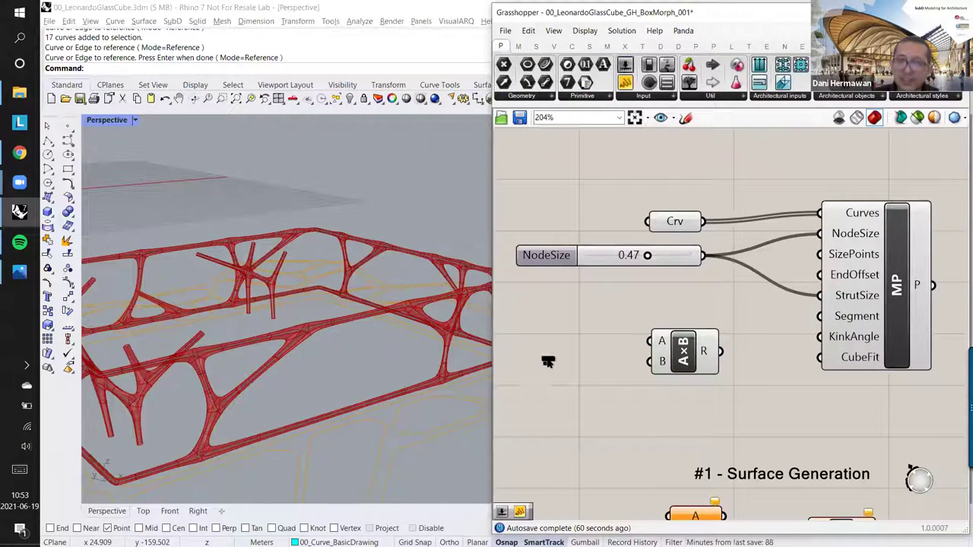
{"action": "left_click", "coordinate": [587, 427]}
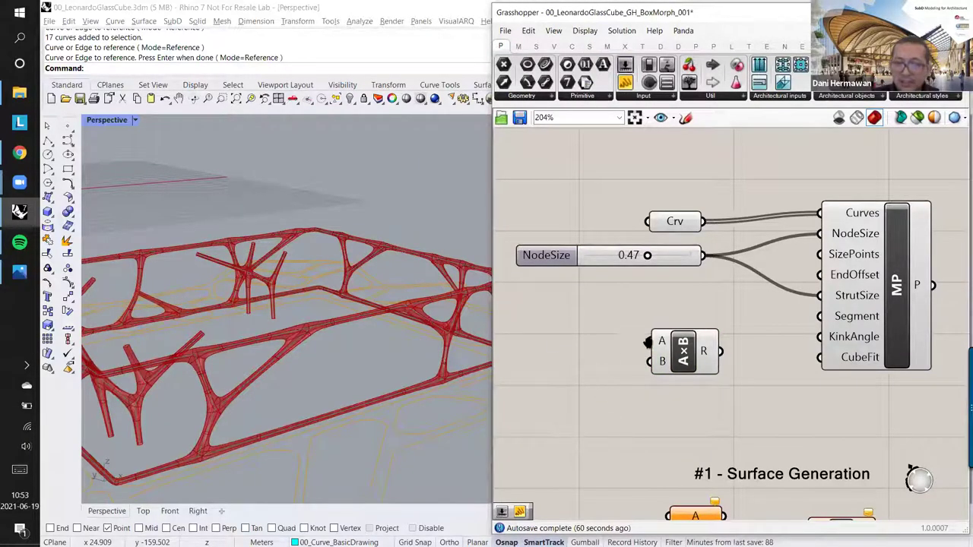
{"action": "right_click_drag", "start_coordinate": [626, 447], "coordinate": [710, 417]}
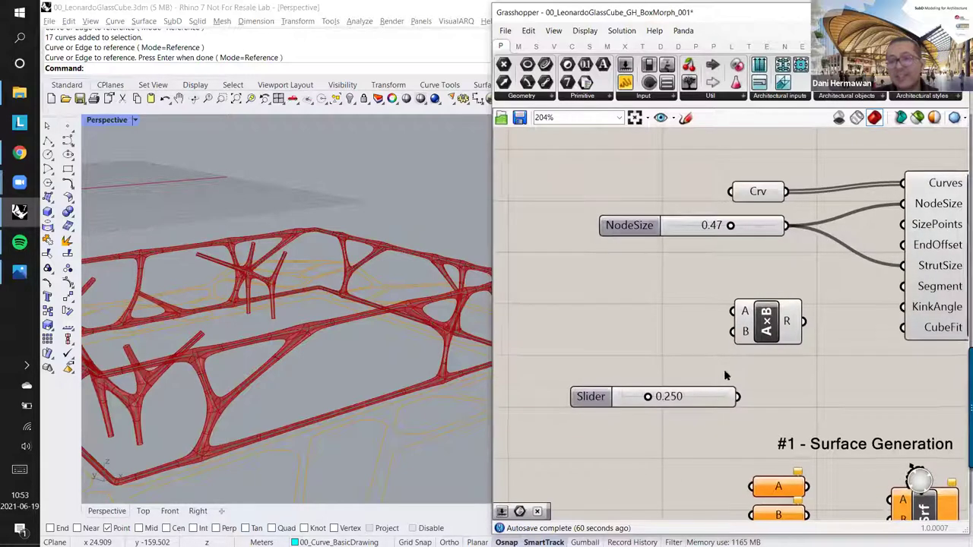
{"action": "right_click_drag", "start_coordinate": [790, 335], "coordinate": [766, 352]}
{"action": "left_click_drag", "start_coordinate": [745, 346], "coordinate": [763, 352]}
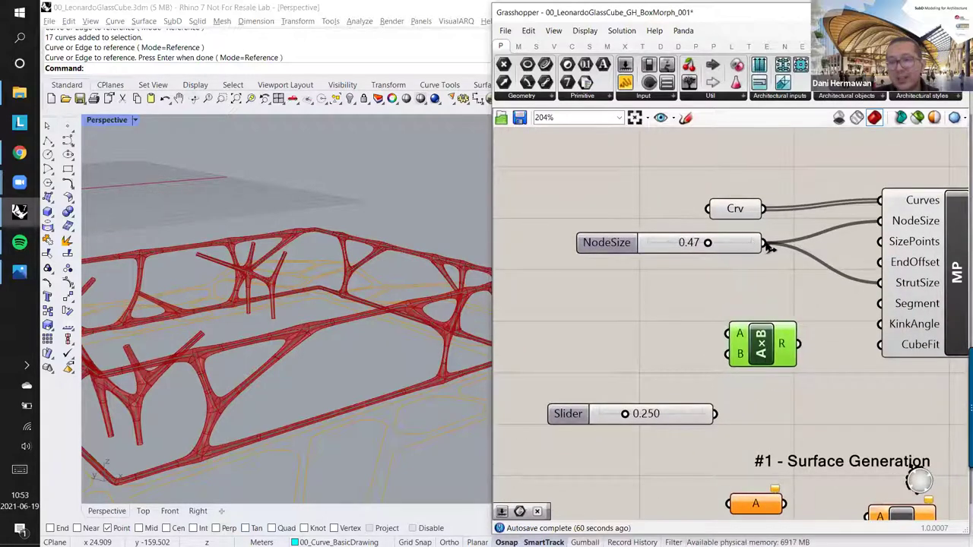
Step: Move the NodeSize slider aside, multiply it by the new 0.250 slider, feed the result into StrutSize and set the first slider to 0.54
{"action": "left_click", "coordinate": [671, 239]}
{"action": "left_click_drag", "start_coordinate": [671, 243], "coordinate": [603, 238]}
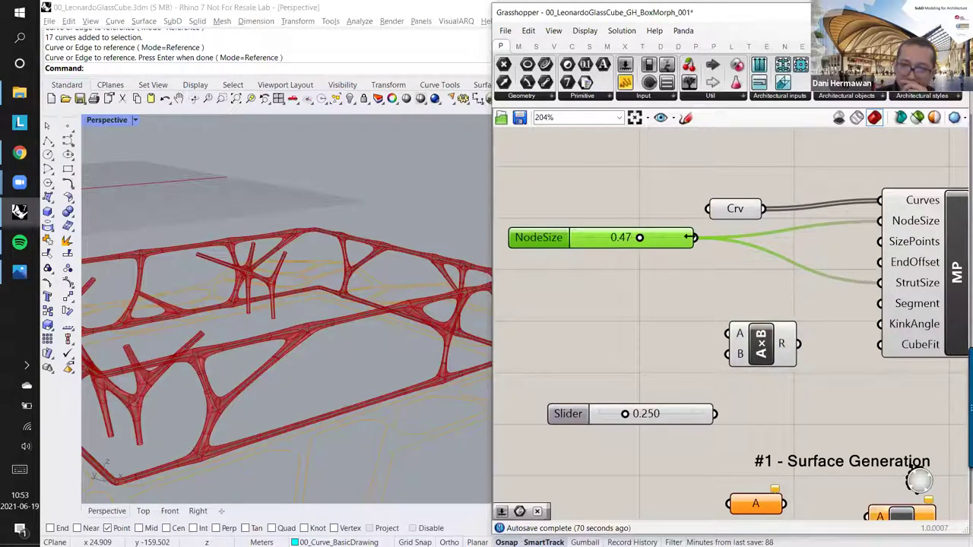
{"action": "left_click_drag", "start_coordinate": [690, 237], "coordinate": [715, 414]}
{"action": "left_click_drag", "start_coordinate": [802, 343], "coordinate": [880, 283]}
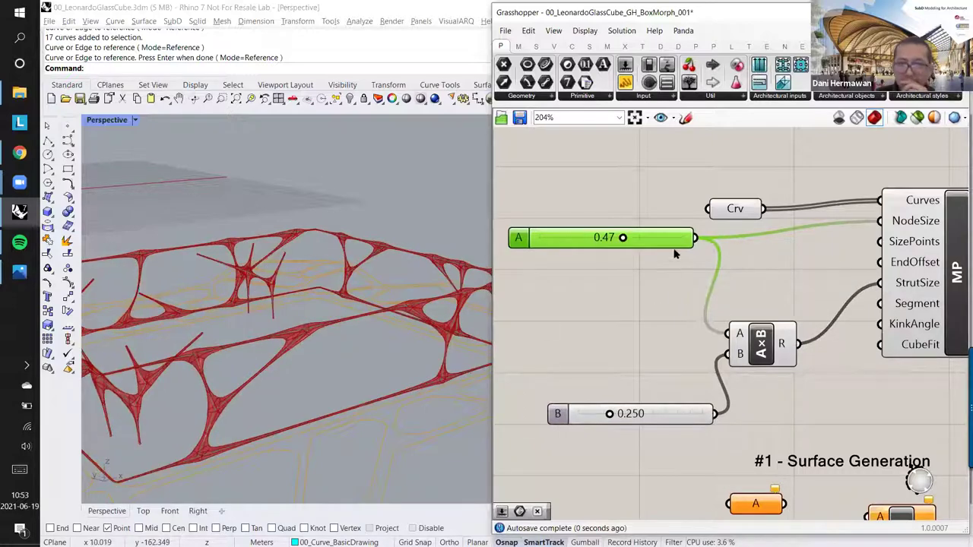
{"action": "right_click_drag", "start_coordinate": [723, 316], "coordinate": [738, 294]}
{"action": "mouse_move", "coordinate": [641, 218]}
{"action": "left_mouse_down"}
{"action": "mouse_move", "coordinate": [671, 219]}
{"action": "mouse_move", "coordinate": [659, 218]}
{"action": "left_mouse_up"}
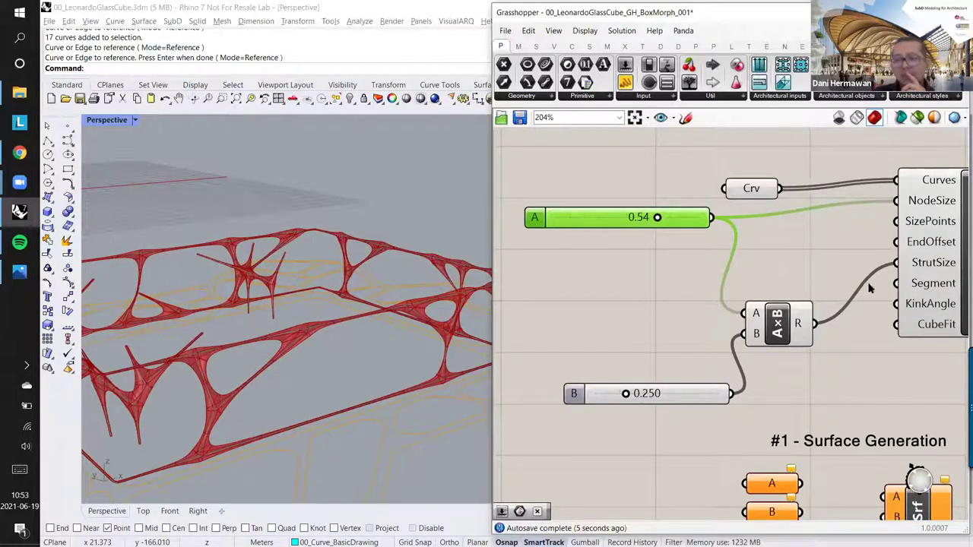
Step: Try feeding the multiplication result into NodeSize and slider A directly into StrutSize, and undo both rewirings
{"action": "left_click_drag", "start_coordinate": [899, 200], "coordinate": [822, 237], "text": "shift"}
{"action": "mouse_move", "coordinate": [895, 263]}
{"action": "left_mouse_down", "text": "ctrl"}
{"action": "mouse_move", "coordinate": [748, 236]}
{"action": "mouse_move", "coordinate": [903, 264]}
{"action": "left_mouse_up", "text": "ctrl"}
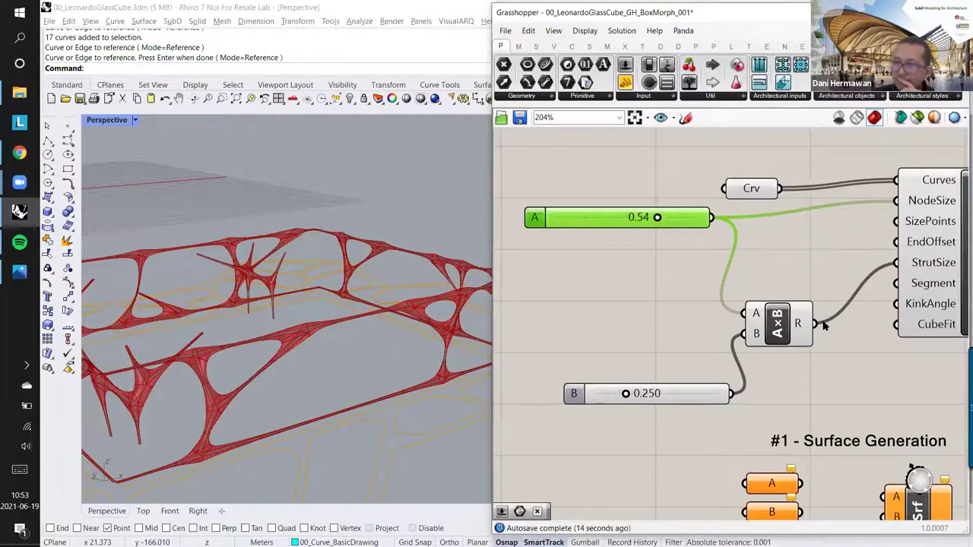
{"action": "left_click_drag", "start_coordinate": [824, 325], "coordinate": [896, 201]}
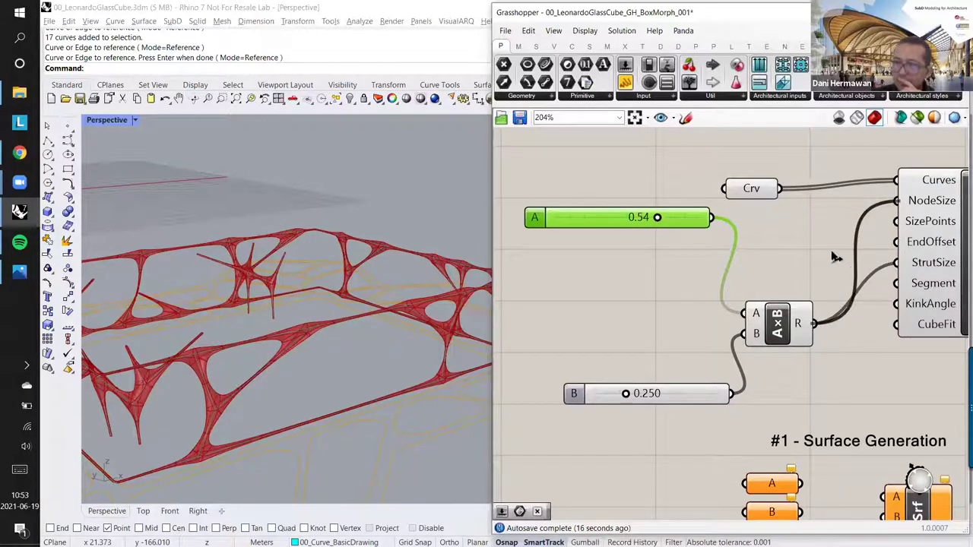
{"action": "left_click_drag", "start_coordinate": [708, 217], "coordinate": [897, 263]}
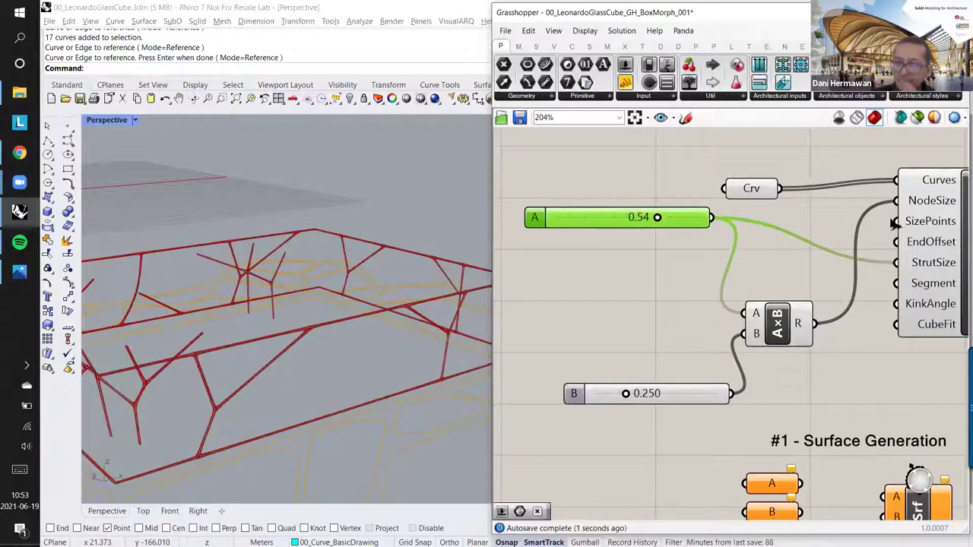
{"action": "left_click", "coordinate": [804, 221]}
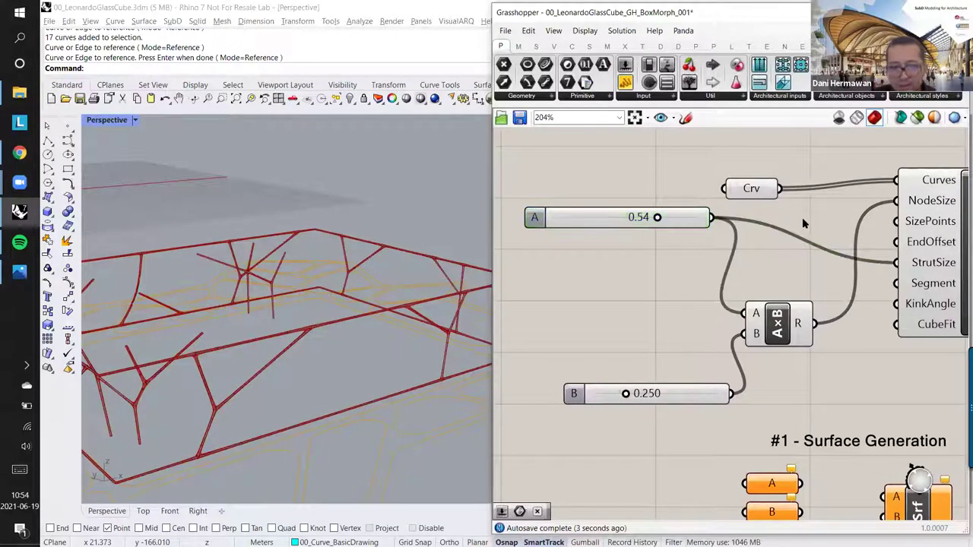
{"action": "key", "text": "ctrl+z"}
{"action": "key", "text": "ctrl+z"}
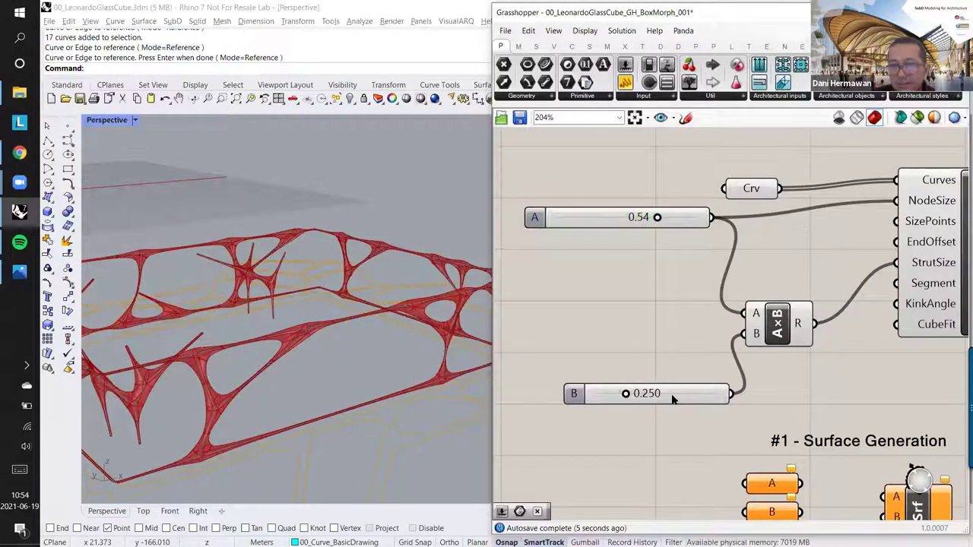
Step: Add a Division component, connect sliders A and B to its inputs and its result to StrutSize
{"action": "left_click", "coordinate": [672, 400]}
{"action": "double_click", "coordinate": [671, 318]}
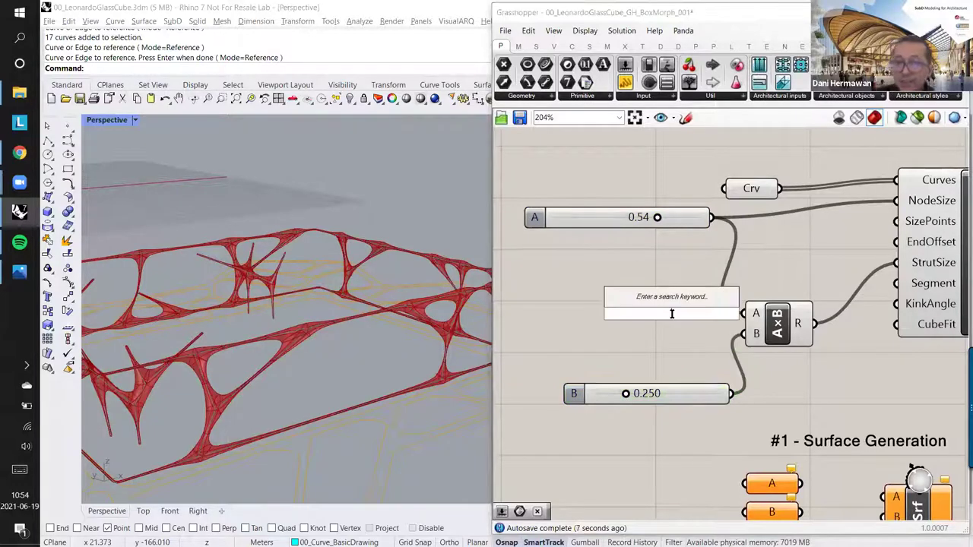
{"action": "left_click", "coordinate": [518, 47]}
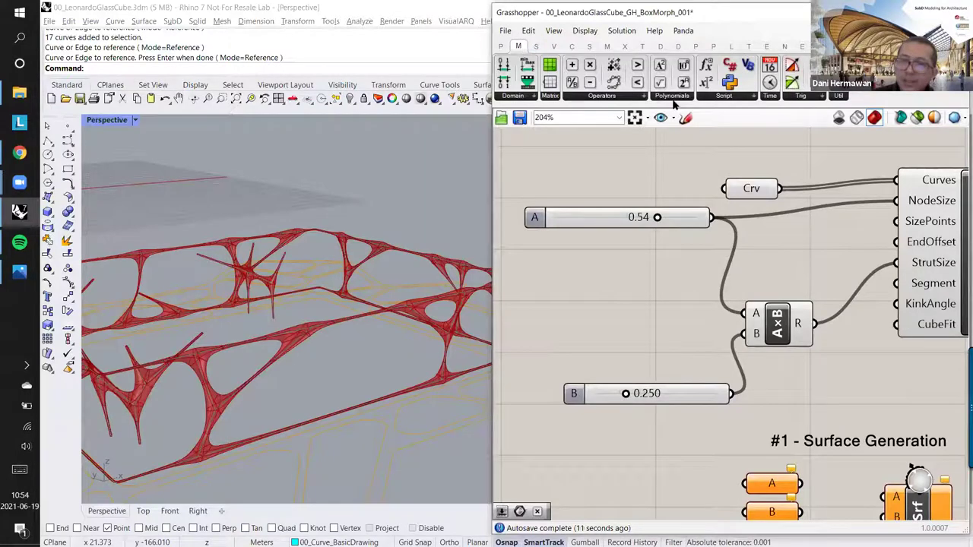
{"action": "left_click", "coordinate": [628, 99]}
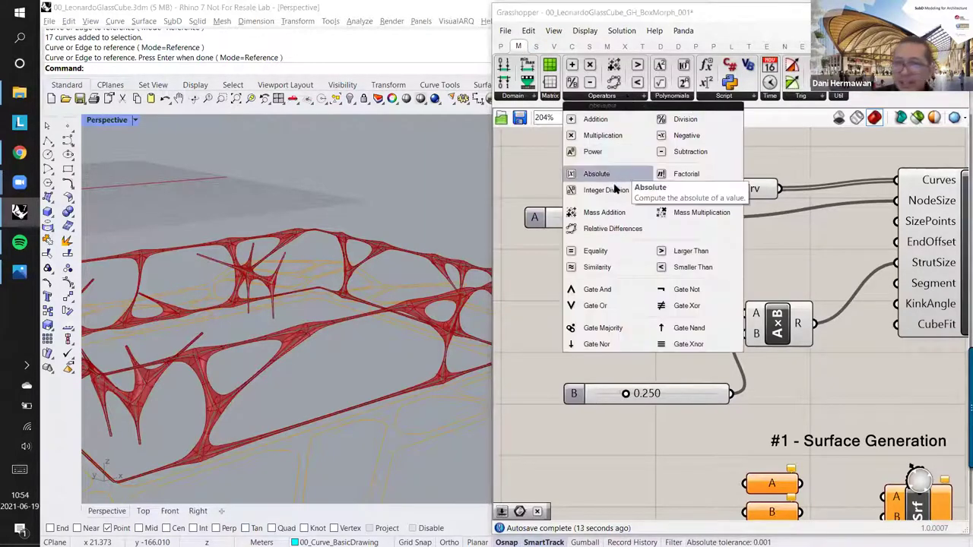
{"action": "left_click_drag", "start_coordinate": [675, 121], "coordinate": [665, 329]}
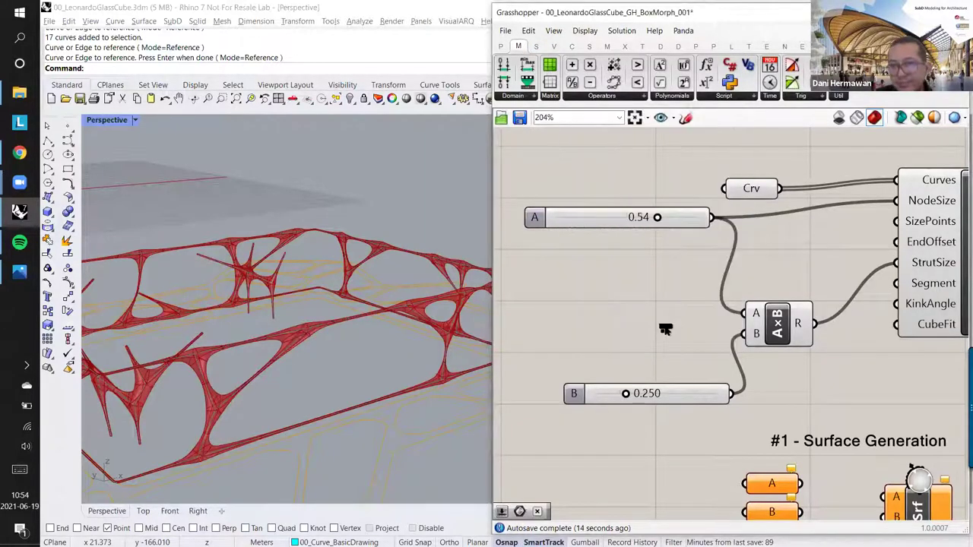
{"action": "left_click_drag", "start_coordinate": [712, 218], "coordinate": [731, 393]}
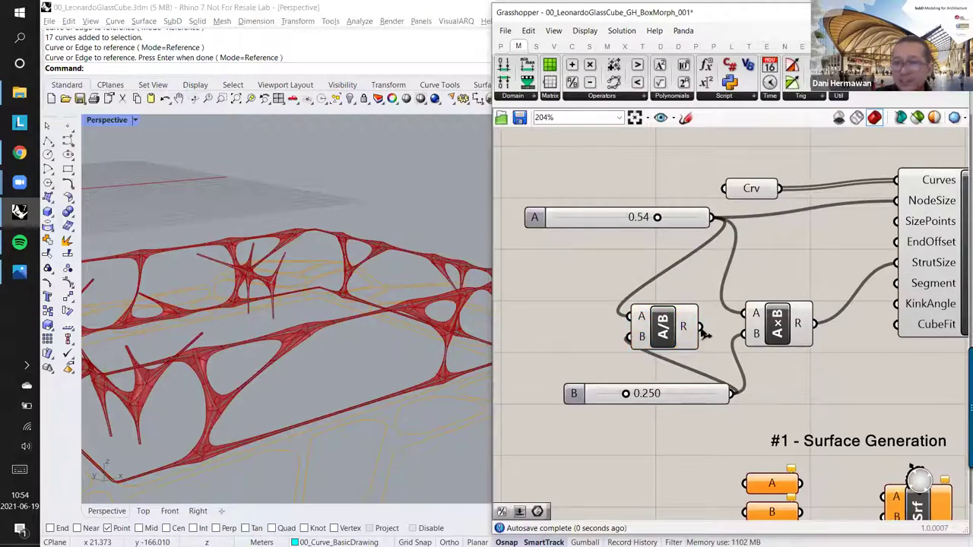
{"action": "left_click_drag", "start_coordinate": [700, 326], "coordinate": [900, 263]}
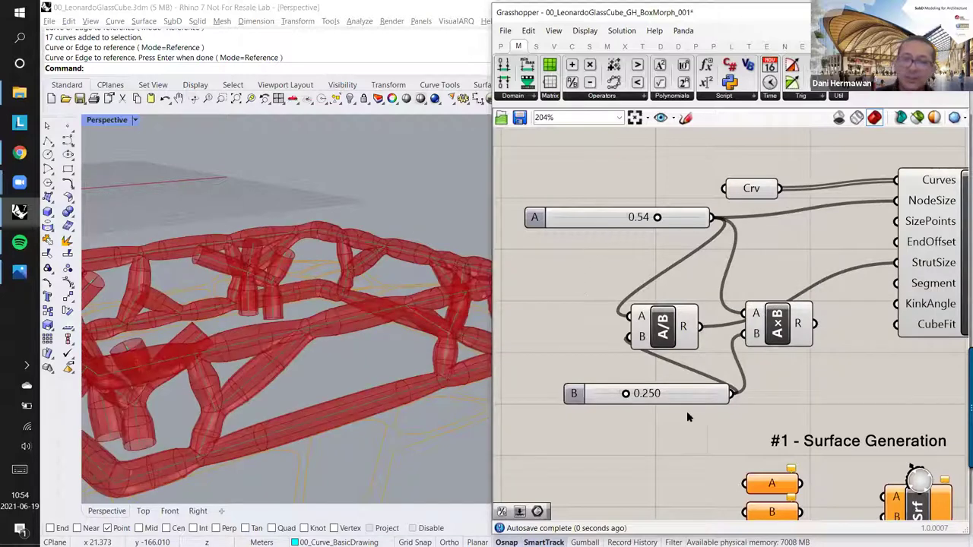
Step: Set slider B to 0.913 and slider A to 0.59, and shift the Division component slightly
{"action": "left_click_drag", "start_coordinate": [624, 394], "coordinate": [706, 394]}
{"action": "left_click_drag", "start_coordinate": [658, 219], "coordinate": [672, 228]}
{"action": "left_click_drag", "start_coordinate": [643, 335], "coordinate": [719, 297]}
{"action": "key", "text": "ctrl+z"}
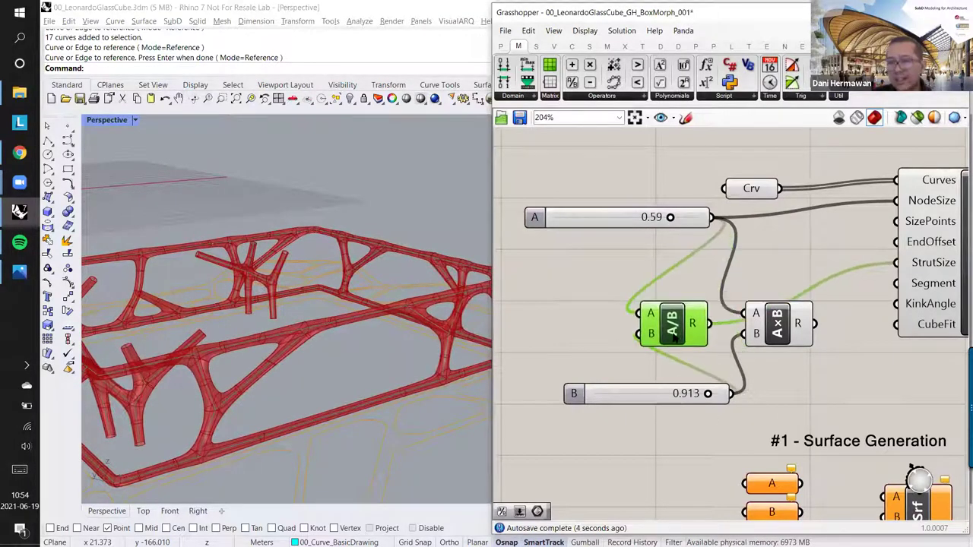
Step: Remove the Division and Multiplication components, connect the second slider directly to StrutSize and place it below the NodeSize slider
{"action": "right_click_drag", "start_coordinate": [794, 287], "coordinate": [758, 278]}
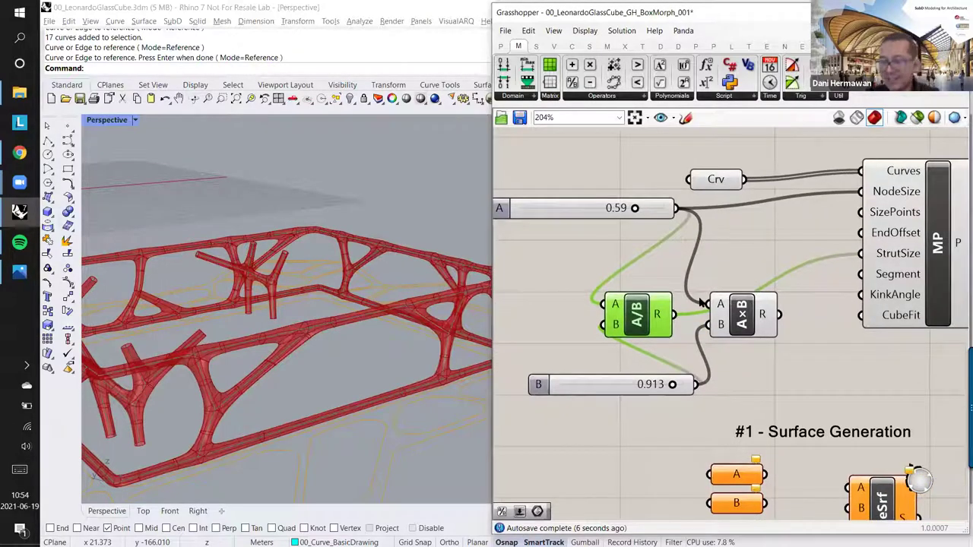
{"action": "left_click_drag", "start_coordinate": [783, 318], "coordinate": [862, 253]}
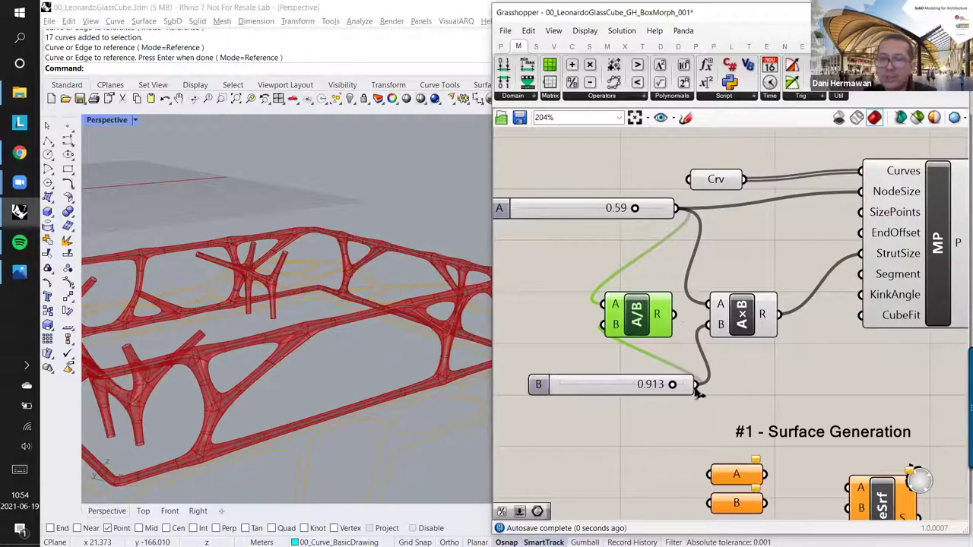
{"action": "left_click_drag", "start_coordinate": [758, 270], "coordinate": [628, 276]}
{"action": "key", "text": "Delete"}
{"action": "scroll", "coordinate": [678, 312], "scroll_direction": "down", "scroll_amount": 2}
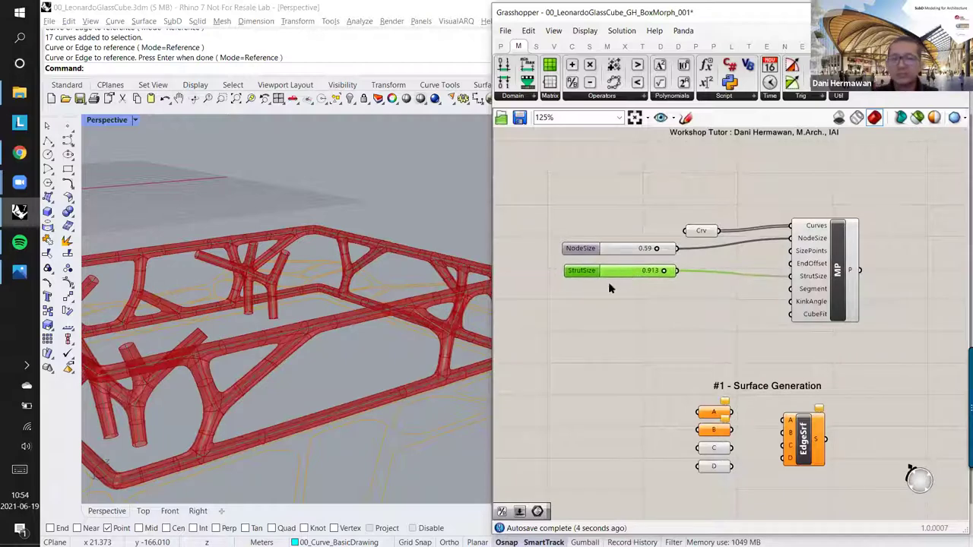
Step: Set the NodeSize slider to 0.50 and the StrutSize slider to 0.353
{"action": "scroll", "coordinate": [278, 312], "scroll_direction": "down", "scroll_amount": 3}
{"action": "right_click_drag", "start_coordinate": [306, 288], "coordinate": [228, 296]}
{"action": "scroll", "coordinate": [662, 247], "scroll_direction": "up", "scroll_amount": 3}
{"action": "left_click_drag", "start_coordinate": [662, 247], "coordinate": [644, 249]}
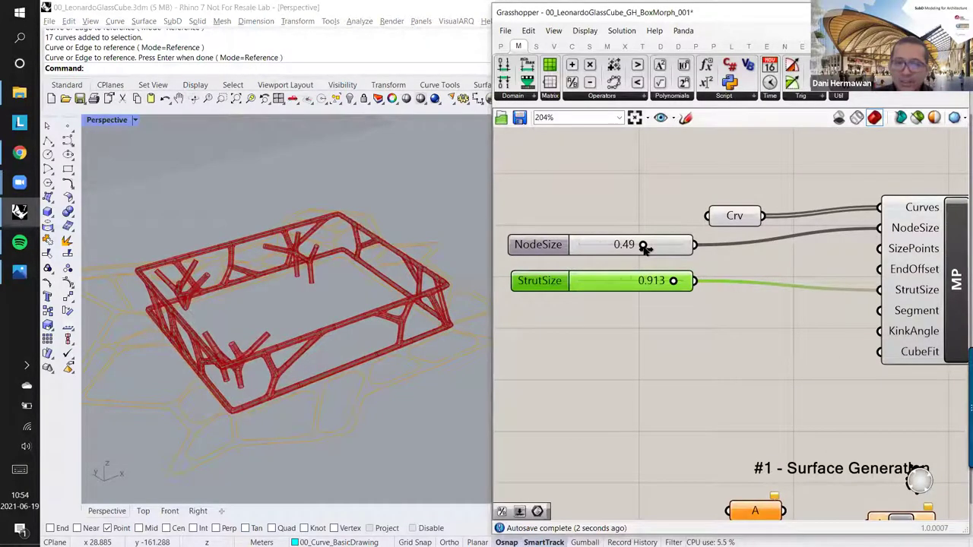
{"action": "right_click_drag", "start_coordinate": [383, 259], "coordinate": [327, 304]}
{"action": "left_click_drag", "start_coordinate": [673, 280], "coordinate": [615, 281]}
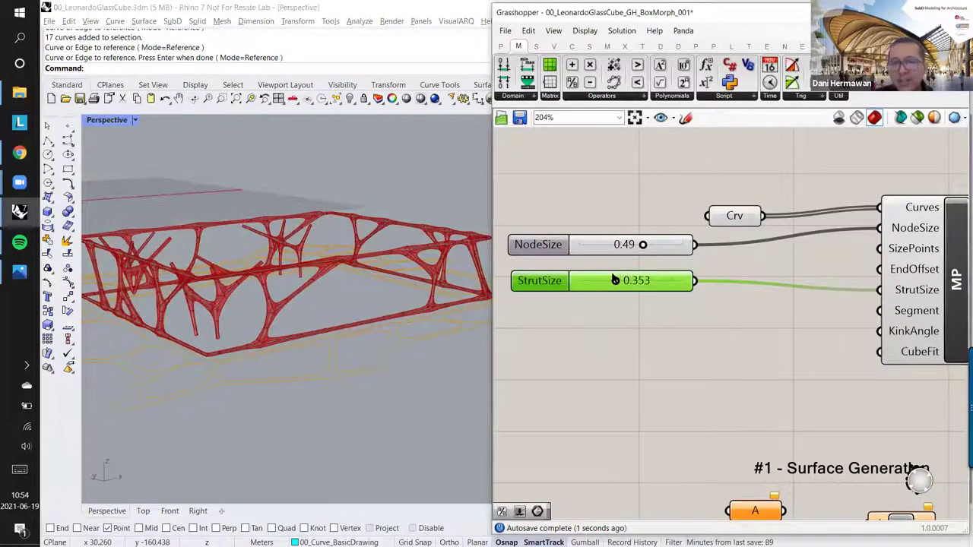
{"action": "left_click_drag", "start_coordinate": [641, 245], "coordinate": [646, 247]}
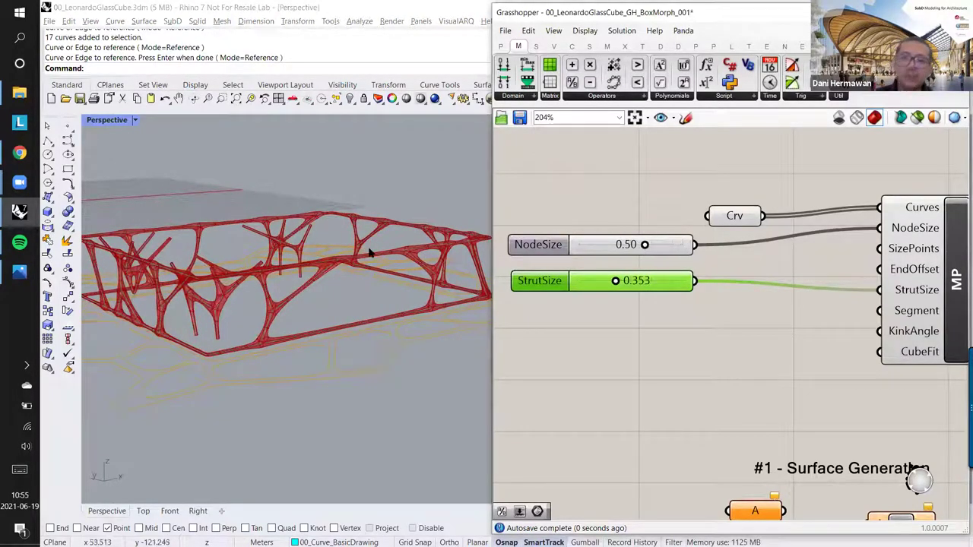
Step: Examine the branching MultiPipe frame from several angles and distances, together with its component setup and the Surface Generation group
{"action": "right_click_drag", "start_coordinate": [358, 267], "coordinate": [319, 306]}
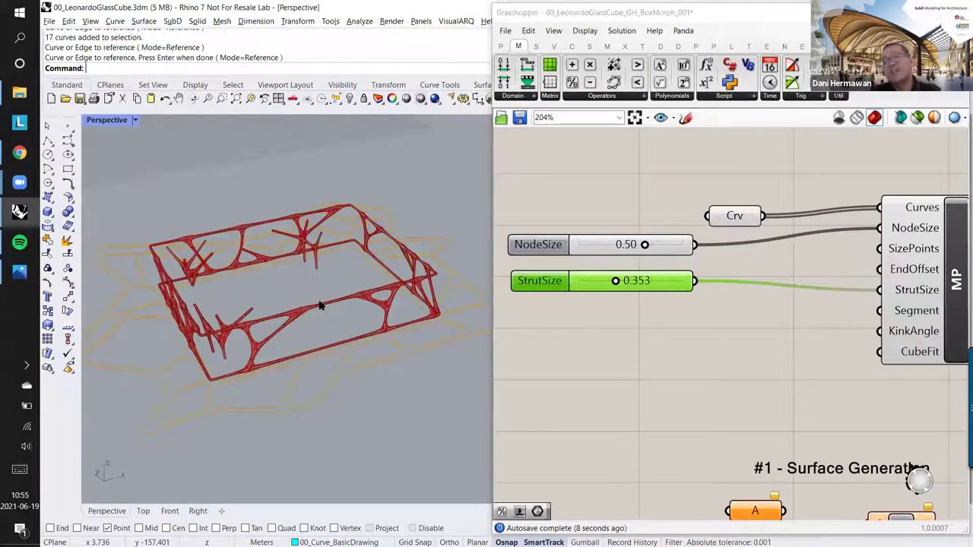
{"action": "scroll", "coordinate": [699, 321], "scroll_direction": "down", "scroll_amount": 3}
{"action": "right_click_drag", "start_coordinate": [635, 303], "coordinate": [608, 319]}
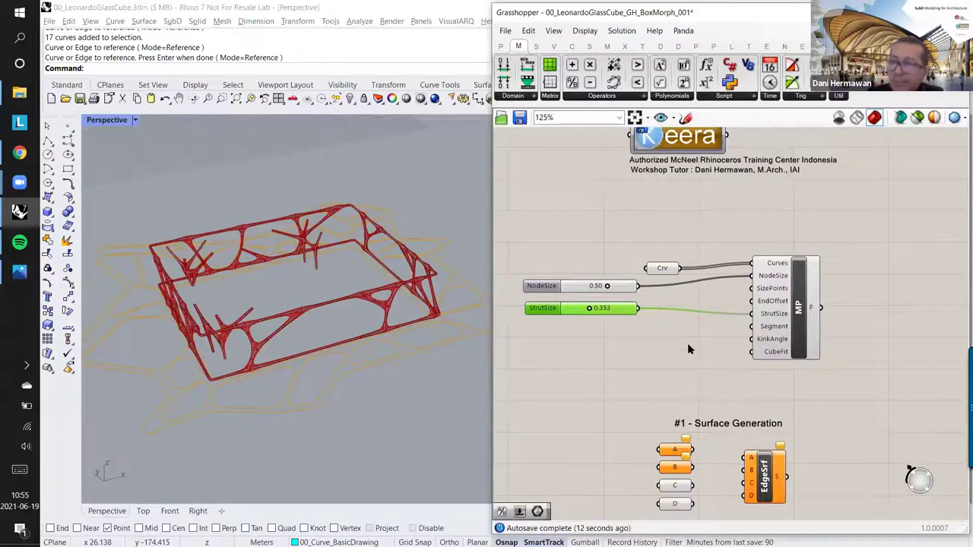
{"action": "scroll", "coordinate": [687, 335], "scroll_direction": "up", "scroll_amount": 3}
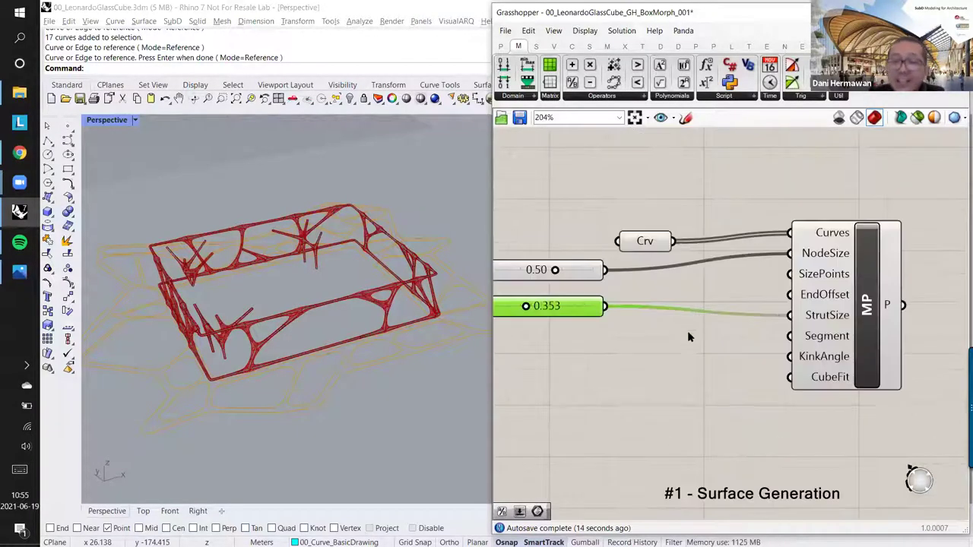
{"action": "right_click_drag", "start_coordinate": [721, 332], "coordinate": [725, 270]}
{"action": "scroll", "coordinate": [721, 315], "scroll_direction": "down", "scroll_amount": 2}
{"action": "scroll", "coordinate": [741, 300], "scroll_direction": "up", "scroll_amount": 1}
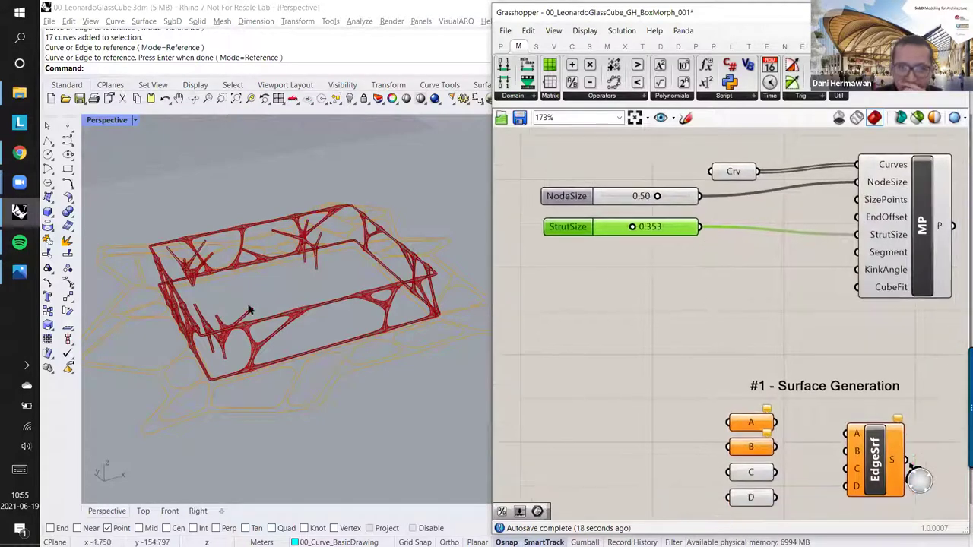
{"action": "key", "text": "Return"}
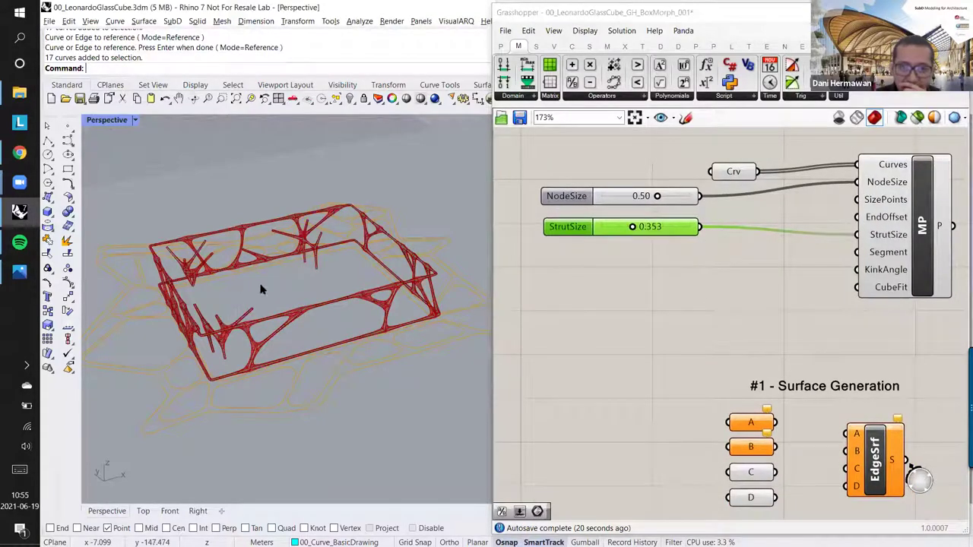
{"action": "right_click_drag", "start_coordinate": [282, 267], "coordinate": [318, 280]}
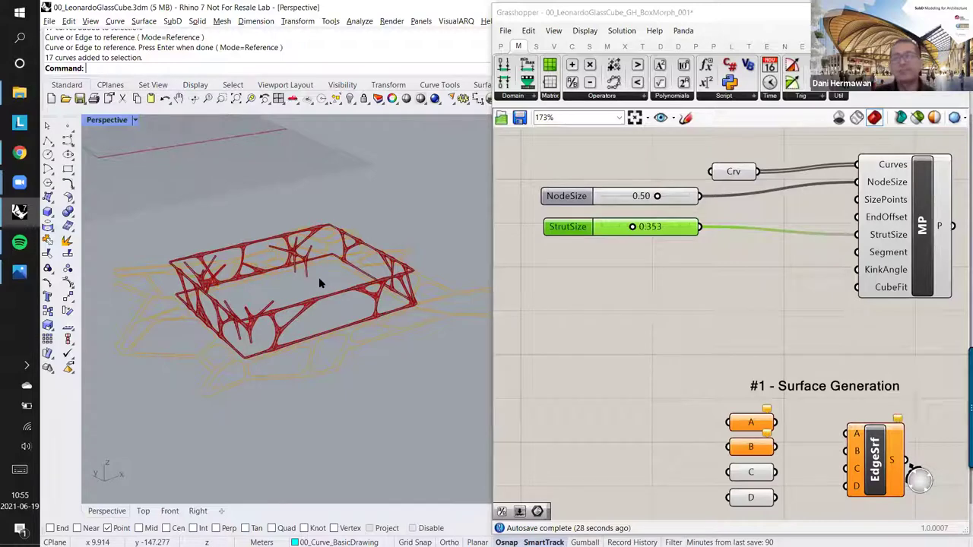
{"action": "right_click_drag", "start_coordinate": [850, 421], "coordinate": [844, 361]}
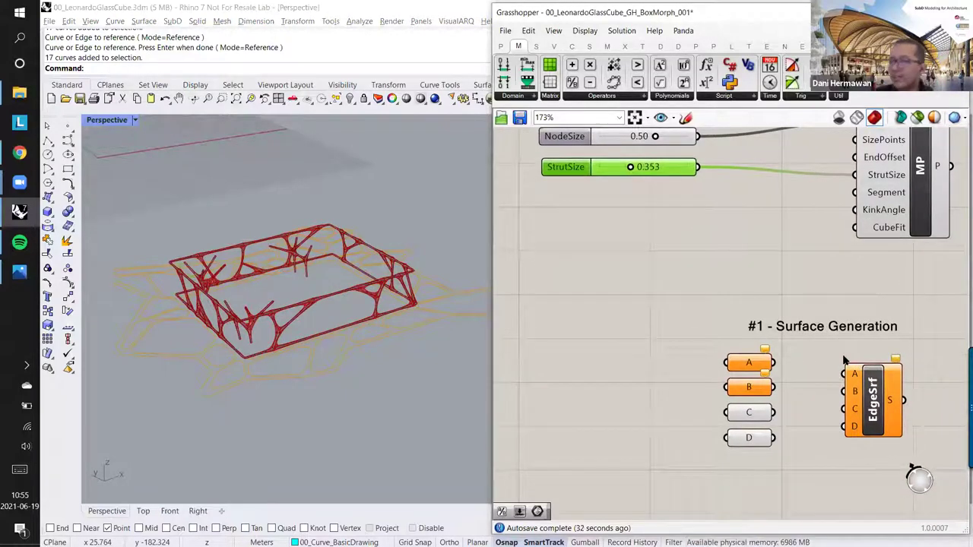
{"action": "right_click_drag", "start_coordinate": [448, 322], "coordinate": [304, 282]}
{"action": "right_click_drag", "start_coordinate": [694, 208], "coordinate": [689, 279]}
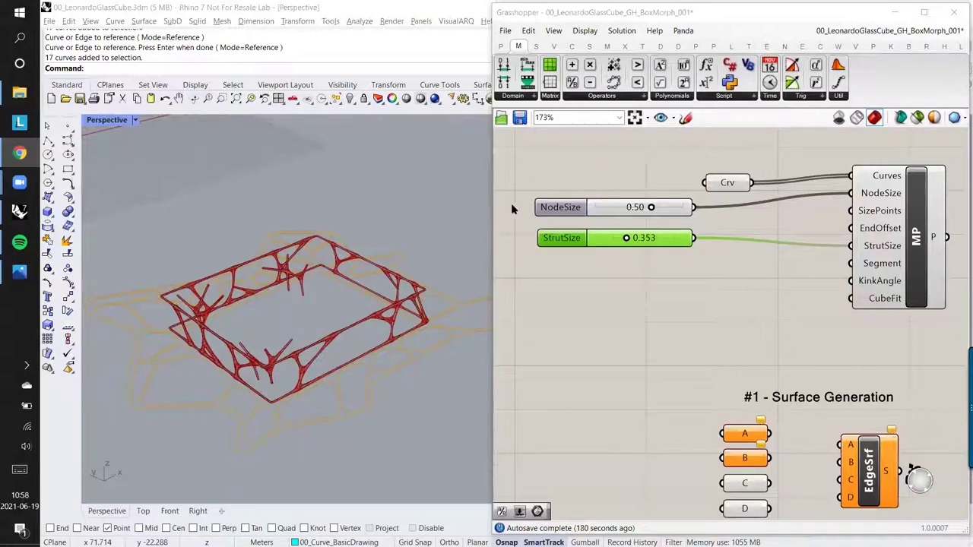
{"action": "left_click", "coordinate": [411, 161]}
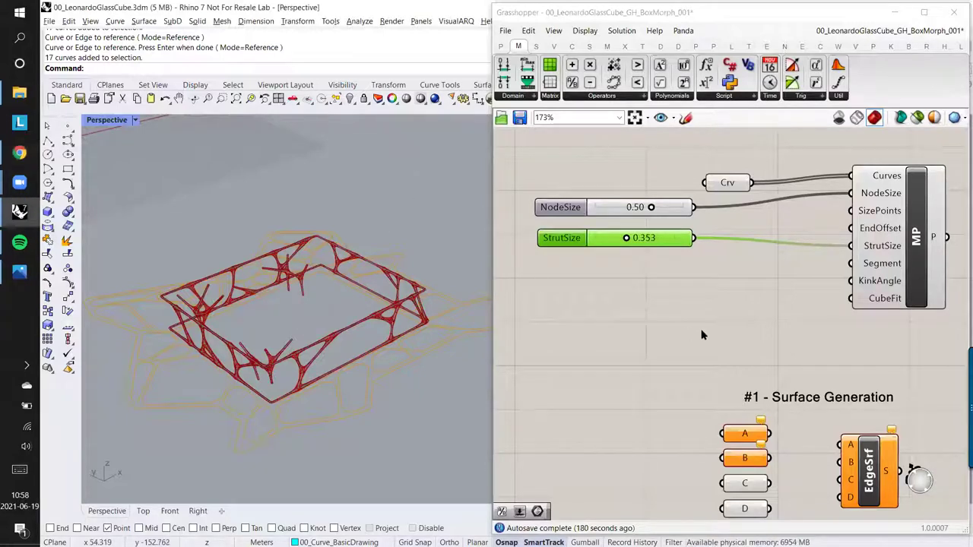
{"action": "right_click_drag", "start_coordinate": [311, 265], "coordinate": [289, 247]}
{"action": "scroll", "coordinate": [292, 252], "scroll_direction": "down", "scroll_amount": 6}
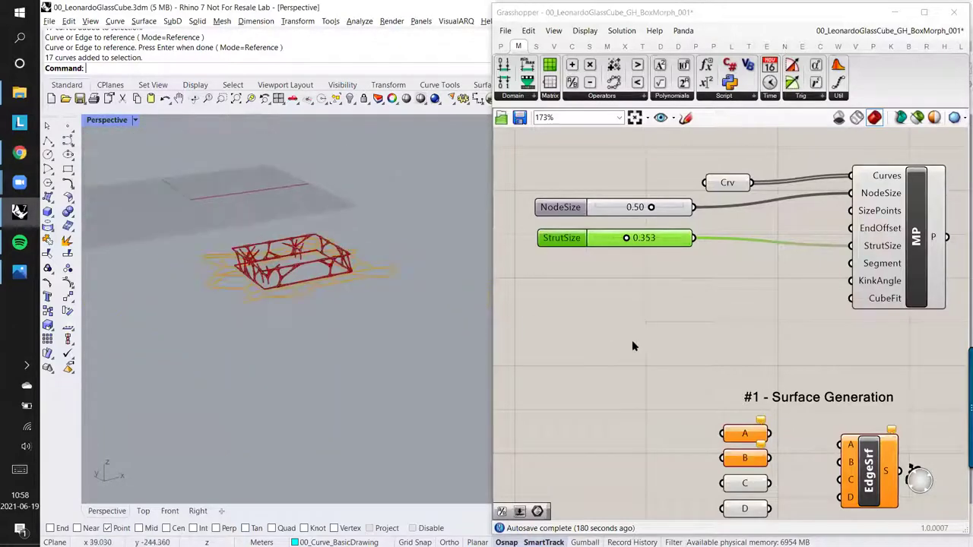
{"action": "right_click_drag", "start_coordinate": [647, 342], "coordinate": [638, 333]}
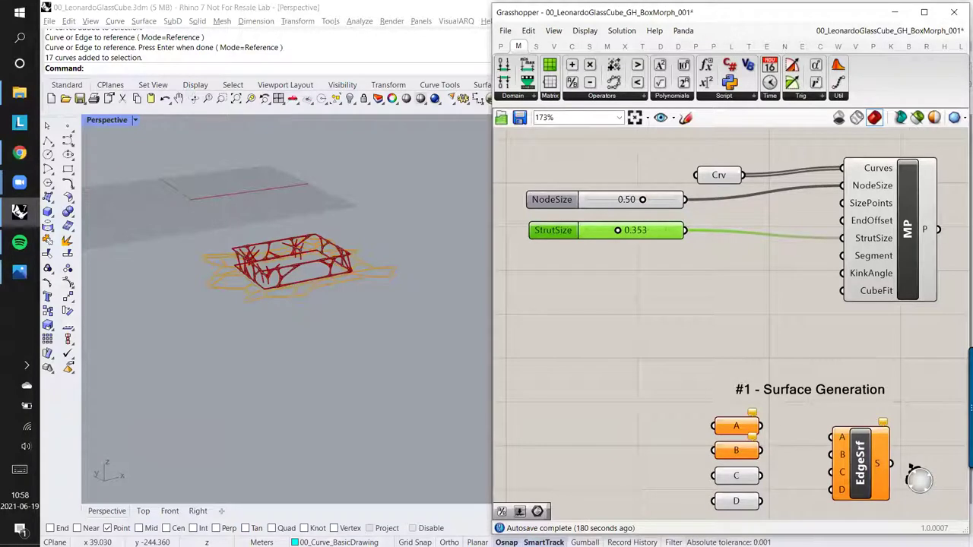
{"action": "mouse_move", "coordinate": [263, 287]}
{"action": "right_mouse_down"}
{"action": "mouse_move", "coordinate": [254, 304]}
{"action": "mouse_move", "coordinate": [267, 319]}
{"action": "mouse_move", "coordinate": [270, 304]}
{"action": "right_mouse_up"}
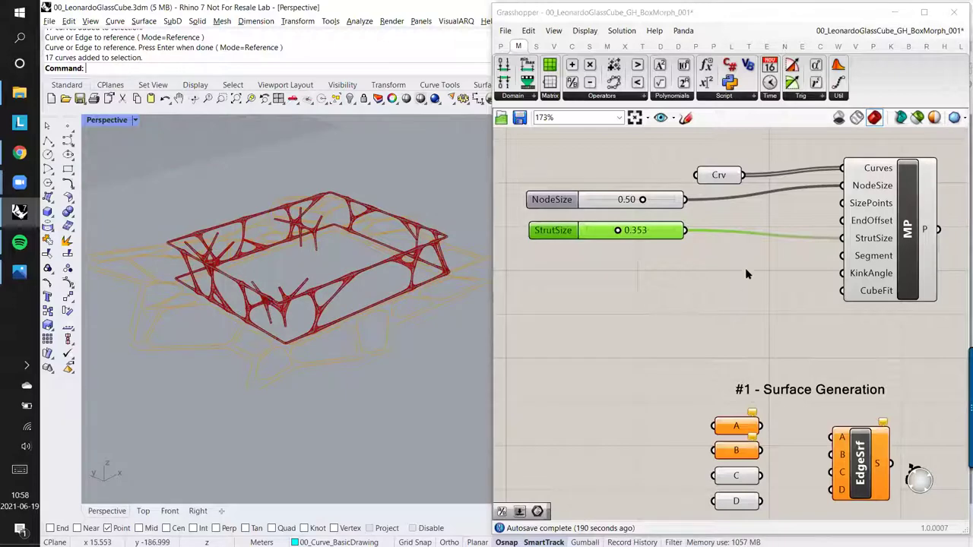
{"action": "right_click_drag", "start_coordinate": [304, 287], "coordinate": [248, 251]}
{"action": "scroll", "coordinate": [291, 250], "scroll_direction": "up", "scroll_amount": 5}
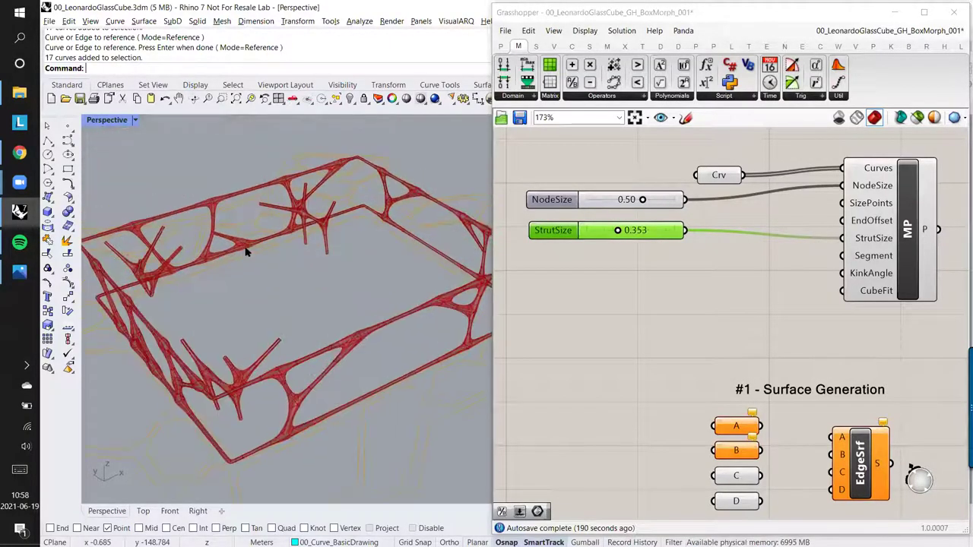
{"action": "scroll", "coordinate": [258, 250], "scroll_direction": "down", "scroll_amount": 3}
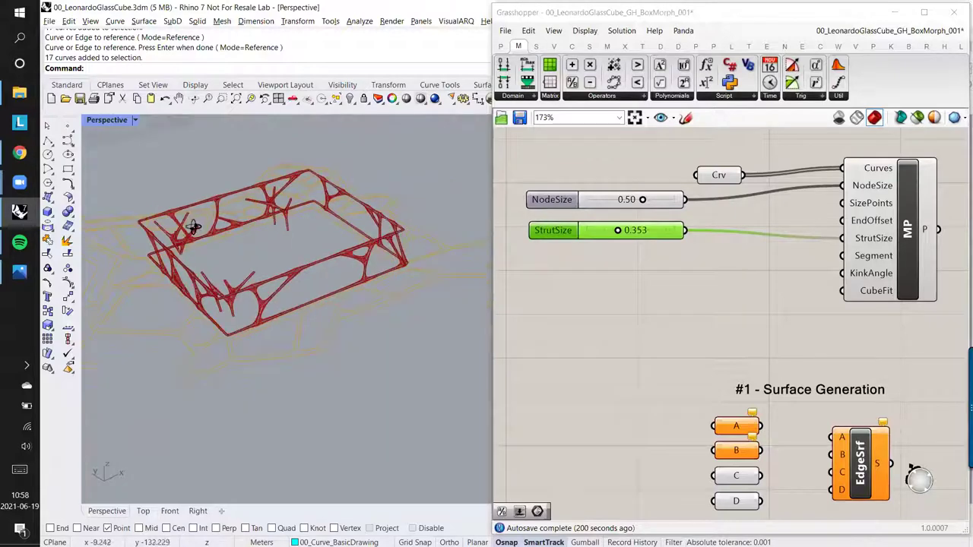
Step: Examine the MultiPipe frame and the Surface Generation group with its four curve parameters and Edge Surface component
{"action": "right_click_drag", "start_coordinate": [271, 223], "coordinate": [192, 238]}
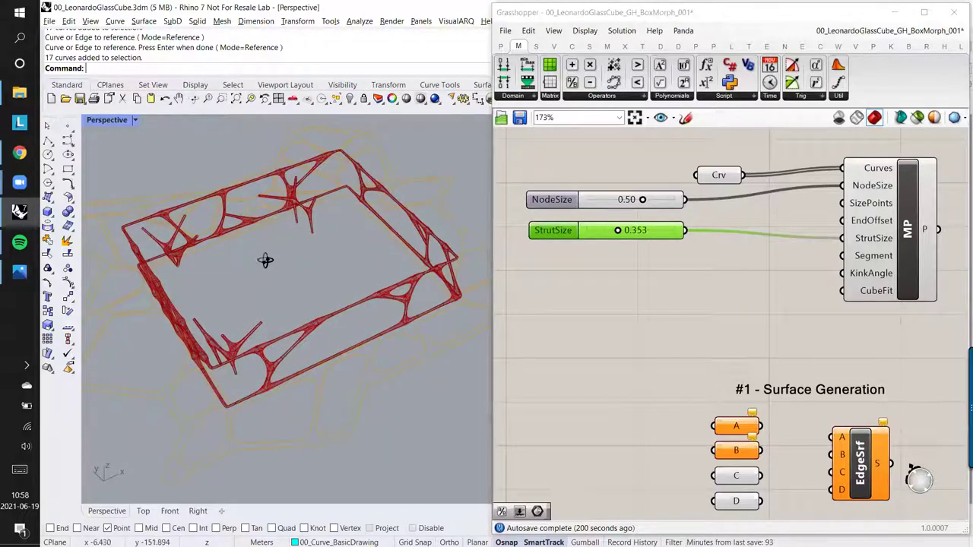
{"action": "right_click_drag", "start_coordinate": [266, 260], "coordinate": [271, 228]}
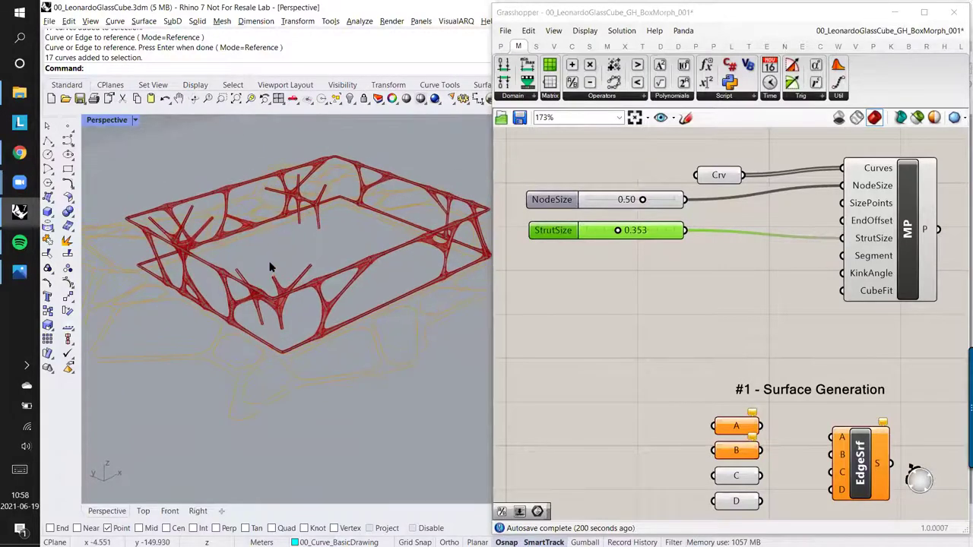
{"action": "right_click_drag", "start_coordinate": [791, 359], "coordinate": [774, 335]}
{"action": "scroll", "coordinate": [775, 335], "scroll_direction": "down", "scroll_amount": 1}
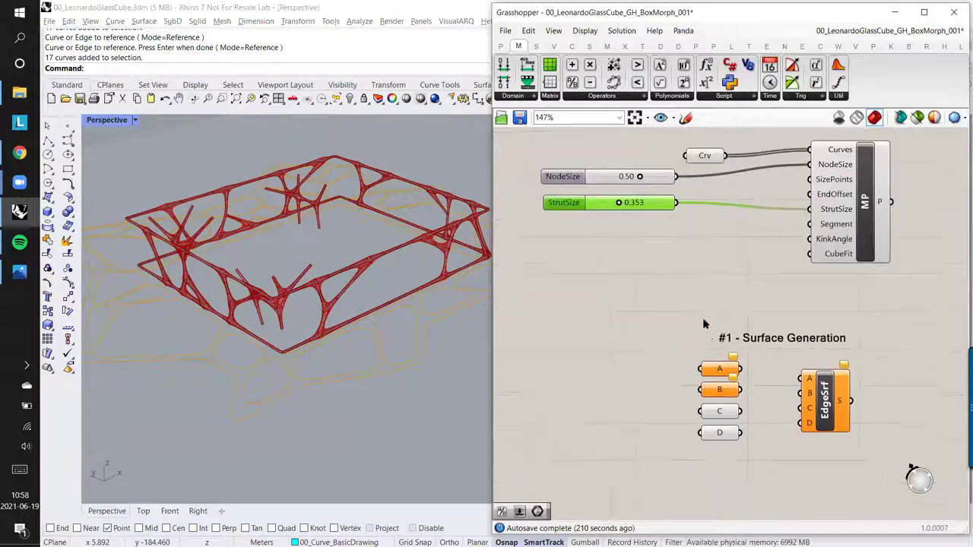
{"action": "left_click", "coordinate": [735, 422]}
{"action": "right_click_drag", "start_coordinate": [682, 355], "coordinate": [623, 339]}
{"action": "left_click_drag", "start_coordinate": [646, 290], "coordinate": [823, 461]}
{"action": "right_click_drag", "start_coordinate": [806, 421], "coordinate": [794, 391]}
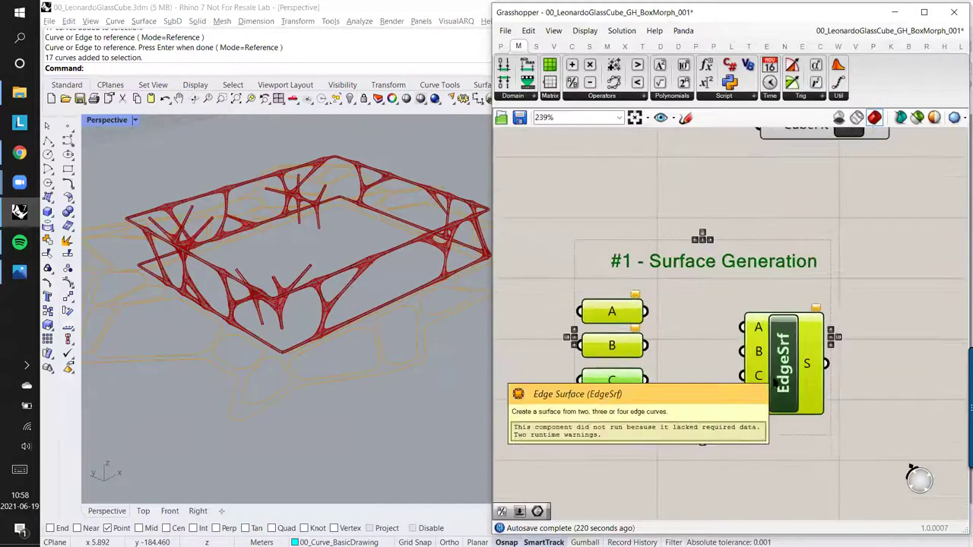
{"action": "scroll", "coordinate": [805, 403], "scroll_direction": "up", "scroll_amount": 3}
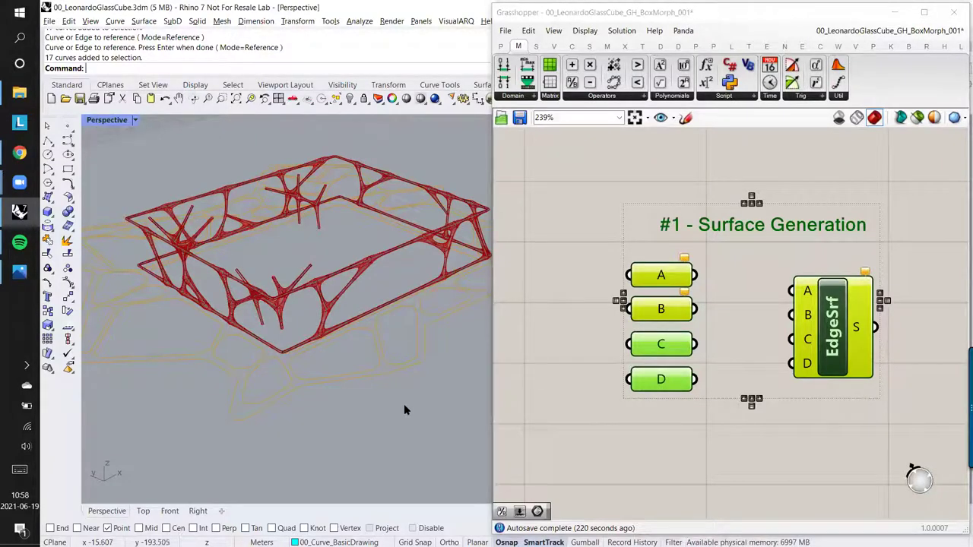
{"action": "left_click", "coordinate": [685, 429]}
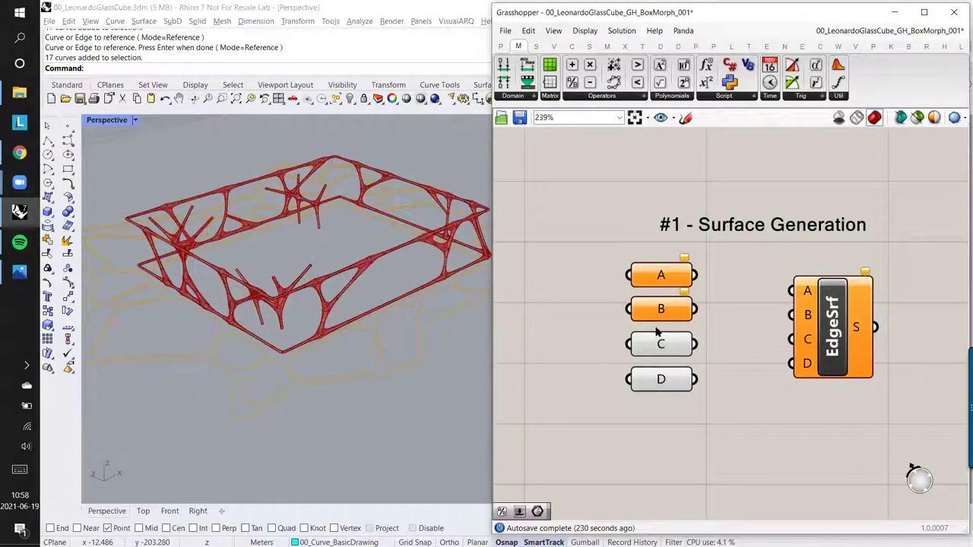
Step: Review the curve-setting options available on parameters C and D in the Surface Generation group
{"action": "left_click", "coordinate": [665, 348]}
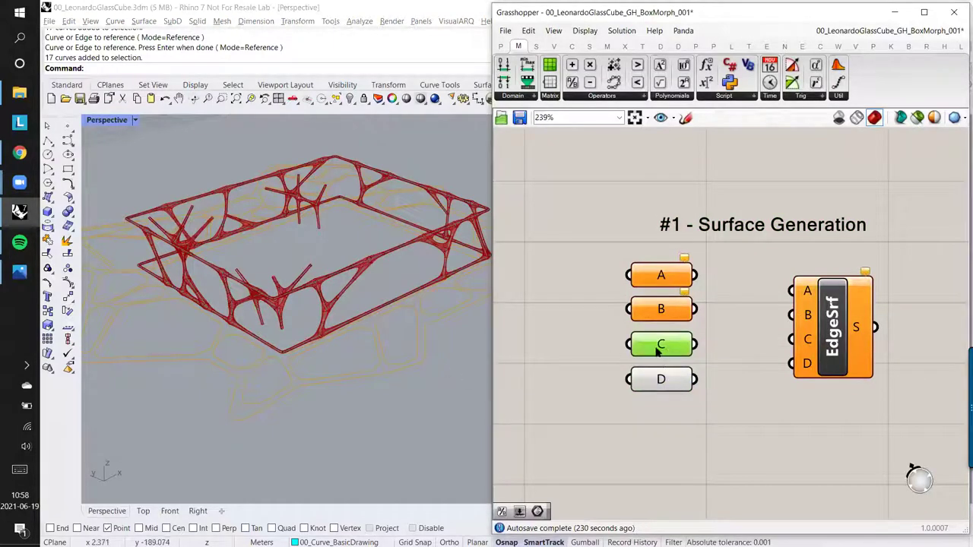
{"action": "middle_click", "coordinate": [659, 349]}
{"action": "left_click", "coordinate": [660, 416]}
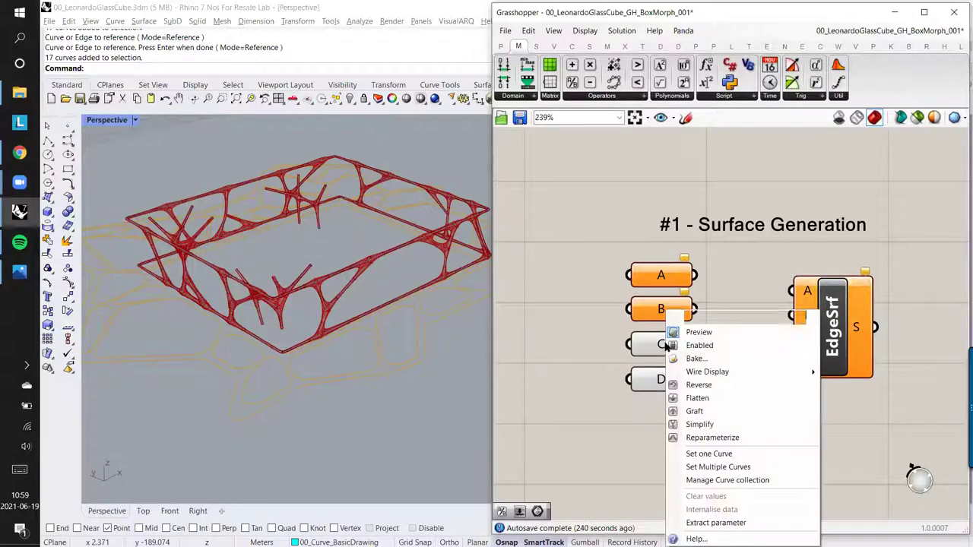
{"action": "right_click", "coordinate": [665, 344]}
{"action": "left_click", "coordinate": [598, 324]}
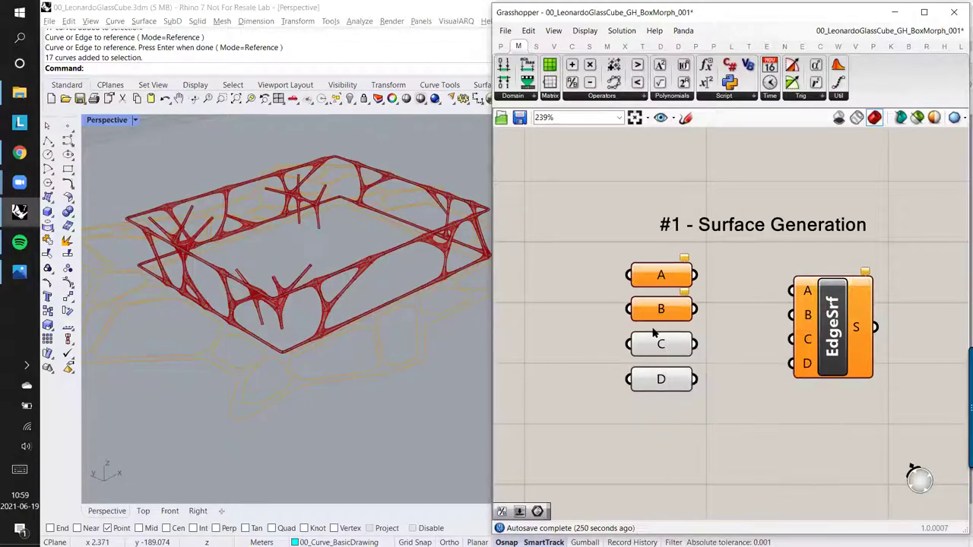
{"action": "right_click", "coordinate": [659, 344]}
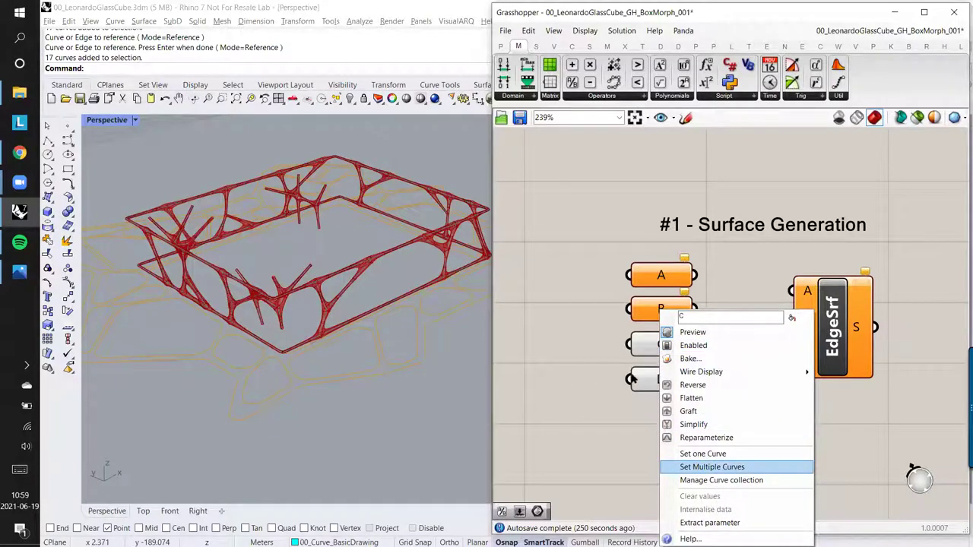
{"action": "left_click", "coordinate": [694, 419]}
{"action": "right_click", "coordinate": [668, 379]}
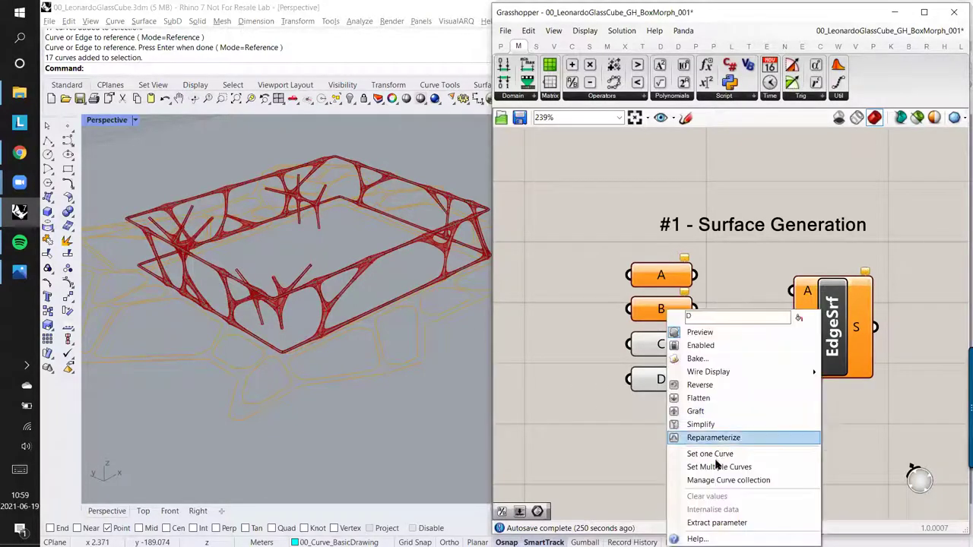
{"action": "left_click", "coordinate": [647, 458]}
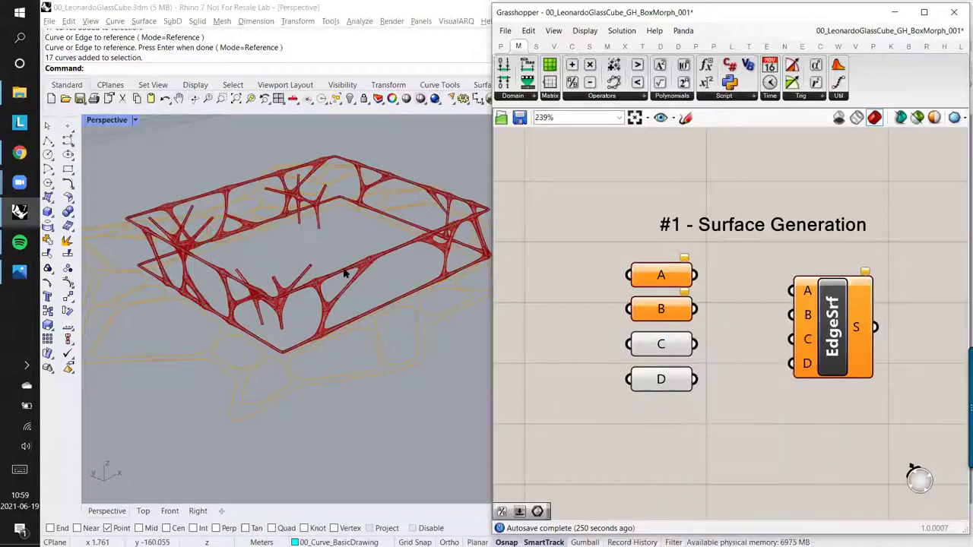
Step: Turn on the End object snap and draw a closed four-sided polyline through the upper outer corners of the frame
{"action": "scroll", "coordinate": [332, 274], "scroll_direction": "down", "scroll_amount": 2}
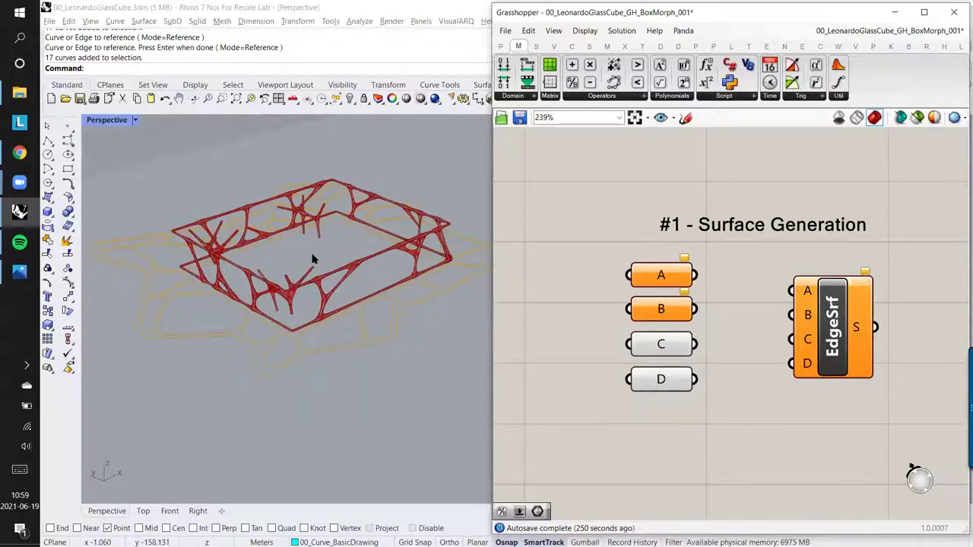
{"action": "right_click_drag", "start_coordinate": [311, 259], "coordinate": [310, 234]}
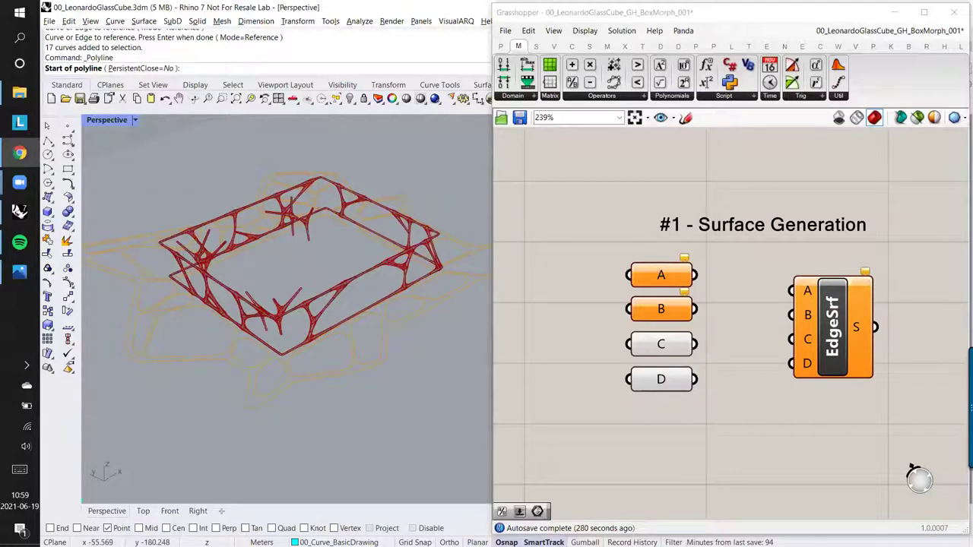
{"action": "left_click", "coordinate": [50, 528]}
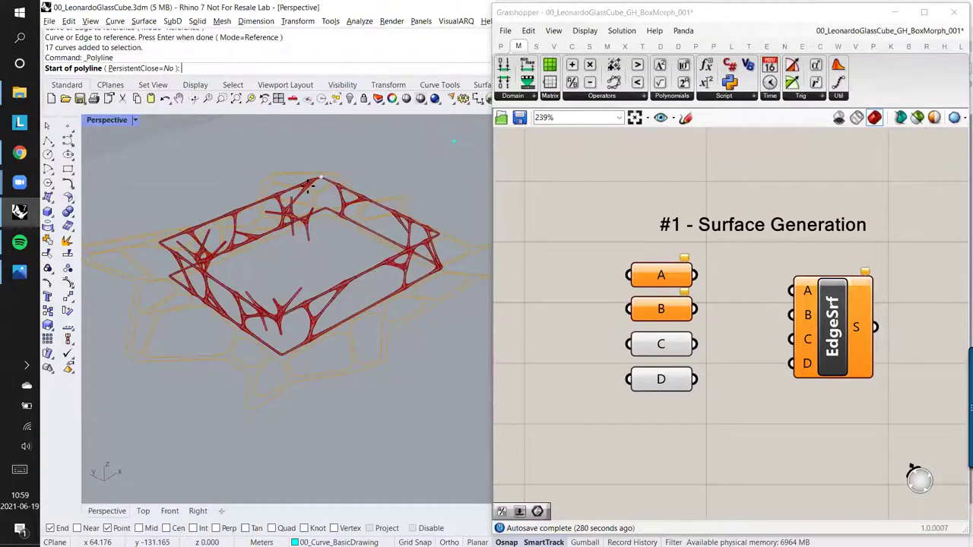
{"action": "right_click_drag", "start_coordinate": [309, 184], "coordinate": [317, 184]}
{"action": "scroll", "coordinate": [321, 165], "scroll_direction": "up", "scroll_amount": 4}
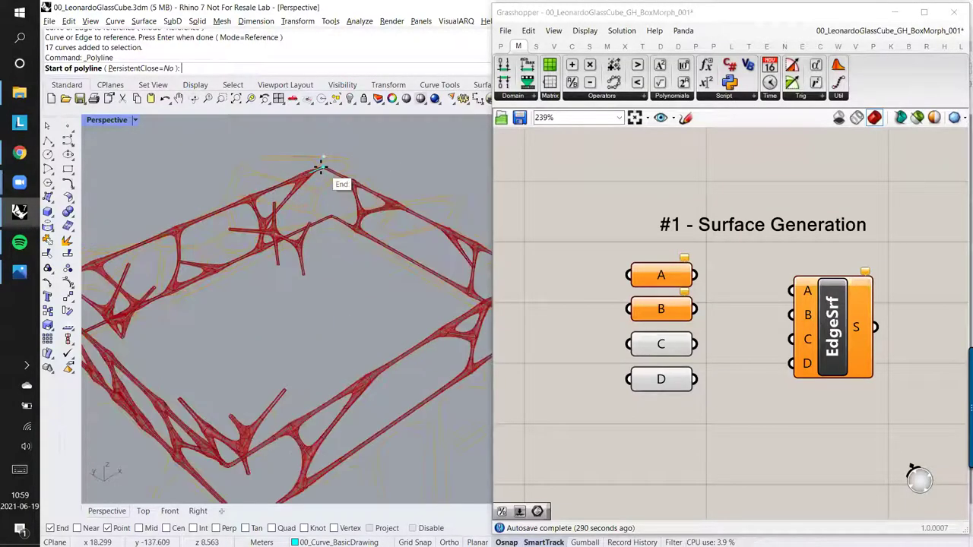
{"action": "left_click", "coordinate": [324, 163]}
{"action": "right_click_drag", "start_coordinate": [415, 243], "coordinate": [448, 250]}
{"action": "scroll", "coordinate": [447, 250], "scroll_direction": "down", "scroll_amount": 3}
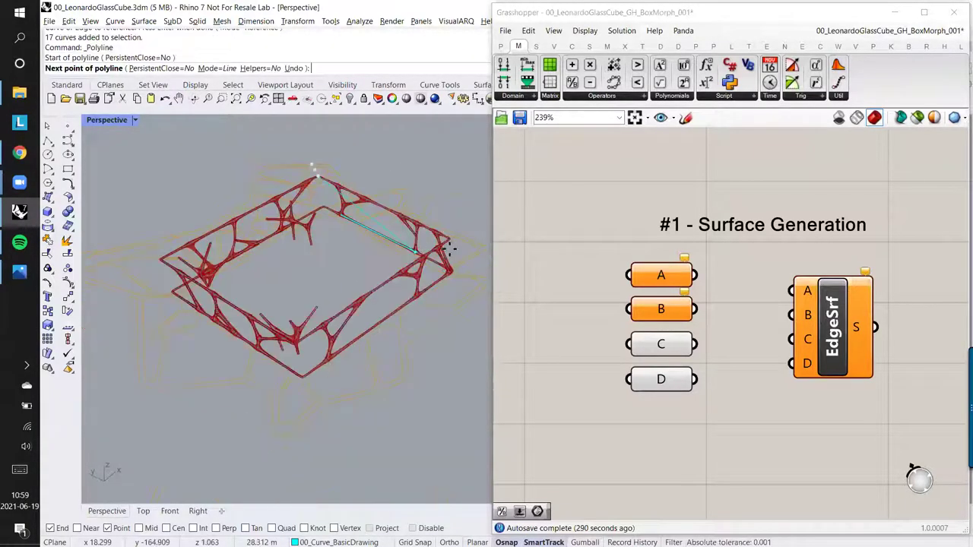
{"action": "left_click", "coordinate": [449, 246]}
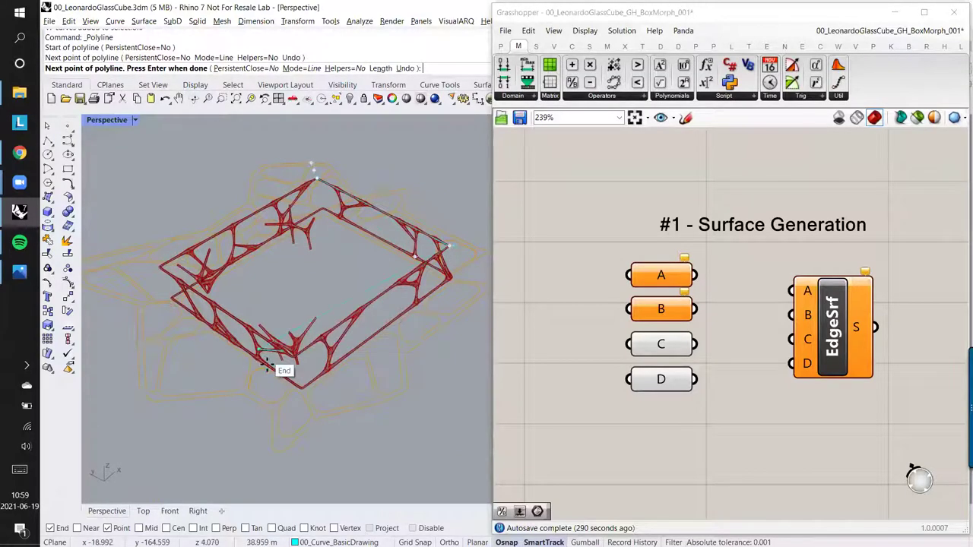
{"action": "right_click_drag", "start_coordinate": [296, 356], "coordinate": [386, 370]}
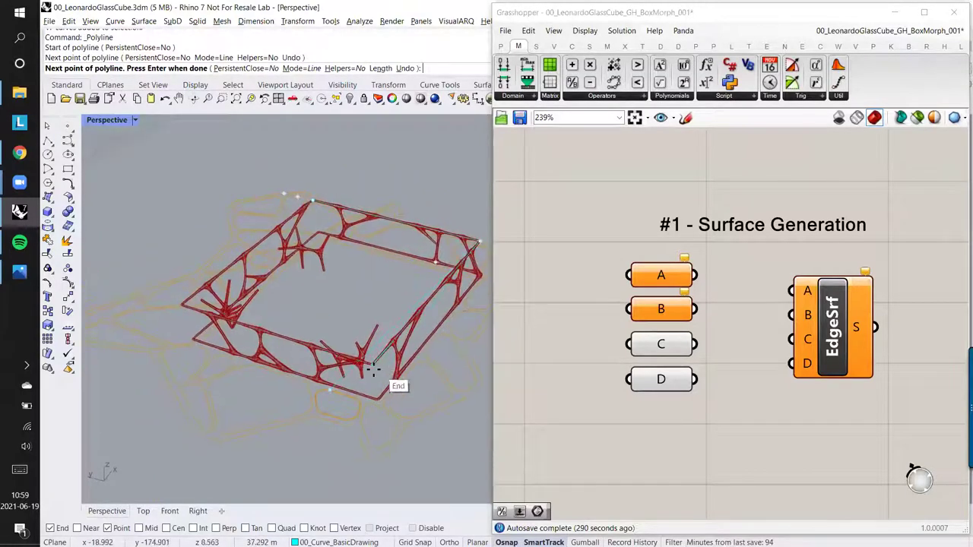
{"action": "left_click", "coordinate": [378, 394]}
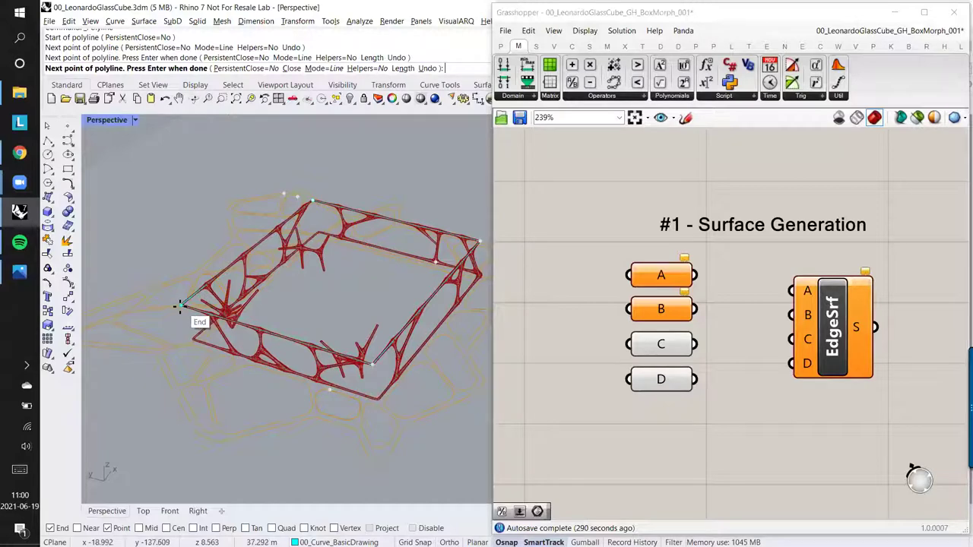
{"action": "left_click", "coordinate": [183, 304]}
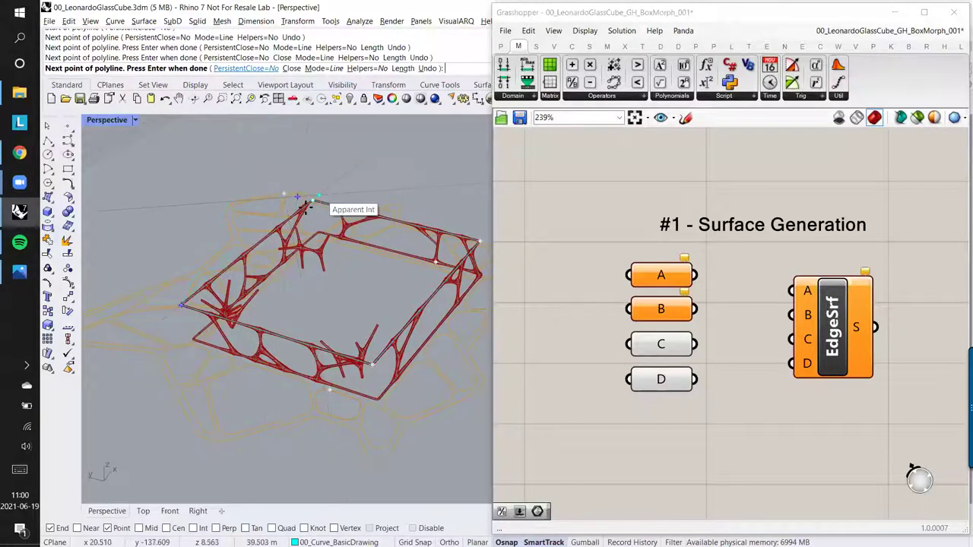
{"action": "scroll", "coordinate": [312, 209], "scroll_direction": "up", "scroll_amount": 5}
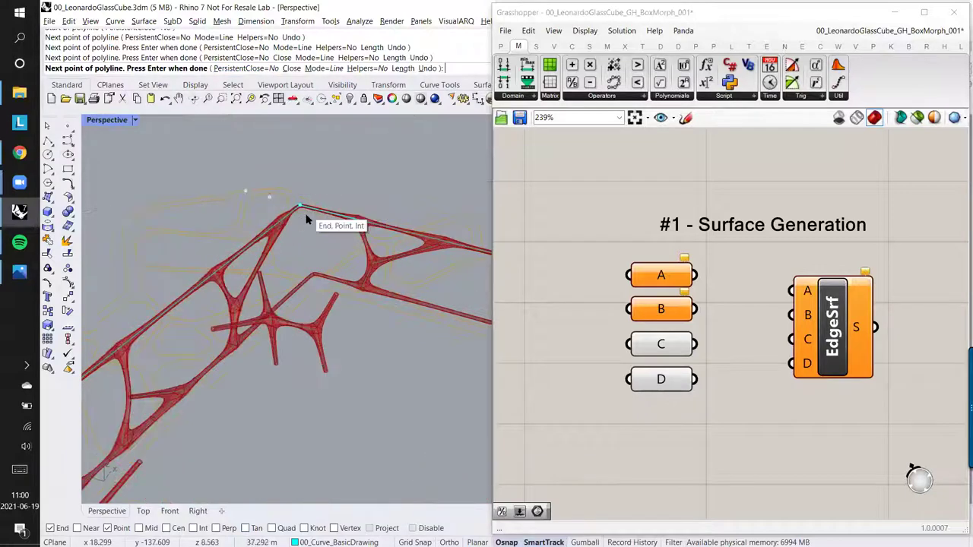
{"action": "left_click", "coordinate": [311, 199]}
{"action": "scroll", "coordinate": [312, 213], "scroll_direction": "down", "scroll_amount": 6}
{"action": "right_click_drag", "start_coordinate": [278, 240], "coordinate": [291, 198]}
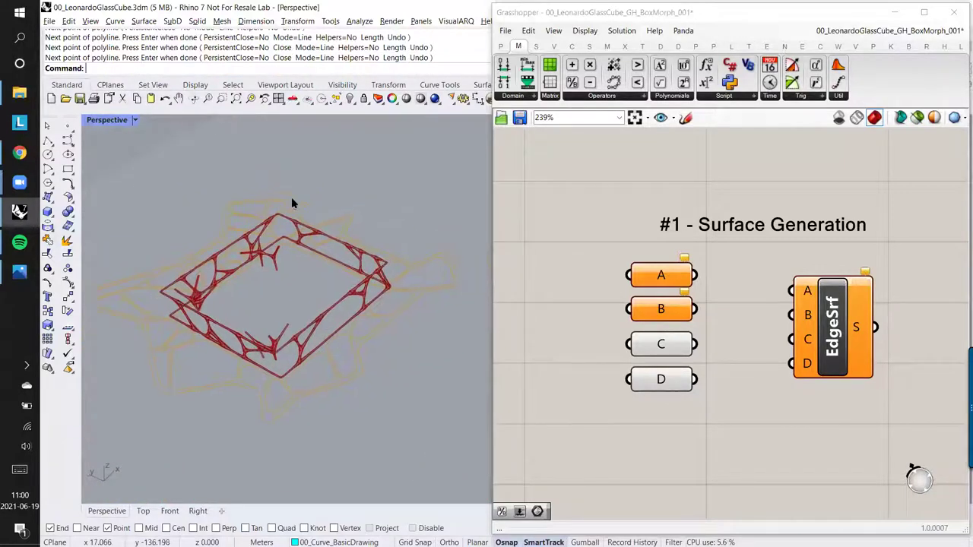
Step: Explode the closed upper polyline into separate segments and check them by selecting the individual edges
{"action": "left_click", "coordinate": [248, 220]}
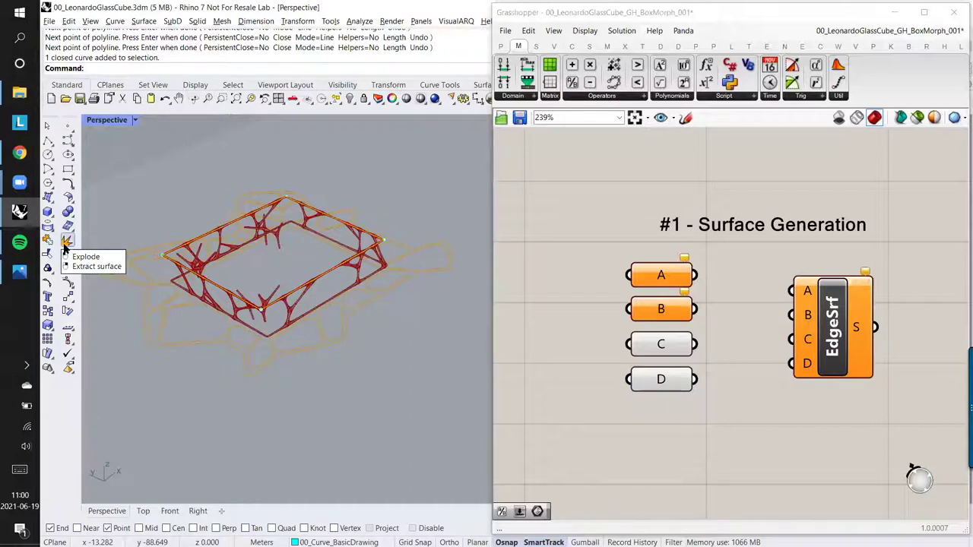
{"action": "left_click", "coordinate": [65, 242]}
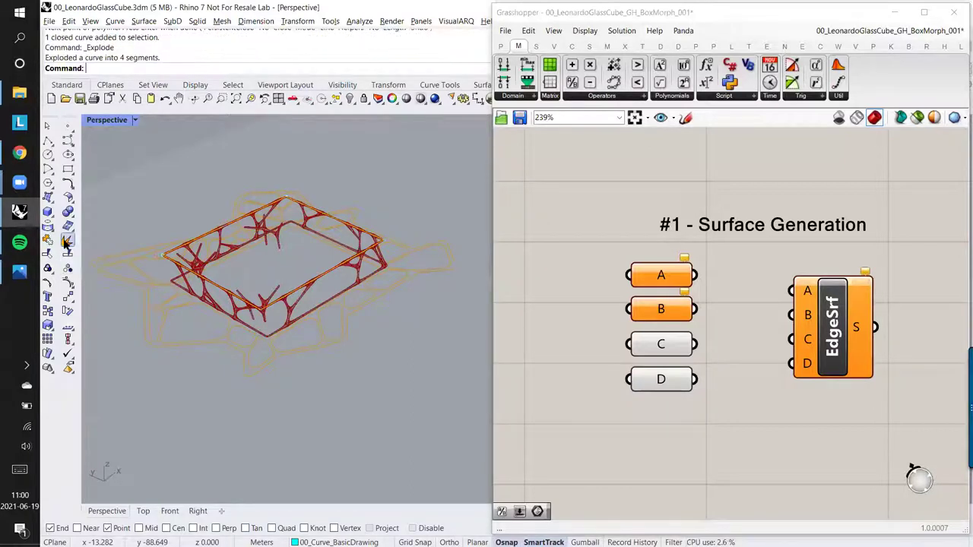
{"action": "left_click", "coordinate": [296, 204]}
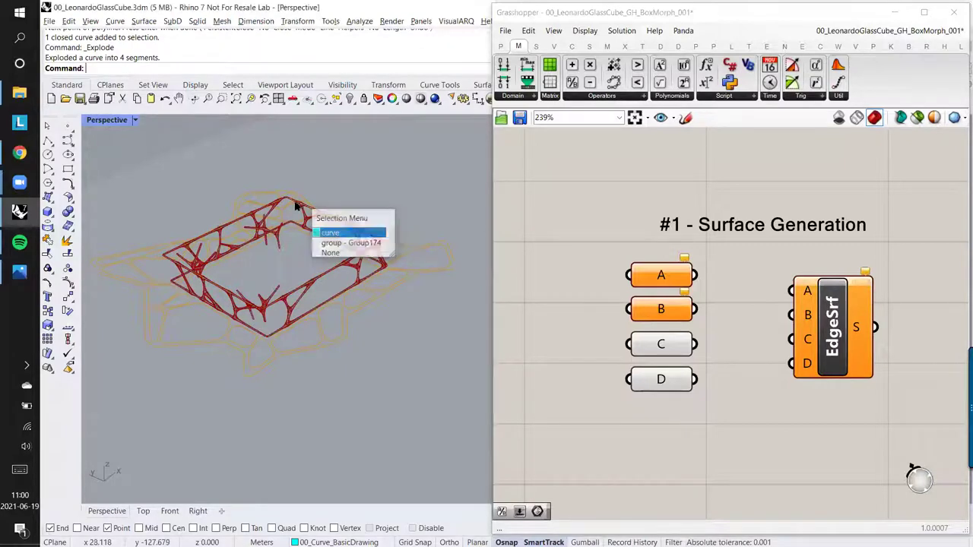
{"action": "left_click", "coordinate": [330, 232]}
{"action": "left_click", "coordinate": [286, 199]}
{"action": "left_click", "coordinate": [295, 241]}
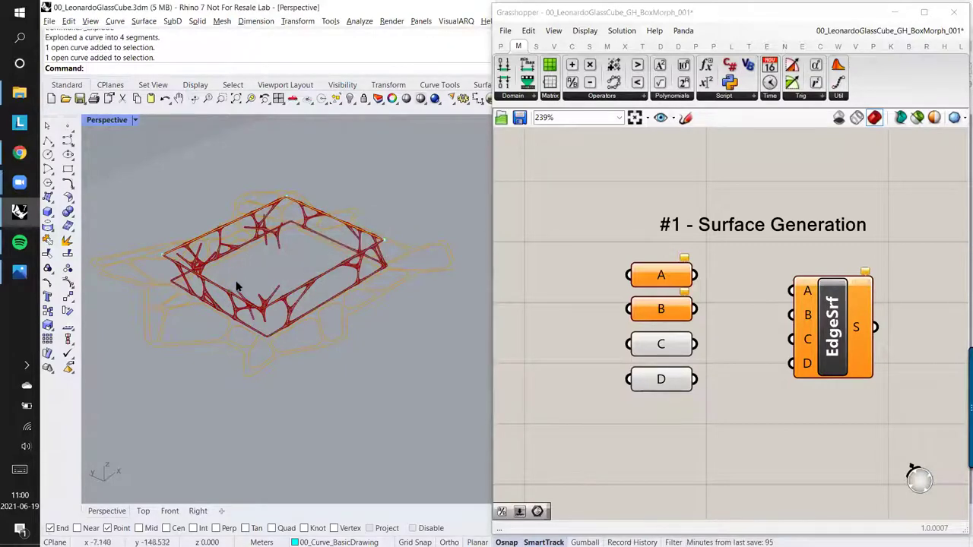
{"action": "left_click", "coordinate": [232, 293]}
{"action": "left_click", "coordinate": [256, 317]}
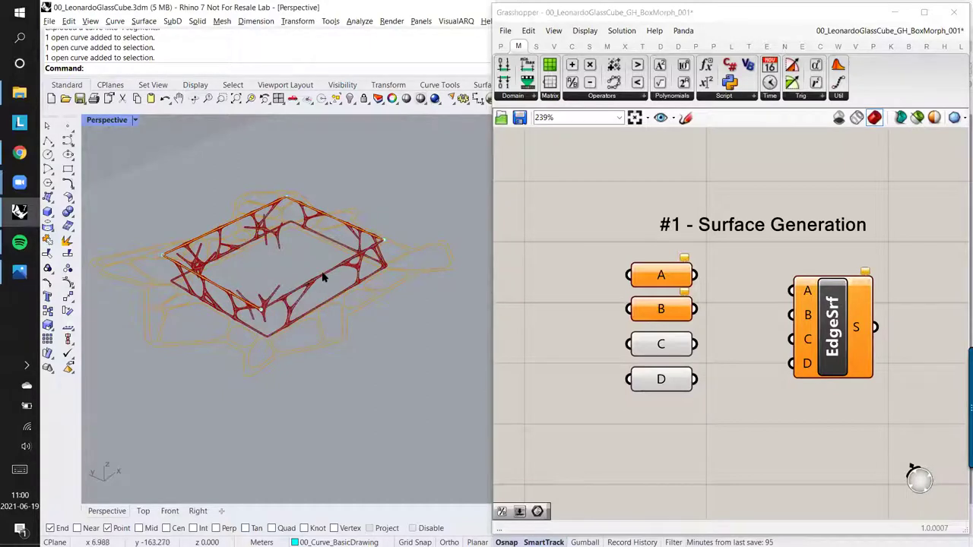
{"action": "left_click", "coordinate": [326, 277]}
{"action": "left_click", "coordinate": [343, 306]}
{"action": "key", "text": "Return"}
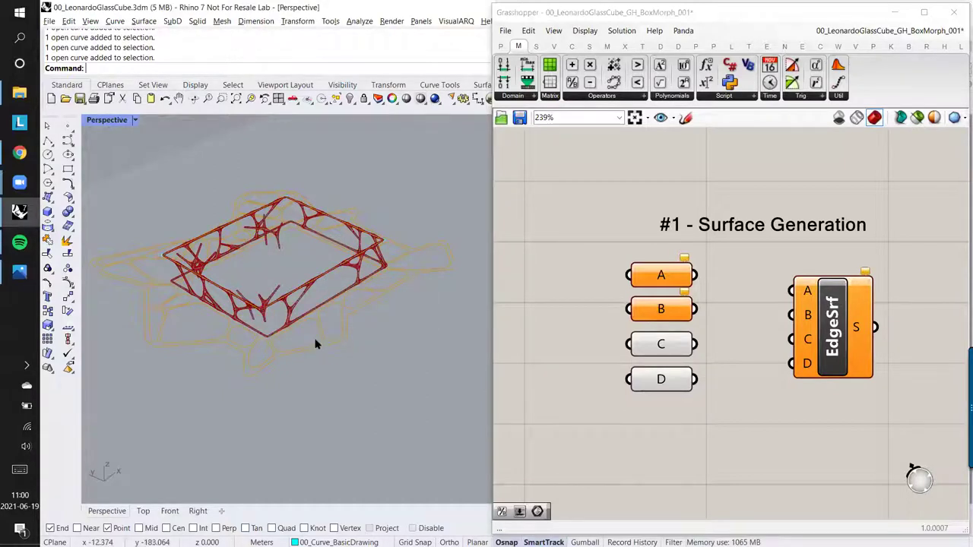
Step: Select the branching frame's Rhino curves from a side view and hide them
{"action": "right_click_drag", "start_coordinate": [284, 378], "coordinate": [335, 333]}
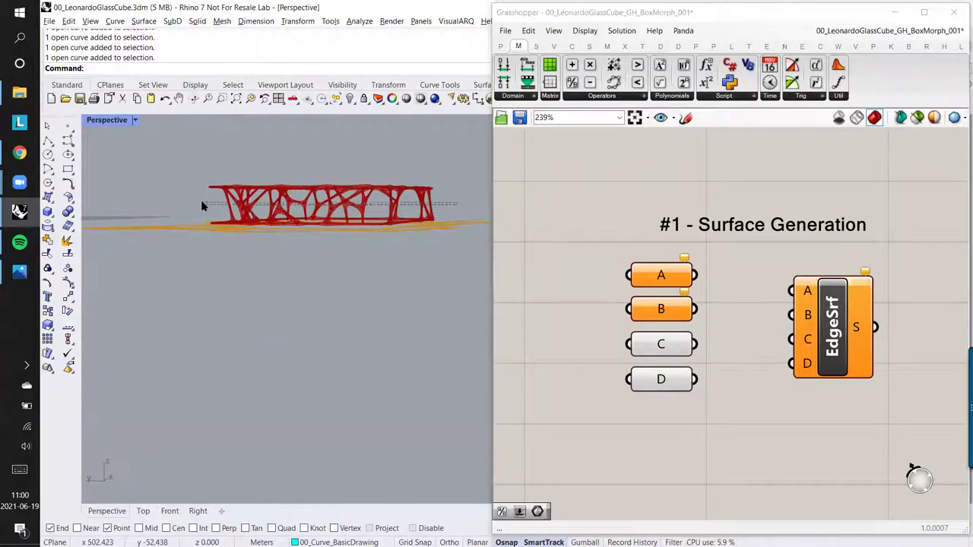
{"action": "left_click", "coordinate": [234, 209]}
{"action": "left_click", "coordinate": [407, 274]}
{"action": "right_click_drag", "start_coordinate": [407, 278], "coordinate": [393, 213]}
{"action": "left_click_drag", "start_coordinate": [374, 207], "coordinate": [160, 204]}
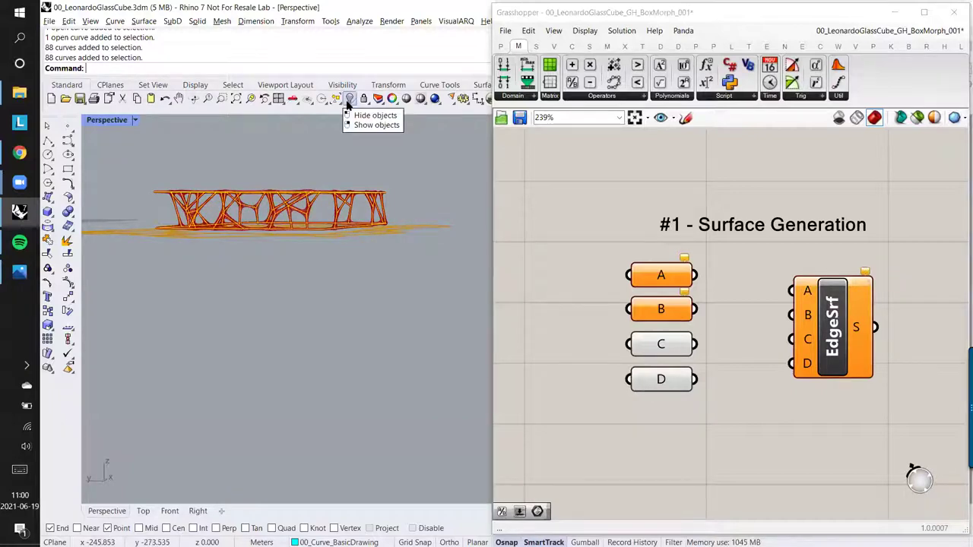
{"action": "left_click", "coordinate": [348, 103]}
{"action": "right_click_drag", "start_coordinate": [326, 232], "coordinate": [327, 296]}
{"action": "scroll", "coordinate": [642, 255], "scroll_direction": "down", "scroll_amount": 4}
Step: Check the curves referenced by the Crv parameter against the frame and return to the Surface Generation group
{"action": "right_click_drag", "start_coordinate": [671, 237], "coordinate": [676, 345]}
{"action": "left_click", "coordinate": [647, 217]}
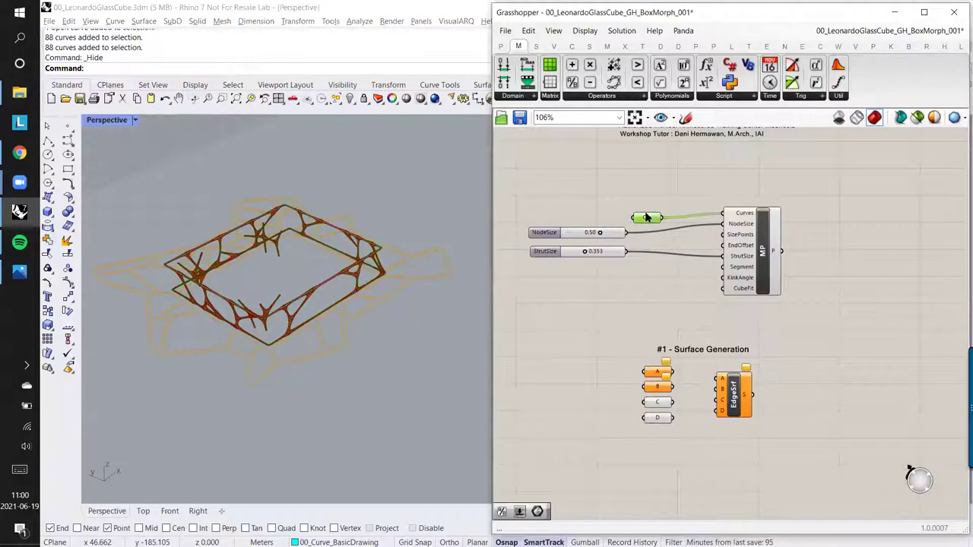
{"action": "right_click_drag", "start_coordinate": [352, 253], "coordinate": [427, 254]}
{"action": "left_click", "coordinate": [634, 333]}
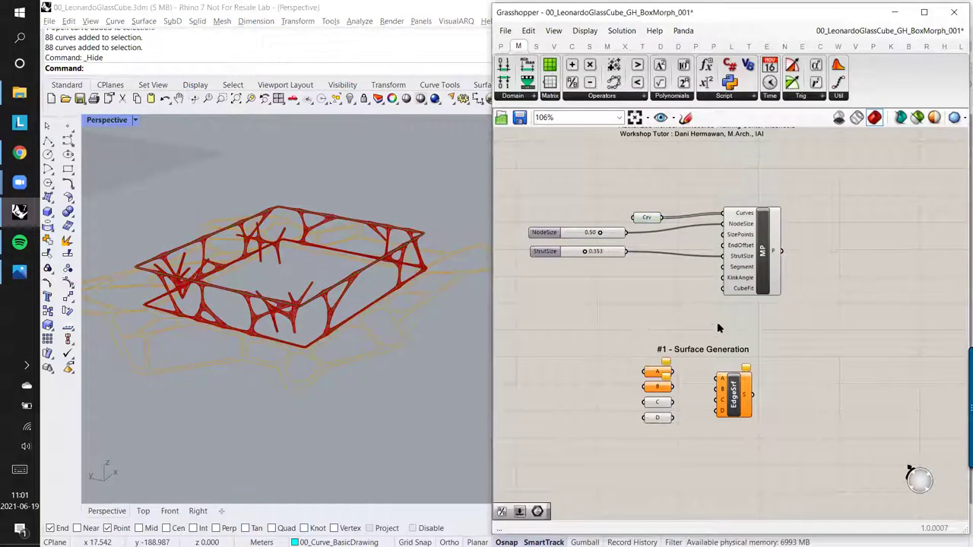
{"action": "scroll", "coordinate": [692, 331], "scroll_direction": "up", "scroll_amount": 3}
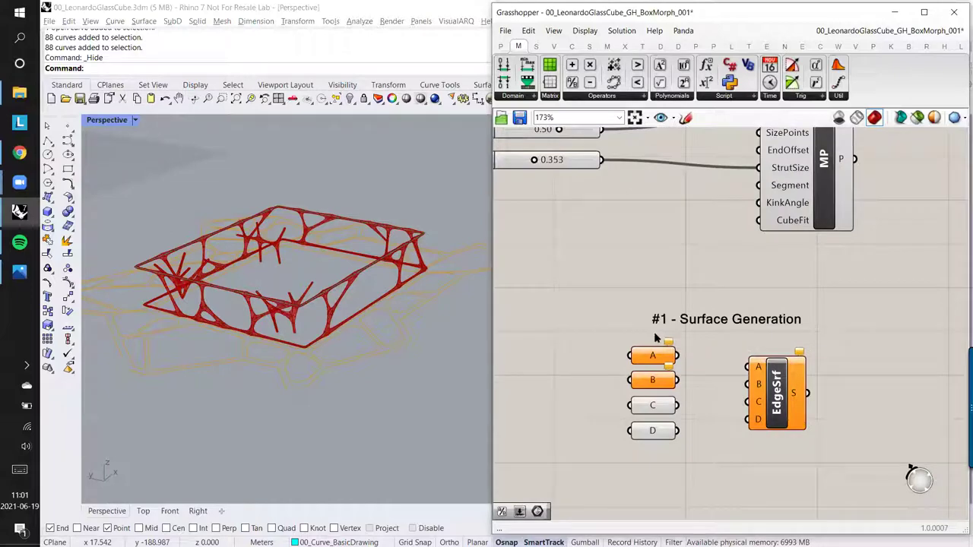
{"action": "right_click_drag", "start_coordinate": [653, 315], "coordinate": [662, 300]}
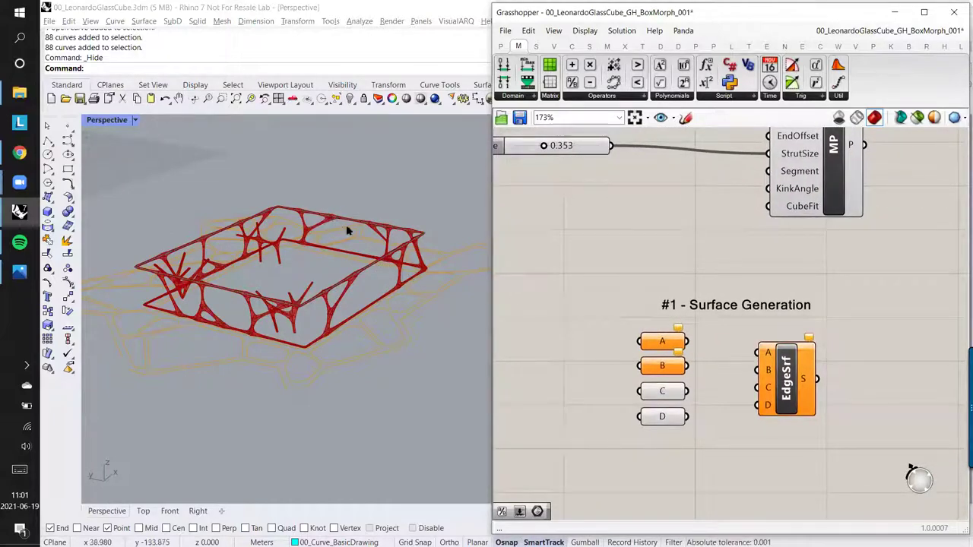
Step: Reference the frame's upper back edge as curve A and its upper front-right edge as curve B
{"action": "right_click", "coordinate": [662, 344]}
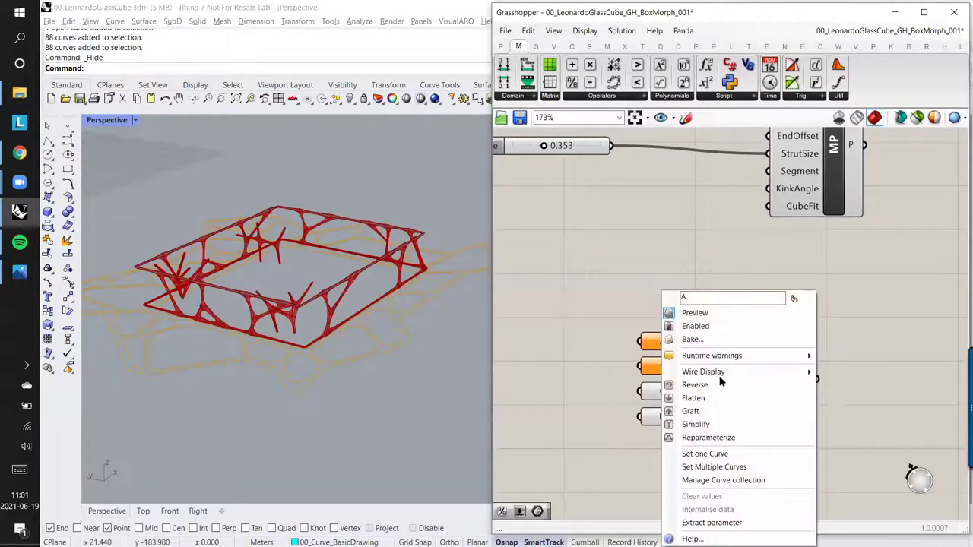
{"action": "key", "text": "Return"}
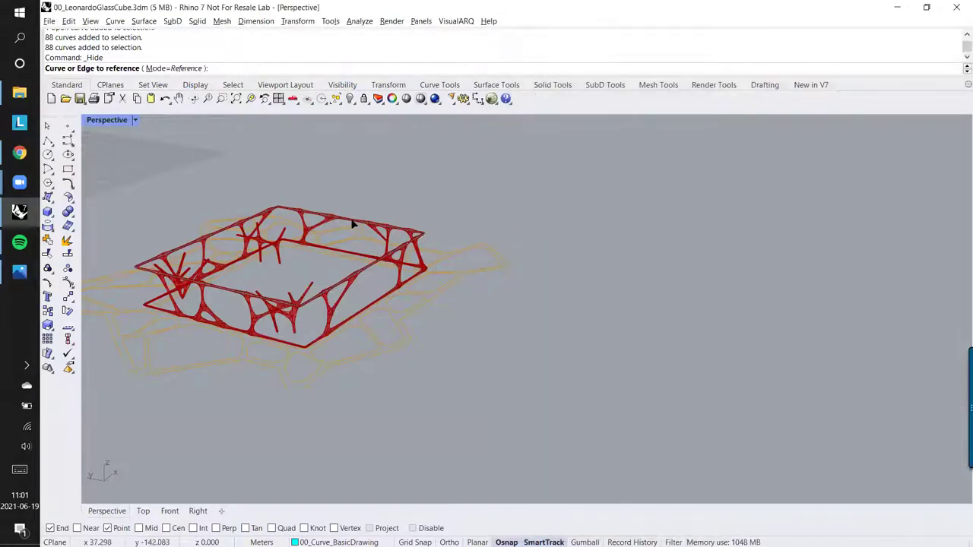
{"action": "left_click", "coordinate": [354, 224]}
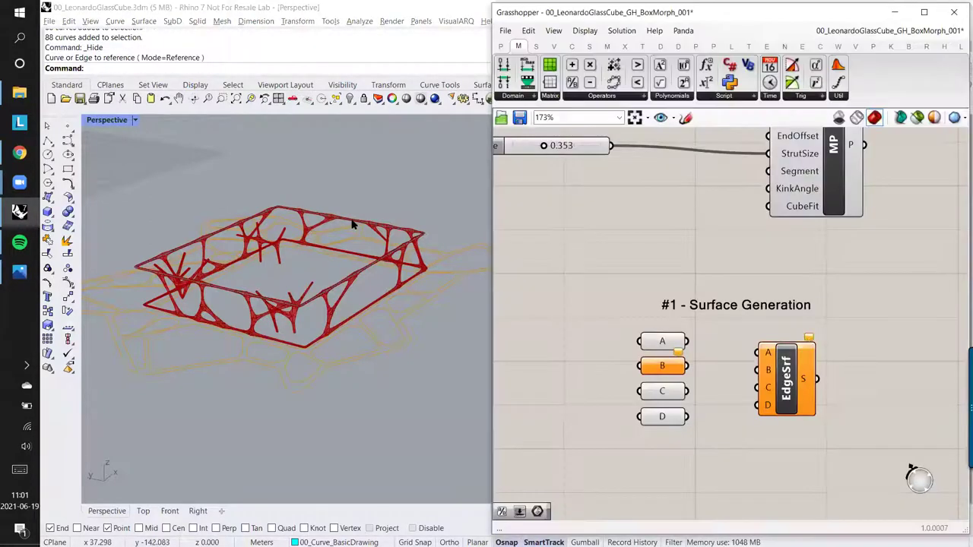
{"action": "right_click", "coordinate": [662, 368]}
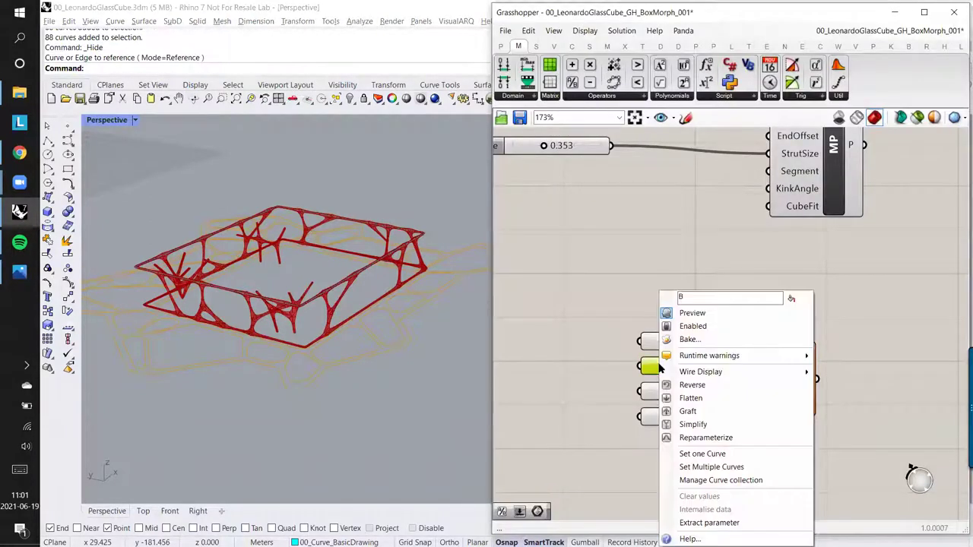
{"action": "left_click", "coordinate": [702, 454]}
{"action": "left_click", "coordinate": [368, 270]}
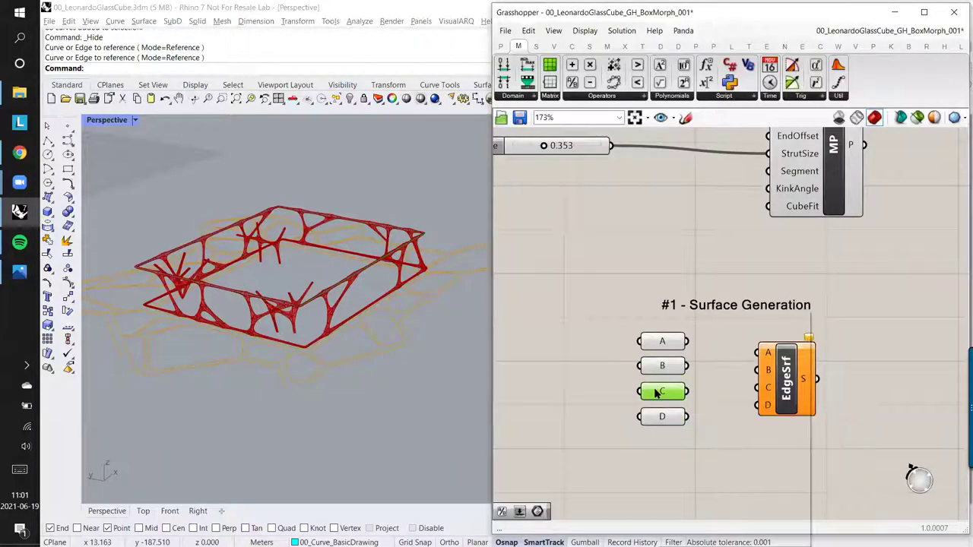
Step: Reference the upper front-left edge as curve C and the upper back-left edge as curve D
{"action": "right_click", "coordinate": [658, 392]}
{"action": "left_click", "coordinate": [709, 453]}
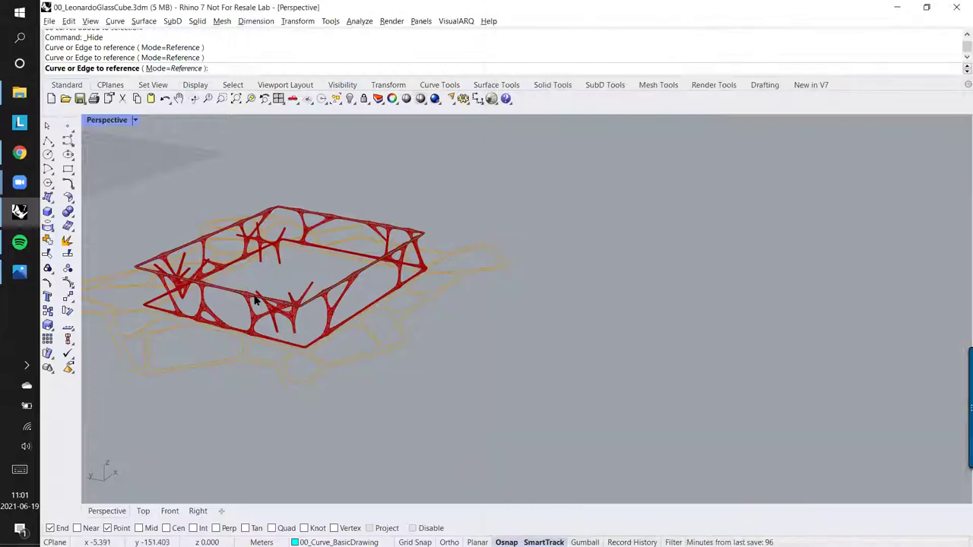
{"action": "left_click", "coordinate": [256, 297]}
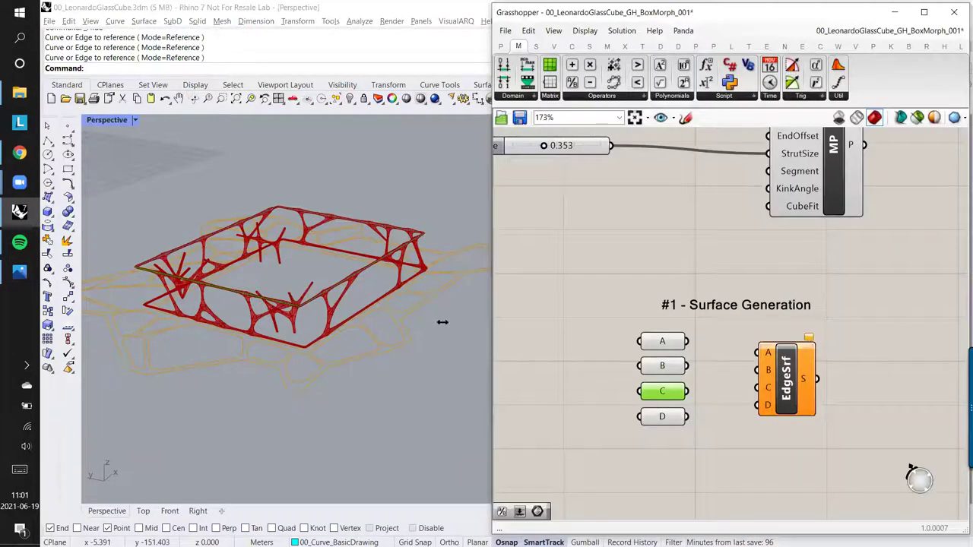
{"action": "right_click", "coordinate": [662, 421]}
{"action": "left_click", "coordinate": [708, 454]}
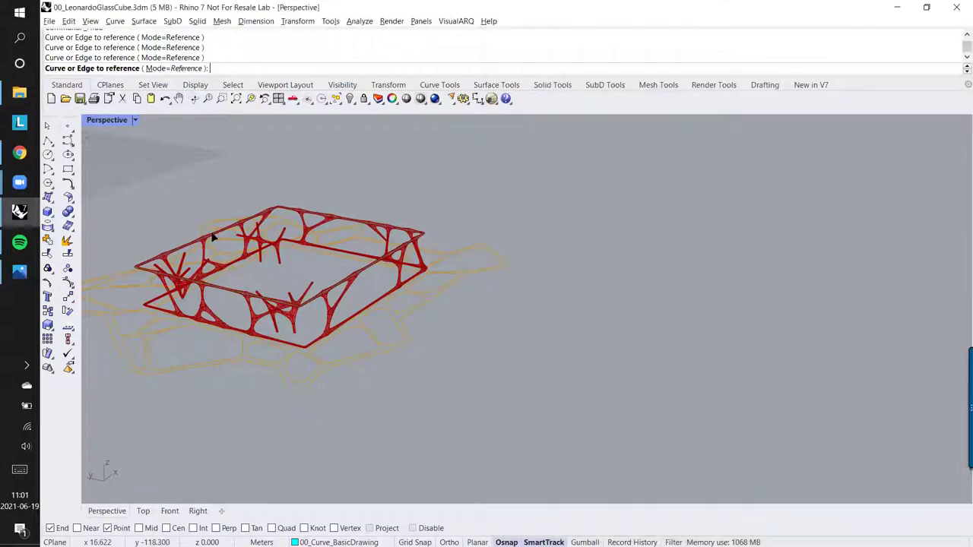
{"action": "left_click", "coordinate": [223, 215]}
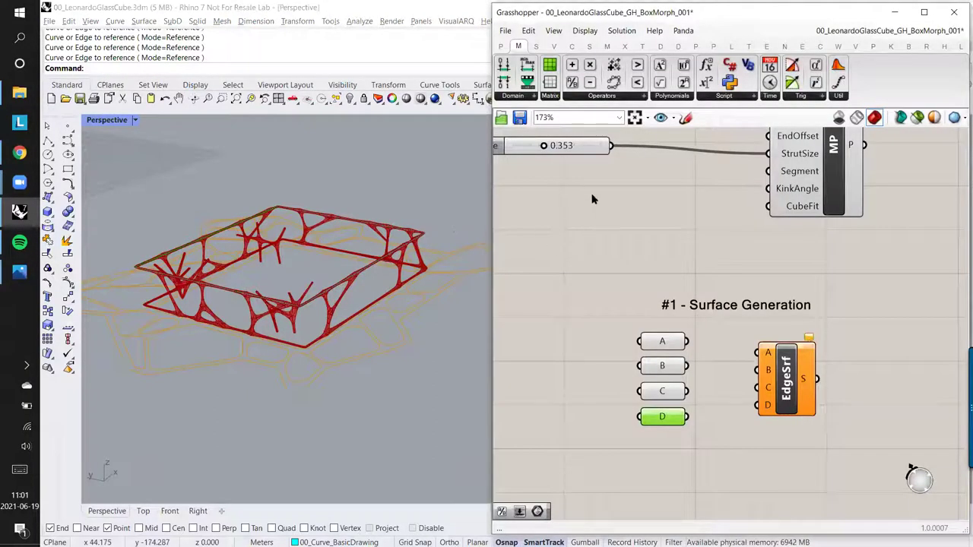
Step: Wire curves A, B, C and D into the matching Edge Surface inputs and turn on the component's preview
{"action": "left_click", "coordinate": [656, 275]}
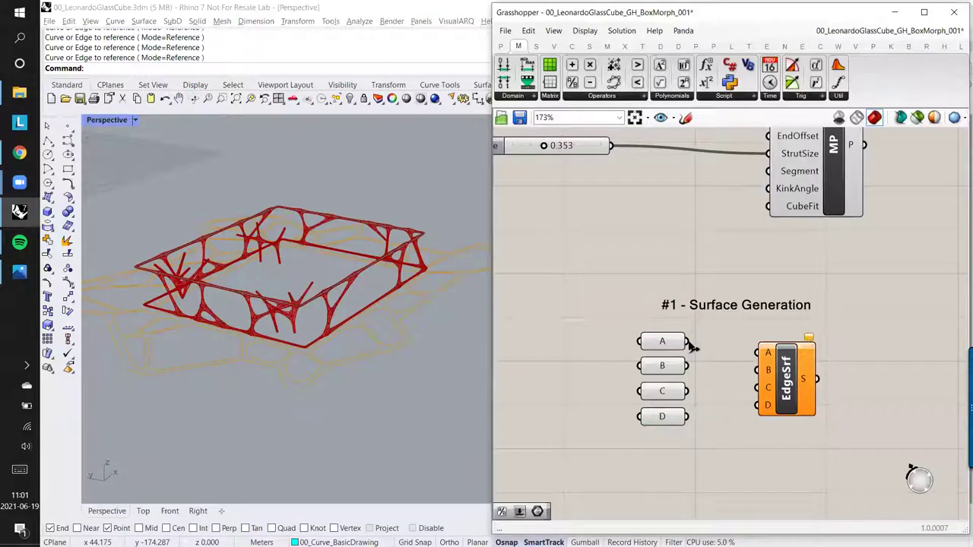
{"action": "mouse_move", "coordinate": [688, 343]}
{"action": "left_mouse_down"}
{"action": "mouse_move", "coordinate": [758, 353]}
{"action": "mouse_move", "coordinate": [676, 325]}
{"action": "mouse_move", "coordinate": [690, 342]}
{"action": "left_mouse_up"}
{"action": "left_click_drag", "start_coordinate": [694, 476], "coordinate": [608, 327]}
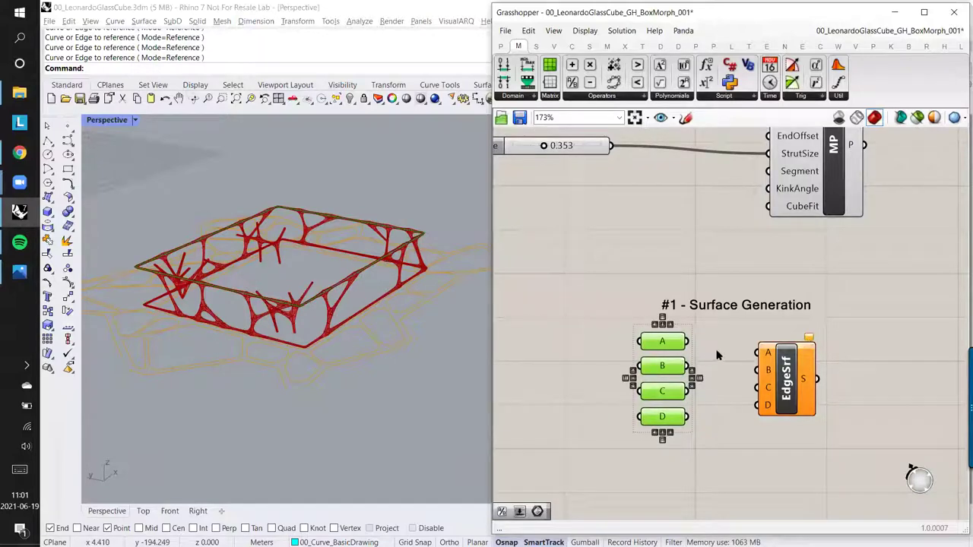
{"action": "left_click_drag", "start_coordinate": [692, 345], "coordinate": [688, 416]}
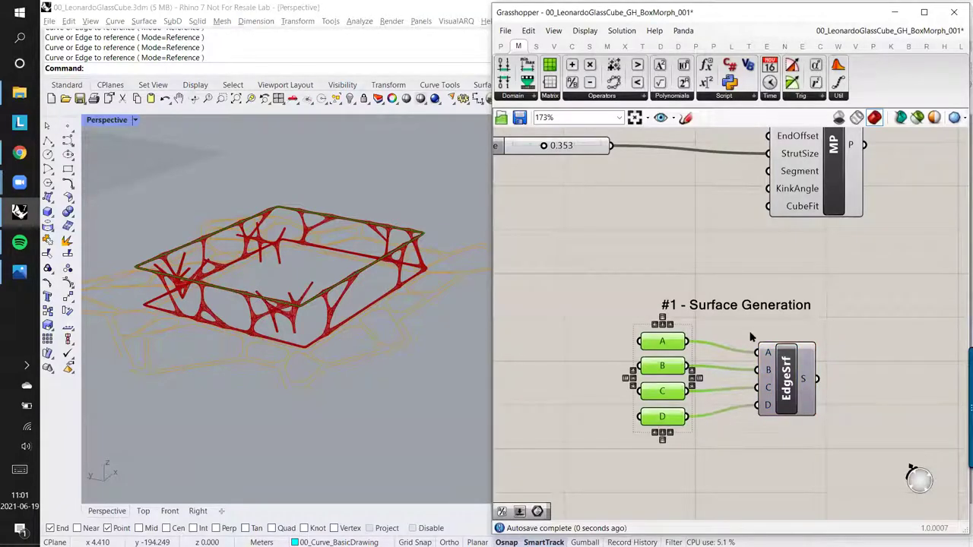
{"action": "right_click_drag", "start_coordinate": [712, 420], "coordinate": [653, 394]}
{"action": "left_click", "coordinate": [681, 242]}
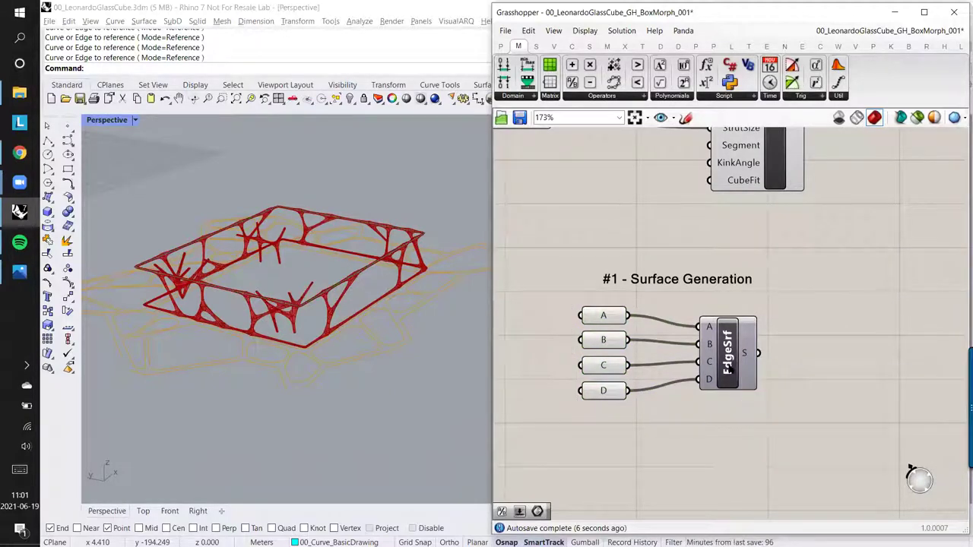
{"action": "right_click", "coordinate": [728, 365]}
{"action": "left_click", "coordinate": [762, 388]}
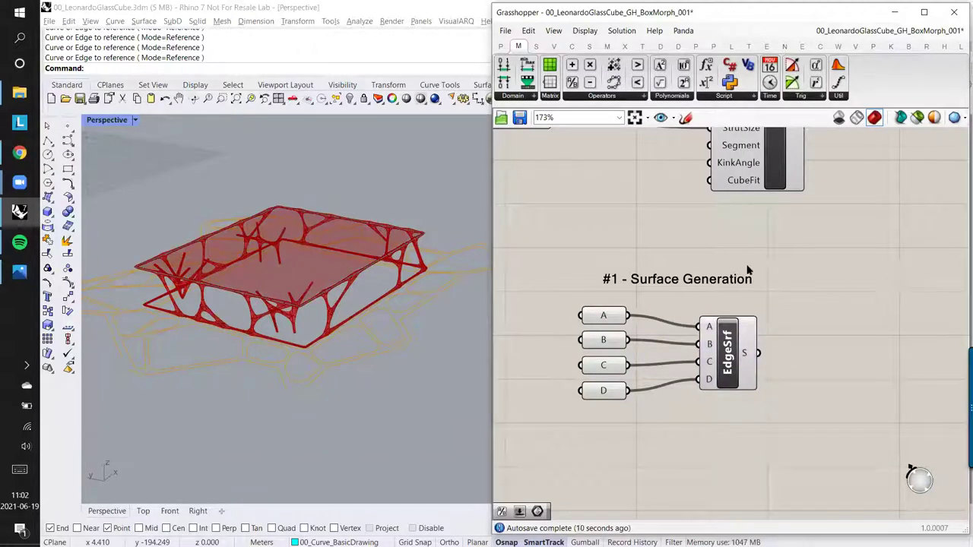
Step: Check the boundary curves around the generated surface by selecting the upper edges one at a time in Rhino
{"action": "left_click", "coordinate": [237, 293]}
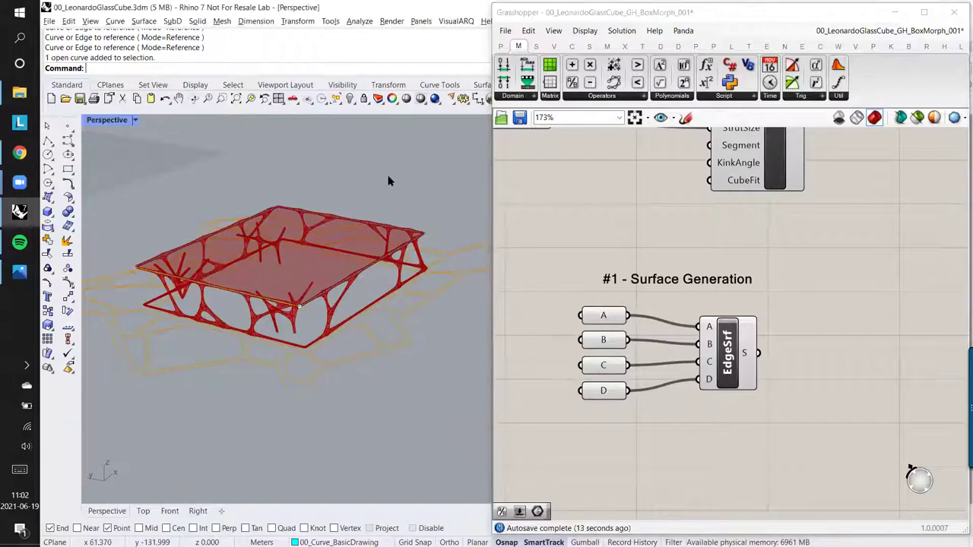
{"action": "left_click", "coordinate": [354, 219]}
{"action": "left_click", "coordinate": [240, 226]}
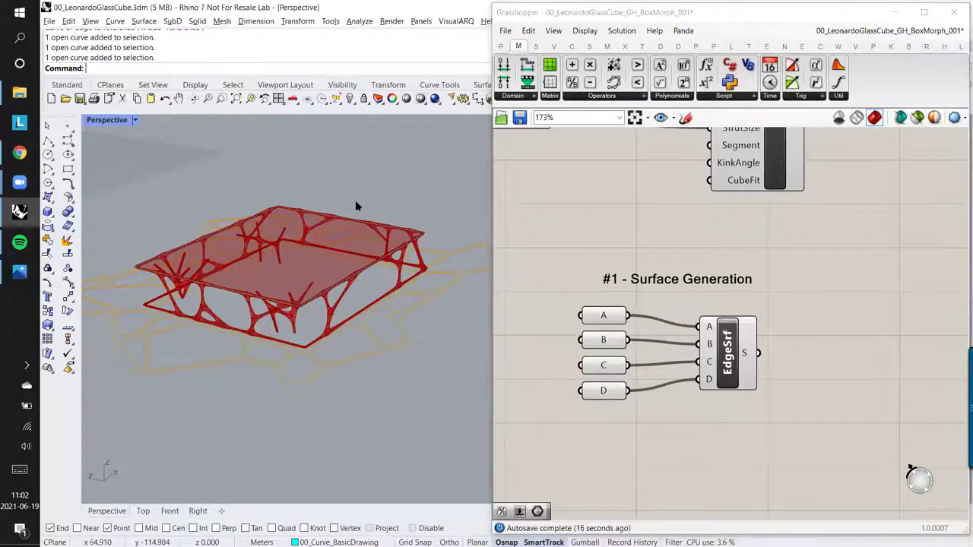
{"action": "left_click", "coordinate": [388, 253]}
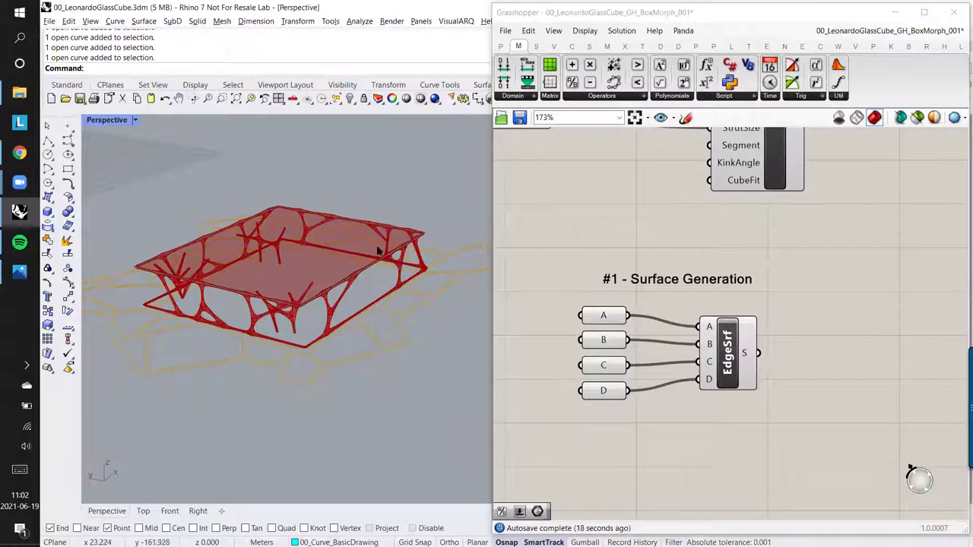
Step: Turn the Edge Surface component's preview off and back on
{"action": "left_click", "coordinate": [740, 362]}
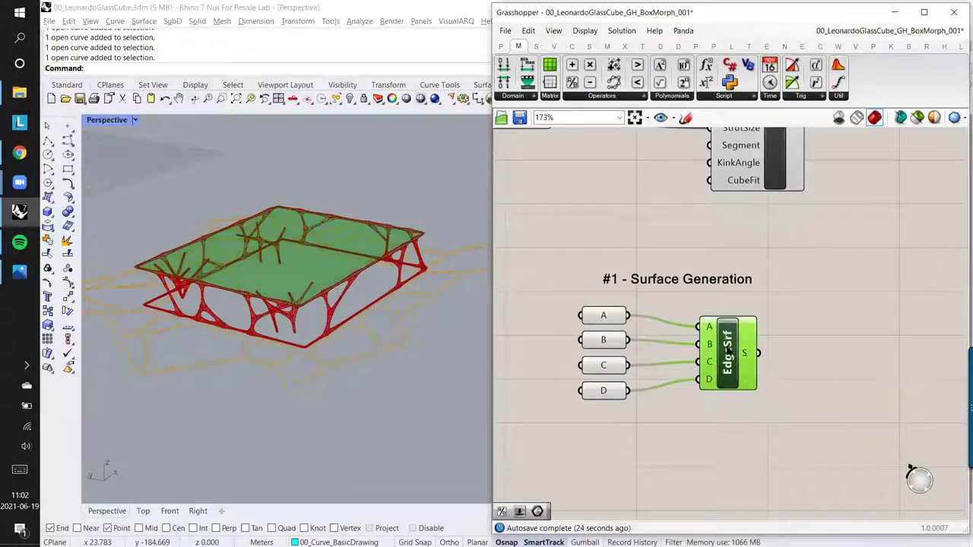
{"action": "right_click", "coordinate": [727, 346]}
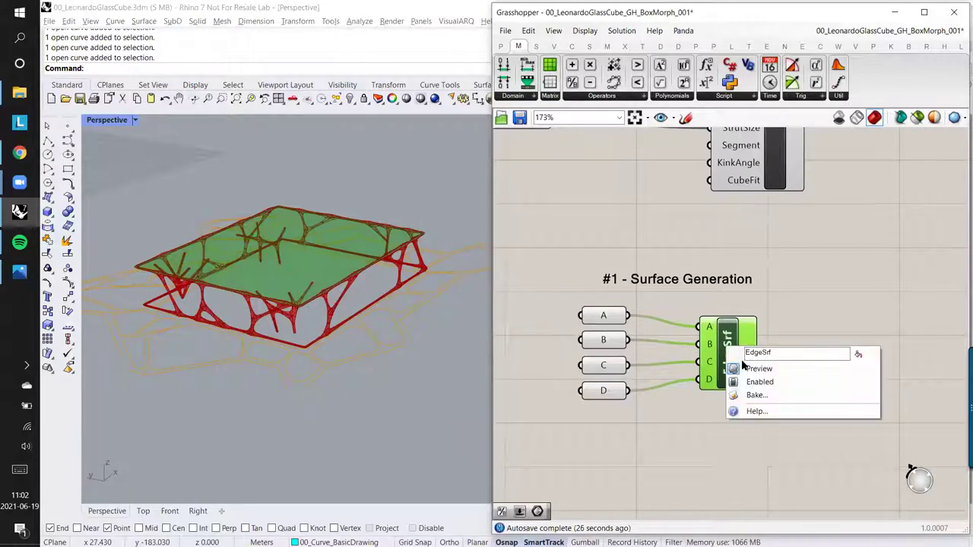
{"action": "left_click", "coordinate": [745, 369]}
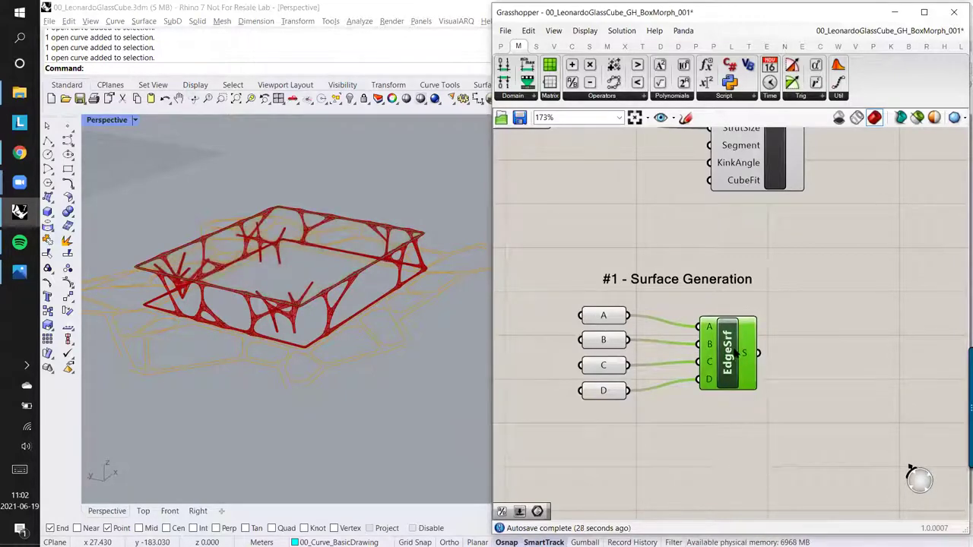
{"action": "right_click", "coordinate": [734, 348]}
{"action": "left_click", "coordinate": [751, 370]}
Step: Turn the MultiPipe component's preview off and back on
{"action": "right_click_drag", "start_coordinate": [760, 254], "coordinate": [769, 346]}
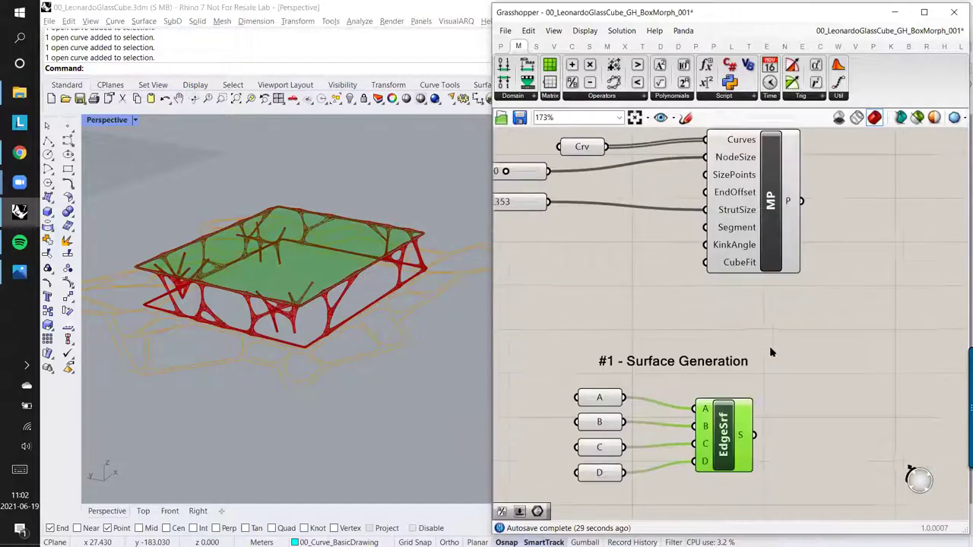
{"action": "left_click", "coordinate": [767, 233]}
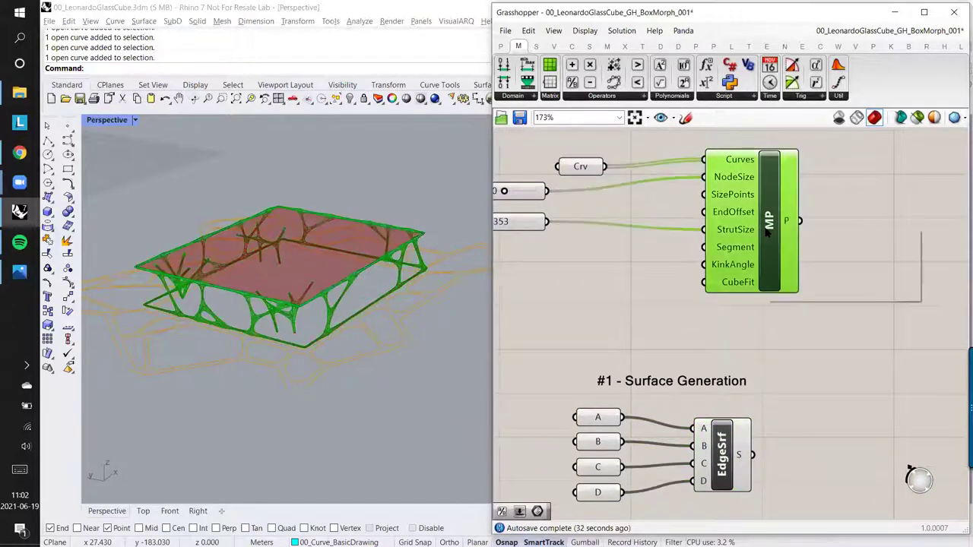
{"action": "right_click", "coordinate": [766, 233]}
{"action": "left_click", "coordinate": [781, 252]}
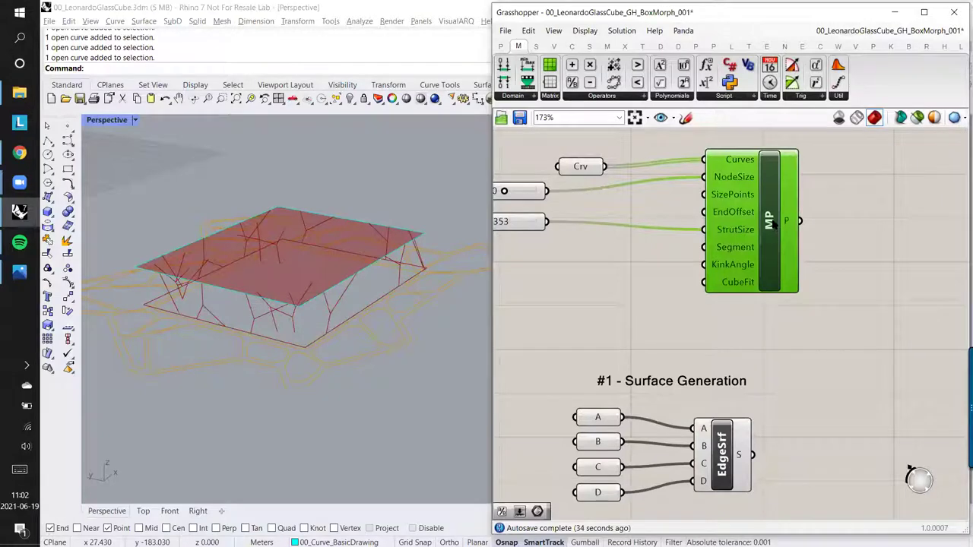
{"action": "right_click", "coordinate": [774, 225]}
{"action": "left_click", "coordinate": [791, 245]}
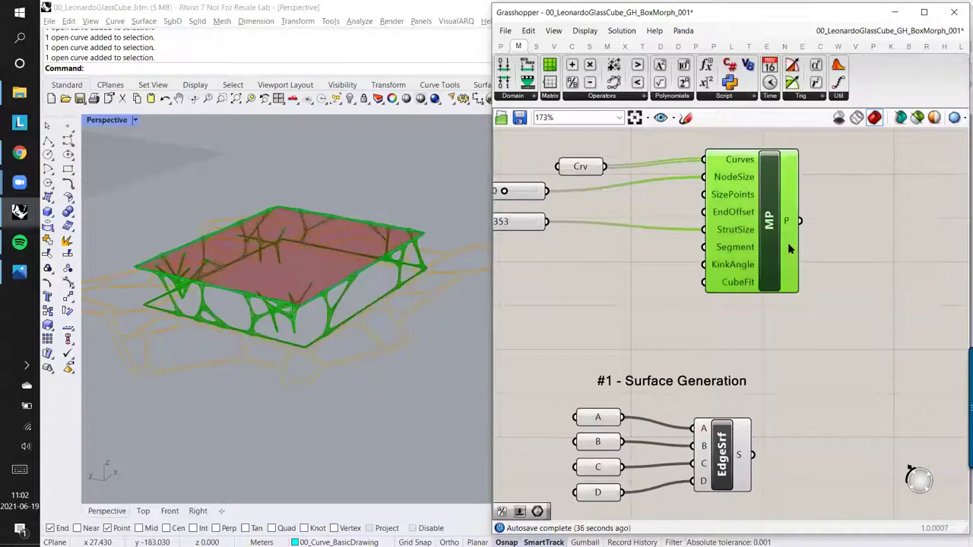
{"action": "left_click", "coordinate": [787, 361]}
{"action": "scroll", "coordinate": [750, 304], "scroll_direction": "down", "scroll_amount": 1}
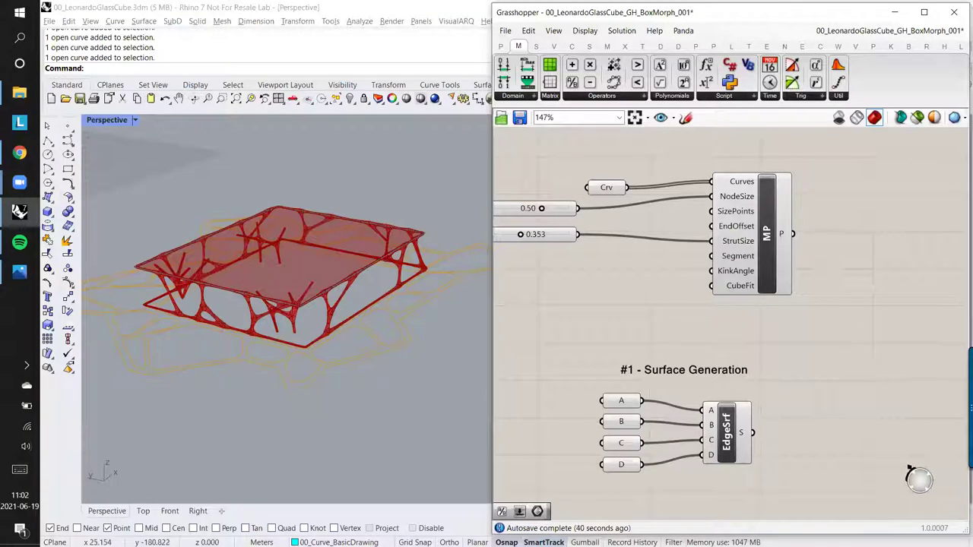
Step: Examine the edge surface over the branching frame from another angle with the Edge Surface component highlighted
{"action": "key", "text": "alt+Tab"}
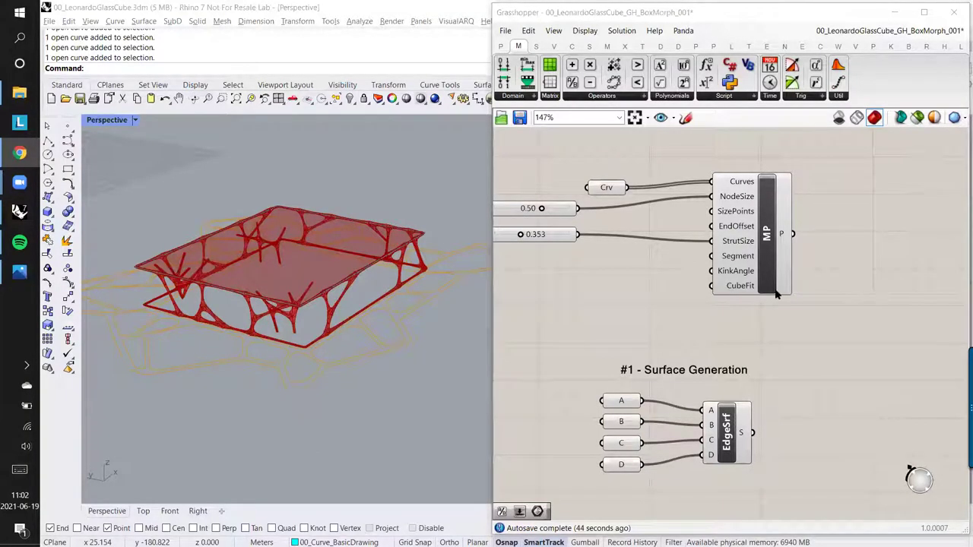
{"action": "right_click_drag", "start_coordinate": [358, 282], "coordinate": [289, 304]}
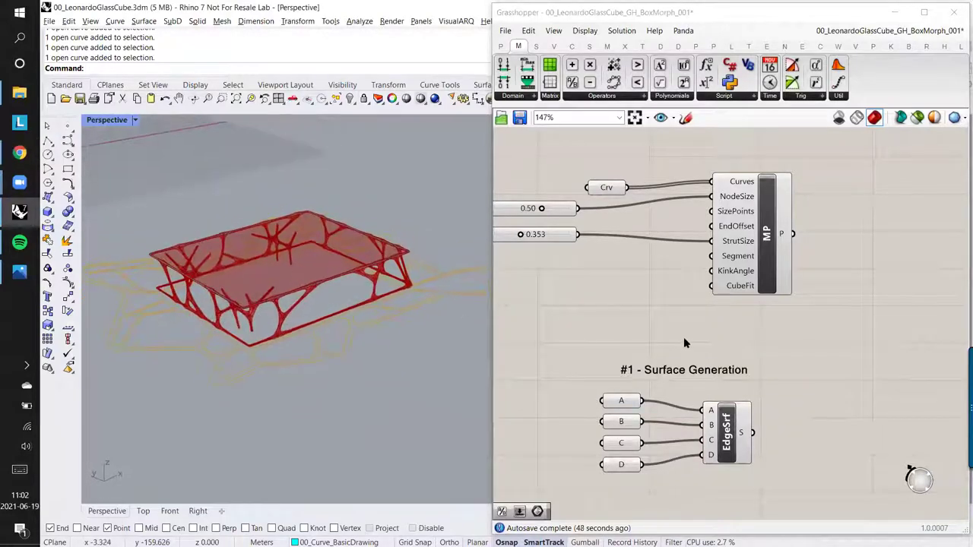
{"action": "right_click_drag", "start_coordinate": [689, 391], "coordinate": [646, 350]}
{"action": "left_click", "coordinate": [719, 386]}
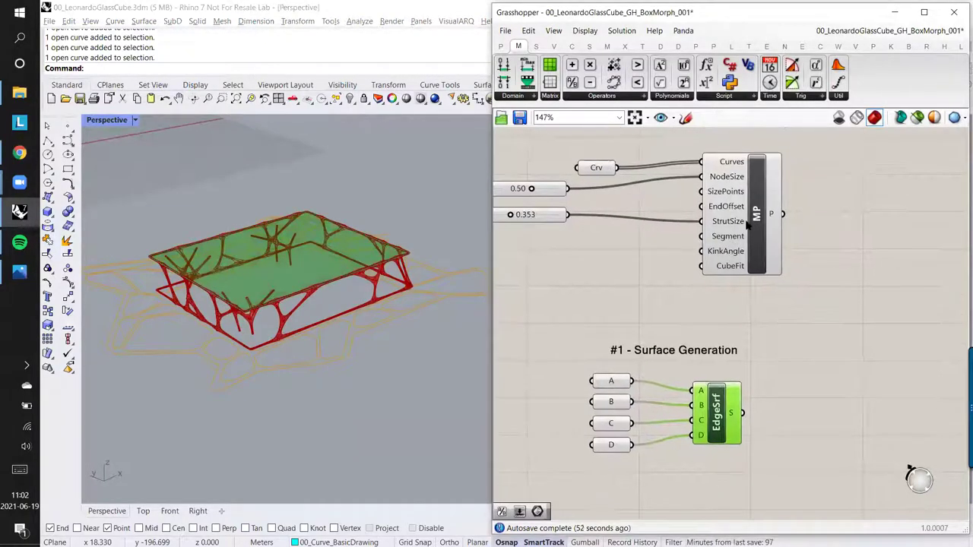
{"action": "left_click", "coordinate": [19, 271]}
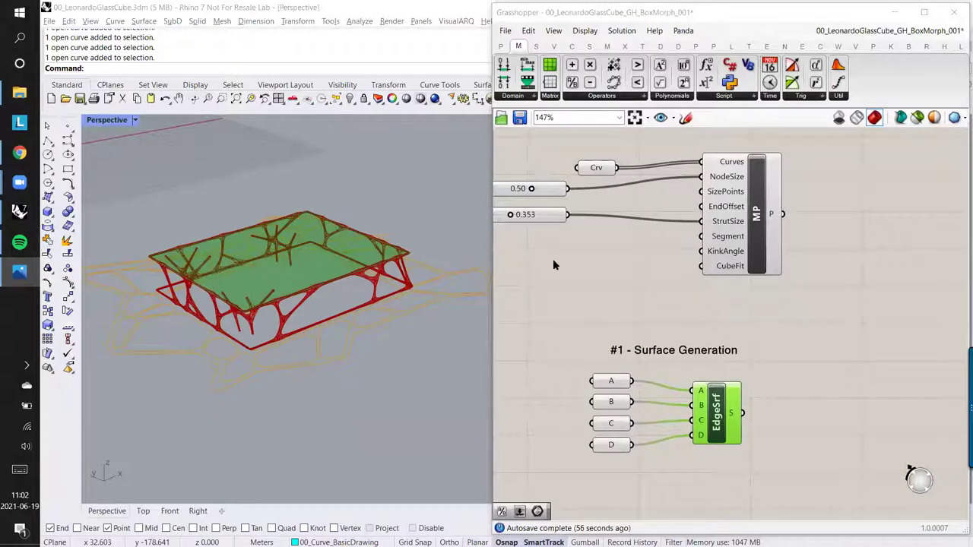
{"action": "right_click_drag", "start_coordinate": [696, 330], "coordinate": [687, 288]}
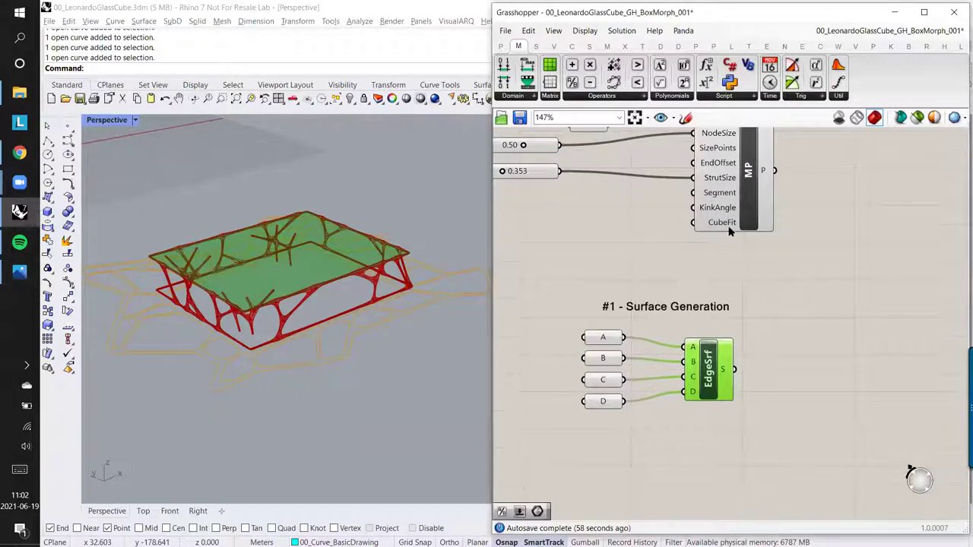
{"action": "right_click_drag", "start_coordinate": [730, 230], "coordinate": [724, 267]}
Step: Move the MultiPipe component closer to its inputs and check the Surface Generation components by highlighting them together
{"action": "left_click", "coordinate": [736, 220]}
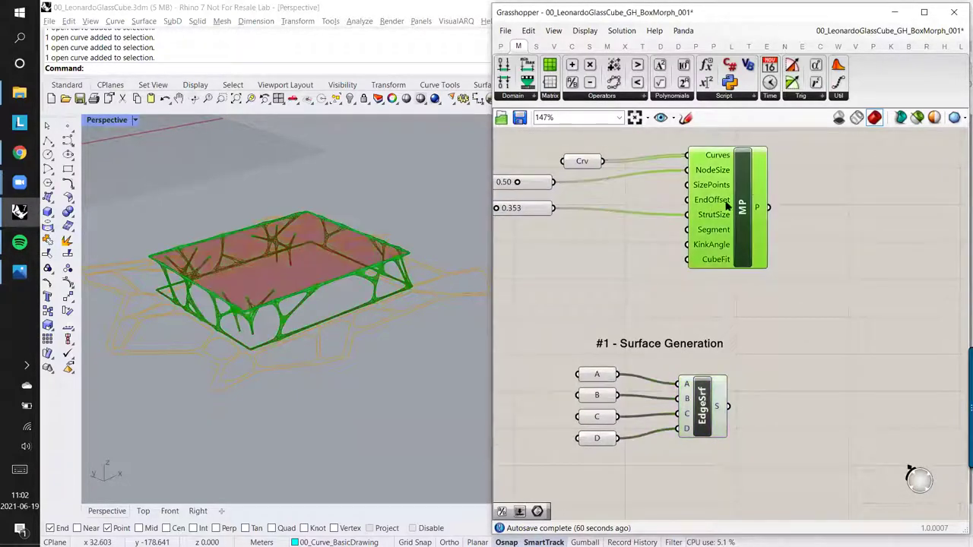
{"action": "left_click_drag", "start_coordinate": [730, 224], "coordinate": [699, 231]}
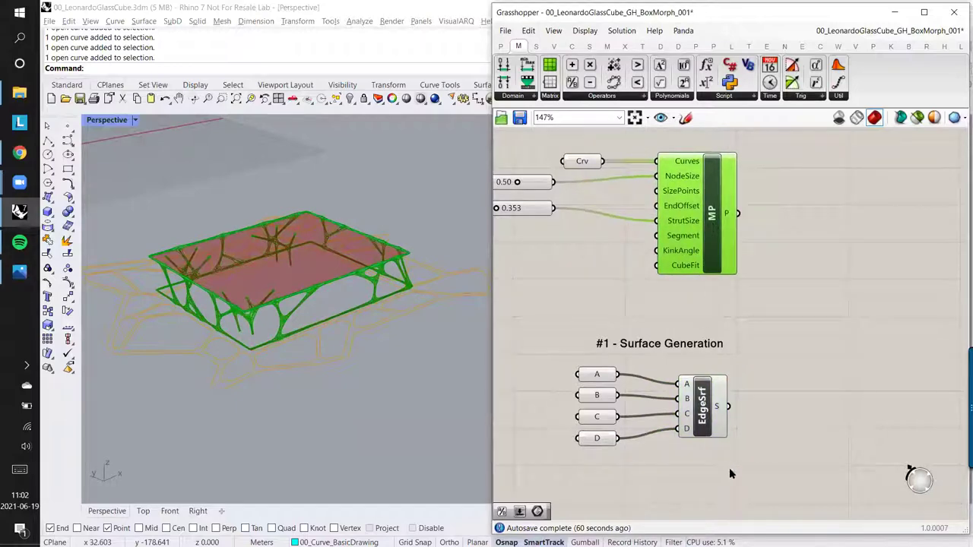
{"action": "left_click_drag", "start_coordinate": [731, 471], "coordinate": [608, 366]}
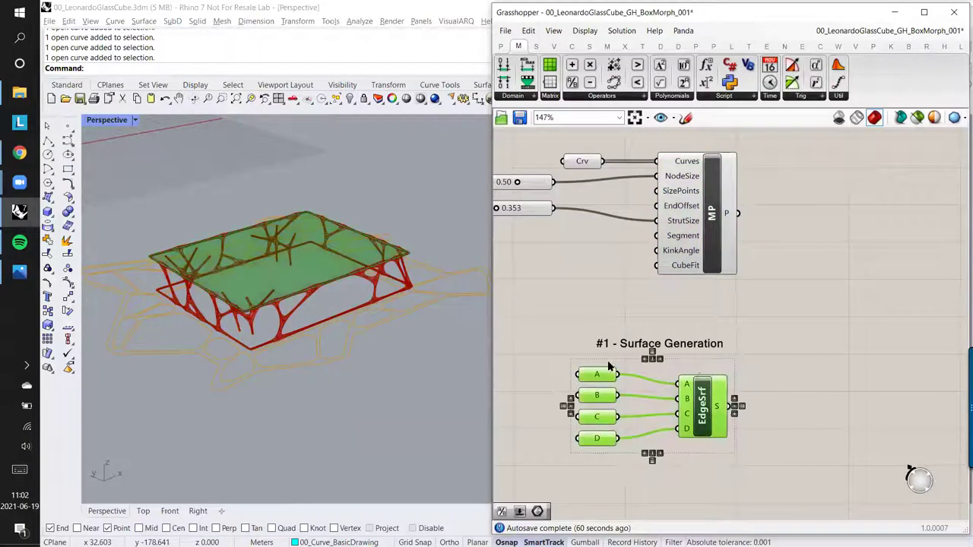
{"action": "left_click", "coordinate": [798, 327]}
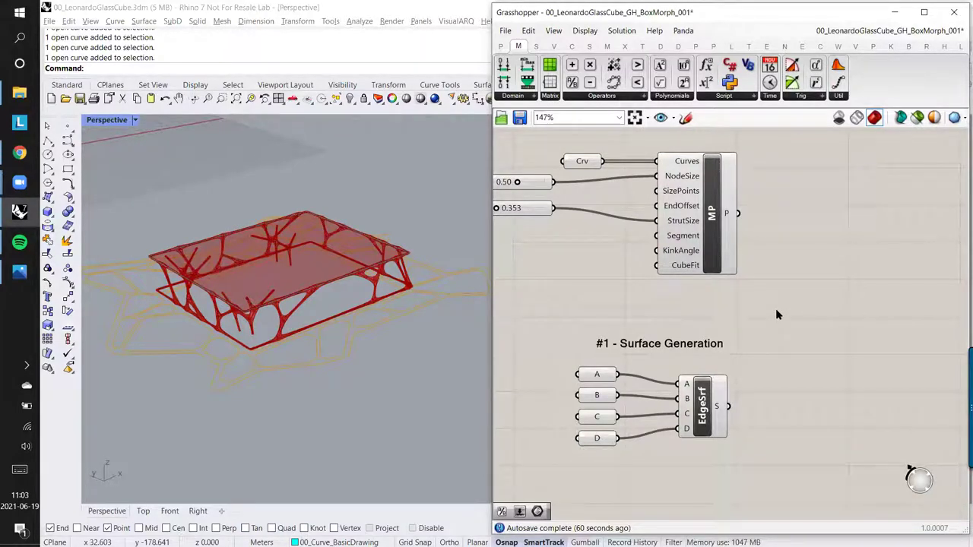
{"action": "right_click_drag", "start_coordinate": [810, 321], "coordinate": [771, 298]}
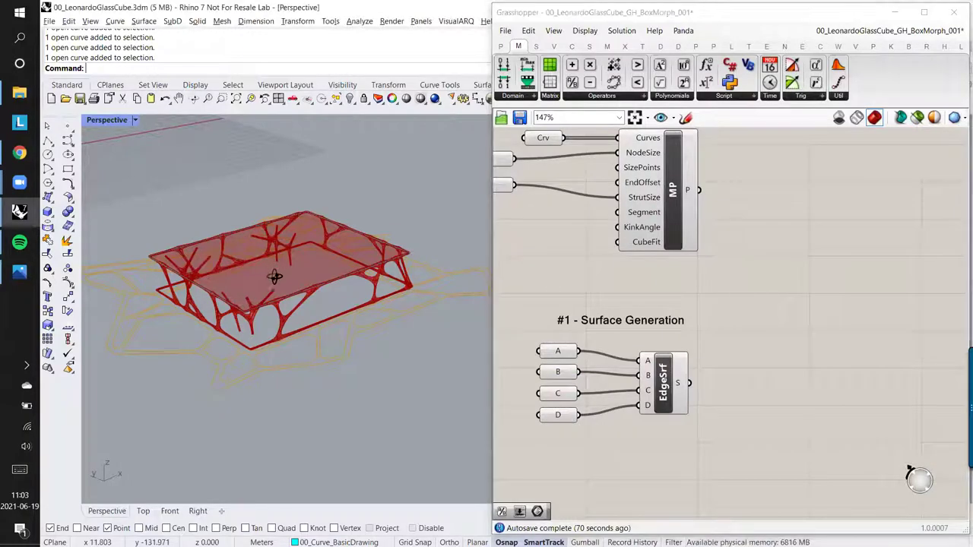
{"action": "right_click_drag", "start_coordinate": [274, 276], "coordinate": [242, 349]}
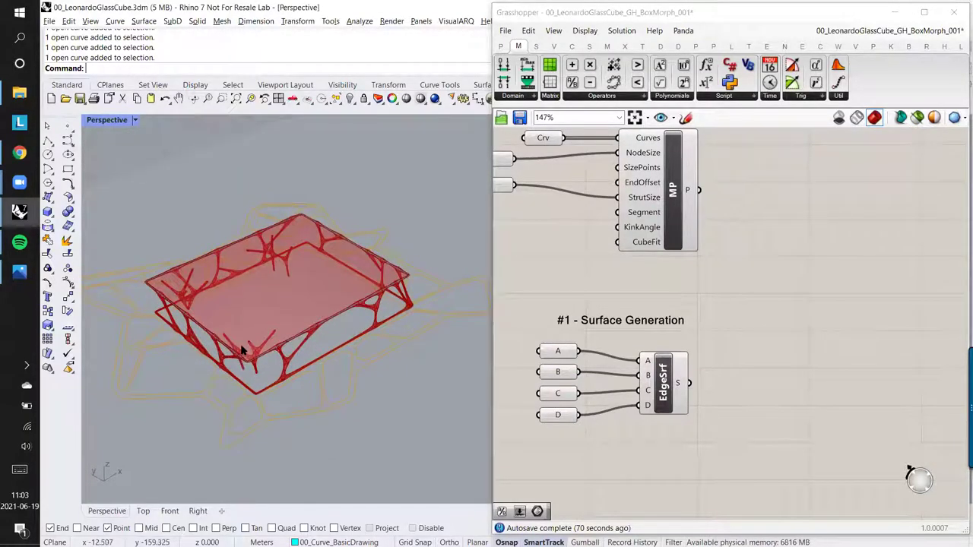
{"action": "scroll", "coordinate": [242, 348], "scroll_direction": "up", "scroll_amount": 2}
{"action": "right_click_drag", "start_coordinate": [698, 336], "coordinate": [696, 313]}
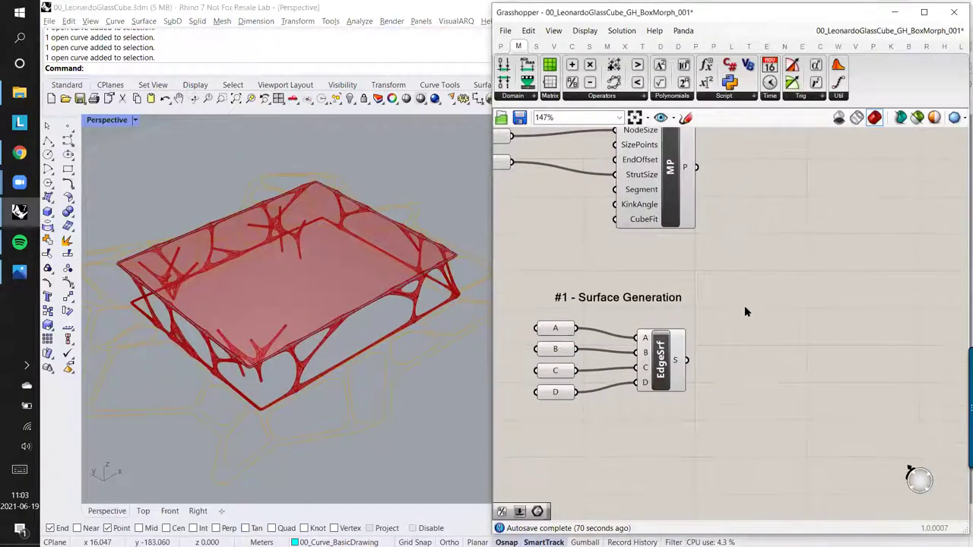
{"action": "left_click", "coordinate": [501, 46]}
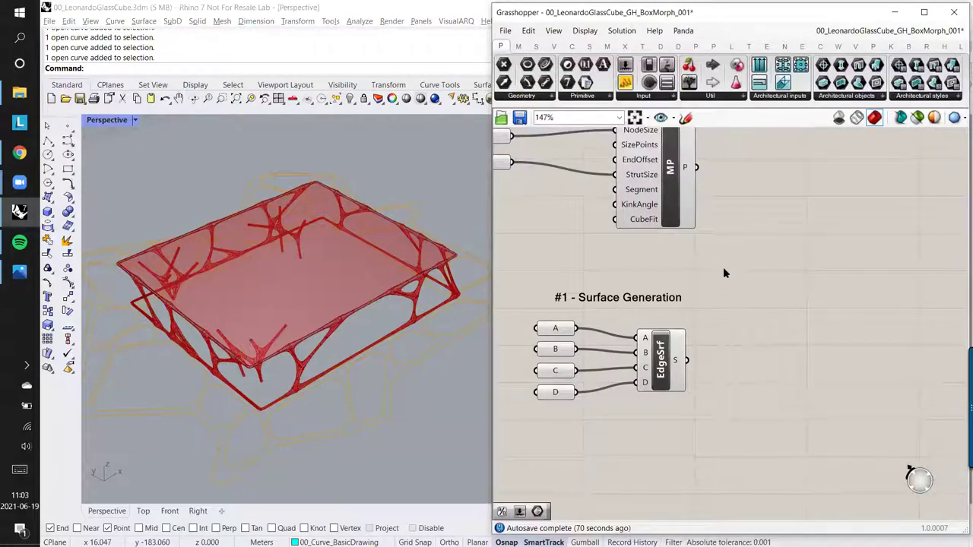
{"action": "right_click_drag", "start_coordinate": [723, 272], "coordinate": [741, 285]}
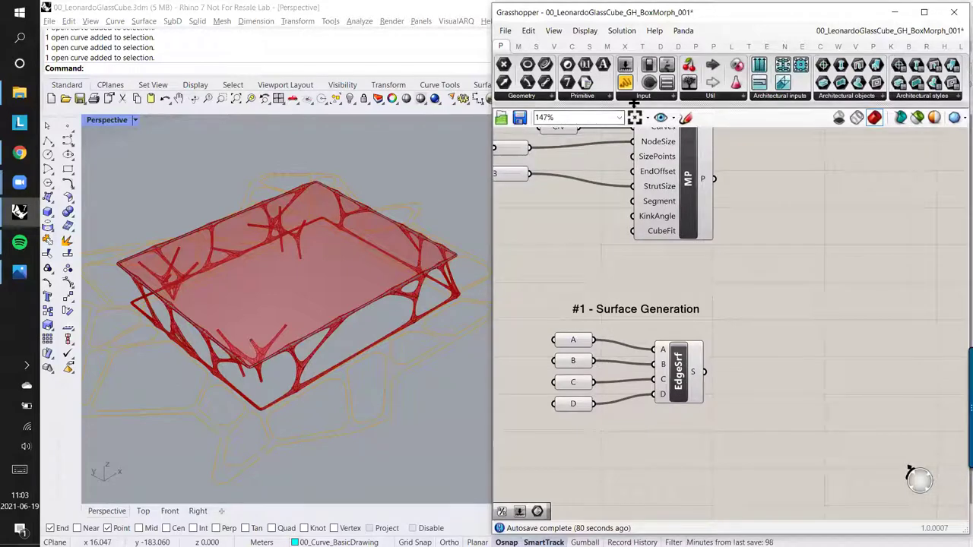
{"action": "left_click", "coordinate": [518, 47]}
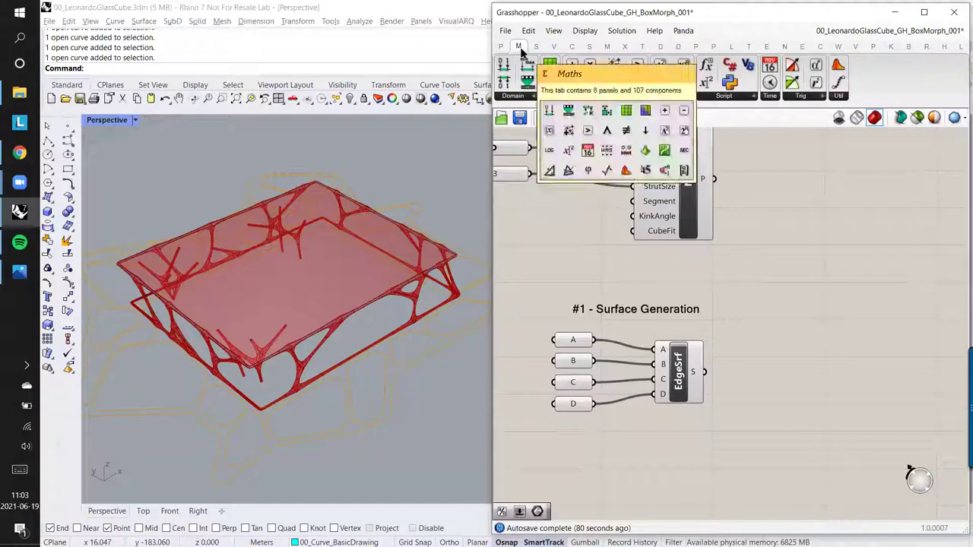
{"action": "left_click", "coordinate": [523, 97]}
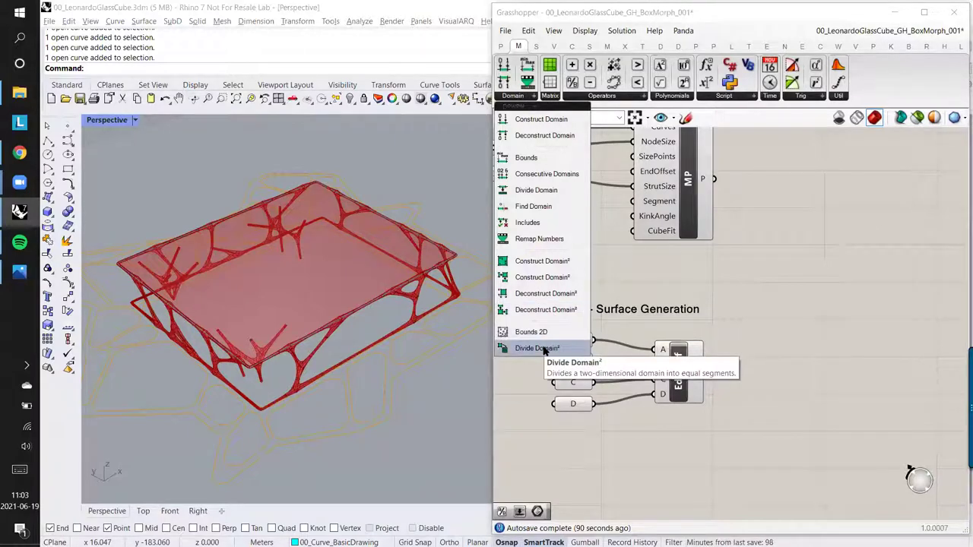
{"action": "left_click", "coordinate": [778, 257]}
{"action": "left_click", "coordinate": [501, 47]}
Step: Add a Divide Domain² component beside the Edge Surface component and shift it slightly lower
{"action": "left_click", "coordinate": [517, 46]}
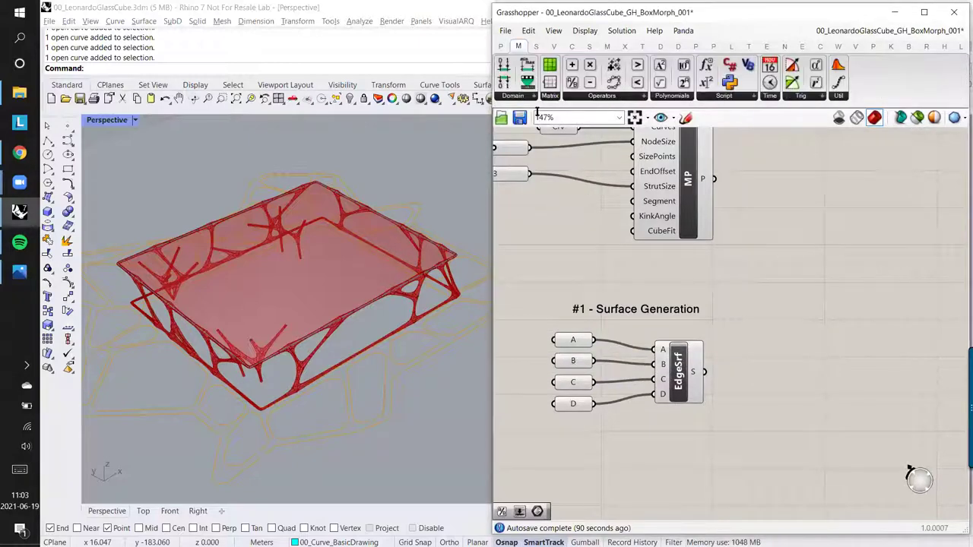
{"action": "left_click", "coordinate": [513, 95]}
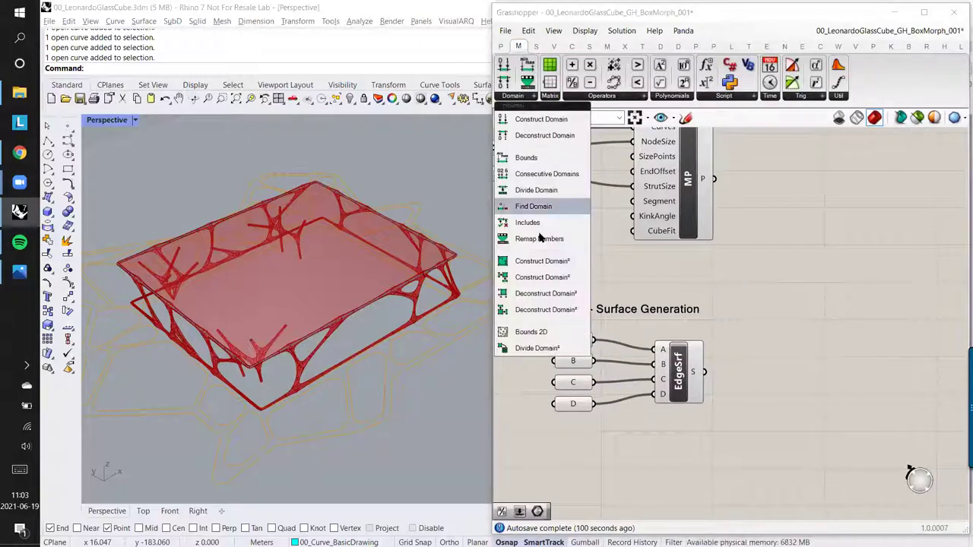
{"action": "left_click", "coordinate": [536, 348]}
{"action": "left_click", "coordinate": [793, 364]}
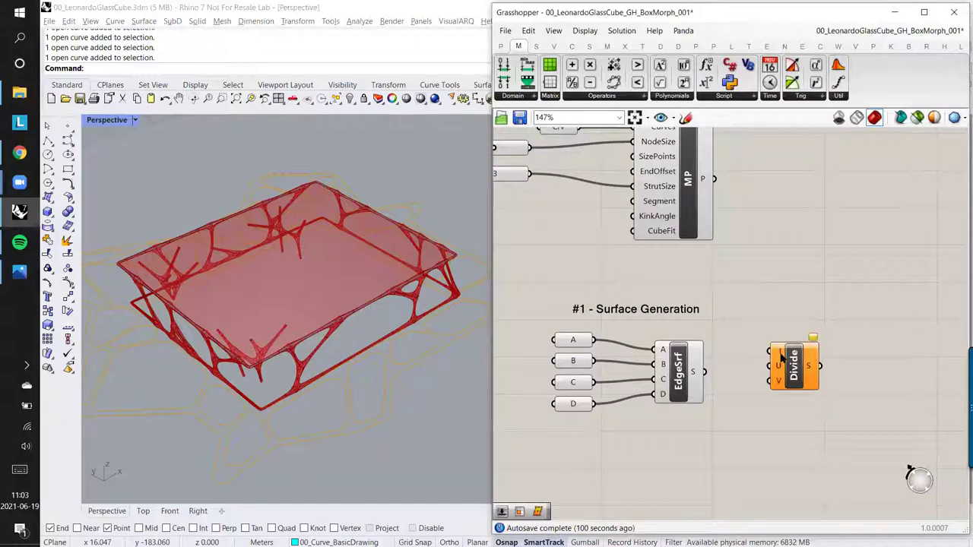
{"action": "left_click_drag", "start_coordinate": [790, 368], "coordinate": [790, 405]}
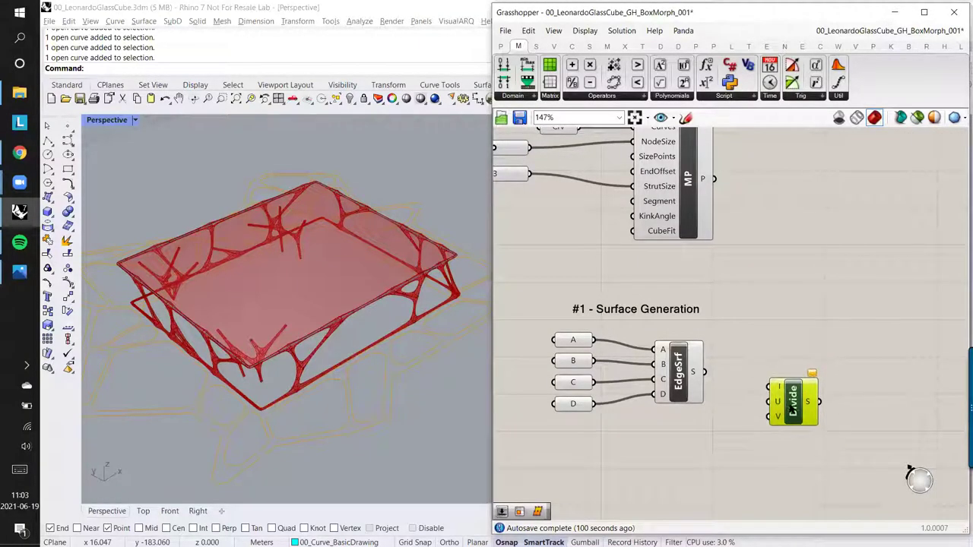
Step: Connect the Edge Surface output to the Divide Domain² component's domain input and move Divide Domain² below the Edge Surface component
{"action": "right_click_drag", "start_coordinate": [786, 409], "coordinate": [766, 390]}
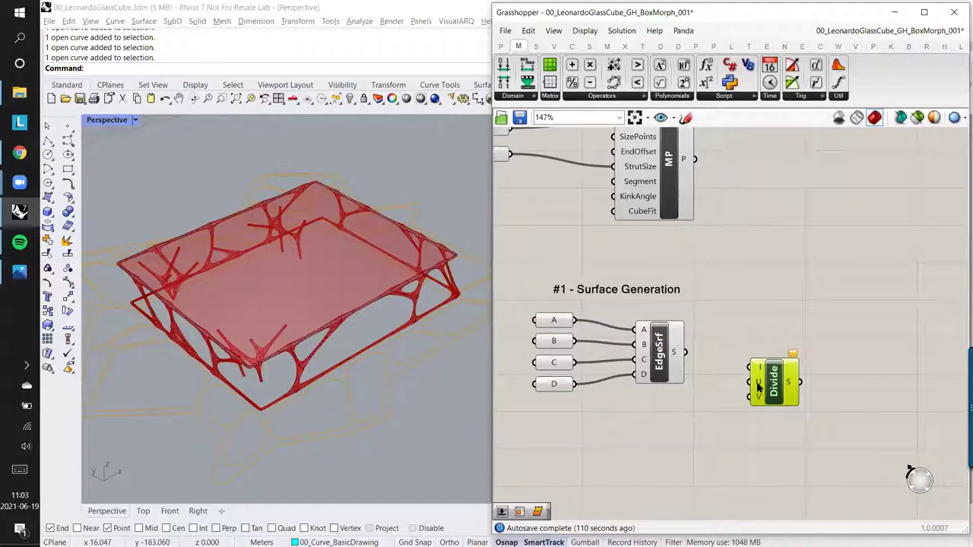
{"action": "scroll", "coordinate": [757, 385], "scroll_direction": "up", "scroll_amount": 3}
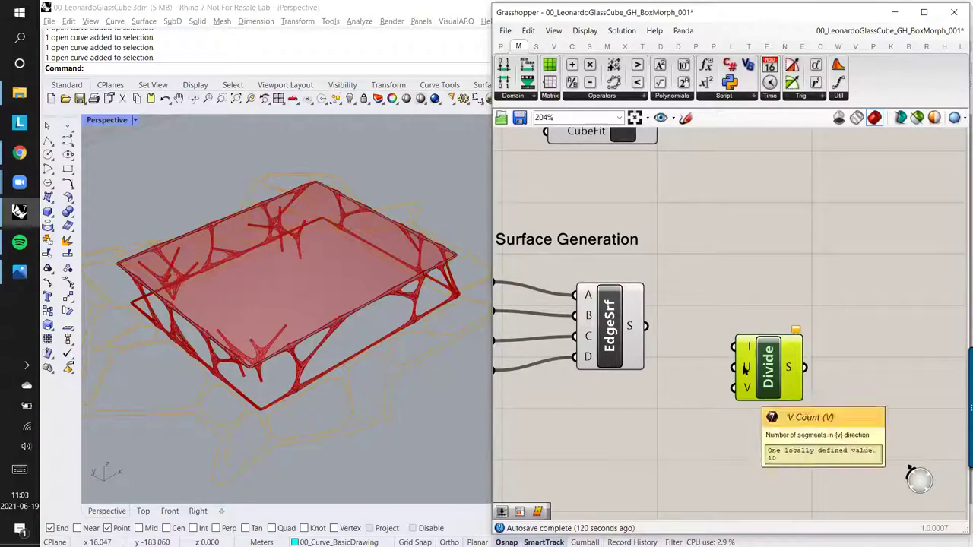
{"action": "right_click_drag", "start_coordinate": [734, 280], "coordinate": [758, 235]}
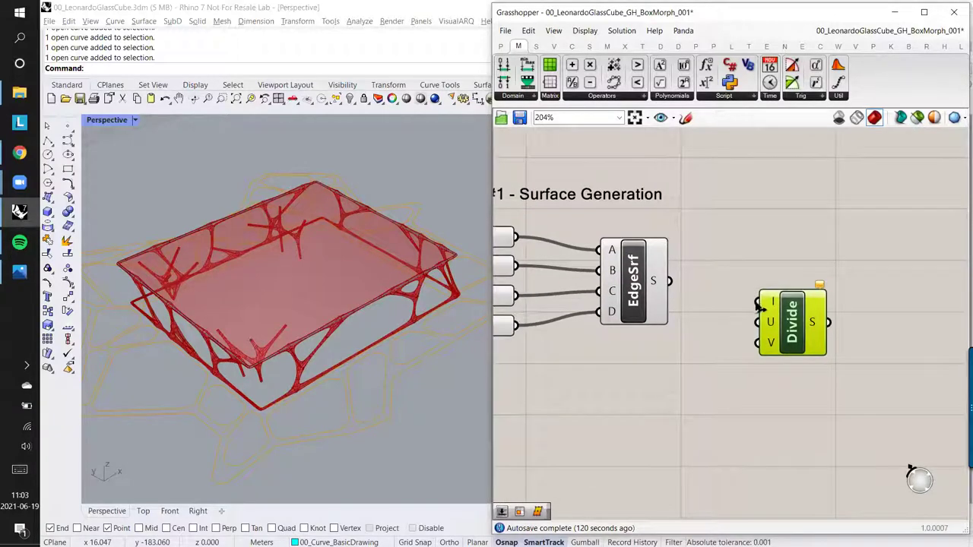
{"action": "left_click_drag", "start_coordinate": [760, 304], "coordinate": [670, 282]}
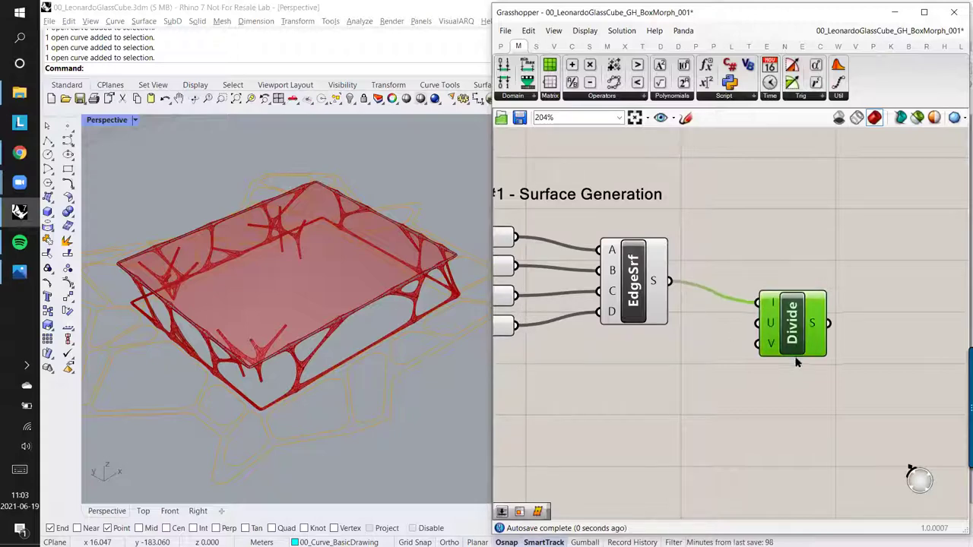
{"action": "left_click_drag", "start_coordinate": [792, 316], "coordinate": [782, 372]}
{"action": "right_click_drag", "start_coordinate": [782, 372], "coordinate": [759, 389]}
{"action": "scroll", "coordinate": [750, 339], "scroll_direction": "down", "scroll_amount": 2}
{"action": "right_click_drag", "start_coordinate": [750, 332], "coordinate": [698, 356]}
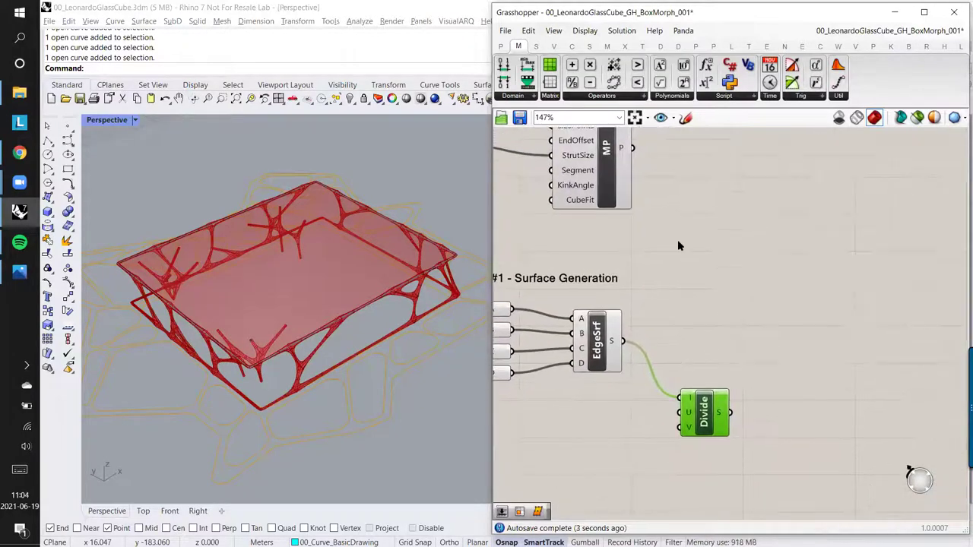
Step: Add an Isotrim component beyond the Divide Domain² component and adjust its position on the canvas
{"action": "left_click", "coordinate": [536, 46]}
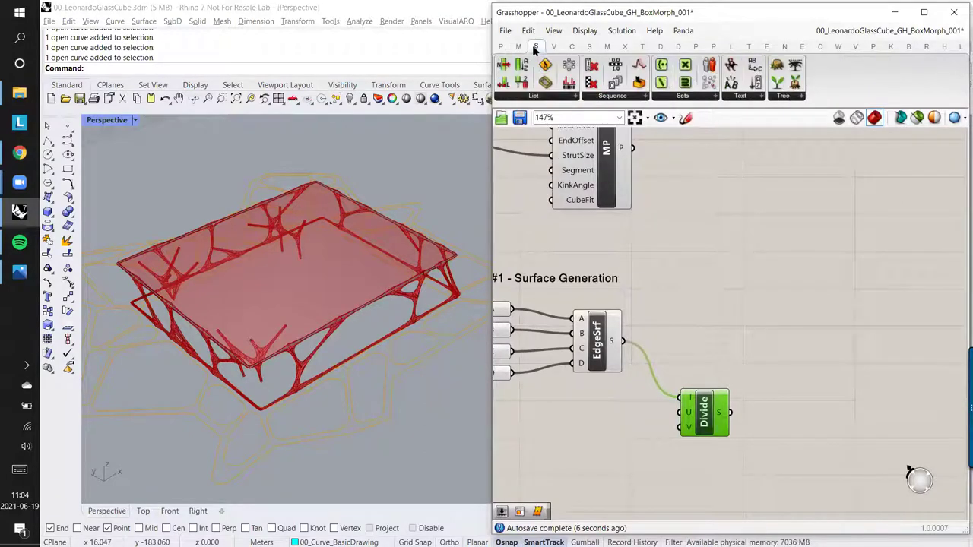
{"action": "left_click", "coordinate": [553, 46]}
{"action": "left_click", "coordinate": [571, 47]}
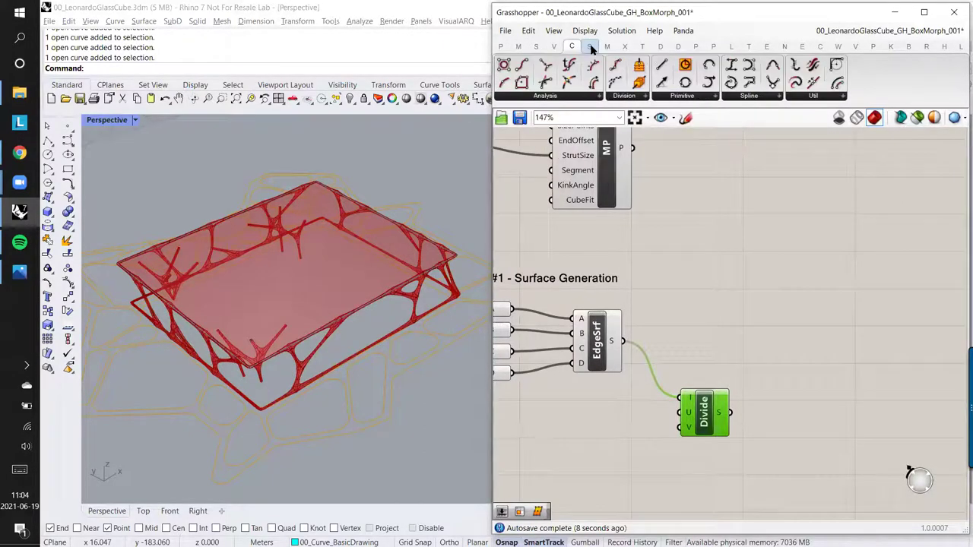
{"action": "left_click", "coordinate": [589, 46]}
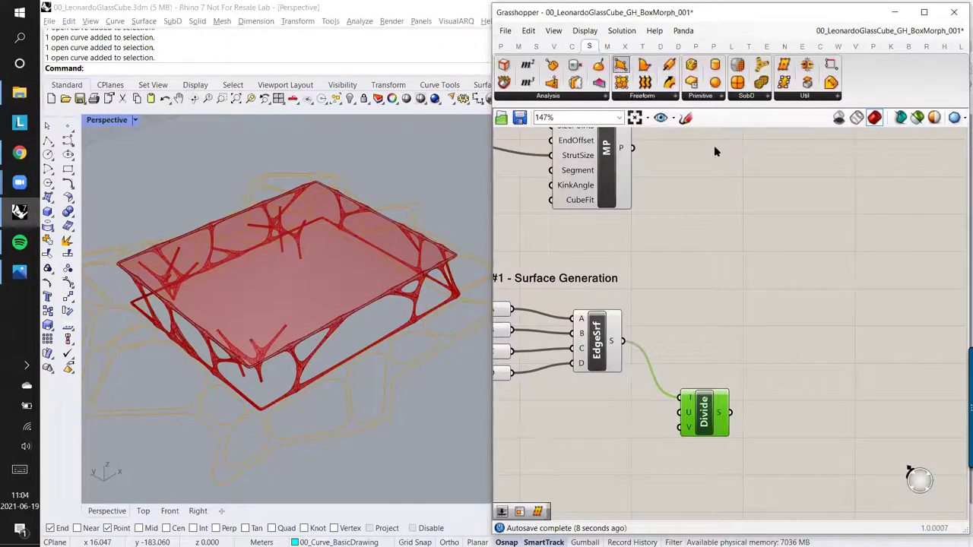
{"action": "left_click", "coordinate": [787, 99]}
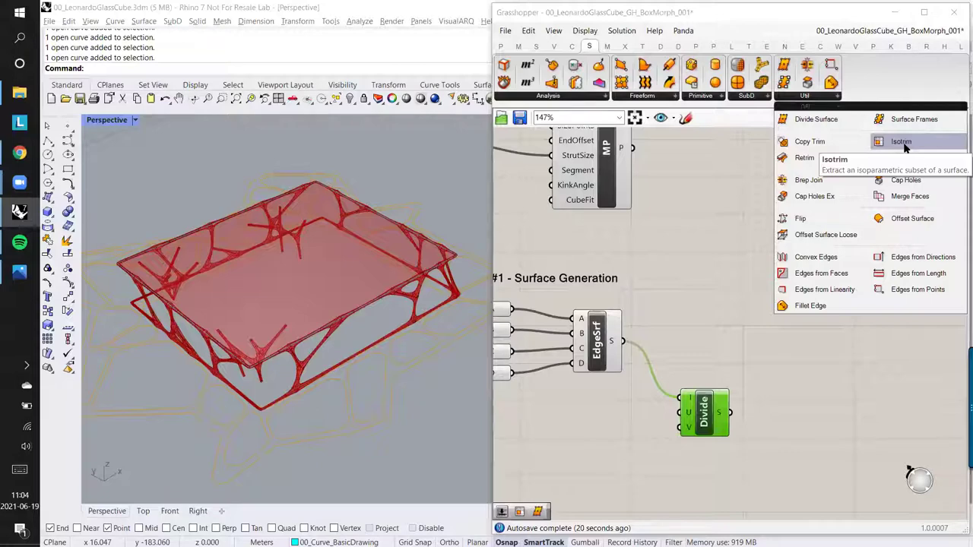
{"action": "left_click_drag", "start_coordinate": [904, 146], "coordinate": [798, 323]}
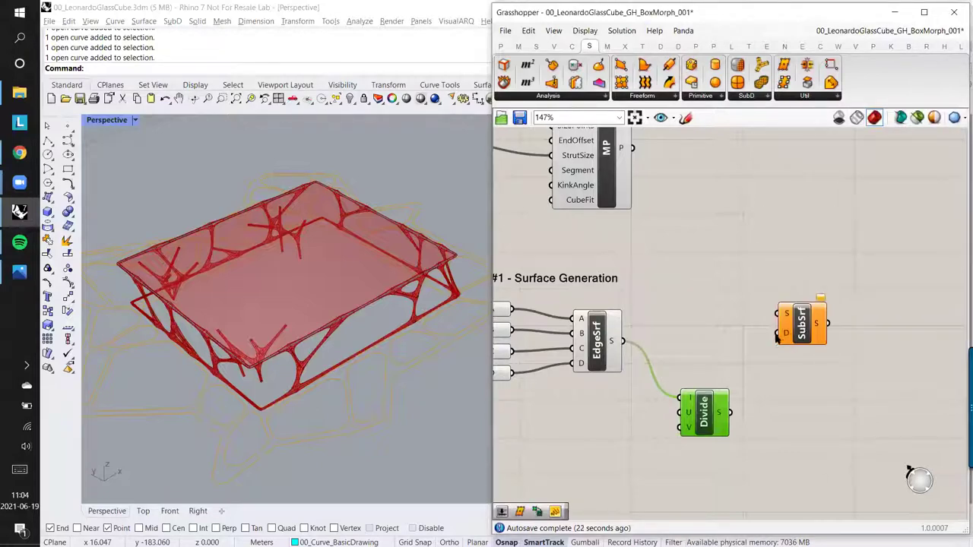
{"action": "right_click_drag", "start_coordinate": [770, 342], "coordinate": [799, 318]}
{"action": "left_click_drag", "start_coordinate": [820, 298], "coordinate": [804, 324]}
{"action": "scroll", "coordinate": [806, 319], "scroll_direction": "up", "scroll_amount": 1}
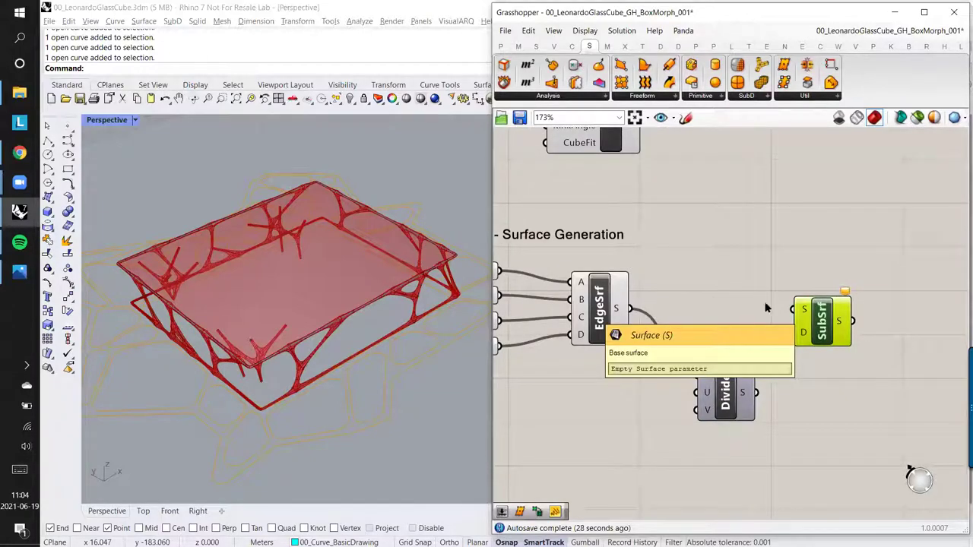
Step: Connect the Edge Surface output to the Isotrim component's surface input
{"action": "double_click", "coordinate": [610, 310]}
{"action": "right_click_drag", "start_coordinate": [748, 275], "coordinate": [813, 250]}
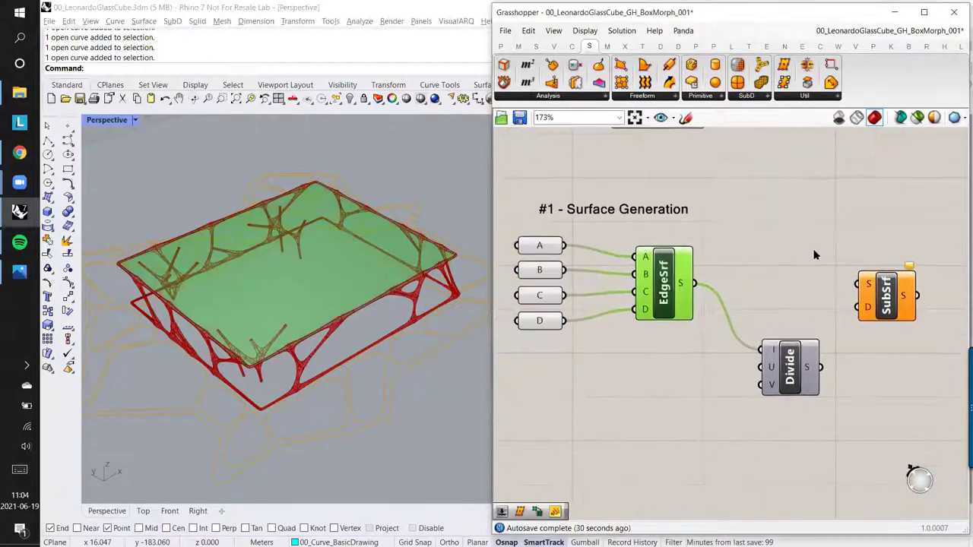
{"action": "left_click_drag", "start_coordinate": [859, 284], "coordinate": [566, 244]}
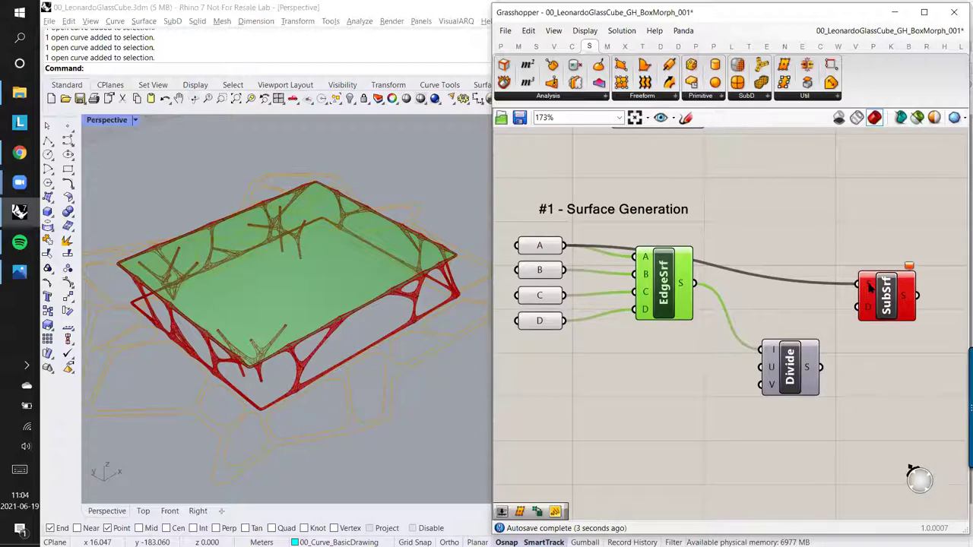
{"action": "left_click_drag", "start_coordinate": [870, 286], "coordinate": [694, 283]}
{"action": "scroll", "coordinate": [855, 282], "scroll_direction": "up", "scroll_amount": 2}
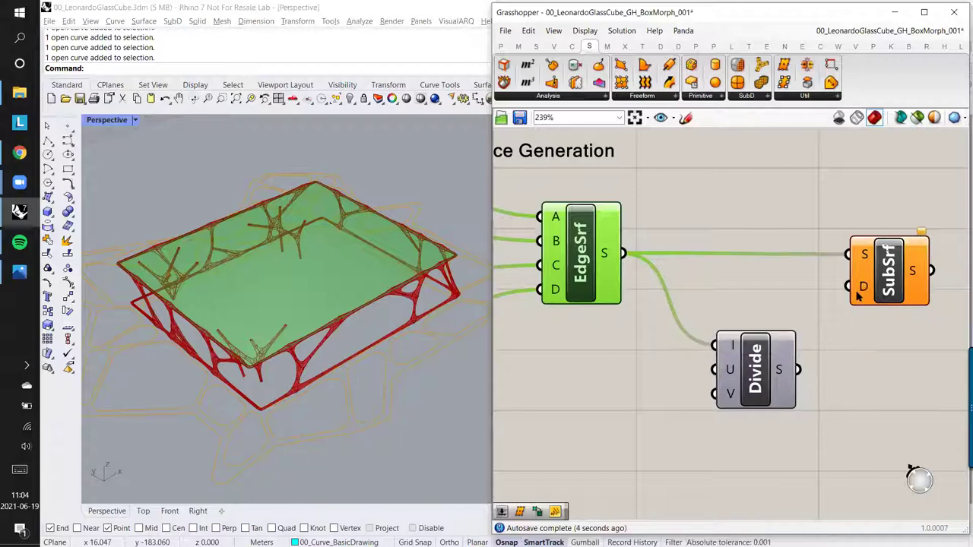
Step: Review the definition's wiring by highlighting Isotrim, the Edge Surface component and the boundary curve parameters A to D
{"action": "mouse_move", "coordinate": [781, 370]}
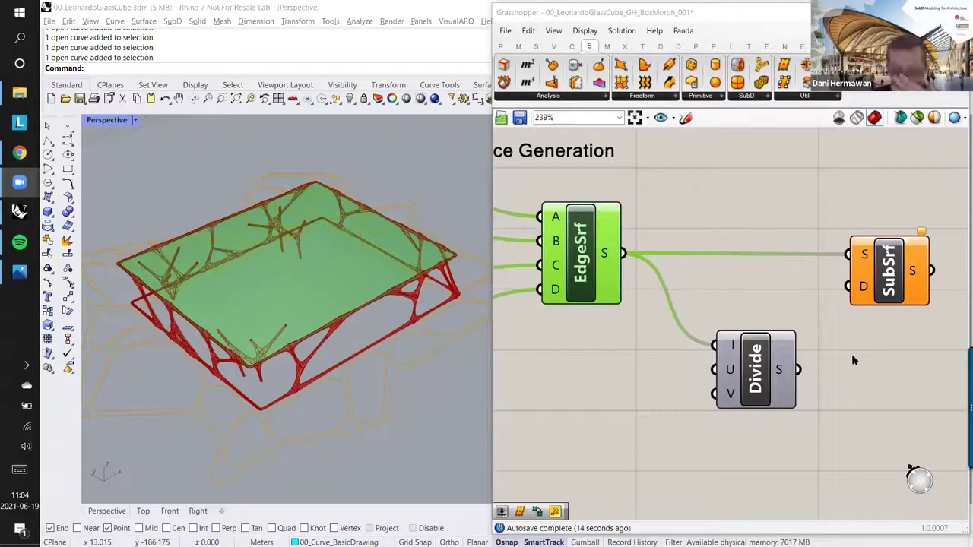
{"action": "right_click_drag", "start_coordinate": [833, 354], "coordinate": [786, 354]}
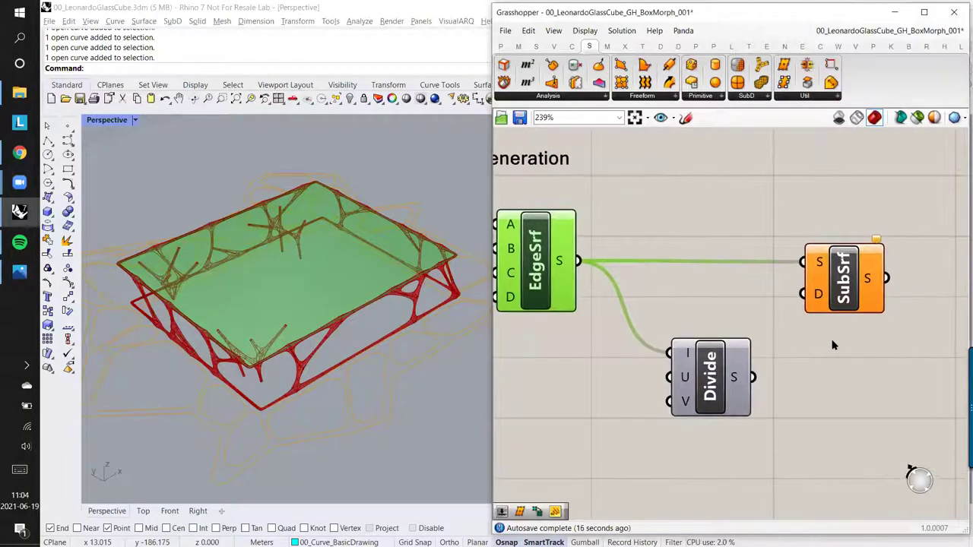
{"action": "right_click_drag", "start_coordinate": [660, 305], "coordinate": [692, 312]}
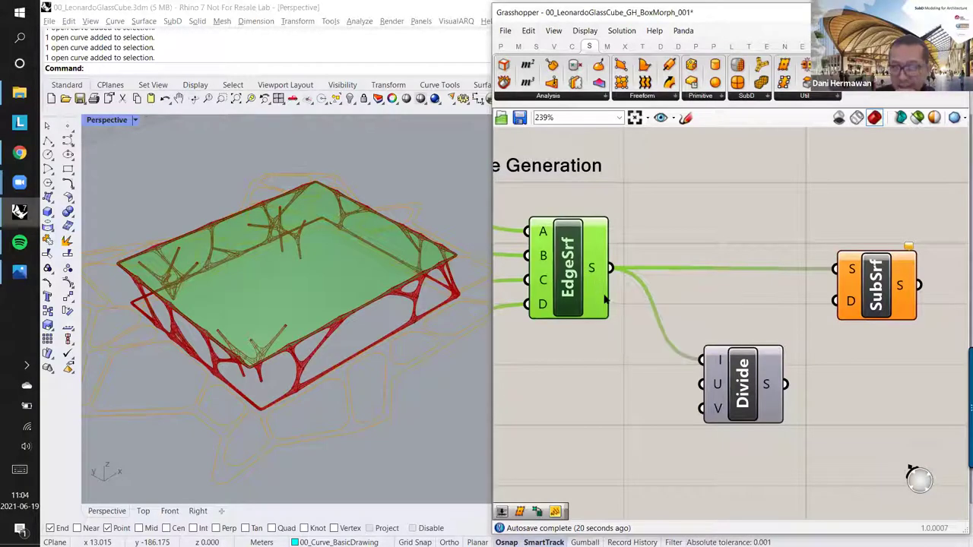
{"action": "scroll", "coordinate": [610, 304], "scroll_direction": "down", "scroll_amount": 2}
{"action": "left_click", "coordinate": [802, 301]}
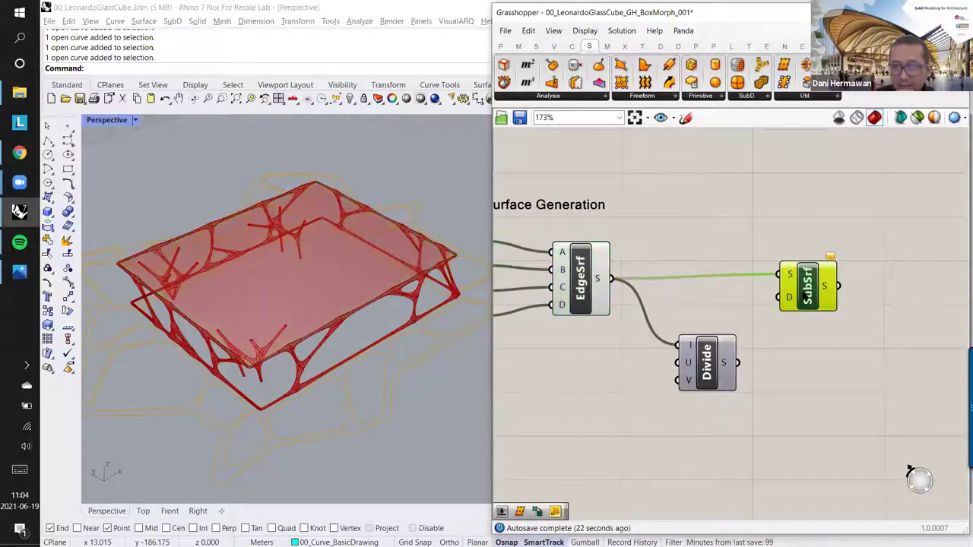
{"action": "right_click_drag", "start_coordinate": [651, 300], "coordinate": [681, 292]}
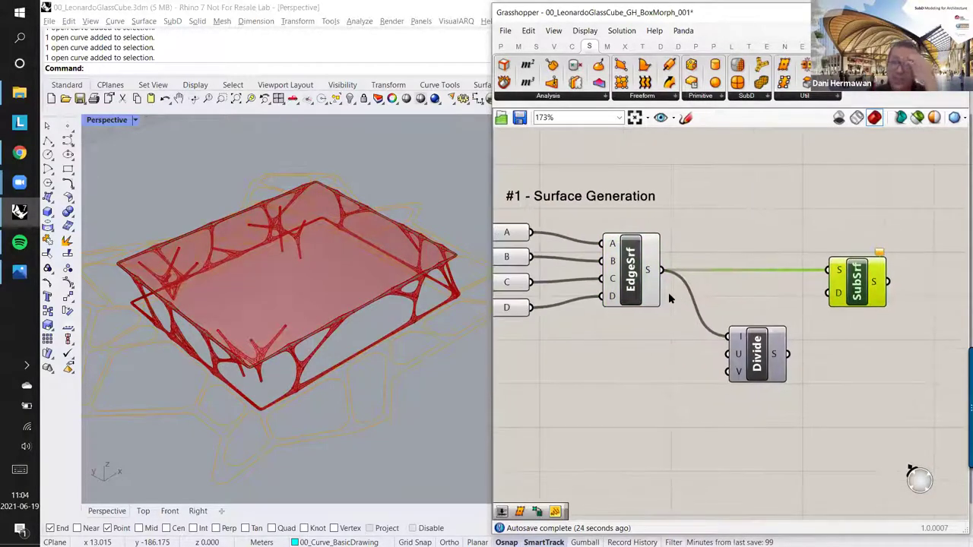
{"action": "left_click", "coordinate": [640, 282]}
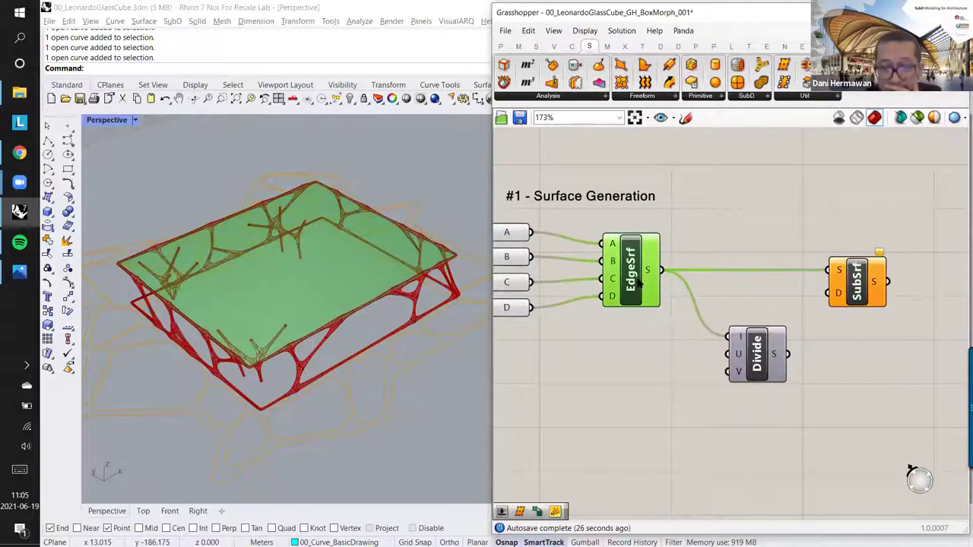
{"action": "right_click_drag", "start_coordinate": [719, 337], "coordinate": [738, 345]}
{"action": "right_click_drag", "start_coordinate": [620, 283], "coordinate": [650, 283]}
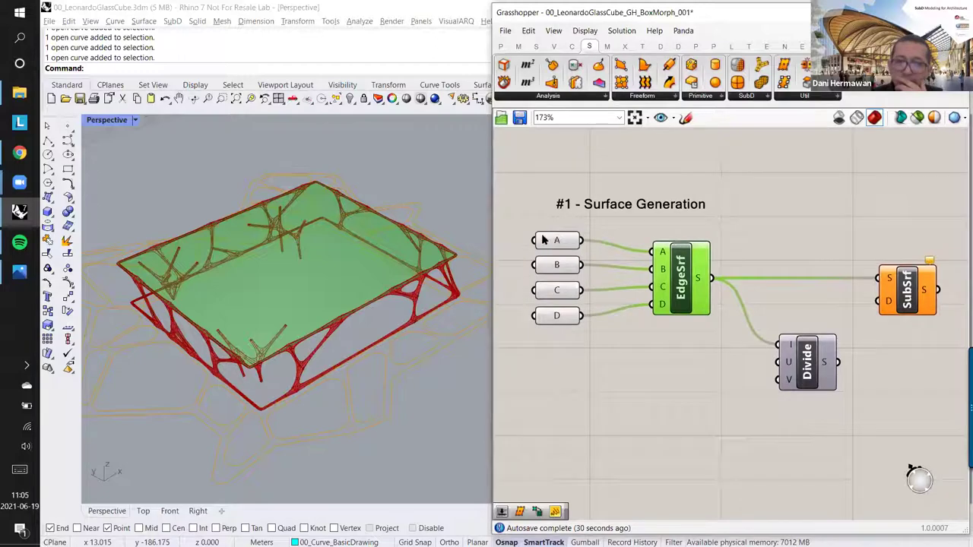
{"action": "left_click", "coordinate": [544, 240]}
{"action": "left_click", "coordinate": [557, 265]}
{"action": "left_click", "coordinate": [556, 291]}
{"action": "left_click", "coordinate": [556, 315]}
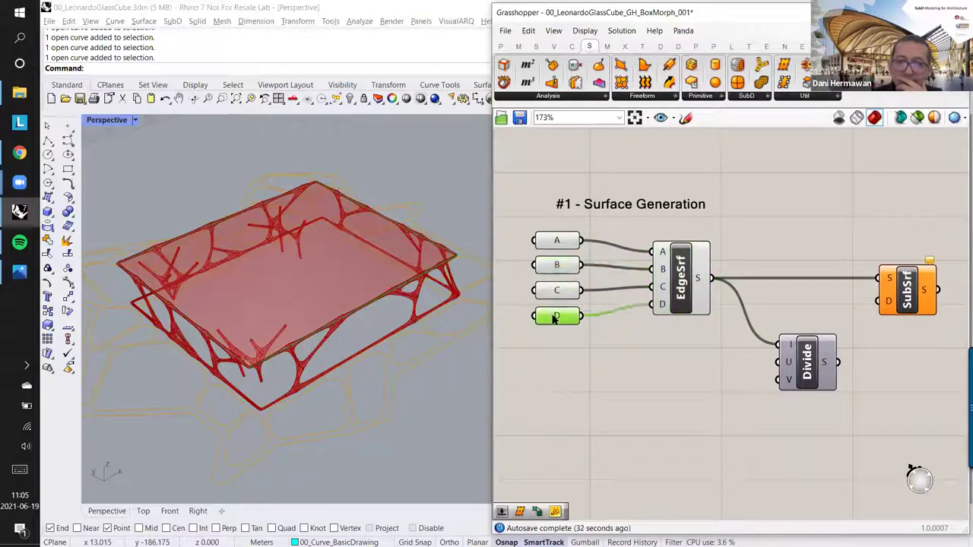
{"action": "right_click_drag", "start_coordinate": [656, 296], "coordinate": [619, 287]}
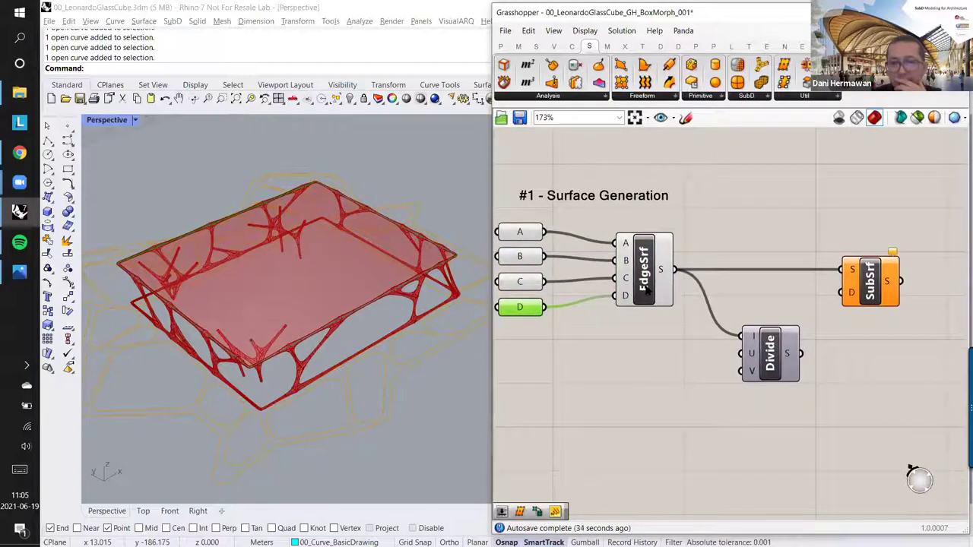
Step: Examine the Domain component list, the Divide Domain² count inputs and the surface and domain inputs of Isotrim
{"action": "left_click_drag", "start_coordinate": [768, 371], "coordinate": [764, 364]}
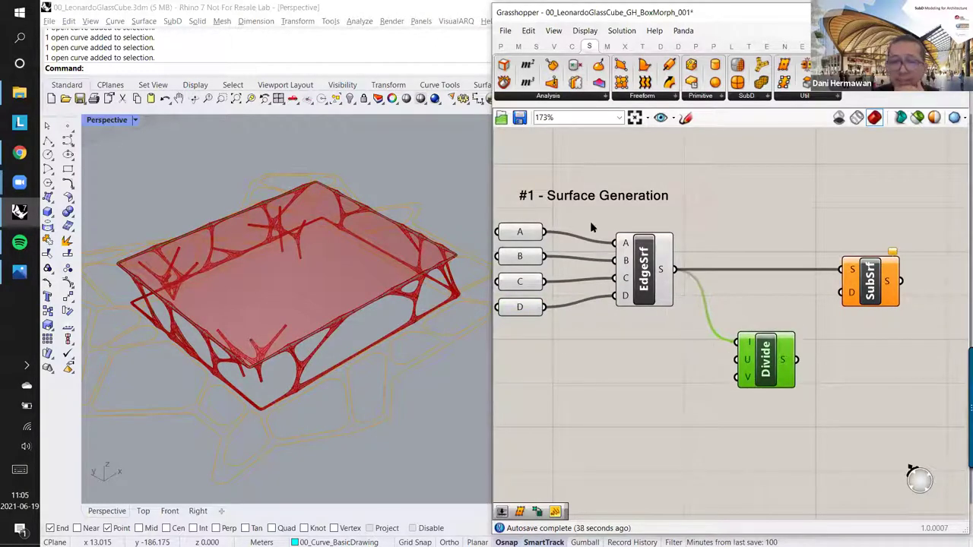
{"action": "left_click", "coordinate": [517, 47]}
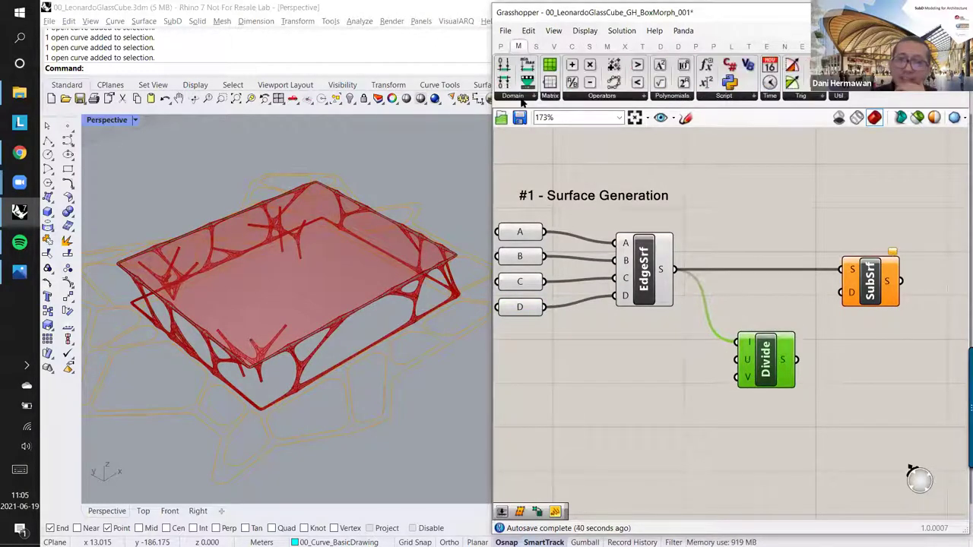
{"action": "left_click", "coordinate": [520, 96]}
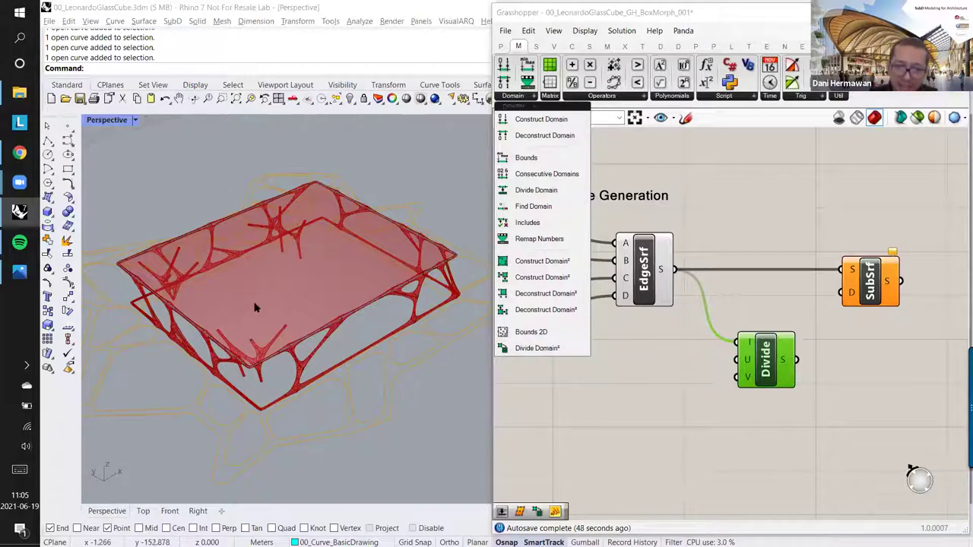
{"action": "scroll", "coordinate": [760, 380], "scroll_direction": "up", "scroll_amount": 3}
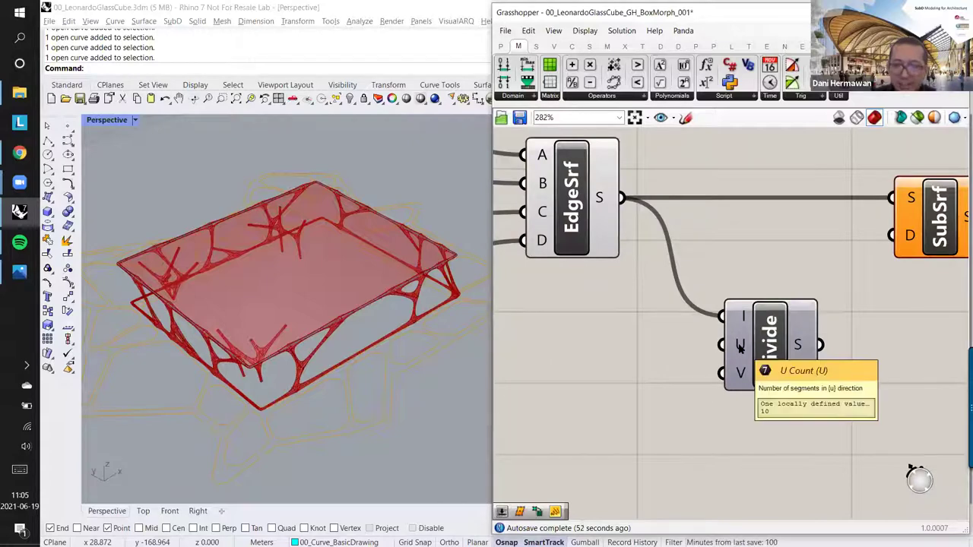
{"action": "right_click_drag", "start_coordinate": [785, 339], "coordinate": [703, 371]}
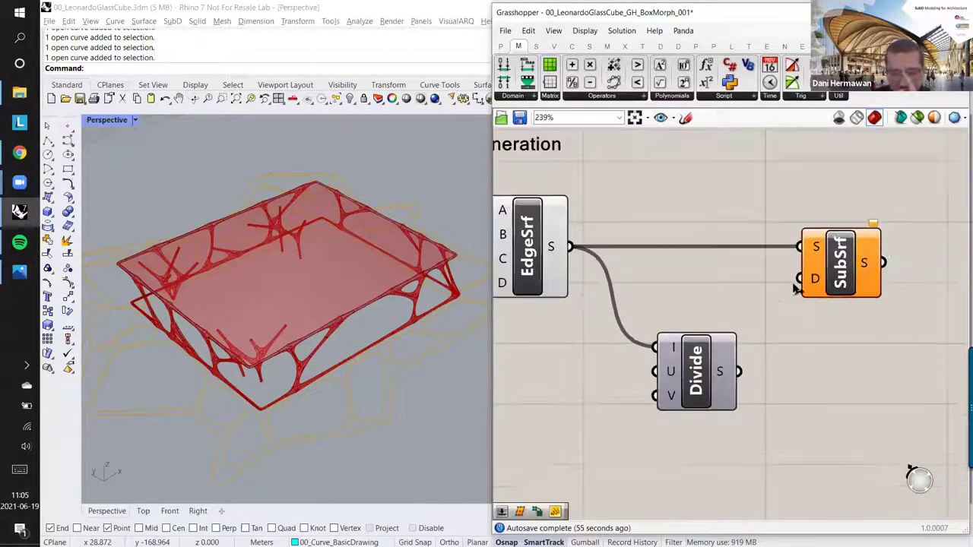
{"action": "scroll", "coordinate": [791, 295], "scroll_direction": "down", "scroll_amount": 1}
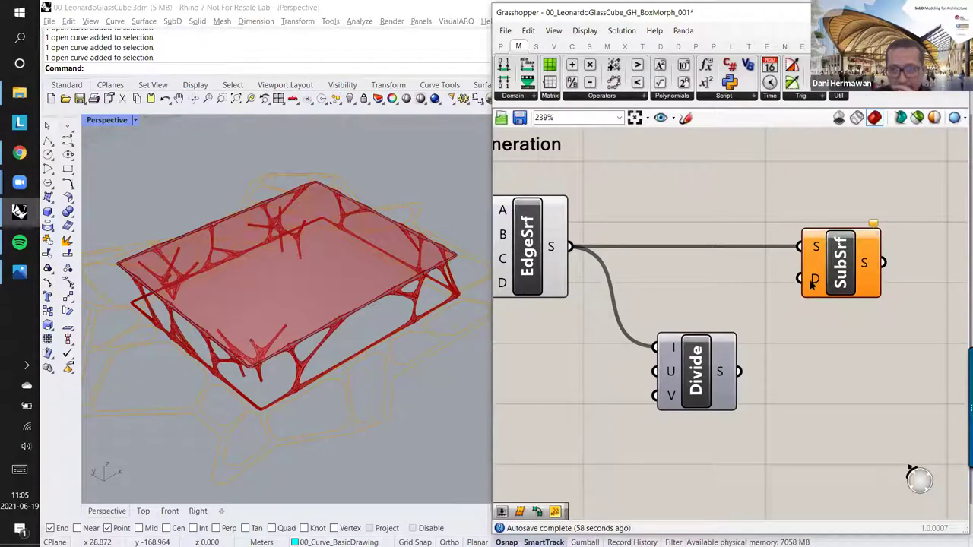
{"action": "left_click", "coordinate": [693, 374]}
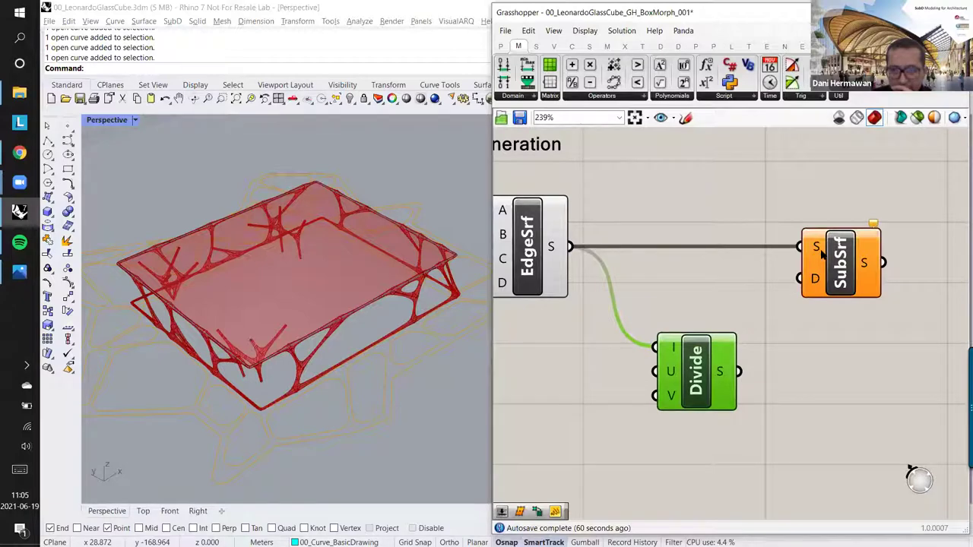
{"action": "right_click_drag", "start_coordinate": [857, 279], "coordinate": [890, 300]}
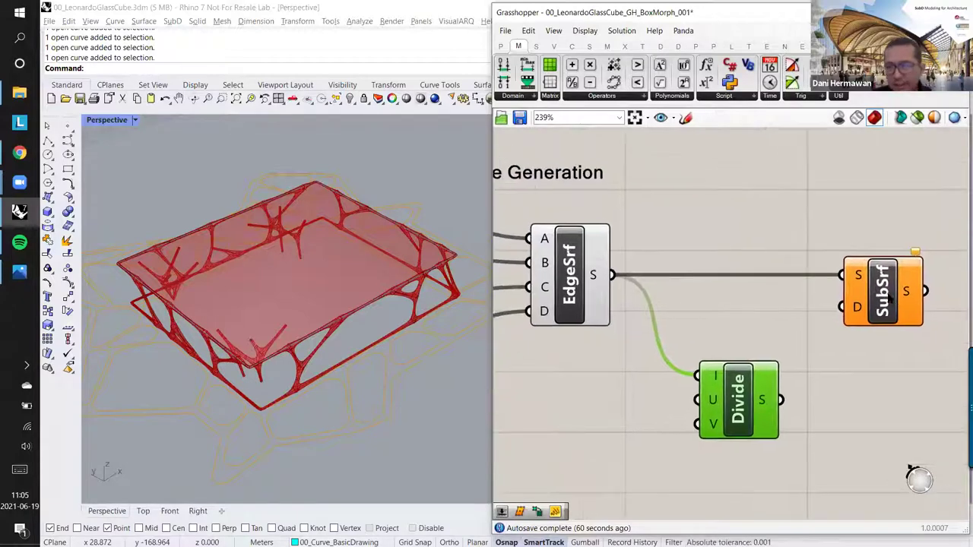
{"action": "left_click", "coordinate": [884, 298]}
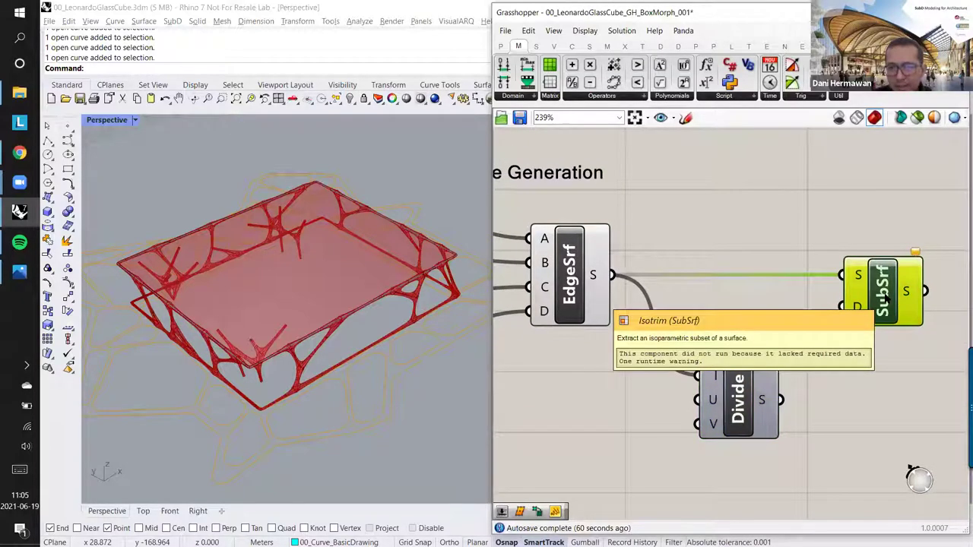
{"action": "scroll", "coordinate": [884, 298], "scroll_direction": "down", "scroll_amount": 3}
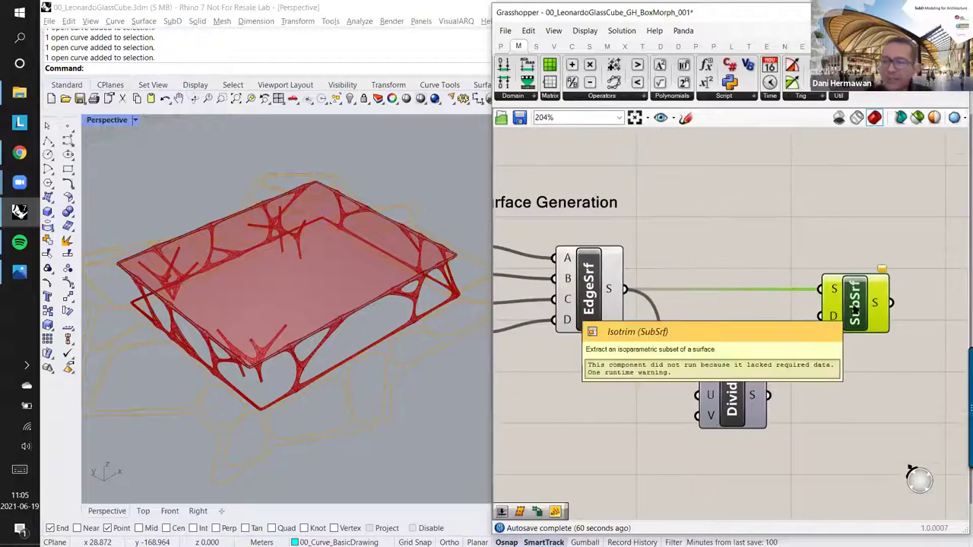
{"action": "right_click_drag", "start_coordinate": [707, 276], "coordinate": [774, 257]}
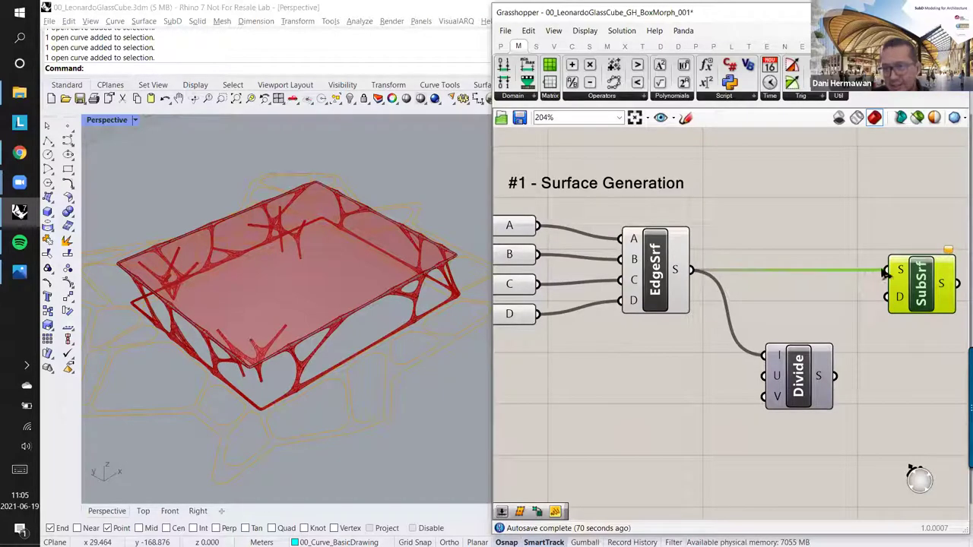
{"action": "mouse_move", "coordinate": [894, 274]}
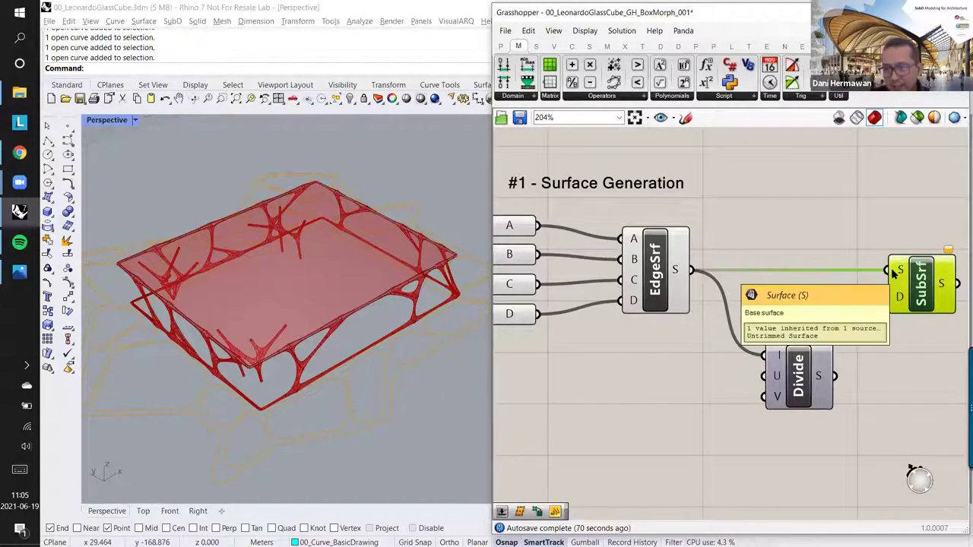
Step: Try curve parameter A as Isotrim's surface input, and reconnect the Edge Surface output in its place
{"action": "left_click_drag", "start_coordinate": [895, 274], "coordinate": [545, 225]}
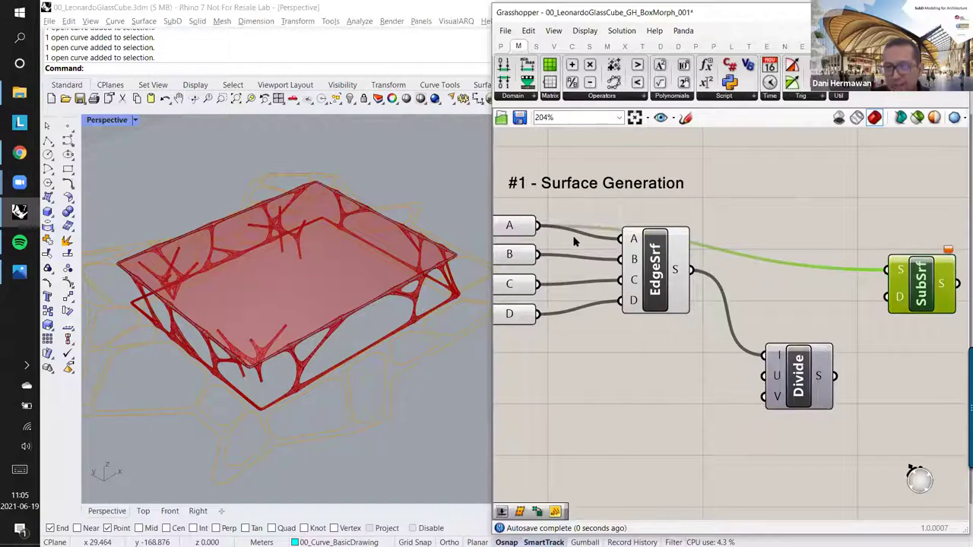
{"action": "left_click_drag", "start_coordinate": [915, 287], "coordinate": [897, 224]}
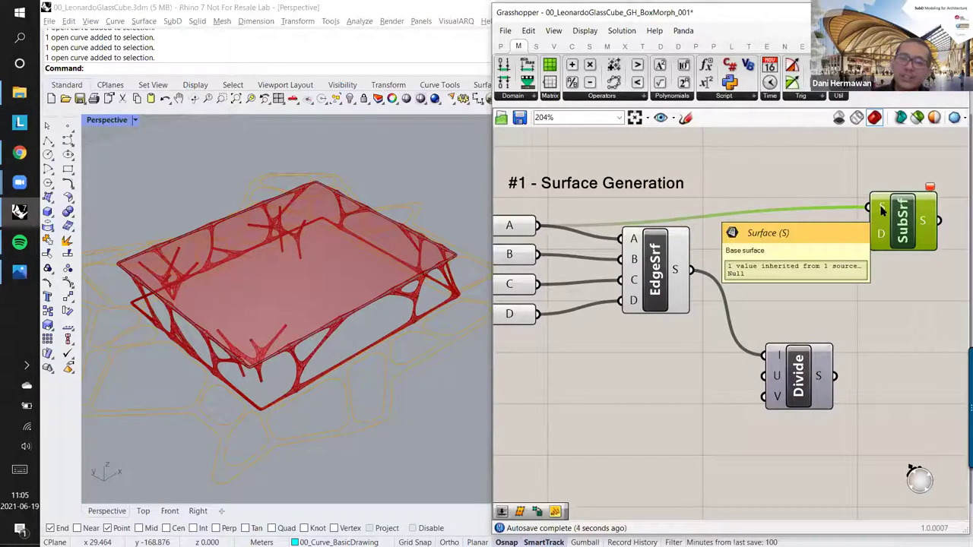
{"action": "left_click_drag", "start_coordinate": [677, 268], "coordinate": [874, 209], "text": "shift"}
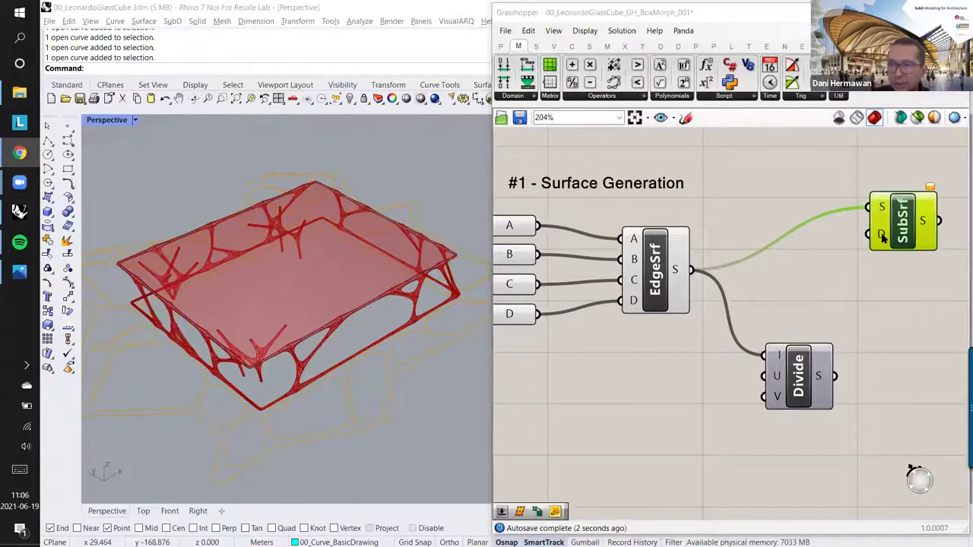
Step: Connect the Divide Domain² segments output to Isotrim's domain input and reposition Isotrim nearly level with the Edge Surface component
{"action": "left_click_drag", "start_coordinate": [871, 235], "coordinate": [839, 380]}
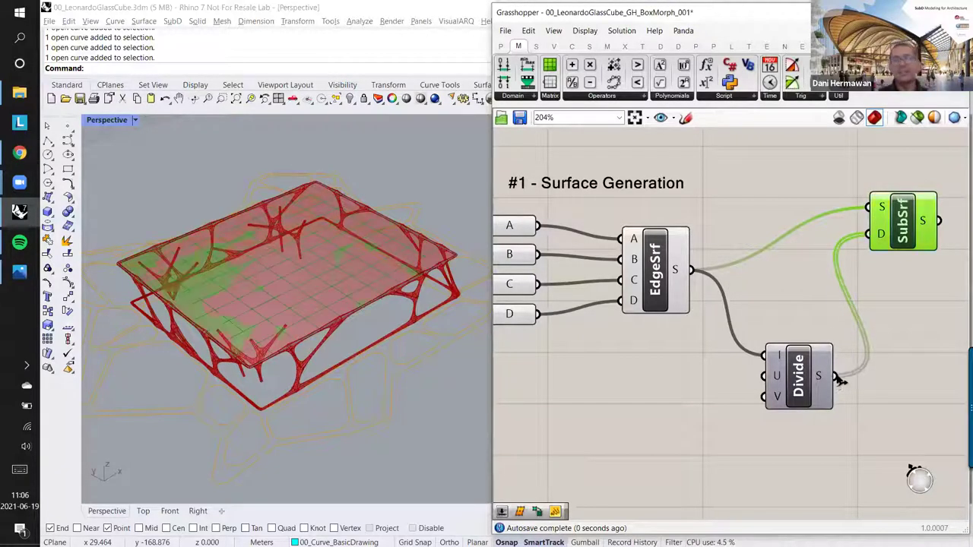
{"action": "right_click_drag", "start_coordinate": [837, 274], "coordinate": [764, 311]}
{"action": "left_click_drag", "start_coordinate": [831, 270], "coordinate": [850, 330]}
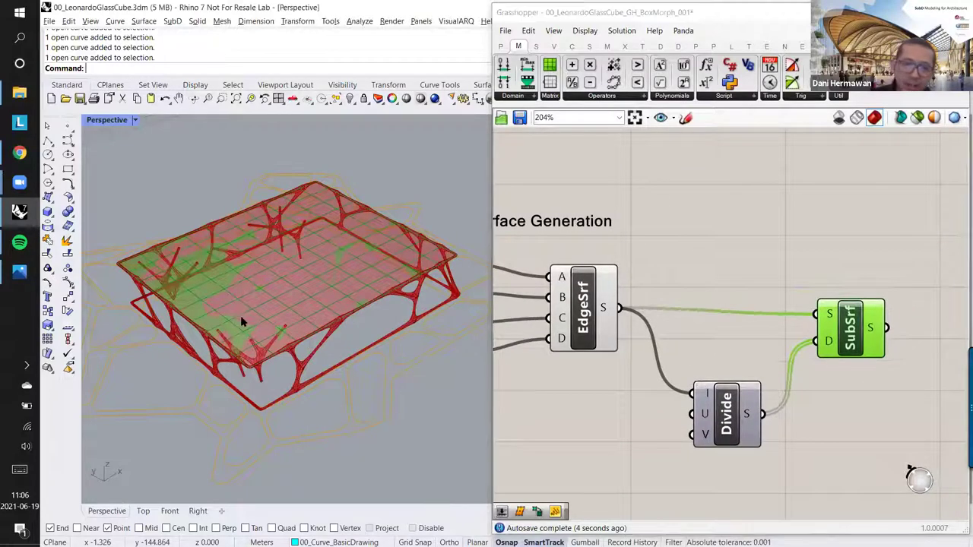
{"action": "right_click_drag", "start_coordinate": [244, 321], "coordinate": [374, 253]}
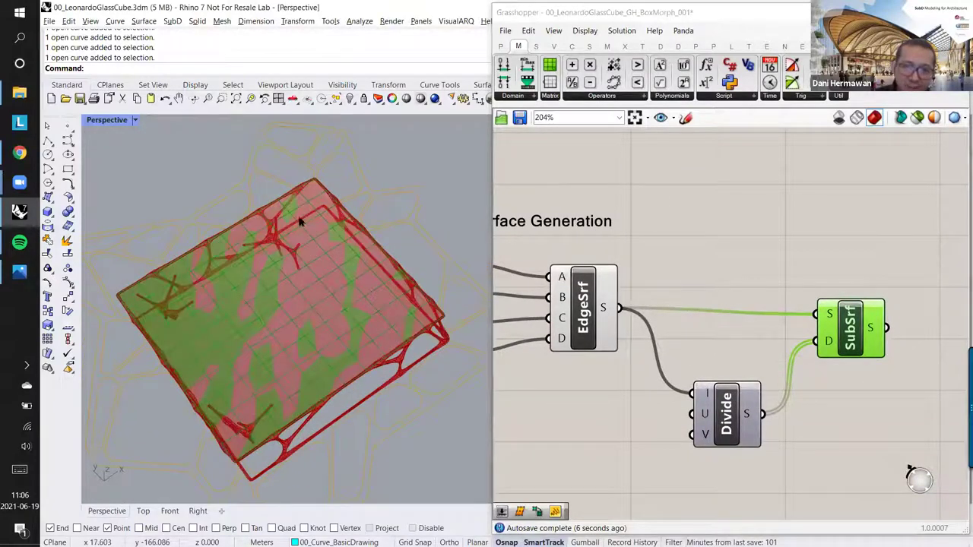
{"action": "mouse_move", "coordinate": [228, 286]}
{"action": "right_mouse_down"}
{"action": "mouse_move", "coordinate": [243, 283]}
{"action": "mouse_move", "coordinate": [247, 266]}
{"action": "right_mouse_up"}
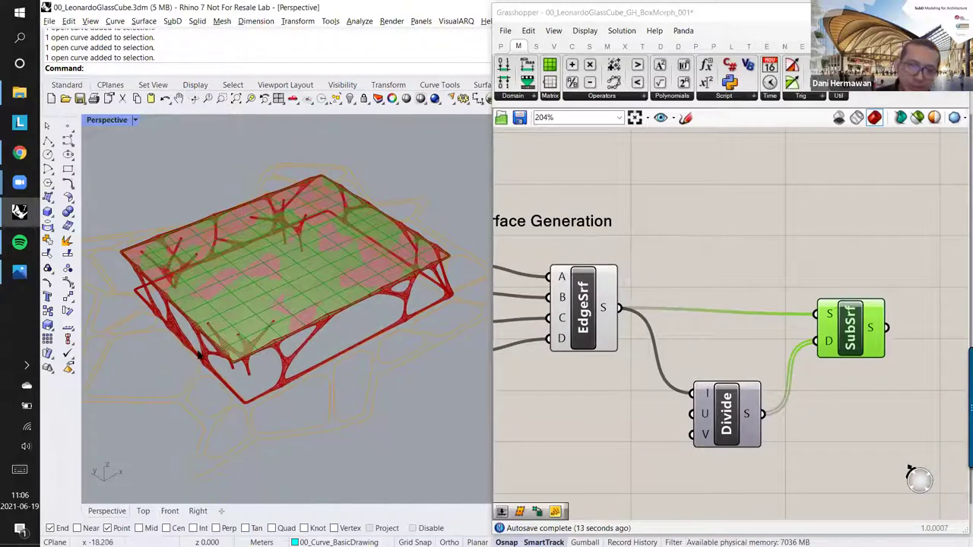
Step: Add a Number Slider to the canvas below the Edge Surface component, ahead of Divide Domain²
{"action": "right_click_drag", "start_coordinate": [691, 330], "coordinate": [725, 308]}
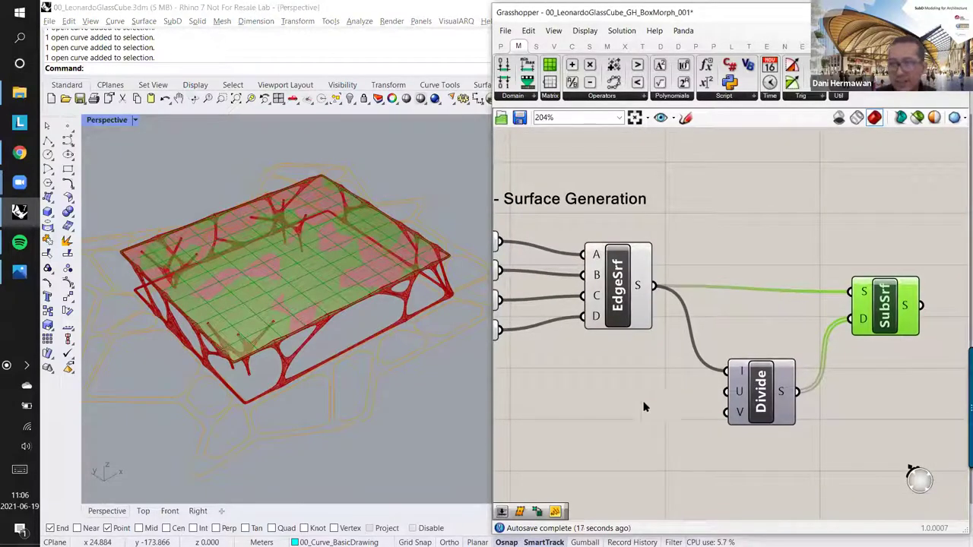
{"action": "double_click", "coordinate": [562, 394]}
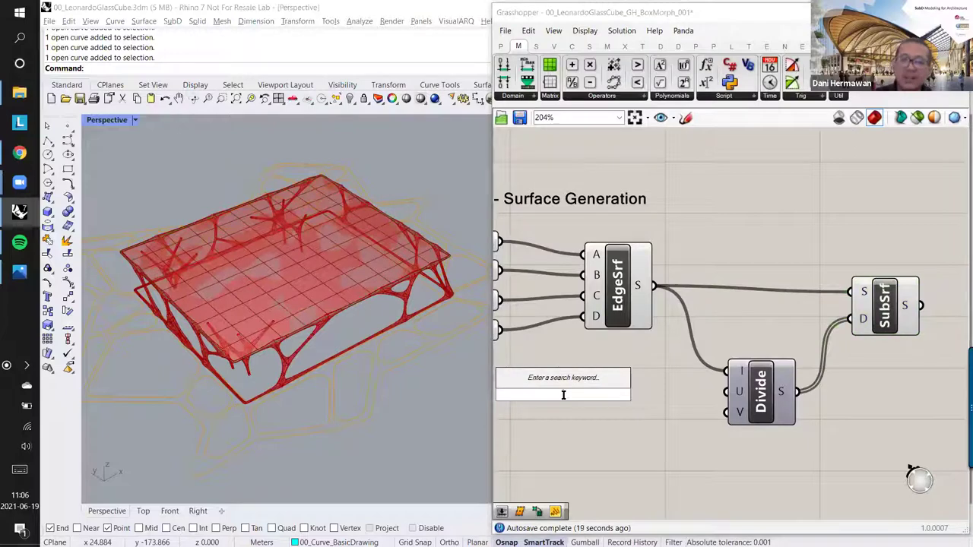
{"action": "right_click_drag", "start_coordinate": [595, 439], "coordinate": [665, 421]}
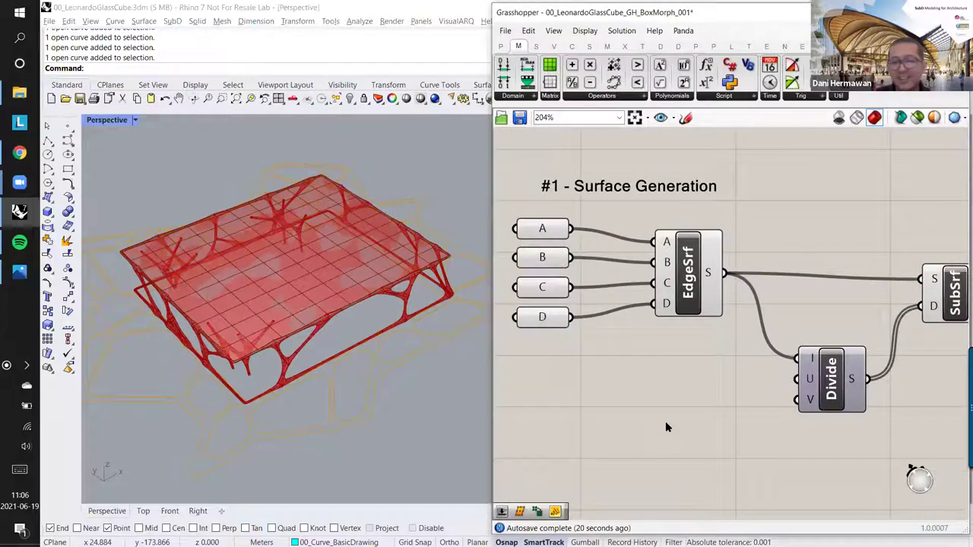
{"action": "left_click", "coordinate": [500, 46]}
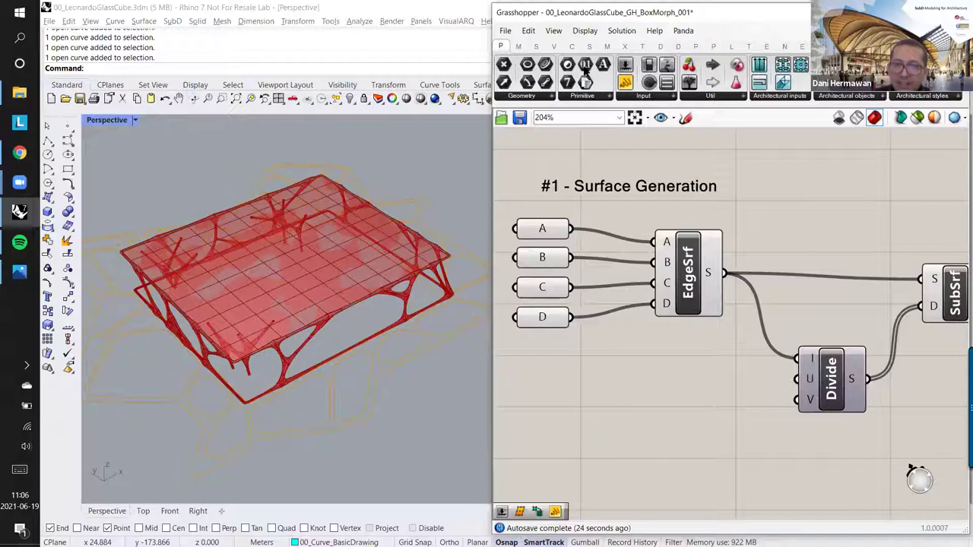
{"action": "left_click", "coordinate": [642, 95]}
{"action": "left_click", "coordinate": [651, 123]}
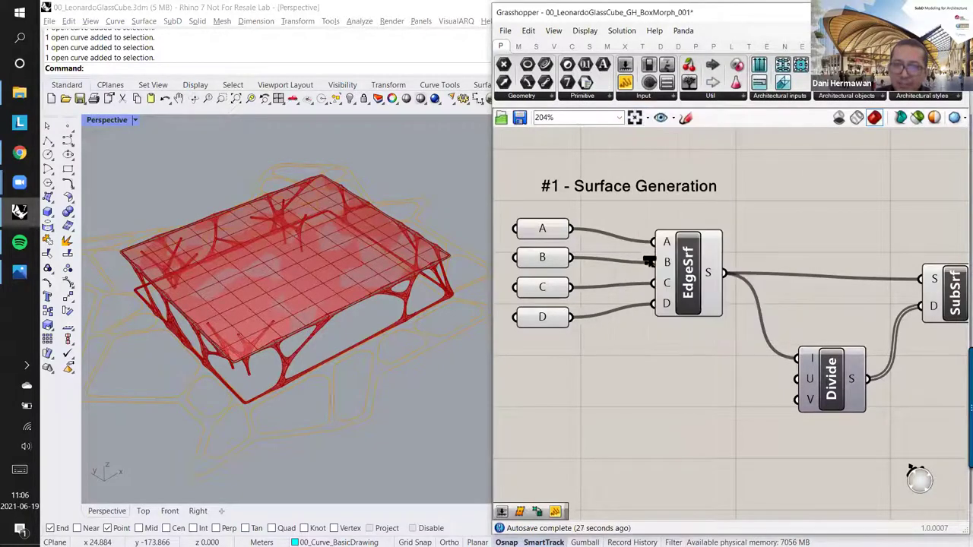
{"action": "left_click", "coordinate": [658, 411]}
{"action": "right_click_drag", "start_coordinate": [658, 436], "coordinate": [659, 411]}
{"action": "scroll", "coordinate": [659, 410], "scroll_direction": "down", "scroll_amount": 1}
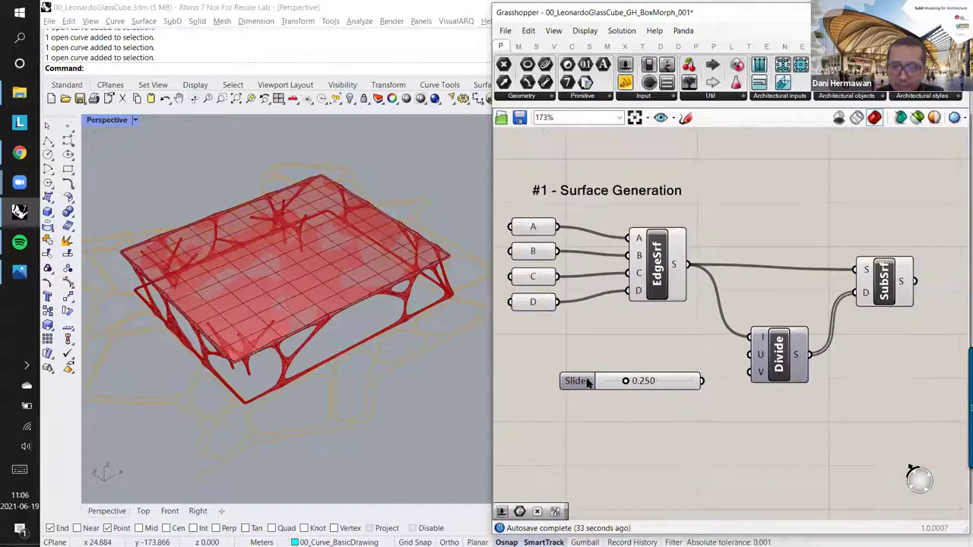
Step: Open the new slider's settings and set its rounding to integer numbers, trying the even and odd options on the way
{"action": "double_click", "coordinate": [587, 383]}
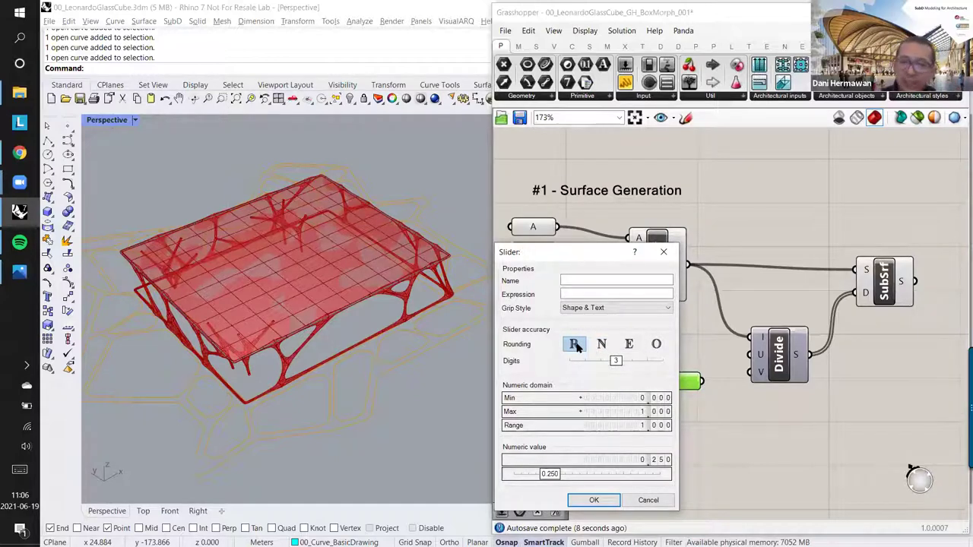
{"action": "left_click", "coordinate": [602, 345]}
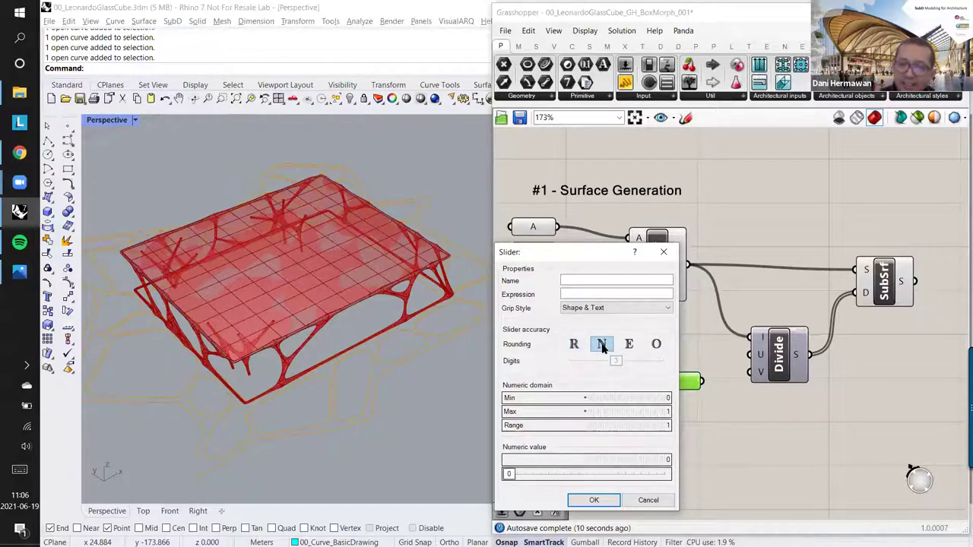
{"action": "left_click", "coordinate": [631, 345]}
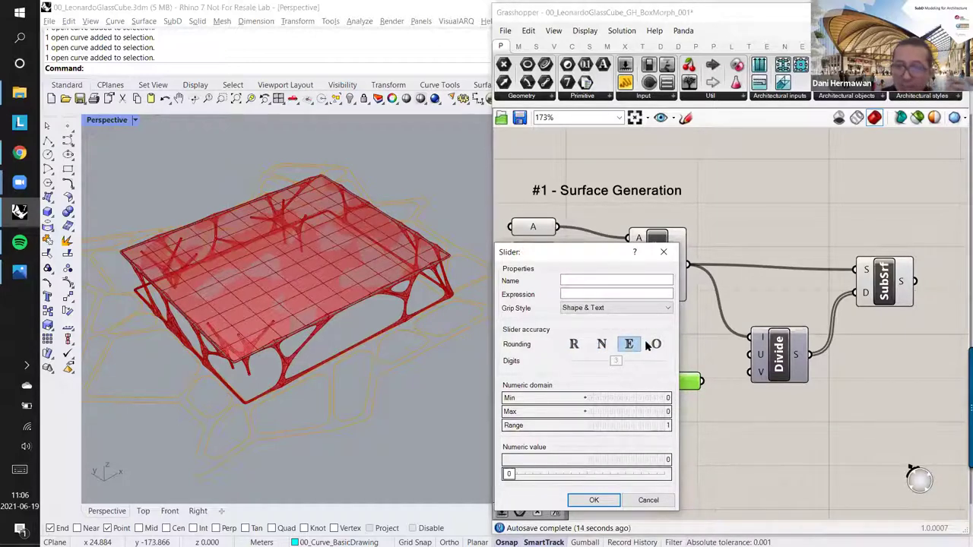
{"action": "left_click", "coordinate": [653, 345]}
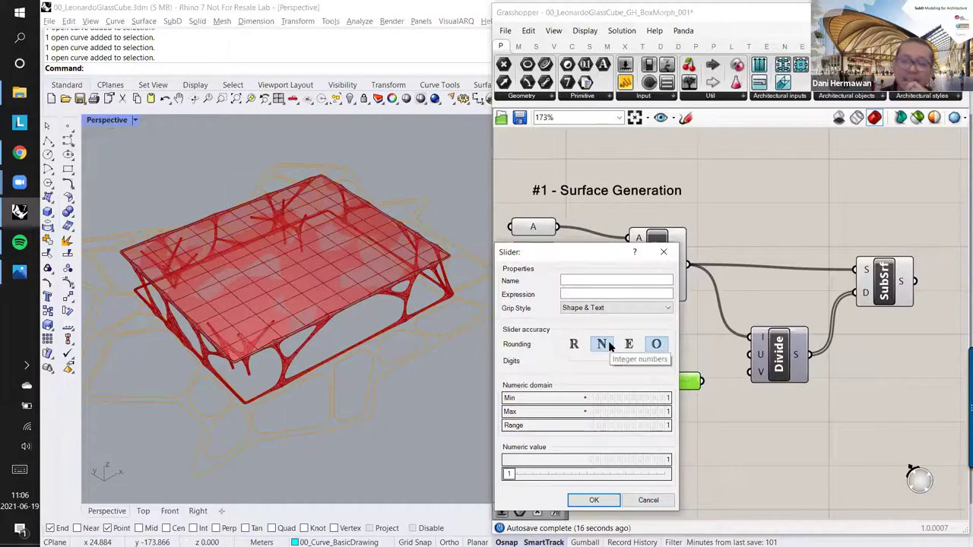
{"action": "left_click", "coordinate": [608, 345]}
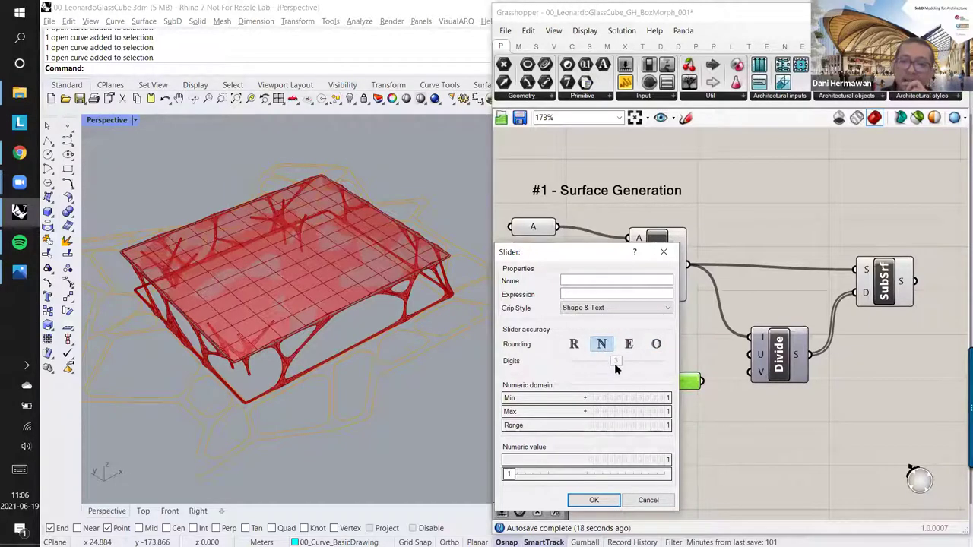
Step: Set the slider's numeric domain to a minimum of 0 and a maximum of 10, and accept the settings
{"action": "double_click", "coordinate": [603, 411]}
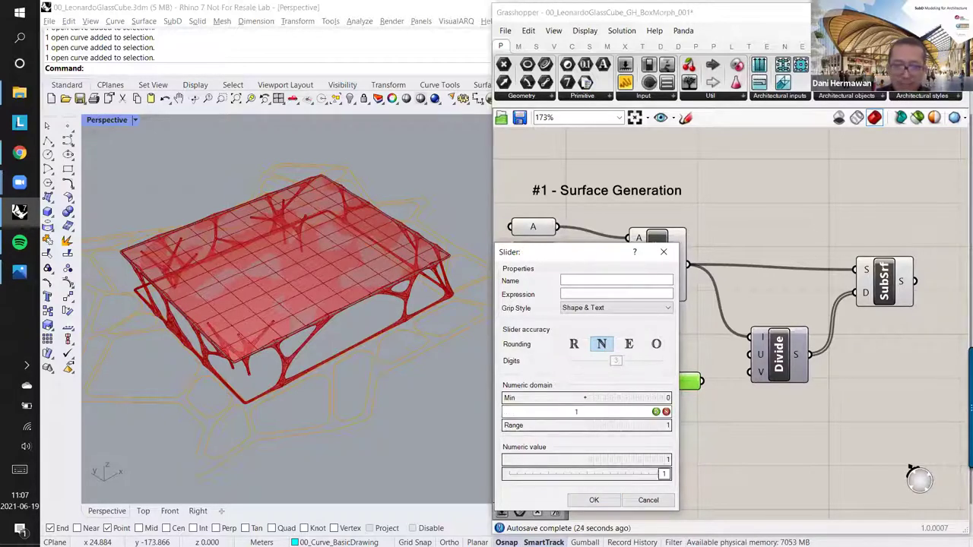
{"action": "type", "text": "0"}
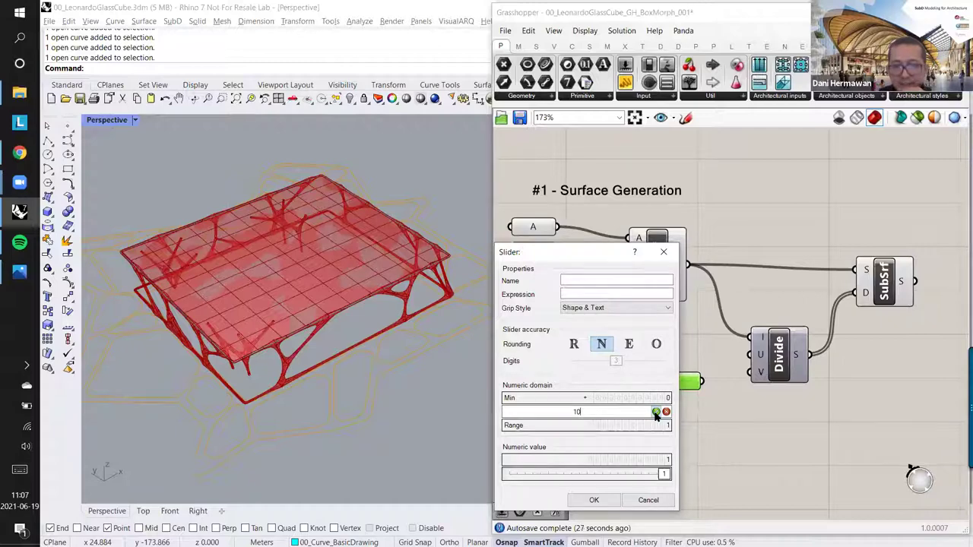
{"action": "left_click", "coordinate": [656, 412]}
{"action": "key", "text": "Return"}
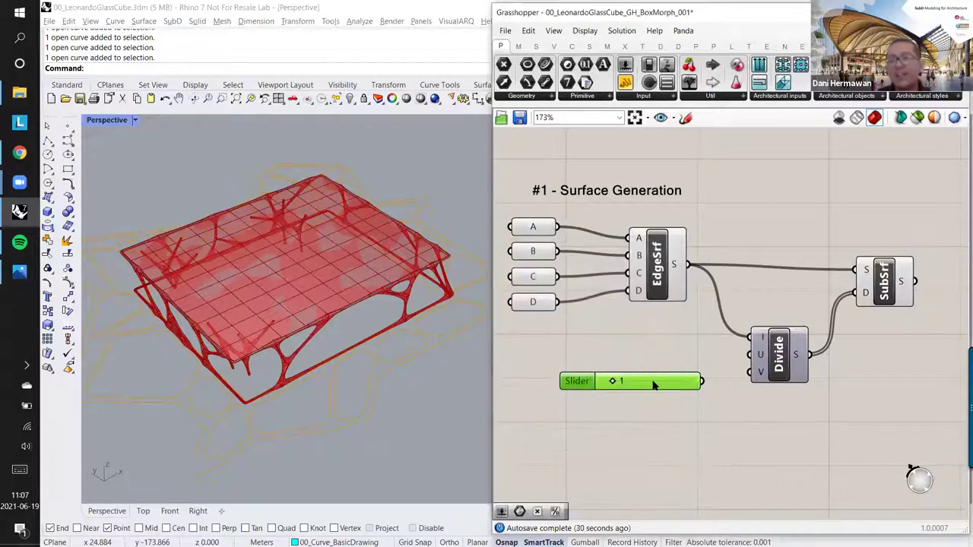
Step: Set the slider to 5 and connect it and a copy of it to the U and V count inputs of Divide Domain²
{"action": "left_click_drag", "start_coordinate": [613, 381], "coordinate": [644, 378]}
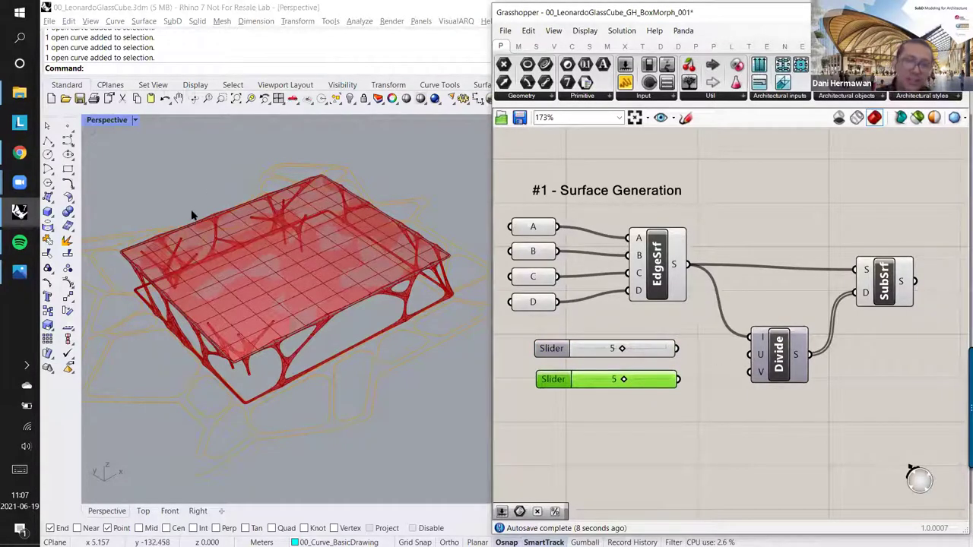
{"action": "left_click_drag", "start_coordinate": [687, 348], "coordinate": [686, 379]}
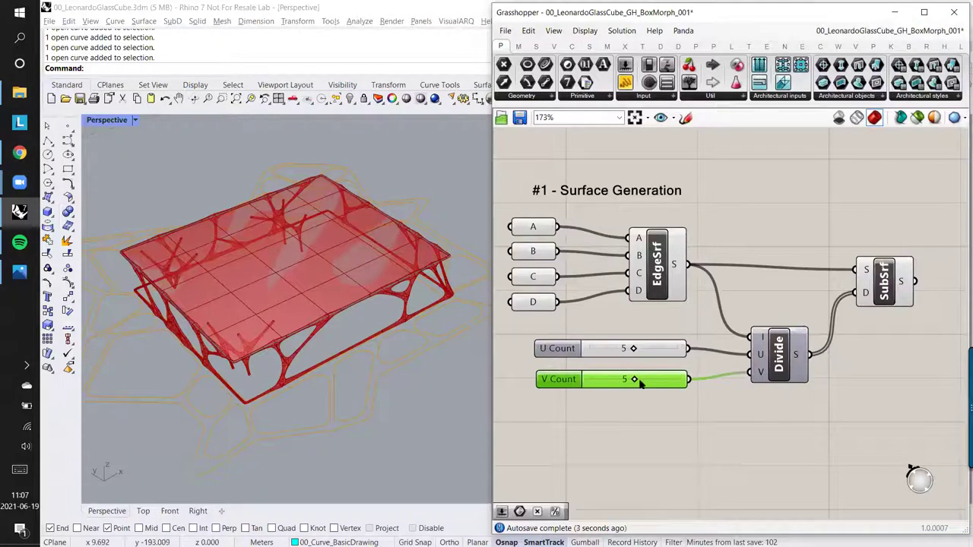
Step: Set both the V Count and U Count sliders to 7 to refine the surface subdivision
{"action": "mouse_move", "coordinate": [634, 379]}
{"action": "left_mouse_down"}
{"action": "mouse_move", "coordinate": [608, 382]}
{"action": "mouse_move", "coordinate": [651, 381]}
{"action": "left_mouse_up"}
{"action": "left_click_drag", "start_coordinate": [633, 348], "coordinate": [651, 348]}
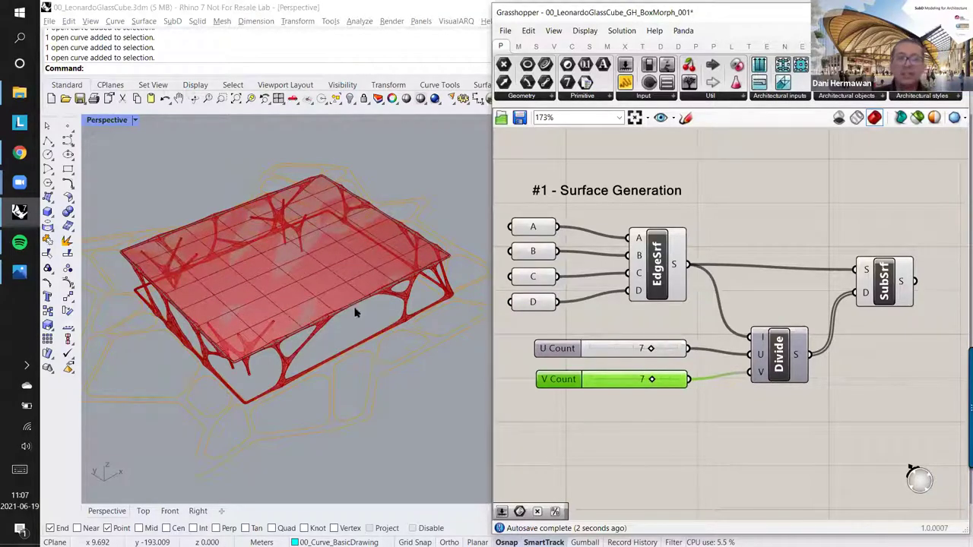
{"action": "mouse_move", "coordinate": [252, 260]}
{"action": "right_mouse_down"}
{"action": "mouse_move", "coordinate": [247, 301]}
{"action": "mouse_move", "coordinate": [226, 336]}
{"action": "mouse_move", "coordinate": [239, 263]}
{"action": "right_mouse_up"}
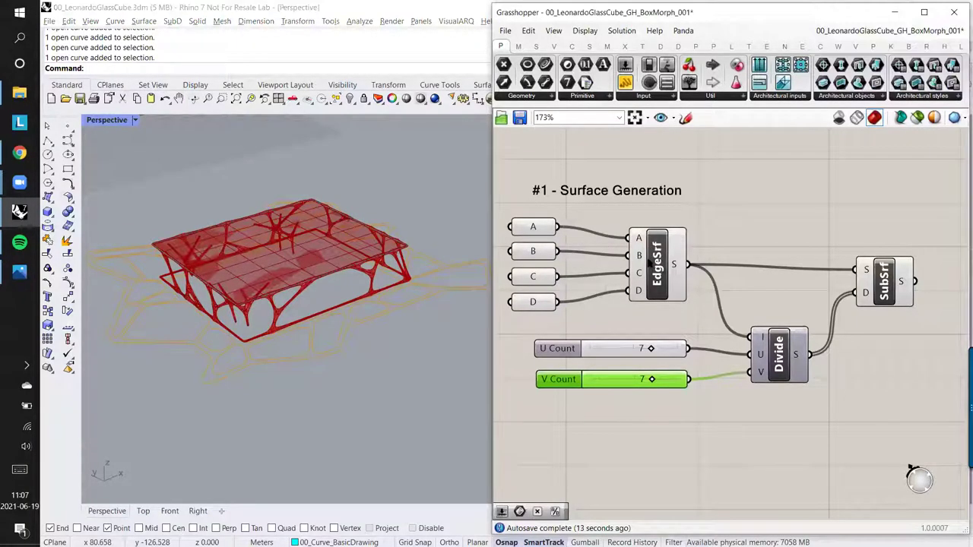
{"action": "scroll", "coordinate": [683, 223], "scroll_direction": "down", "scroll_amount": 5}
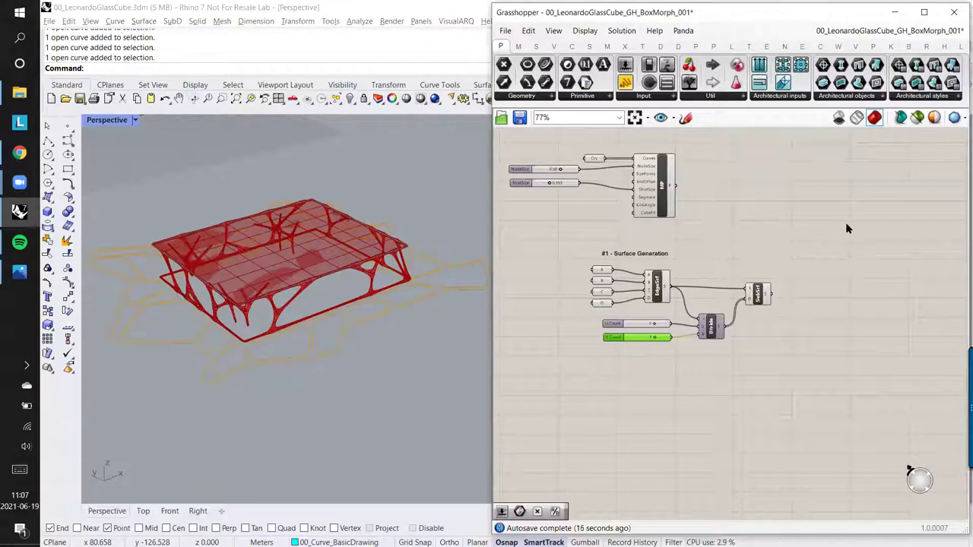
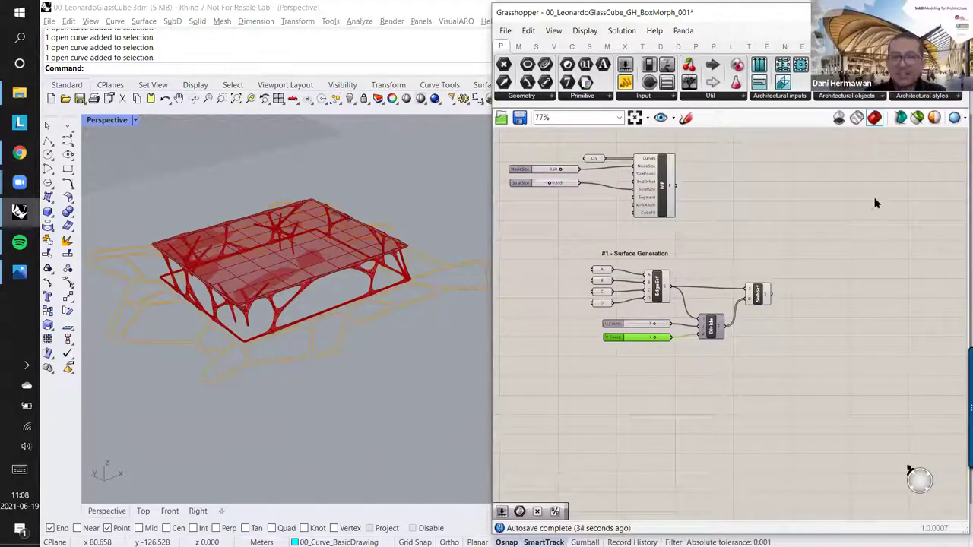
Step: Shift the whole Surface Generation component group to the left so it sits beneath the MultiPipe definition
{"action": "right_click_drag", "start_coordinate": [734, 259], "coordinate": [727, 280]}
{"action": "scroll", "coordinate": [577, 228], "scroll_direction": "up", "scroll_amount": 3}
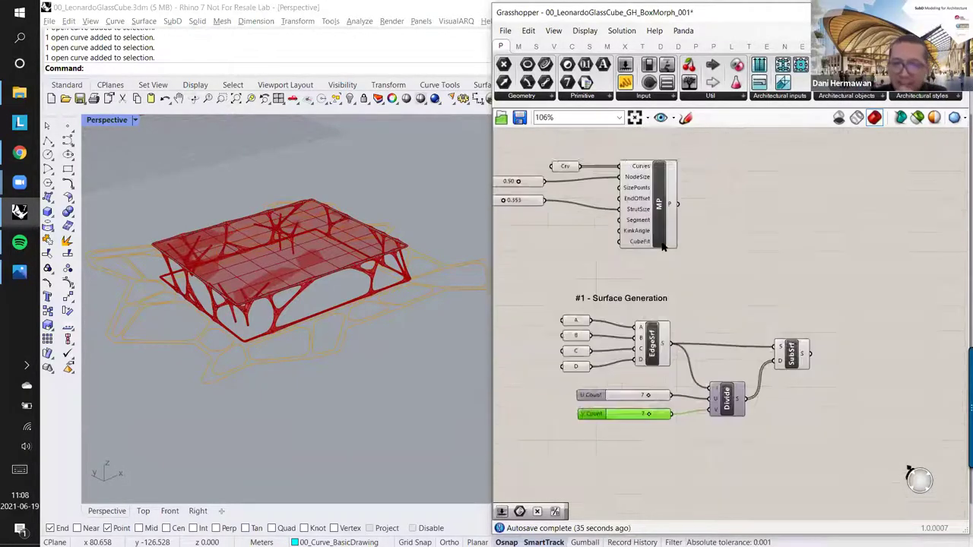
{"action": "right_click_drag", "start_coordinate": [301, 250], "coordinate": [338, 270]}
{"action": "scroll", "coordinate": [700, 228], "scroll_direction": "down", "scroll_amount": 3}
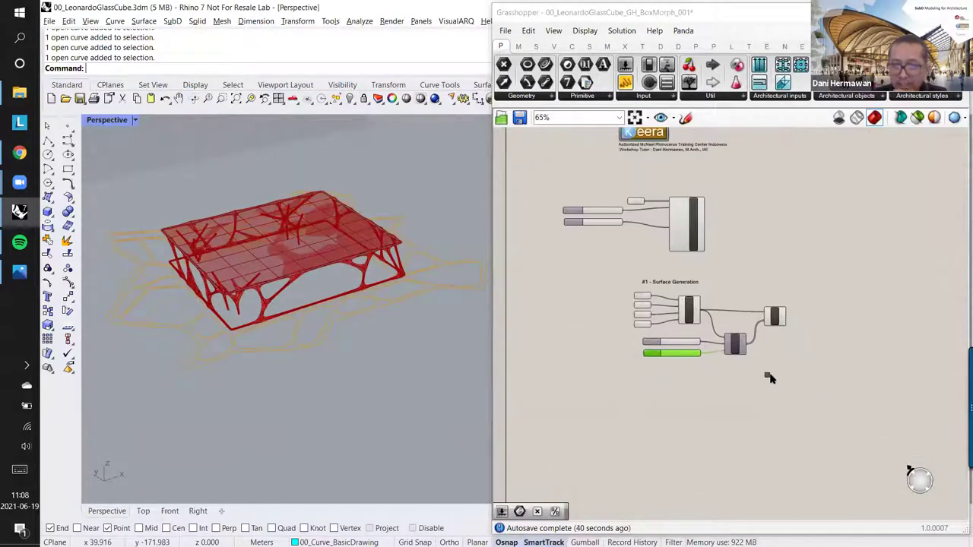
{"action": "left_click_drag", "start_coordinate": [795, 407], "coordinate": [551, 180]}
{"action": "scroll", "coordinate": [739, 264], "scroll_direction": "up", "scroll_amount": 2}
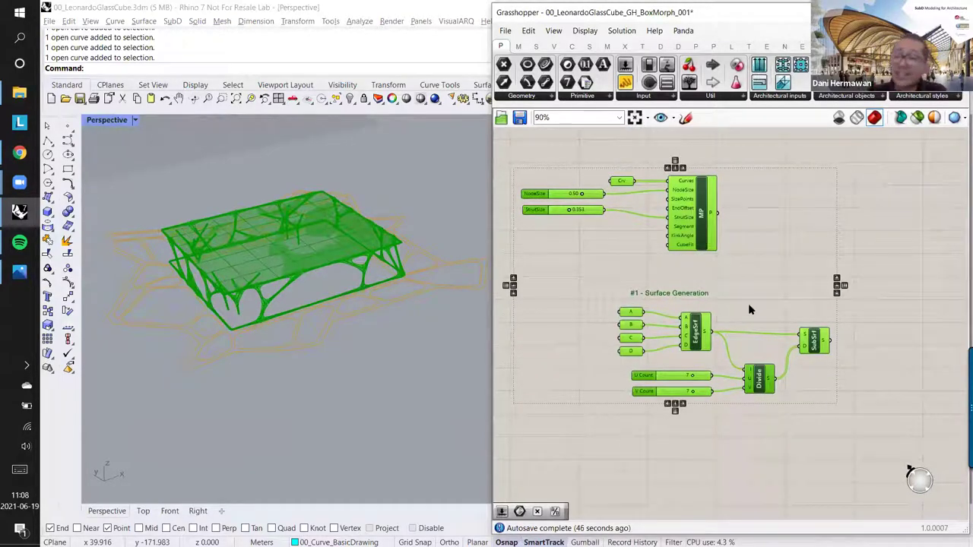
{"action": "left_click", "coordinate": [791, 435]}
{"action": "left_click_drag", "start_coordinate": [842, 451], "coordinate": [578, 267]}
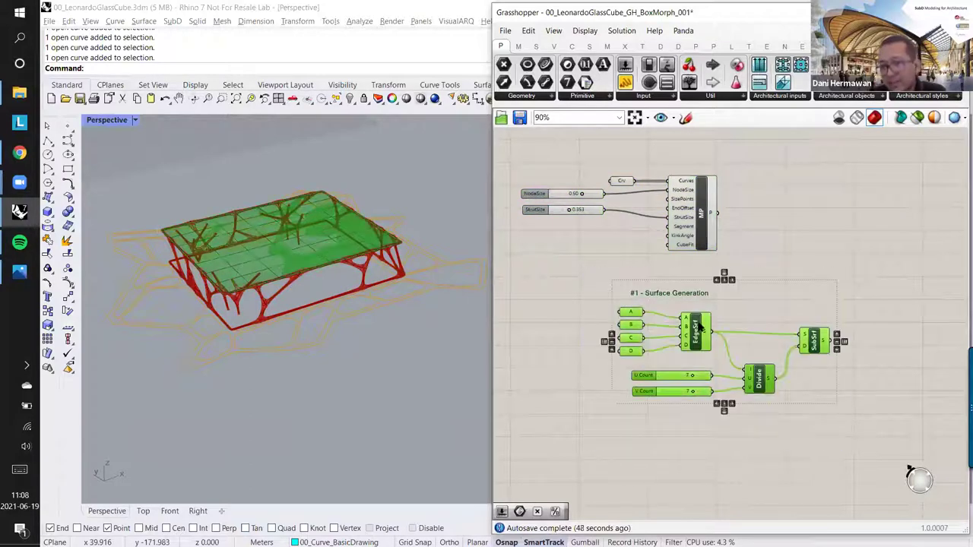
{"action": "left_click_drag", "start_coordinate": [669, 327], "coordinate": [579, 326]}
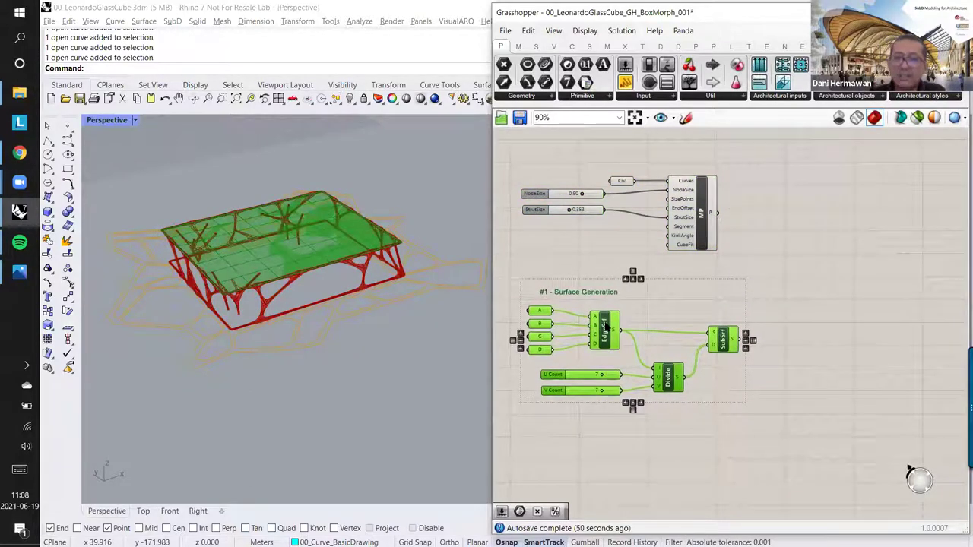
{"action": "right_click_drag", "start_coordinate": [625, 342], "coordinate": [649, 336]}
{"action": "left_click", "coordinate": [725, 428]}
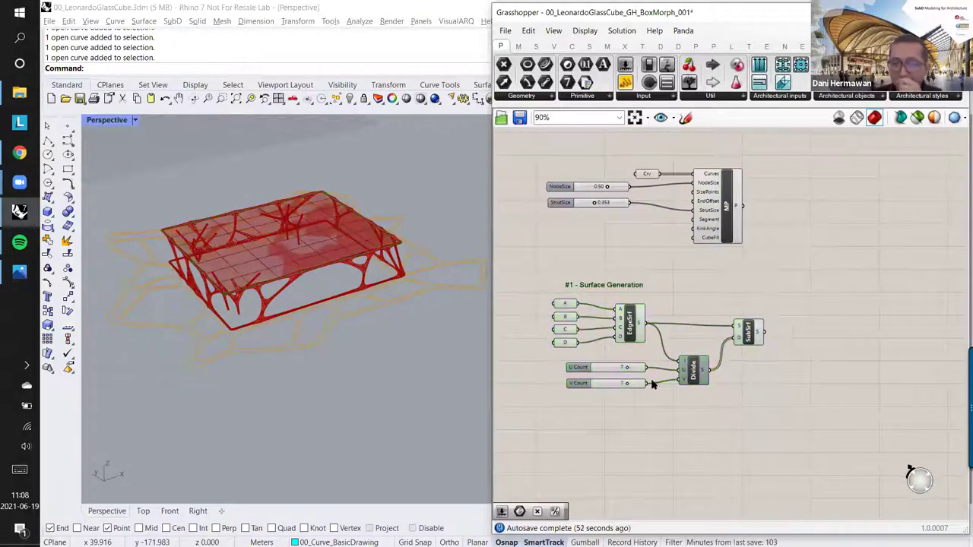
Step: Examine the Surface Generation and MultiPipe definitions together with the branching frame and subdivided roof in the perspective view
{"action": "scroll", "coordinate": [645, 357], "scroll_direction": "up", "scroll_amount": 3}
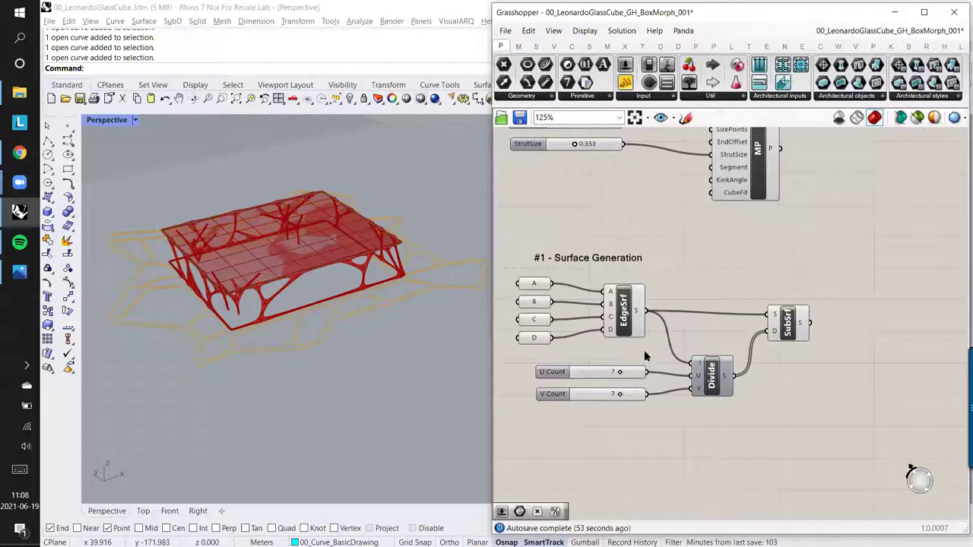
{"action": "right_click_drag", "start_coordinate": [645, 357], "coordinate": [689, 391]}
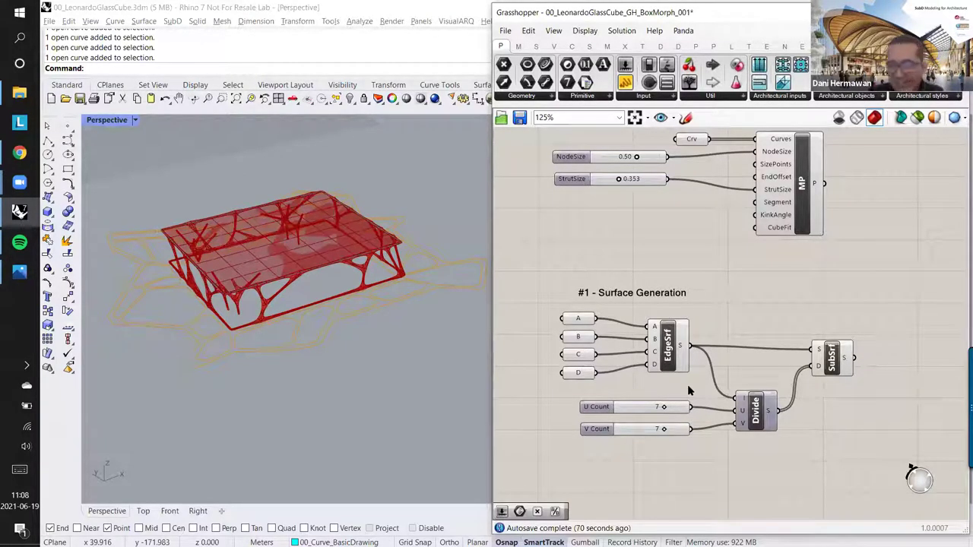
{"action": "right_click_drag", "start_coordinate": [831, 264], "coordinate": [788, 318]}
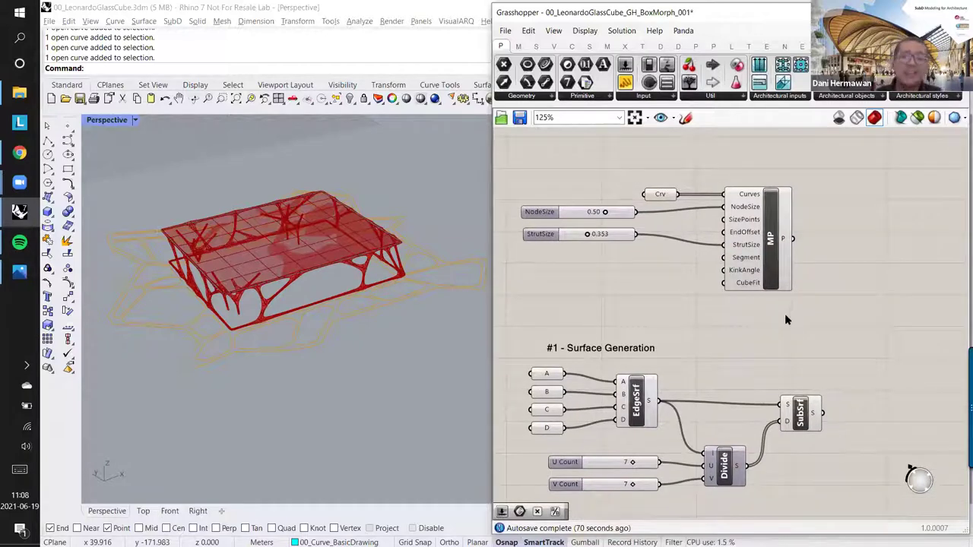
{"action": "right_click_drag", "start_coordinate": [291, 223], "coordinate": [343, 162]}
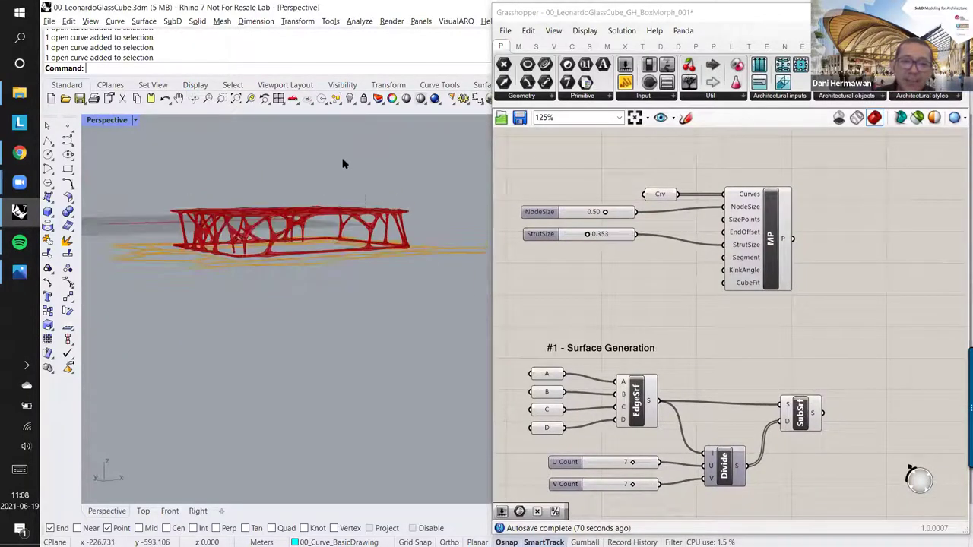
{"action": "left_click_drag", "start_coordinate": [367, 145], "coordinate": [193, 215]}
{"action": "left_click", "coordinate": [294, 289]}
{"action": "right_click_drag", "start_coordinate": [426, 213], "coordinate": [411, 186]}
{"action": "left_click_drag", "start_coordinate": [373, 185], "coordinate": [300, 217]}
{"action": "right_click_drag", "start_coordinate": [302, 221], "coordinate": [384, 188]}
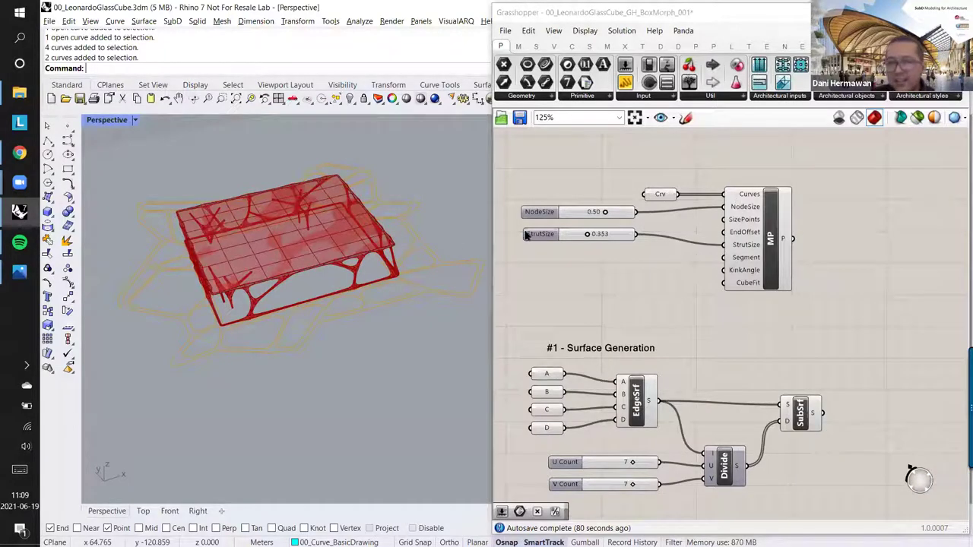
{"action": "scroll", "coordinate": [672, 212], "scroll_direction": "down", "scroll_amount": 5}
{"action": "left_click_drag", "start_coordinate": [580, 166], "coordinate": [788, 402]}
{"action": "scroll", "coordinate": [803, 255], "scroll_direction": "up", "scroll_amount": 3}
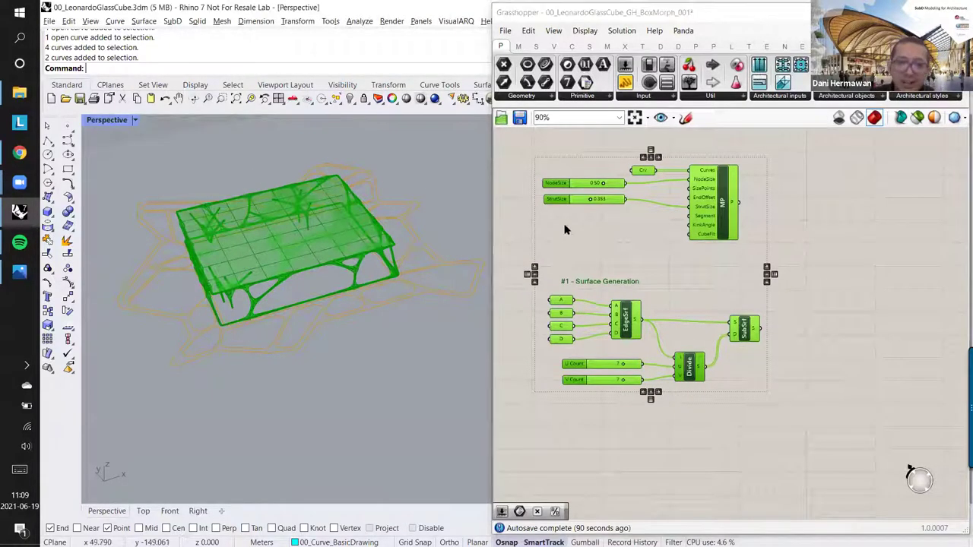
{"action": "left_click", "coordinate": [775, 426]}
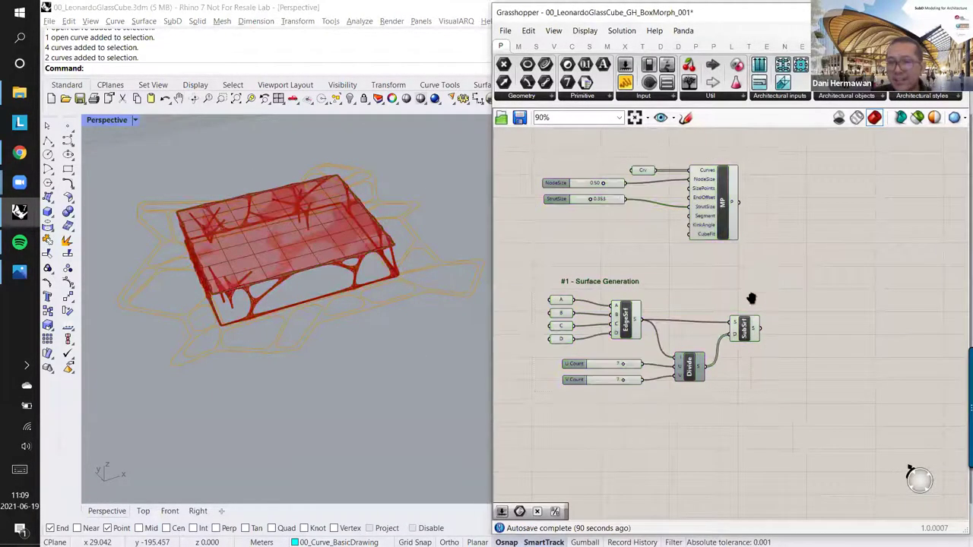
{"action": "scroll", "coordinate": [714, 279], "scroll_direction": "up", "scroll_amount": 4}
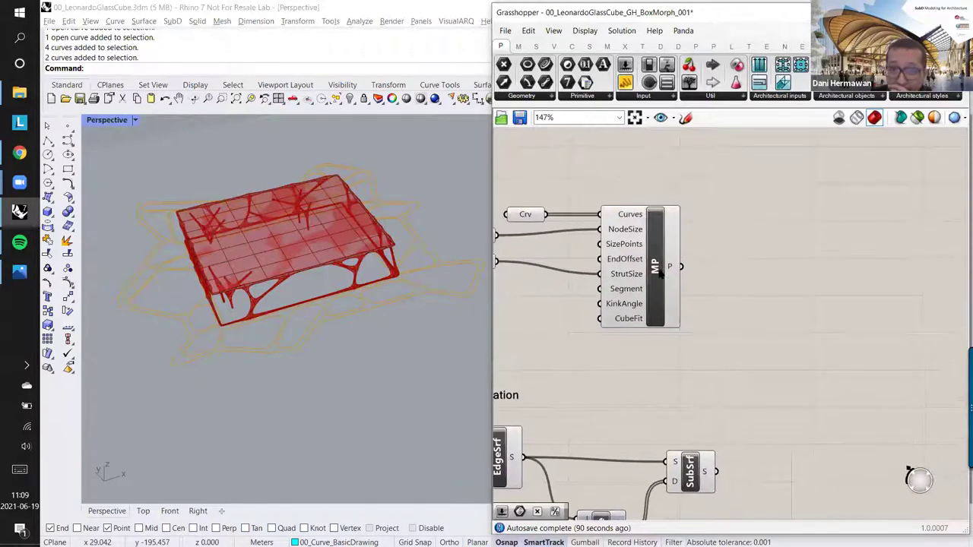
{"action": "scroll", "coordinate": [660, 274], "scroll_direction": "up", "scroll_amount": 4}
{"action": "mouse_move", "coordinate": [662, 272]}
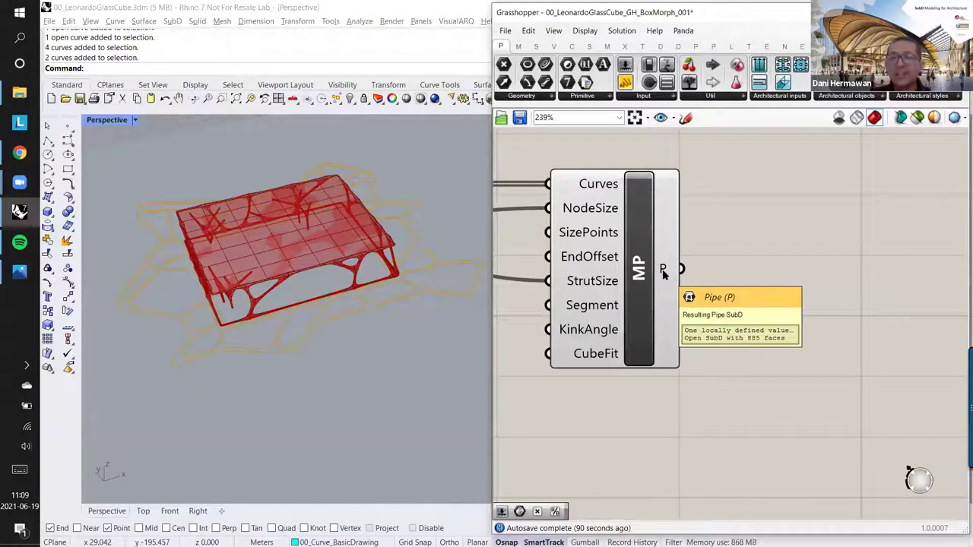
{"action": "left_click", "coordinate": [644, 270]}
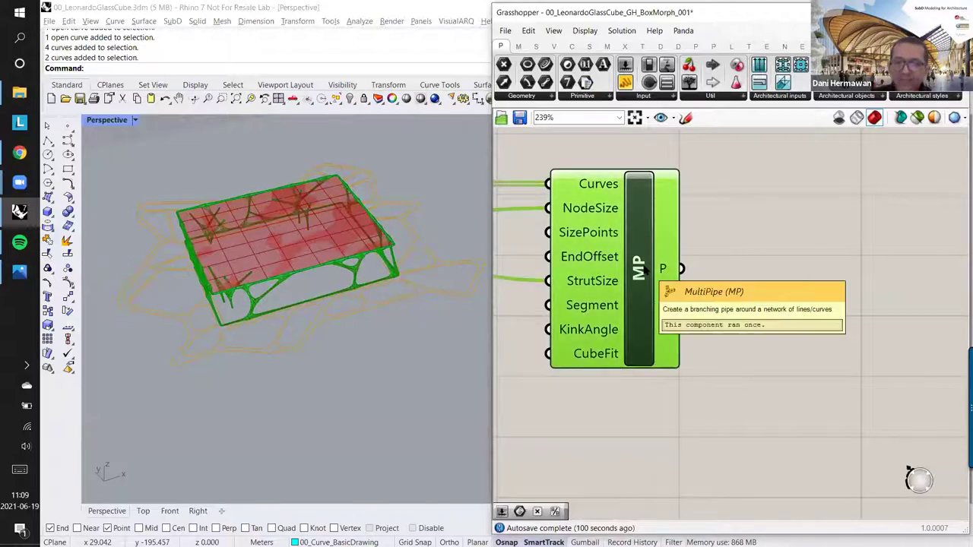
{"action": "scroll", "coordinate": [643, 270], "scroll_direction": "down", "scroll_amount": 2}
{"action": "scroll", "coordinate": [682, 260], "scroll_direction": "down", "scroll_amount": 1}
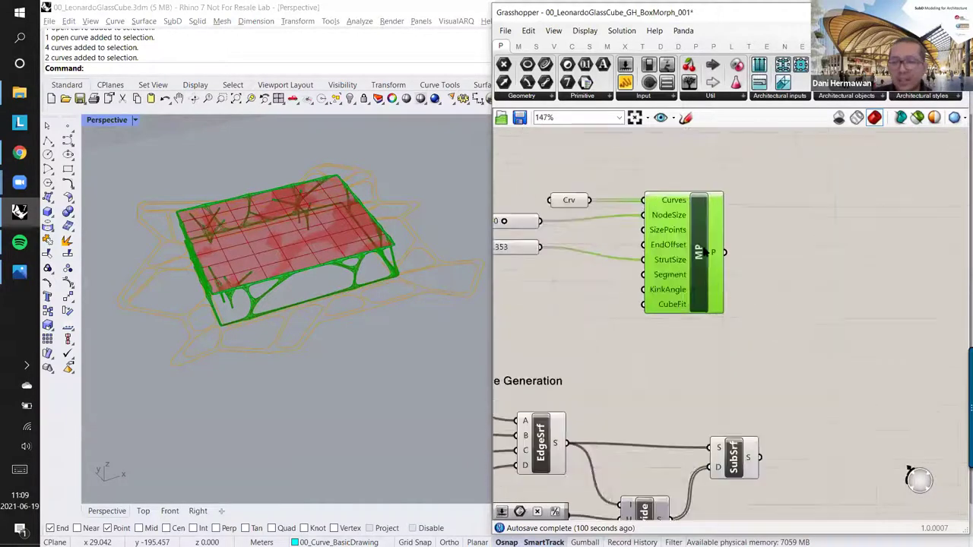
{"action": "right_click", "coordinate": [703, 251]}
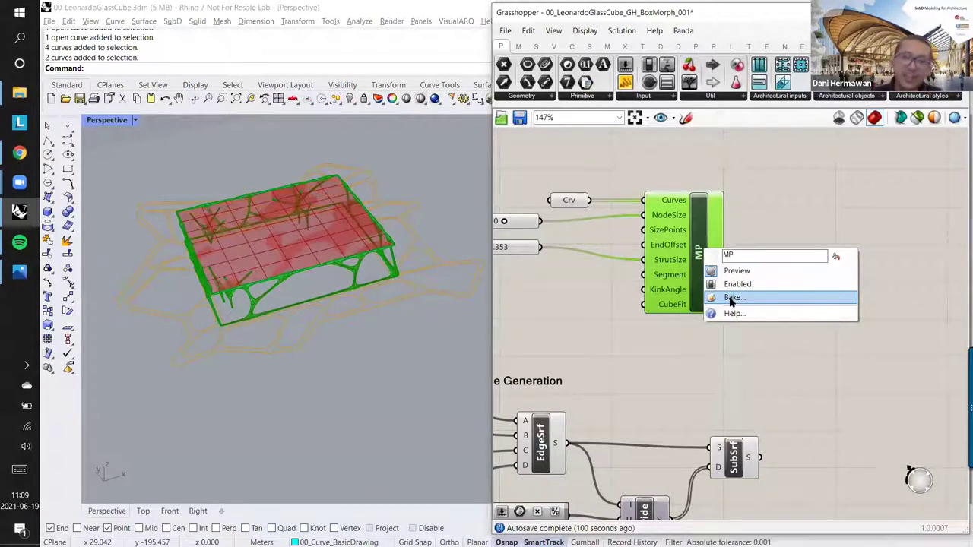
{"action": "left_click", "coordinate": [730, 300]}
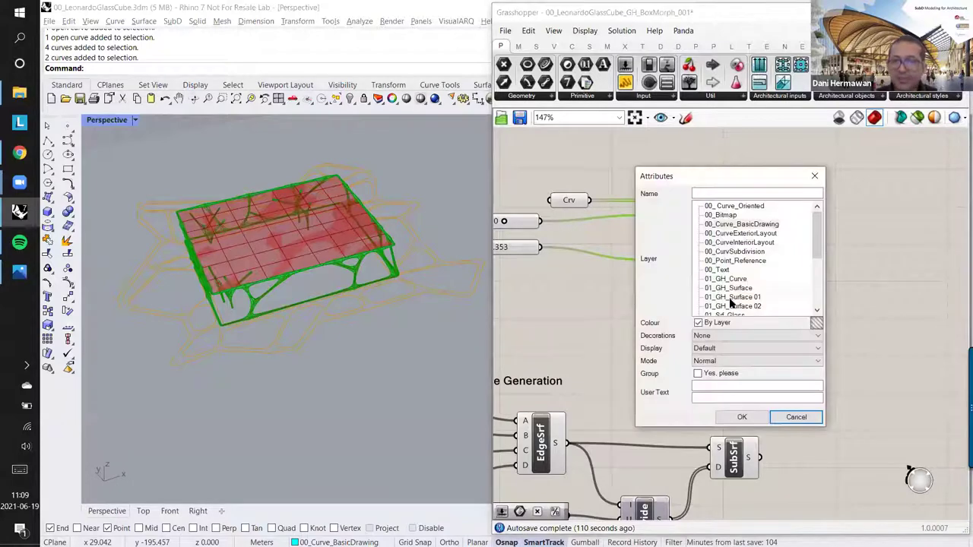
{"action": "mouse_move", "coordinate": [816, 231]}
{"action": "left_mouse_down"}
{"action": "mouse_move", "coordinate": [809, 287]}
{"action": "mouse_move", "coordinate": [805, 224]}
{"action": "left_mouse_up"}
{"action": "scroll", "coordinate": [806, 228], "scroll_direction": "down", "scroll_amount": 5}
{"action": "scroll", "coordinate": [786, 237], "scroll_direction": "up", "scroll_amount": 5}
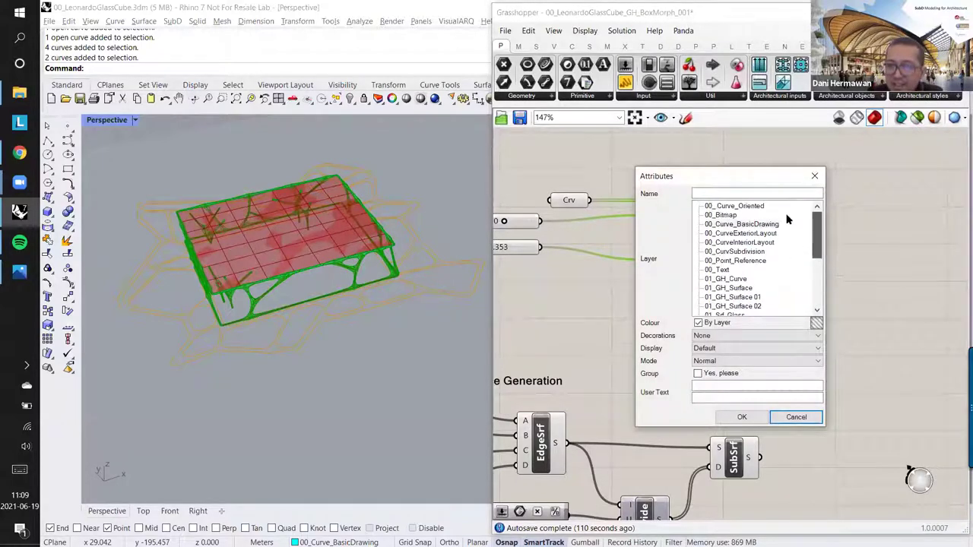
{"action": "scroll", "coordinate": [790, 239], "scroll_direction": "down", "scroll_amount": 1}
{"action": "scroll", "coordinate": [791, 237], "scroll_direction": "up", "scroll_amount": 1}
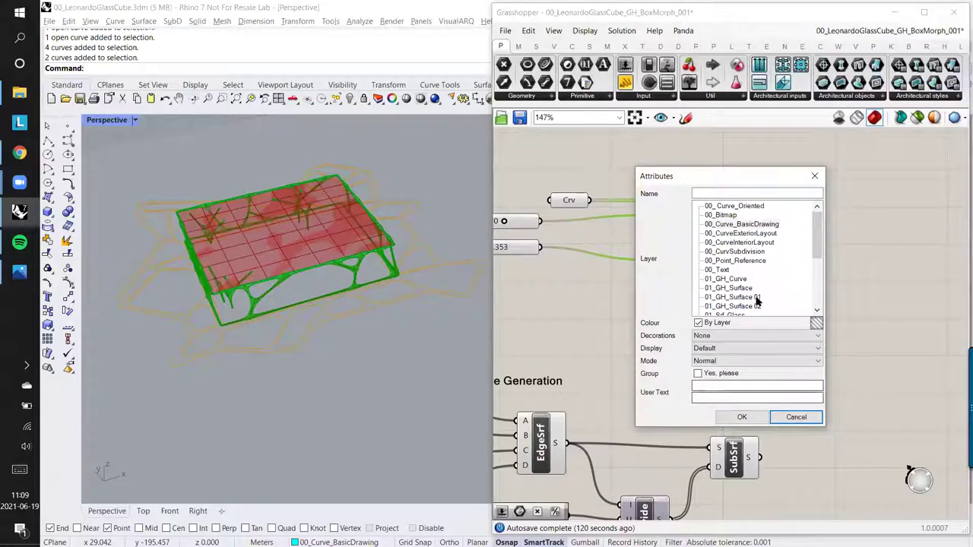
{"action": "left_click", "coordinate": [783, 419]}
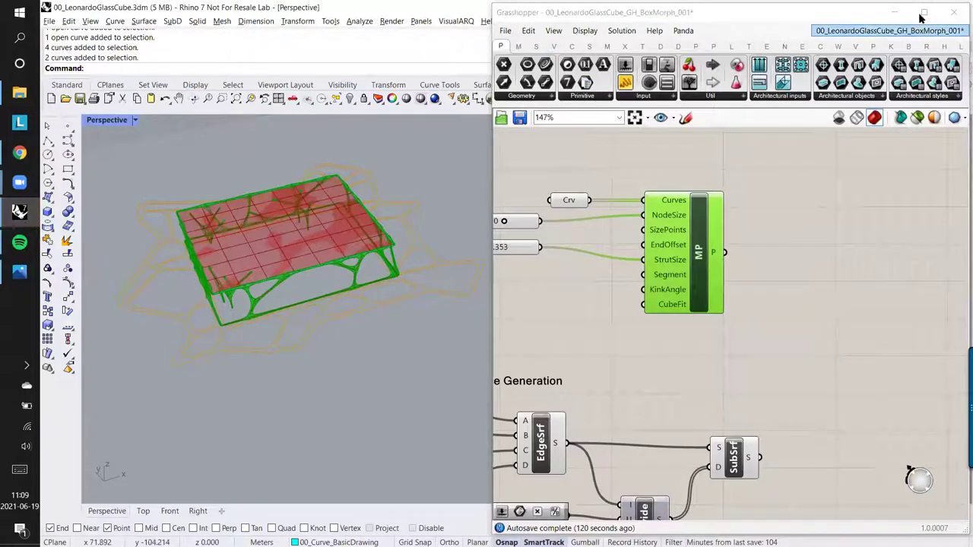
Step: Minimise Grasshopper and turn on the 01_GH_Surface layer in Rhino
{"action": "left_click", "coordinate": [893, 13]}
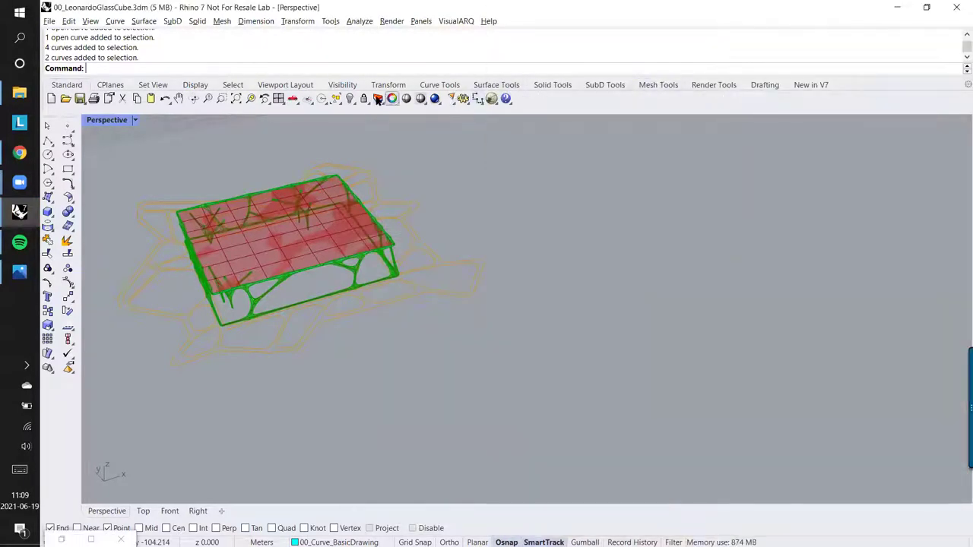
{"action": "left_click", "coordinate": [378, 99]}
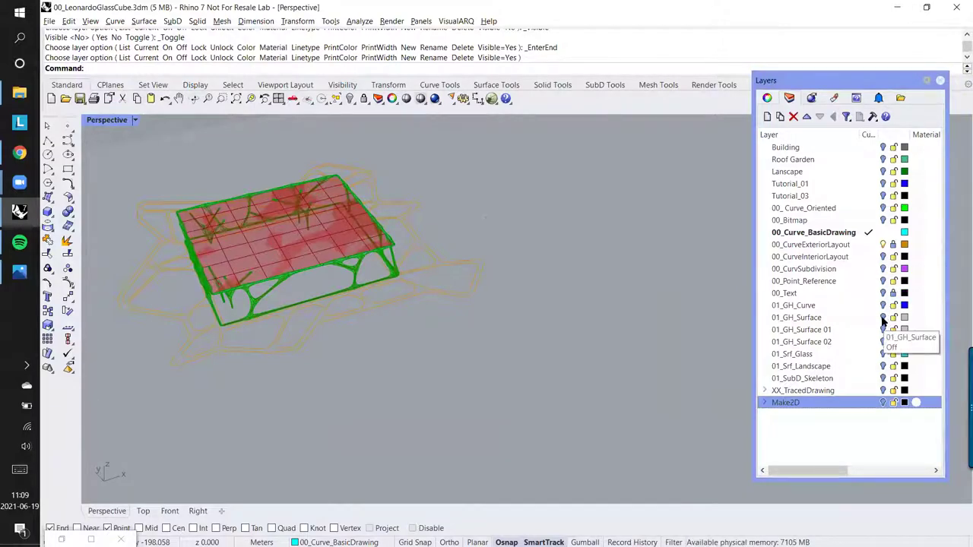
{"action": "left_click", "coordinate": [883, 319]}
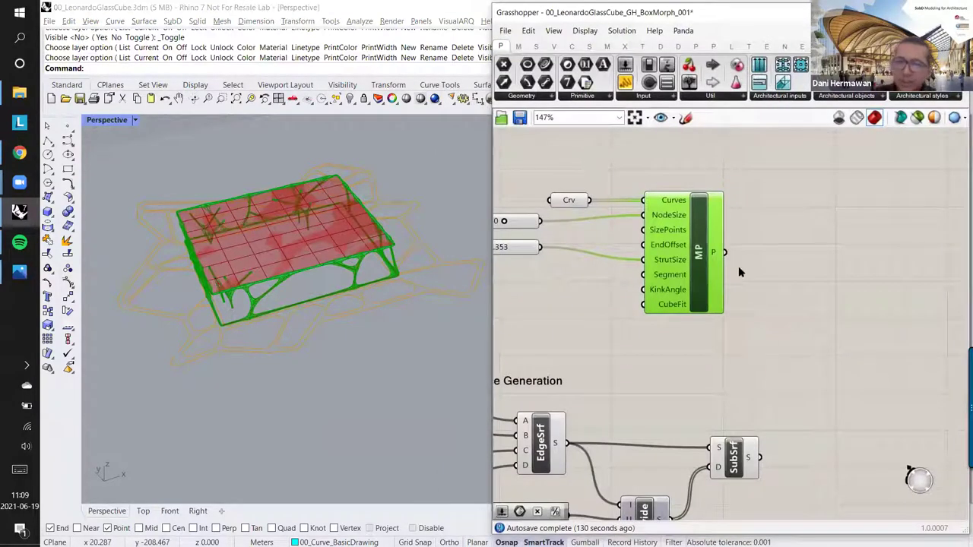
Step: Back in Grasshopper, bake the MultiPipe component onto the 01_GH_Surface layer with grouping enabled
{"action": "right_click_drag", "start_coordinate": [727, 326], "coordinate": [735, 319]}
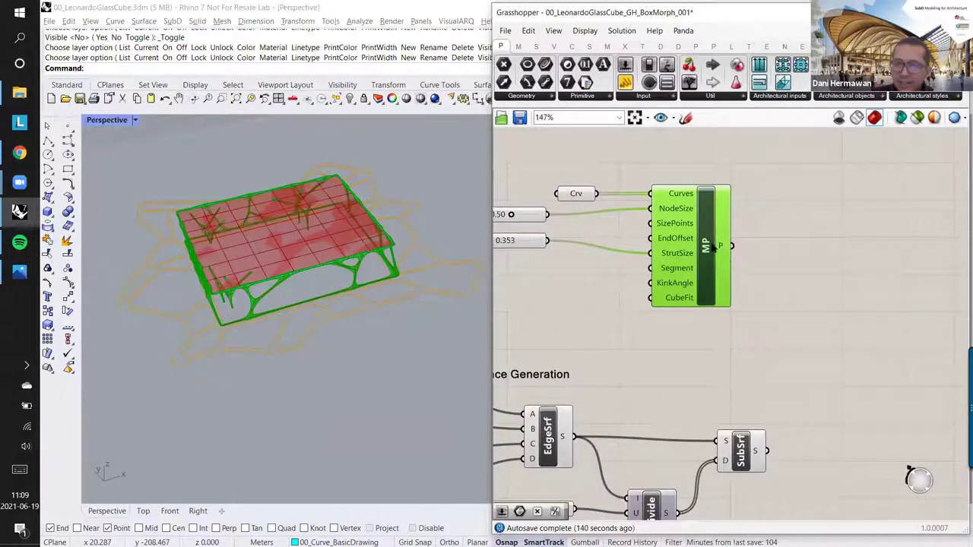
{"action": "right_click", "coordinate": [704, 244]}
{"action": "left_click", "coordinate": [735, 285]}
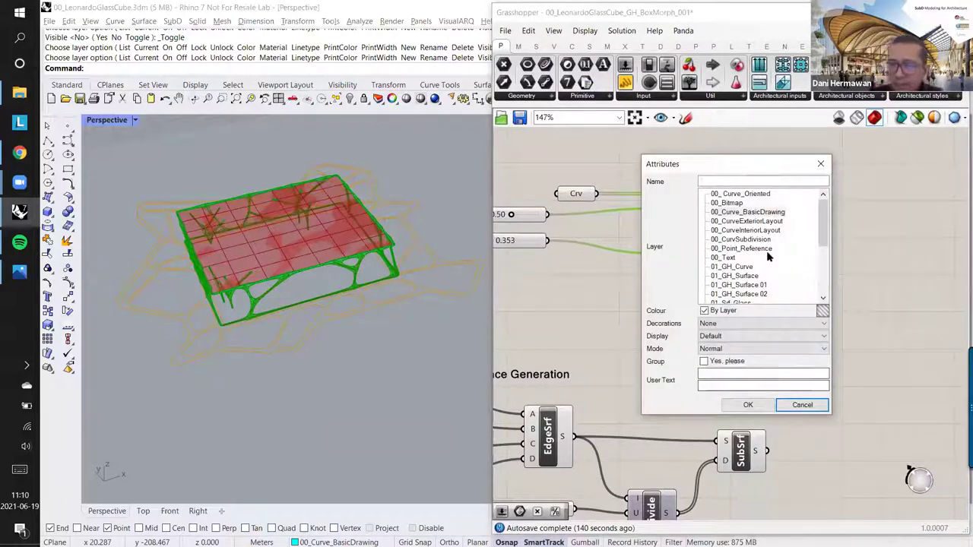
{"action": "scroll", "coordinate": [765, 266], "scroll_direction": "down", "scroll_amount": 1}
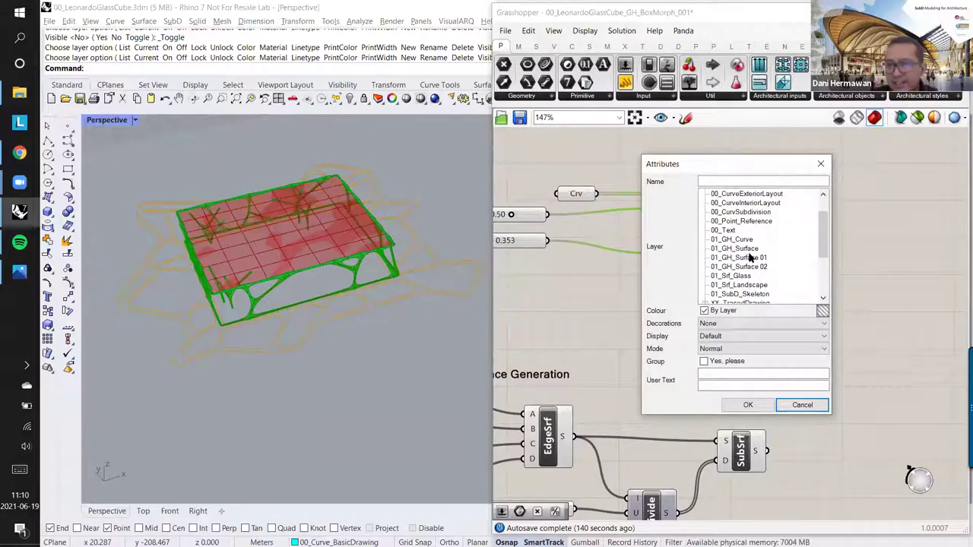
{"action": "left_click", "coordinate": [748, 252]}
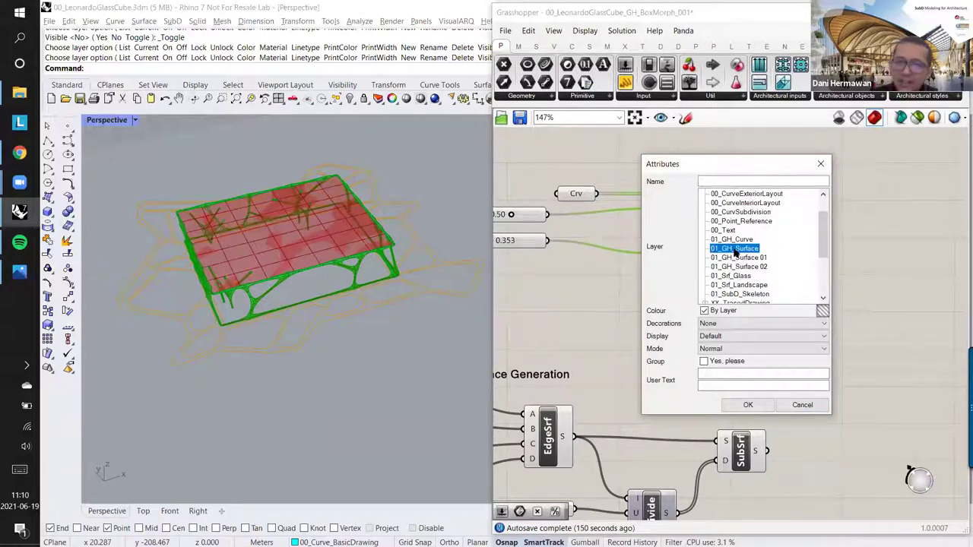
{"action": "left_click", "coordinate": [707, 362]}
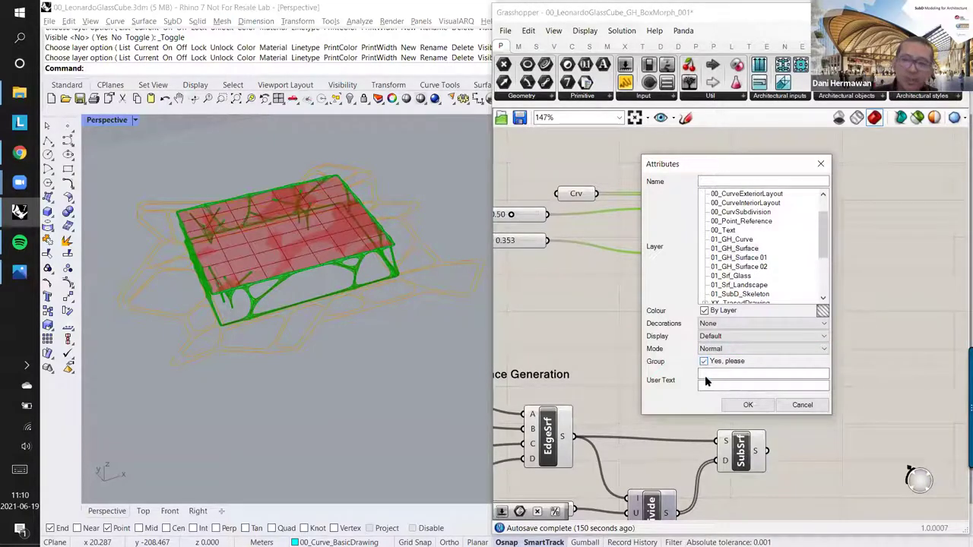
{"action": "left_click", "coordinate": [749, 405]}
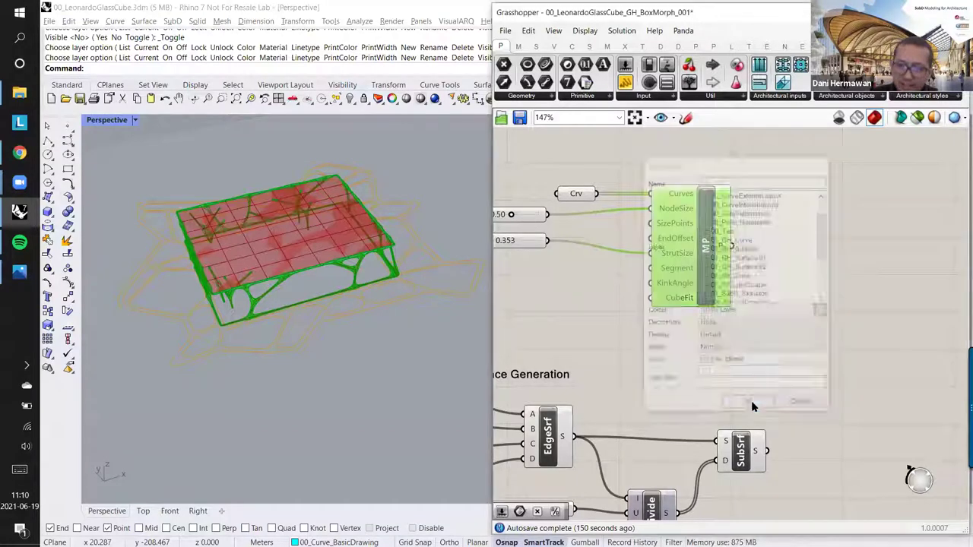
Step: Inspect the branching frame, minimise Grasshopper, and make the 01_GH_Surface layer visible in Rhino
{"action": "left_click", "coordinate": [342, 268]}
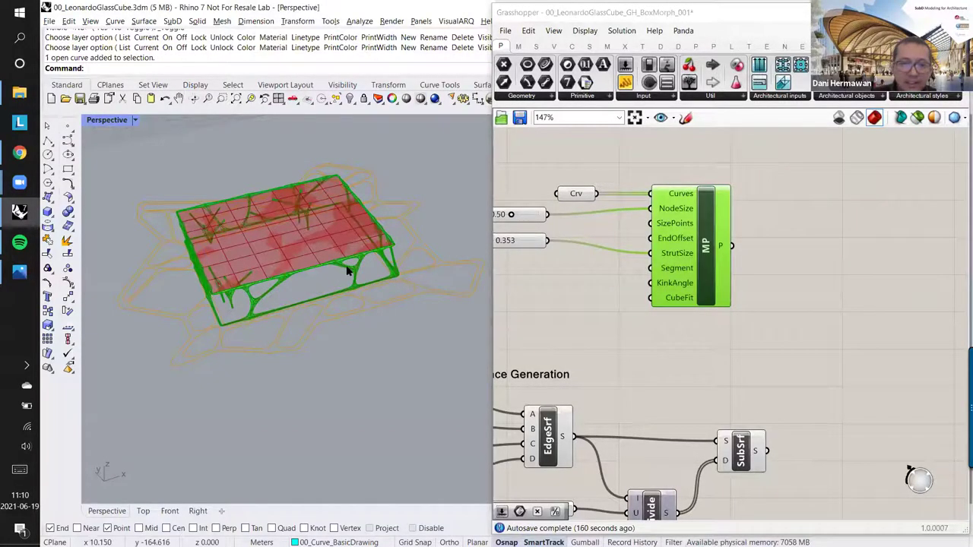
{"action": "right_click_drag", "start_coordinate": [332, 264], "coordinate": [348, 246]}
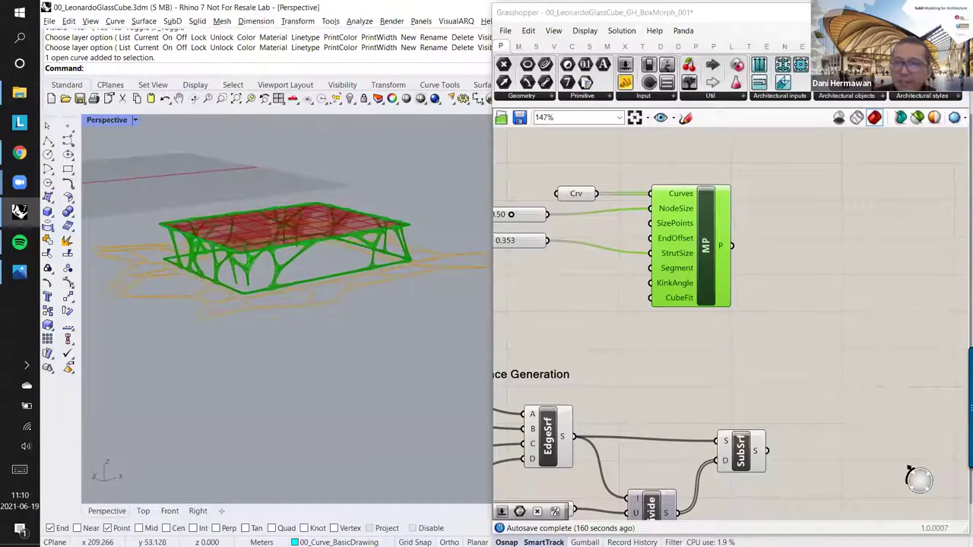
{"action": "left_click", "coordinate": [899, 12]}
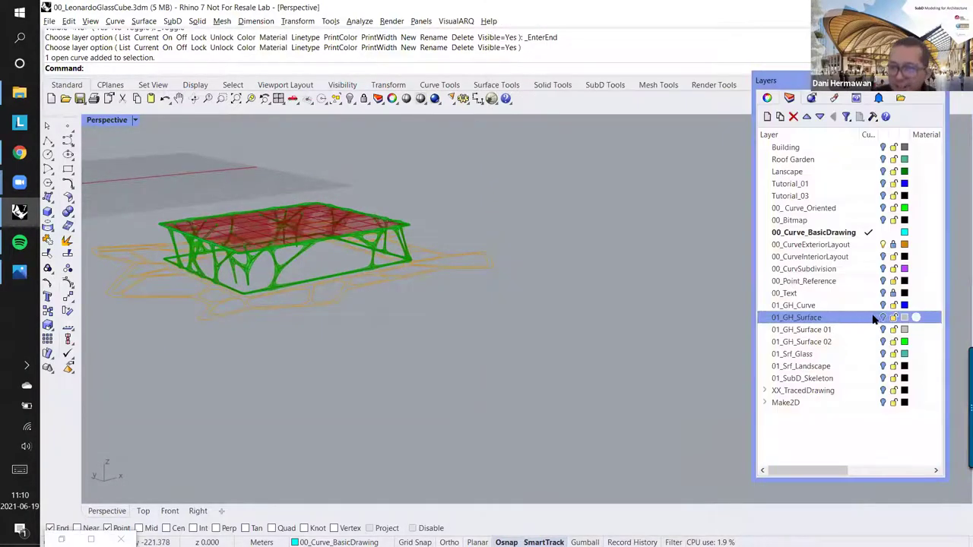
{"action": "left_click", "coordinate": [883, 316]}
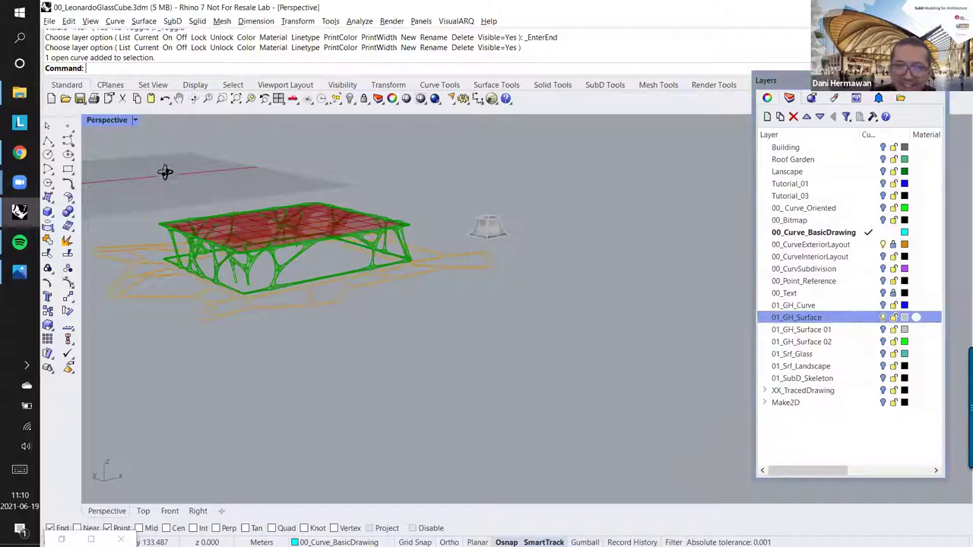
Step: Delete the baked MultiPipe SubD from the Rhino model
{"action": "right_click_drag", "start_coordinate": [165, 171], "coordinate": [386, 330]}
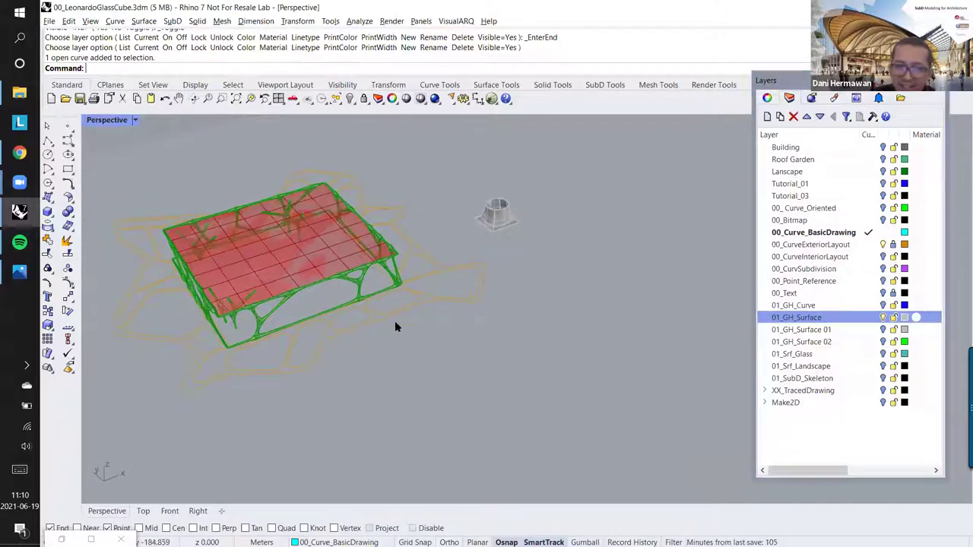
{"action": "left_click", "coordinate": [361, 291]}
{"action": "key", "text": "Delete"}
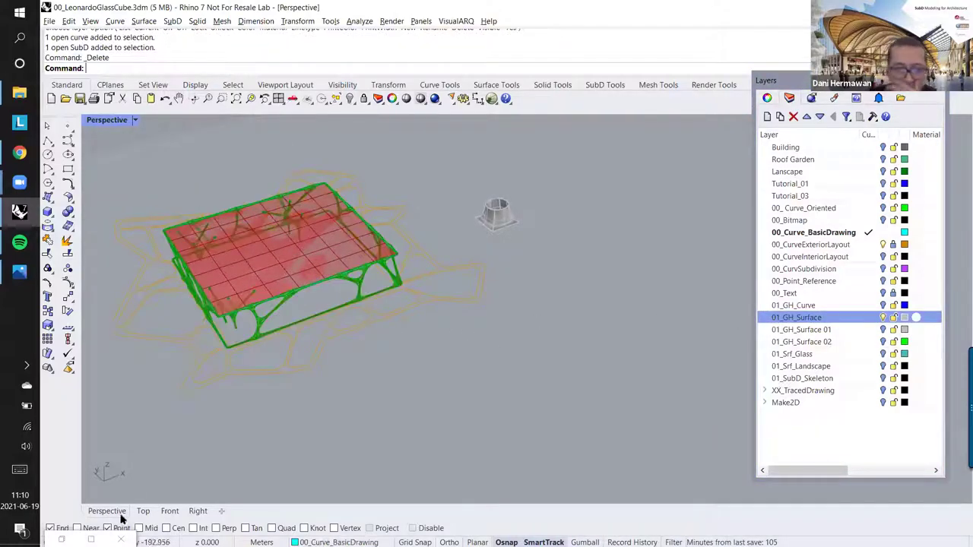
Step: Restore Grasshopper, rebake the MultiPipe component onto the 01_GH_Surface layer with grouping enabled, and select the baked SubD to check it
{"action": "left_click", "coordinate": [61, 539]}
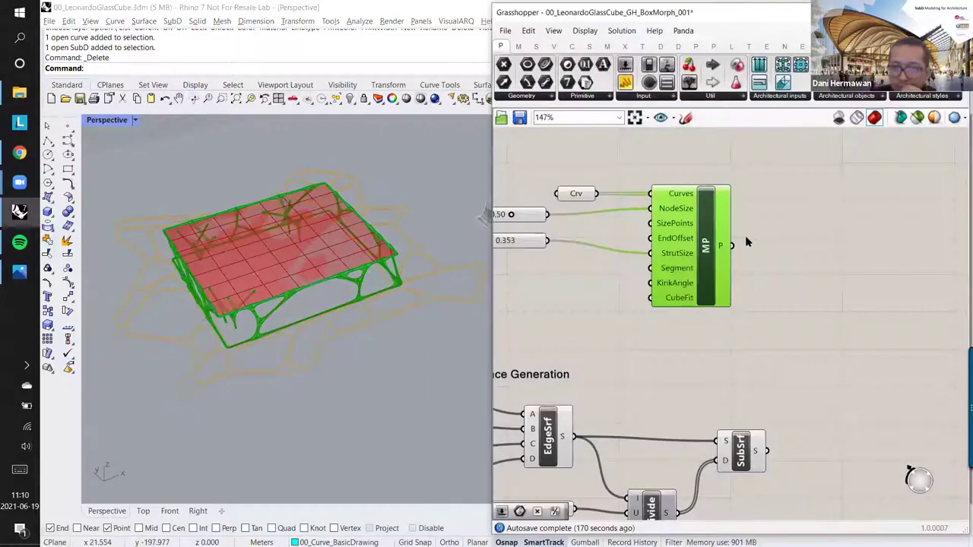
{"action": "right_click", "coordinate": [705, 246]}
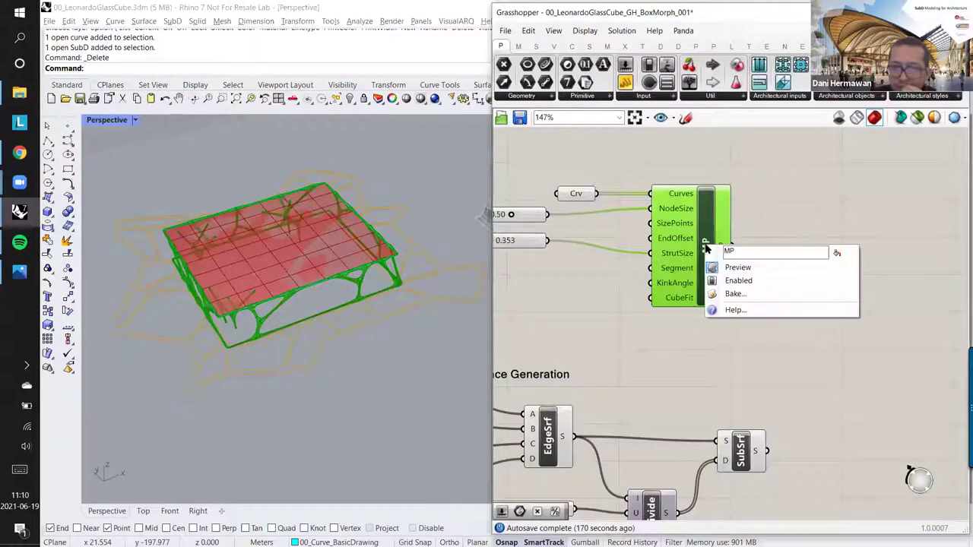
{"action": "left_click", "coordinate": [721, 292]}
{"action": "left_click", "coordinate": [755, 278]}
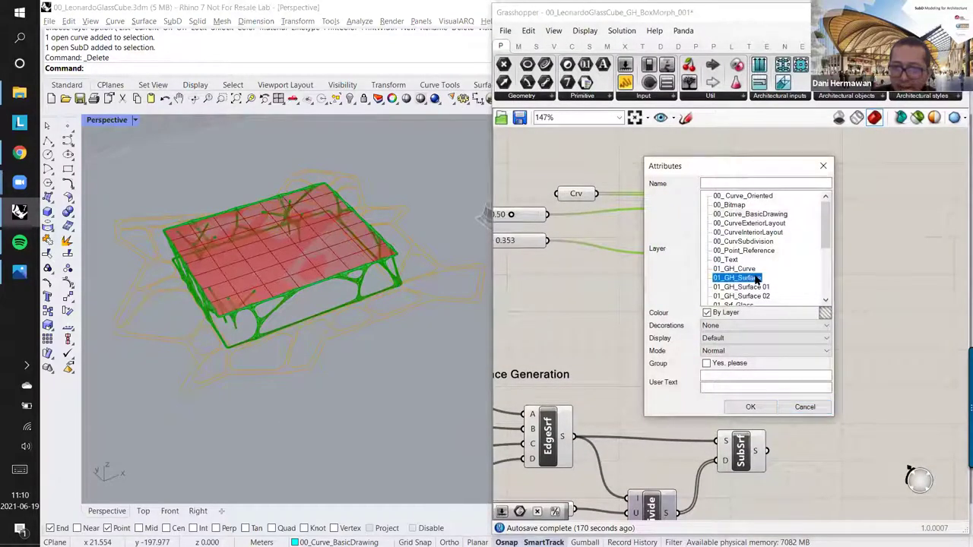
{"action": "left_click", "coordinate": [707, 366]}
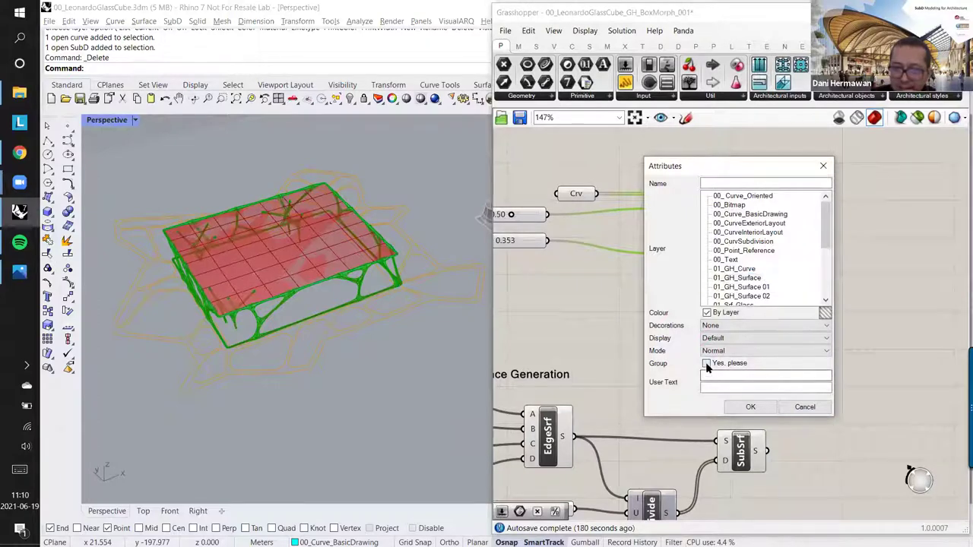
{"action": "left_click", "coordinate": [750, 408]}
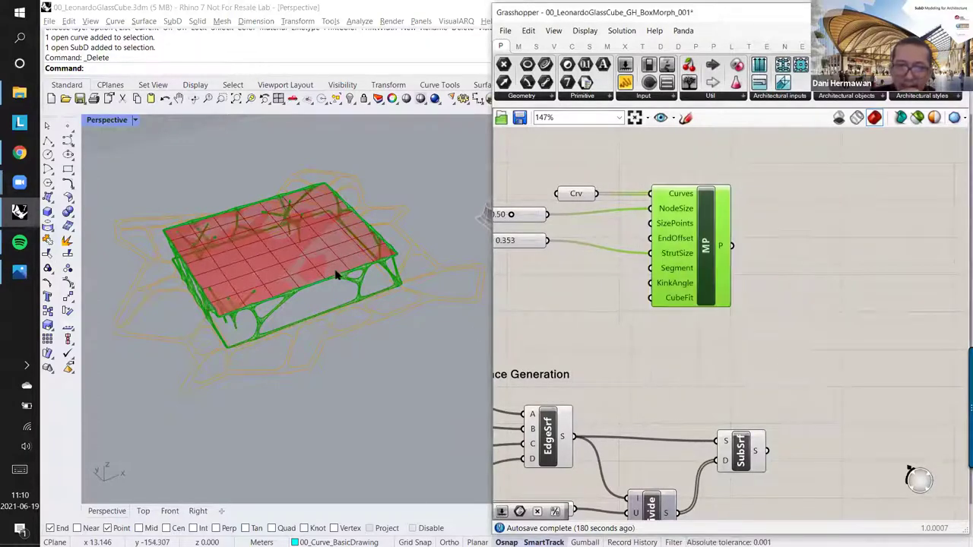
{"action": "left_click", "coordinate": [346, 285]}
{"action": "right_click_drag", "start_coordinate": [347, 282], "coordinate": [357, 342]}
Step: Bake the SubSrf output of the Surface Generation definition onto the 01_GH_Surface layer with grouping enabled
{"action": "scroll", "coordinate": [686, 332], "scroll_direction": "down", "scroll_amount": 3}
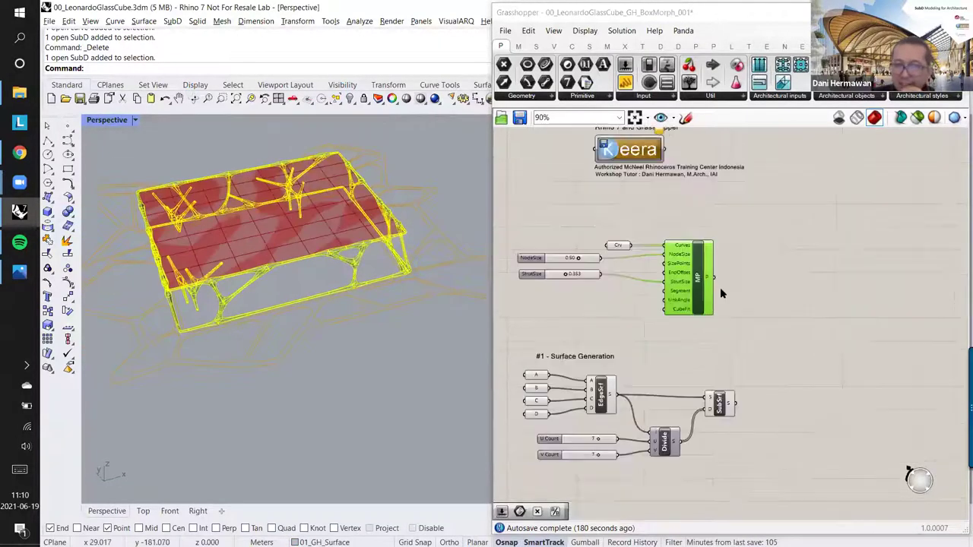
{"action": "scroll", "coordinate": [720, 290], "scroll_direction": "up", "scroll_amount": 1}
{"action": "right_click_drag", "start_coordinate": [722, 429], "coordinate": [758, 351]}
{"action": "scroll", "coordinate": [759, 352], "scroll_direction": "up", "scroll_amount": 2}
{"action": "left_click", "coordinate": [755, 338]}
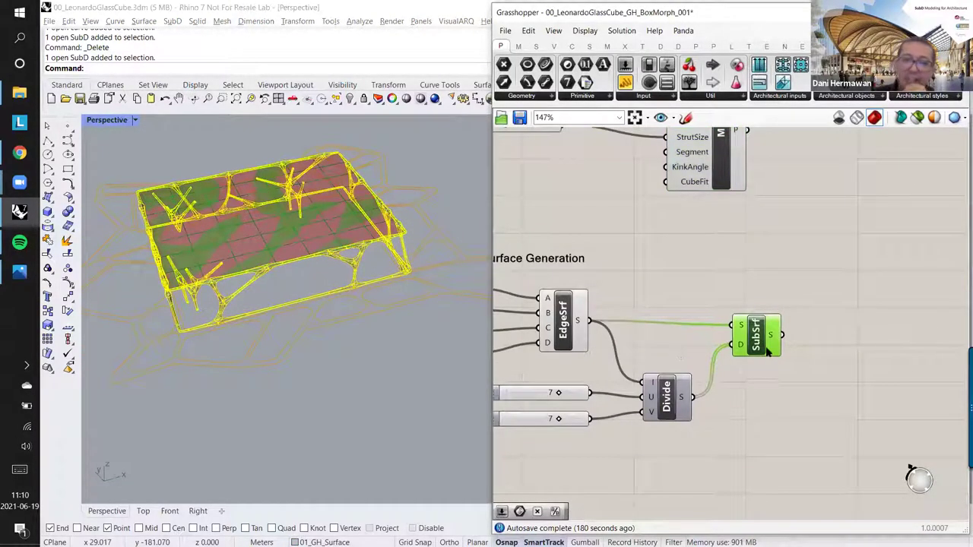
{"action": "right_click", "coordinate": [775, 336]}
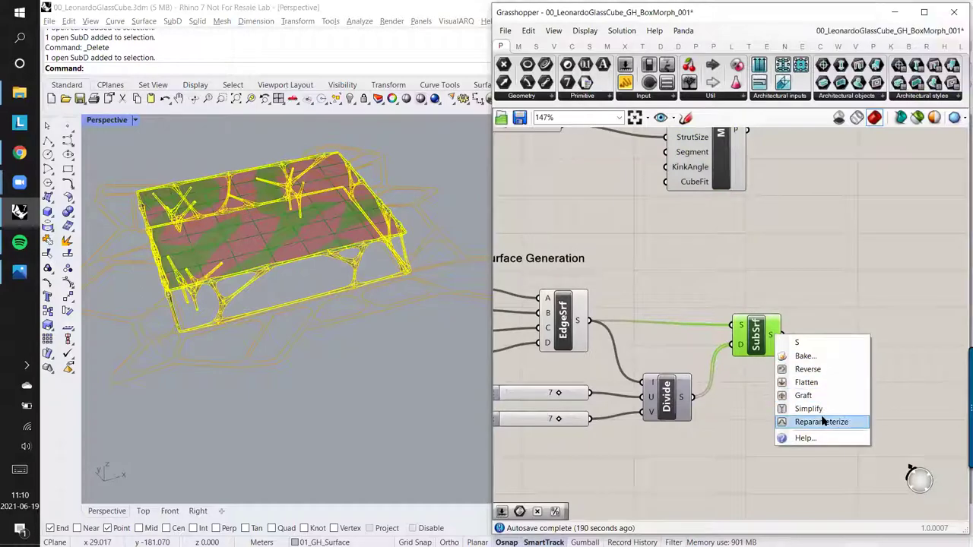
{"action": "left_click", "coordinate": [802, 356]}
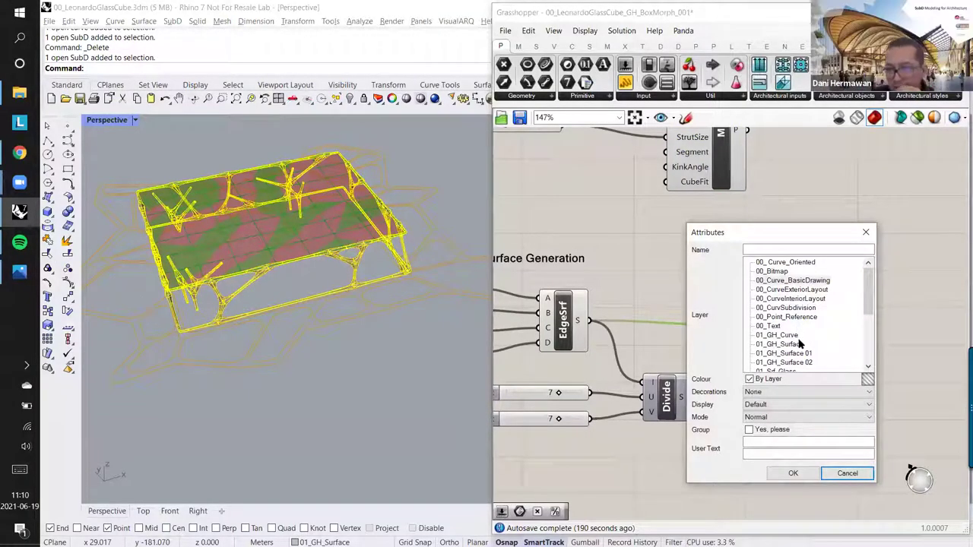
{"action": "left_click", "coordinate": [798, 347]}
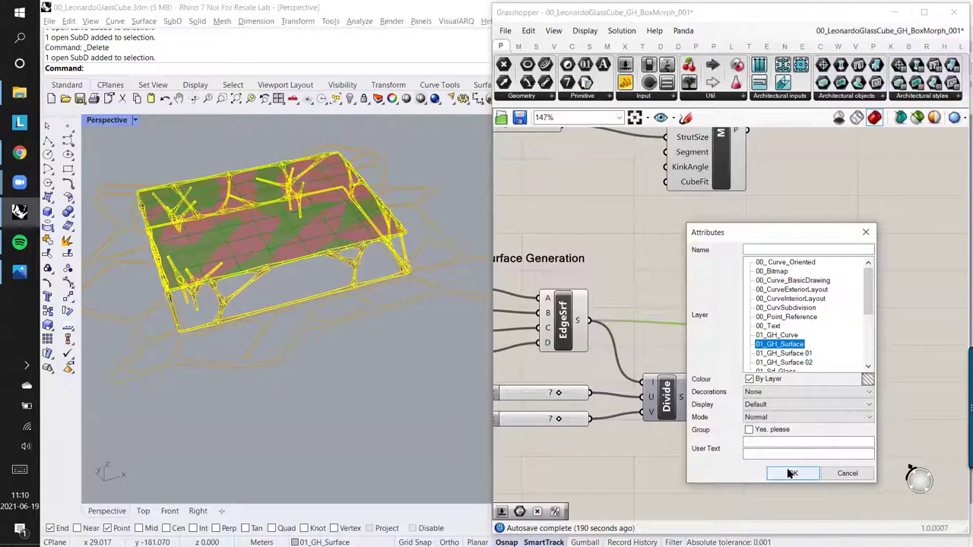
{"action": "left_click_drag", "start_coordinate": [788, 470], "coordinate": [705, 486]}
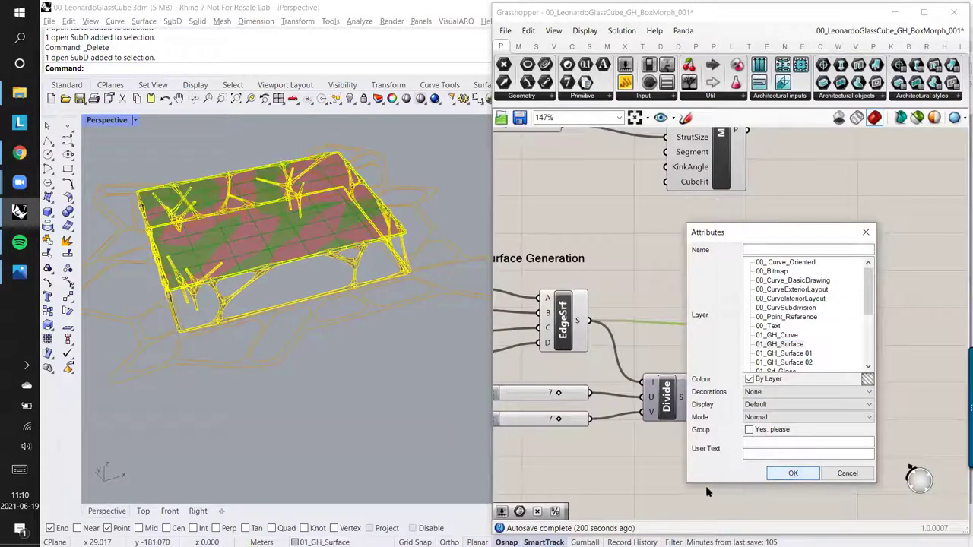
{"action": "left_click", "coordinate": [749, 431]}
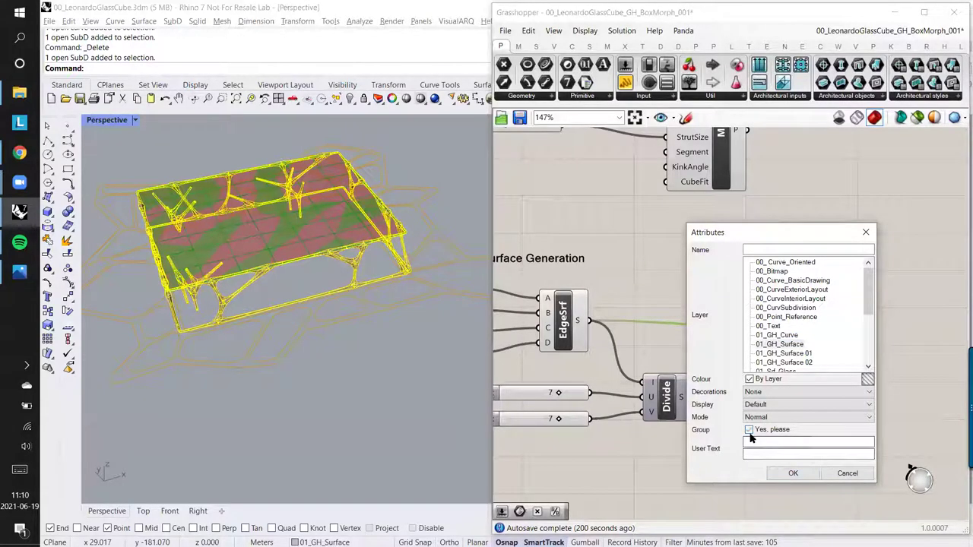
{"action": "left_click", "coordinate": [794, 473]}
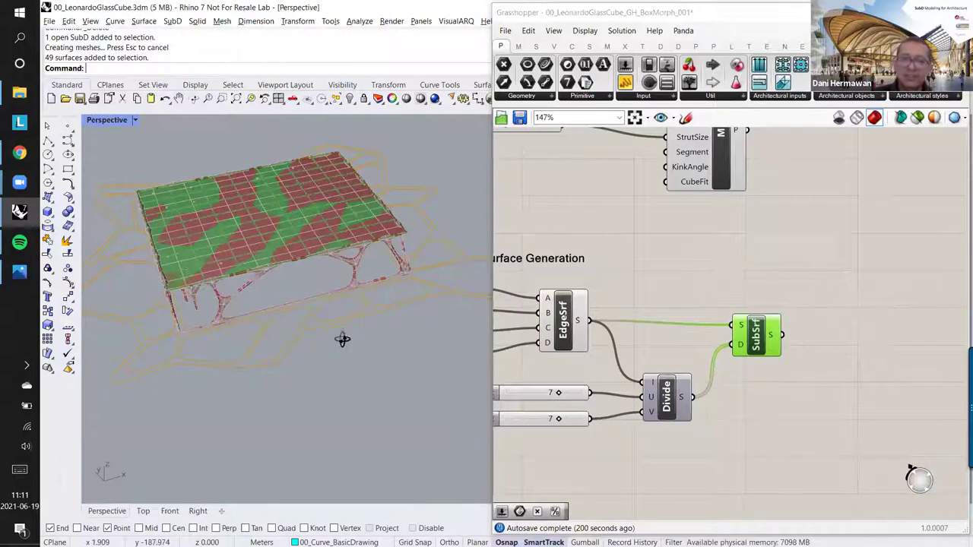
Step: Select the baked roof surfaces and pipe SubD in turn and examine them from several angles against the Grasshopper definitions
{"action": "right_click_drag", "start_coordinate": [341, 339], "coordinate": [301, 238]}
{"action": "left_click", "coordinate": [301, 238]}
{"action": "left_click", "coordinate": [451, 217]}
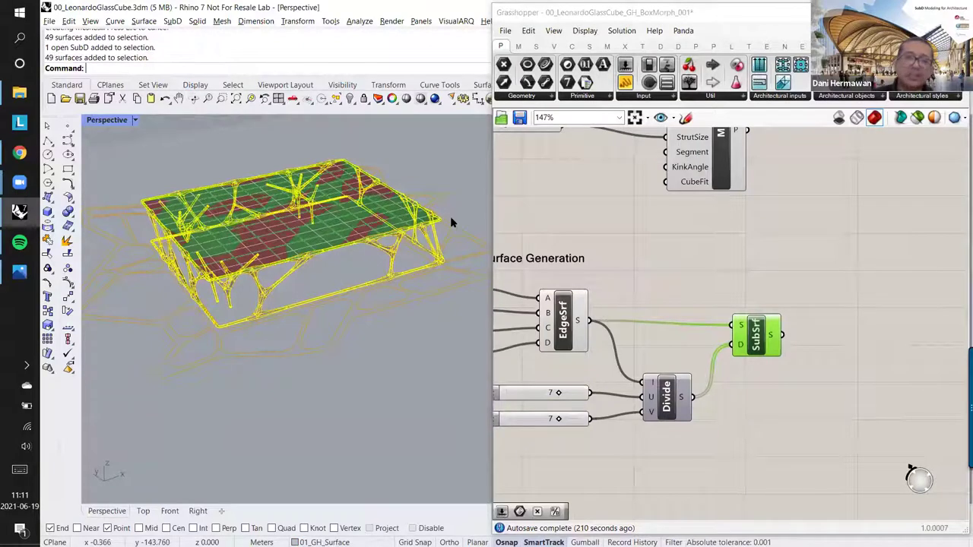
{"action": "right_click_drag", "start_coordinate": [451, 217], "coordinate": [373, 249]}
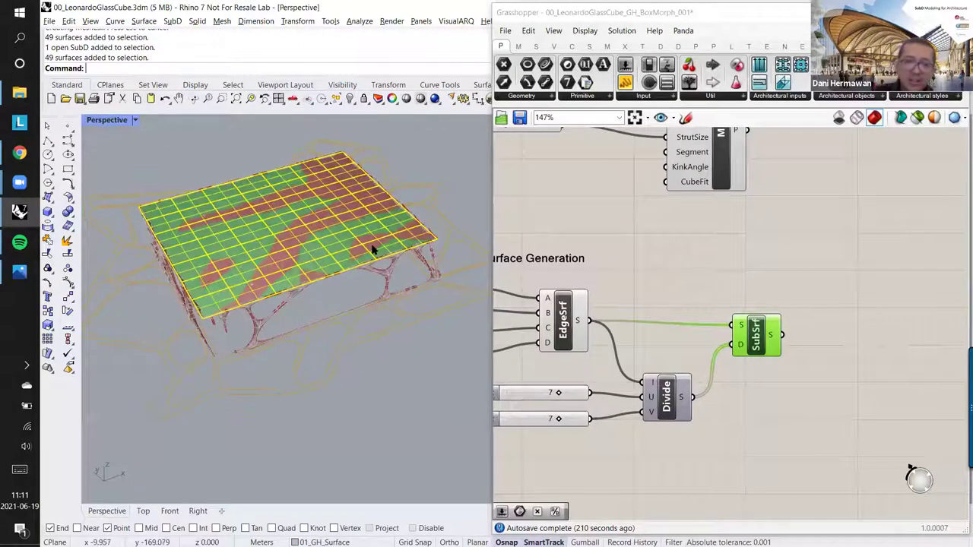
{"action": "left_click", "coordinate": [378, 272]}
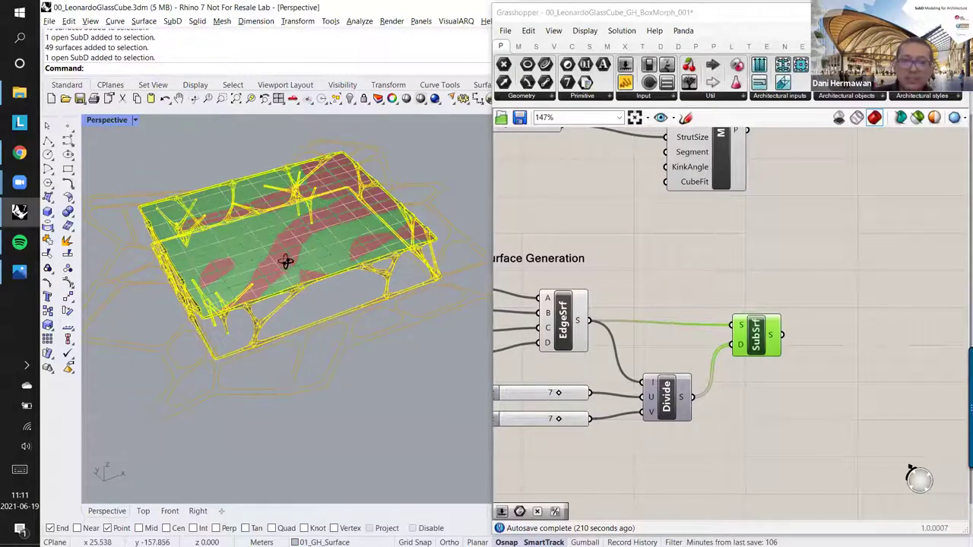
{"action": "left_click", "coordinate": [292, 210]}
{"action": "left_click", "coordinate": [314, 238]}
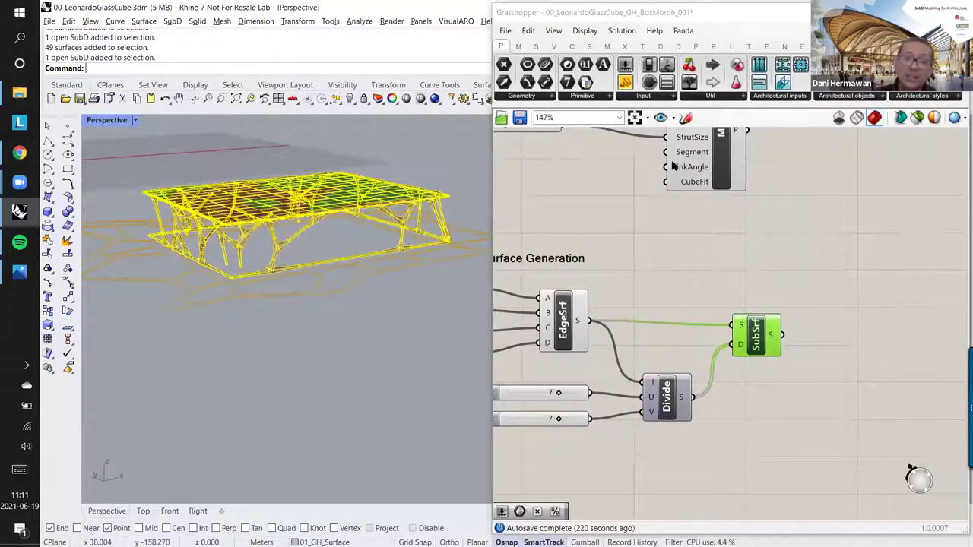
{"action": "scroll", "coordinate": [753, 308], "scroll_direction": "down", "scroll_amount": 4}
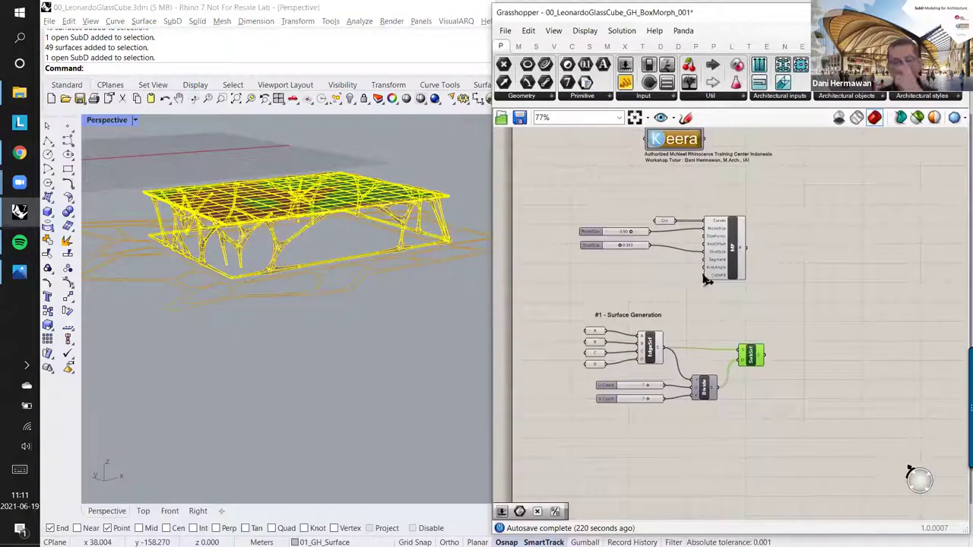
{"action": "left_click", "coordinate": [376, 315]}
{"action": "right_click_drag", "start_coordinate": [362, 305], "coordinate": [359, 311]}
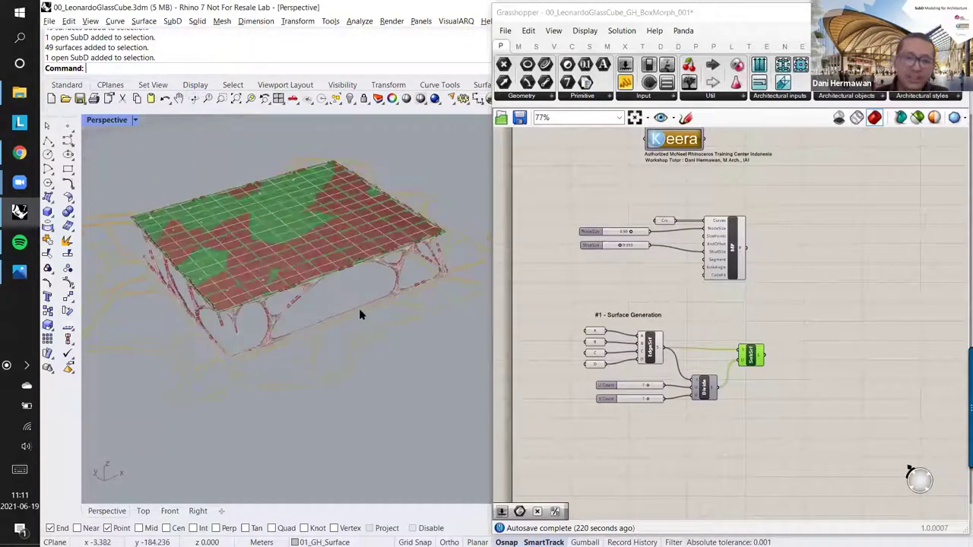
{"action": "right_click_drag", "start_coordinate": [337, 259], "coordinate": [395, 254]}
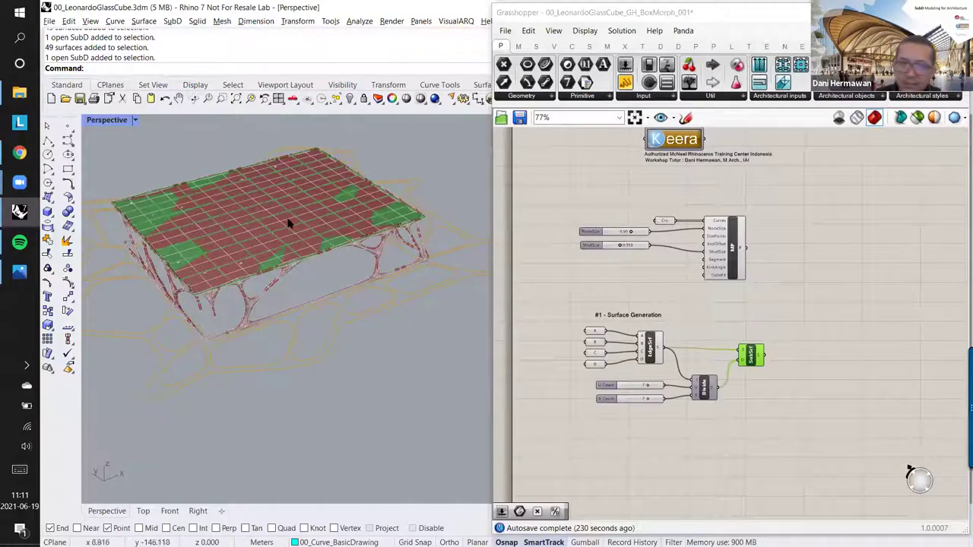
{"action": "right_click_drag", "start_coordinate": [291, 224], "coordinate": [321, 218], "text": "shift"}
Step: Compare the shaded Grasshopper preview with the baked geometry, then leave all preview geometry turned off
{"action": "left_click", "coordinate": [918, 119]}
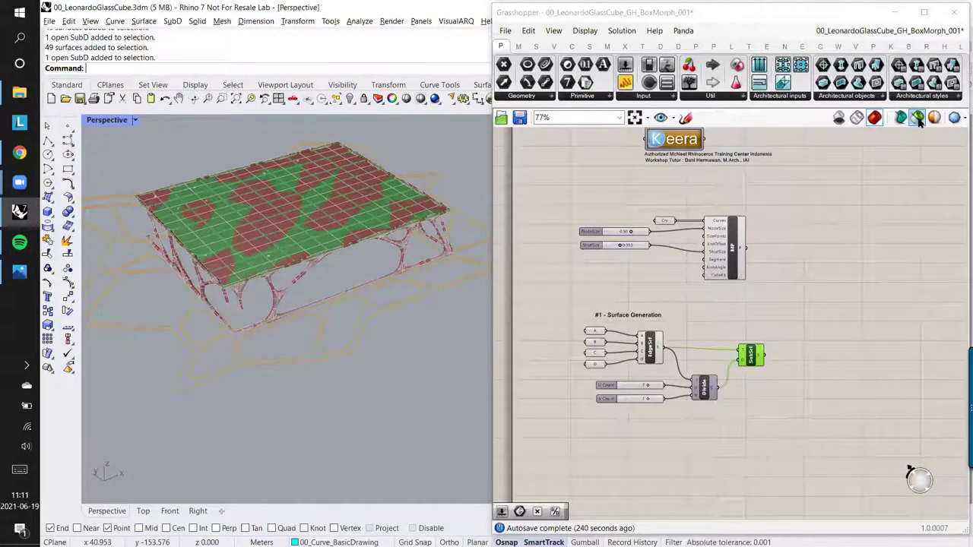
{"action": "left_click", "coordinate": [840, 118]}
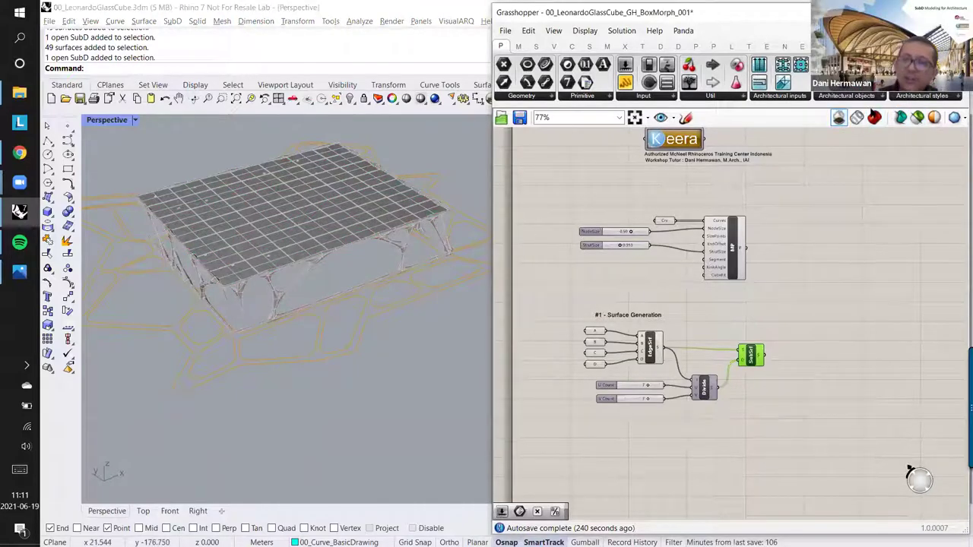
{"action": "left_click", "coordinate": [874, 118]}
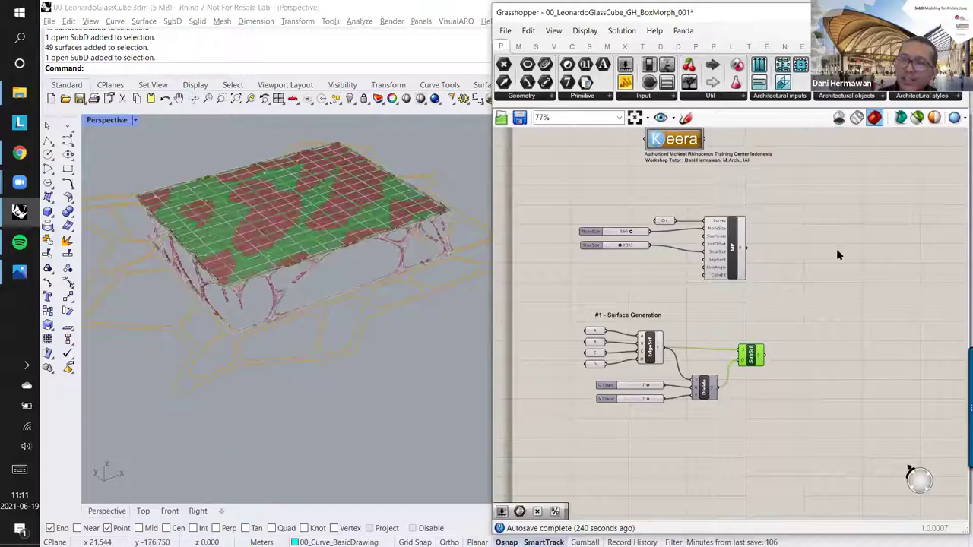
{"action": "left_click", "coordinate": [840, 118]}
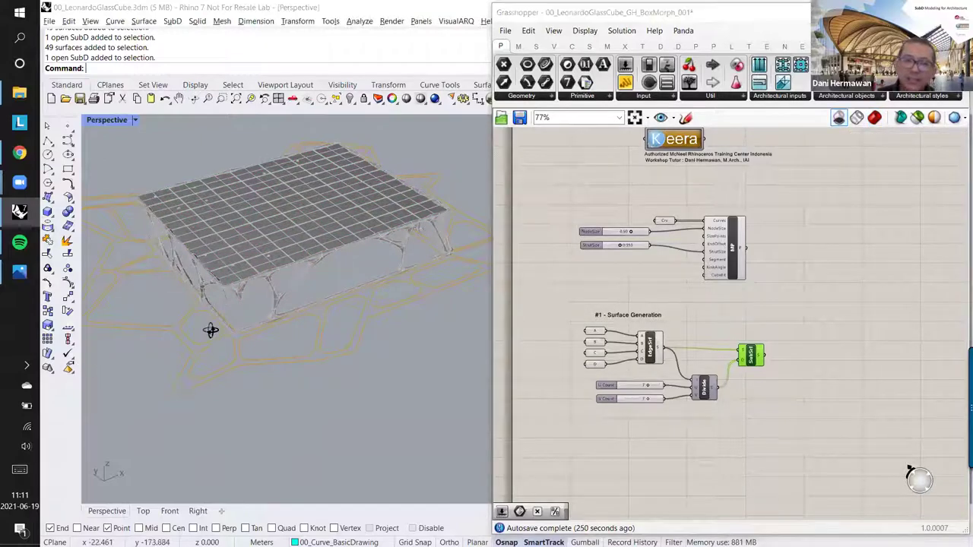
Step: Examine the baked branching structure and its smooth node joints up close and from a distance in the perspective view
{"action": "right_click_drag", "start_coordinate": [210, 330], "coordinate": [210, 279]}
{"action": "scroll", "coordinate": [210, 279], "scroll_direction": "up", "scroll_amount": 3}
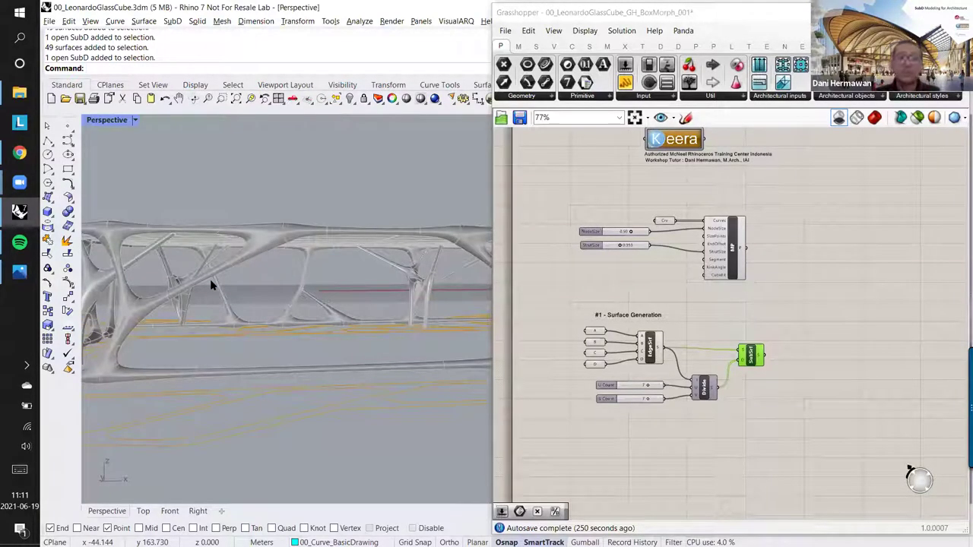
{"action": "scroll", "coordinate": [306, 252], "scroll_direction": "down", "scroll_amount": 4}
{"action": "right_click_drag", "start_coordinate": [306, 251], "coordinate": [346, 249]}
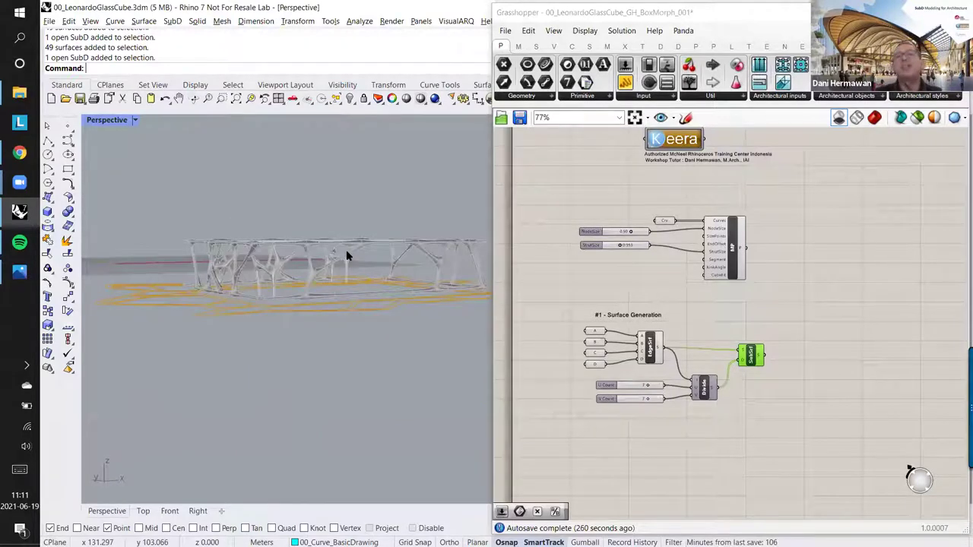
{"action": "right_click_drag", "start_coordinate": [369, 260], "coordinate": [328, 263]}
{"action": "scroll", "coordinate": [328, 264], "scroll_direction": "up", "scroll_amount": 5}
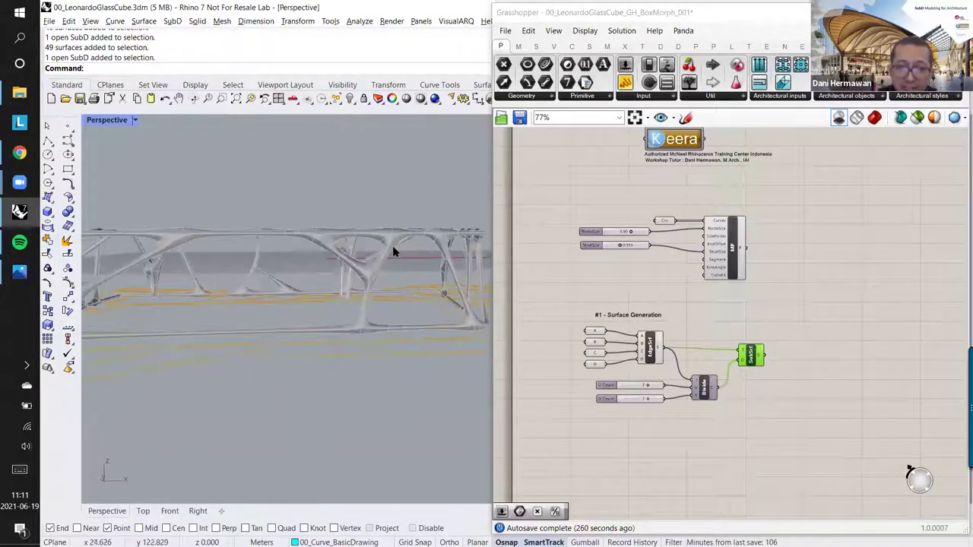
{"action": "right_click_drag", "start_coordinate": [327, 234], "coordinate": [408, 176]}
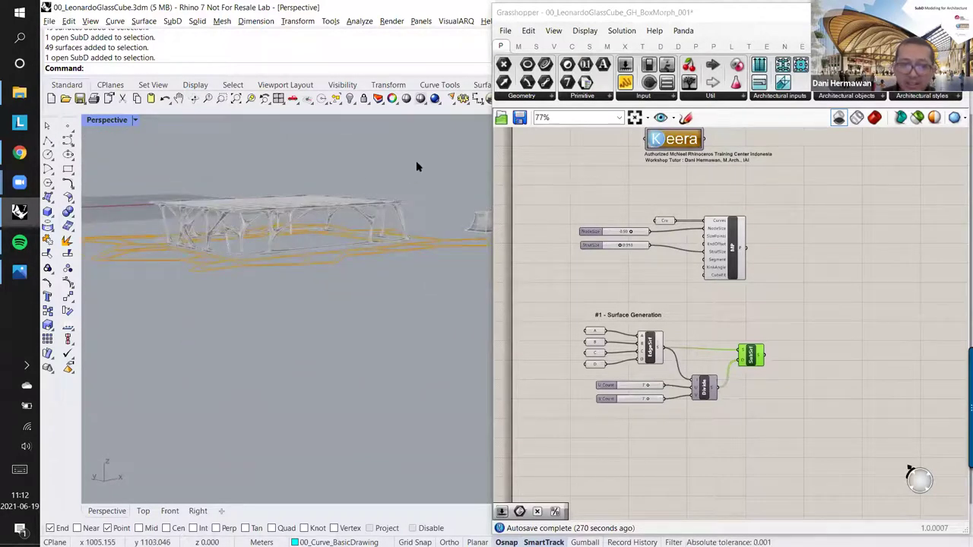
Step: Select the baked roof surfaces, the pipe frame SubD and the accompanying curves together in the perspective view
{"action": "left_click_drag", "start_coordinate": [416, 161], "coordinate": [144, 220]}
{"action": "right_click_drag", "start_coordinate": [192, 220], "coordinate": [254, 243]}
{"action": "scroll", "coordinate": [254, 243], "scroll_direction": "up", "scroll_amount": 7}
{"action": "right_click_drag", "start_coordinate": [327, 261], "coordinate": [456, 228]}
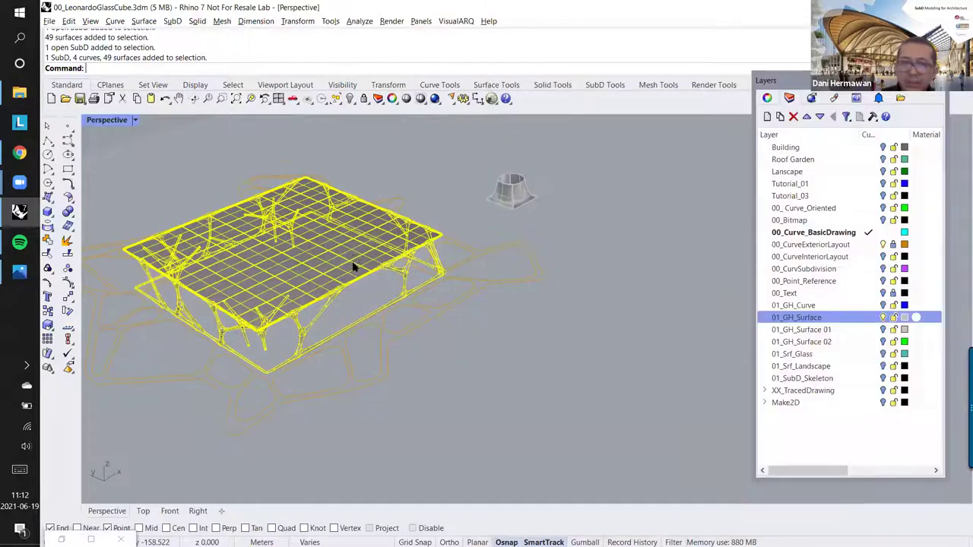
{"action": "mouse_move", "coordinate": [352, 261]}
{"action": "right_mouse_down"}
{"action": "mouse_move", "coordinate": [395, 239]}
{"action": "mouse_move", "coordinate": [382, 254]}
{"action": "right_mouse_up"}
{"action": "type", "text": "Make2D"}
{"action": "key", "text": "Return"}
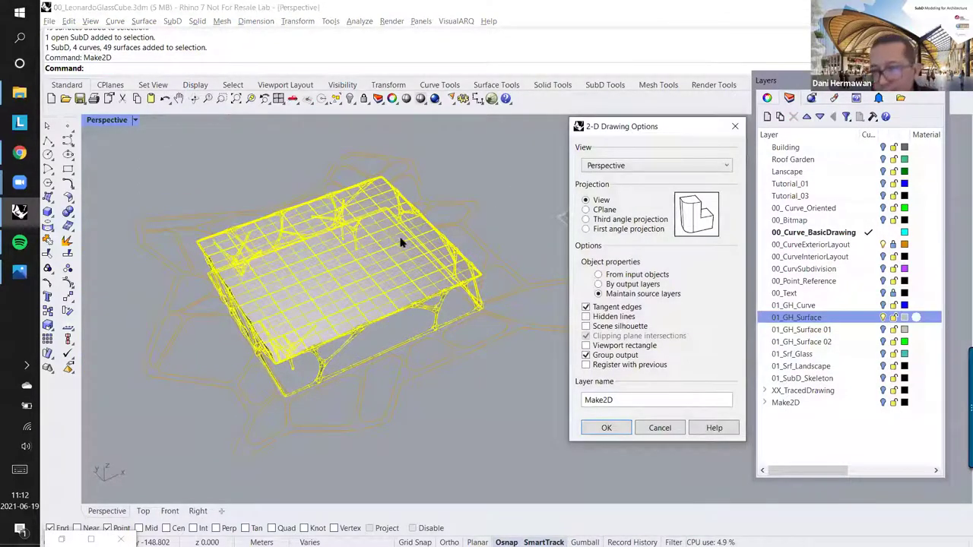
{"action": "left_click", "coordinate": [674, 430]}
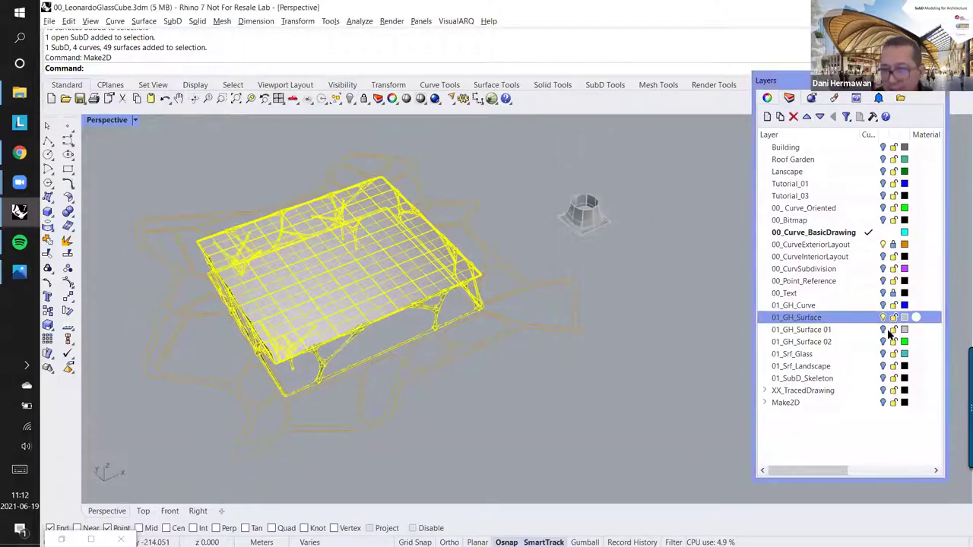
Step: Set the colour of the 01_GH_Surface layer to Black
{"action": "left_click", "coordinate": [904, 318]}
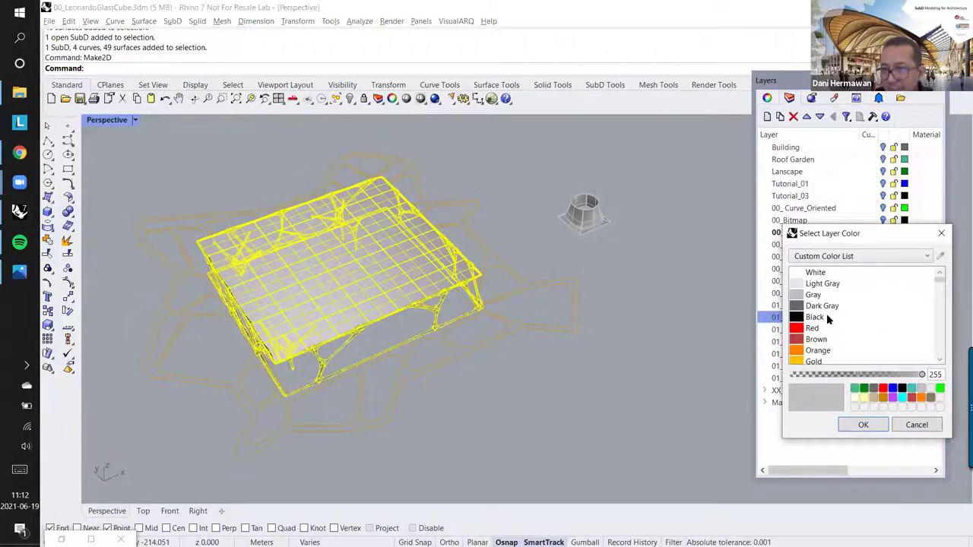
{"action": "left_click", "coordinate": [826, 317]}
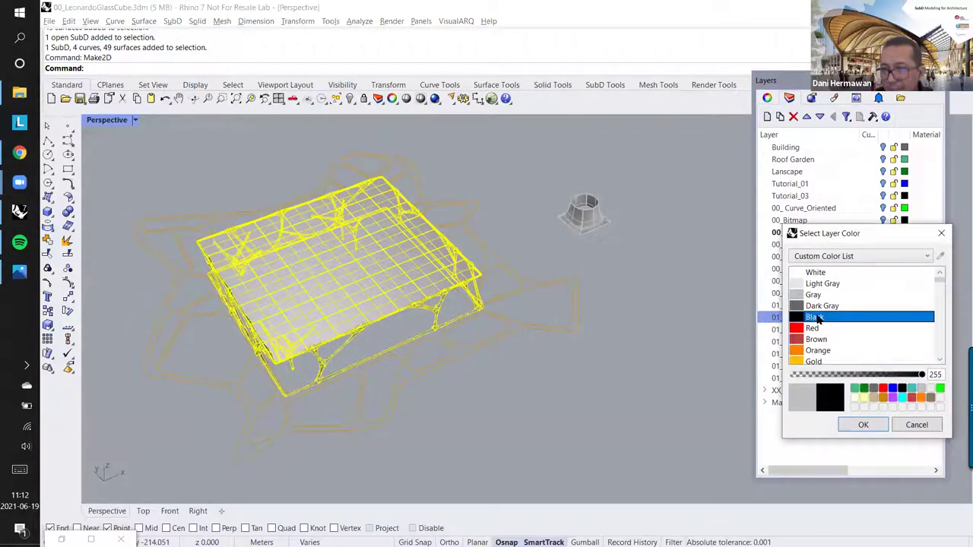
{"action": "left_click", "coordinate": [862, 426]}
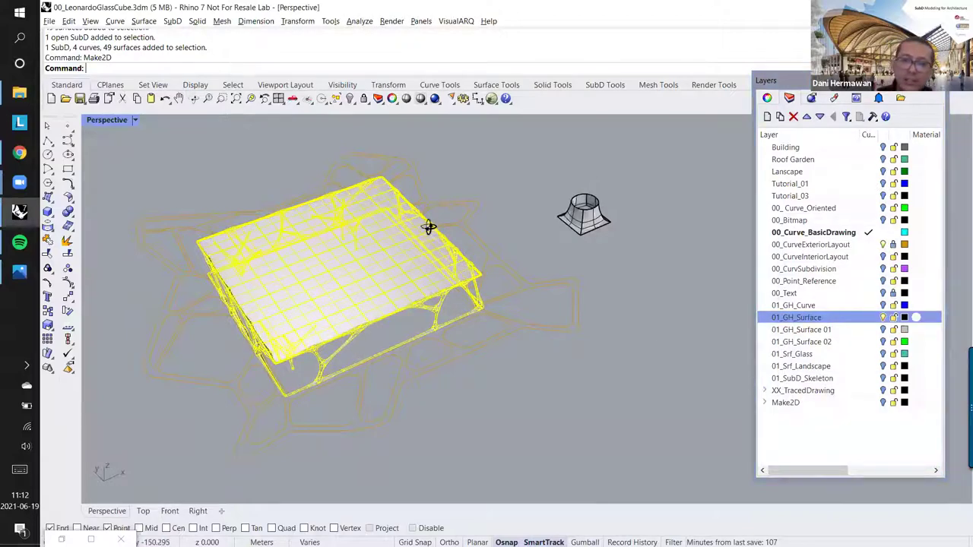
Step: Generate a Make2D drawing of the selected roof and frame from the Perspective view with hidden lines included
{"action": "right_click_drag", "start_coordinate": [429, 226], "coordinate": [289, 262]}
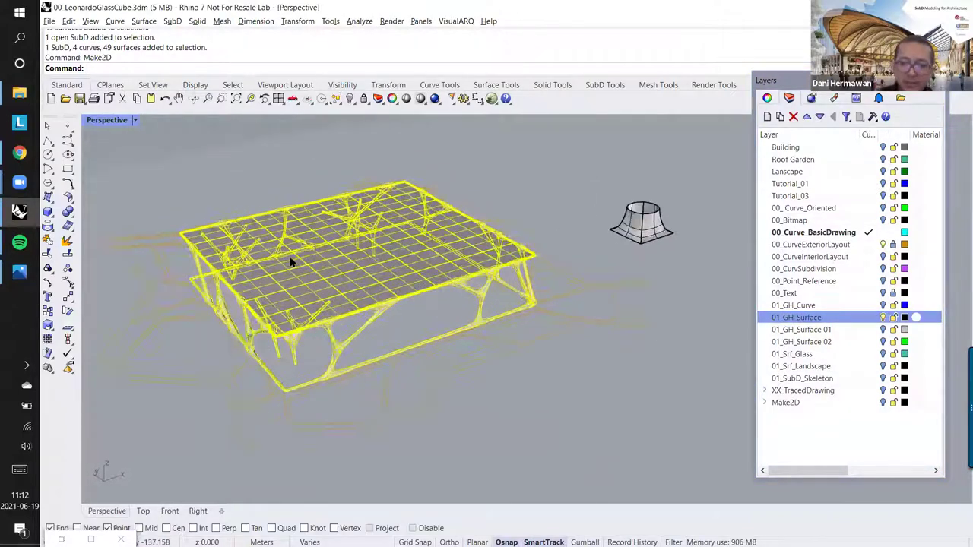
{"action": "type", "text": "Make2D"}
{"action": "key", "text": "Return"}
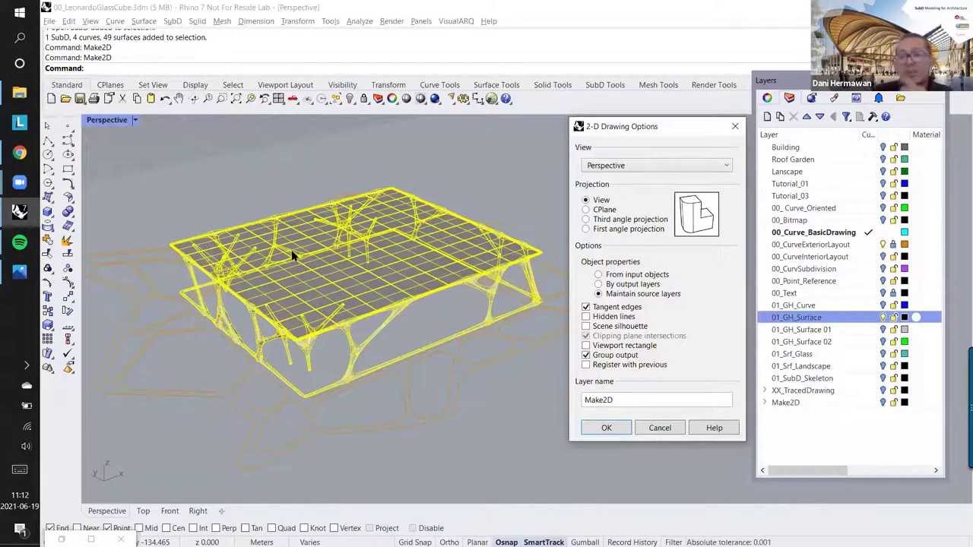
{"action": "left_click", "coordinate": [586, 317]}
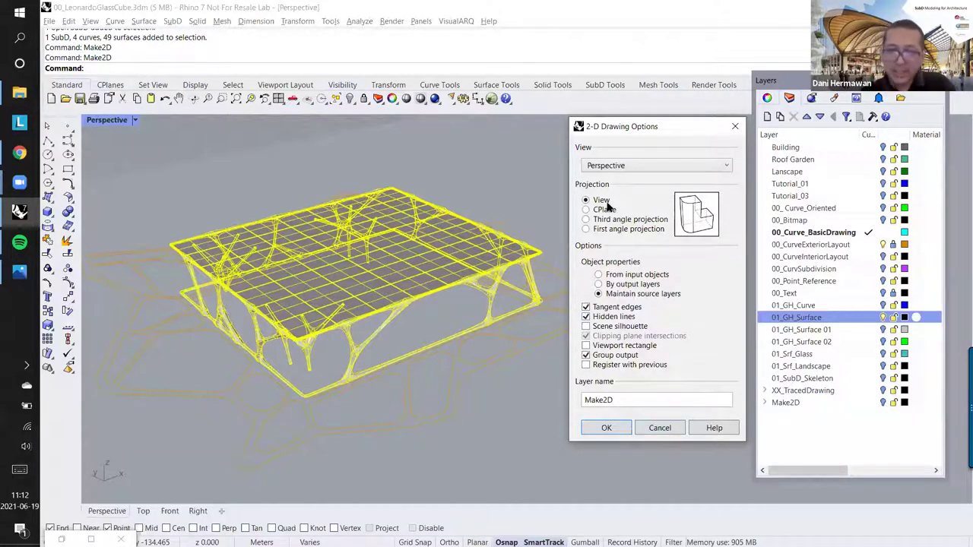
{"action": "left_click", "coordinate": [606, 428]}
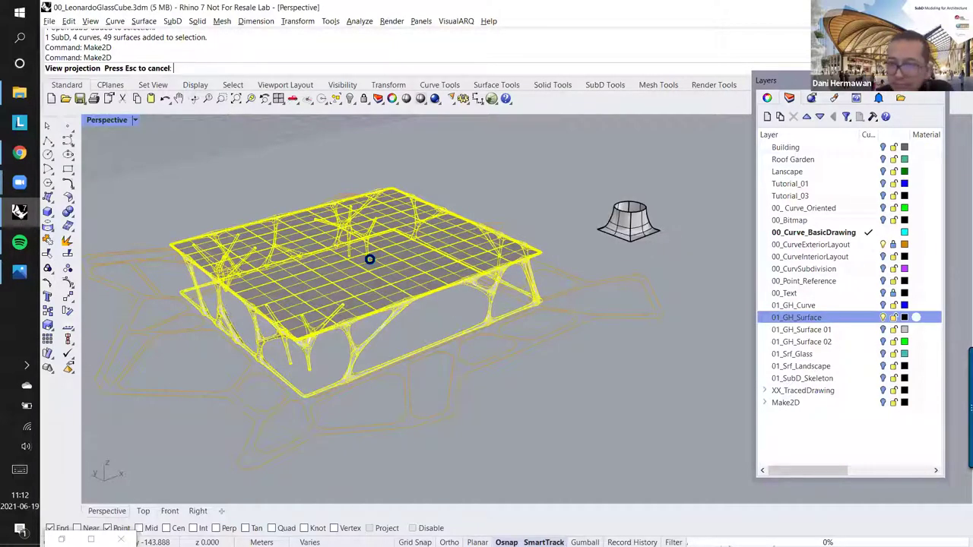
Step: Expand the Make2D layer's sublayers and turn the Make2D layer on
{"action": "left_click", "coordinate": [766, 404]}
{"action": "scroll", "coordinate": [842, 398], "scroll_direction": "down", "scroll_amount": 3}
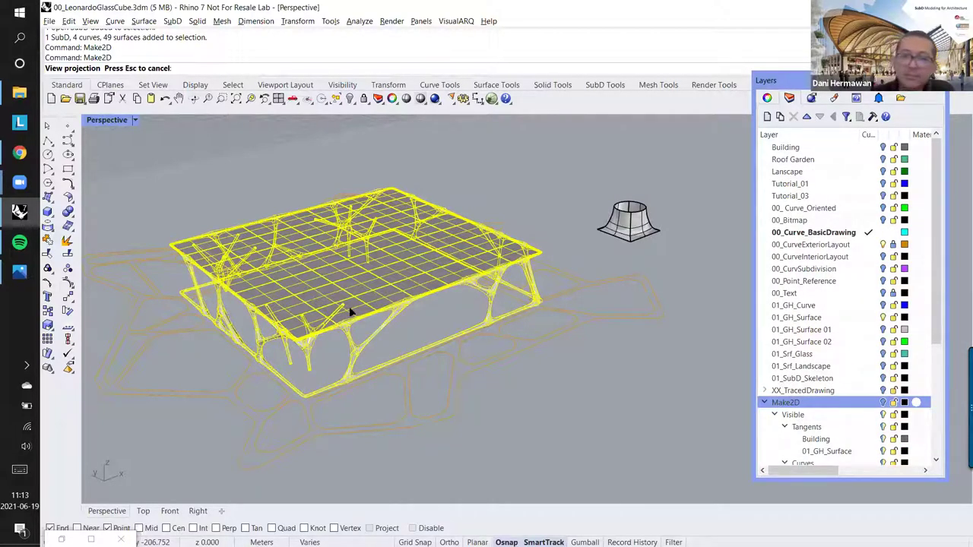
{"action": "scroll", "coordinate": [413, 306], "scroll_direction": "down", "scroll_amount": 10}
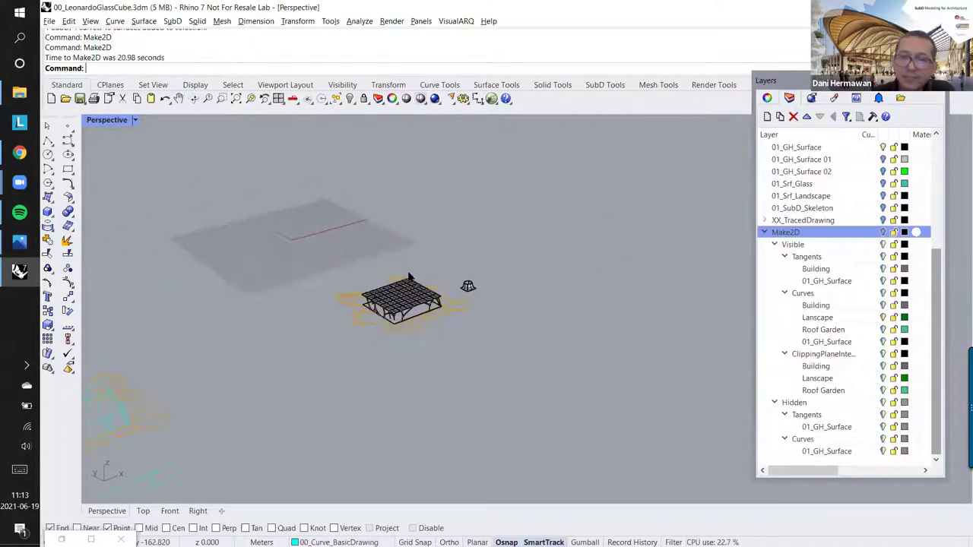
{"action": "scroll", "coordinate": [414, 275], "scroll_direction": "up", "scroll_amount": 6}
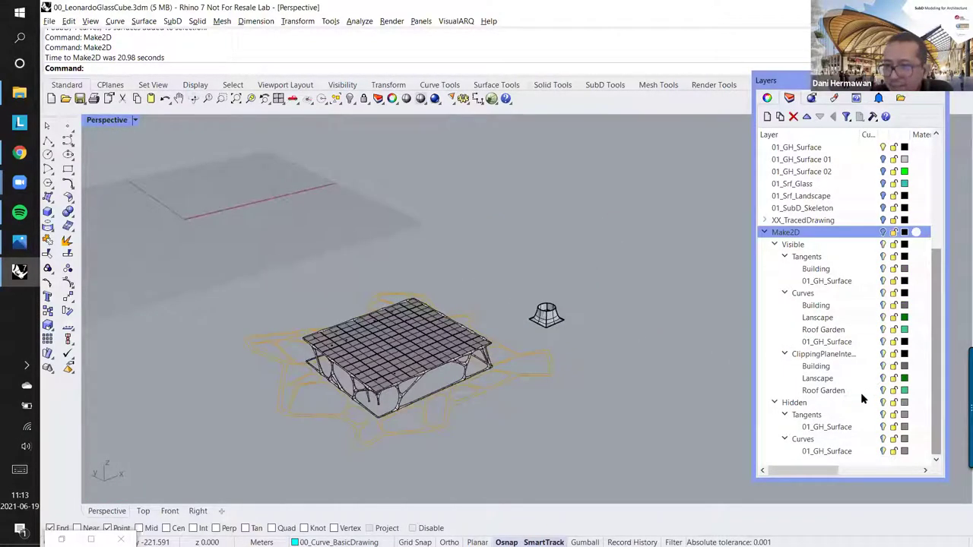
{"action": "left_click", "coordinate": [883, 232]}
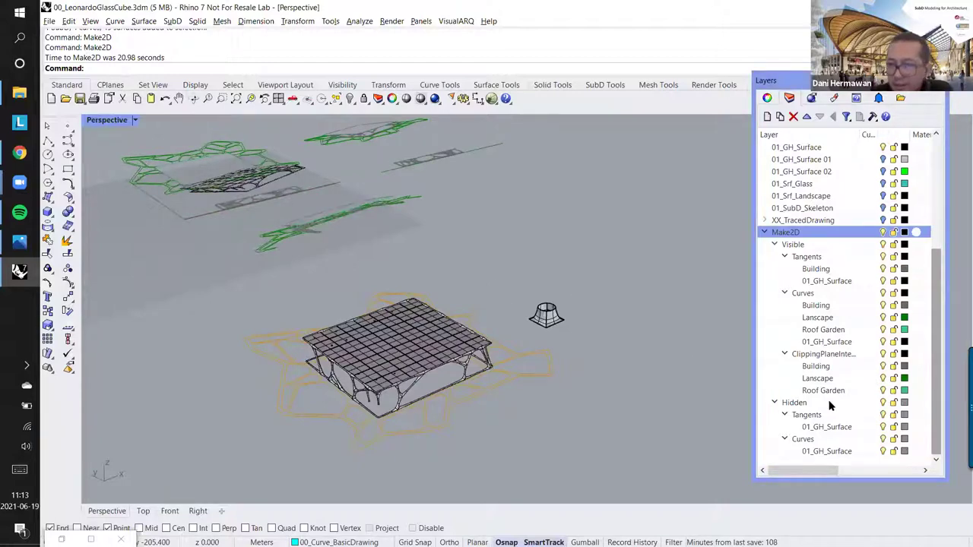
{"action": "right_click_drag", "start_coordinate": [413, 254], "coordinate": [404, 256]}
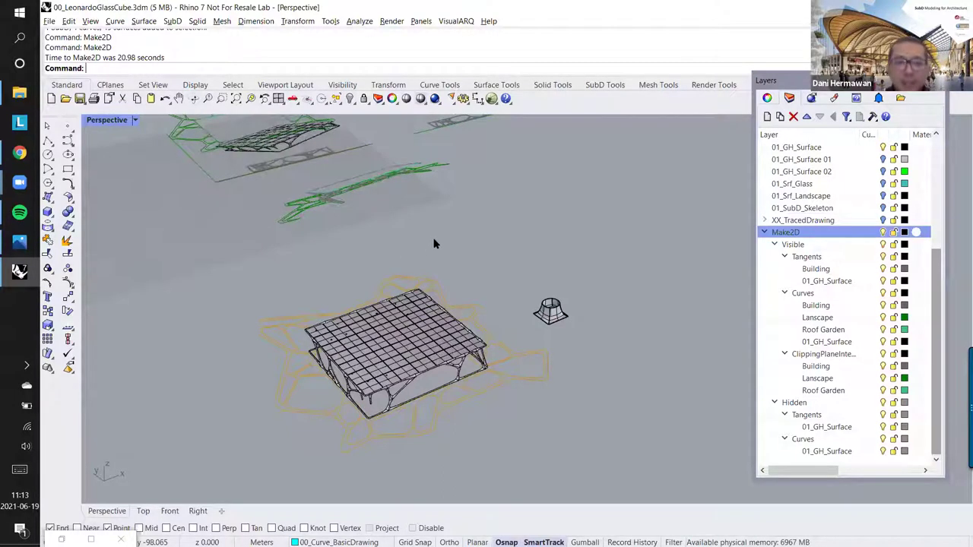
Step: Select the newly generated 2D linework with the SelLast command
{"action": "type", "text": "S"}
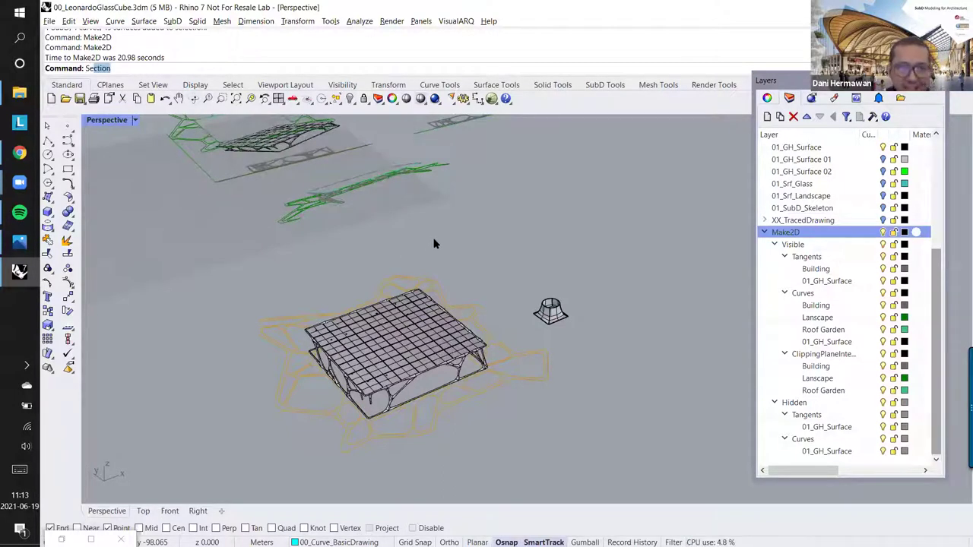
{"action": "type", "text": "elAll"}
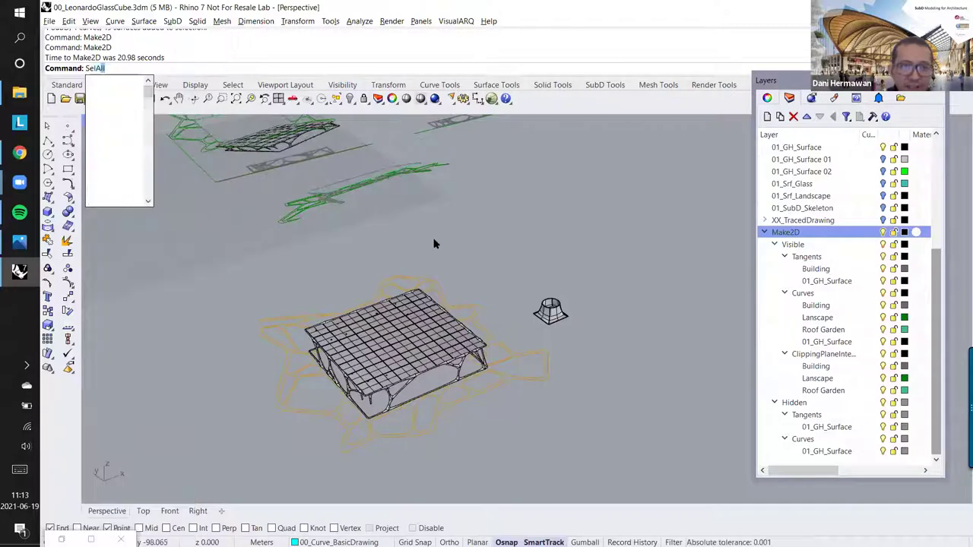
{"action": "key", "text": "BackSpace"}
{"action": "key", "text": "BackSpace"}
{"action": "key", "text": "BackSpace"}
{"action": "key", "text": "BackSpace"}
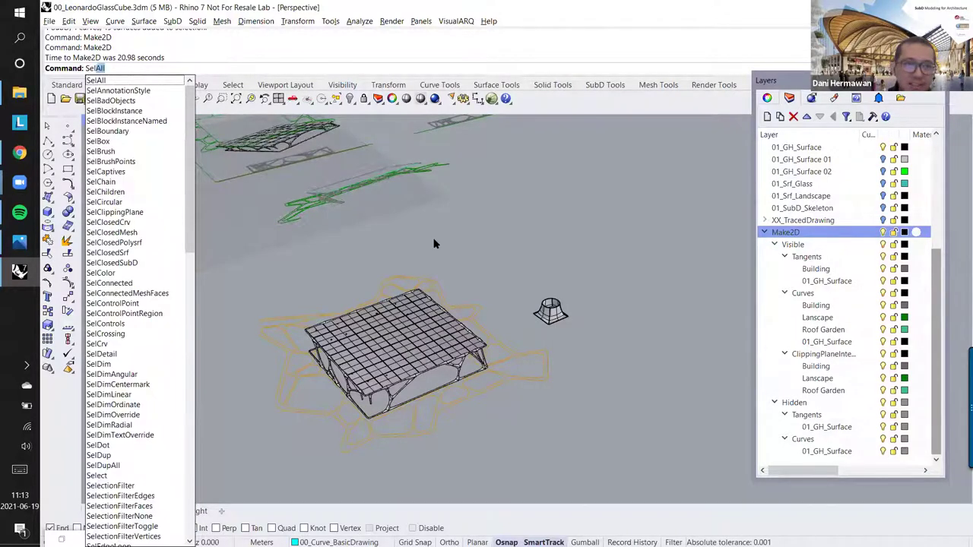
{"action": "type", "text": "e"}
{"action": "key", "text": "BackSpace"}
{"action": "key", "text": "BackSpace"}
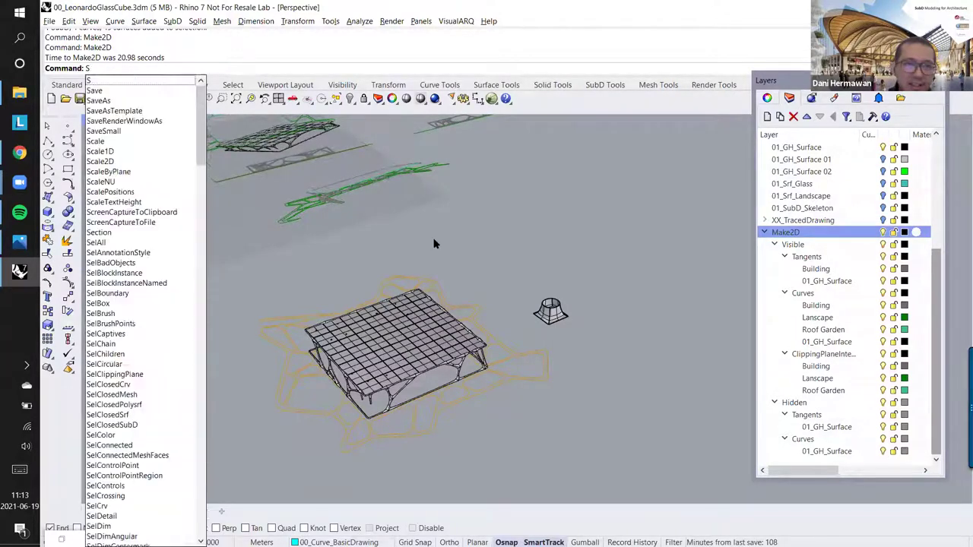
{"action": "type", "text": "elAst"}
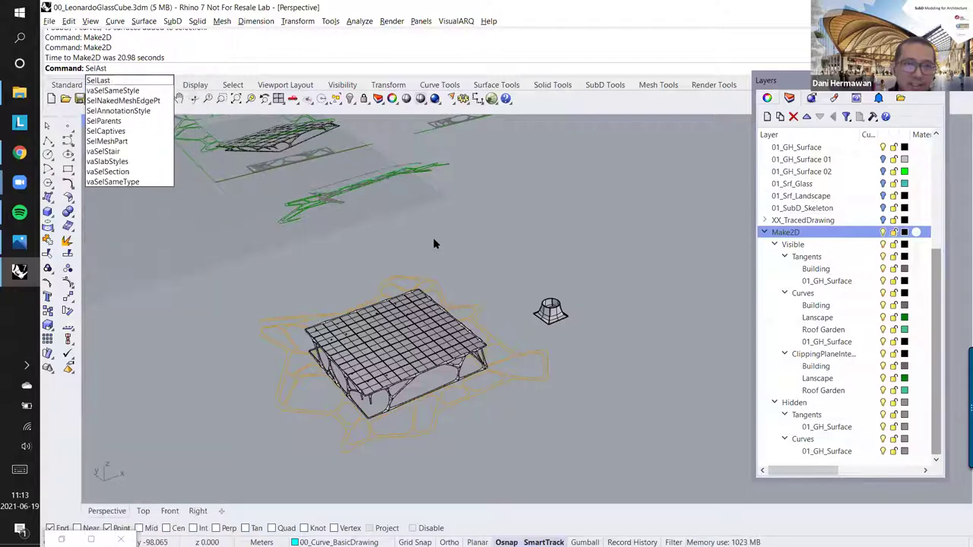
{"action": "key", "text": "Down"}
{"action": "key", "text": "Return"}
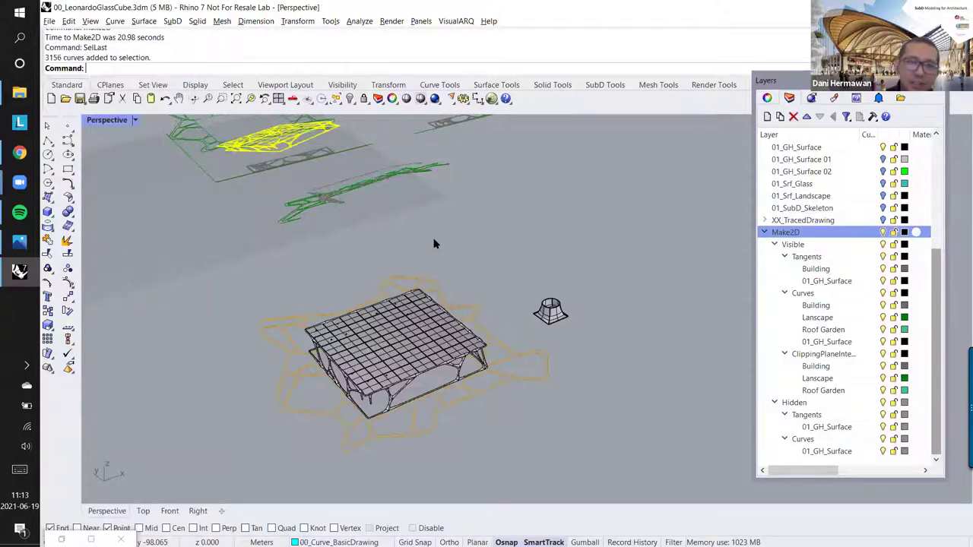
Step: Move the selected 2D linework about 216 m horizontally in the Top view, clear of the older drawings, and deselect it
{"action": "left_click", "coordinate": [142, 513]}
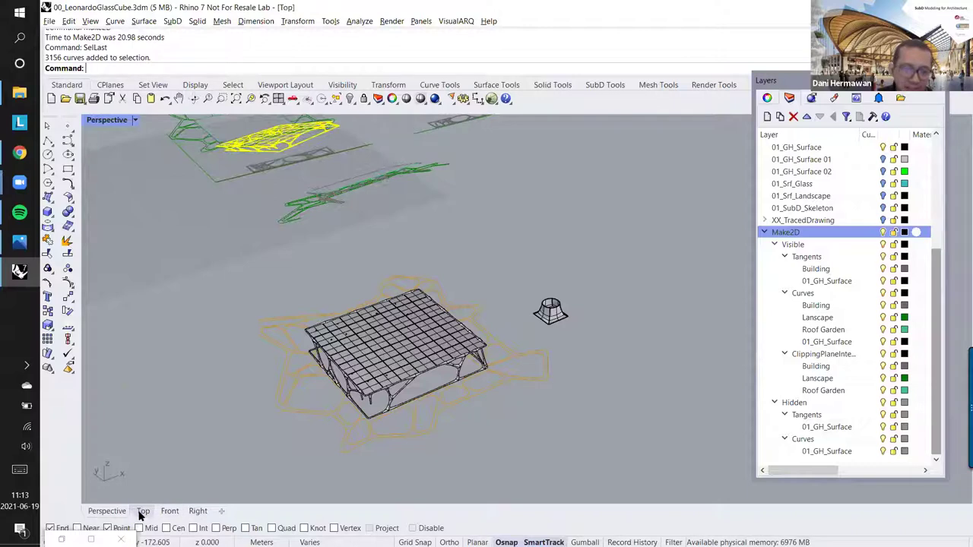
{"action": "left_click", "coordinate": [68, 298]}
{"action": "left_click", "coordinate": [83, 301]}
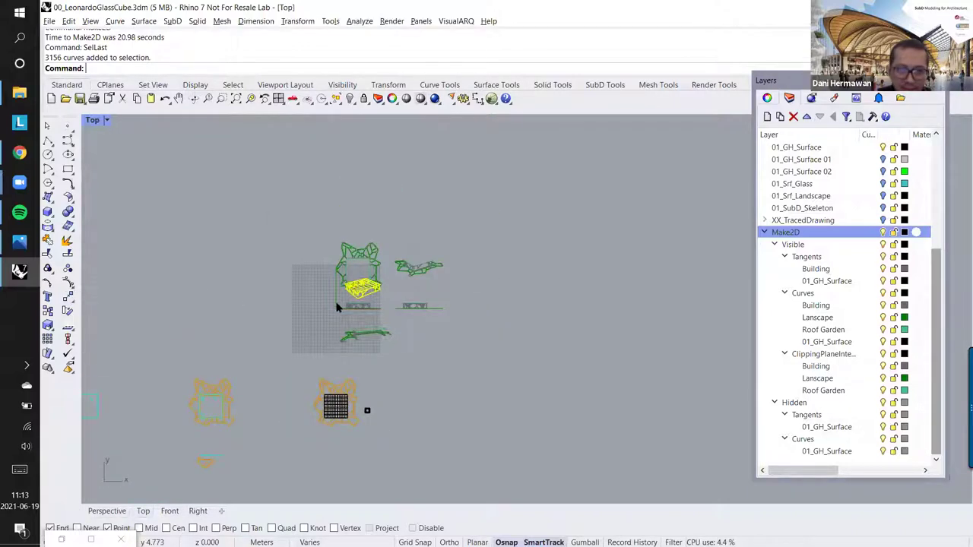
{"action": "left_click", "coordinate": [430, 332]}
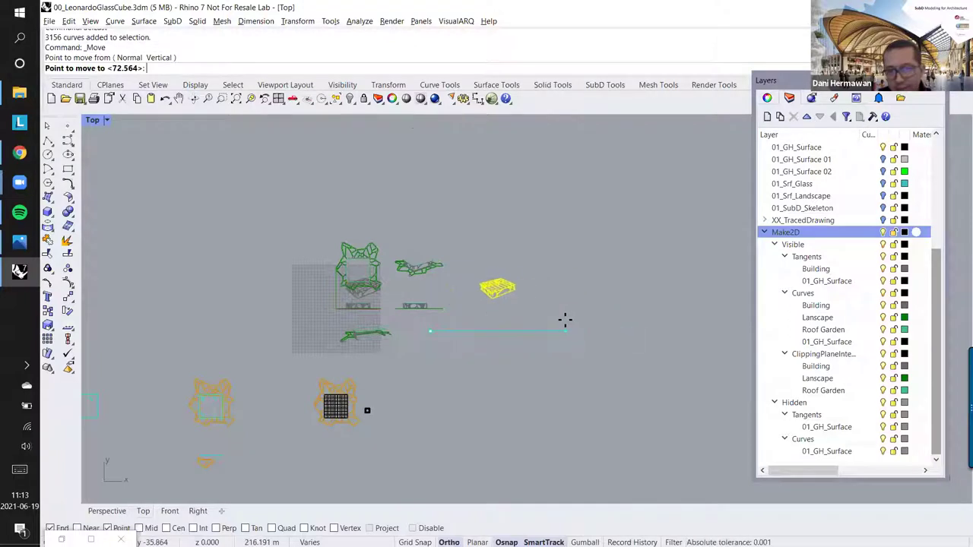
{"action": "key", "text": "Return"}
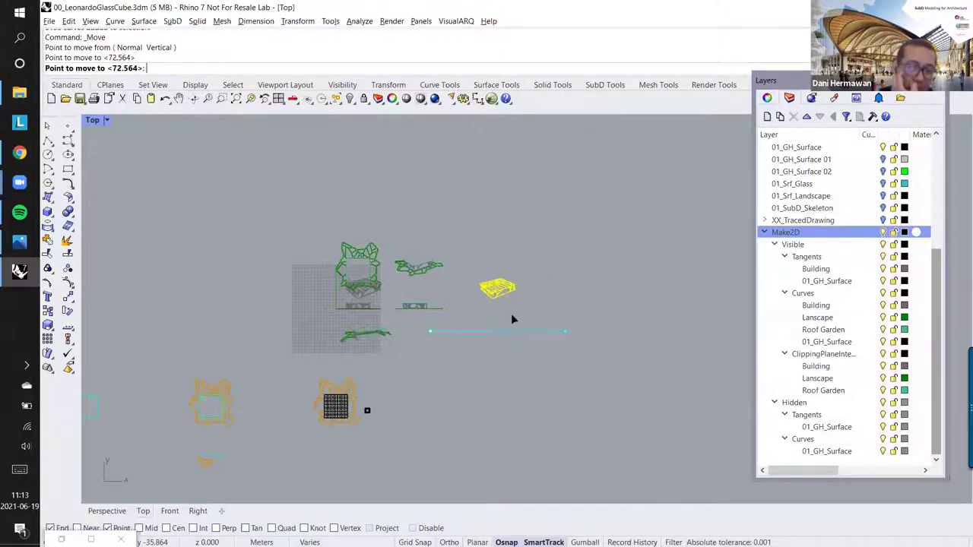
{"action": "left_click", "coordinate": [511, 313]}
{"action": "scroll", "coordinate": [508, 308], "scroll_direction": "up", "scroll_amount": 5}
{"action": "scroll", "coordinate": [415, 282], "scroll_direction": "up", "scroll_amount": 8}
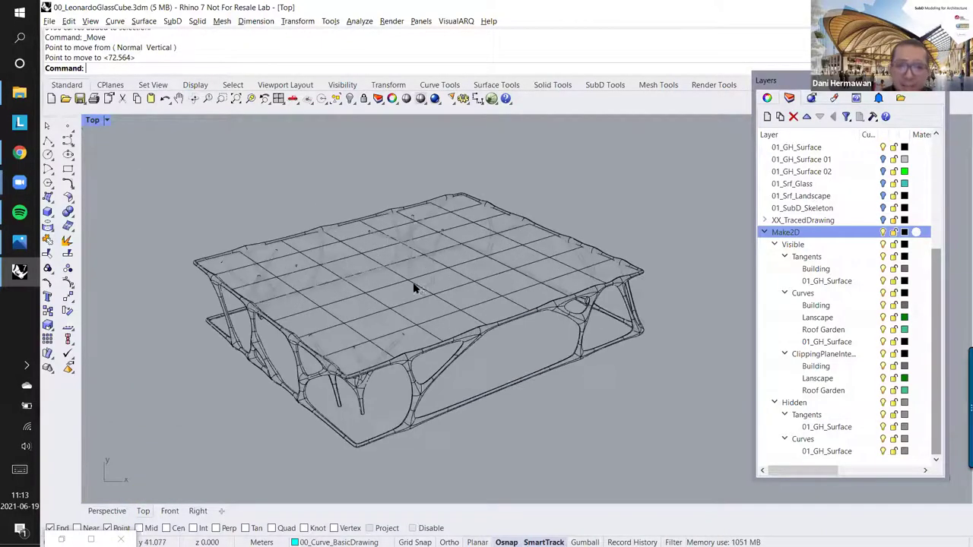
{"action": "scroll", "coordinate": [343, 304], "scroll_direction": "down", "scroll_amount": 5}
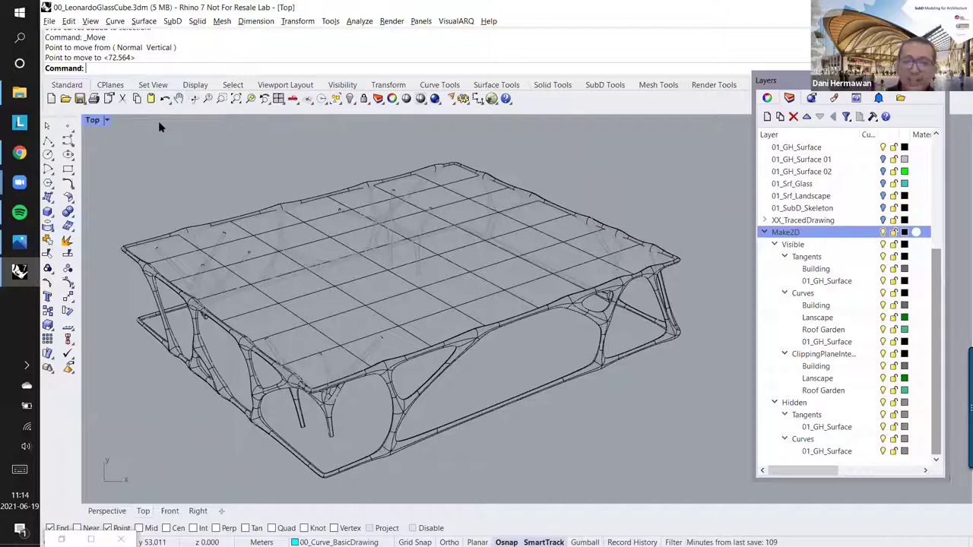
Step: Open the print setup for the older drawings in the Top viewport and set the output scale to 1:200
{"action": "scroll", "coordinate": [256, 174], "scroll_direction": "down", "scroll_amount": 15}
{"action": "right_click_drag", "start_coordinate": [338, 221], "coordinate": [530, 274]}
{"action": "right_click_drag", "start_coordinate": [405, 317], "coordinate": [630, 400]}
{"action": "scroll", "coordinate": [304, 332], "scroll_direction": "up", "scroll_amount": 4}
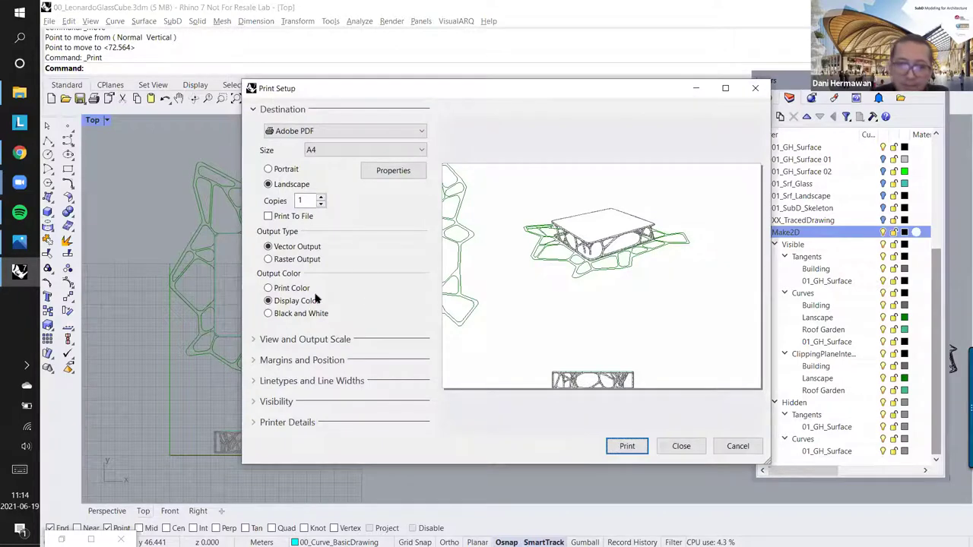
{"action": "left_click", "coordinate": [254, 340]}
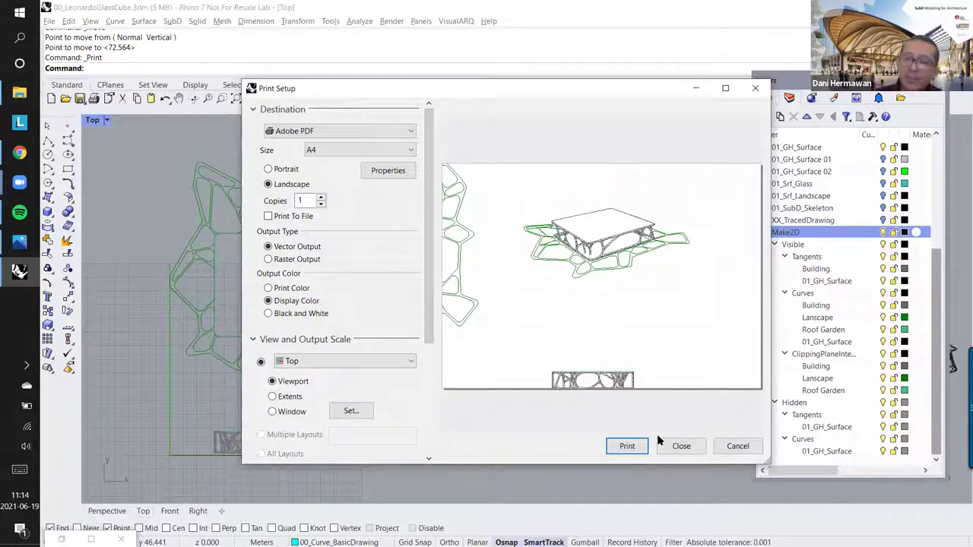
{"action": "scroll", "coordinate": [420, 306], "scroll_direction": "down", "scroll_amount": 3}
{"action": "scroll", "coordinate": [421, 306], "scroll_direction": "down", "scroll_amount": 2}
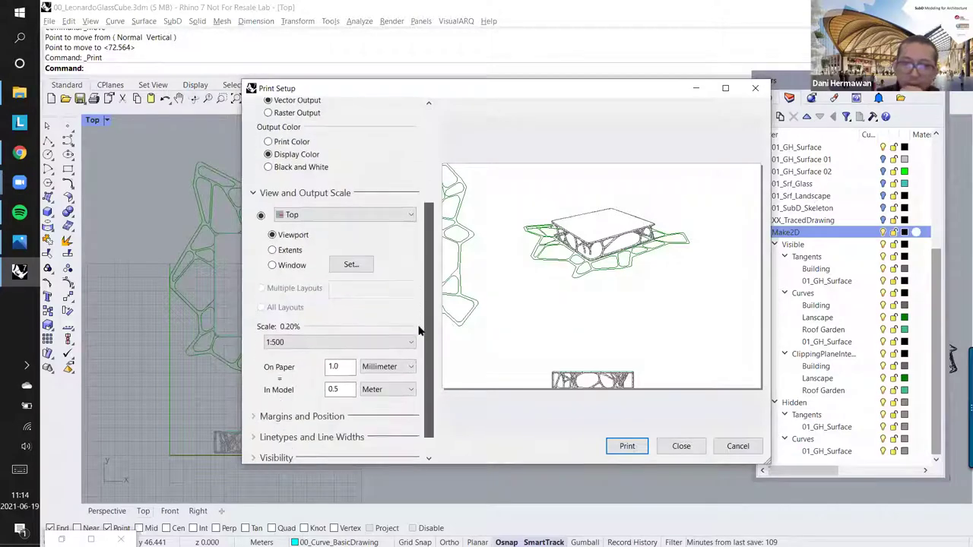
{"action": "left_click", "coordinate": [397, 340]}
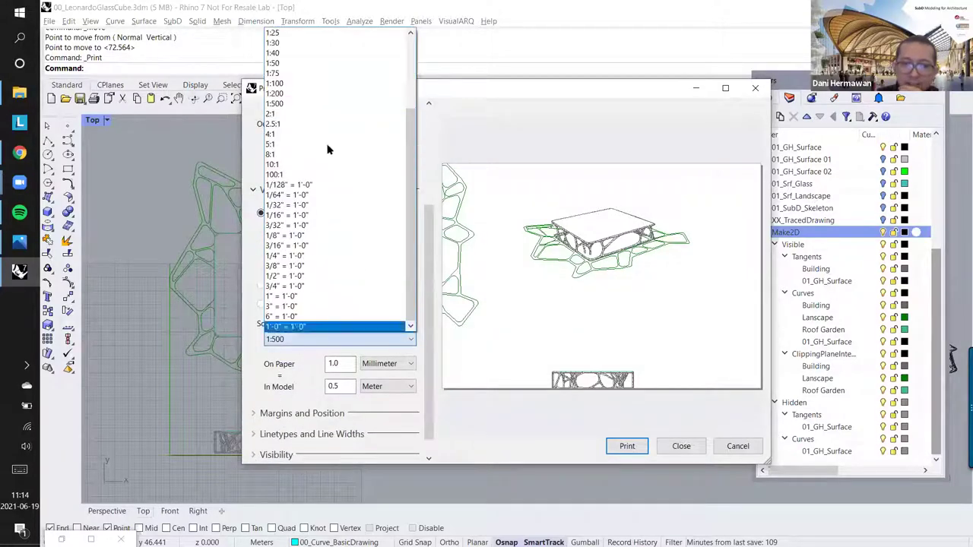
{"action": "left_click", "coordinate": [328, 93]}
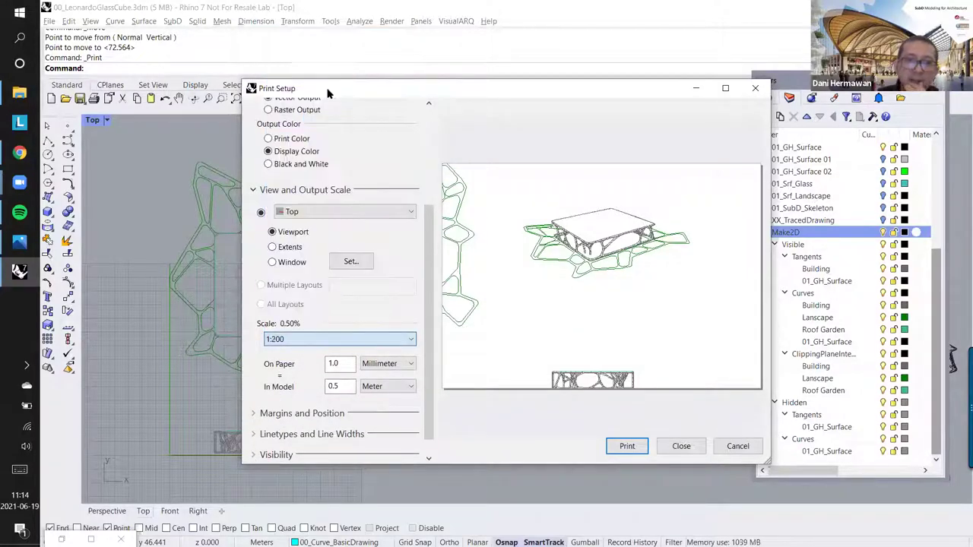
Step: Reposition the print window over the lower part of the green perspective line drawing beside the plan
{"action": "left_click", "coordinate": [341, 261]}
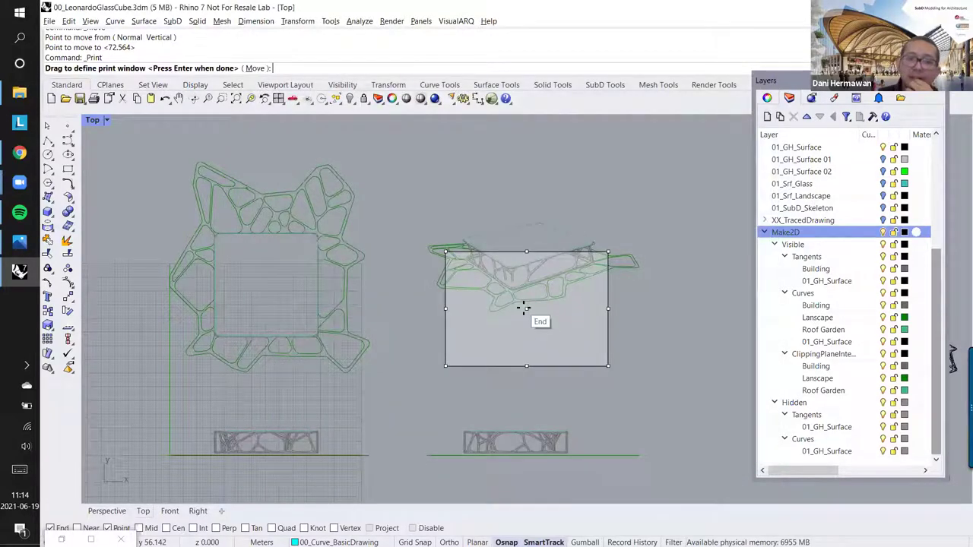
{"action": "left_click", "coordinate": [526, 305]}
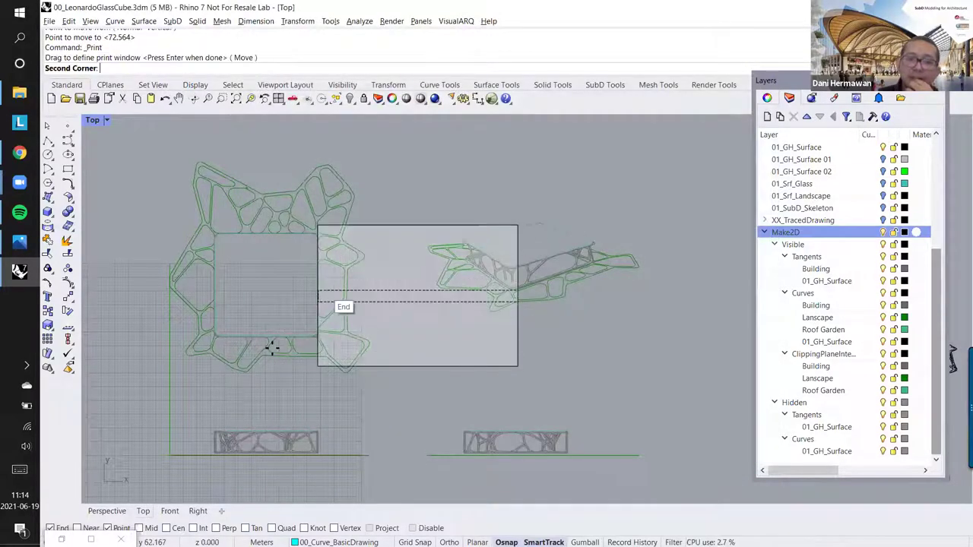
{"action": "left_click", "coordinate": [348, 323]}
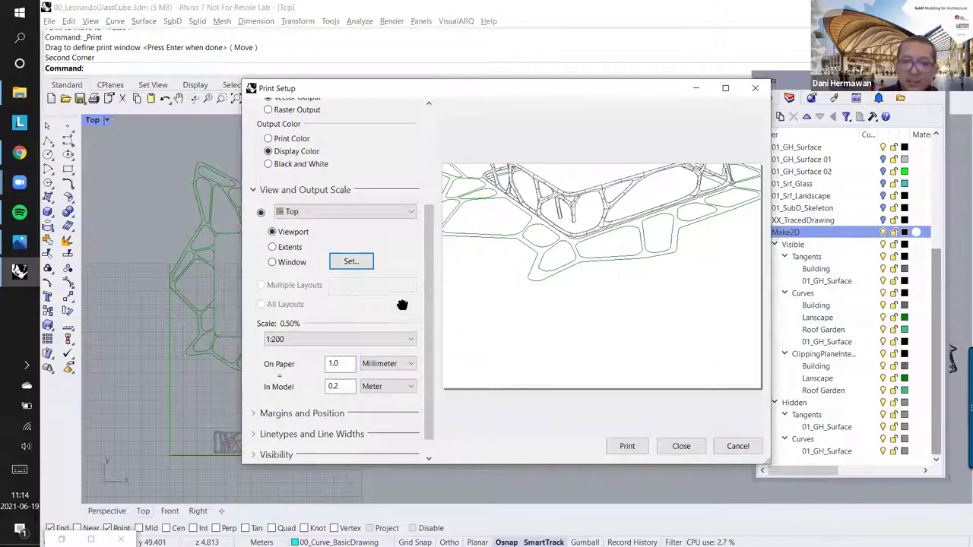
Step: Reposition the 1:200 print window over the elevation drawing below the plan
{"action": "left_click", "coordinate": [351, 262]}
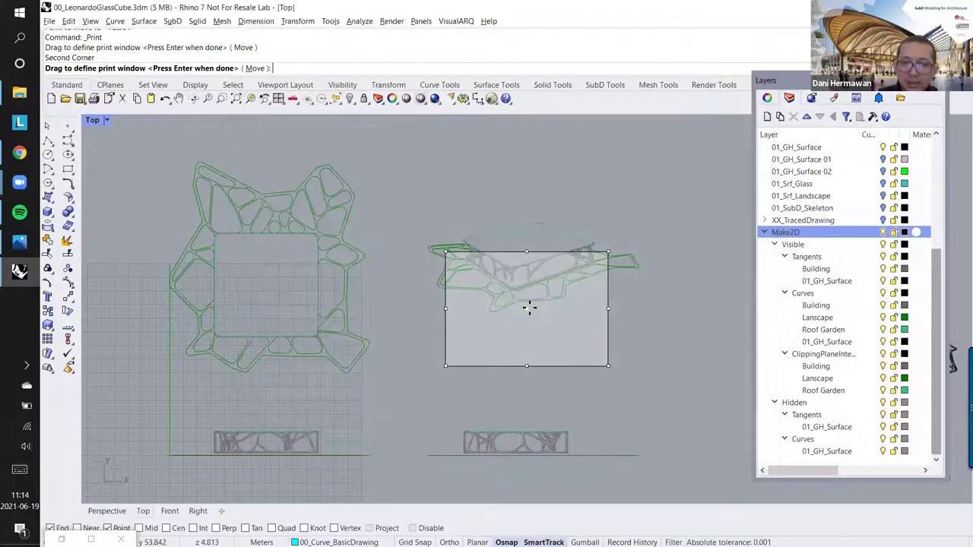
{"action": "left_click", "coordinate": [529, 308]}
{"action": "right_click_drag", "start_coordinate": [335, 391], "coordinate": [375, 295]}
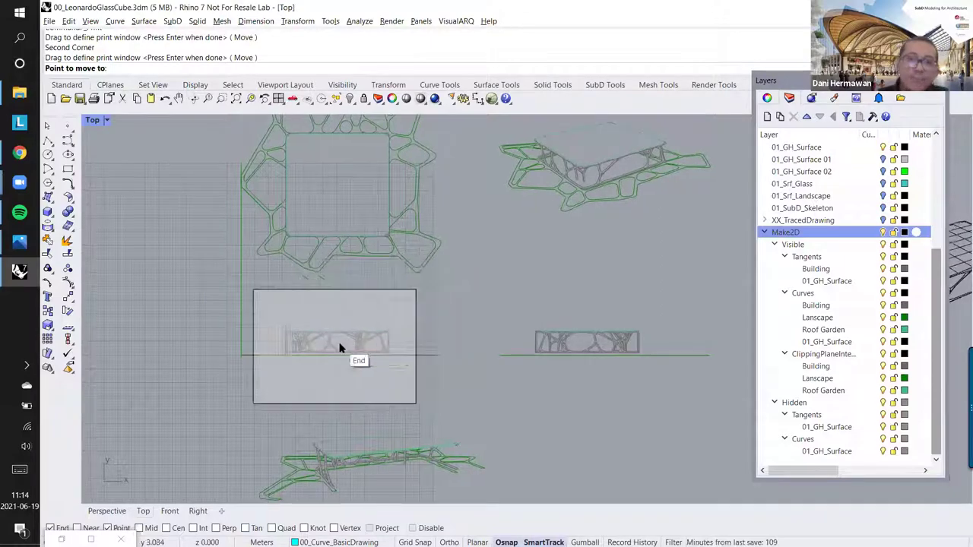
{"action": "left_click", "coordinate": [340, 348]}
{"action": "key", "text": "Return"}
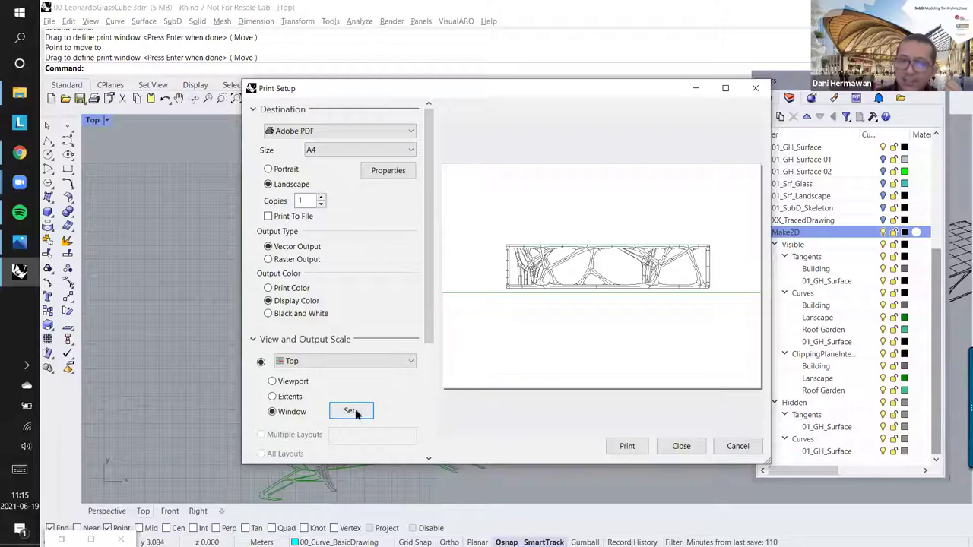
Step: Set the print output scale to 1:100
{"action": "scroll", "coordinate": [415, 304], "scroll_direction": "down", "scroll_amount": 5}
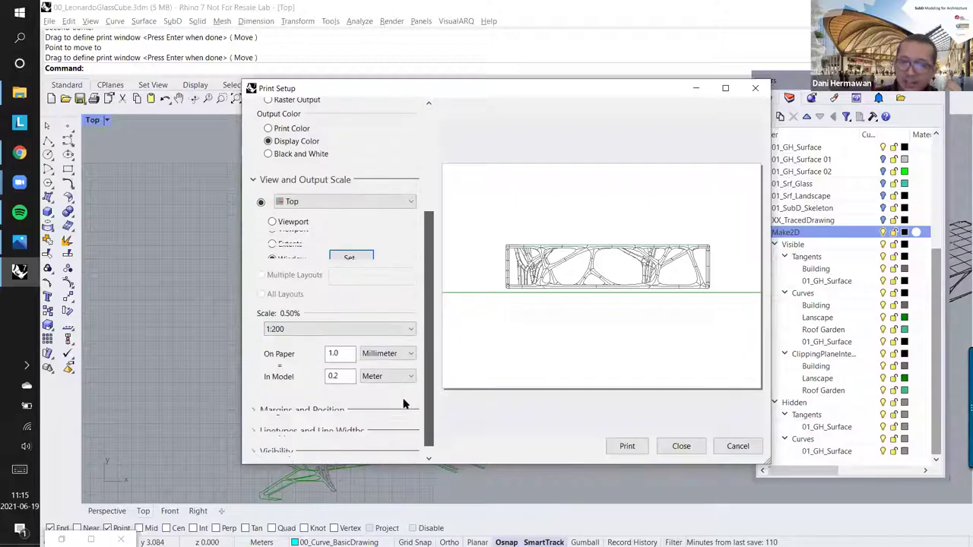
{"action": "left_click", "coordinate": [384, 318]}
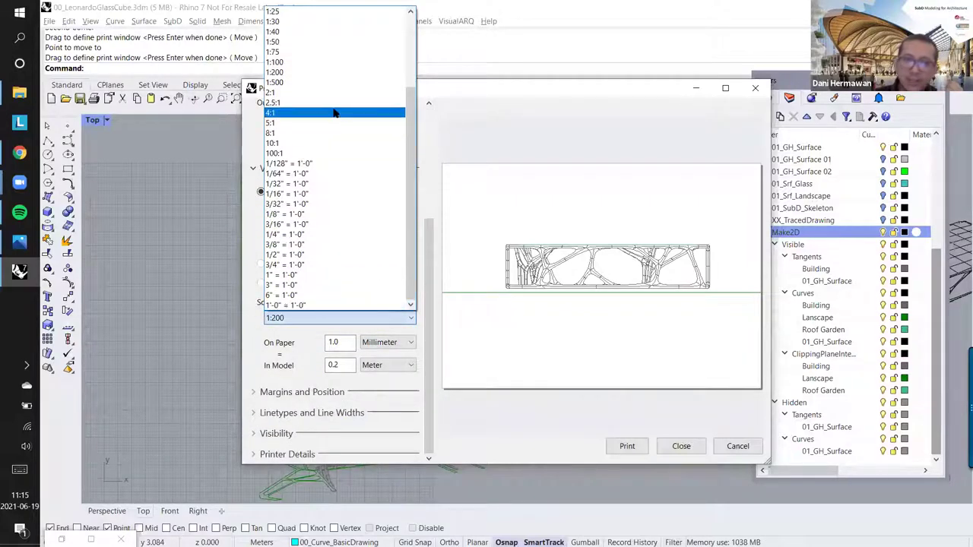
{"action": "scroll", "coordinate": [332, 114], "scroll_direction": "up", "scroll_amount": 1}
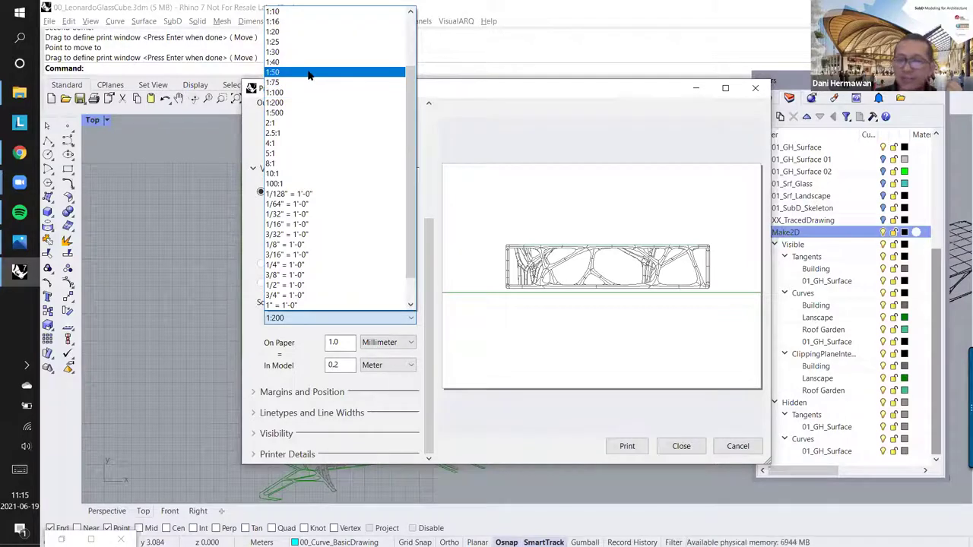
{"action": "left_click", "coordinate": [310, 92]}
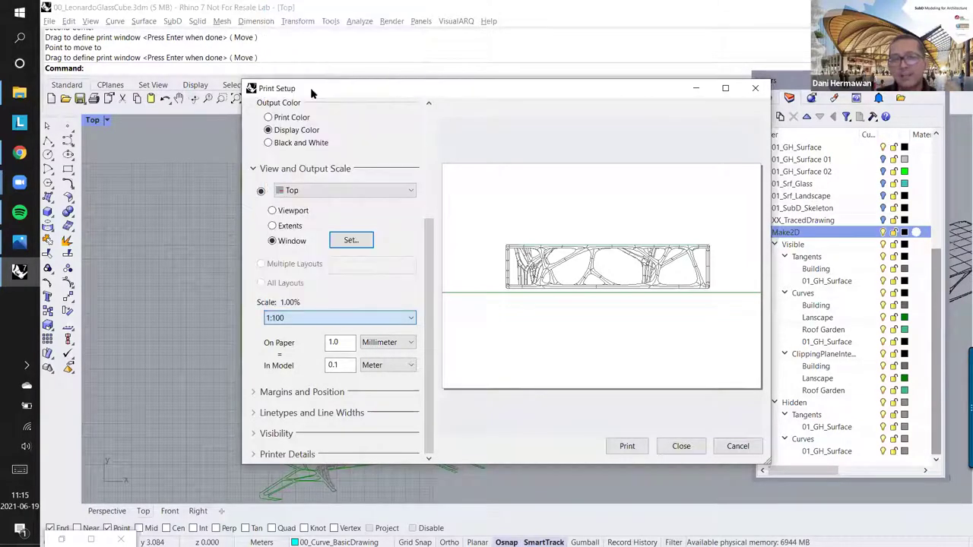
Step: Move the print window from the elevation under the plan to the second elevation beside it
{"action": "left_click", "coordinate": [351, 240]}
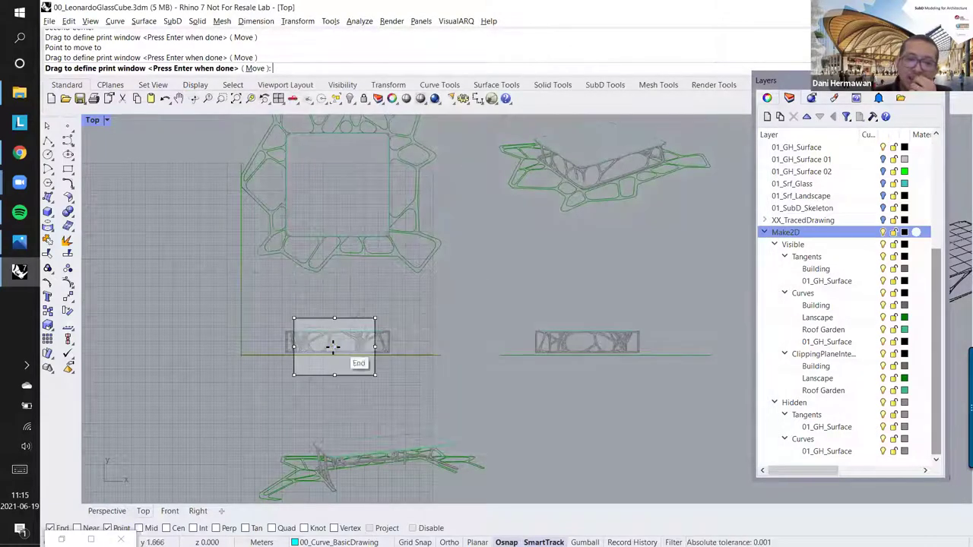
{"action": "left_click", "coordinate": [327, 342]}
{"action": "left_click", "coordinate": [589, 348]}
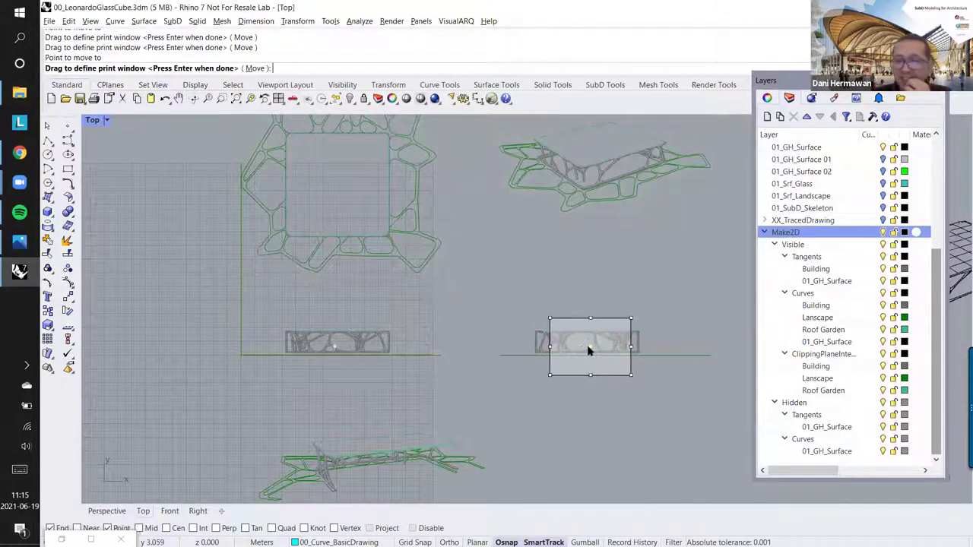
{"action": "key", "text": "Return"}
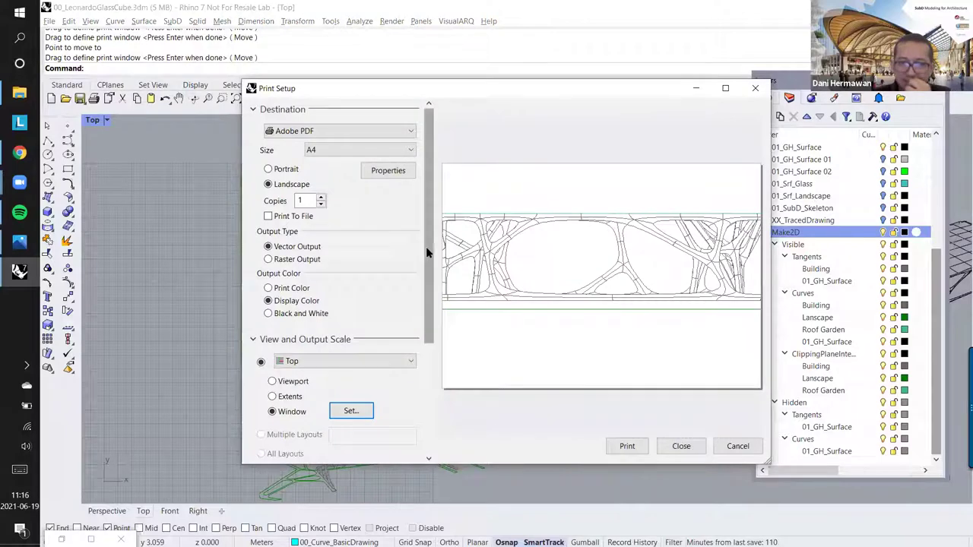
Step: Set the print output scale to 1:200
{"action": "scroll", "coordinate": [426, 246], "scroll_direction": "down", "scroll_amount": 5}
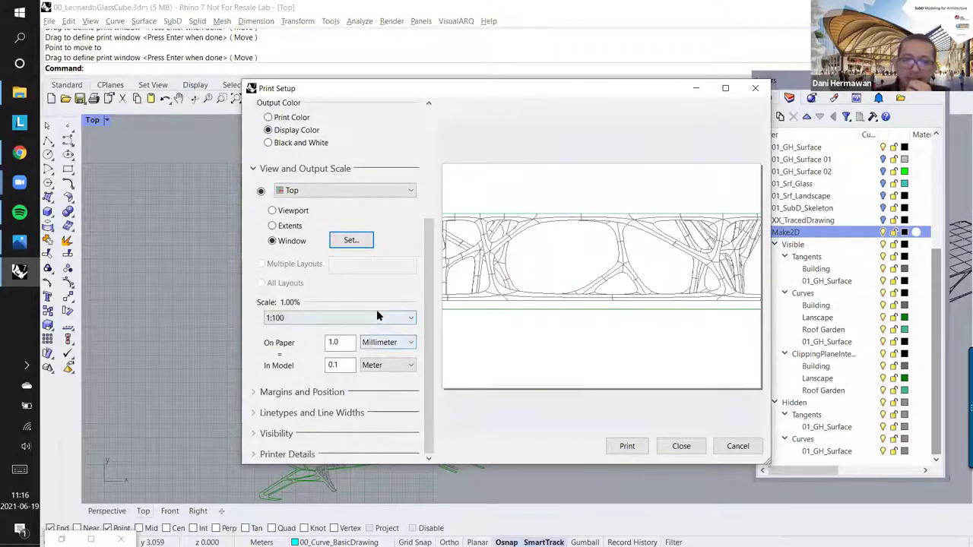
{"action": "left_click", "coordinate": [376, 317]}
{"action": "left_click", "coordinate": [320, 72]}
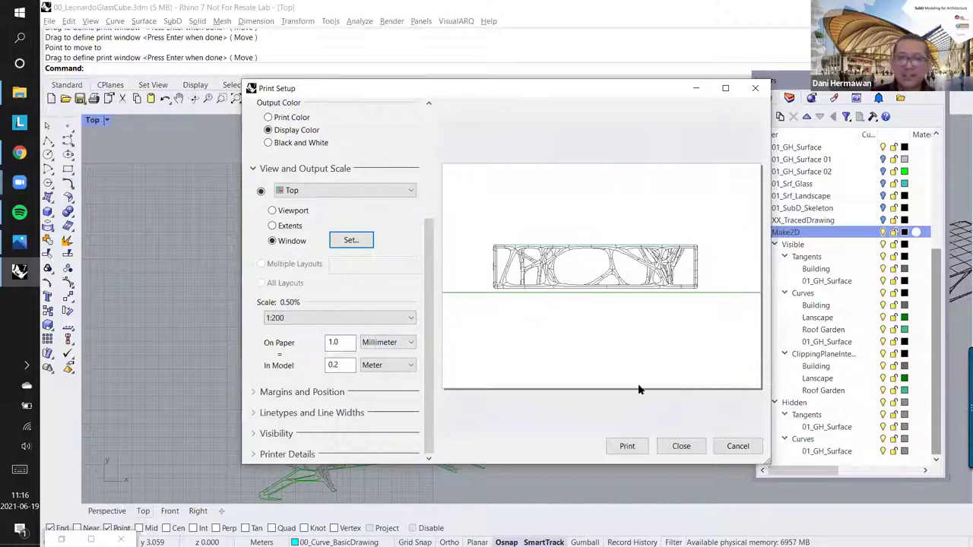
Step: Move the print window over the new black Make2D perspective line drawing so the whole drawing fits inside it
{"action": "left_click", "coordinate": [354, 242]}
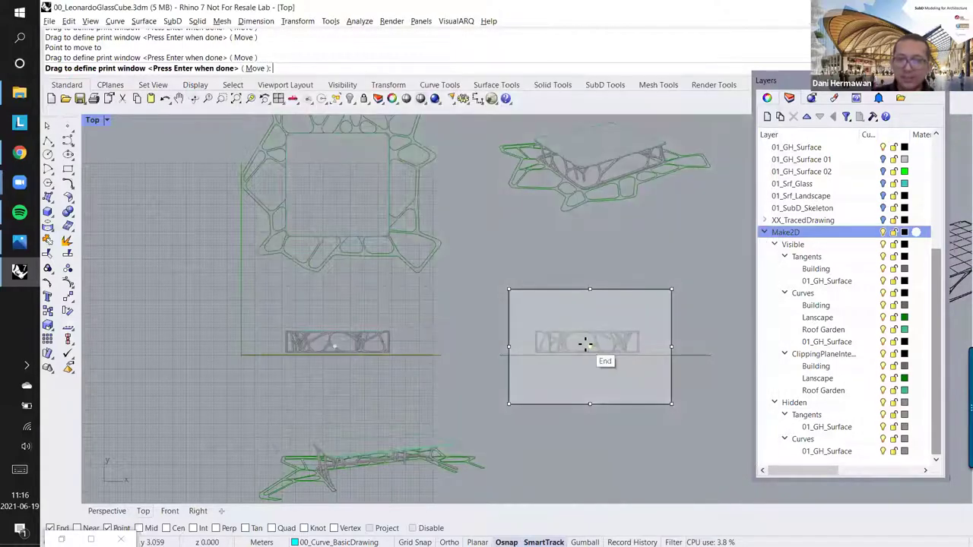
{"action": "left_click", "coordinate": [585, 343]}
{"action": "scroll", "coordinate": [598, 332], "scroll_direction": "down", "scroll_amount": 4}
{"action": "scroll", "coordinate": [585, 259], "scroll_direction": "down", "scroll_amount": 5}
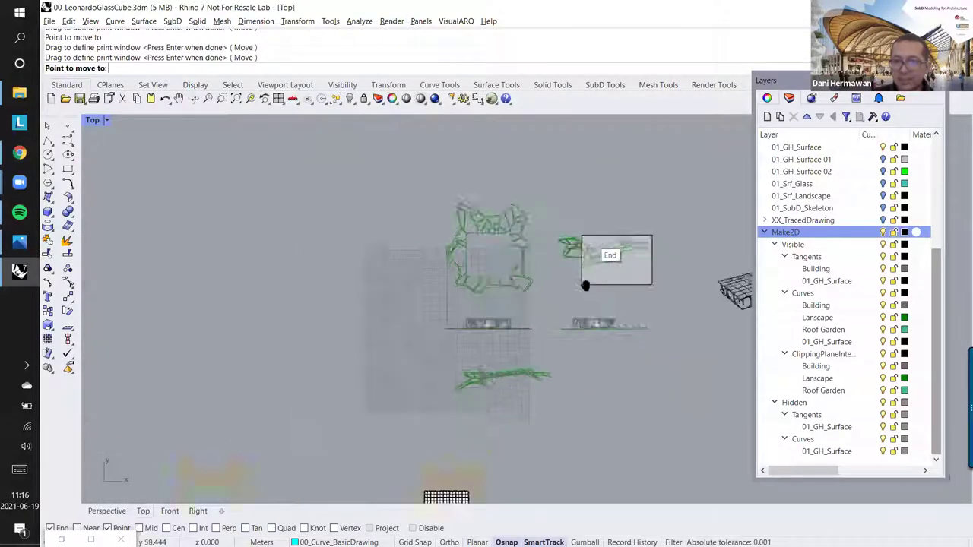
{"action": "scroll", "coordinate": [567, 296], "scroll_direction": "up", "scroll_amount": 4}
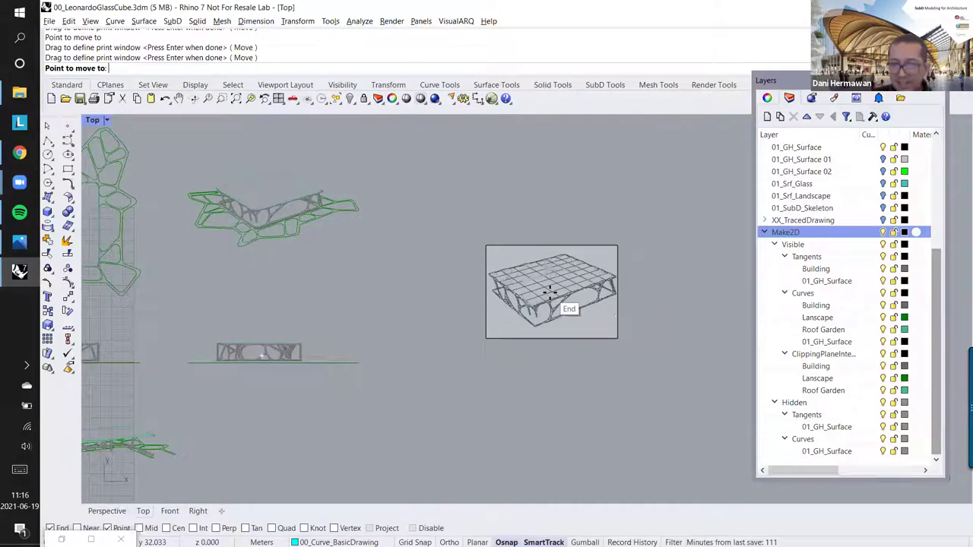
{"action": "left_click", "coordinate": [564, 304]}
{"action": "key", "text": "Return"}
{"action": "scroll", "coordinate": [365, 277], "scroll_direction": "up", "scroll_amount": 3}
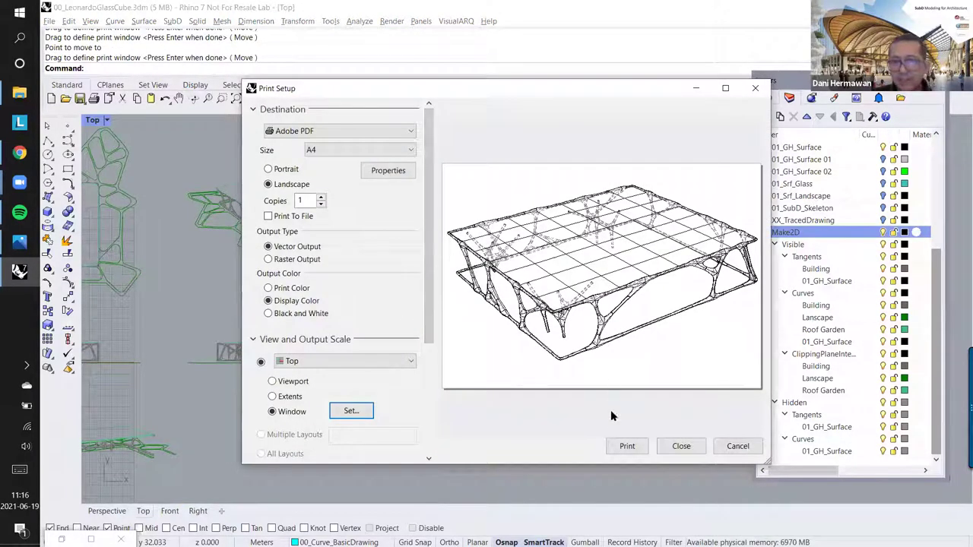
Step: Print the perspective line drawing to Adobe PDF, saving it as 00_LeonardoGlassCube.pdf in the KeeraTech_IAISulsel folder
{"action": "left_click", "coordinate": [619, 447]}
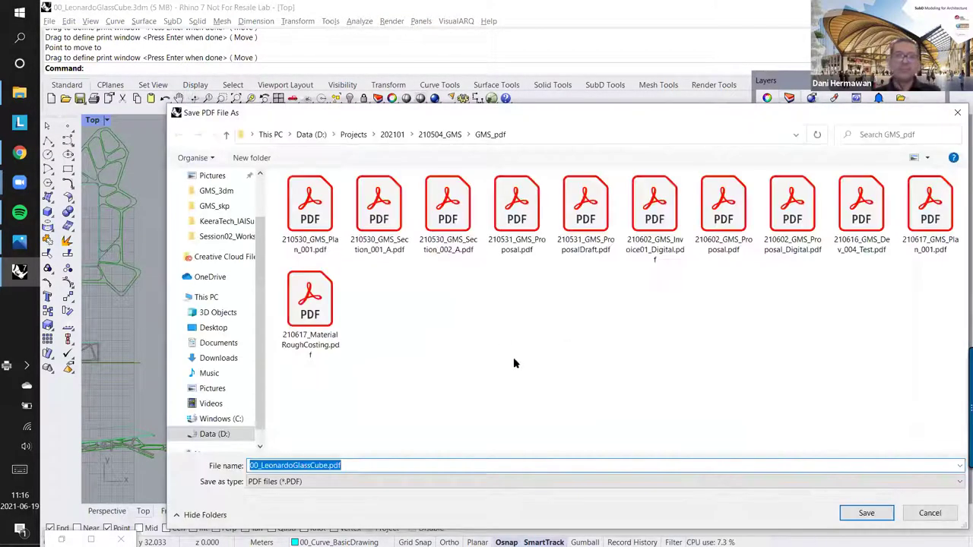
{"action": "left_click", "coordinate": [217, 225]}
{"action": "left_click", "coordinate": [217, 226]}
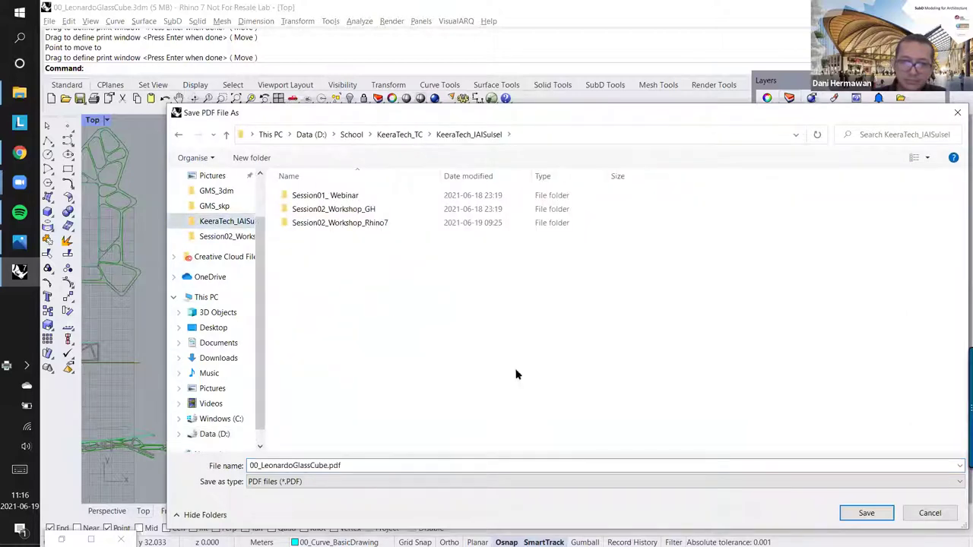
{"action": "left_click", "coordinate": [865, 513]}
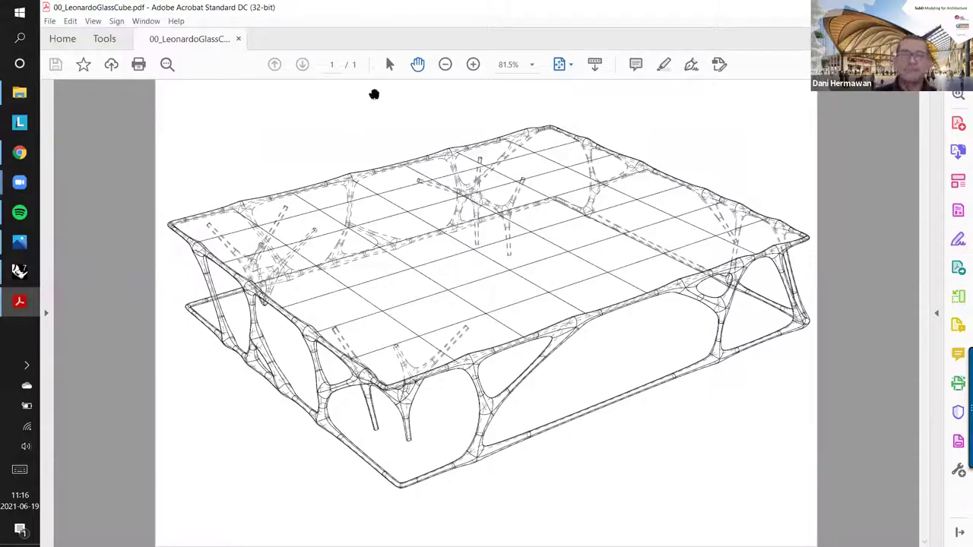
Step: Close the finished PDF, leave Acrobat and bring the Grasshopper window back beside the Rhino model
{"action": "left_click", "coordinate": [239, 40]}
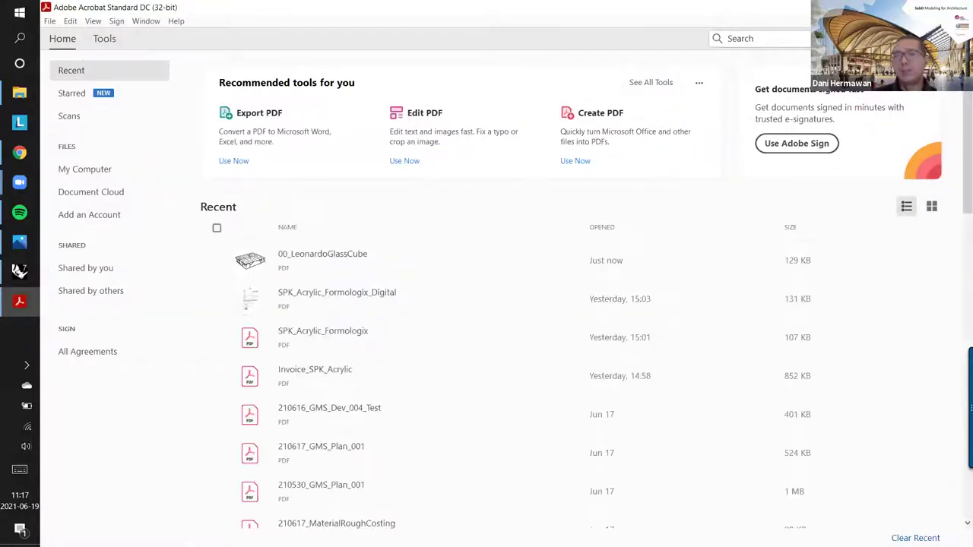
{"action": "left_click", "coordinate": [887, 7]}
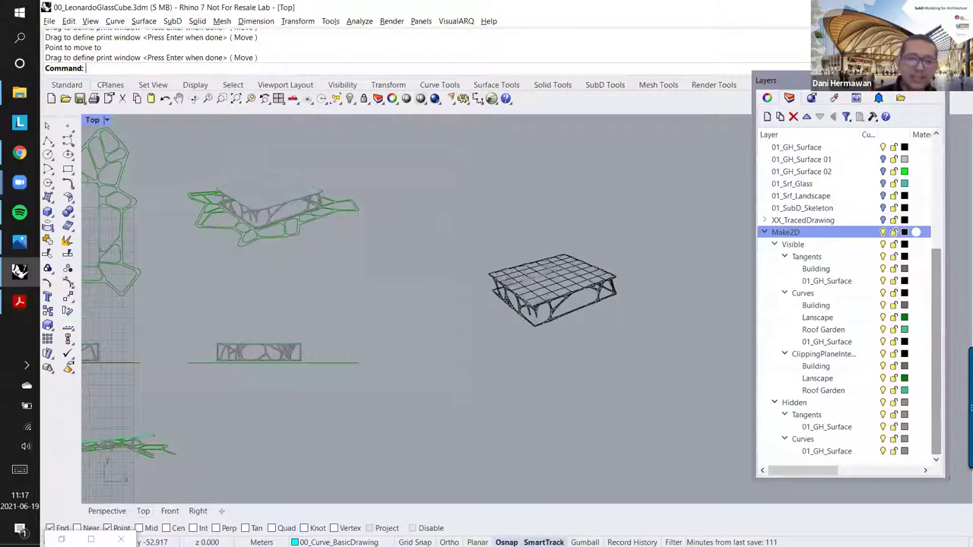
{"action": "left_click", "coordinate": [62, 538]}
{"action": "scroll", "coordinate": [624, 321], "scroll_direction": "down", "scroll_amount": 4}
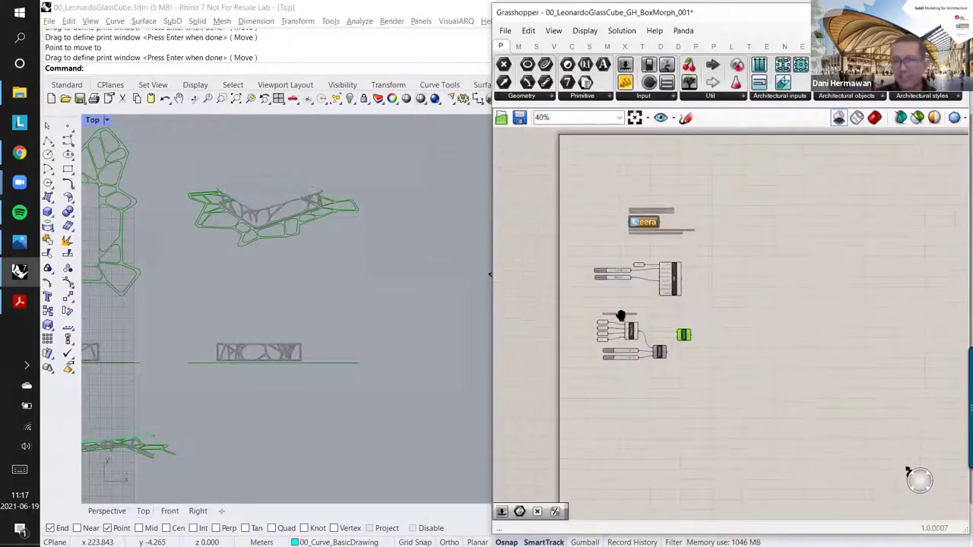
Step: Open the Grasshopper definition 00_LeonardoGlassCube_GH_BoxMorph_003.gh from the Session02_Workshop_GH folder
{"action": "left_click", "coordinate": [505, 31]}
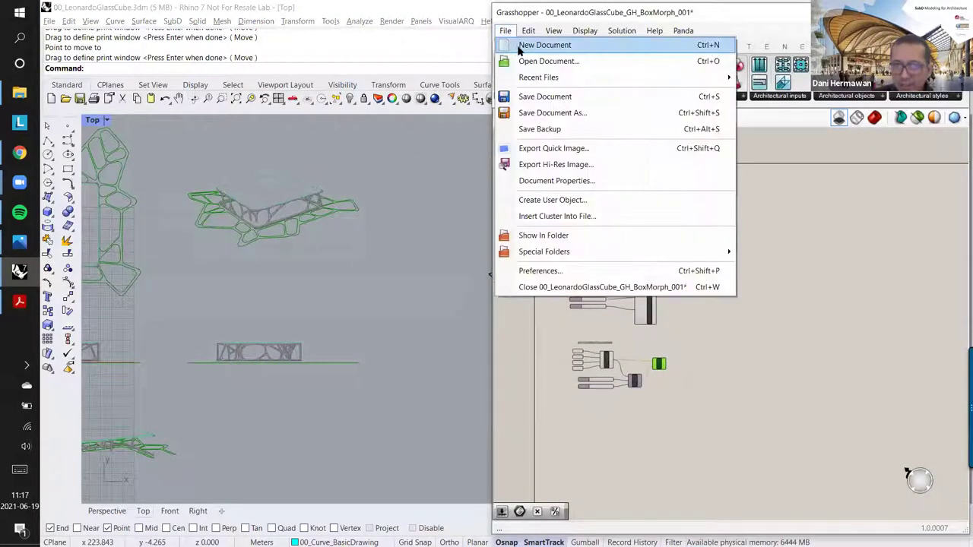
{"action": "left_click", "coordinate": [517, 62]}
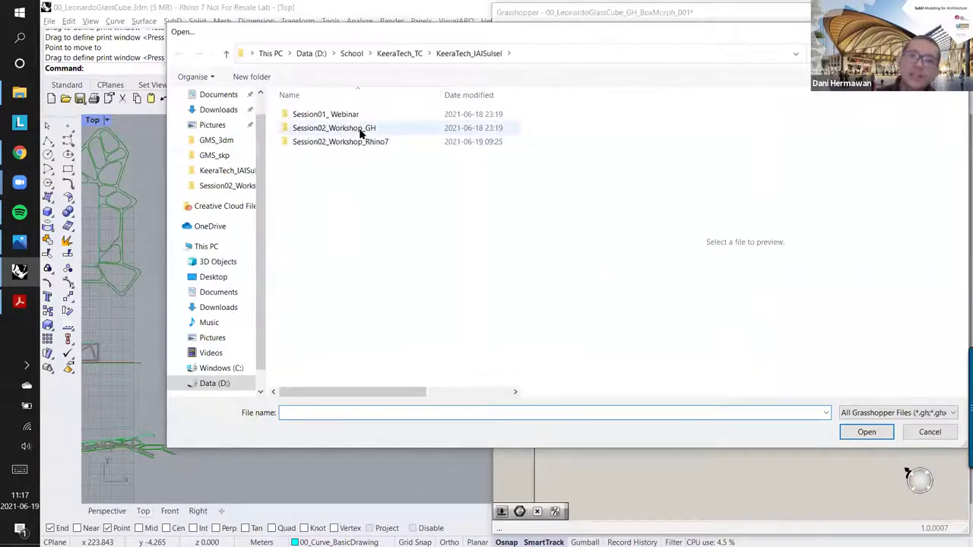
{"action": "double_click", "coordinate": [362, 128]}
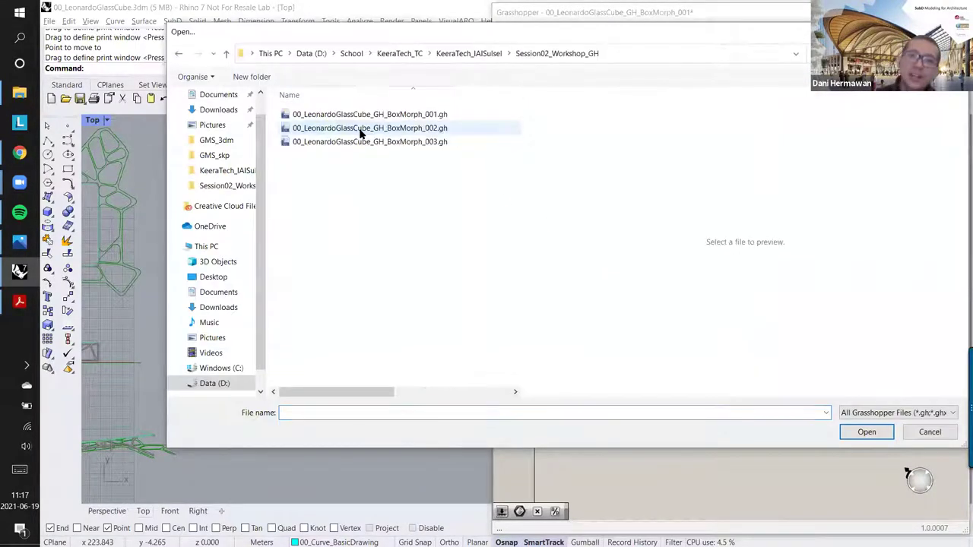
{"action": "left_click", "coordinate": [426, 144]}
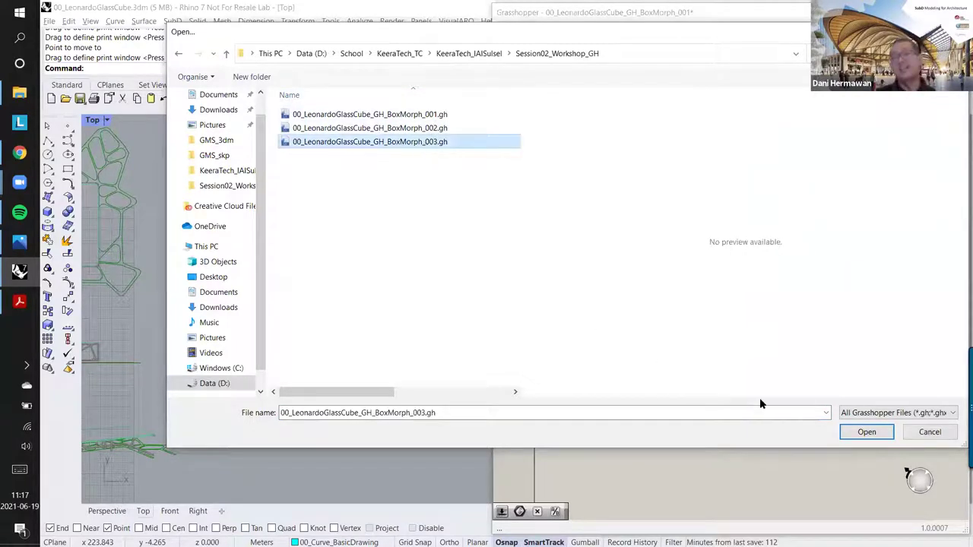
{"action": "left_click", "coordinate": [867, 432]}
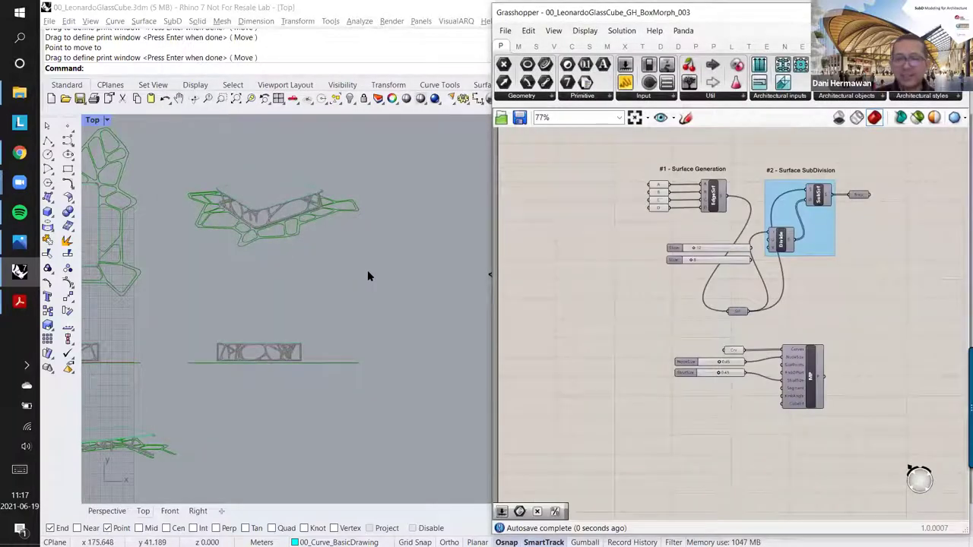
Step: Switch the Rhino view from Top to Perspective, showing the 3D frame and roof alongside the flat drawings
{"action": "scroll", "coordinate": [368, 275], "scroll_direction": "down", "scroll_amount": 8}
{"action": "right_click_drag", "start_coordinate": [319, 280], "coordinate": [253, 277]}
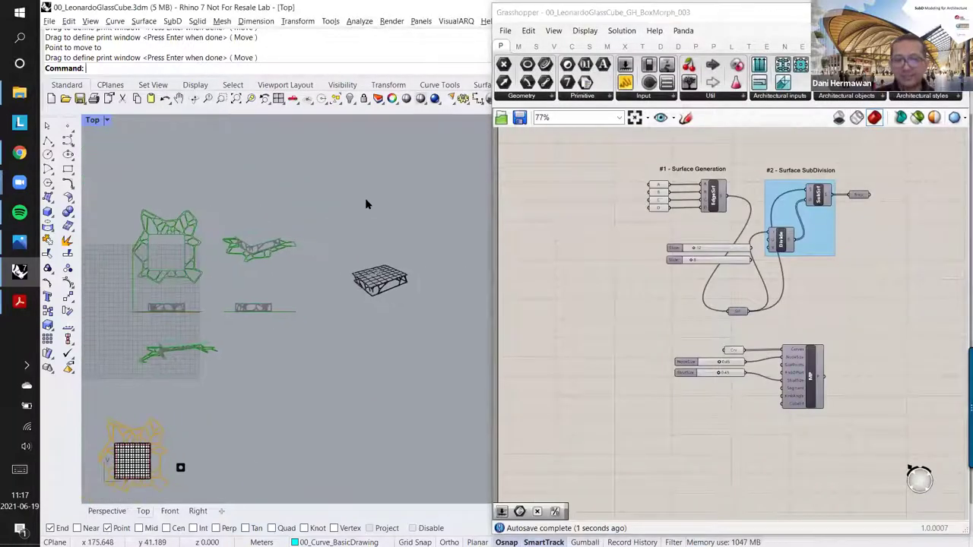
{"action": "right_click_drag", "start_coordinate": [365, 204], "coordinate": [433, 132]}
{"action": "left_click", "coordinate": [107, 511]}
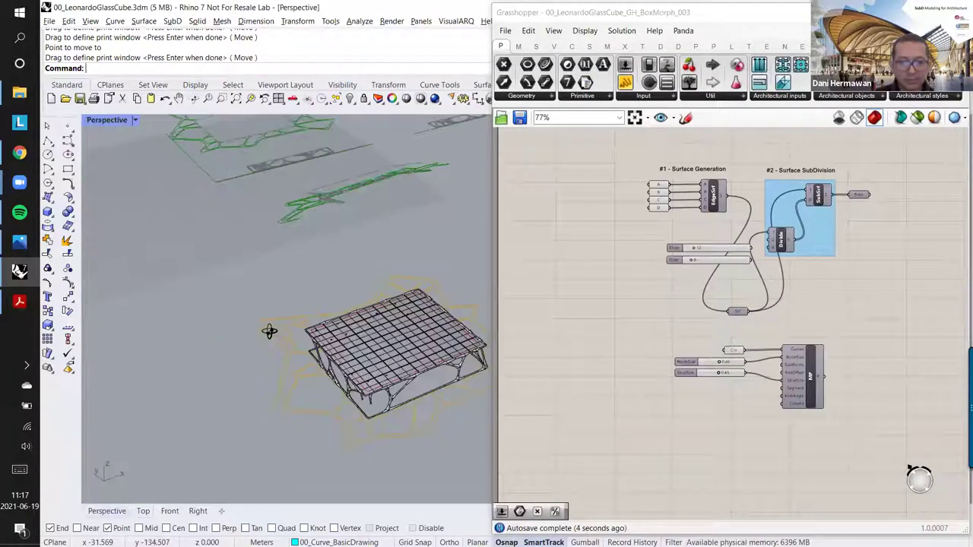
{"action": "right_click_drag", "start_coordinate": [269, 332], "coordinate": [275, 292]}
Step: Examine the opened definition, from the MultiPipe component and its size sliders to the Topological Morphing group
{"action": "scroll", "coordinate": [764, 339], "scroll_direction": "up", "scroll_amount": 4}
{"action": "right_click_drag", "start_coordinate": [762, 360], "coordinate": [724, 345]}
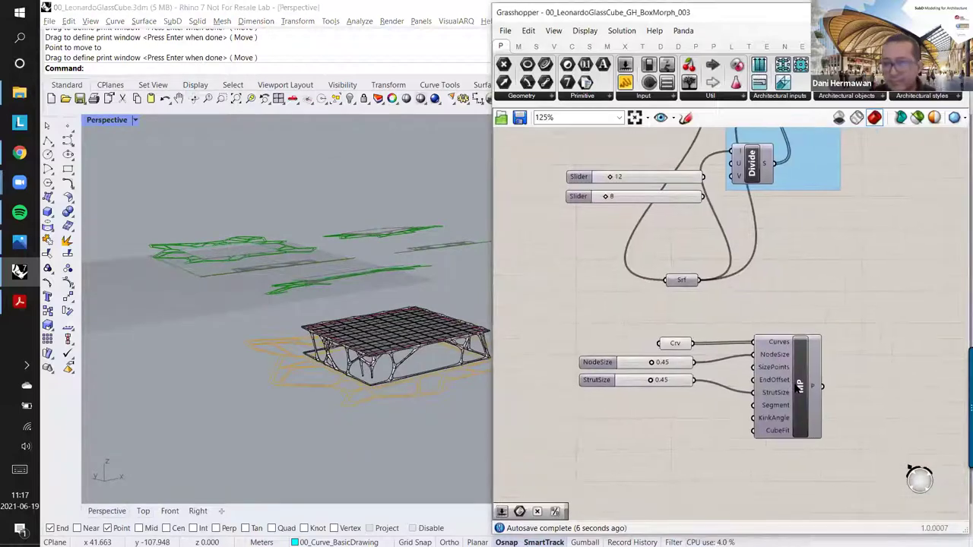
{"action": "left_click", "coordinate": [797, 386]}
{"action": "right_click_drag", "start_coordinate": [776, 385], "coordinate": [742, 393]}
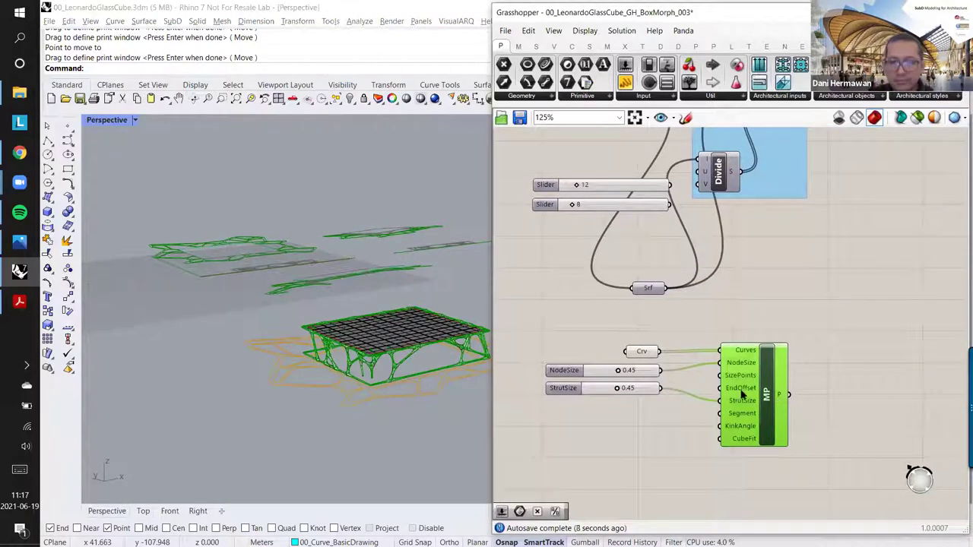
{"action": "left_click", "coordinate": [546, 357]}
{"action": "scroll", "coordinate": [719, 296], "scroll_direction": "down", "scroll_amount": 4}
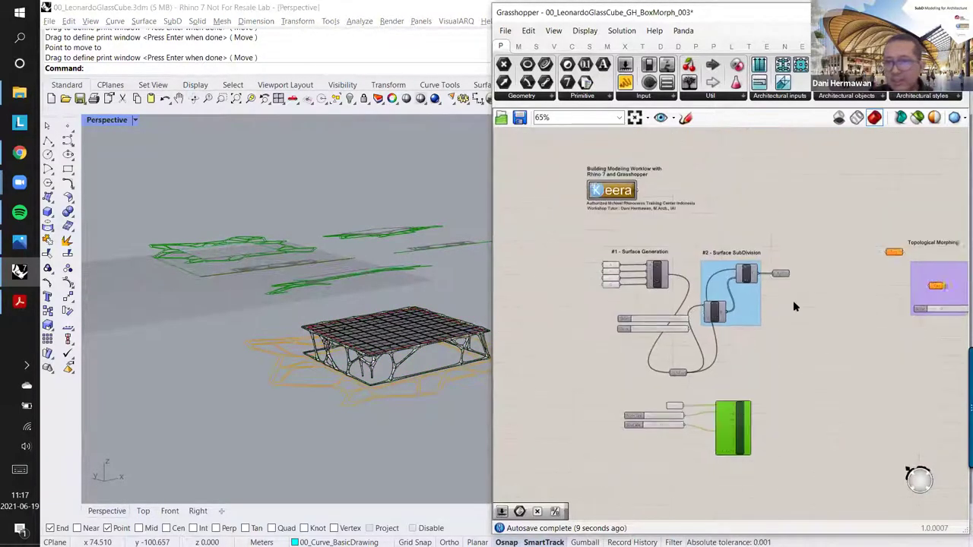
{"action": "right_click_drag", "start_coordinate": [792, 302], "coordinate": [681, 310]}
{"action": "right_click_drag", "start_coordinate": [887, 302], "coordinate": [748, 327]}
{"action": "scroll", "coordinate": [748, 329], "scroll_direction": "down", "scroll_amount": 2}
{"action": "right_click_drag", "start_coordinate": [754, 290], "coordinate": [795, 303]}
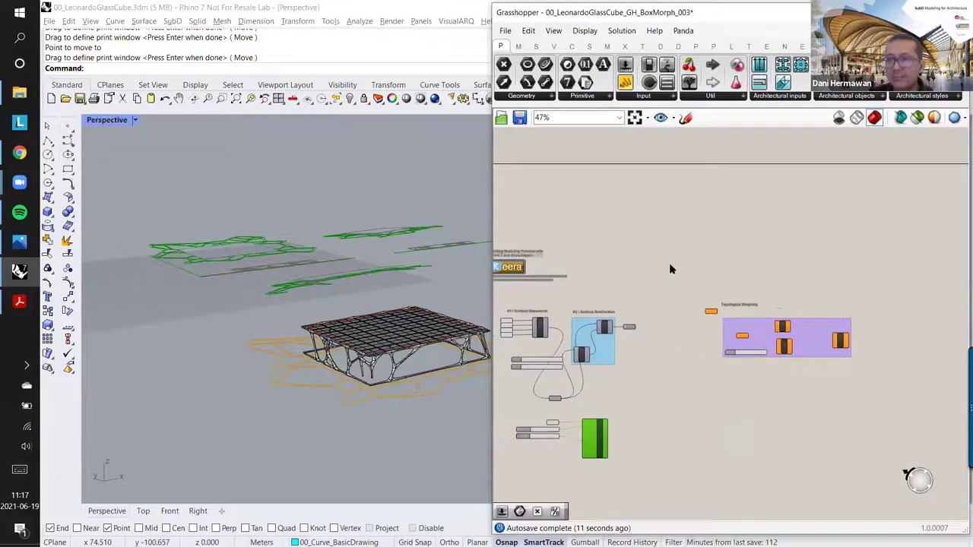
{"action": "scroll", "coordinate": [756, 372], "scroll_direction": "up", "scroll_amount": 2}
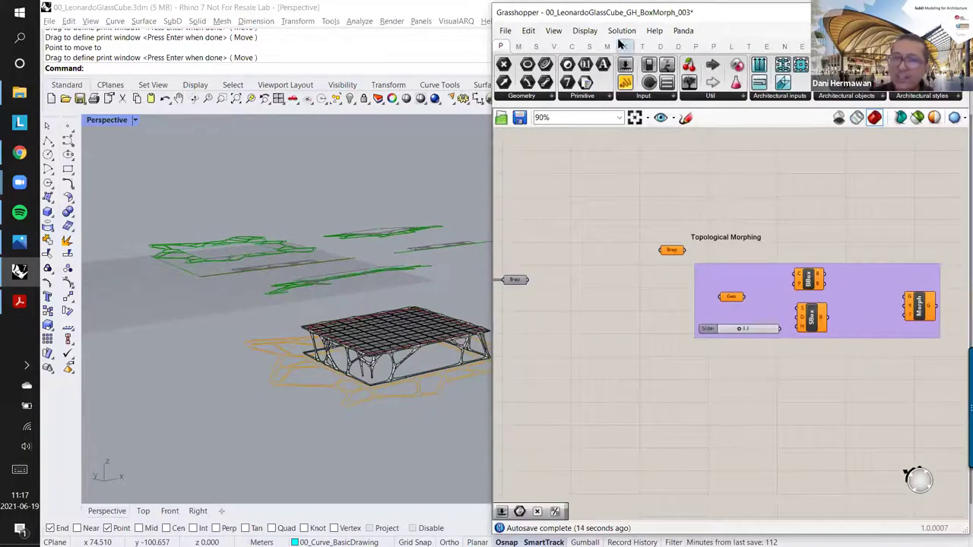
Step: Start opening another Grasshopper document
{"action": "left_click", "coordinate": [505, 30]}
{"action": "left_click", "coordinate": [525, 61]}
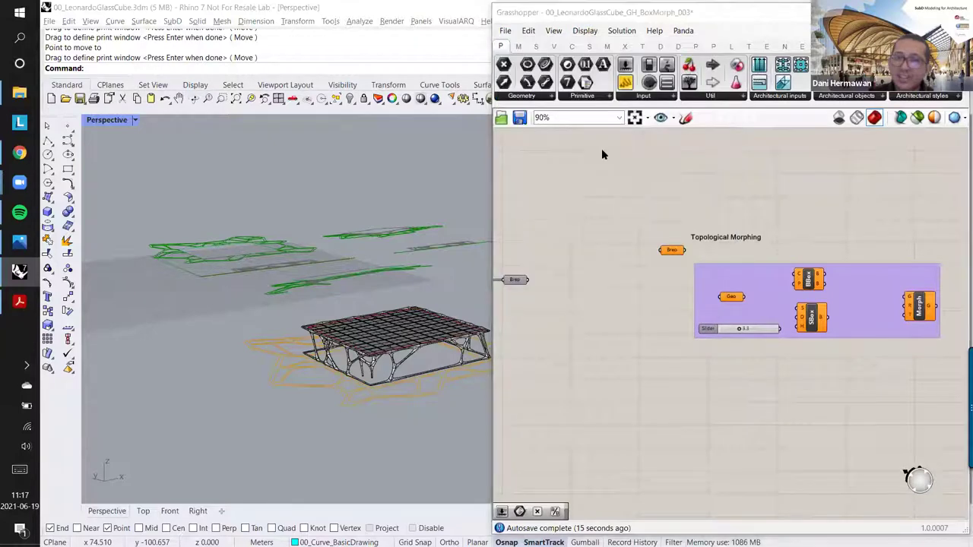